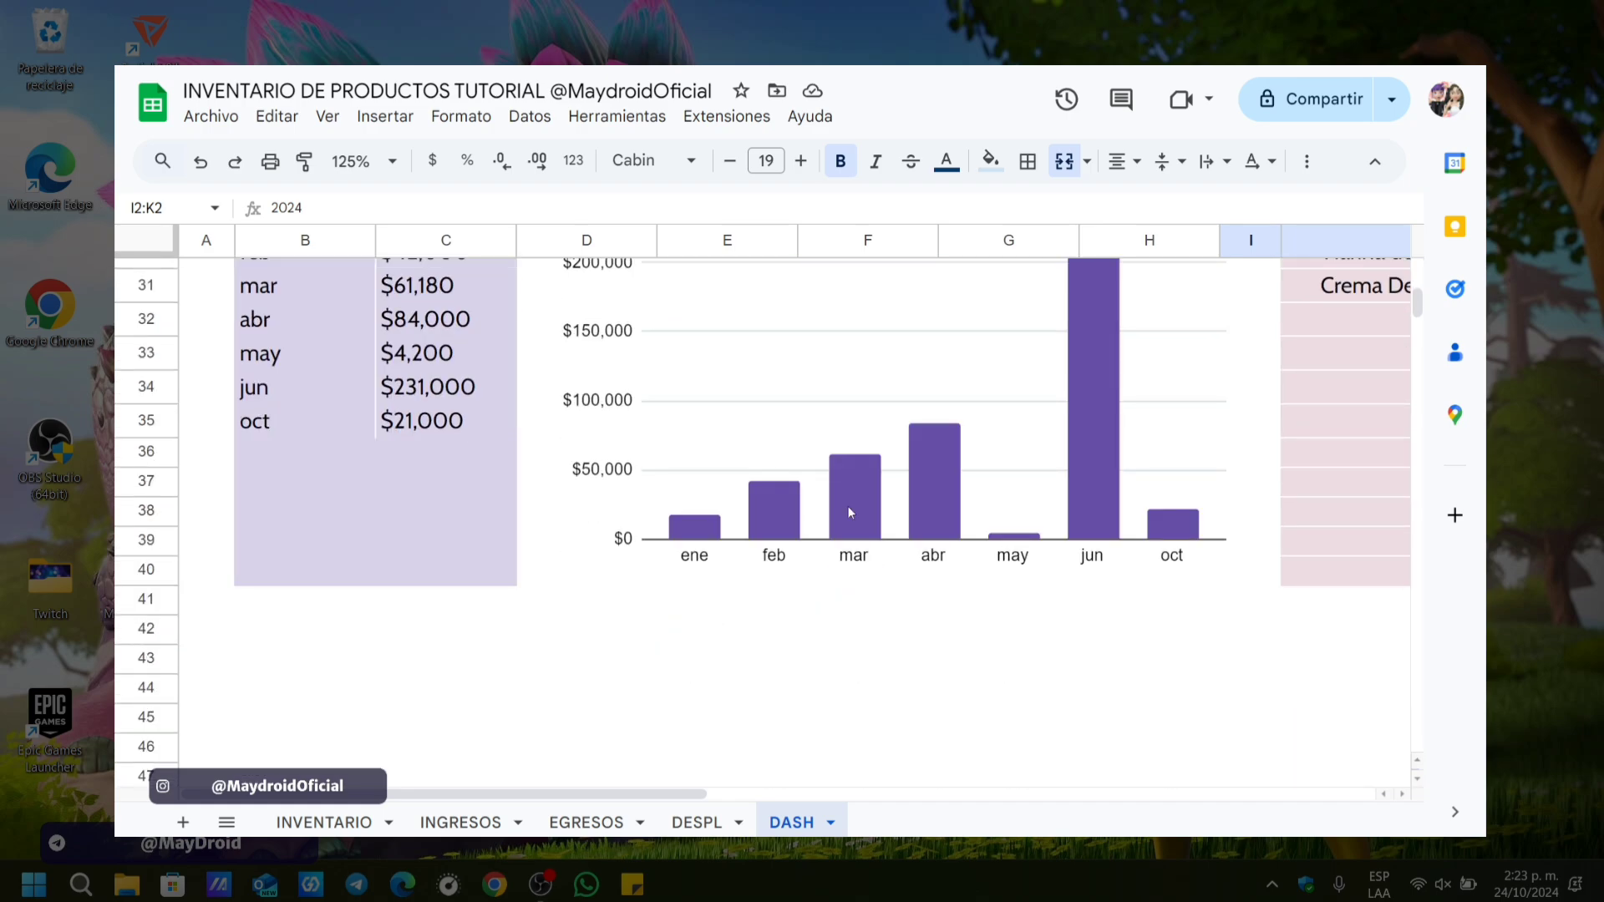
Check the DASH sheet's finance and inventory dashboards for years 2023 and 2025, returning the year filter to 2024.
scroll(850, 513, "up", 10)
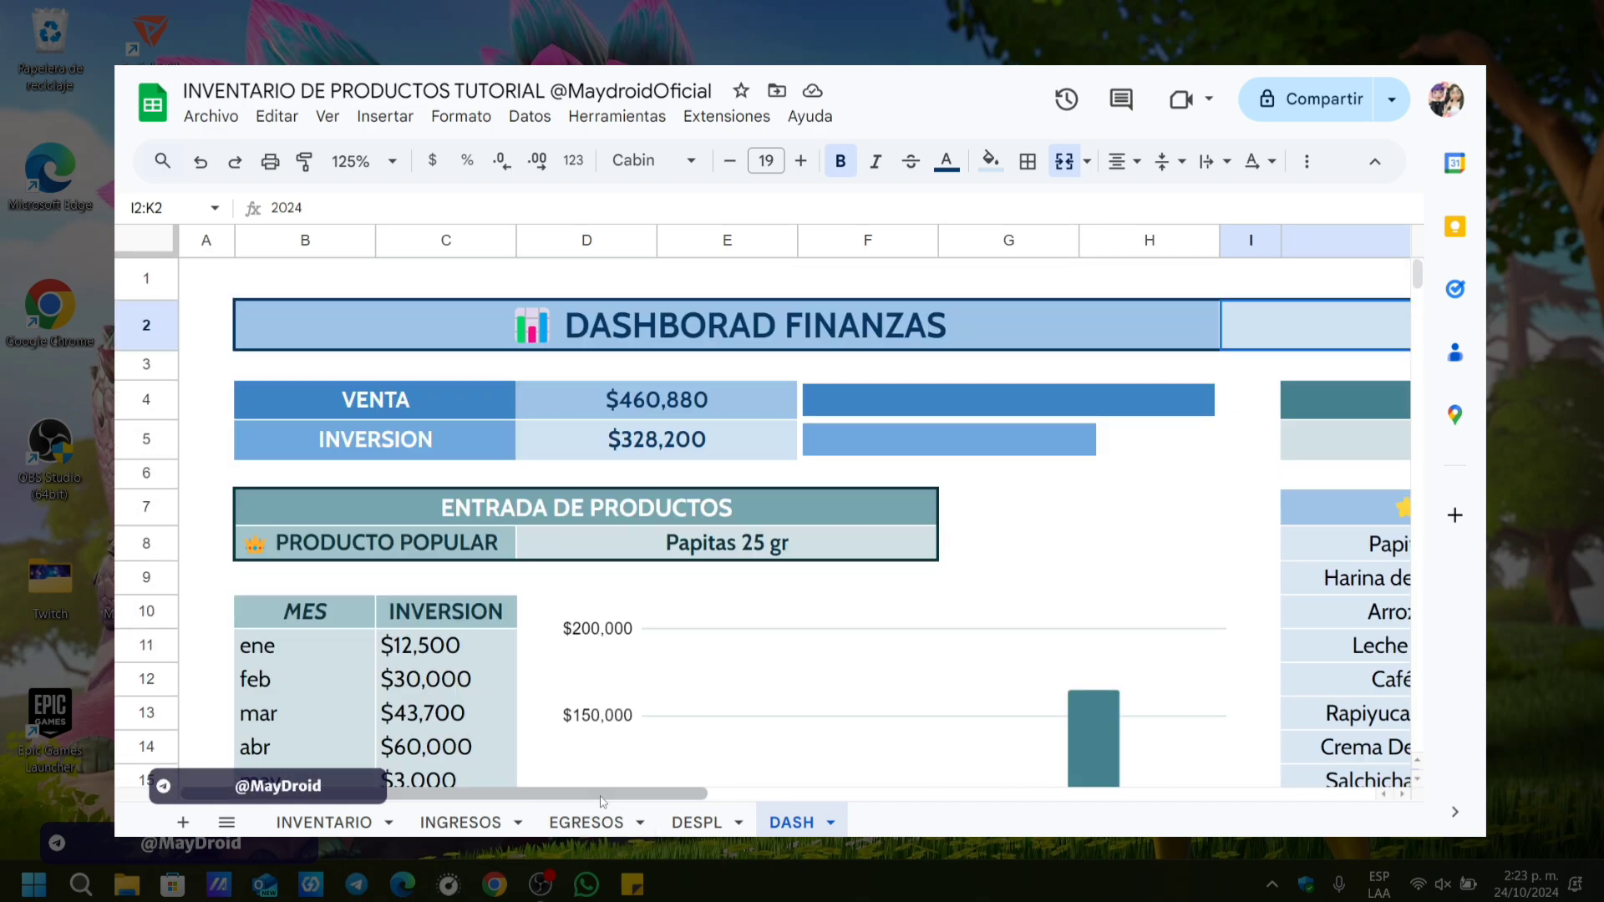
left_click_drag(587, 794, 1066, 794)
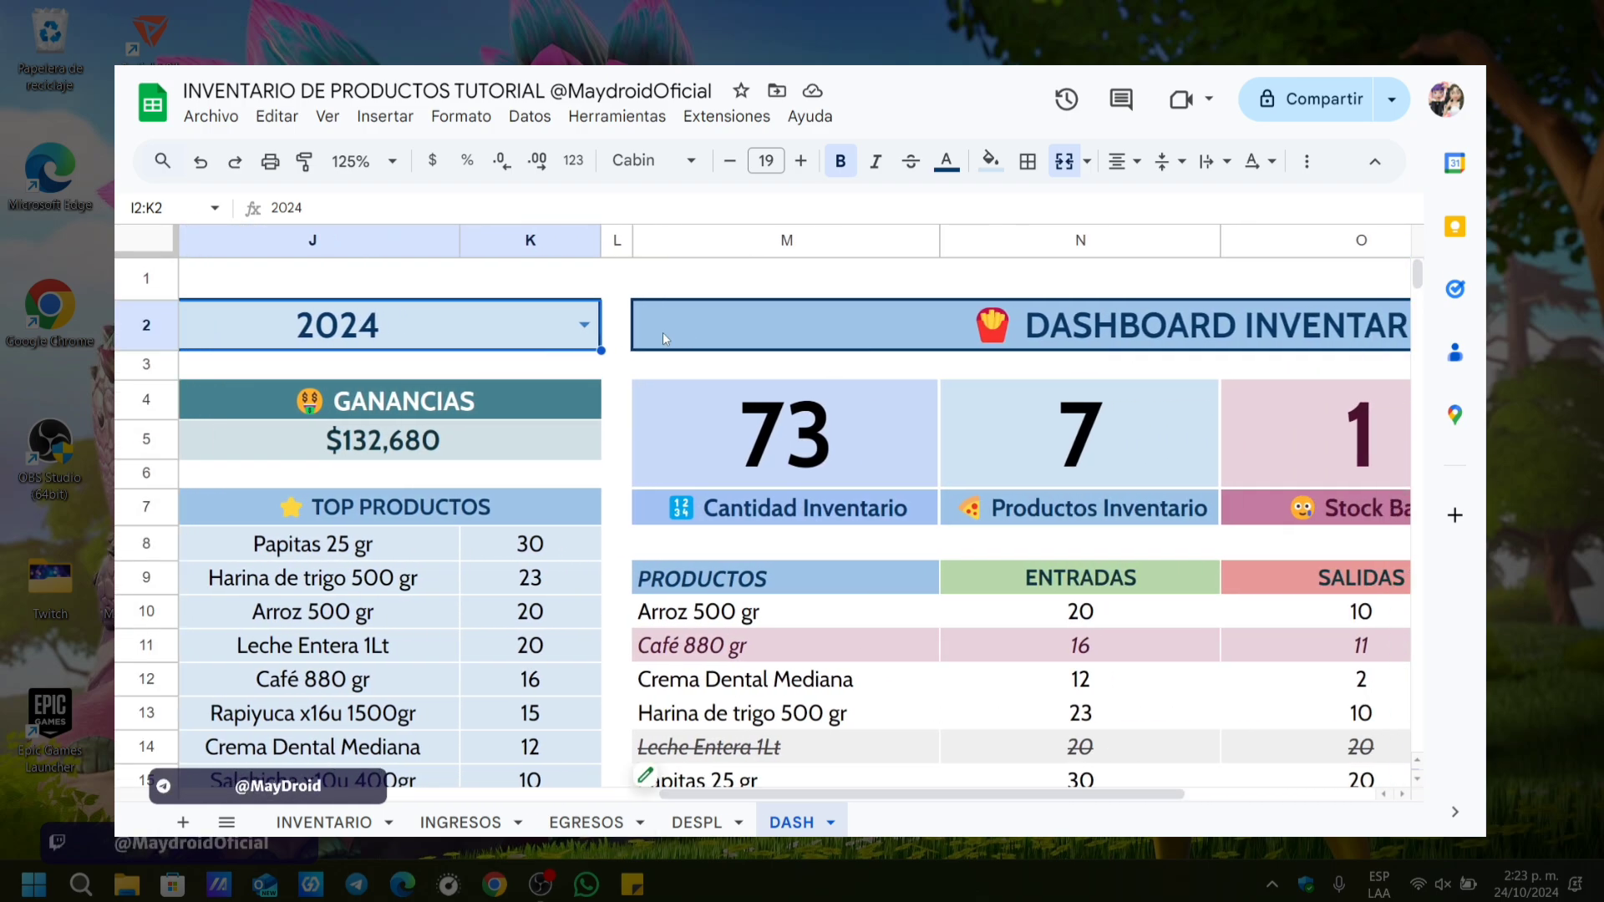
left_click(584, 324)
left_click(402, 397)
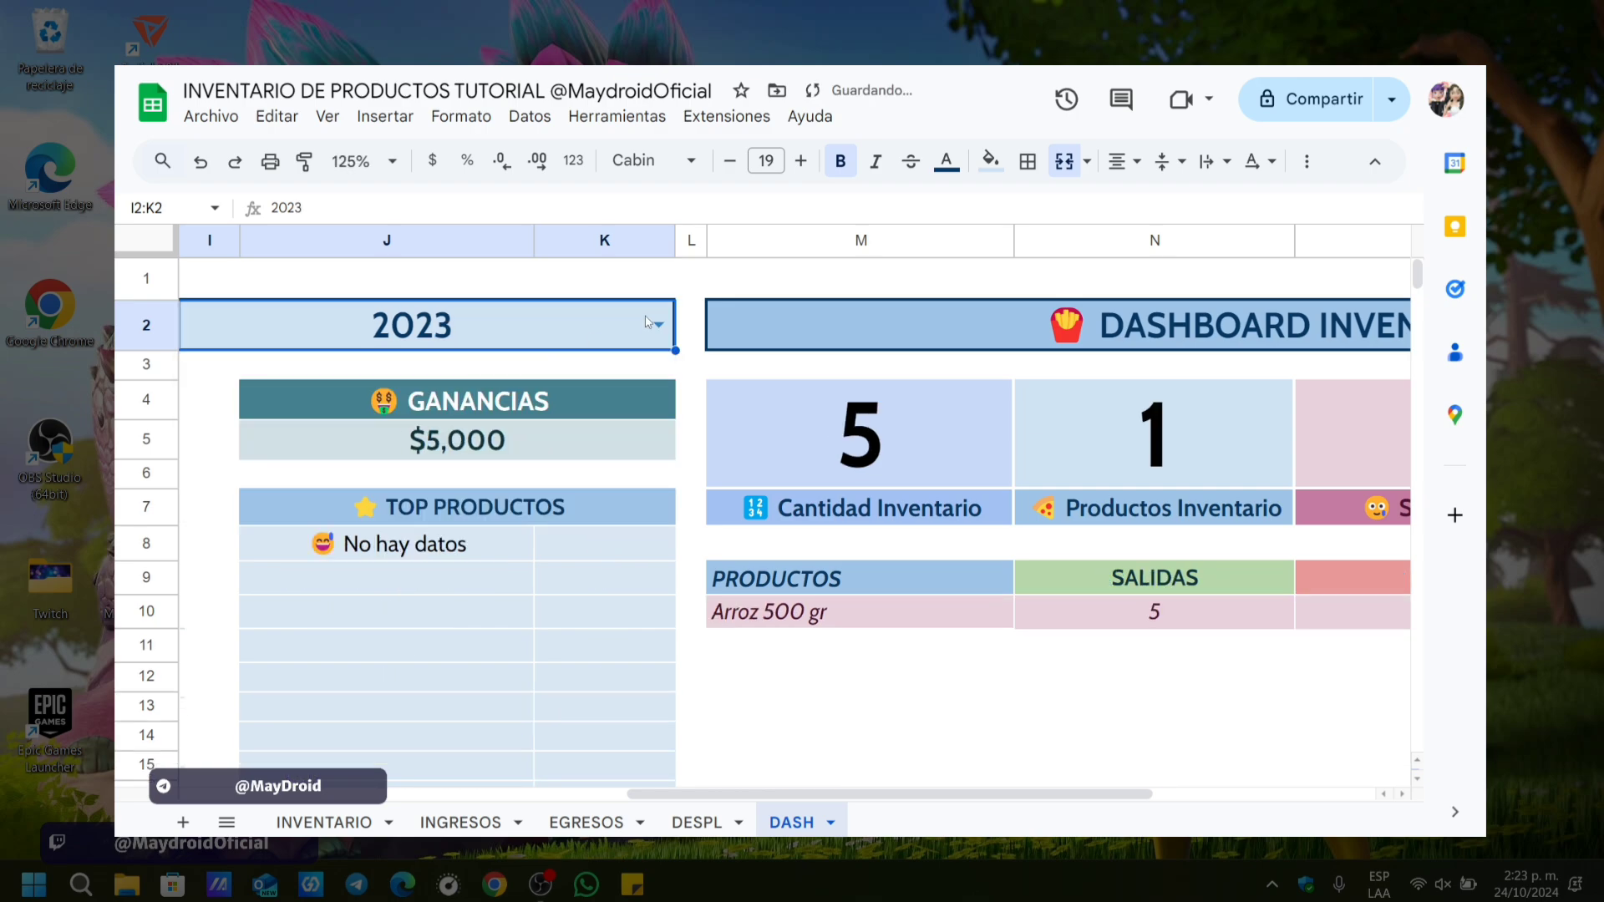
left_click(656, 323)
left_click(326, 460)
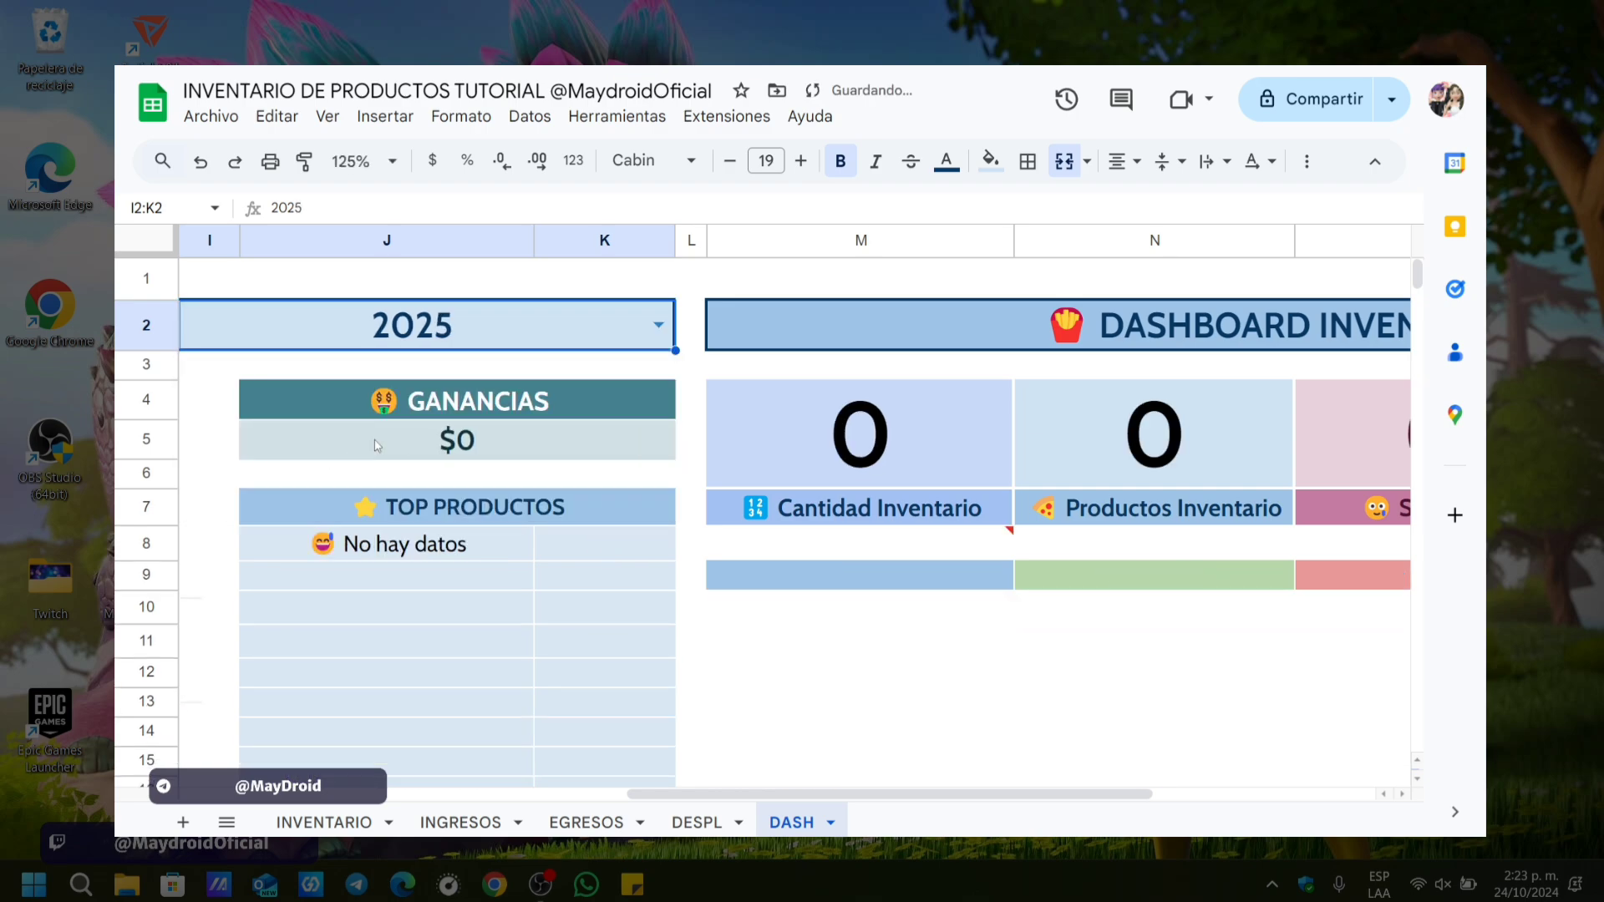
left_click(656, 324)
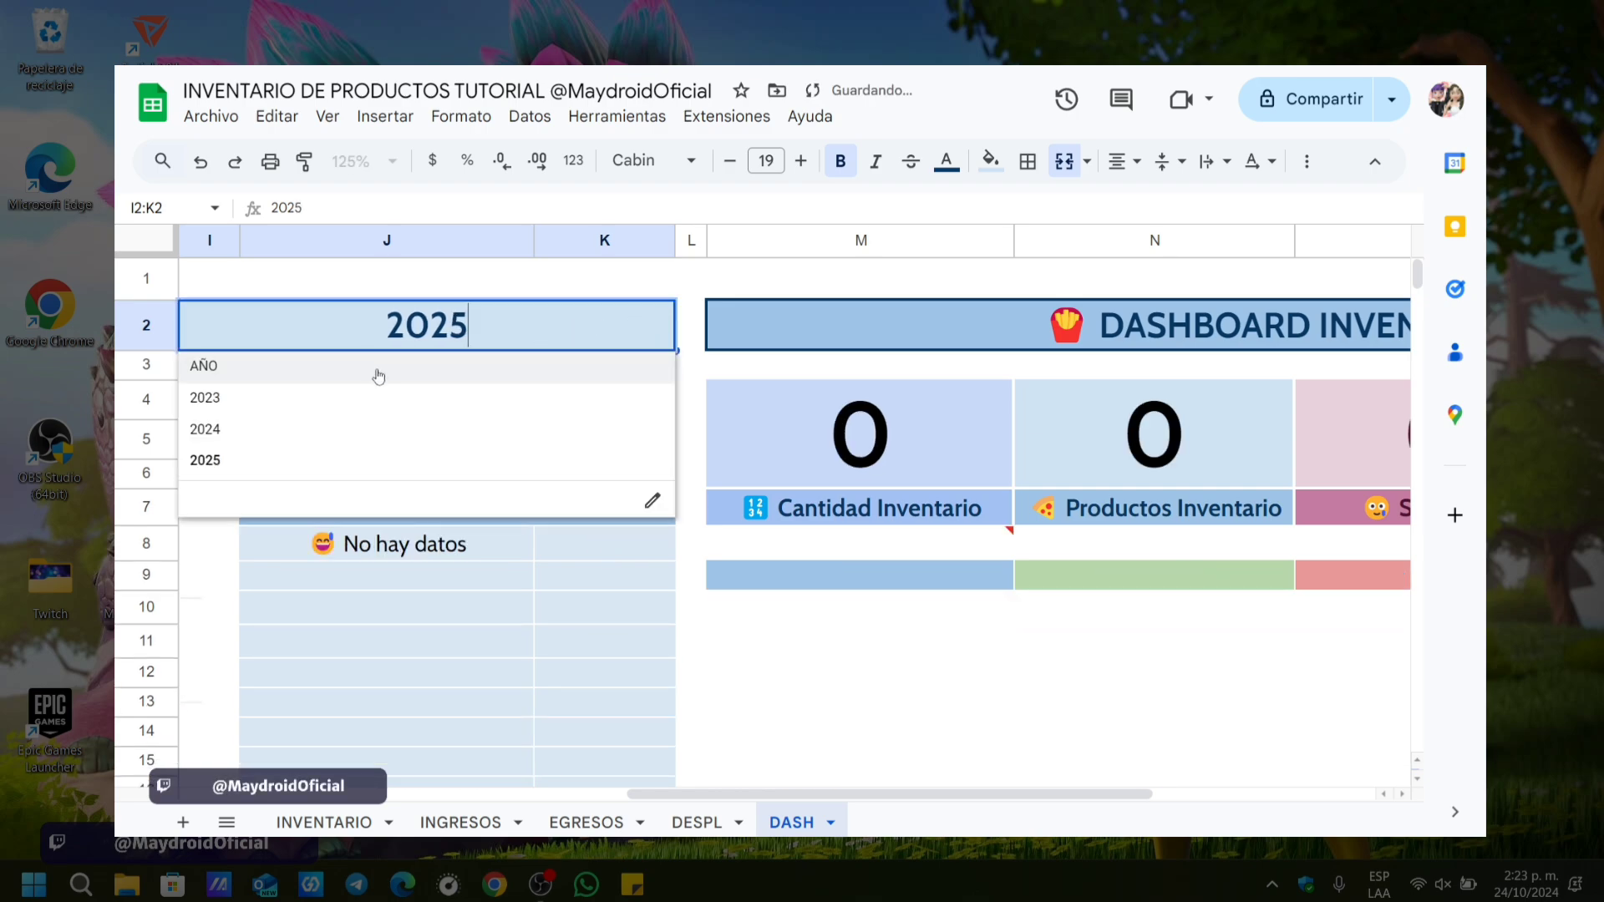
left_click(269, 431)
left_click_drag(897, 795, 1108, 798)
scroll(1120, 645, "down", 5)
scroll(1120, 645, "up", 5)
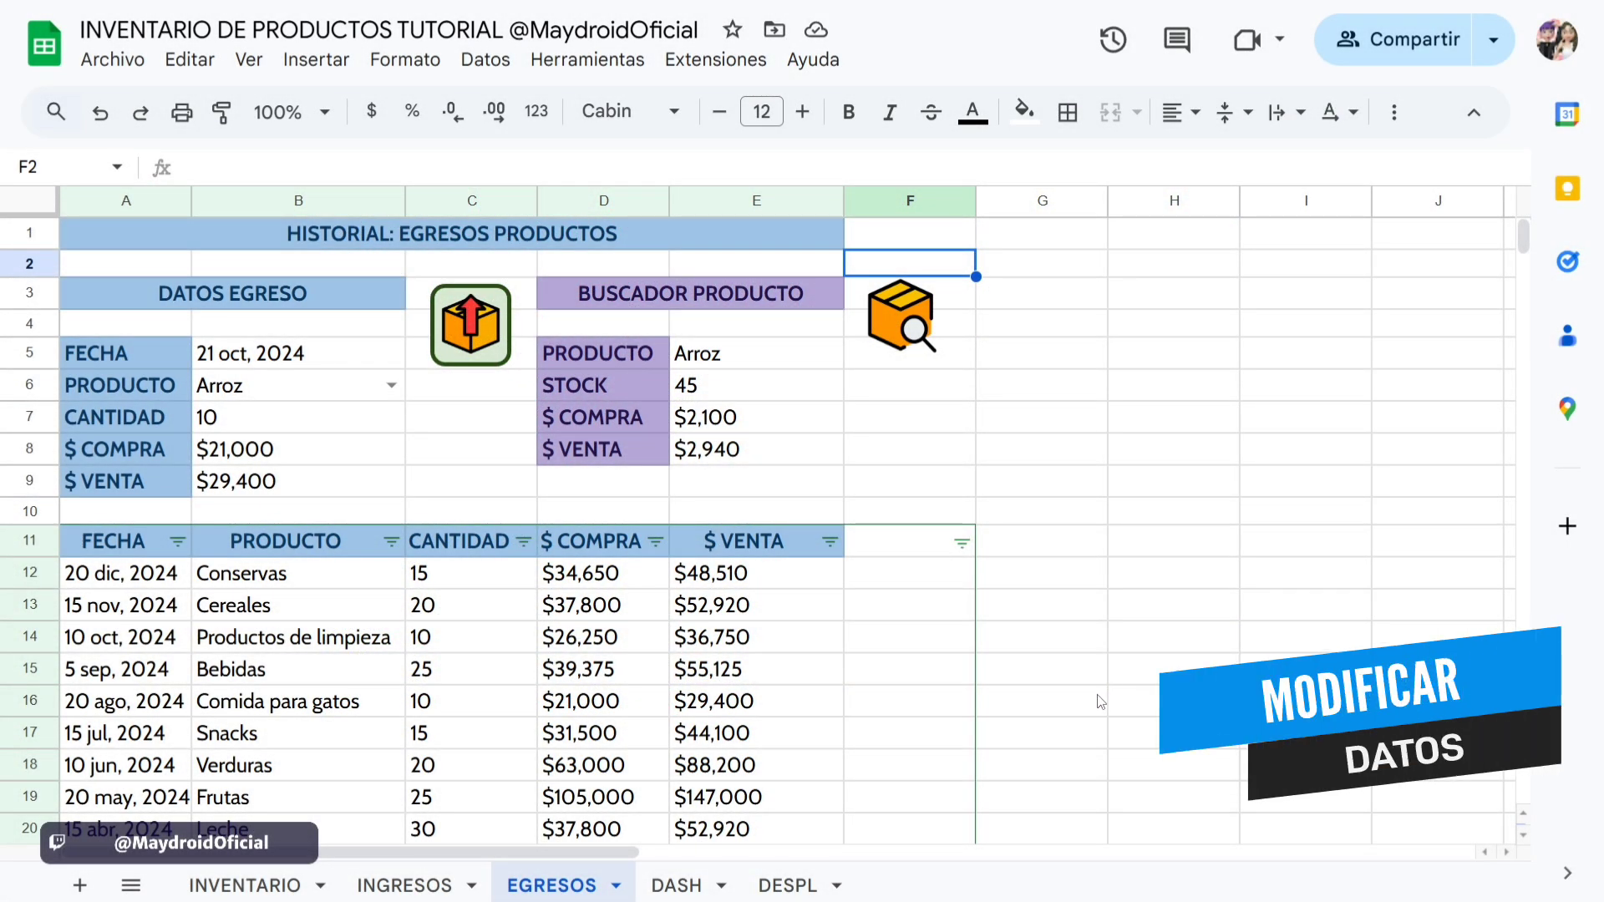
On the INGRESOS sheet, start a formula in cell F11 with ARRAYFORMULA containing a SI function.
left_click(405, 887)
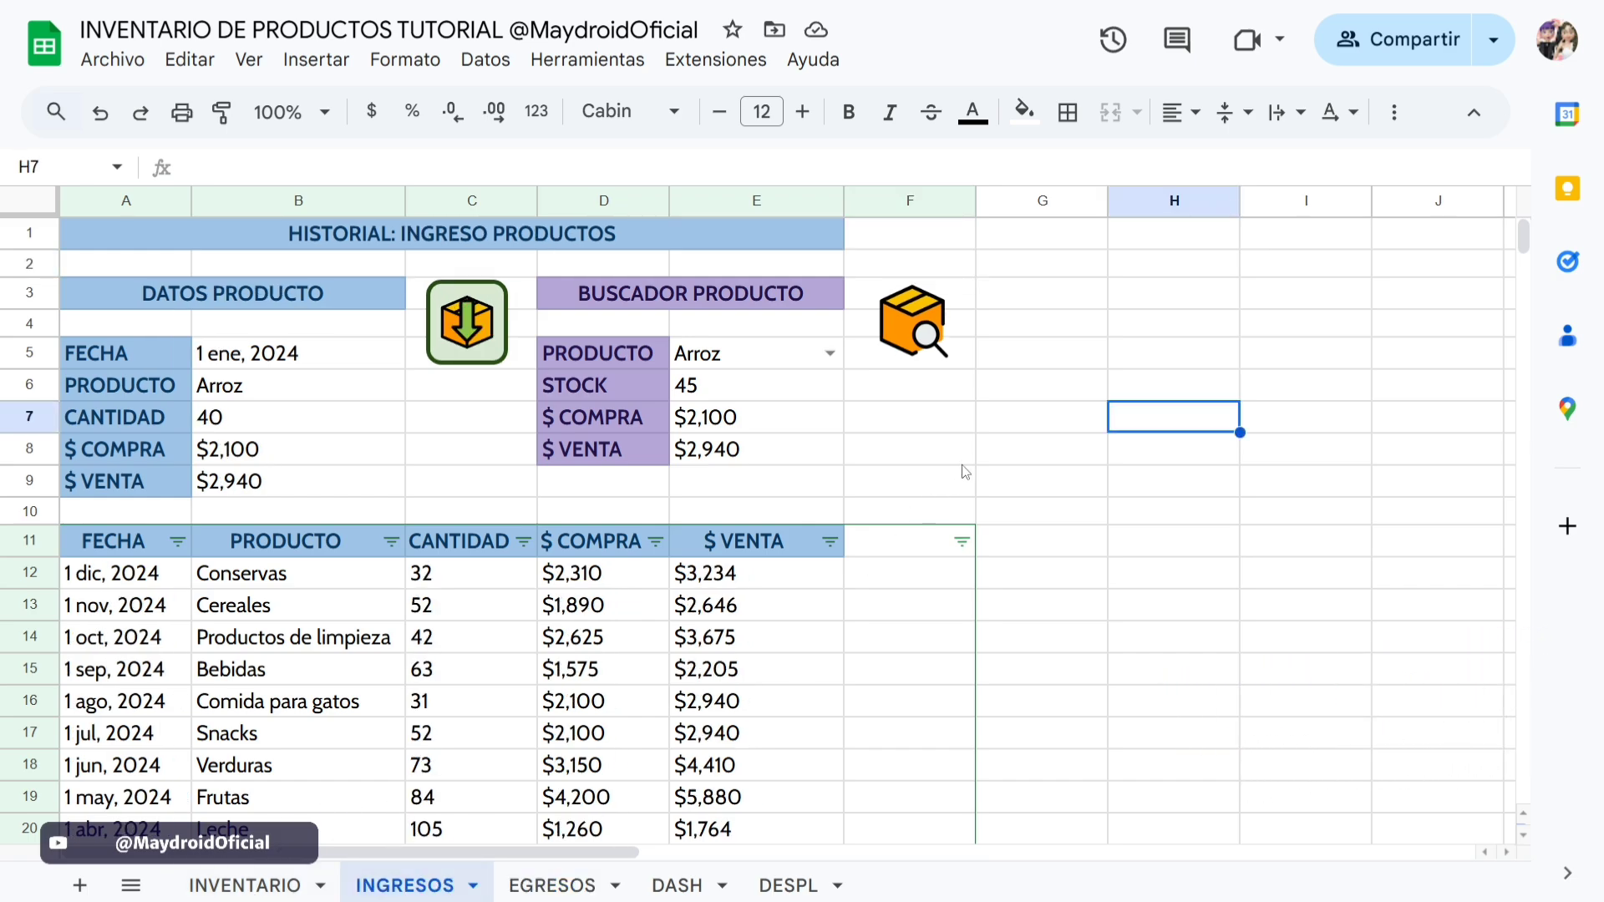
left_click(889, 200)
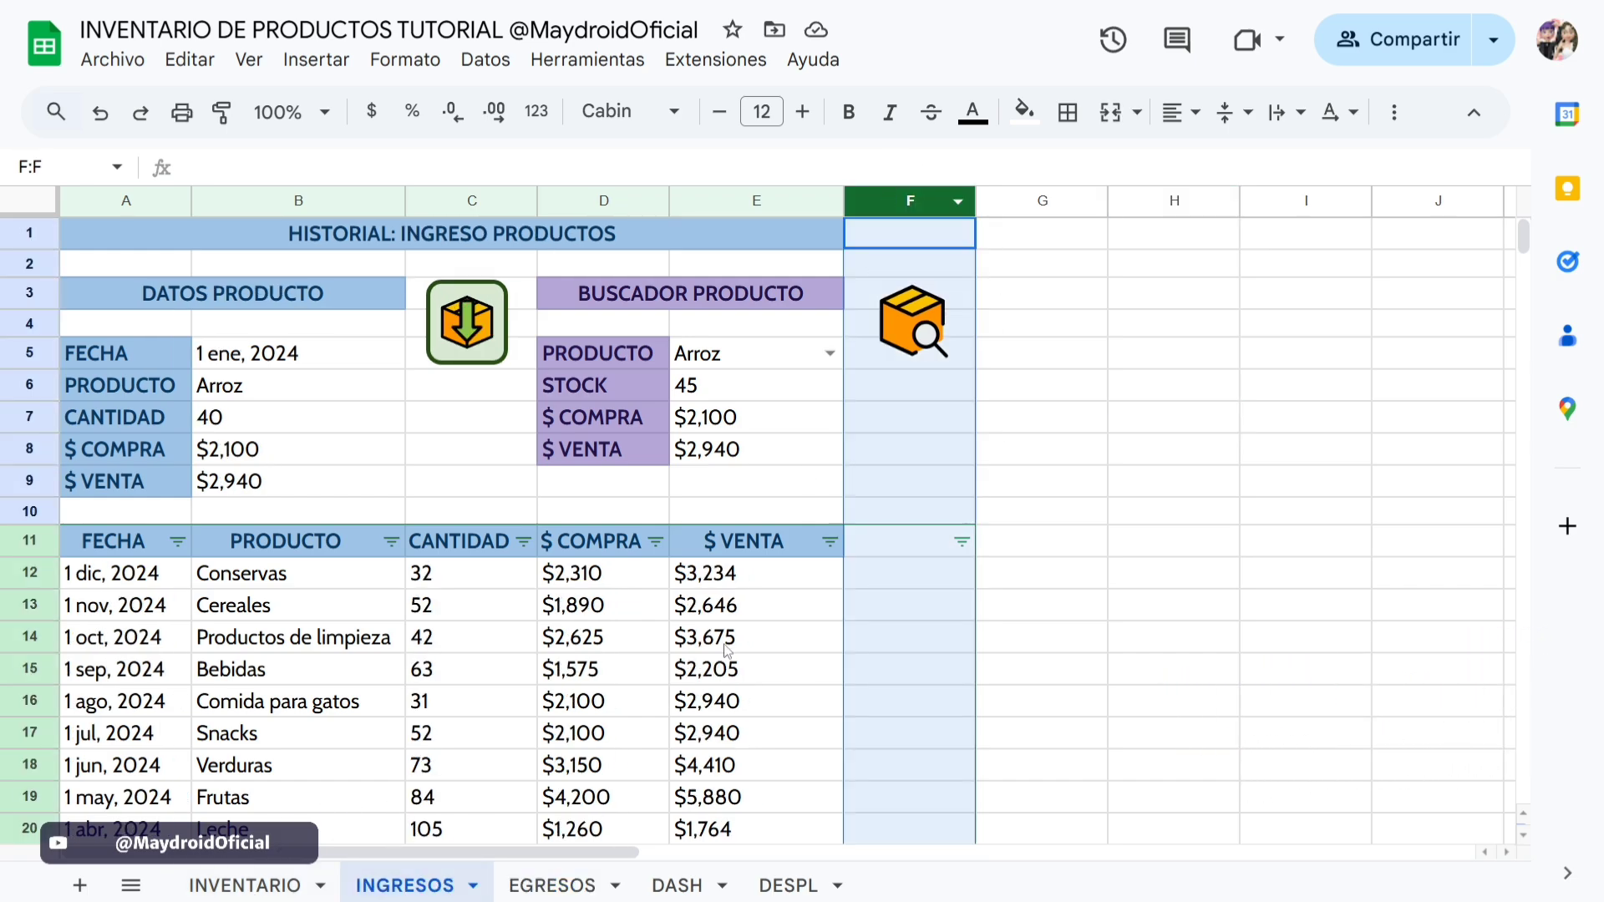
left_click(924, 551)
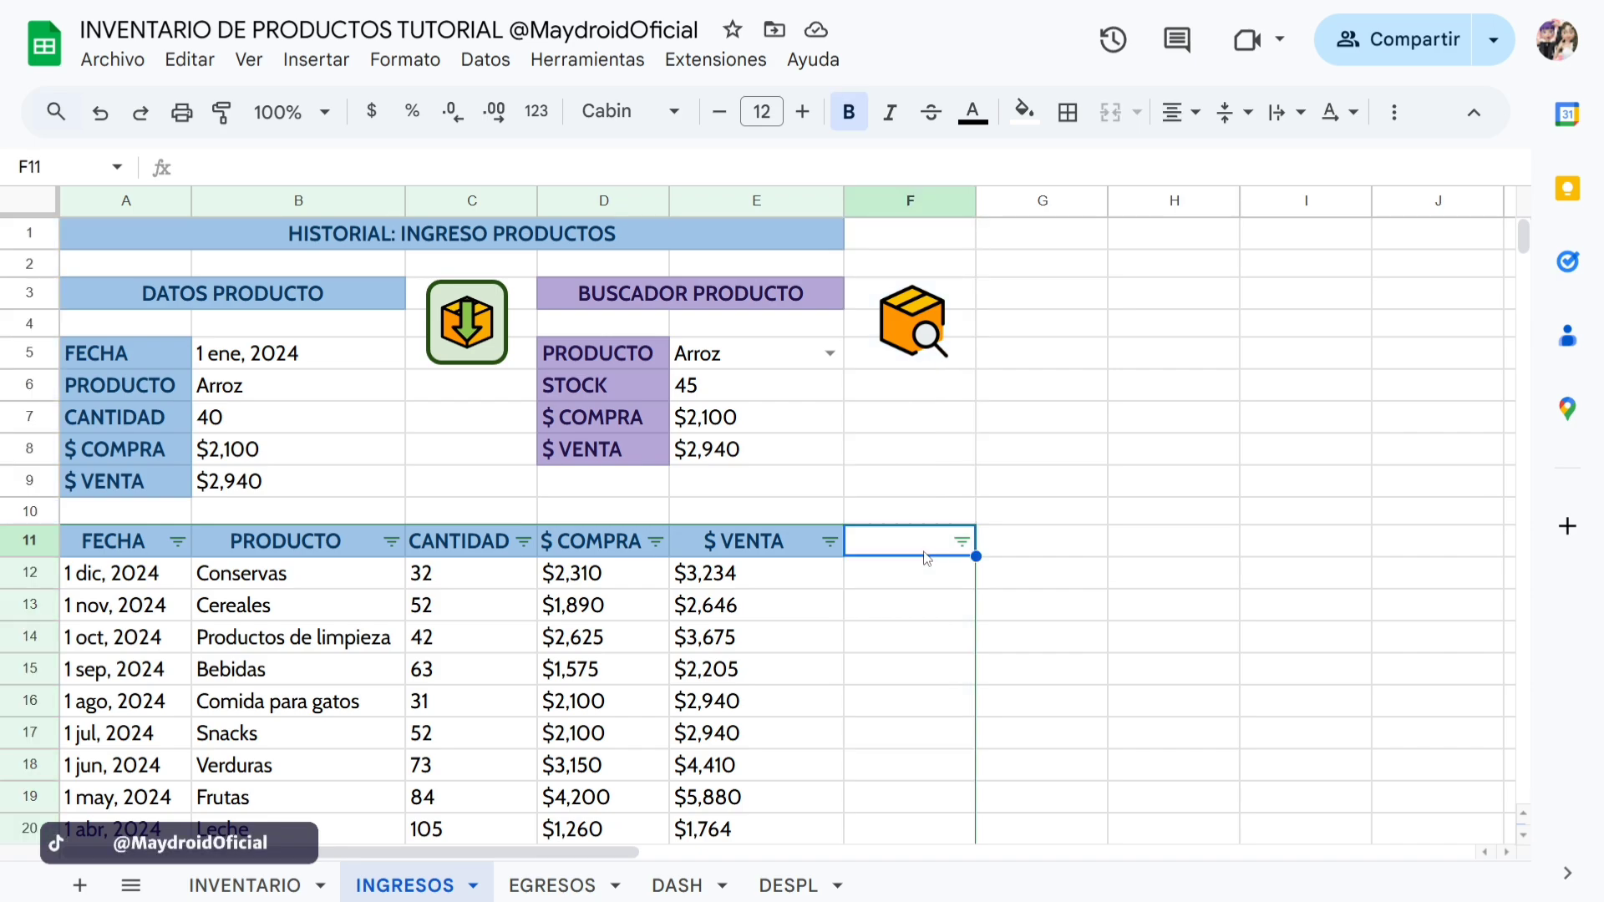
type("=")
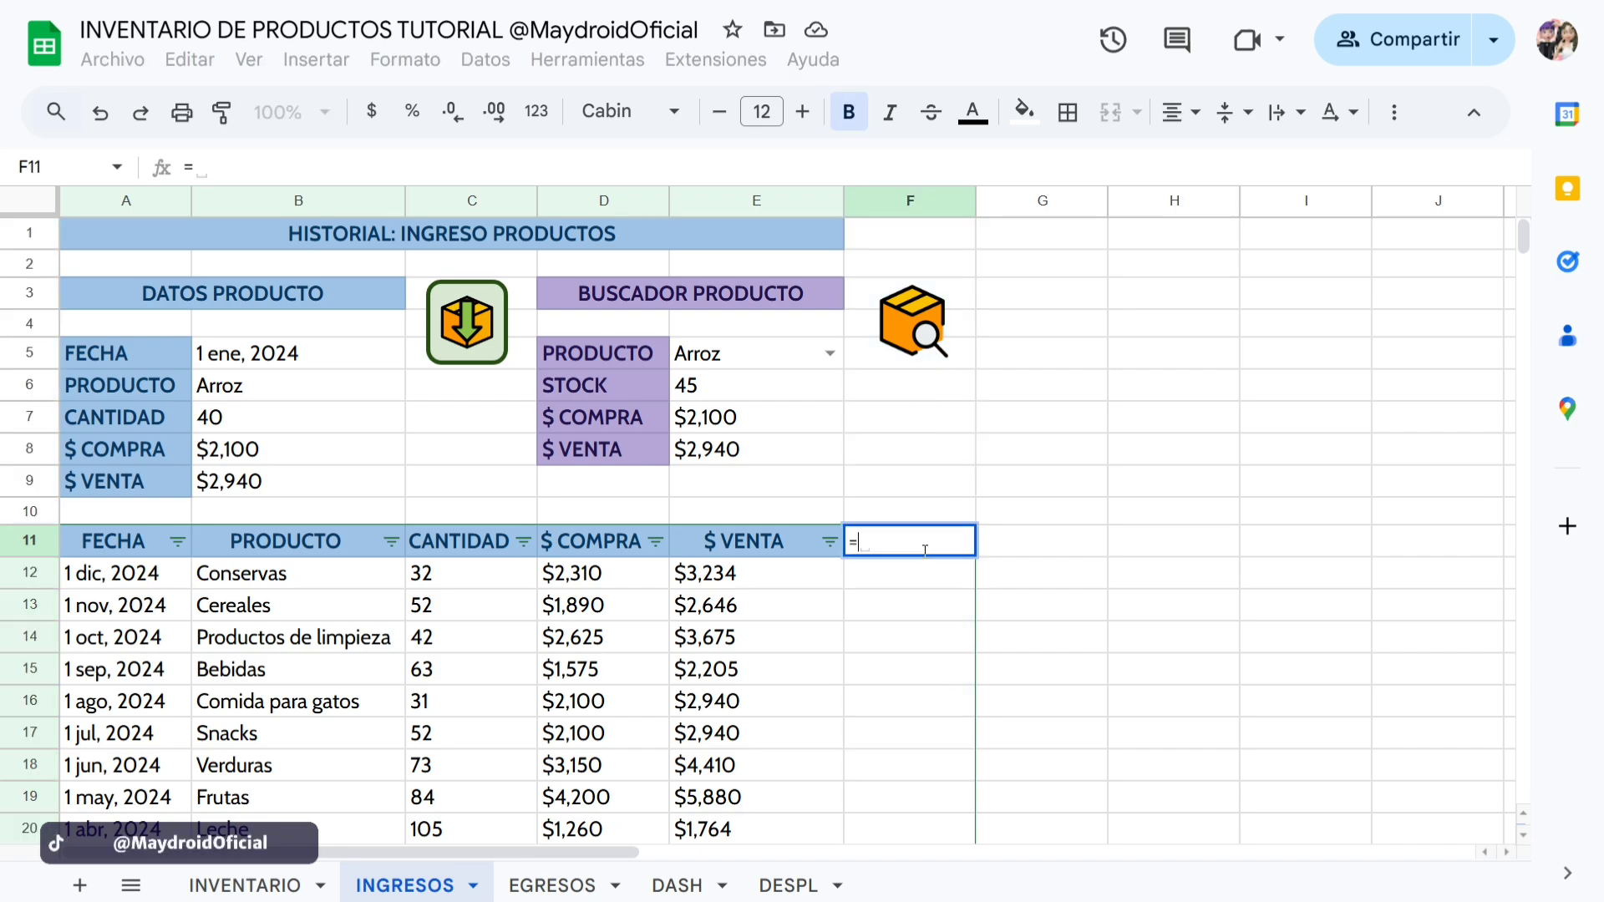
type("array")
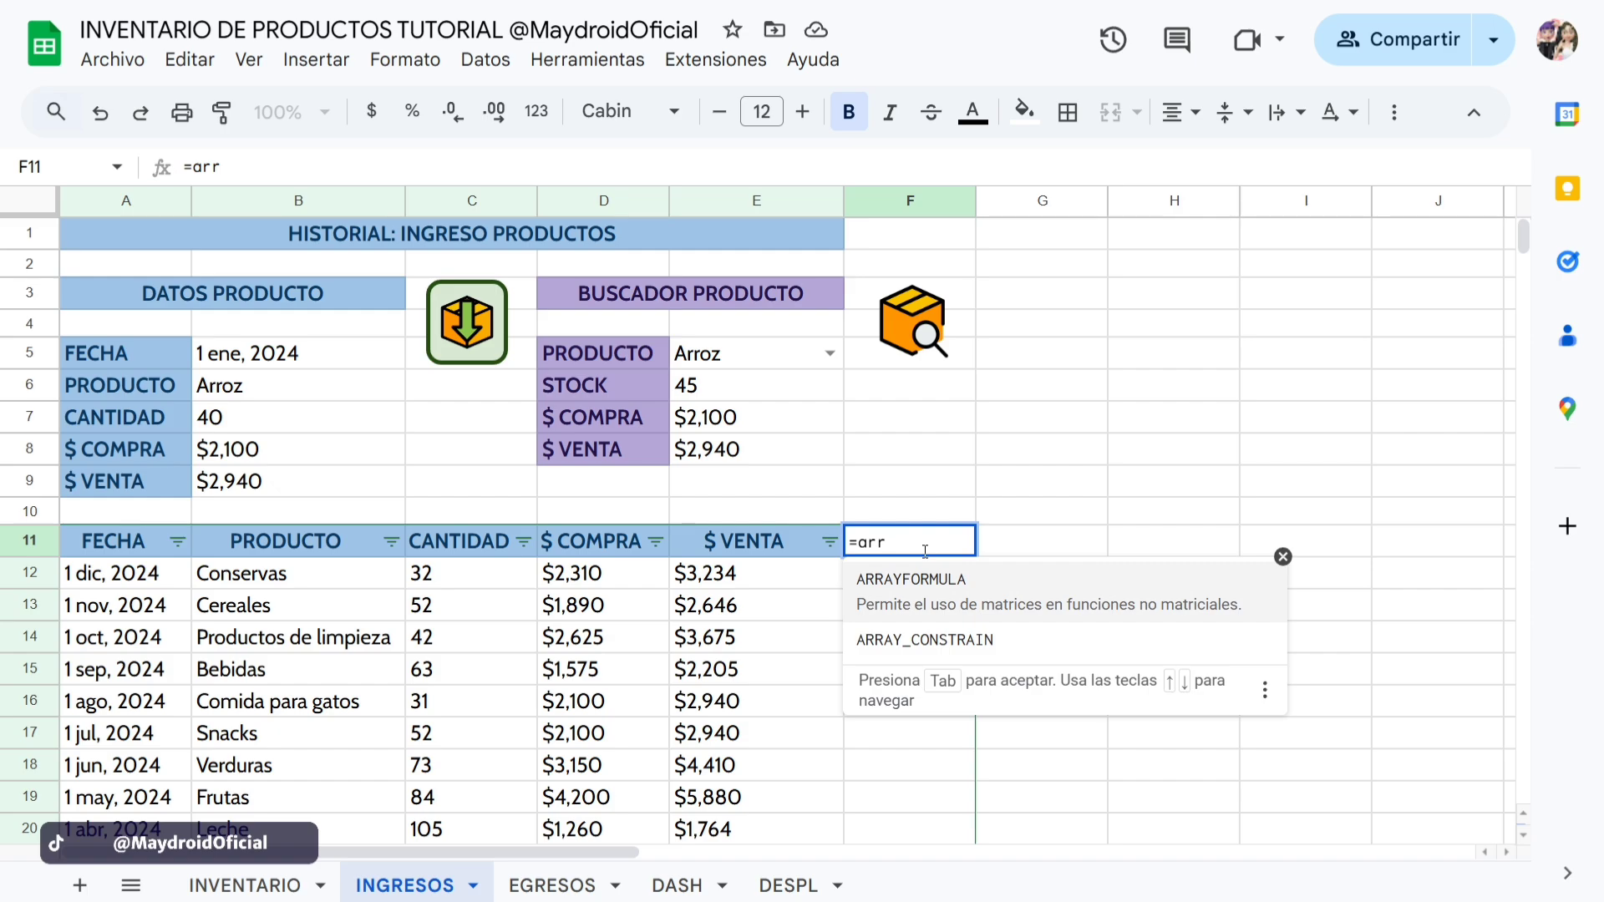
left_click(915, 595)
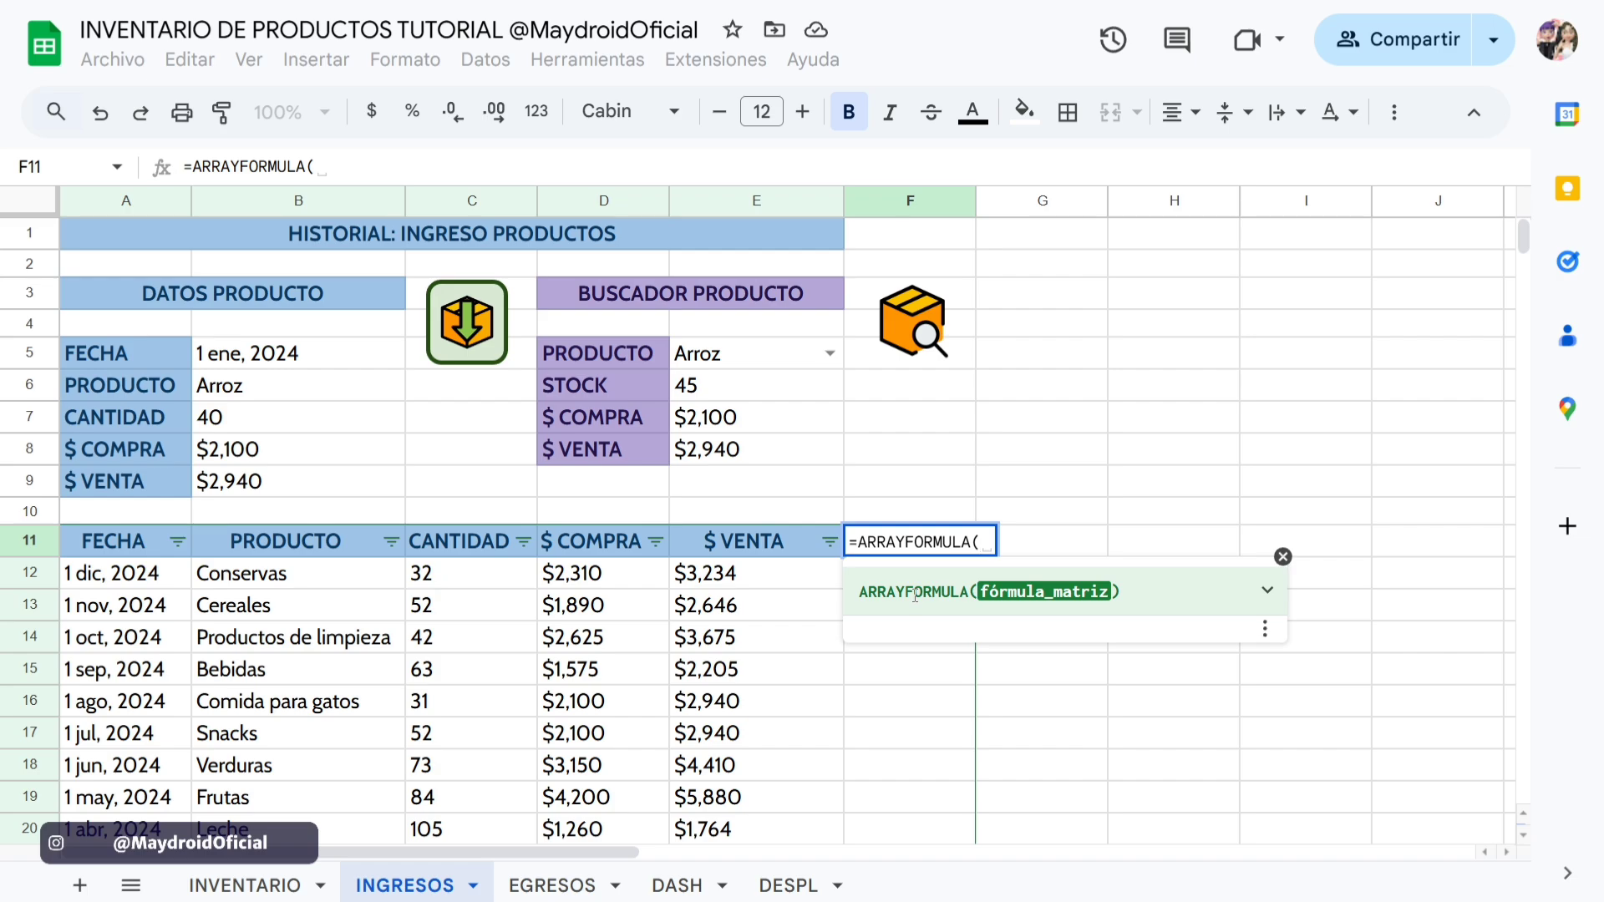
type("si")
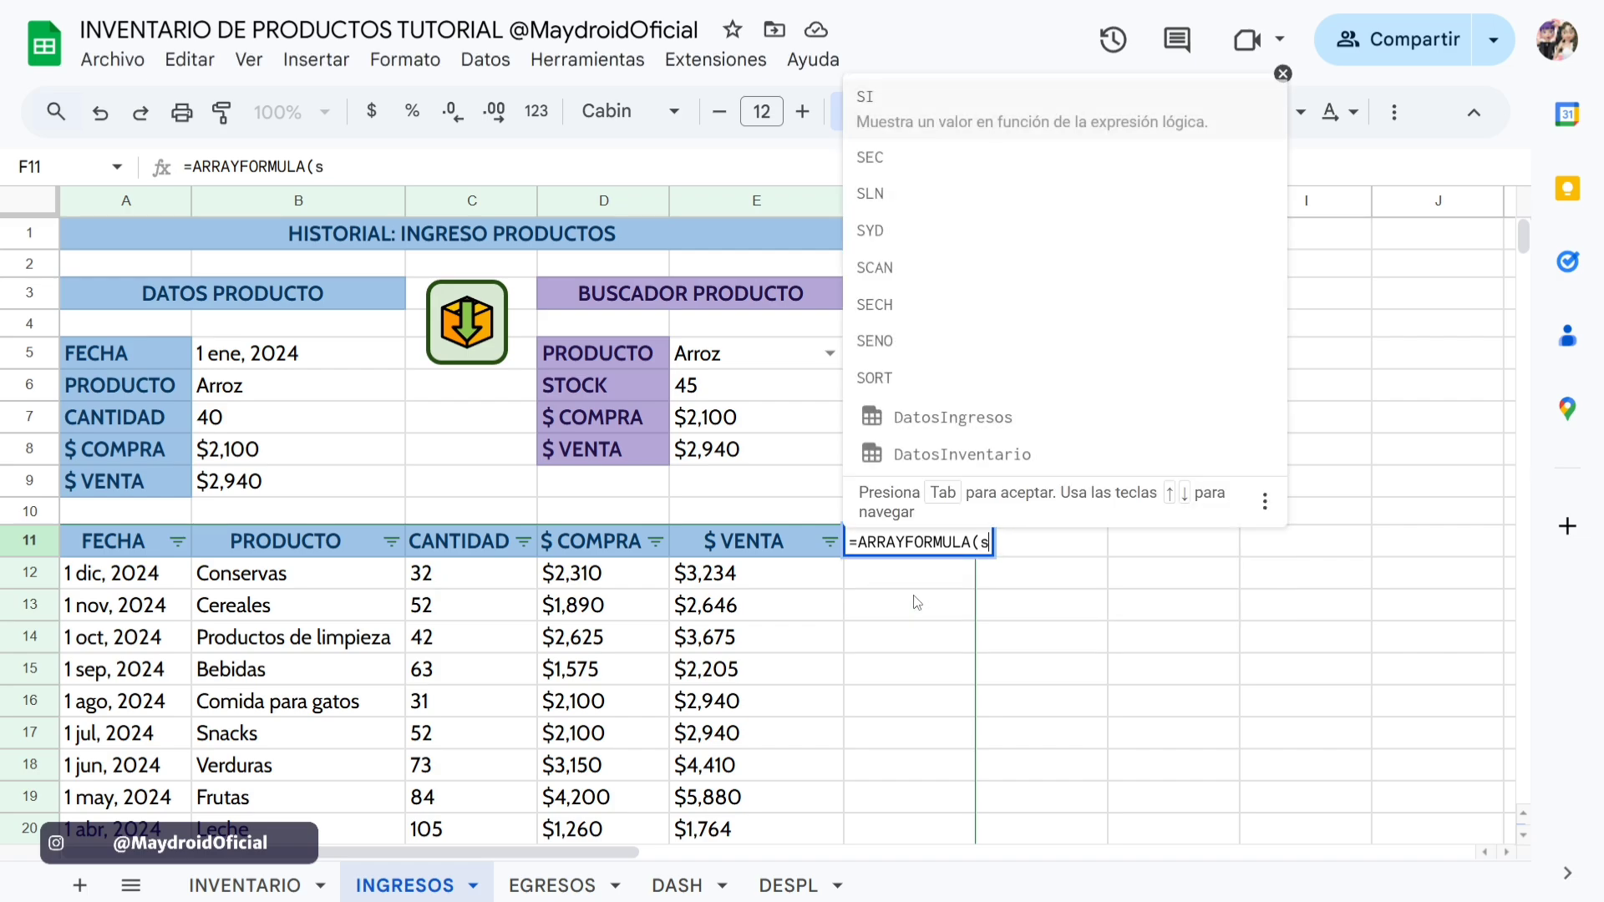
left_click(966, 109)
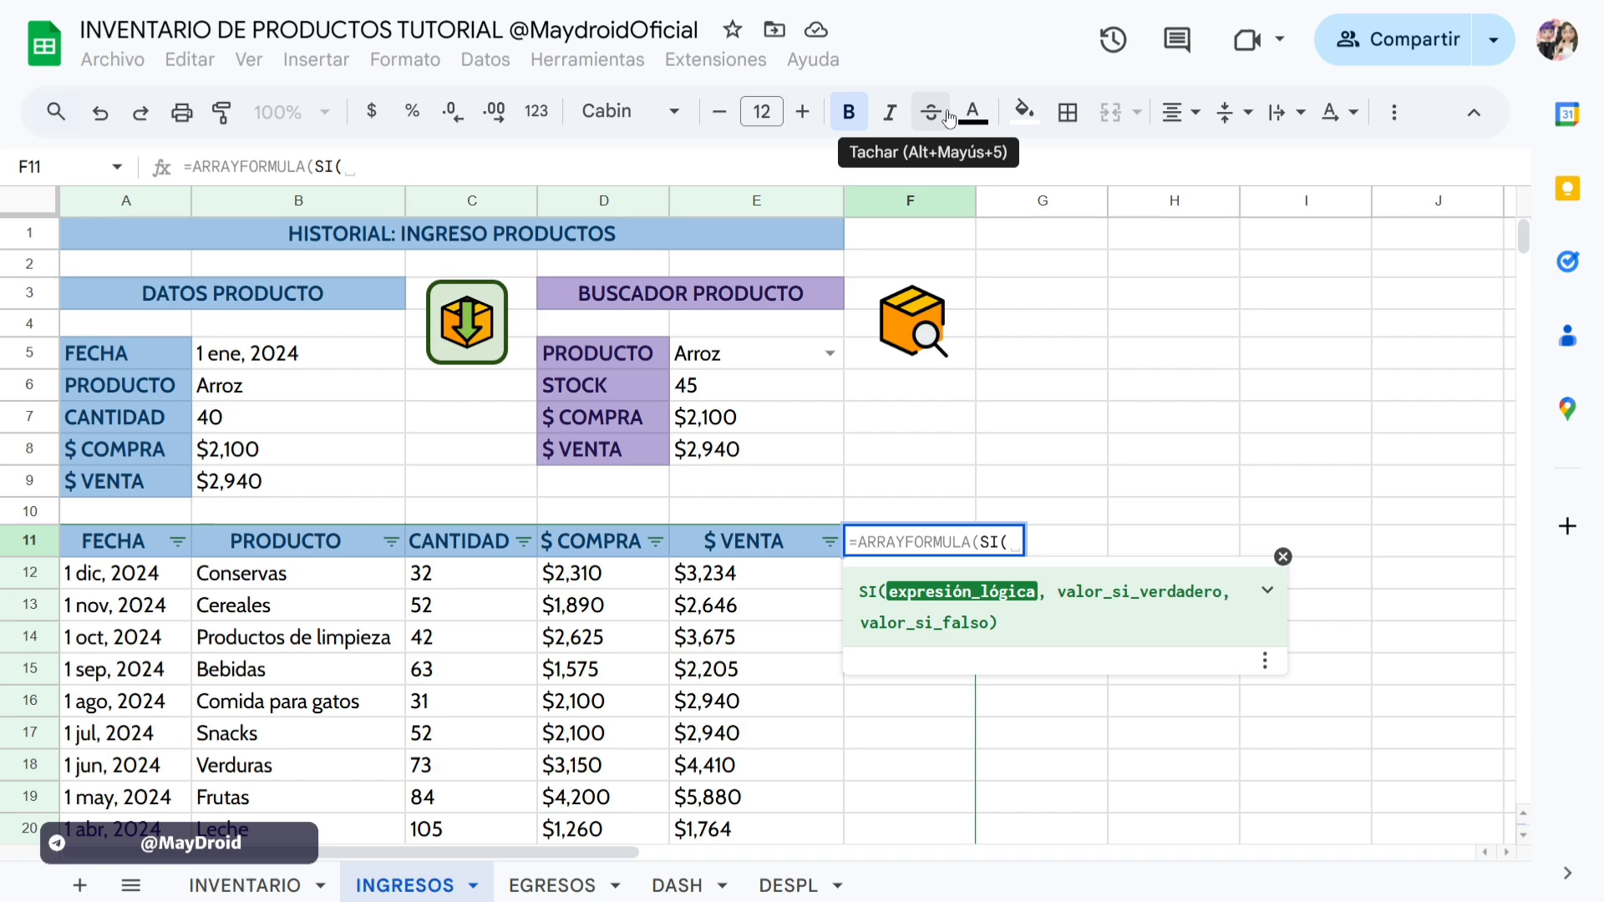
Enter FILA($B$11:$B)=11 as the logical condition of the SI function, with the range reference absolute.
type("fila")
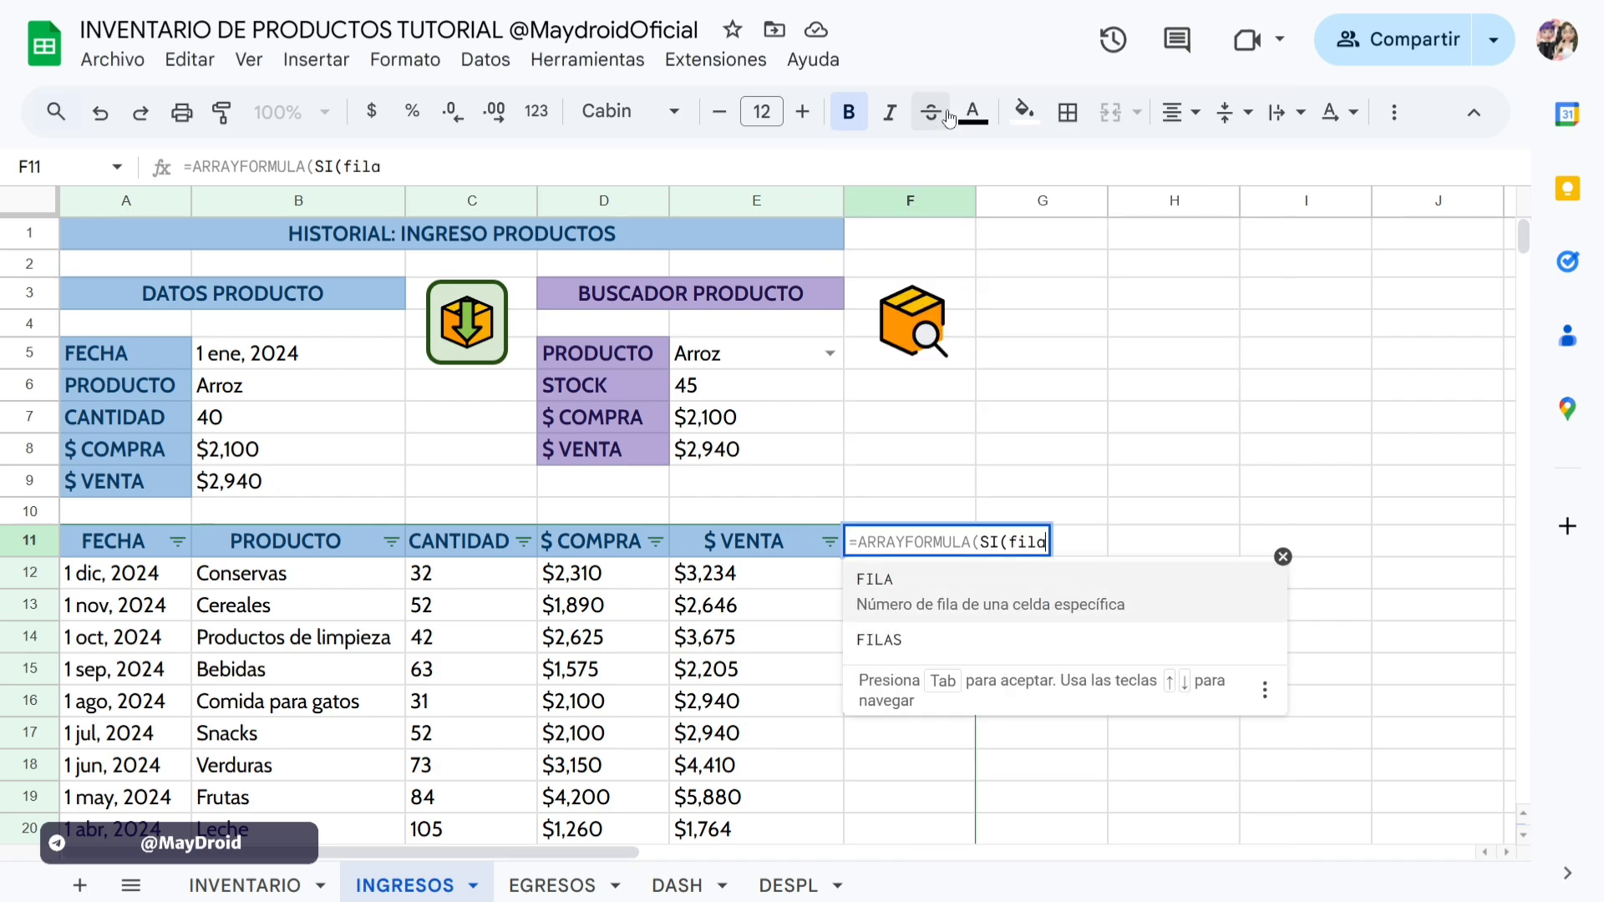
left_click(930, 595)
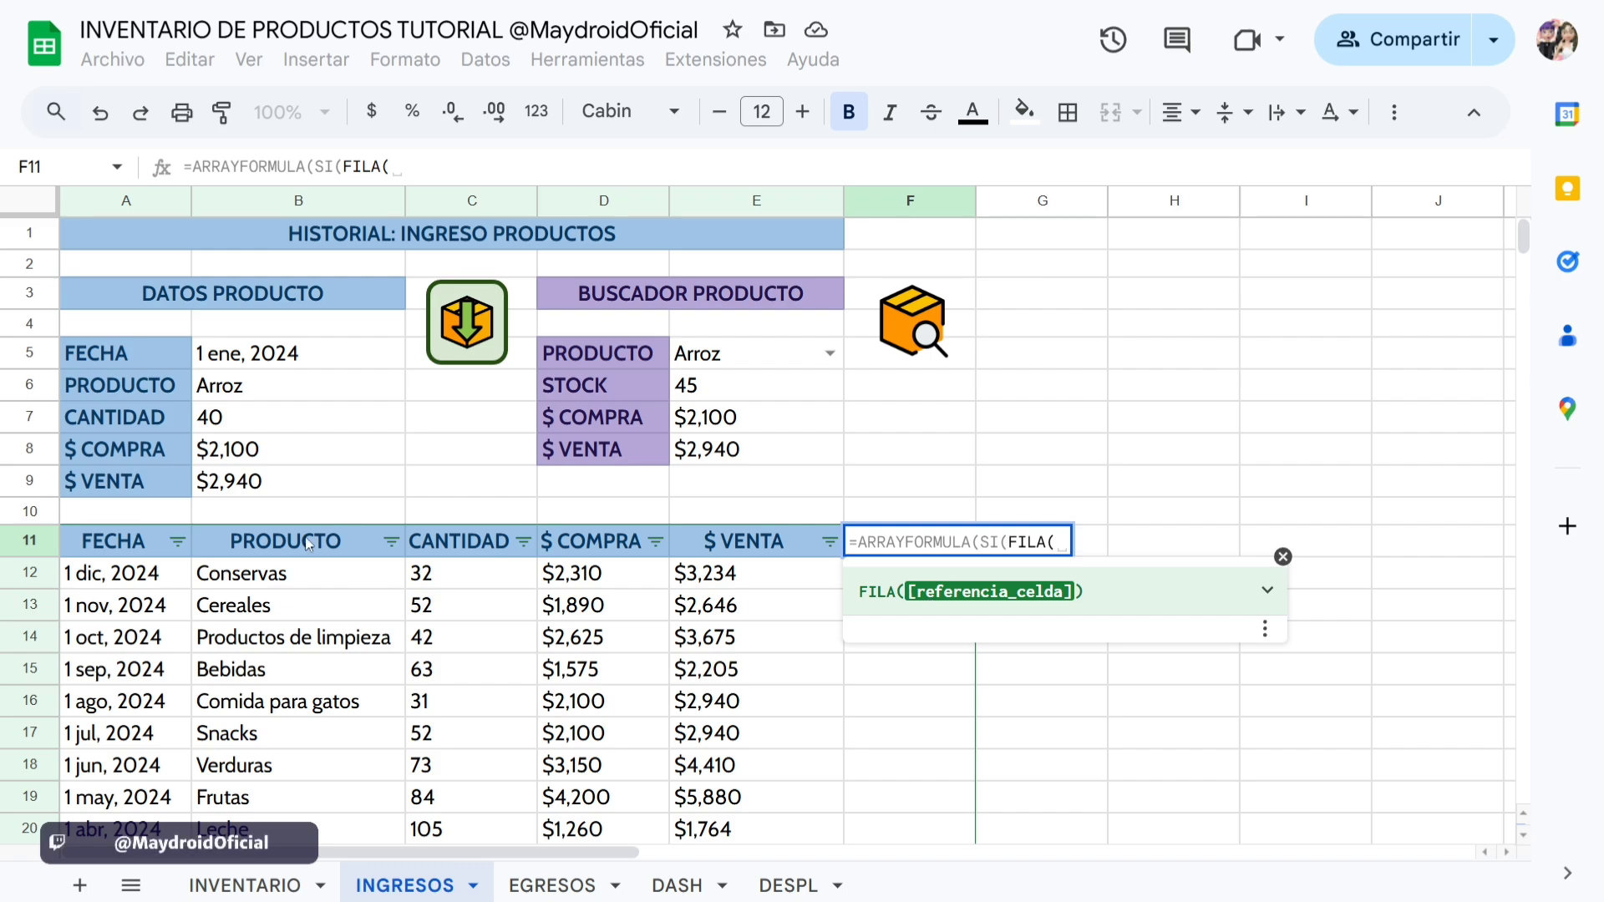
left_click_drag(307, 544, 282, 712)
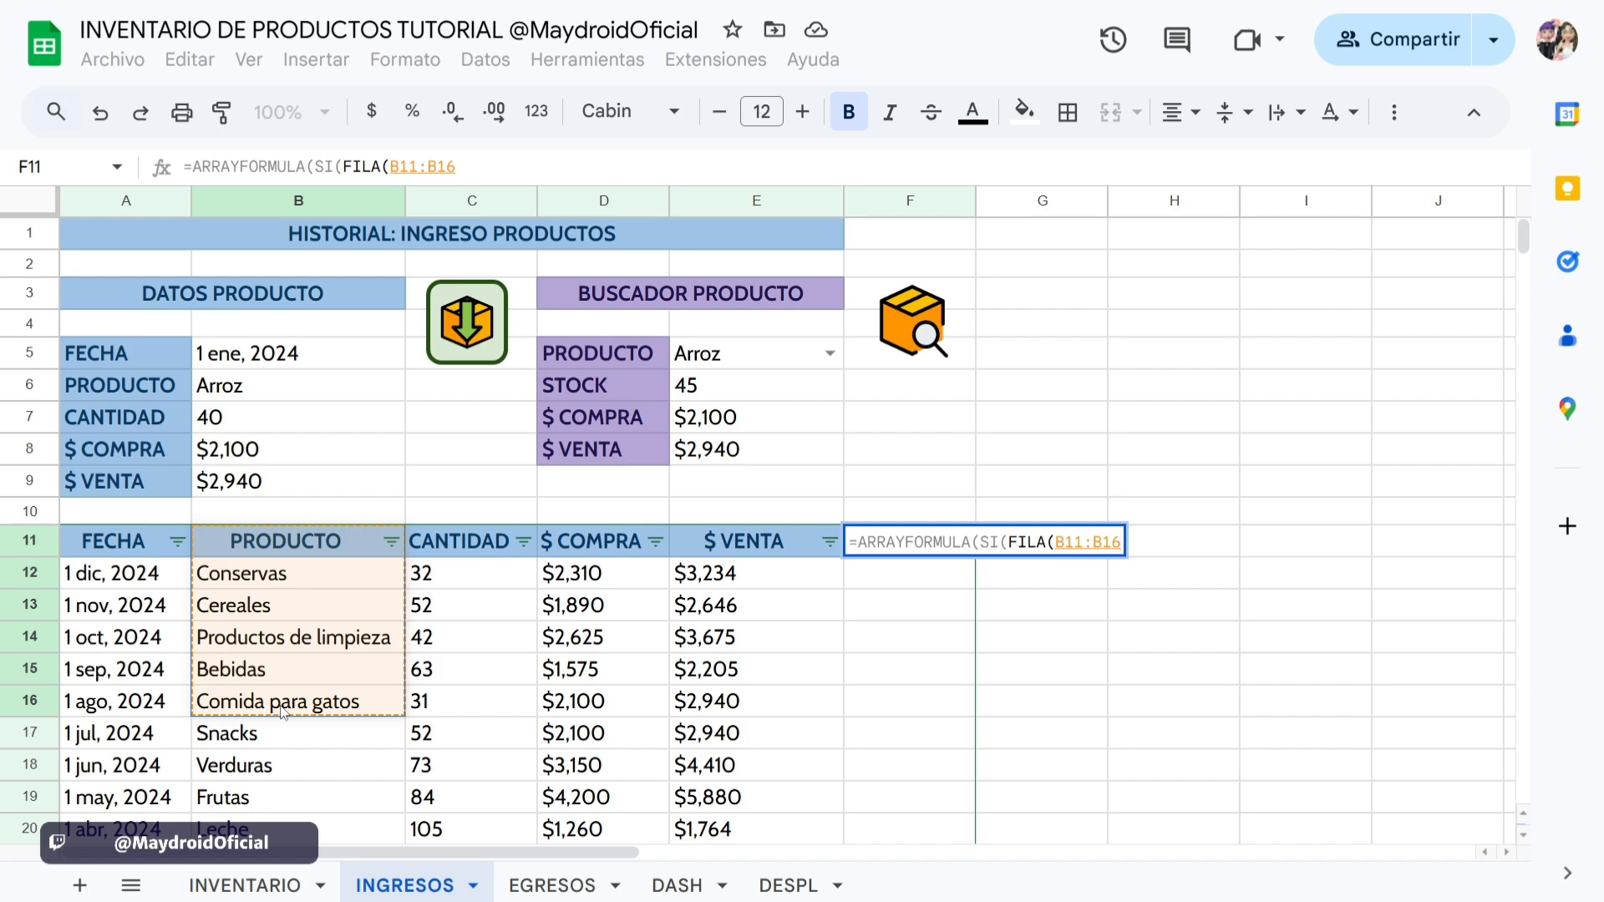
key("BackSpace")
key("BackSpace")
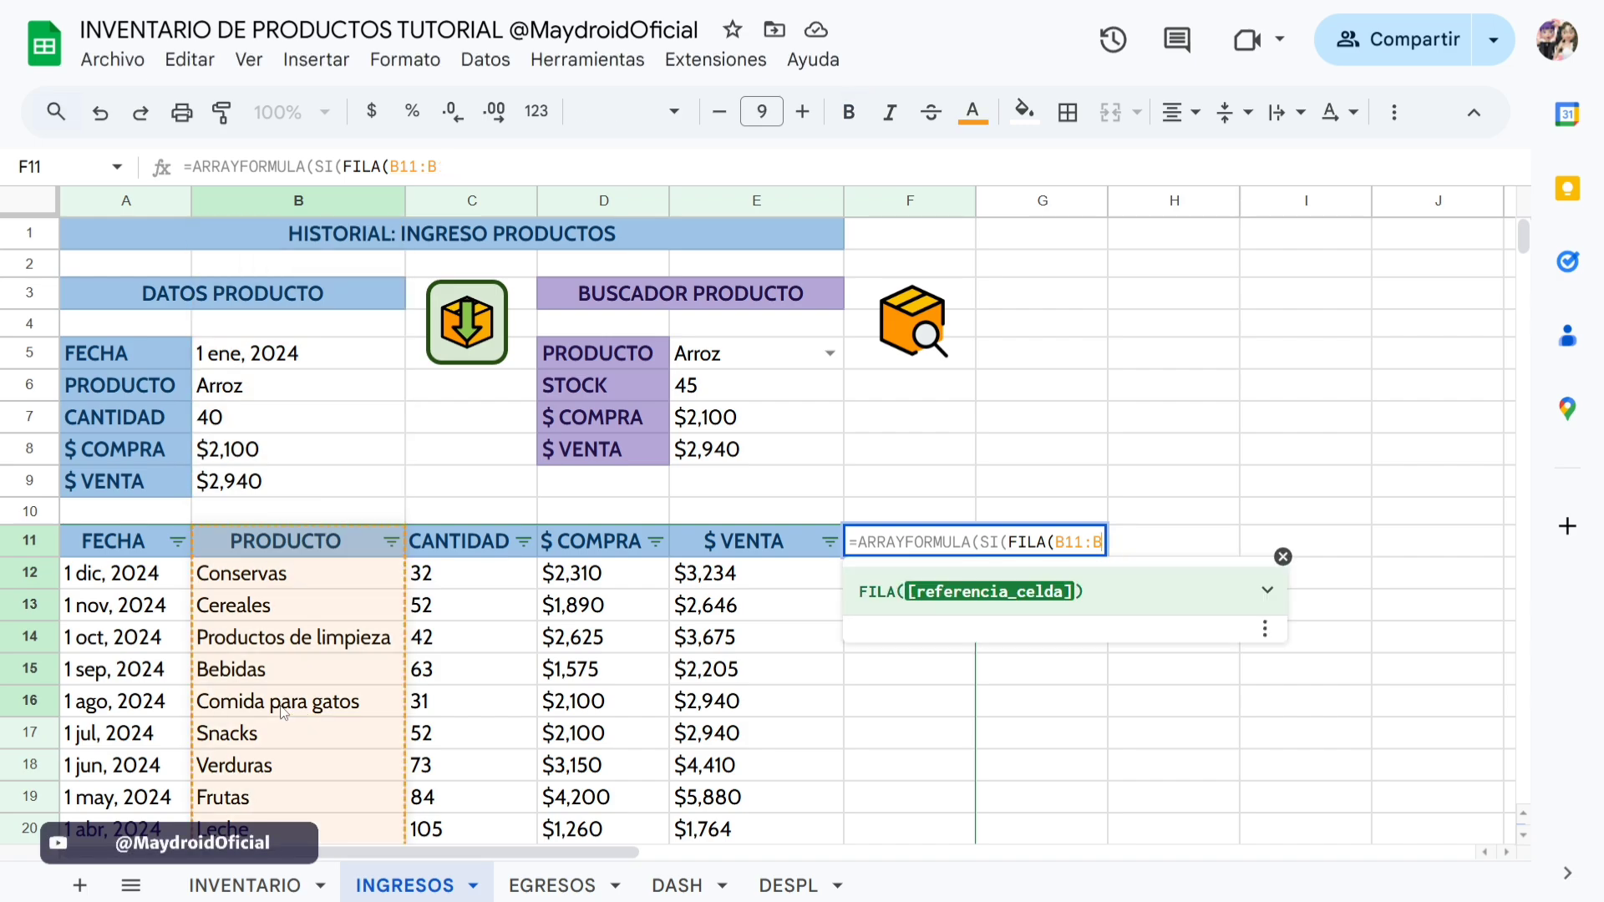
key("F4")
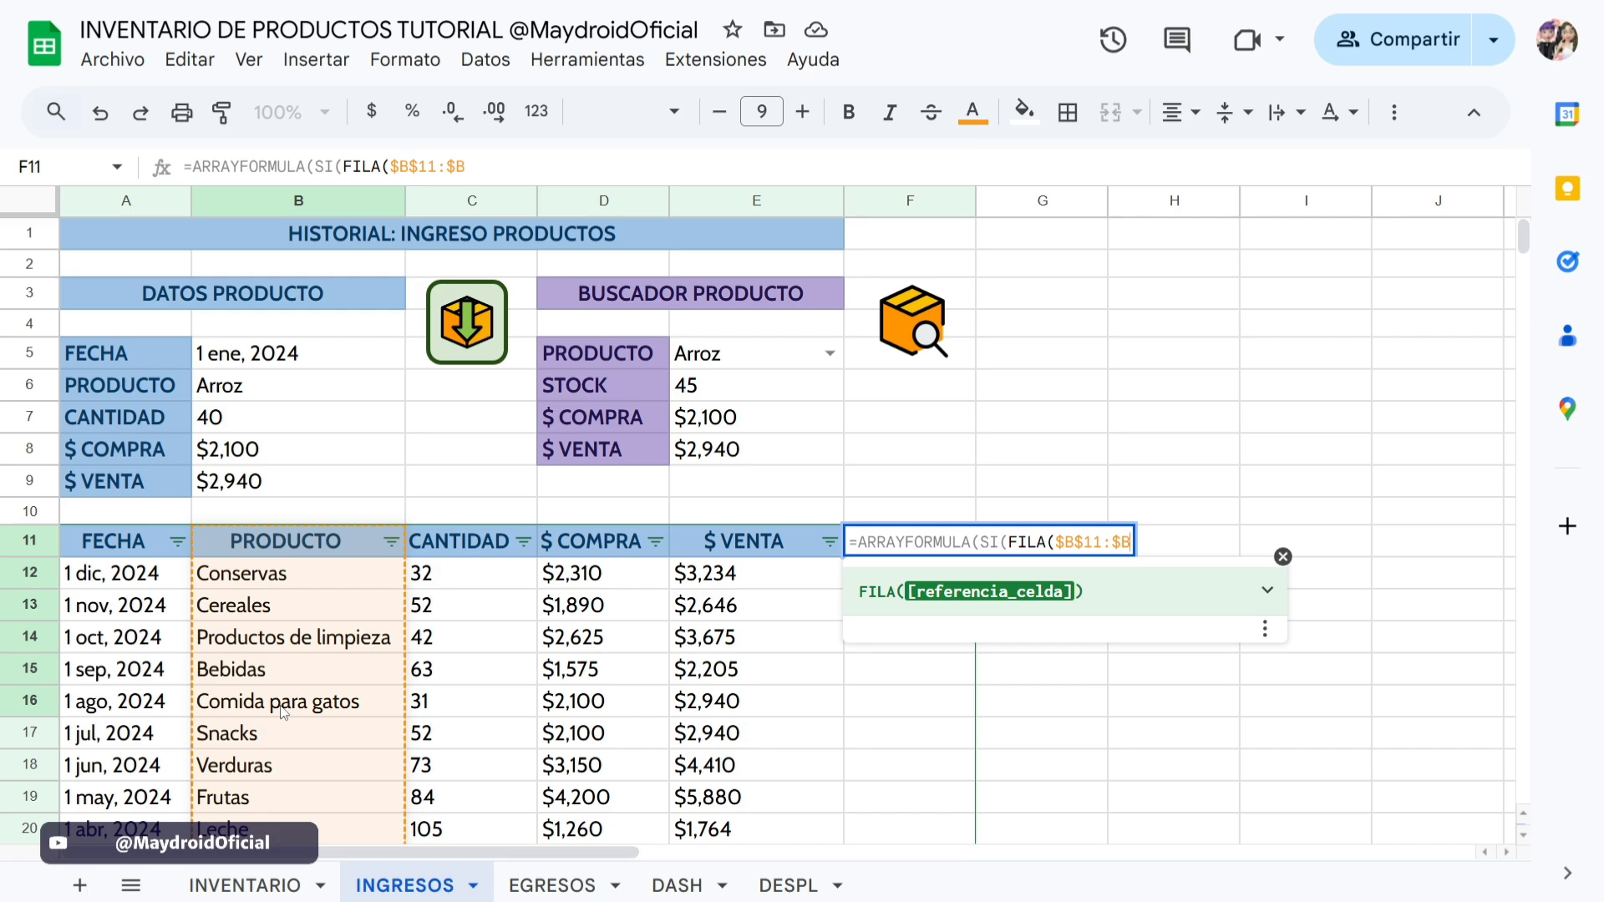
type(")")
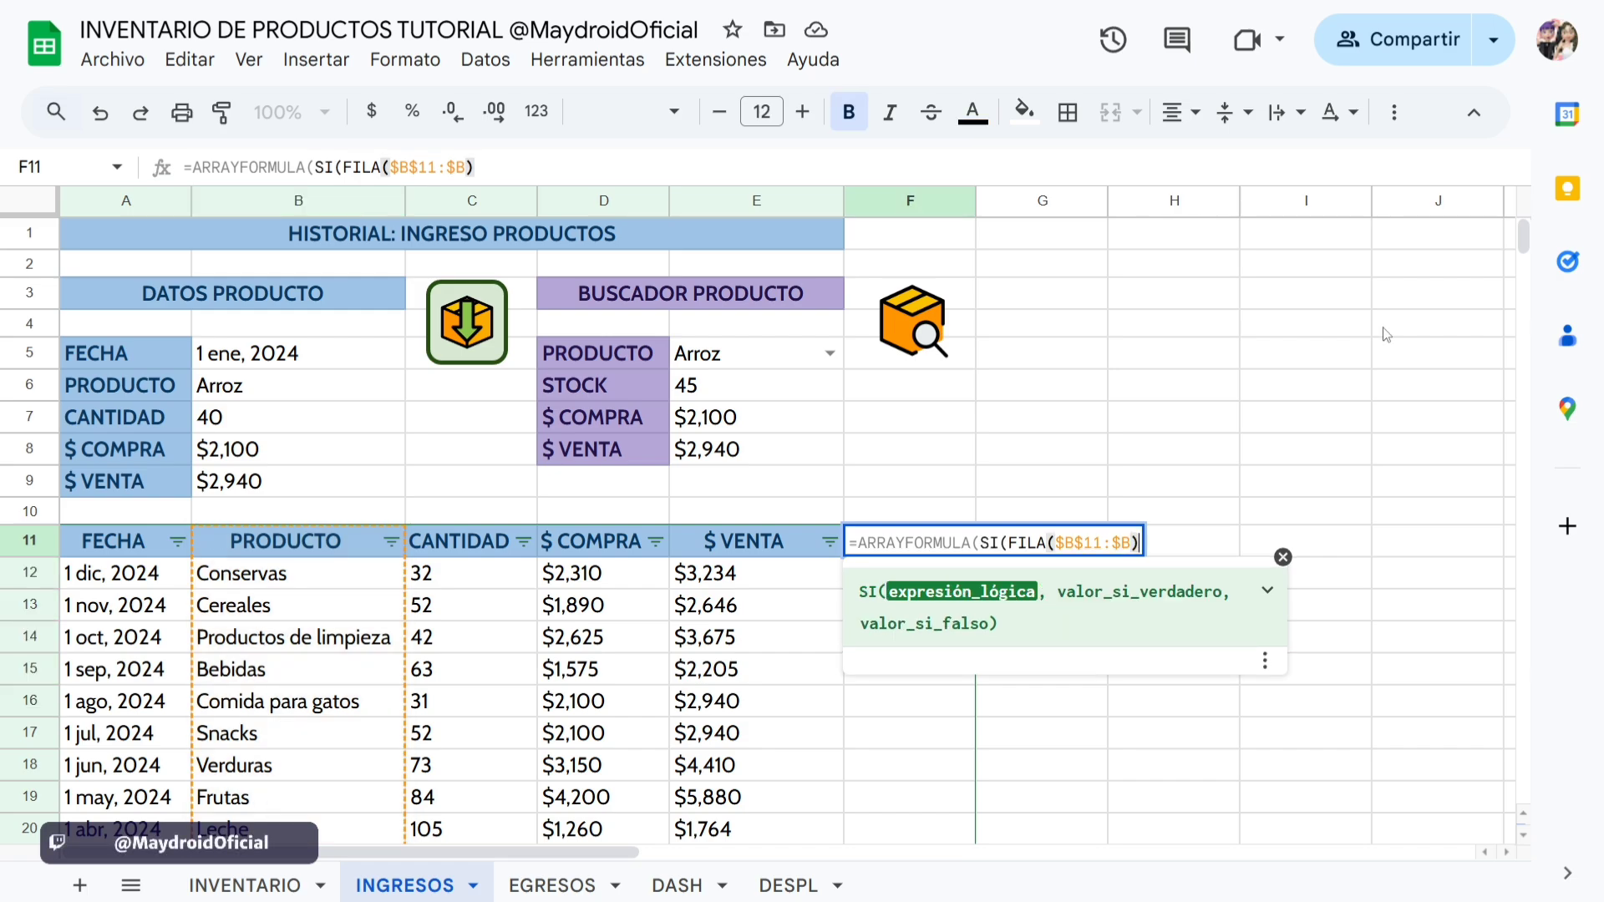
type("=11")
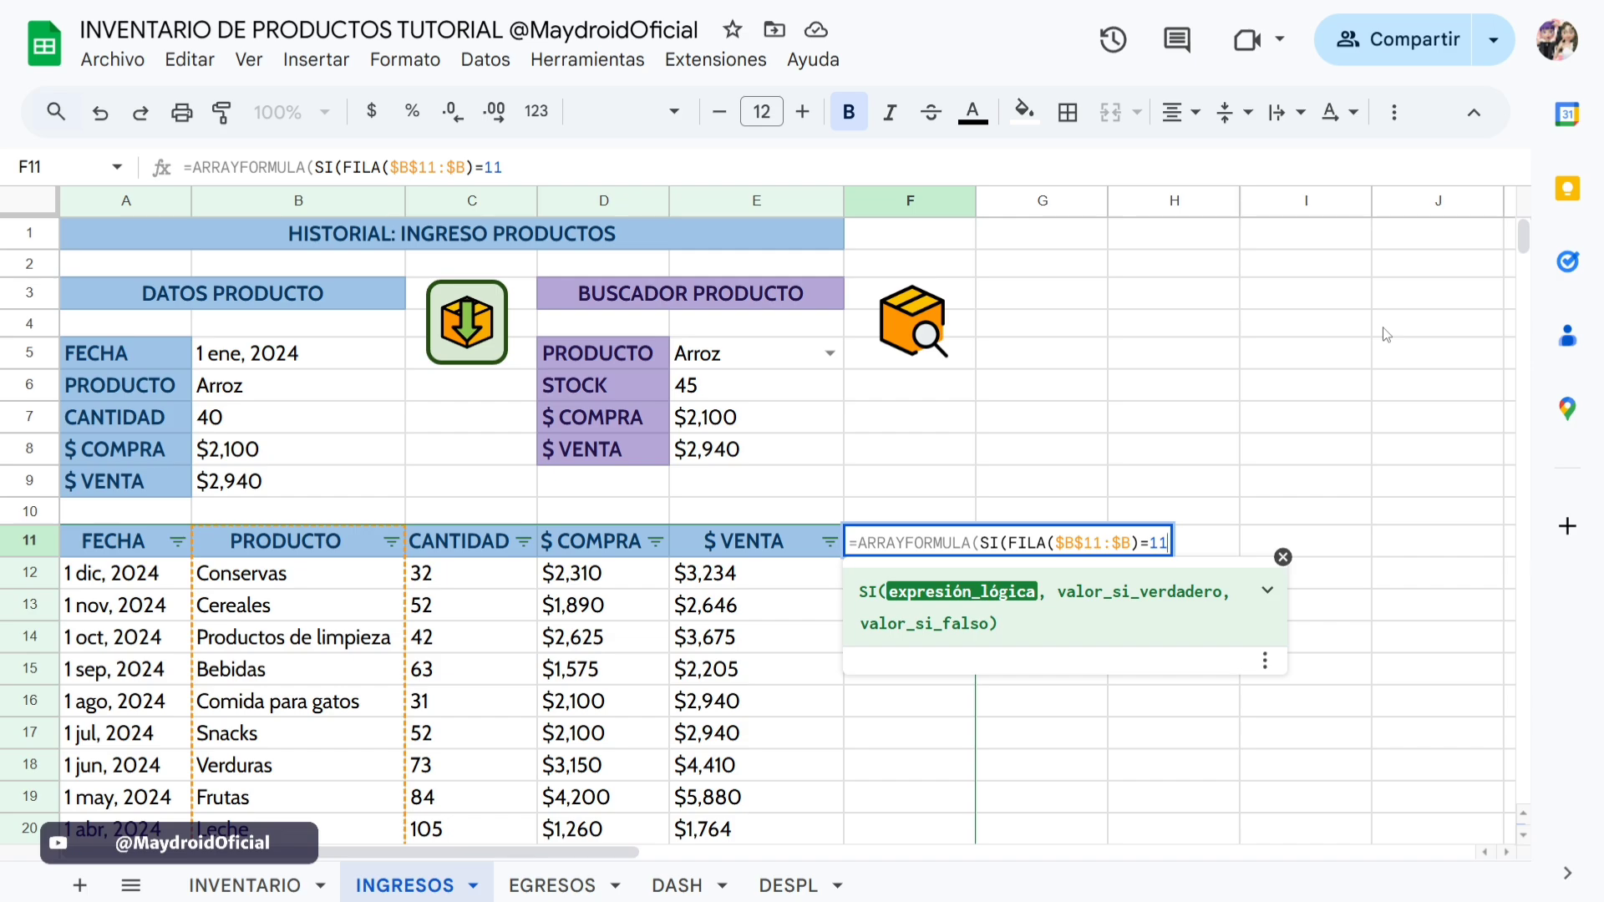
Set the SI function's value if true to the header text "TIPO" and continue to its false argument.
type(",")
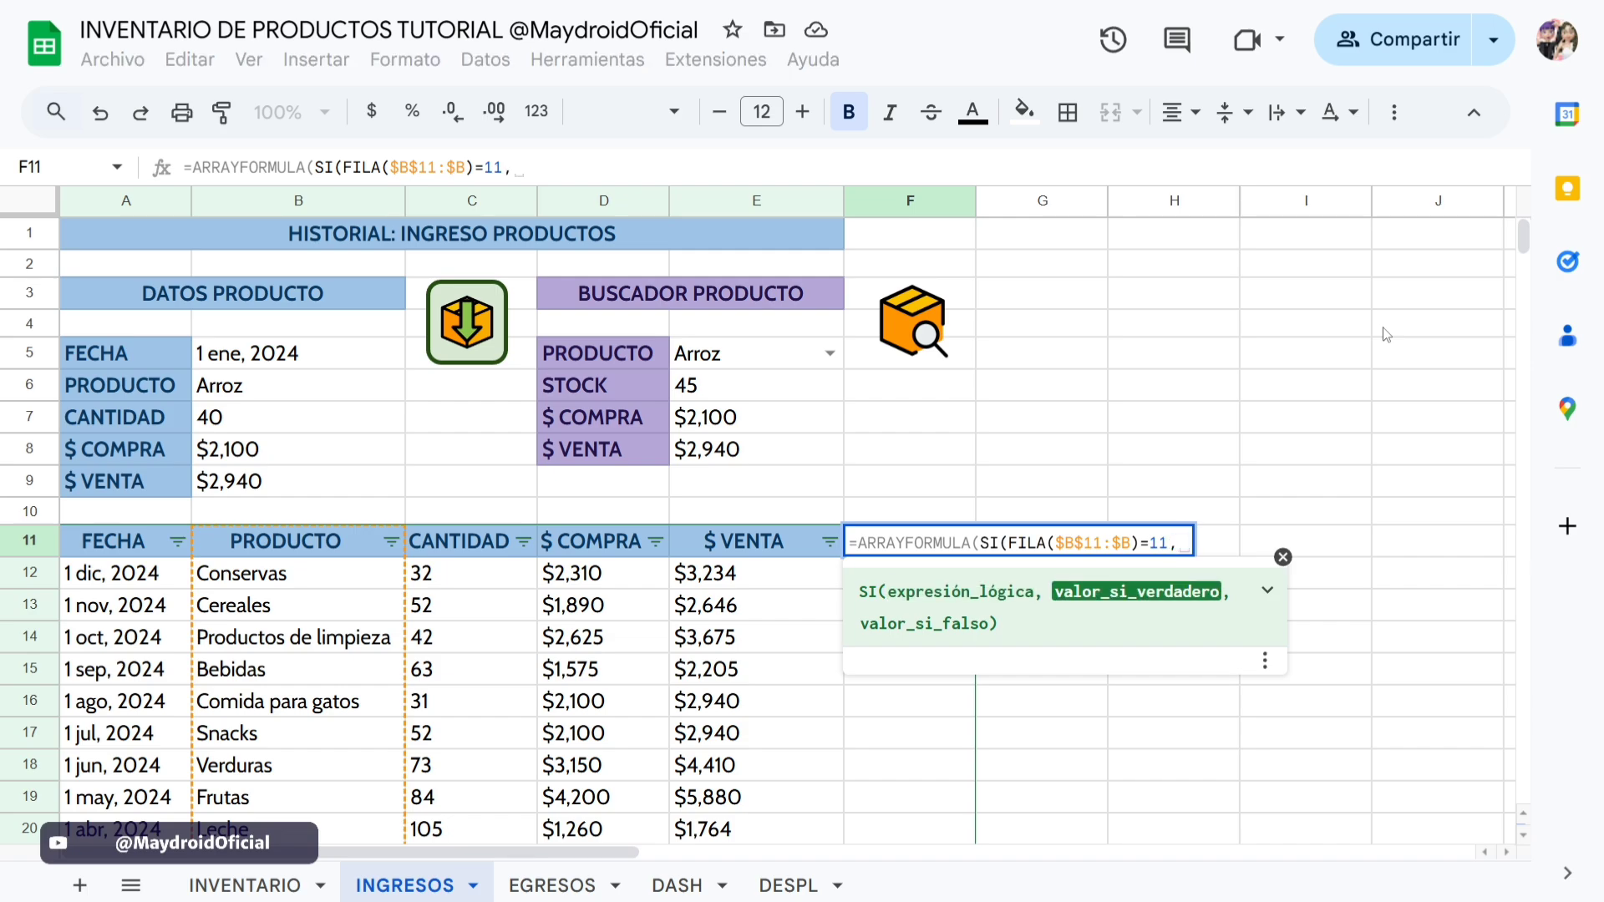
left_click(1283, 558)
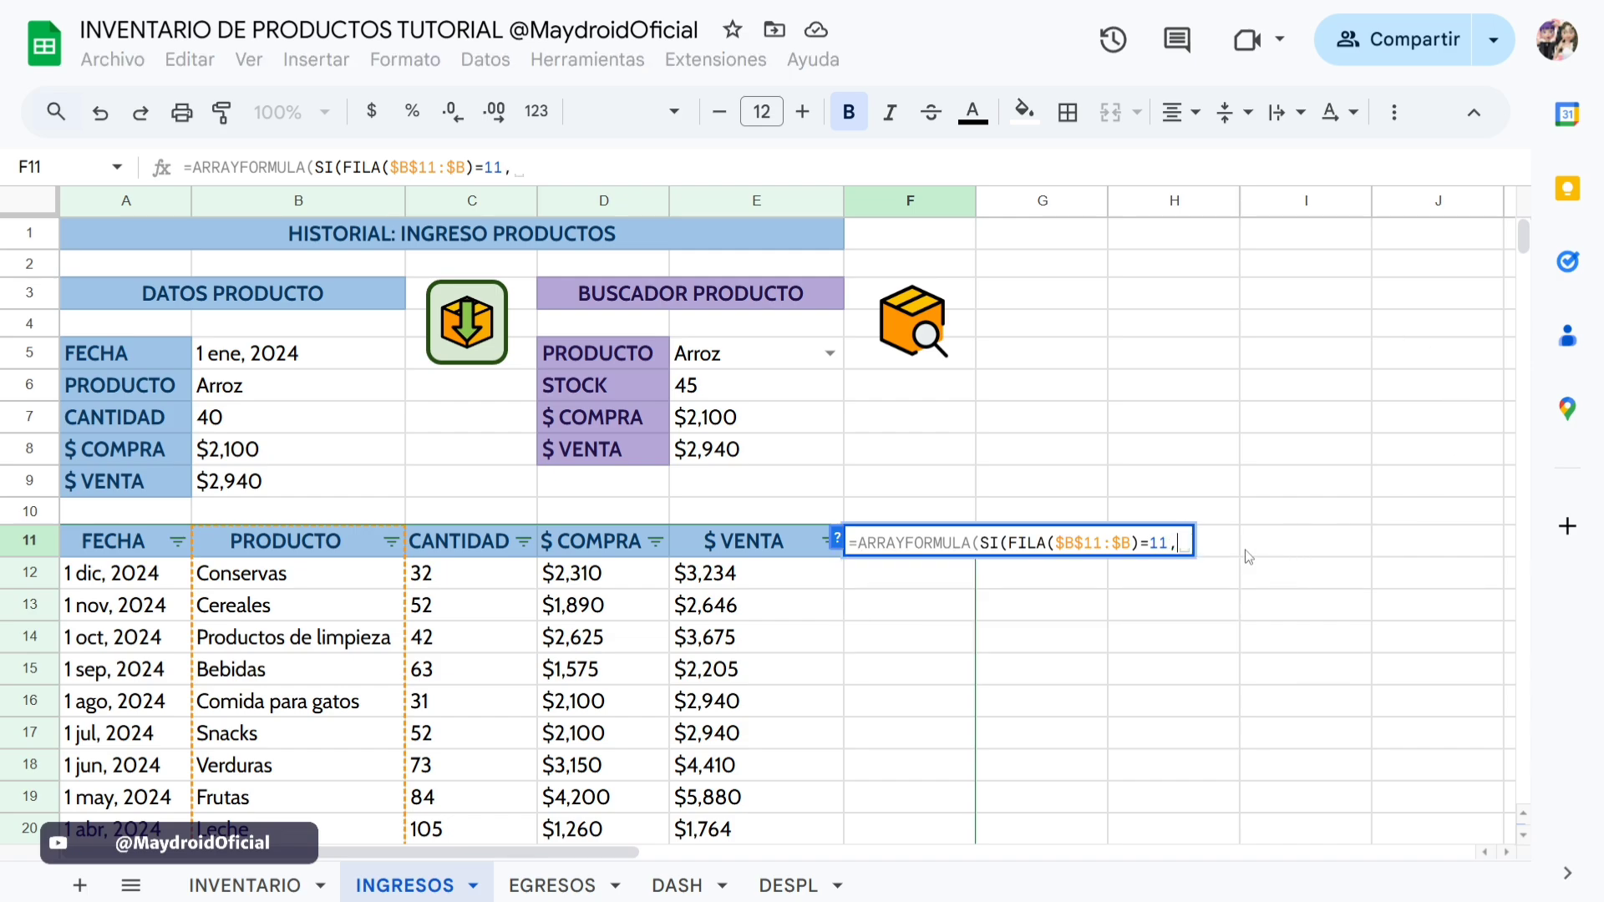
left_click(837, 540)
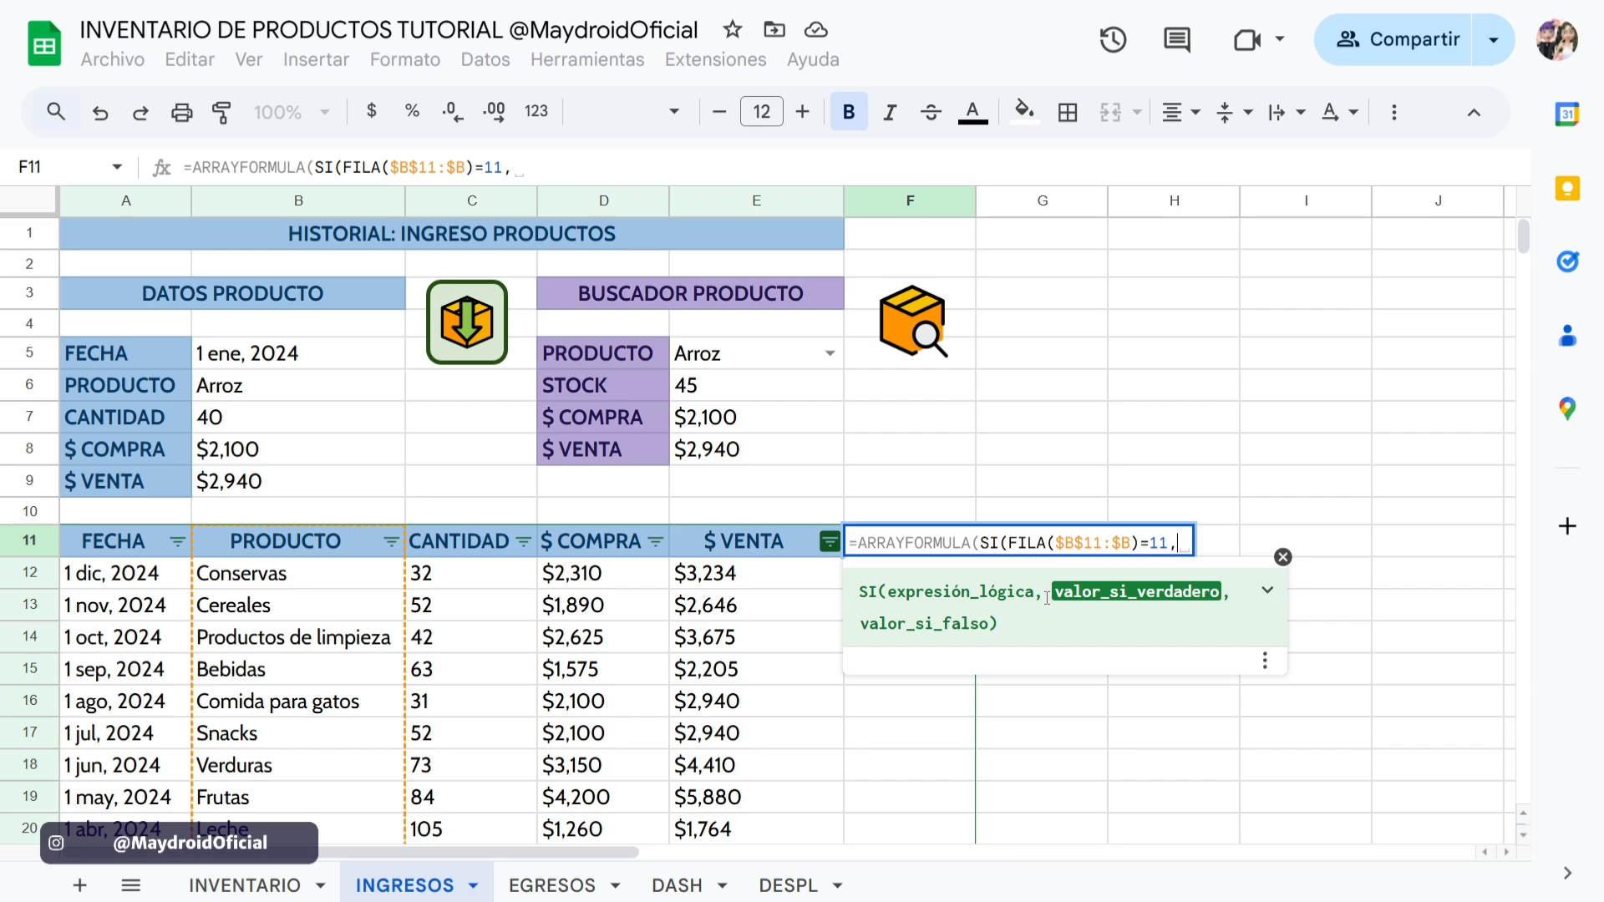
type("\"")
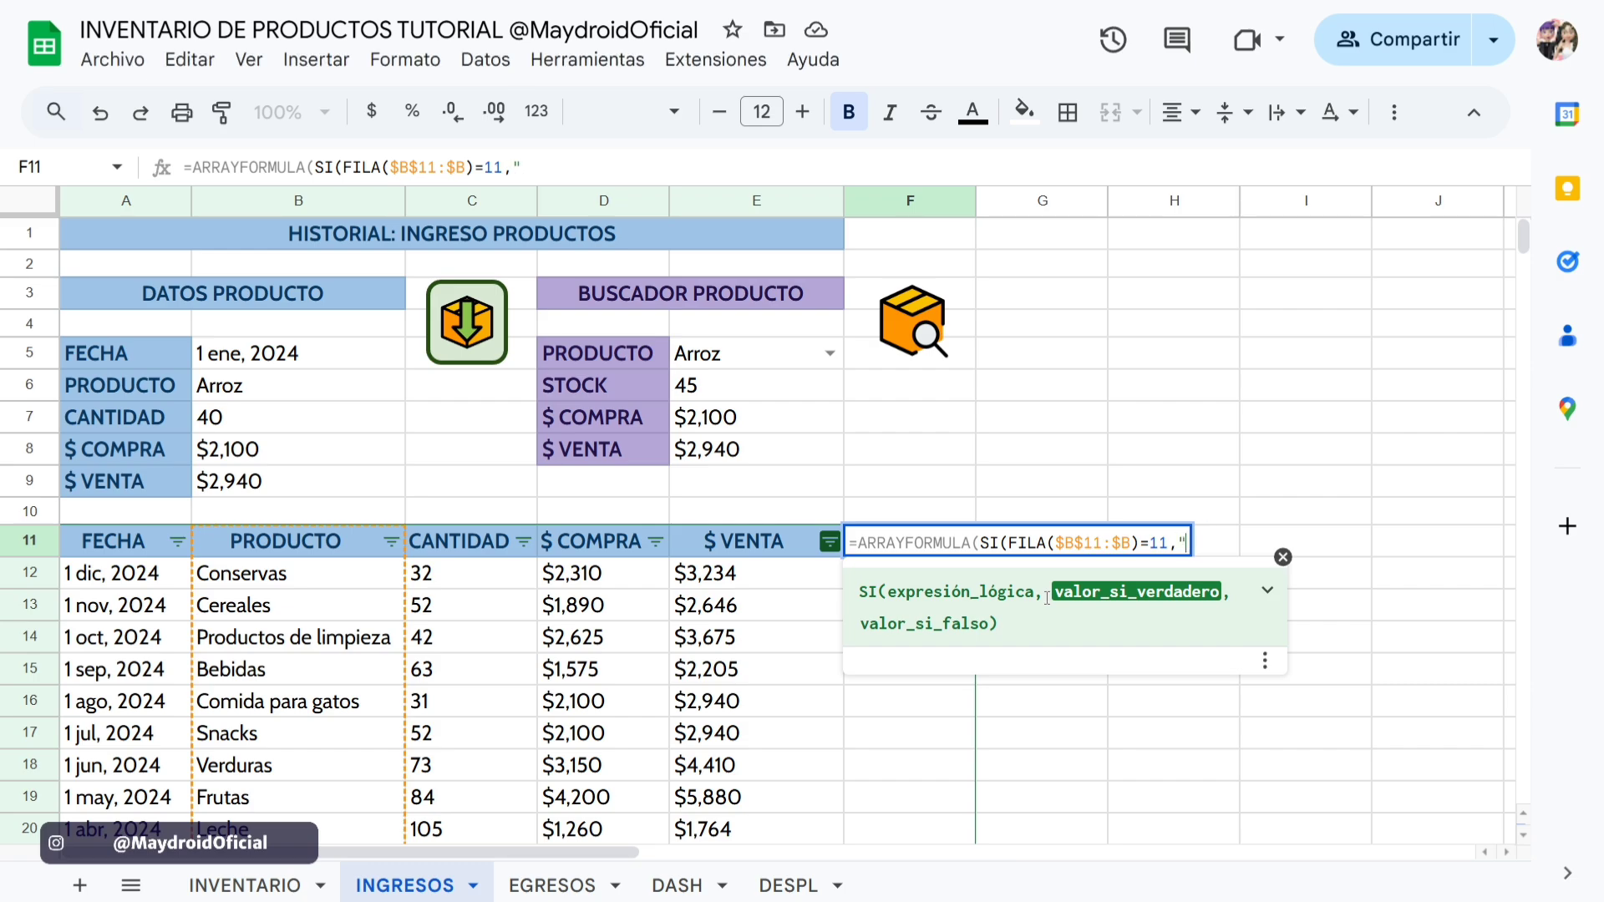
type("TIPO")
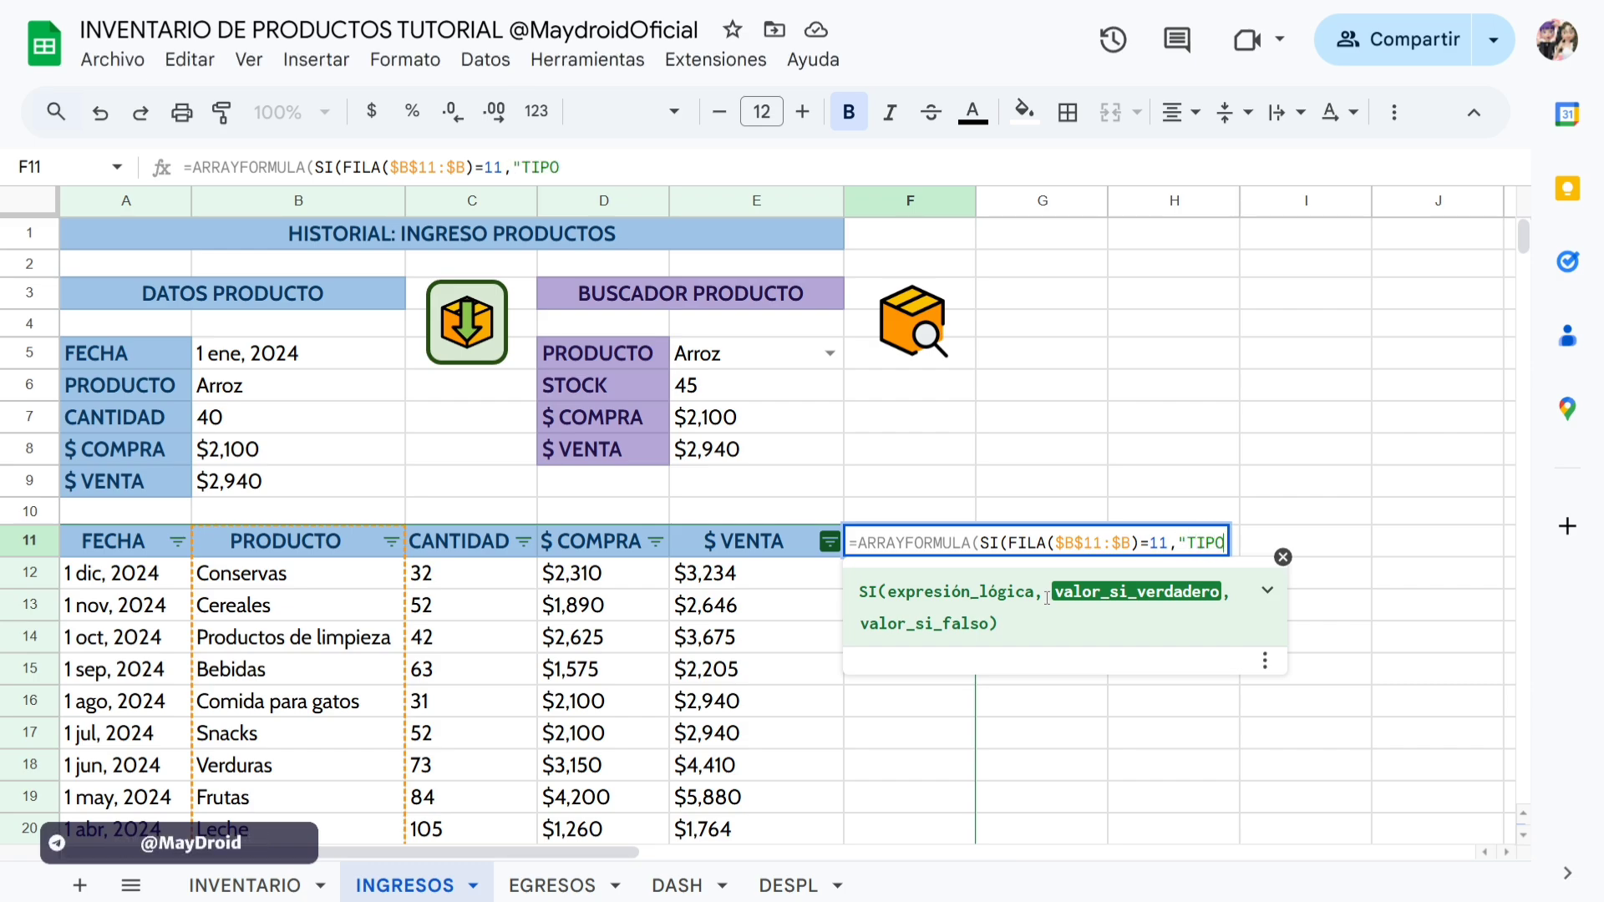
type("\"")
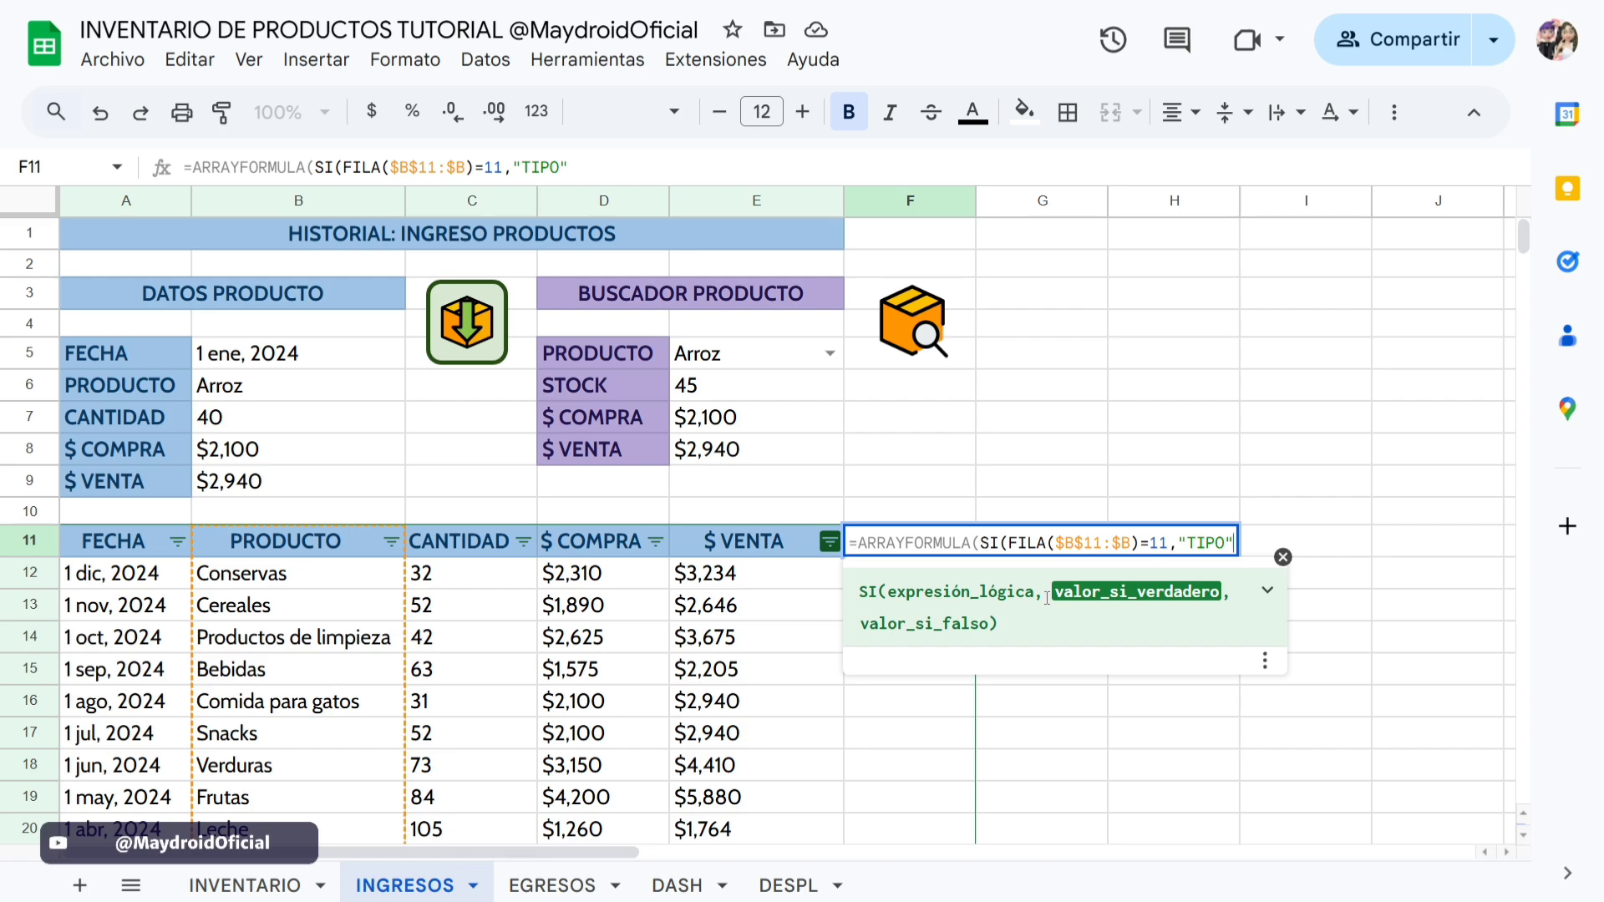
type(",")
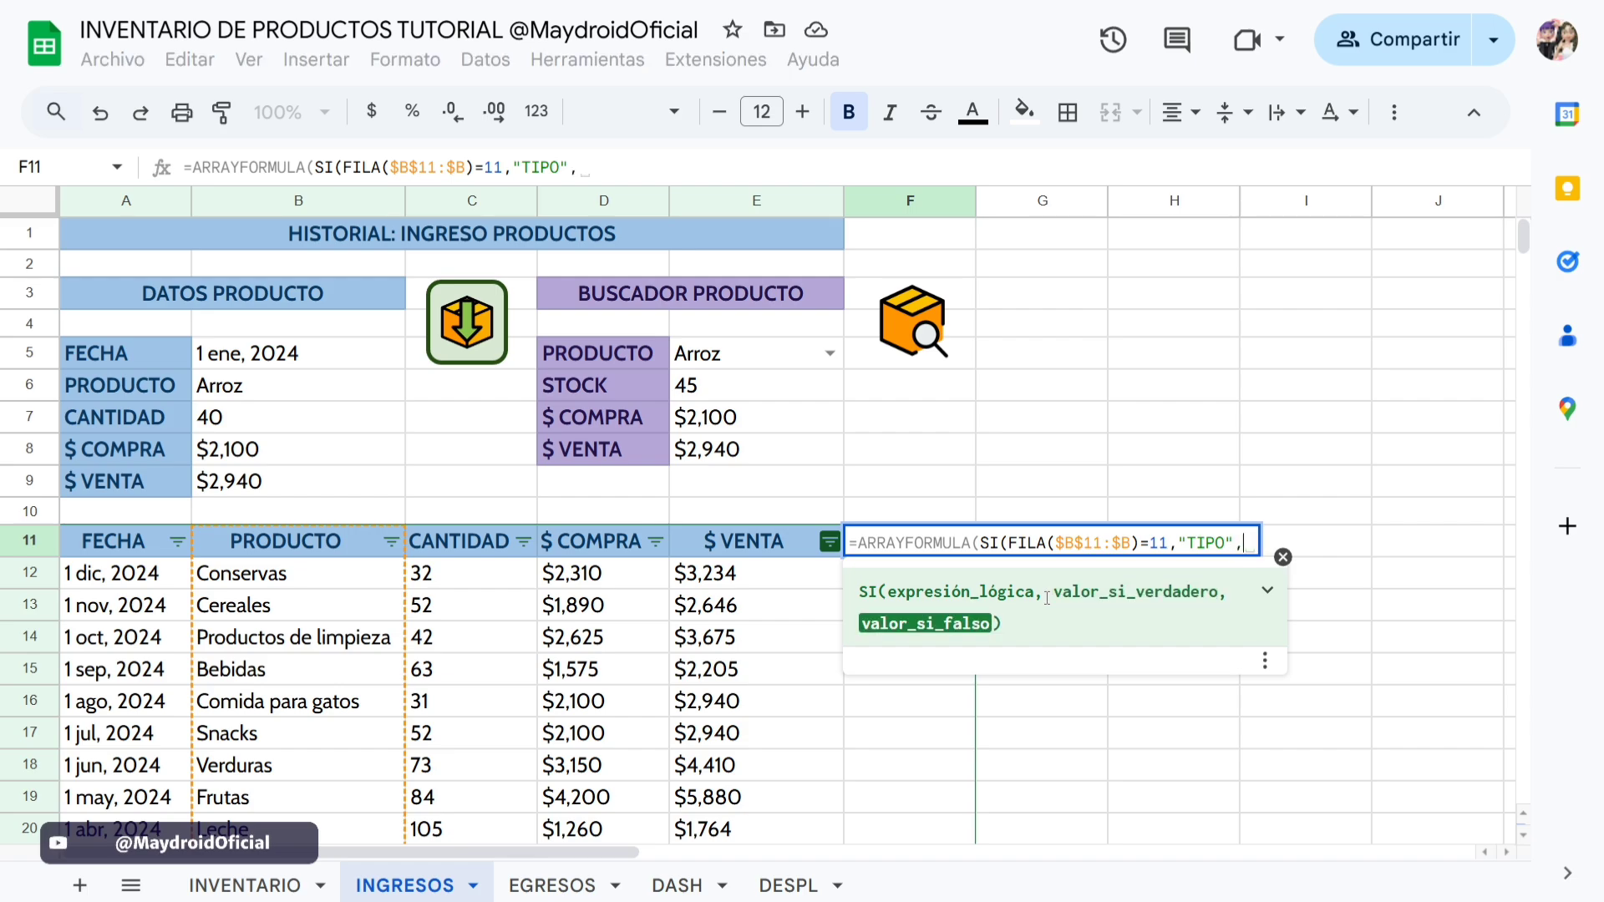
Nest a second SI function as the false value, with $B$11:$B<>"" as its logical condition.
type("SI")
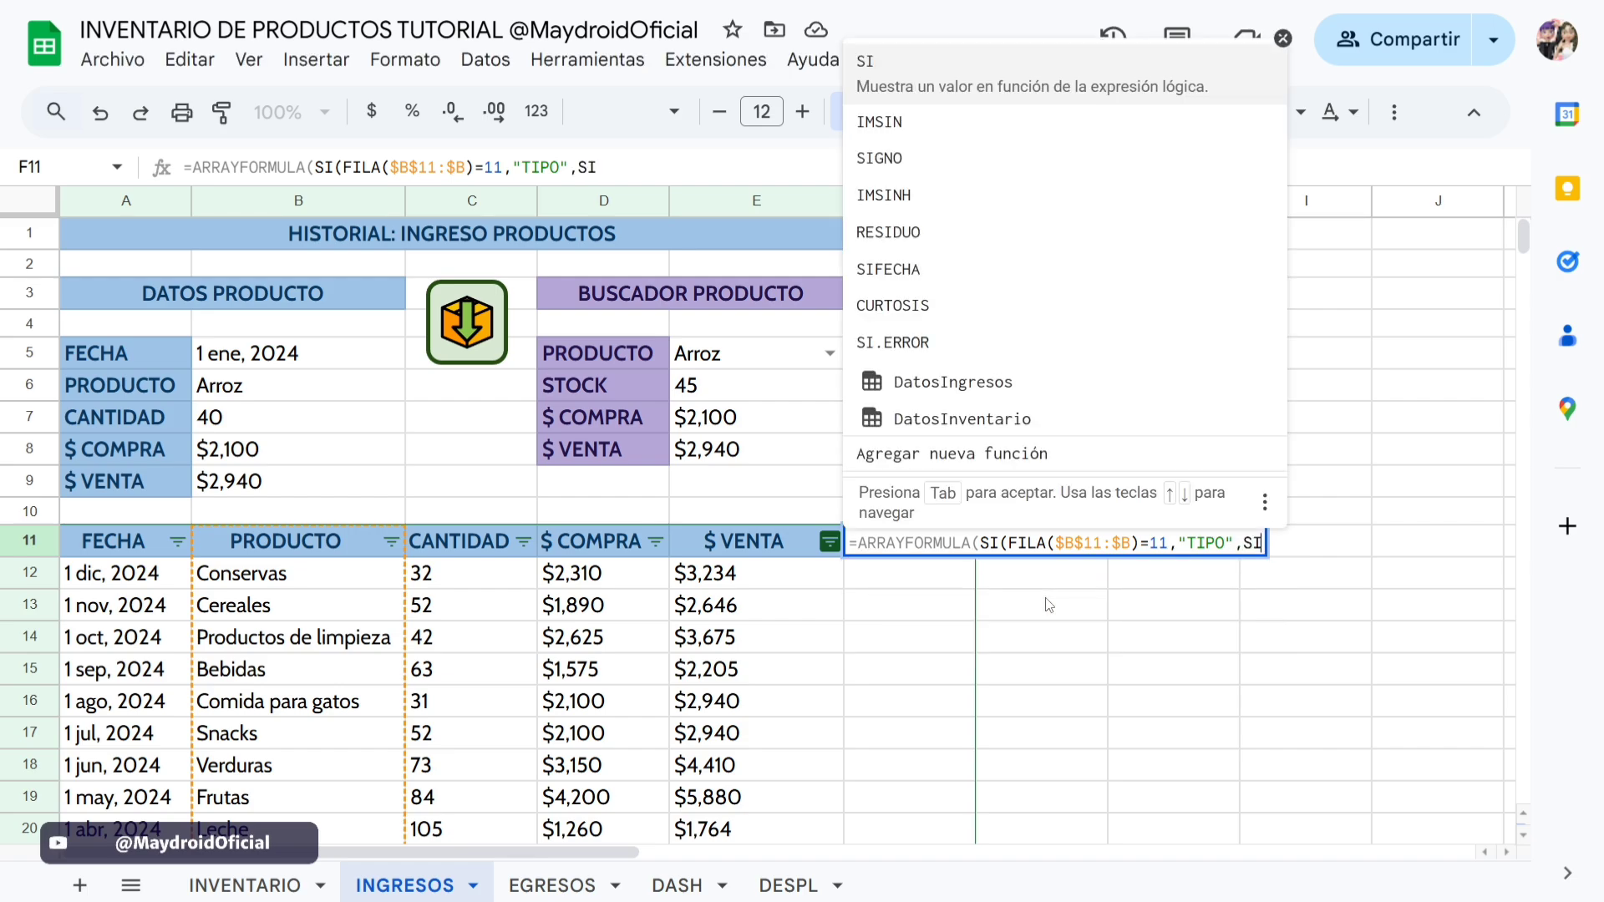
left_click(1026, 63)
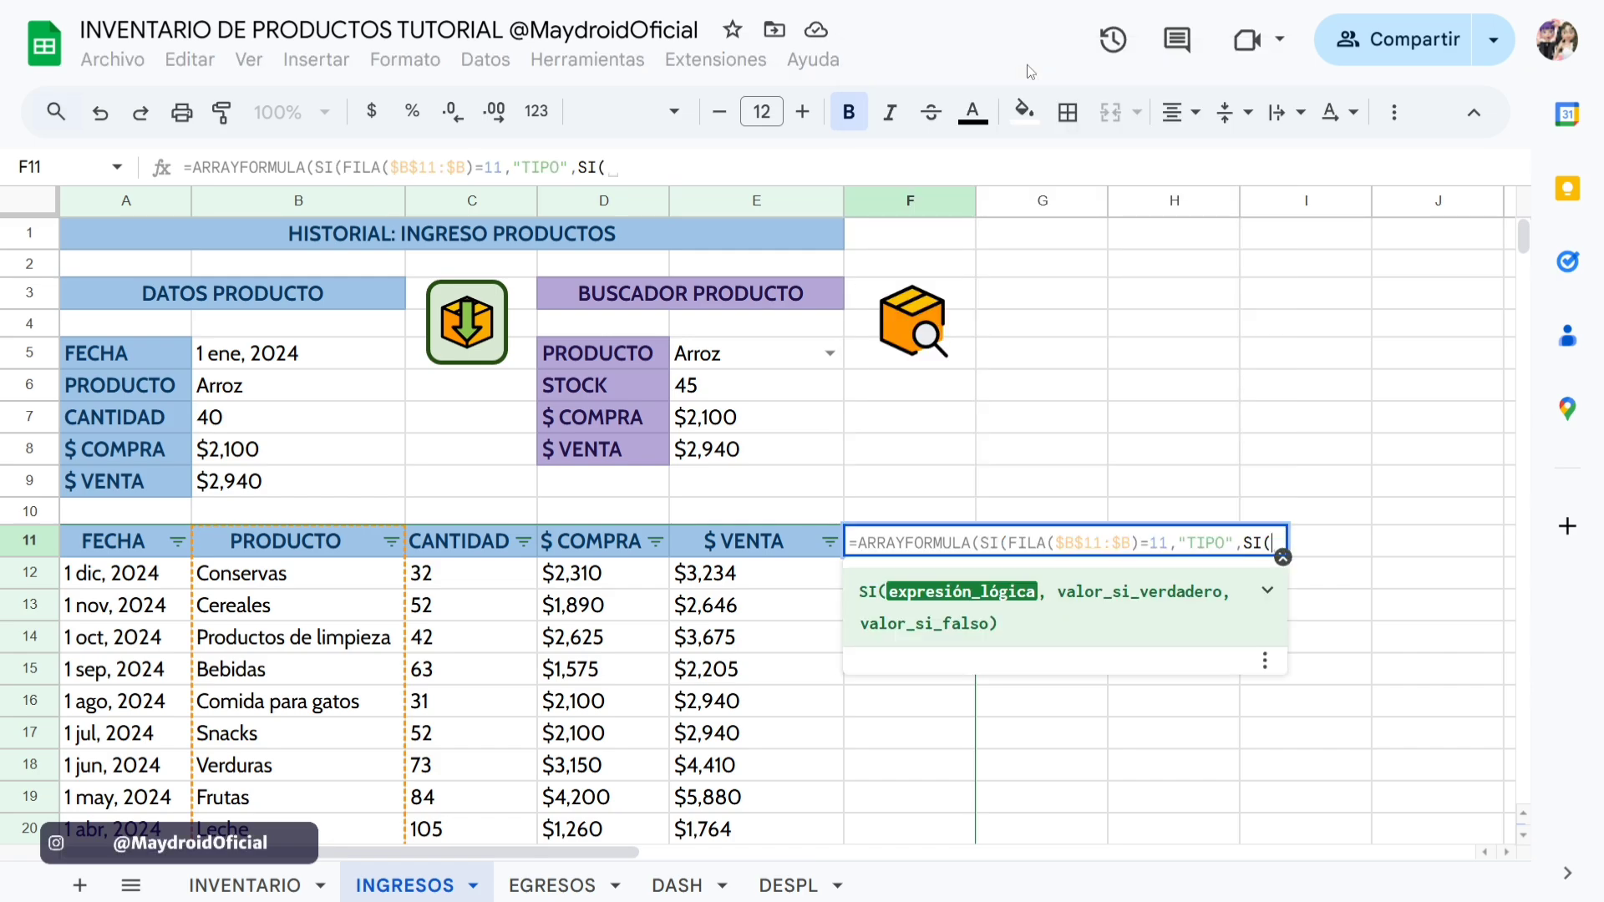
left_click_drag(312, 540, 303, 654)
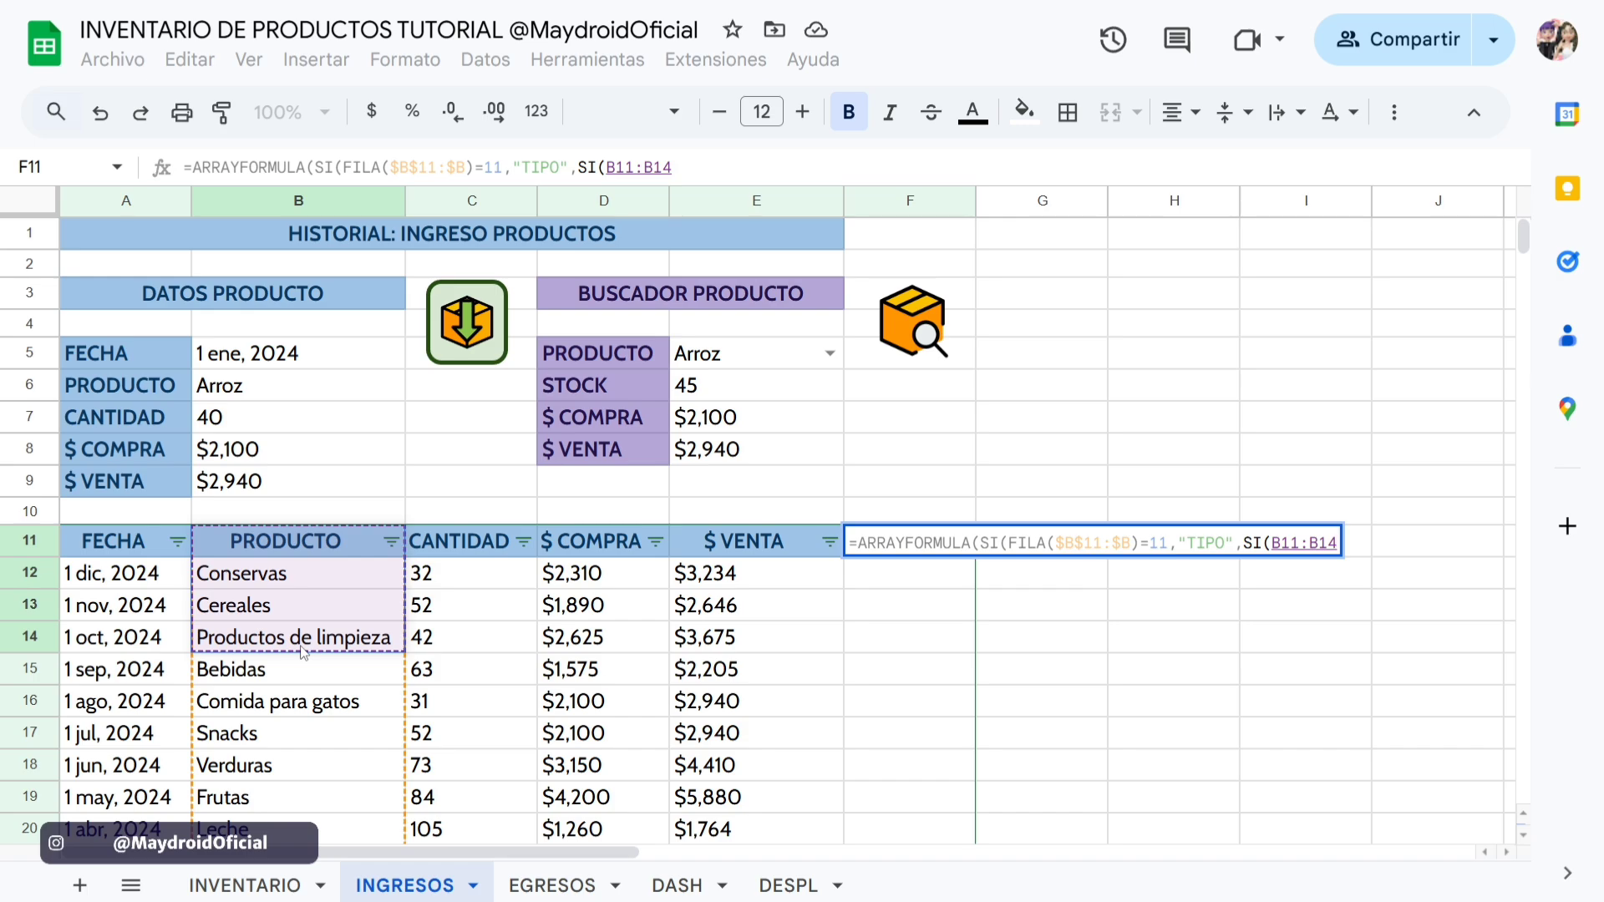
key("BackSpace")
key("BackSpace")
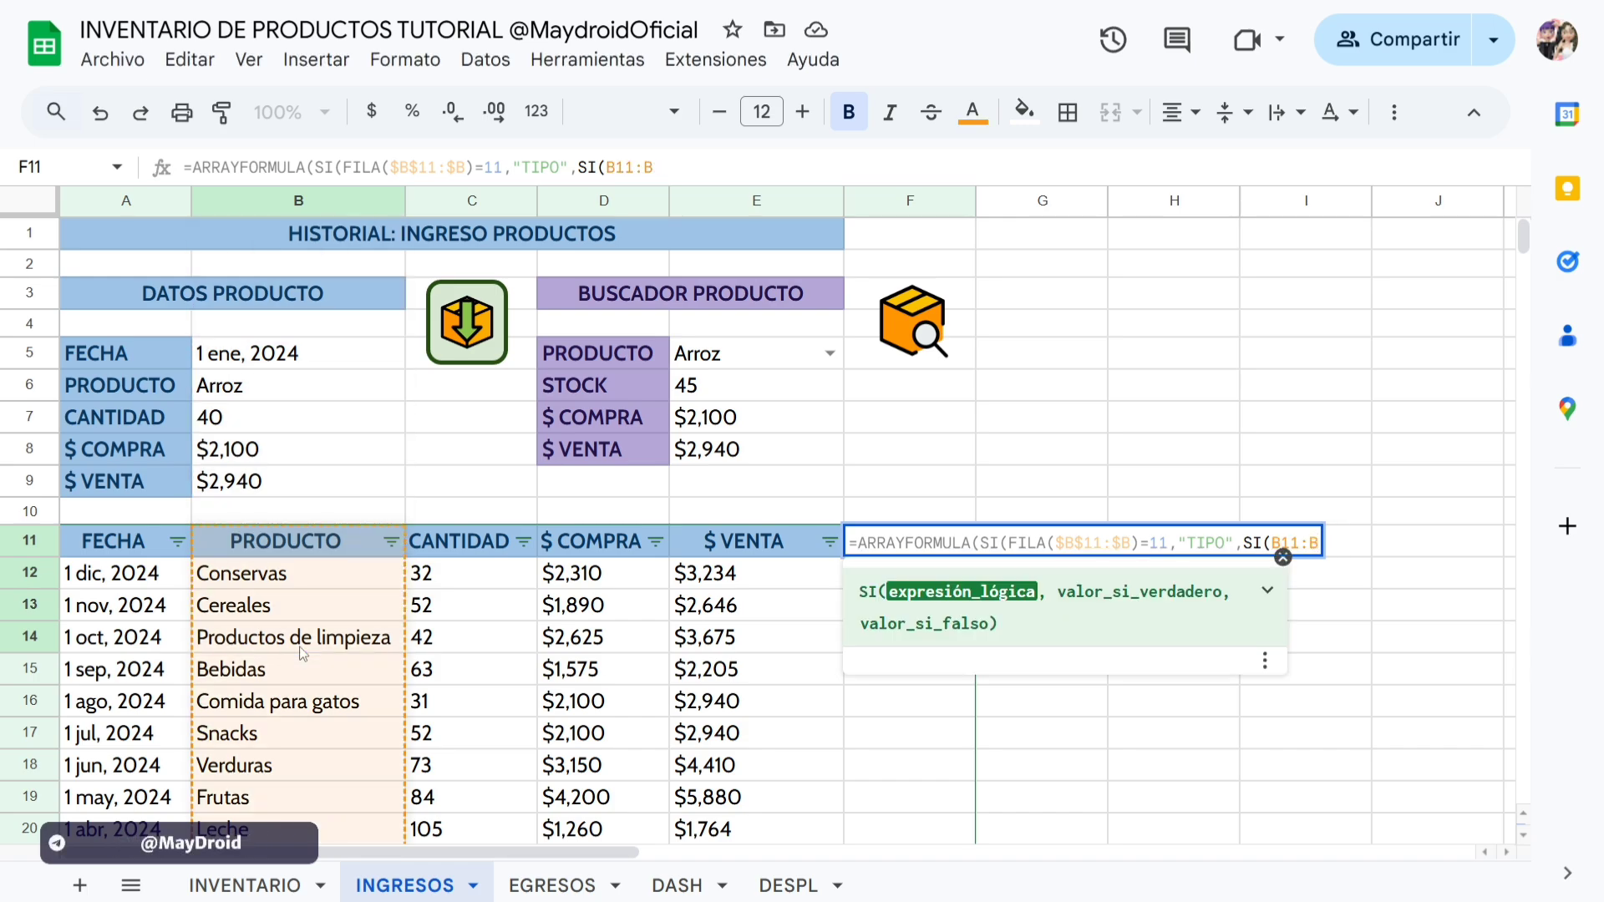
key("F4")
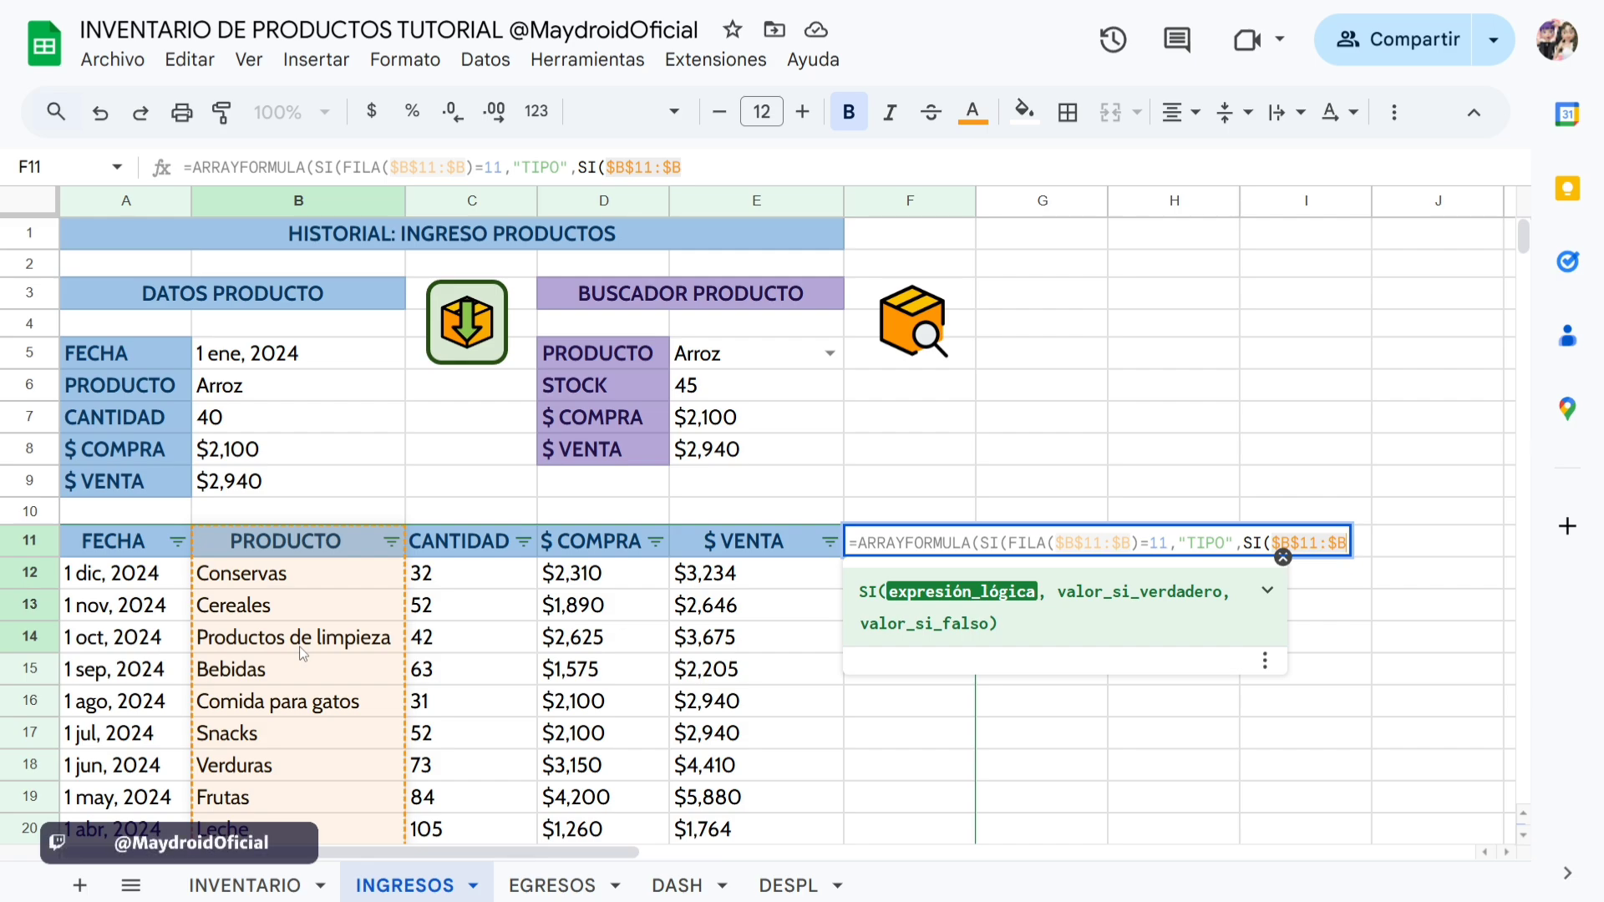
type("<>")
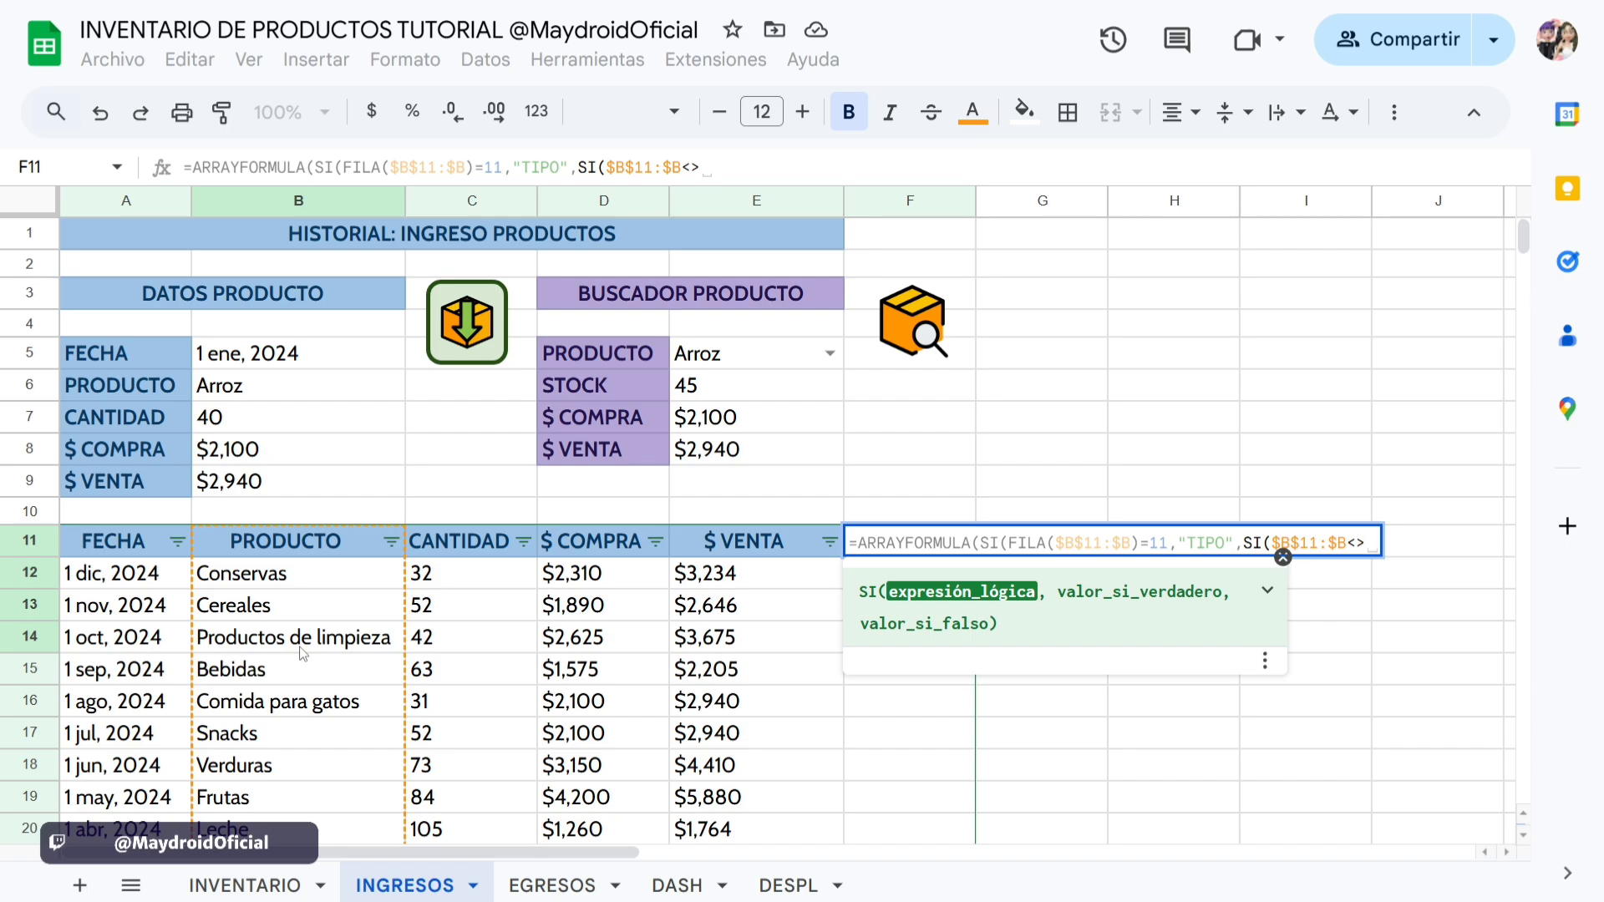
type("\"\"")
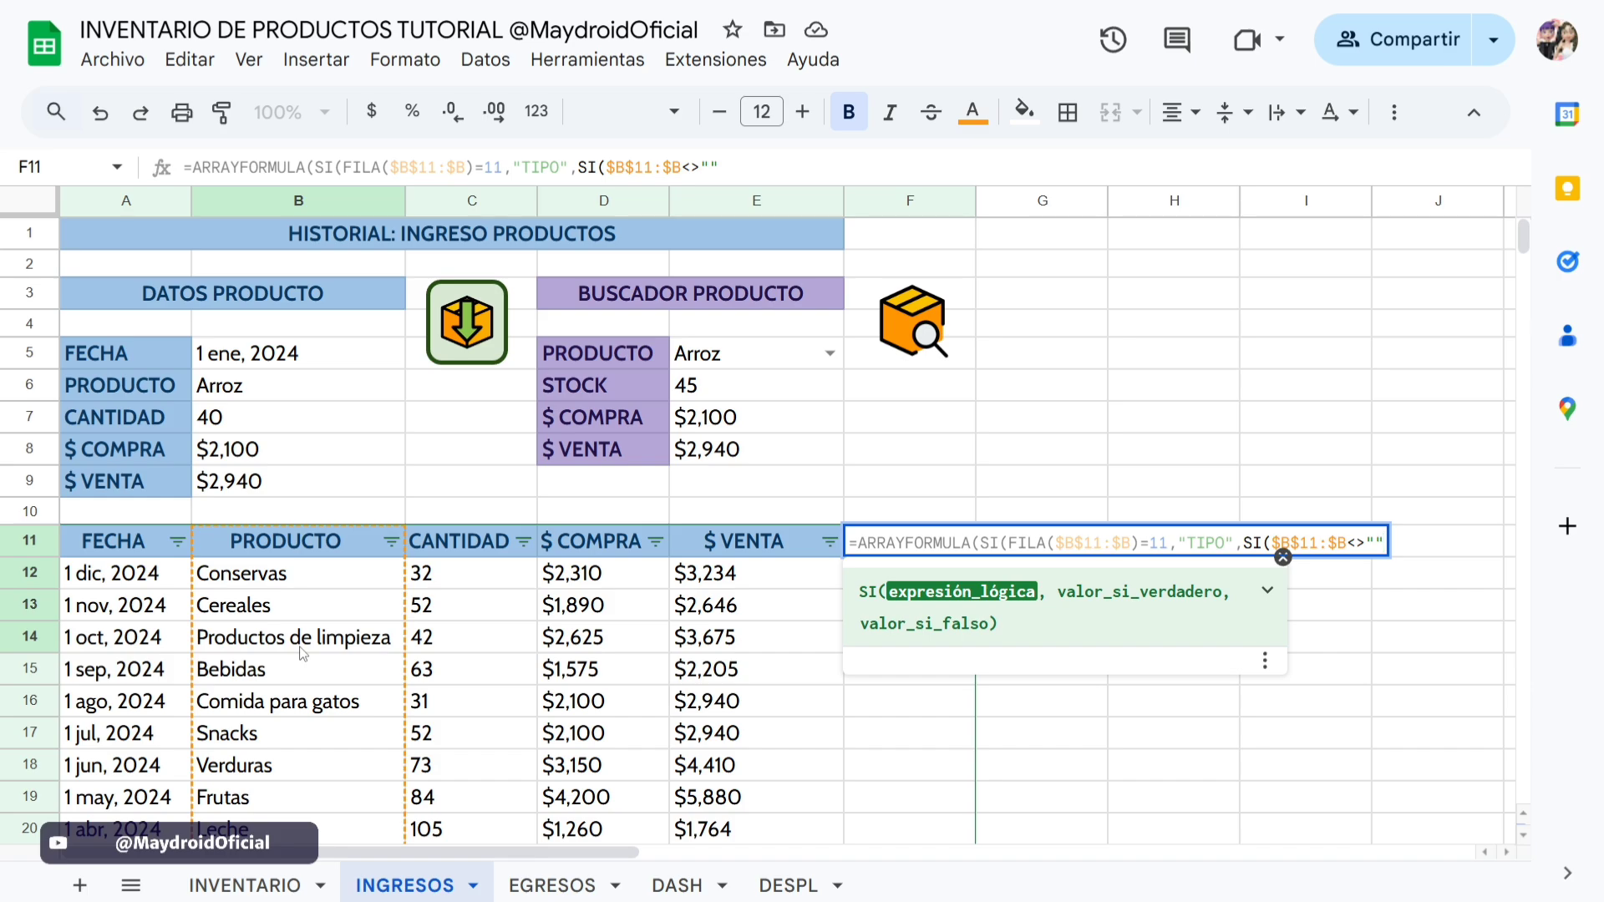
Set the nested SI function's value if true to "ENTRADAS" and continue to its false argument.
type(",")
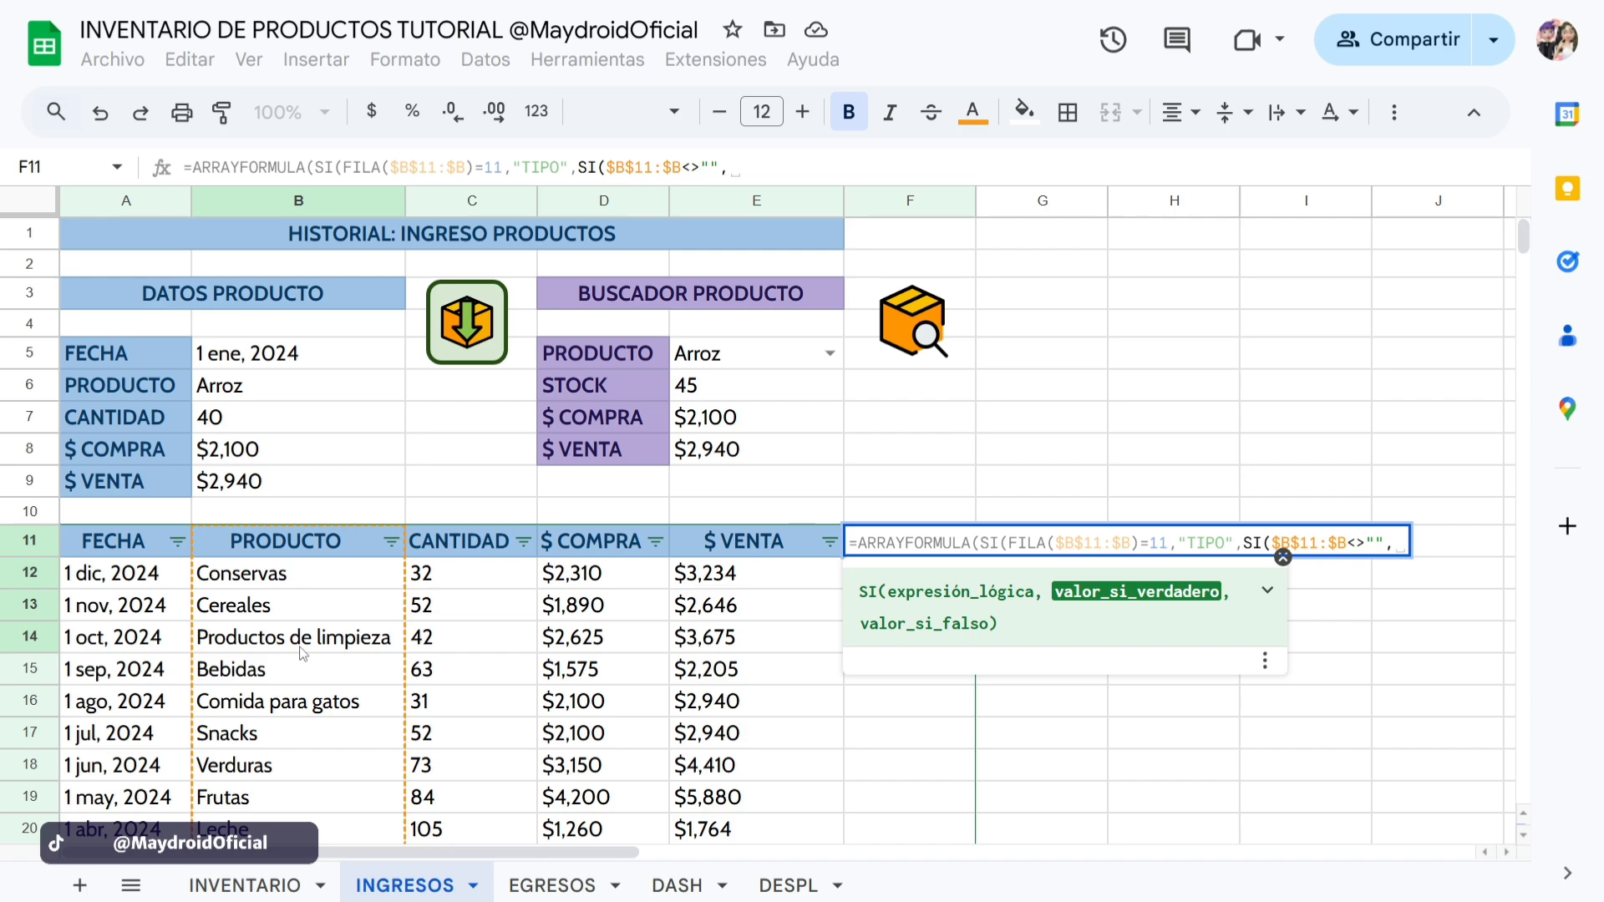
type("\"ENTRADAS")
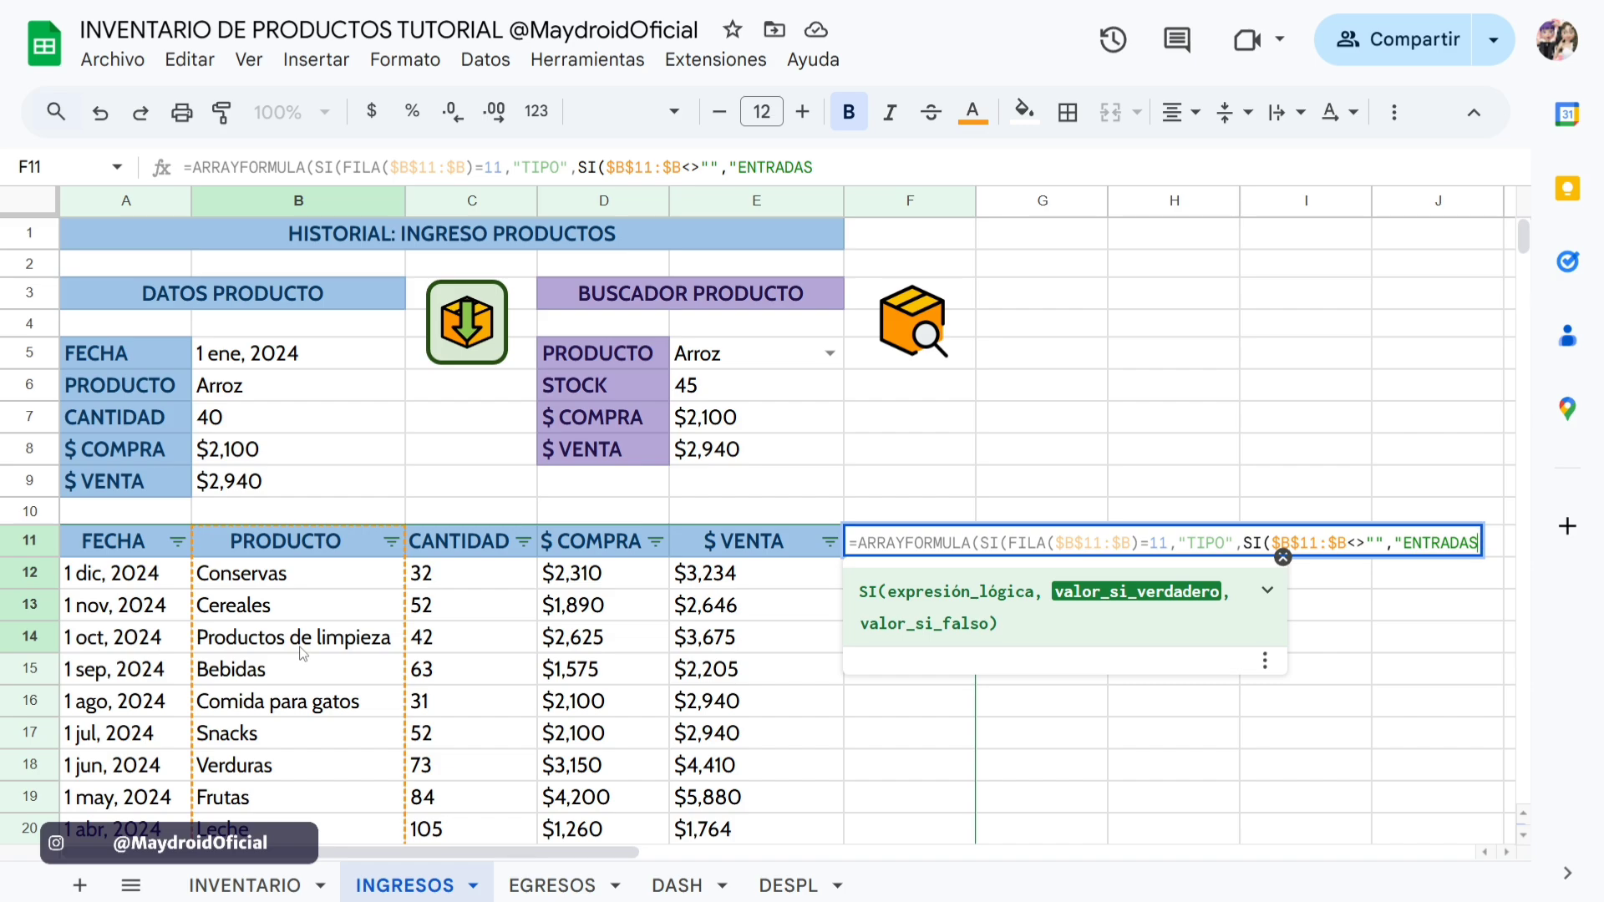
type("\"")
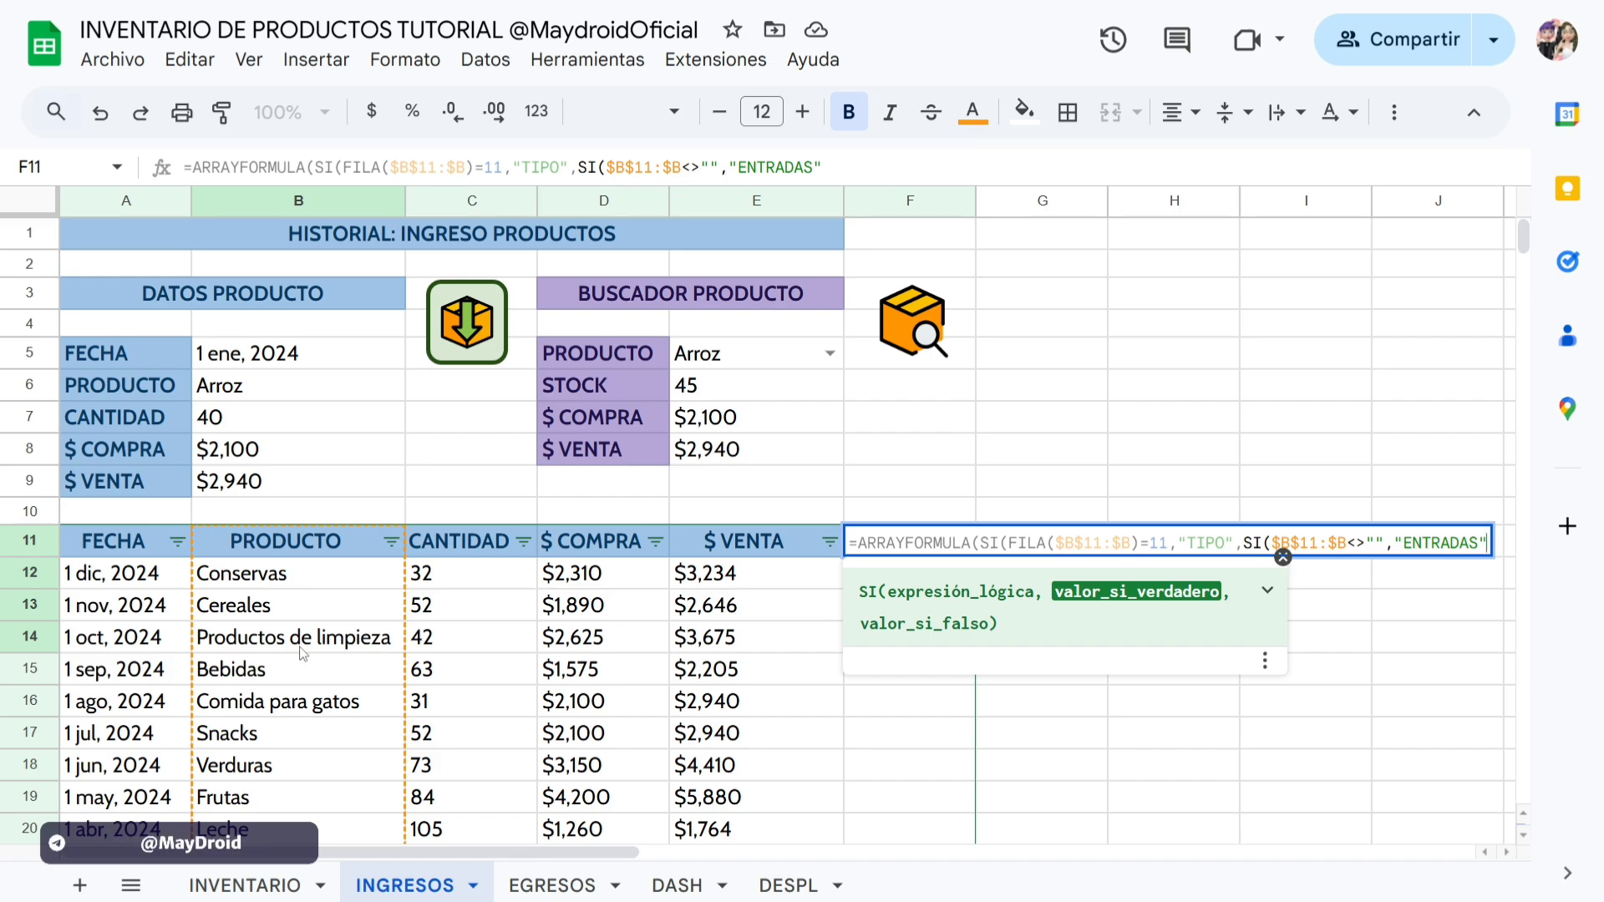
type(",")
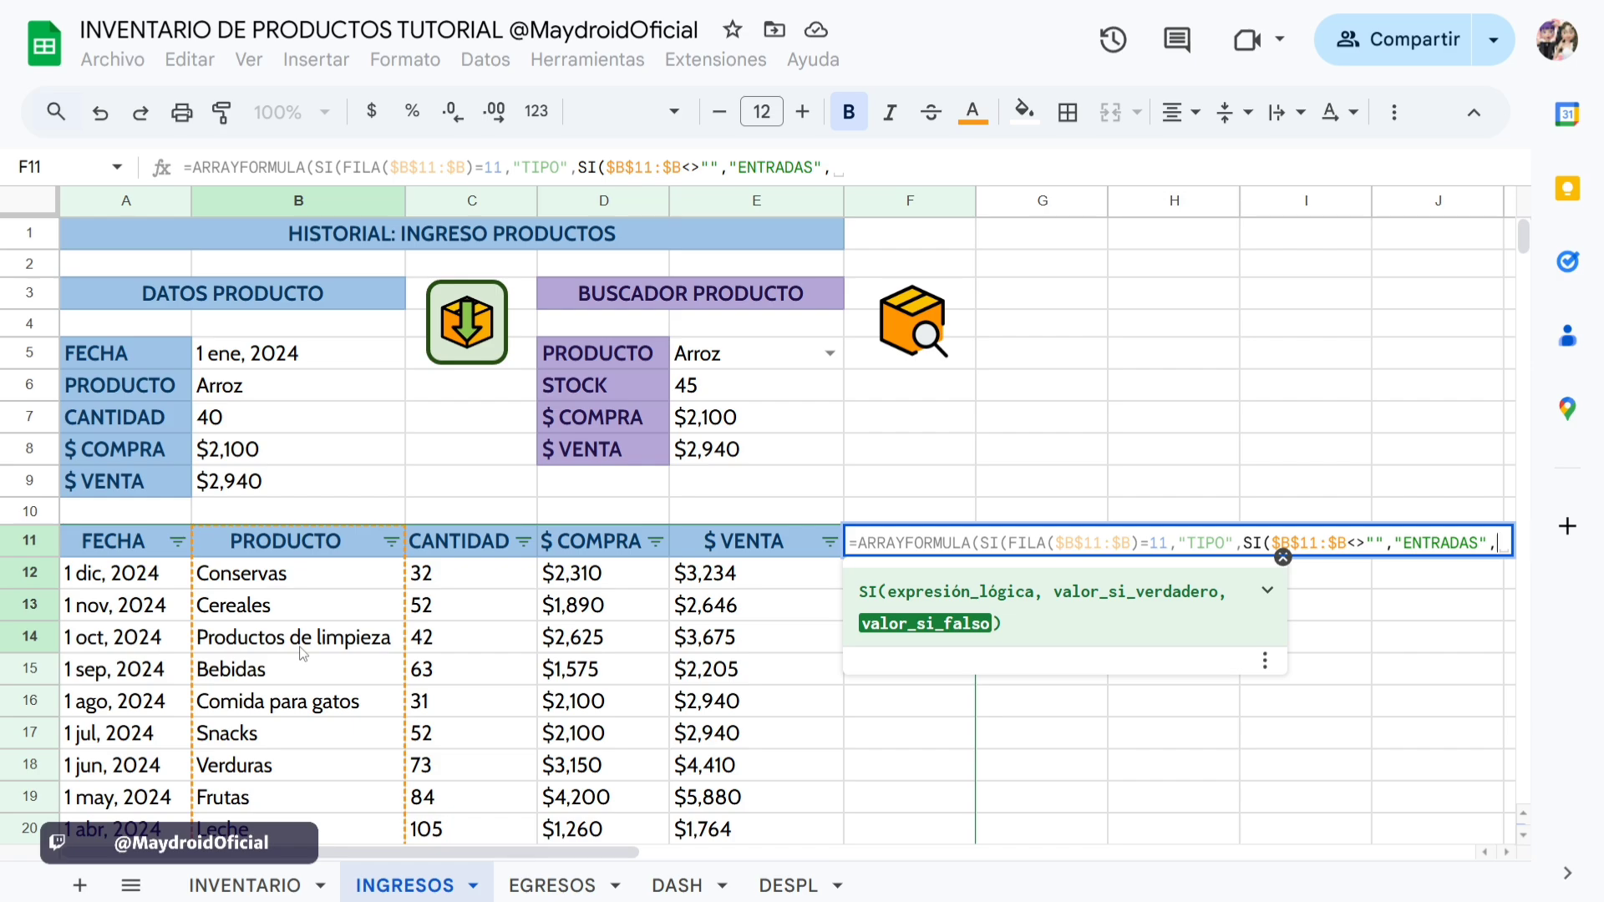
Set the nested SI function's false value to an empty string "" and commit the formula in F11.
type("\"")
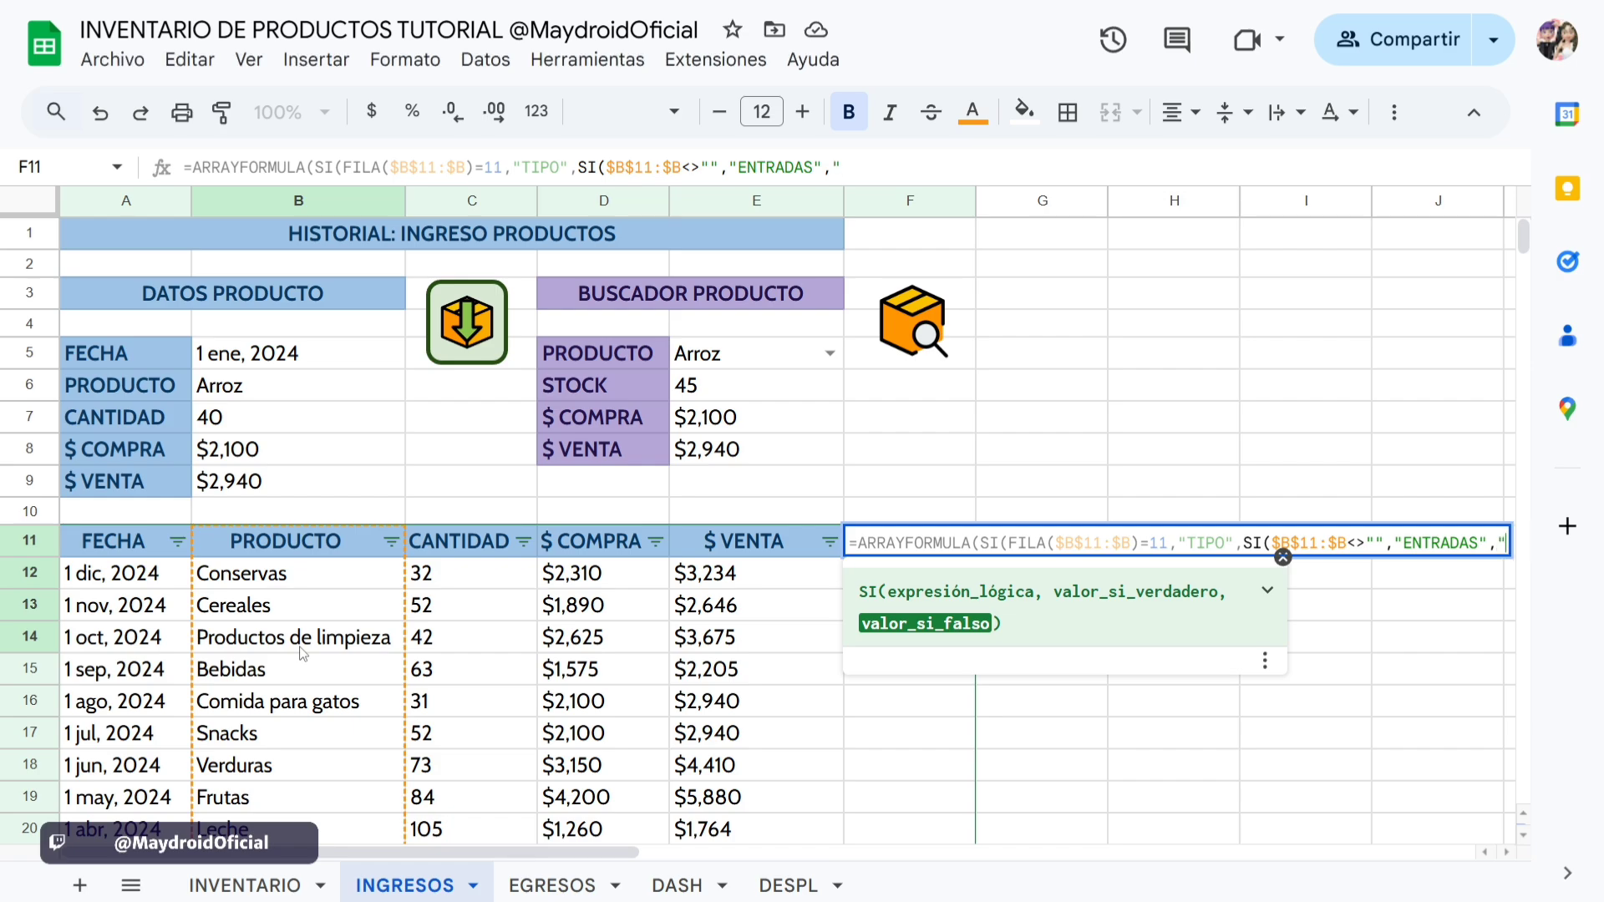
type("\"")
key("Return")
scroll(936, 337, "down", 3)
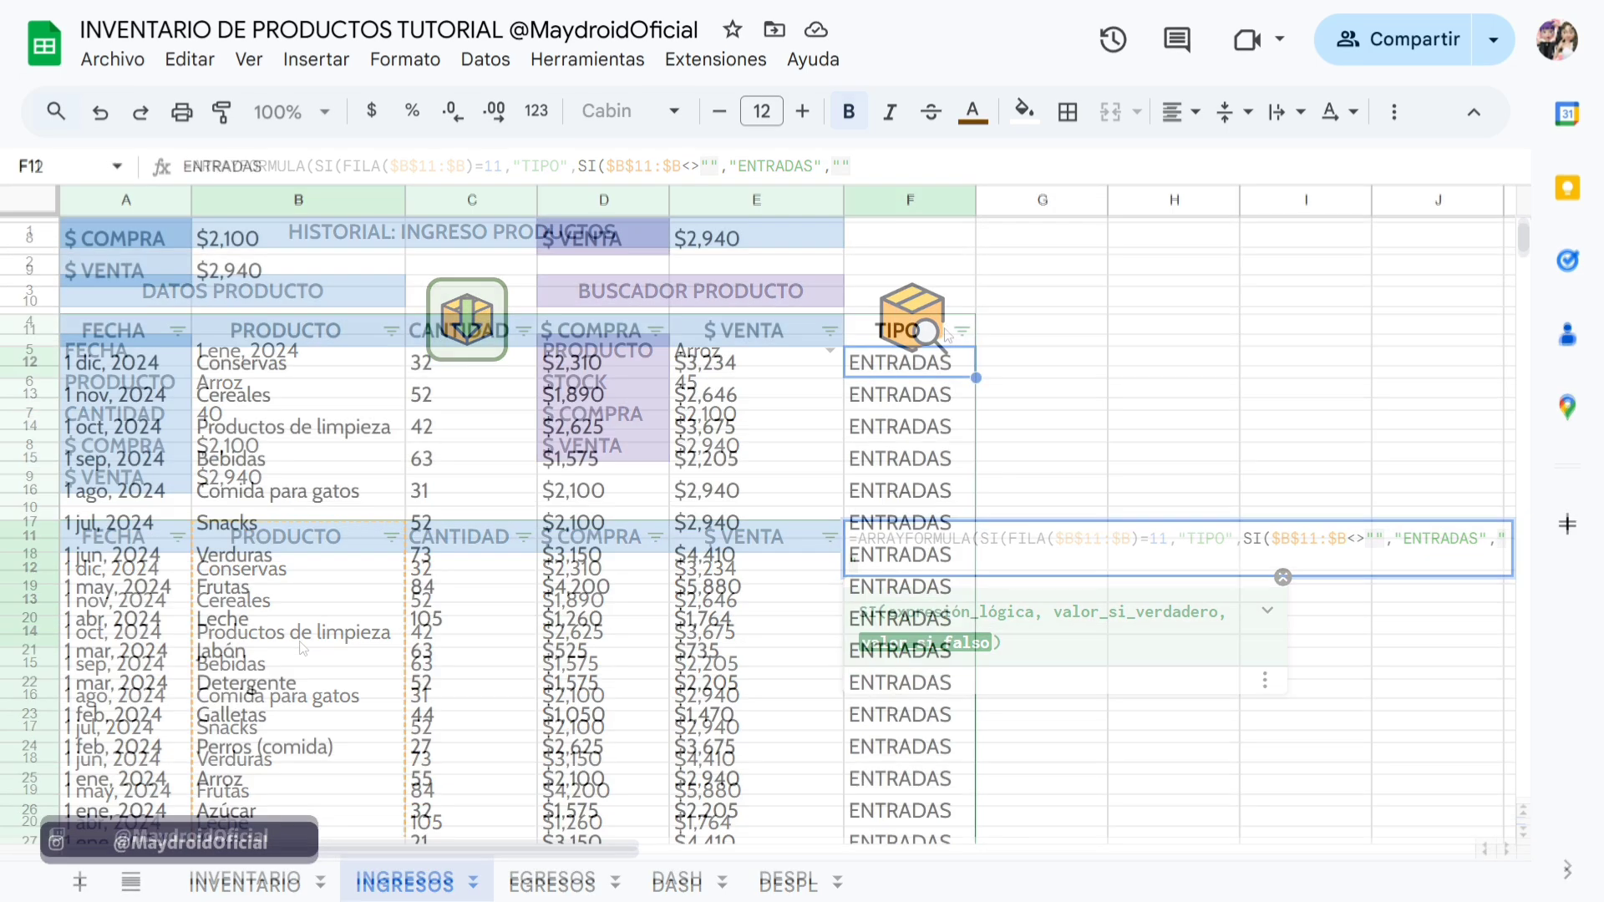
Copy the complete ARRAYFORMULA text from the TIPO header cell F11 on the INGRESOS sheet.
left_click(31, 333)
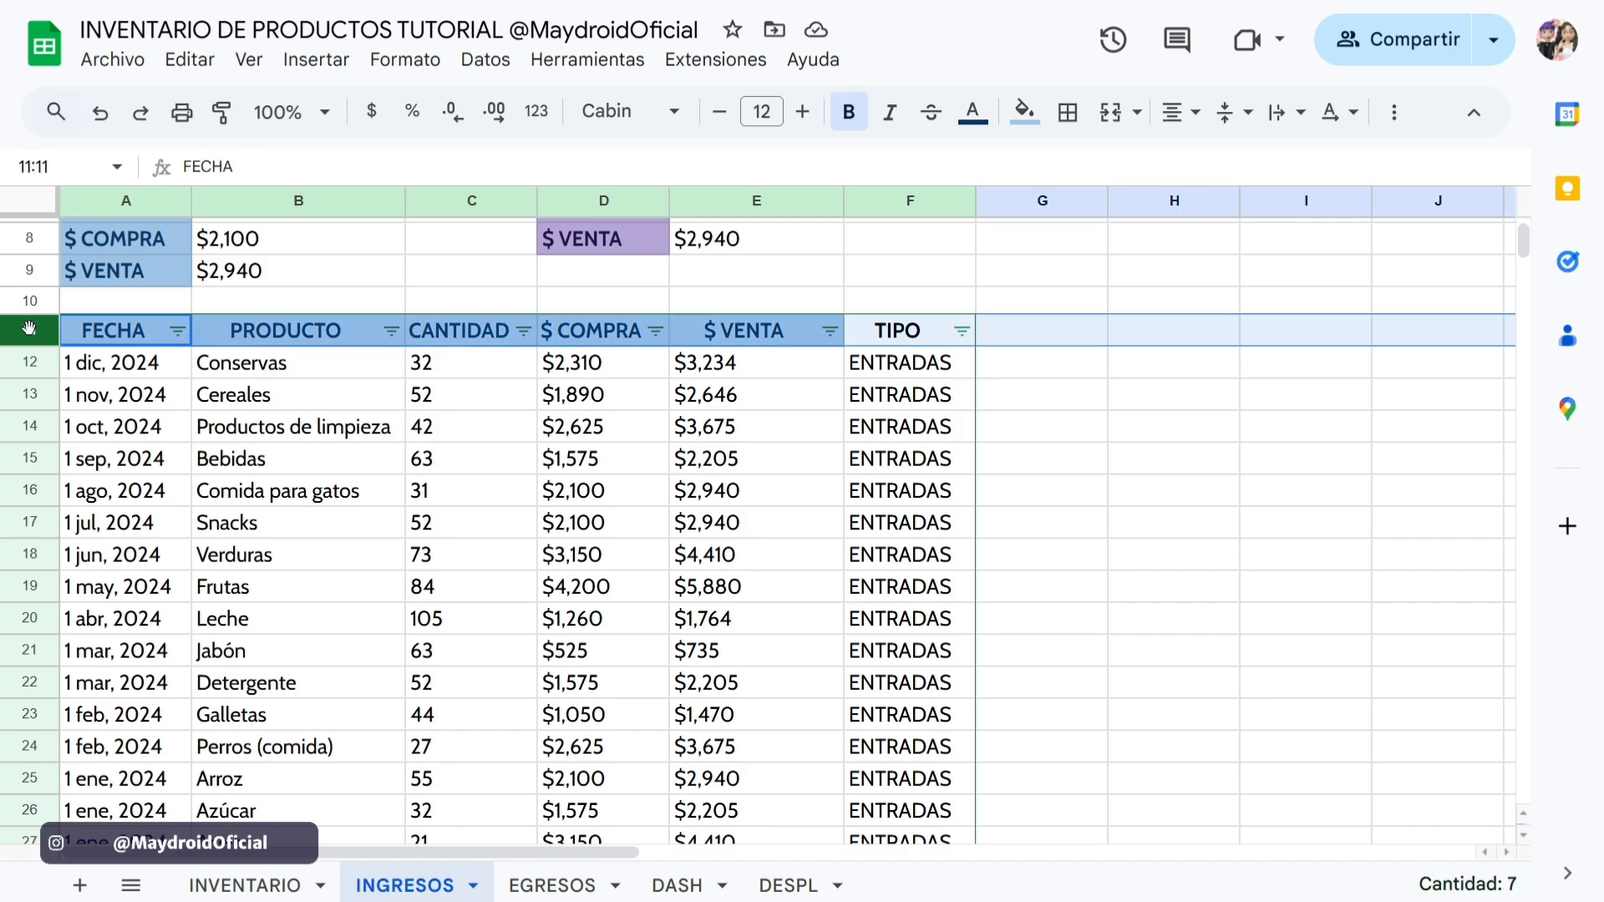
double_click(922, 341)
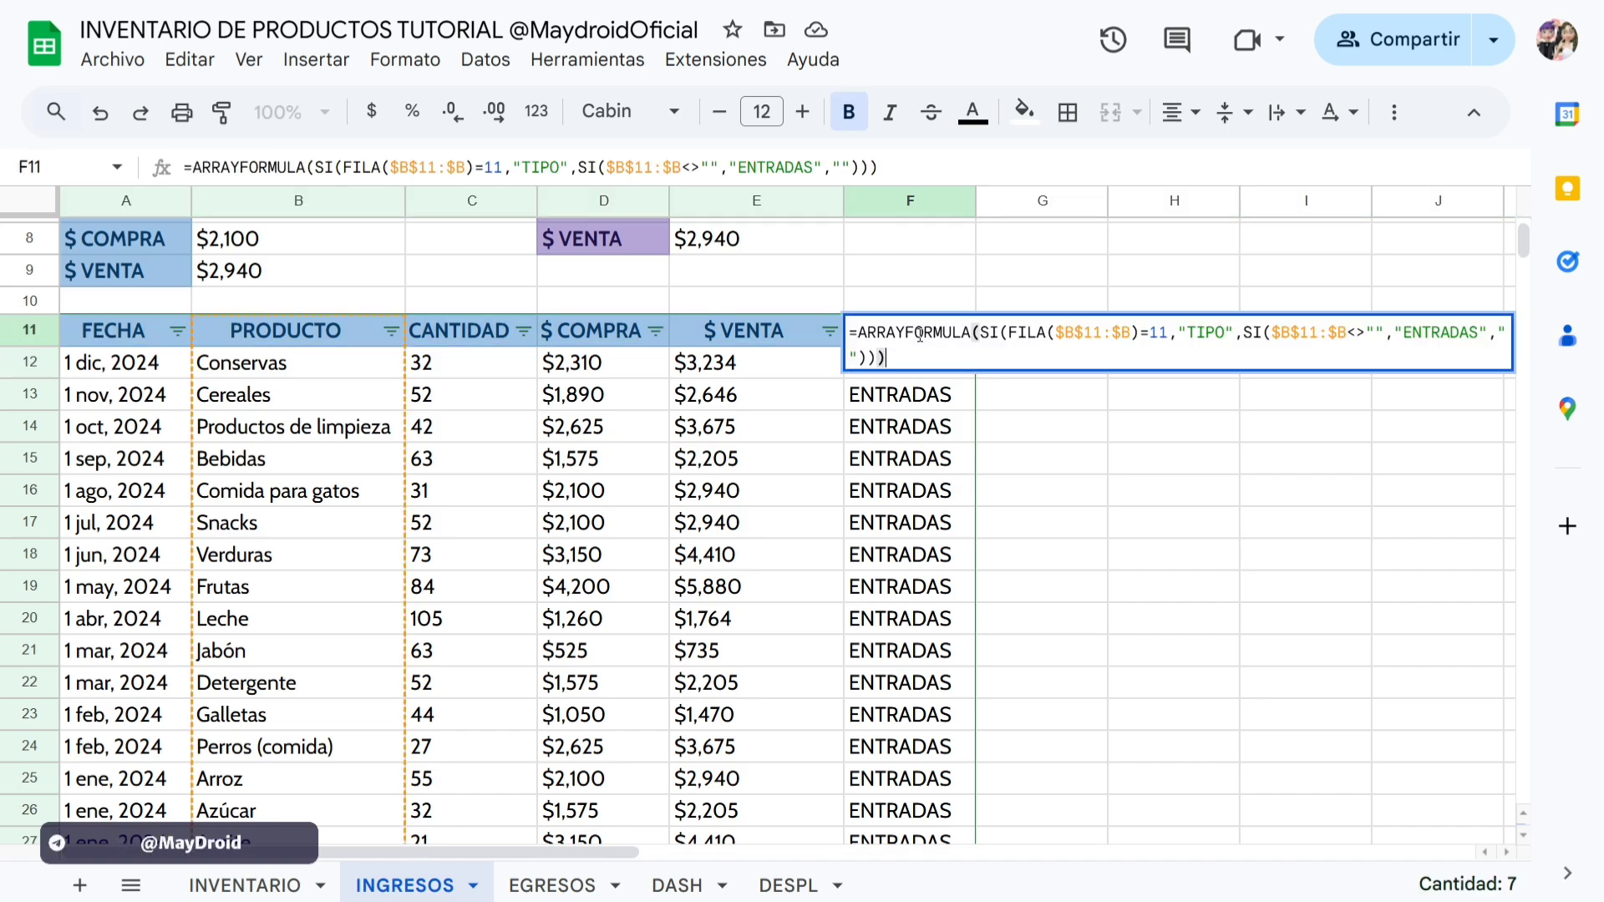
left_click(1167, 334)
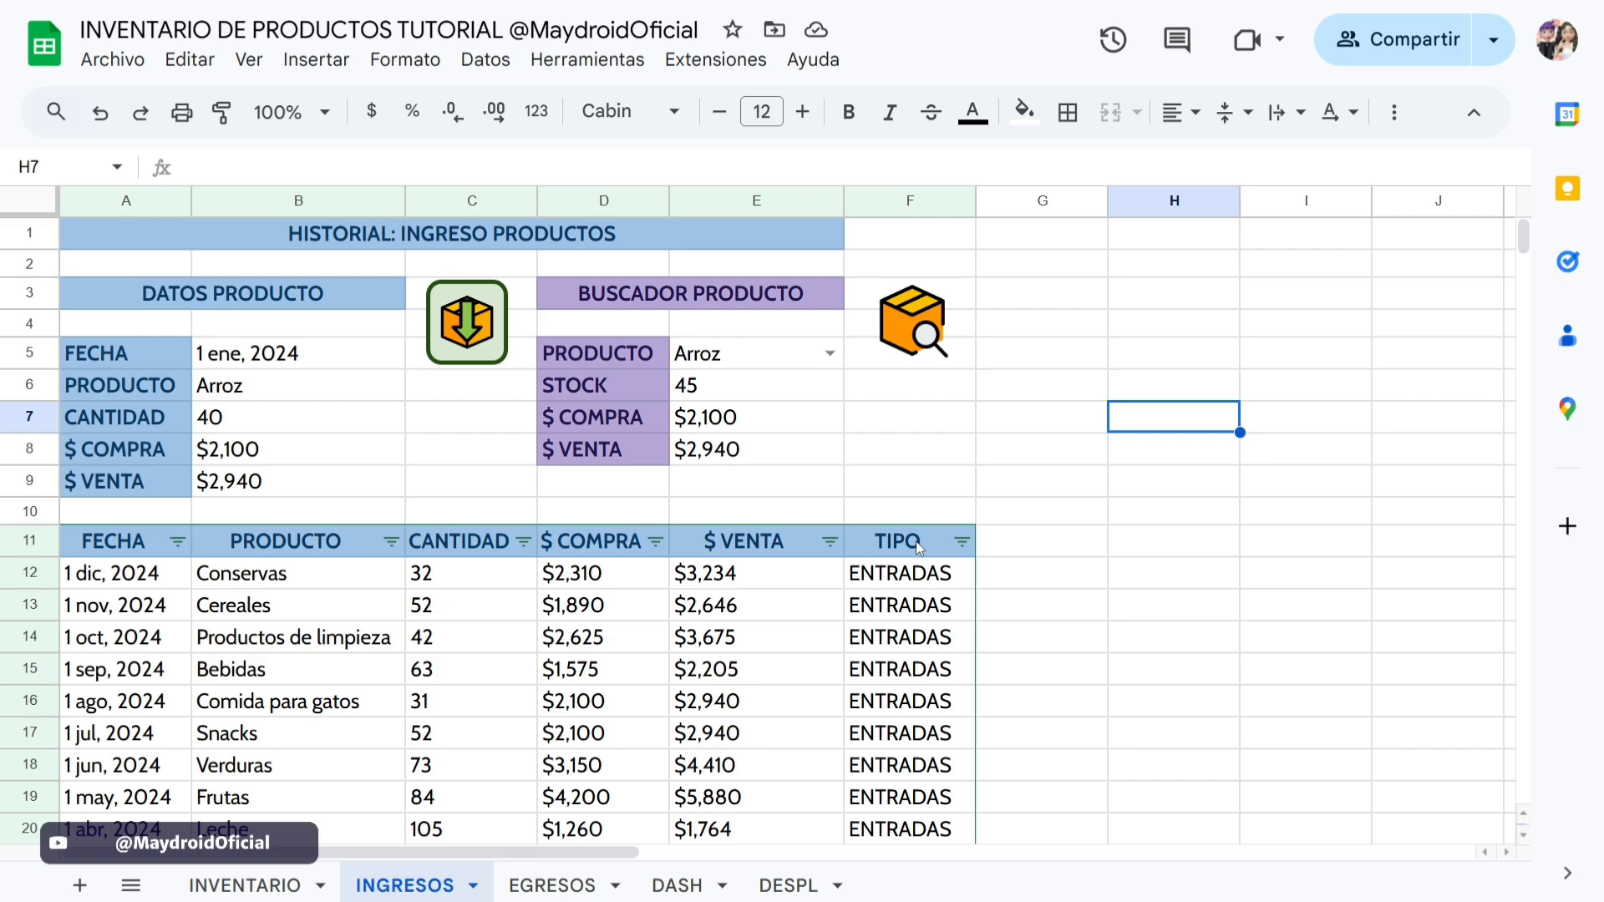
left_click(920, 549)
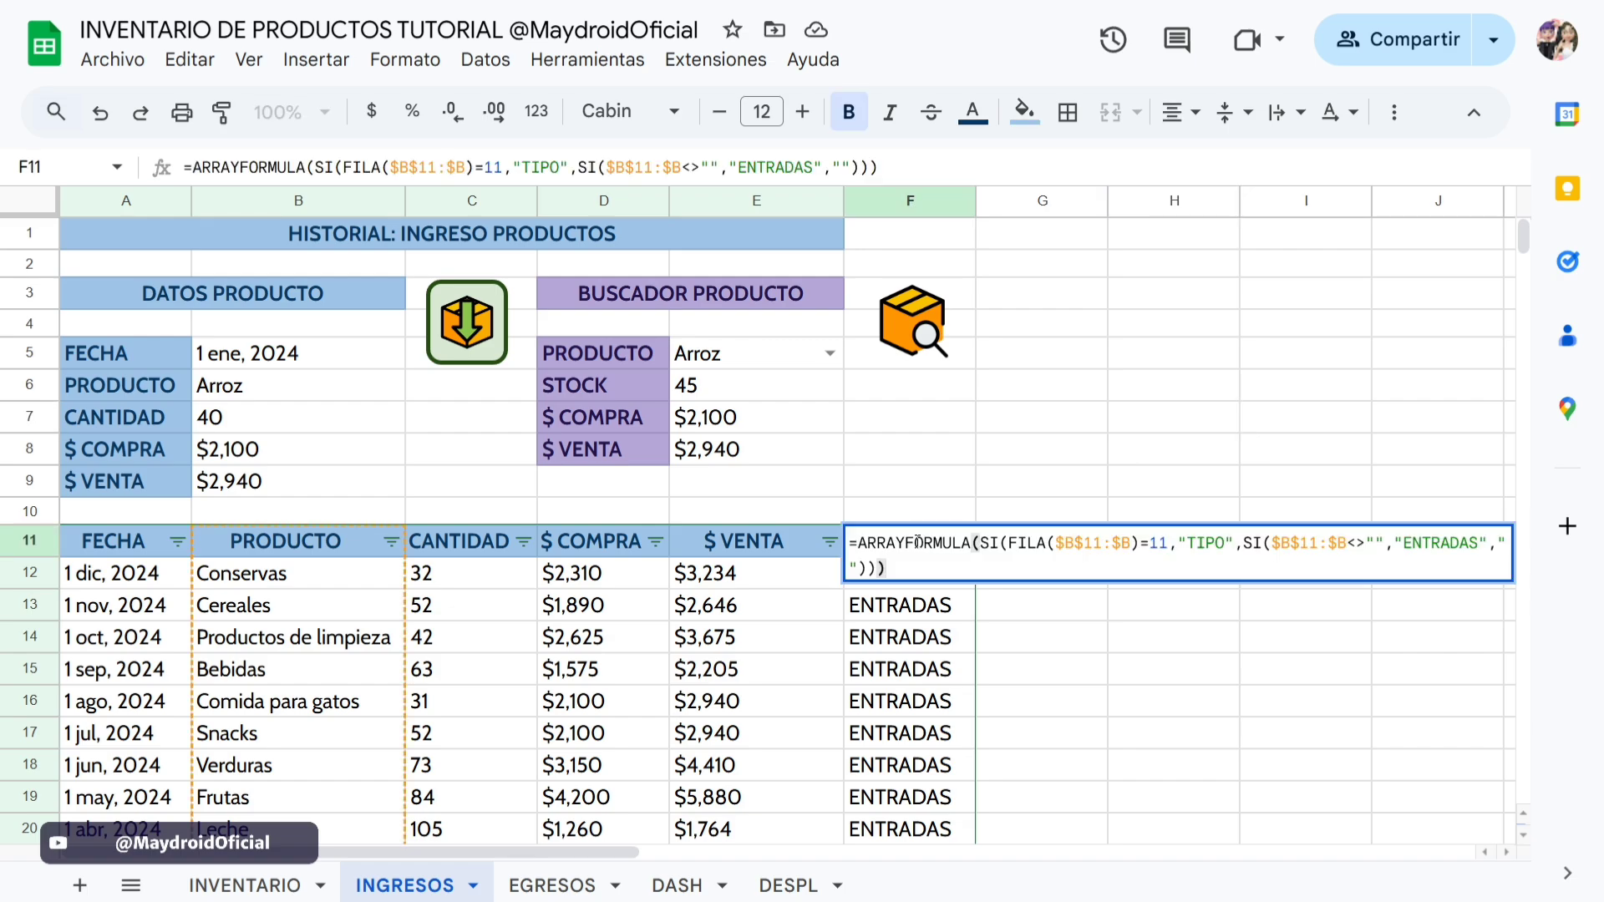
key("ctrl+a")
key("super+c")
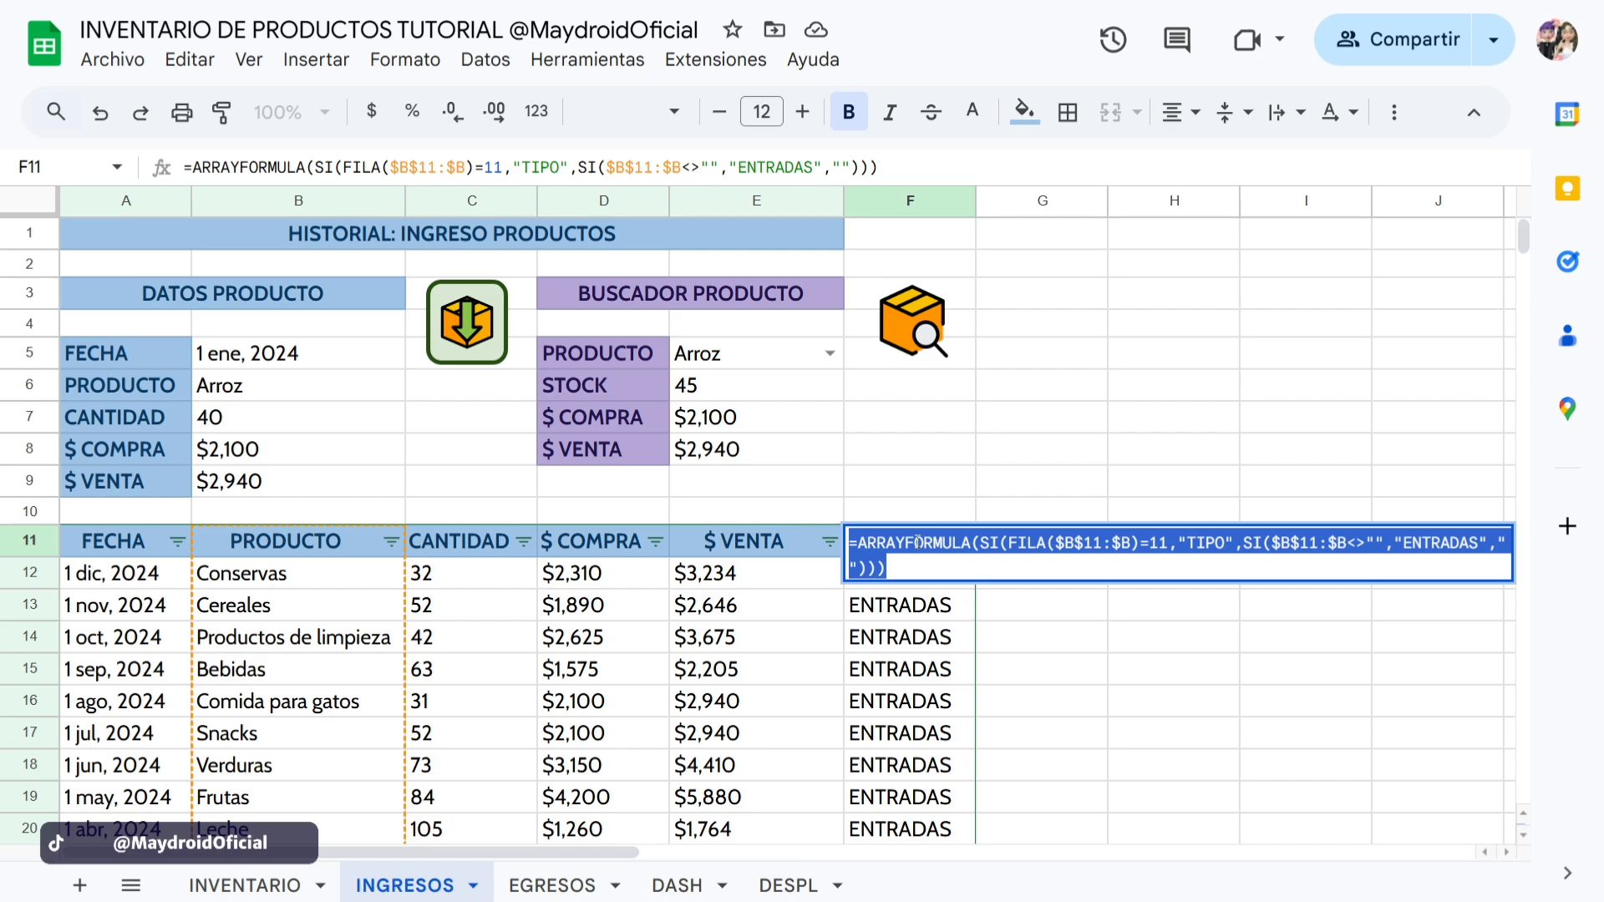
right_click(917, 543)
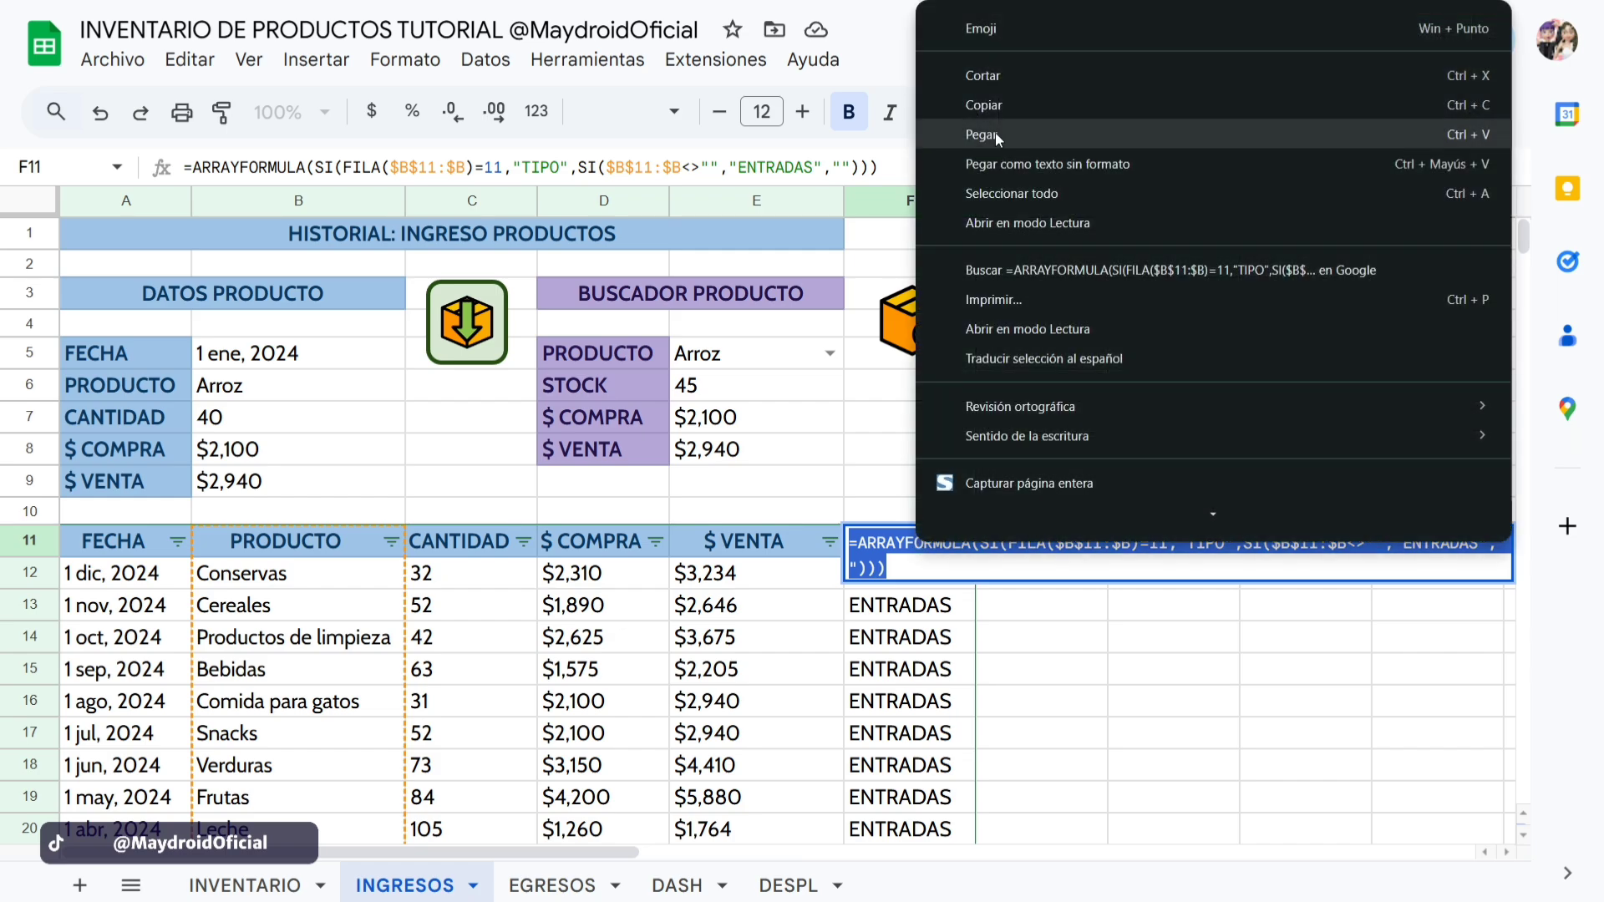
left_click(996, 618)
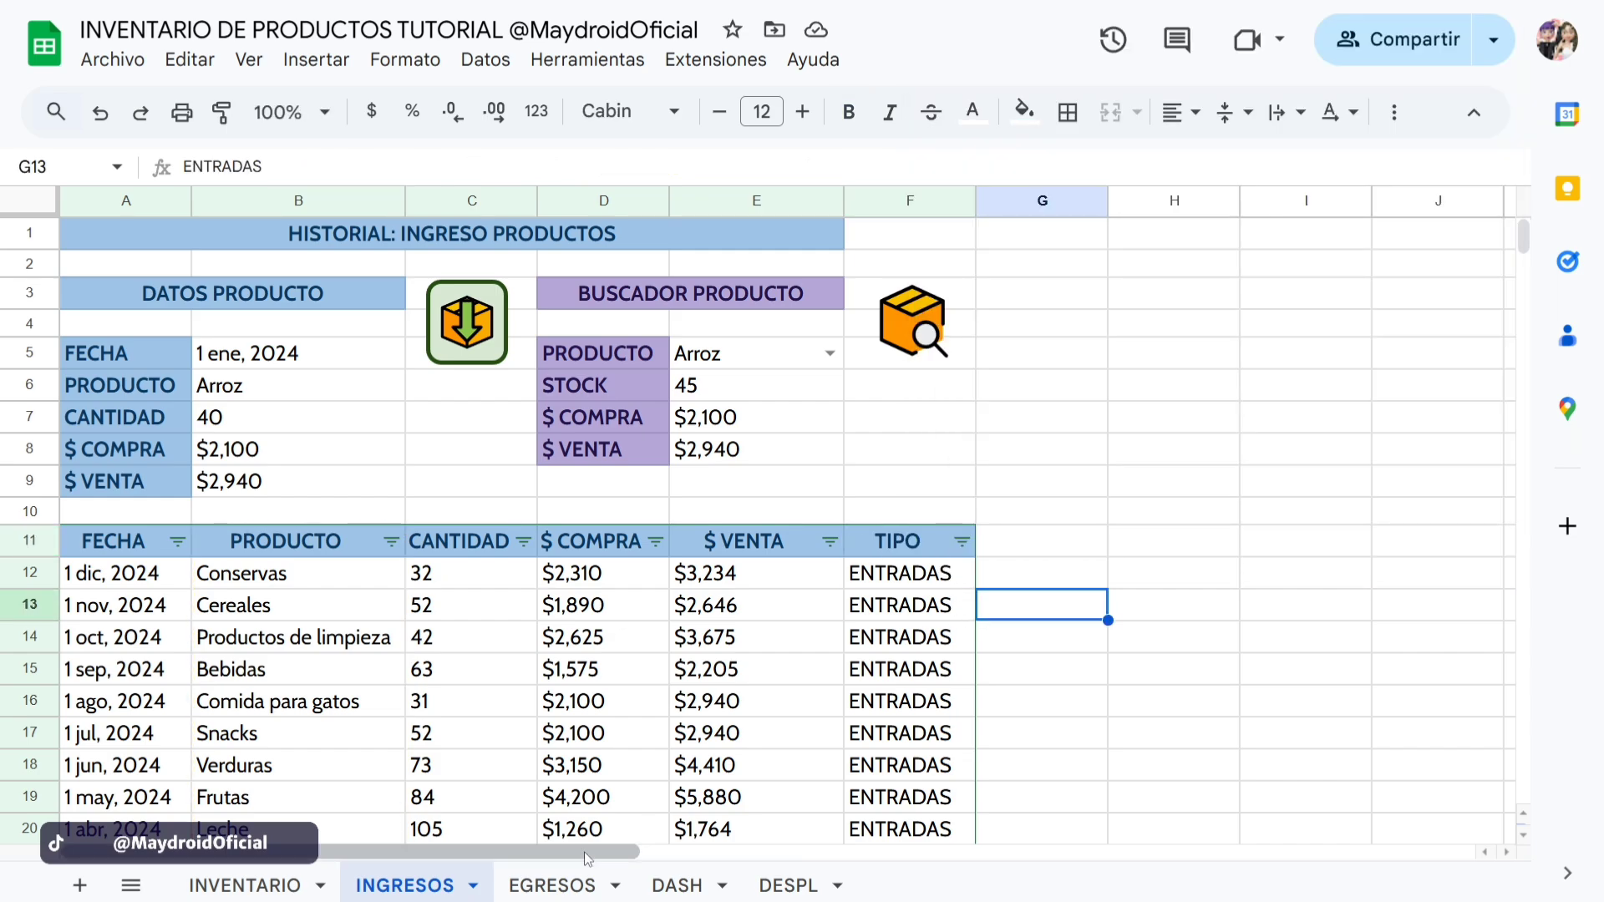
Paste the copied TIPO formula into cell F11 of the EGRESOS sheet.
left_click(558, 884)
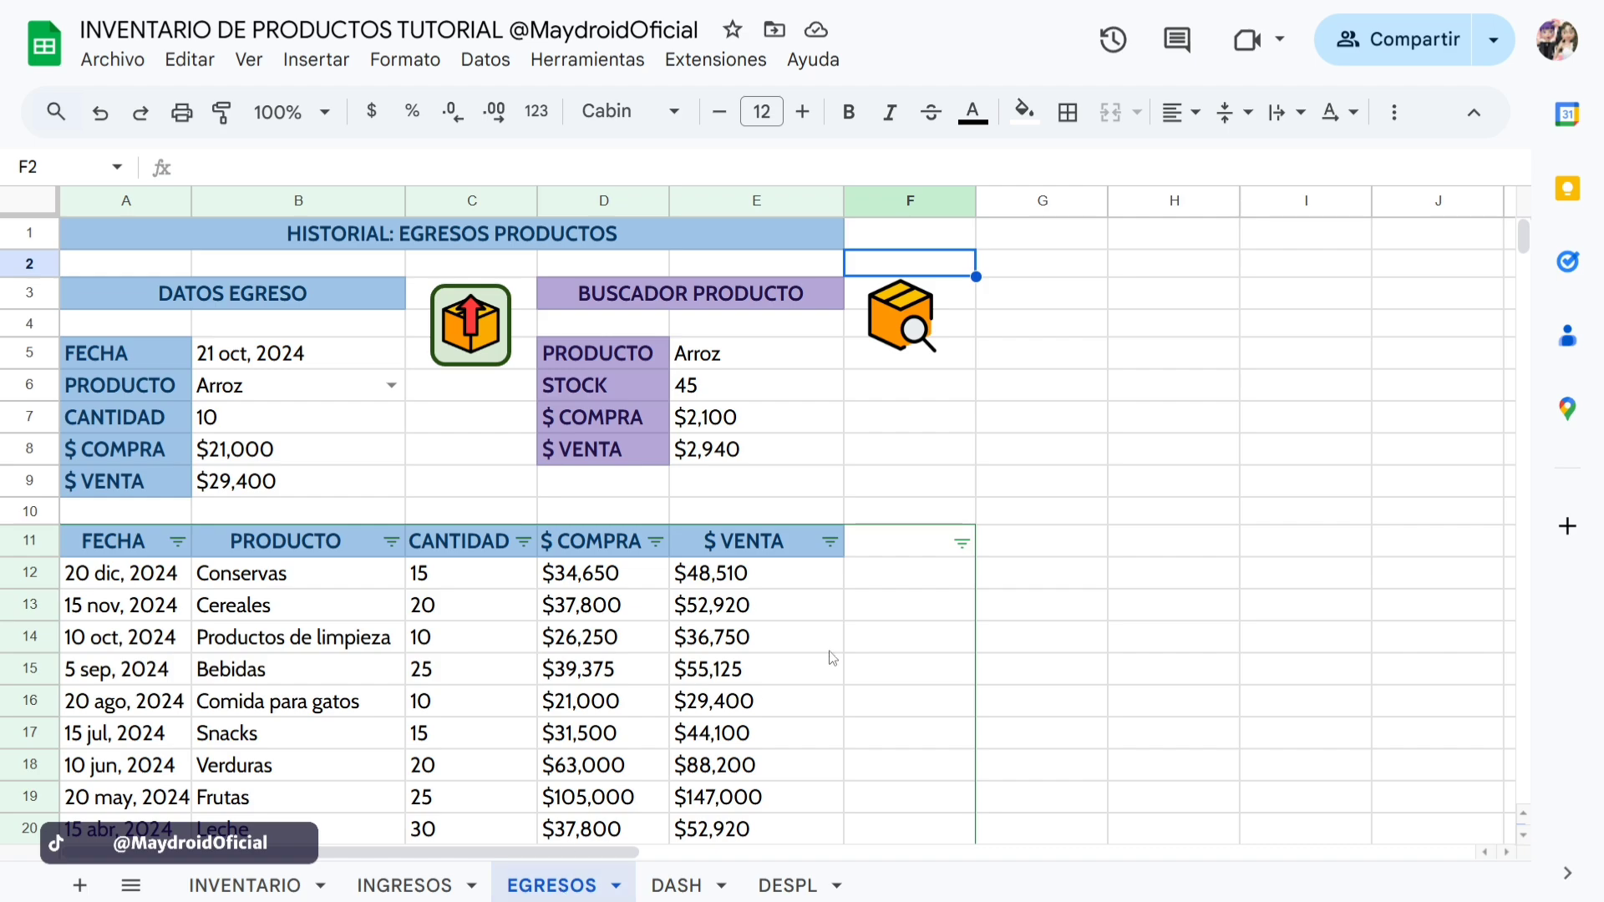
left_click(912, 200)
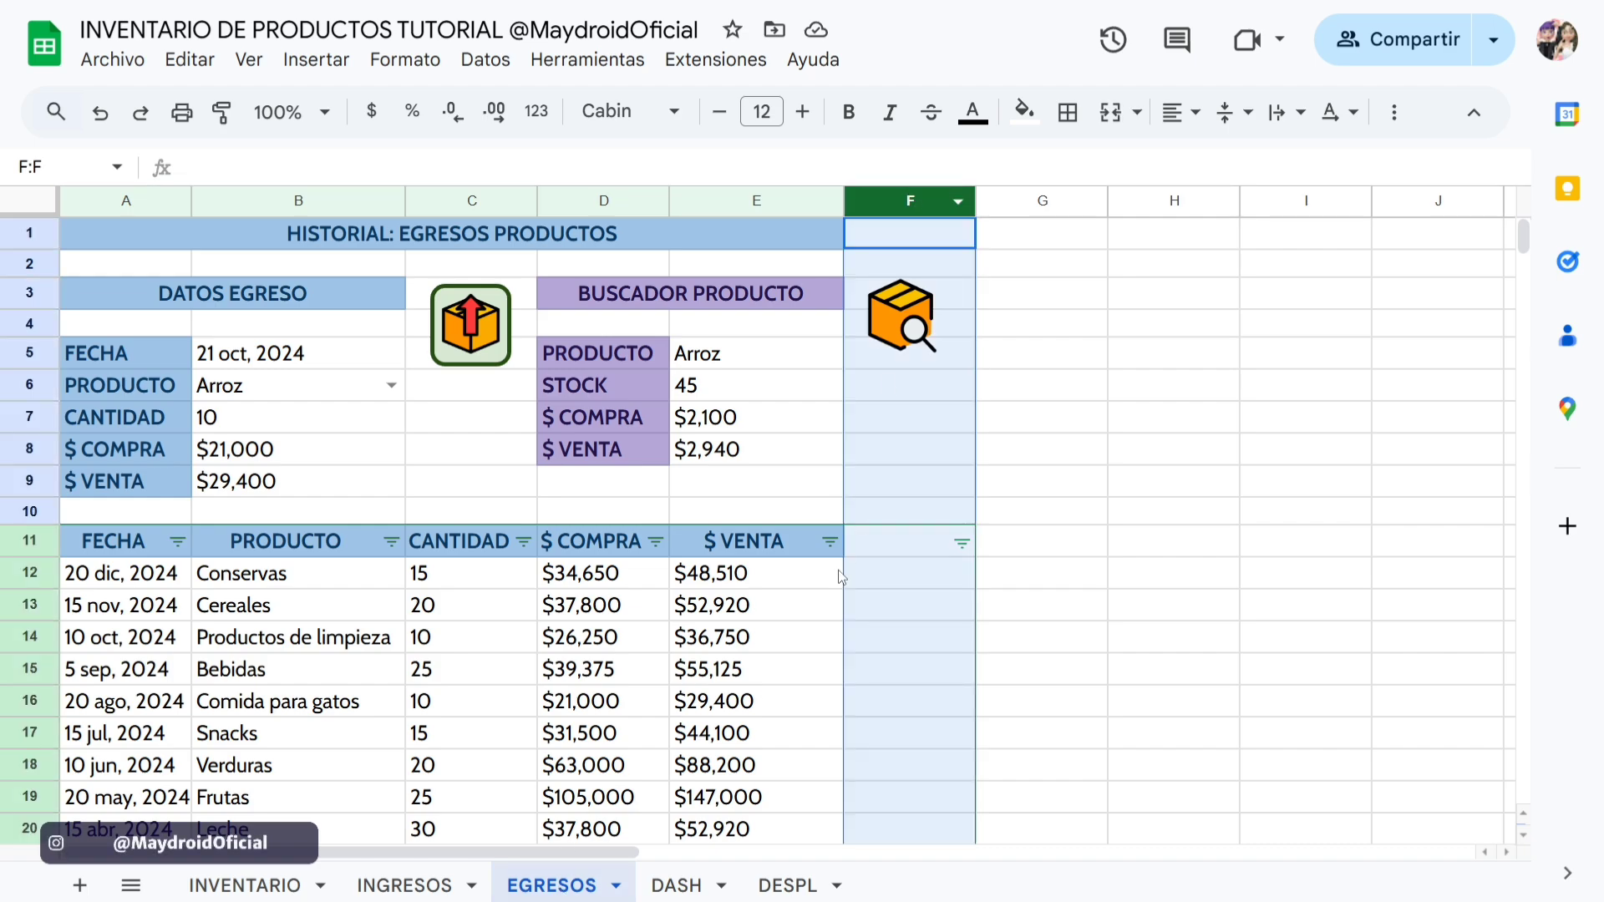
left_click(919, 544)
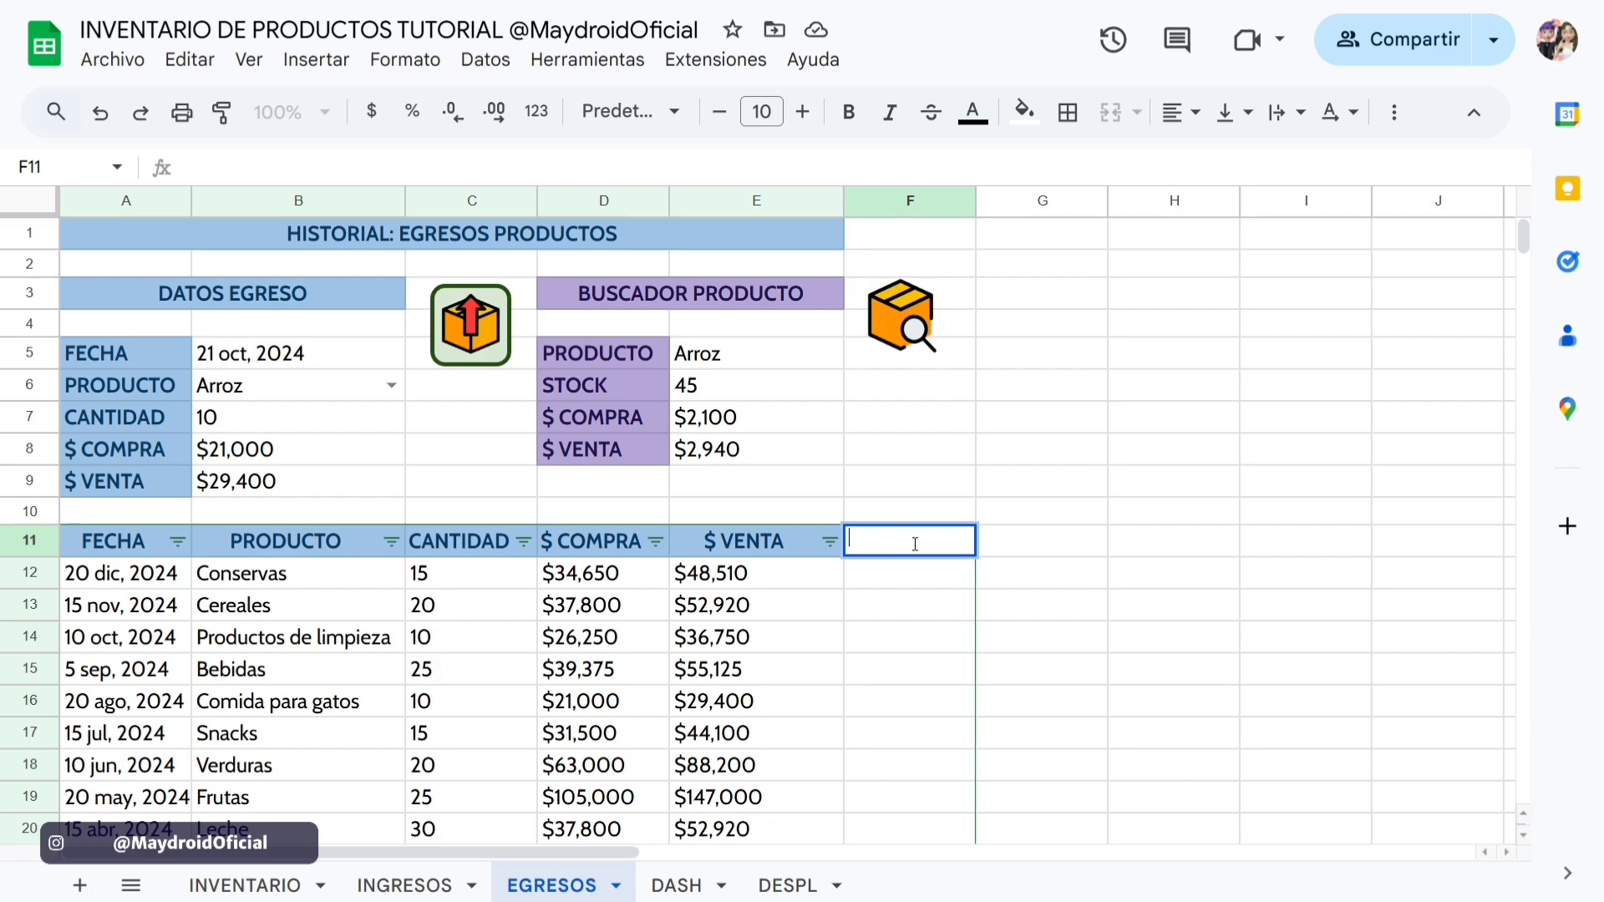
right_click(915, 544)
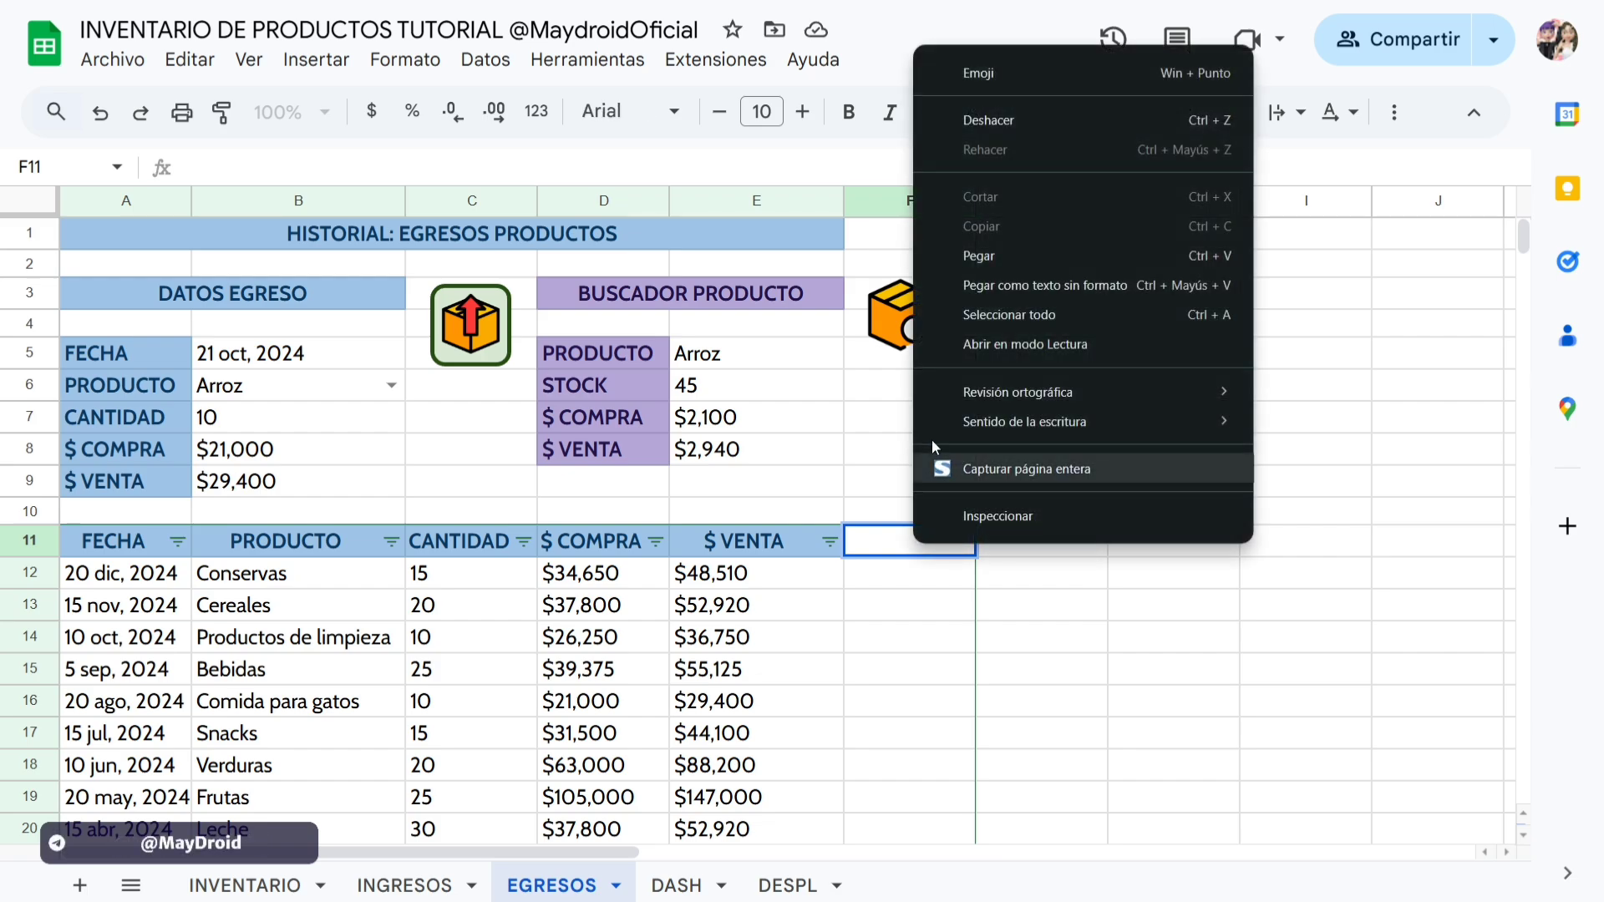
left_click(1007, 247)
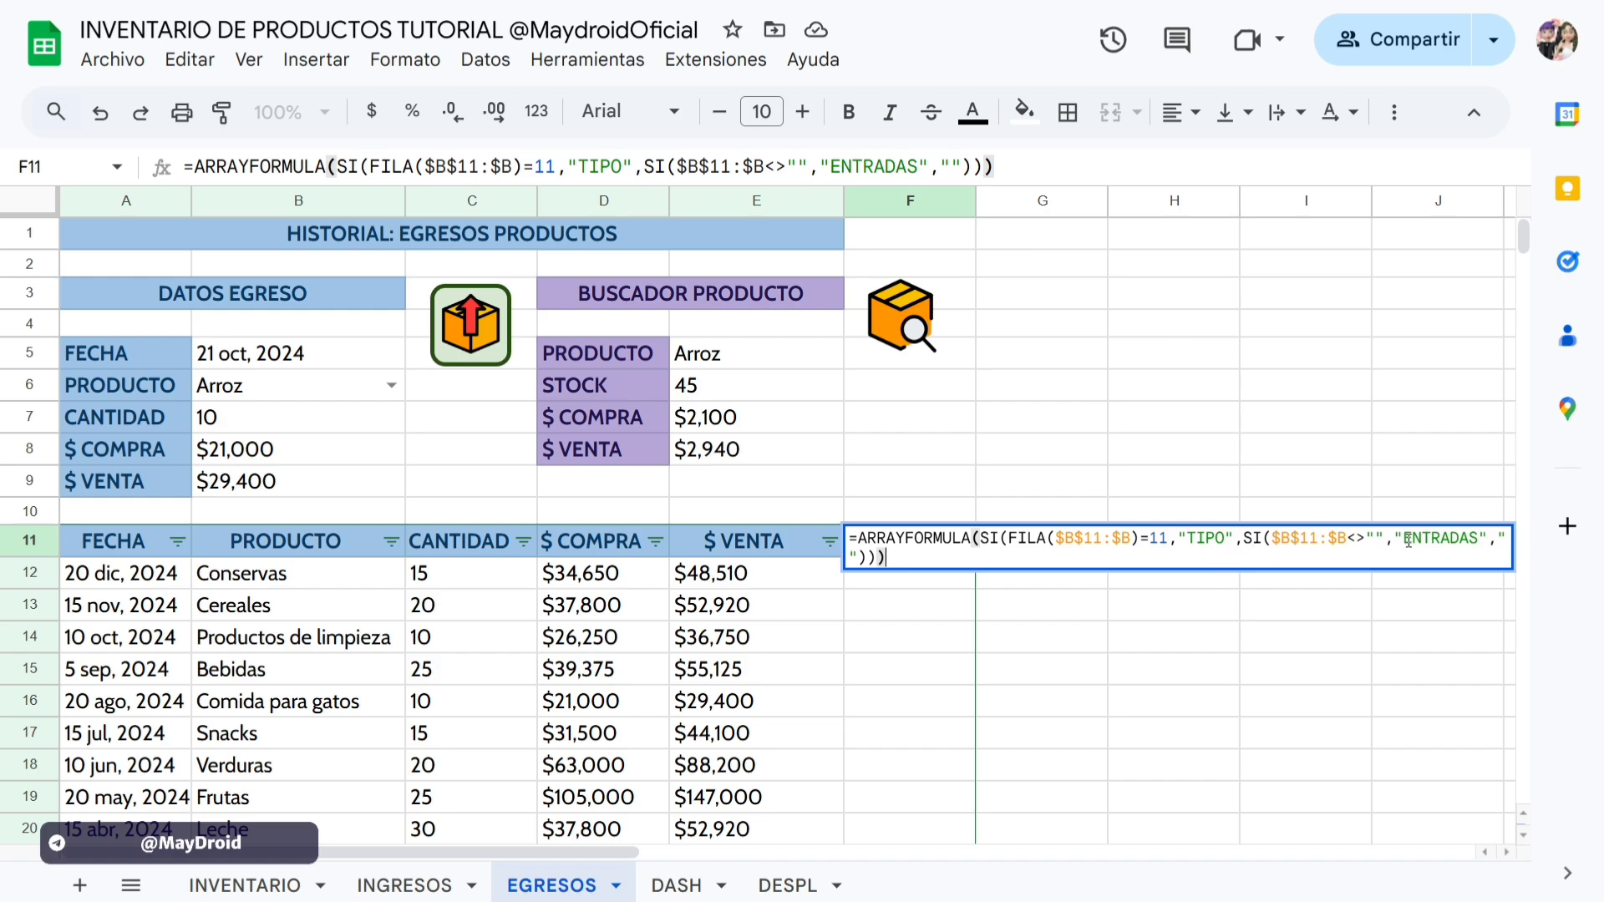
Replace "ENTRADAS" with "SALIDAS" in the EGRESOS formula, check its range references and row number, and commit it.
left_click_drag(1409, 541, 1480, 543)
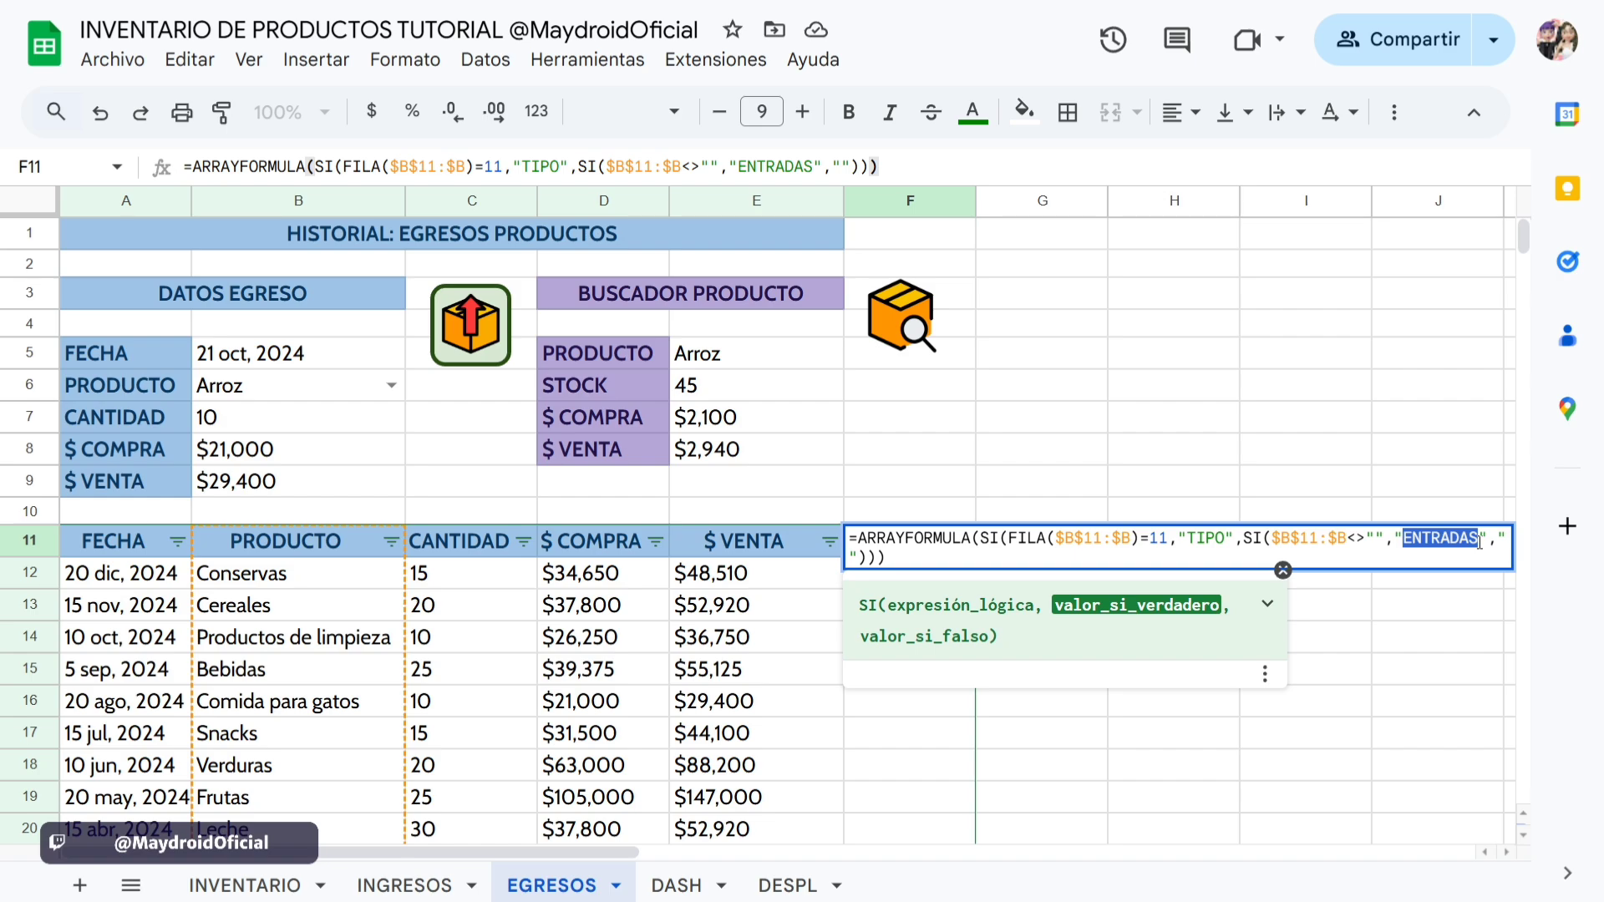
type("SALIDAS")
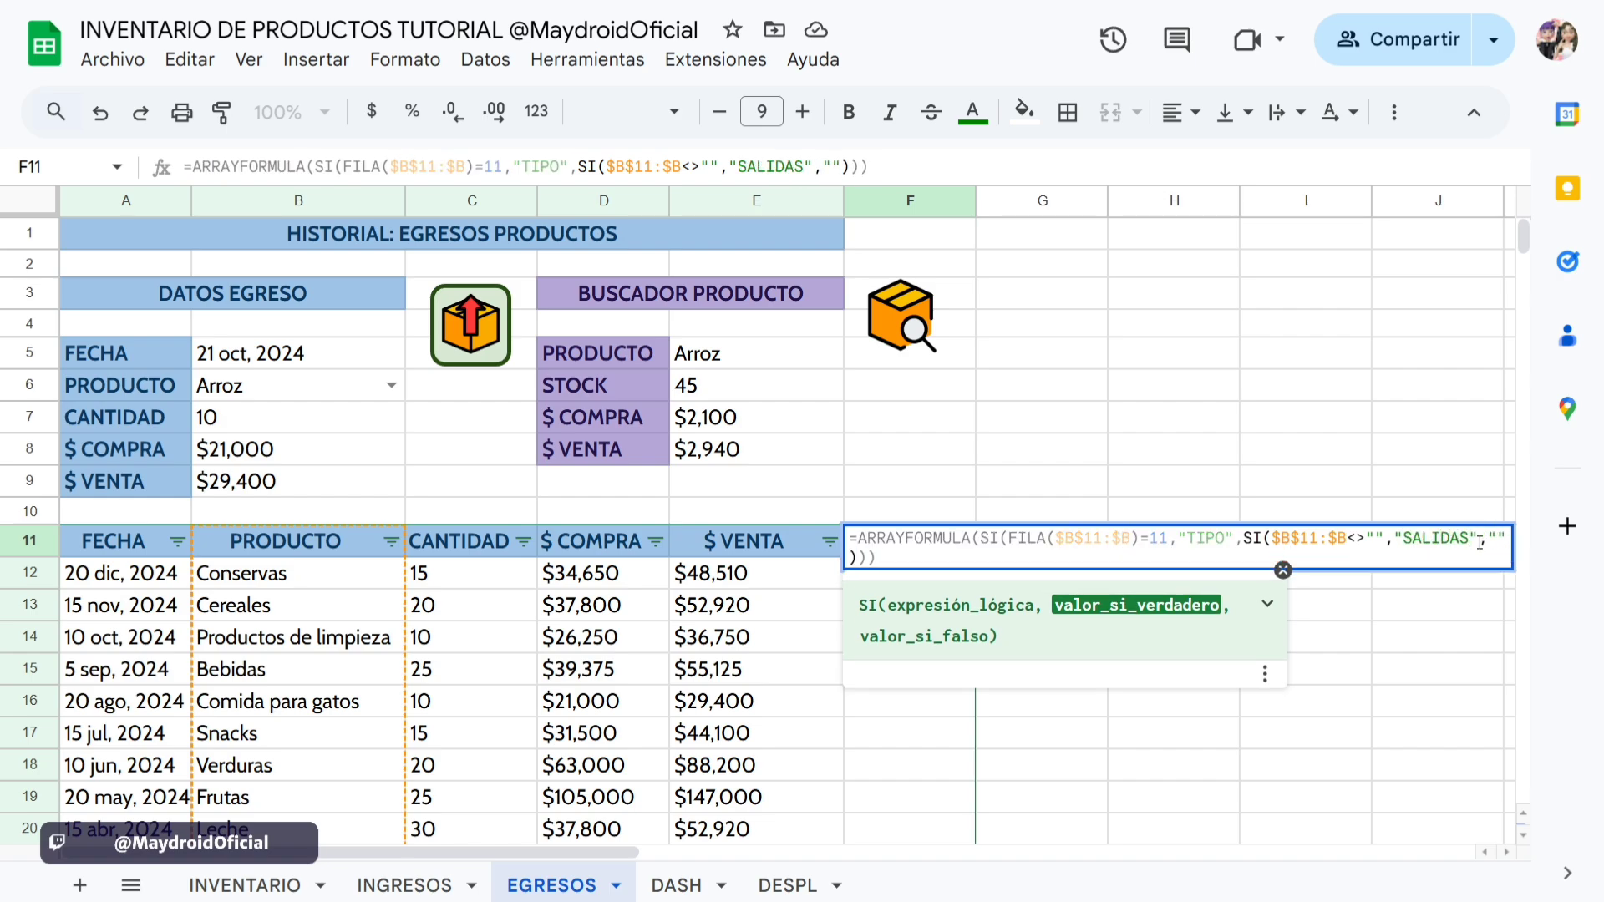
left_click(1105, 538)
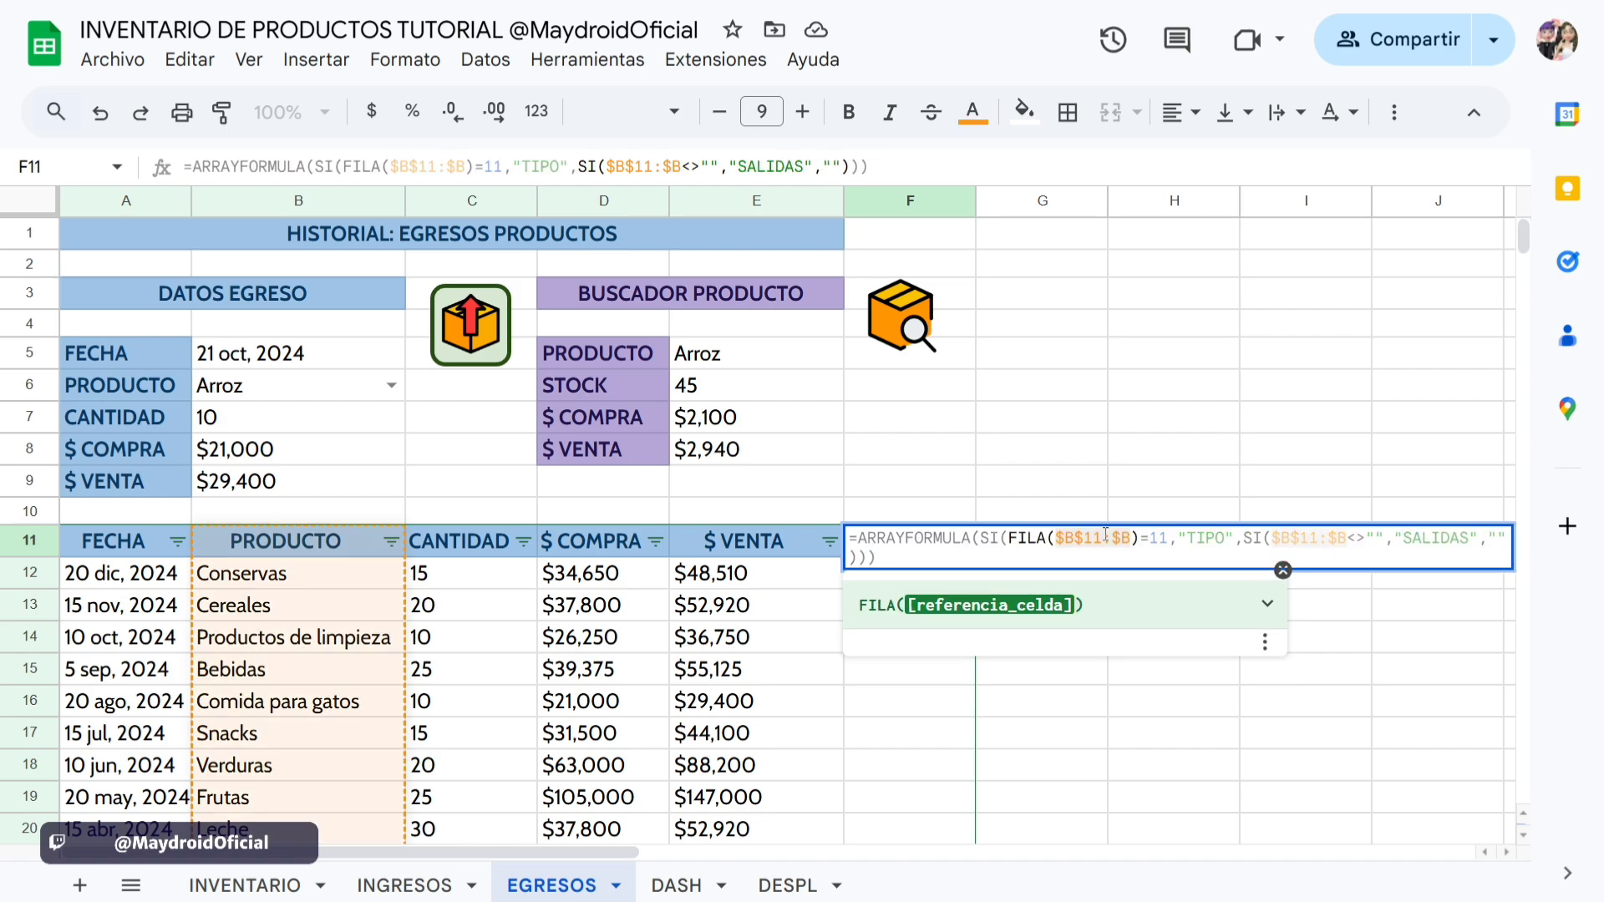
left_click(1319, 537)
left_click(1095, 539)
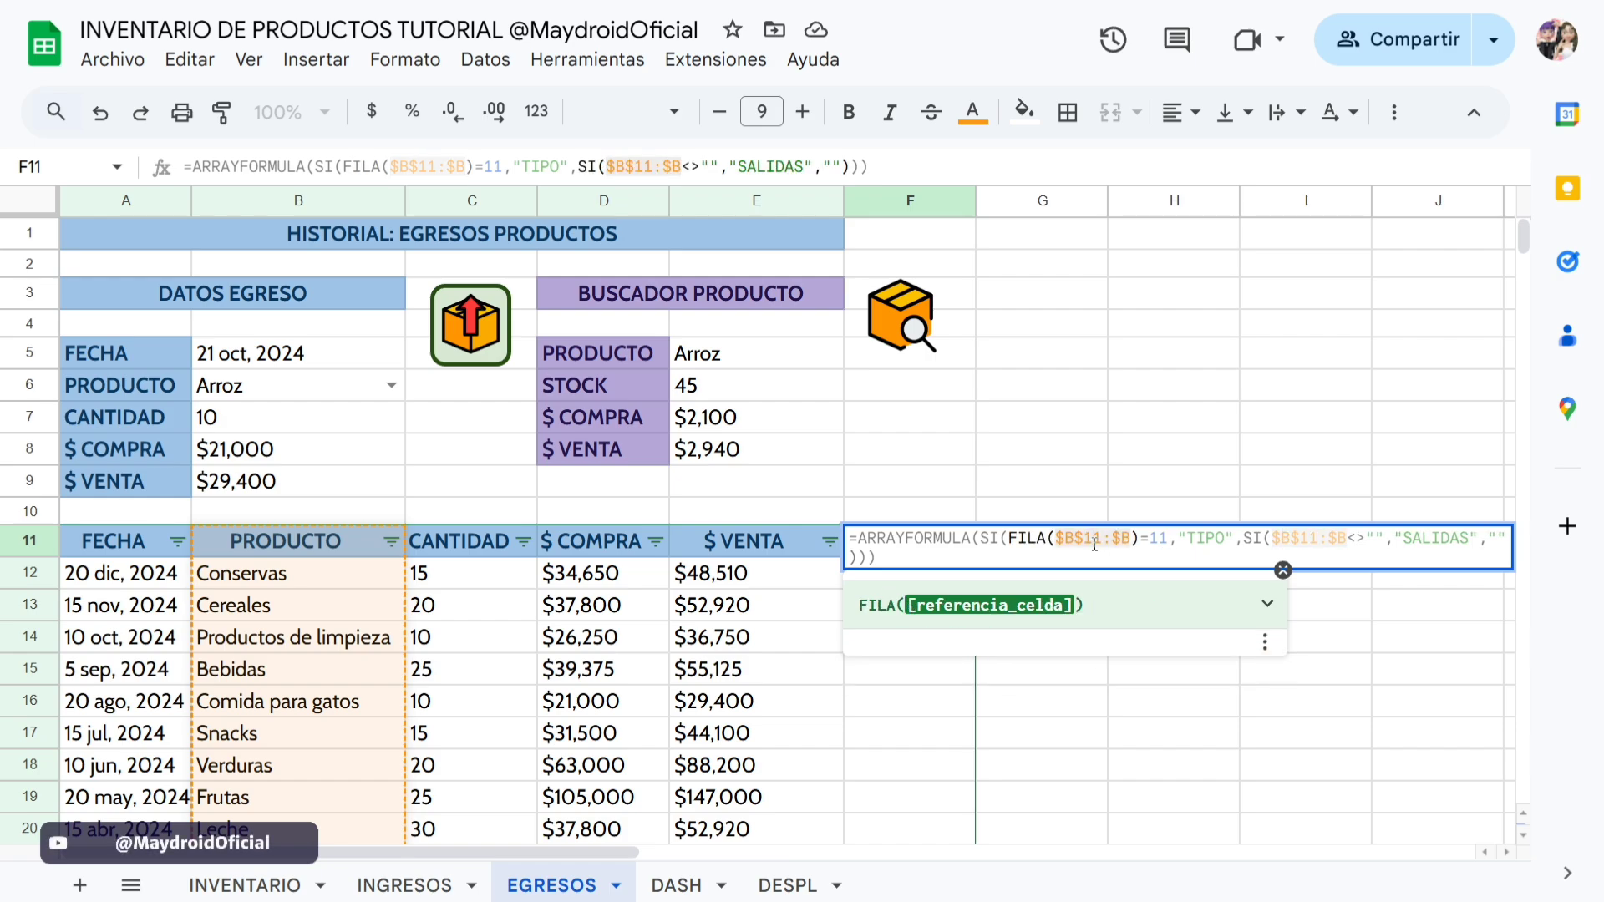
left_click(1168, 537)
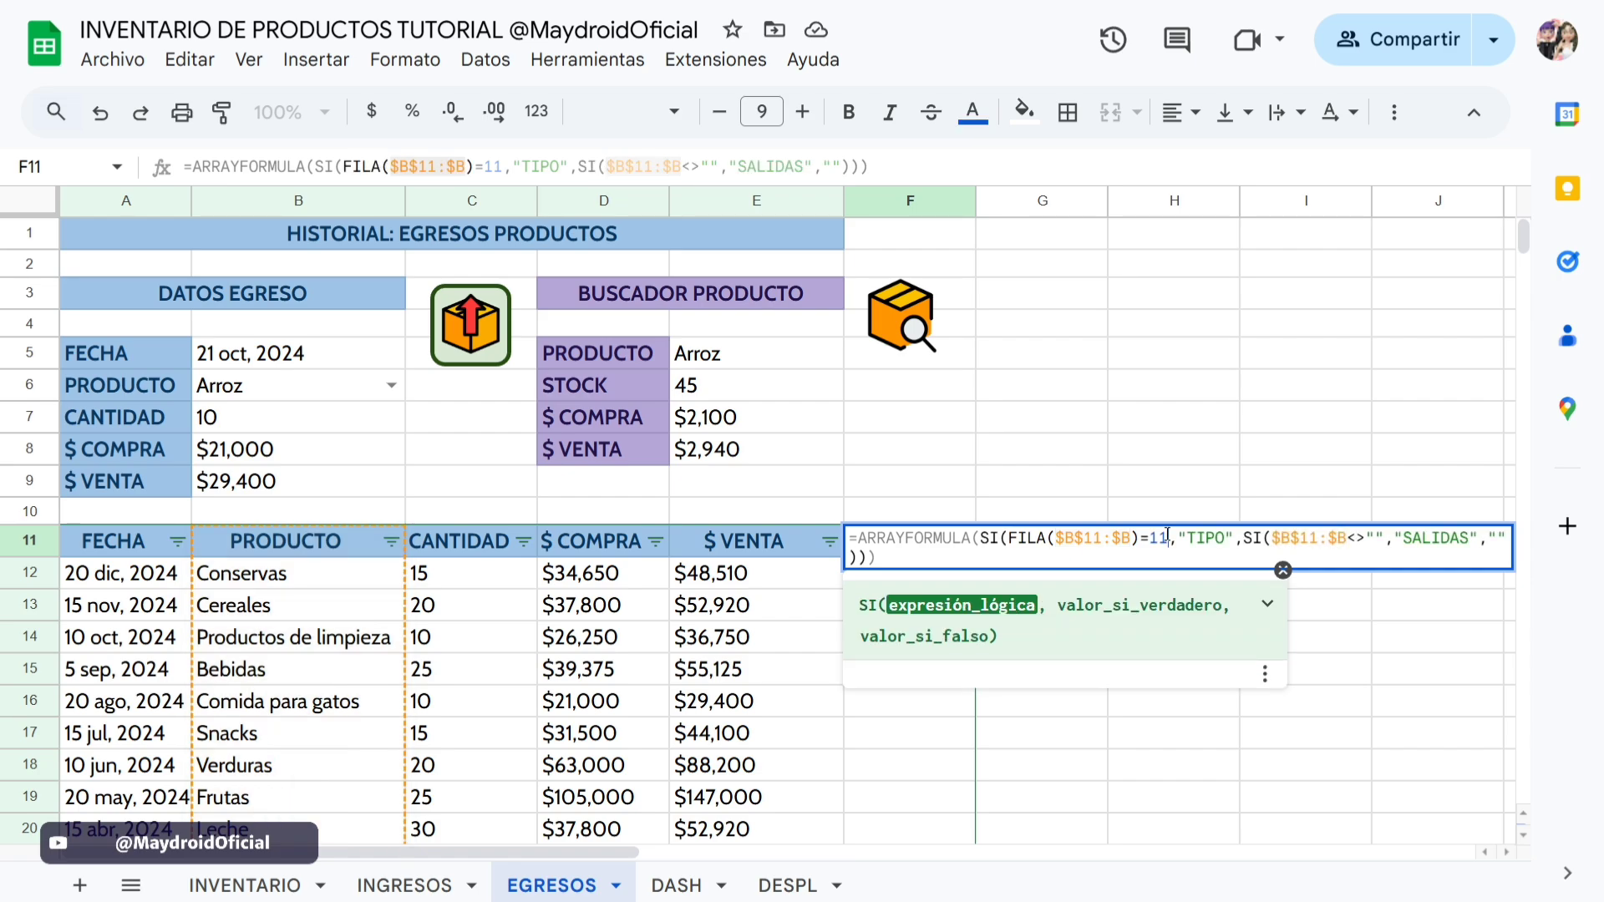
key("Return")
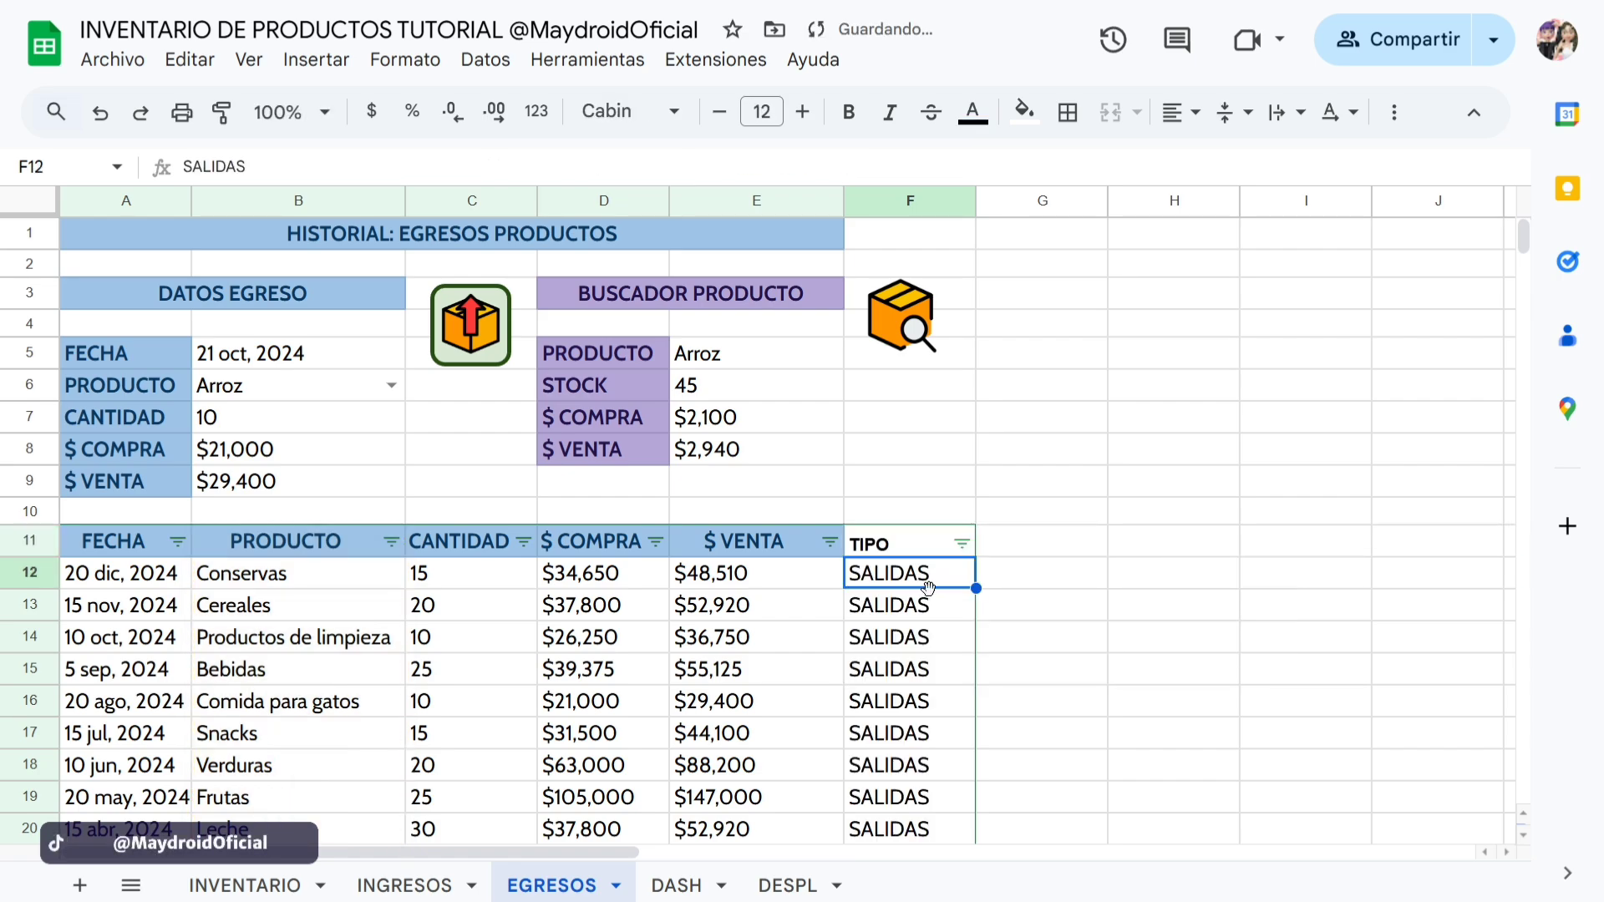
Test the TIPO formula by entering ZCZXC in the first empty PRODUCTO cell below the EGRESOS history.
scroll(930, 587, "down", 2)
scroll(936, 551, "down", 4)
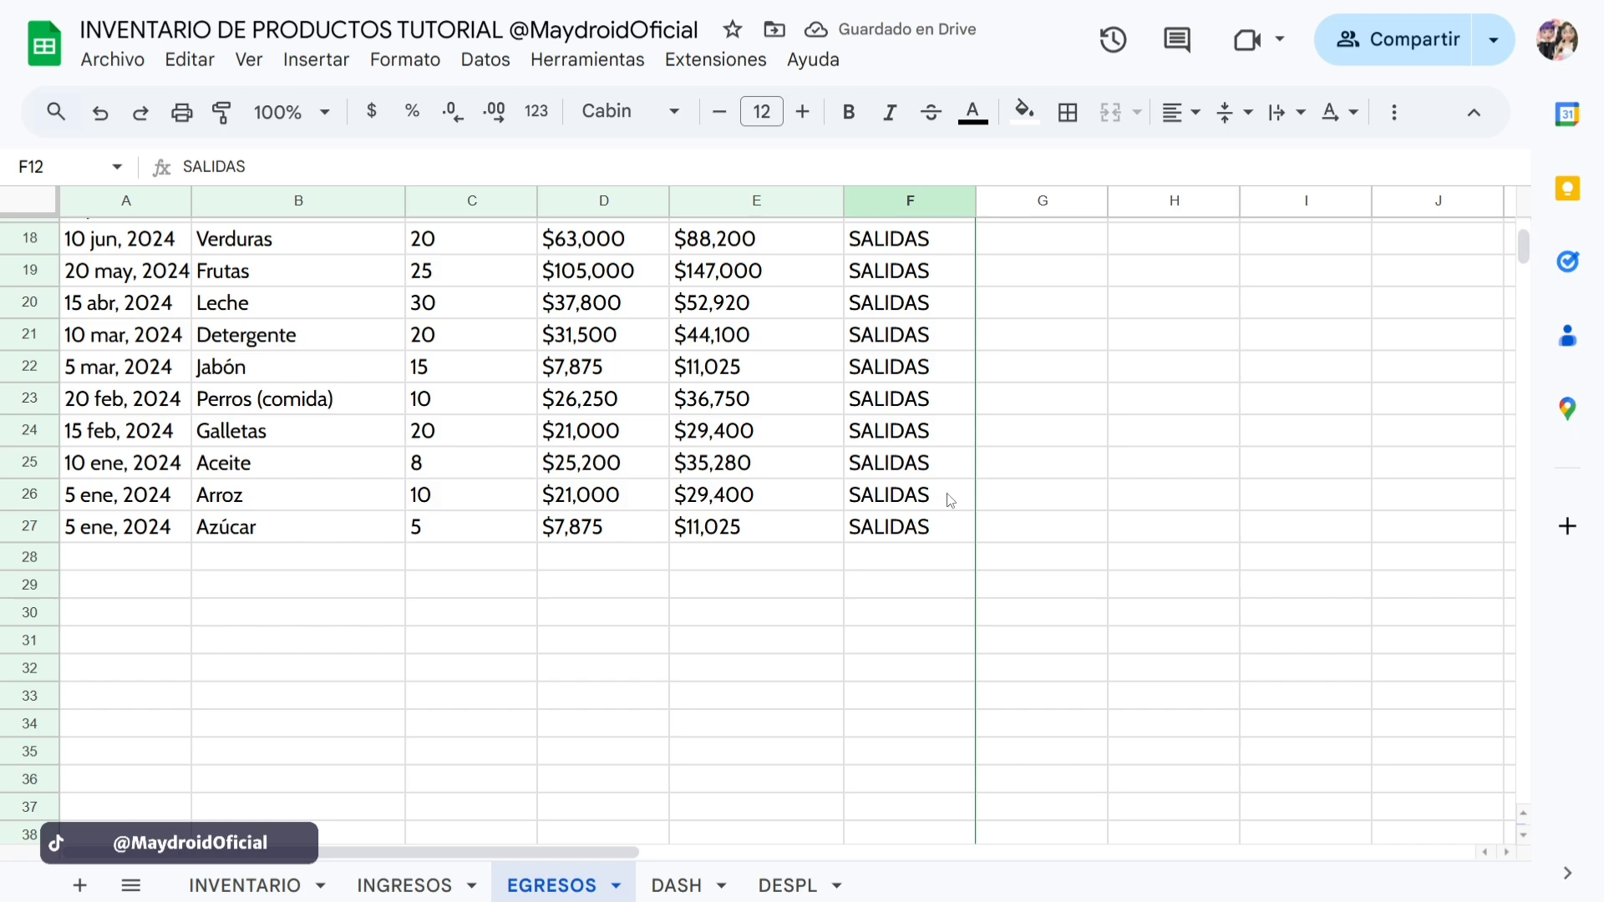
left_click(303, 560)
type("ZCZXC")
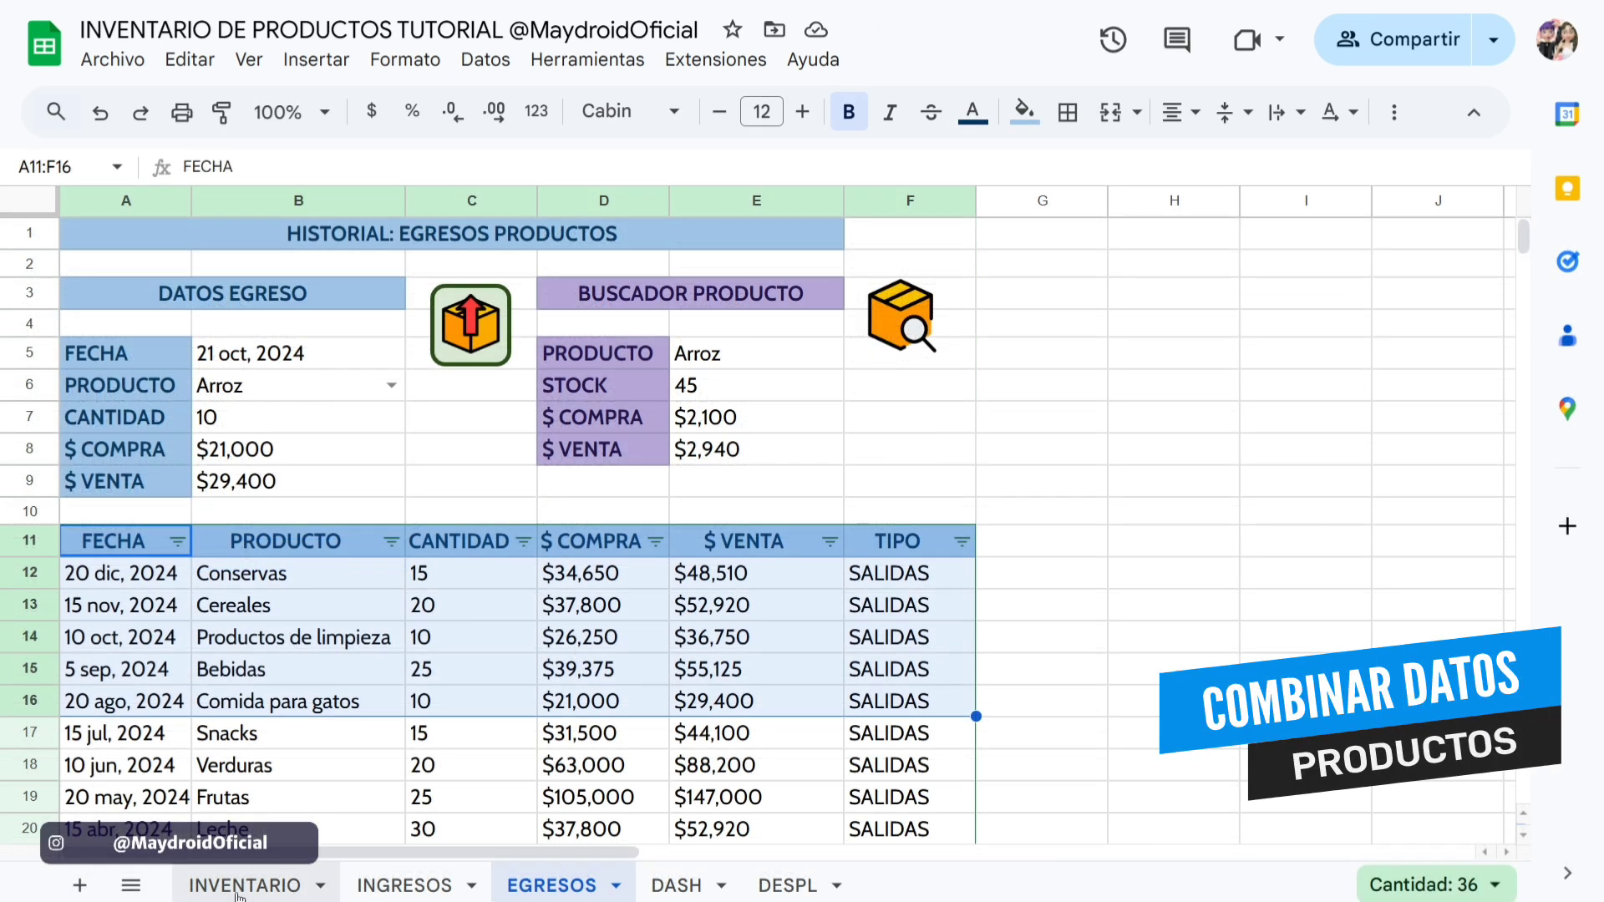
Go to the INVENTARIO sheet and check the title and the FECHA, PRODUCTOS, CANTIDAD and TIPO headers of the combined table.
left_click(236, 887)
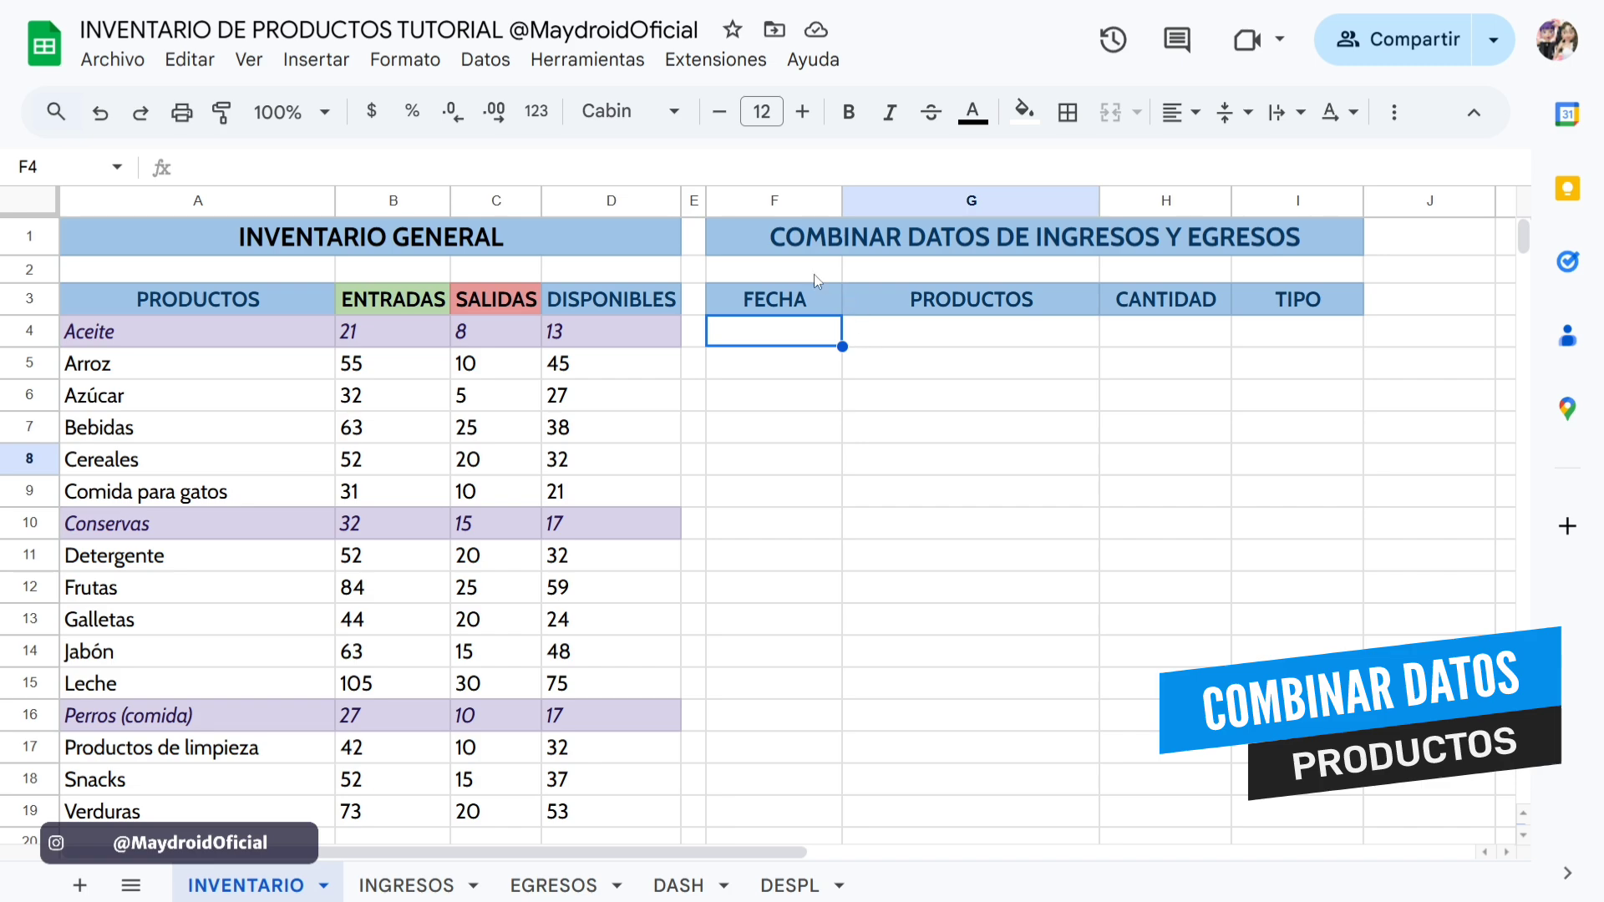
left_click(796, 253)
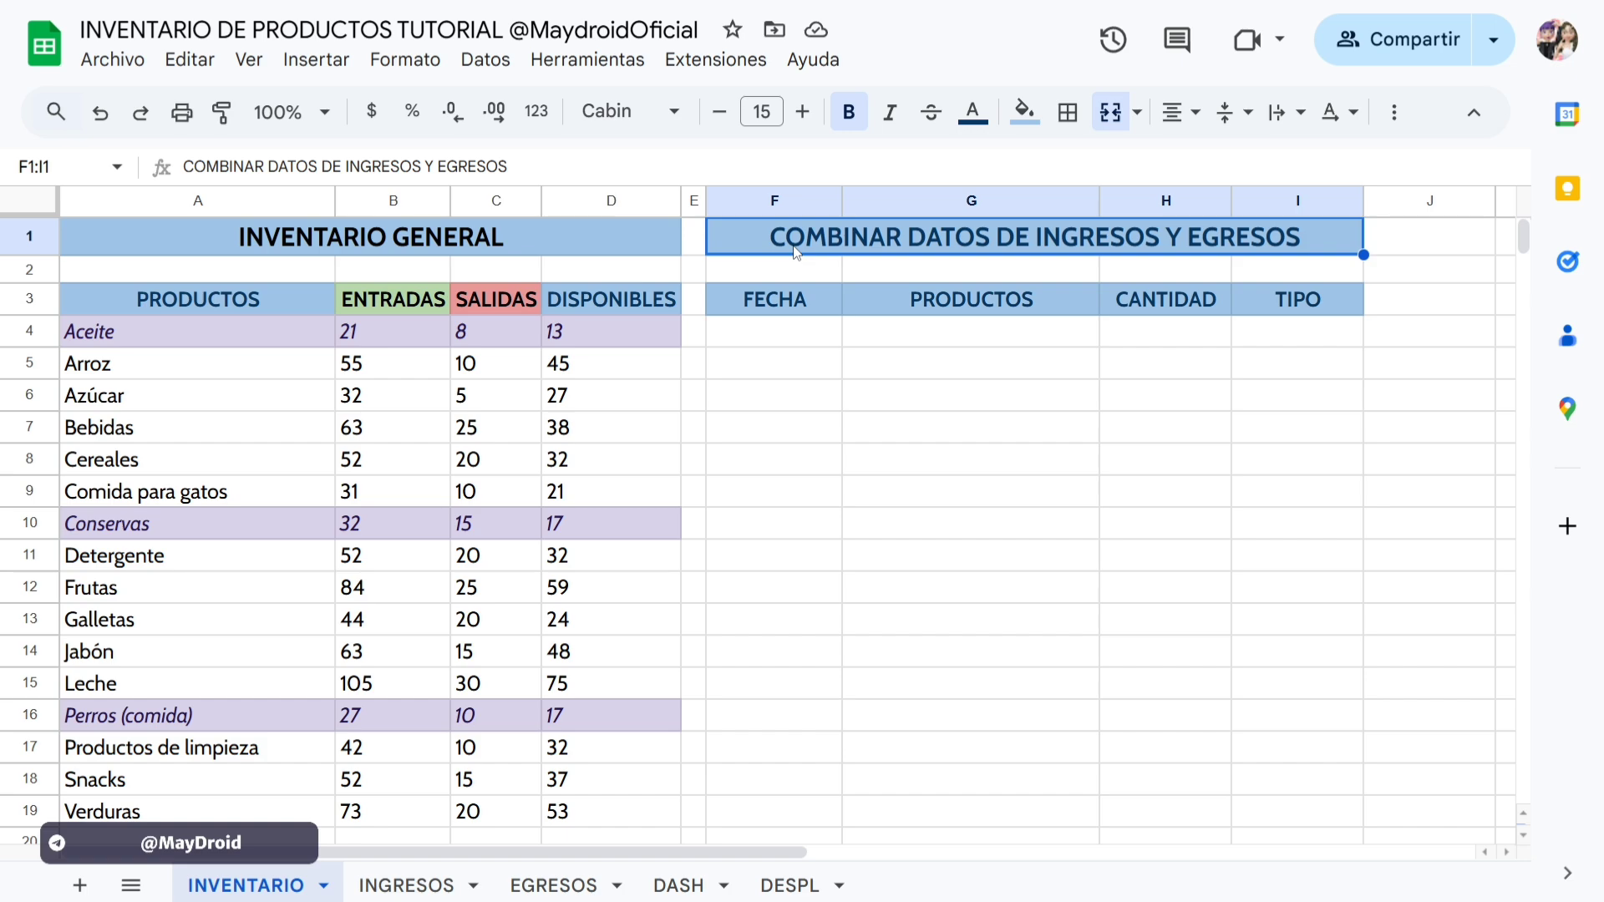
left_click(785, 299)
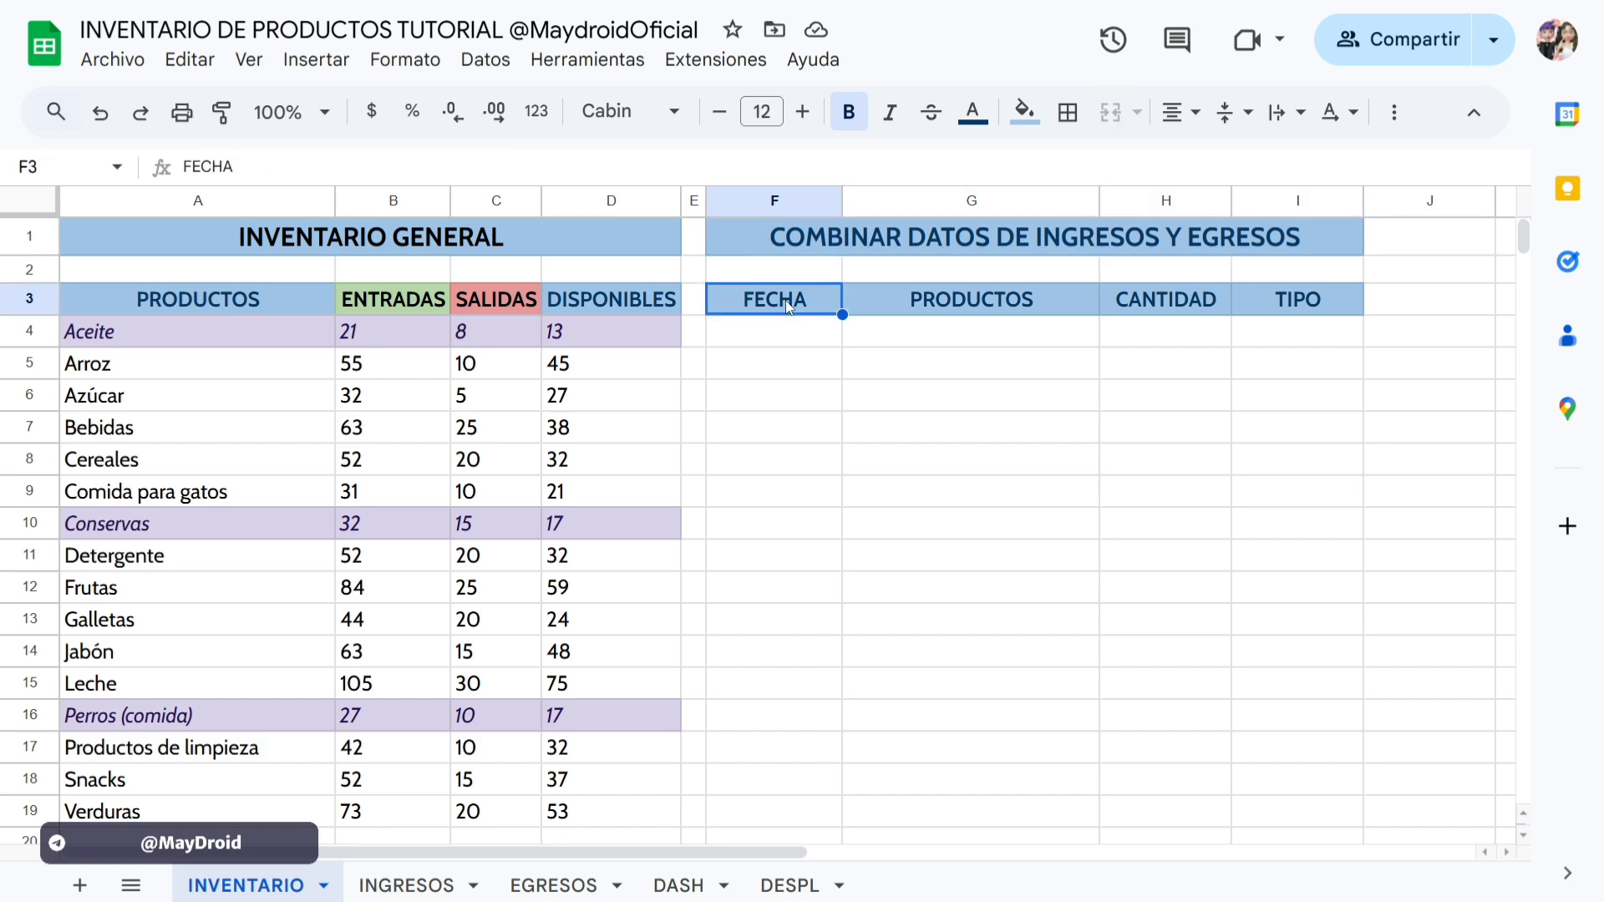
left_click(1021, 307)
left_click(1162, 298)
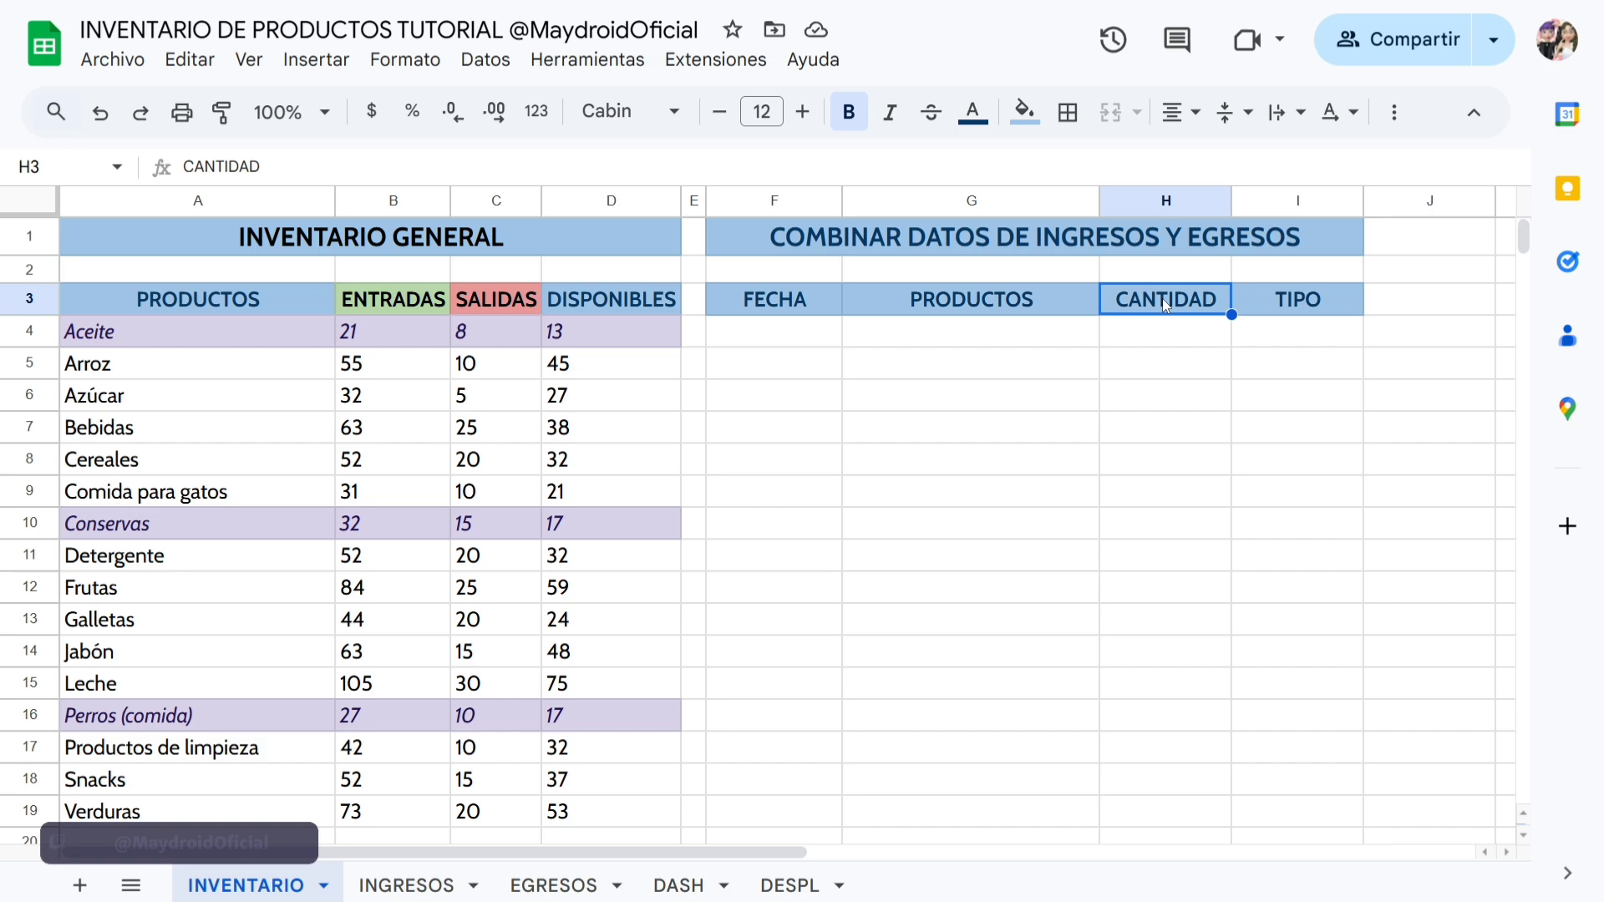
left_click(1298, 313)
Paste as values only into F4 =QUERY({INGRESOS!A11:F; EGRESOS!A11:F}, "SELECT Col1, Col2, Col3, Col6 WHERE Col2 IS NOT NULL AND Col2 <> 'PRODUCTO' ORDER BY Col1 DESC", 0).
double_click(808, 332)
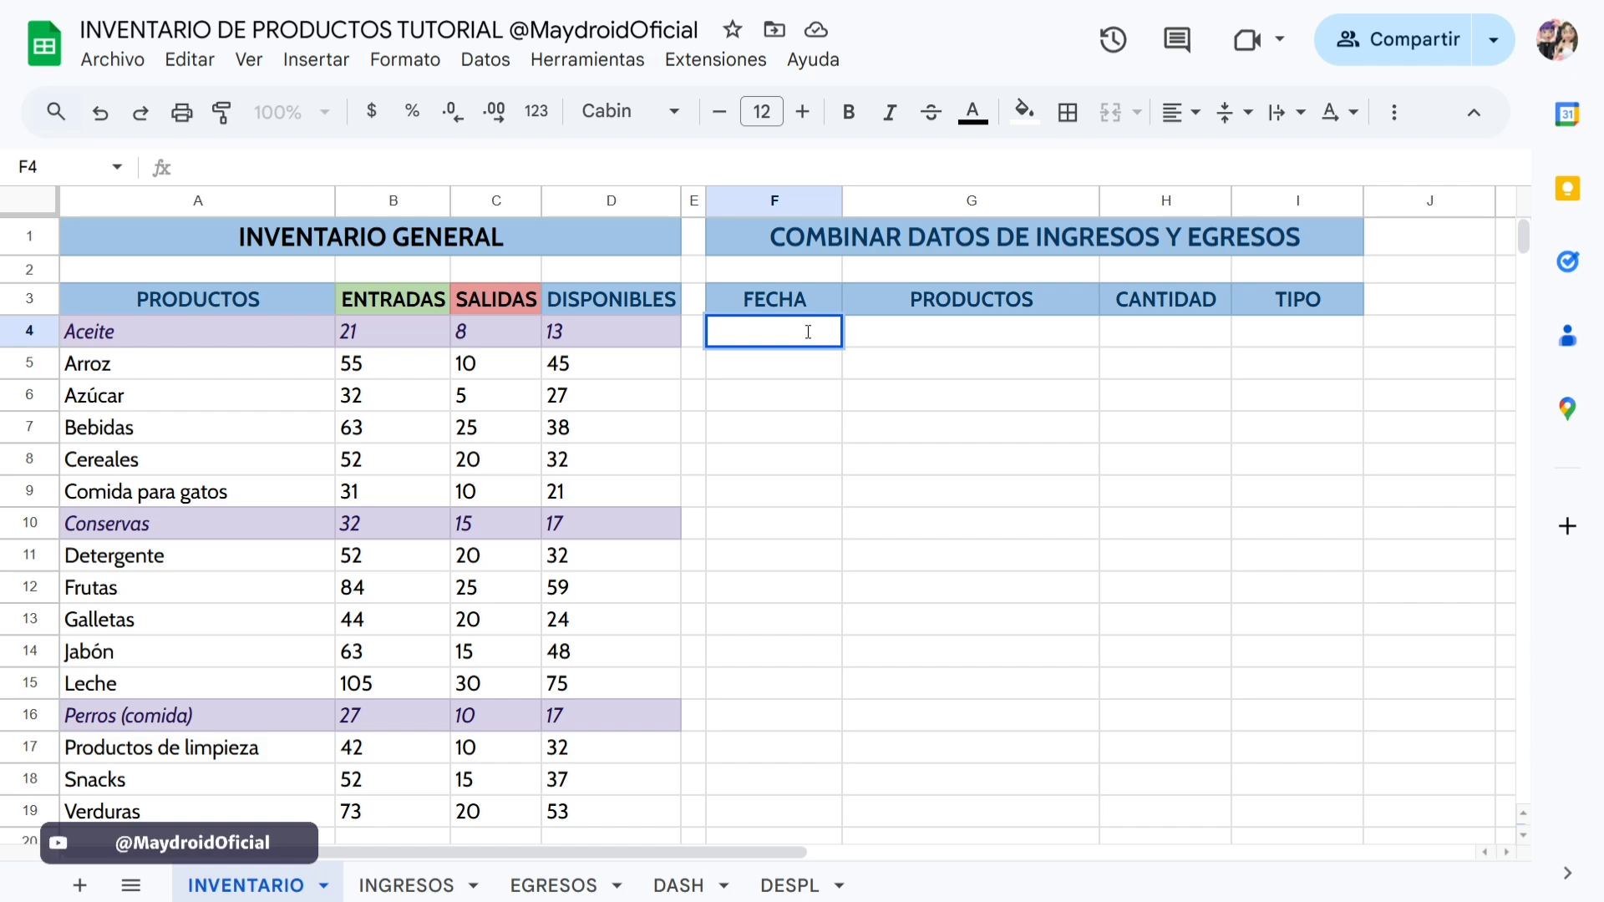
right_click(808, 333)
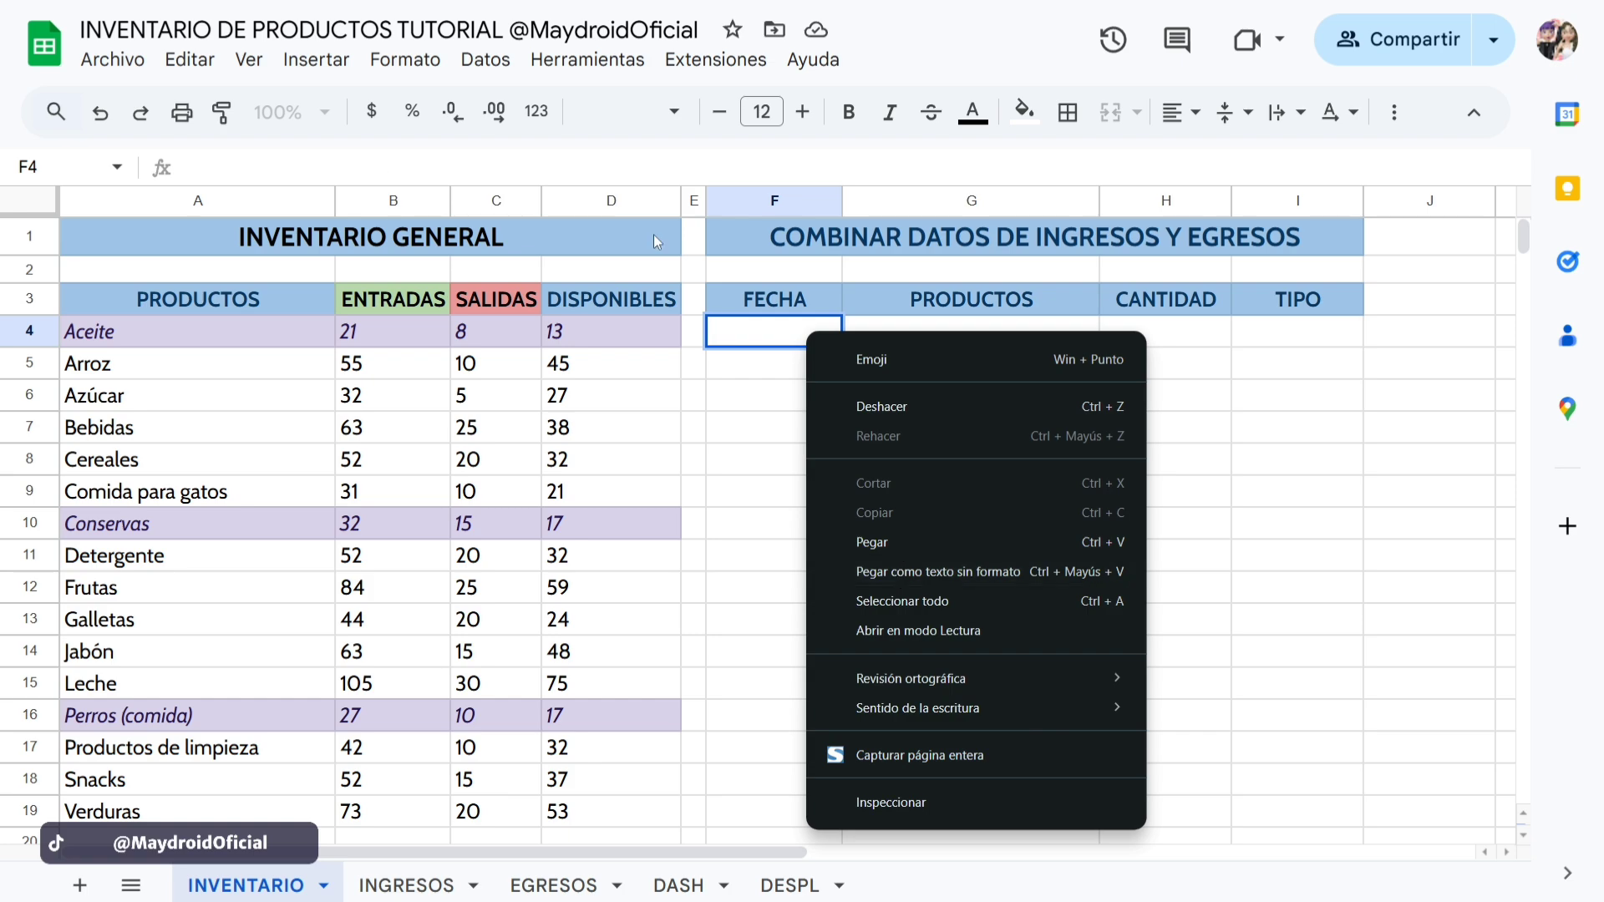
left_click(189, 59)
mouse_move(305, 346)
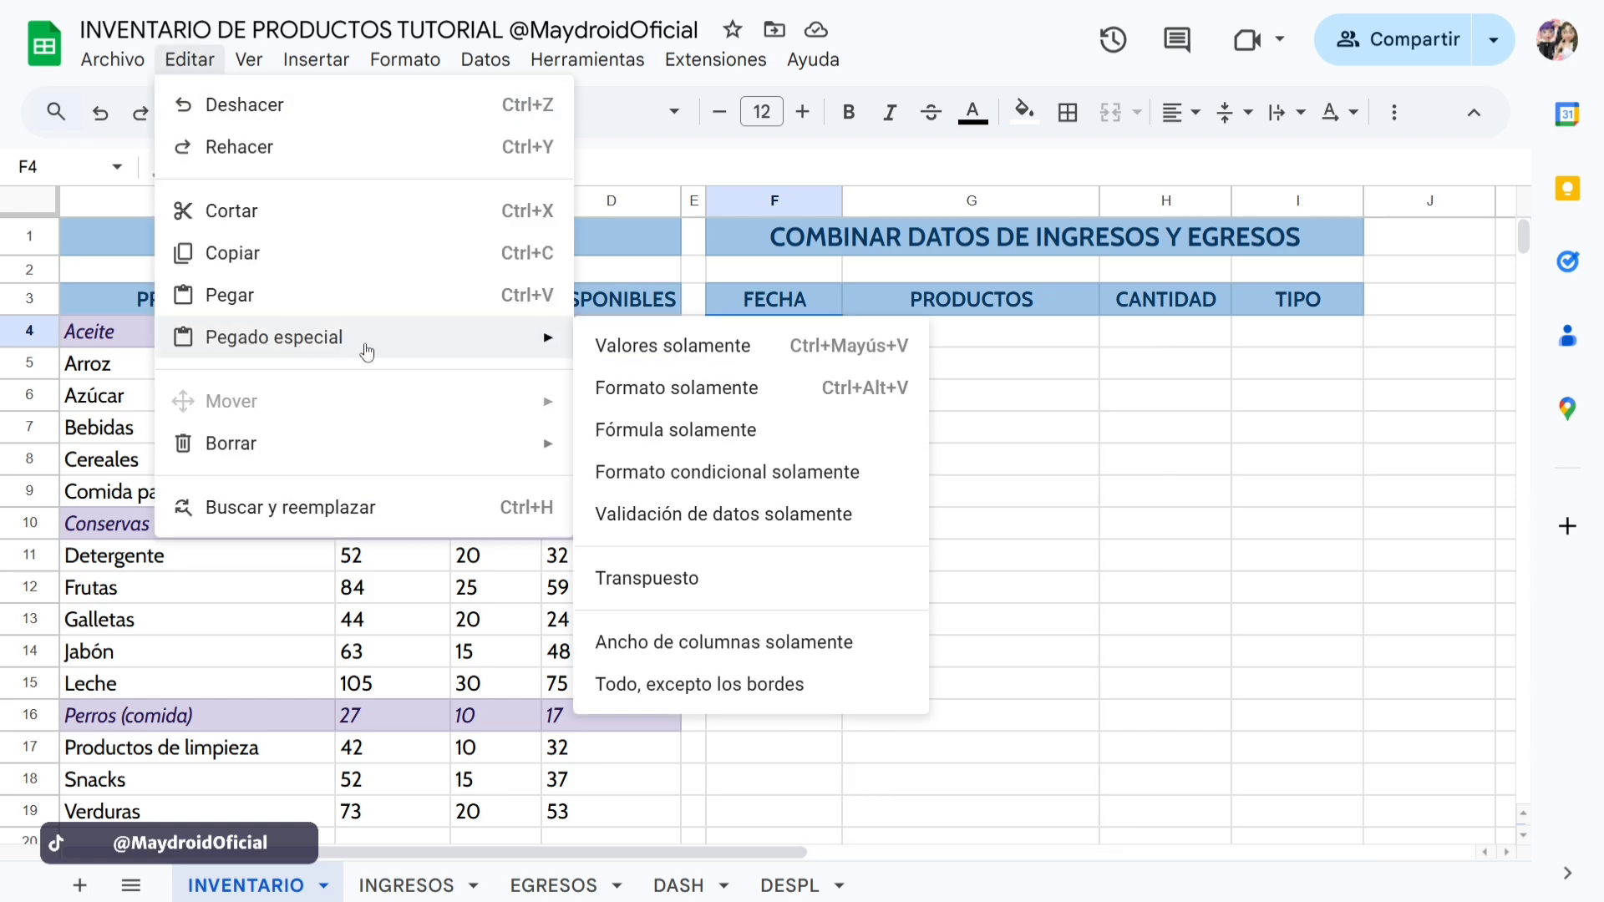
left_click(637, 359)
Examine the source ranges INGRESOS!A11:F and EGRESOS!A11:F in the F4 QUERY formula, comparing them with the history table on the INGRESOS sheet.
double_click(758, 333)
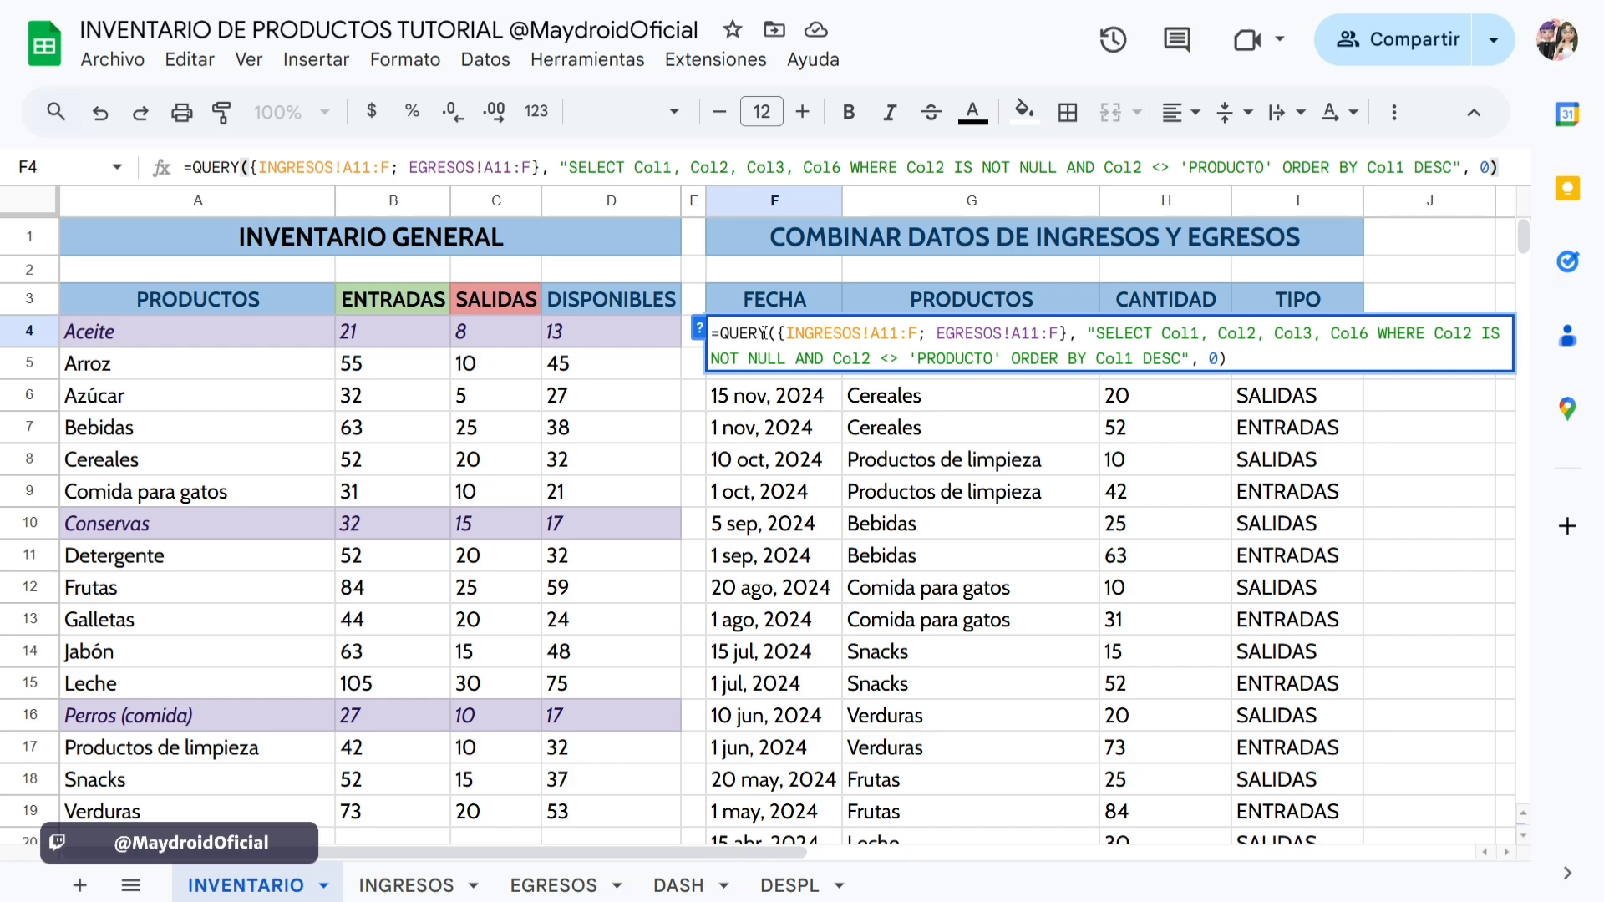
left_click(788, 332)
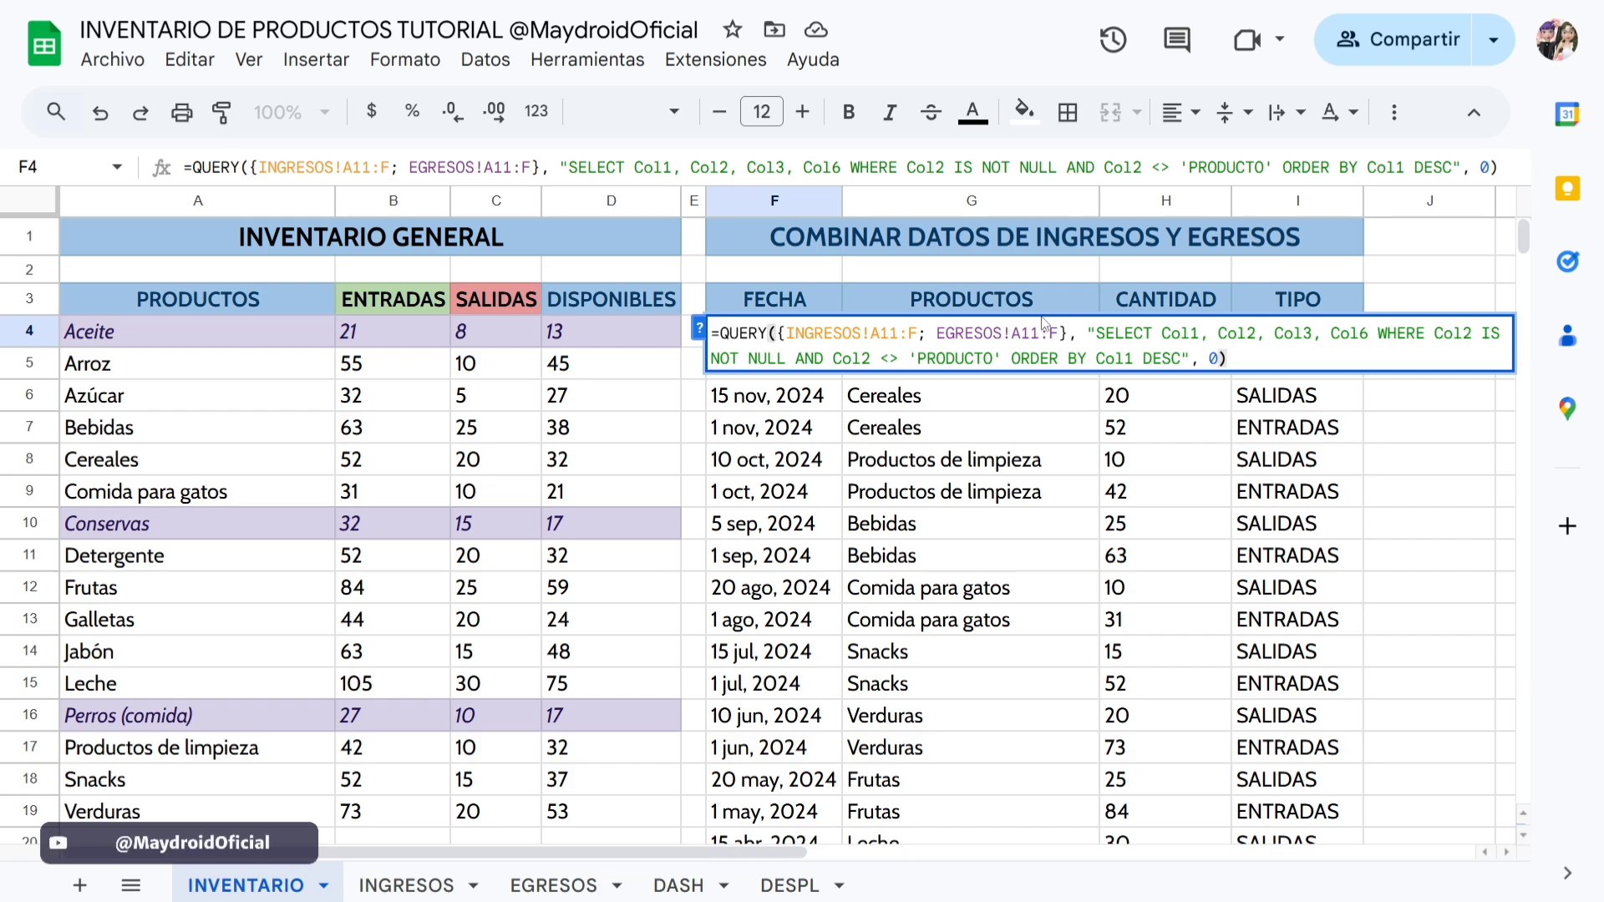
left_click(1073, 333)
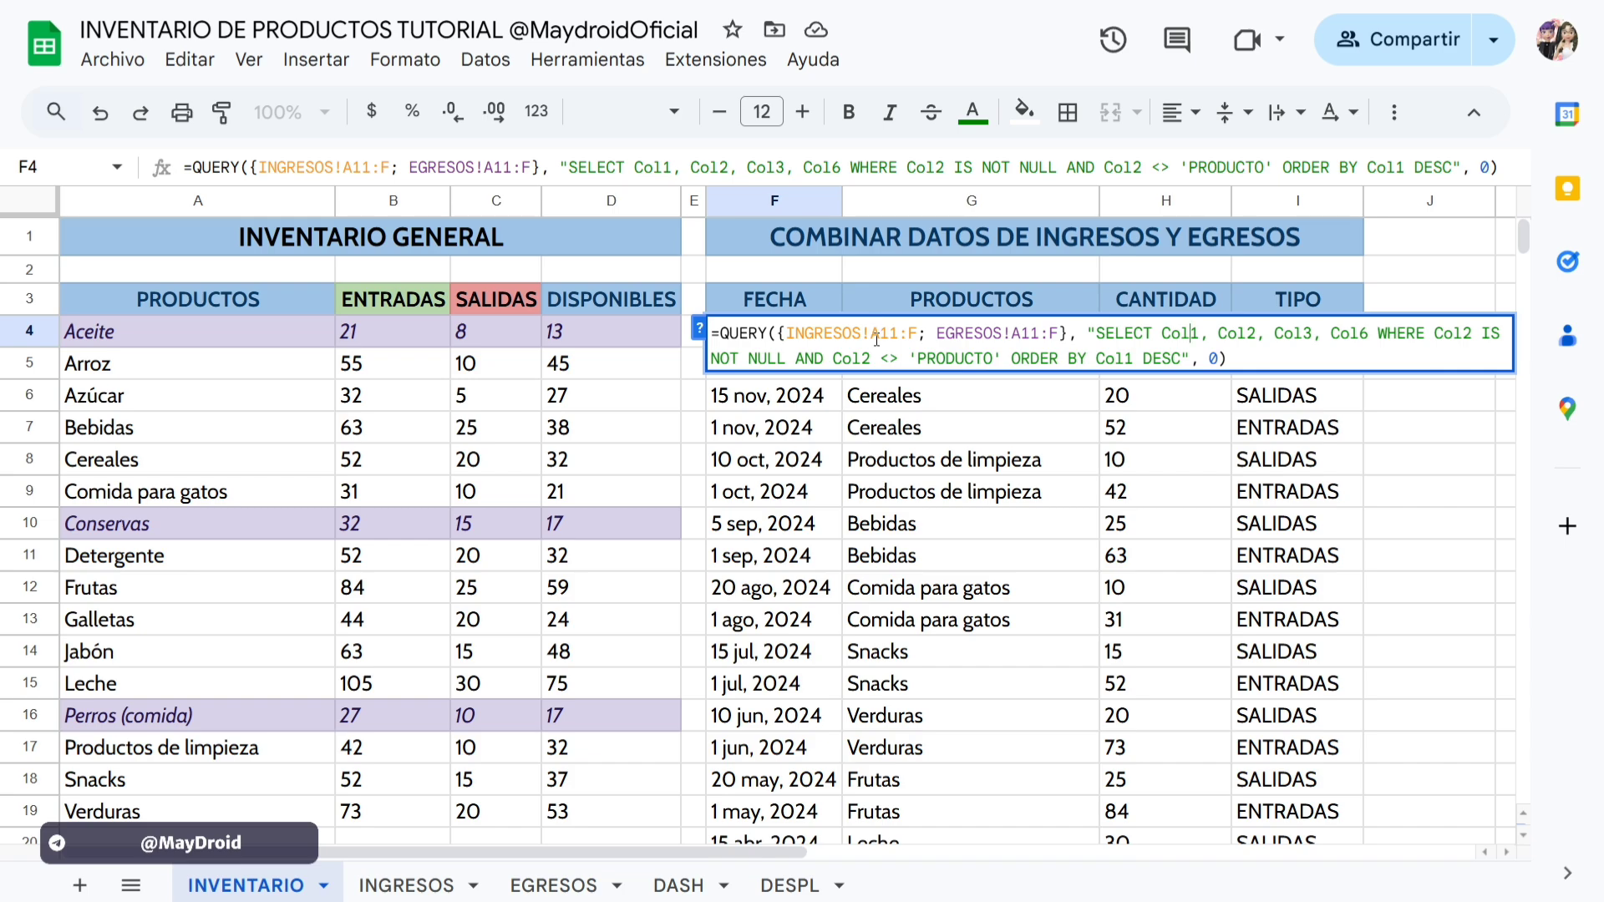
left_click(432, 886)
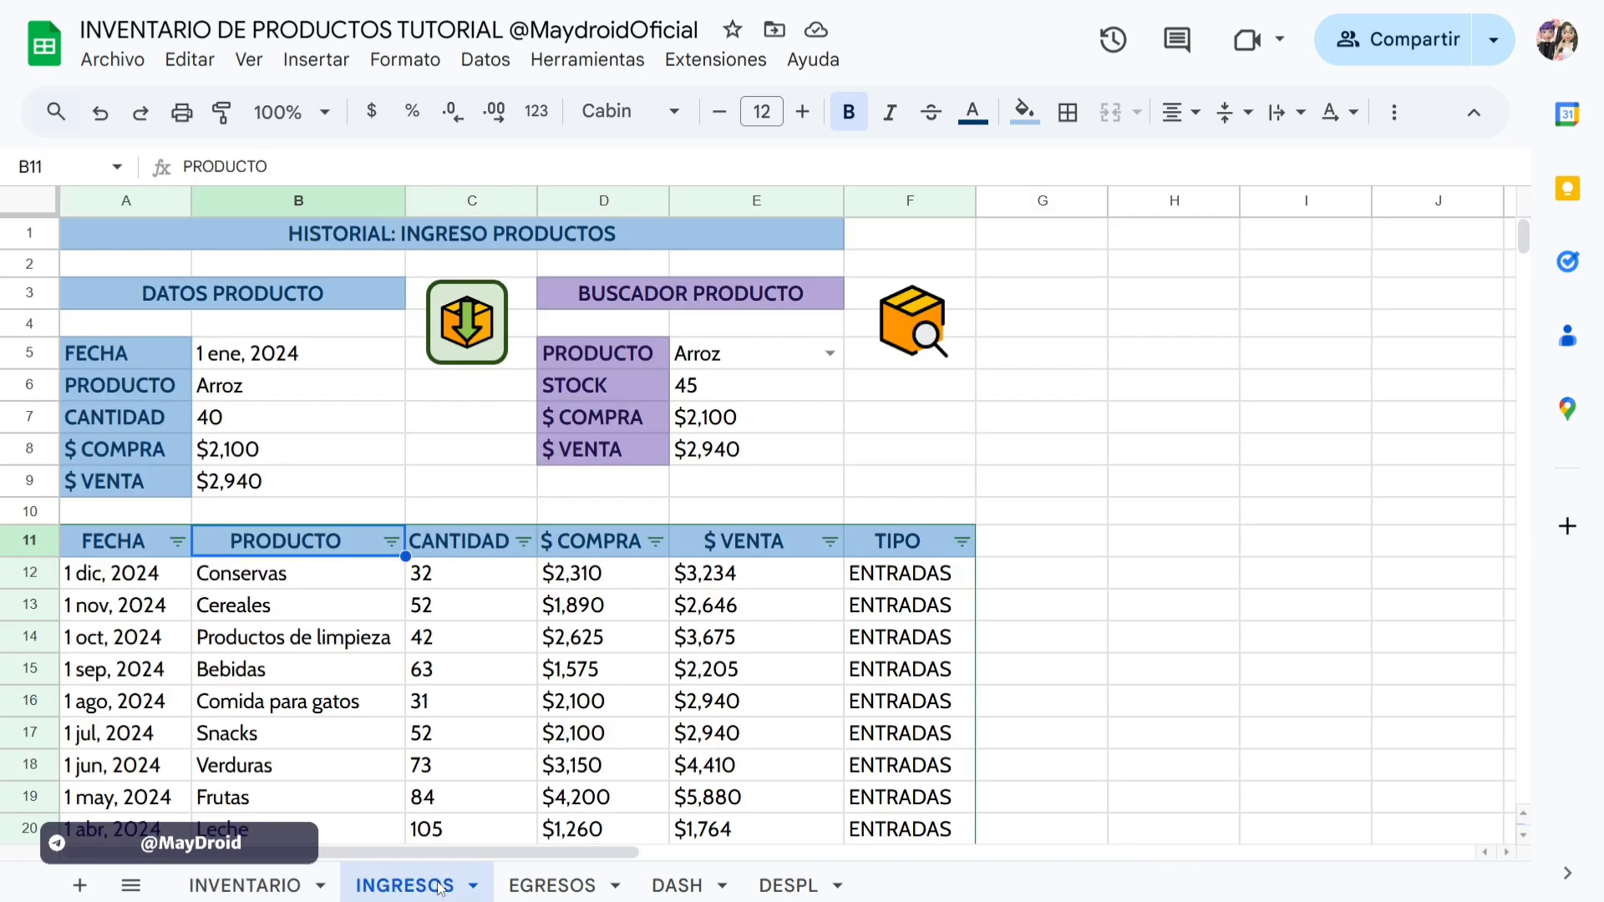
left_click(263, 888)
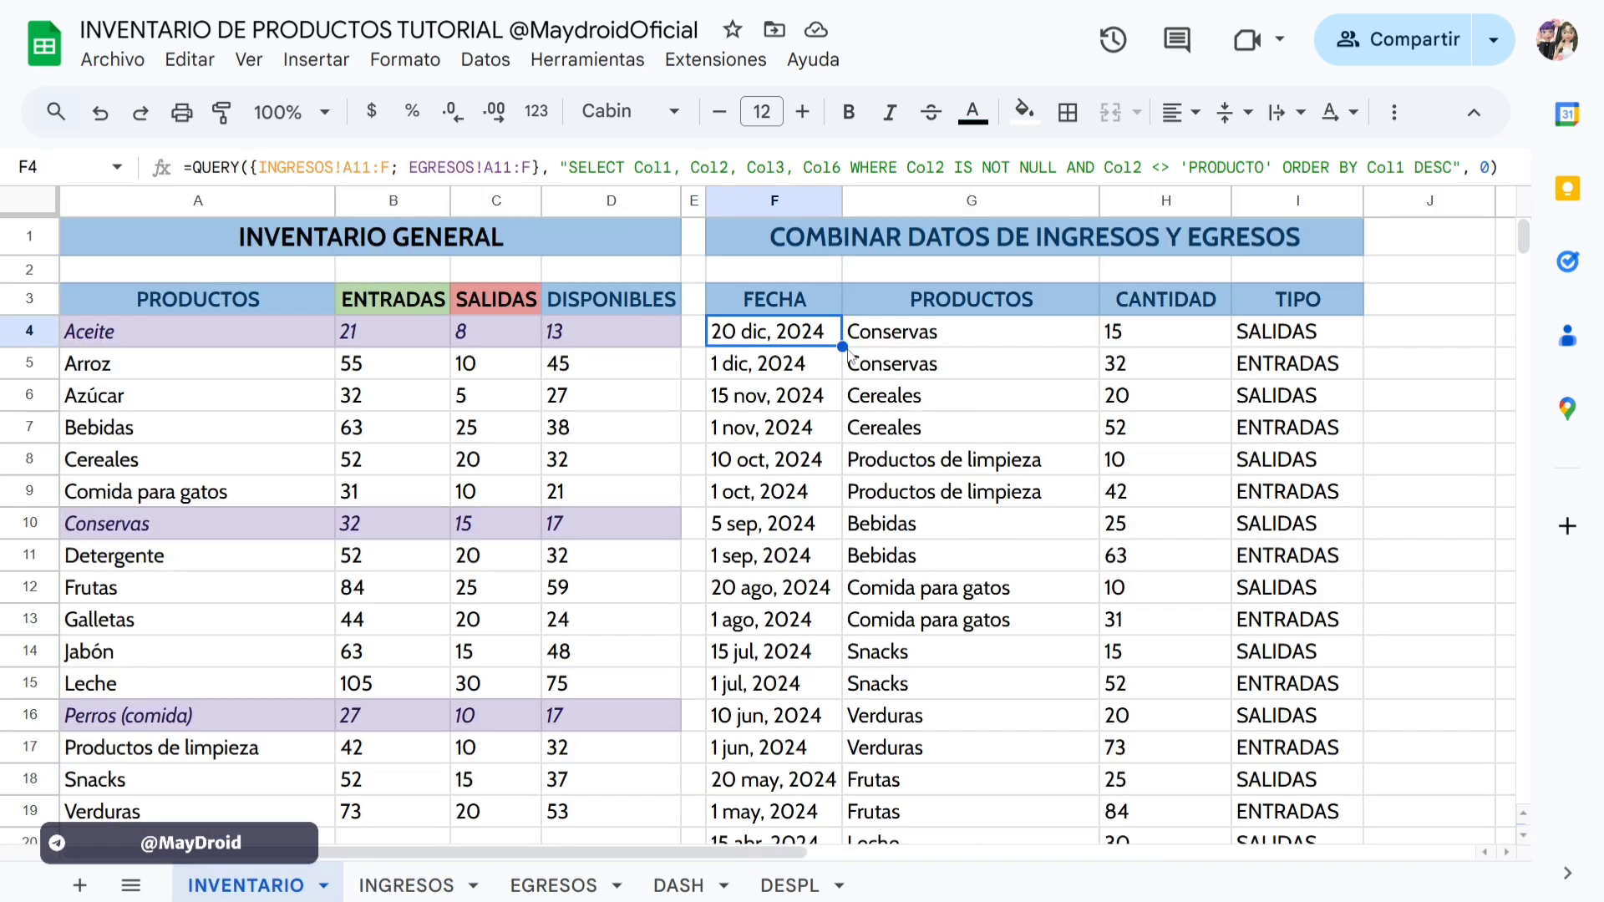
double_click(817, 333)
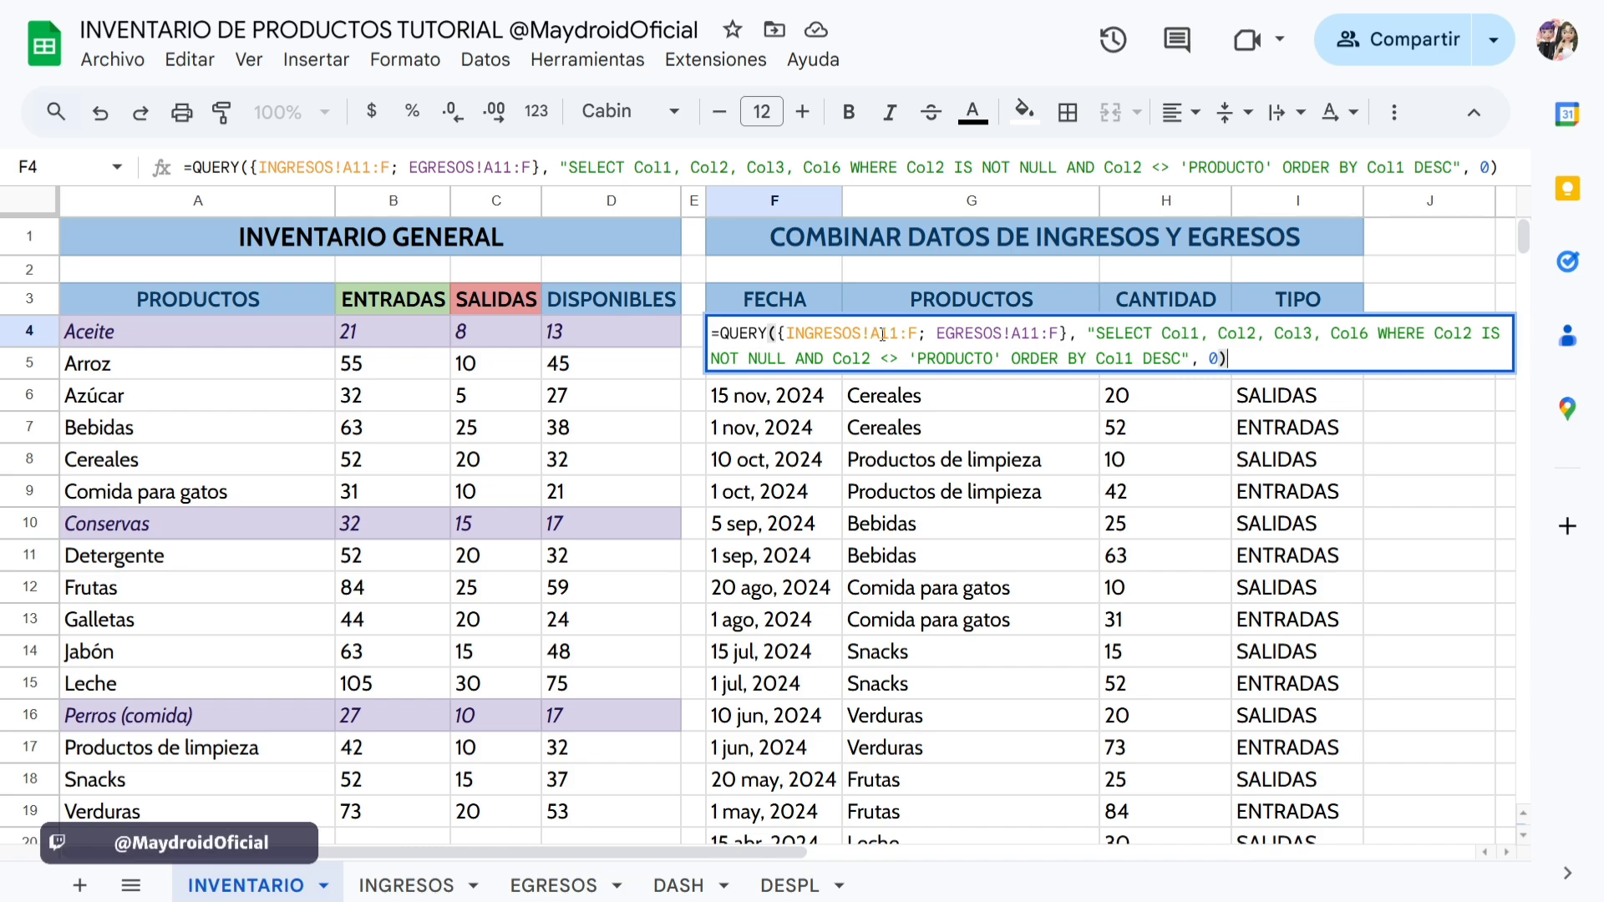
left_click_drag(880, 335, 872, 334)
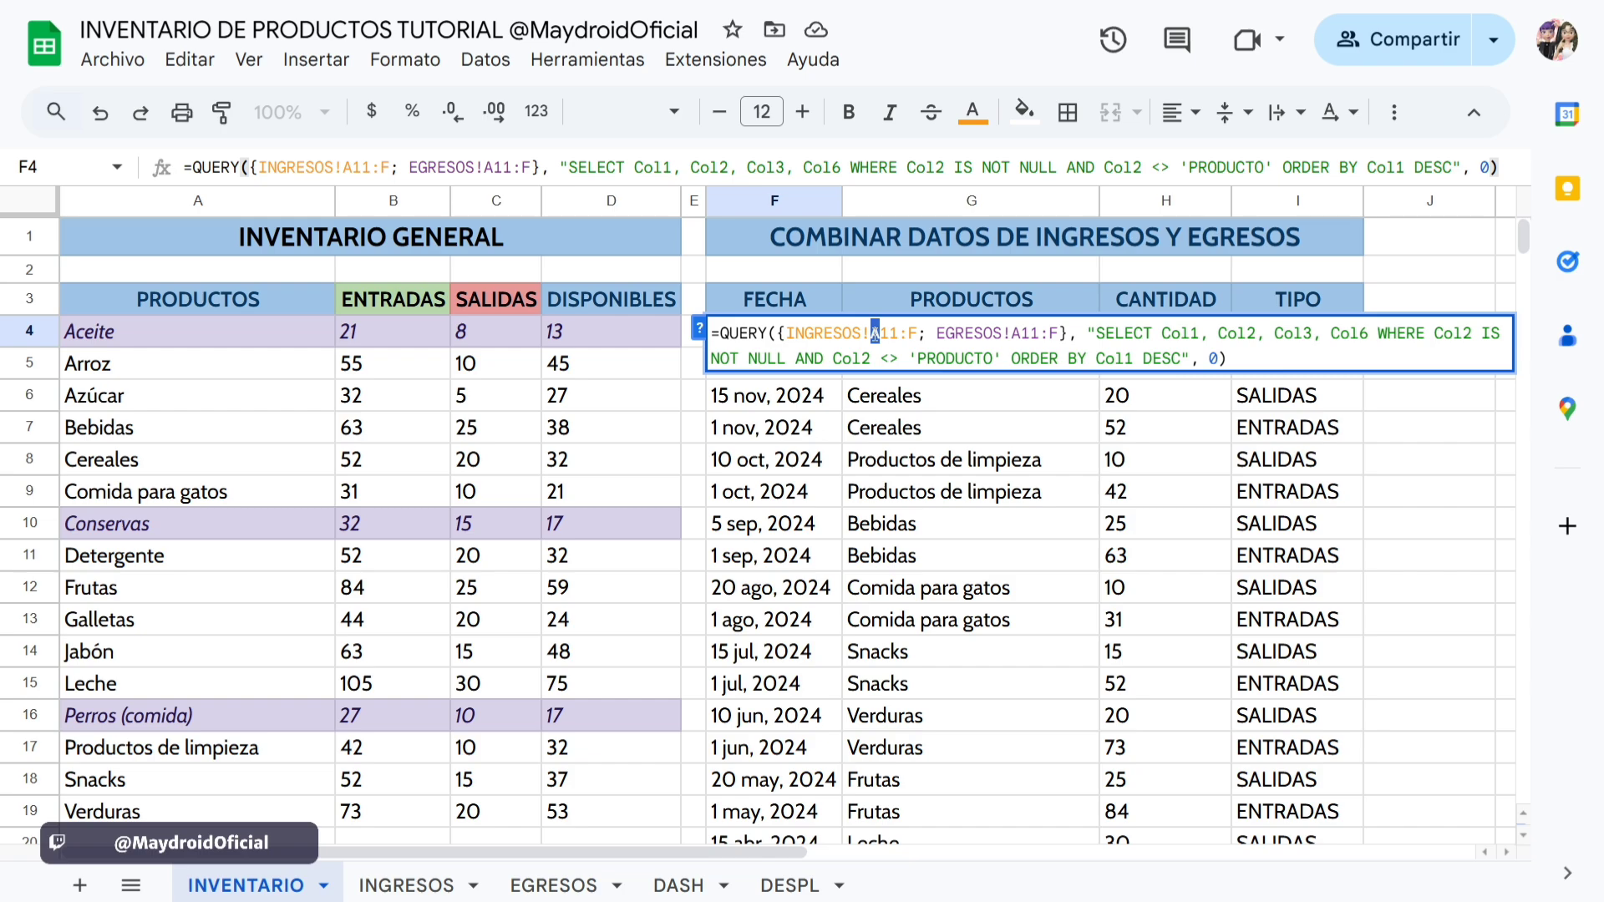
Review the SELECT Col1, Col2, Col3, Col6 part of the F4 formula and the start of its WHERE condition.
left_click(1072, 333)
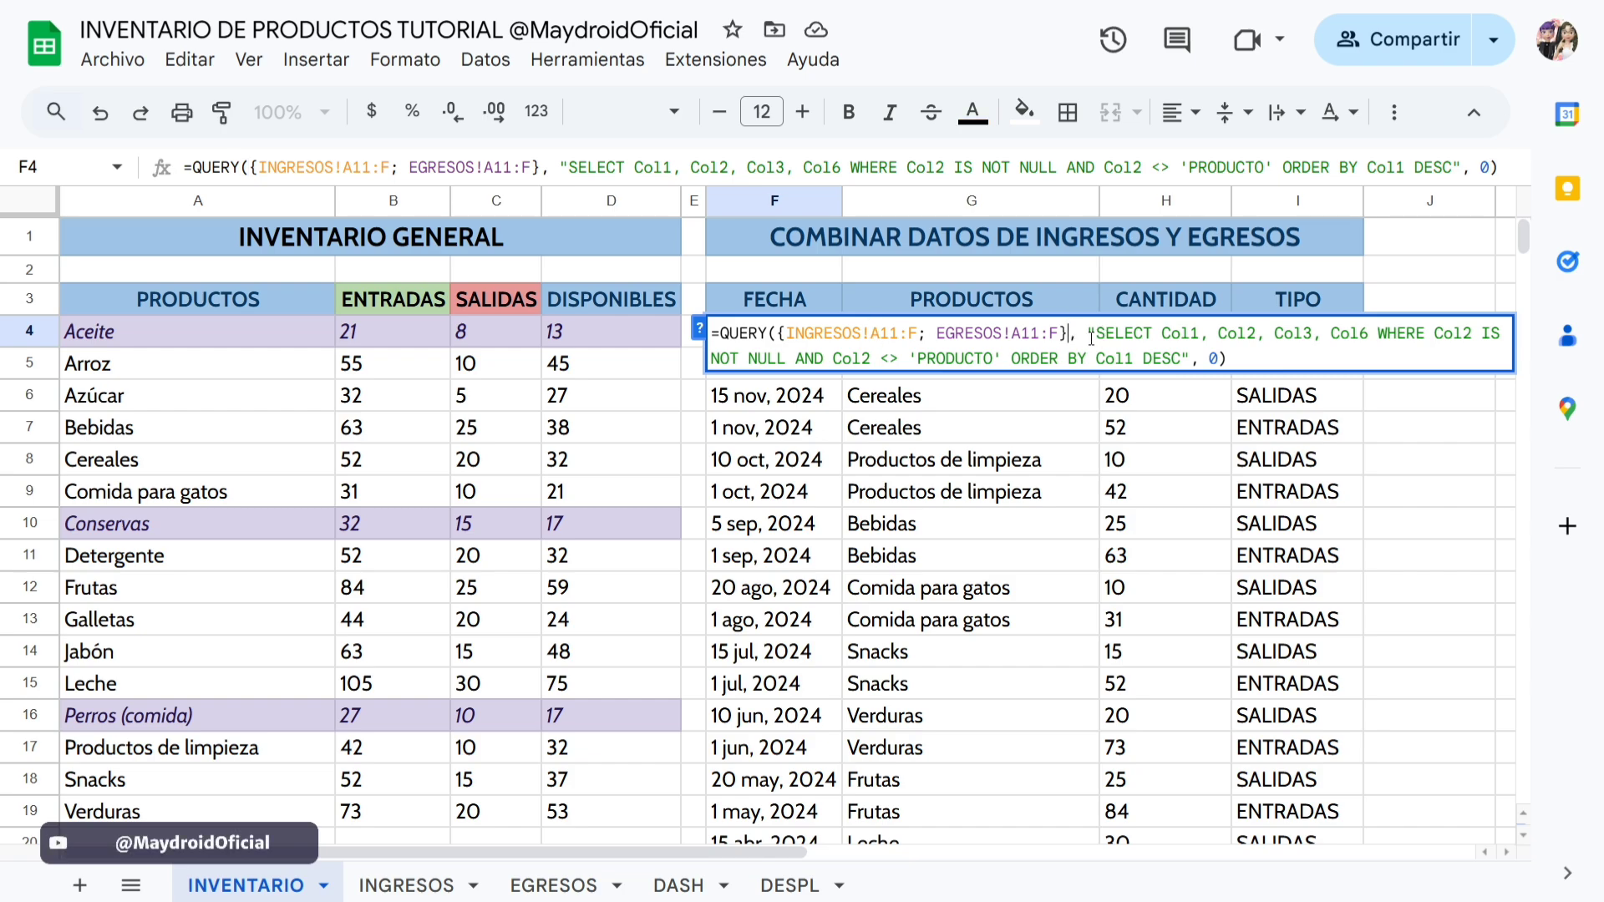
left_click_drag(1096, 334, 1212, 333)
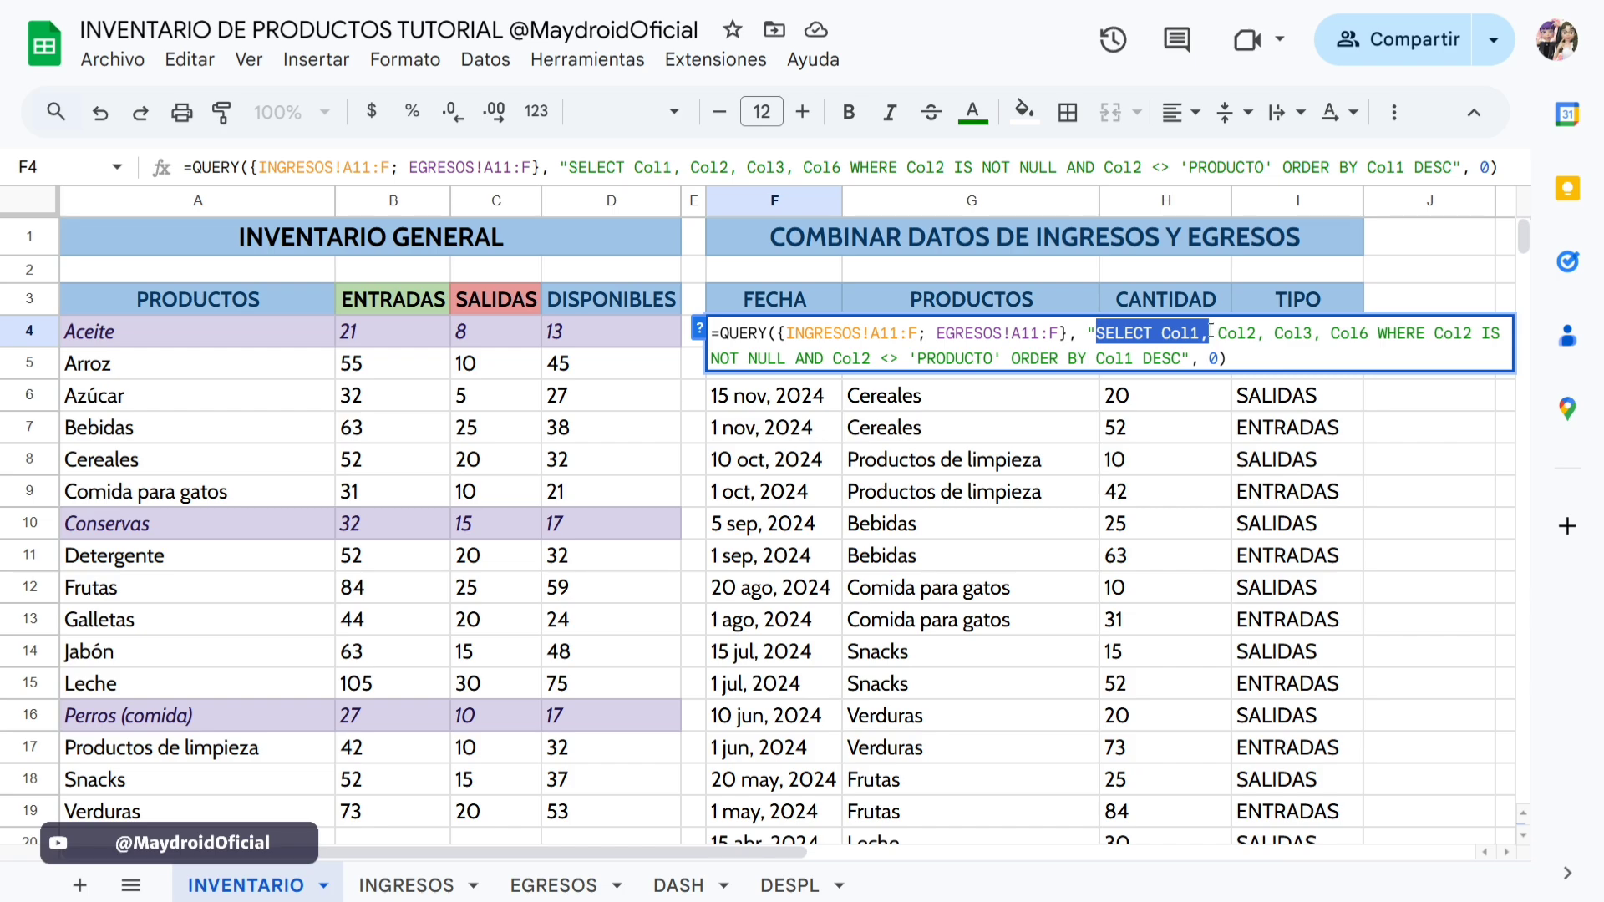
left_click(1248, 333)
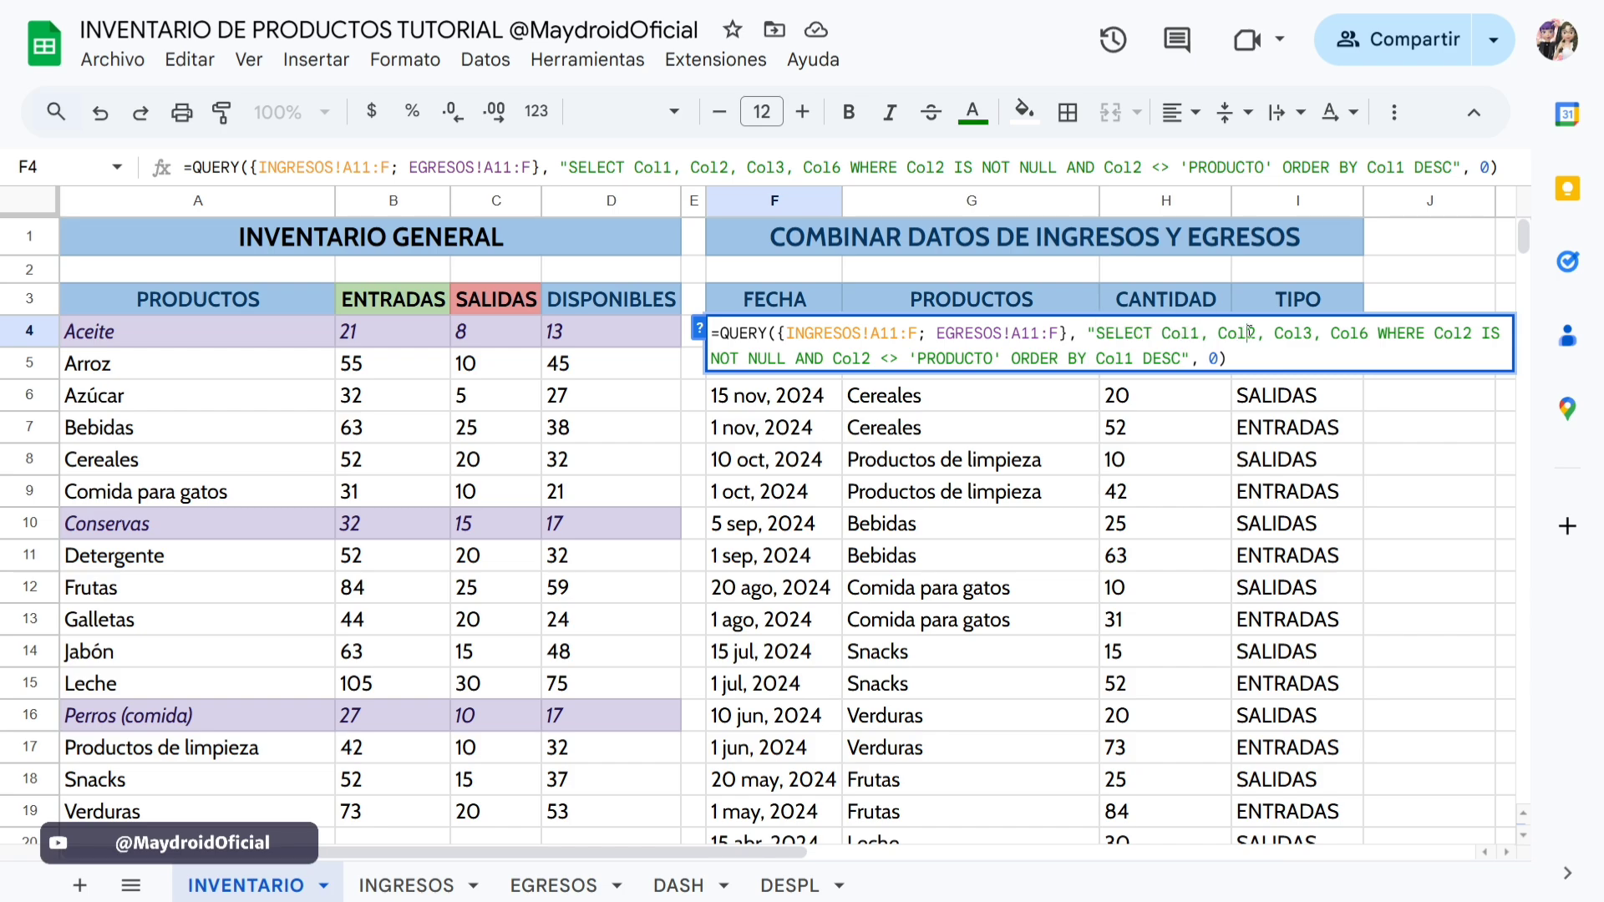
left_click(1303, 332)
left_click(1359, 334)
left_click(1466, 333)
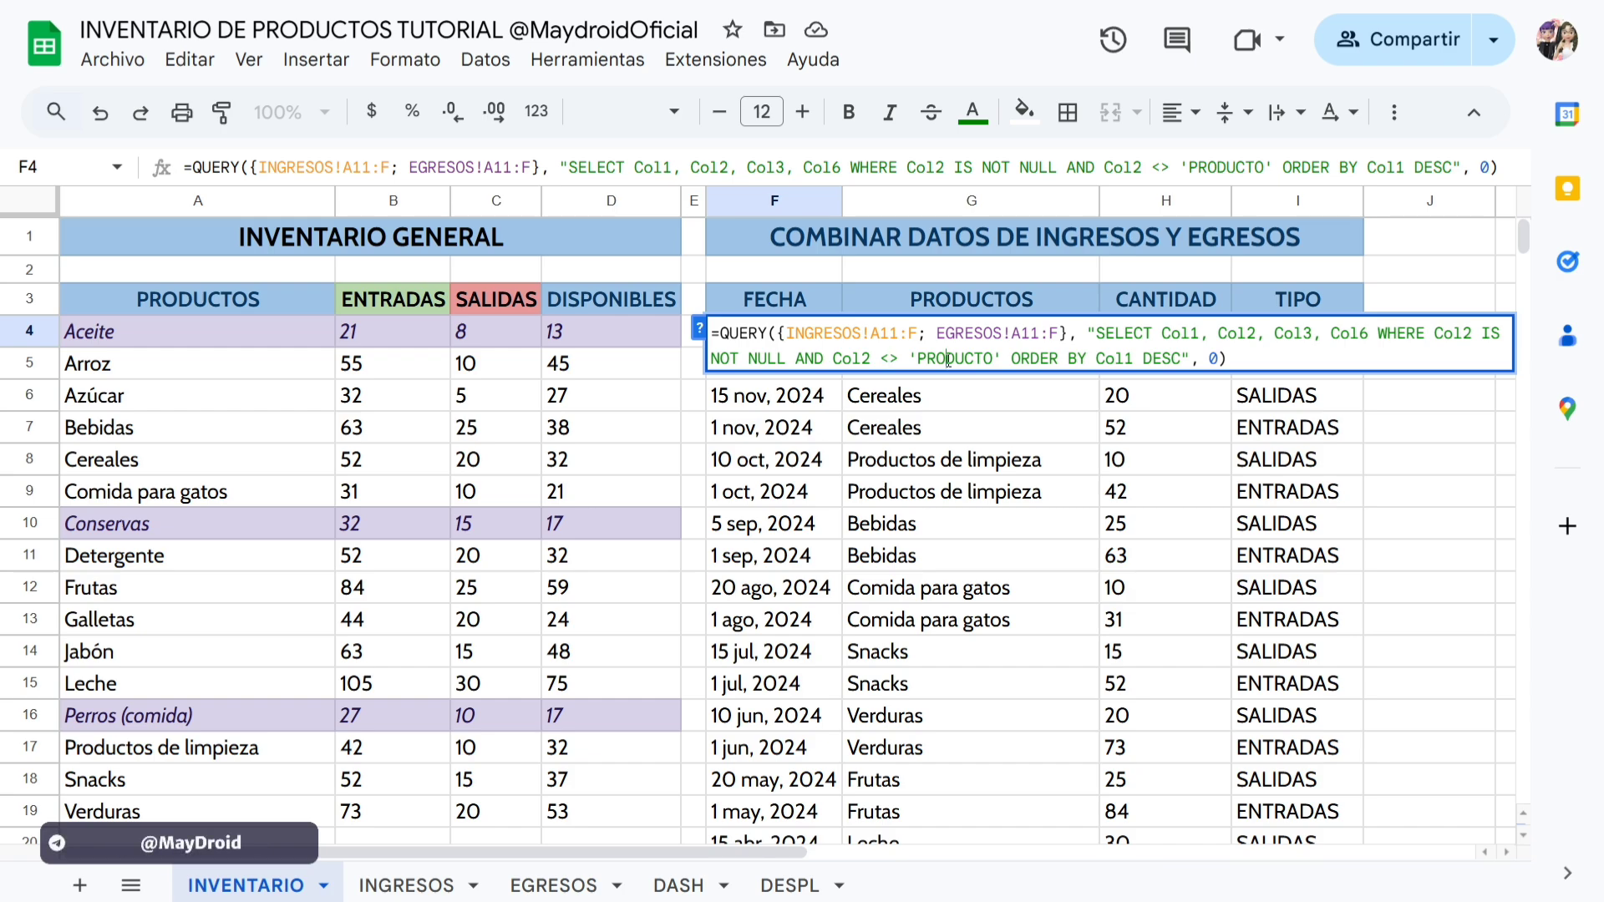
Check the 'PRODUCTO' exclusion in the F4 formula against the header row of the INGRESOS sheet.
left_click_drag(911, 361, 995, 347)
left_click(953, 399)
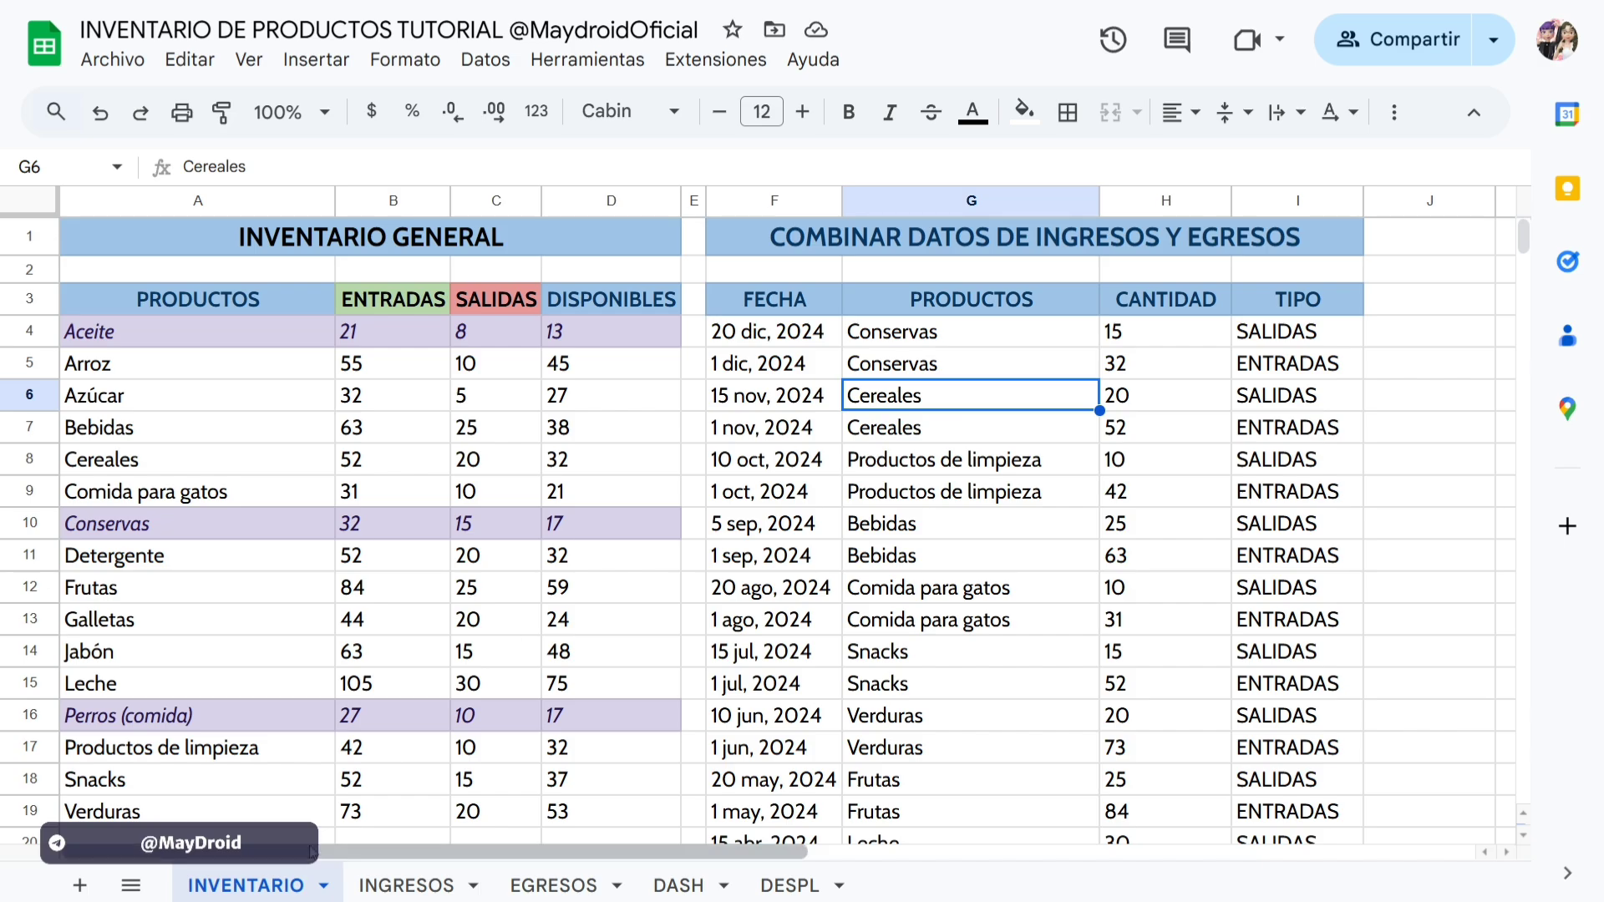
left_click(432, 890)
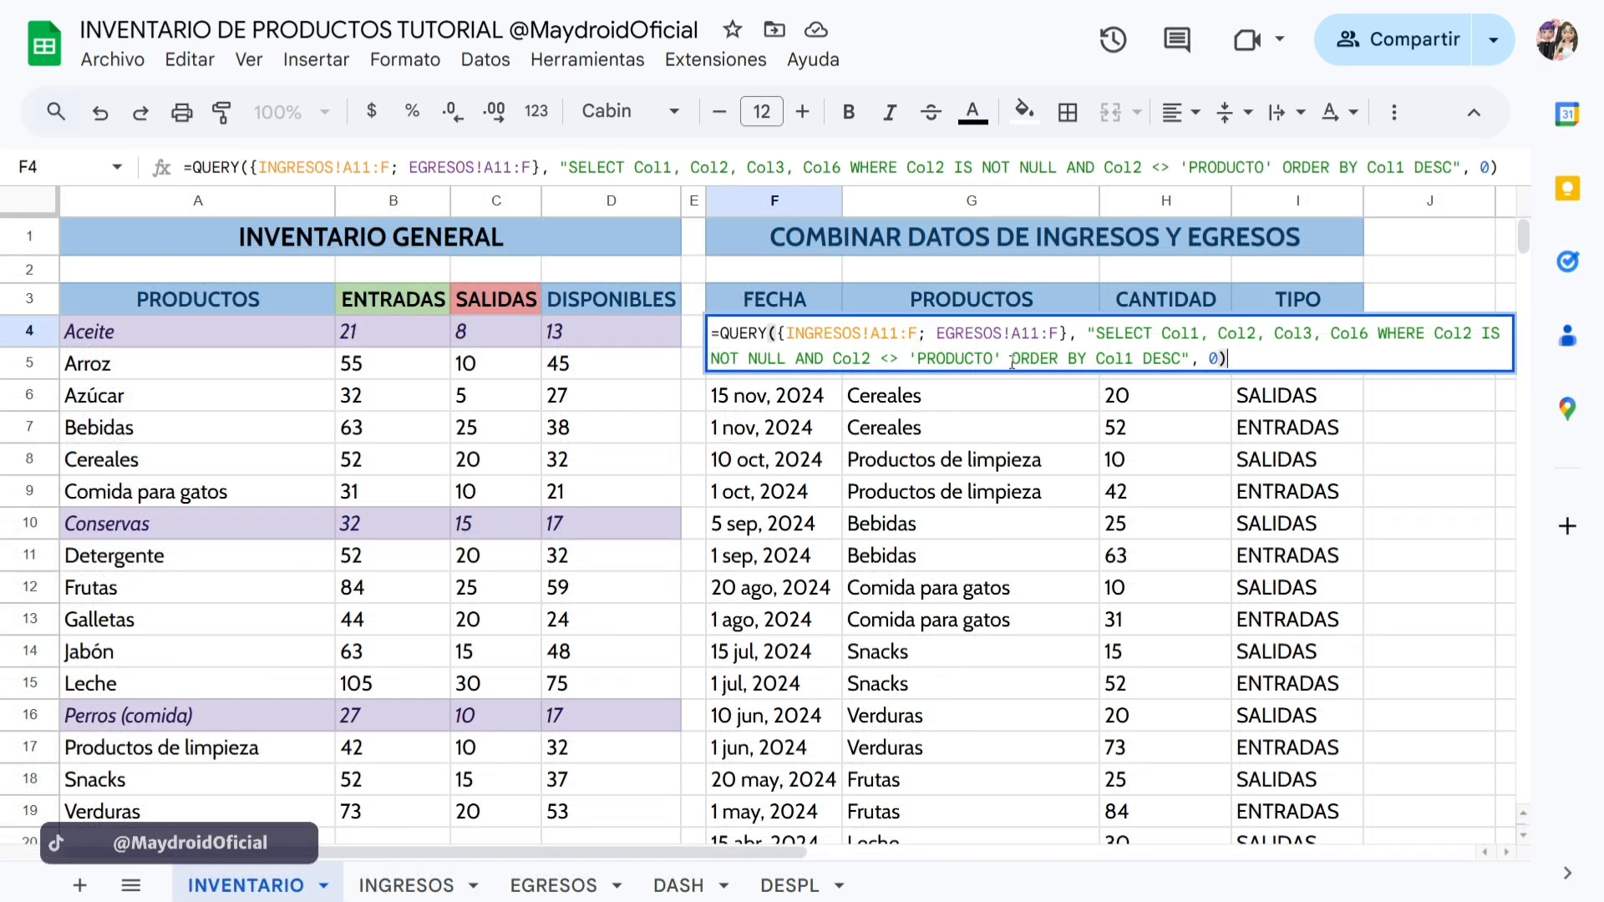
Review the ORDER BY Col1 DESC clause and the final 0 argument of the F4 formula, leaving the formula as it is.
left_click_drag(1013, 361, 1183, 361)
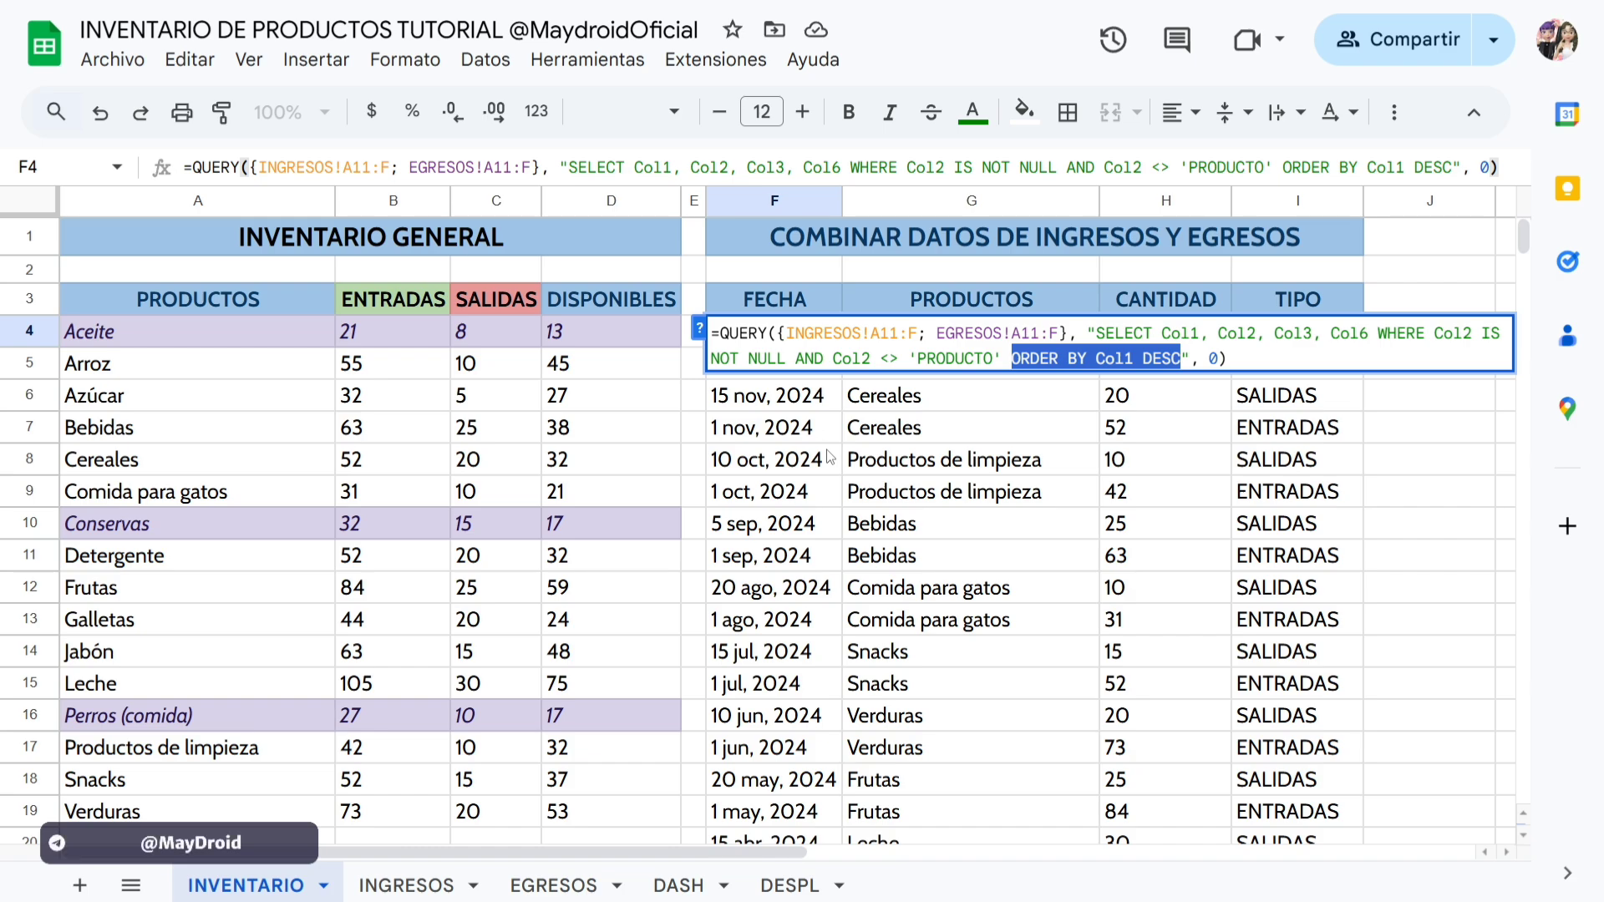
left_click(1132, 359)
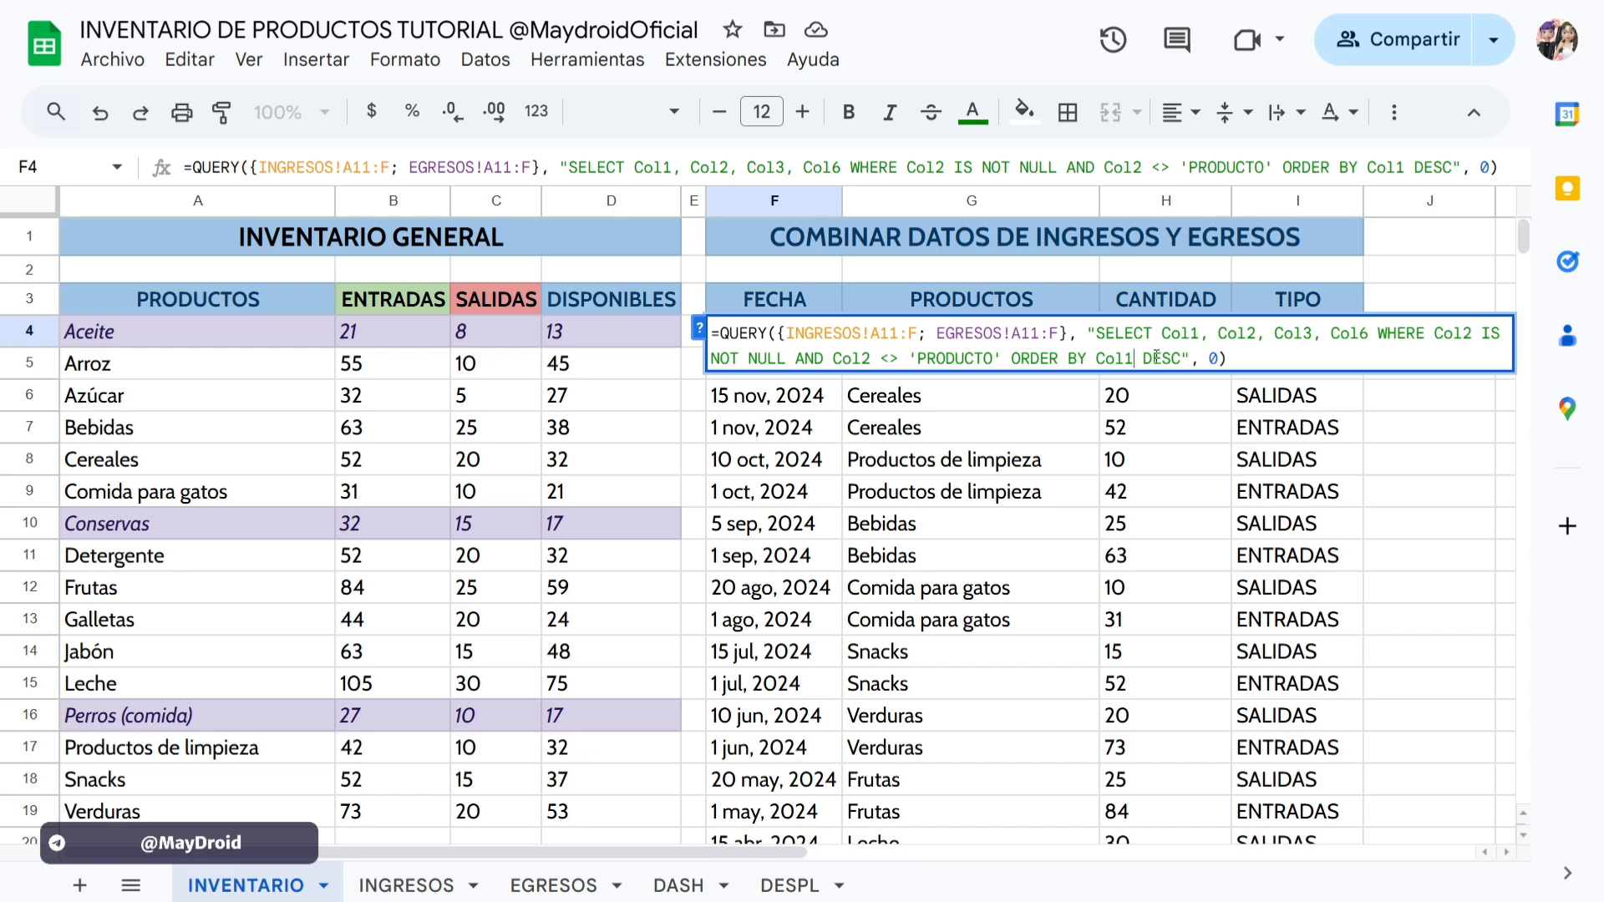
left_click_drag(1143, 360, 1186, 361)
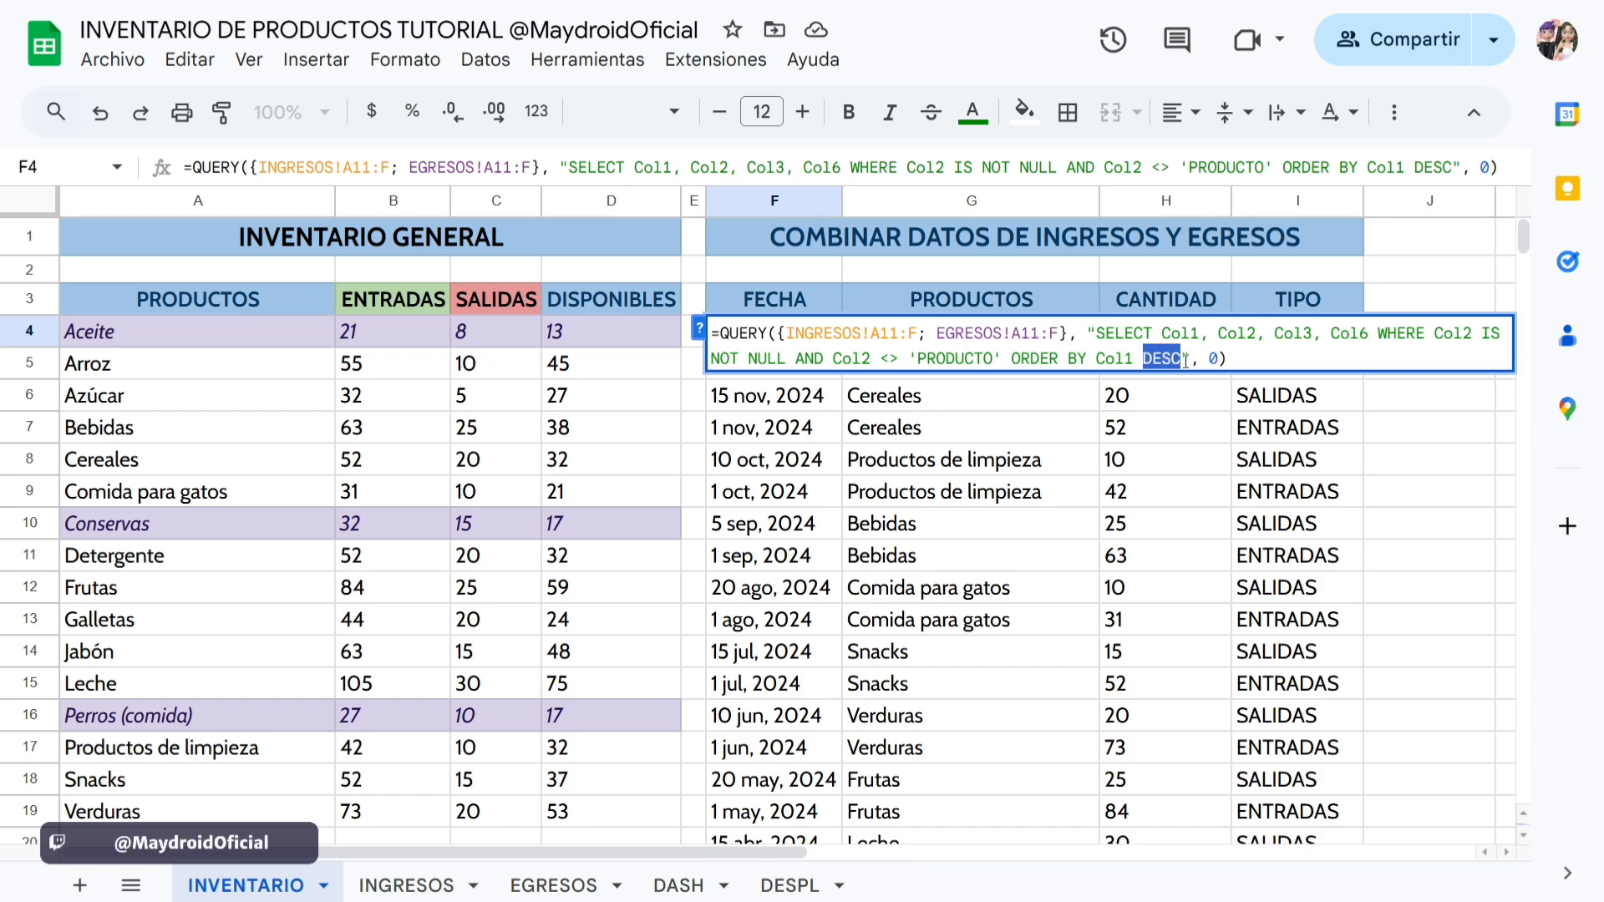
left_click(1220, 360)
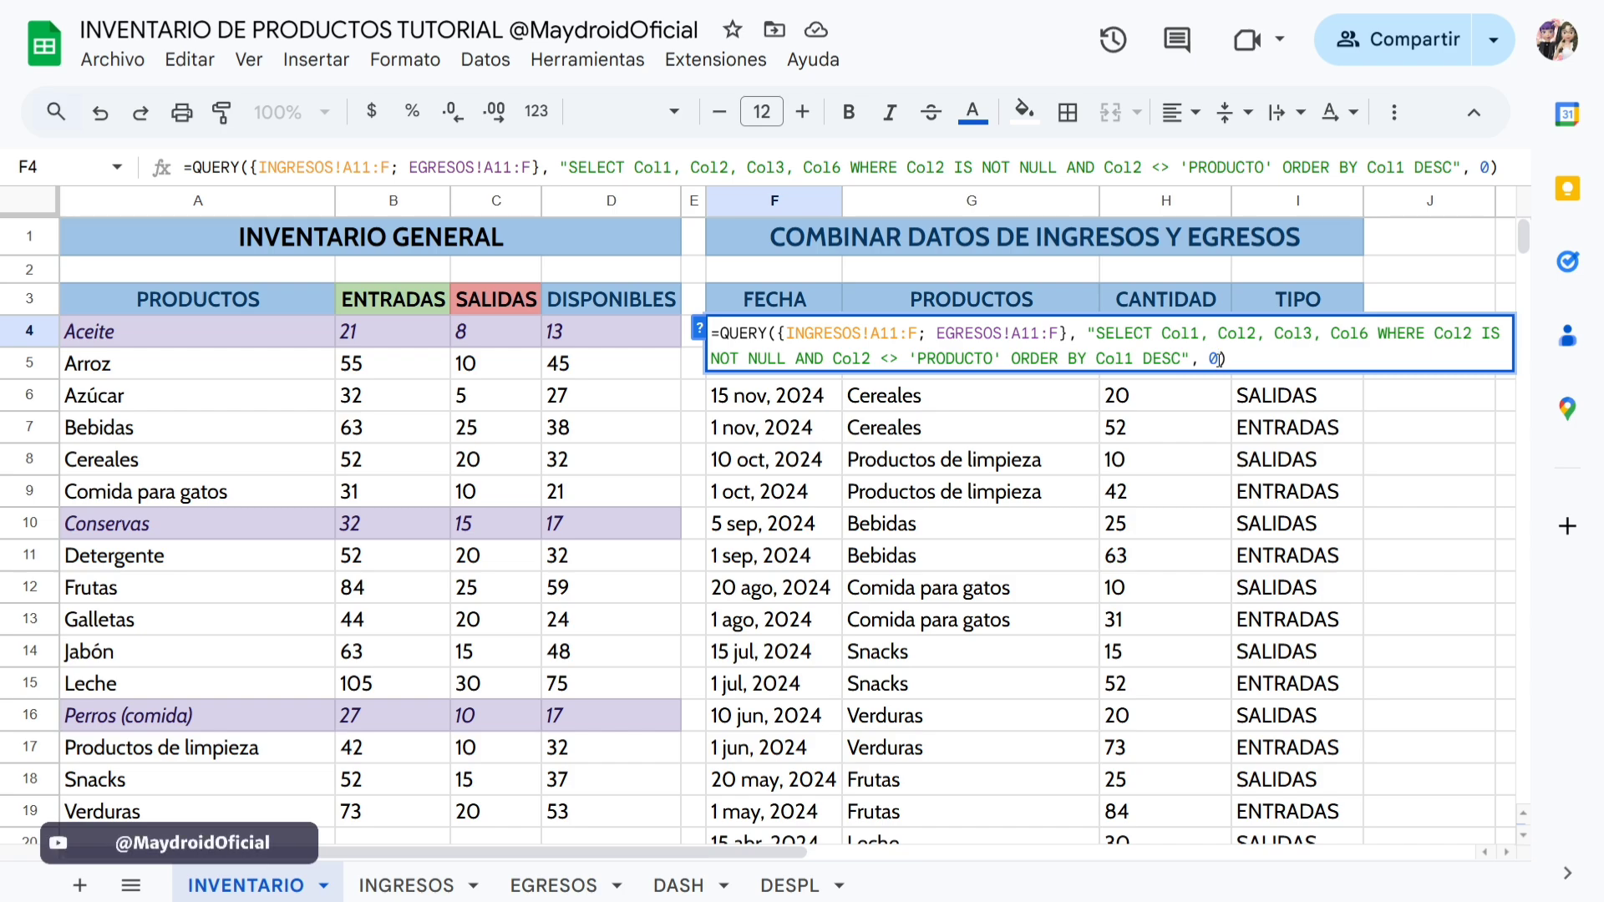
left_click(694, 237)
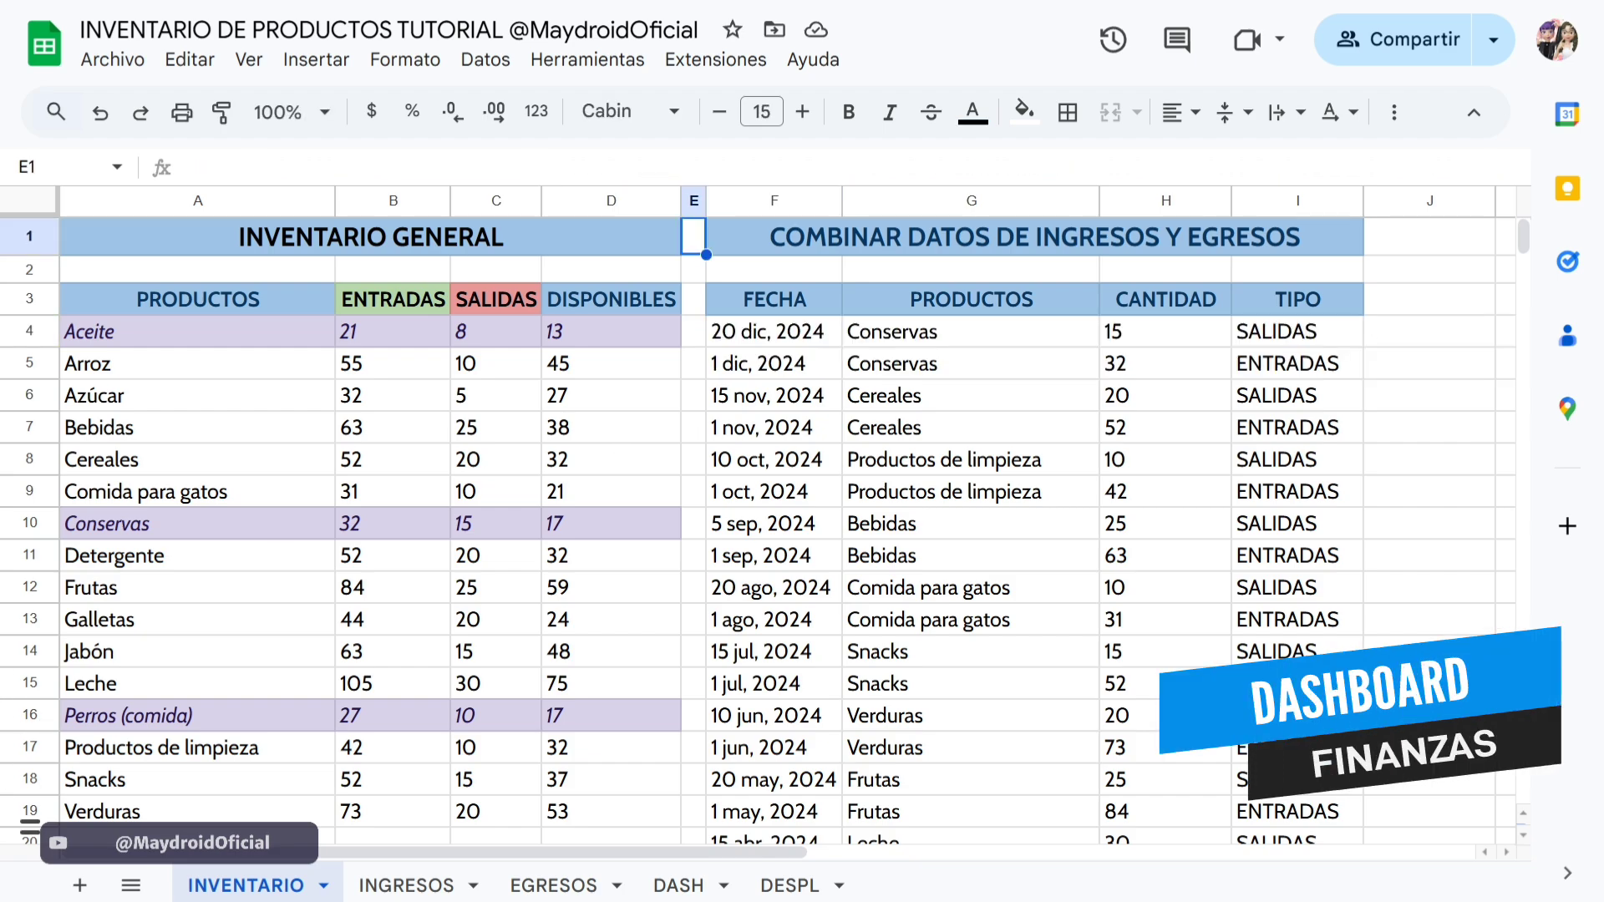
Add a new sheet after INVENTARIO and name it DESPLEGABLES.
left_click(80, 886)
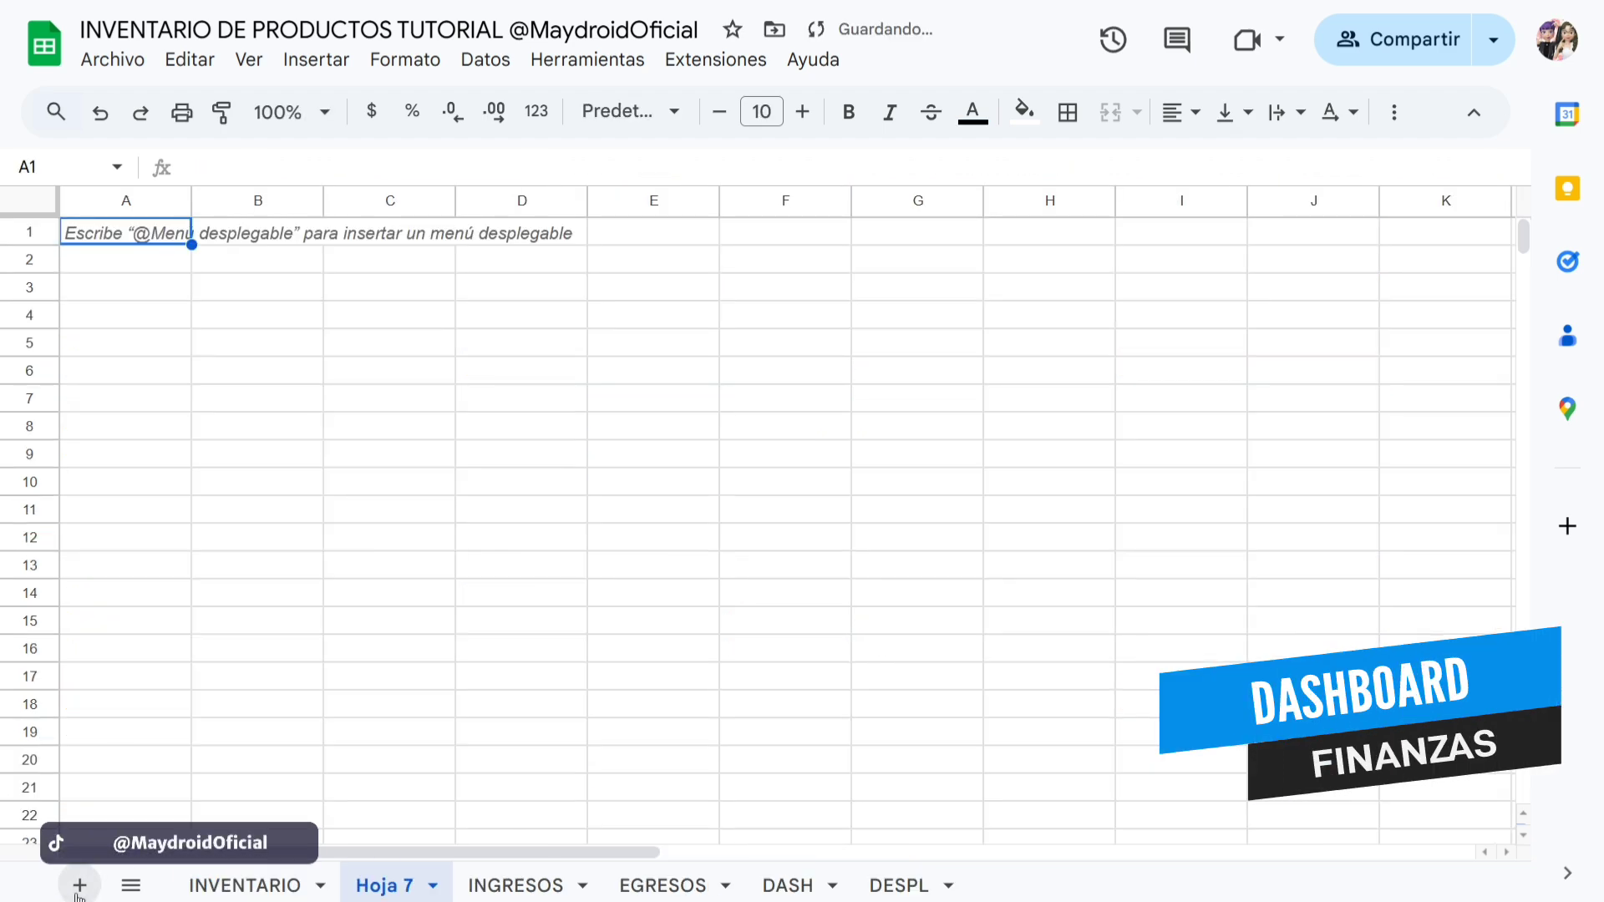
double_click(400, 887)
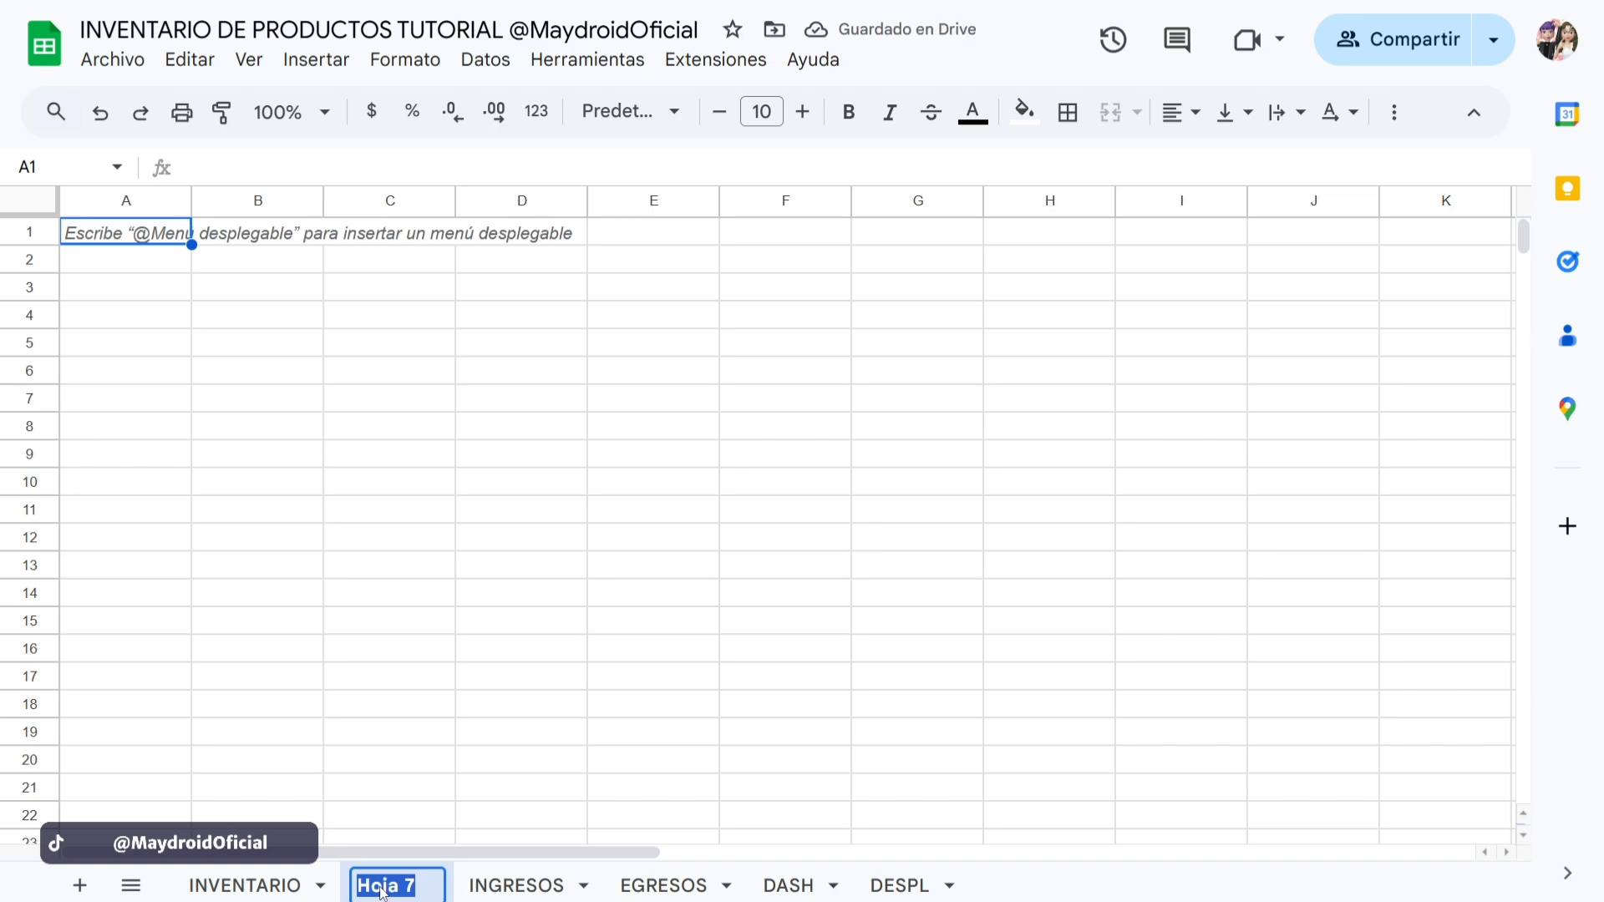
type("DESPLEGABLES")
key("Return")
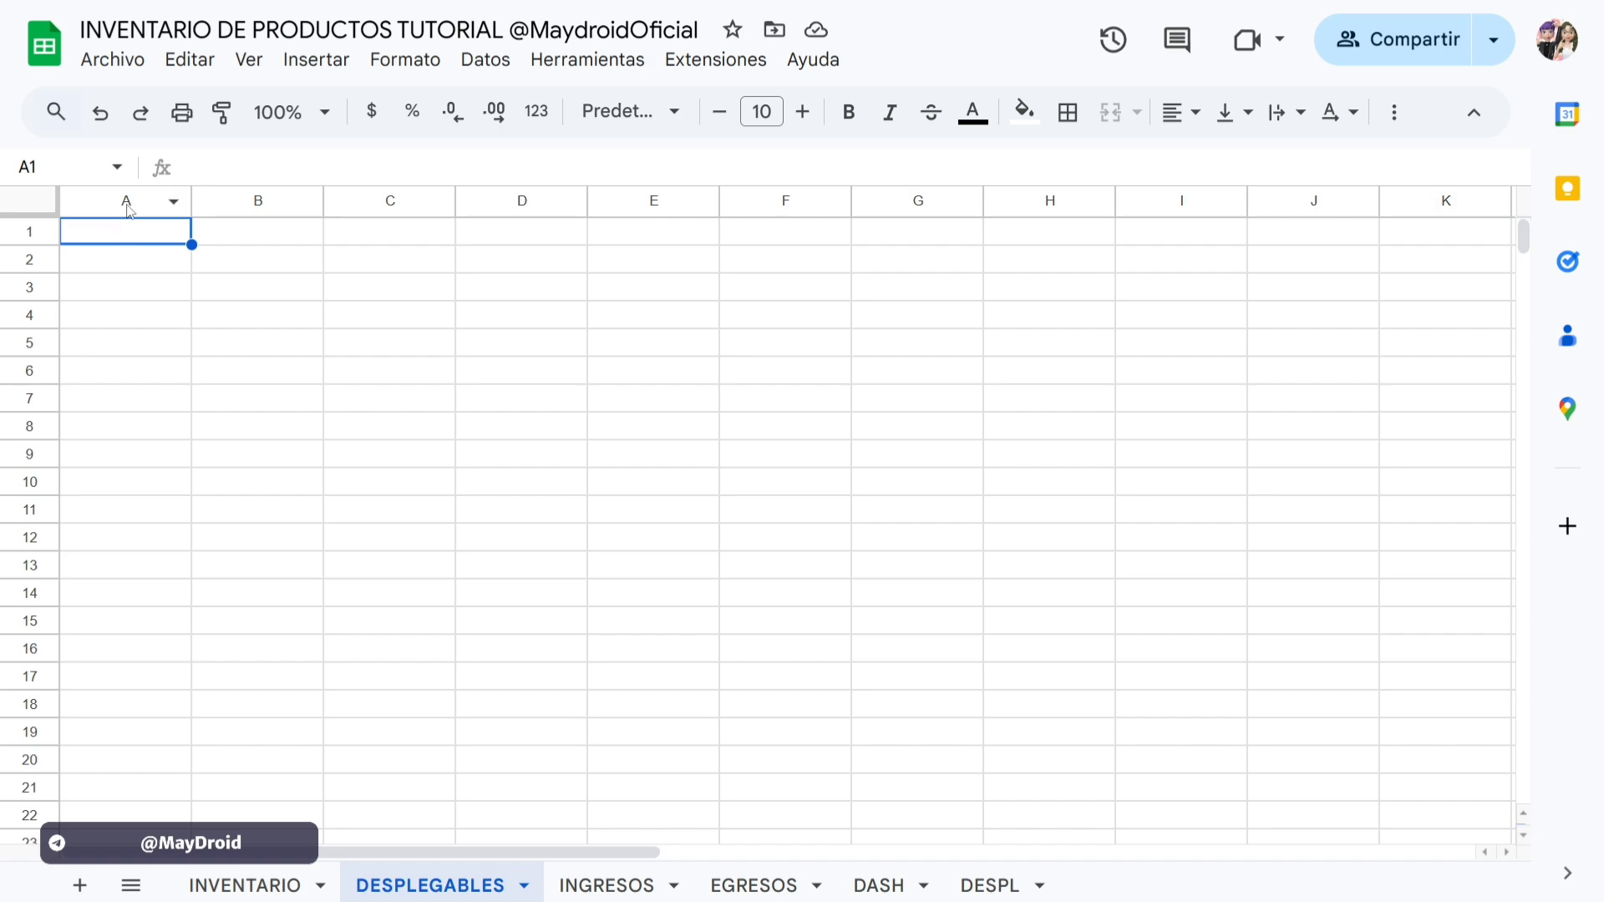
Enter the header AÑO in A1 and fill the consecutive years 2018 to 2036 below it in column A.
left_click(120, 237)
type("AÑO")
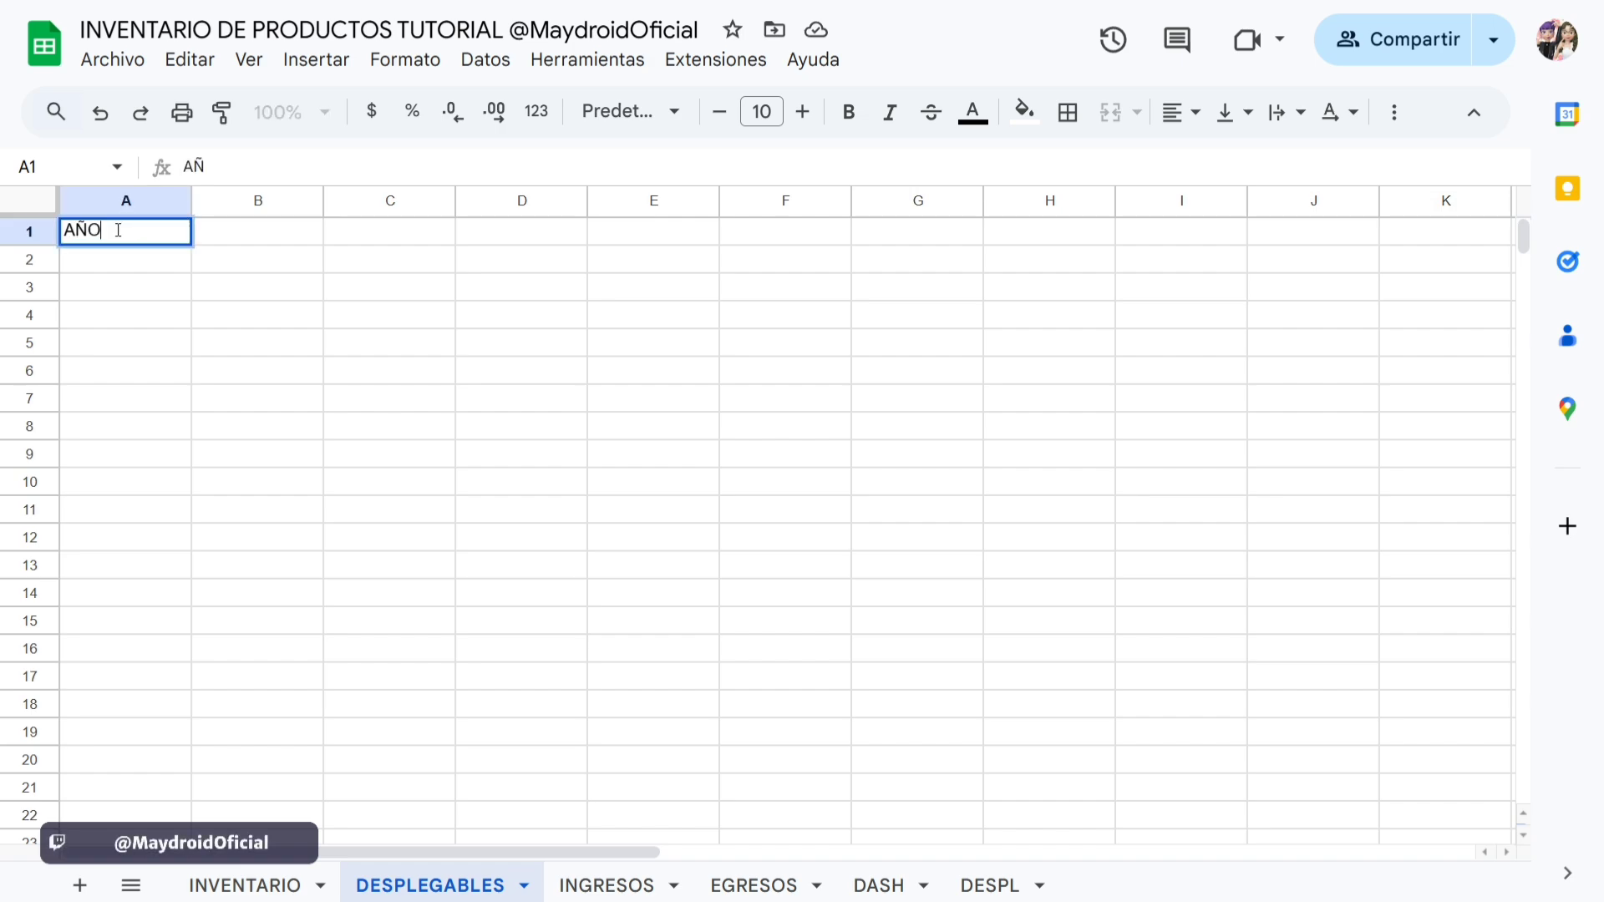
key("Return")
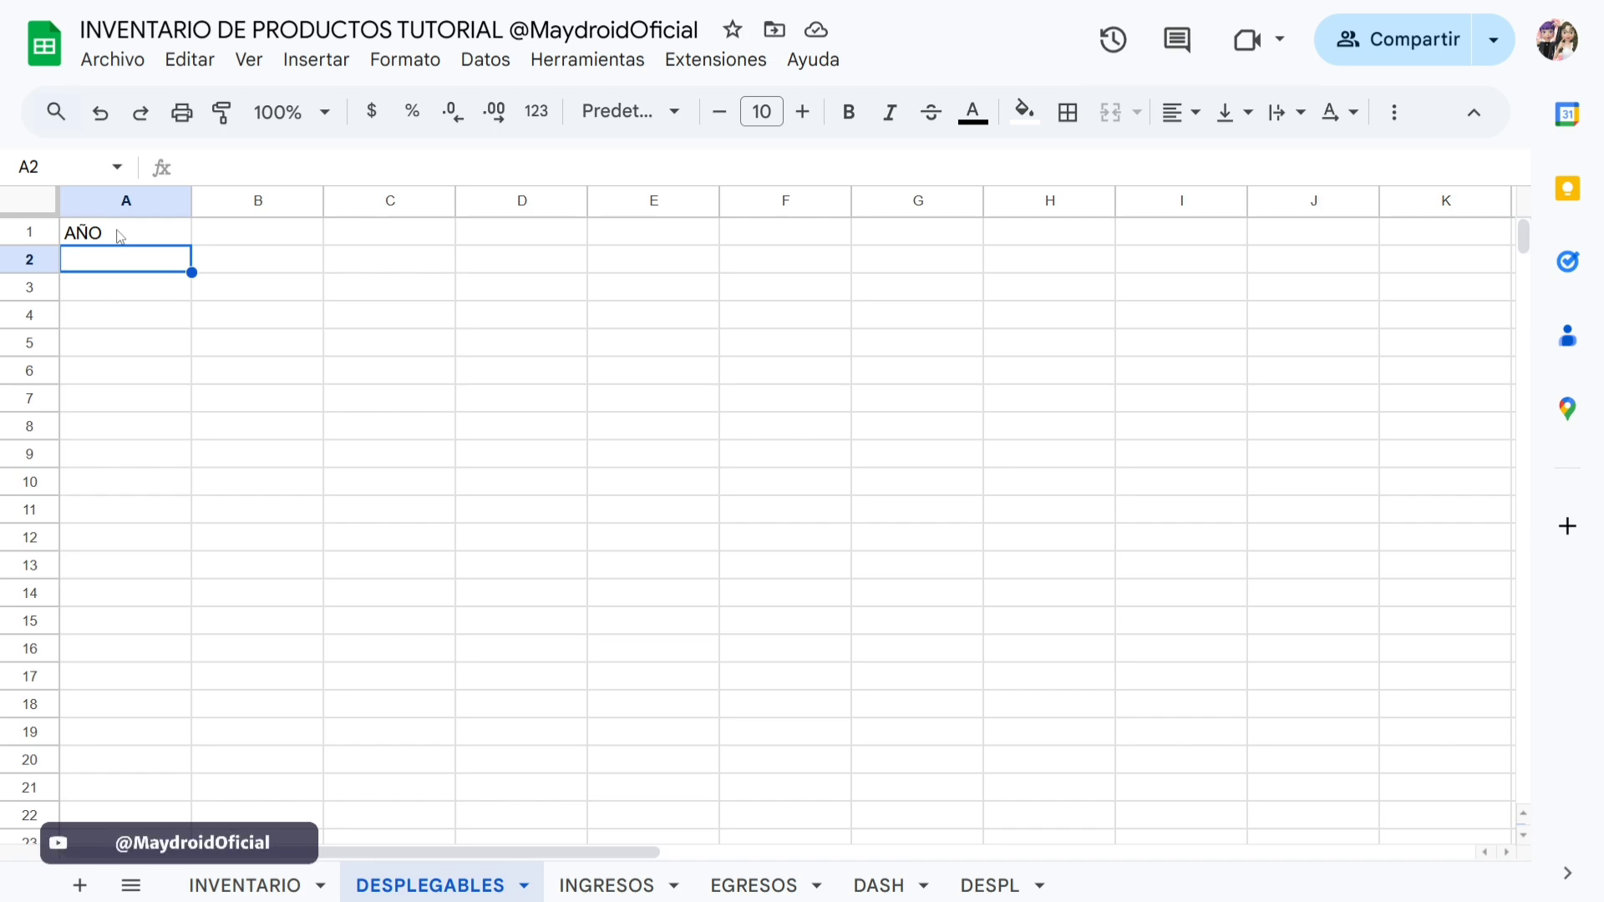
type("2018")
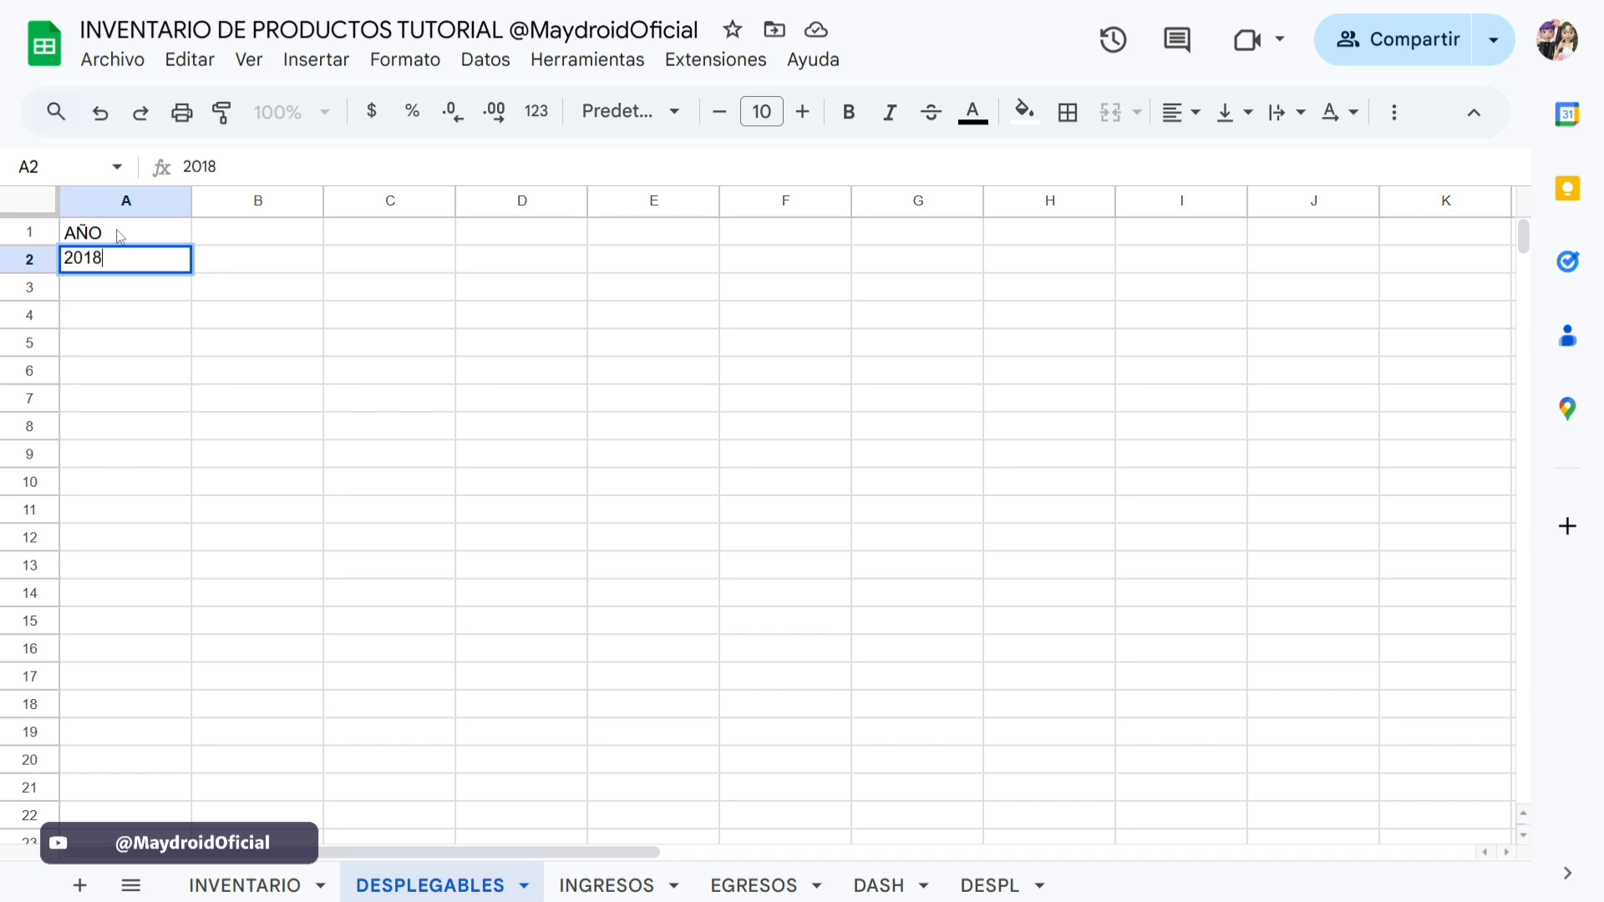
key("Return")
type("10+")
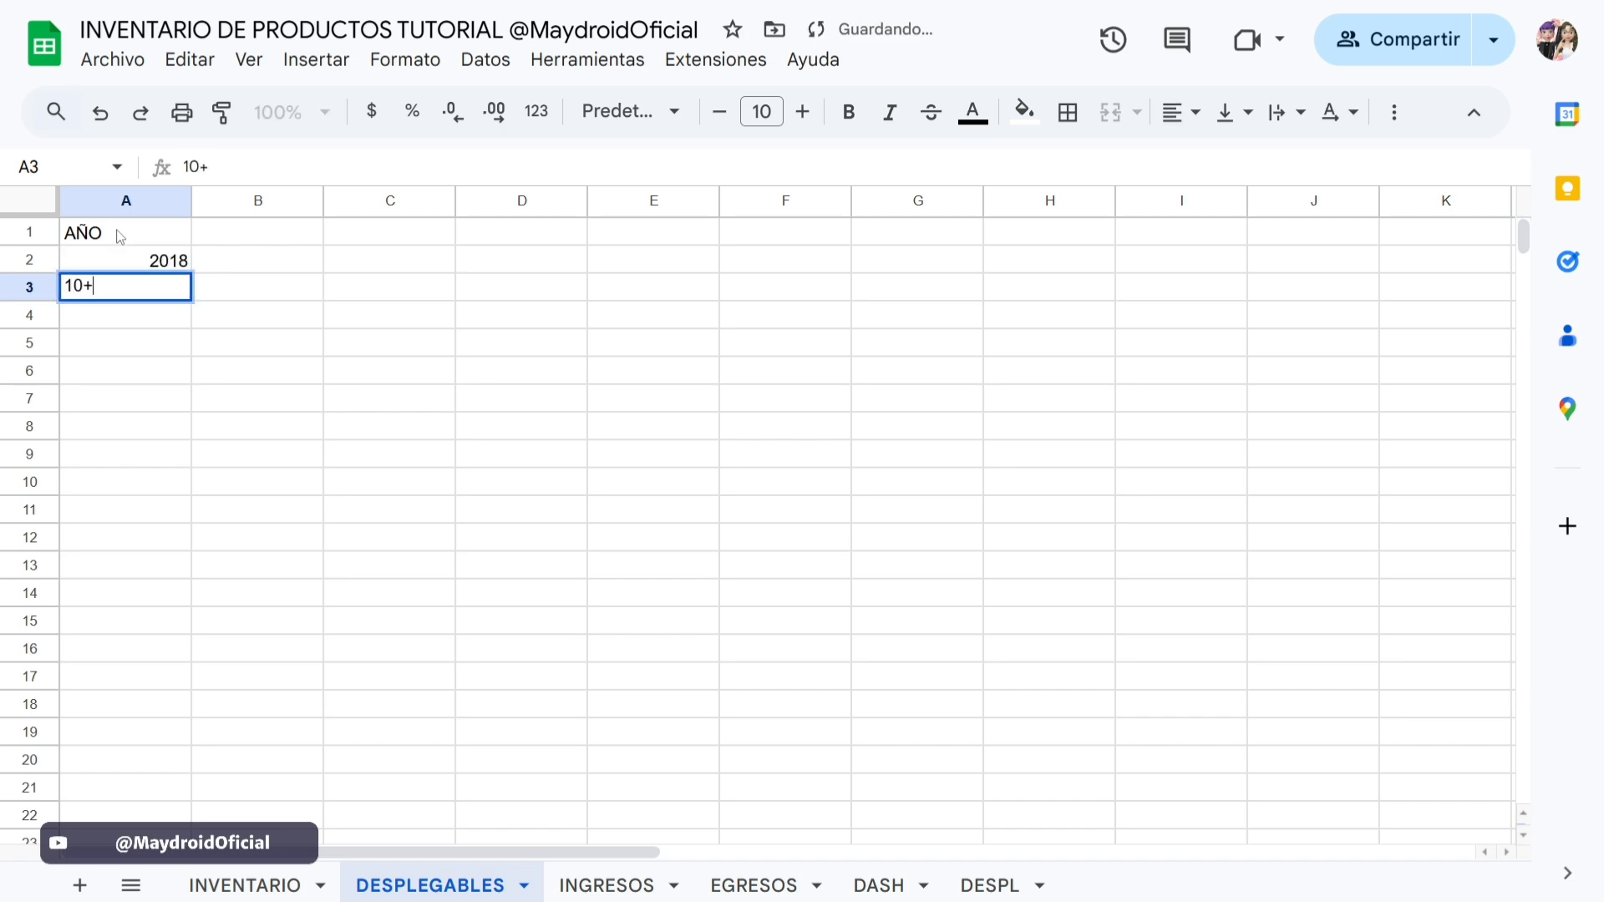
key("BackSpace")
key("BackSpace")
key("BackSpace")
type("2019")
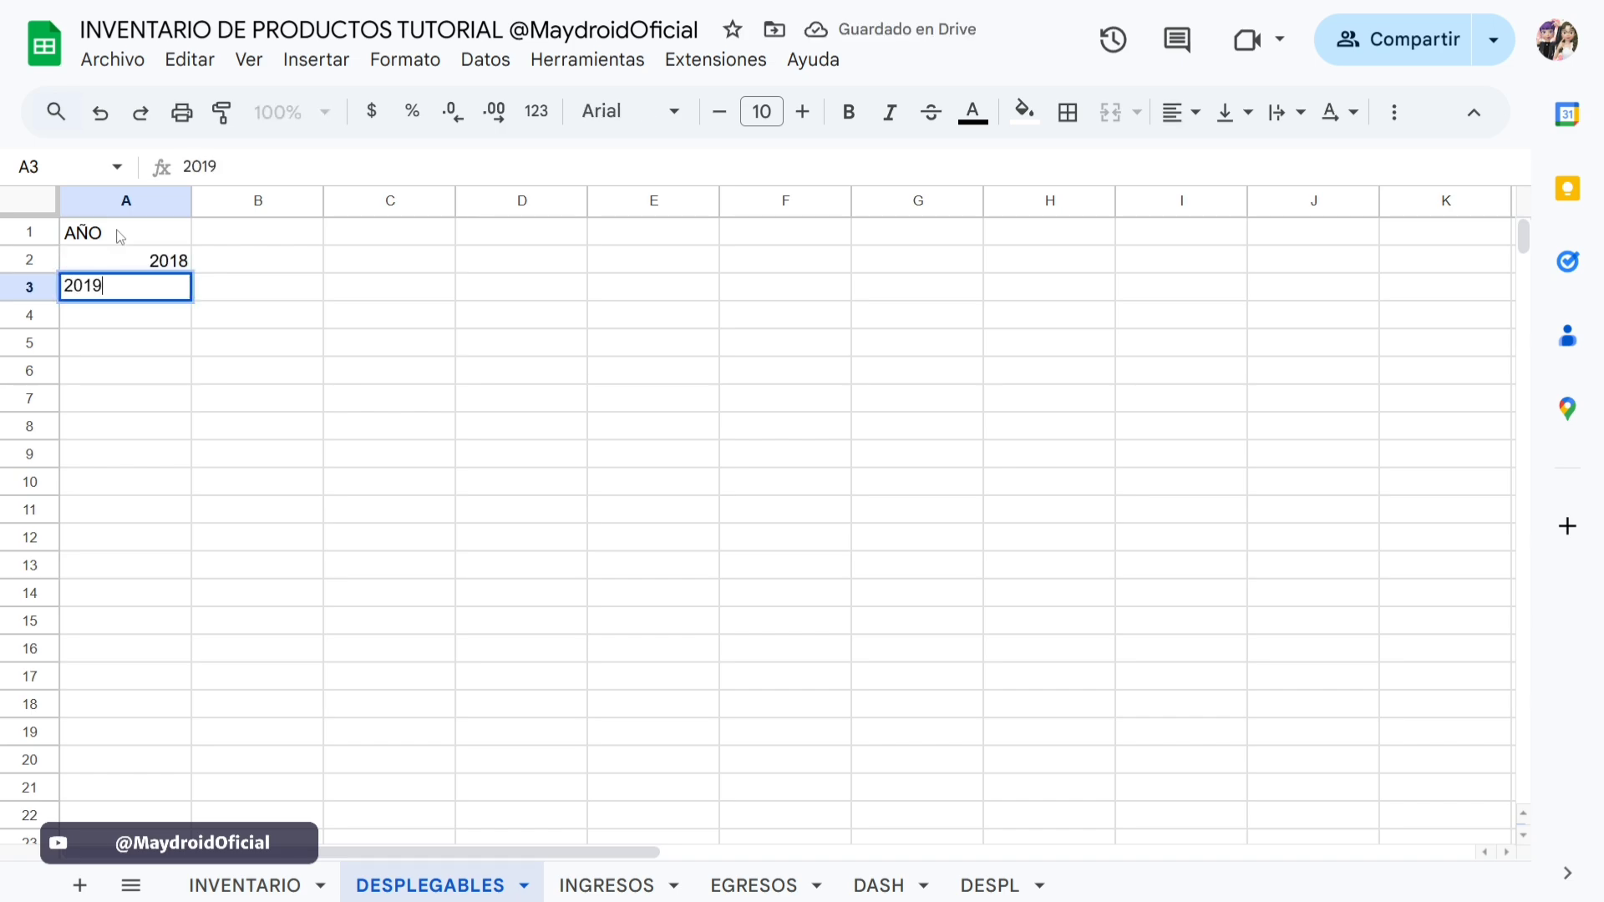
key("Return")
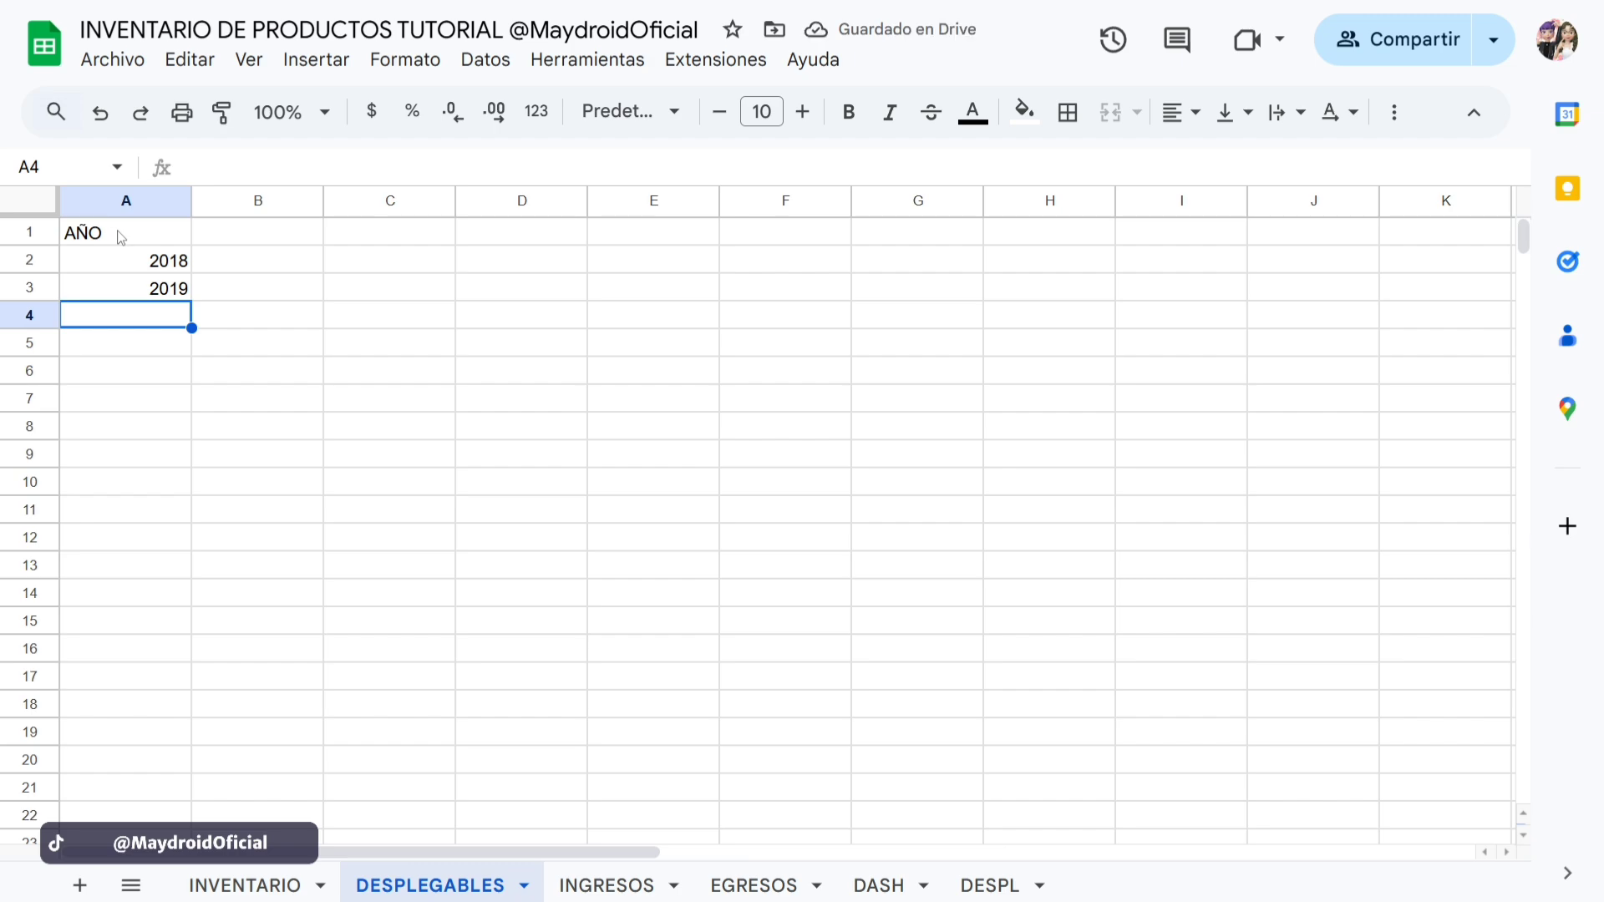
left_click_drag(152, 262, 164, 759)
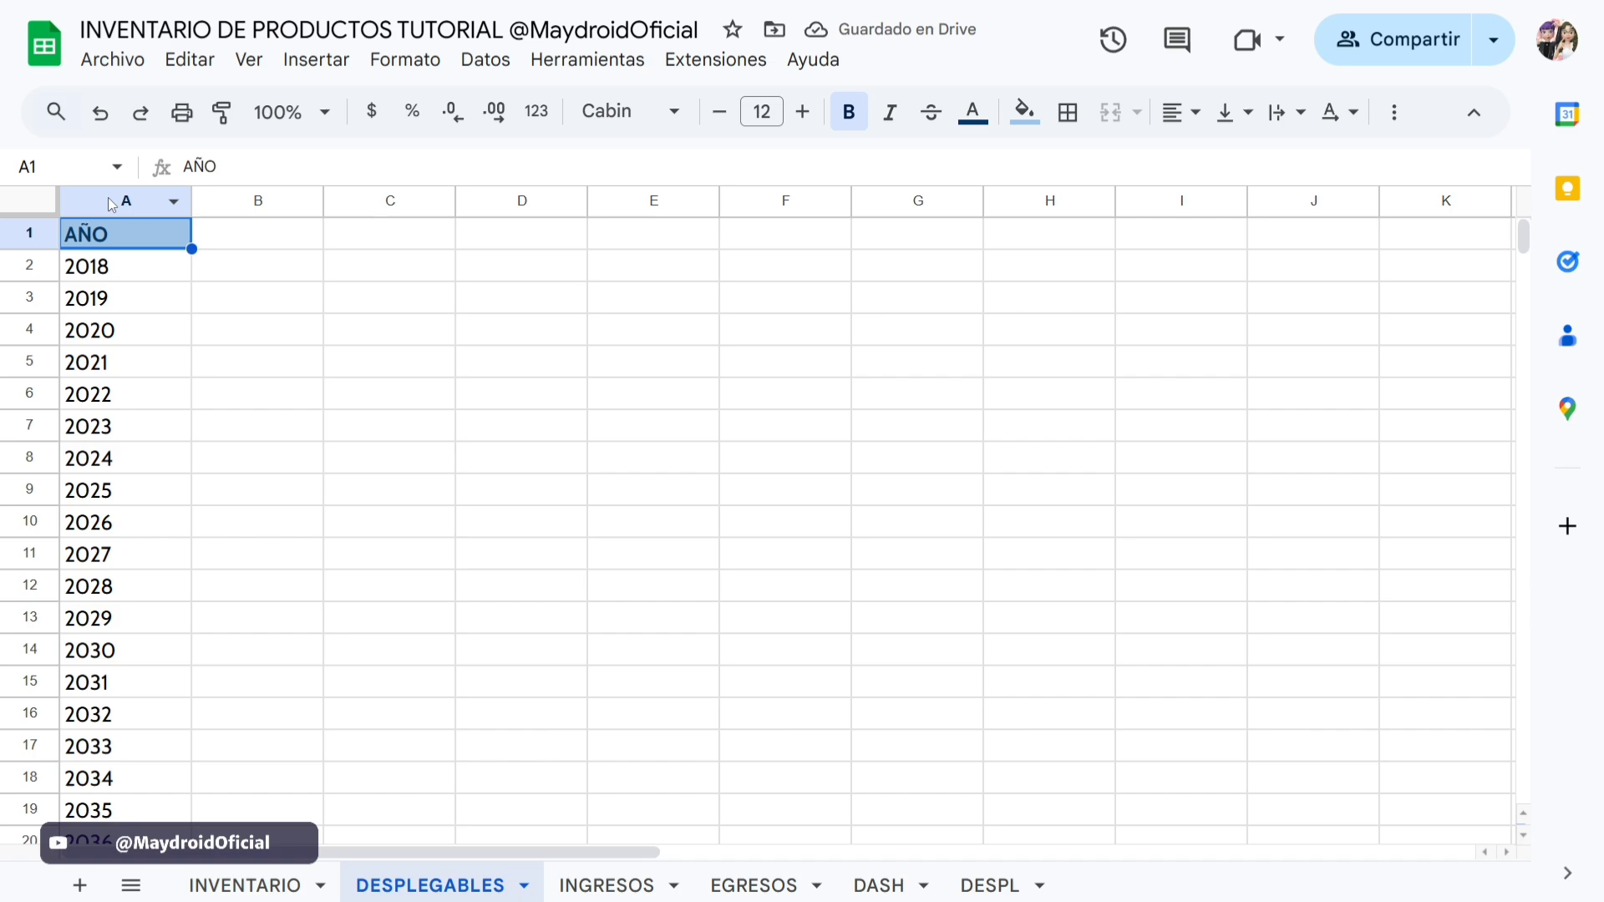
Create a named range AÑO covering the whole column A of the DESPLEGABLES sheet.
left_click(111, 204)
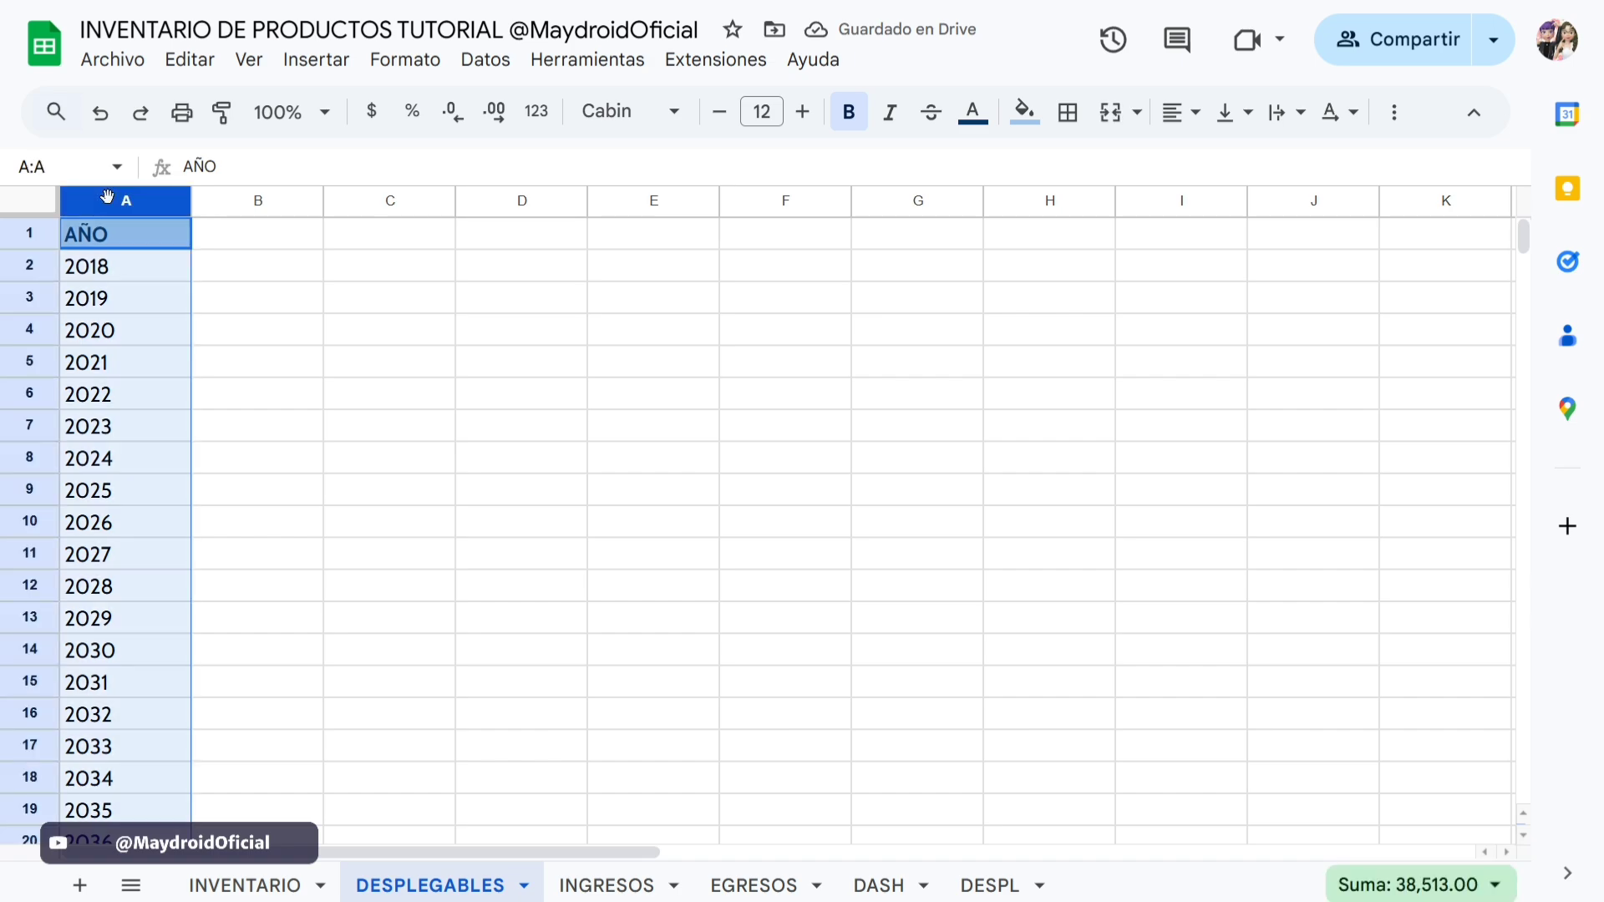
left_click(49, 173)
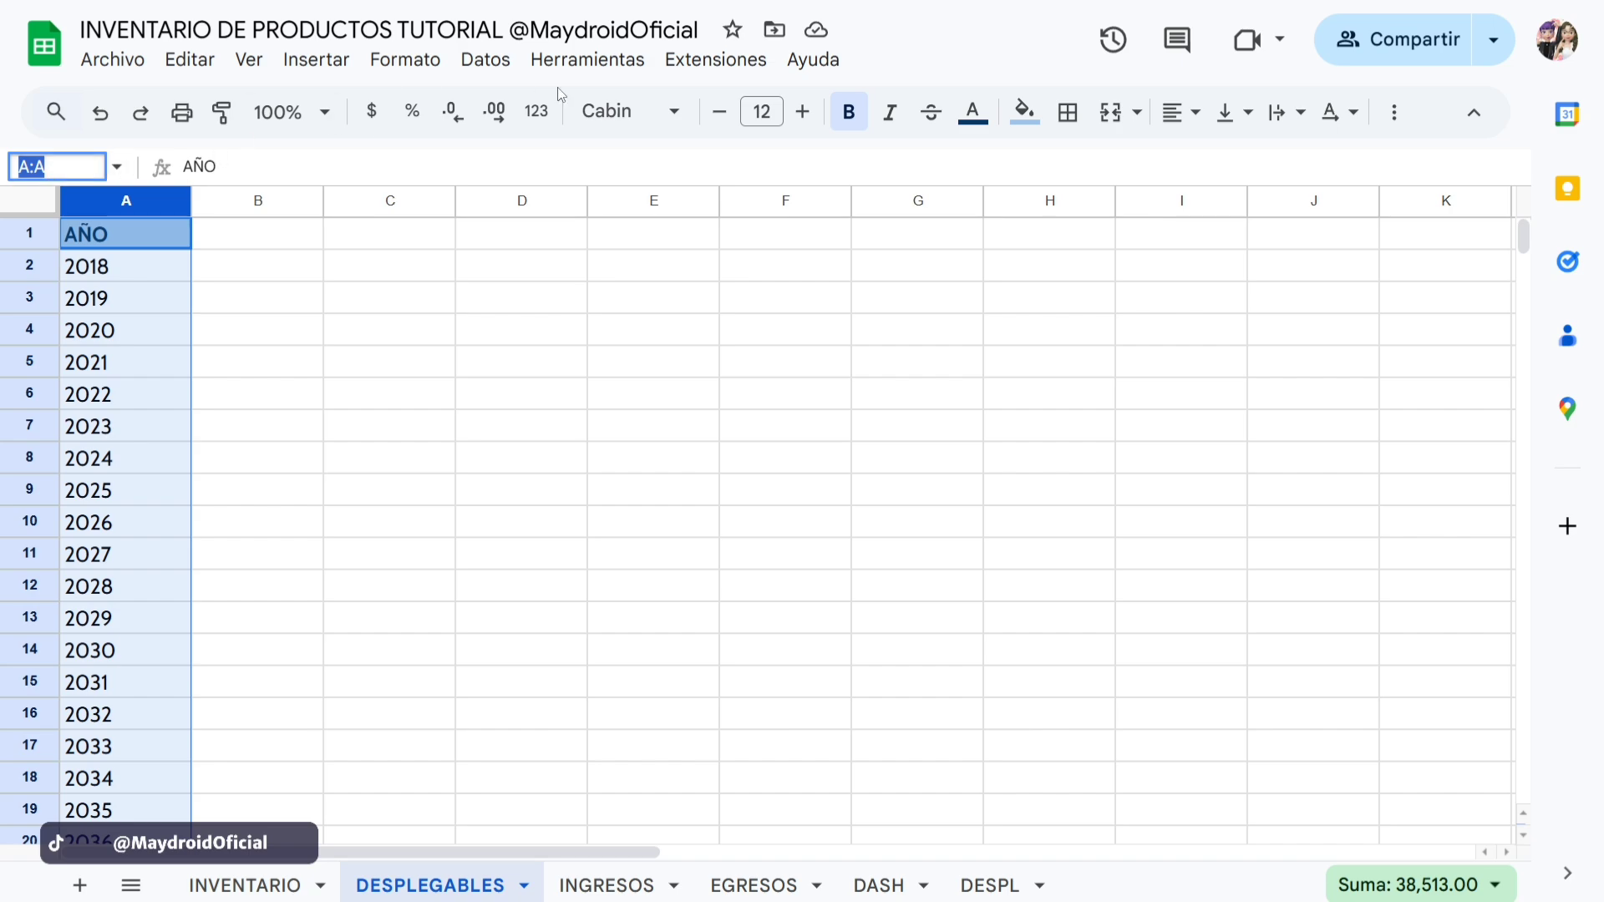
left_click(494, 64)
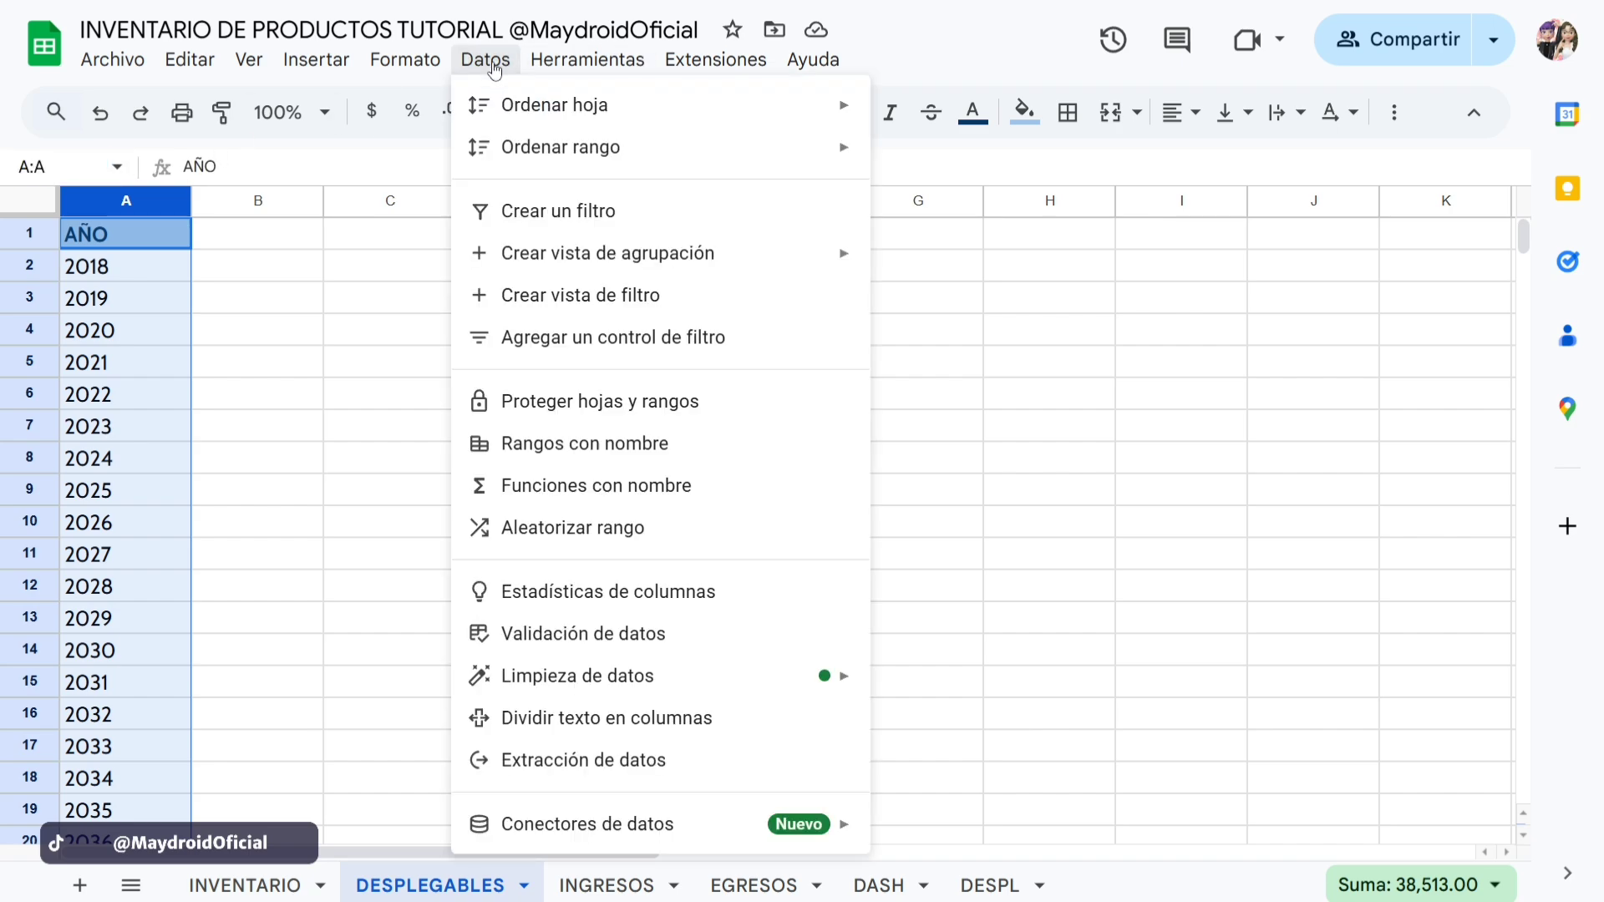
left_click(644, 444)
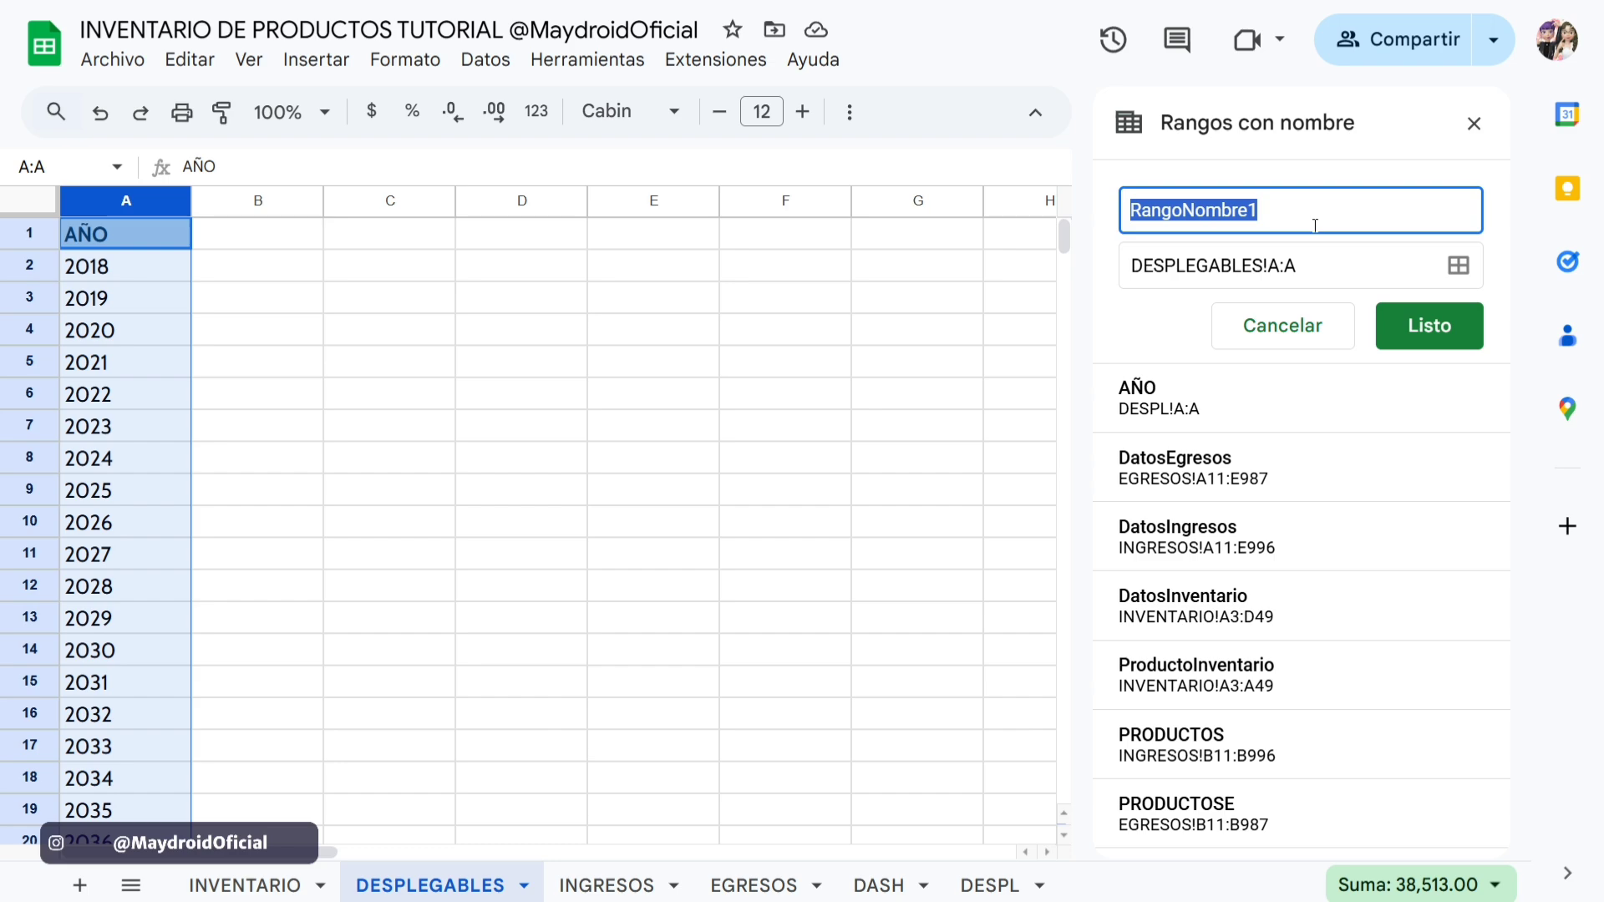
type("AÑO")
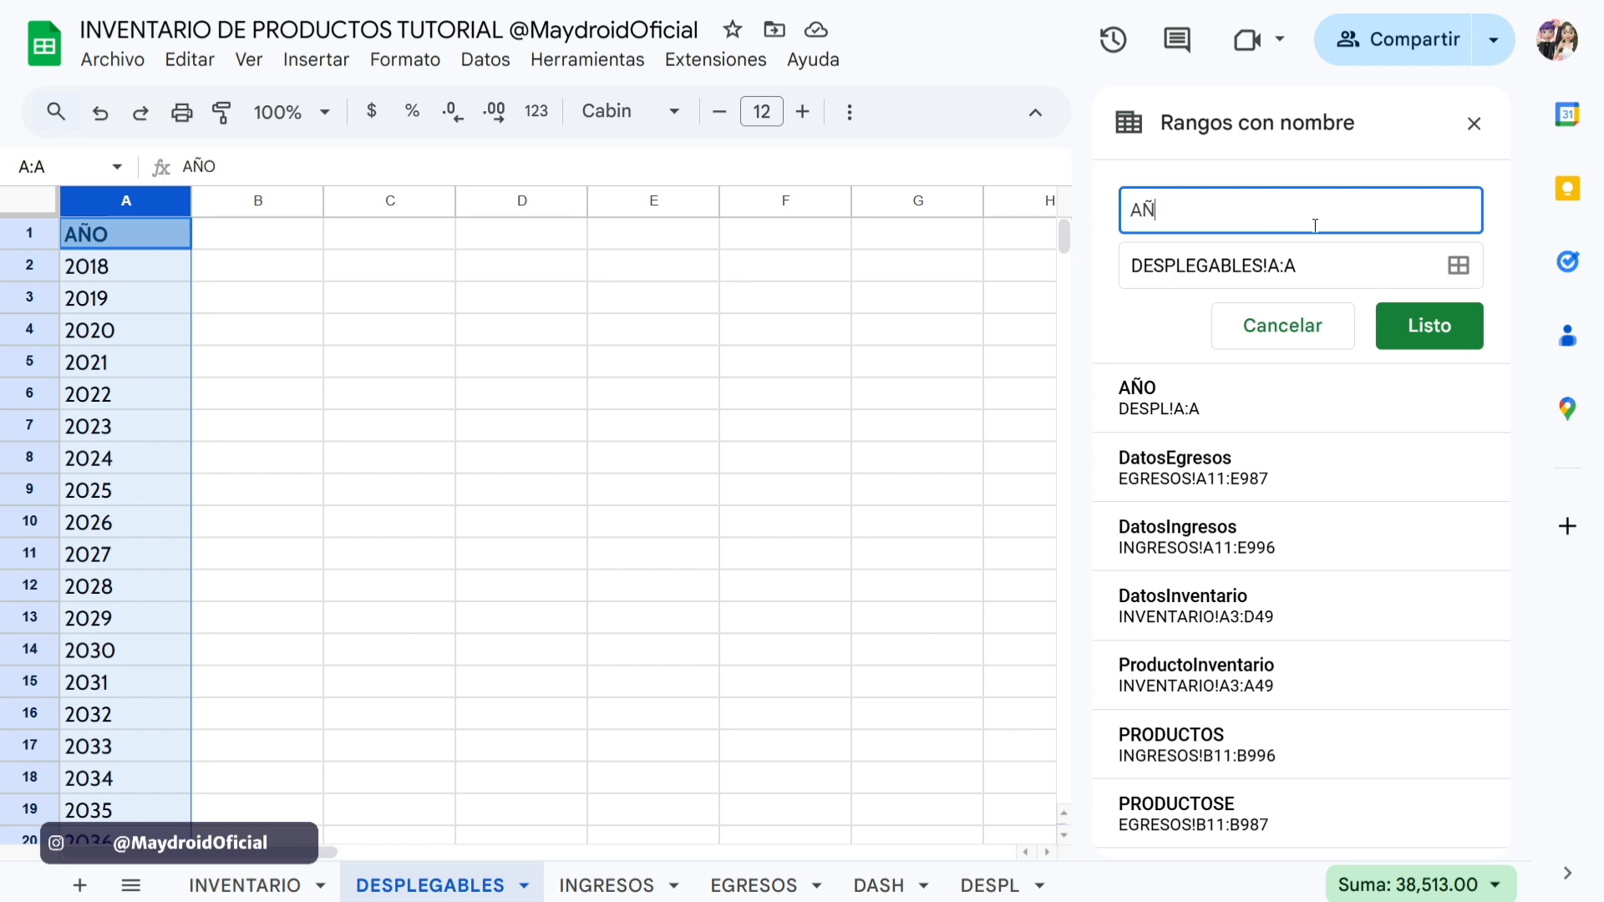
left_click(1450, 332)
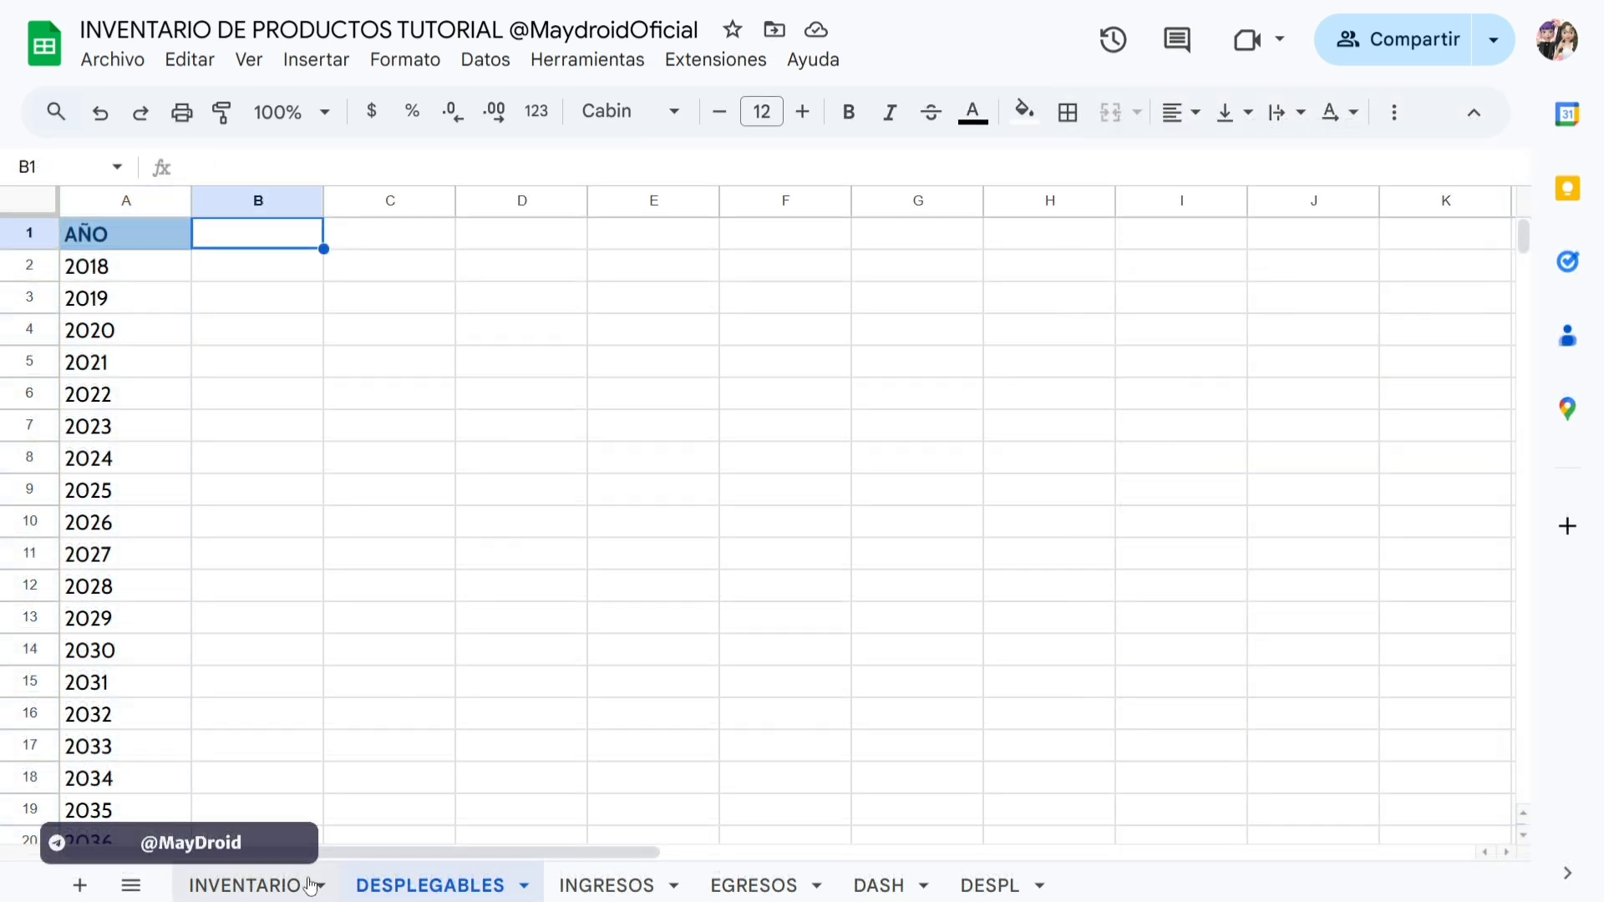
Add a new sheet after DESPLEGABLES and name it DASHBOARD.
left_click(79, 885)
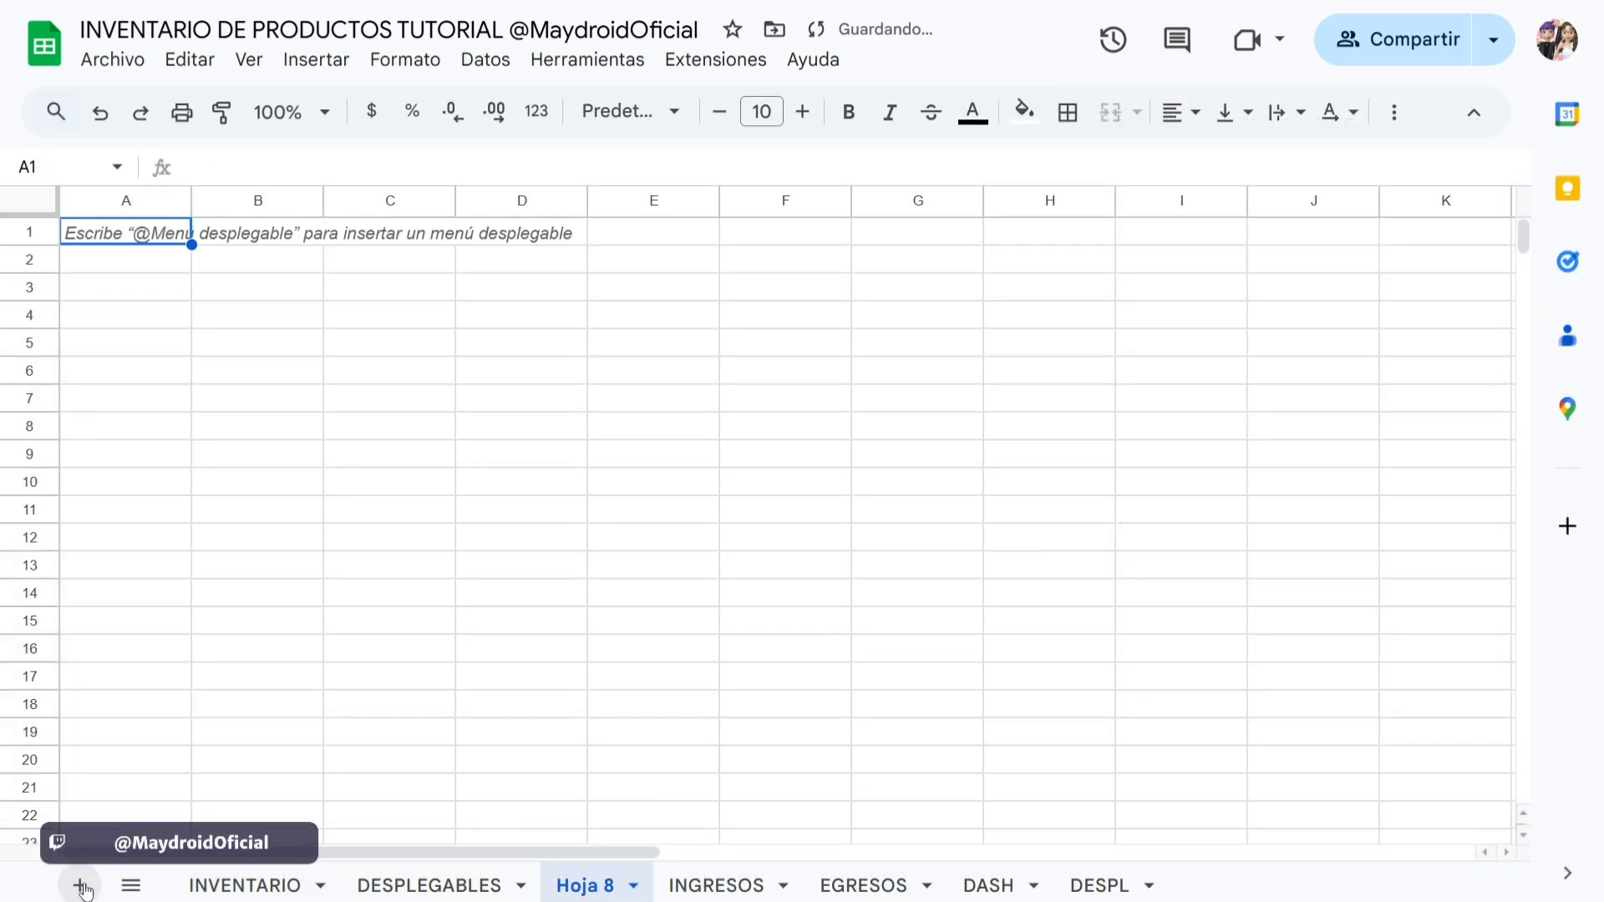
double_click(600, 894)
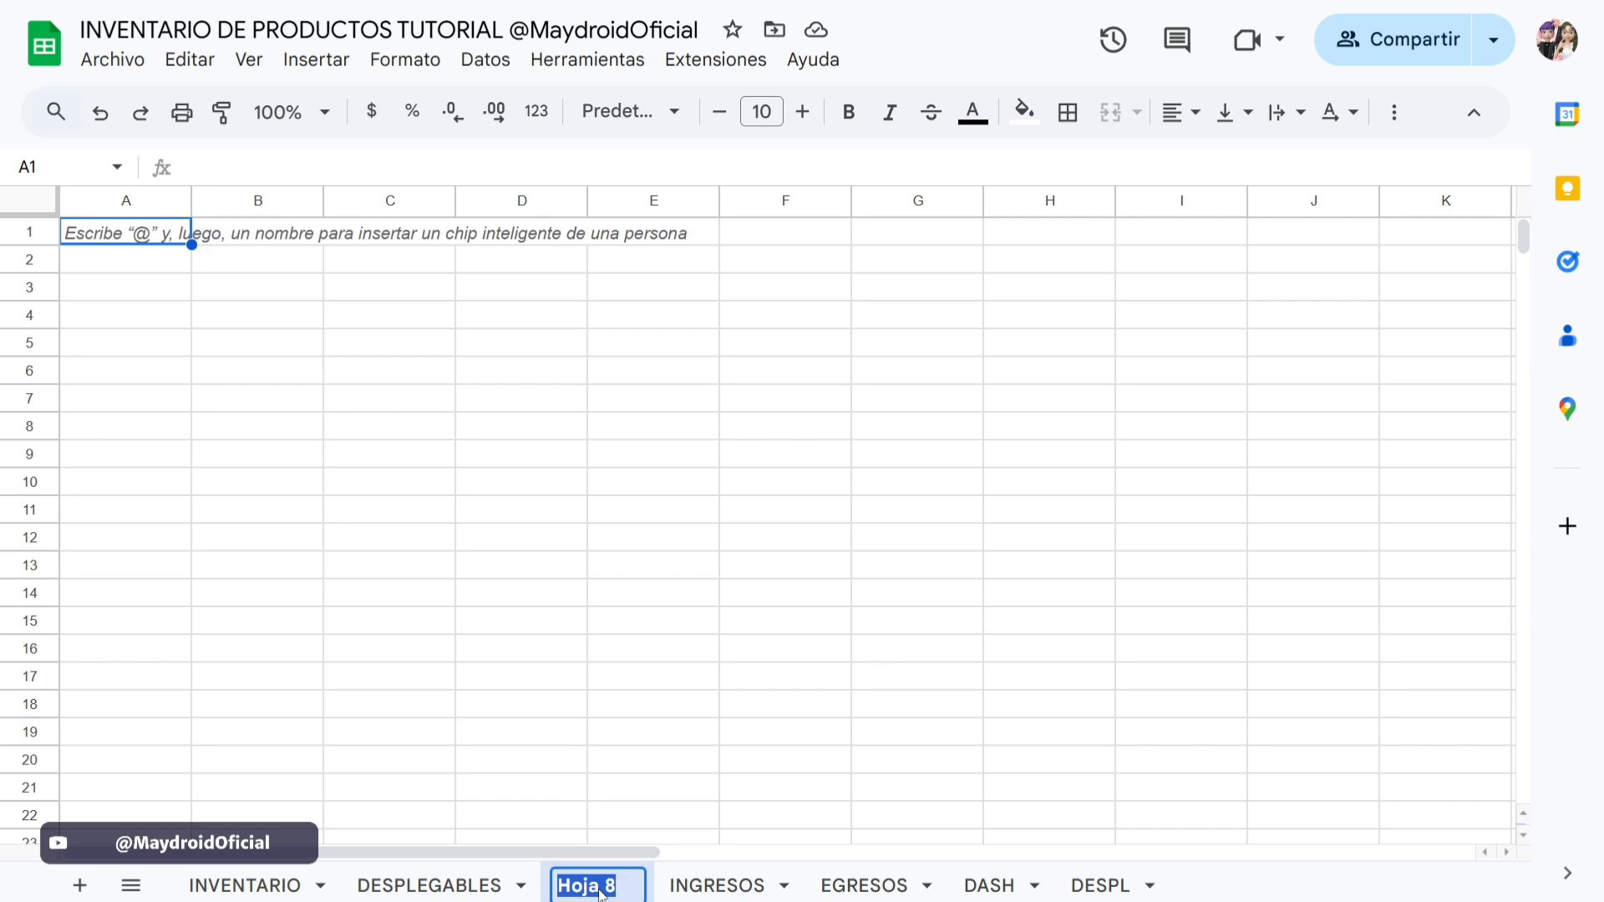
type("DA")
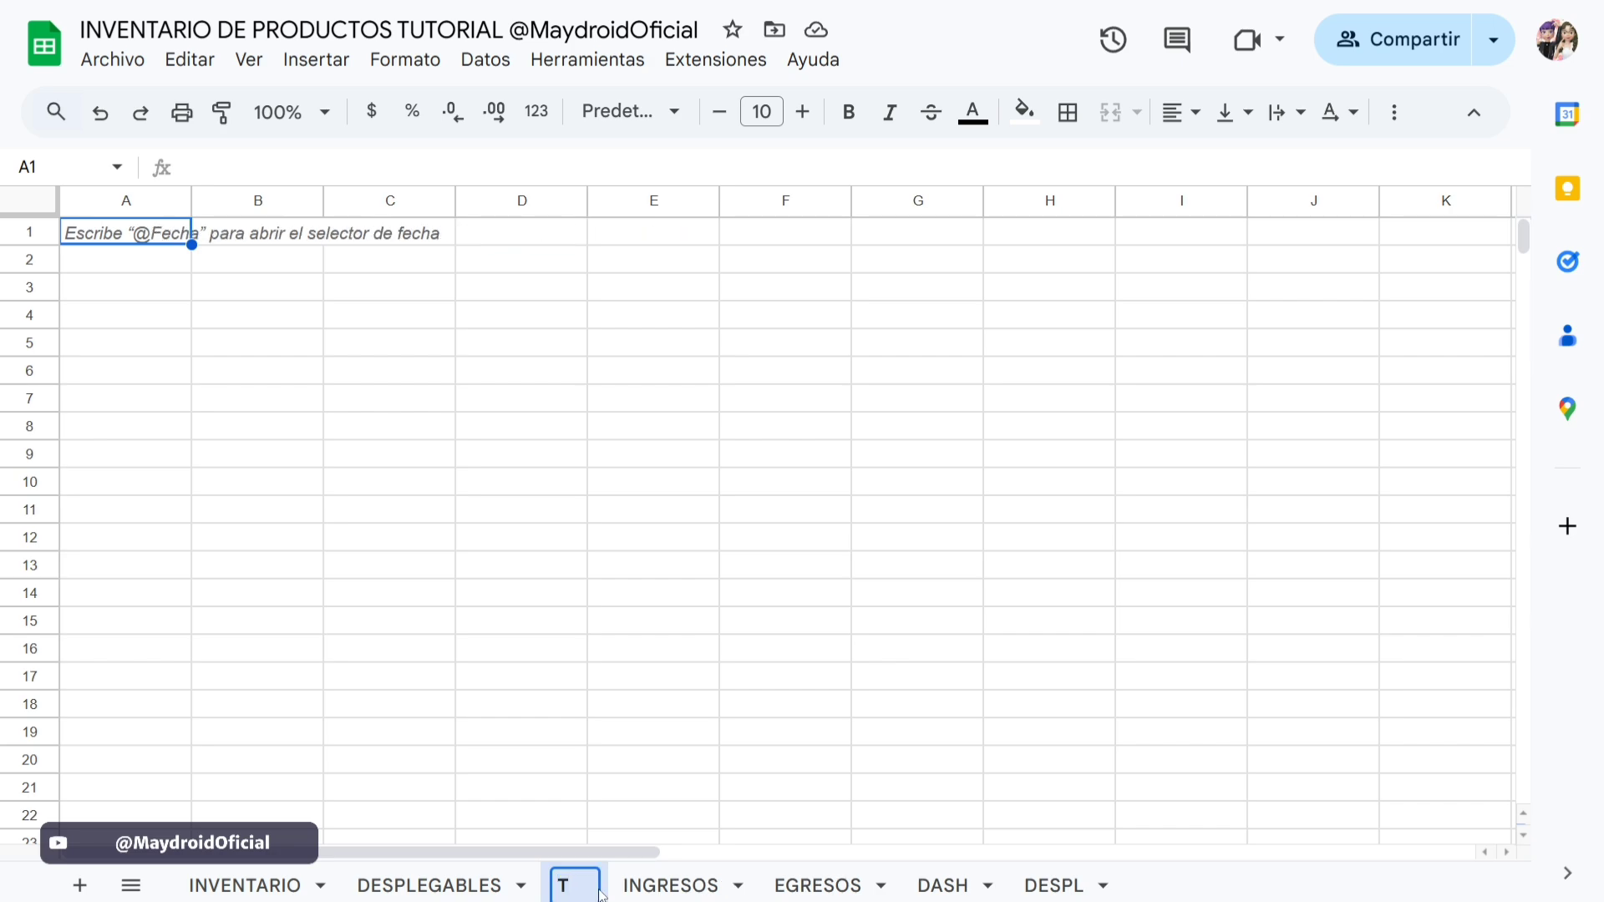
type("SHBP")
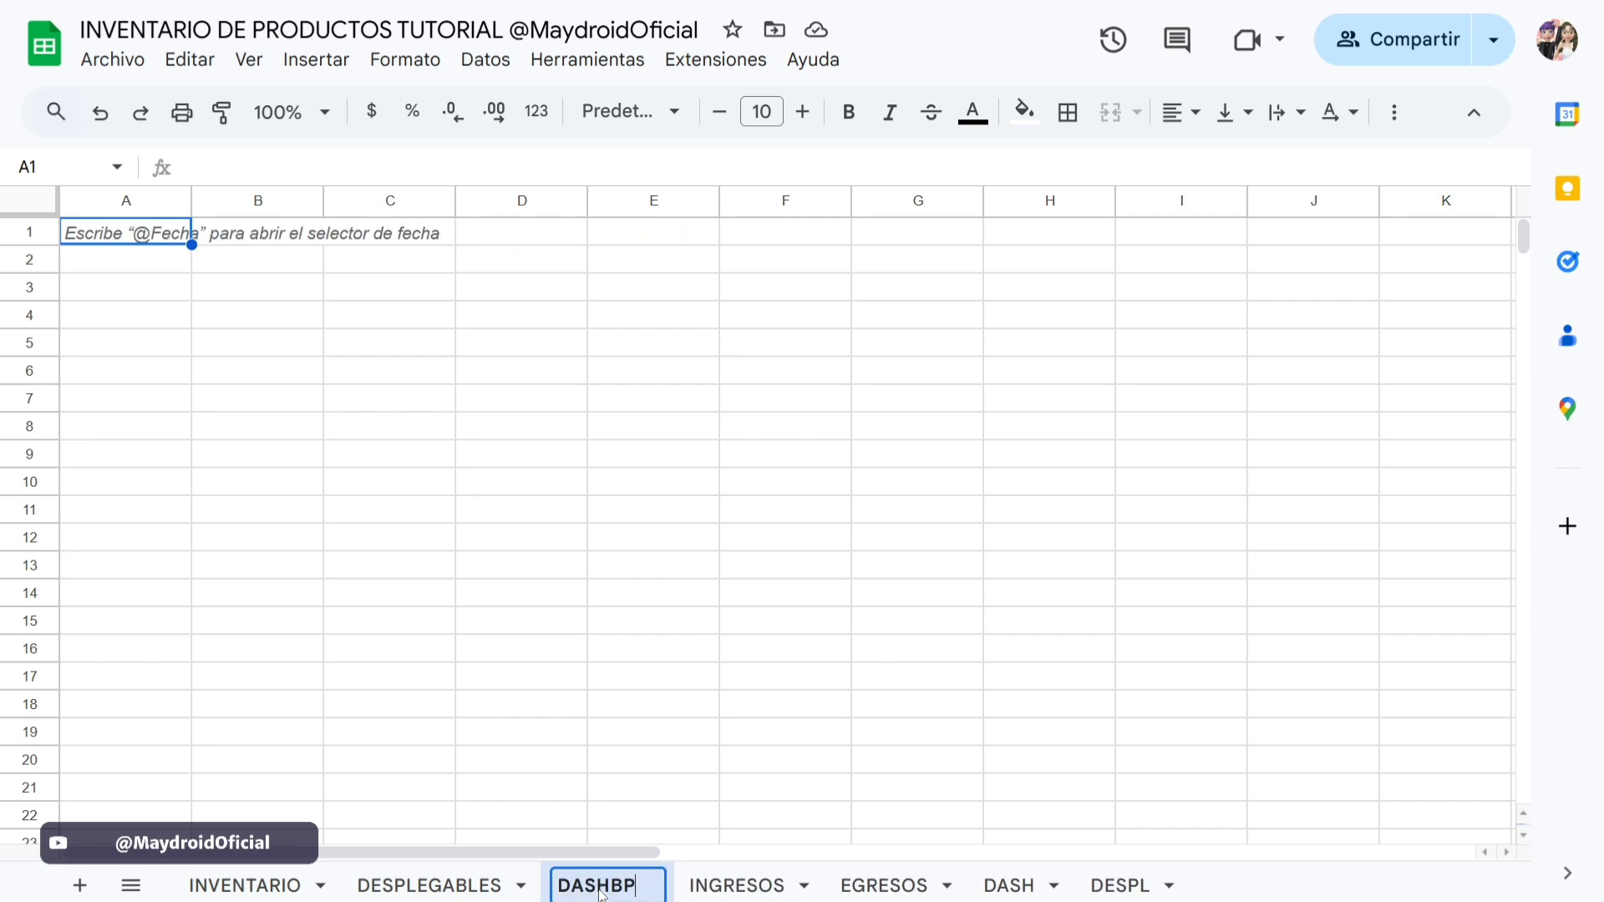
key("BackSpace")
type("ORA")
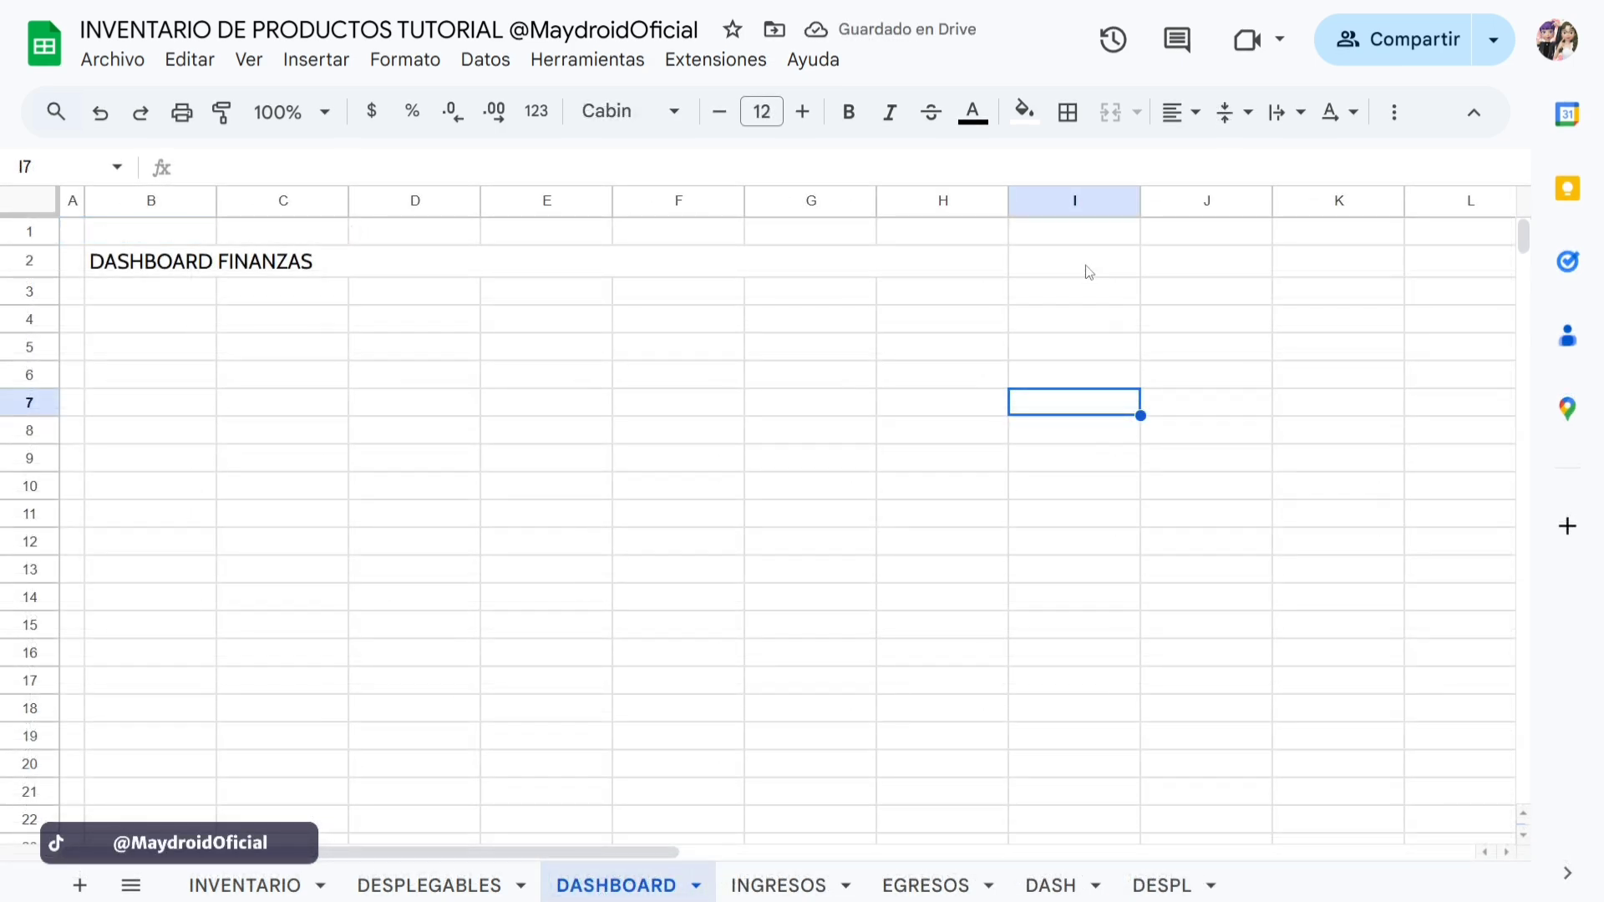
Merge cells I2:K2 on DASHBOARD and insert a dropdown there that takes its options from the named range AÑO.
left_click_drag(1089, 272, 1304, 264)
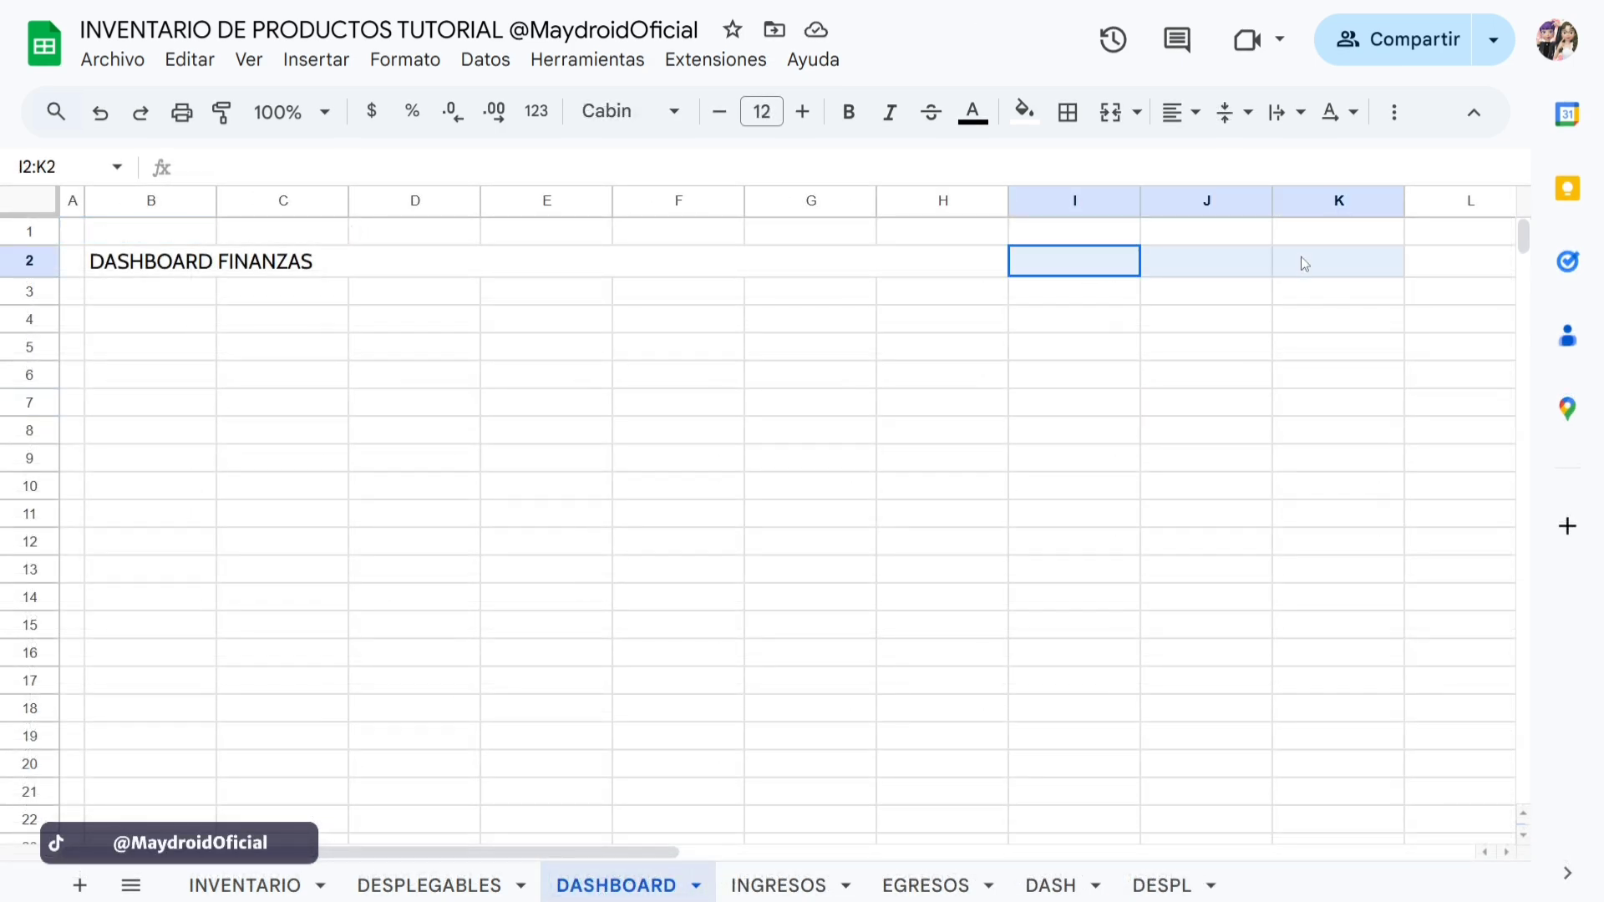
left_click(1112, 114)
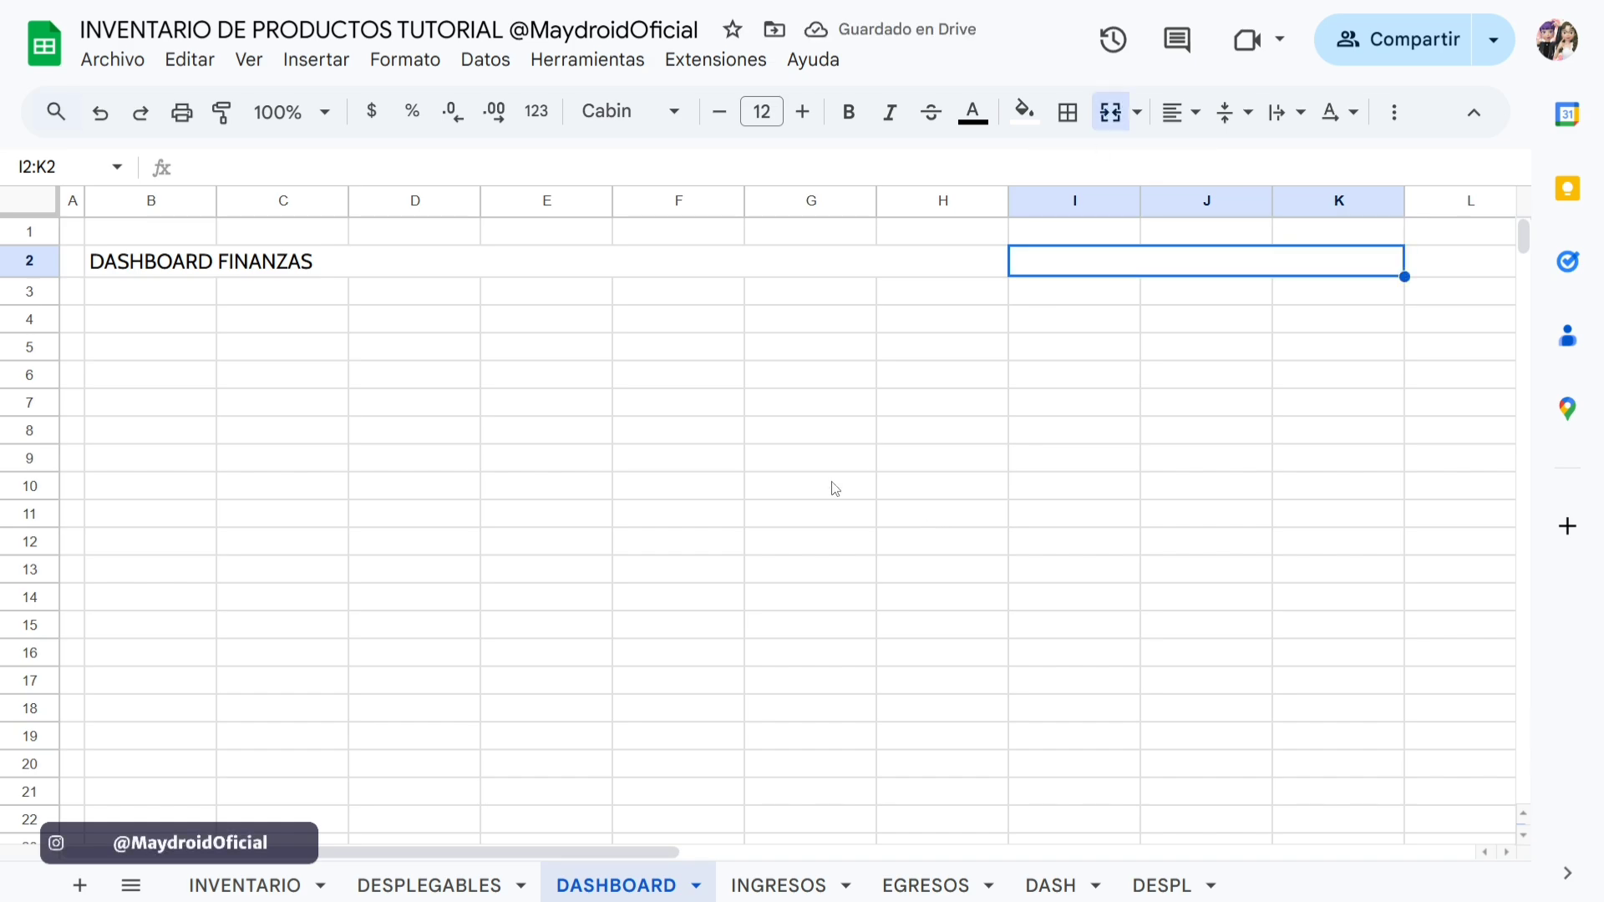
left_click(320, 72)
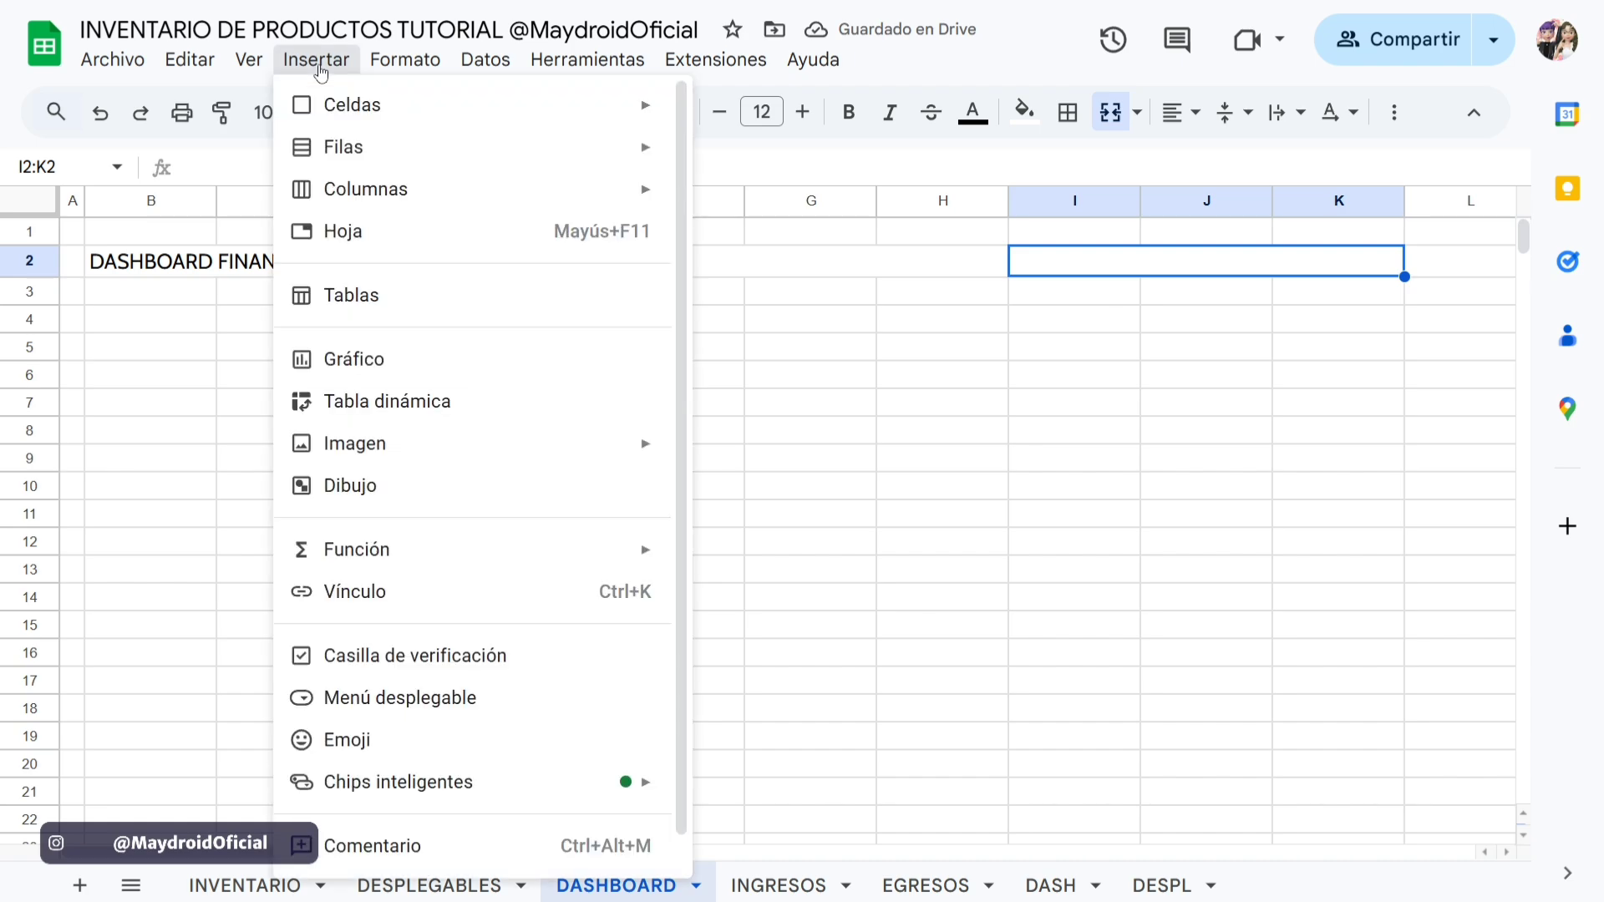
left_click(424, 699)
left_click(1311, 362)
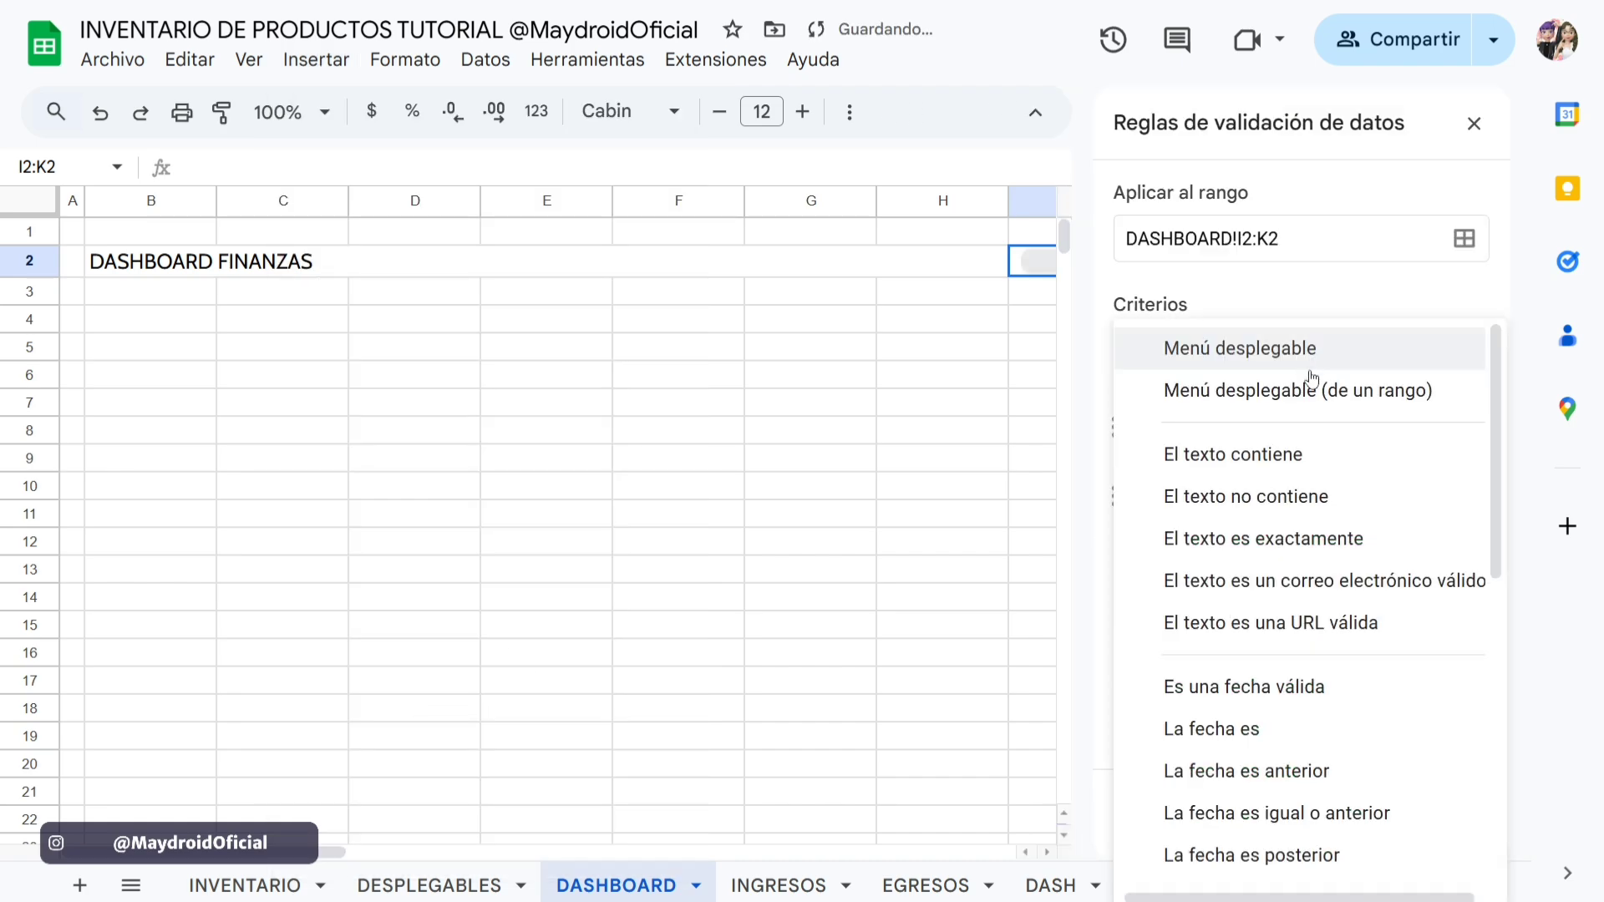
left_click(1309, 387)
left_click(1279, 434)
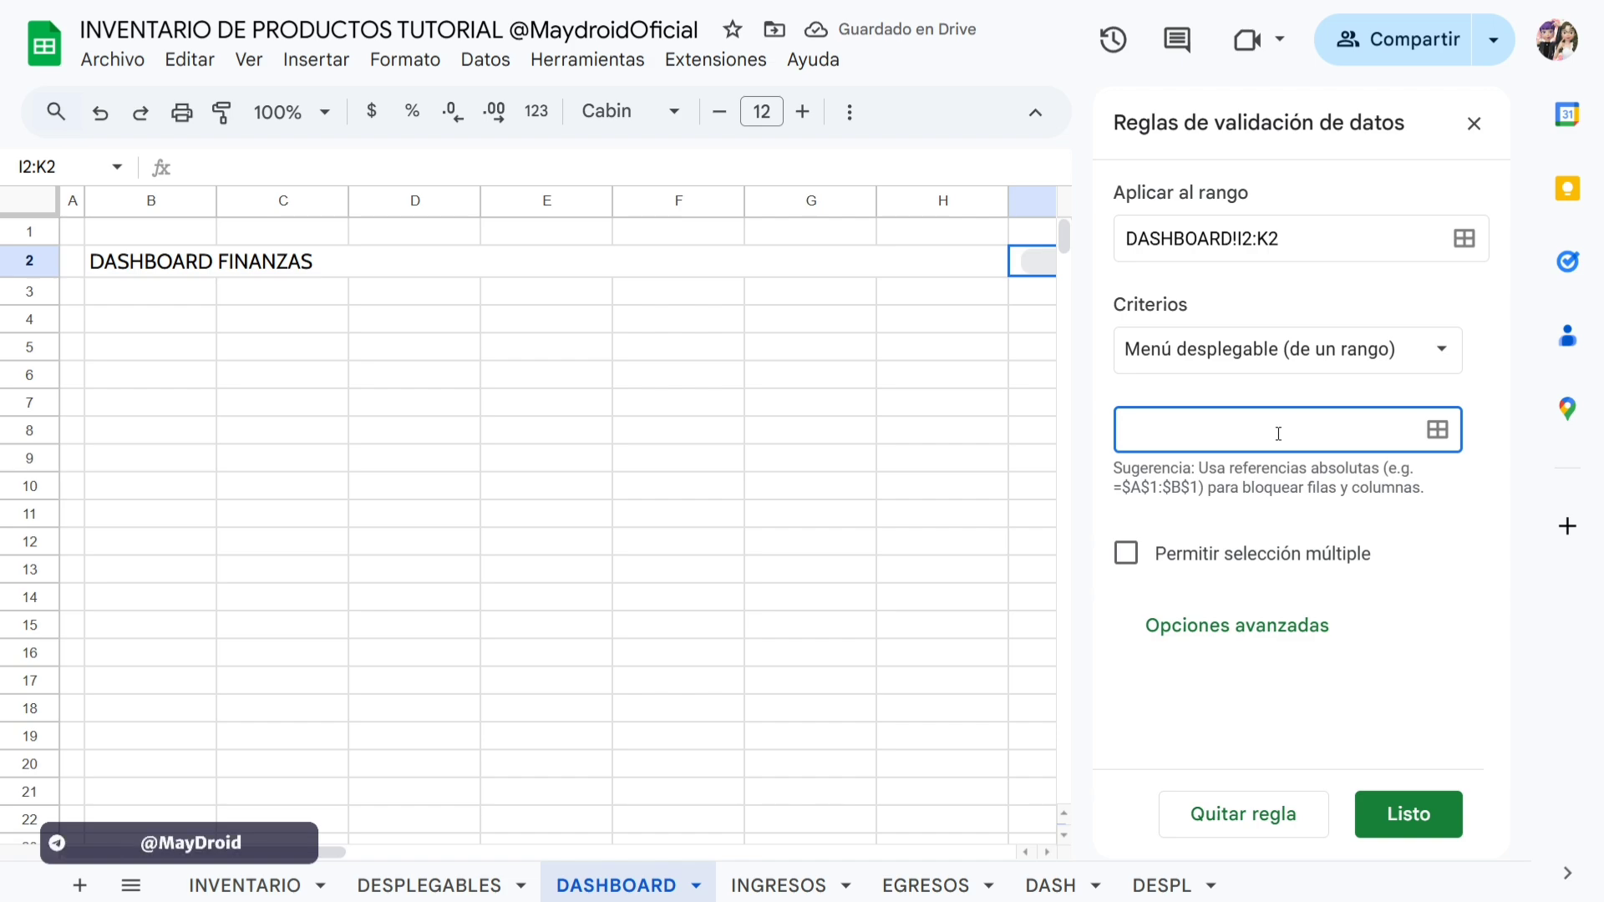
type("AÑO")
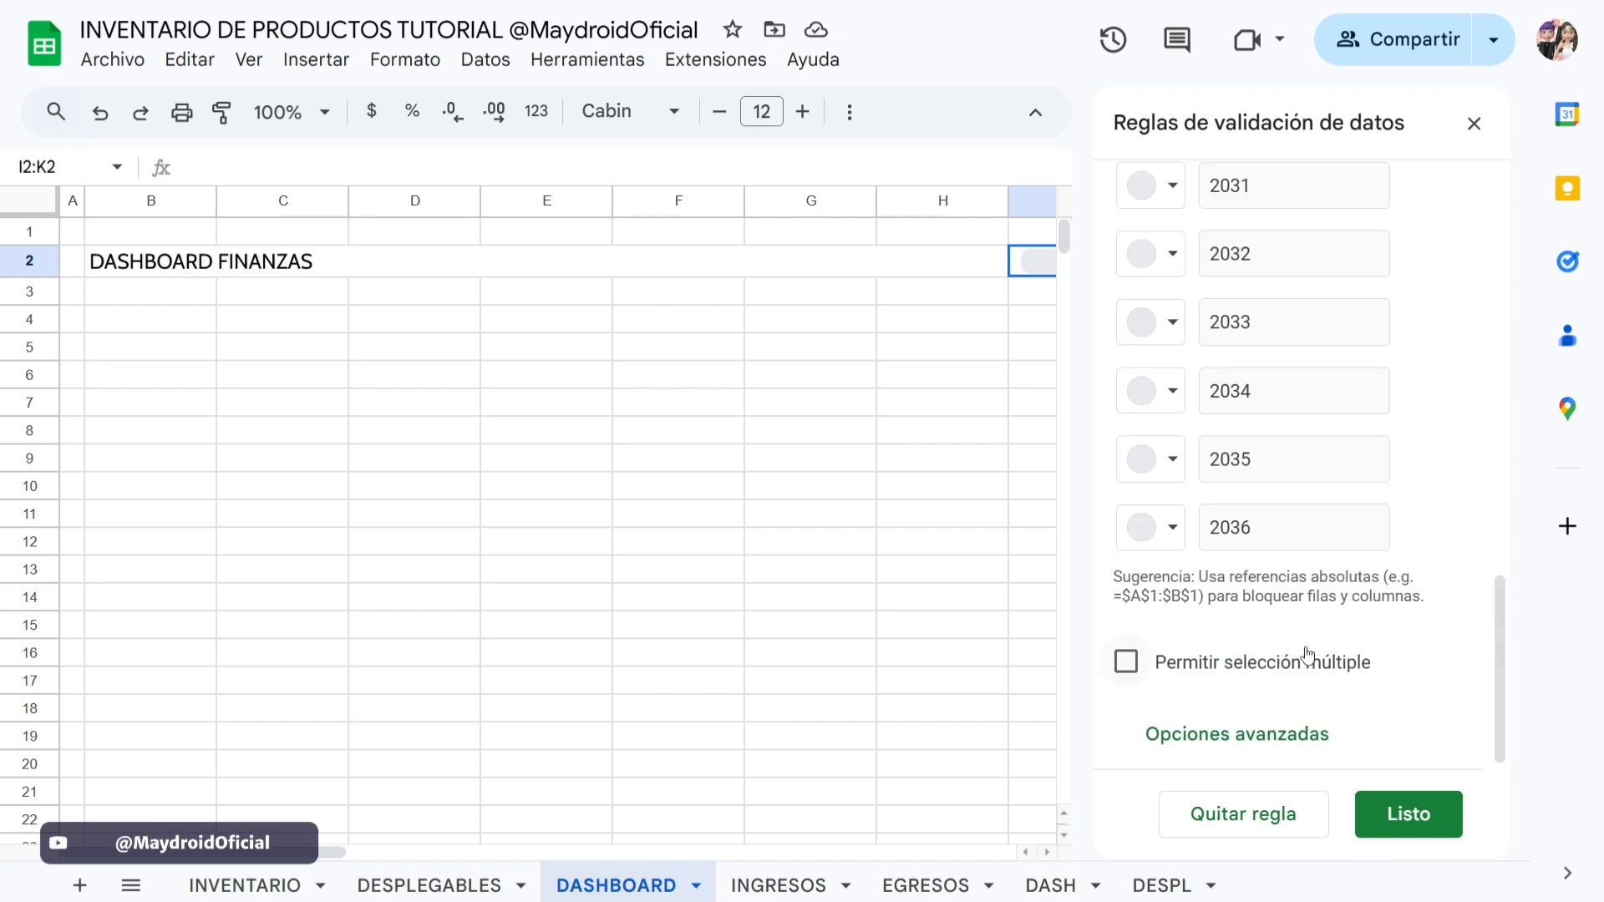
Set the year dropdown's display style to Flecha in the advanced options and save the validation rule.
left_click(1228, 737)
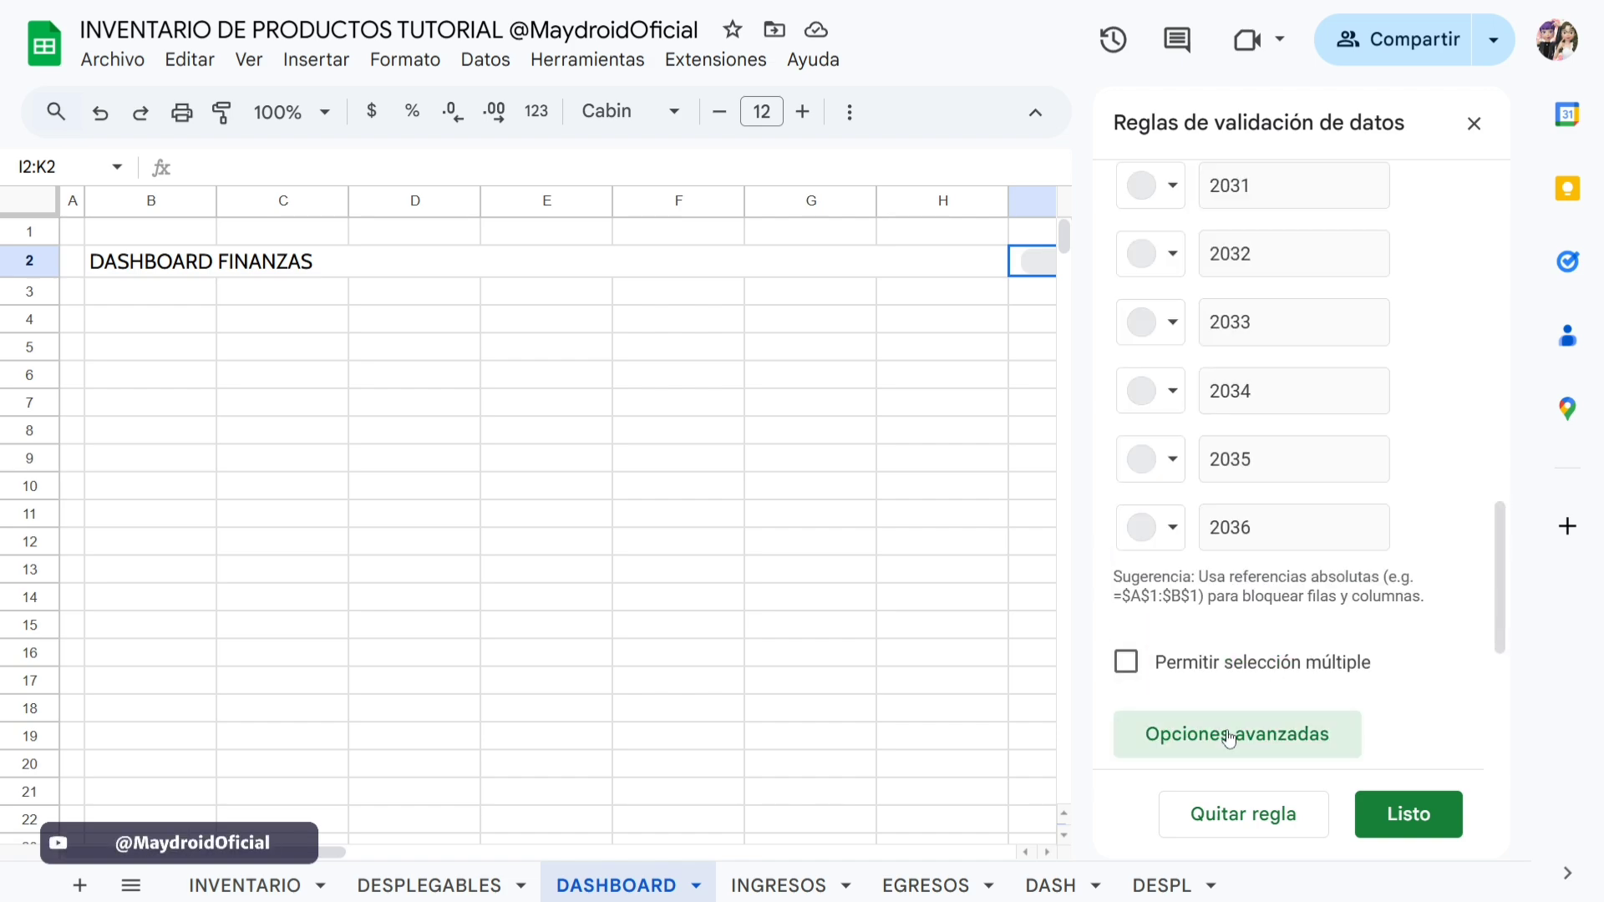
scroll(1319, 638, "down", 2)
scroll(1319, 637, "down", 3)
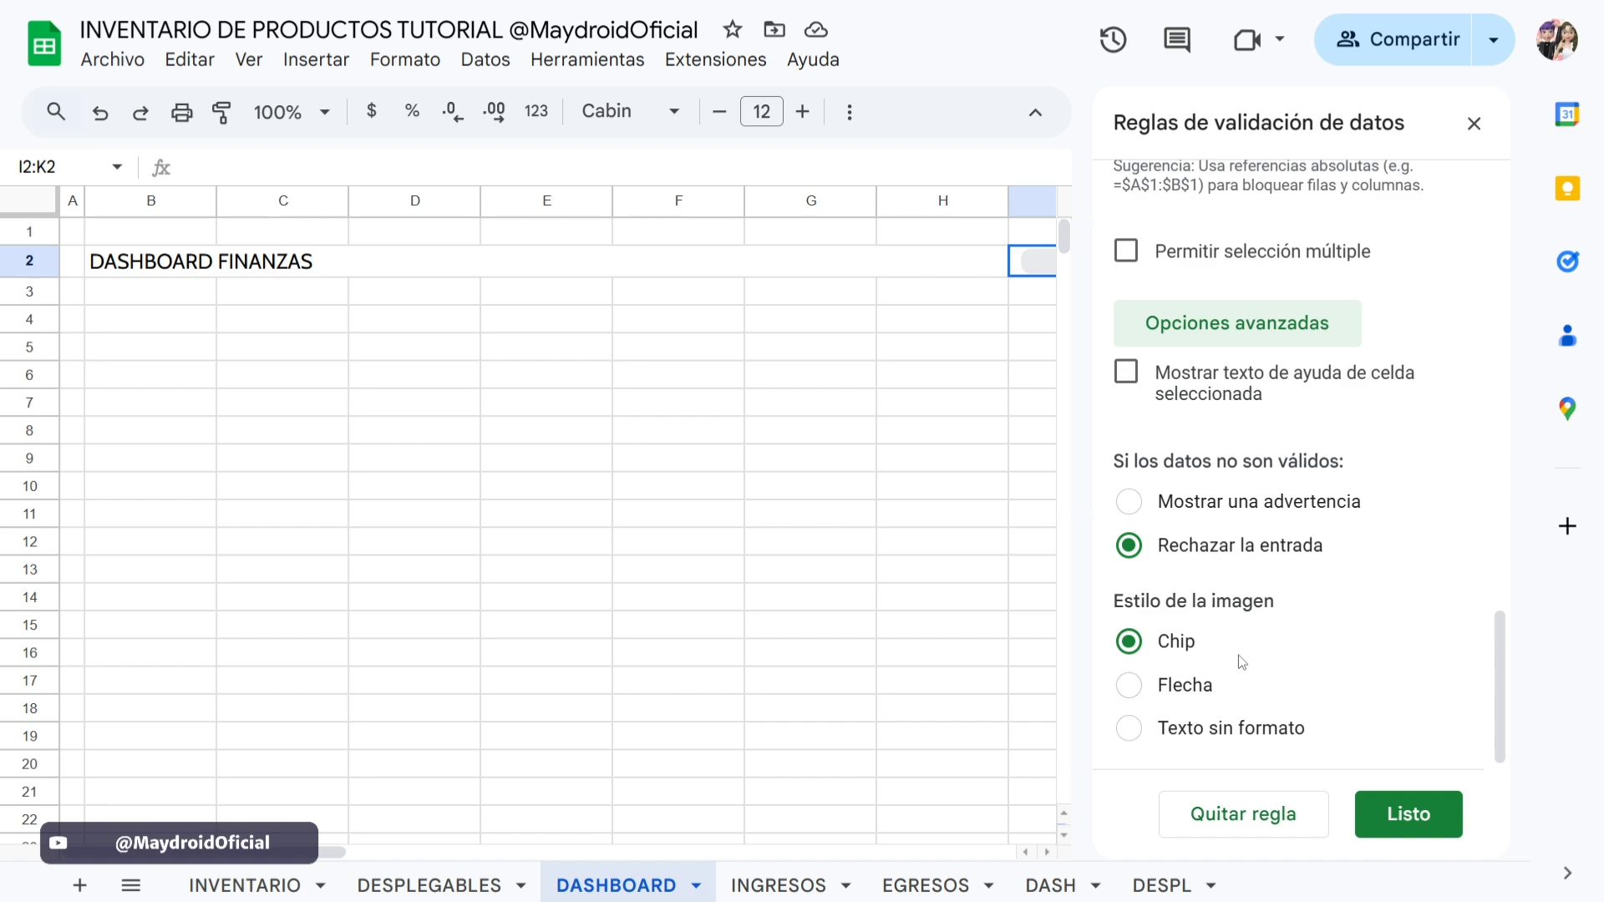
left_click(1187, 691)
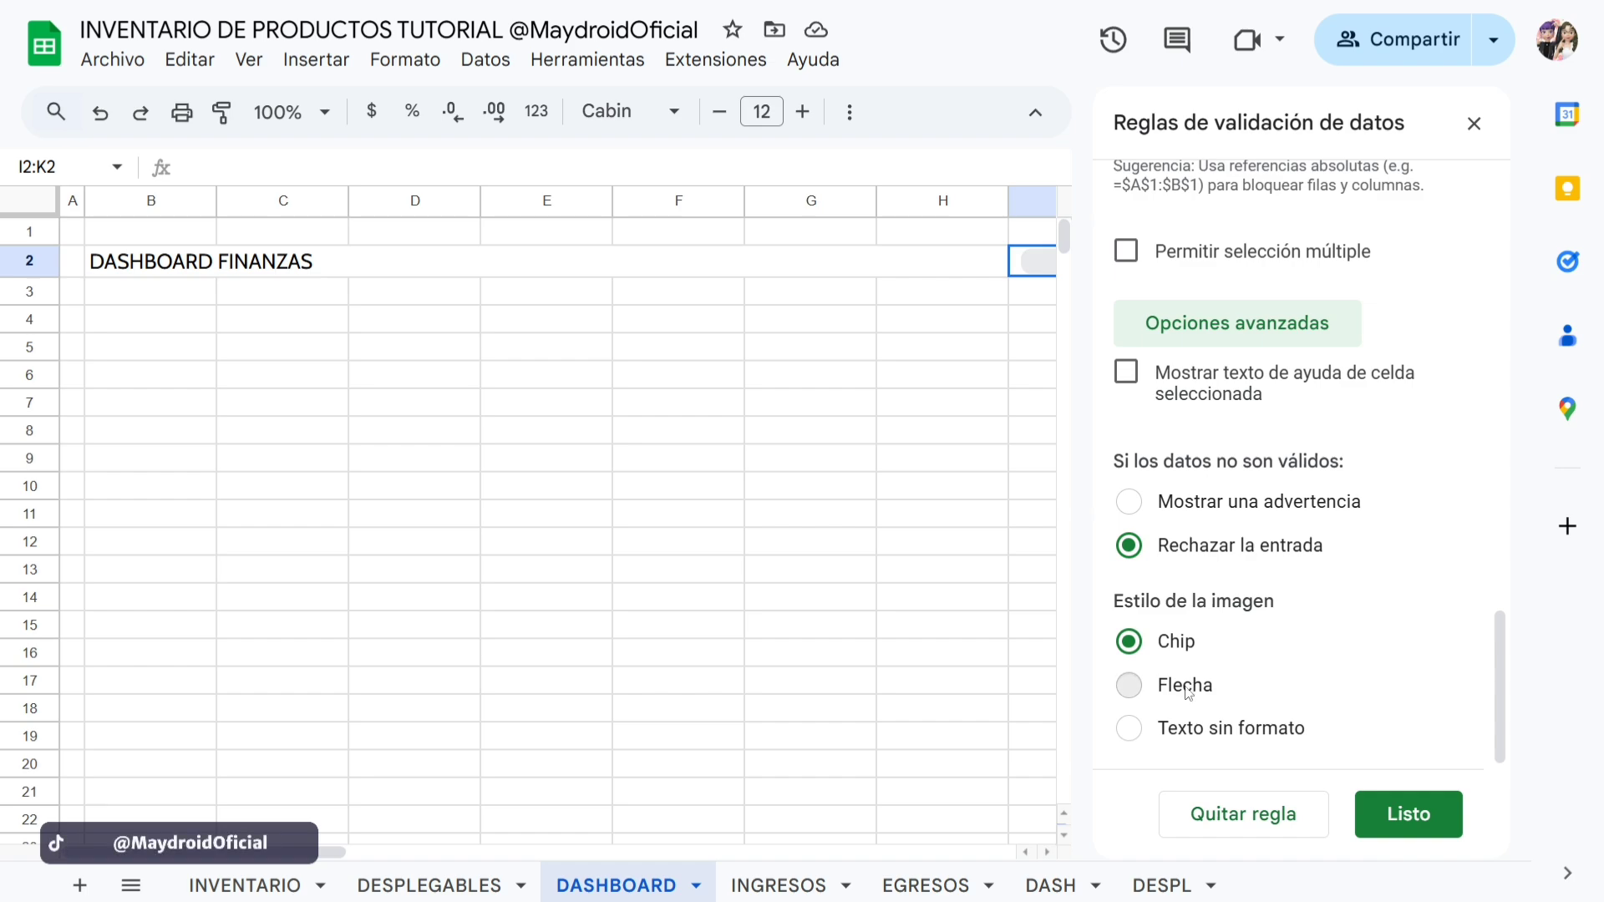
left_click(1409, 815)
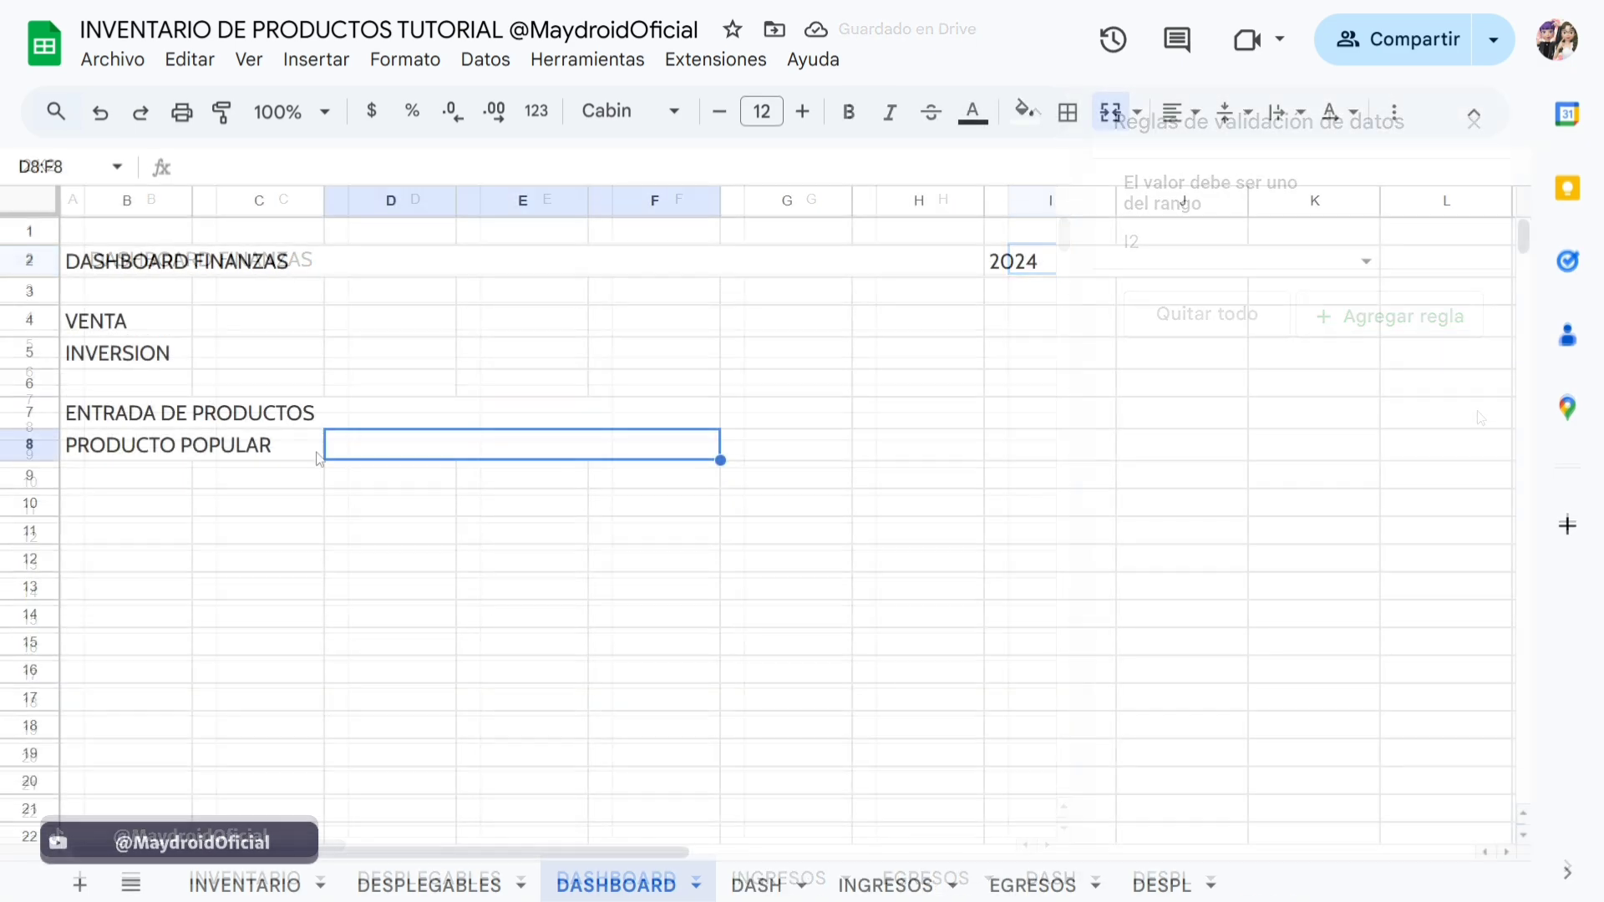
Start a pivot table from cell B10 of DASHBOARD, choosing to insert it in an existing sheet.
left_click(167, 482)
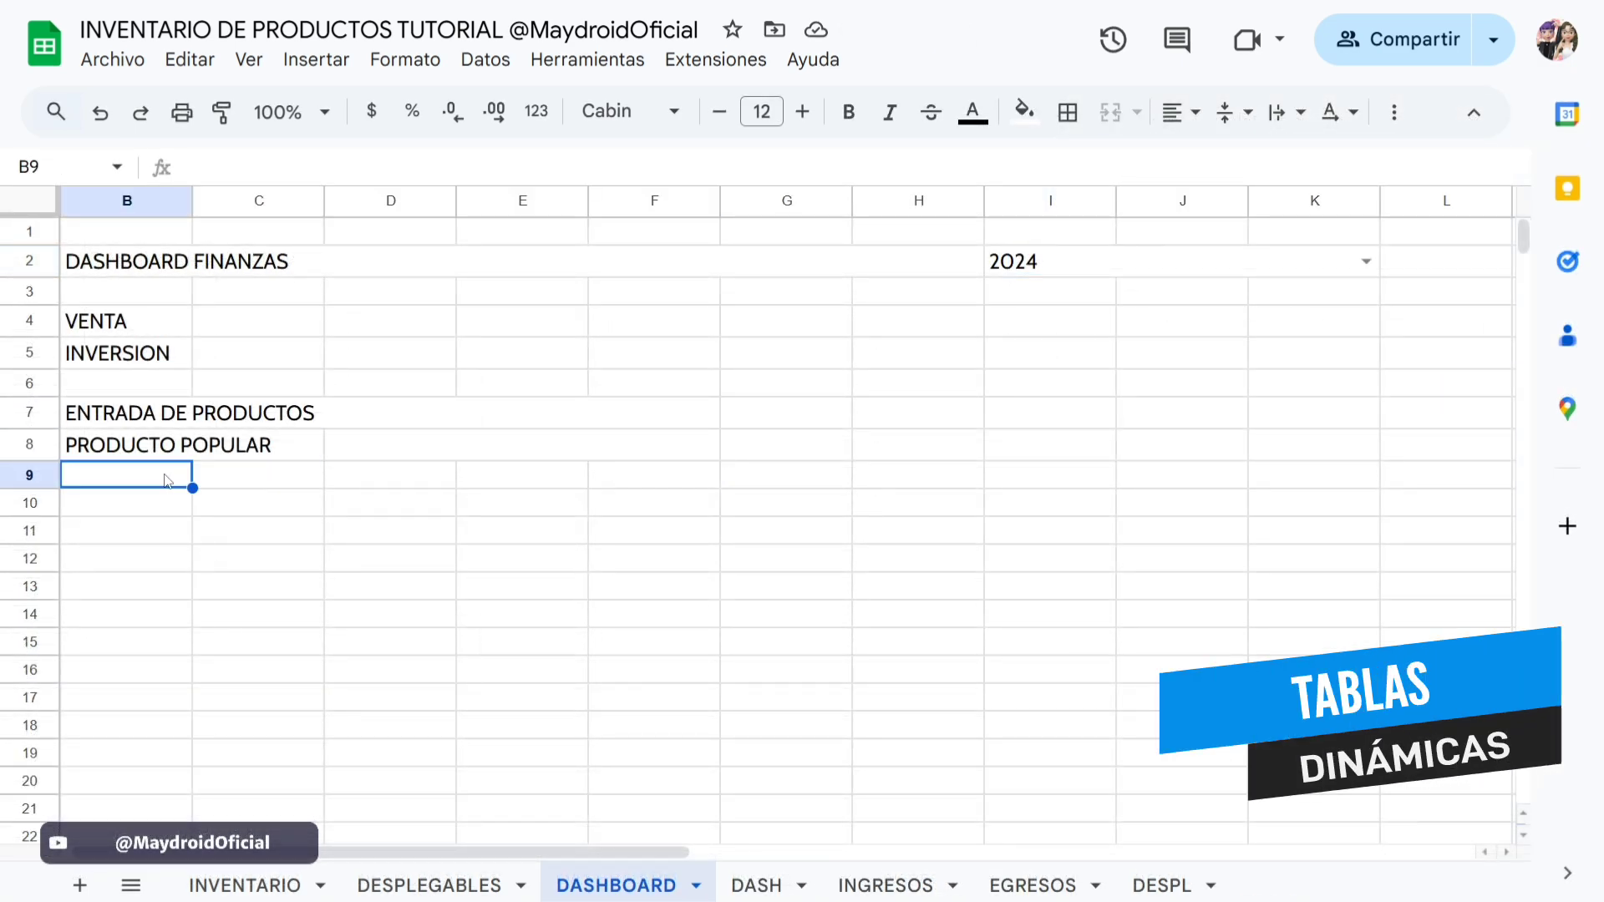
left_click(167, 511)
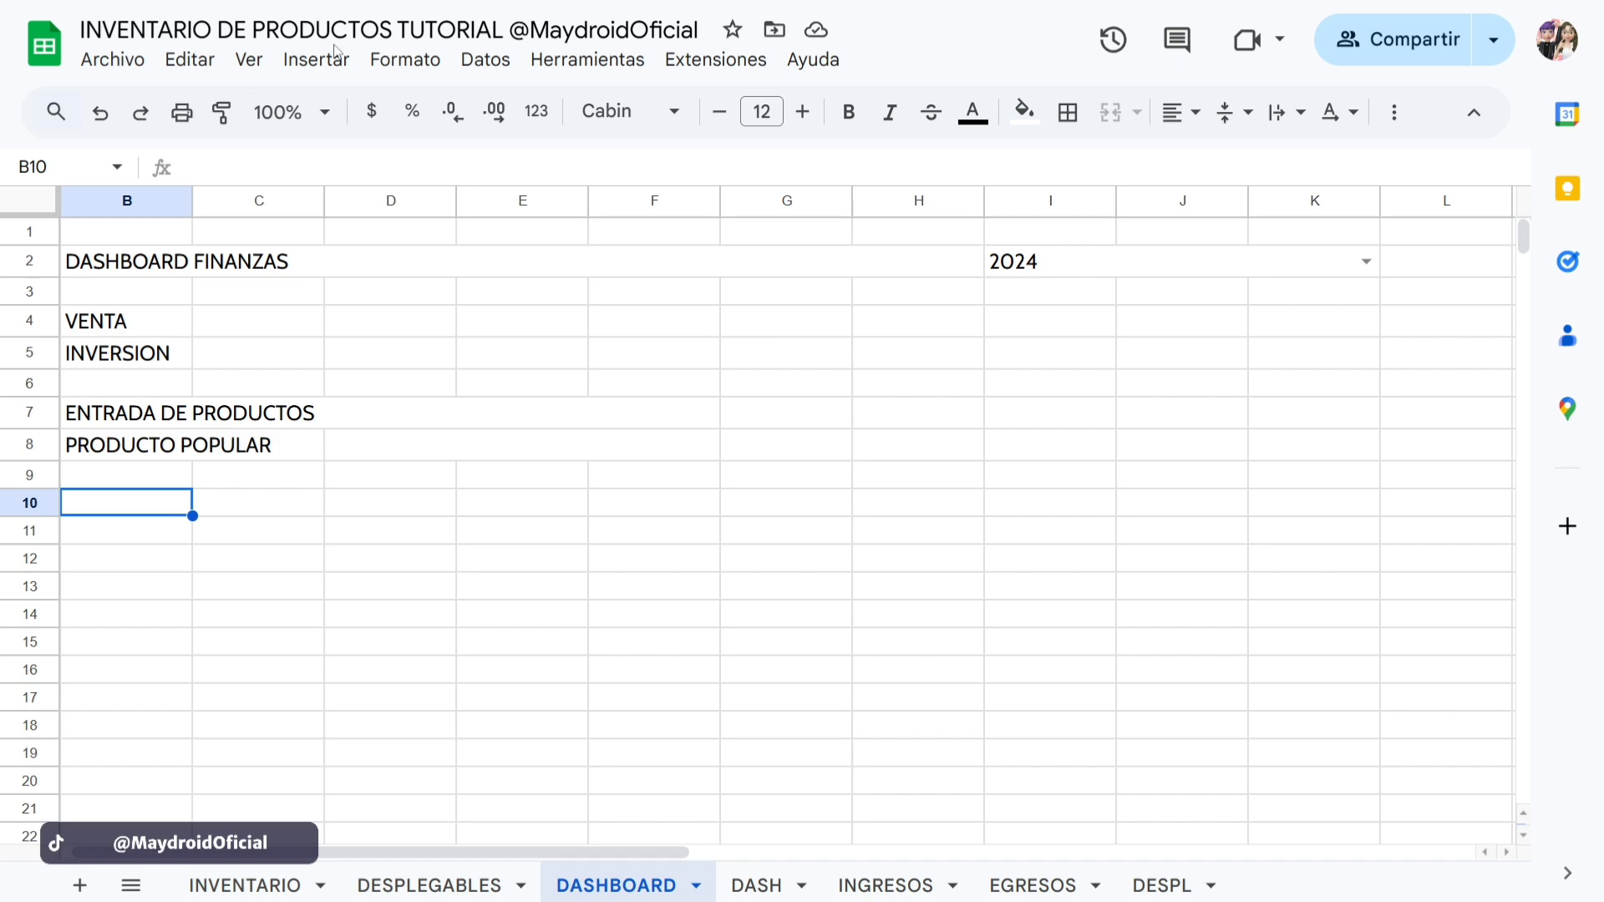
left_click(314, 64)
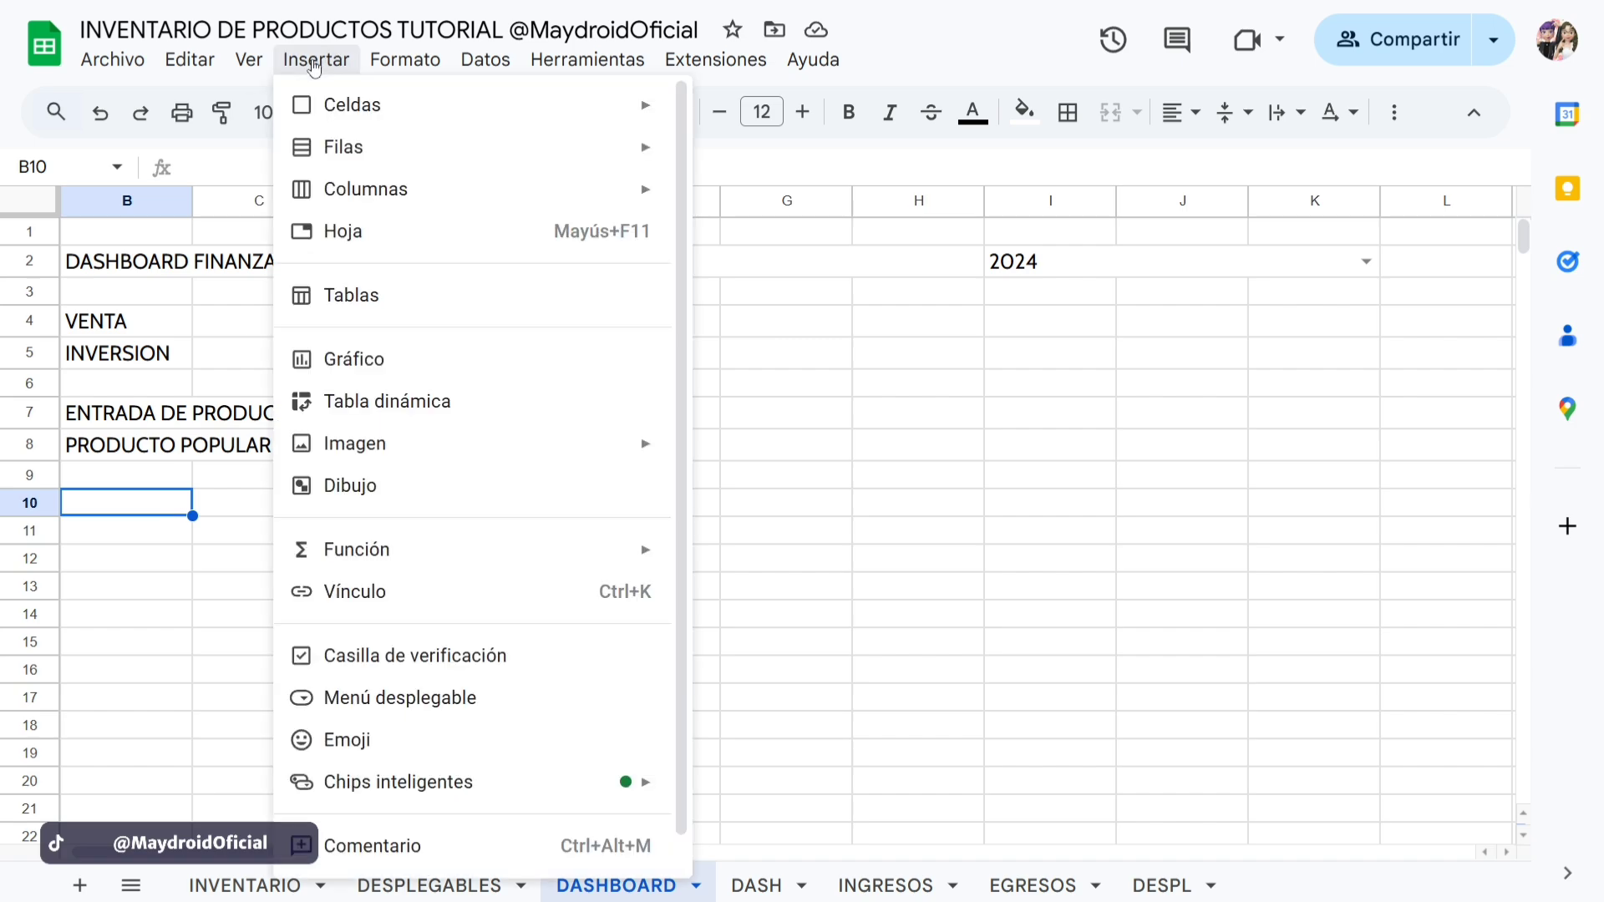
left_click(475, 403)
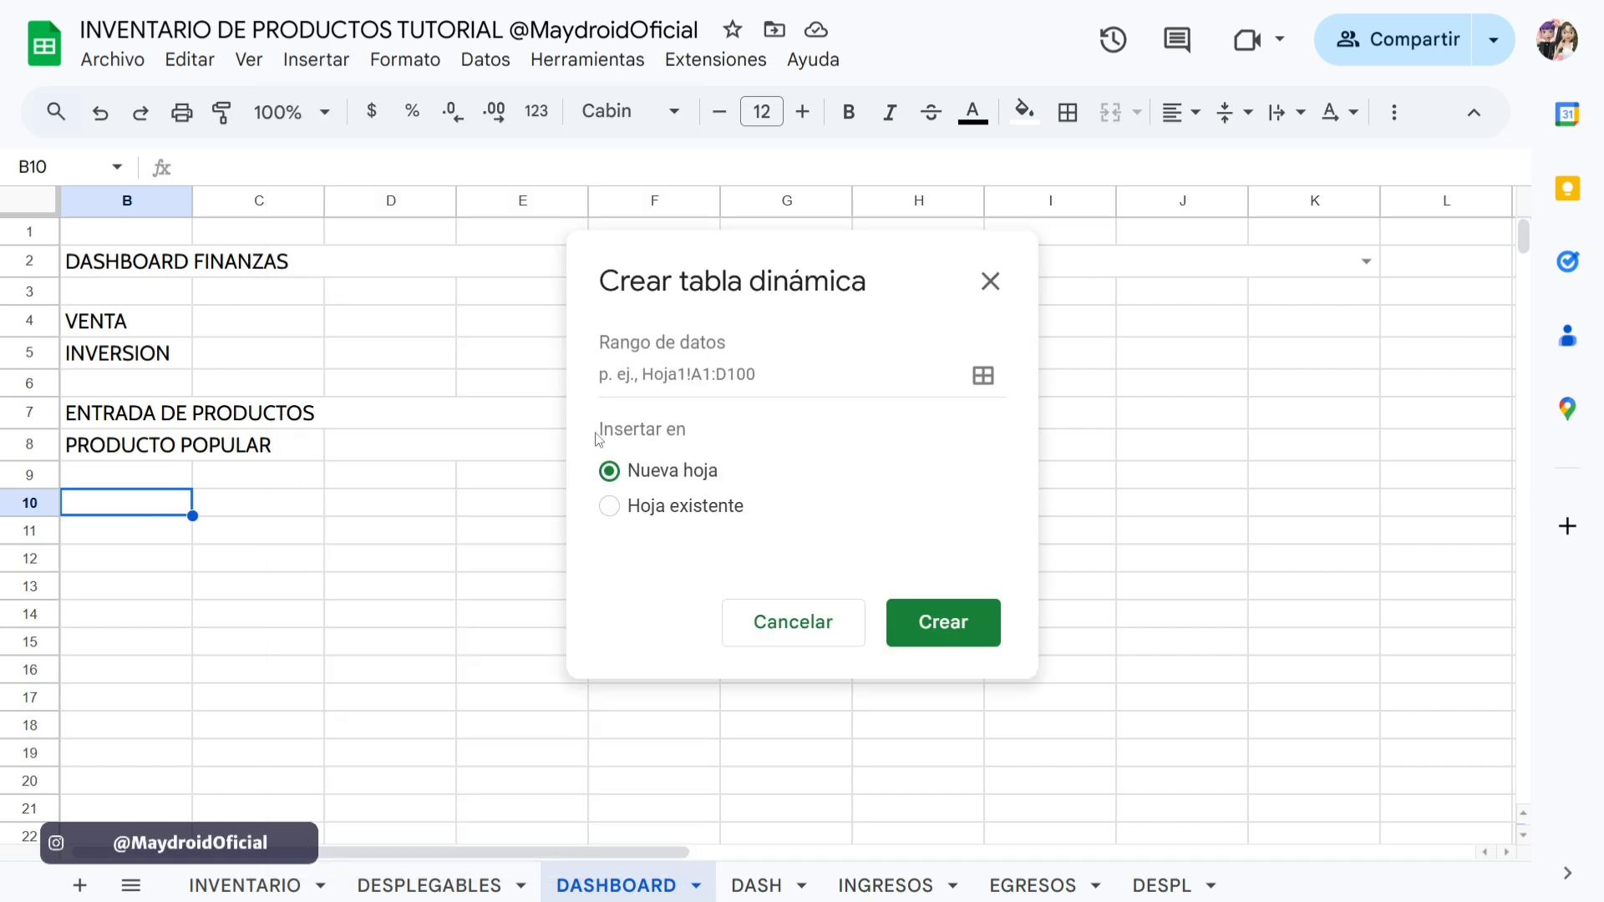
left_click(611, 509)
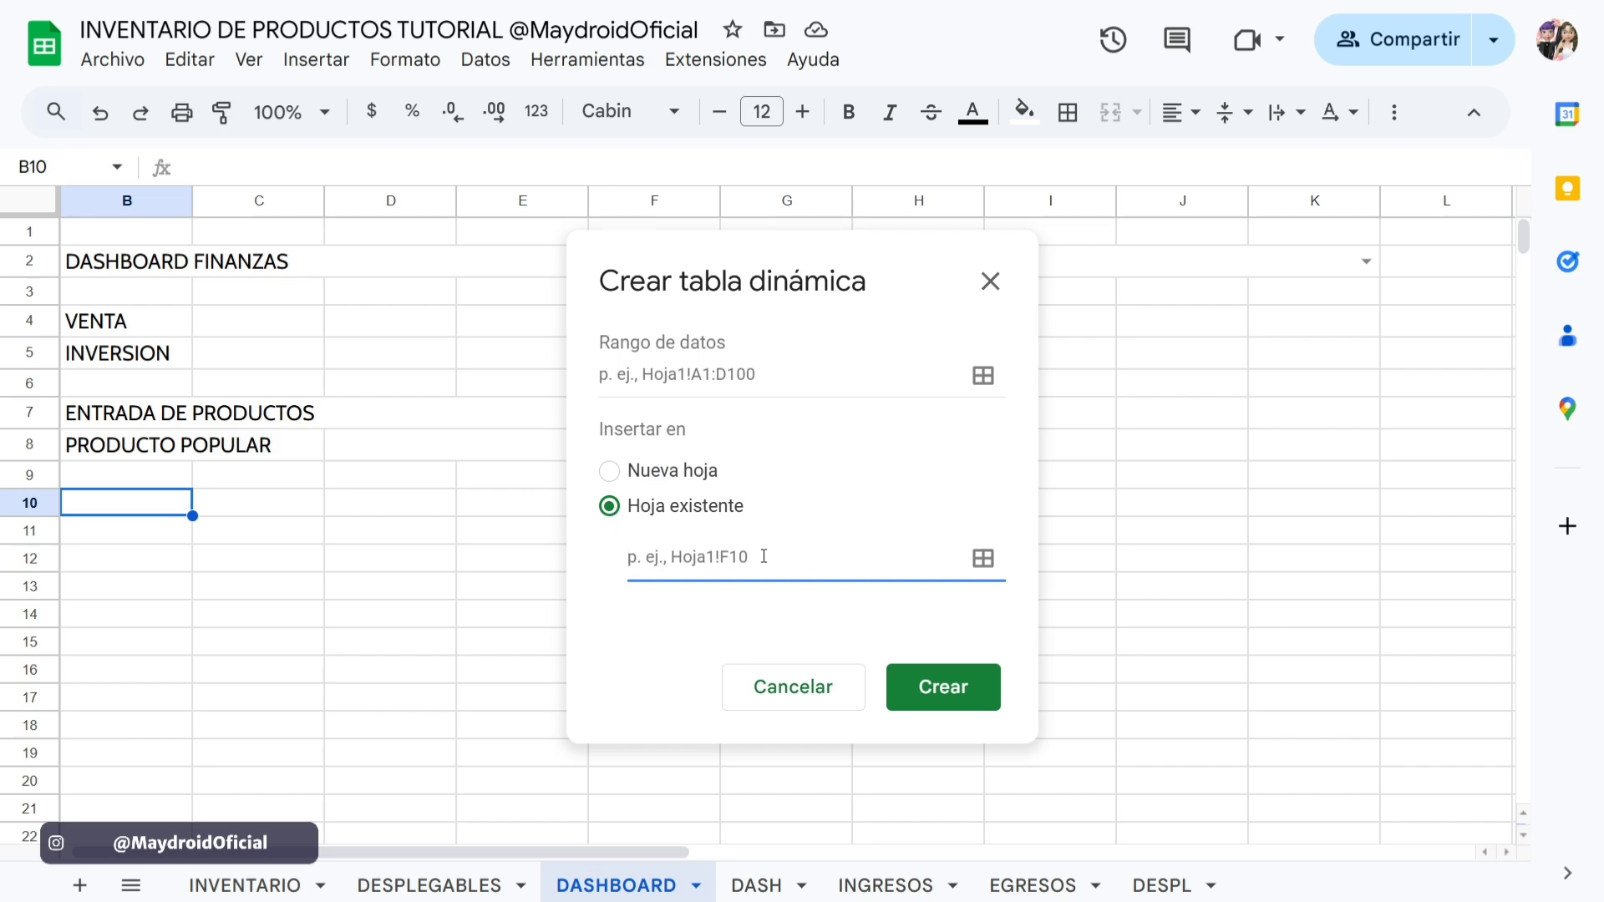
Set the pivot table's data range to EGRESOS!A11:F, starting at the table's header row and leaving the end row open.
left_click(690, 383)
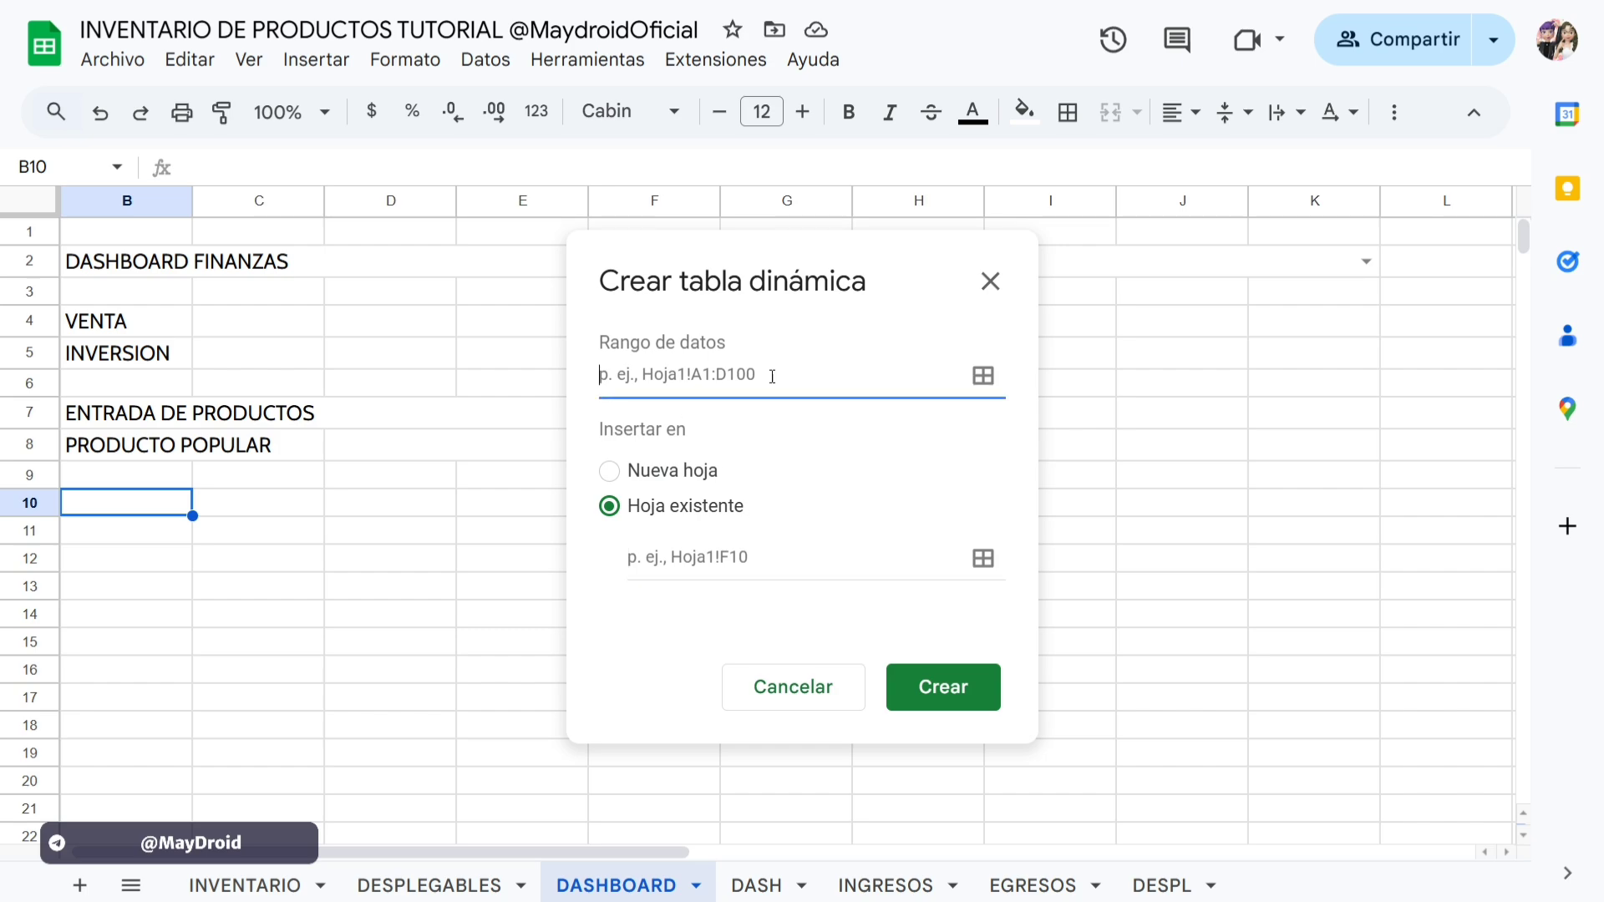
left_click(984, 375)
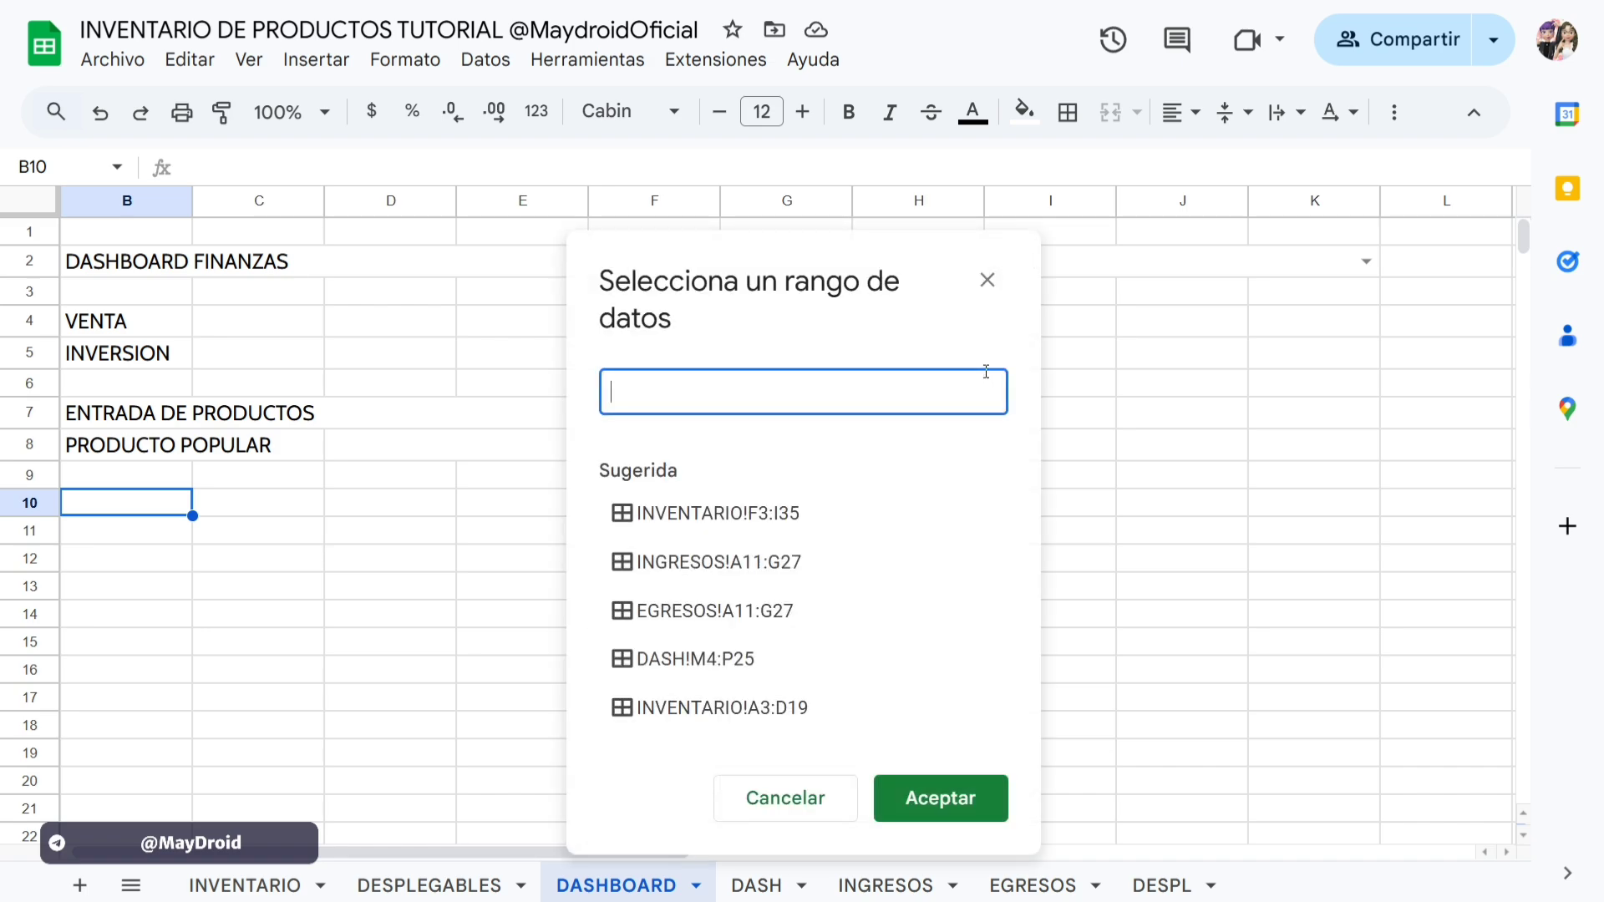
left_click(1032, 885)
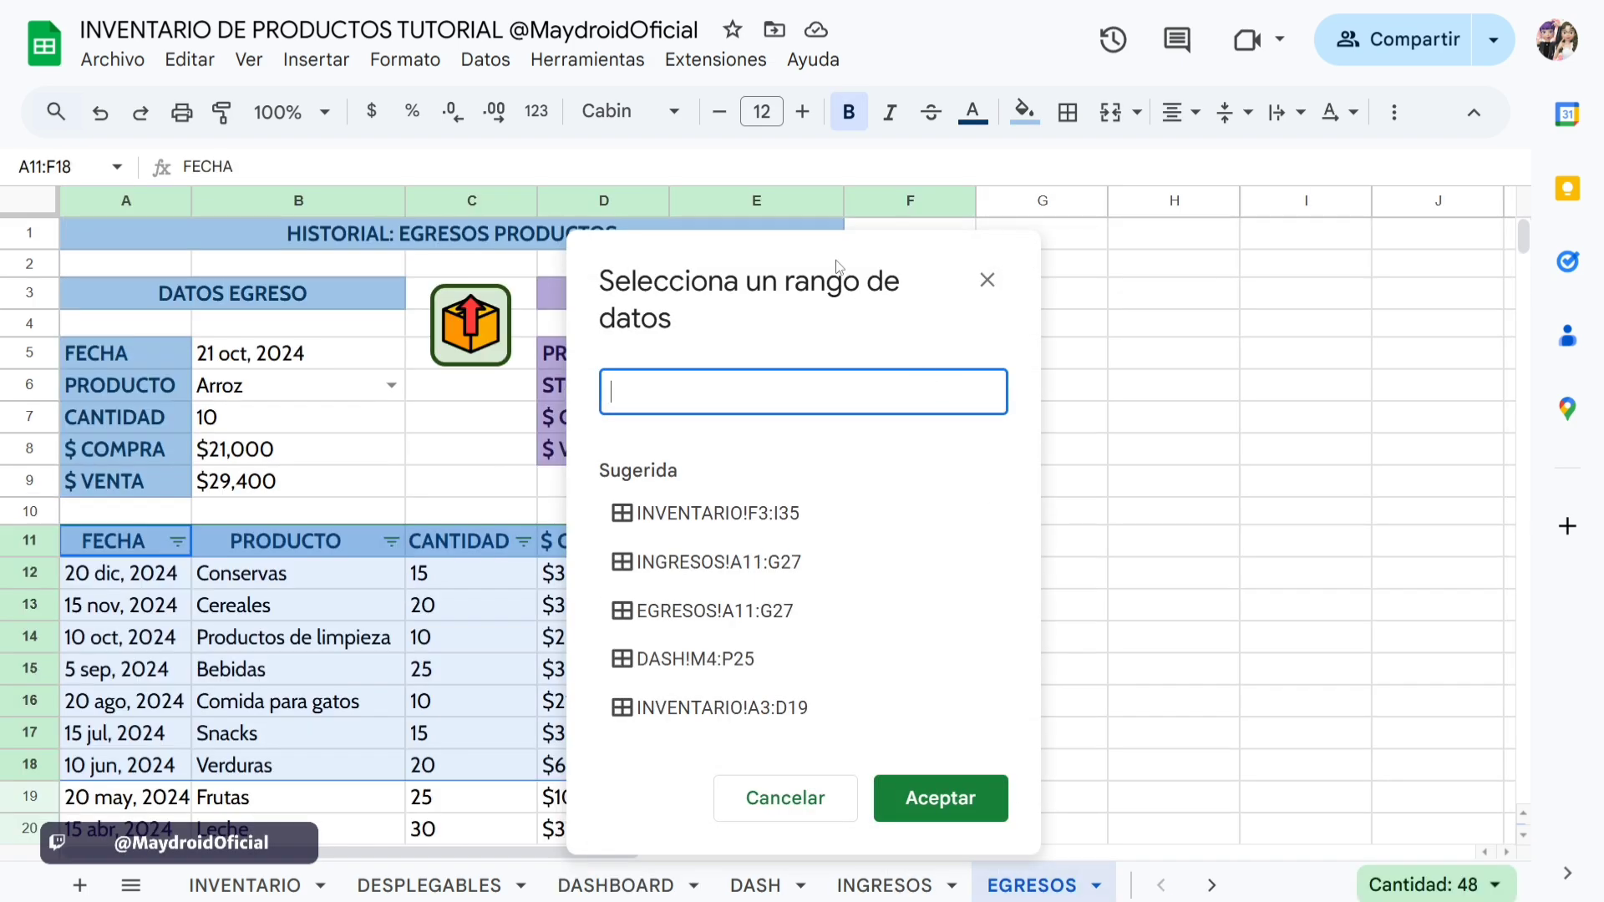
left_click_drag(844, 264, 1338, 186)
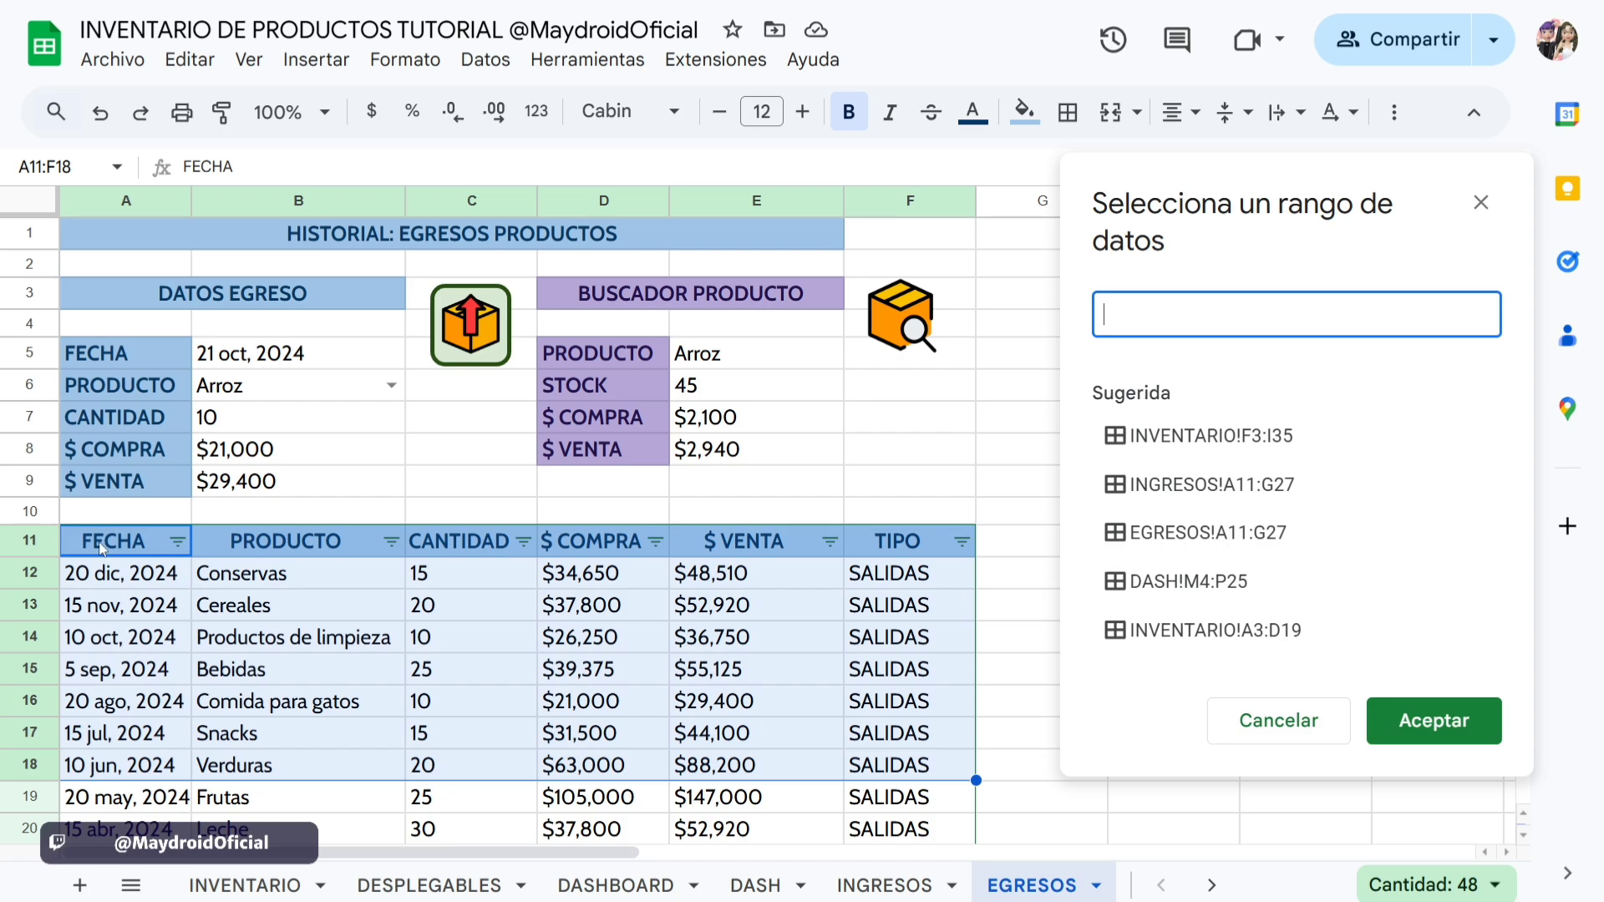
left_click_drag(101, 549, 925, 736)
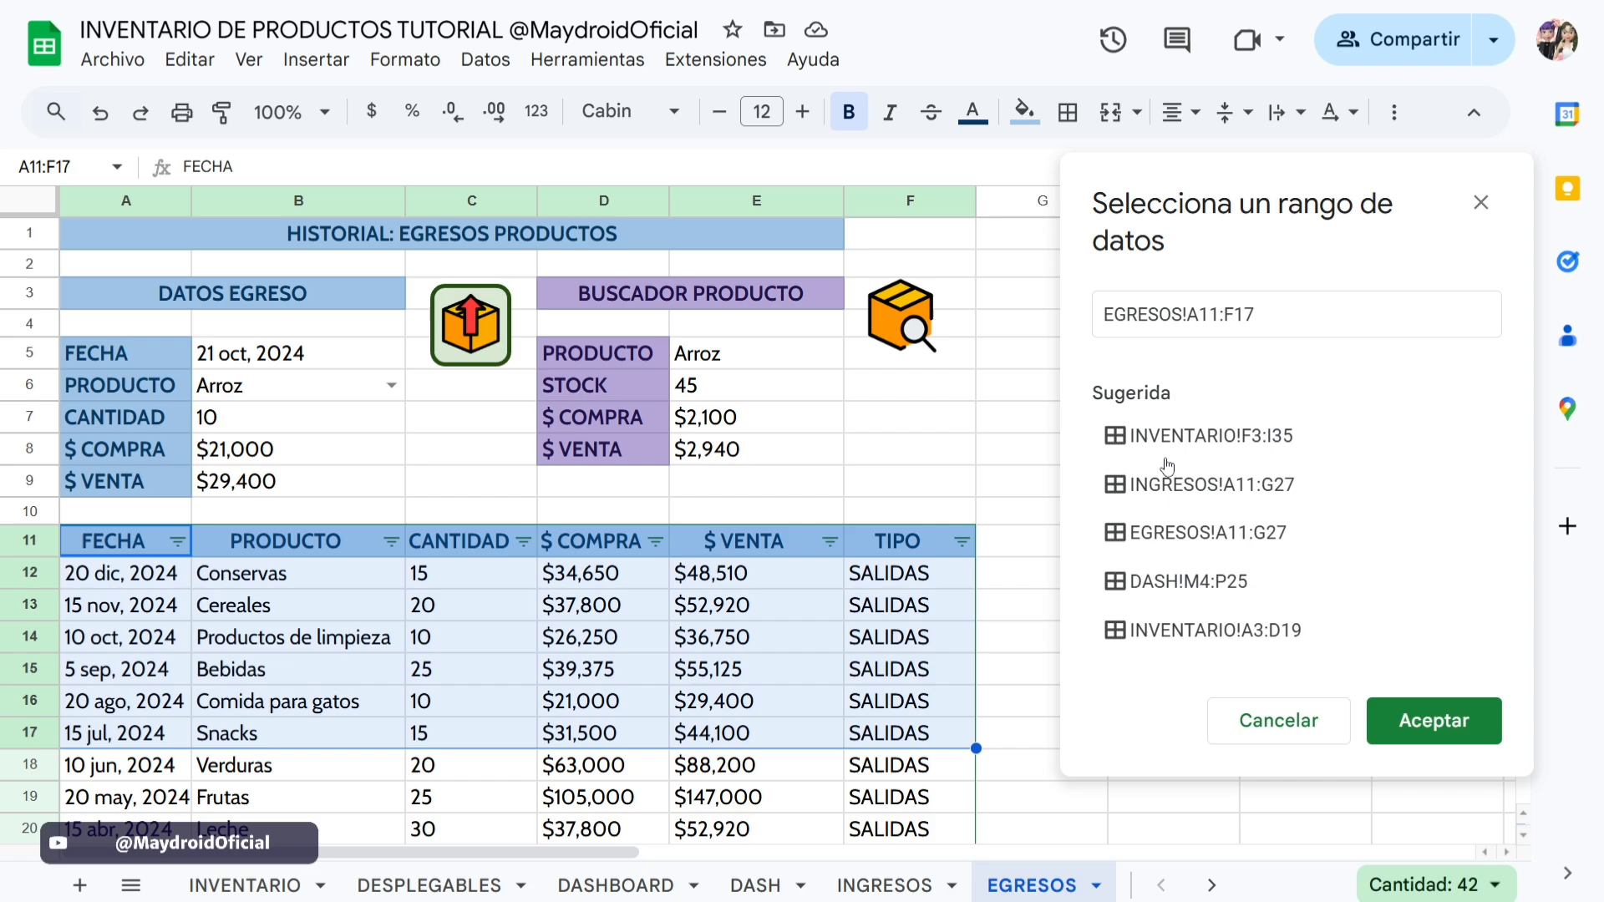
left_click(1305, 305)
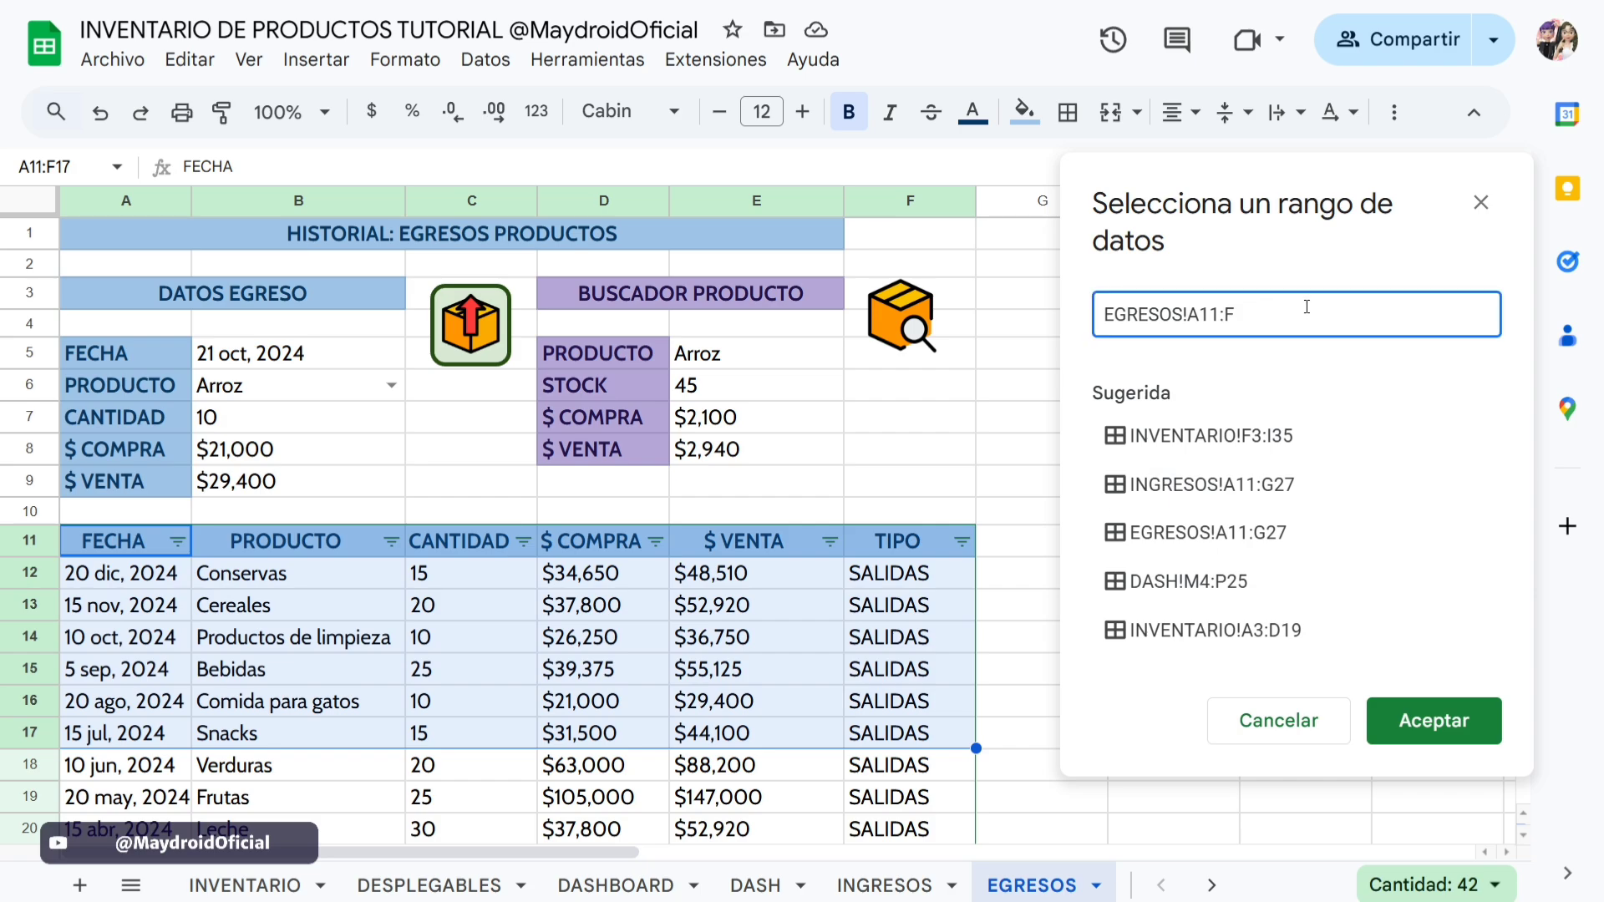
left_click(1379, 727)
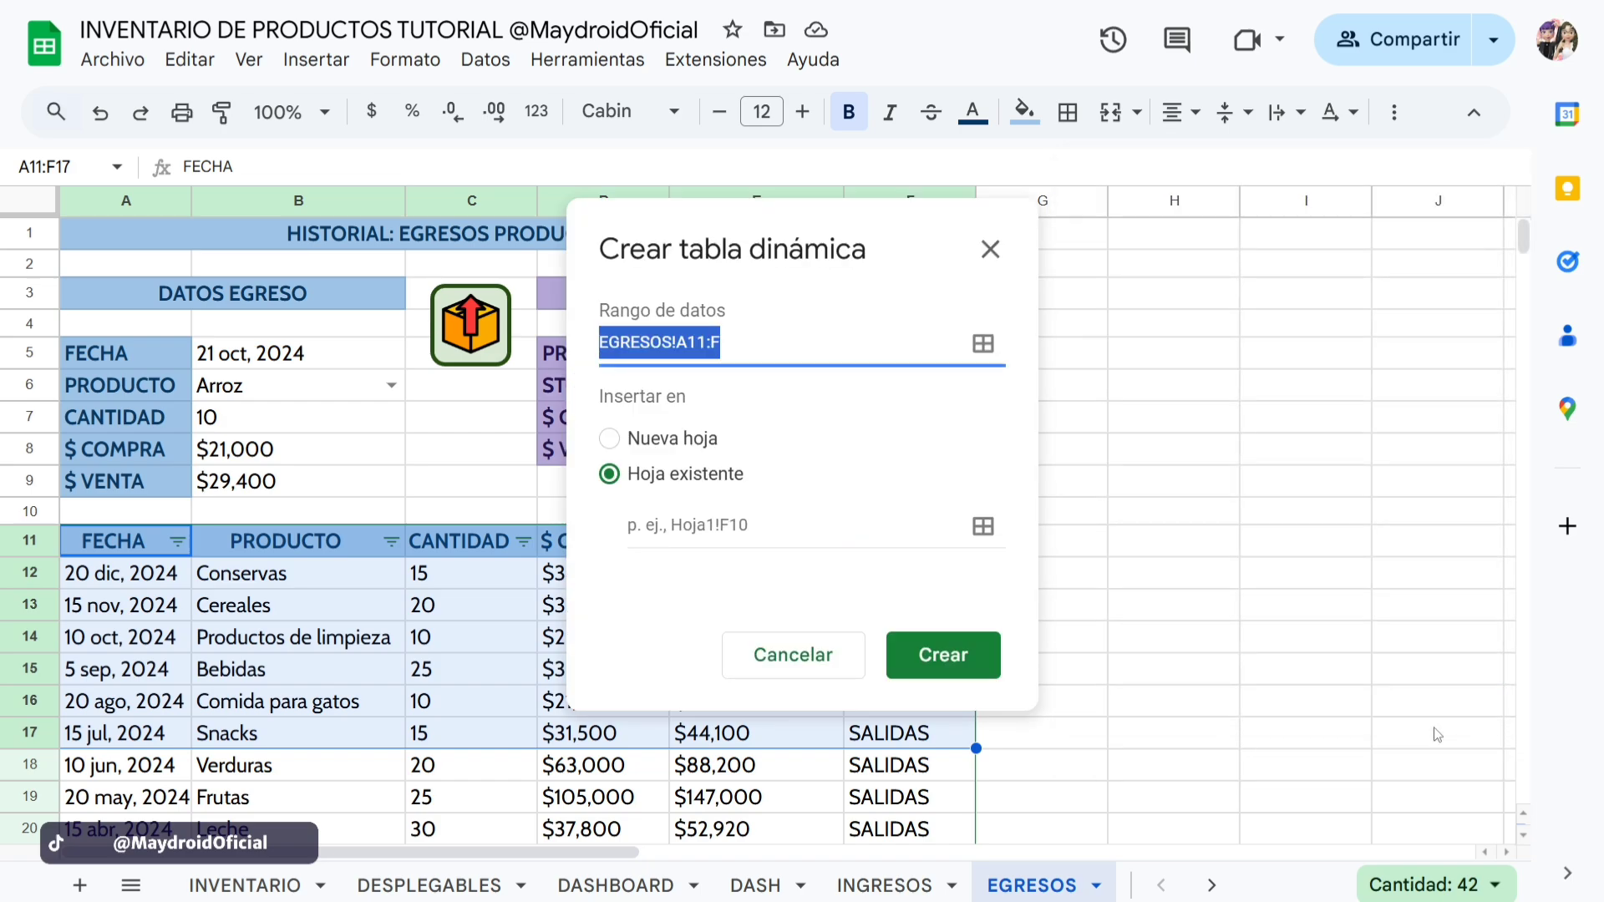
Set DASHBOARD!B10 as the pivot table's location and create it.
left_click(680, 535)
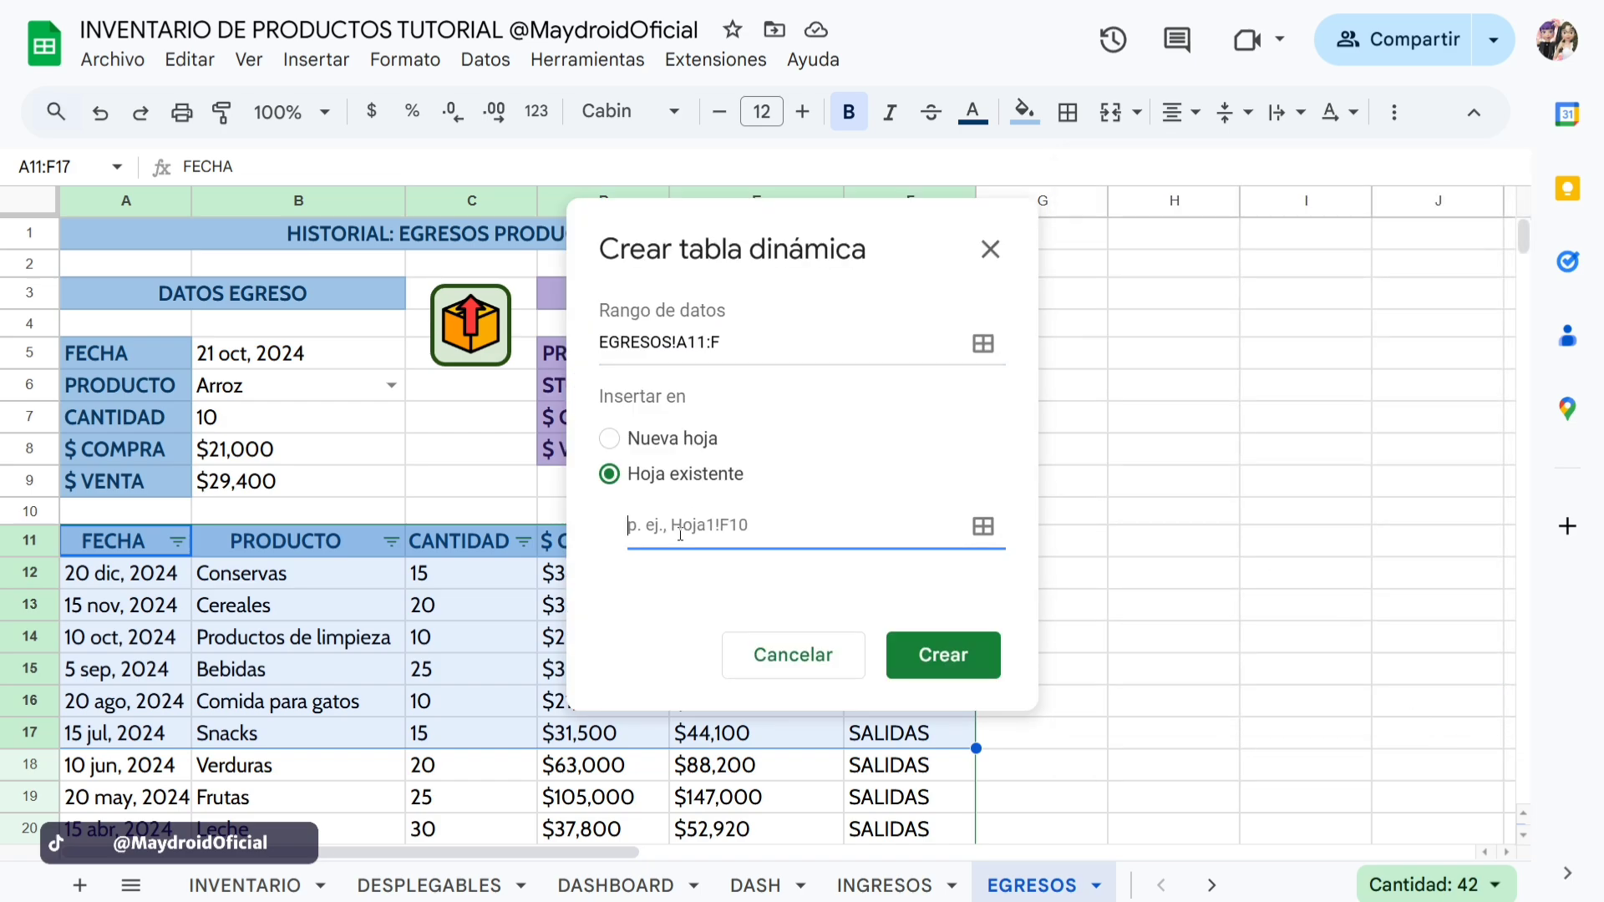
left_click(984, 527)
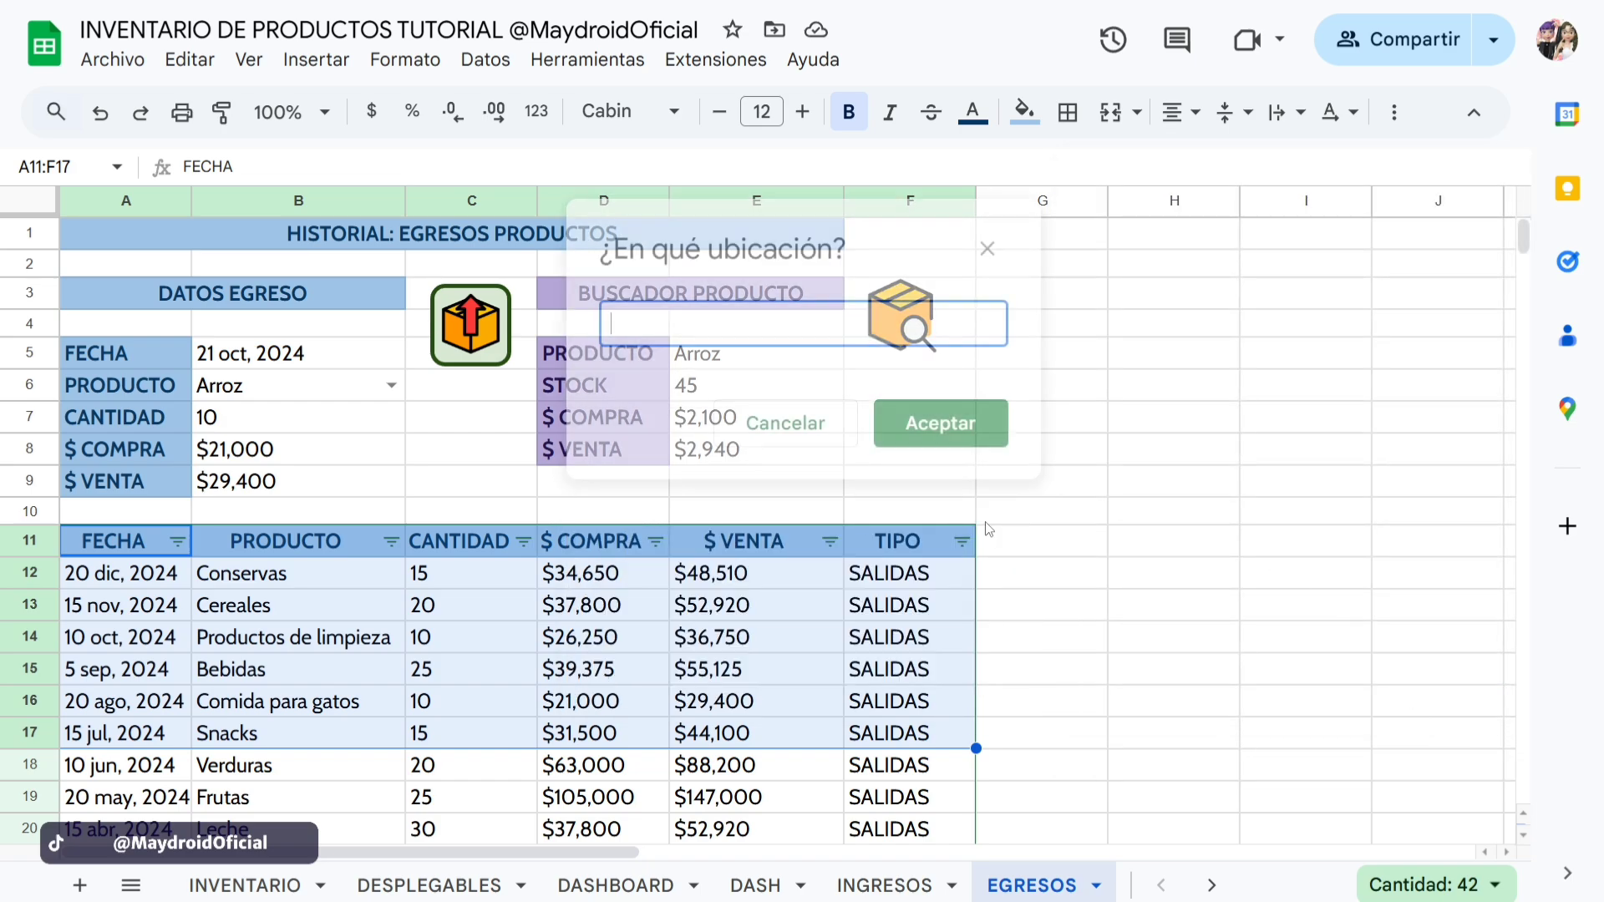
left_click(598, 890)
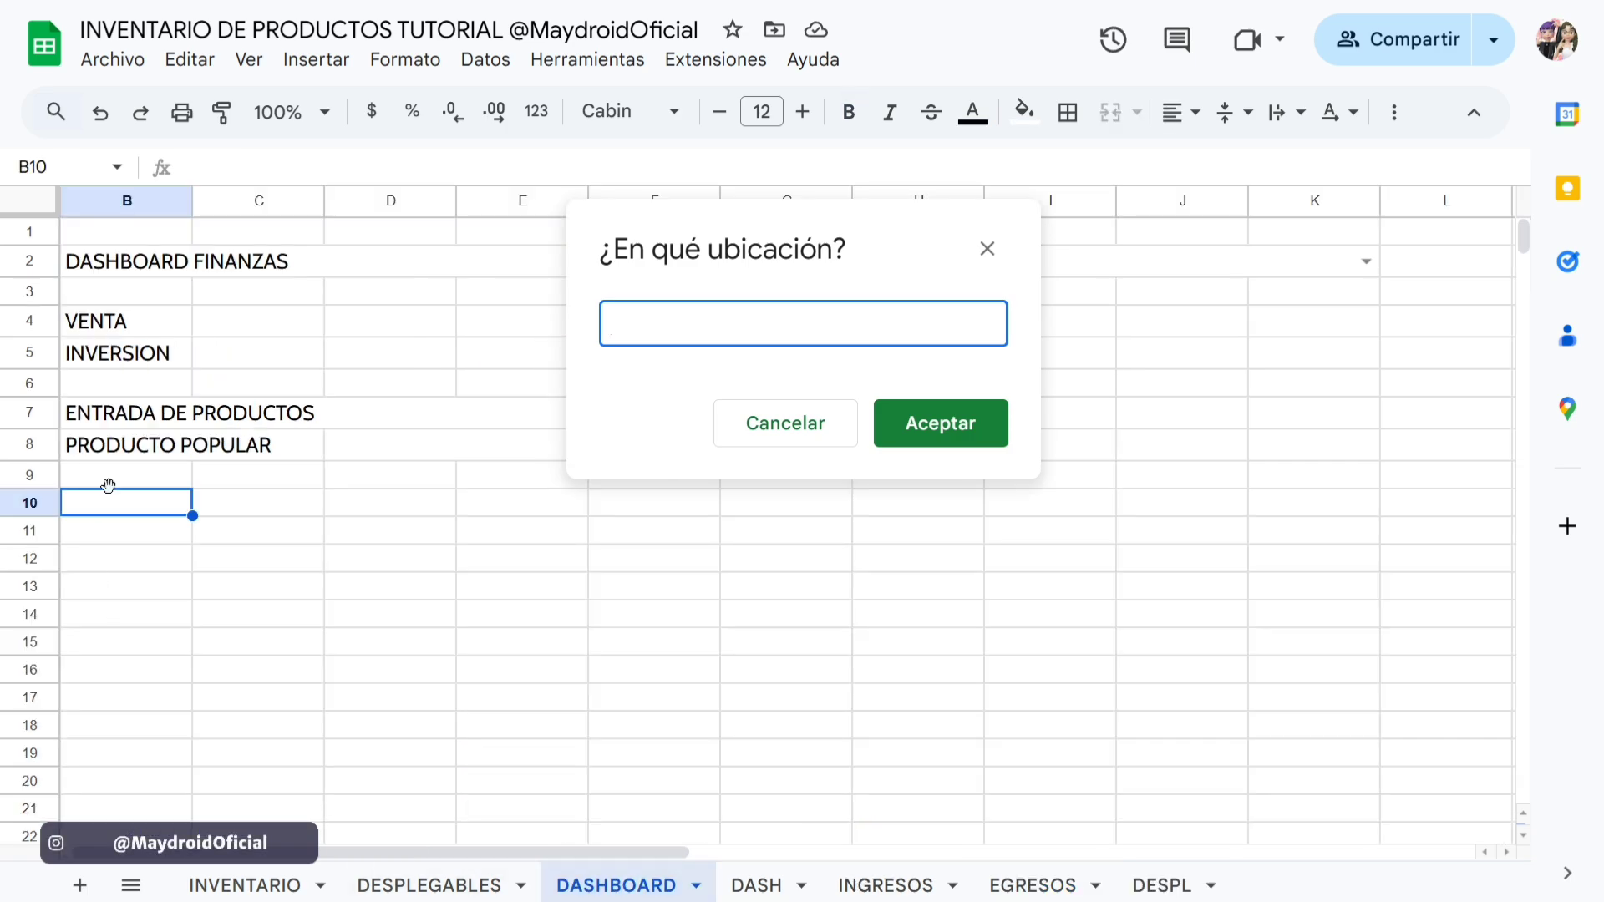
left_click(127, 504)
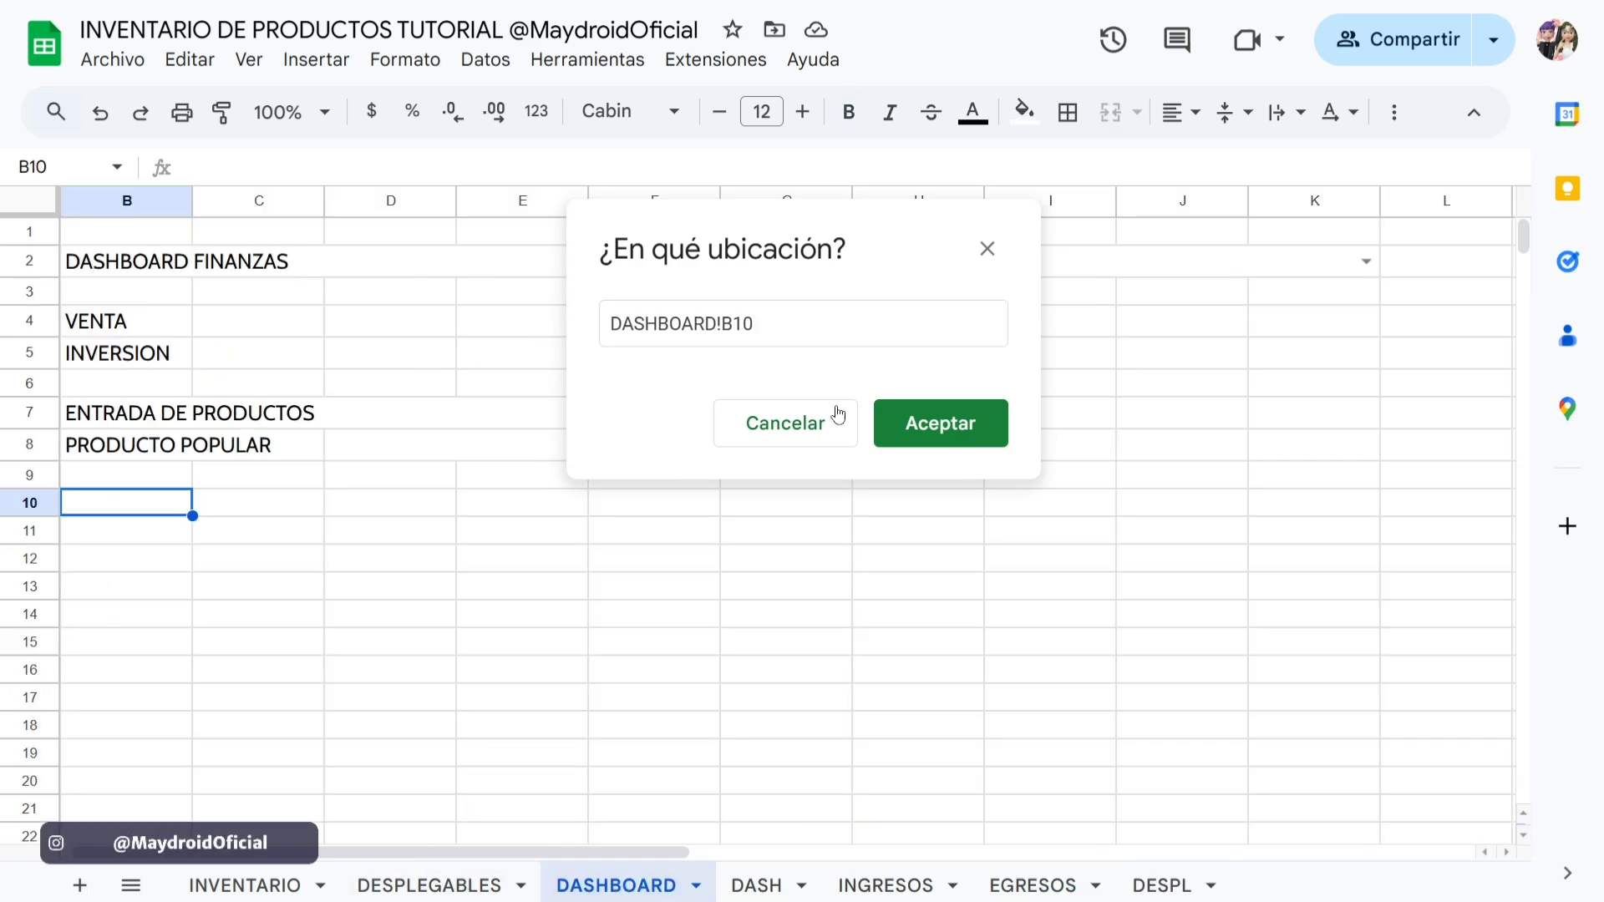
left_click(992, 440)
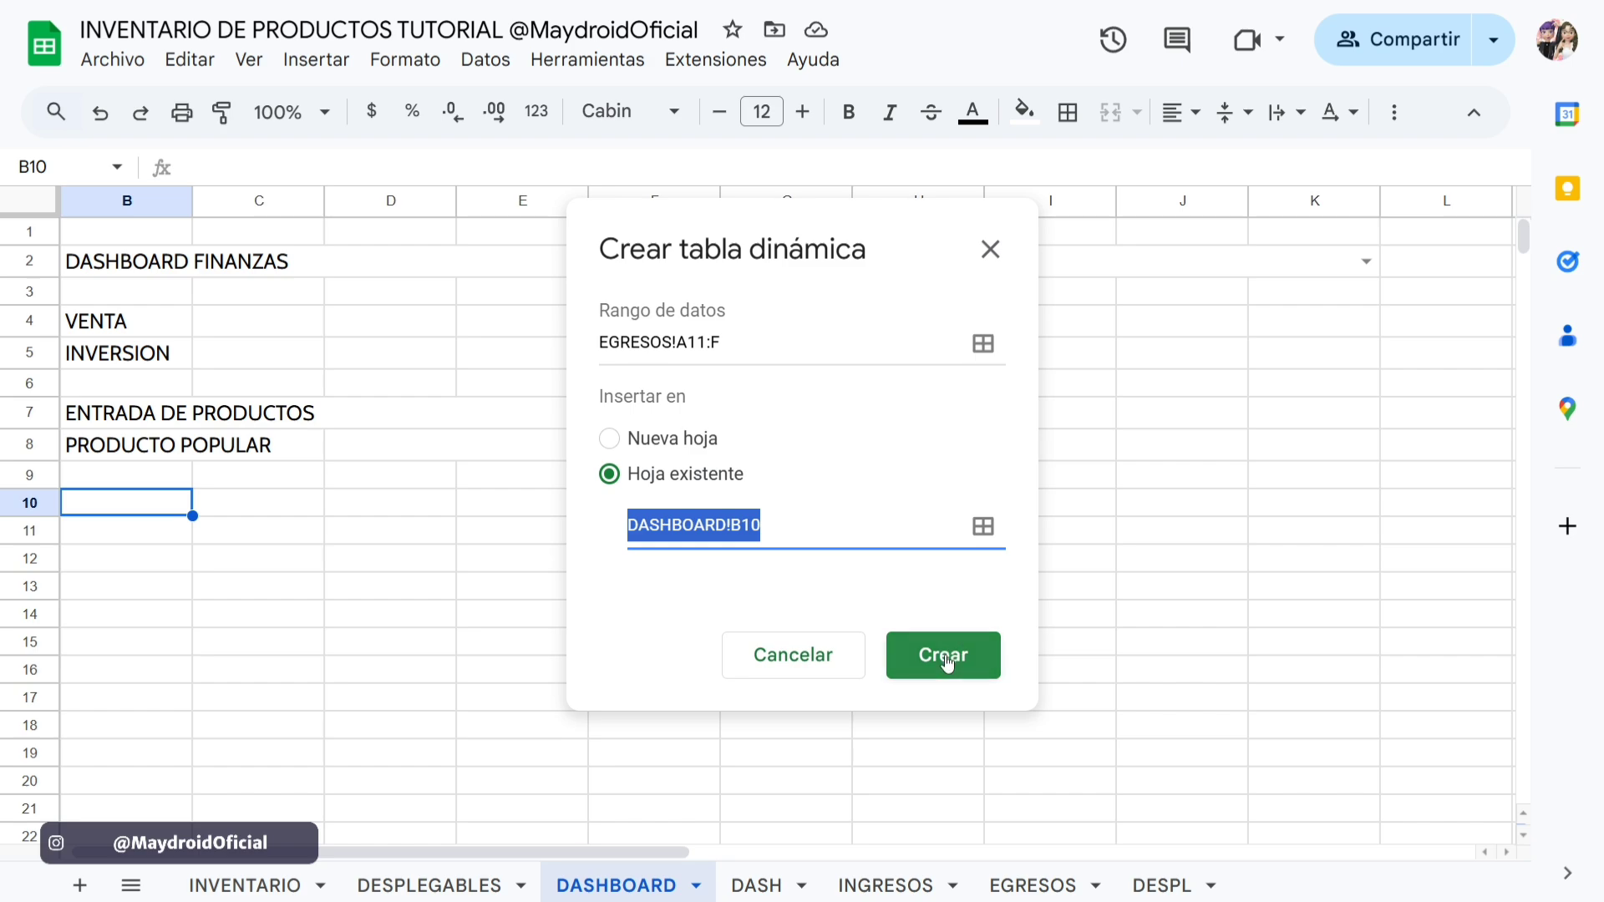
left_click(948, 664)
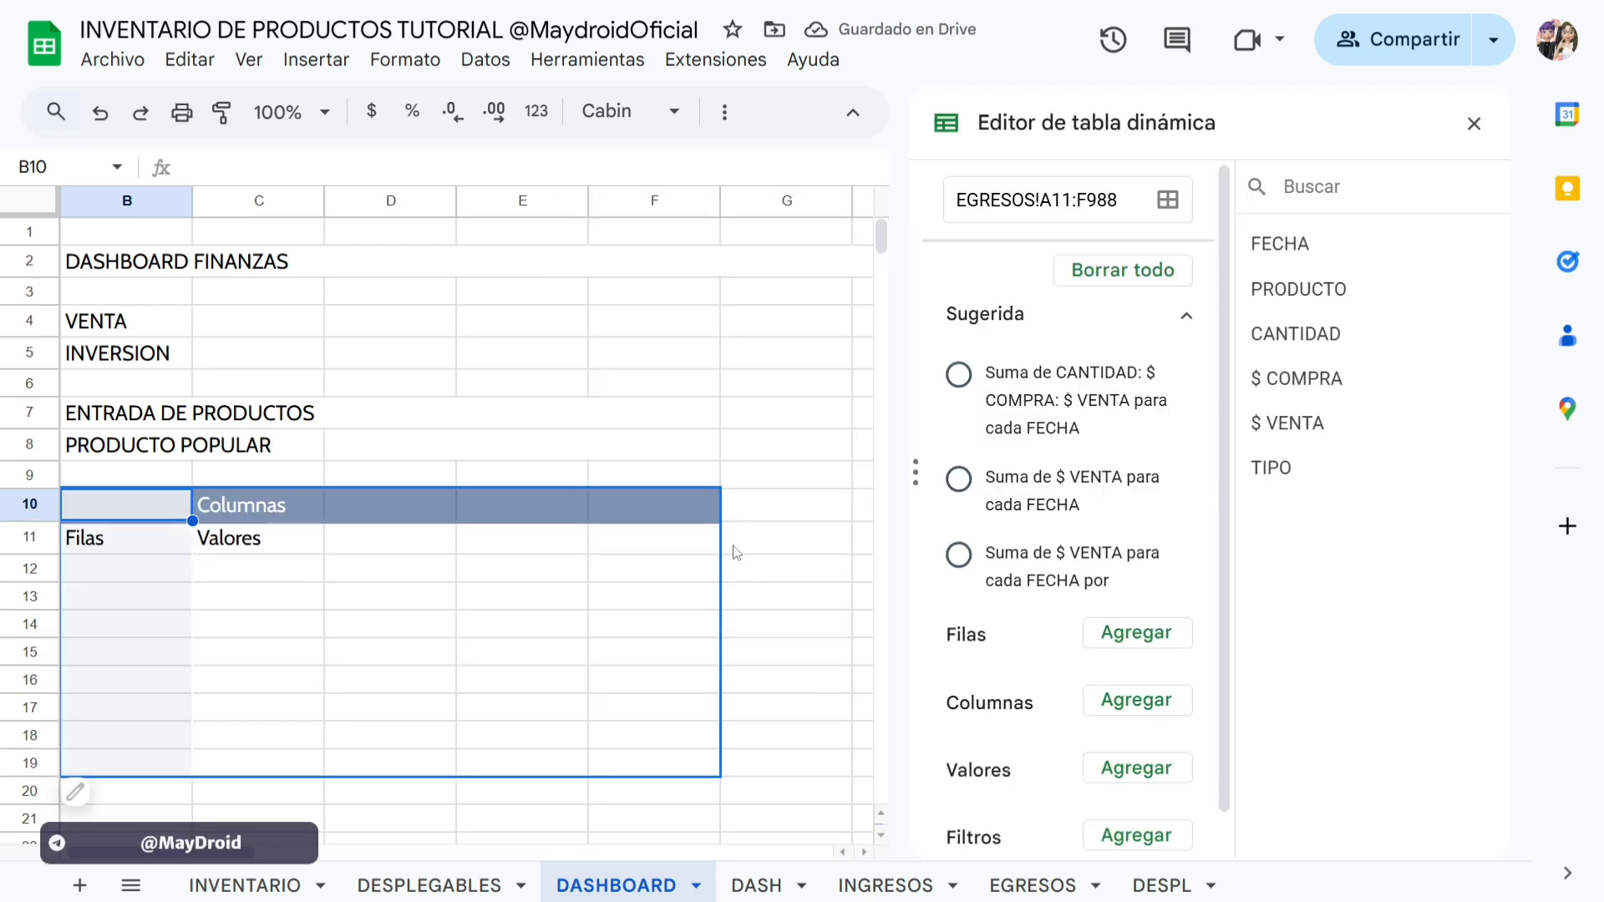
Add FECHA as the pivot table's row field and turn off its totals.
scroll(1011, 639, "down", 1)
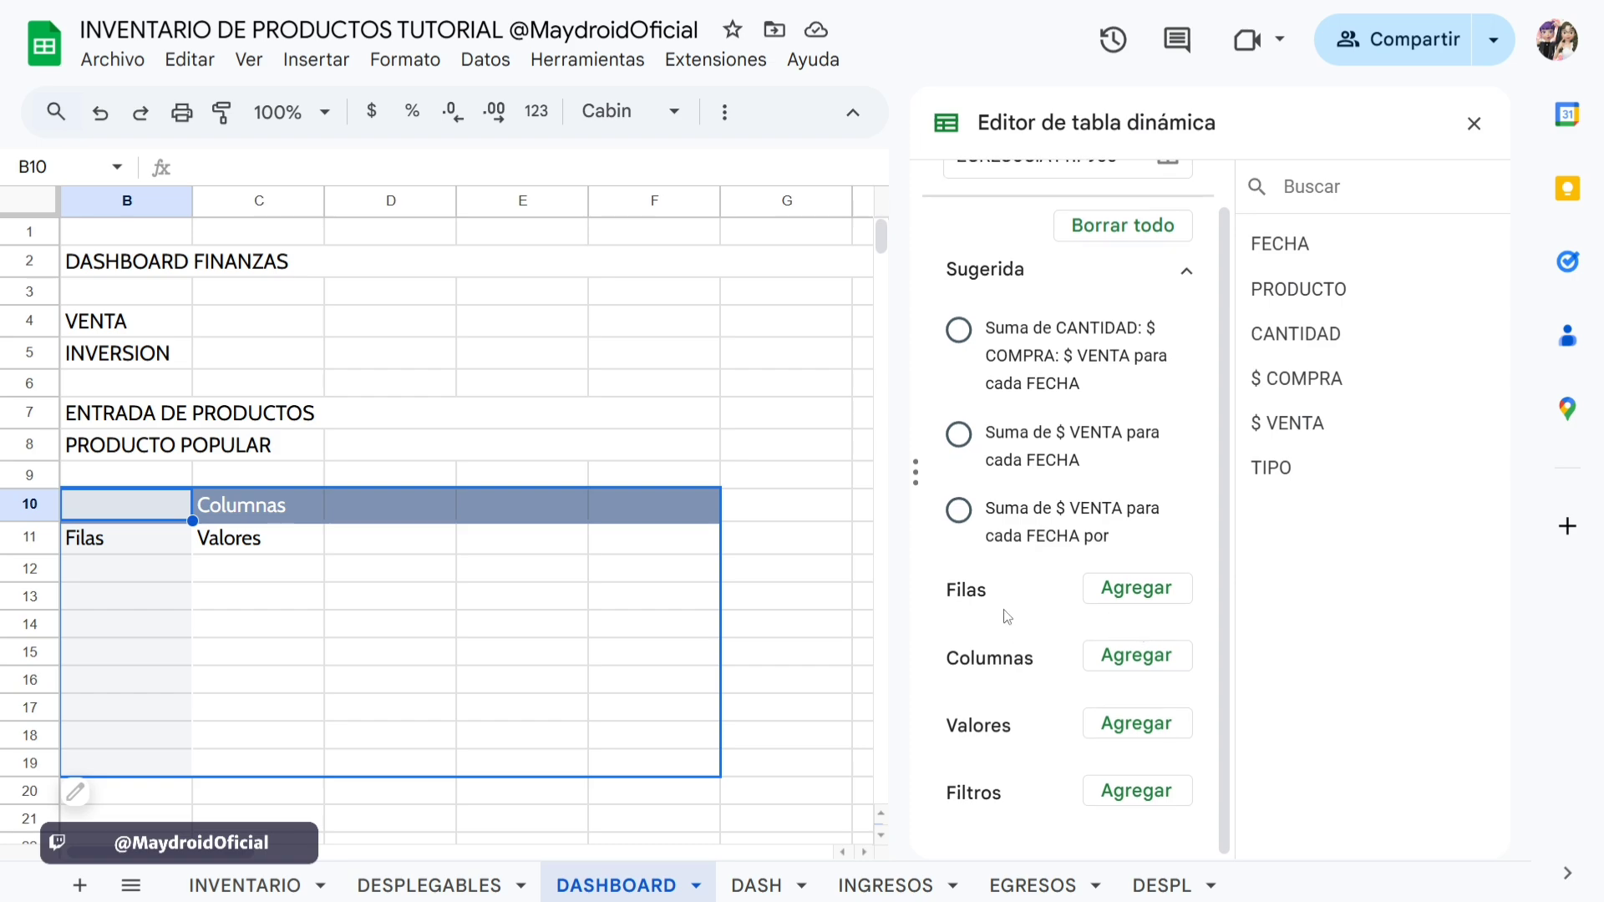
left_click(1141, 589)
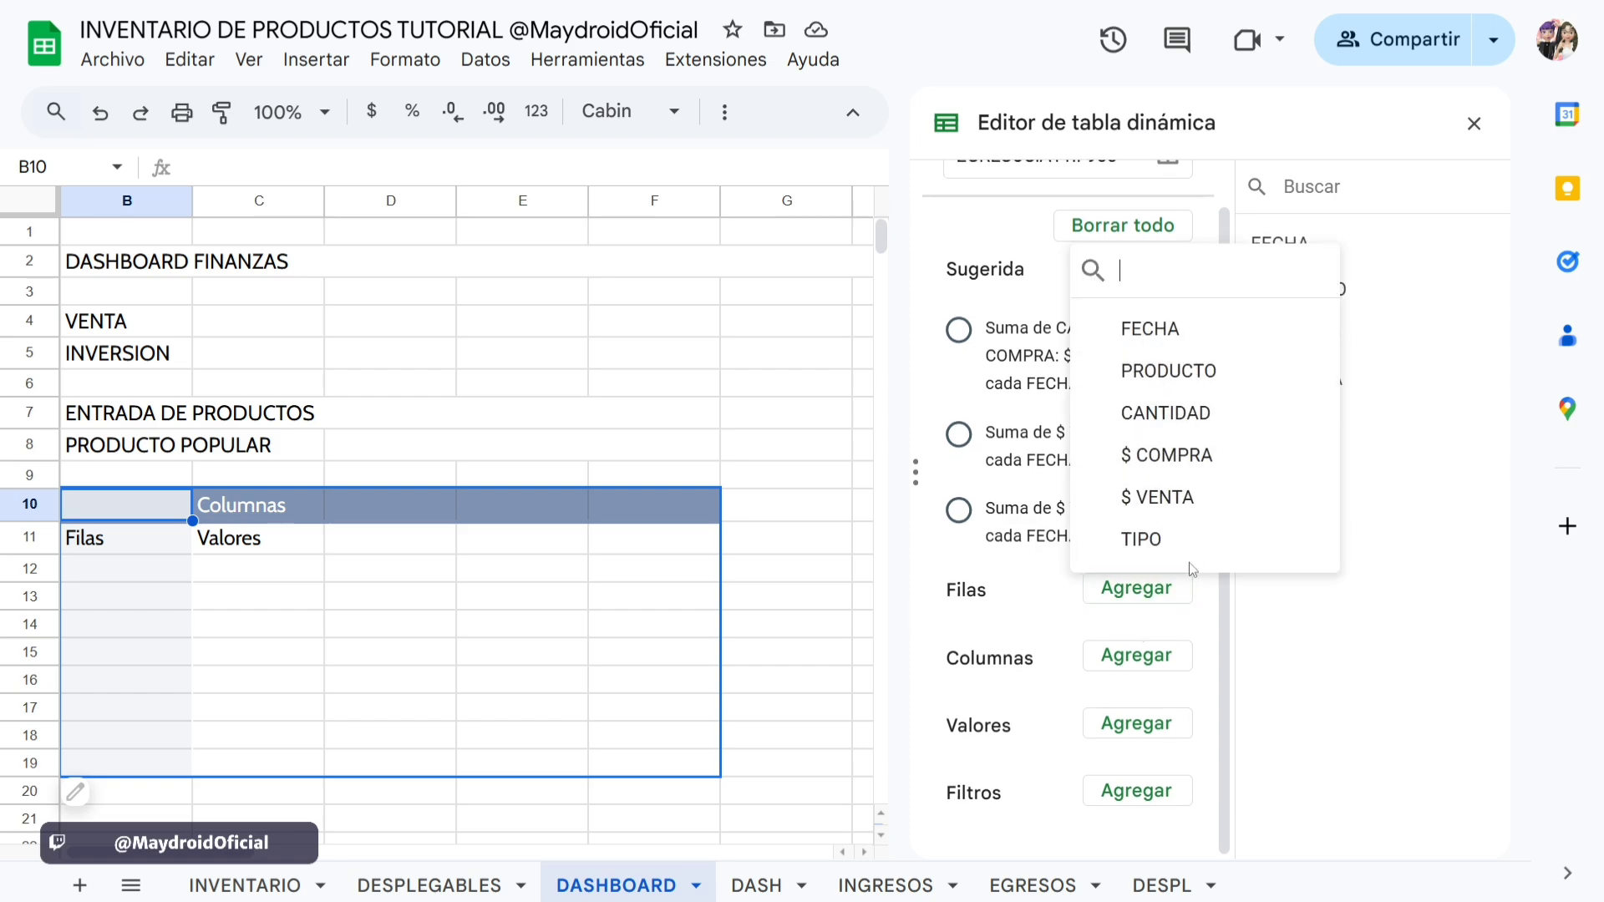
left_click(1497, 428)
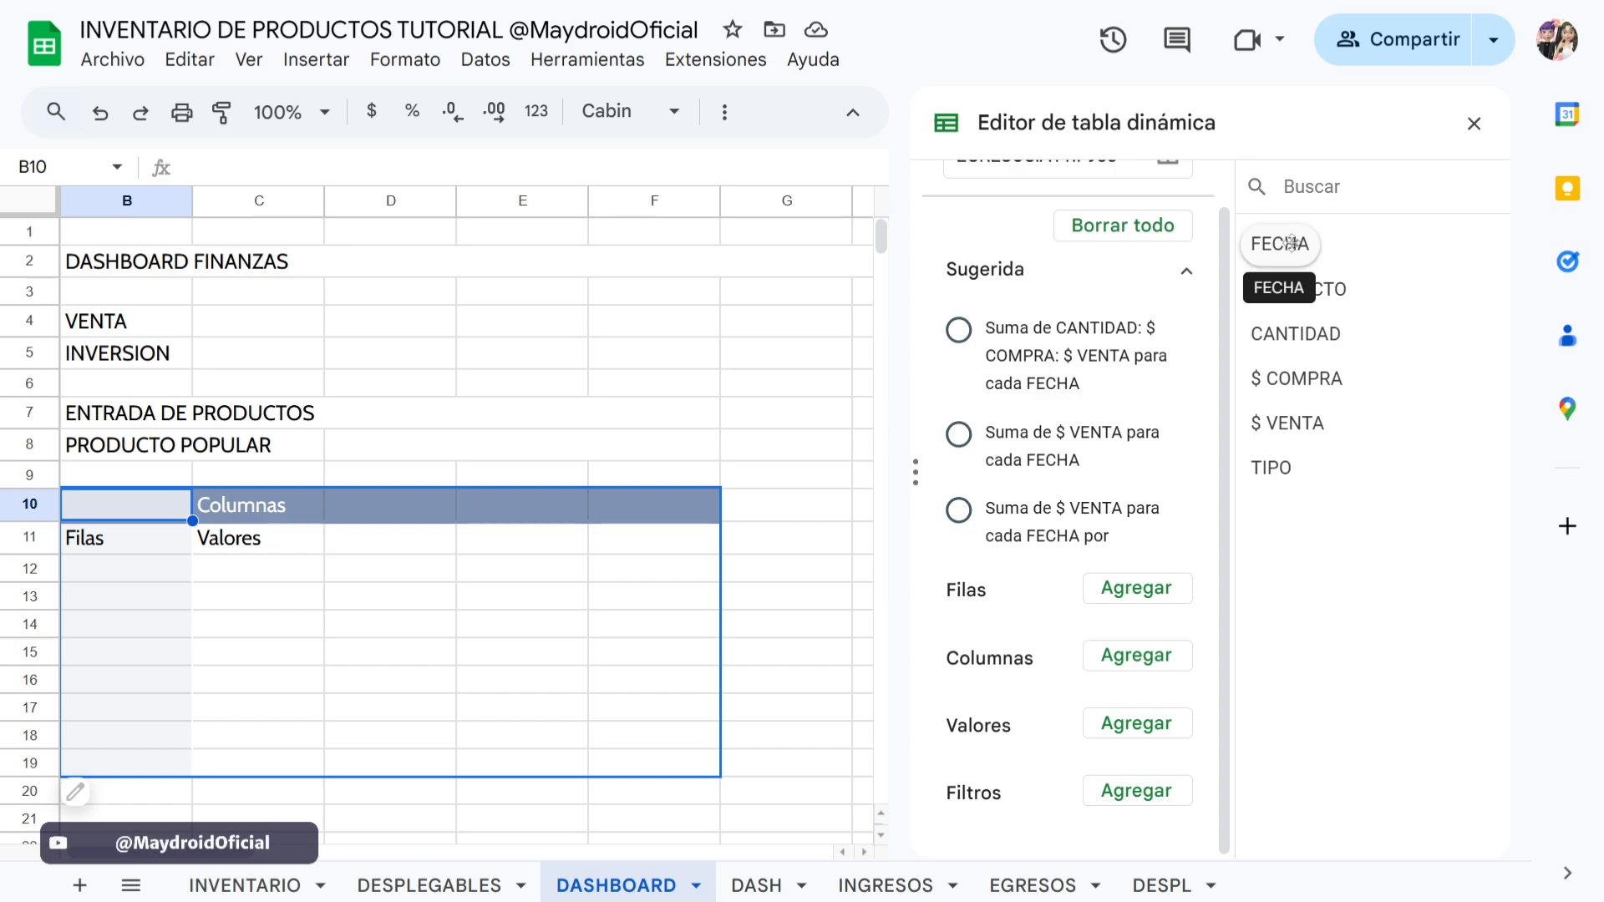
left_click_drag(1278, 246, 1038, 627)
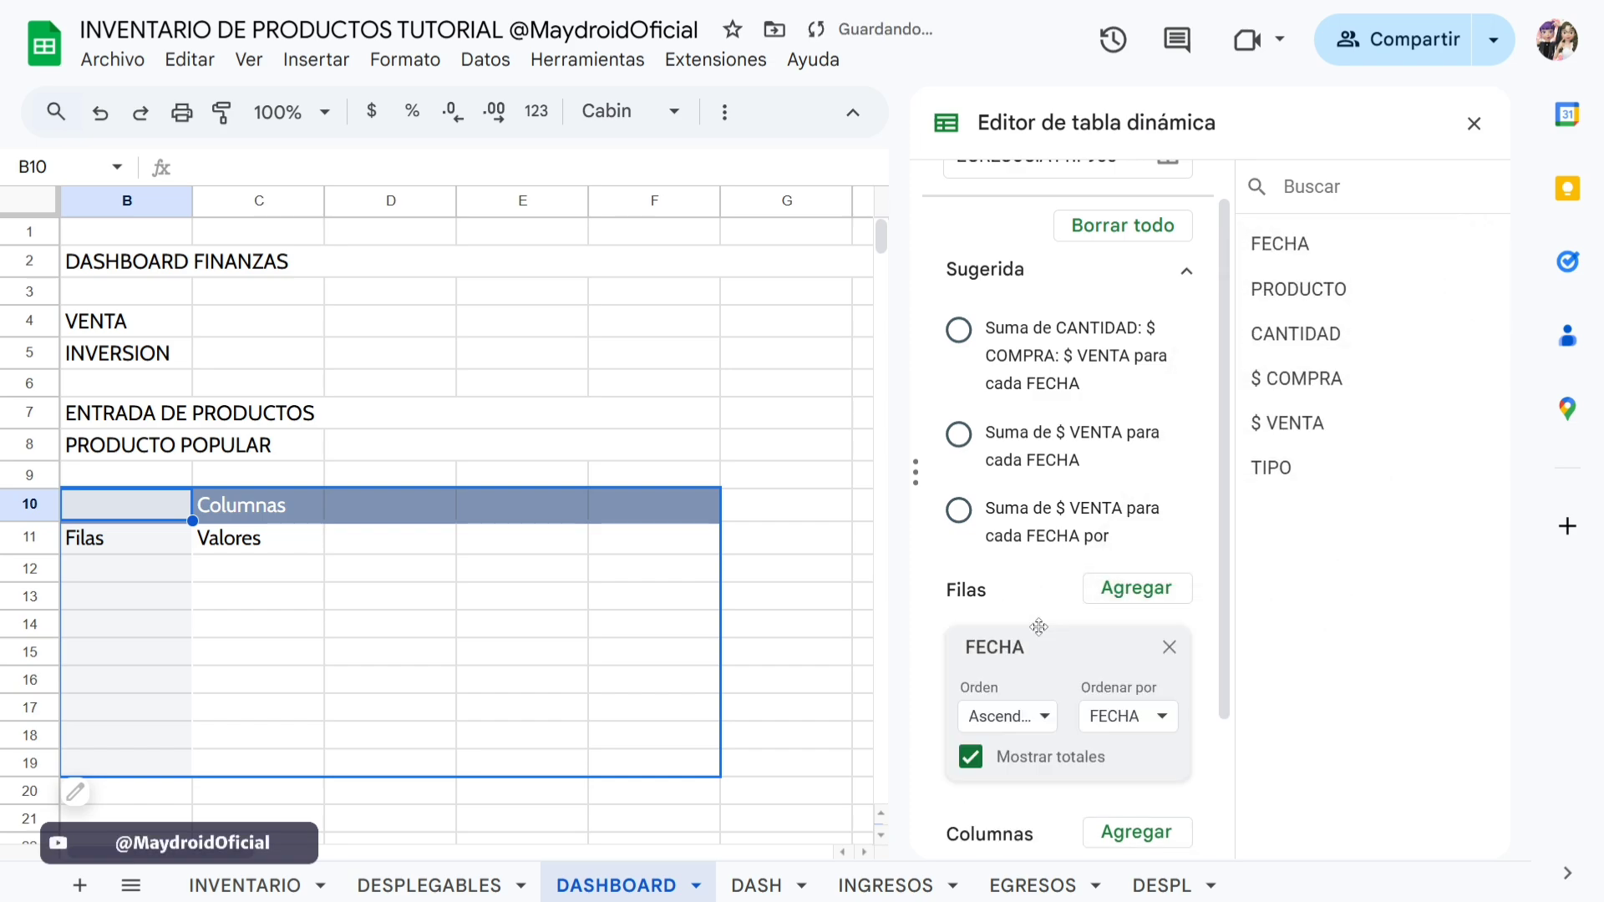
scroll(1039, 627, "down", 2)
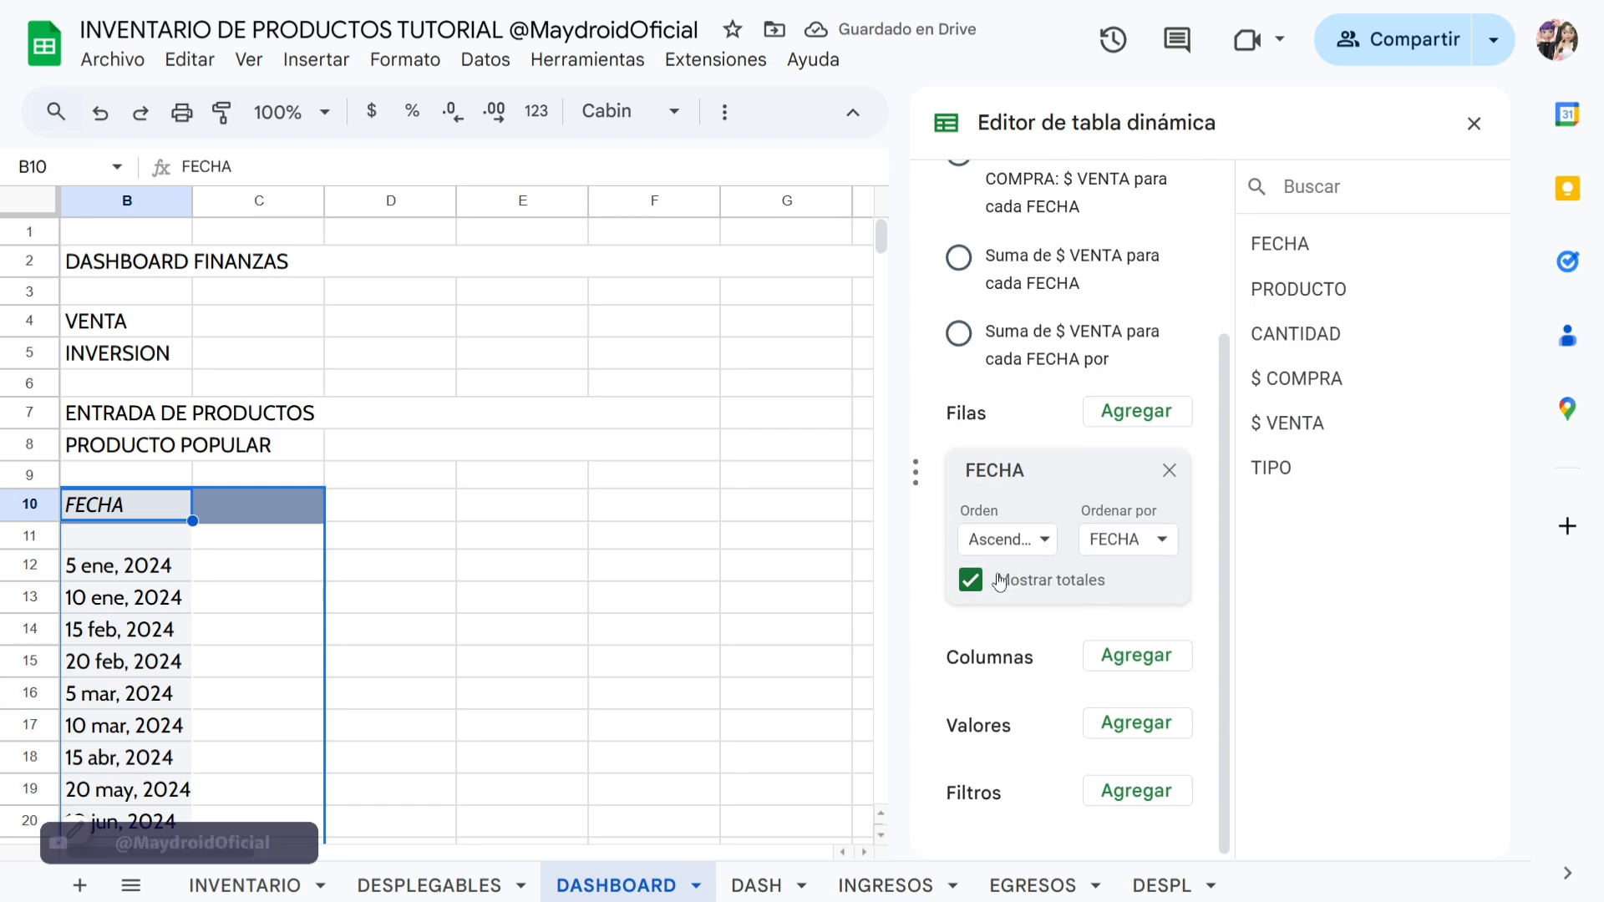
left_click(955, 583)
Group the pivot table's FECHA dates by Mes.
scroll(236, 608, "down", 2)
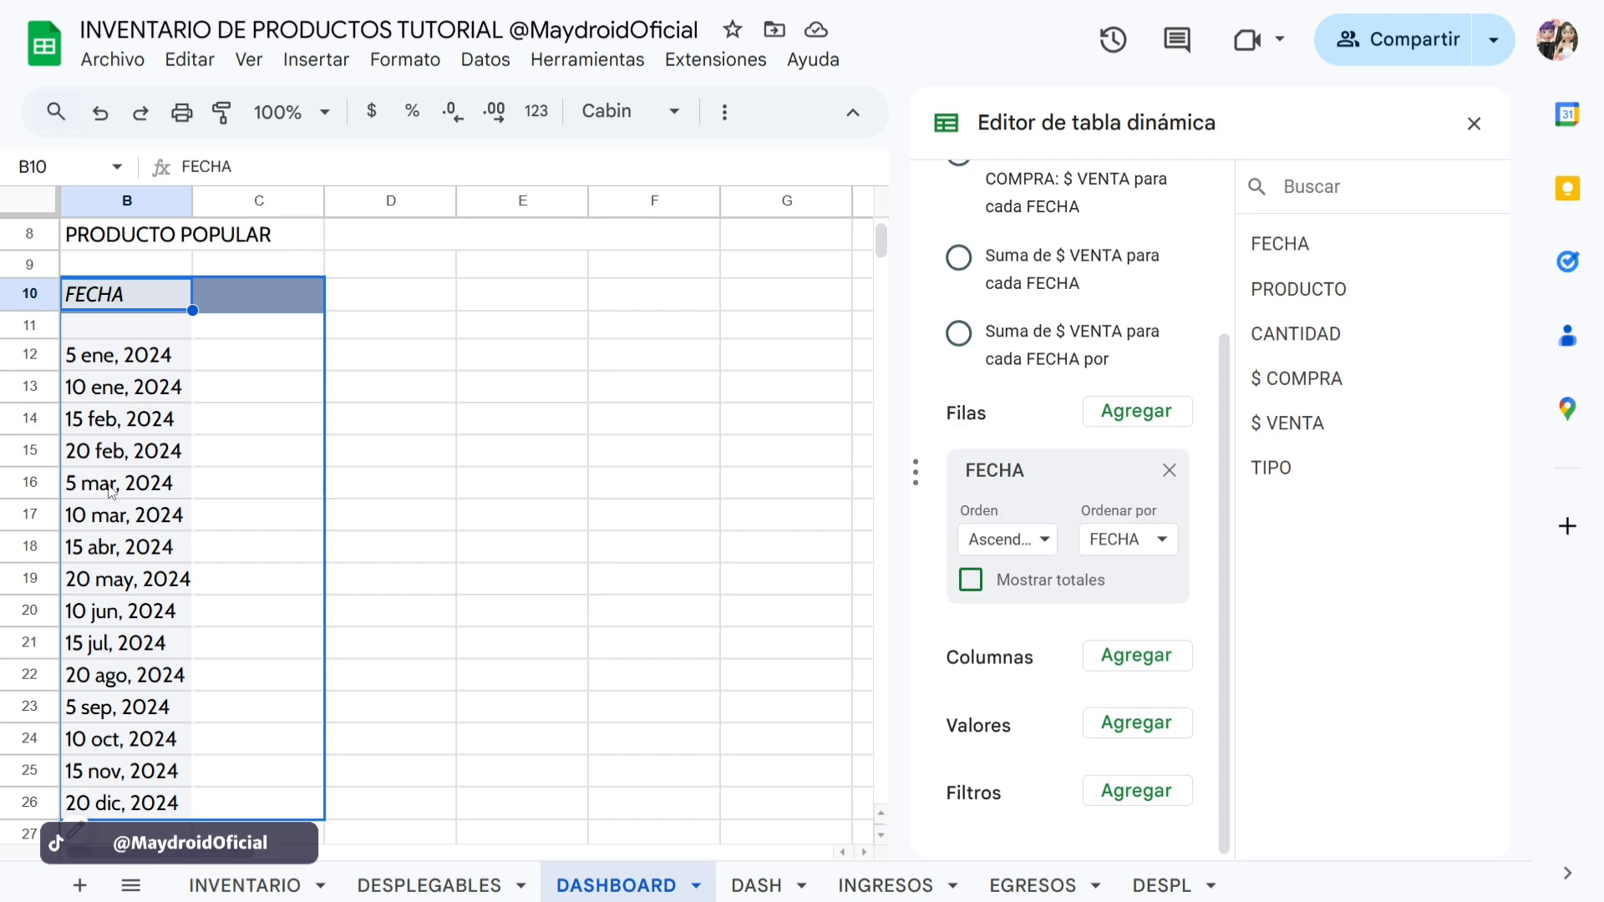
right_click(128, 398)
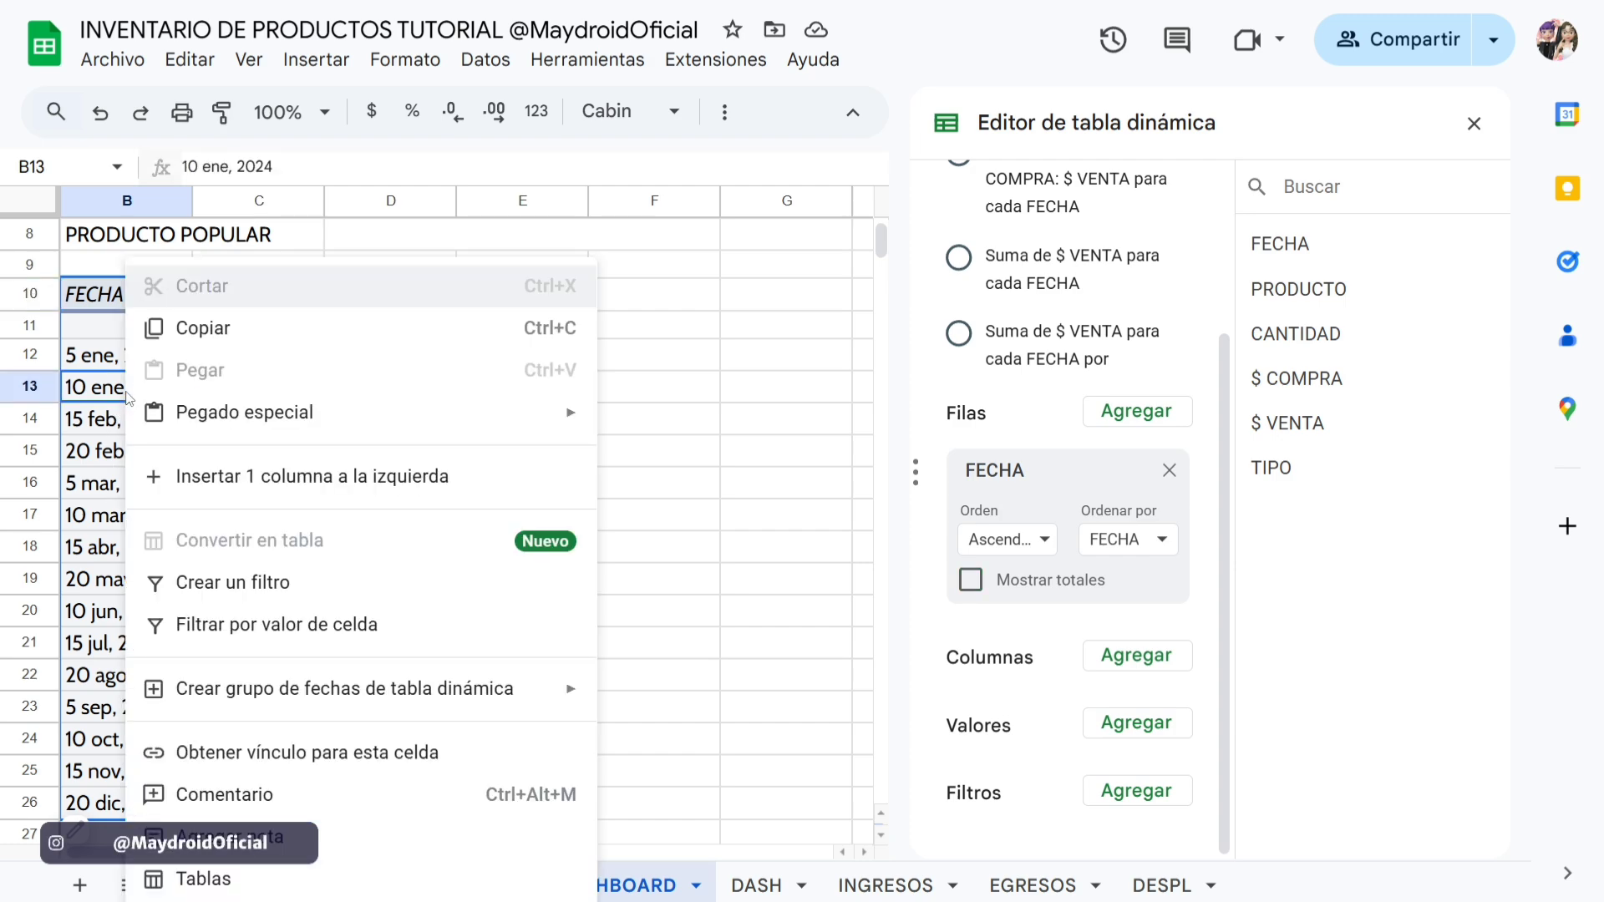
mouse_move(367, 709)
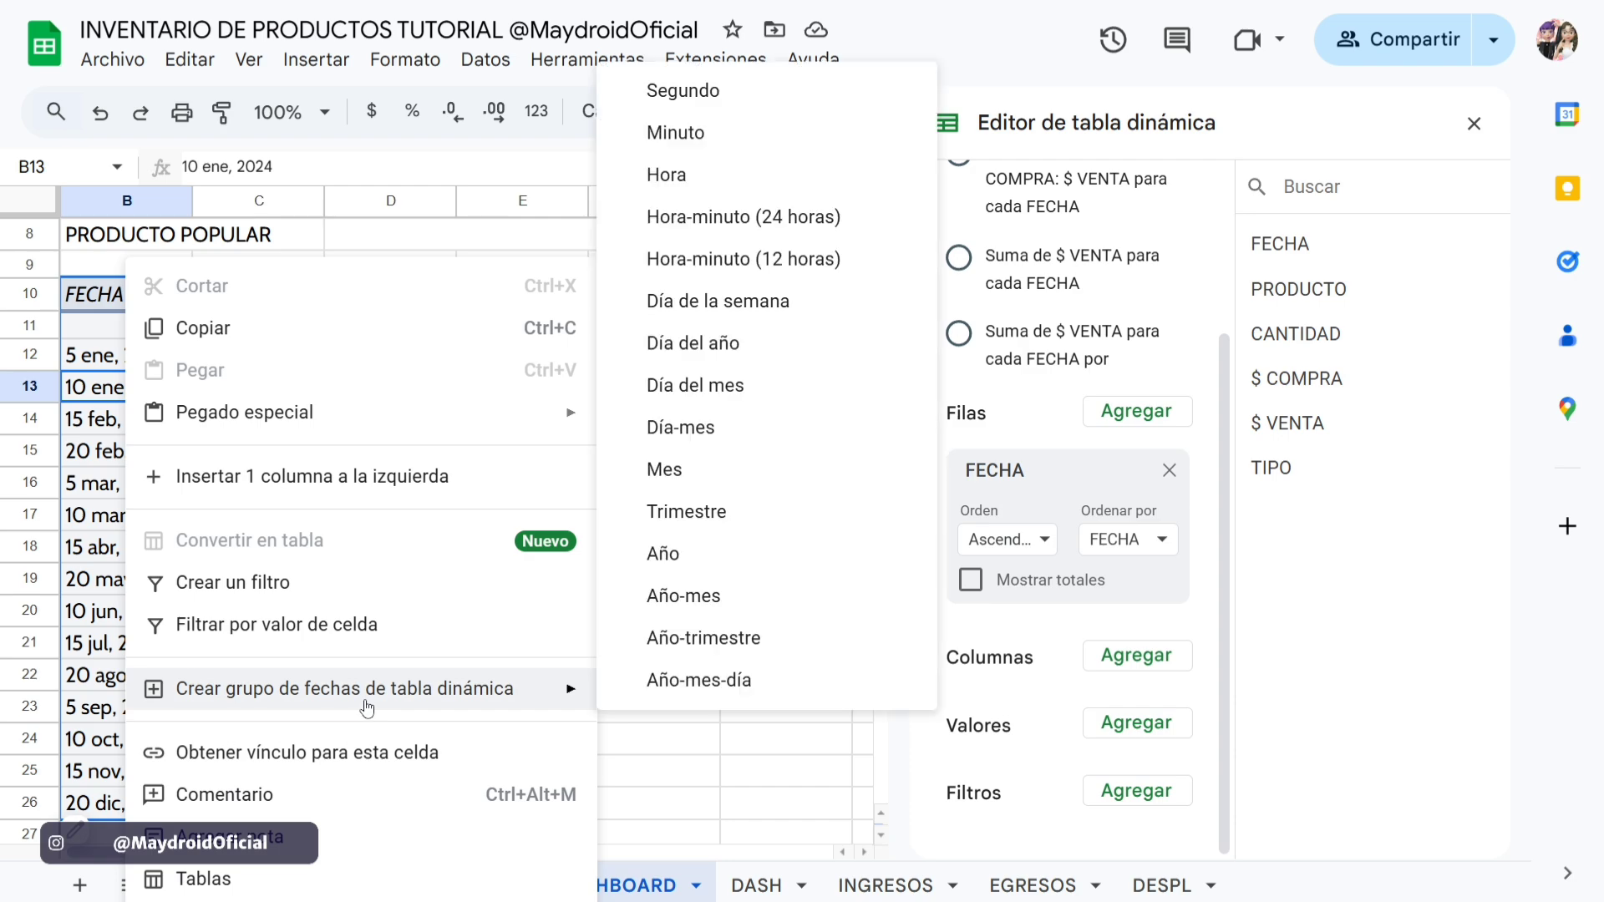
left_click(743, 482)
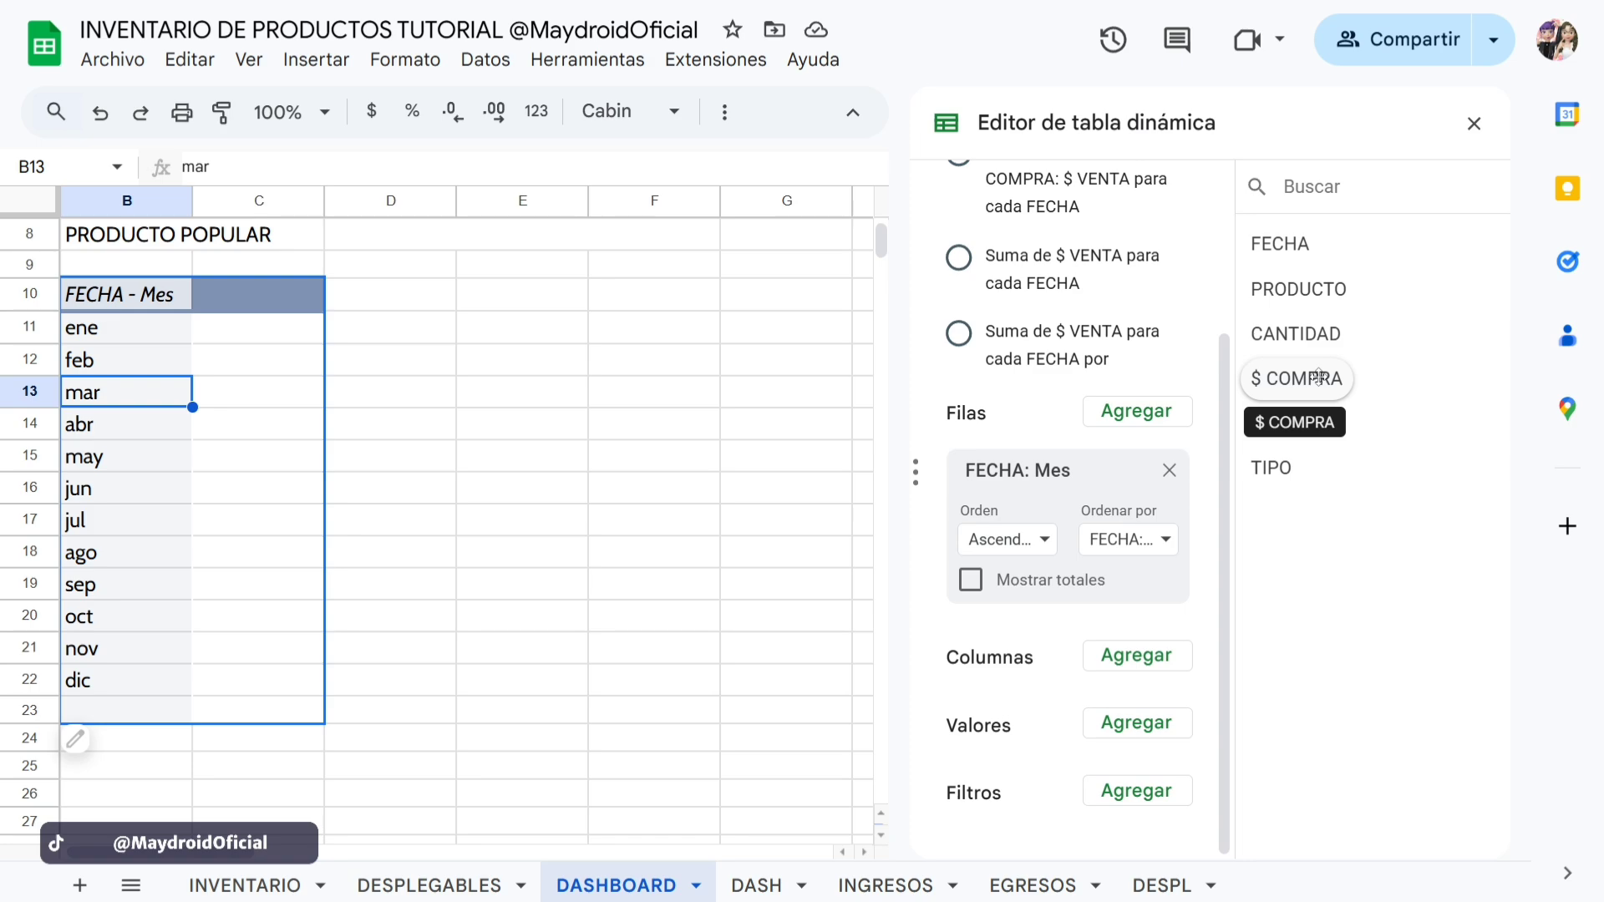
Add $ COMPRA to the pivot table's values, summarized by SUM, and add FECHA as a filter field.
left_click_drag(1318, 378, 1007, 797)
scroll(1131, 662, "down", 2)
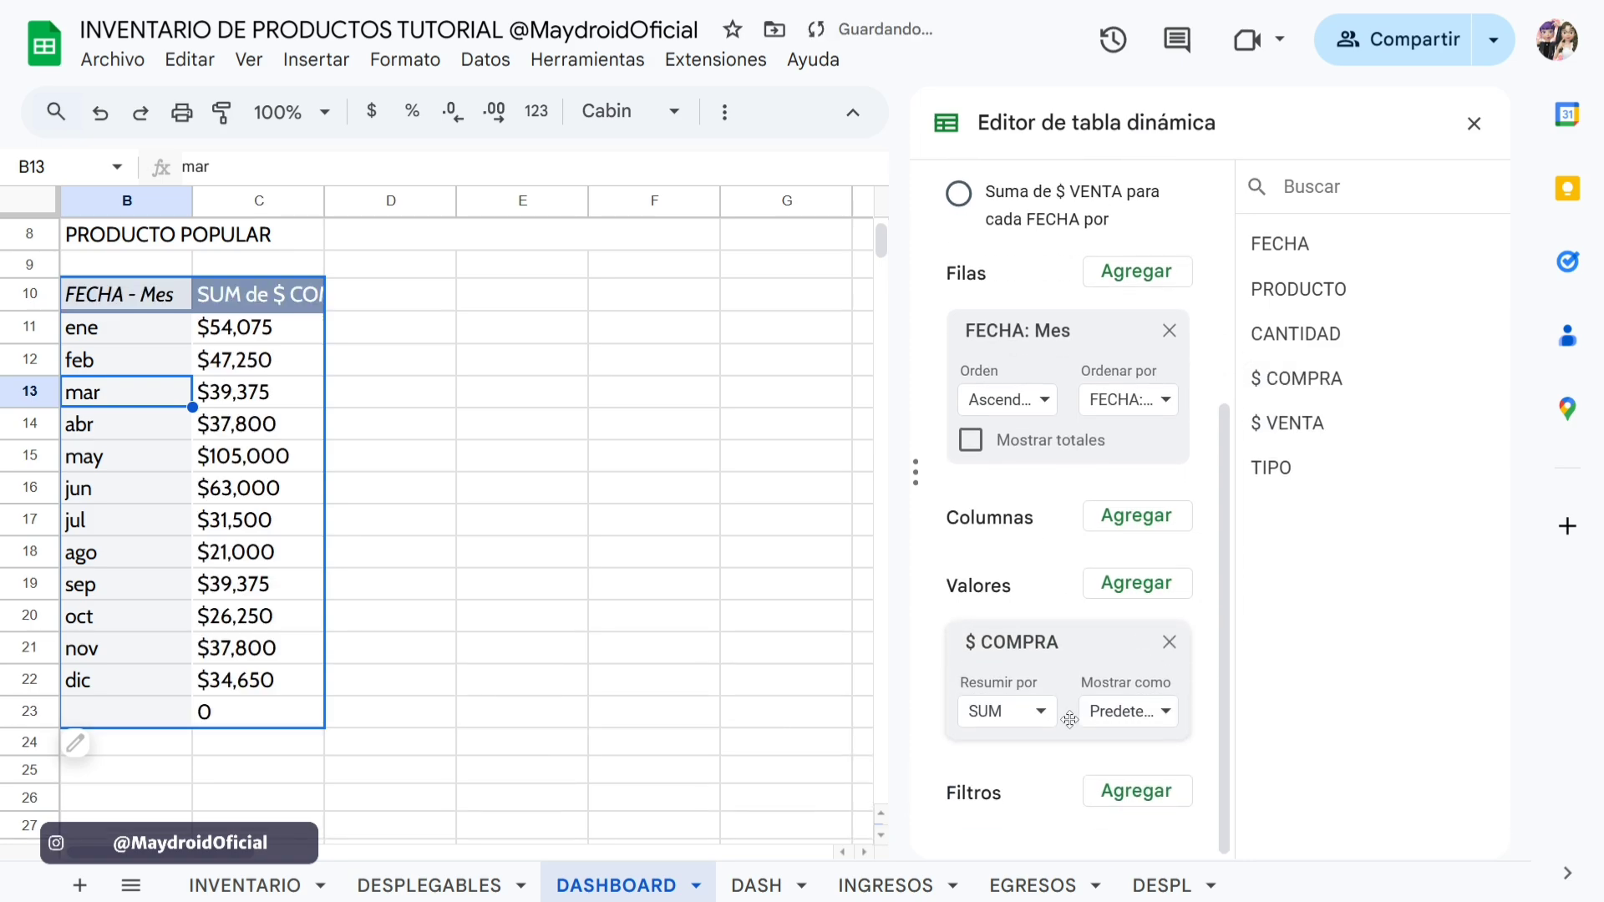
left_click(1008, 722)
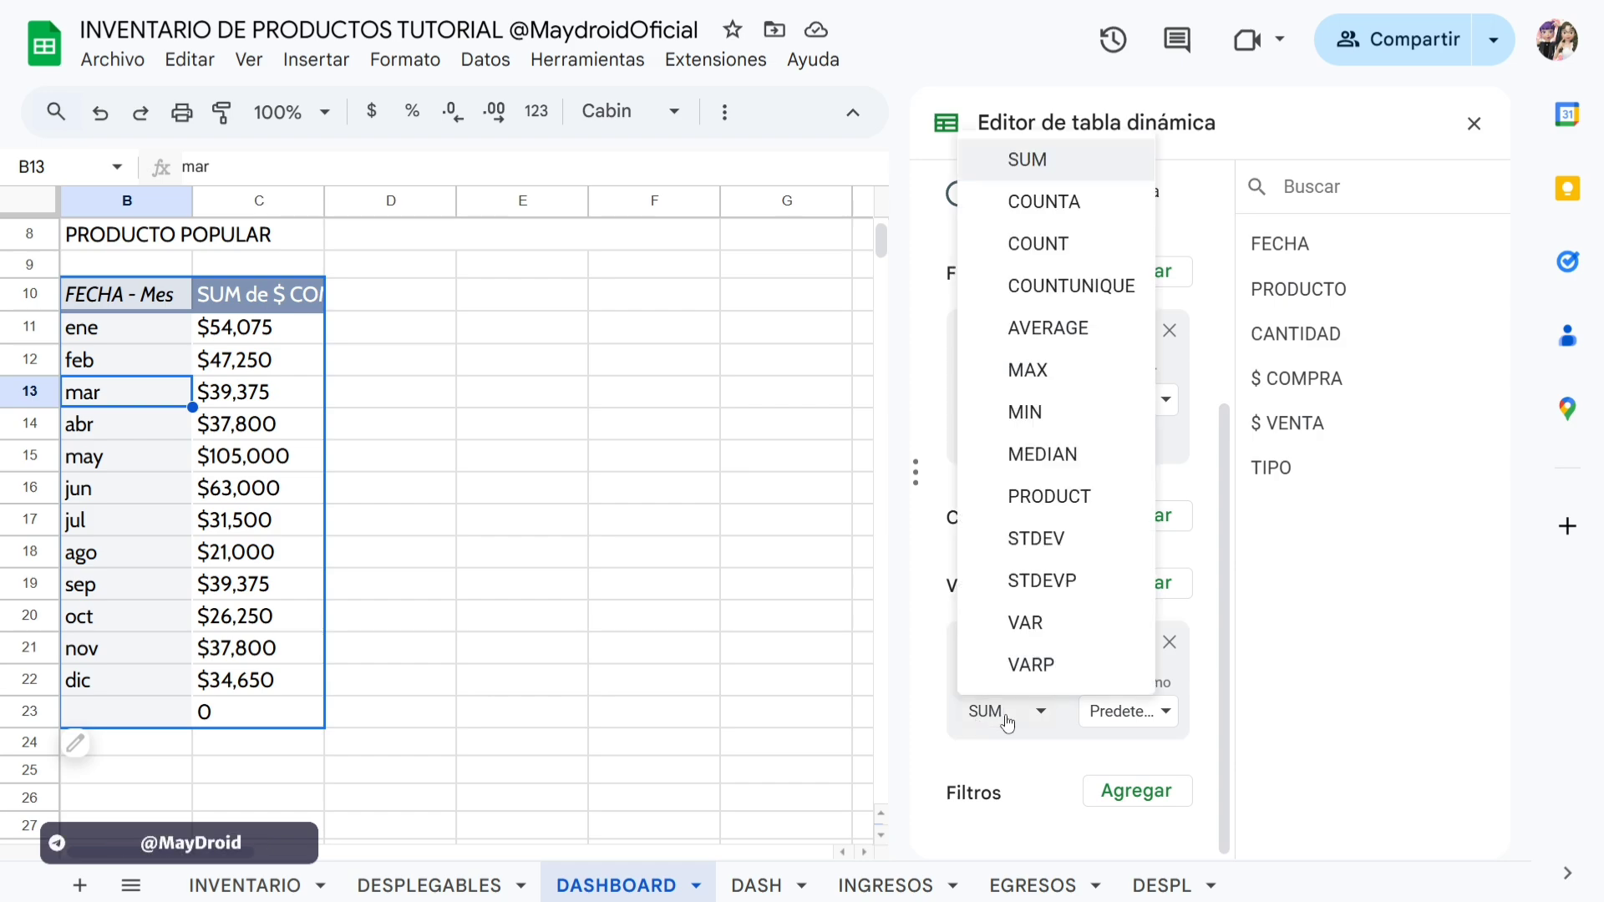
left_click(1009, 724)
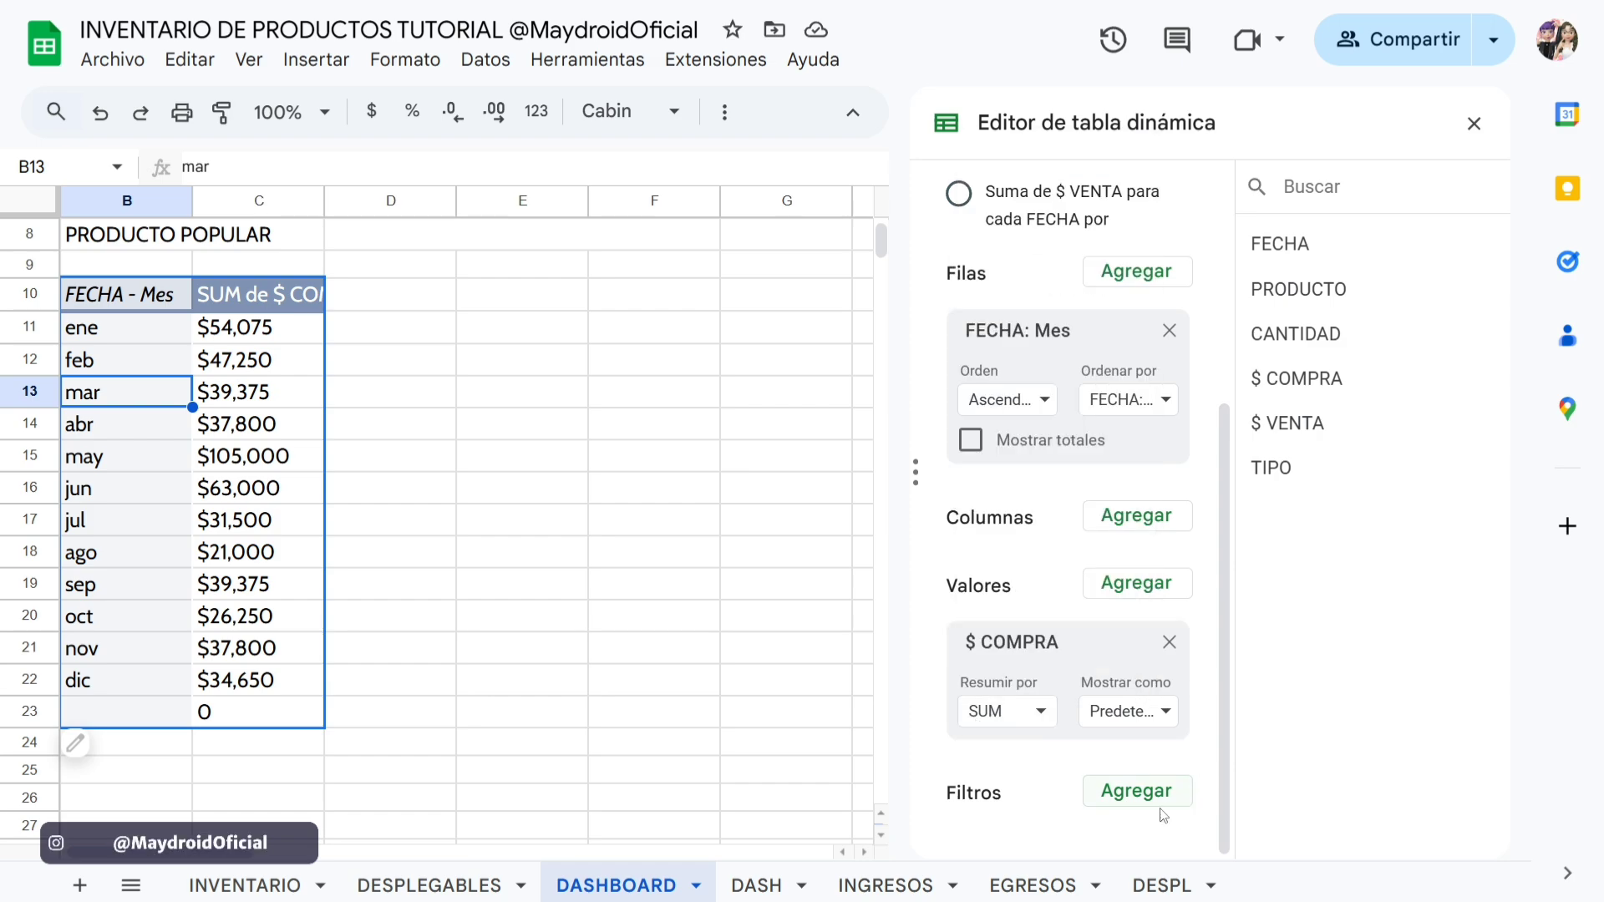
left_click_drag(1292, 259, 1056, 852)
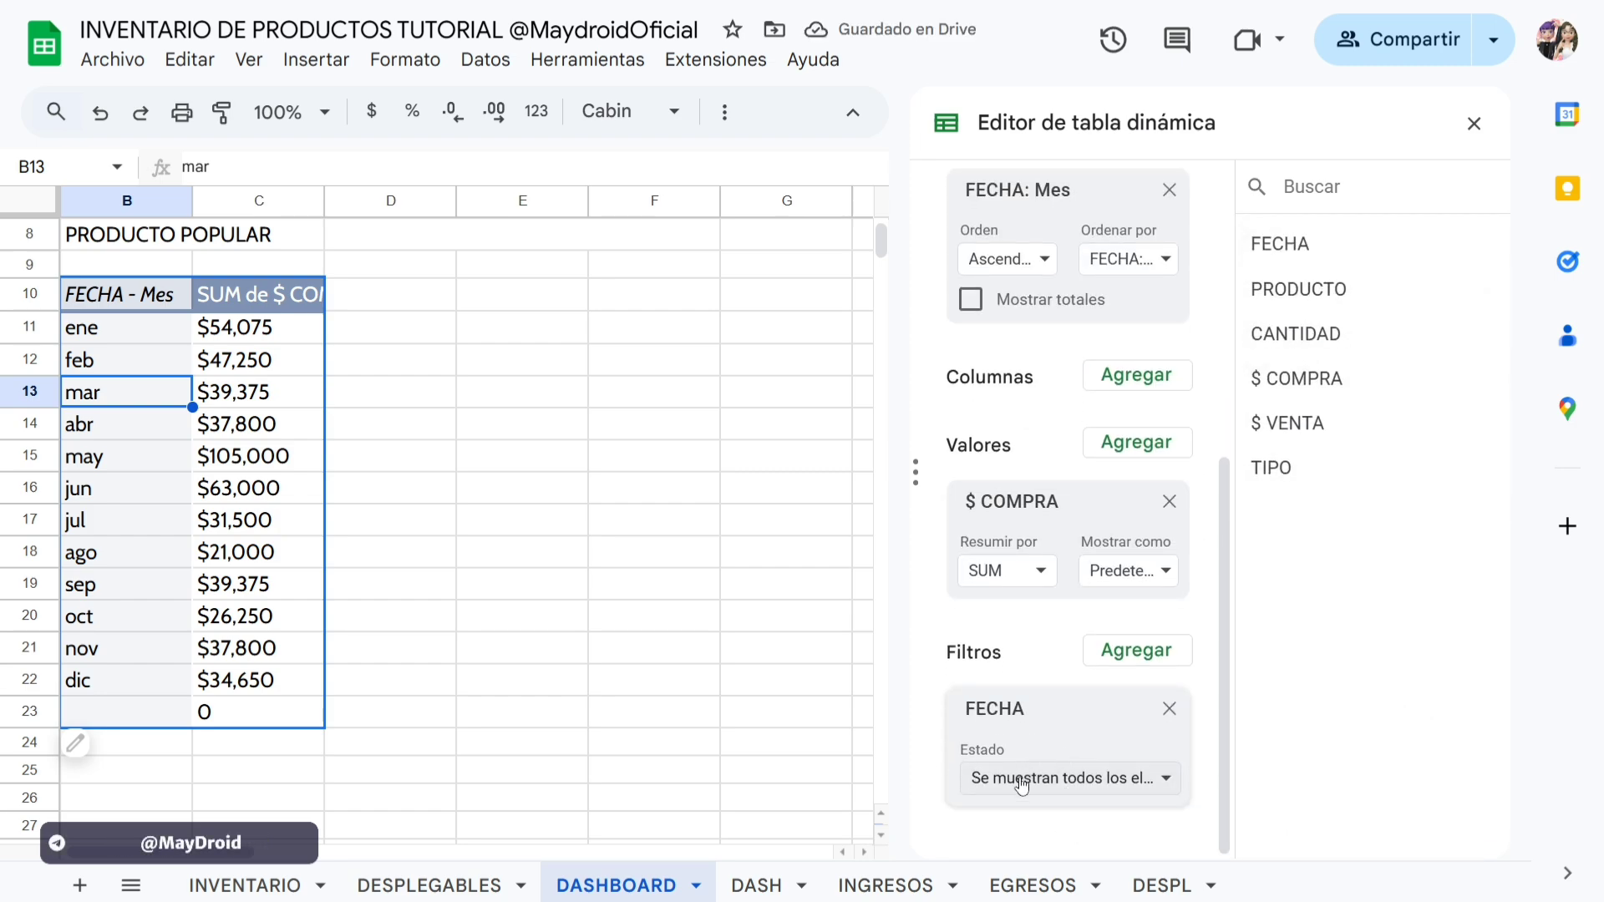
left_click(1021, 785)
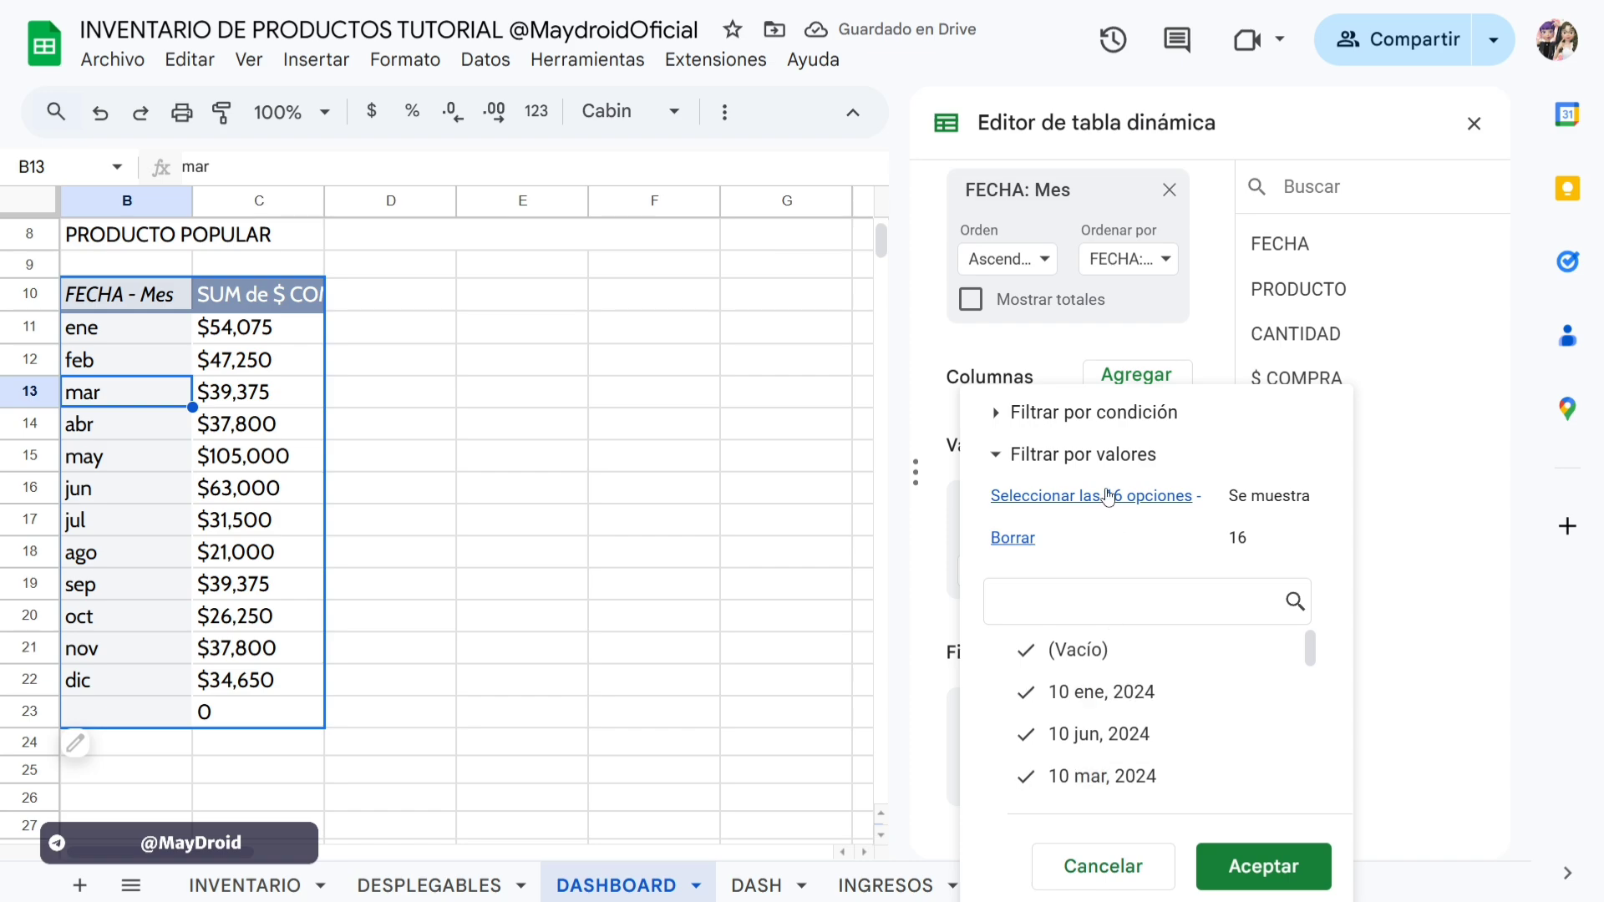
left_click(1005, 413)
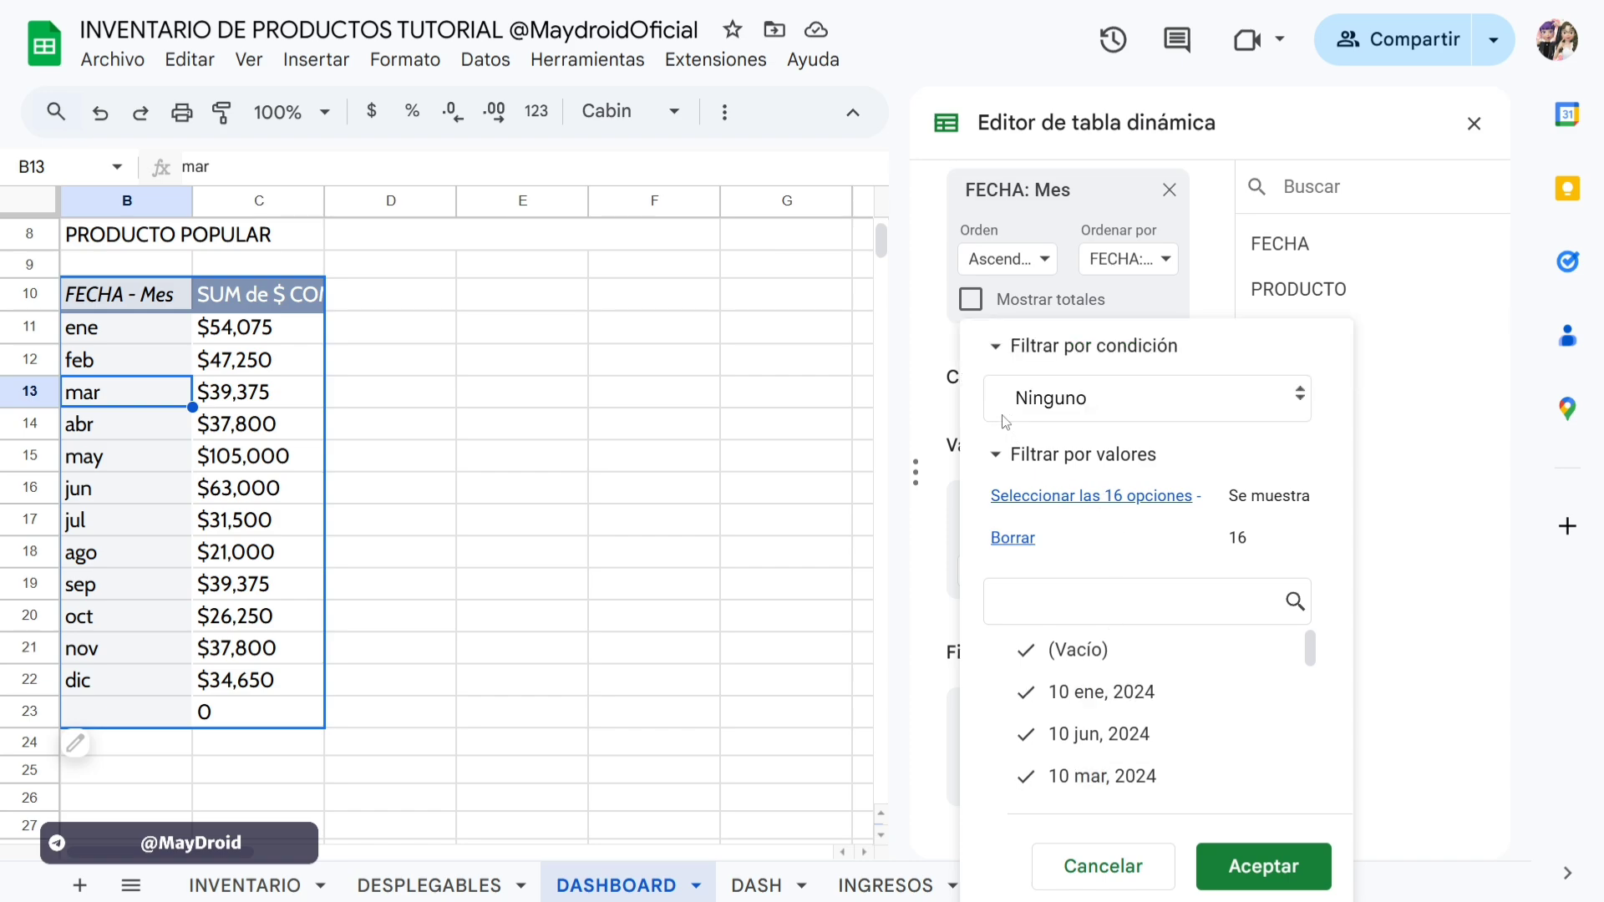
left_click(1086, 401)
scroll(1091, 585, "down", 3)
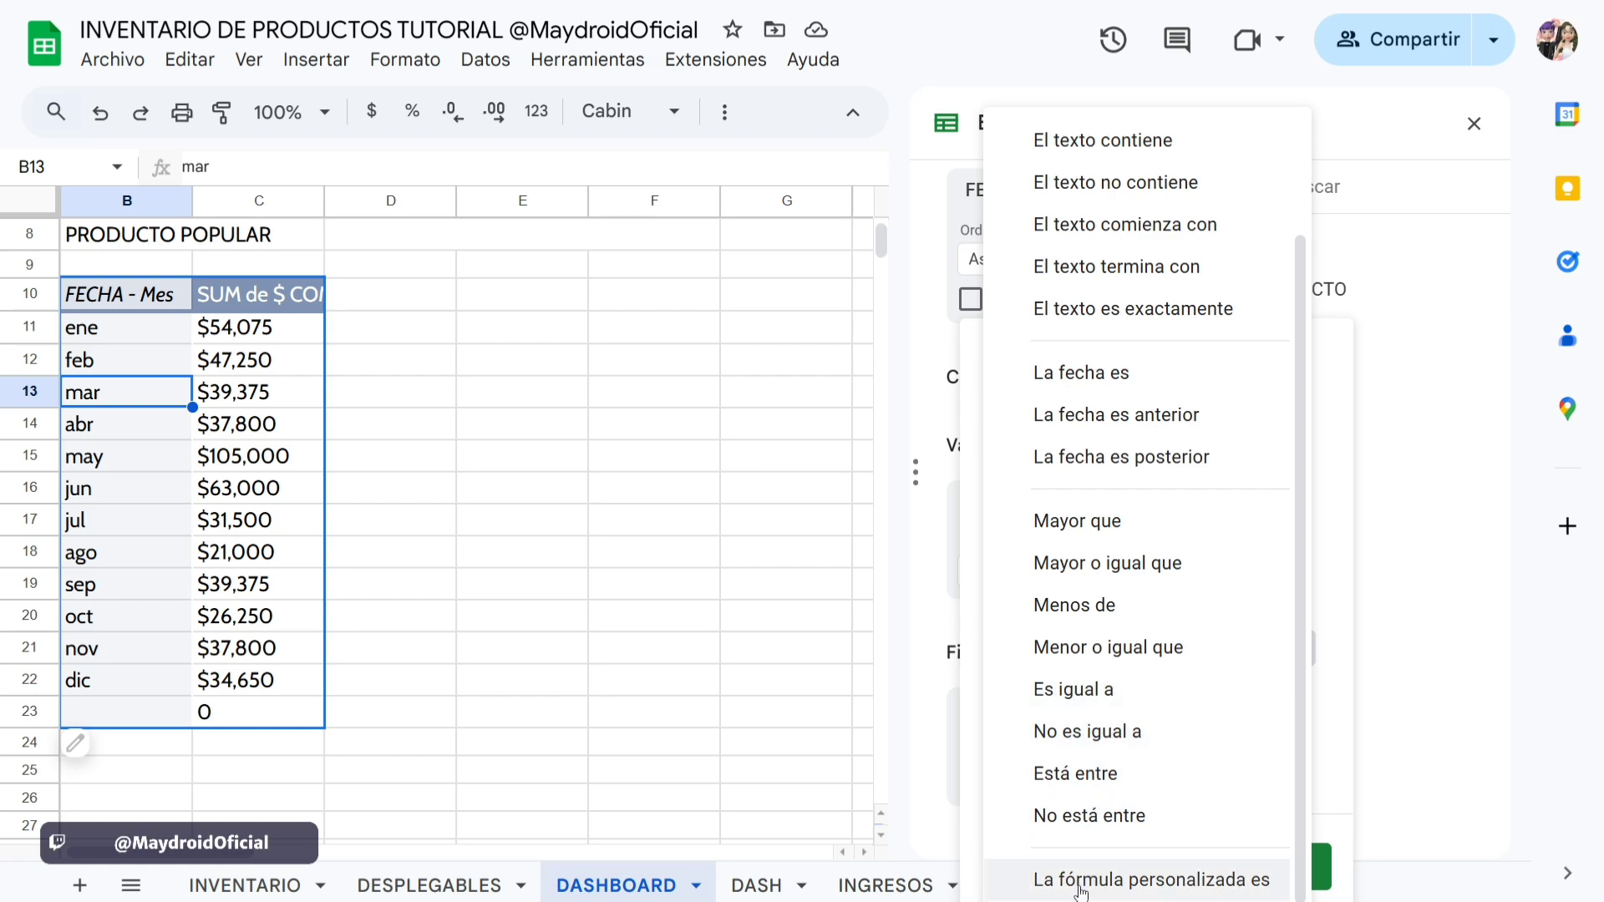
left_click(1081, 882)
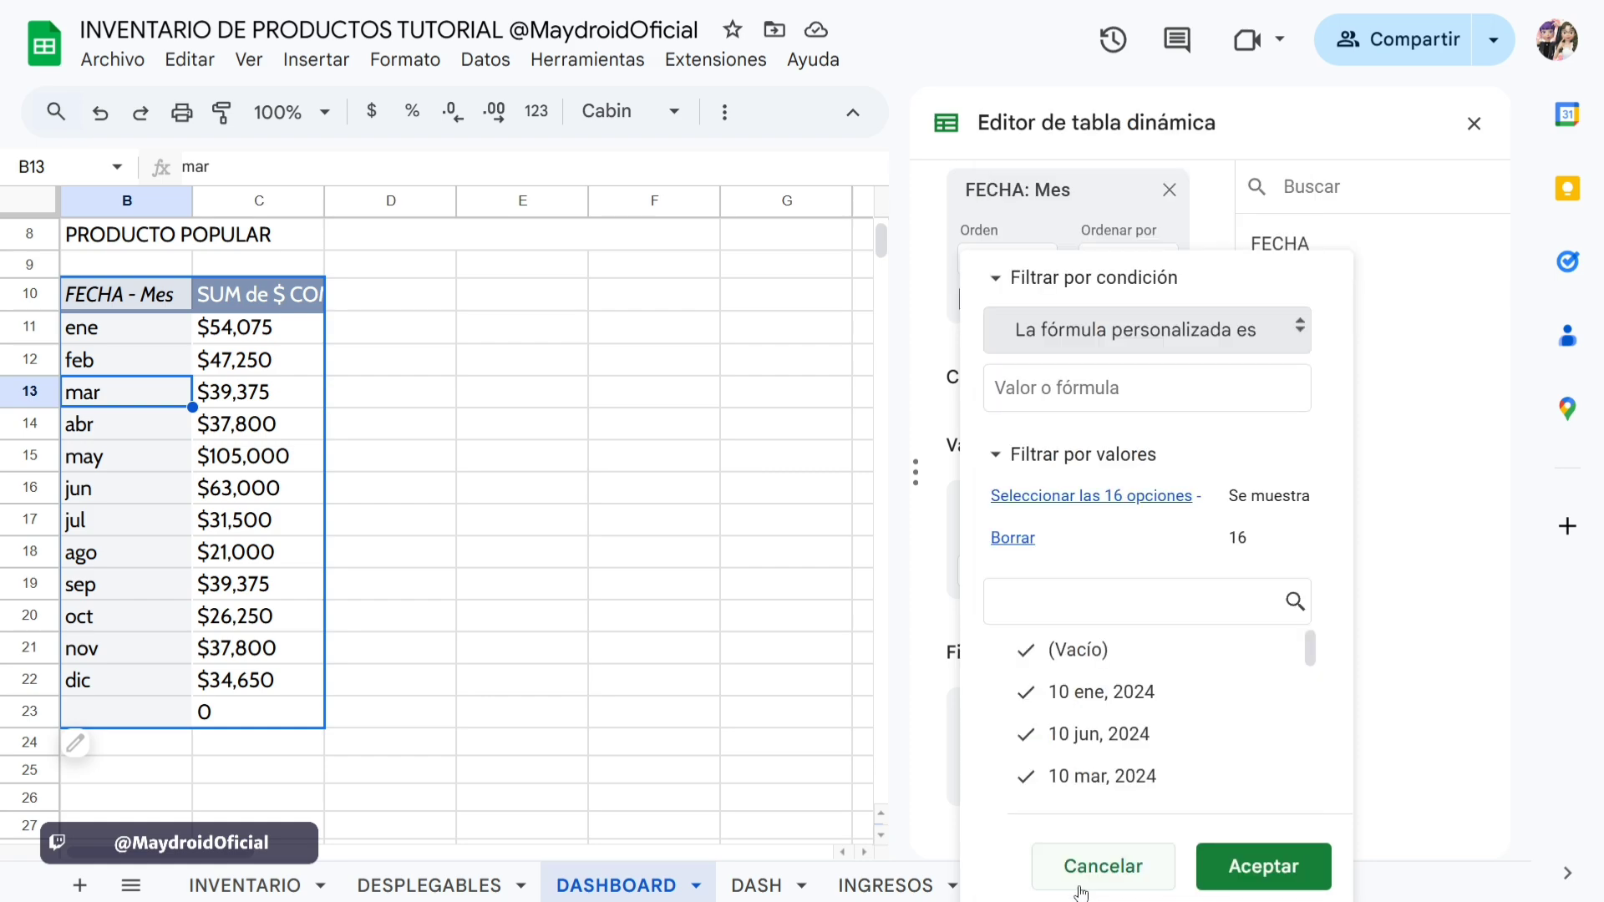
left_click(1091, 386)
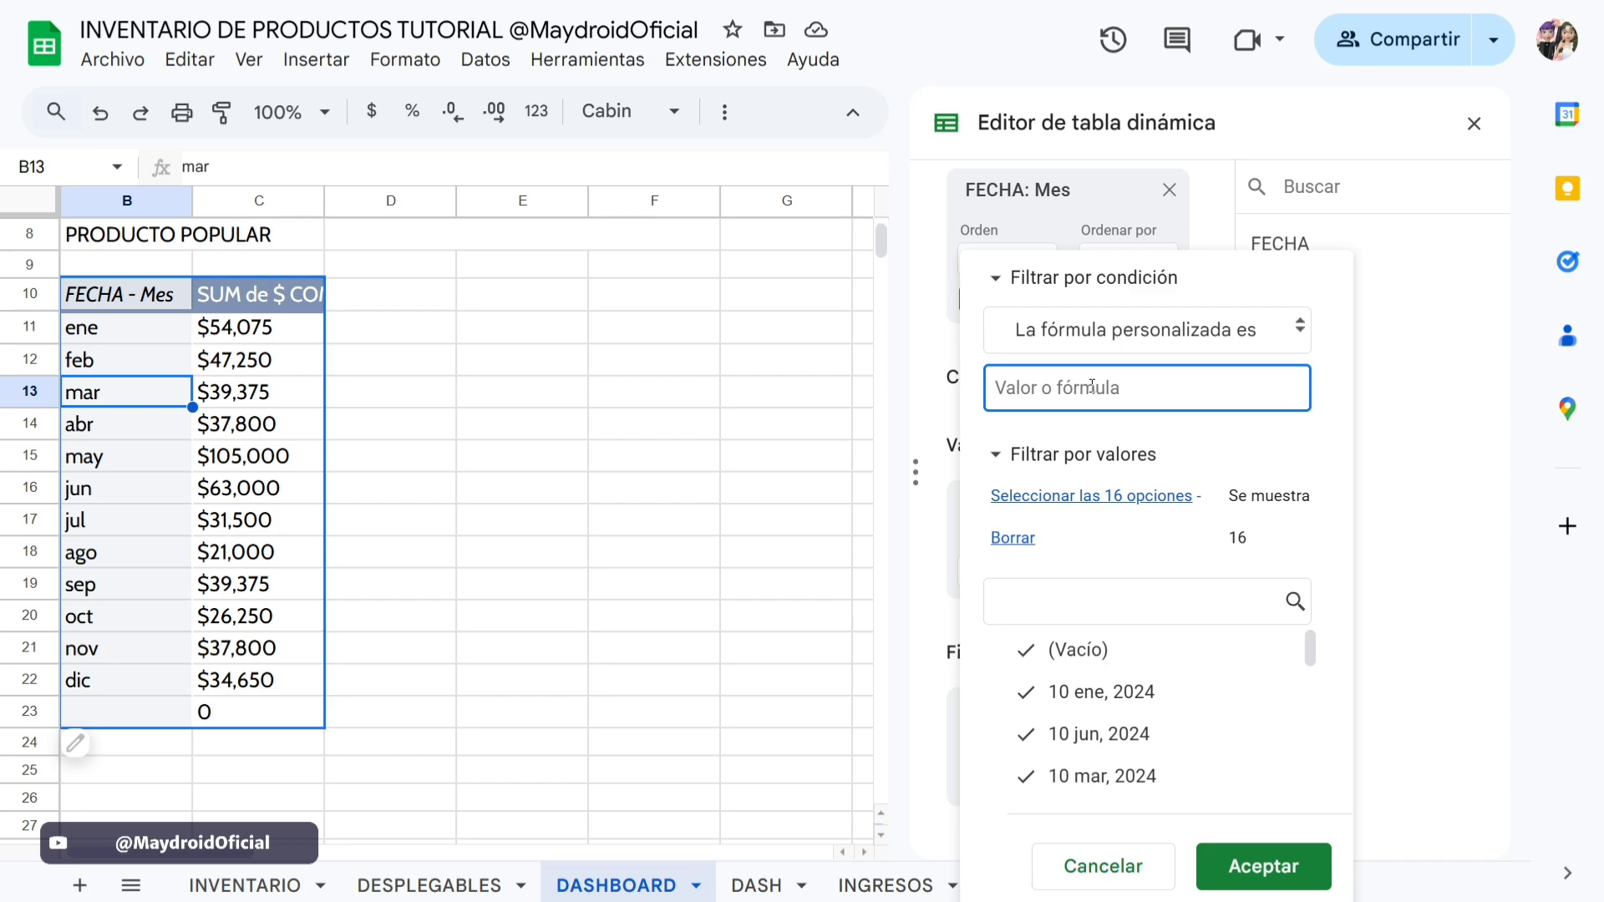
type("=AÑO(")
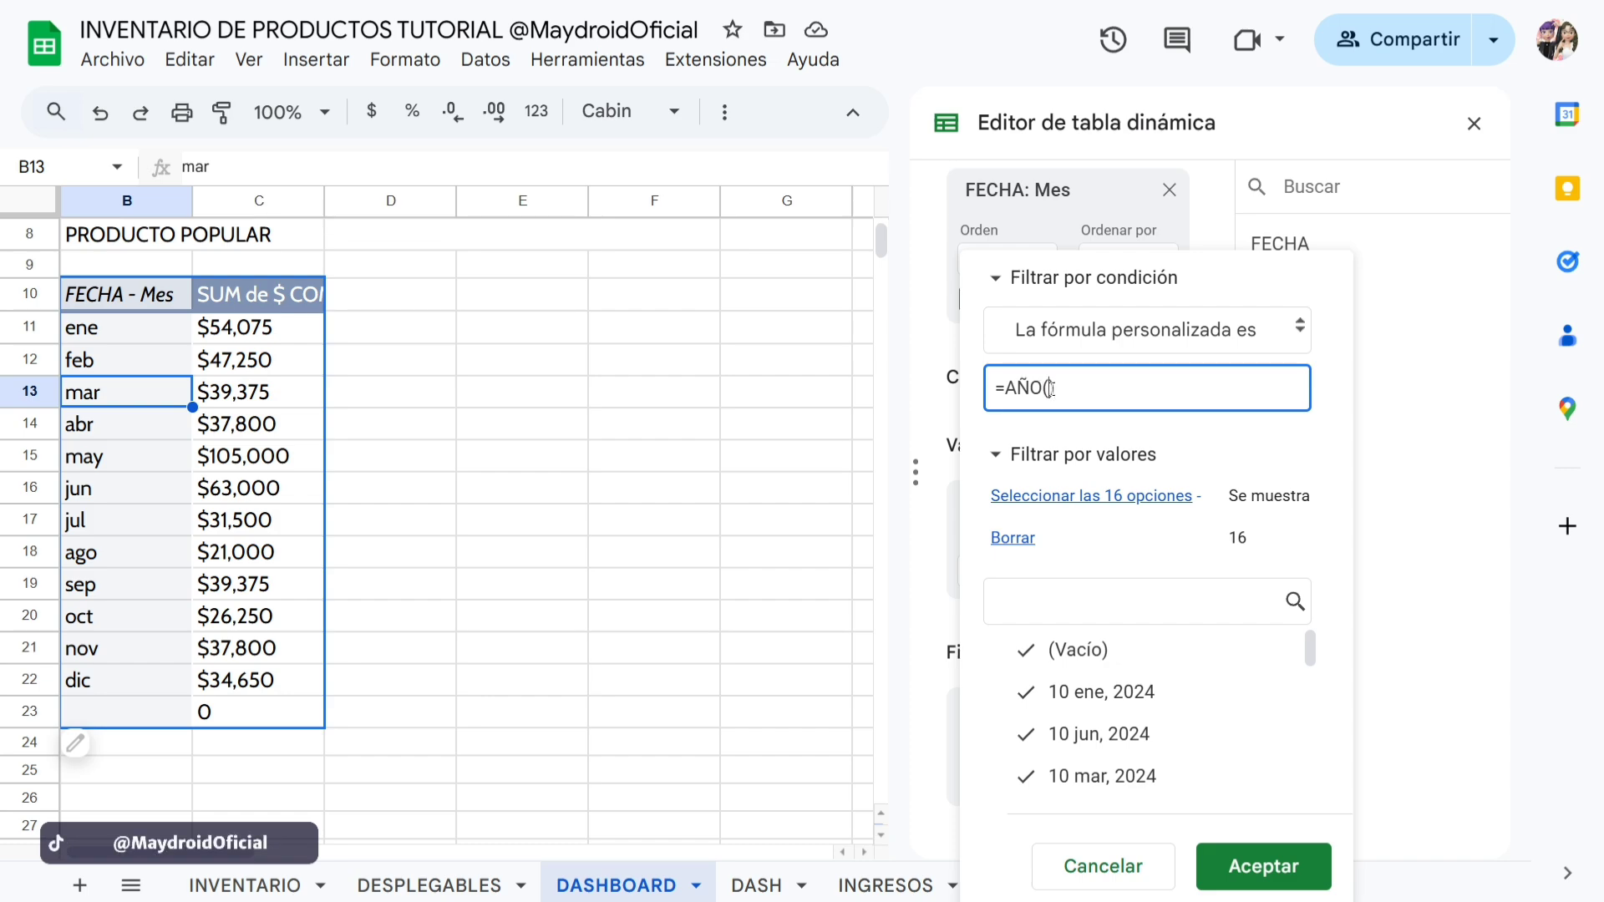
type("FECHA)=")
scroll(815, 435, "up", 3)
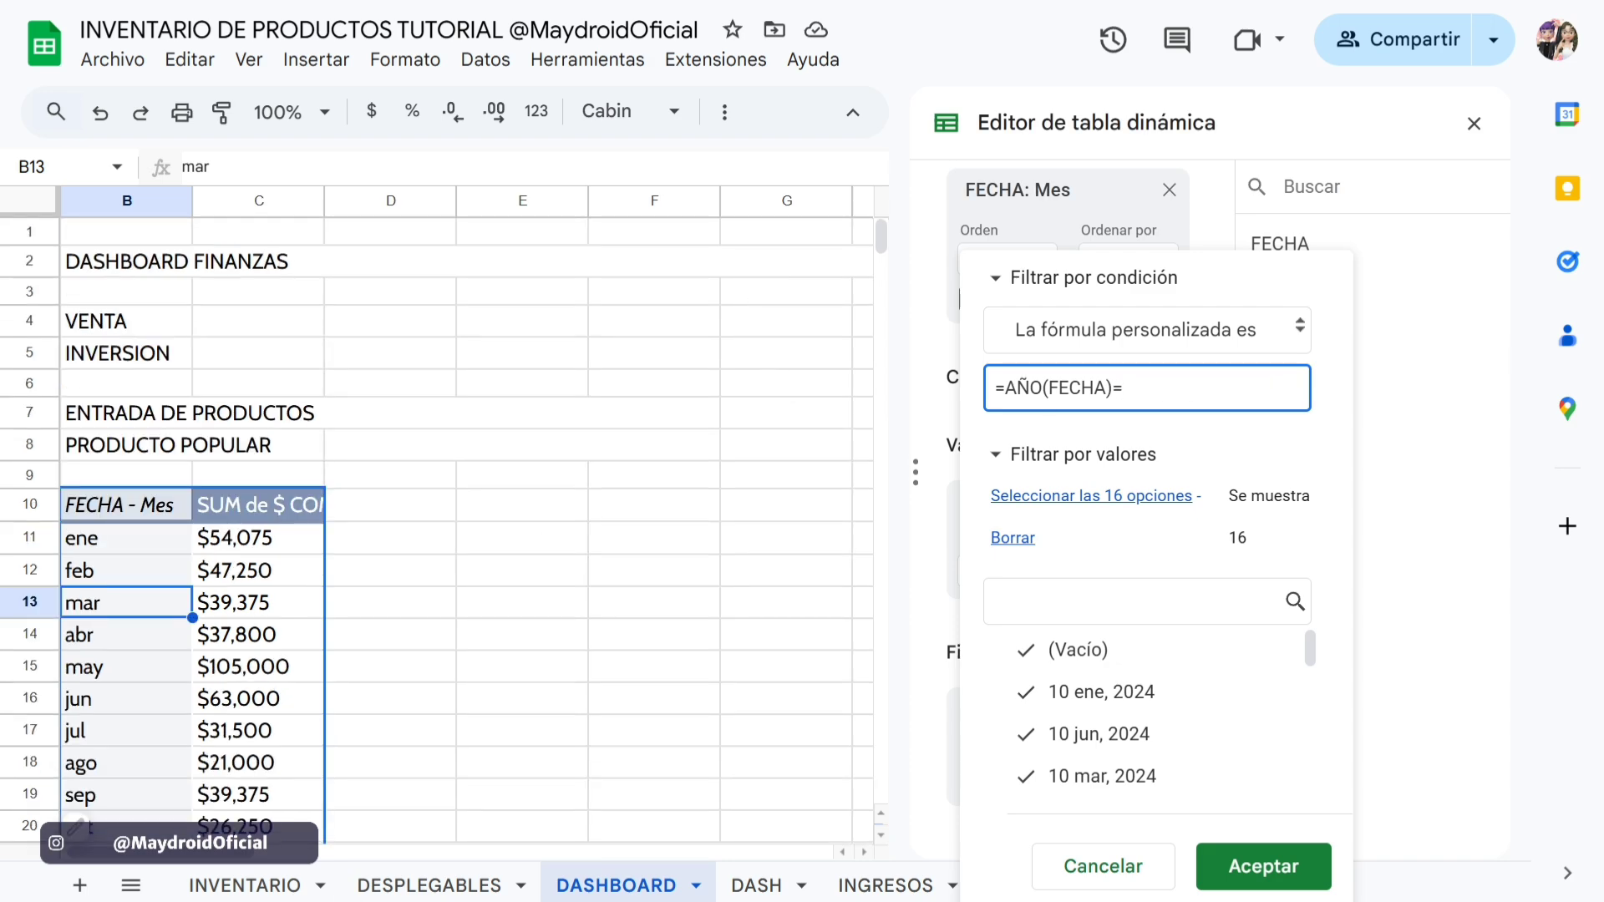
left_click(201, 856)
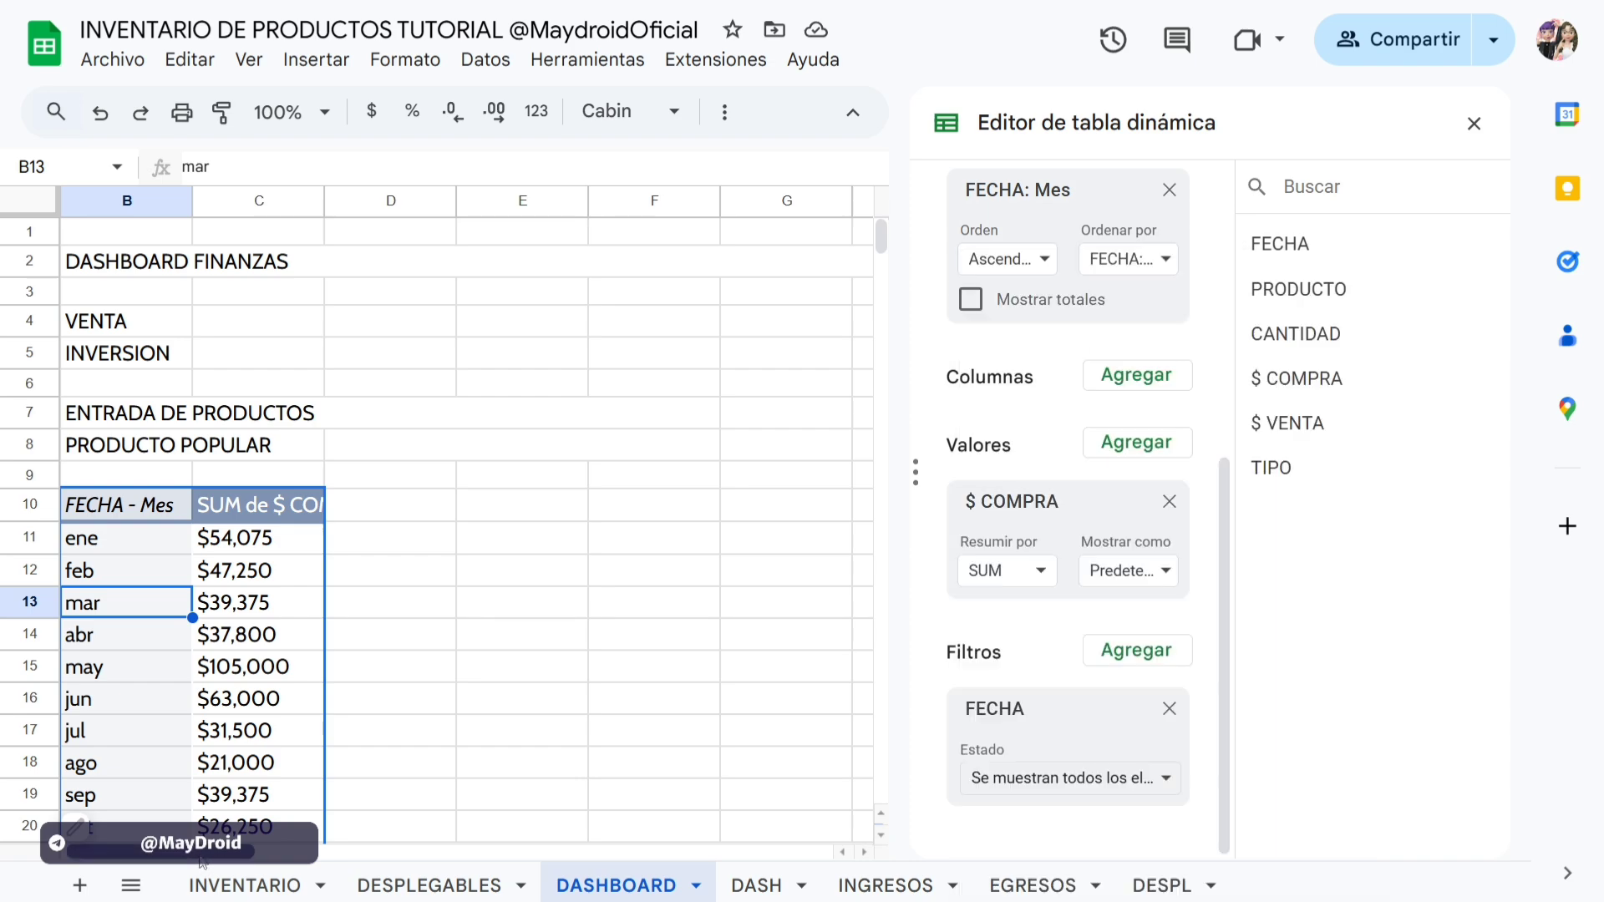
Filter the pivot table's FECHA with the custom formula =AÑO(FECHA)=I2, referencing the year dropdown cell, and close the editor.
left_click_drag(199, 857, 293, 856)
left_click(660, 264)
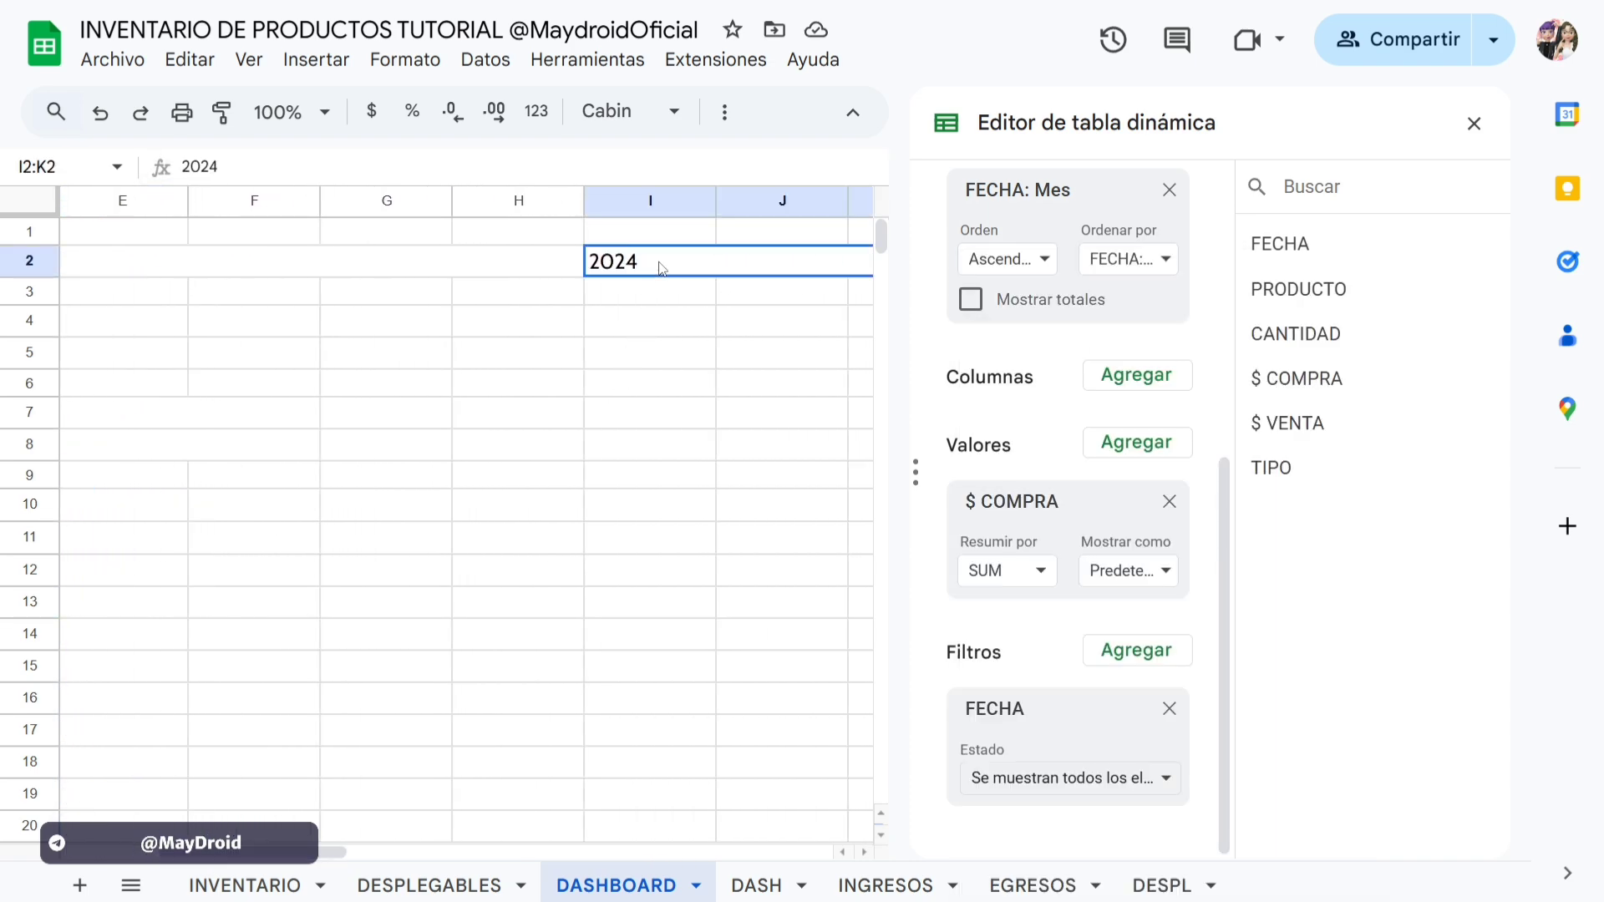
left_click(1111, 778)
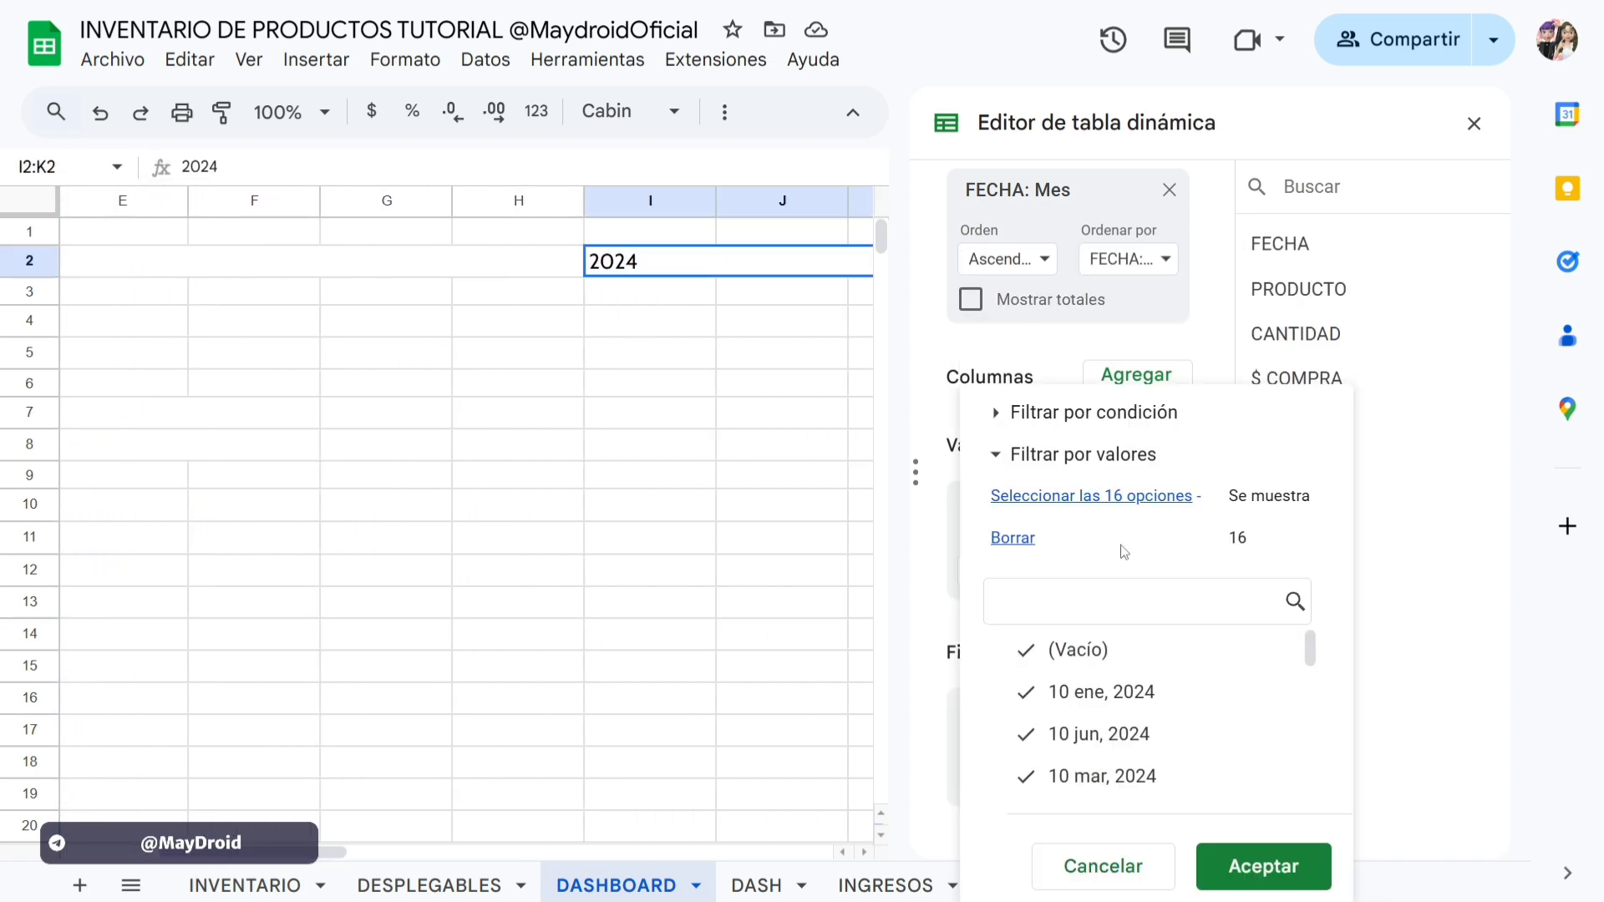
left_click(1014, 418)
left_click(1095, 409)
scroll(1146, 780, "down", 3)
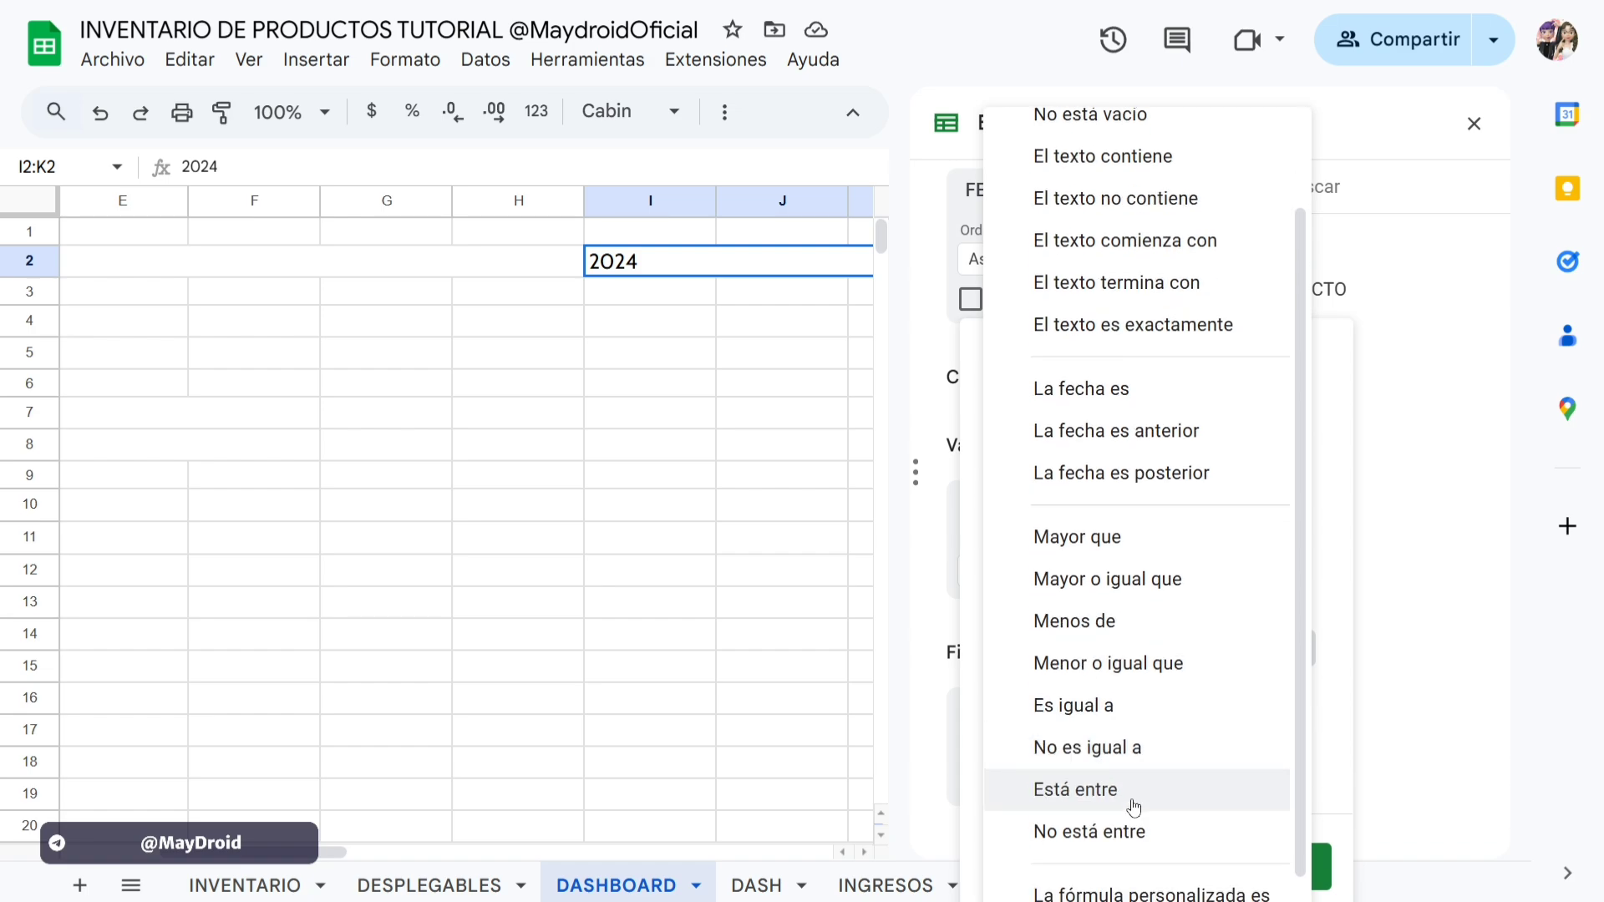
left_click(1141, 883)
left_click(1163, 407)
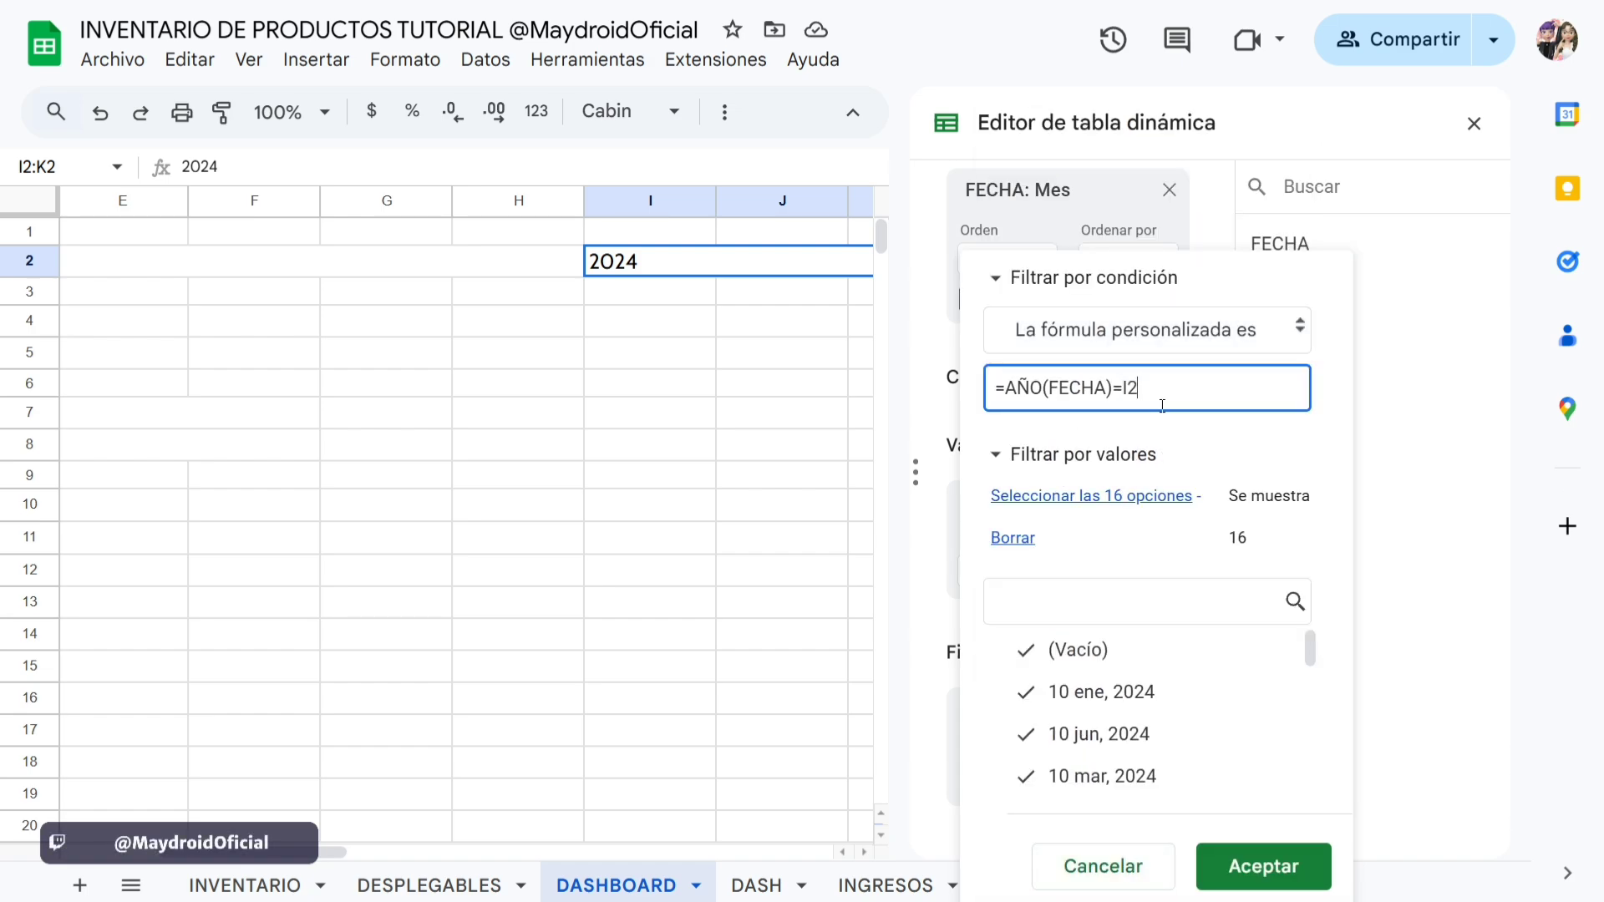
left_click(1292, 869)
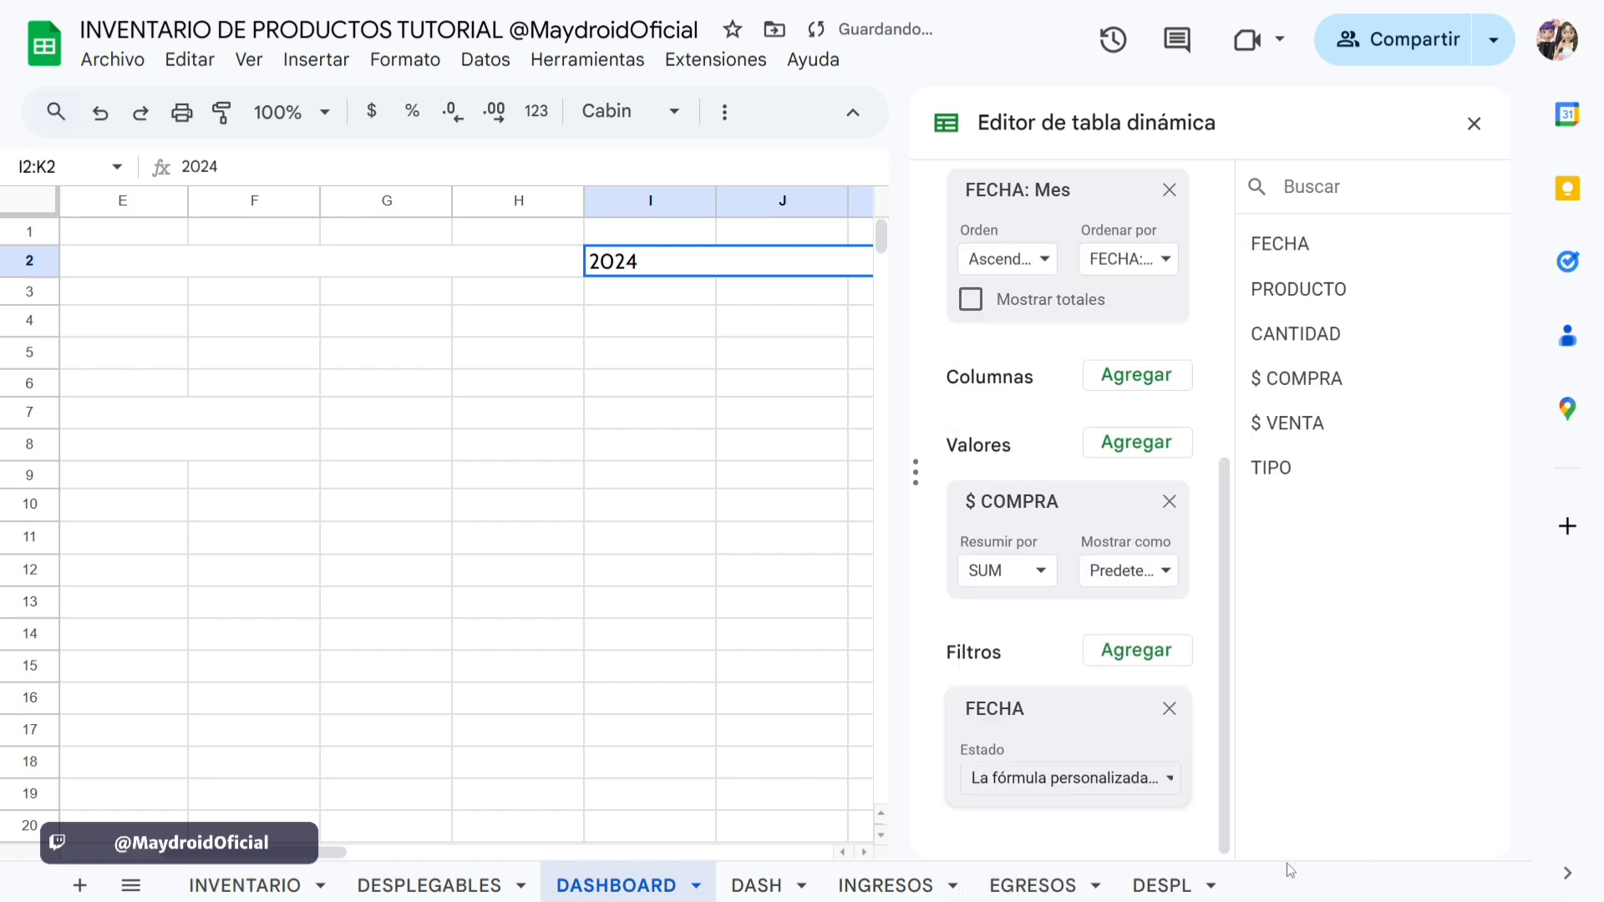
left_click(1474, 123)
Test the pivot table's year filter by choosing 2018 in the year dropdown and setting it back to 2024.
scroll(1166, 368, "up", 5)
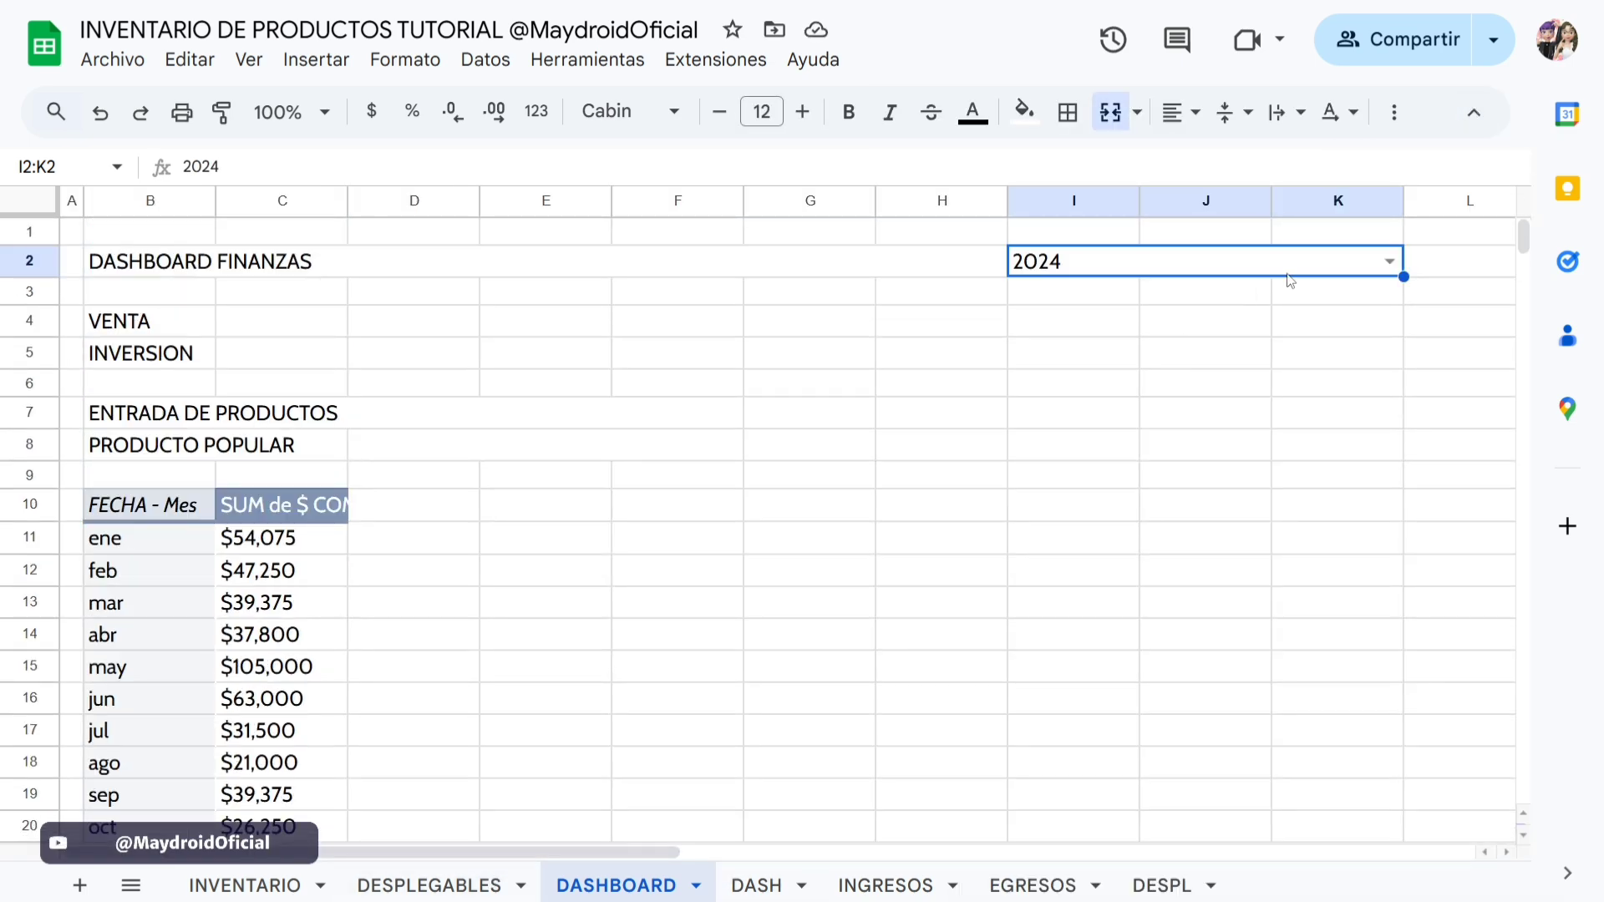
left_click(1391, 264)
left_click(1102, 338)
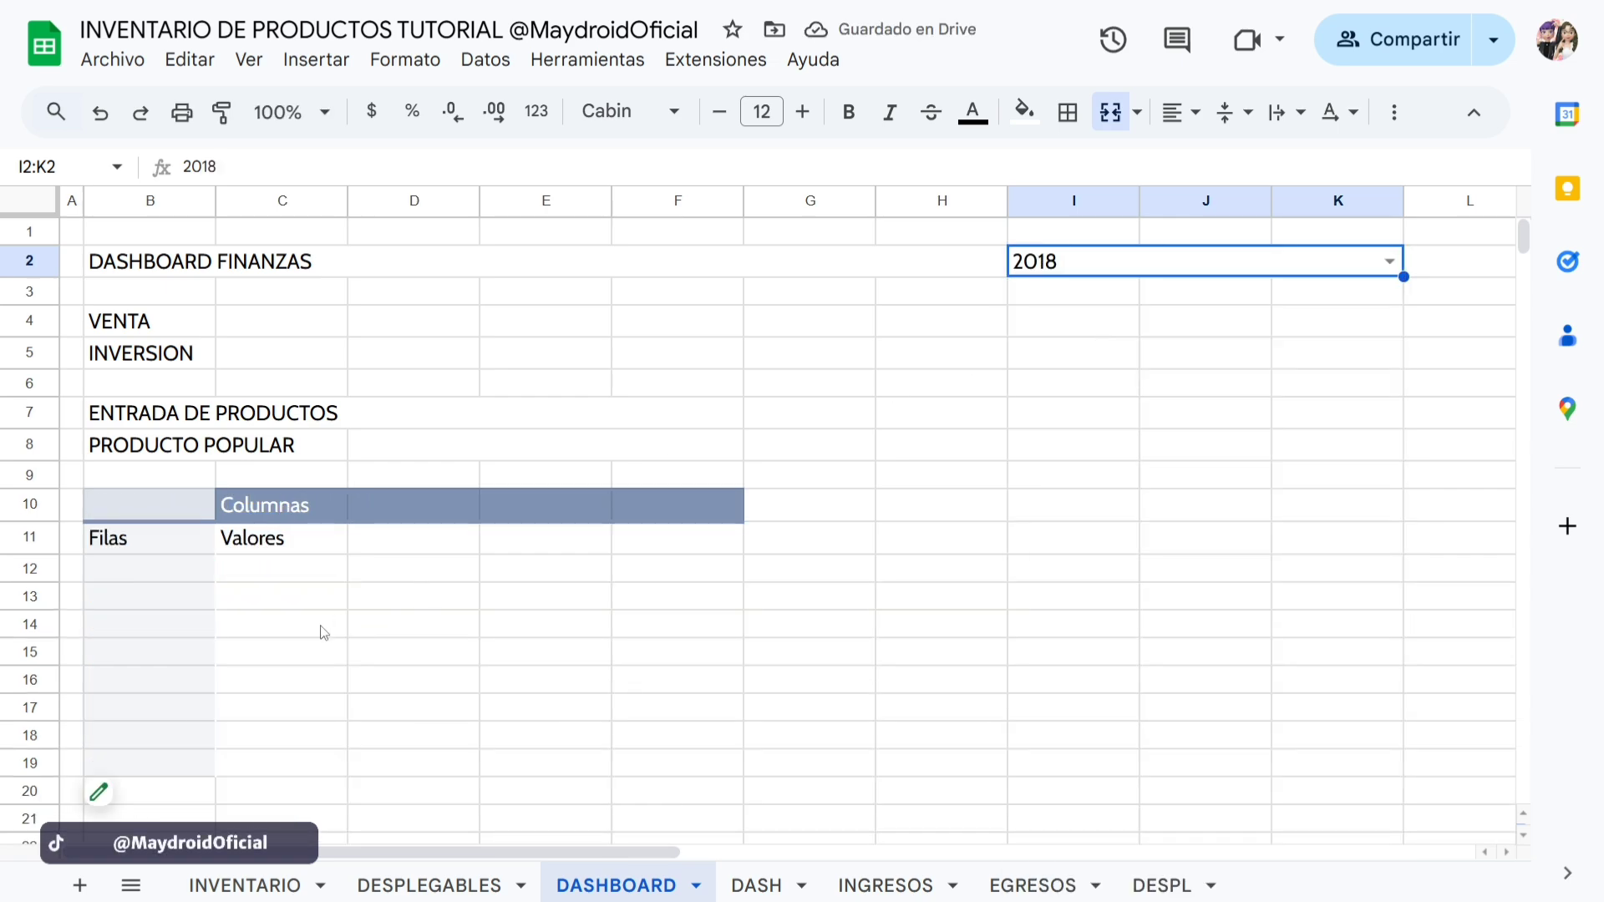
left_click(1391, 262)
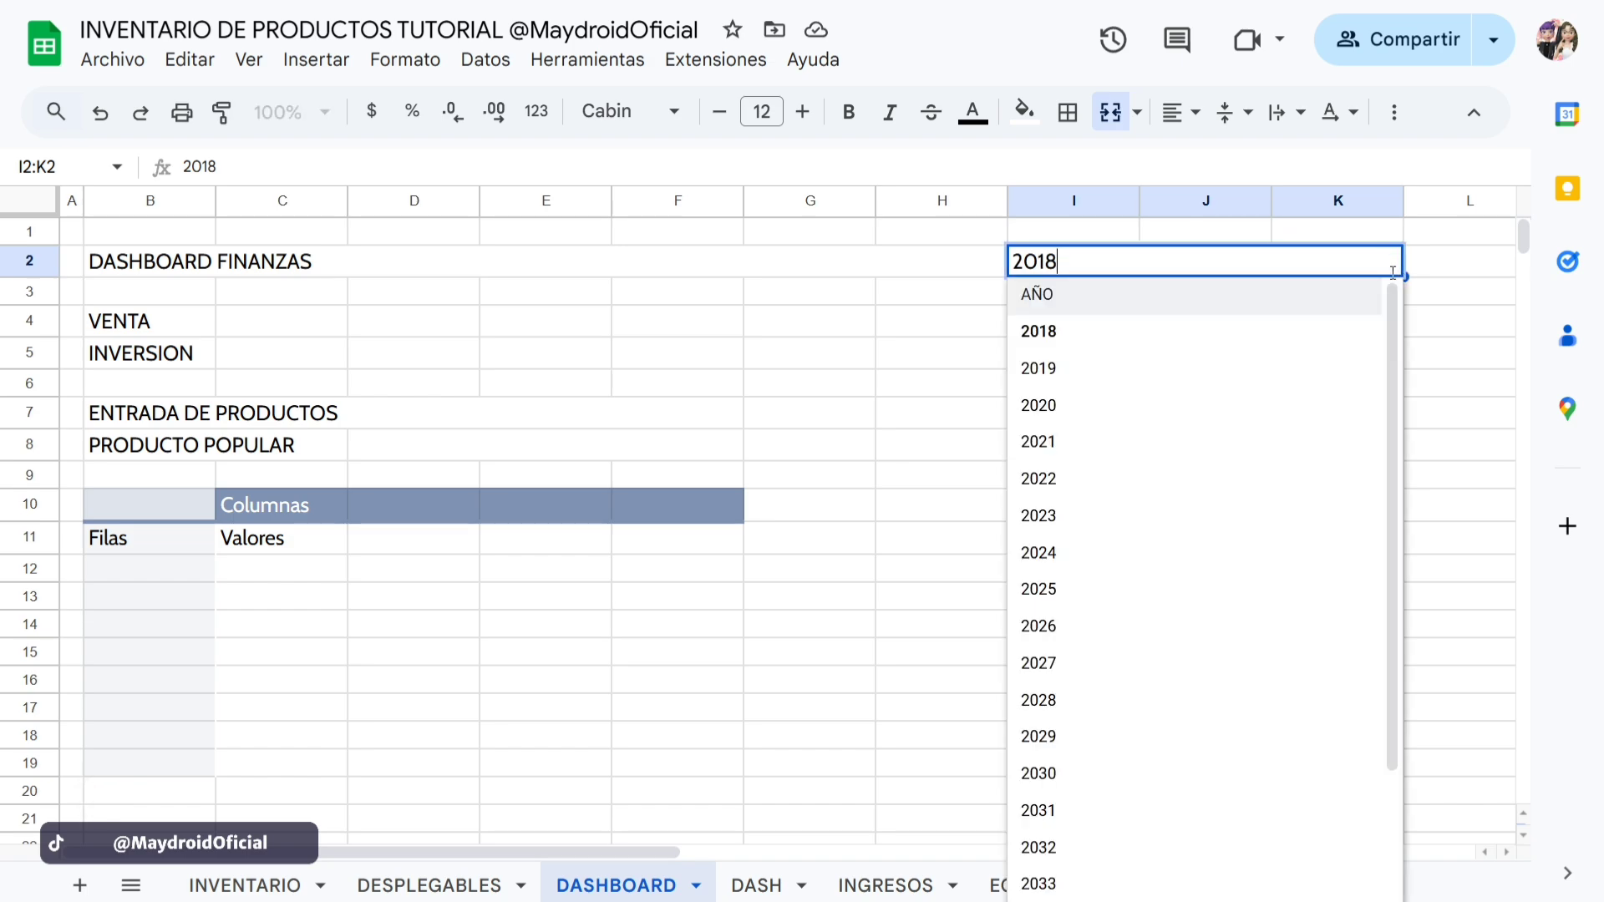
left_click(1086, 552)
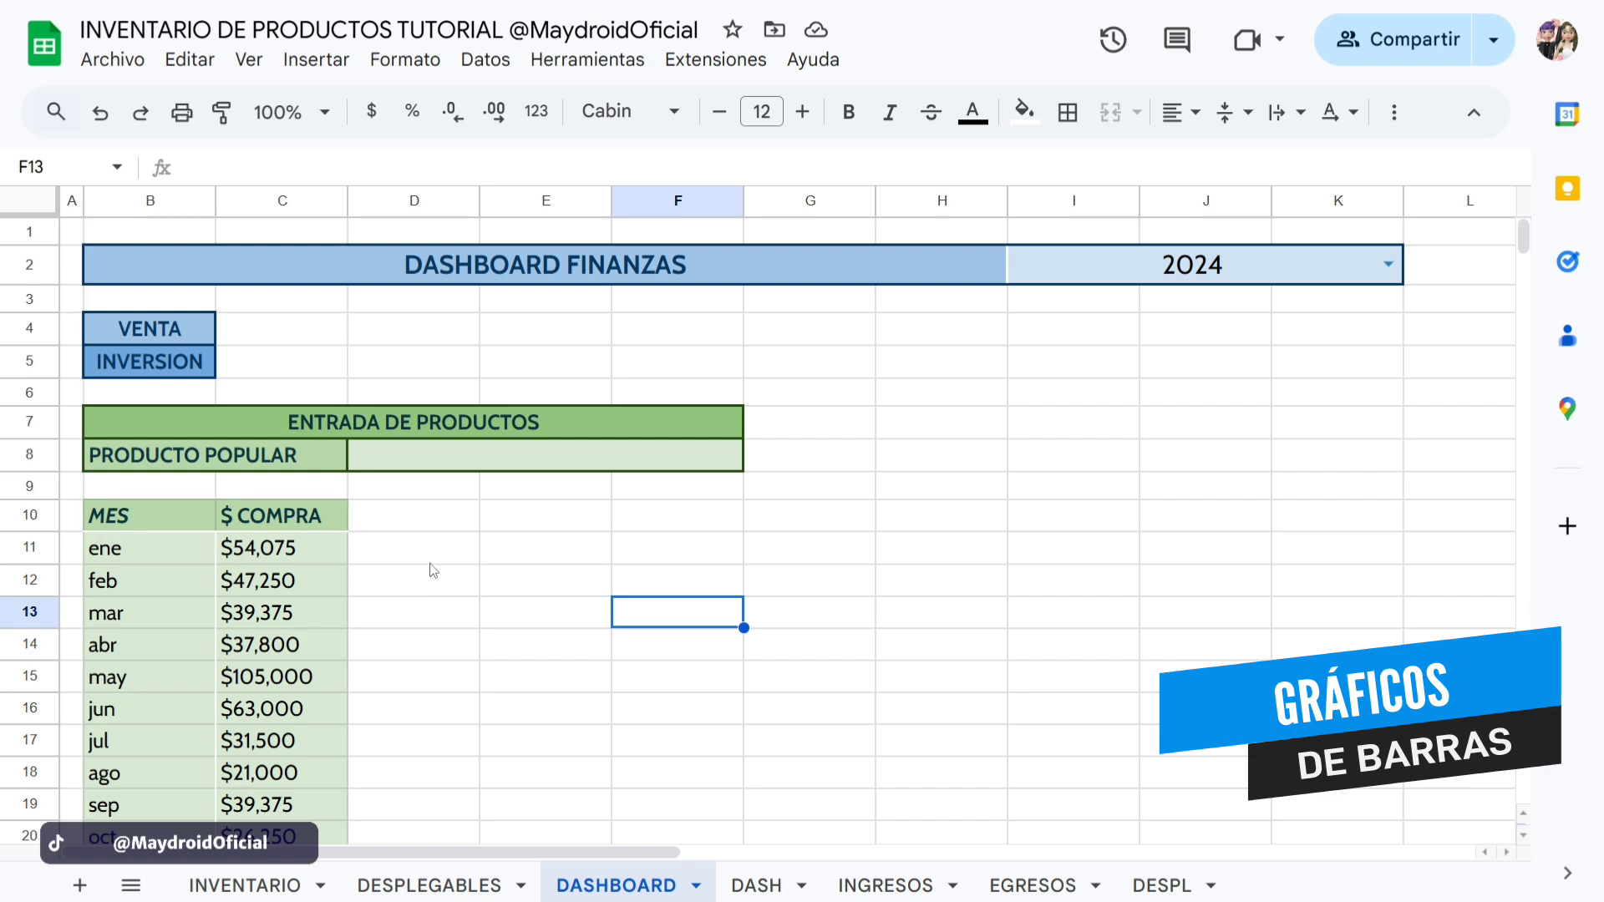
Insert a column chart from the monthly purchases in B10:C22 and place it beside the table, starting at column D.
scroll(359, 518, "down", 3)
left_click_drag(136, 308, 302, 701)
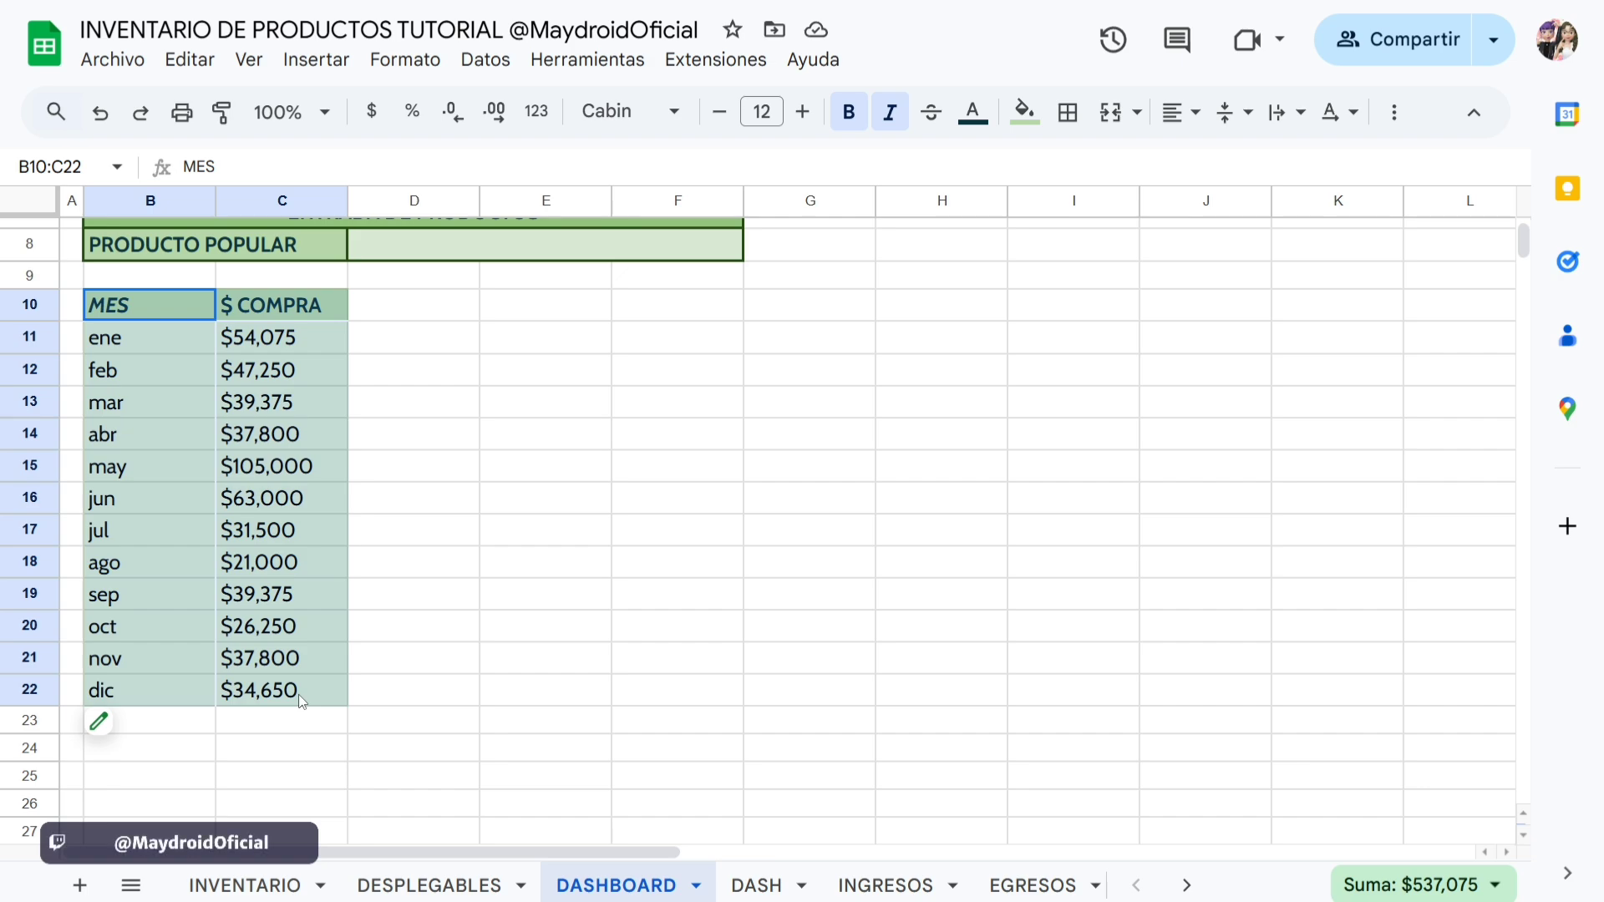
left_click_drag(302, 702, 302, 702)
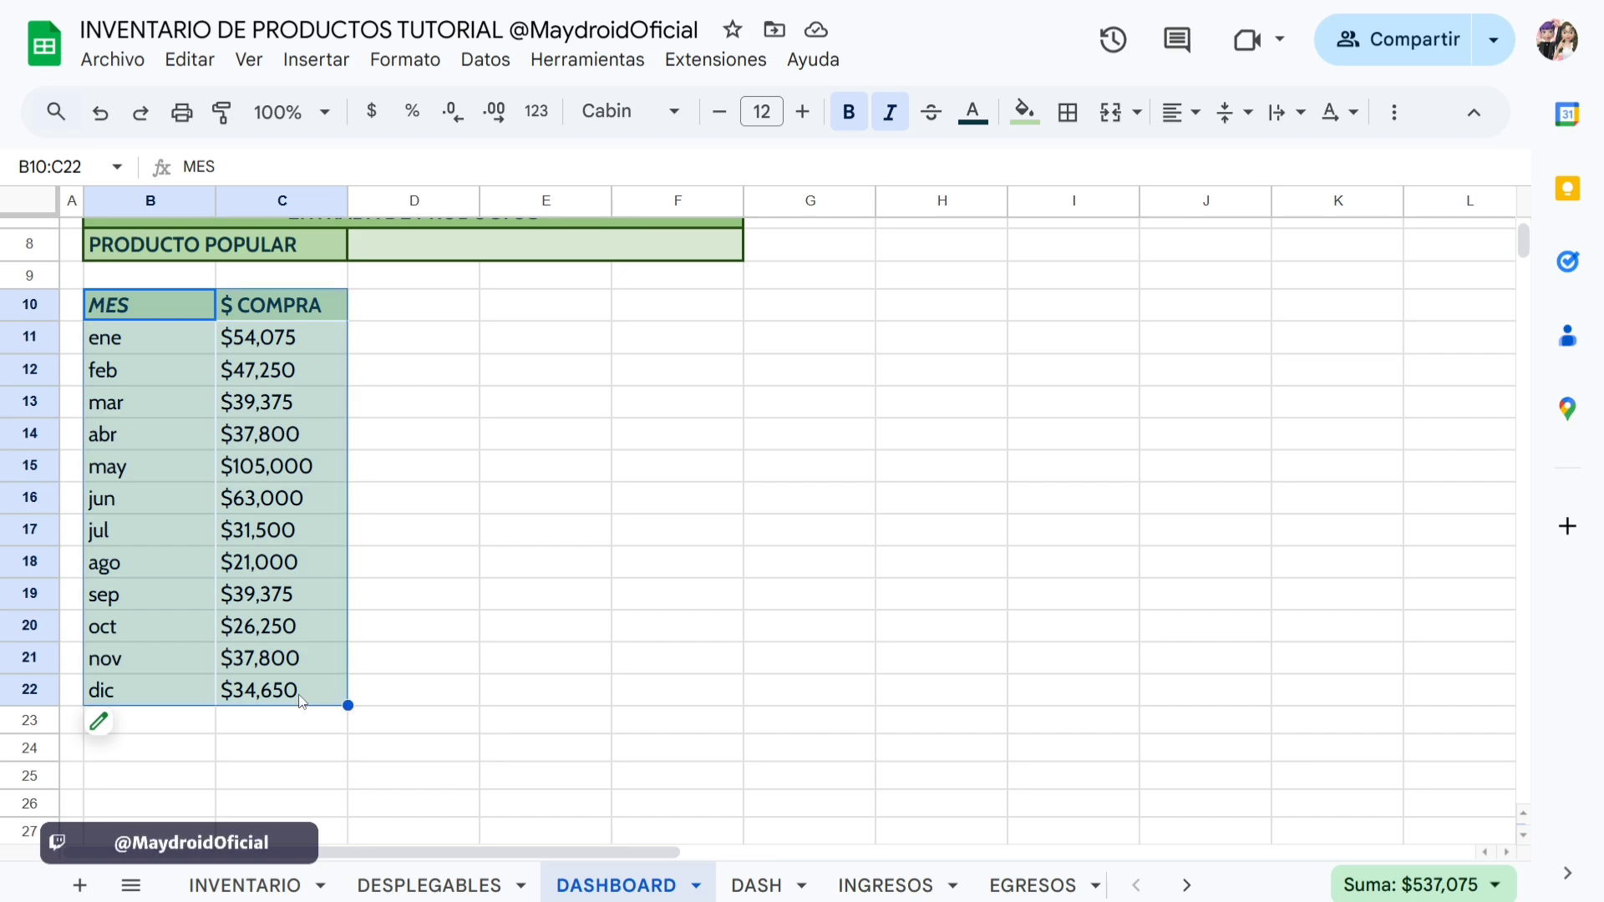
left_click(316, 59)
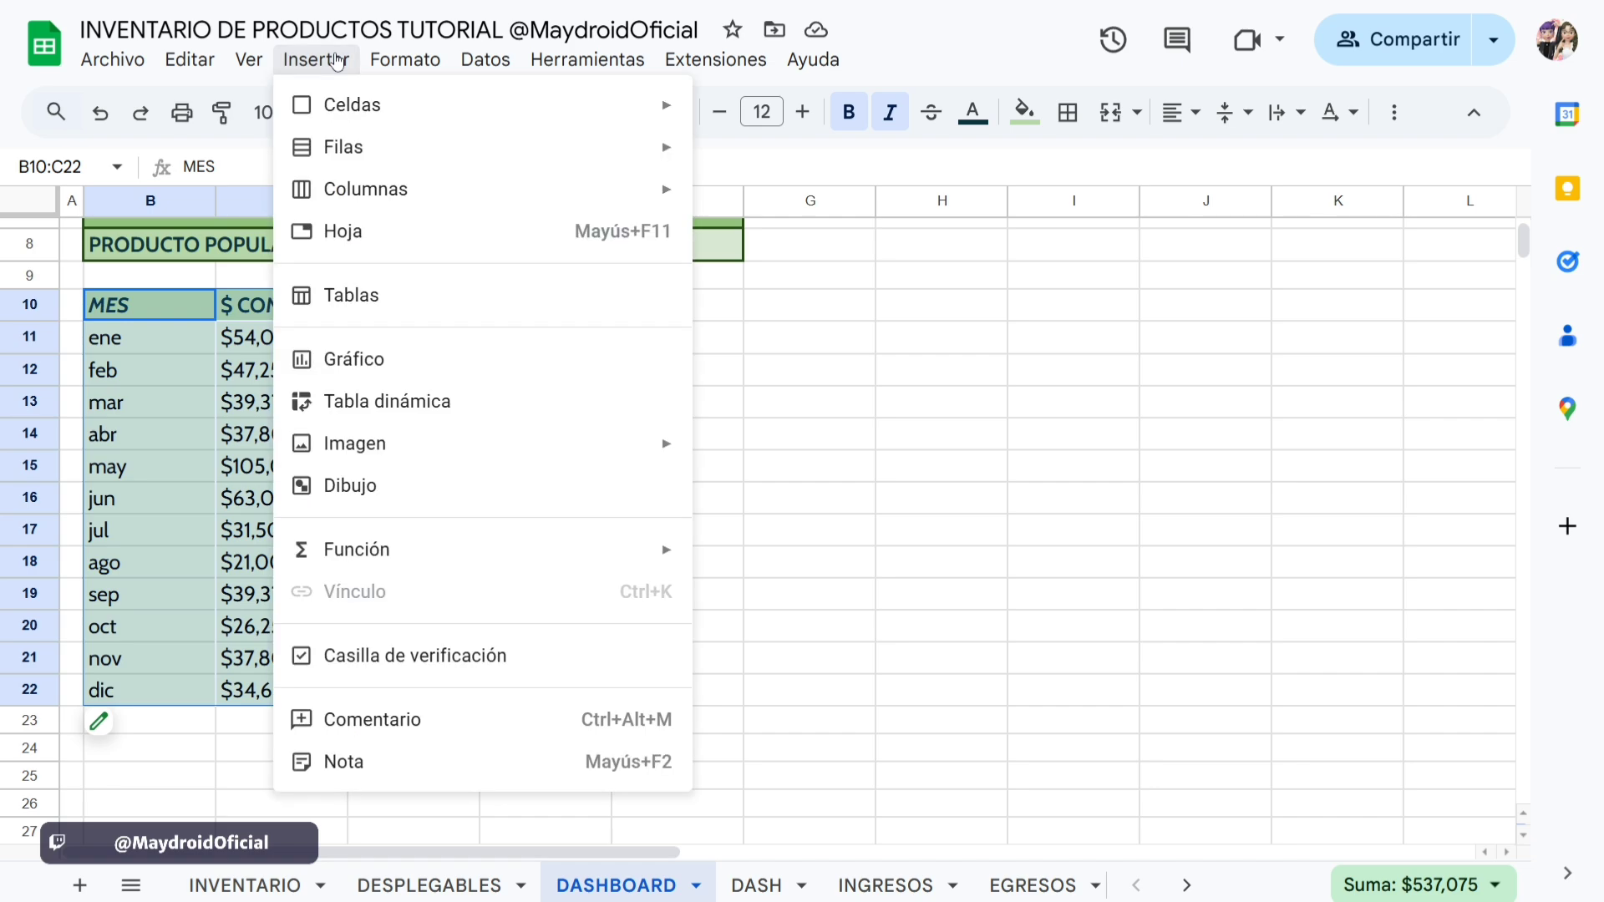
left_click(362, 368)
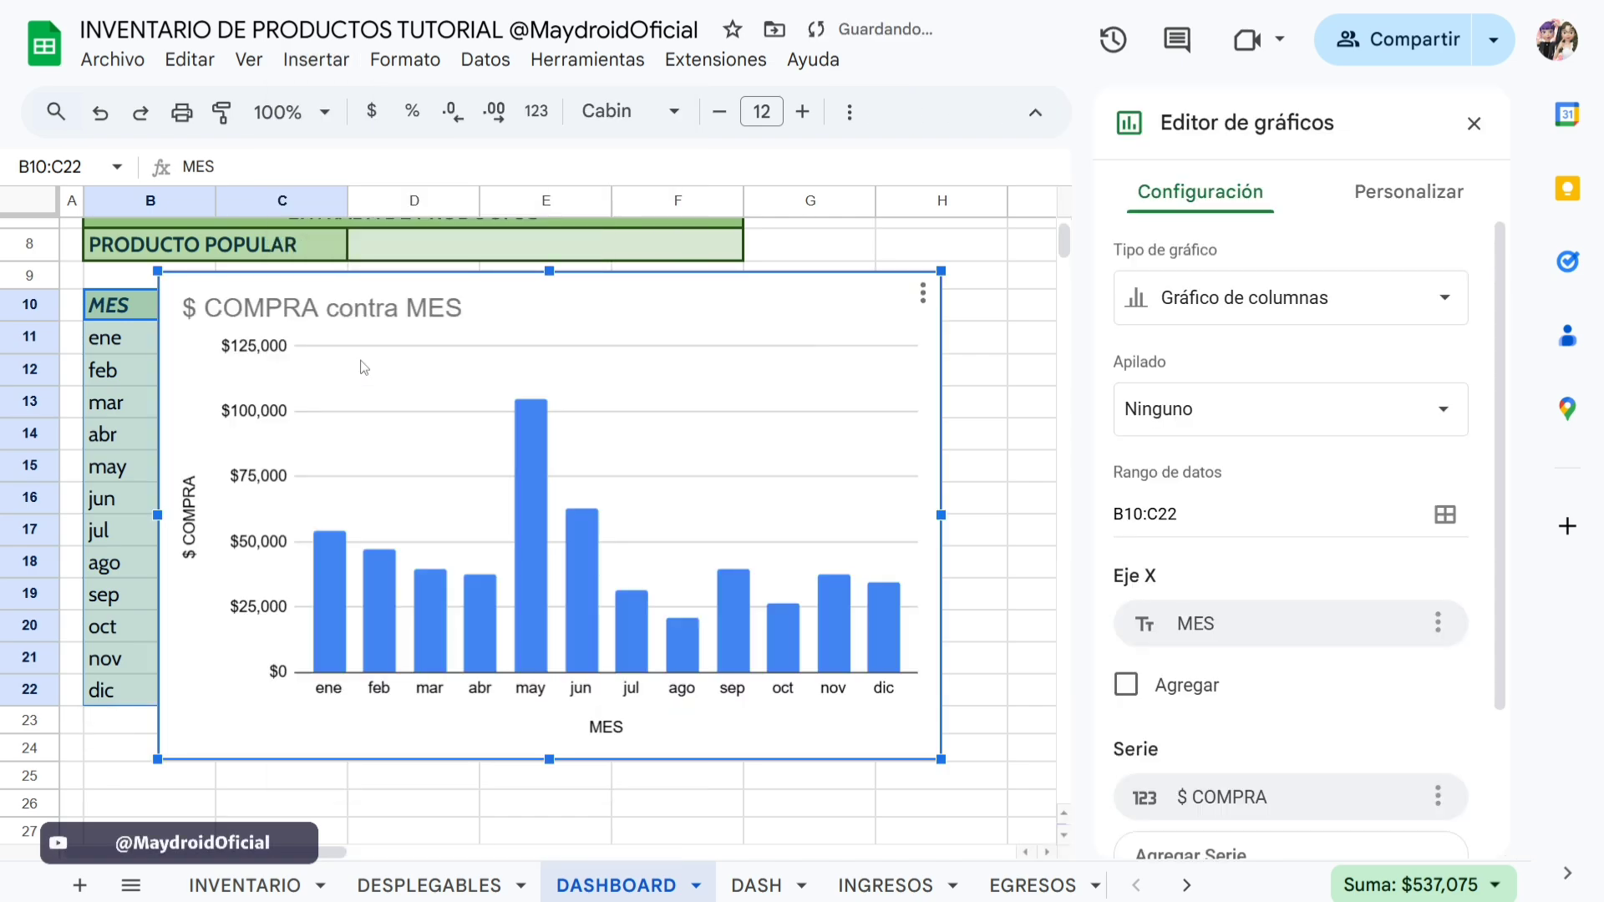
left_click_drag(184, 360, 399, 376)
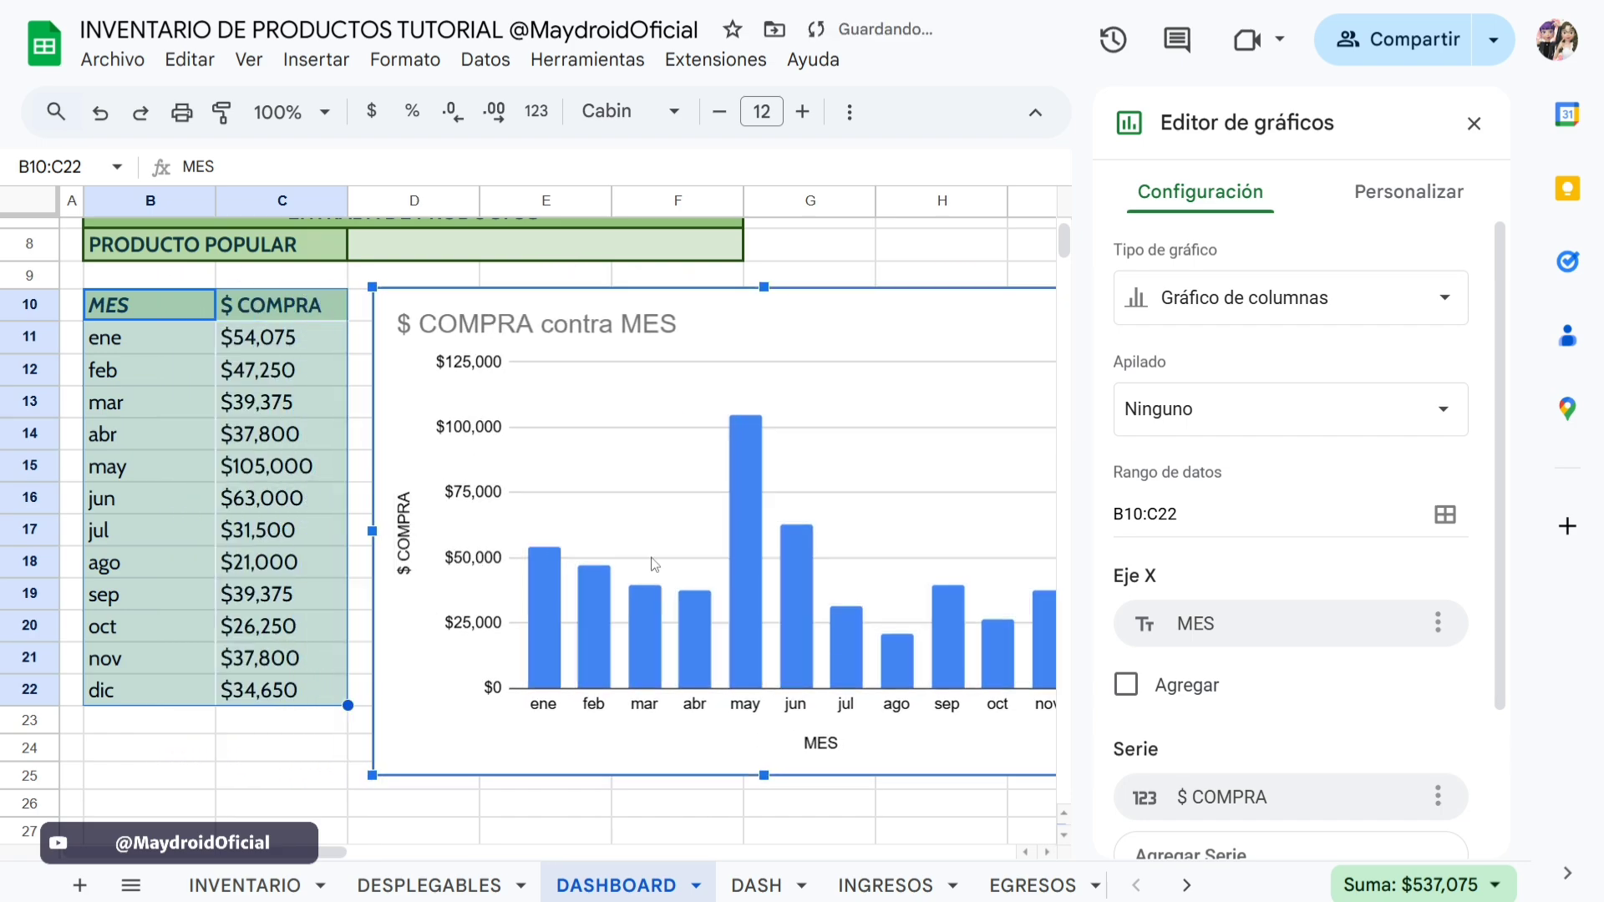
Close the chart editor and shrink the column chart to end at row 22 and the right edge of column H.
left_click(1474, 123)
left_click(447, 755)
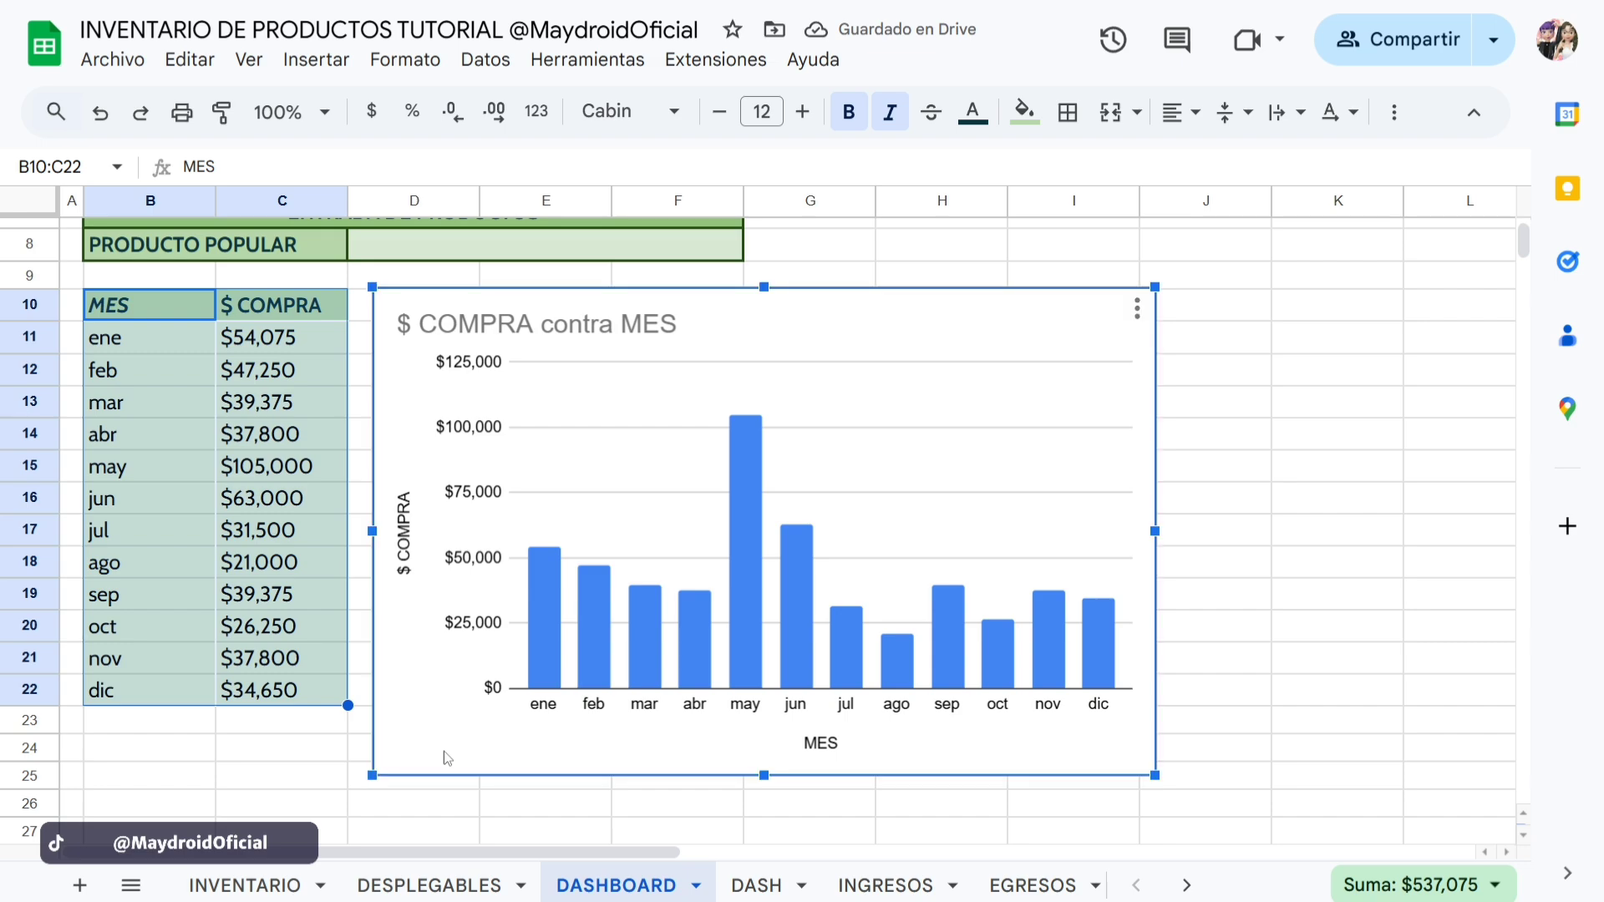
left_click_drag(762, 777, 770, 710)
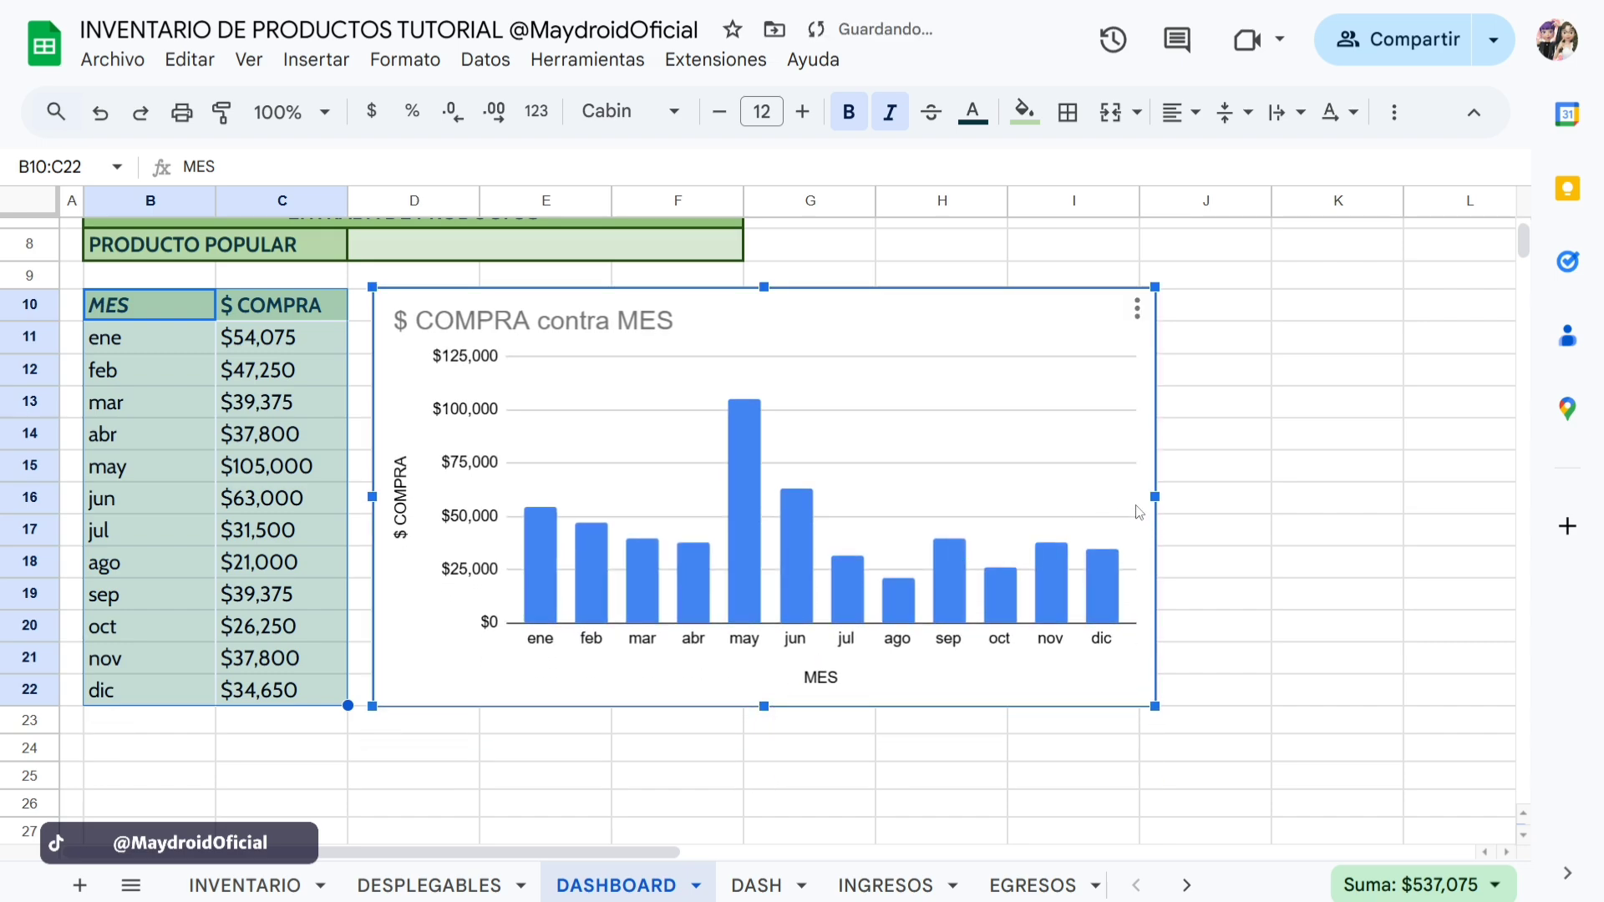
left_click_drag(1156, 496, 1007, 496)
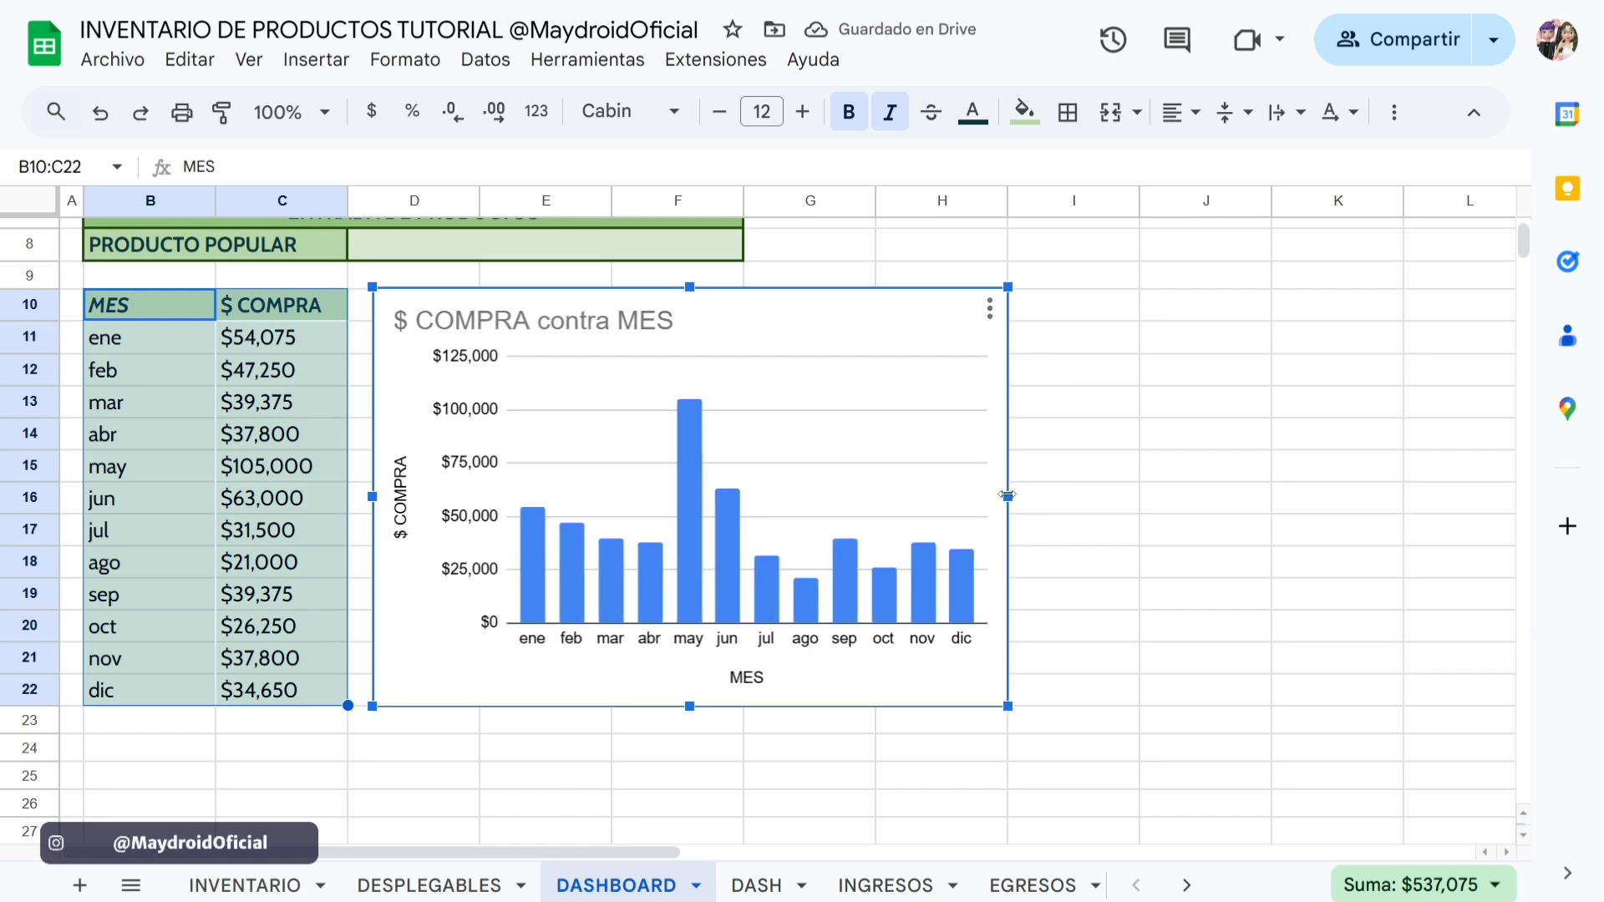
scroll(1008, 496, "up", 2)
left_click(1036, 441)
Delete the chart title and both axis titles, and open the column series for formatting.
double_click(614, 433)
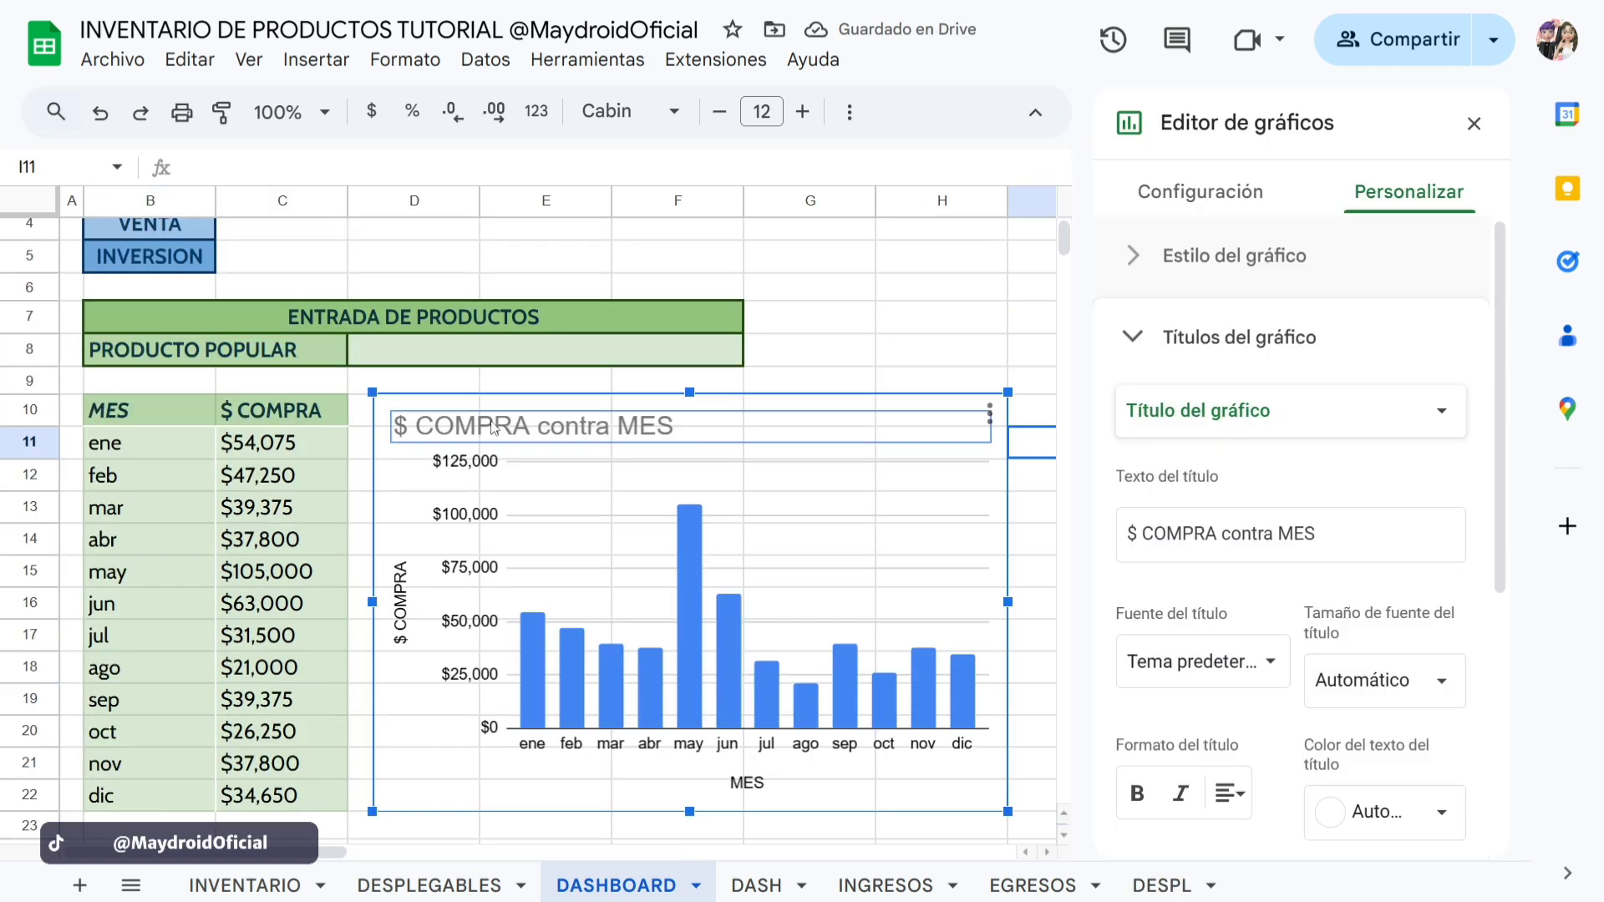
key("Delete")
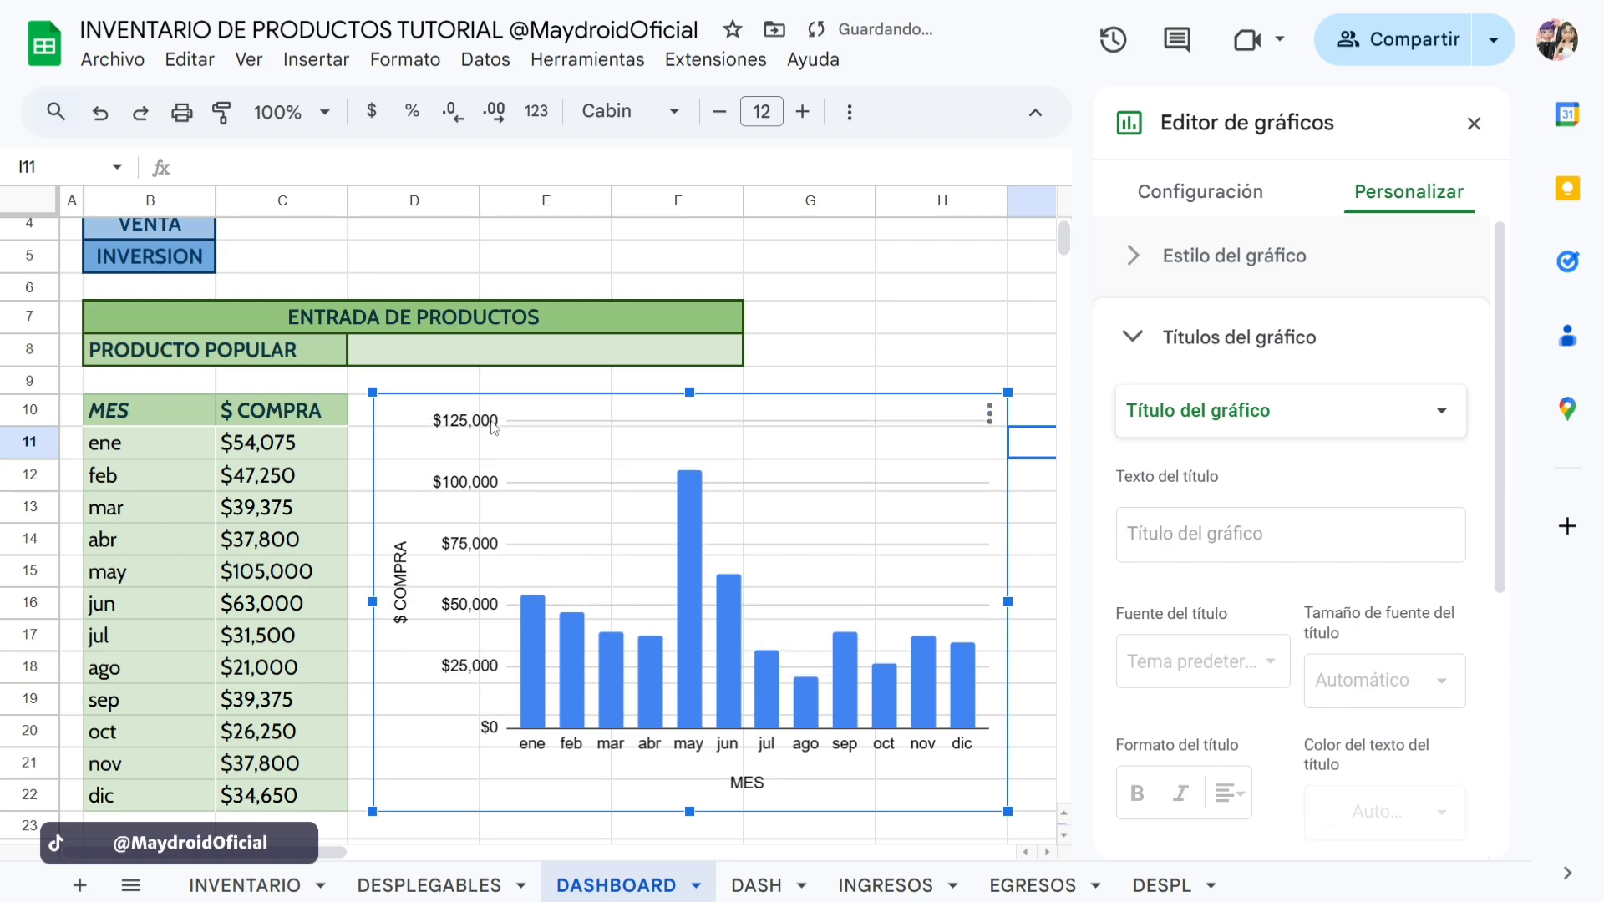
left_click(405, 564)
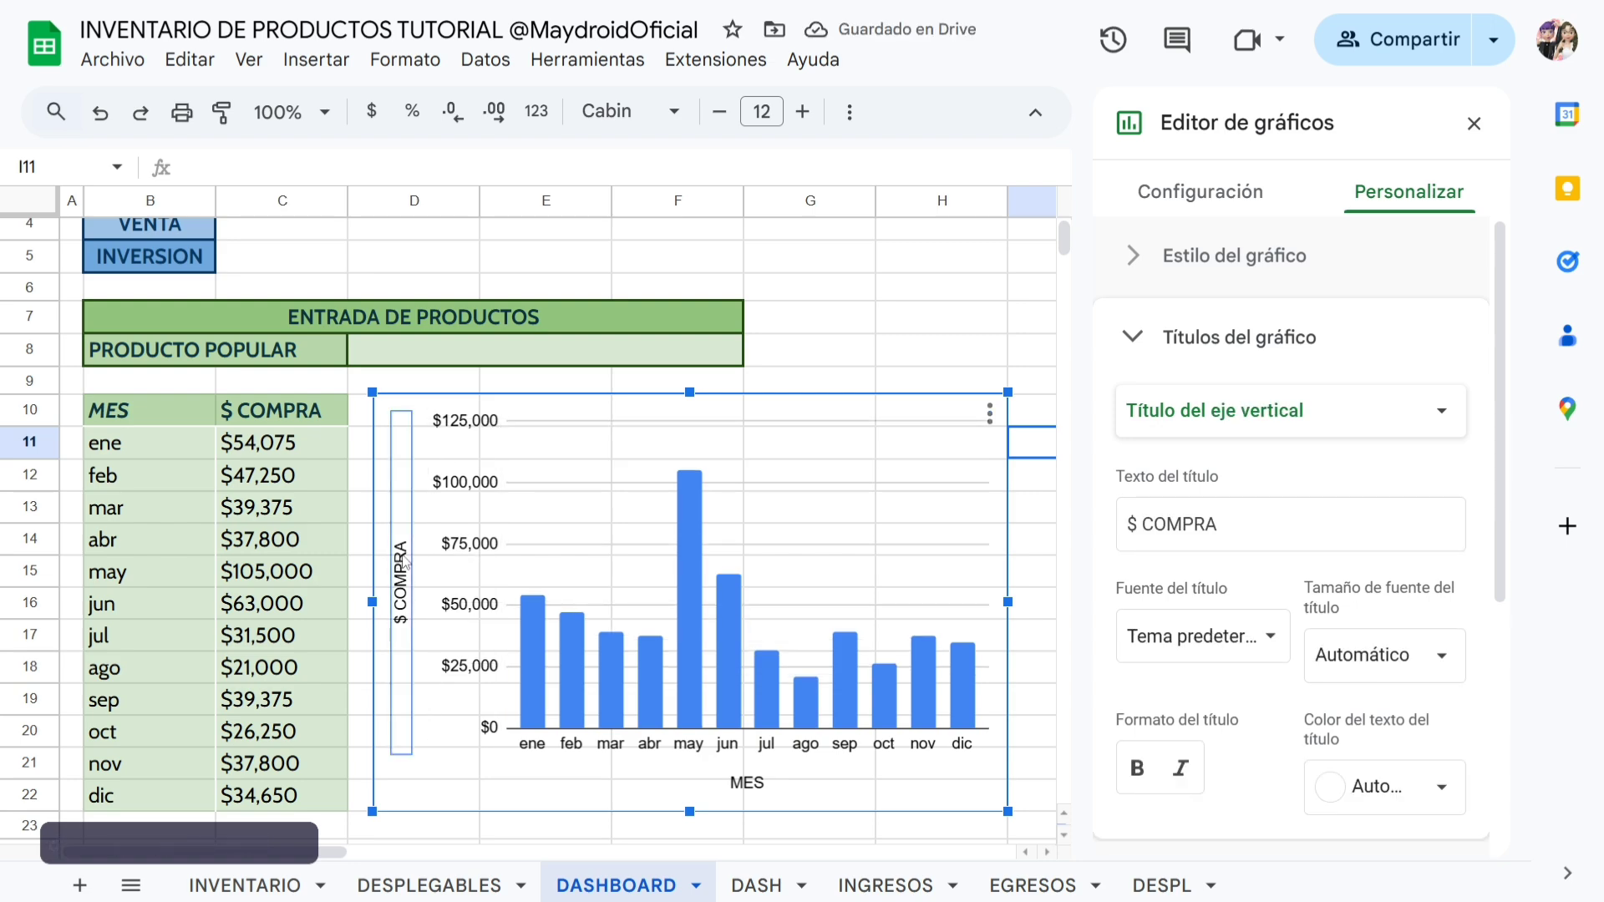
key("Delete")
left_click(732, 789)
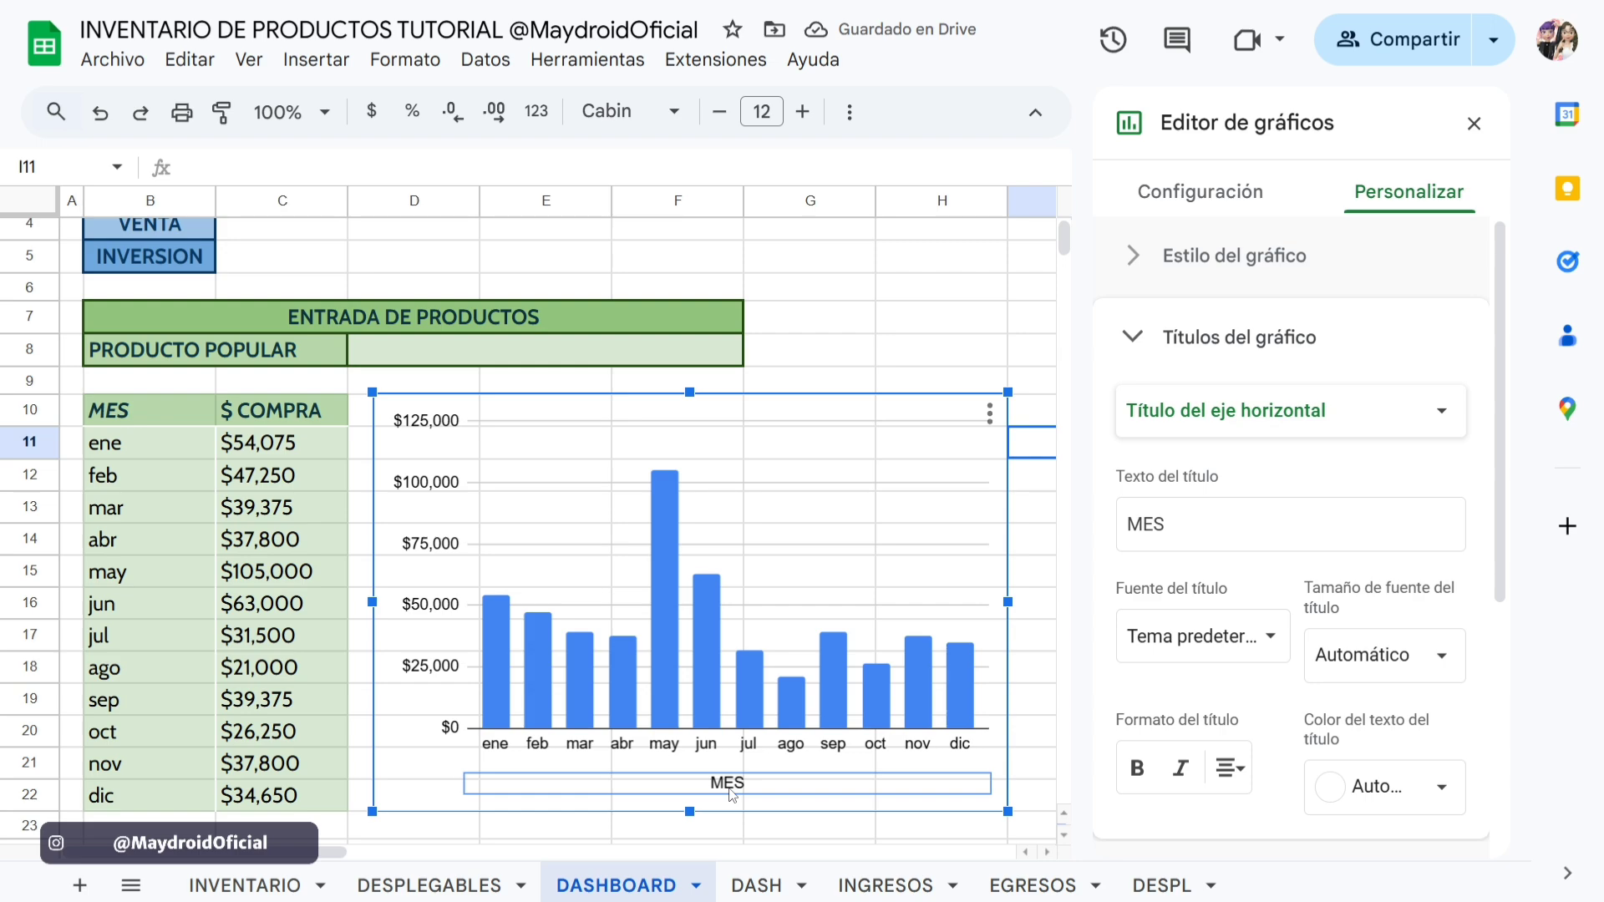
key("Delete")
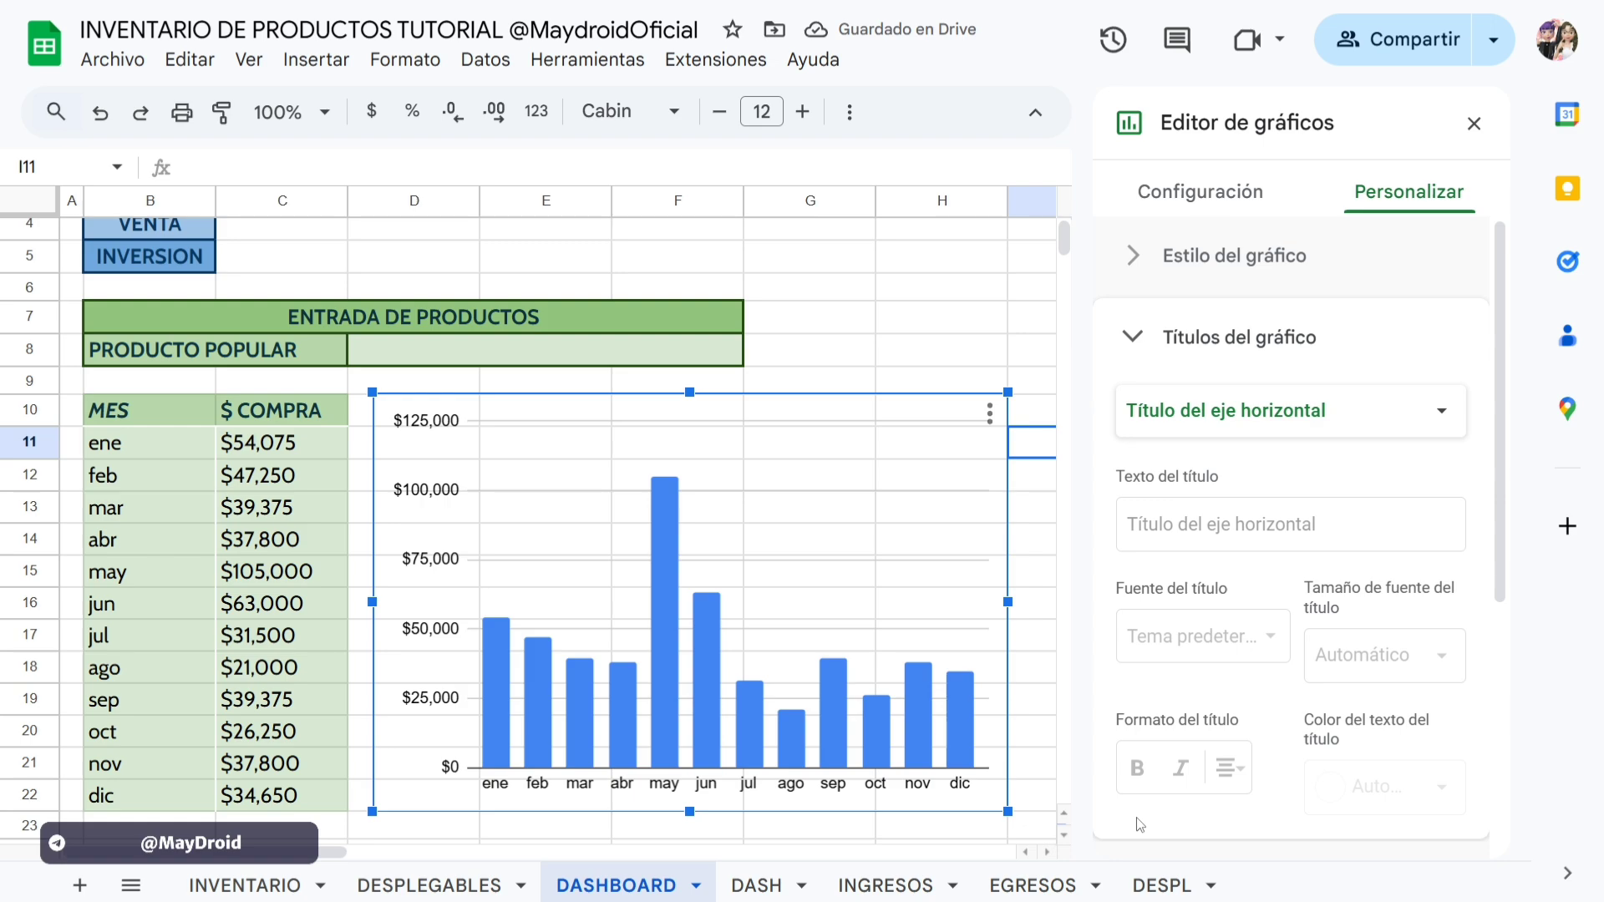
left_click(831, 430)
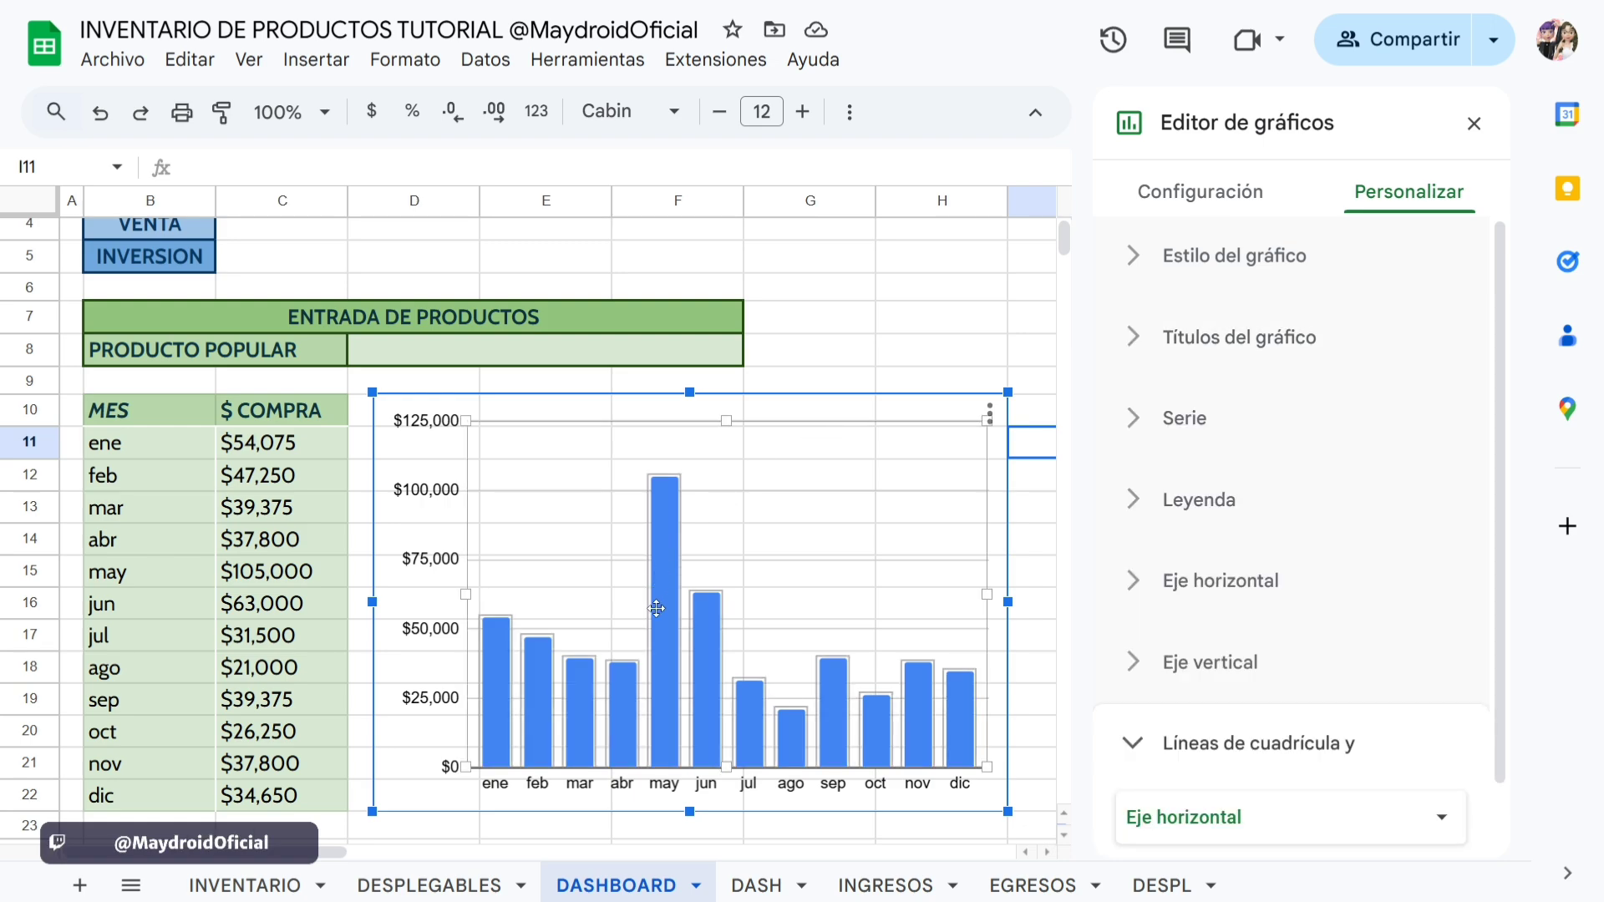
left_click(661, 696)
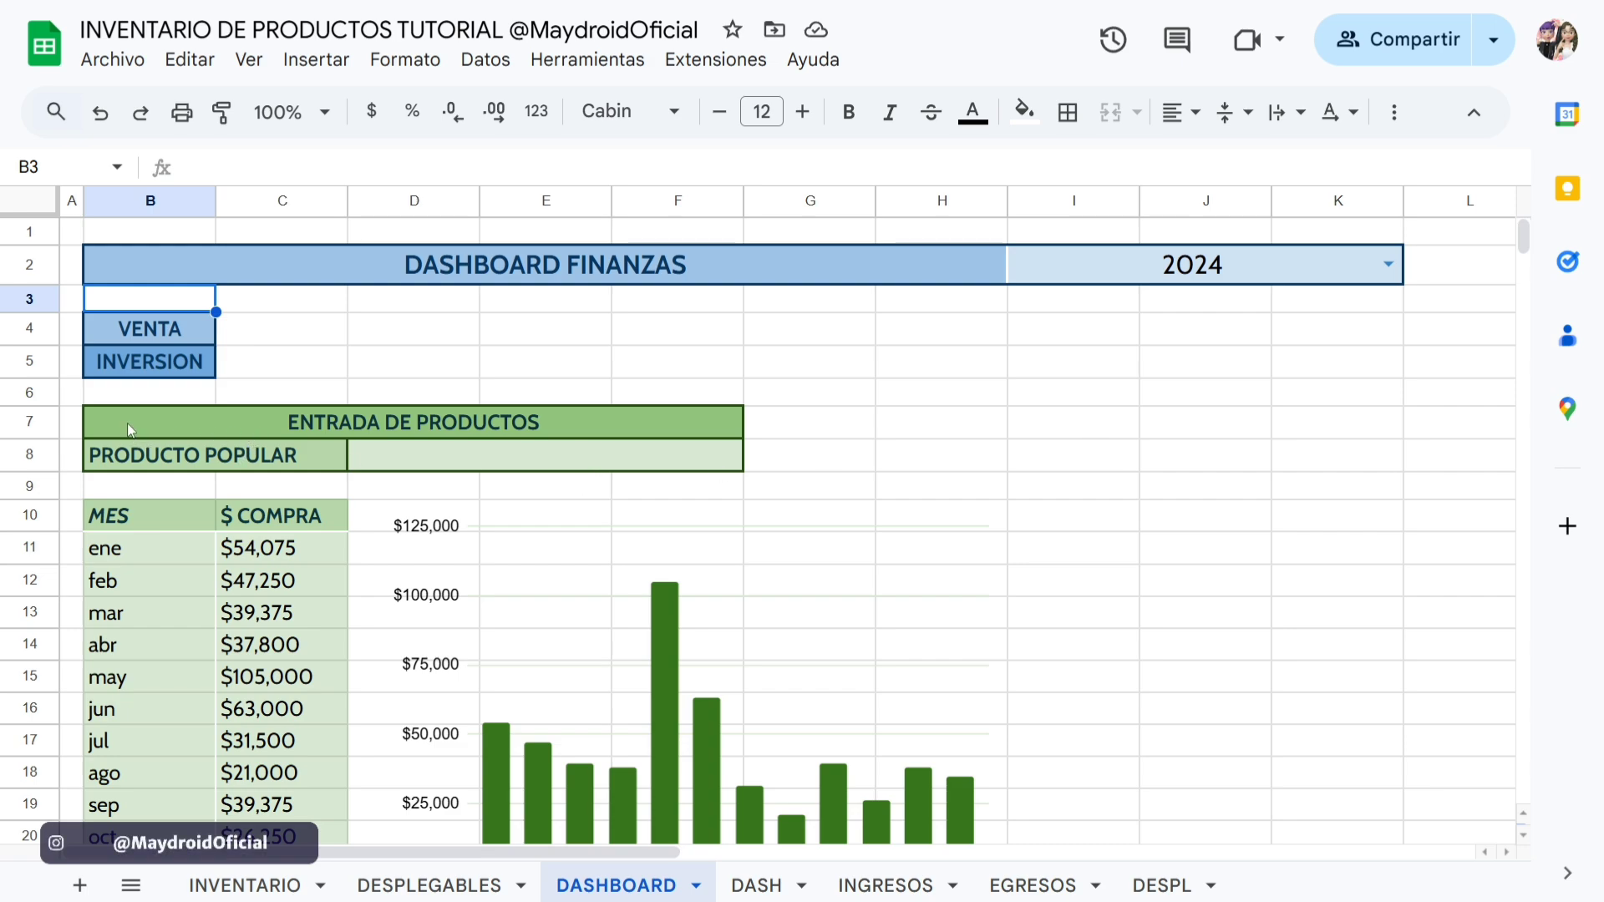
Copy the ENTRADA DE PRODUCTOS block B7:F22, including its pivot table, and paste it starting at B24.
left_click_drag(127, 423, 186, 704)
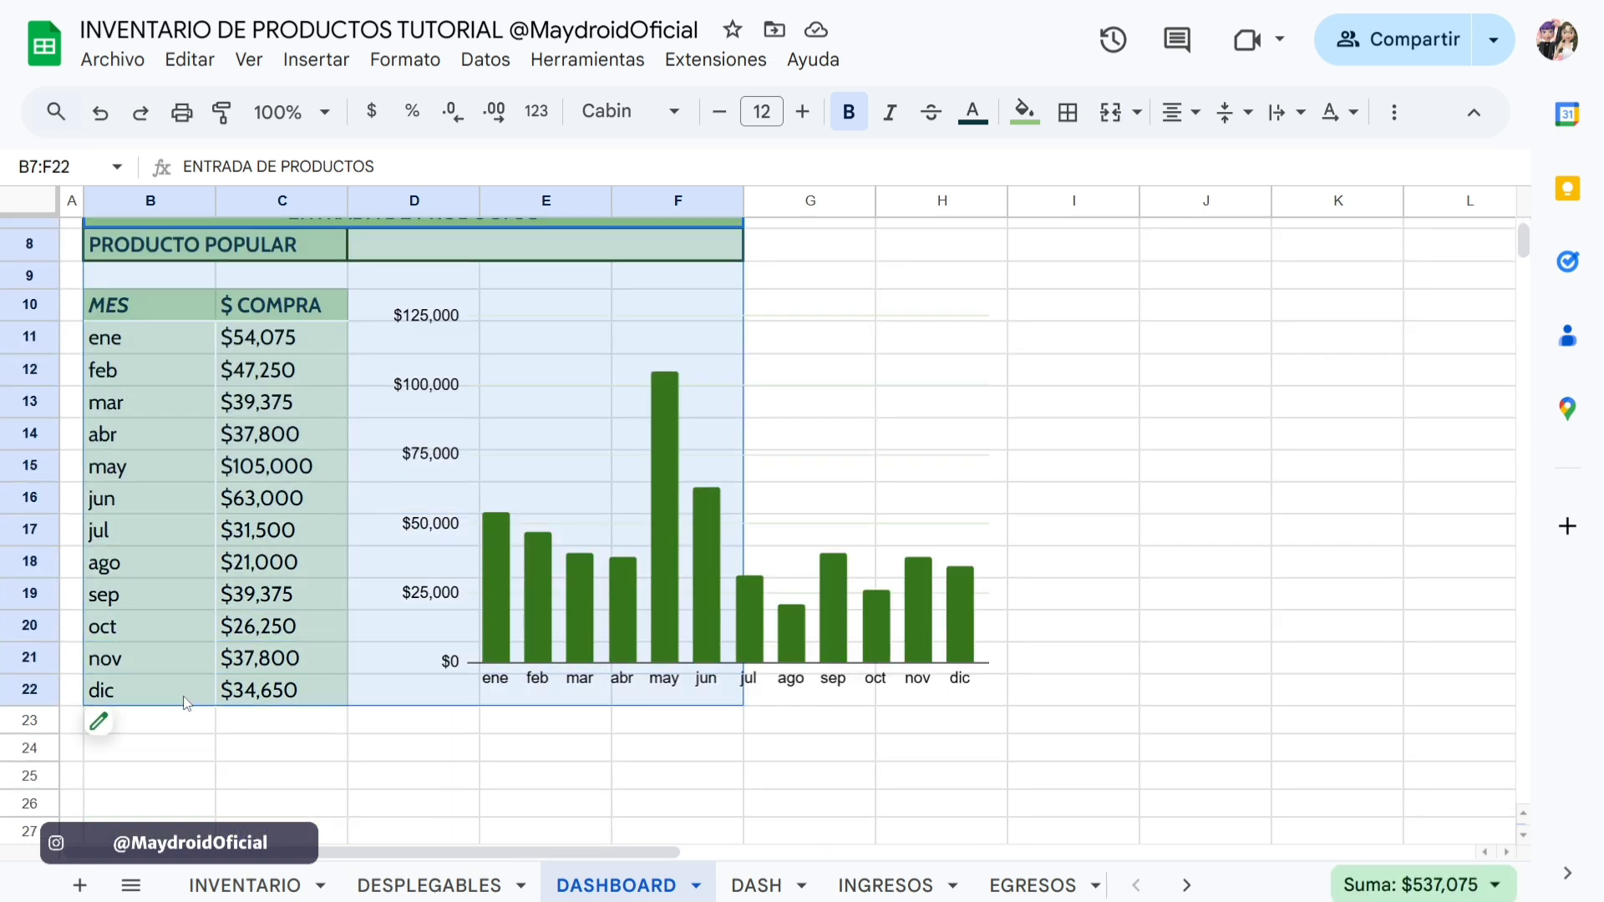
right_click(194, 599)
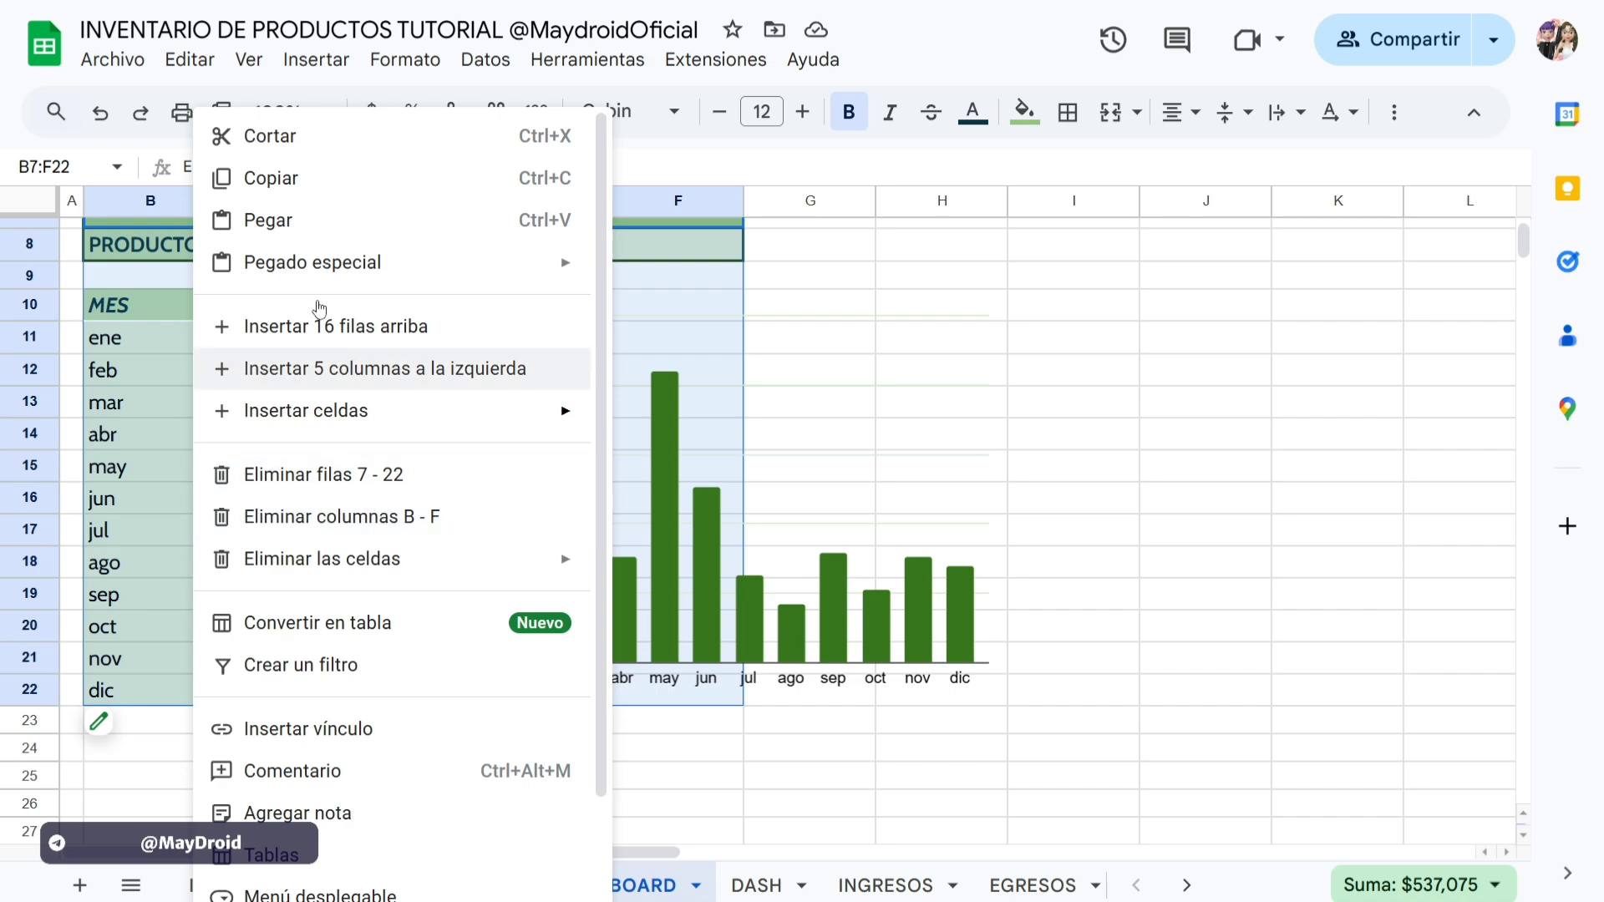
left_click(378, 178)
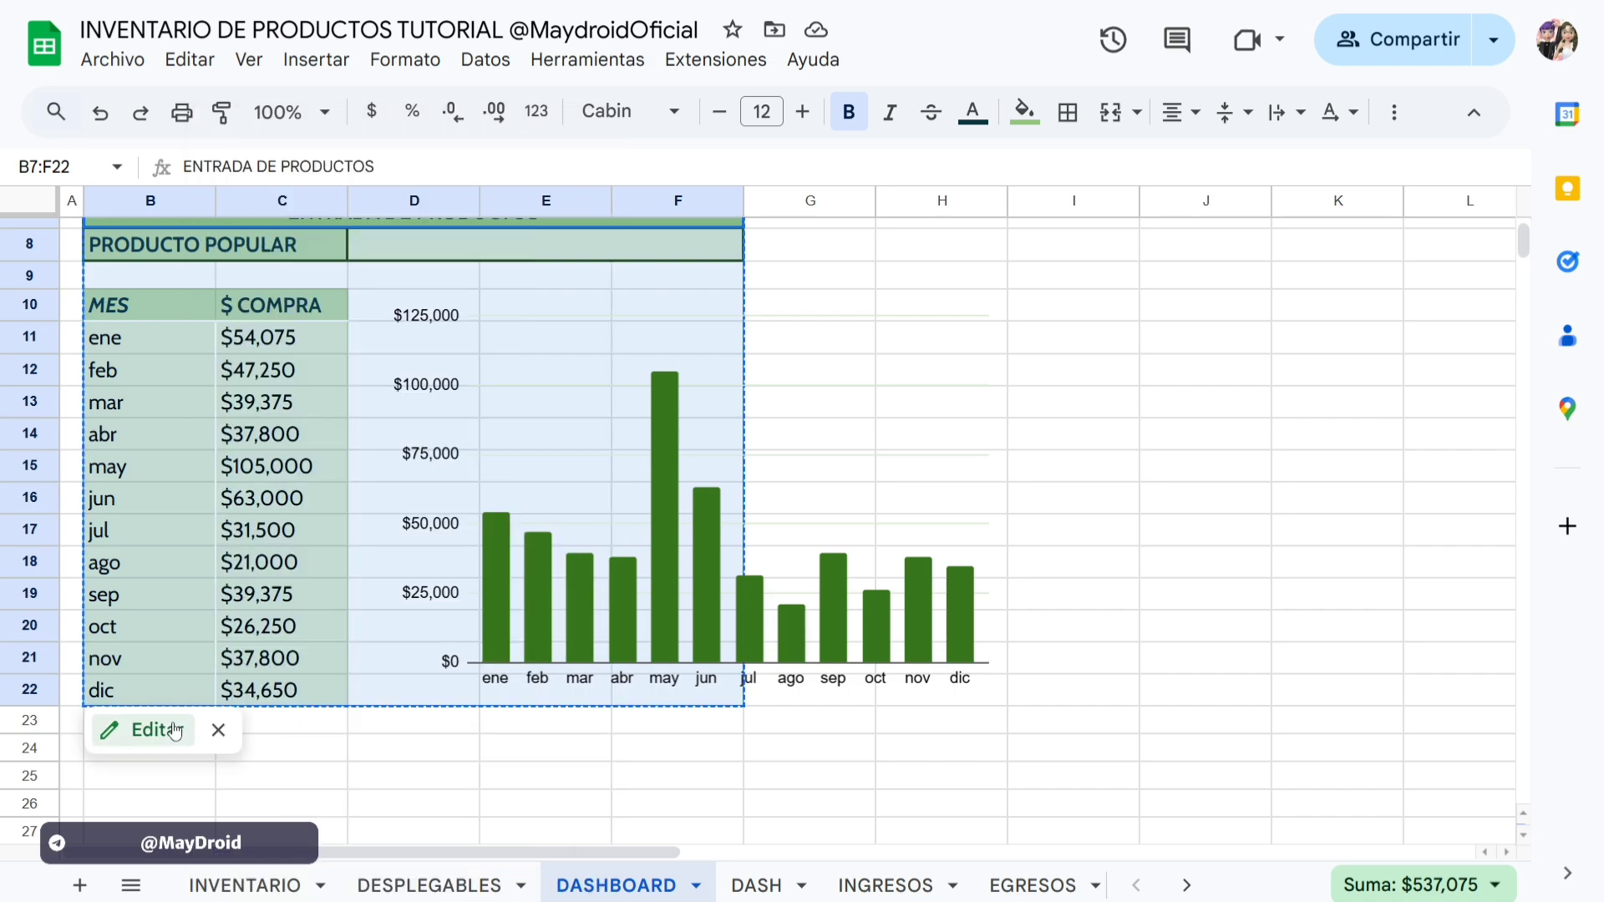
left_click(150, 730)
left_click(219, 730)
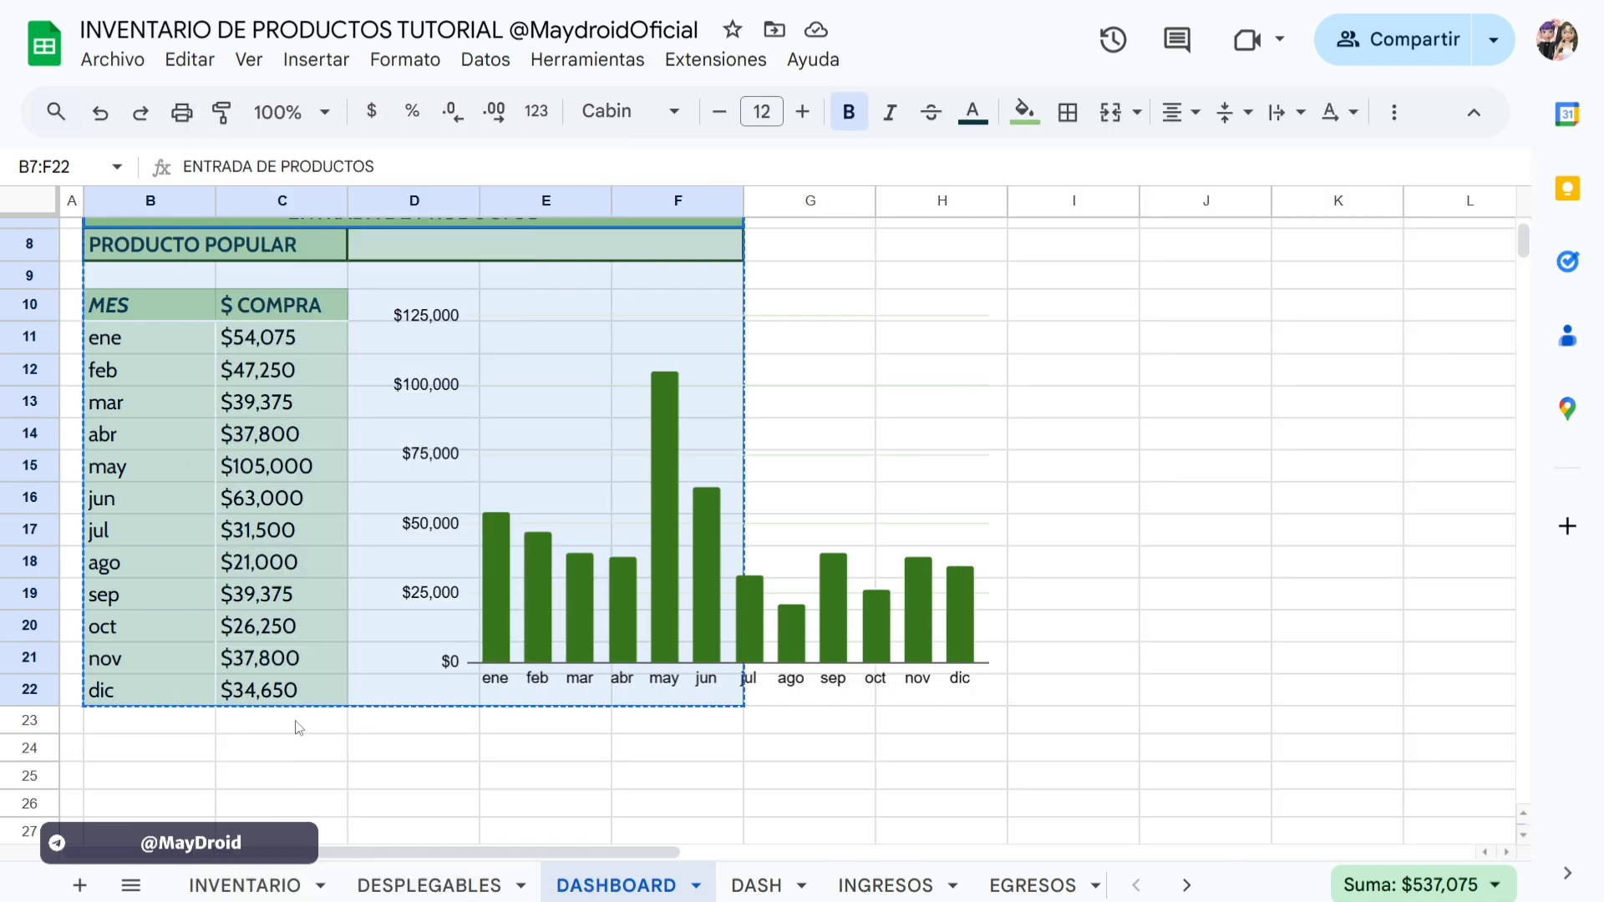
left_click(158, 757)
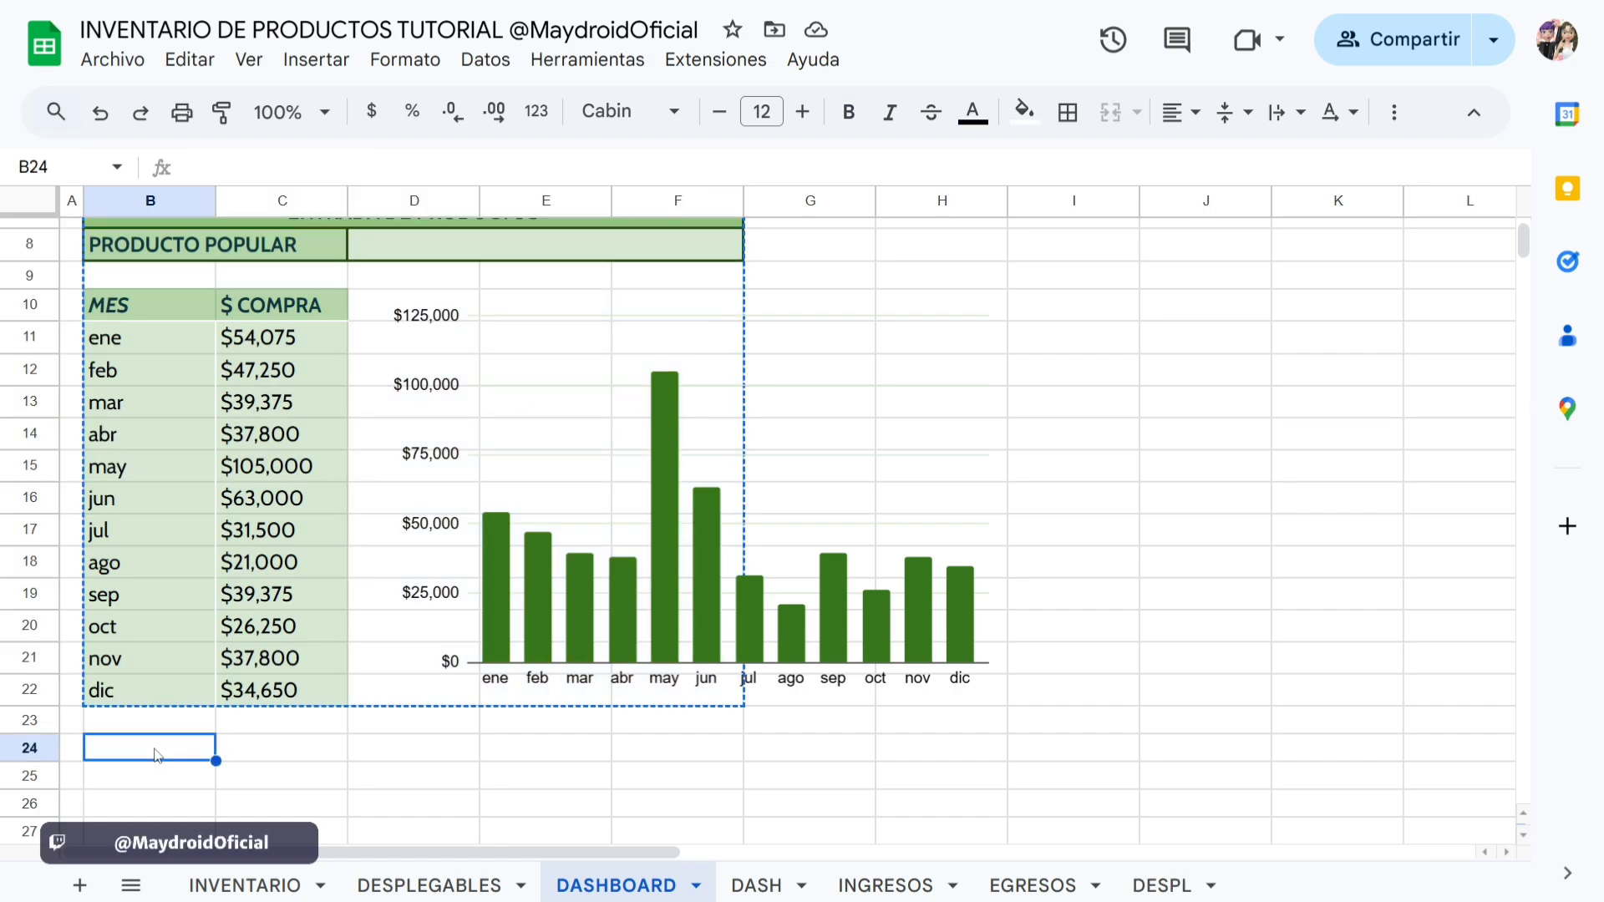
right_click(158, 756)
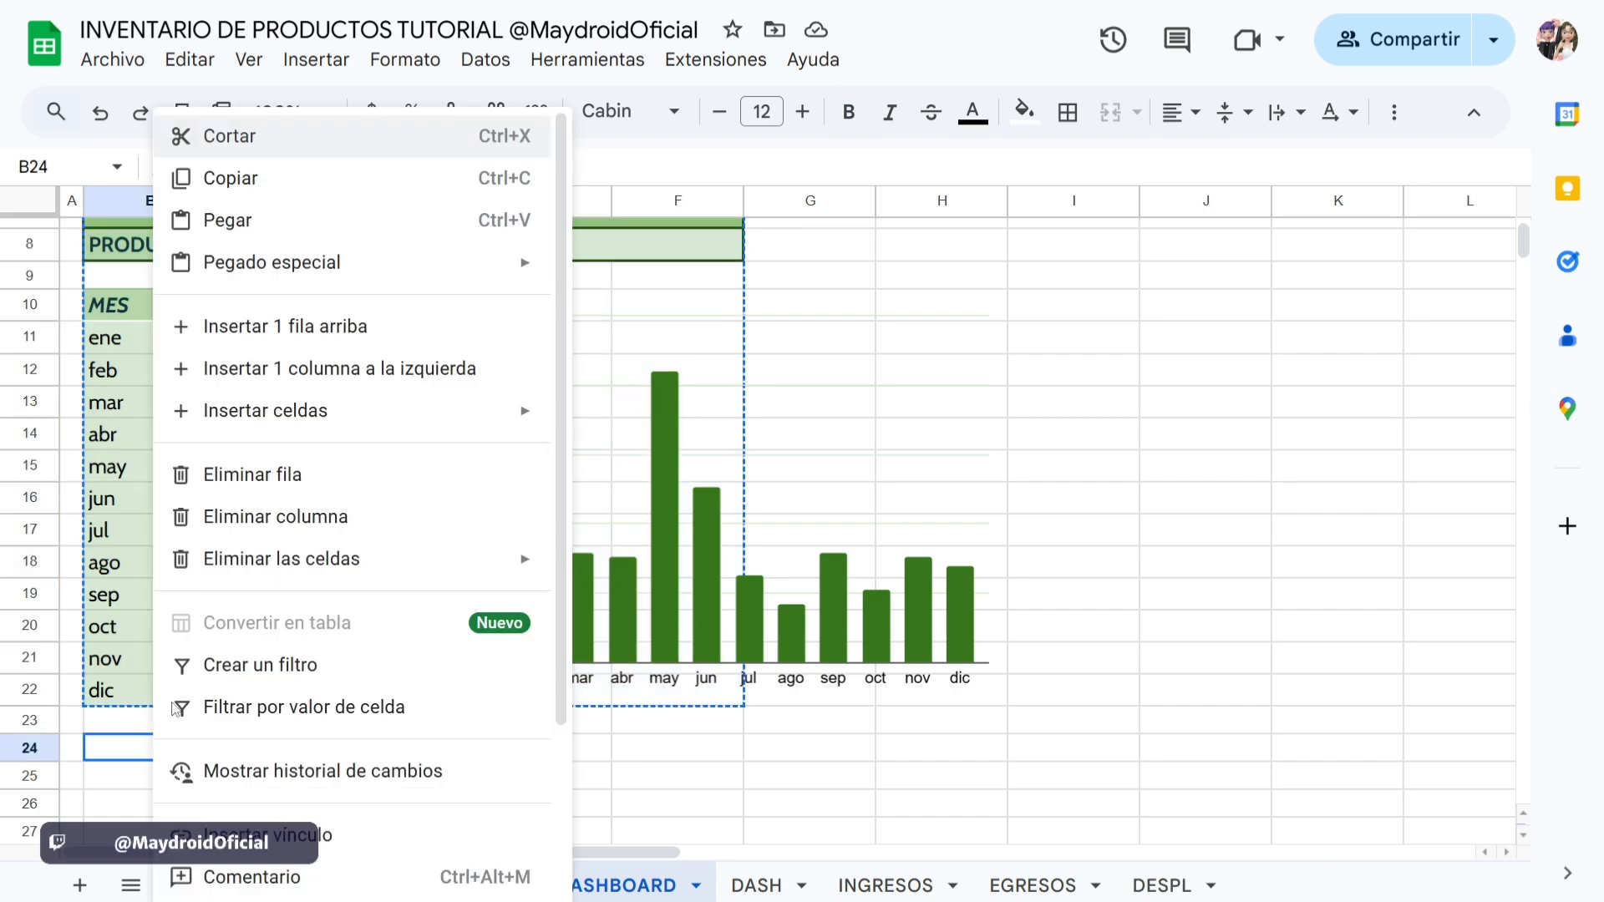
left_click(276, 224)
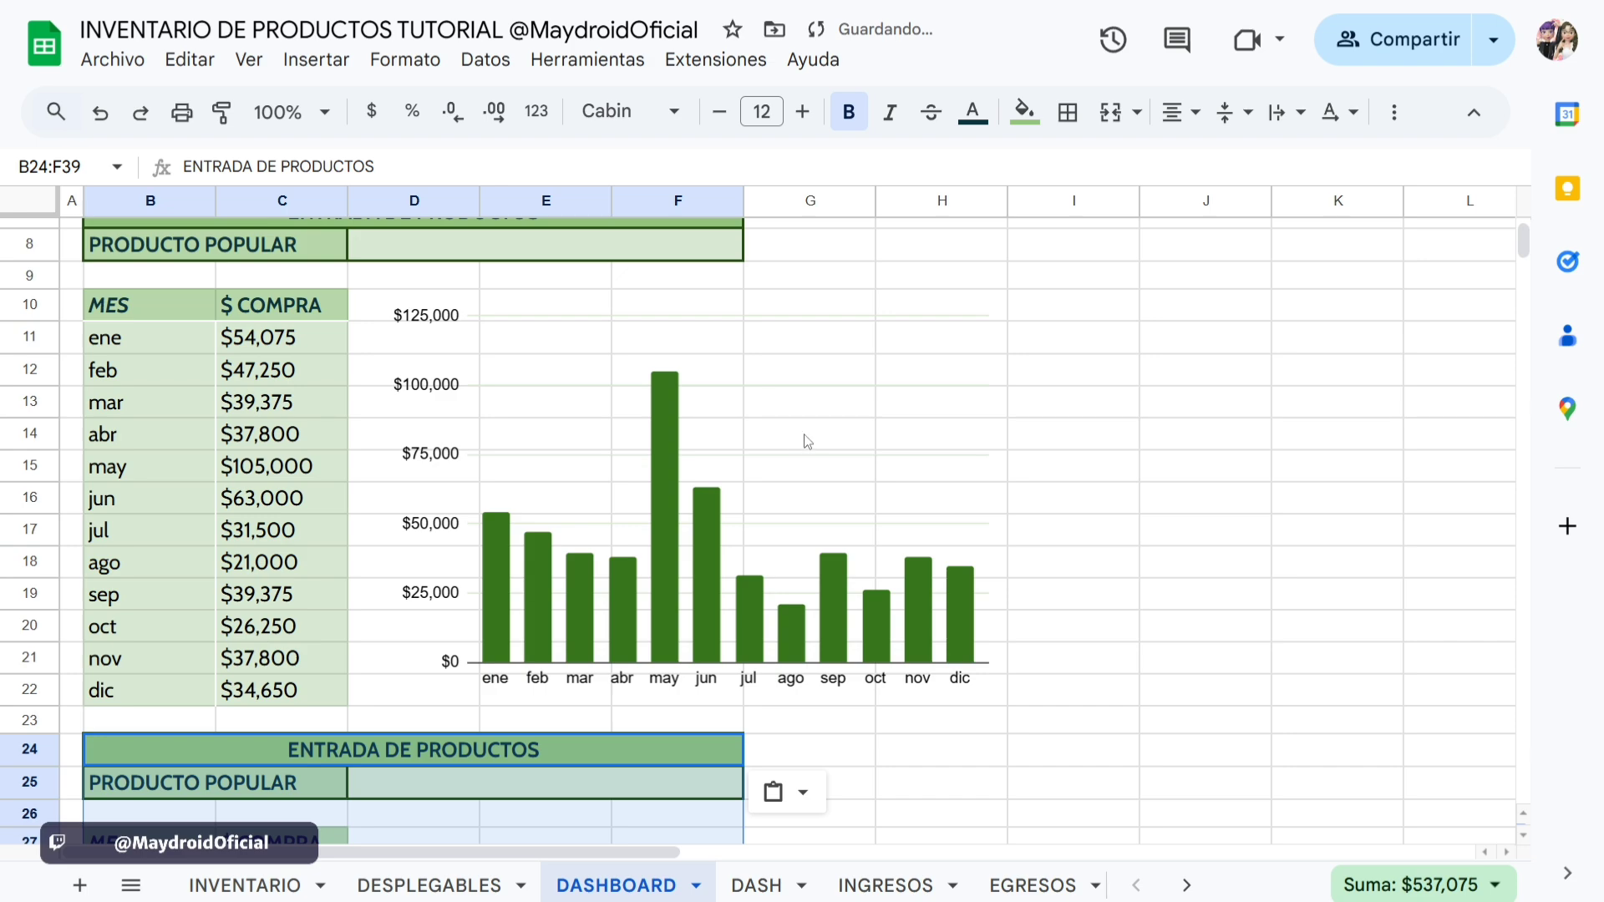
Rename the heading of the pasted block in row 24 as SALIDA DE PRODUCTOS.
scroll(827, 573, "down", 5)
left_click(920, 500)
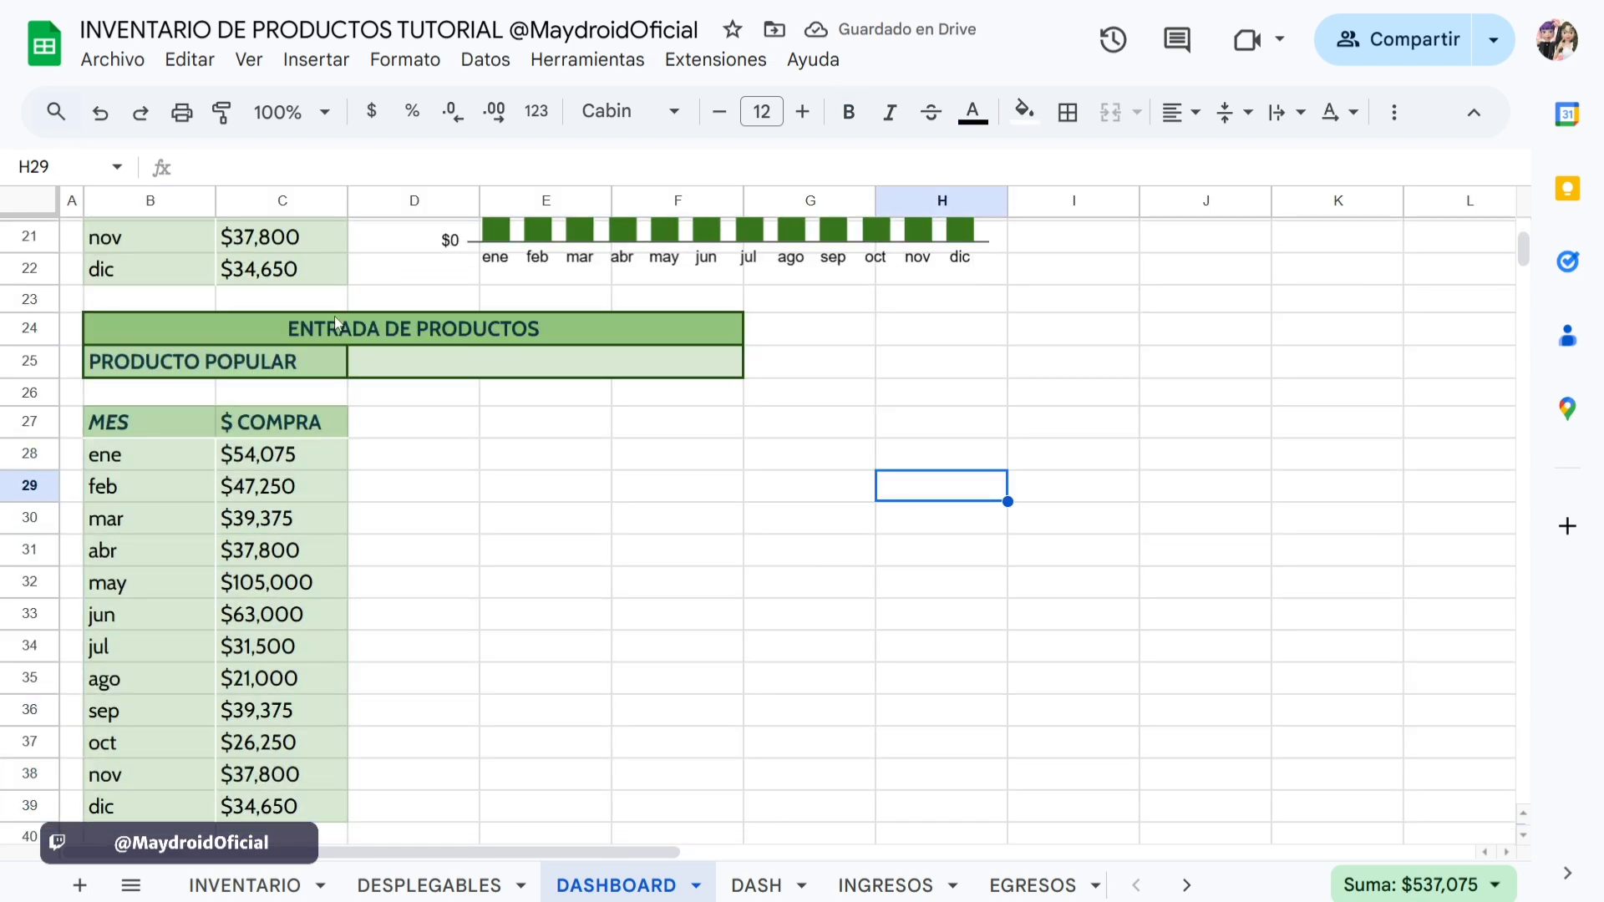
double_click(335, 326)
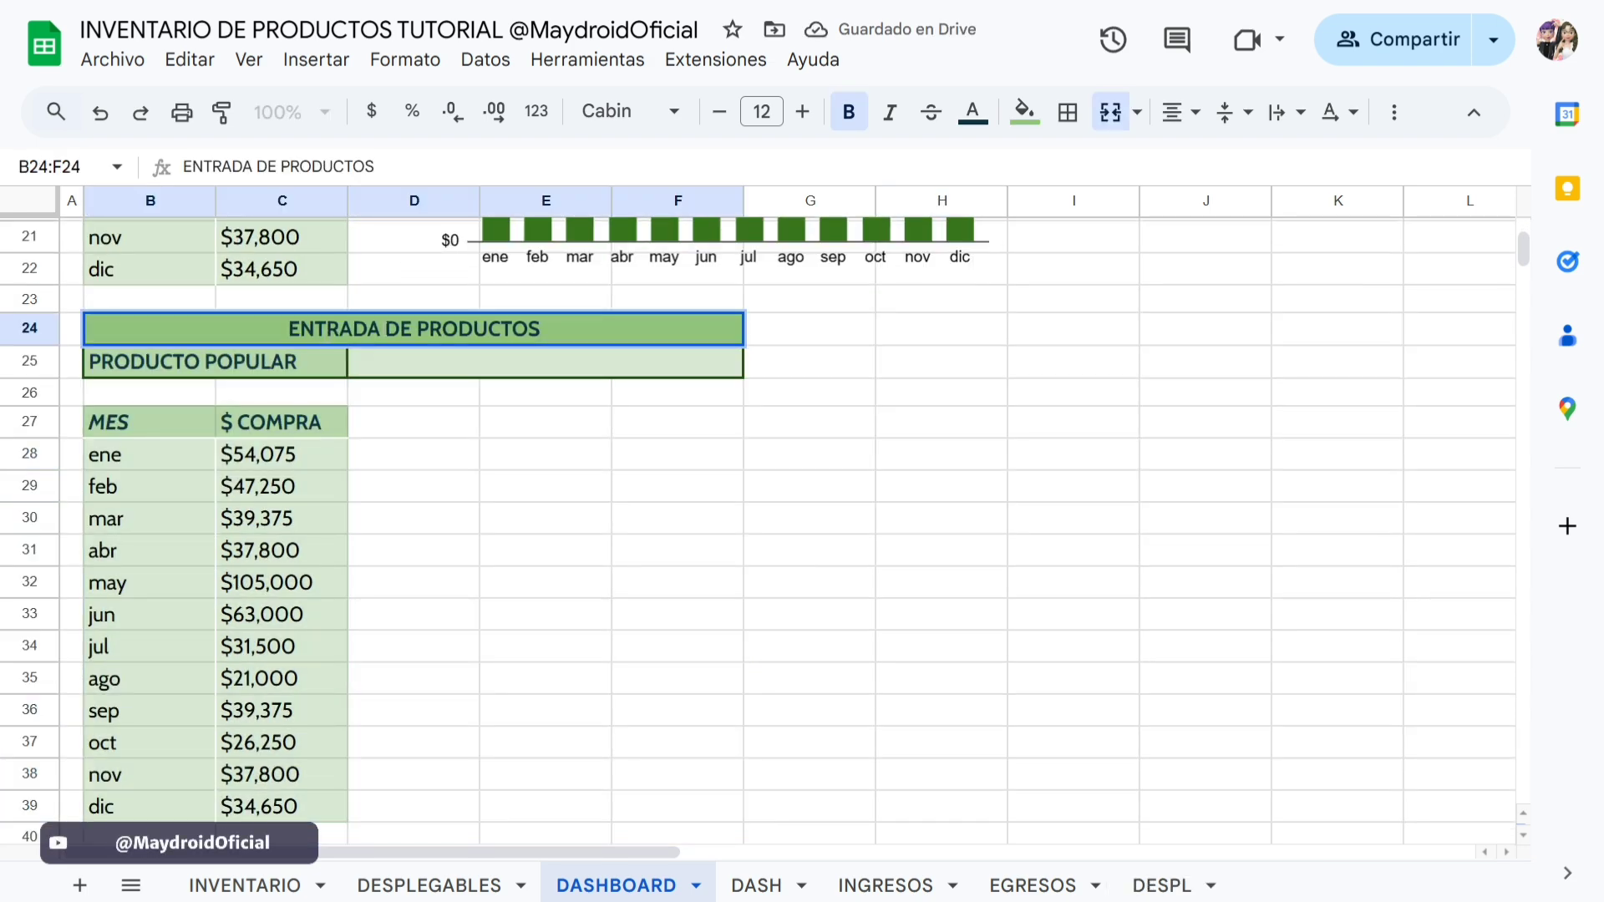
left_click_drag(381, 329, 288, 329)
type("SALIDA")
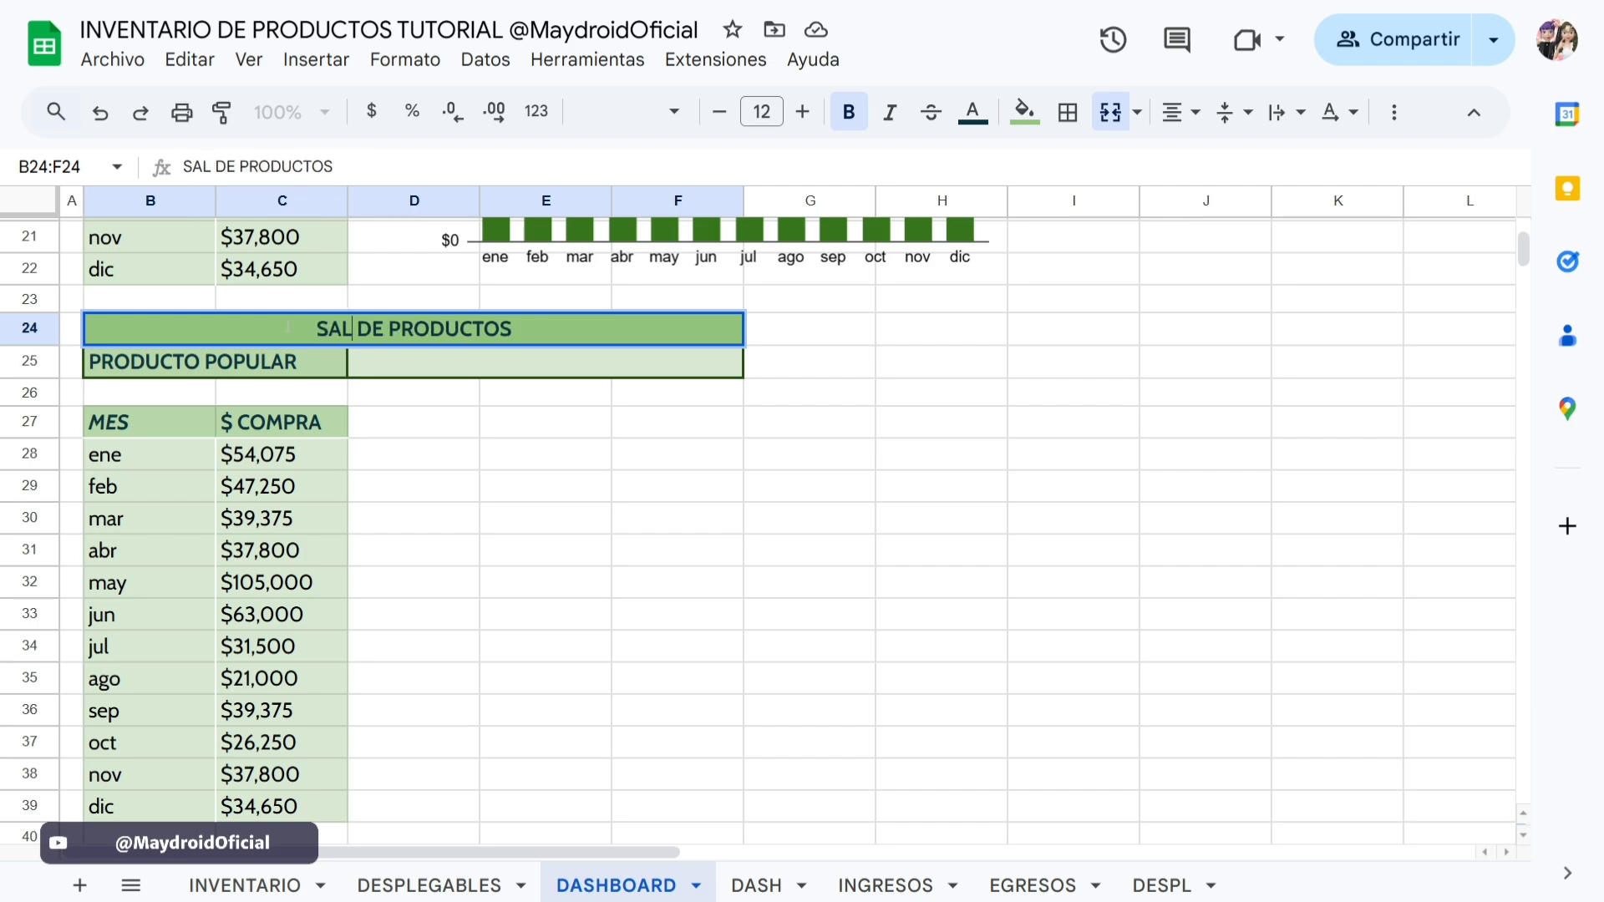
left_click(448, 392)
Insert one row above row 23, between the monthly purchases table and the SALIDA DE PRODUCTOS heading.
scroll(449, 516, "up", 3)
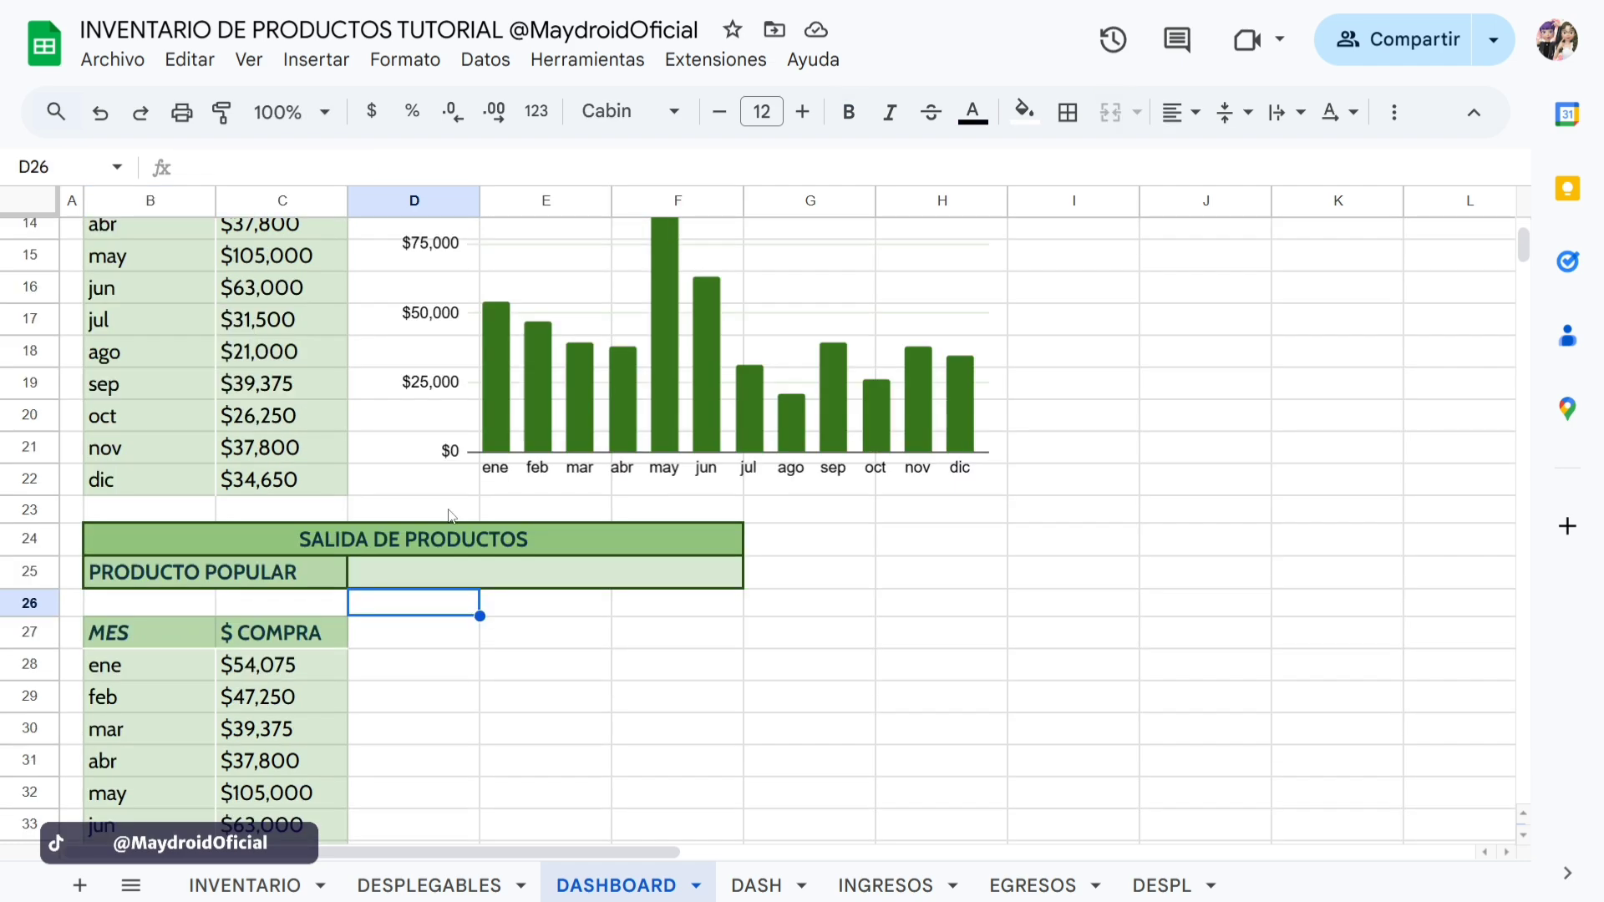
right_click(153, 519)
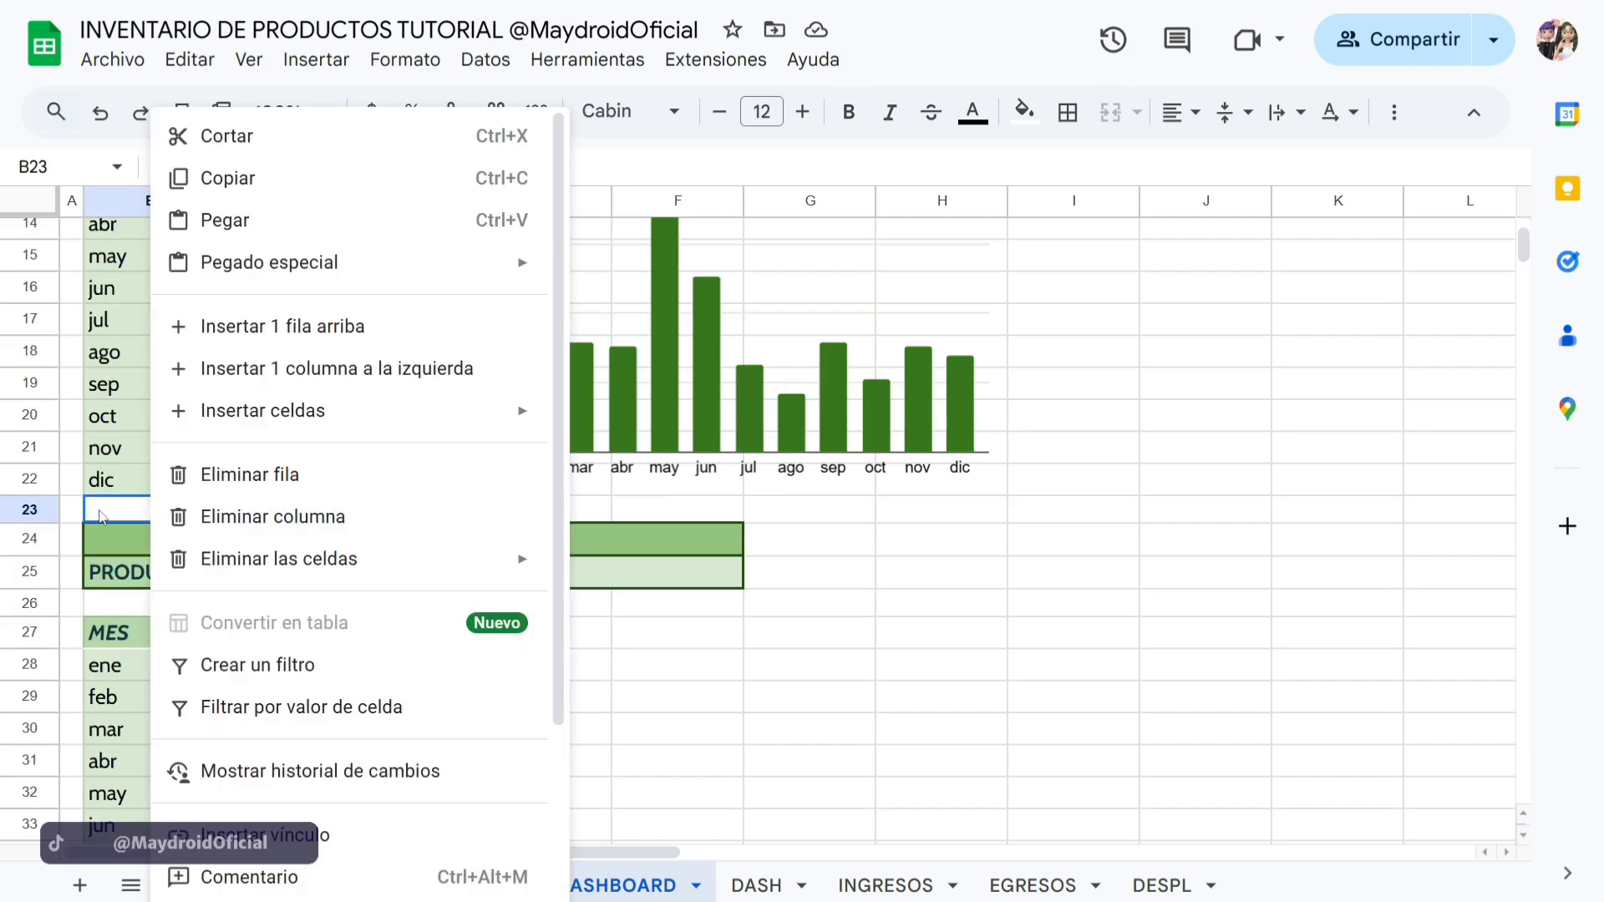
left_click(245, 328)
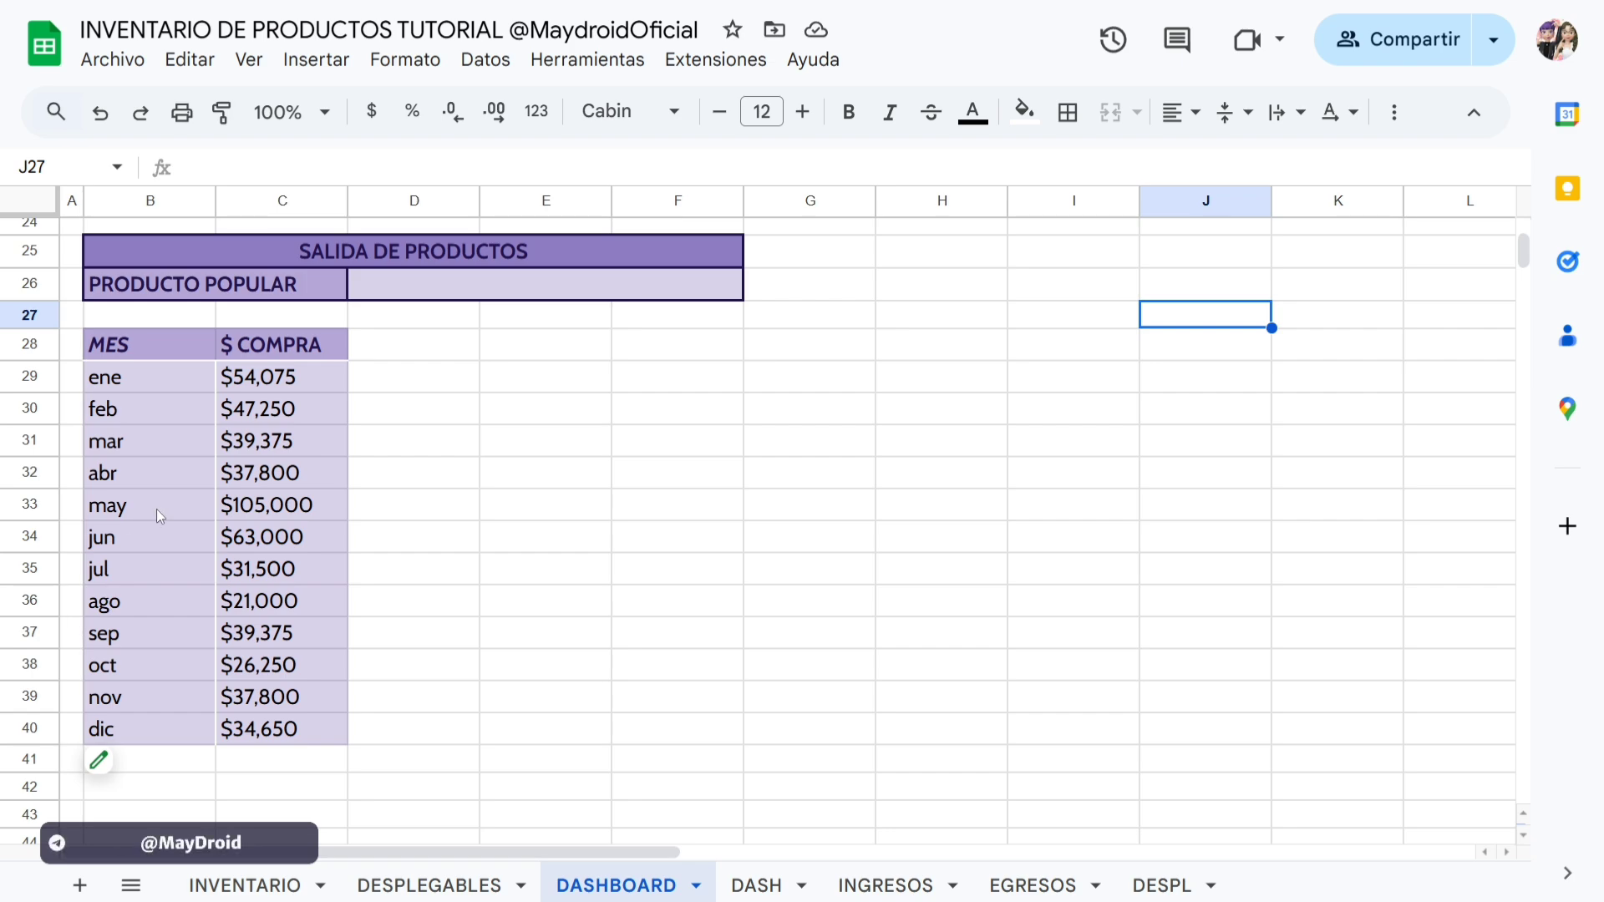
Edit the SALIDA DE PRODUCTOS pivot table to replace the $ COMPRA value with $ VENTA, summarized by SUM.
mouse_move(110, 770)
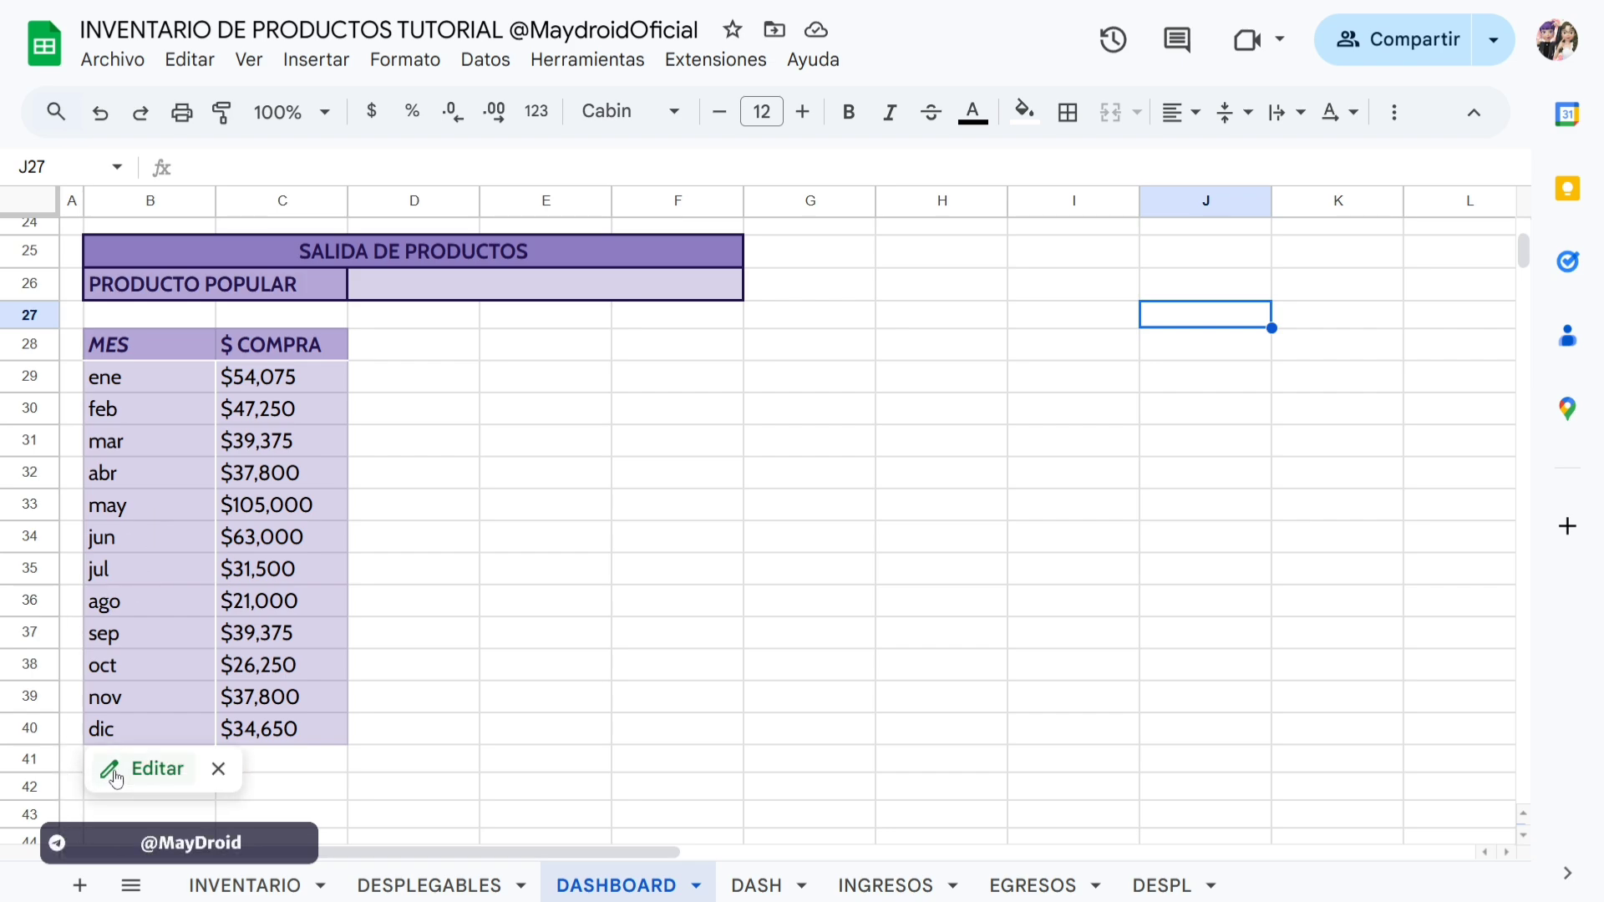
left_click(119, 775)
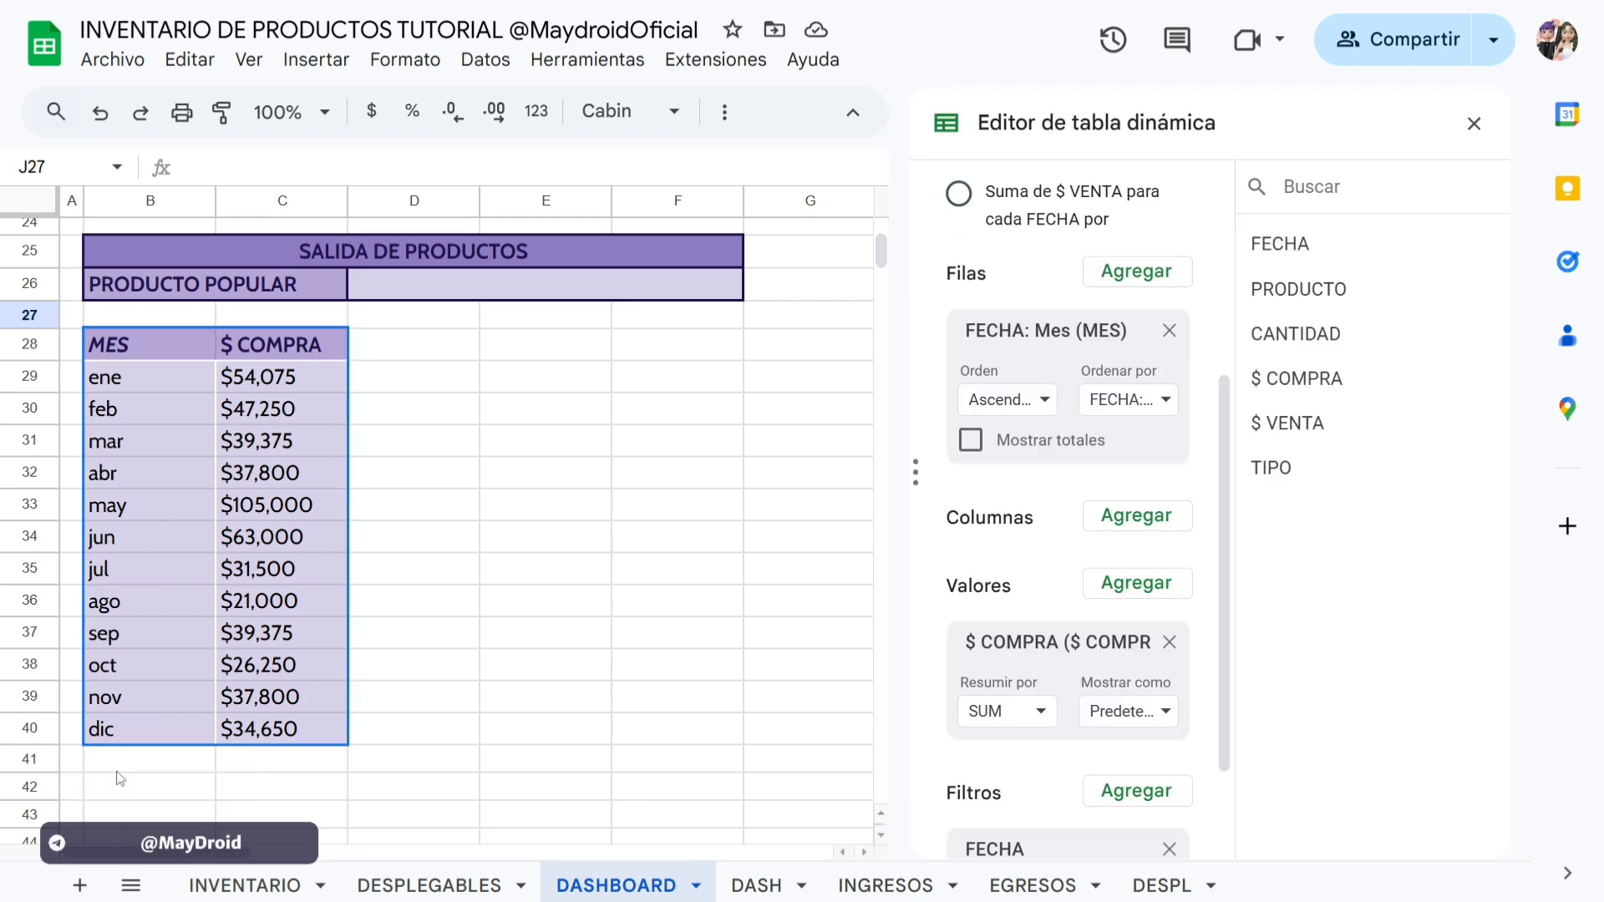
scroll(1050, 566, "down", 2)
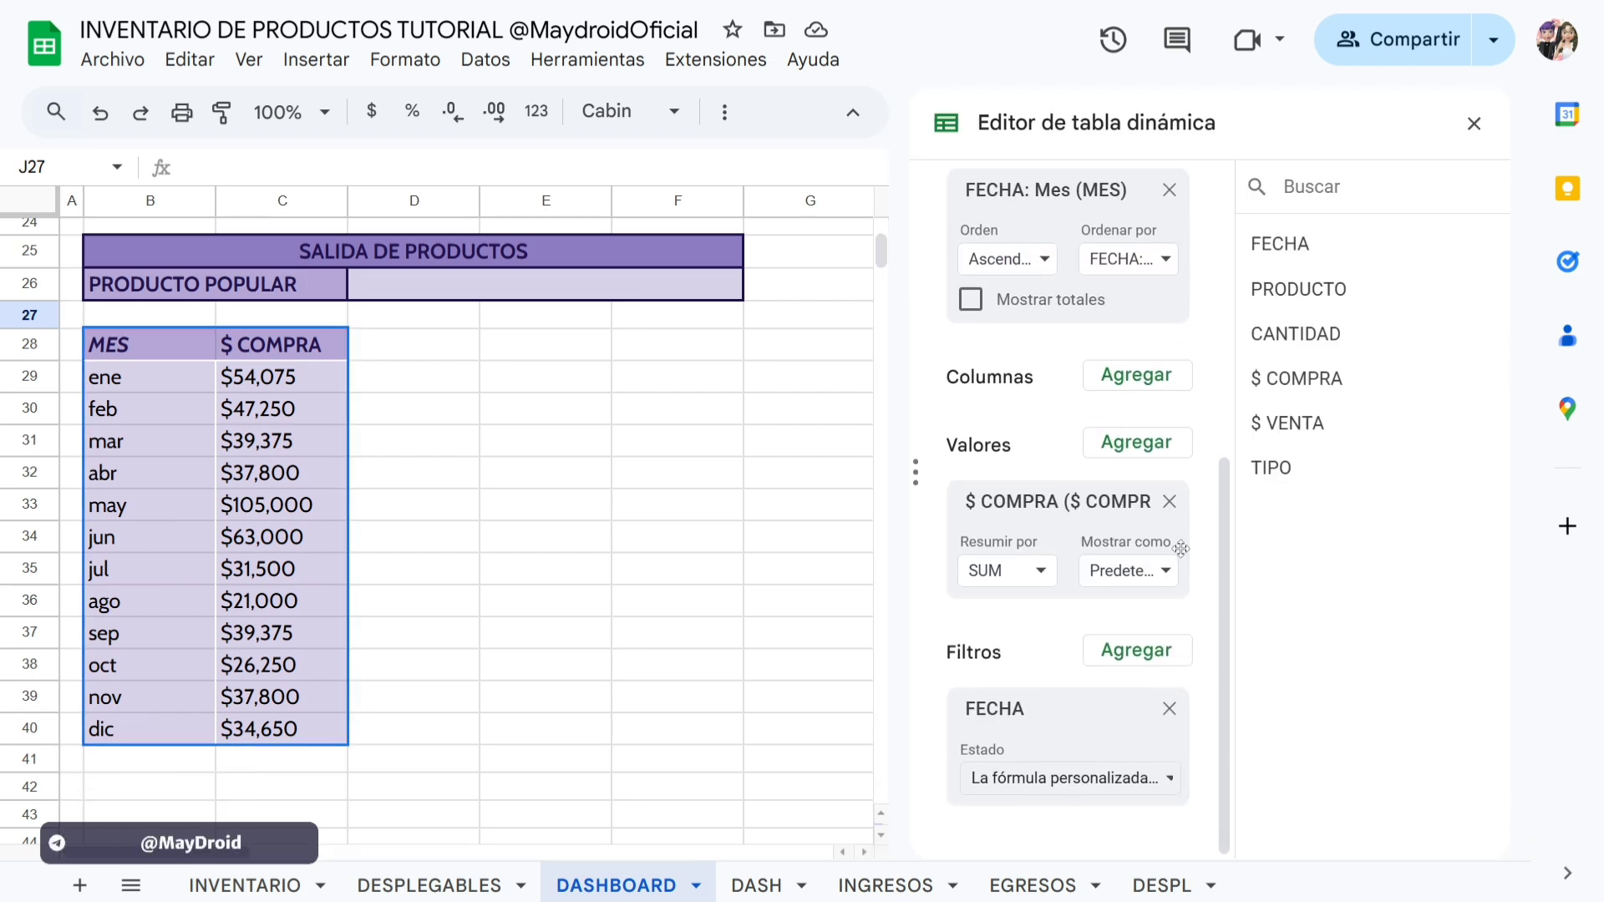
left_click(1169, 502)
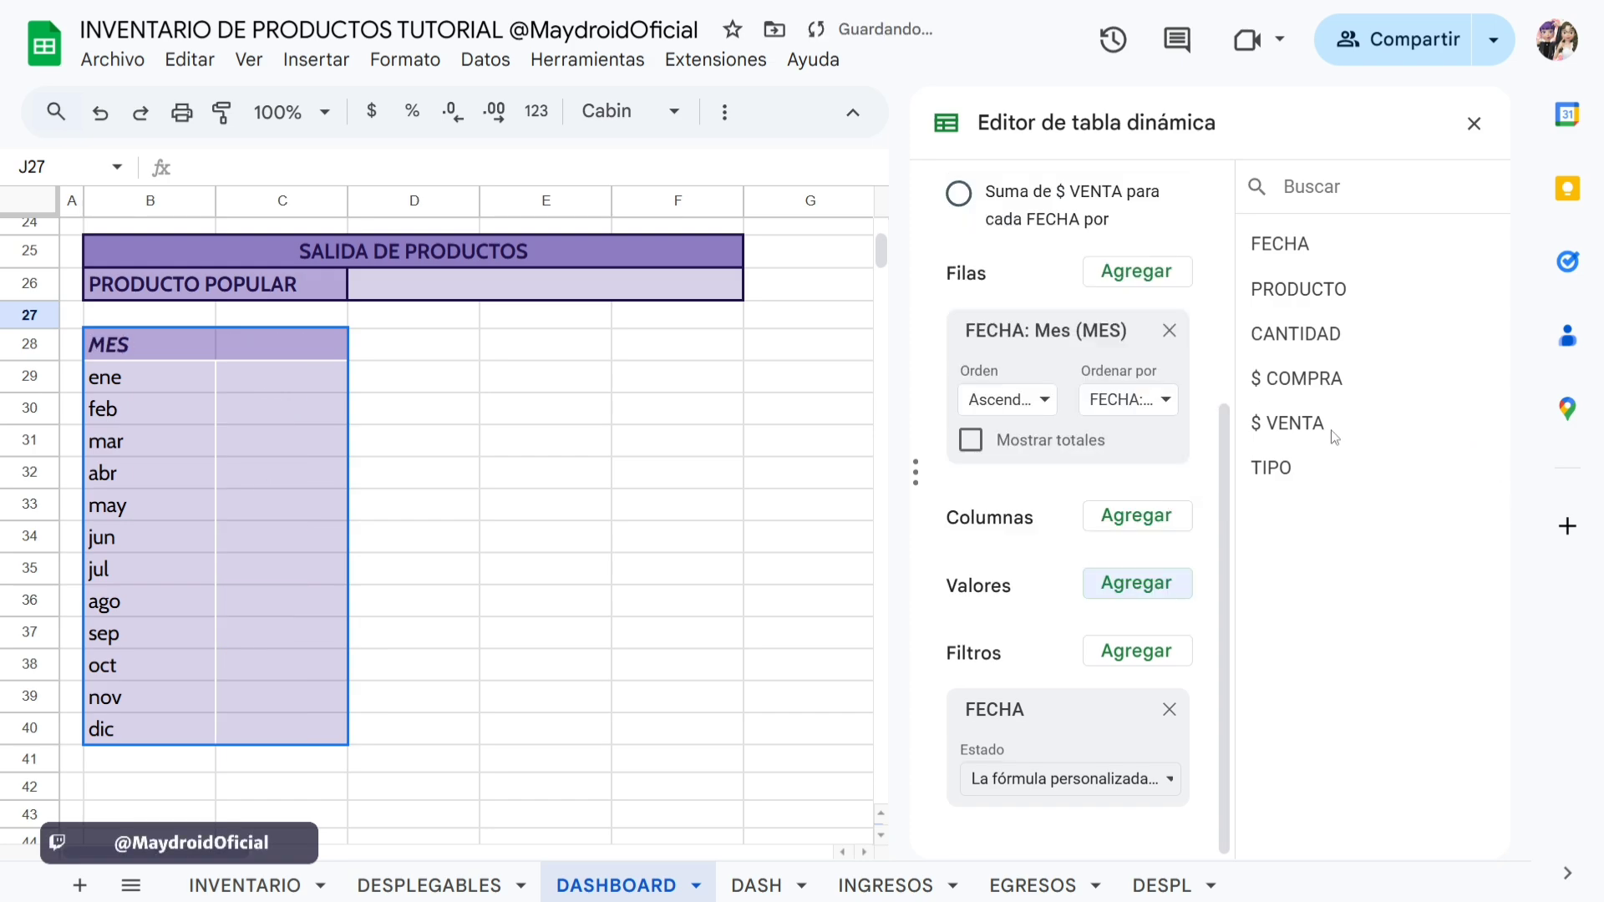
left_click_drag(1296, 427, 1023, 632)
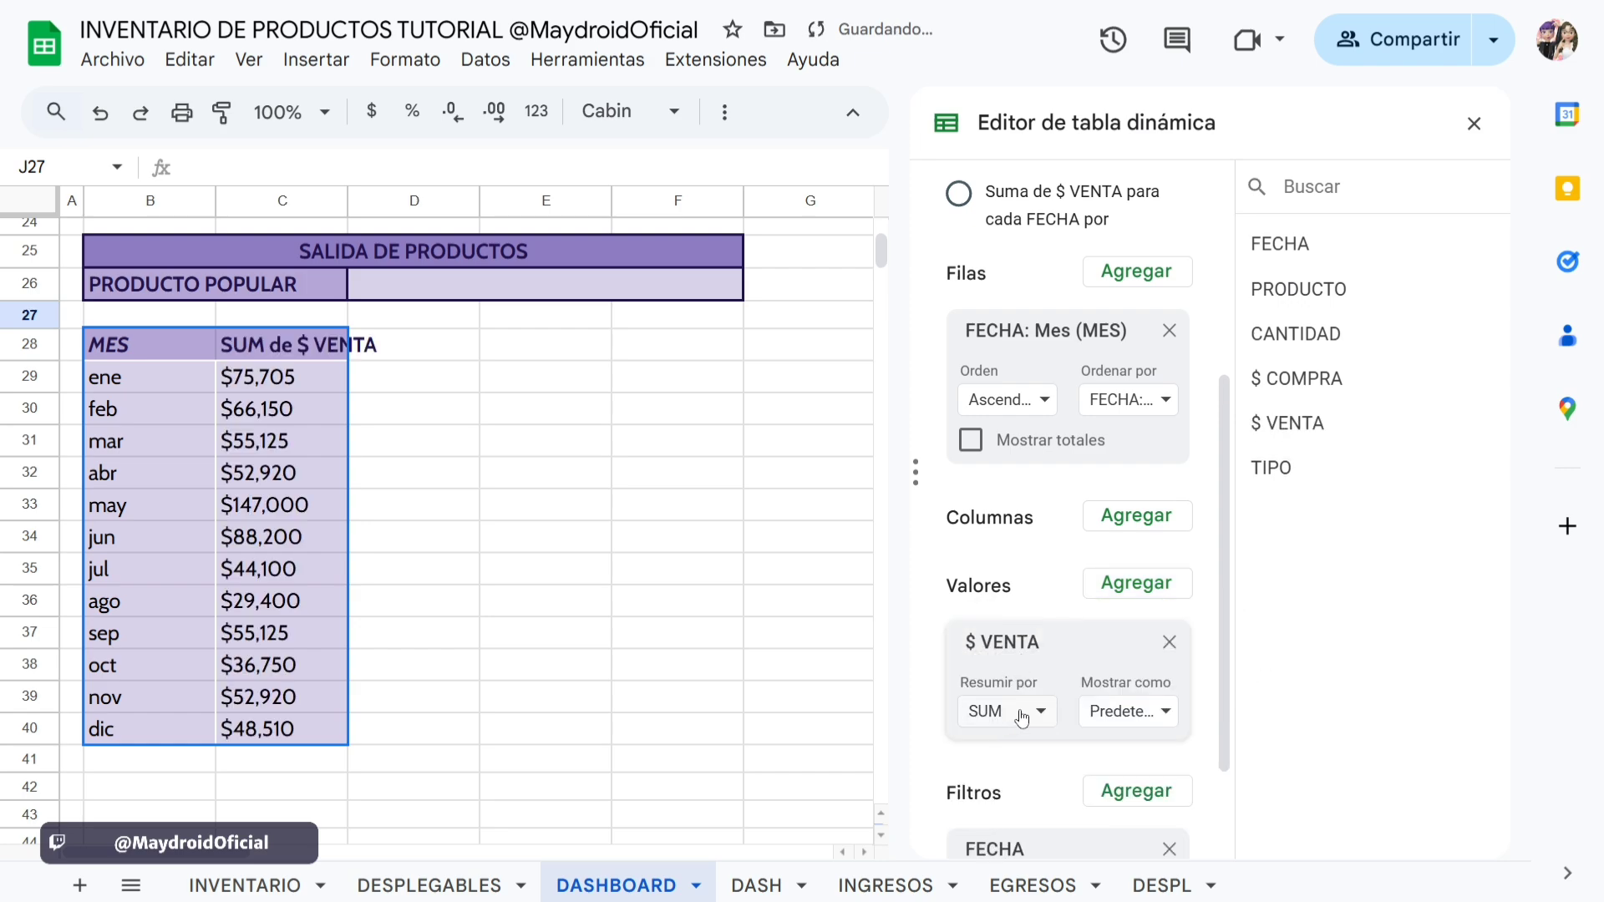
Rename the pivot table's value column heading in C28 as $ VENTA.
left_click(283, 345)
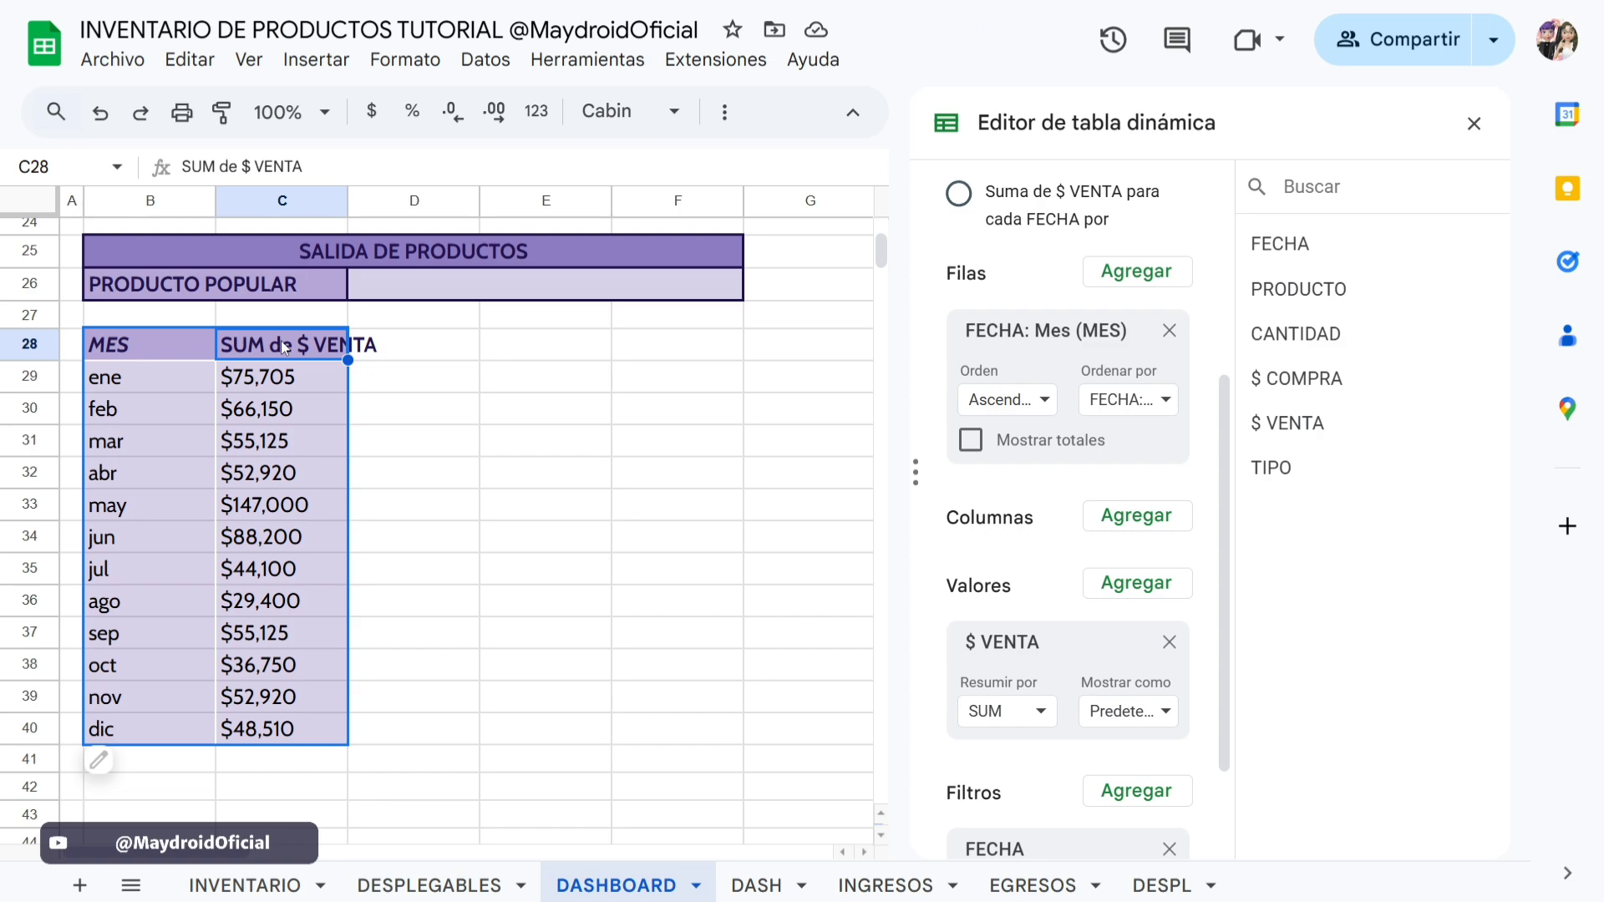
type("$ VENTA")
key("Return")
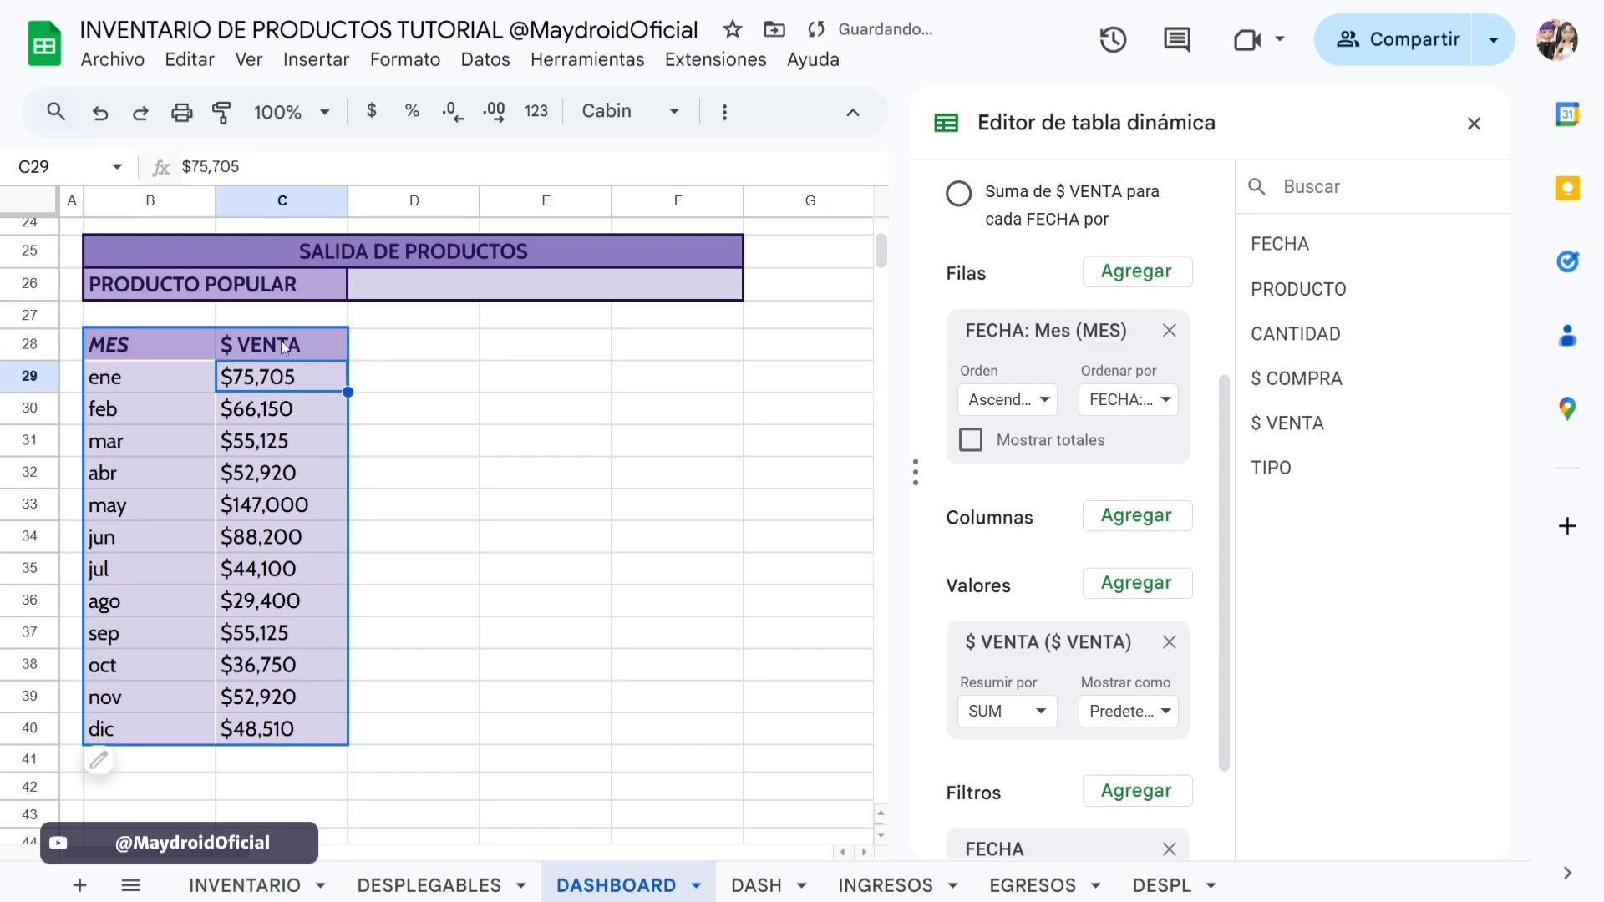
Review the pivot table's FECHA filter formula =AÑO(FECHA)=I2 against the dashboard's year cell, accept it, and close the editor.
scroll(1086, 702, "down", 2)
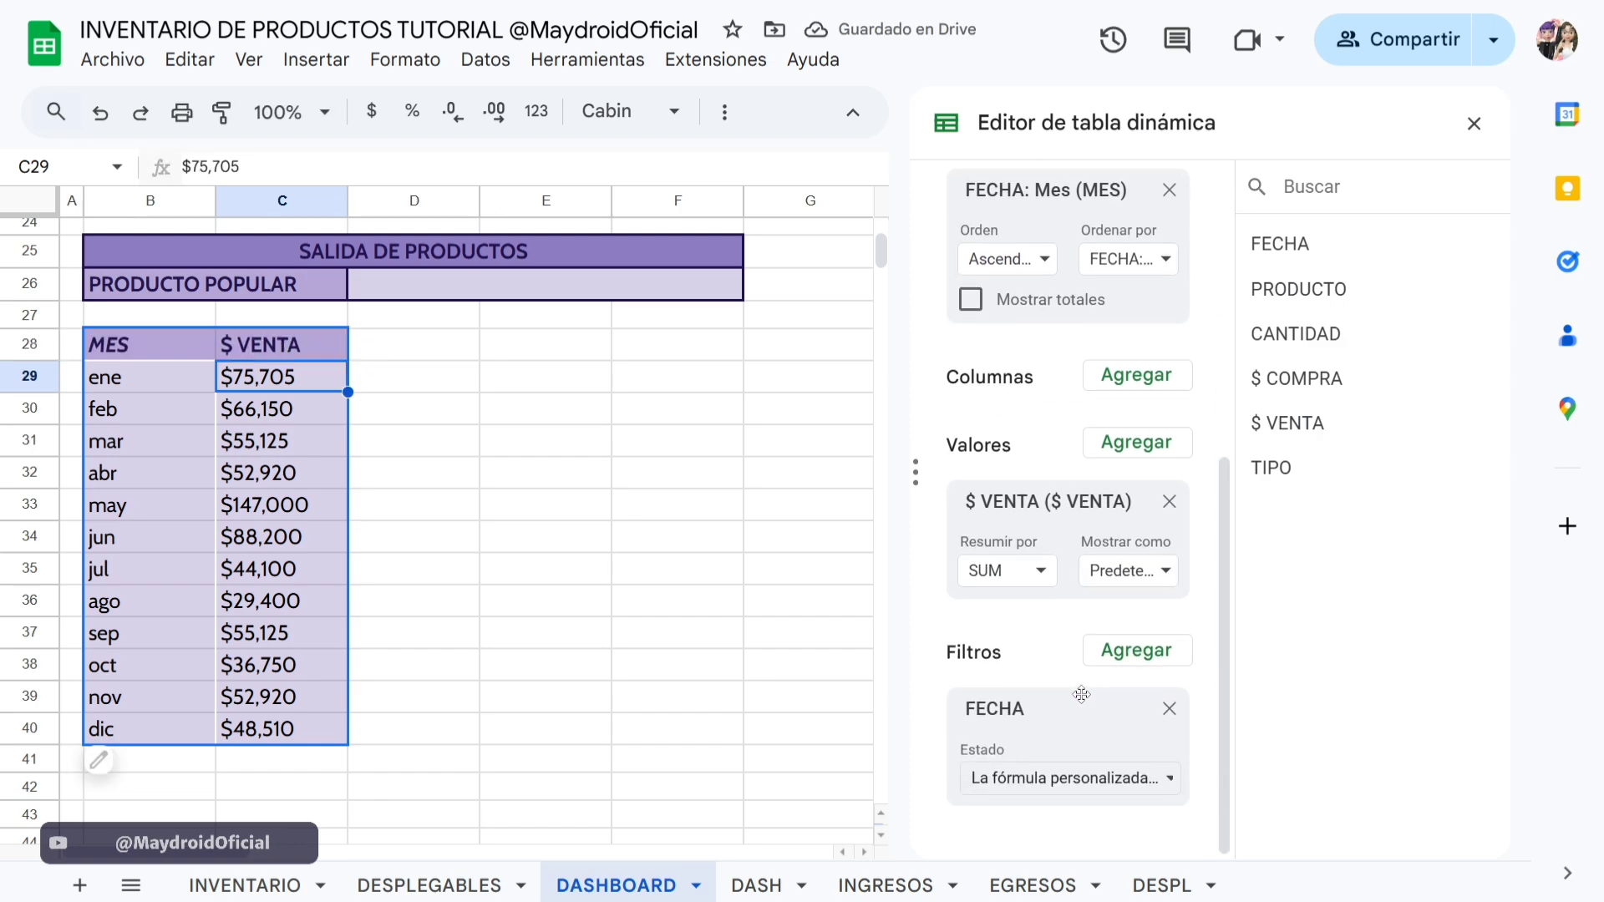
left_click(1026, 776)
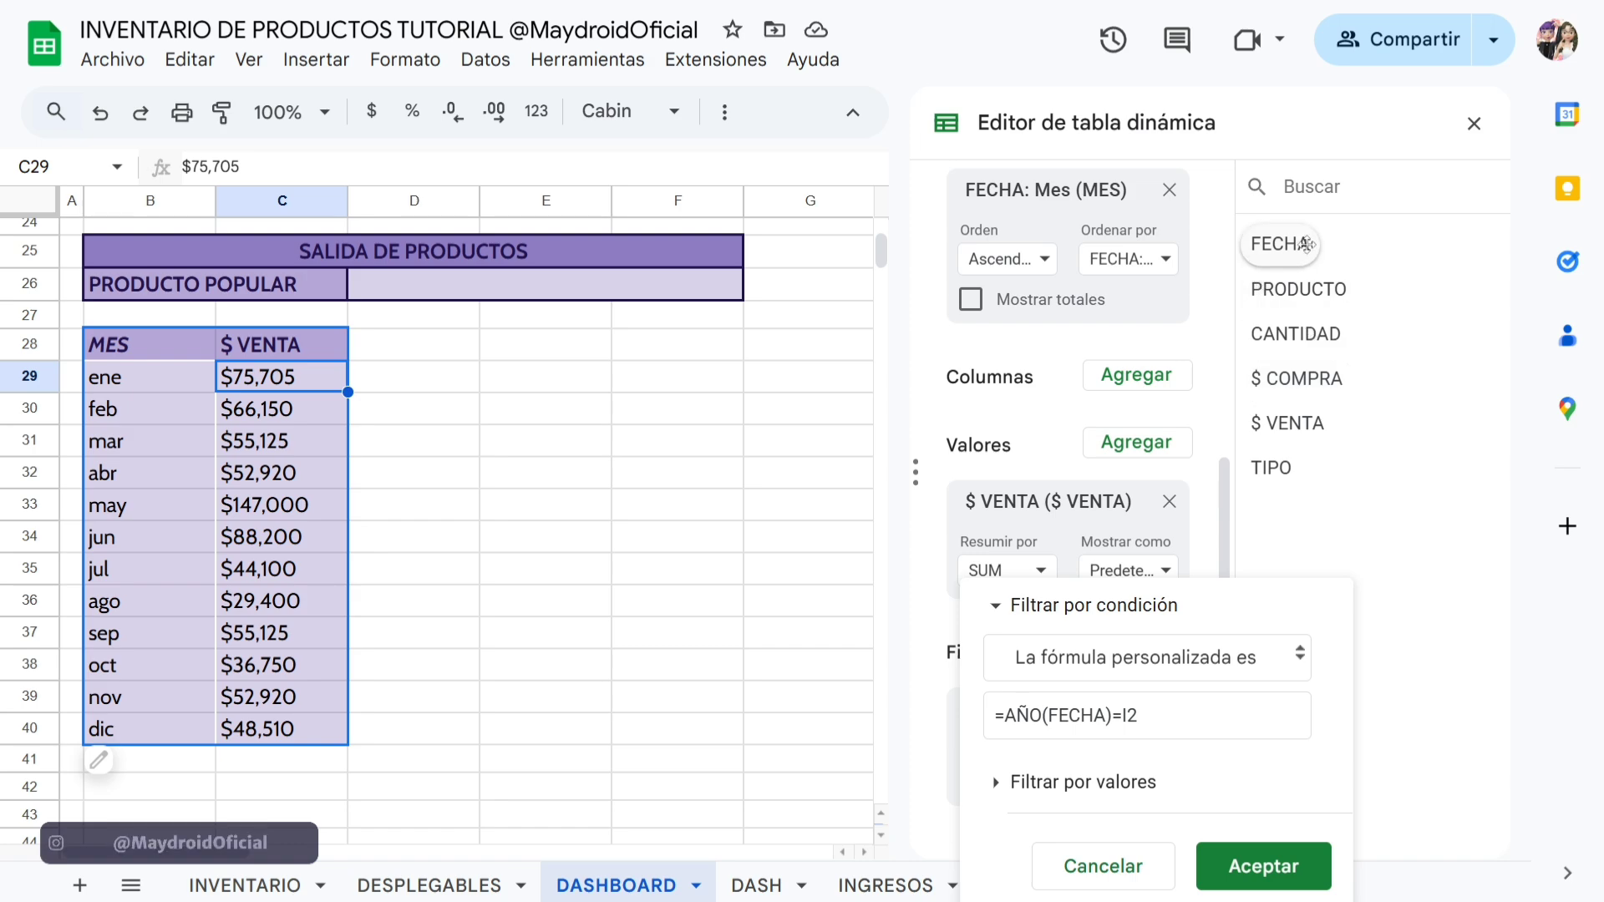
scroll(769, 410, "up", 8)
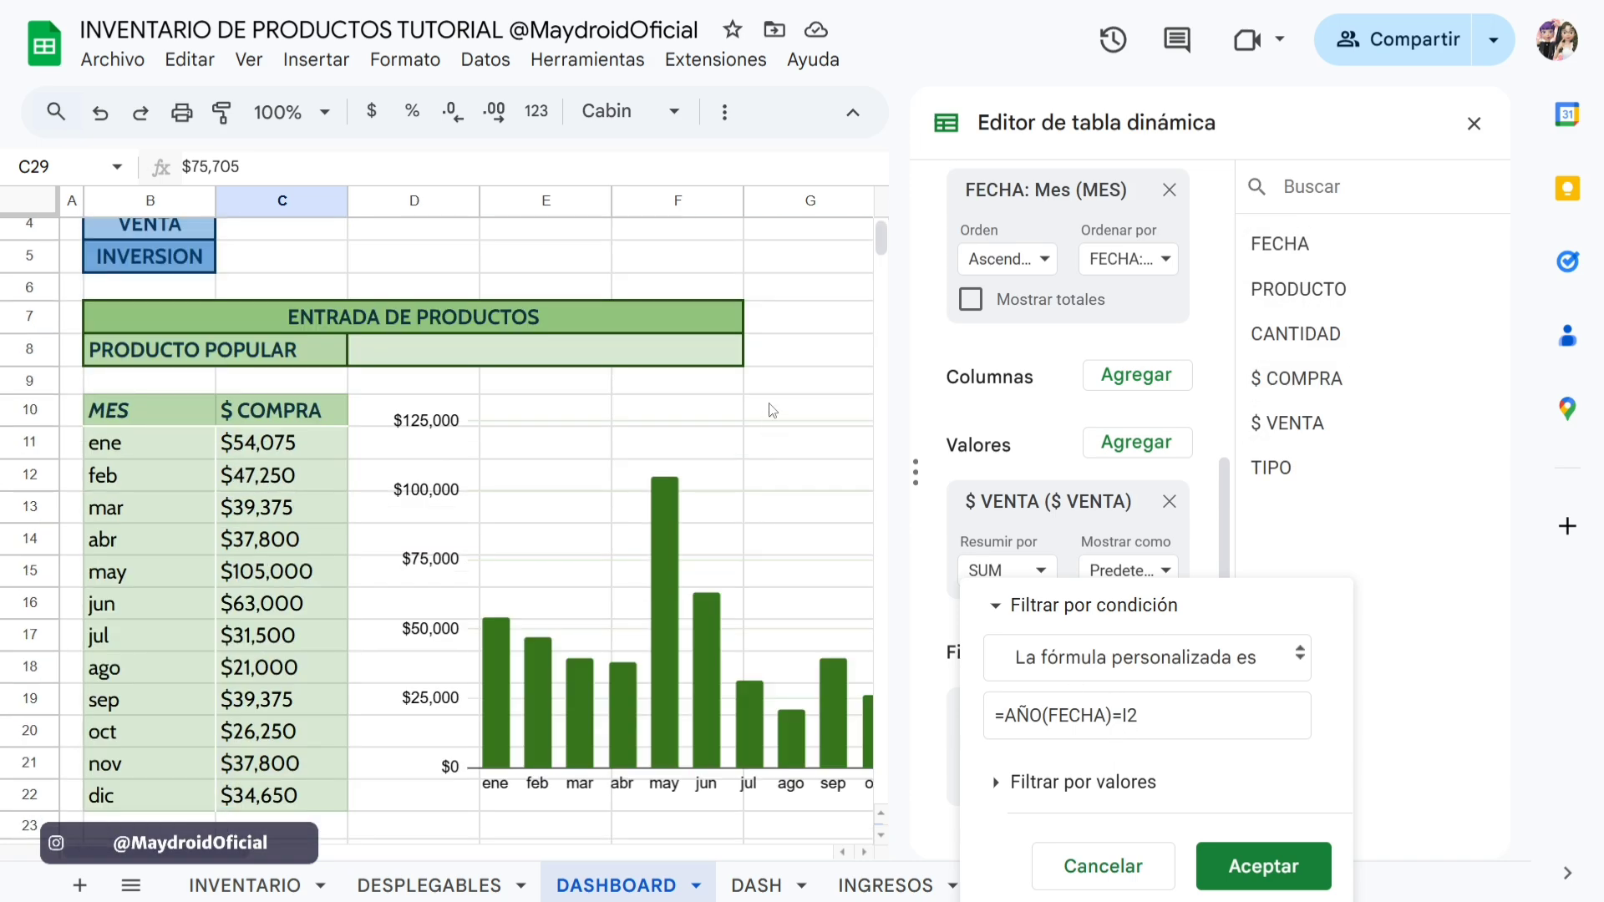
left_click(1265, 864)
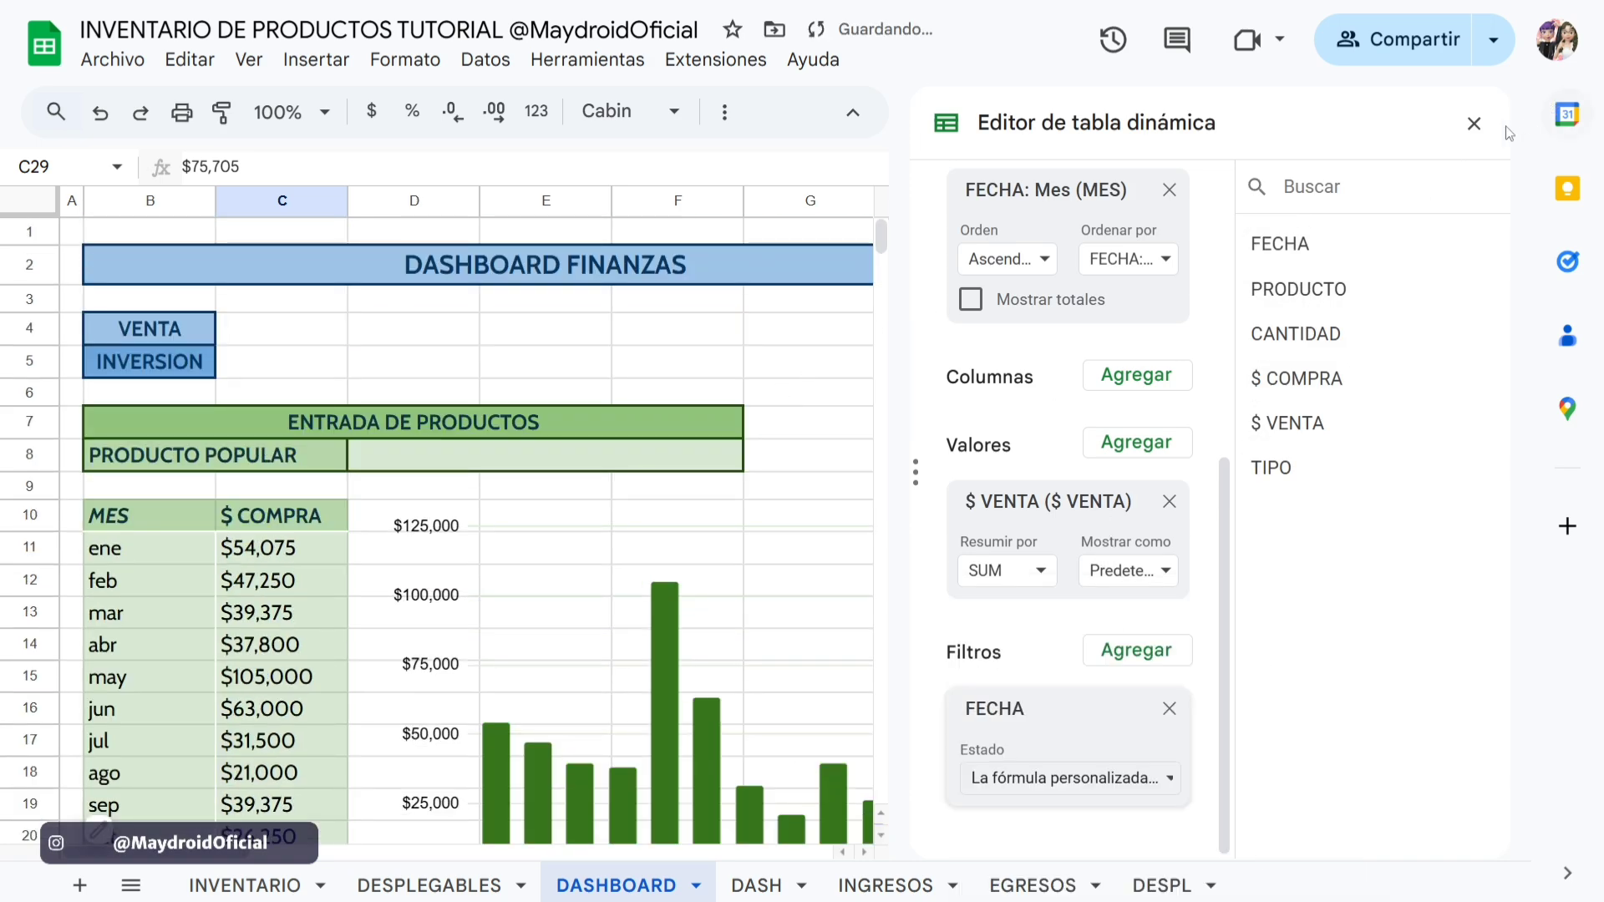
left_click(1474, 124)
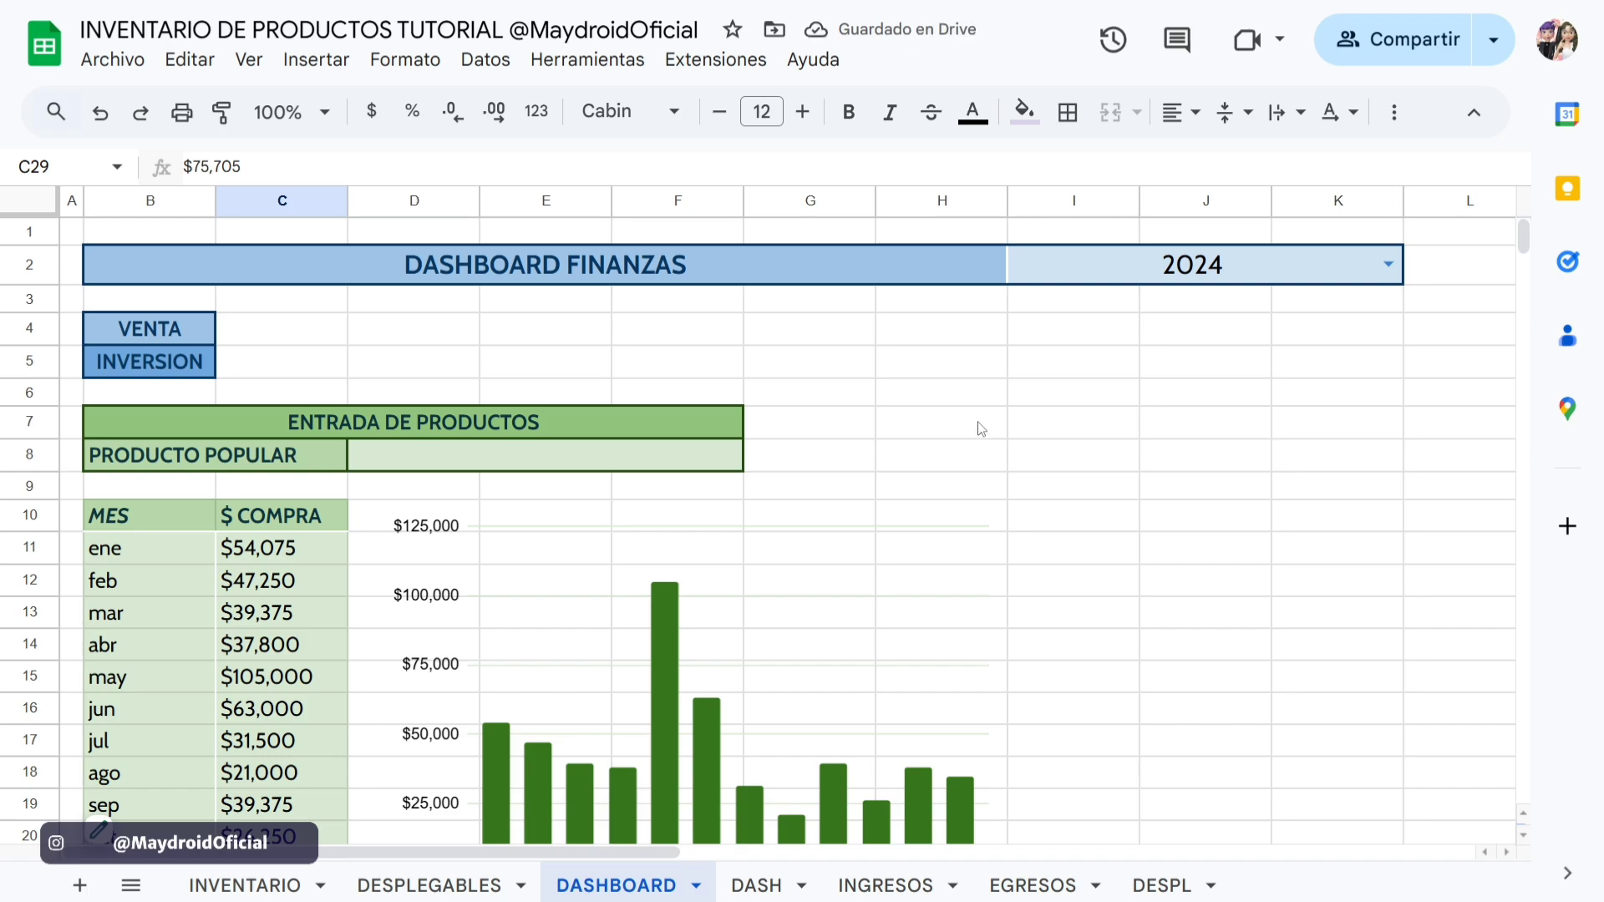
Test the year dropdown by switching the dashboard to 2018, checking both pivot tables, and setting it back to 2024.
scroll(980, 429, "down", 1)
key("ctrl+minus")
key("ctrl+minus")
scroll(982, 430, "down", 1)
key("ctrl+minus")
scroll(980, 430, "up", 5)
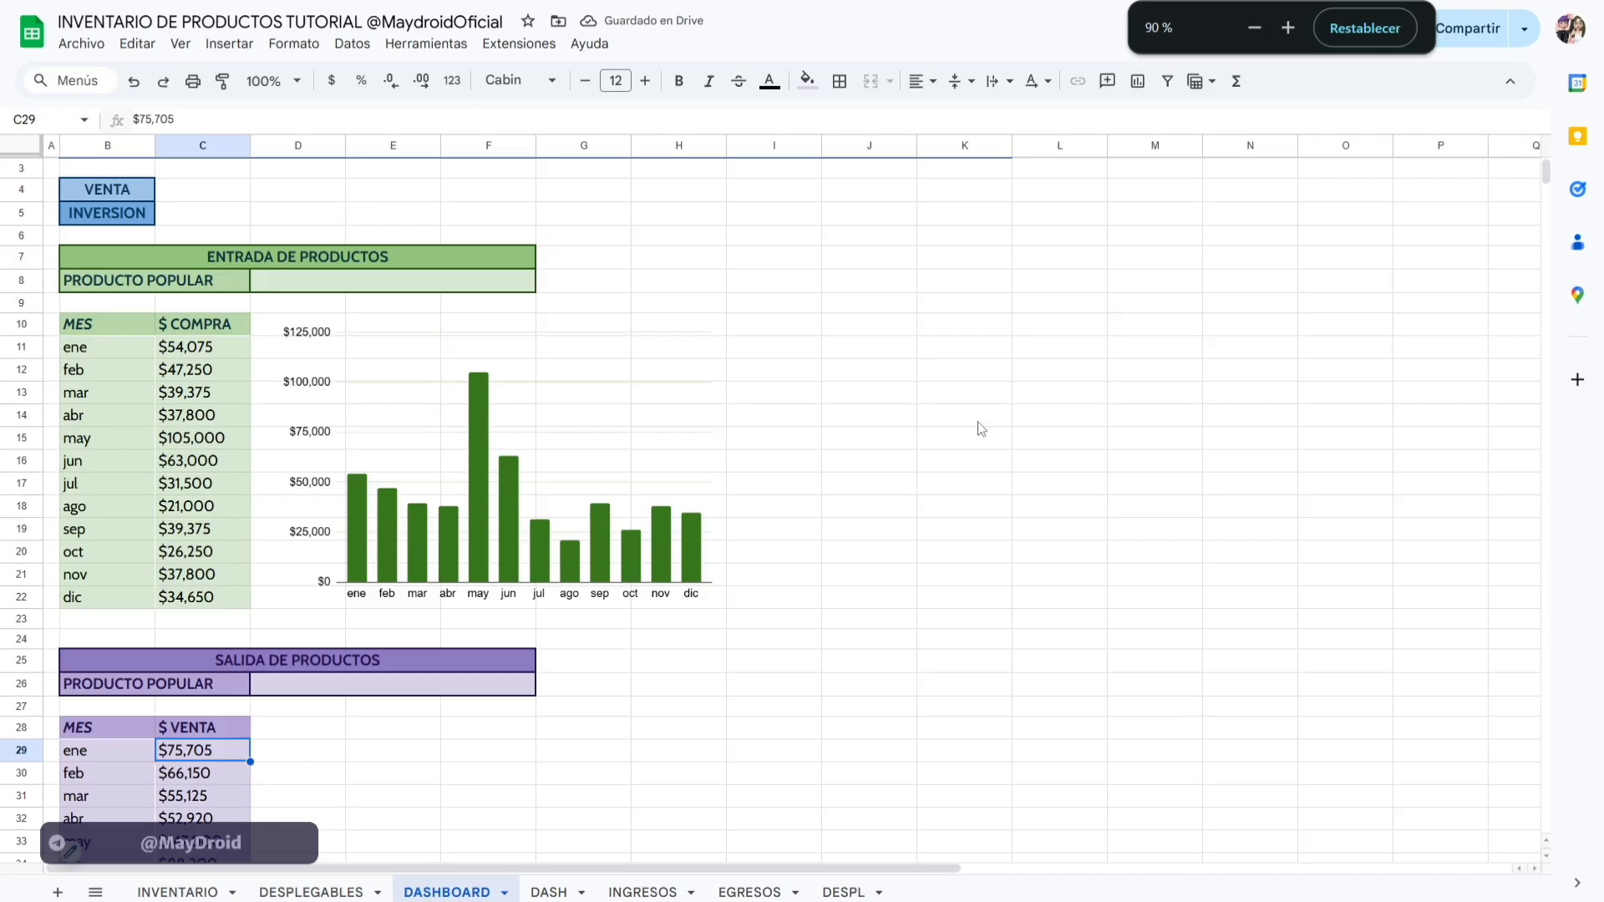
left_click(1002, 194)
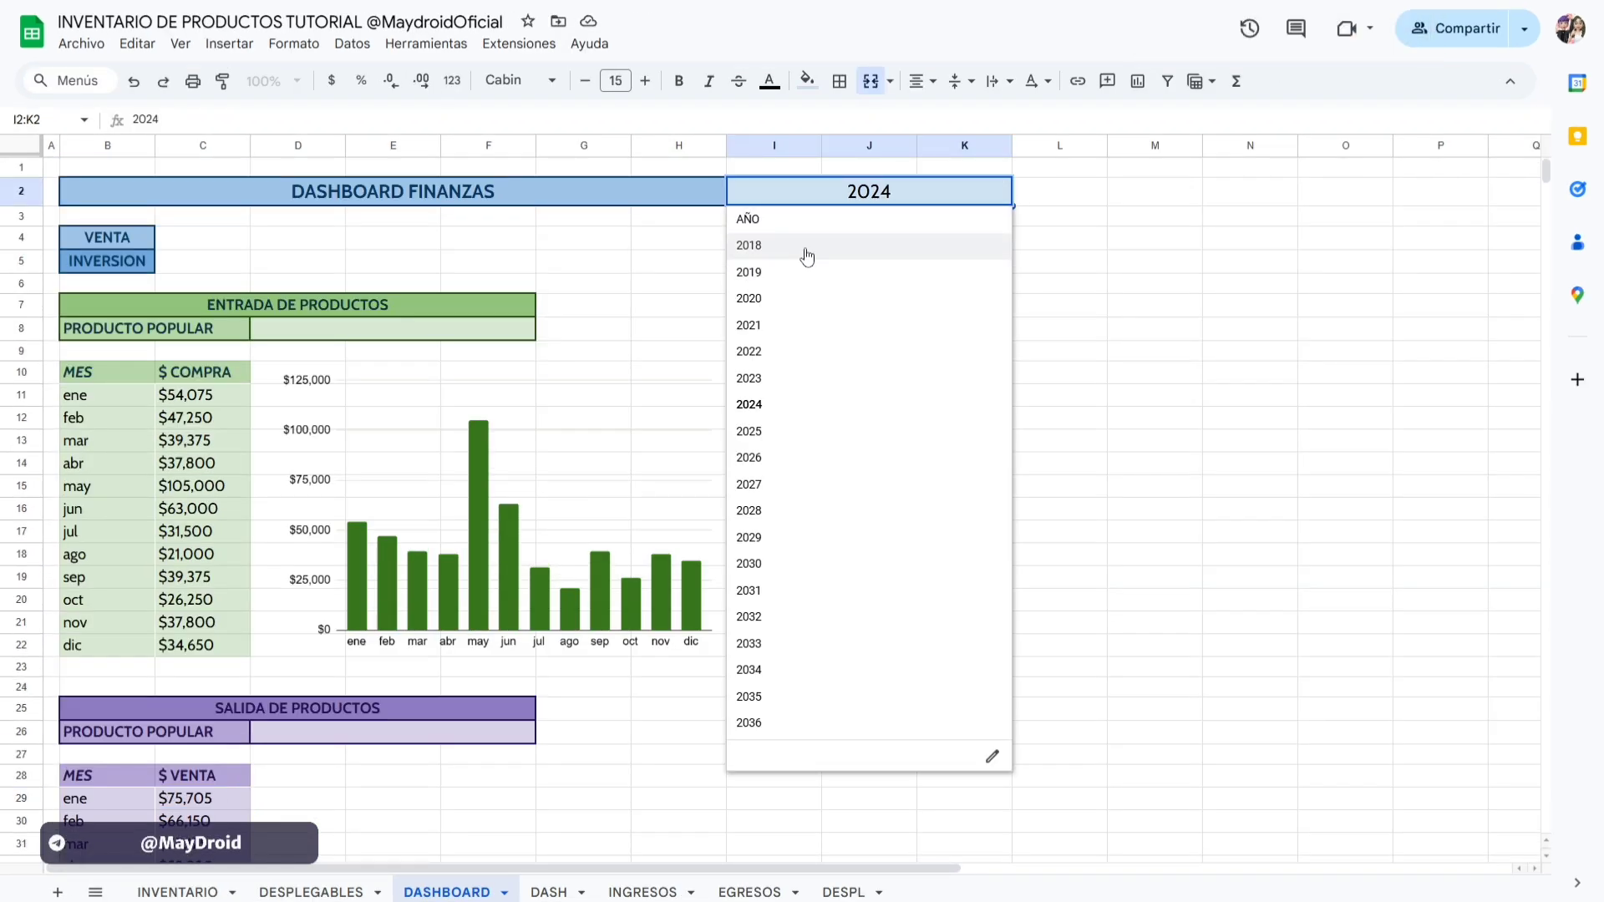
left_click(809, 250)
scroll(410, 698, "down", 3)
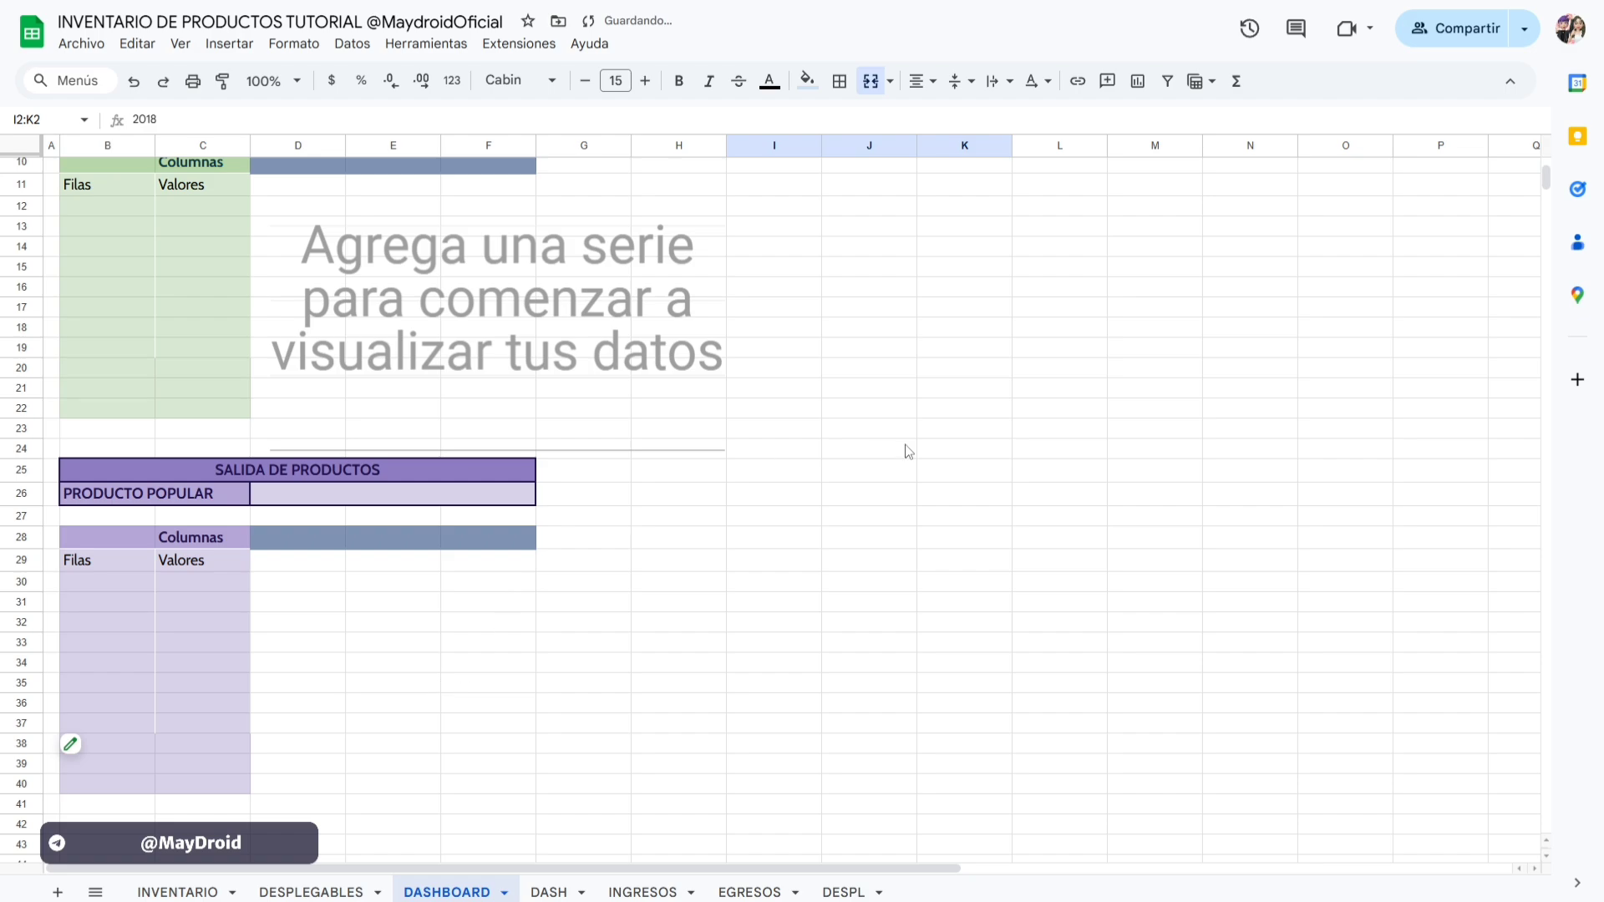
scroll(1050, 315, "up", 3)
left_click(1001, 191)
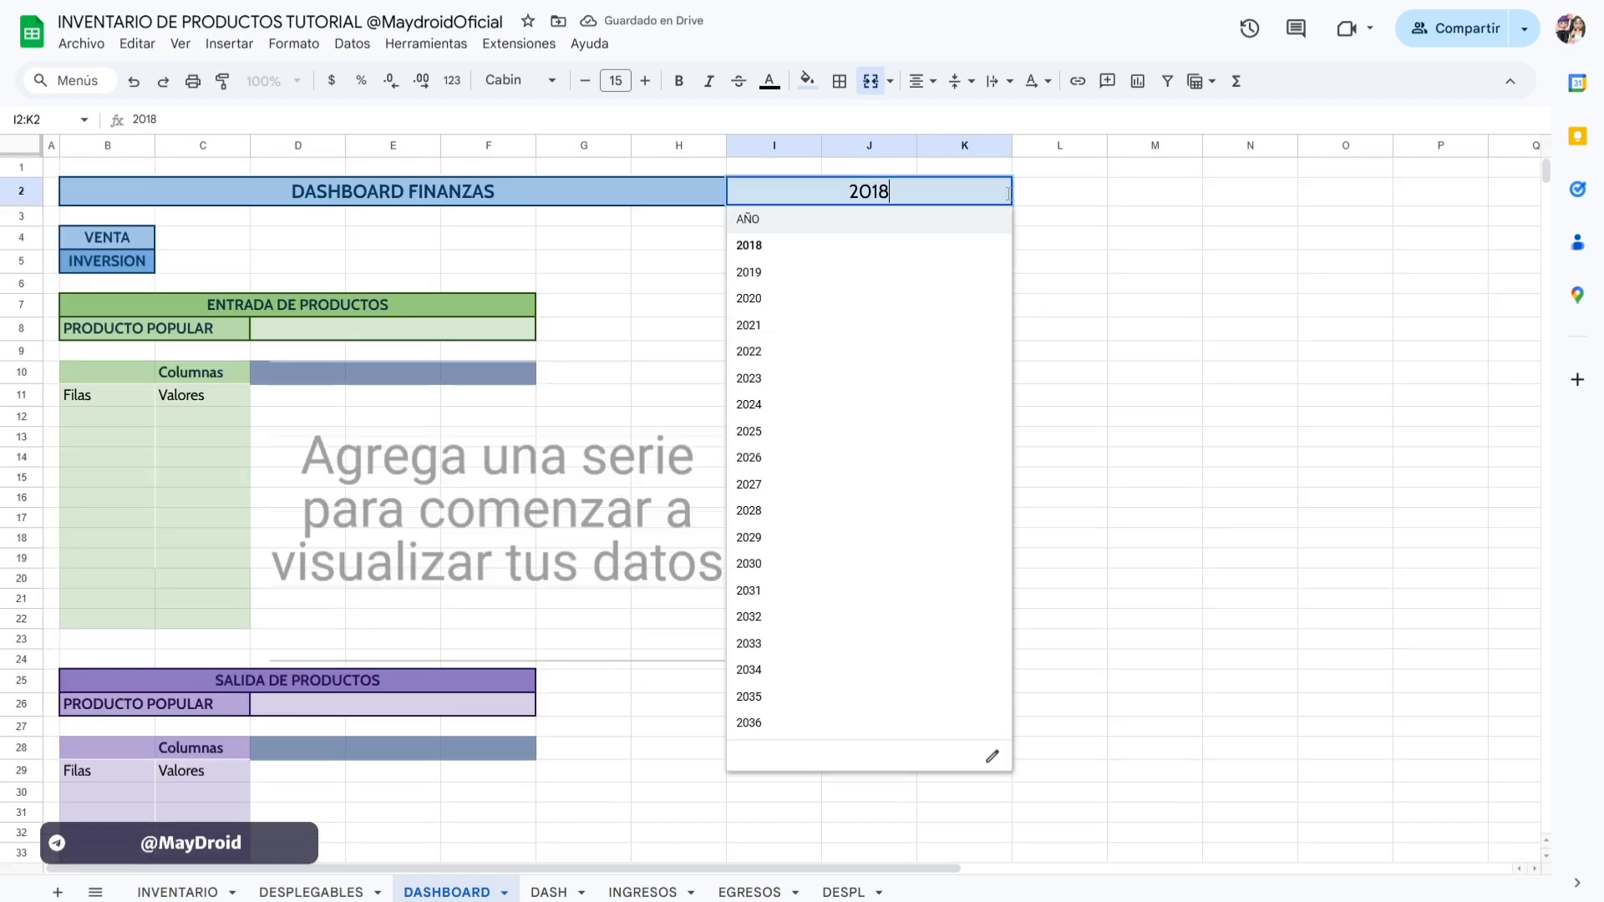
left_click(796, 406)
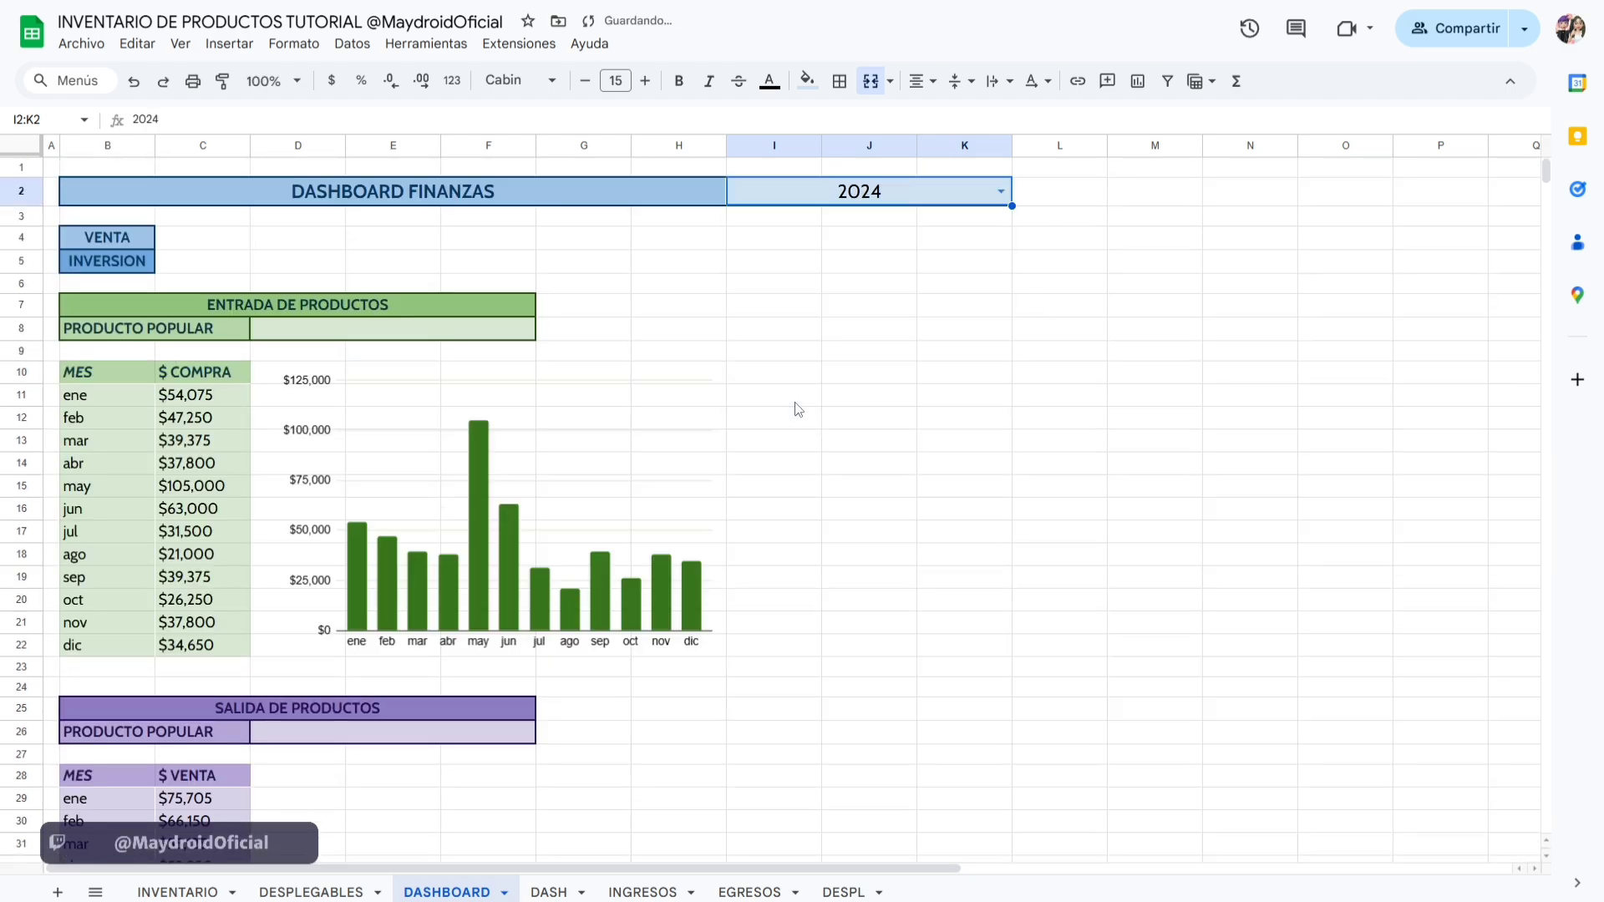
Insert a column chart from the monthly sales range B28:C40 and place it beside the SALIDA DE PRODUCTOS table.
key("ctrl+plus")
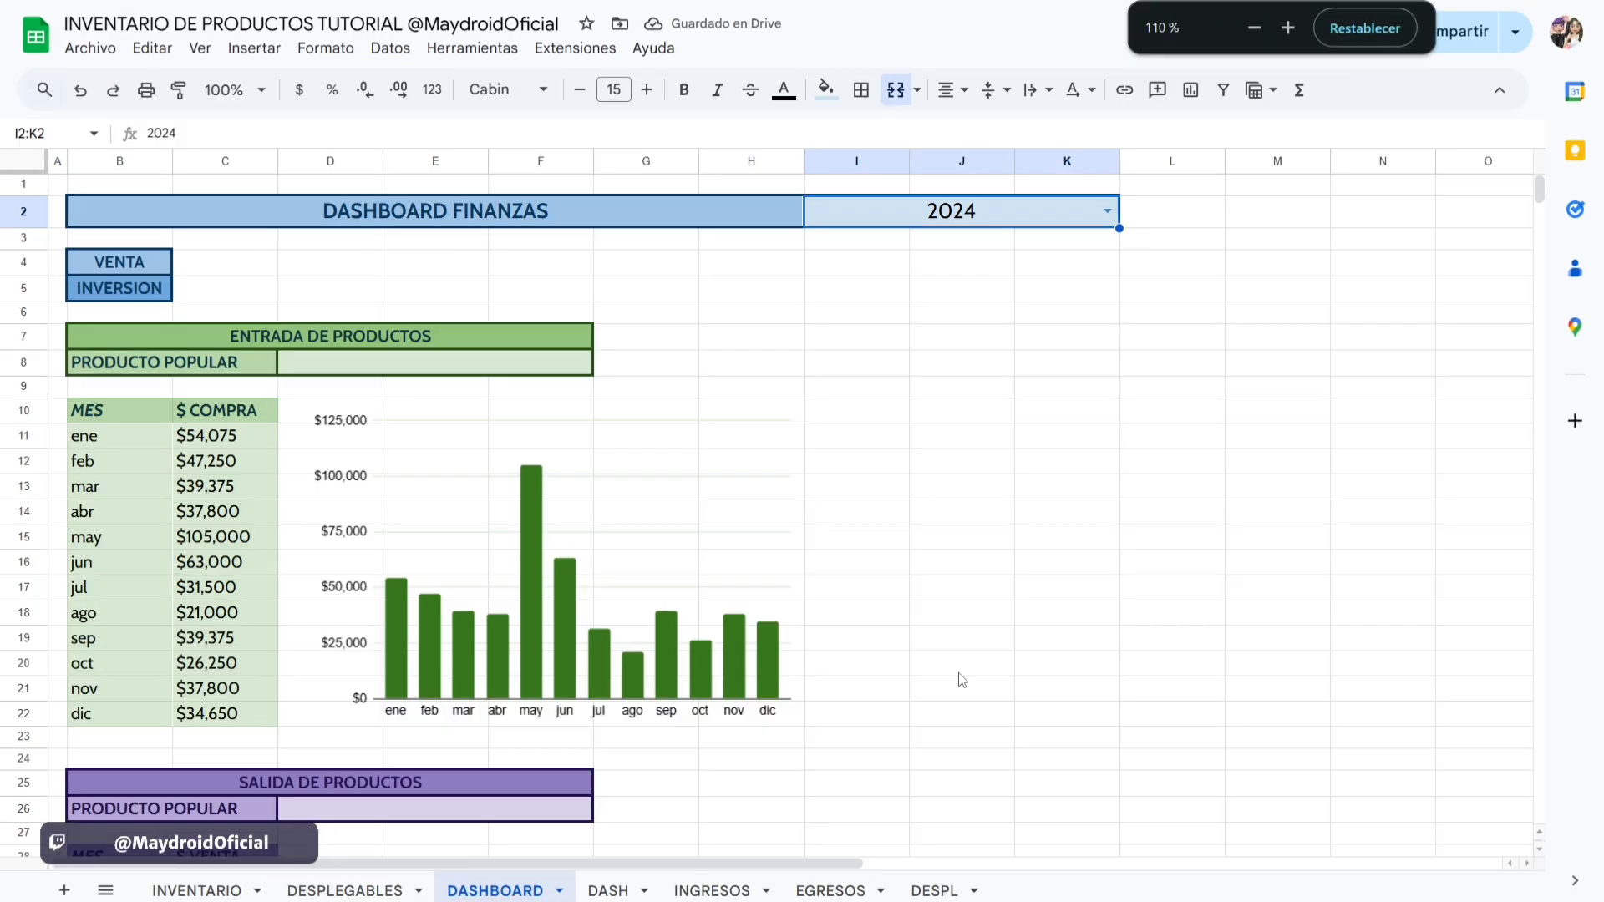
key("ctrl+plus")
scroll(969, 660, "down", 2)
scroll(969, 610, "down", 7)
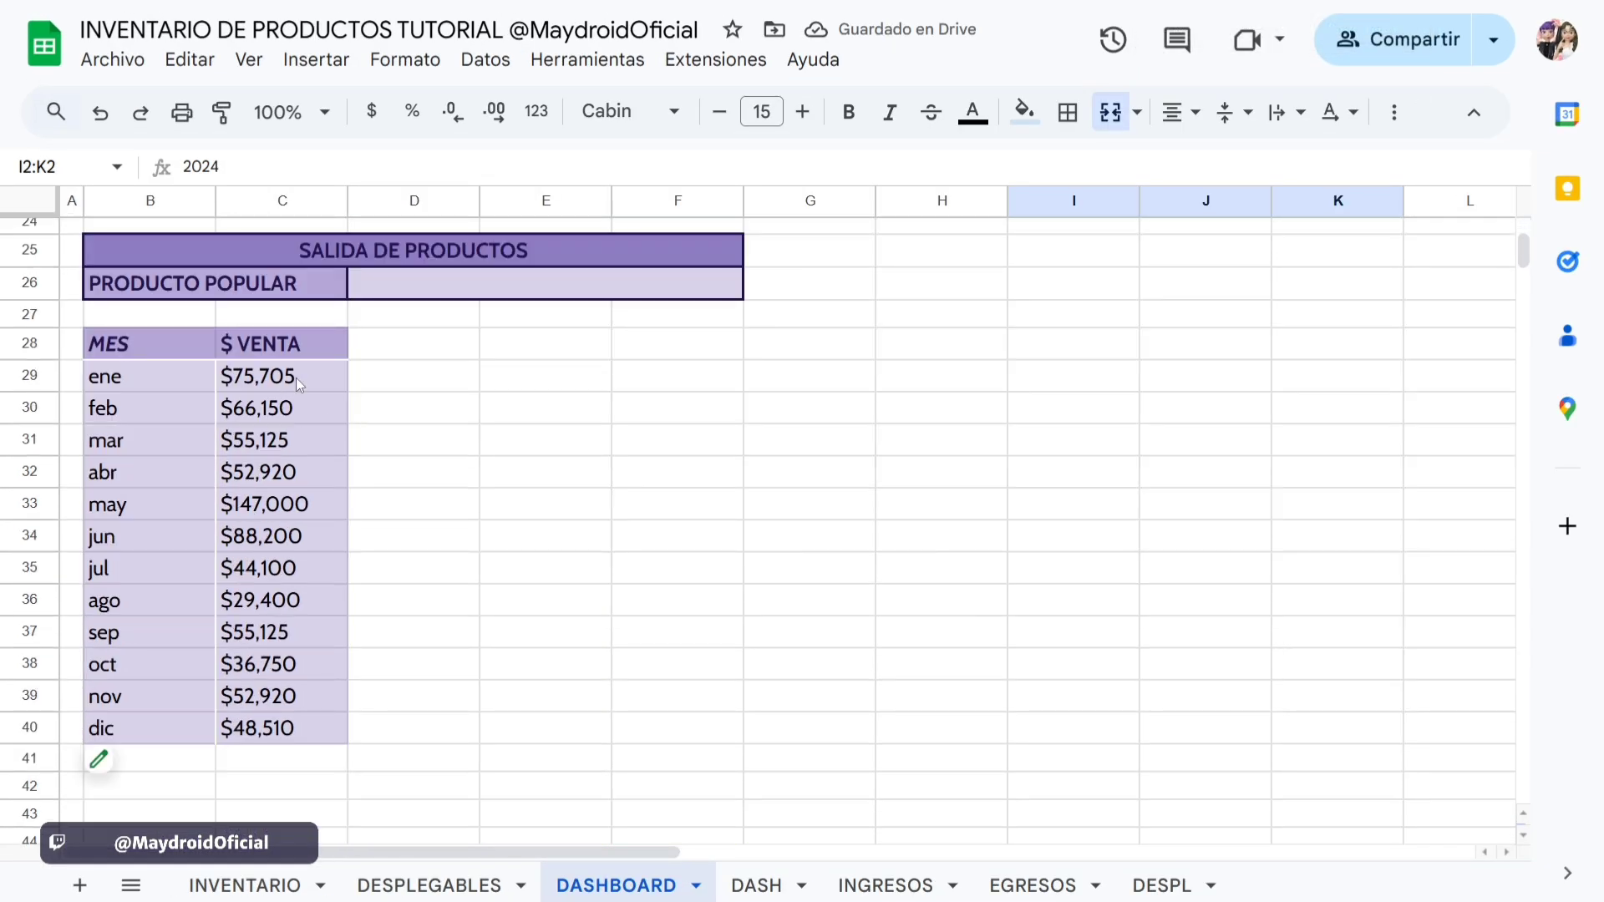
left_click_drag(152, 339, 274, 733)
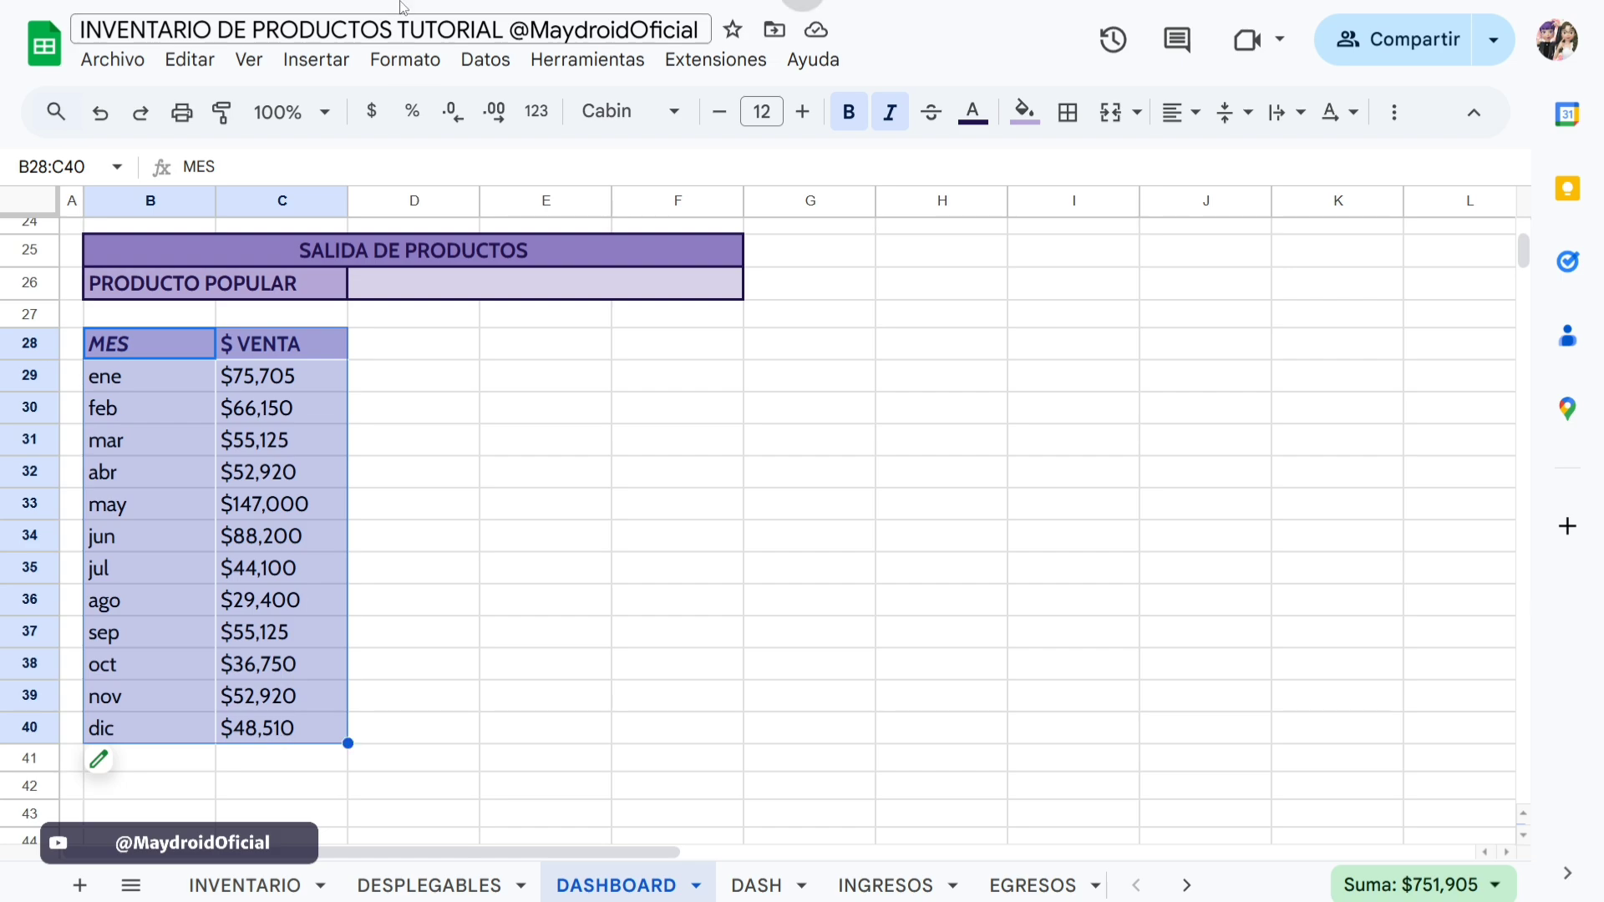
left_click(316, 59)
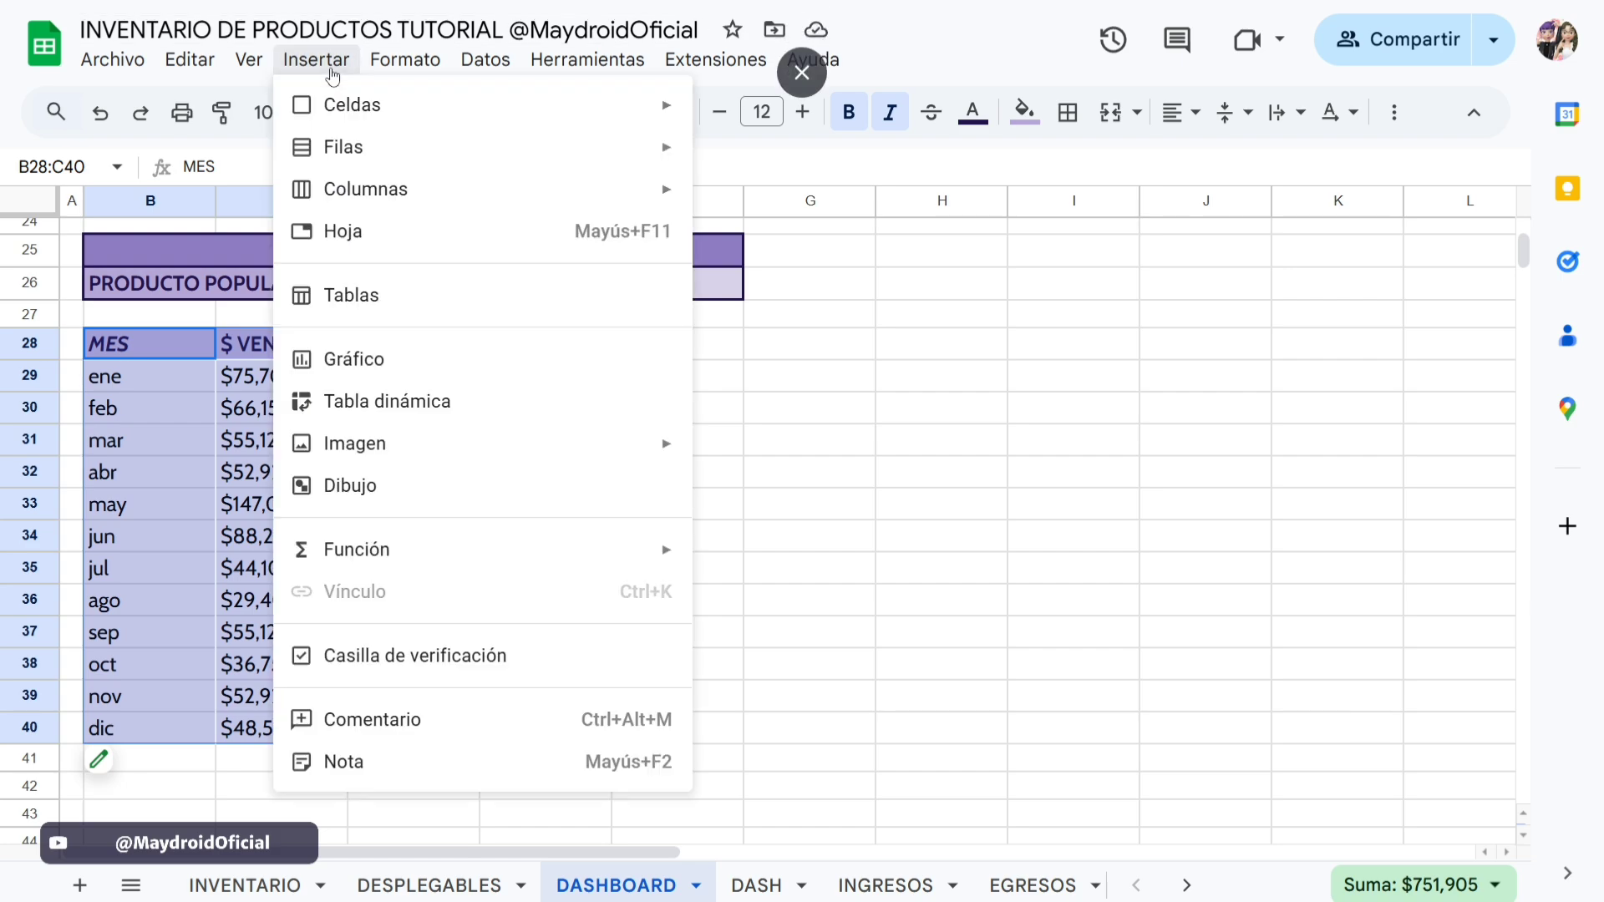
left_click(367, 359)
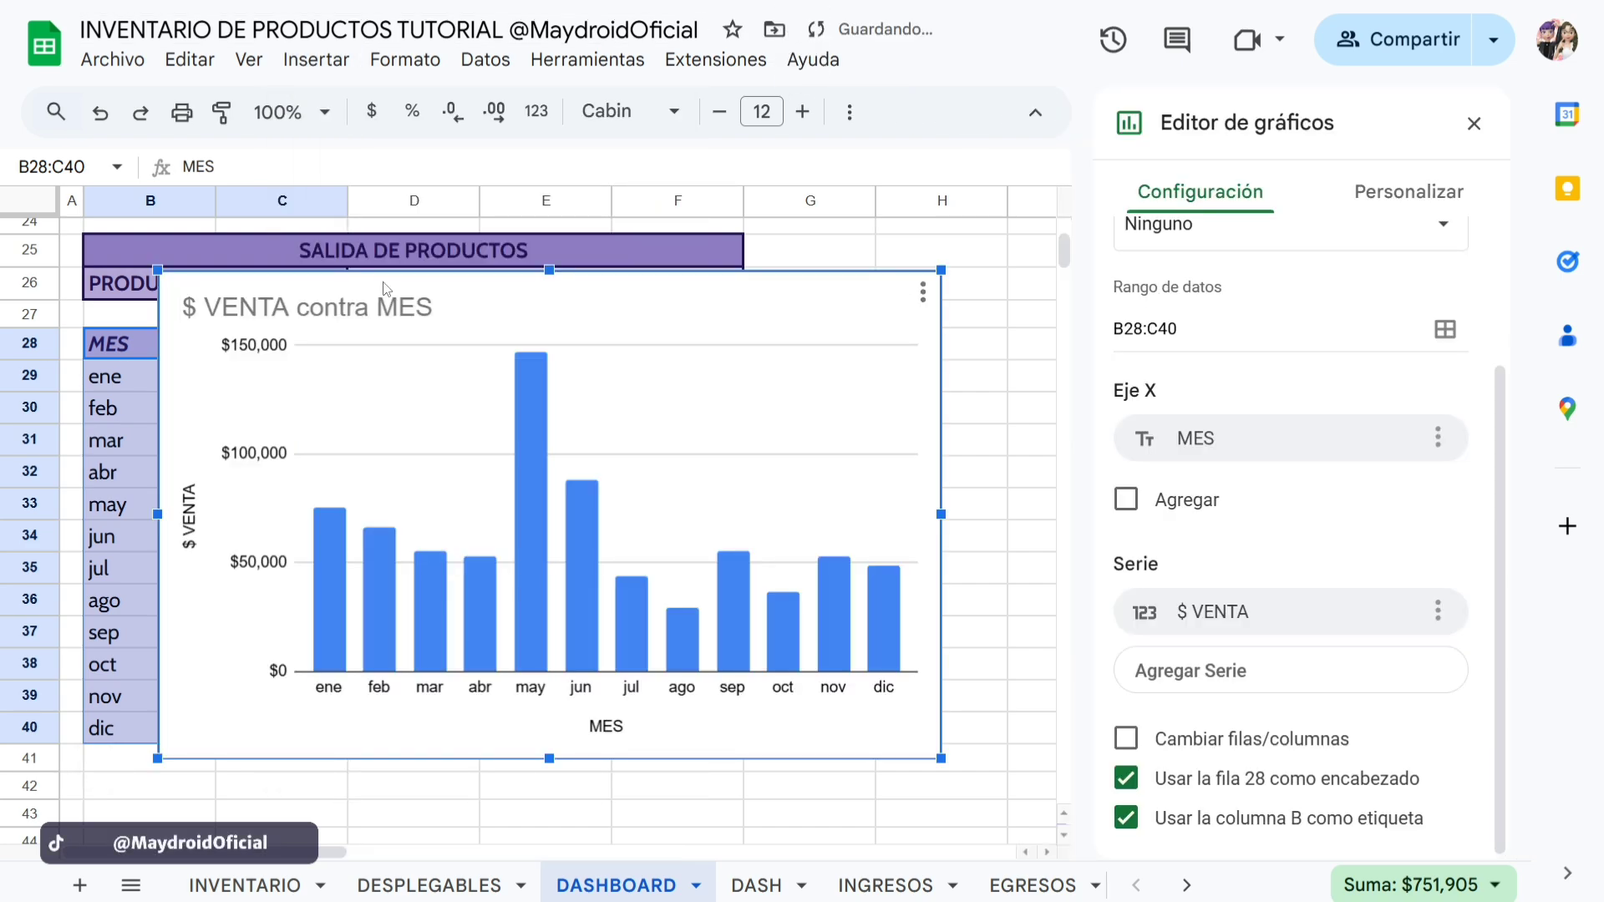
left_click_drag(381, 293, 595, 344)
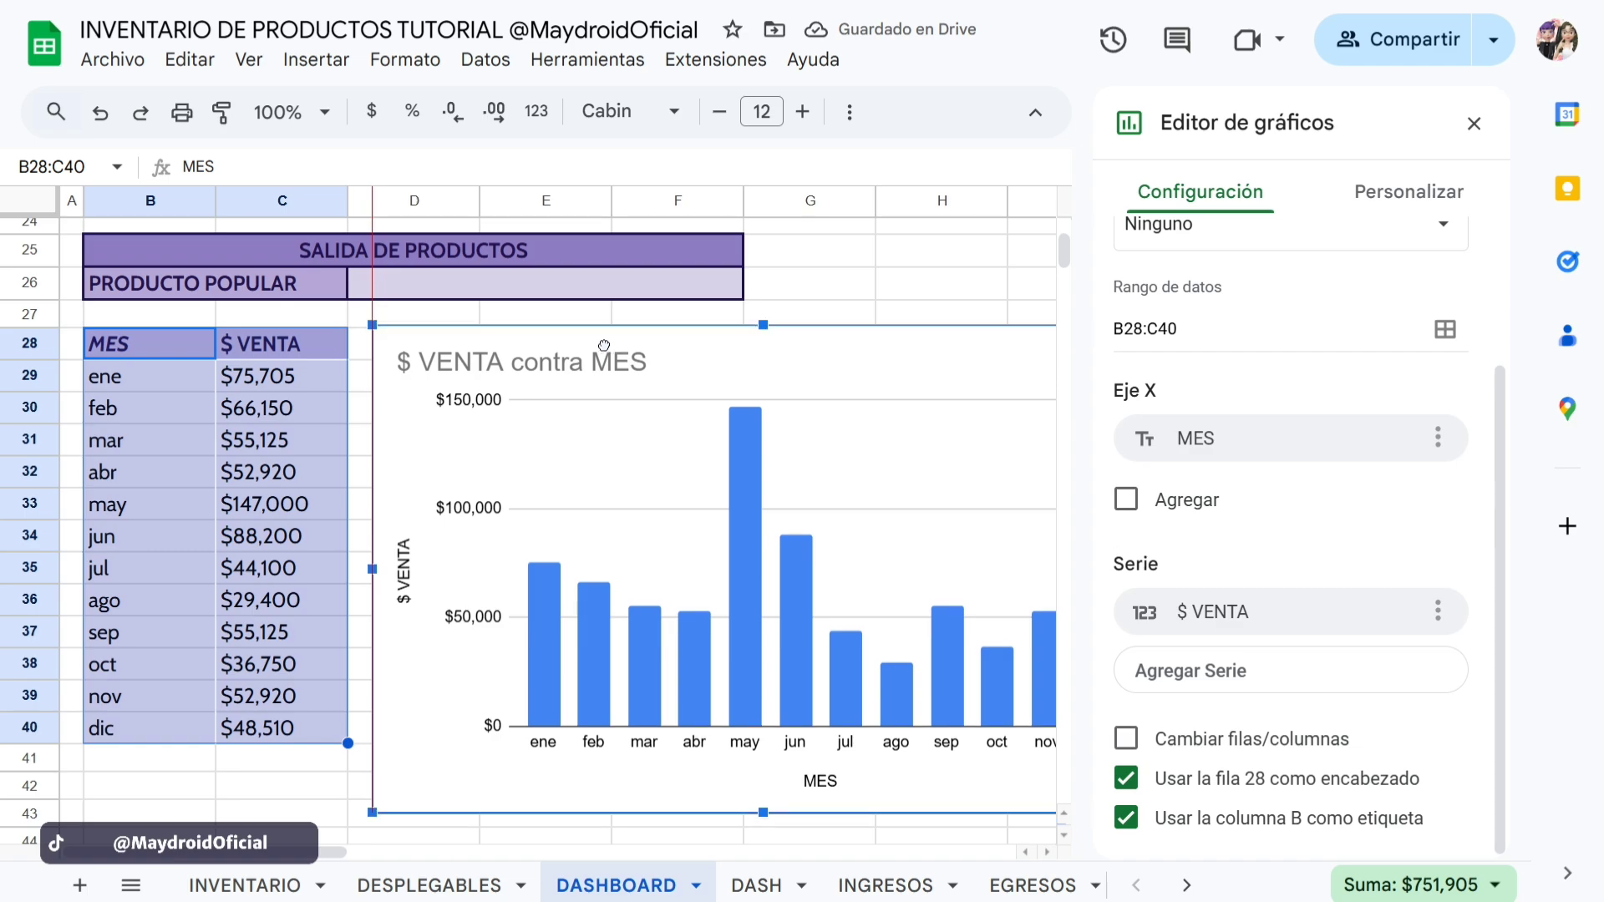
left_click(1474, 123)
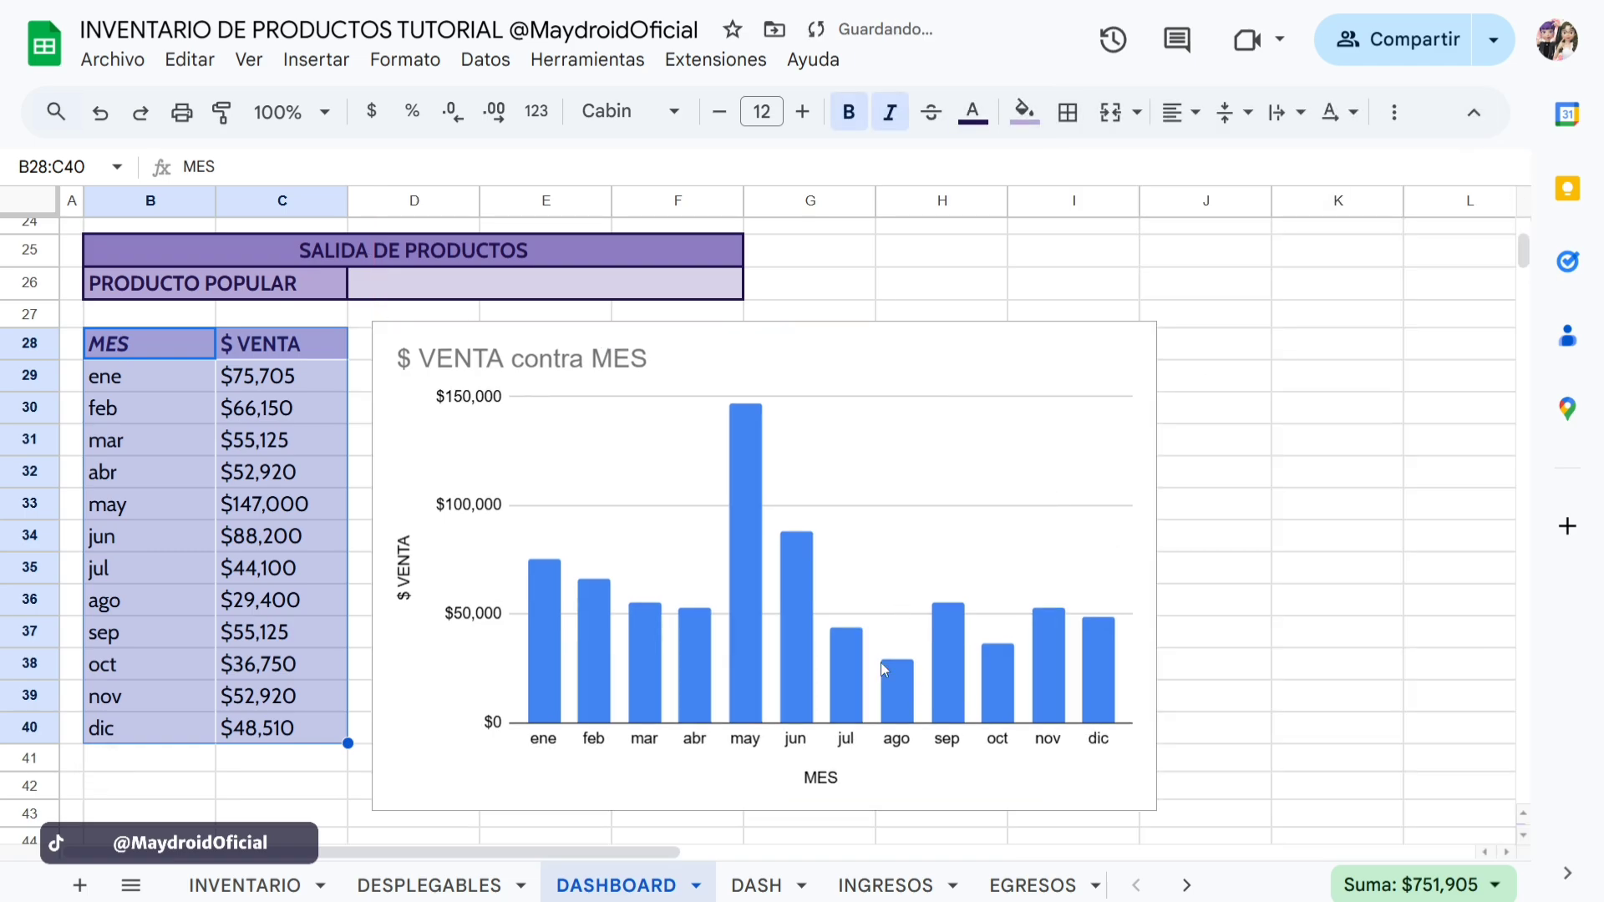
left_click(1093, 419)
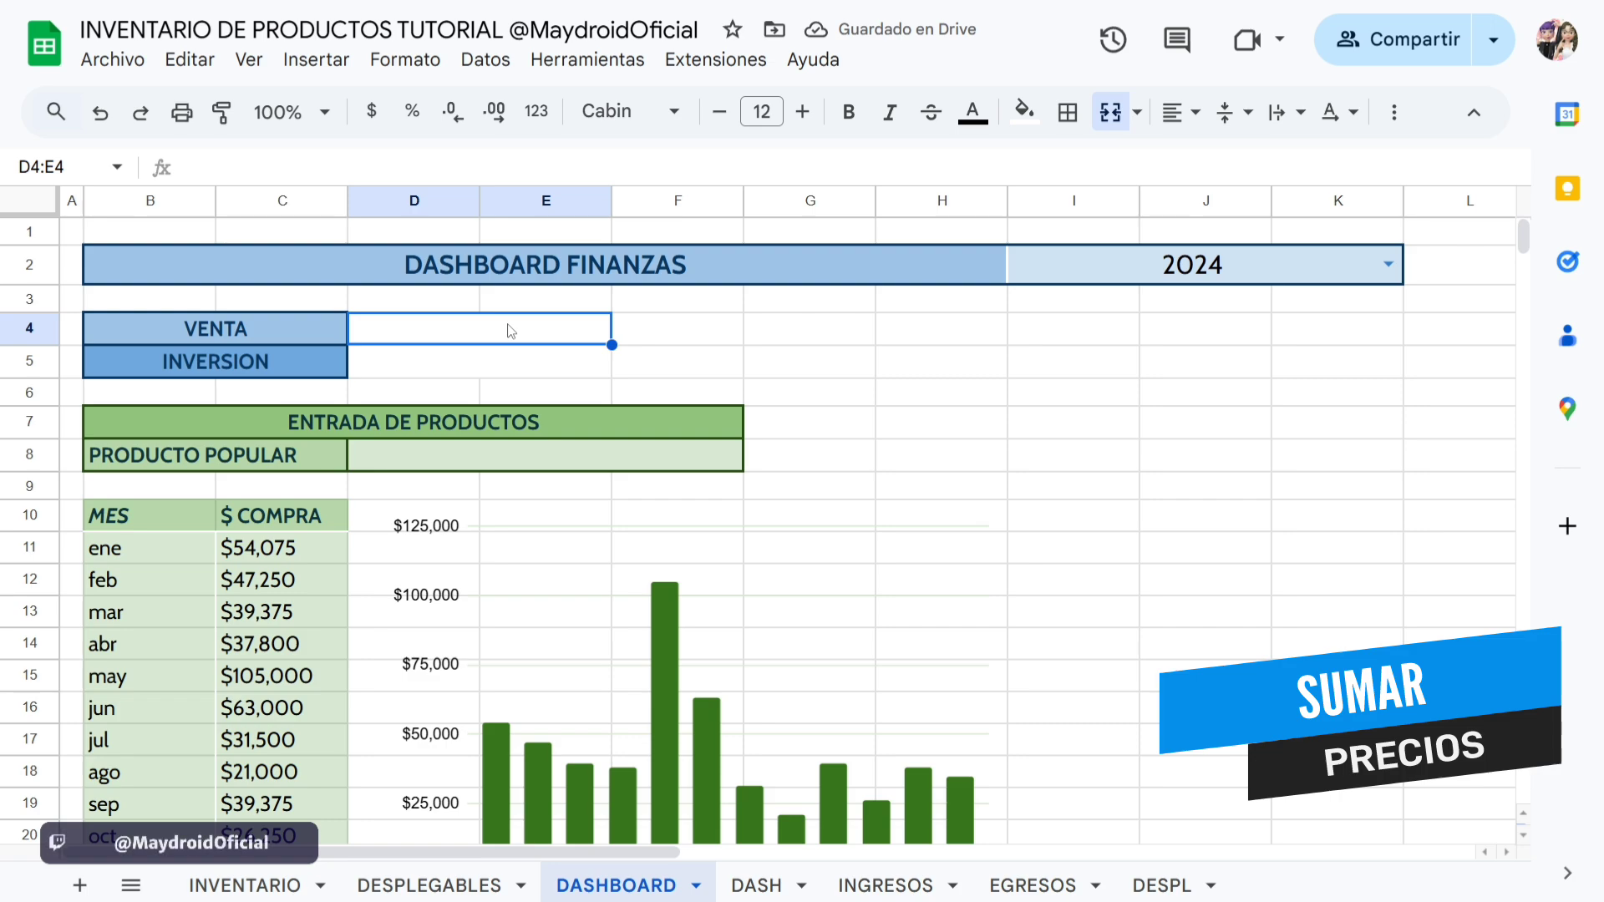
Total the monthly sales beside the VENTA label in D4 with =SUMA(C28:C40).
type("=SUMA")
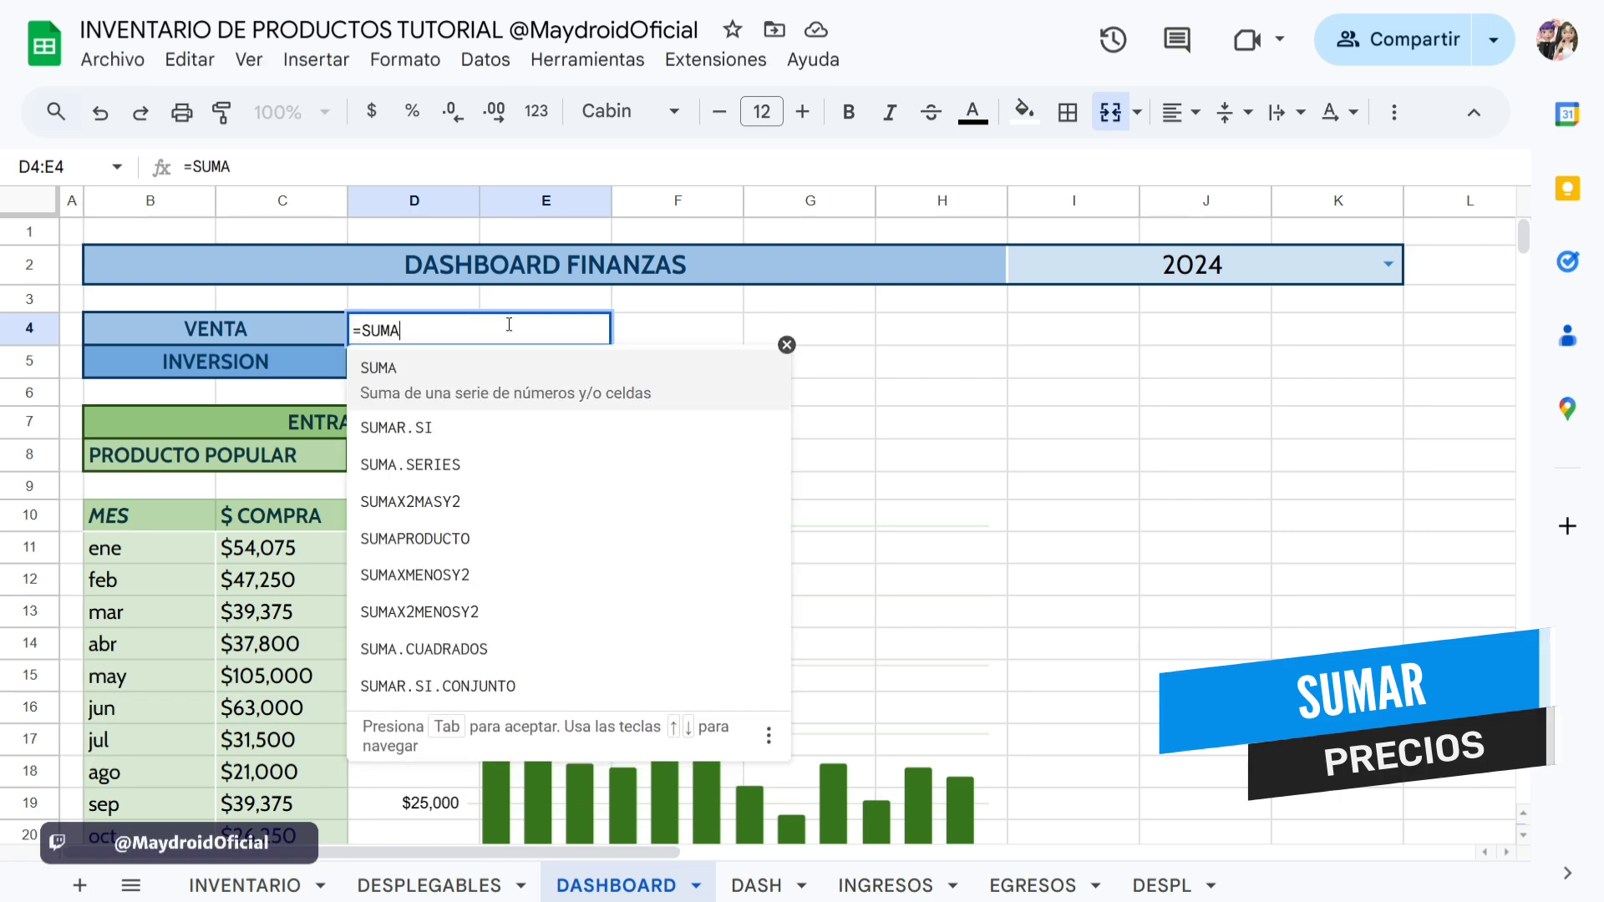
left_click(476, 400)
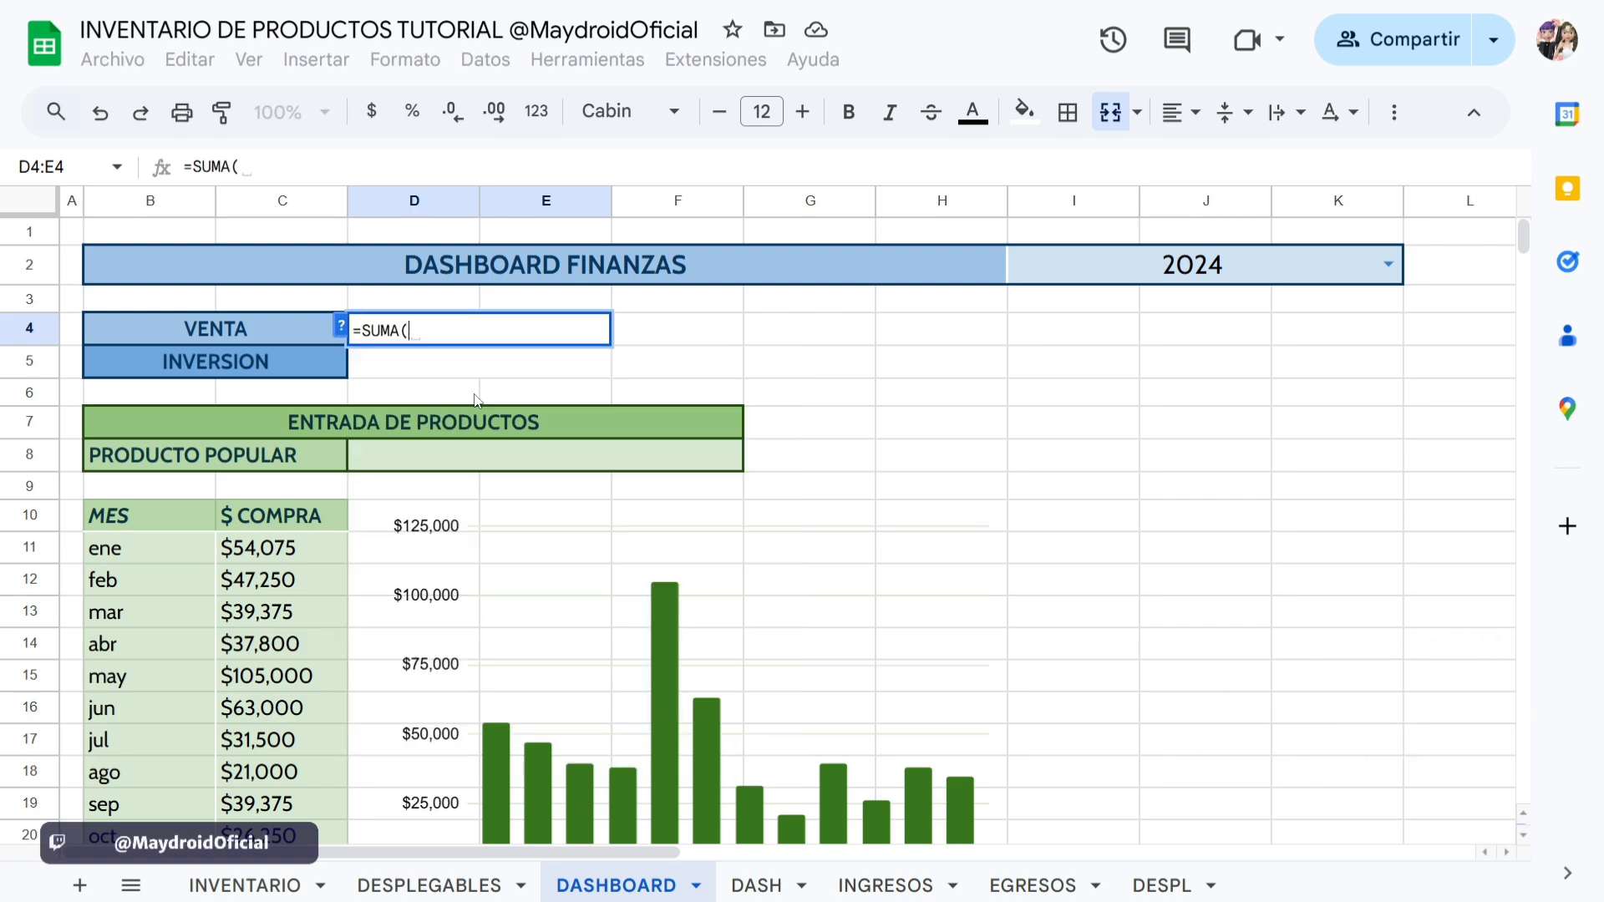
scroll(323, 559, "down", 7)
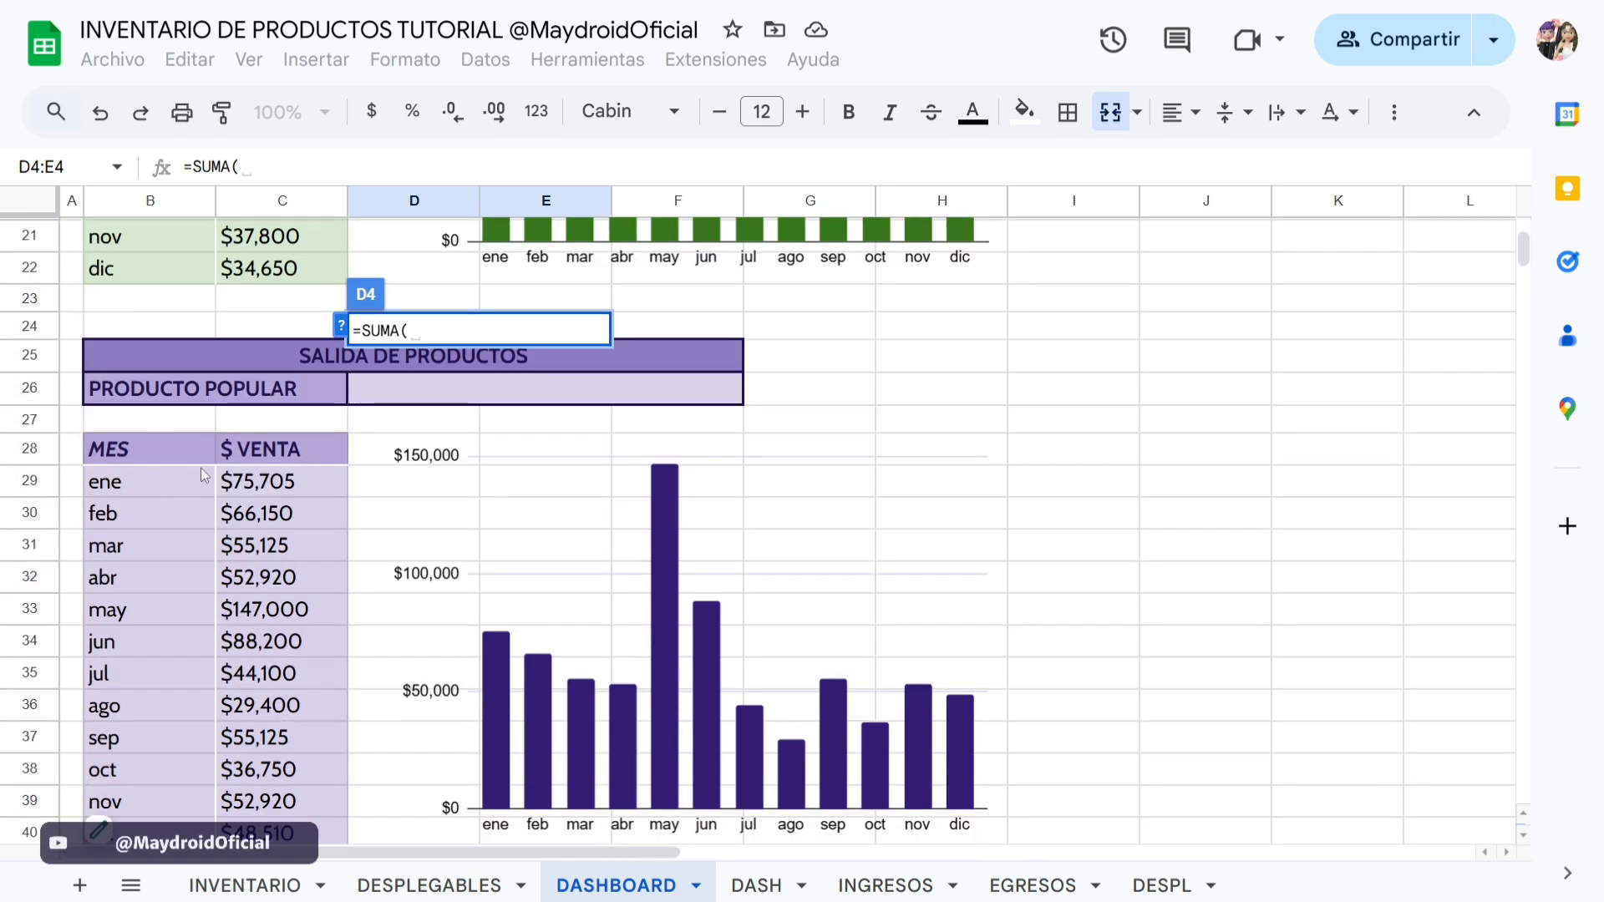
left_click(286, 453)
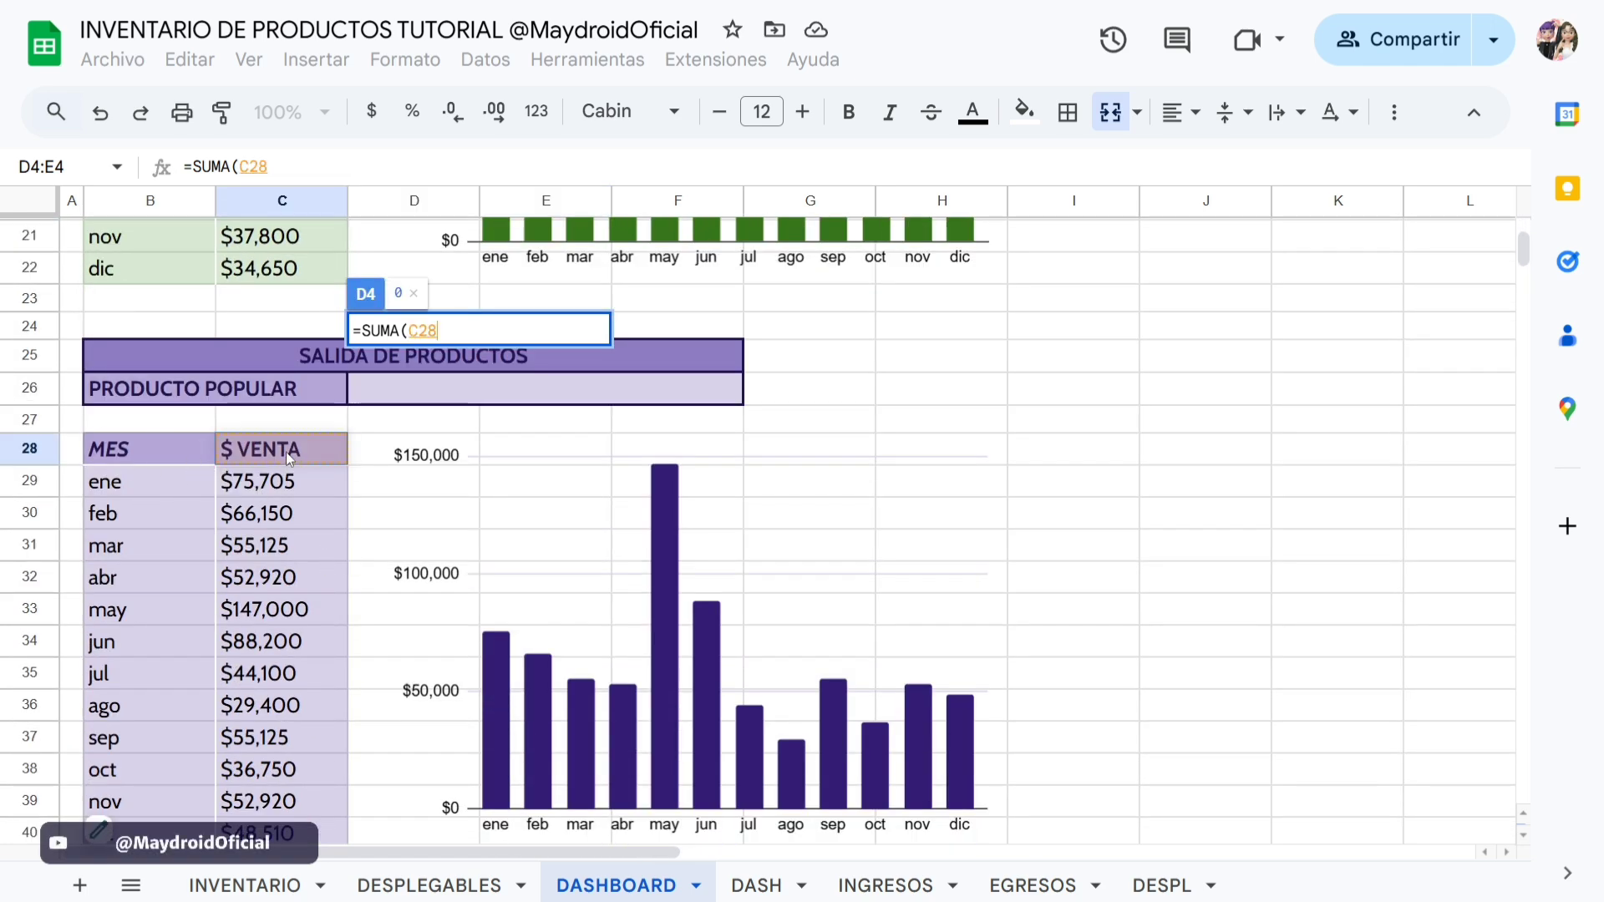
left_click_drag(286, 452, 281, 733)
scroll(286, 543, "down", 1)
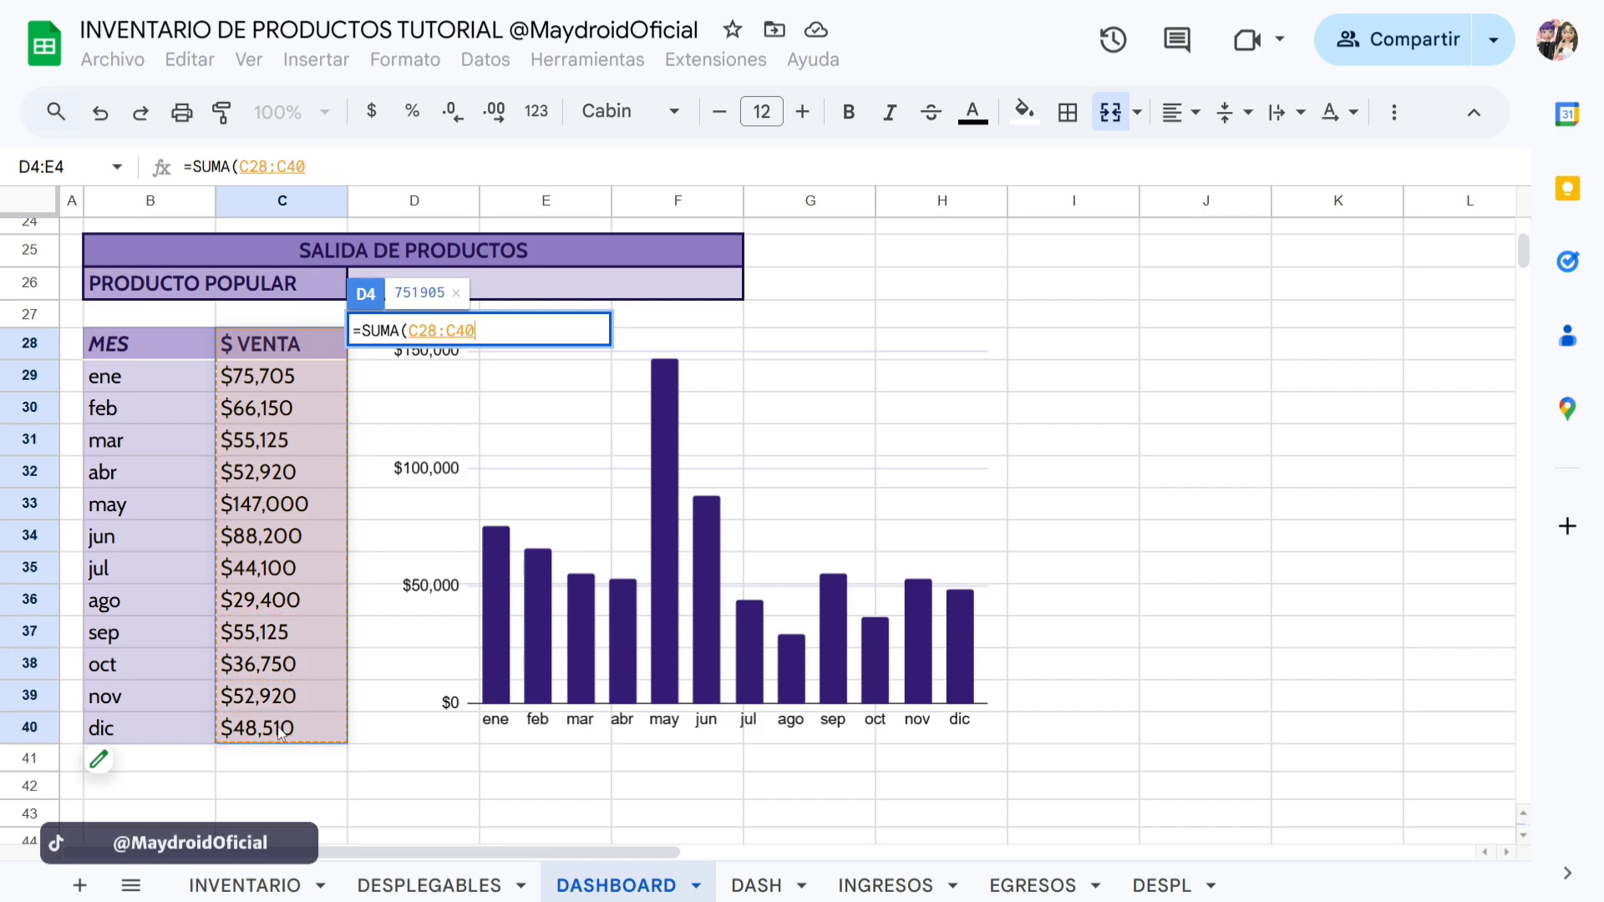
key("Return")
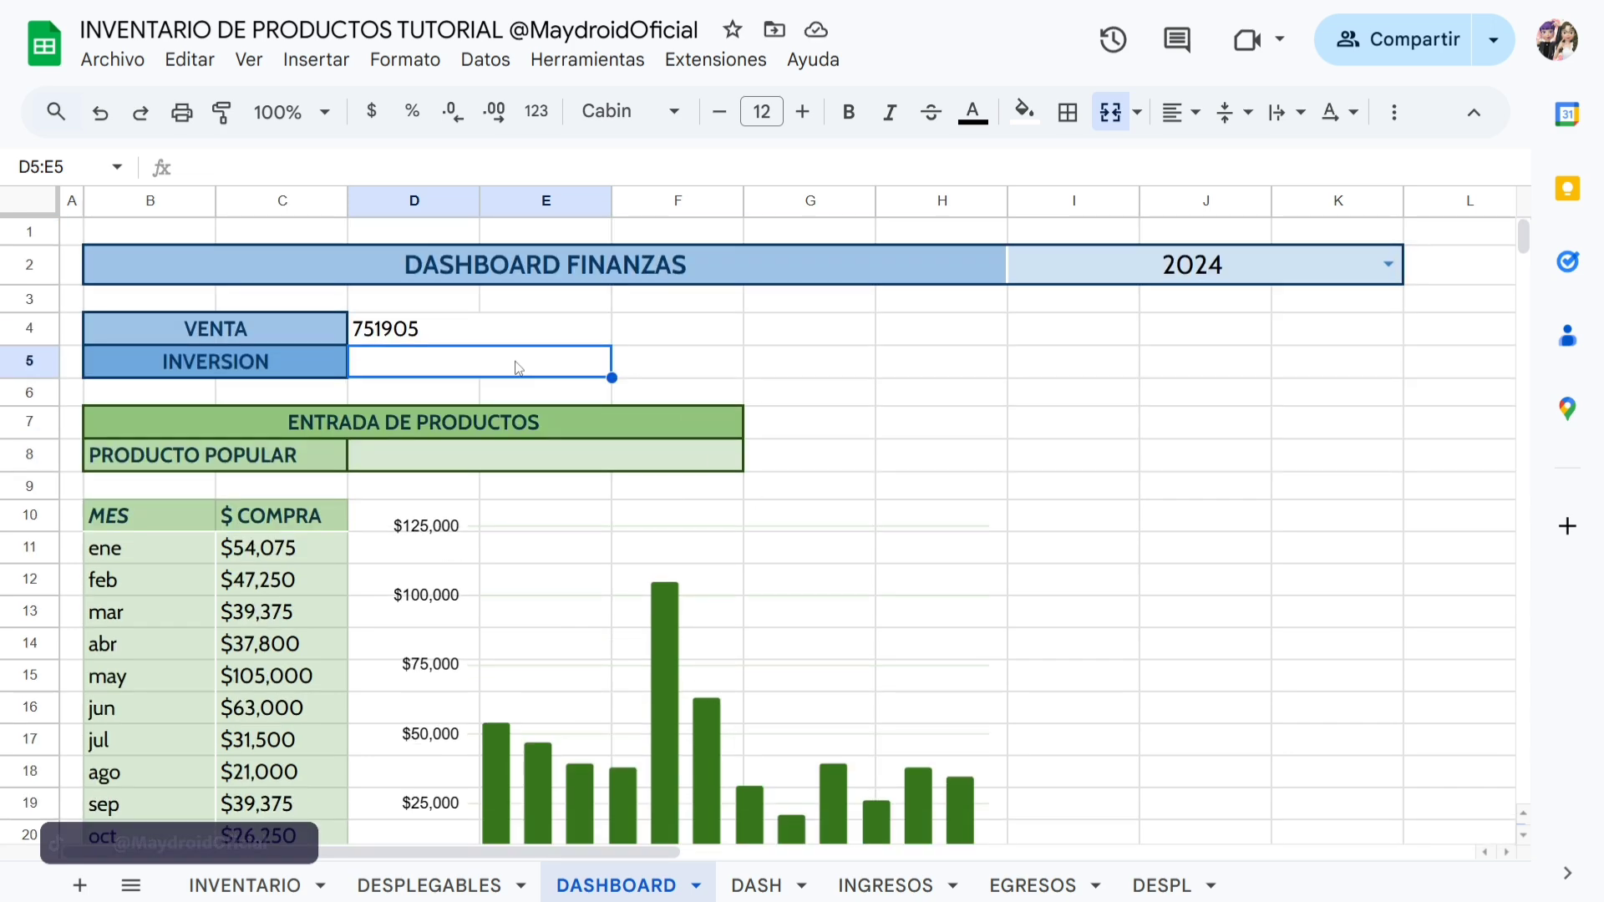
Total the monthly purchases beside the INVERSION label in D5 with =SUMA(C10:C22).
type("=SUMA")
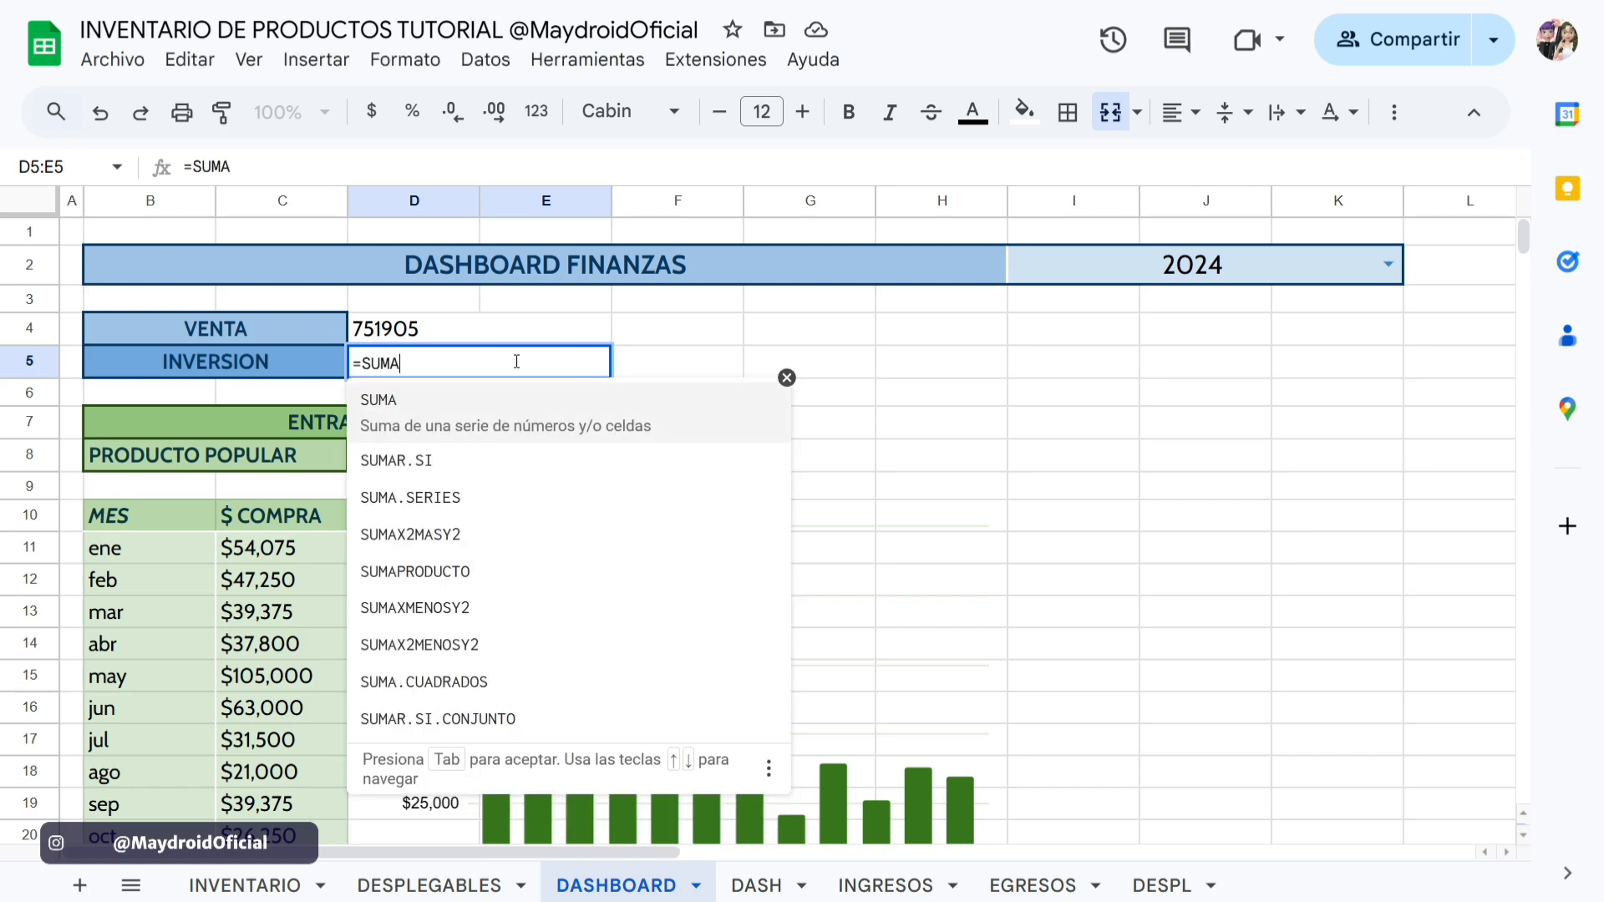
left_click(460, 423)
scroll(357, 500, "down", 3)
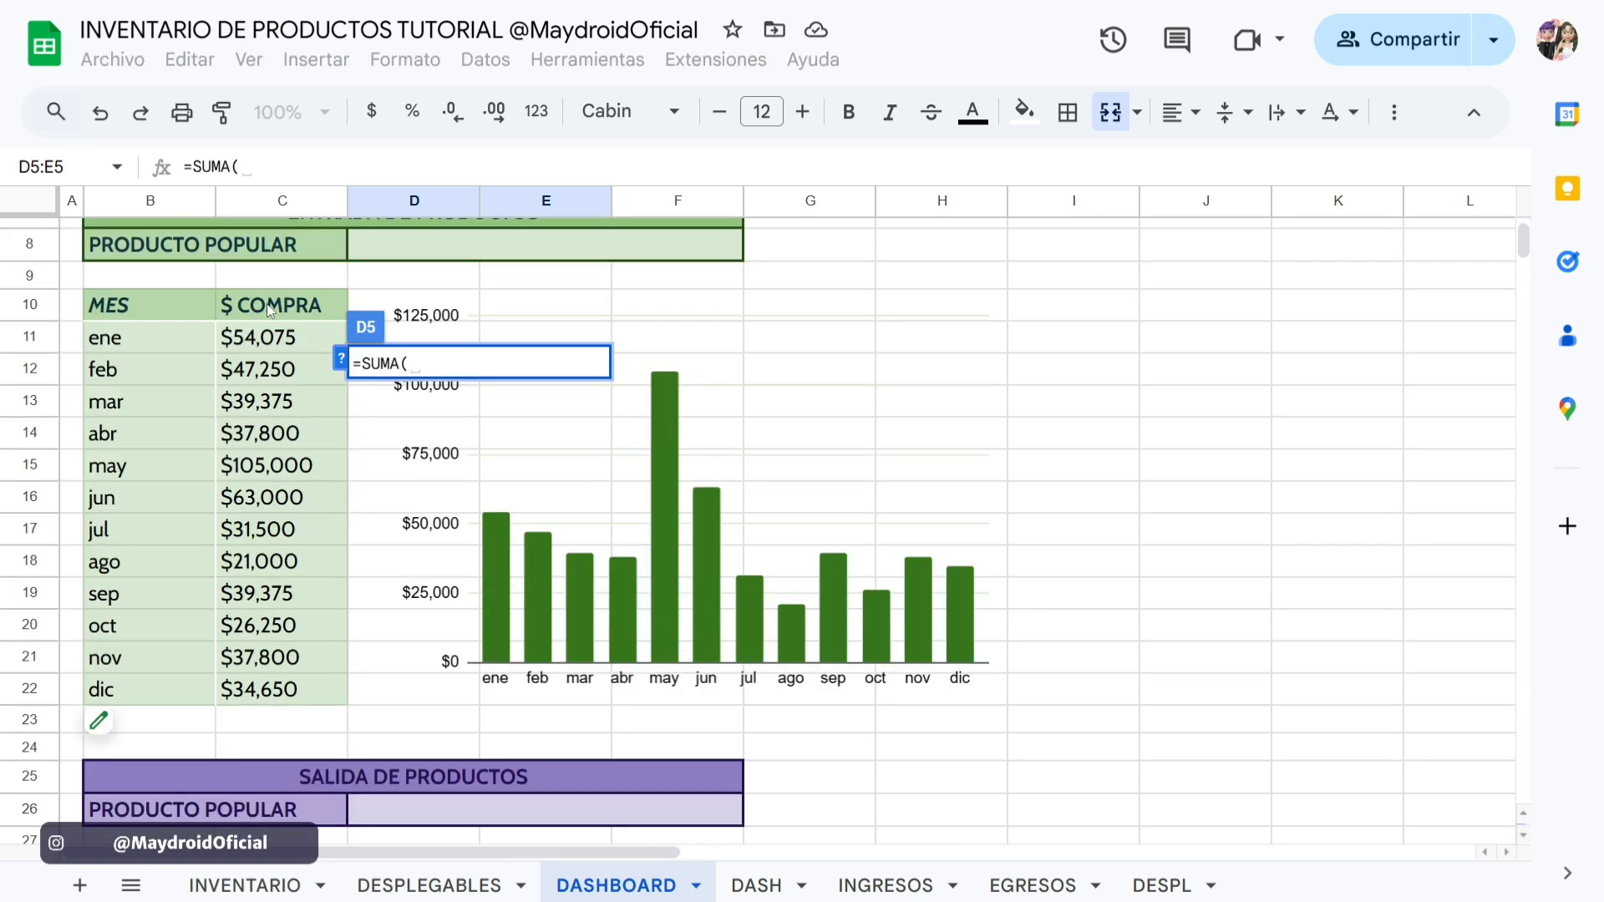
left_click(267, 303)
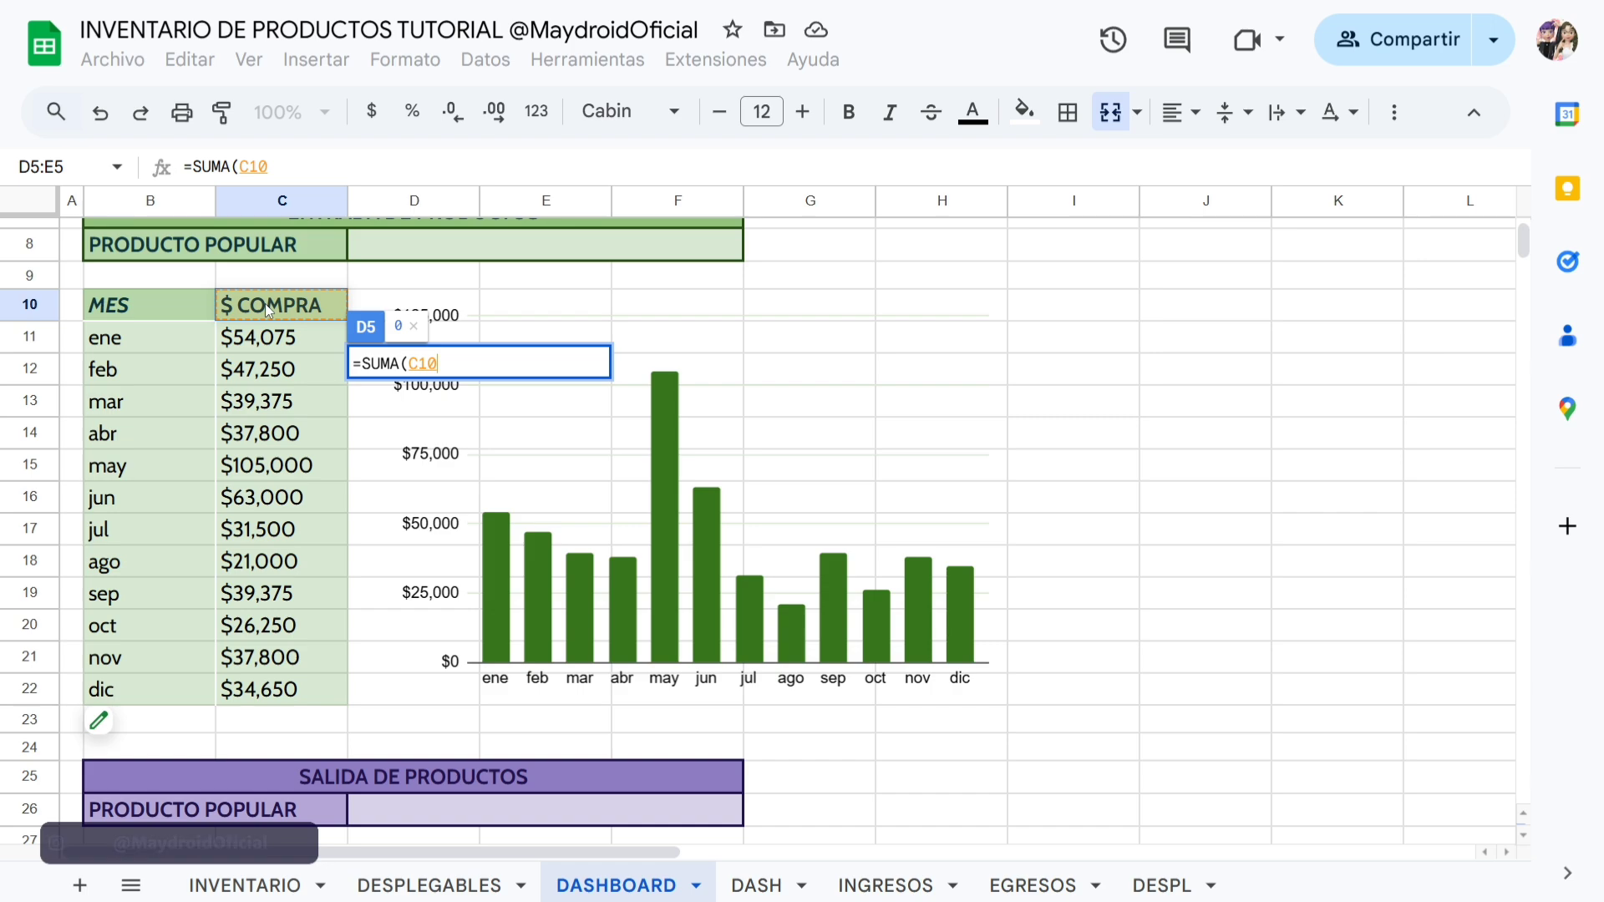
left_click_drag(264, 303, 275, 690)
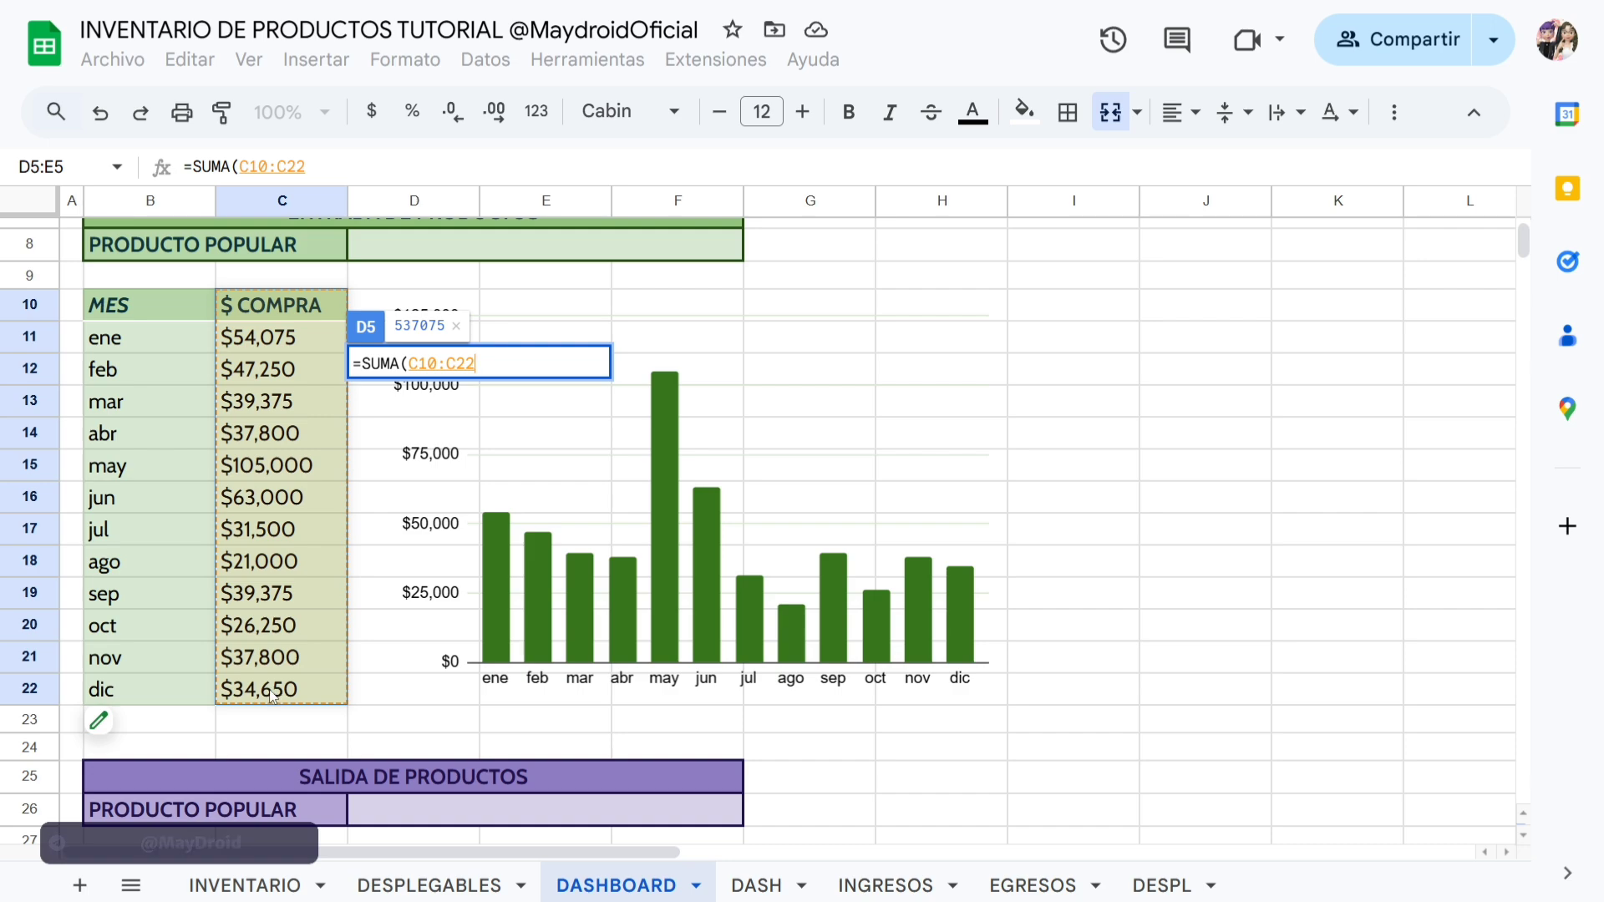
key("Return")
Format the VENTA and INVERSION totals in D4:E5 as currency.
scroll(600, 572, "up", 2)
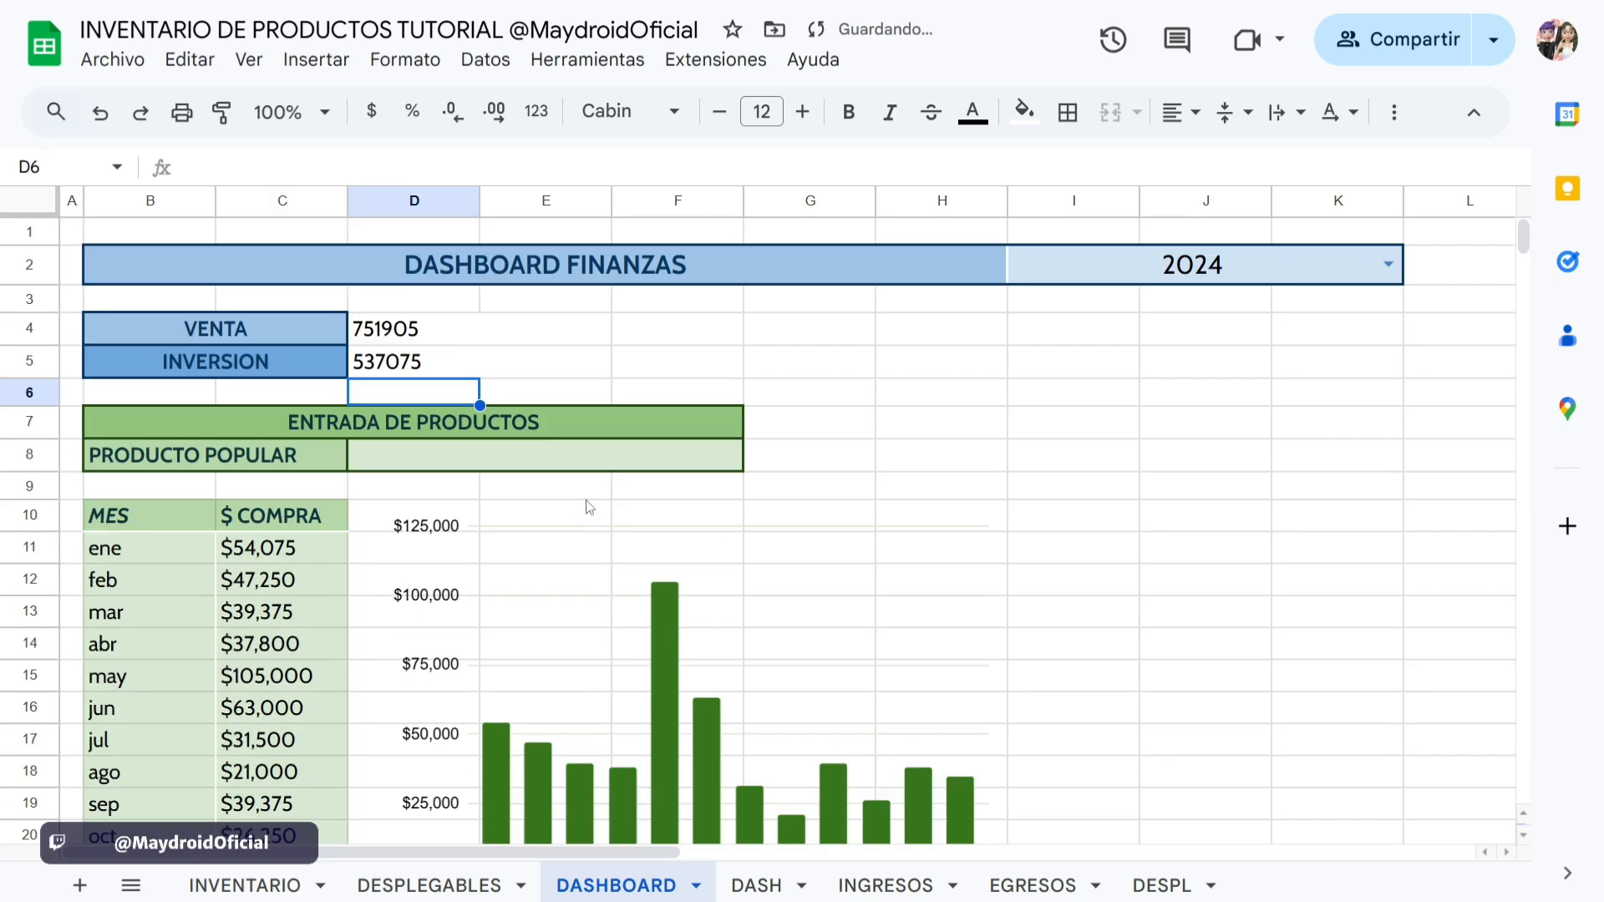
left_click_drag(501, 334, 499, 361)
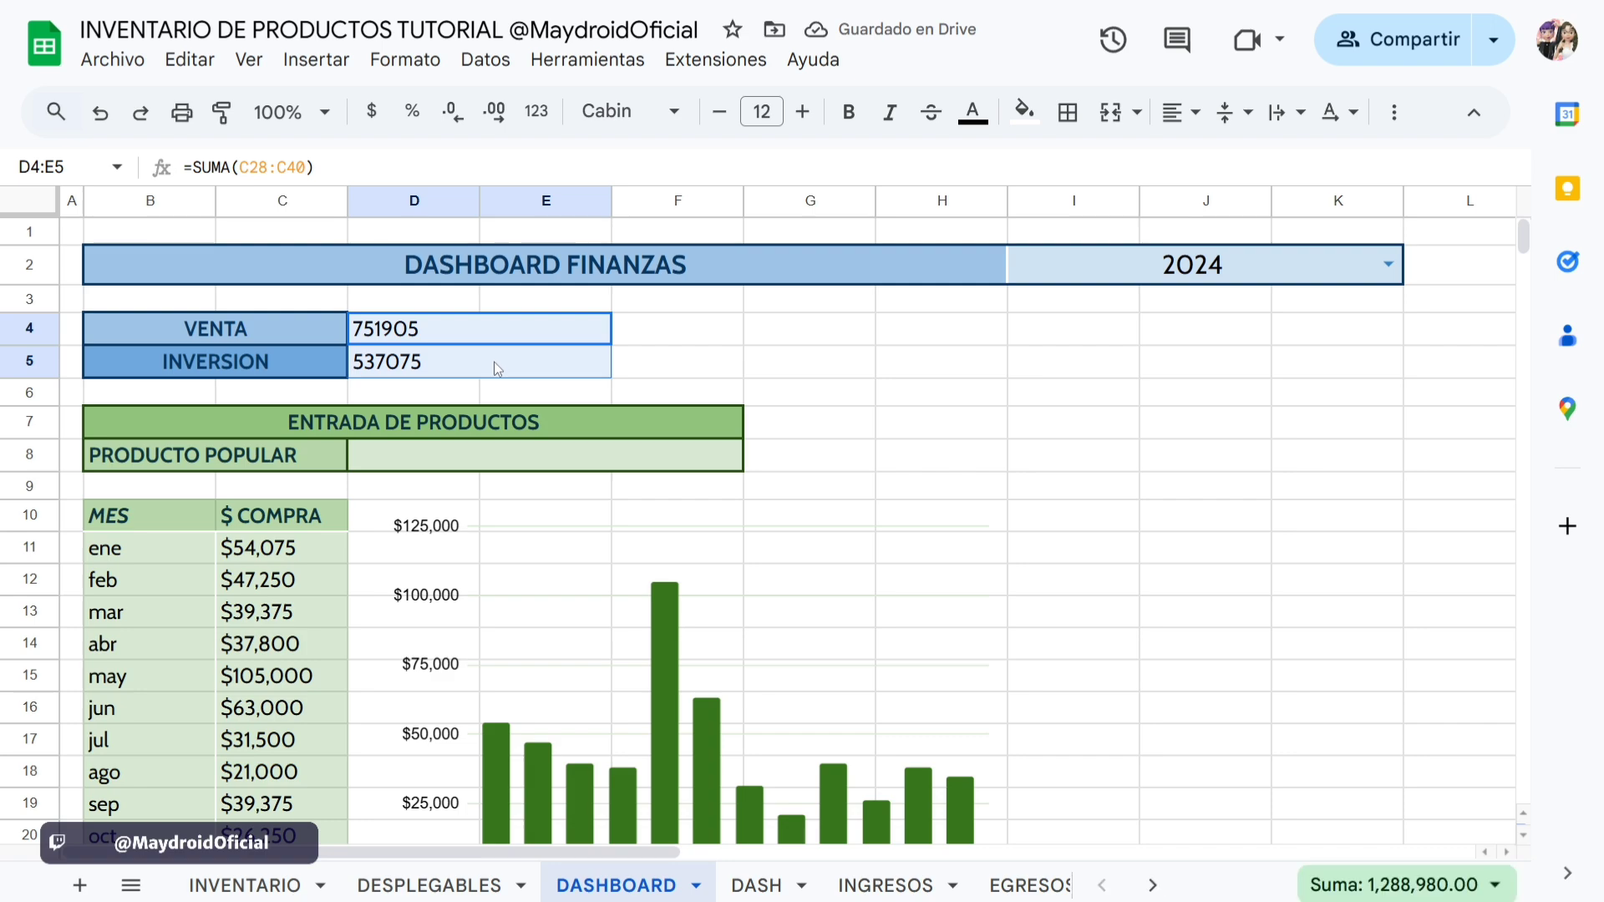
left_click(372, 117)
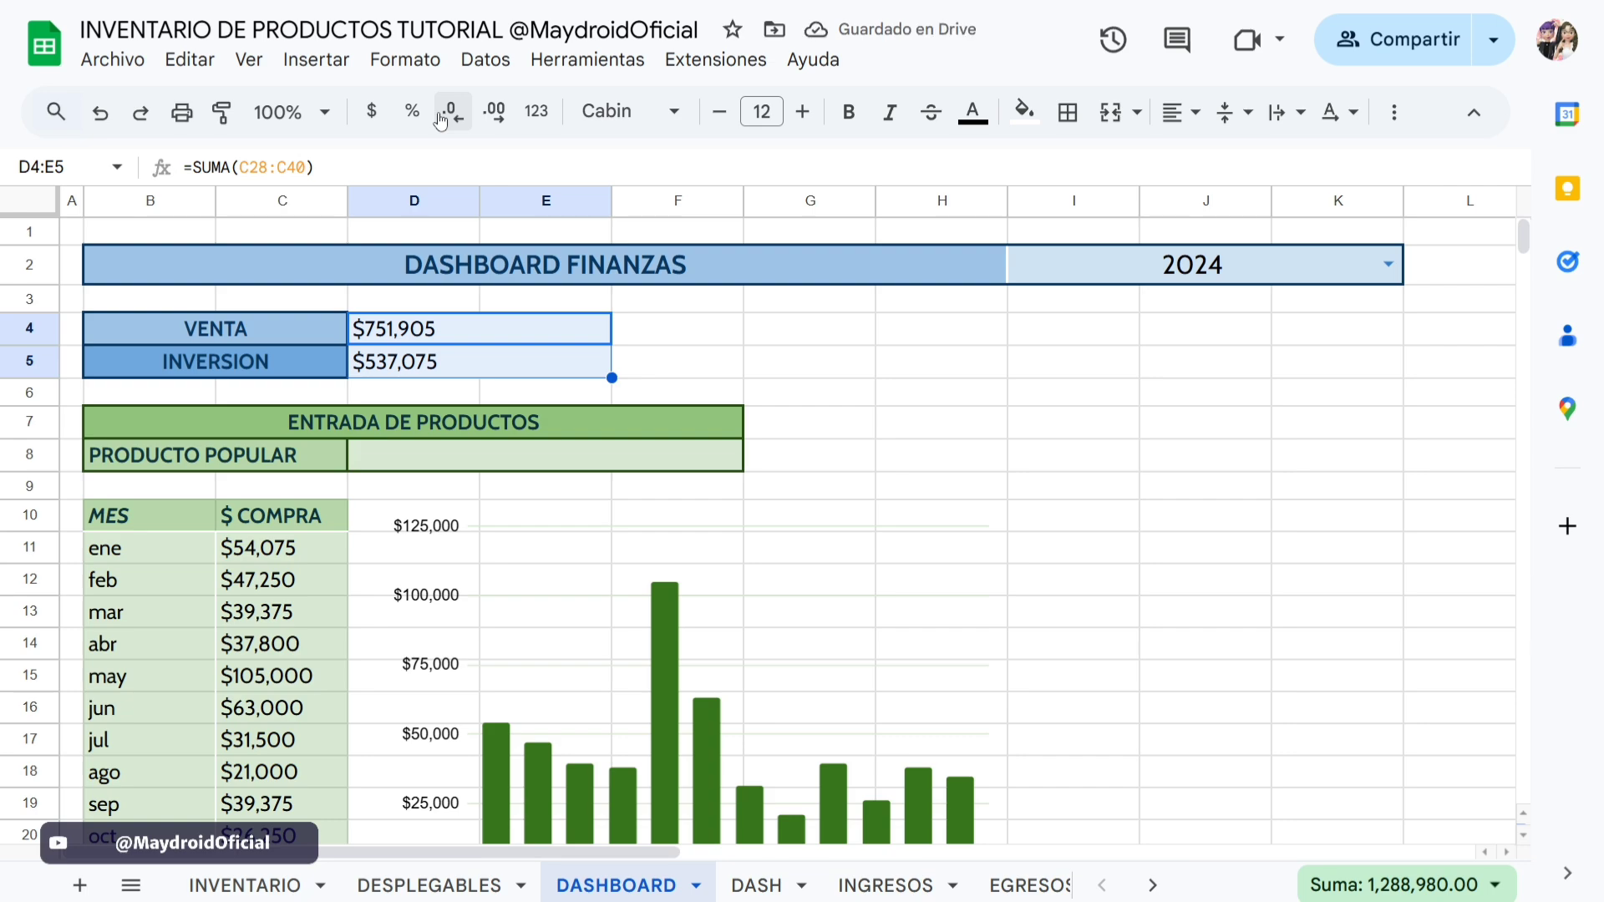
Examine the list of custom currencies available for formatting the VENTA and INVERSION totals.
left_click(397, 61)
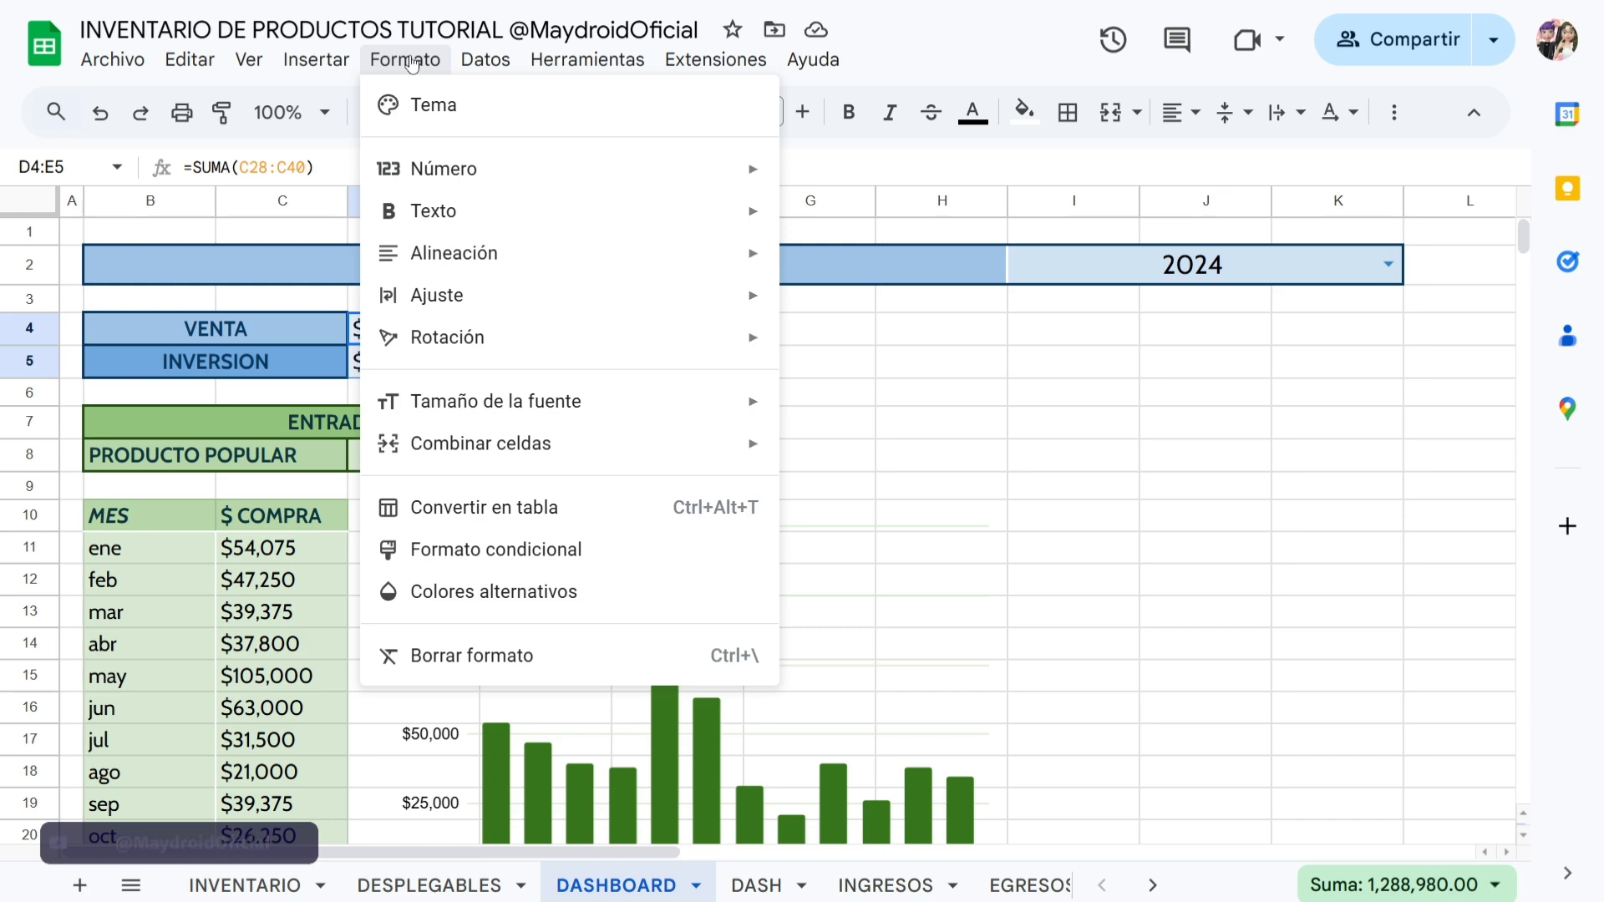
mouse_move(443, 175)
scroll(1077, 595, "down", 1)
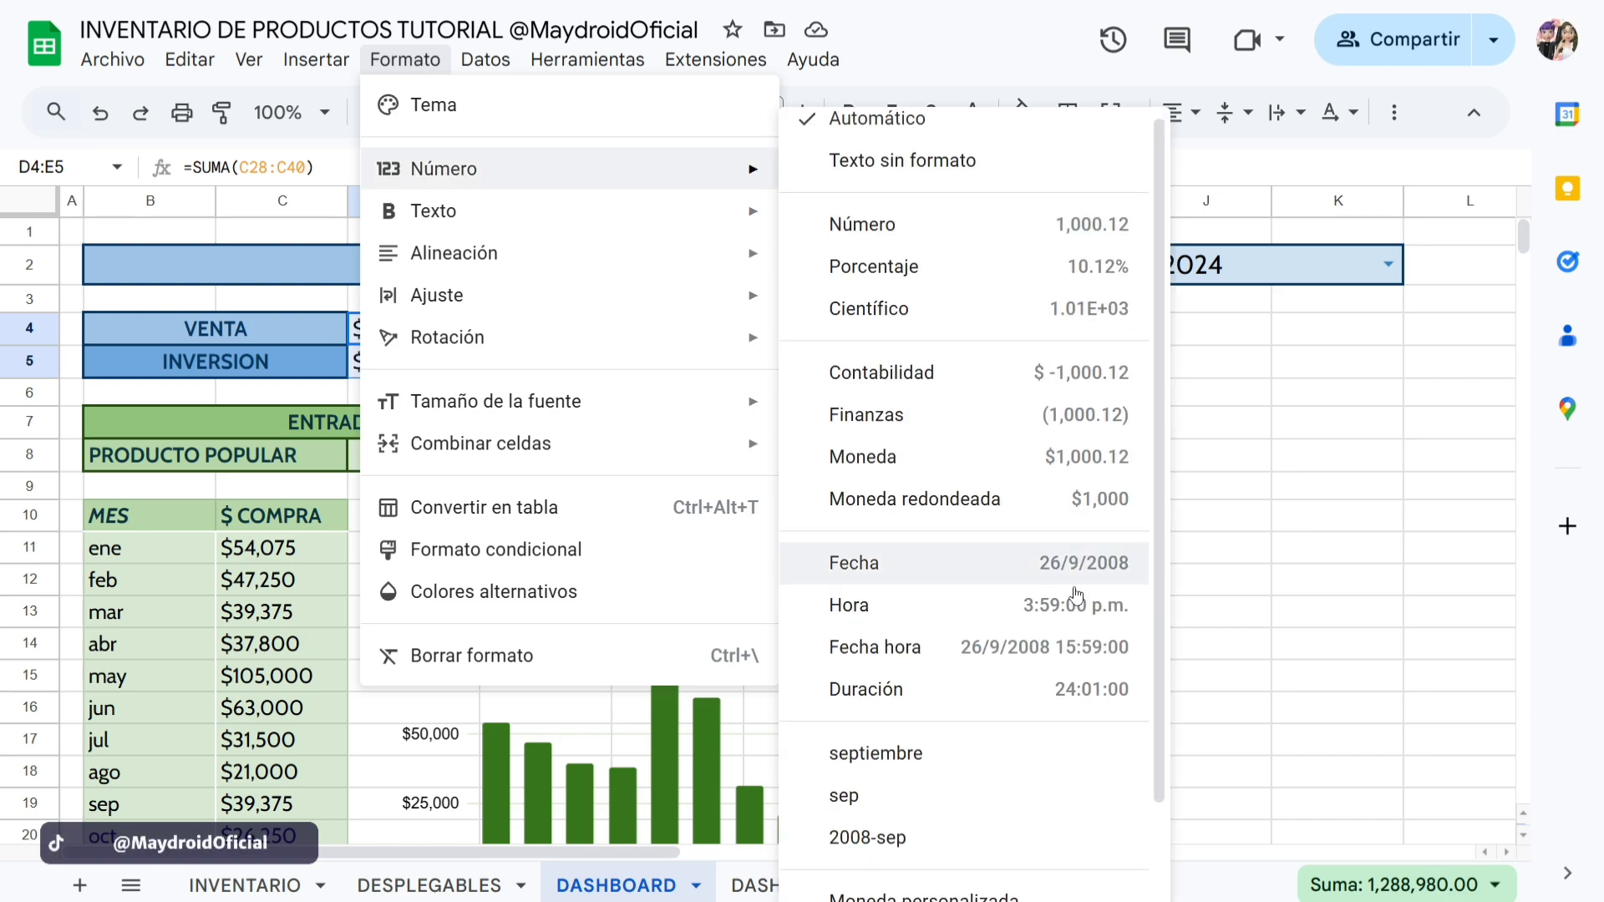
scroll(1077, 595, "down", 1)
left_click(1003, 796)
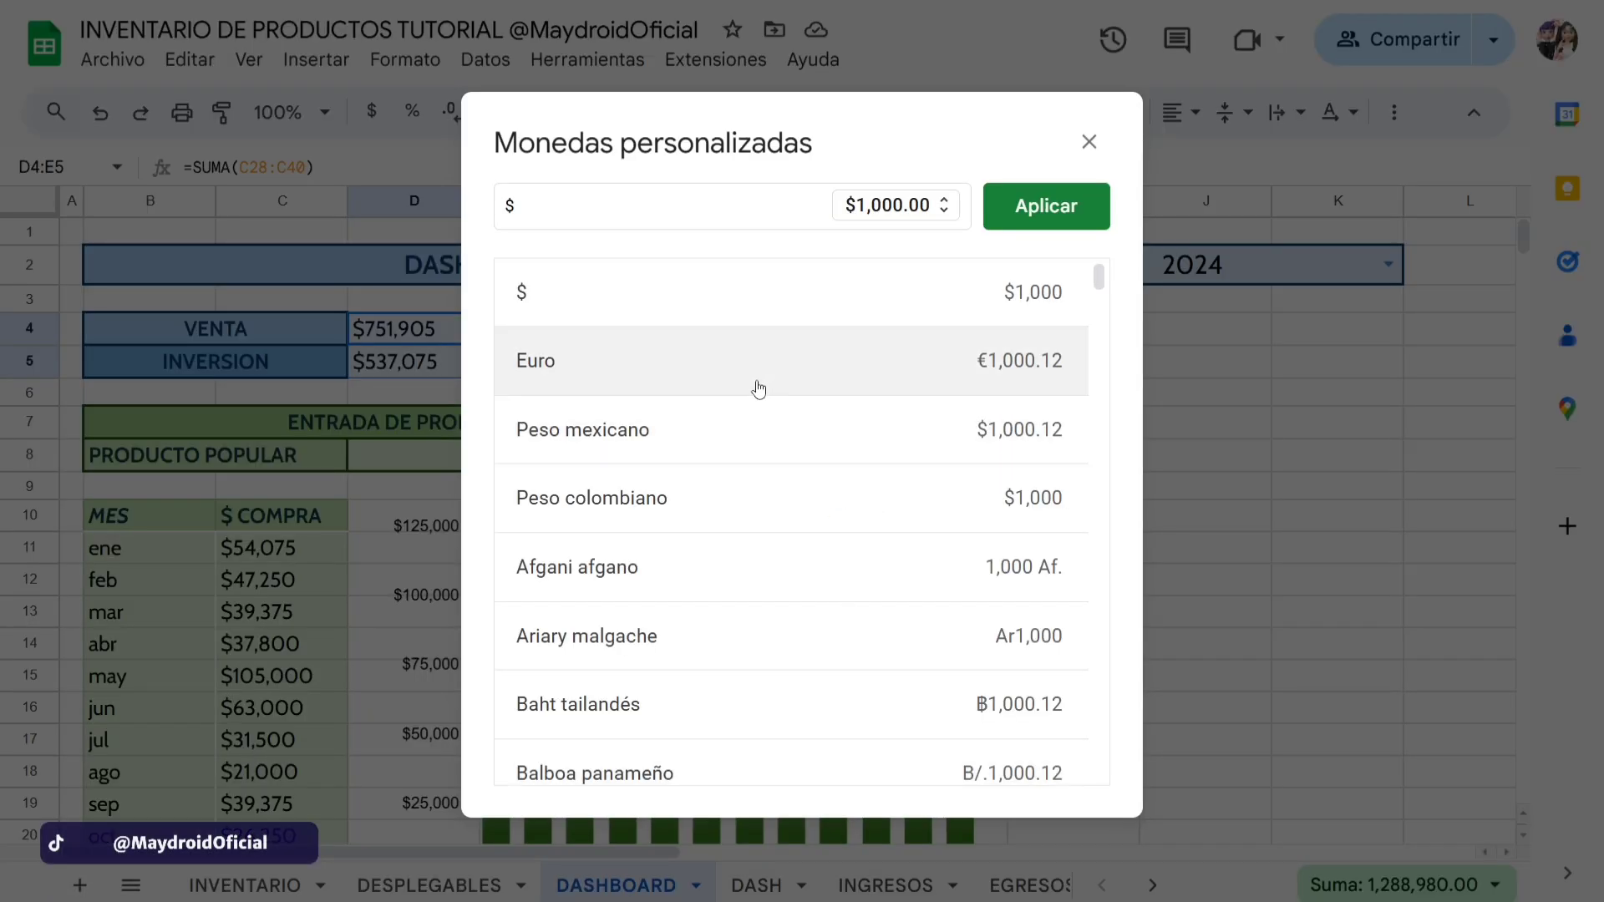
scroll(815, 585, "down", 6)
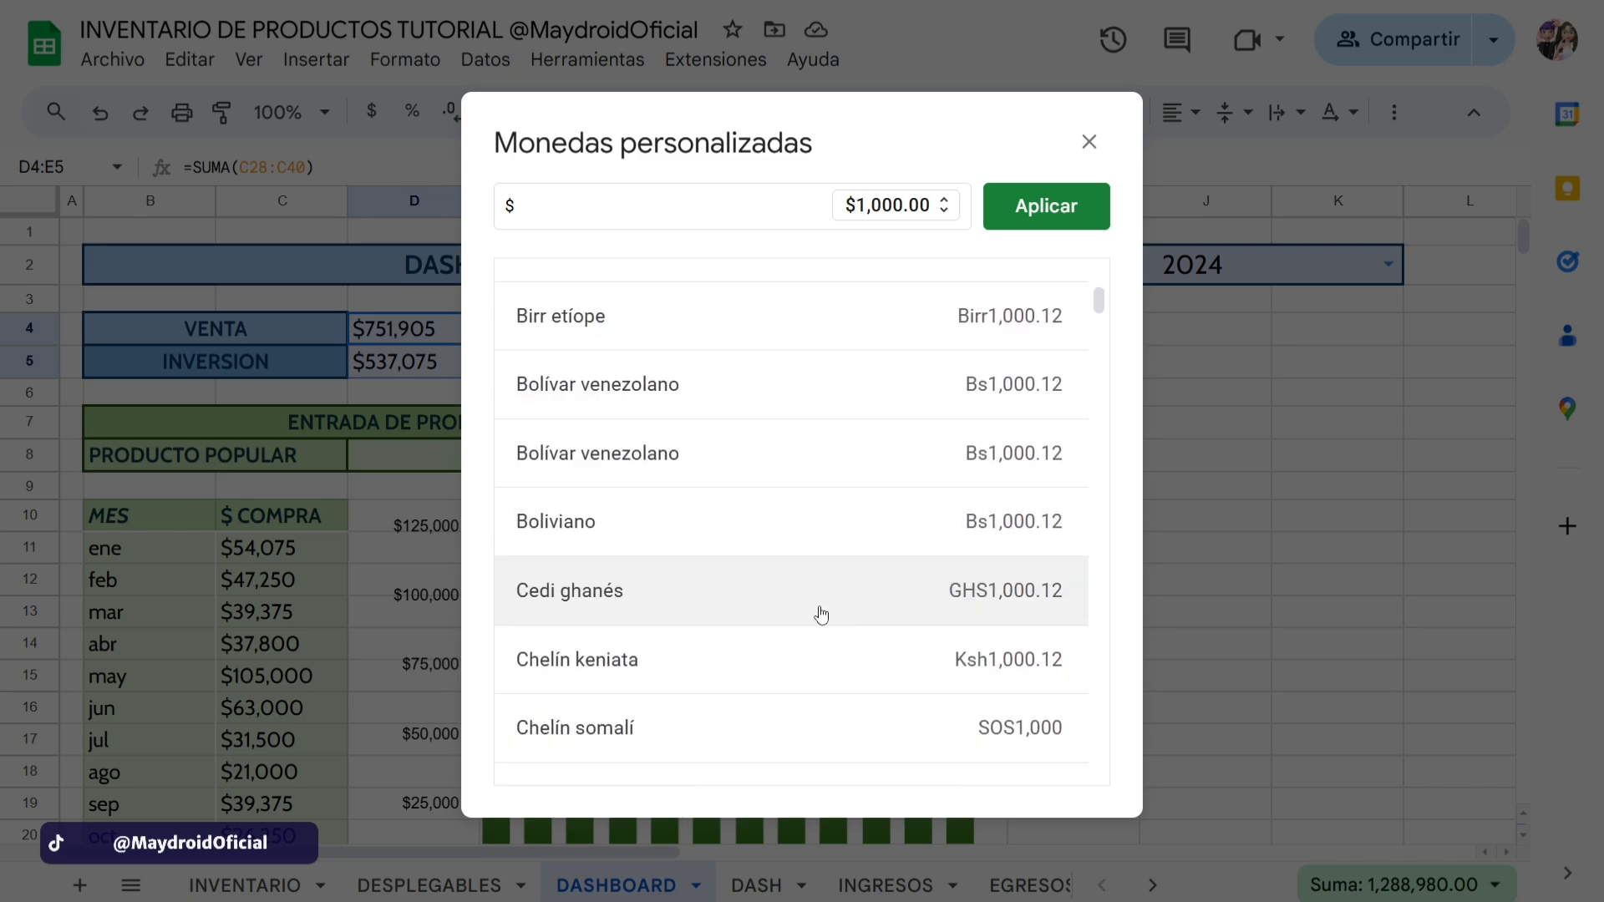
scroll(820, 613, "down", 10)
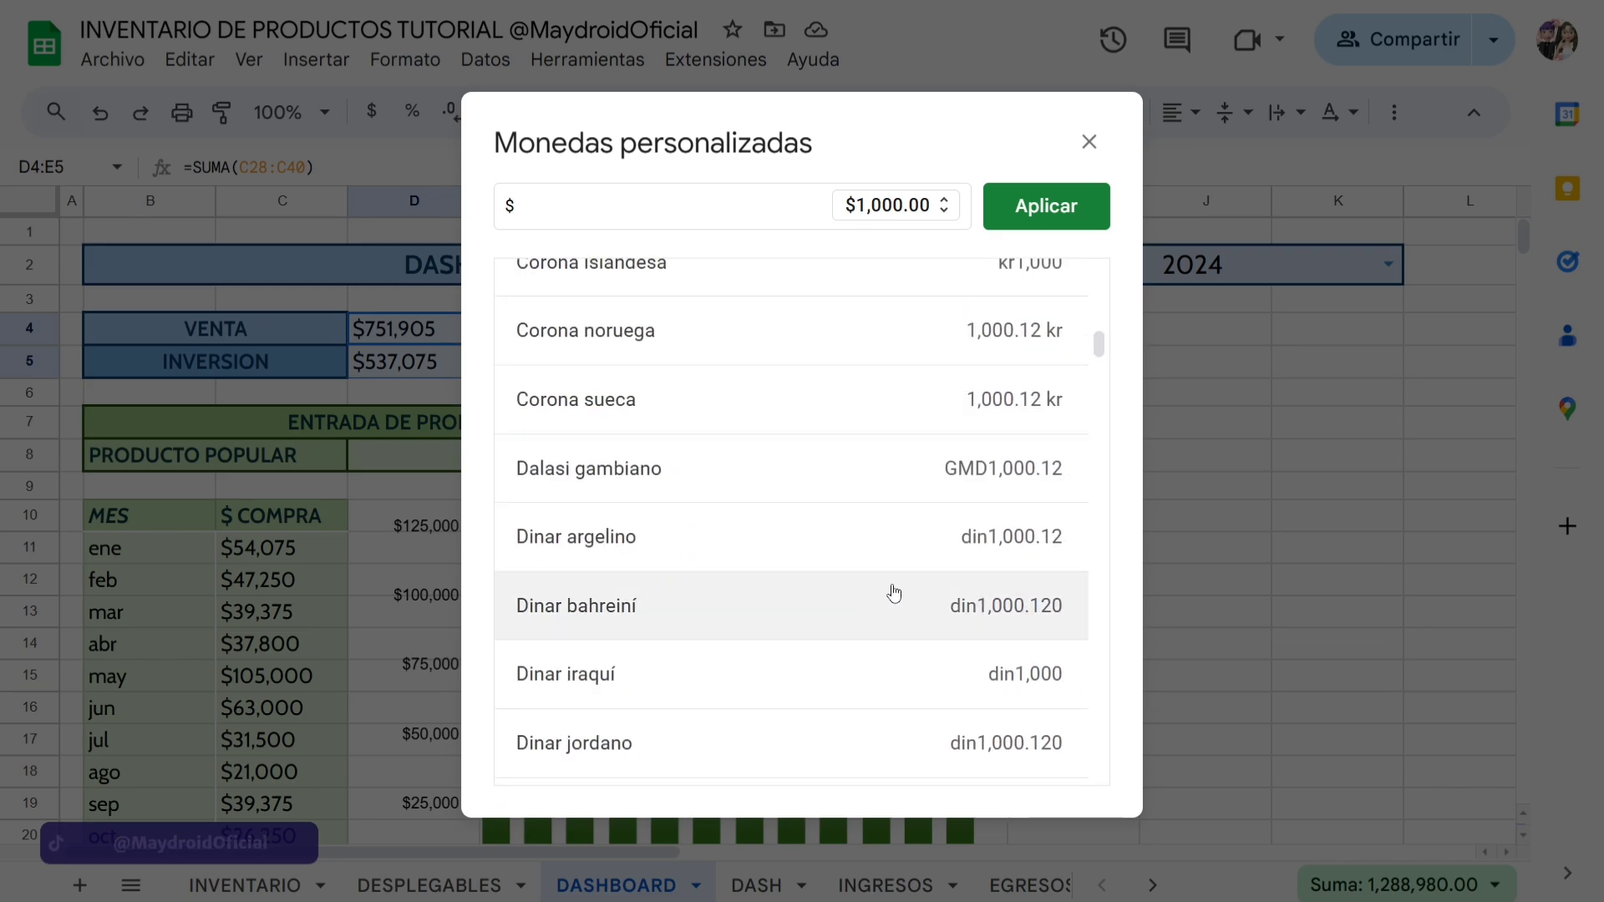
scroll(892, 589, "down", 10)
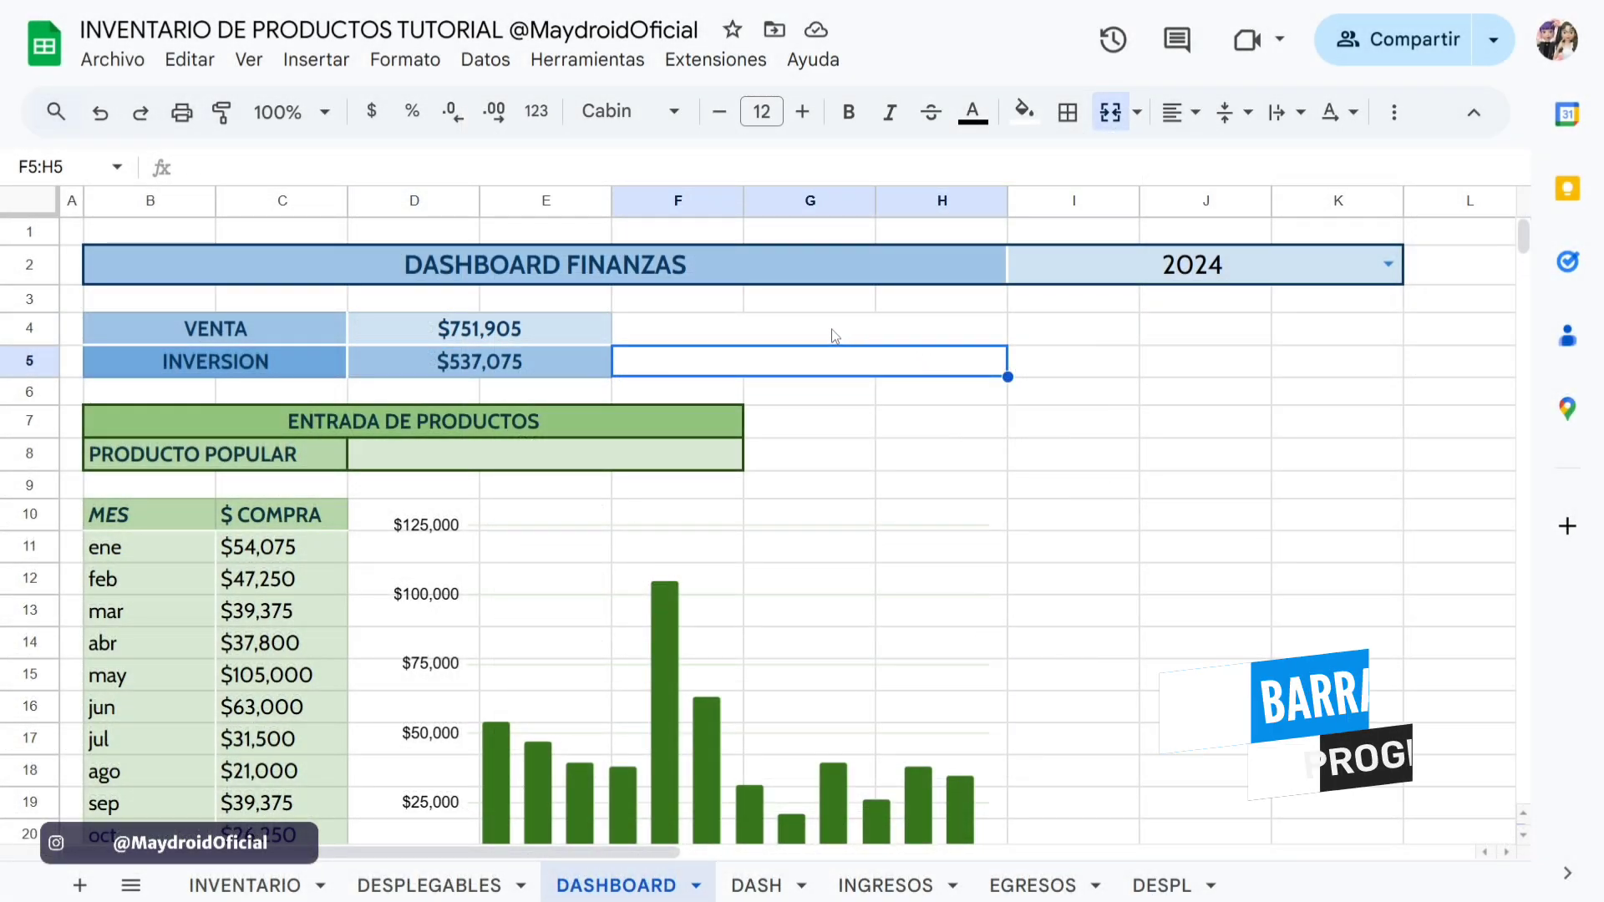
Start a SPARKLINE formula in the merged cell F4:H4 beside the VENTA total.
left_click(831, 334)
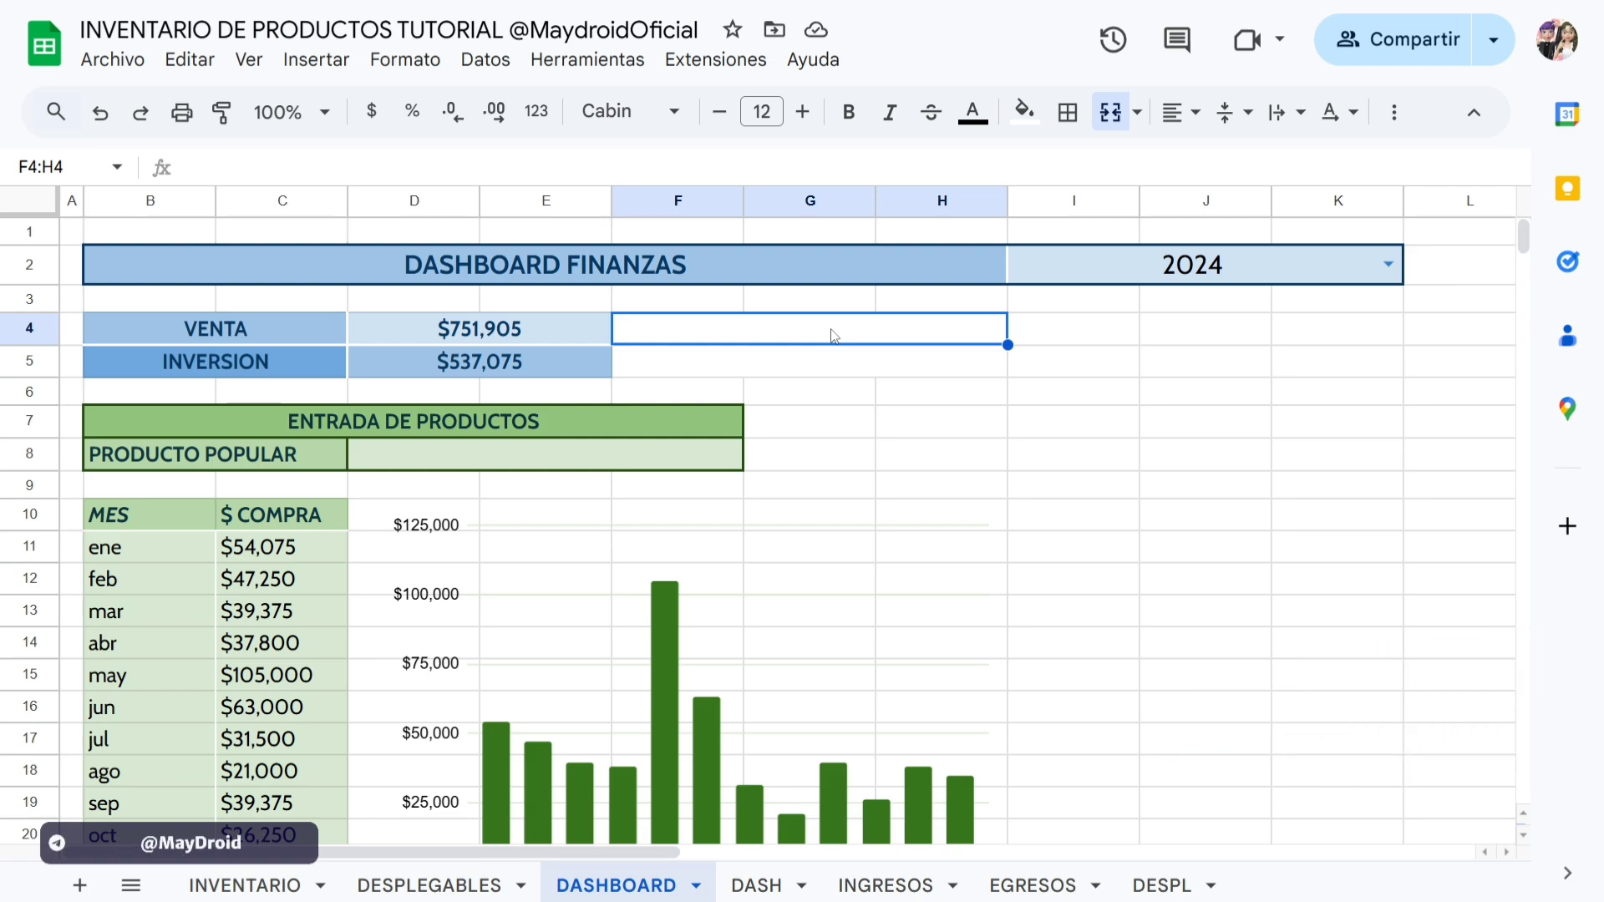
type("=")
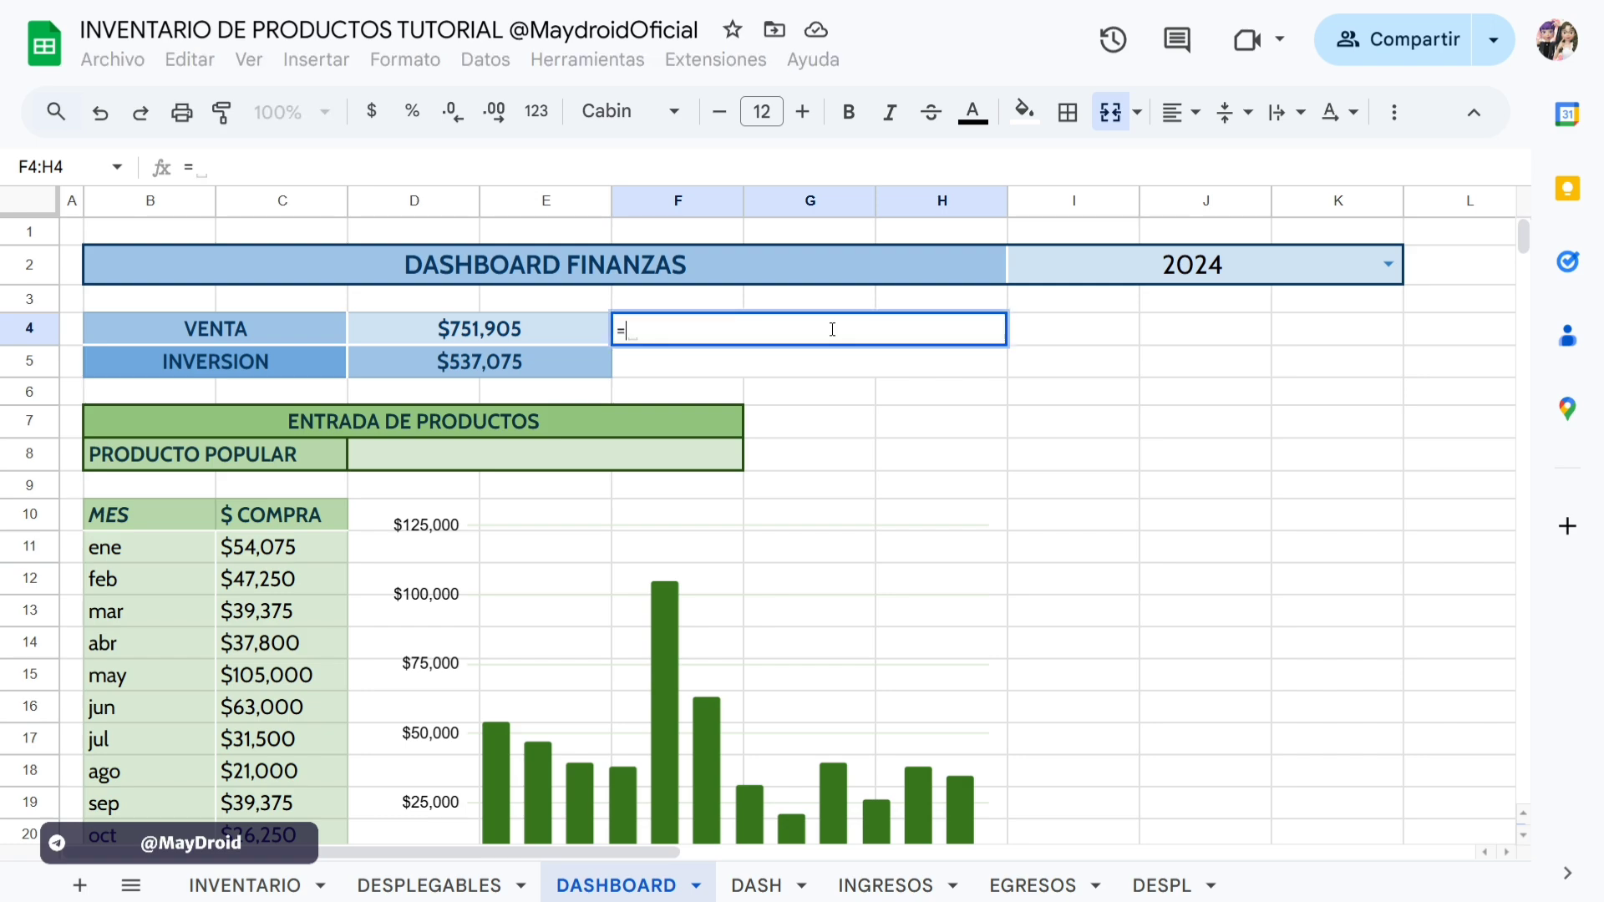
type("SPA")
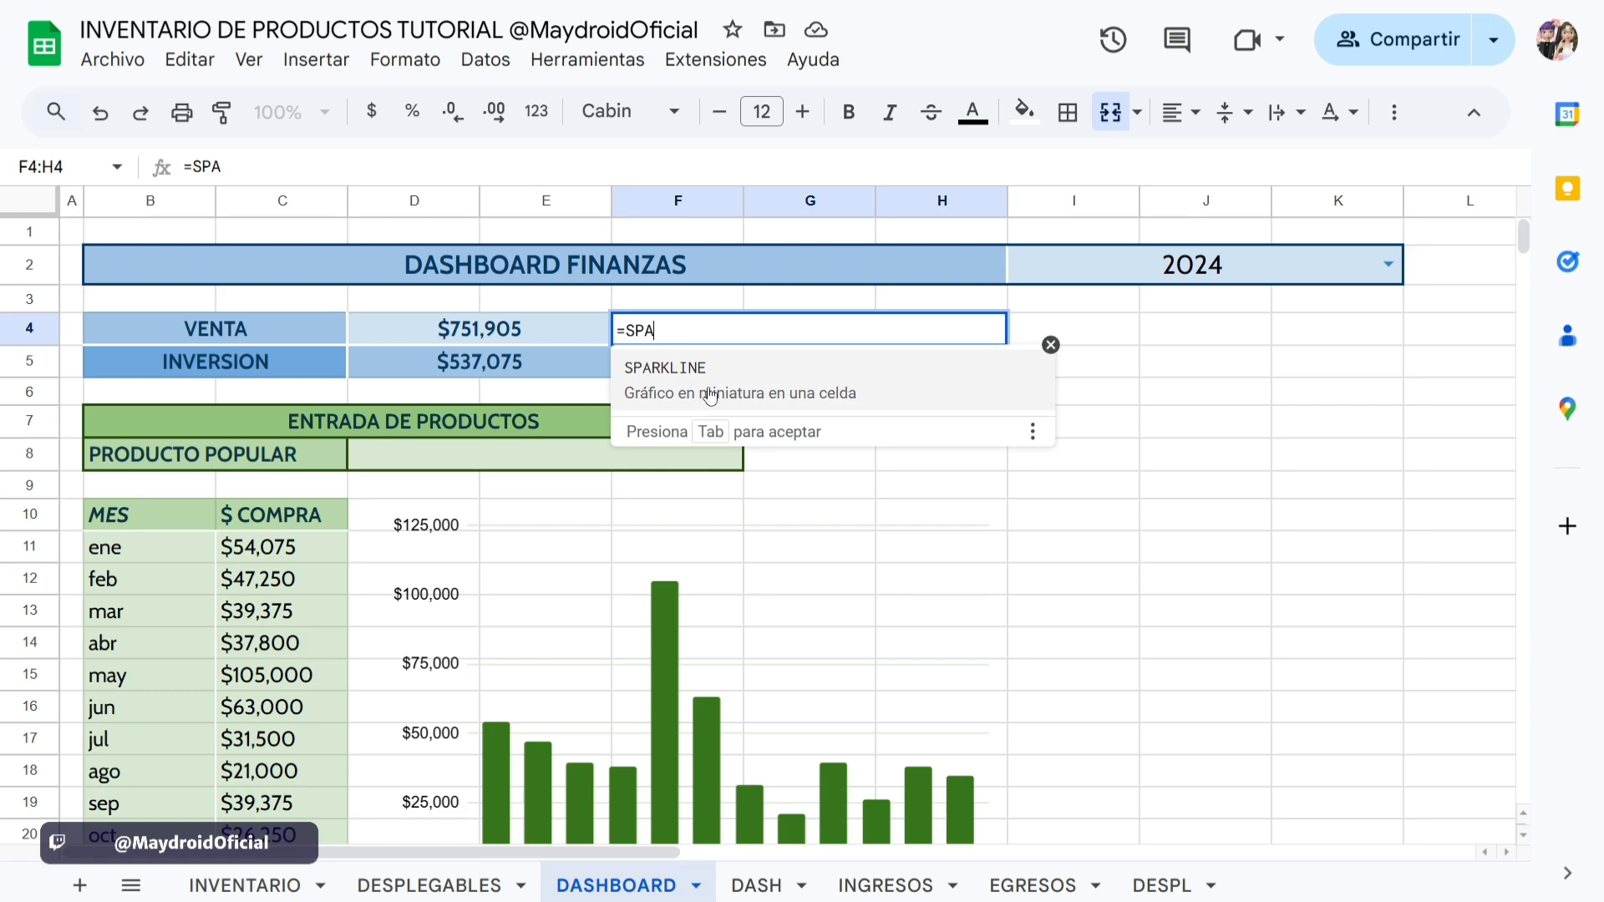
left_click(710, 393)
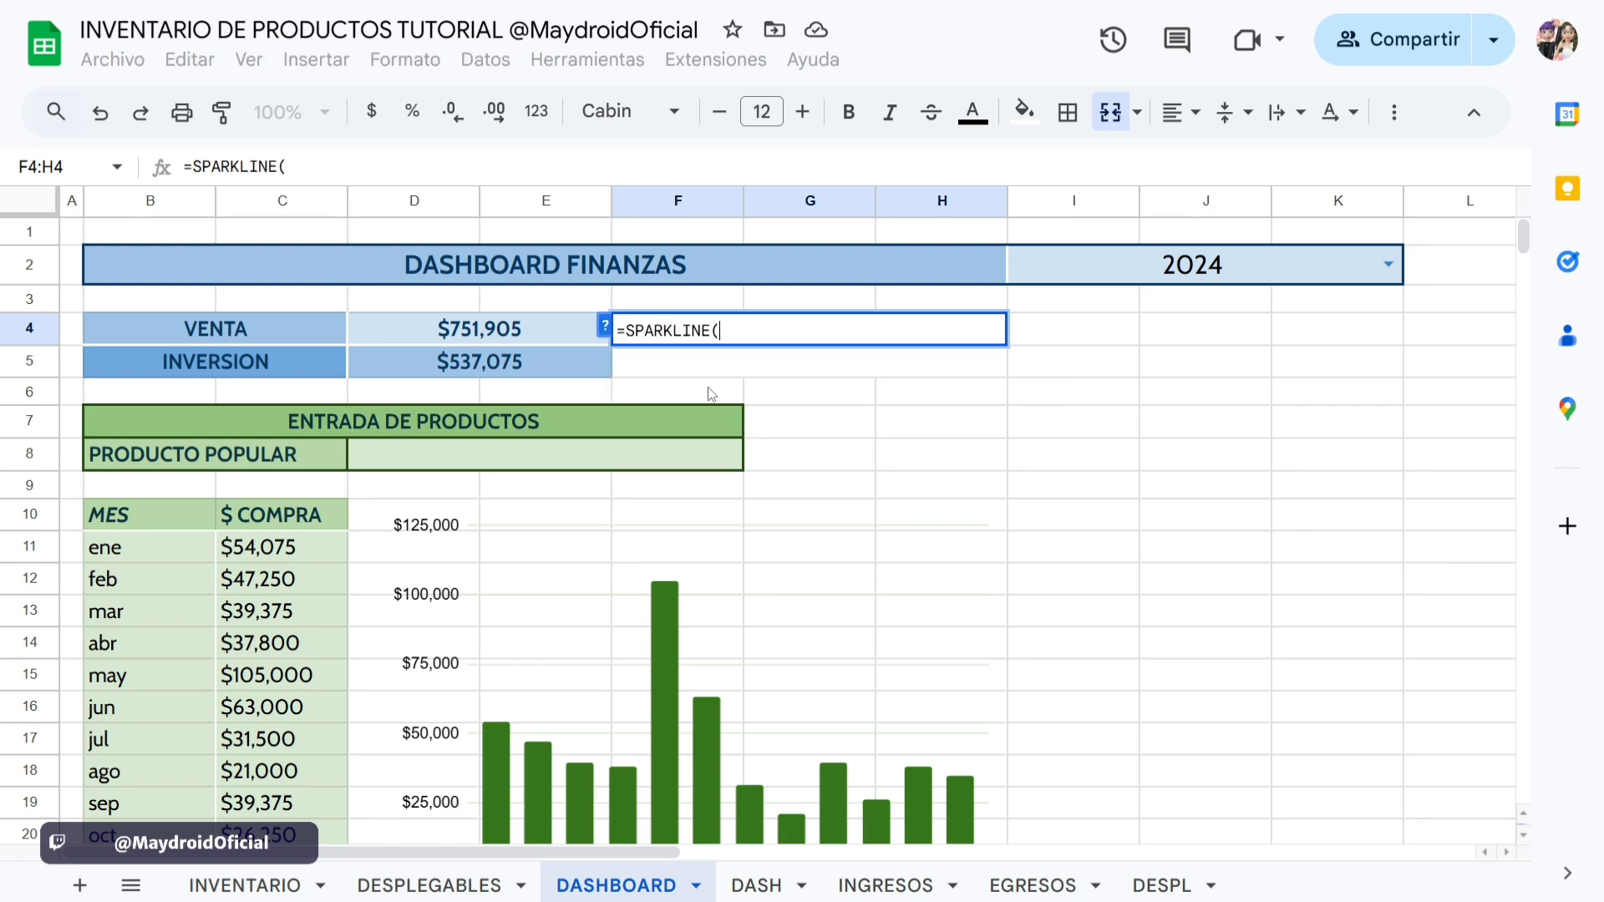
Examine the SPARKLINE function's help example, including the braces, quotes and separators in its options array.
left_click(606, 326)
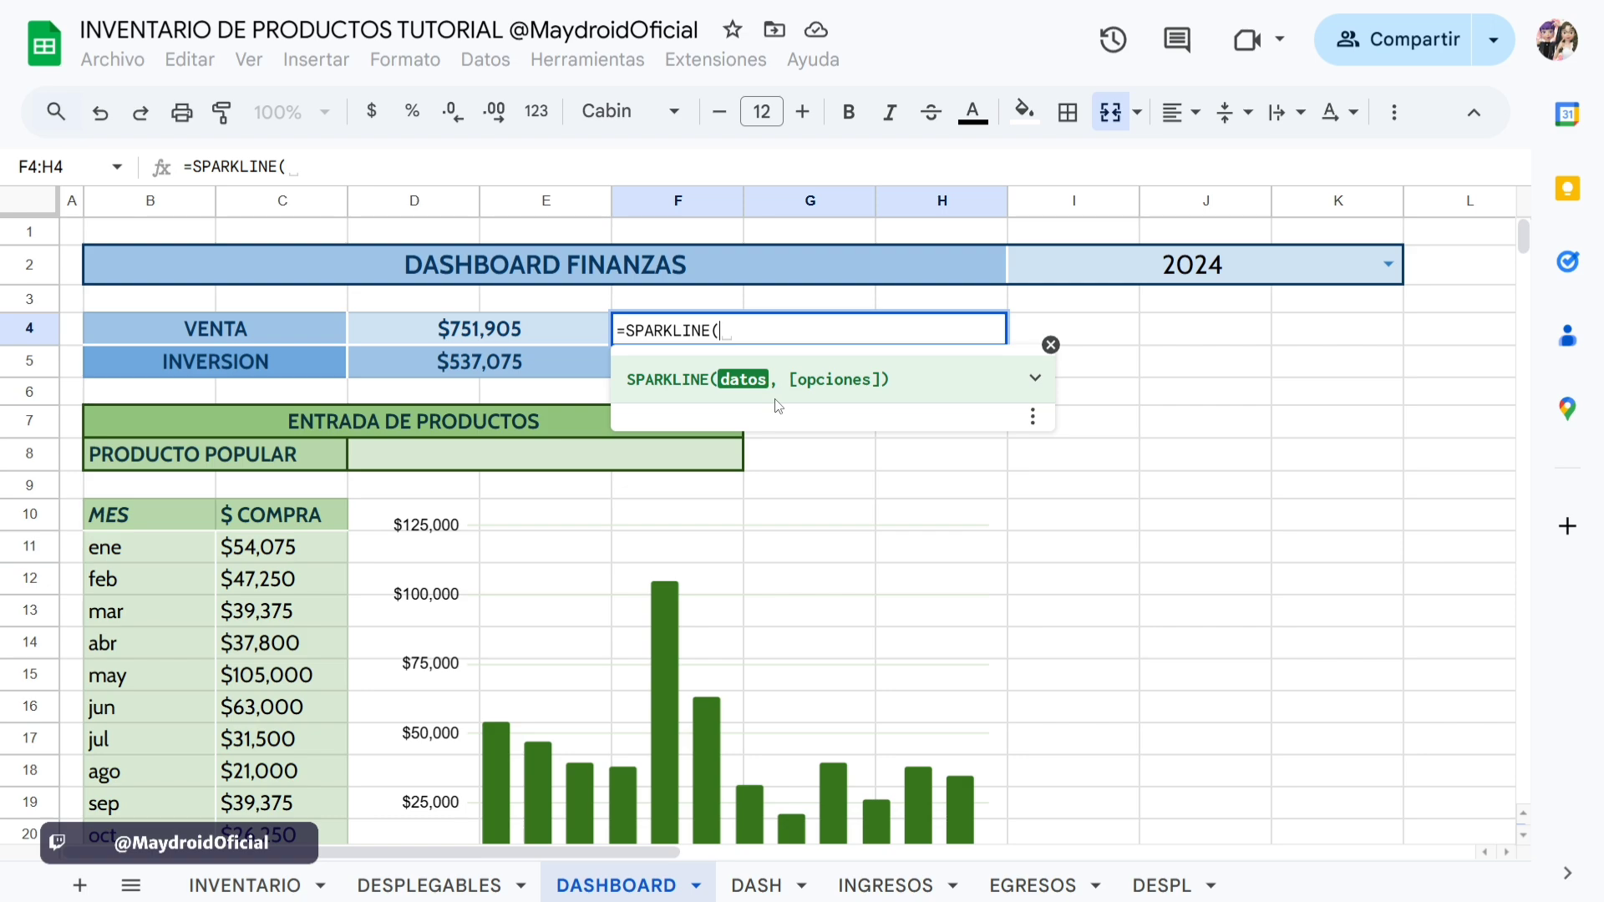
left_click(1034, 378)
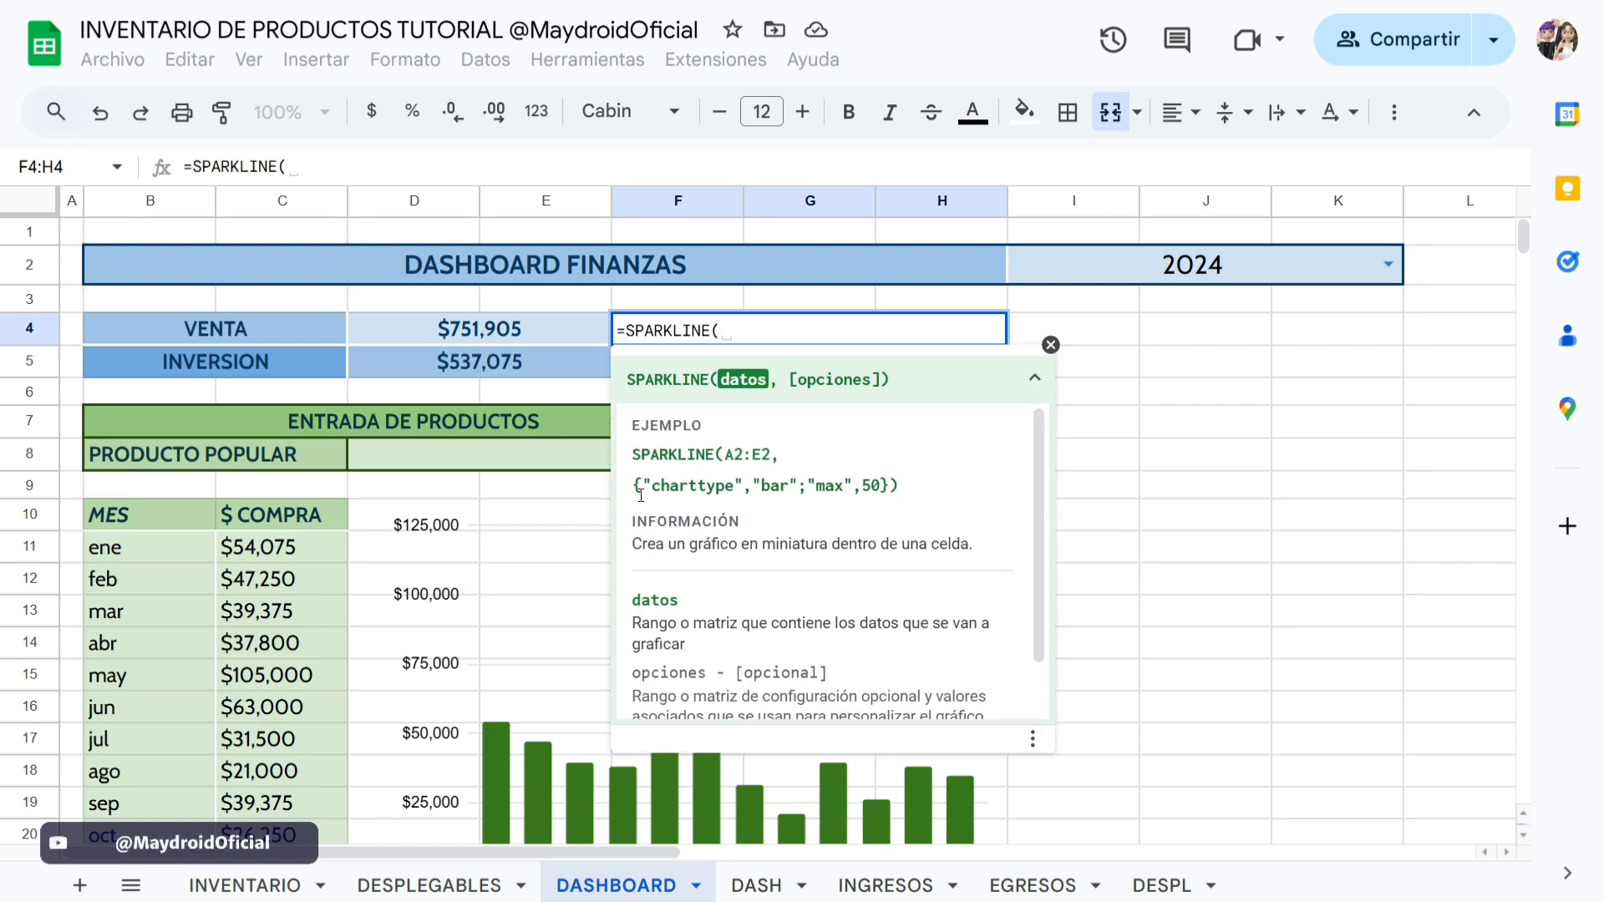
double_click(804, 489)
left_click(703, 488)
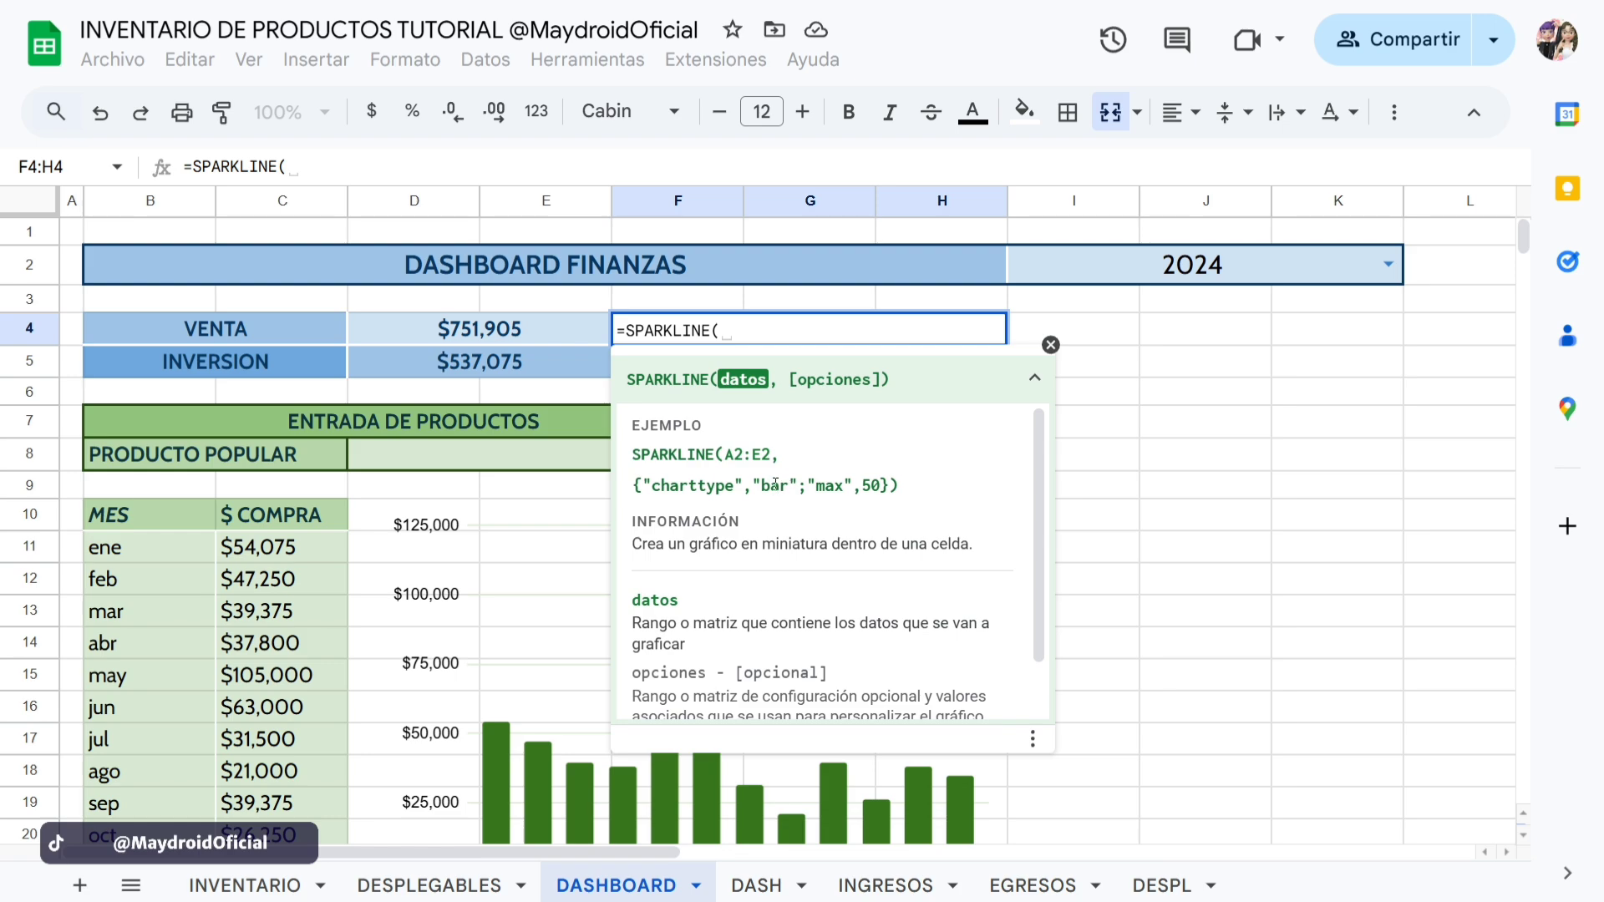
double_click(804, 489)
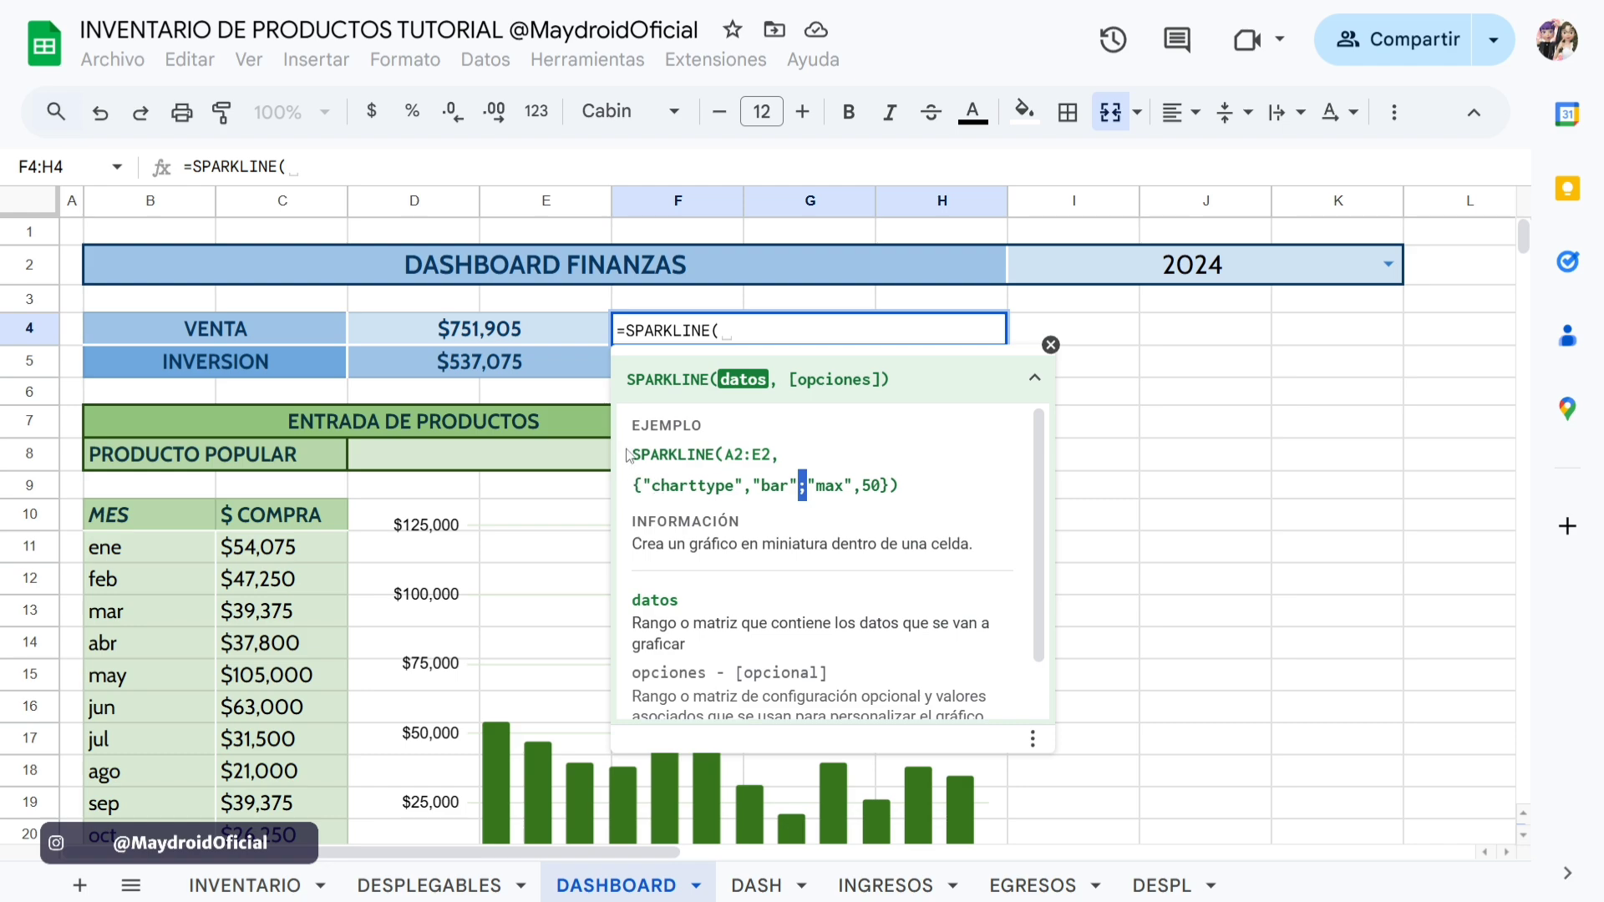
left_click_drag(628, 456, 740, 523)
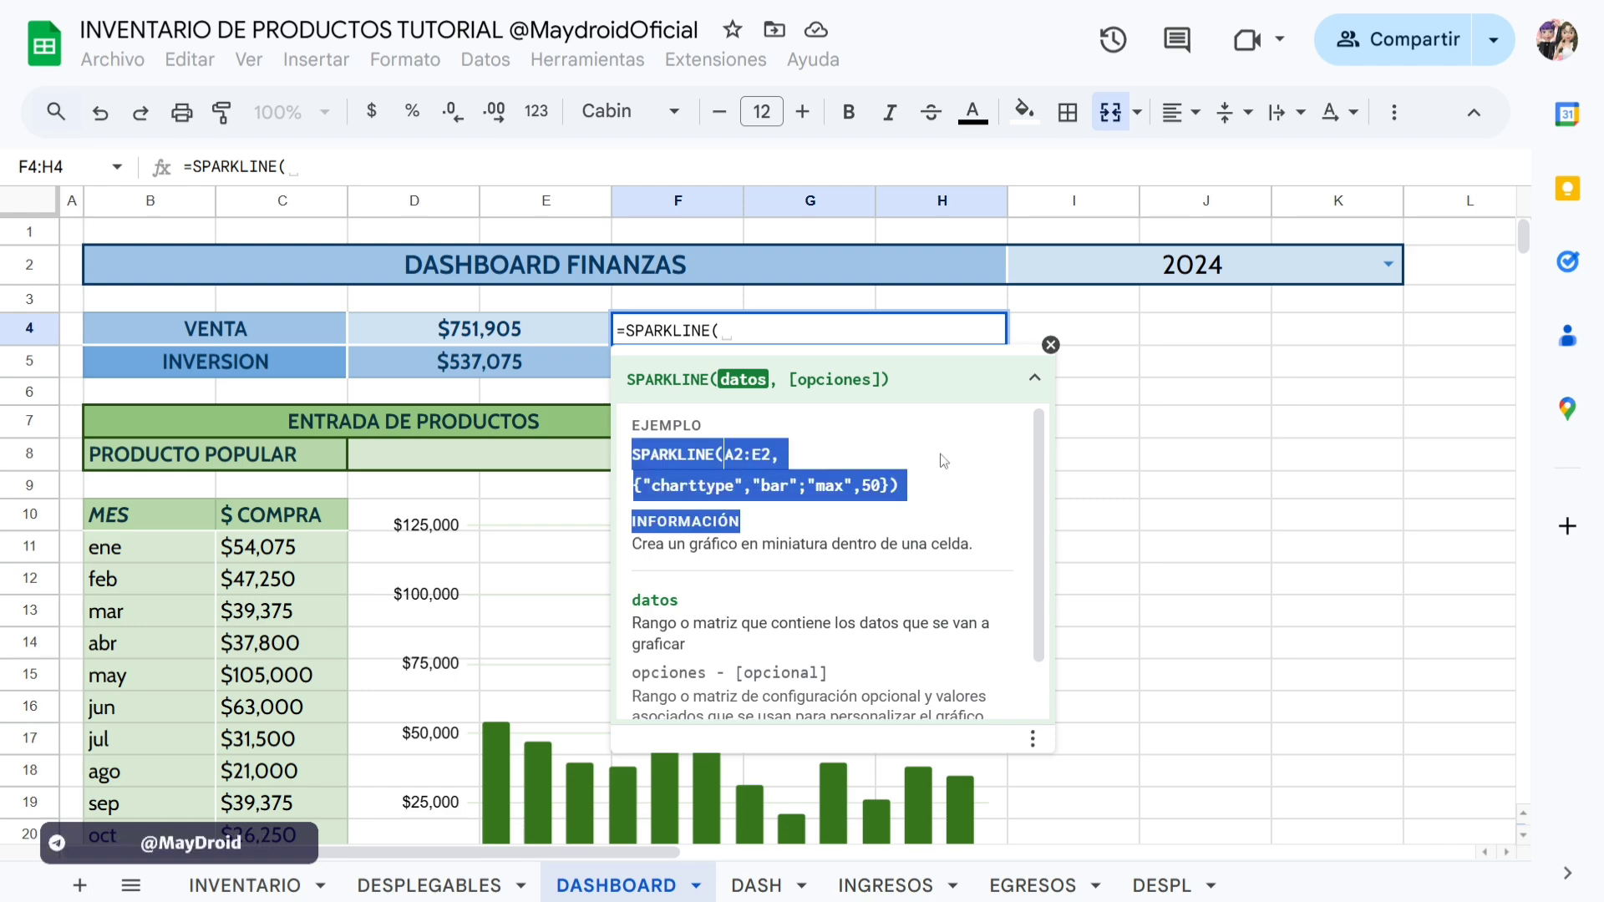
left_click(1034, 384)
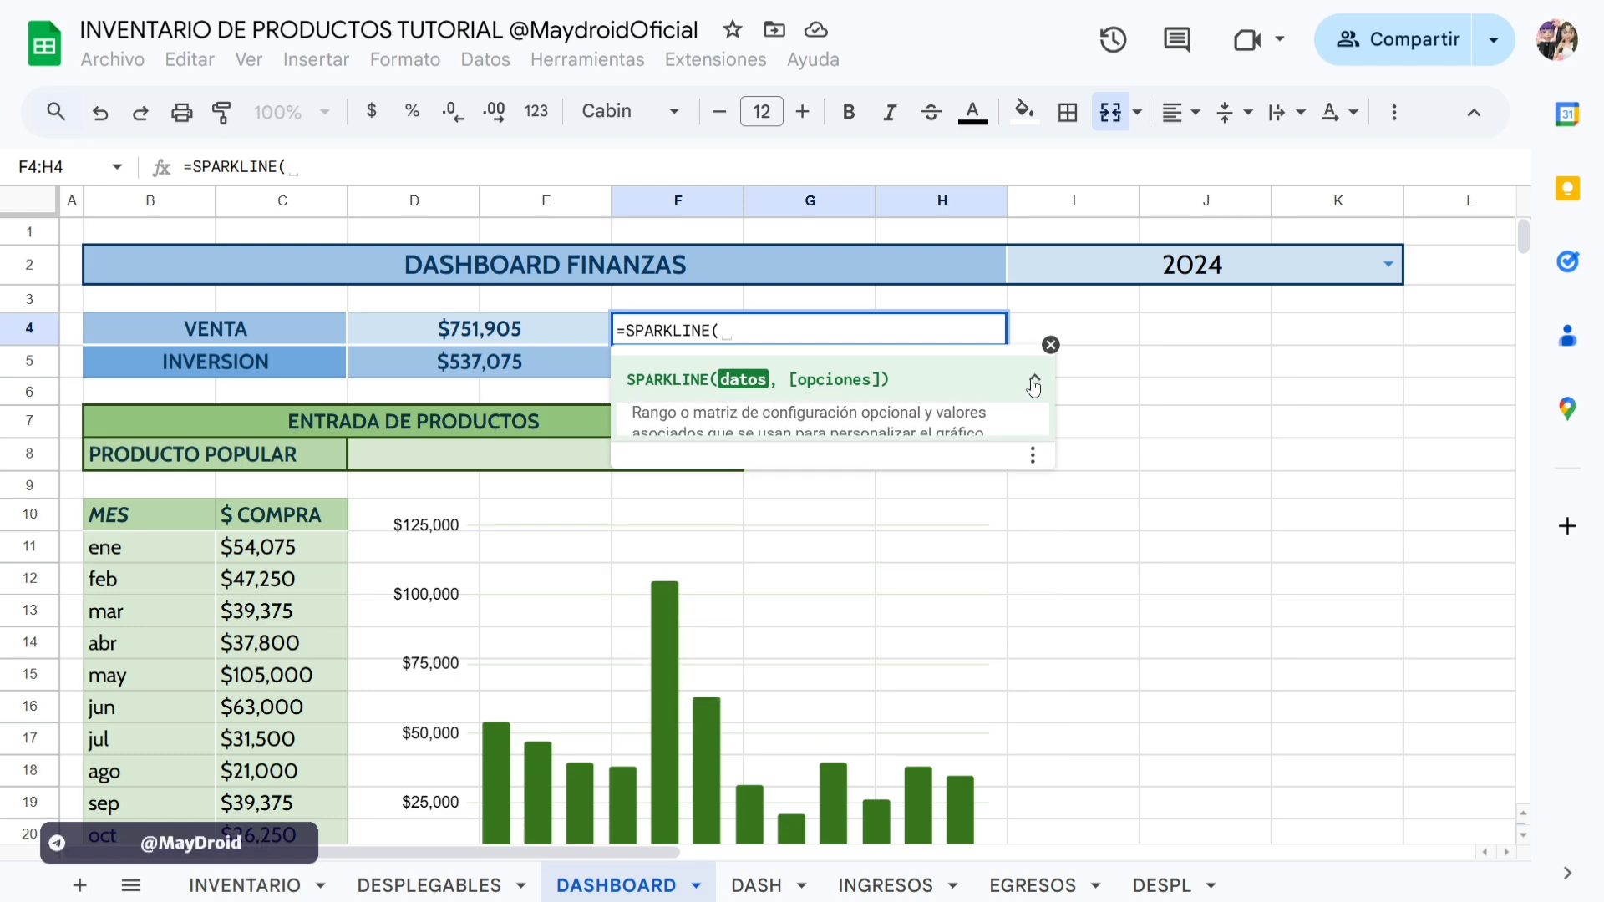
Use the VENTA total in D4 as the sparkline's data and begin its options array with {.
left_click(837, 334)
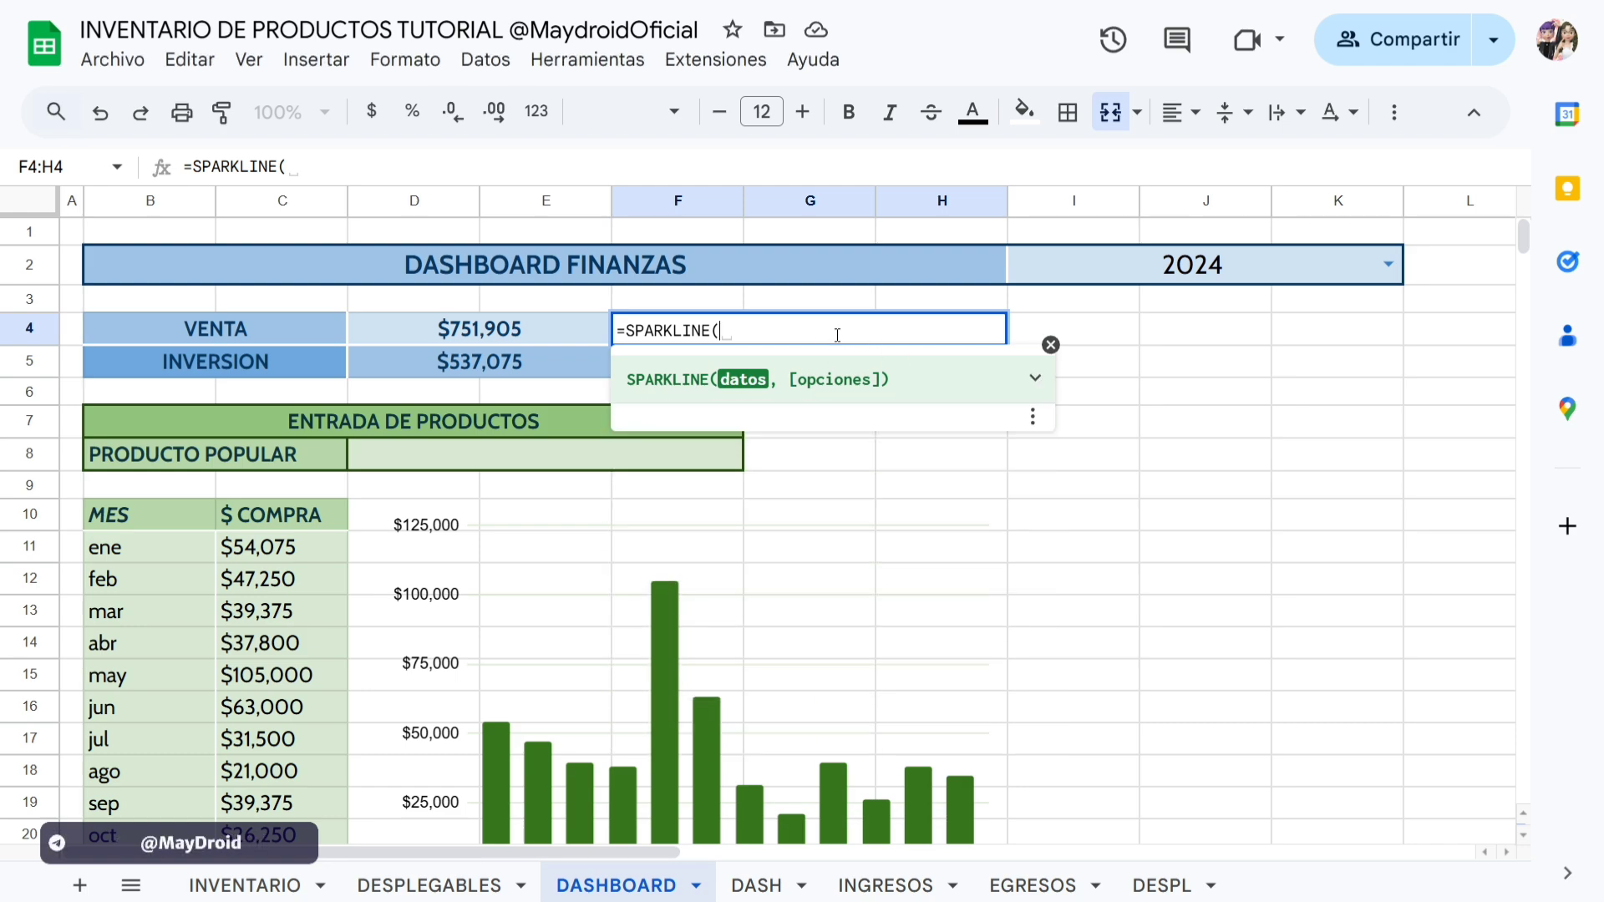
left_click(469, 334)
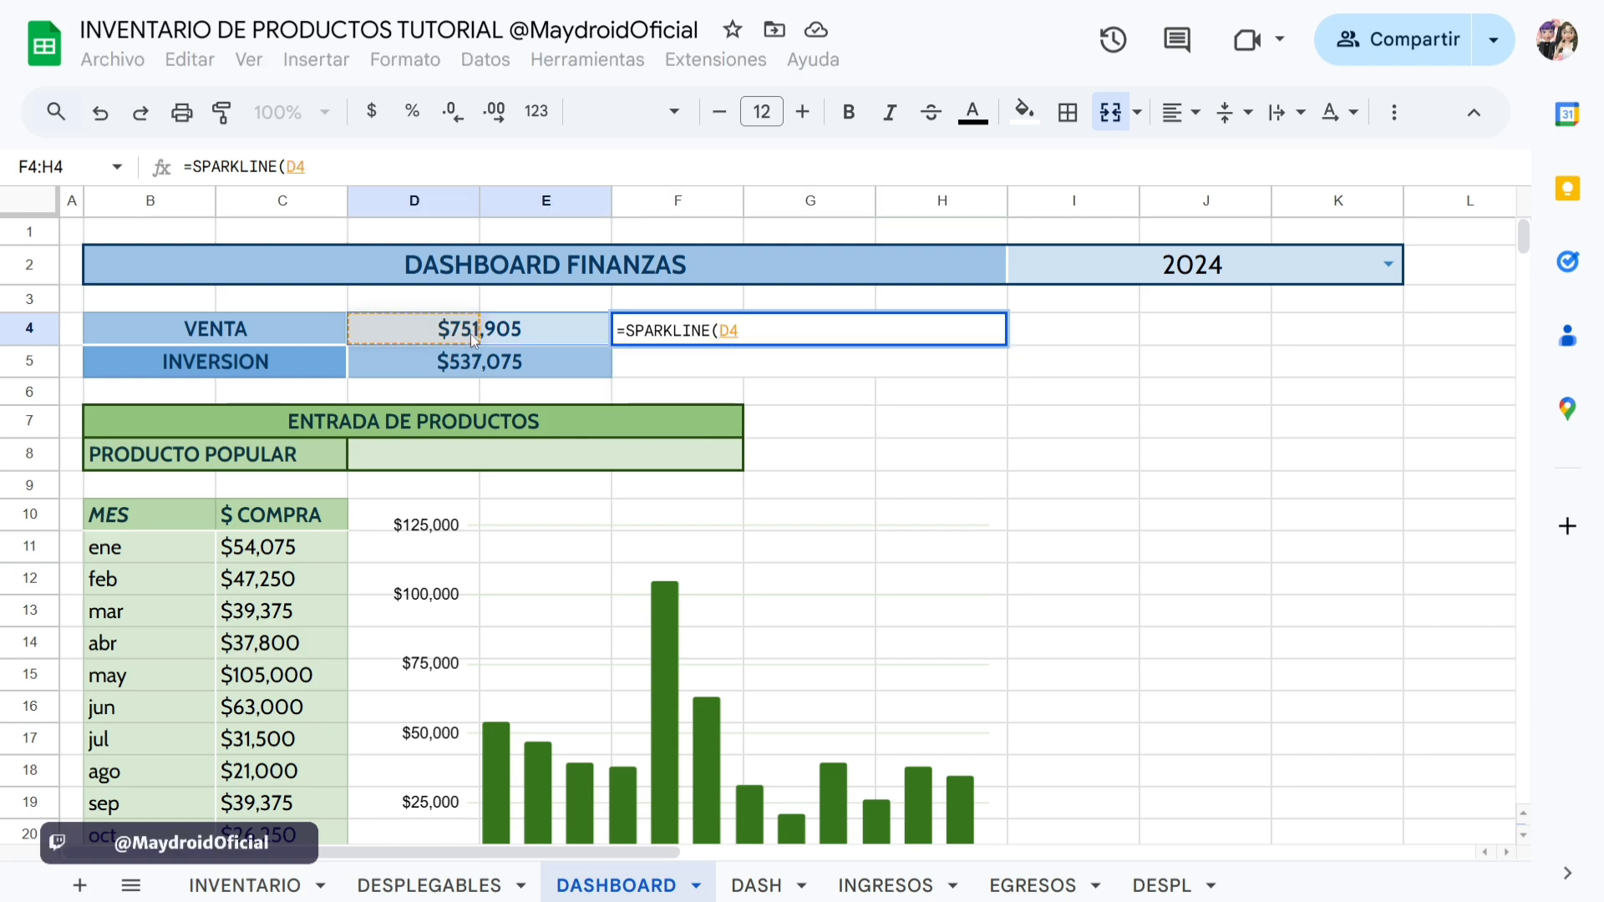
type(",")
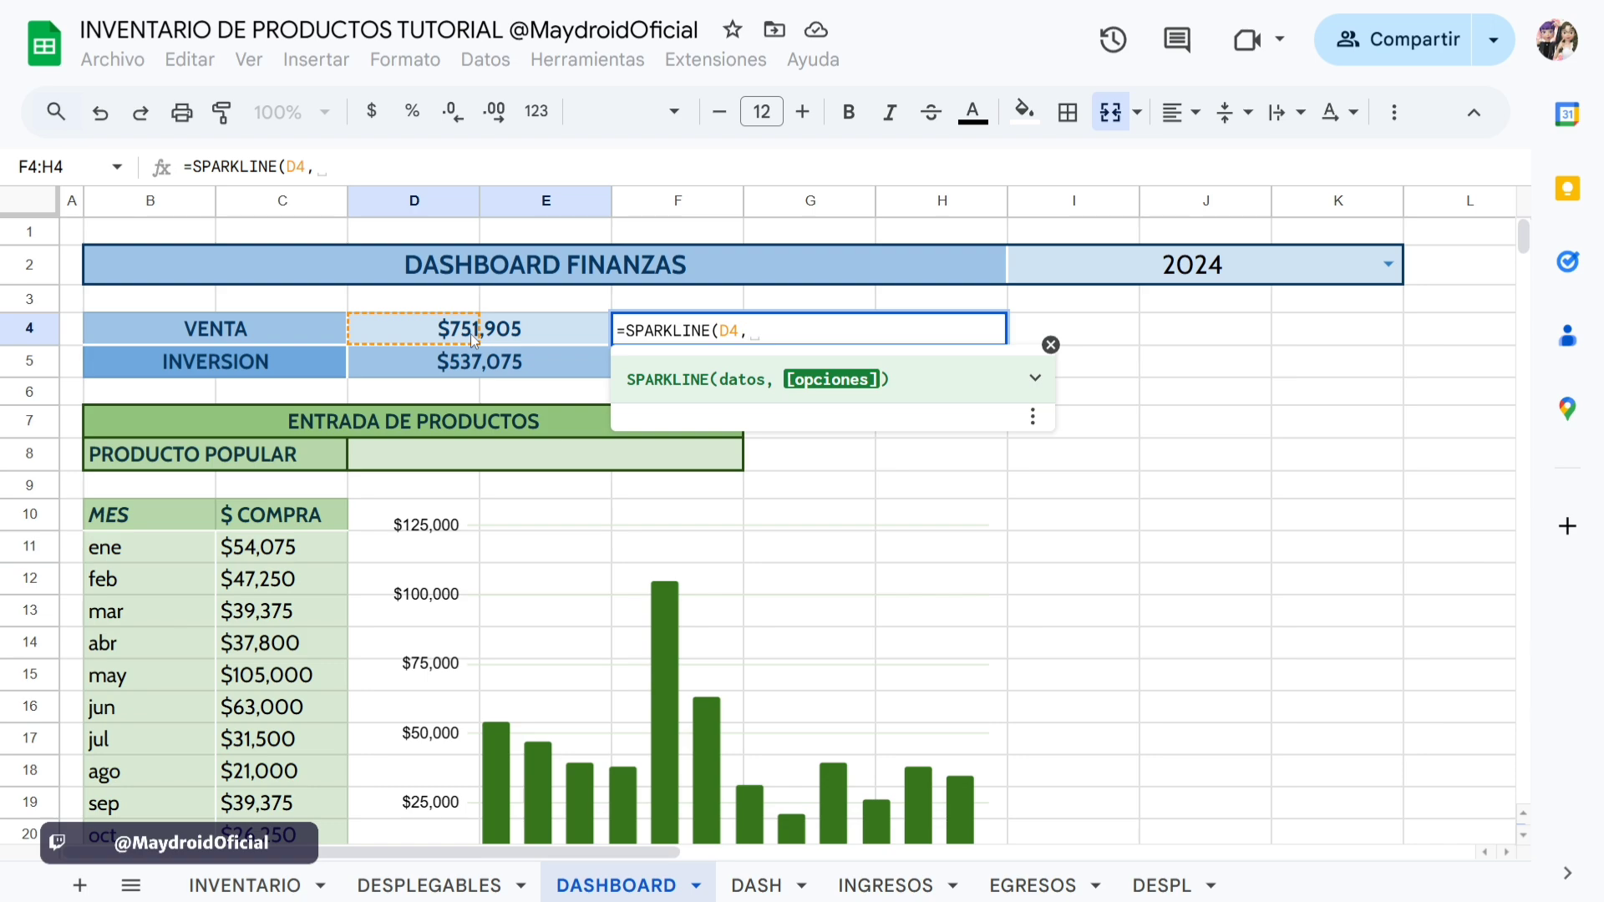
type("{")
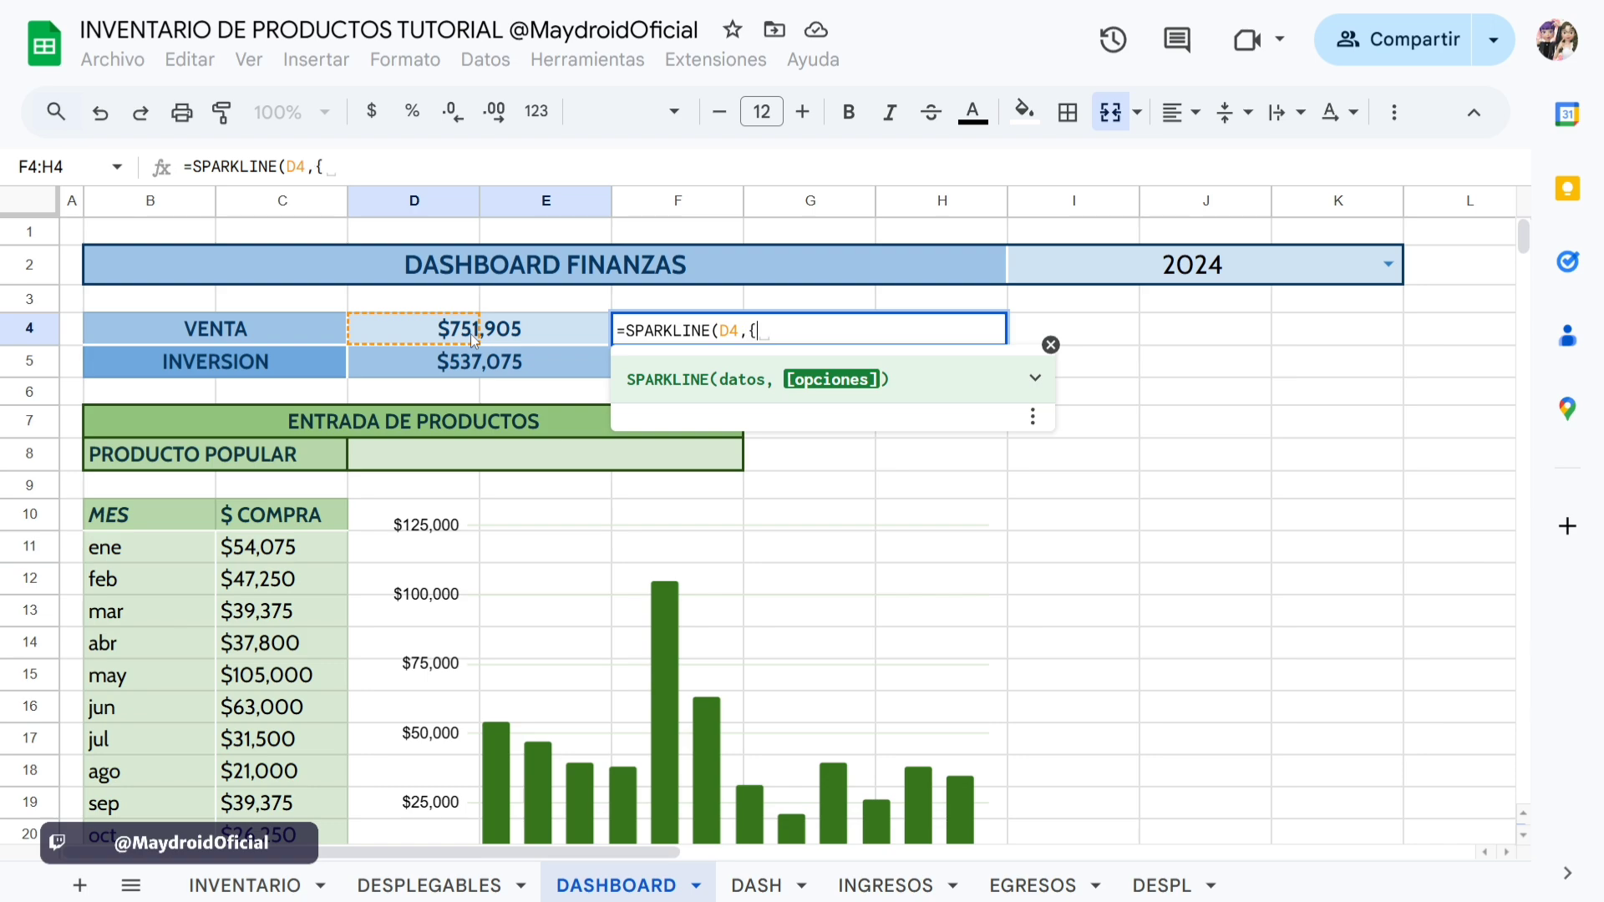
Copy the help example's options into the array as "charttype","bar";"max", with the INVERSION total D5 as the maximum.
left_click(1036, 383)
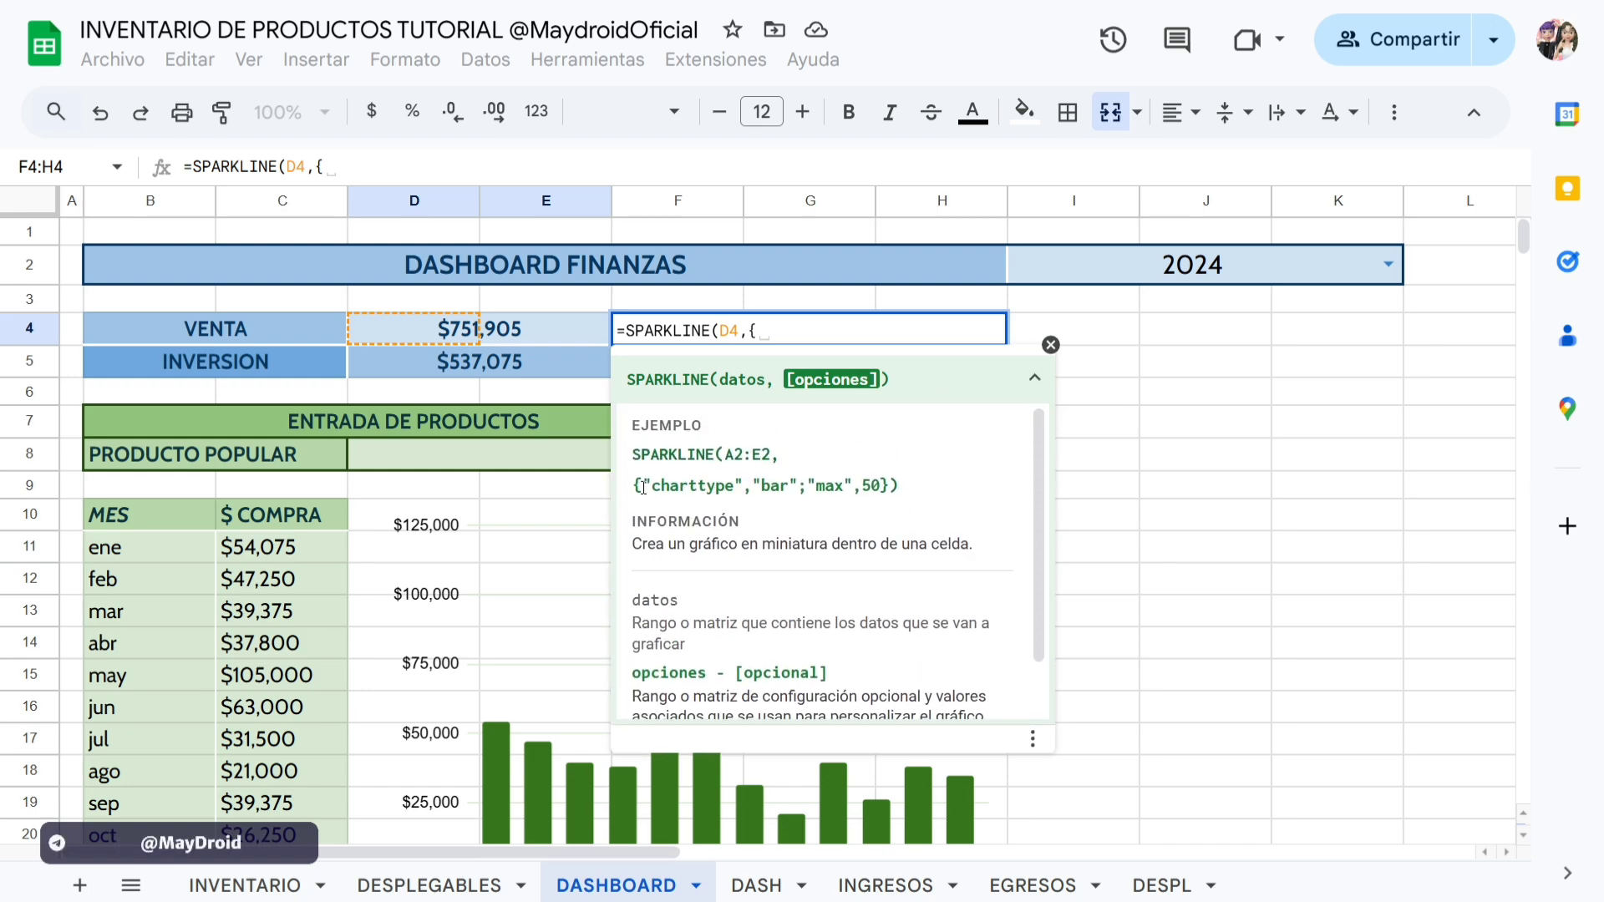
left_click_drag(644, 487, 882, 493)
key("ctrl+c")
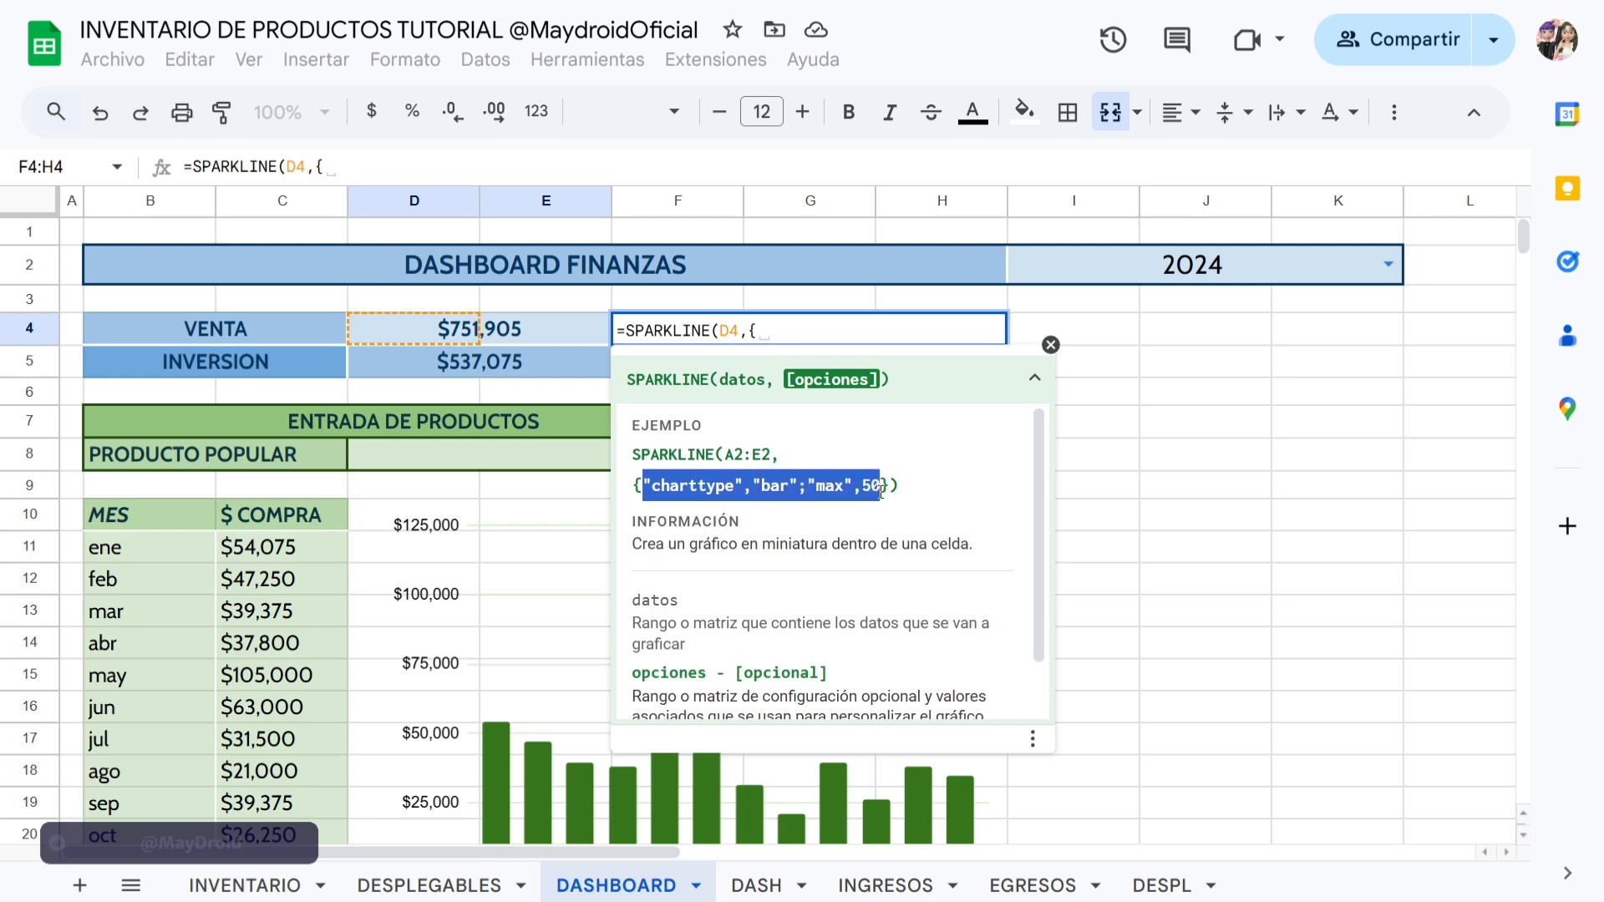
left_click(798, 329)
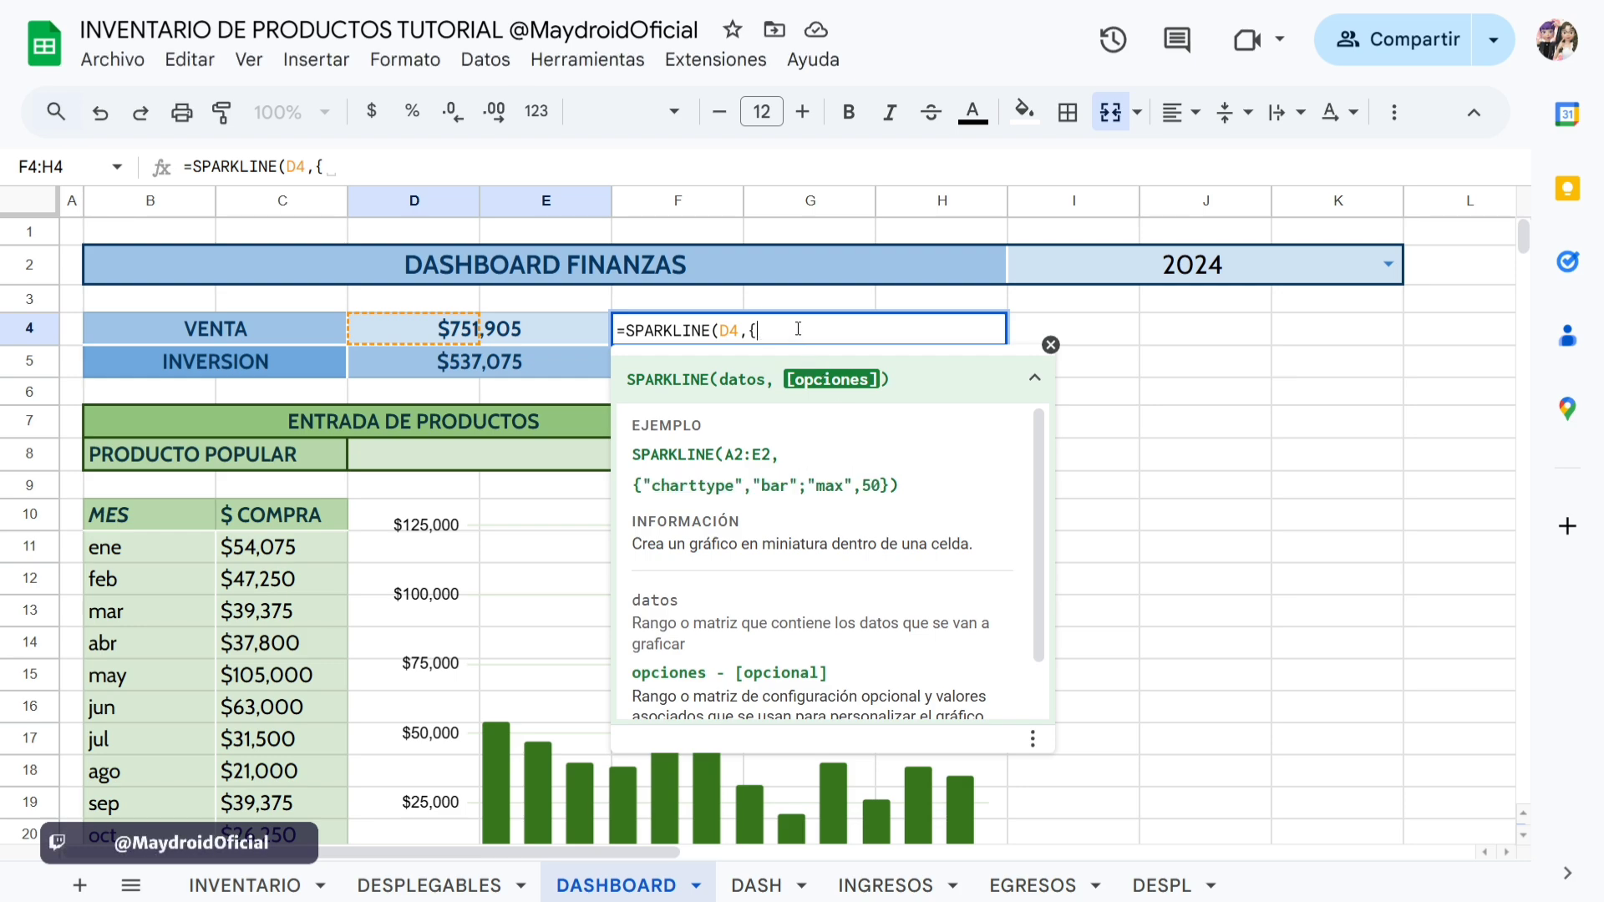
key("ctrl+v")
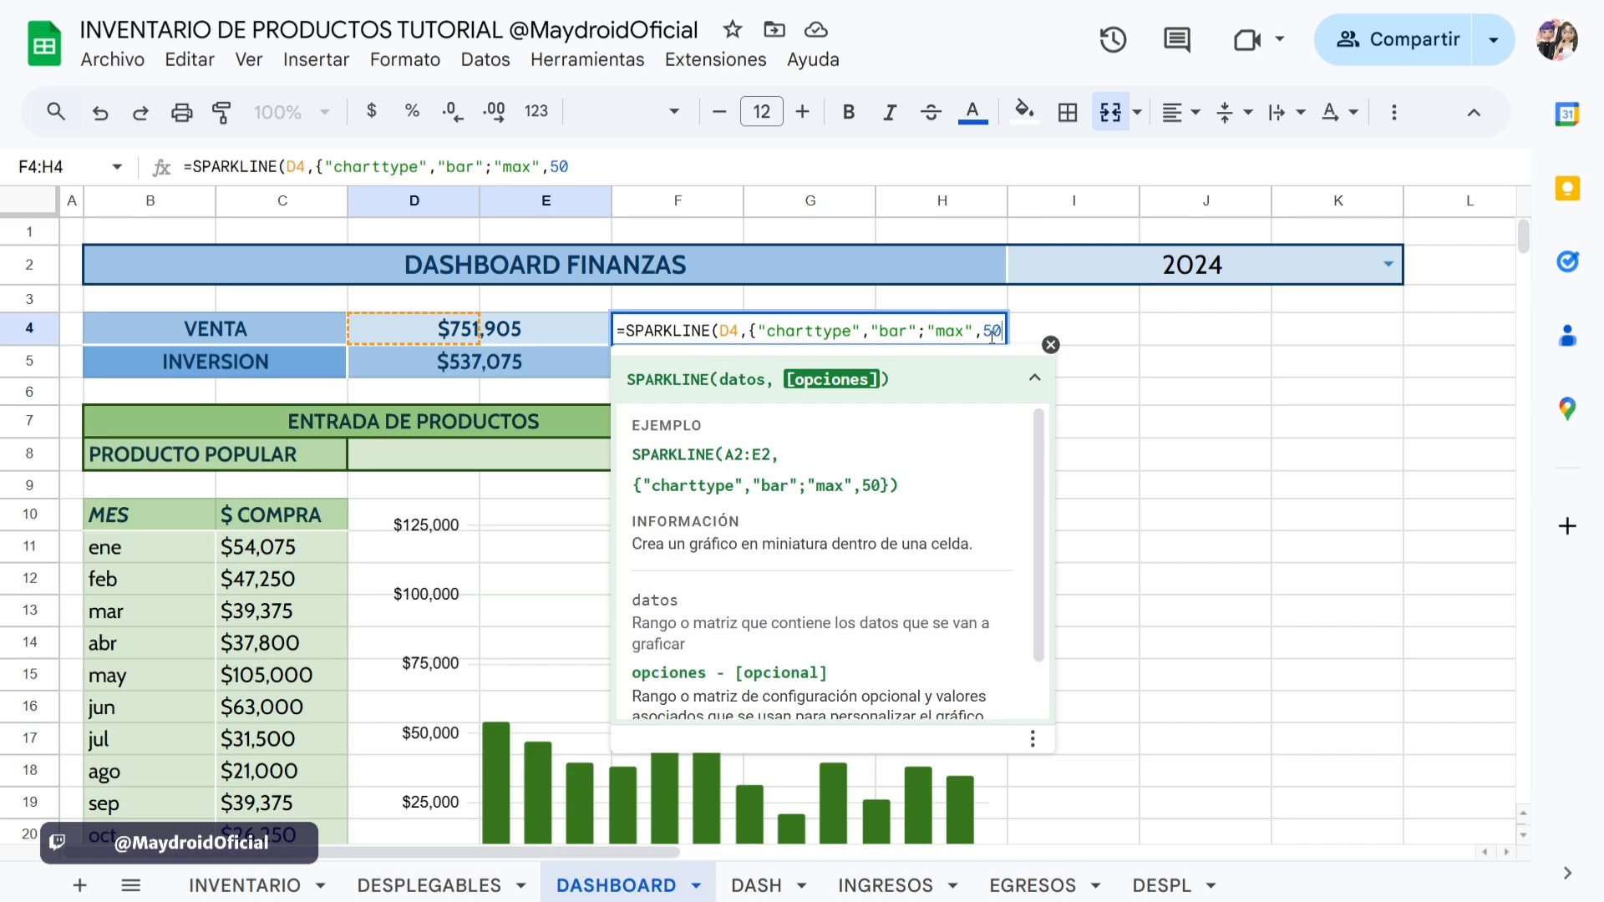
left_click(1035, 377)
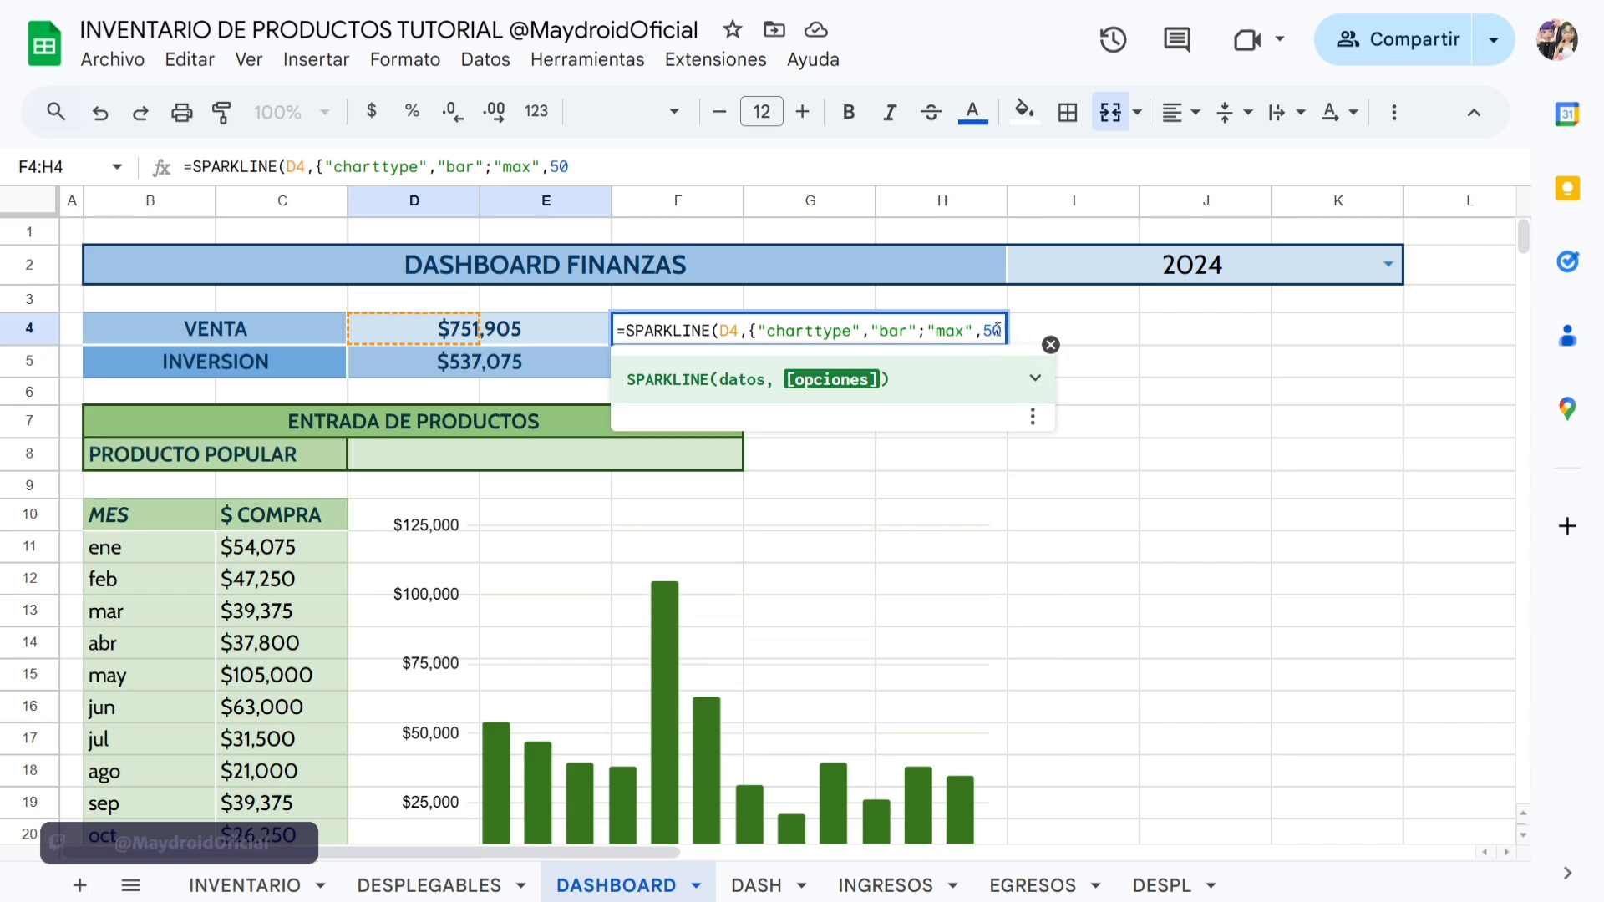
key("BackSpace")
key("BackSpace")
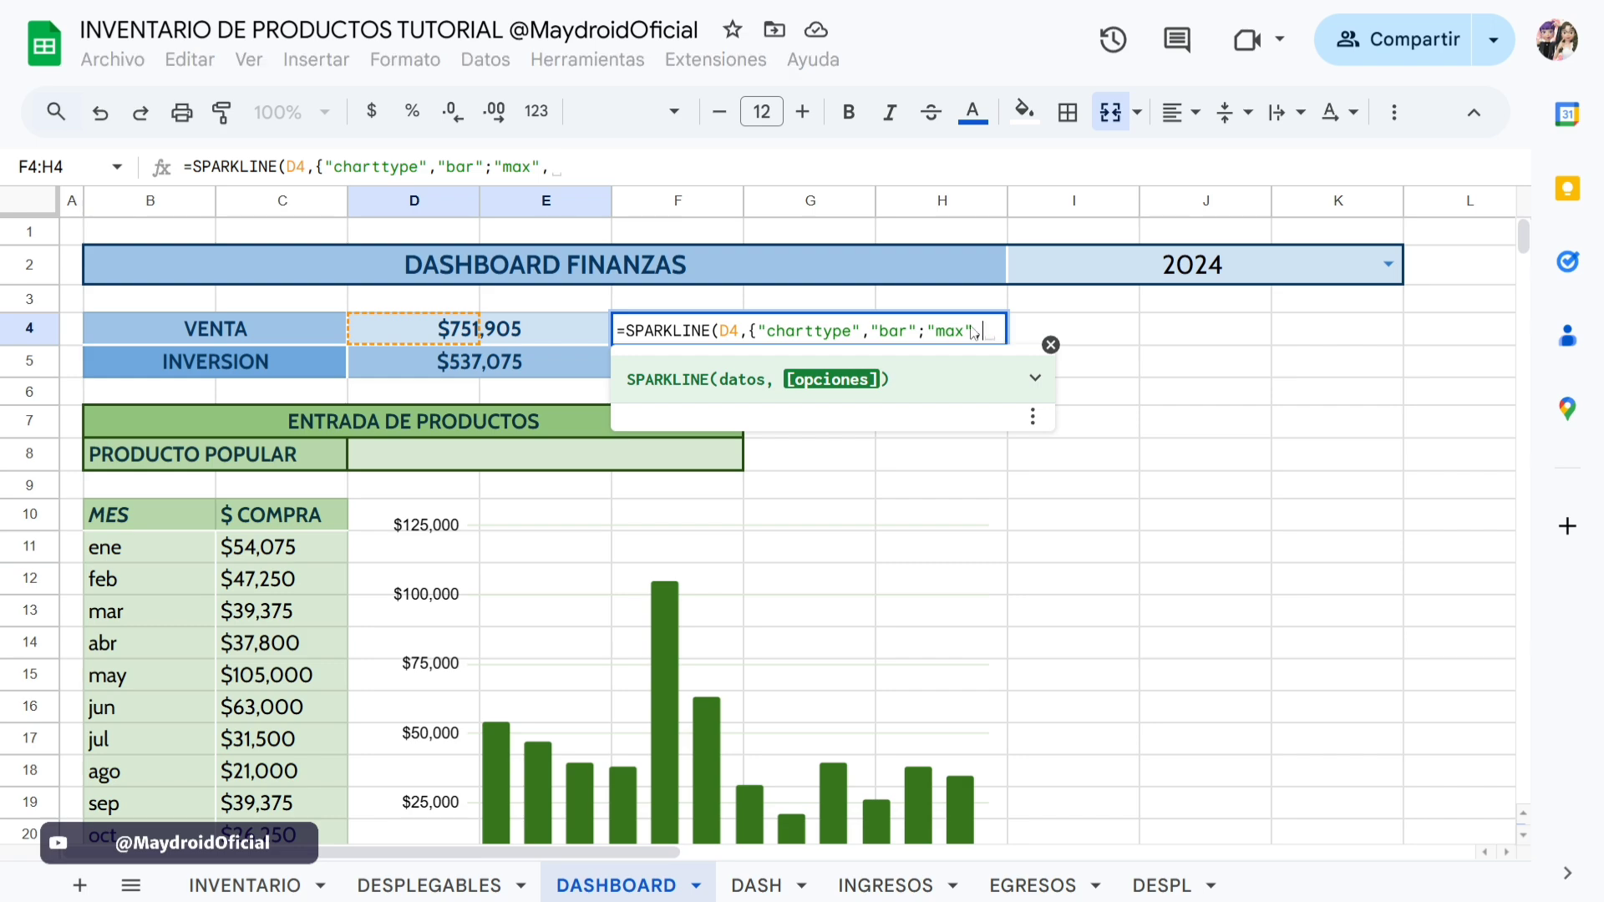
left_click(423, 364)
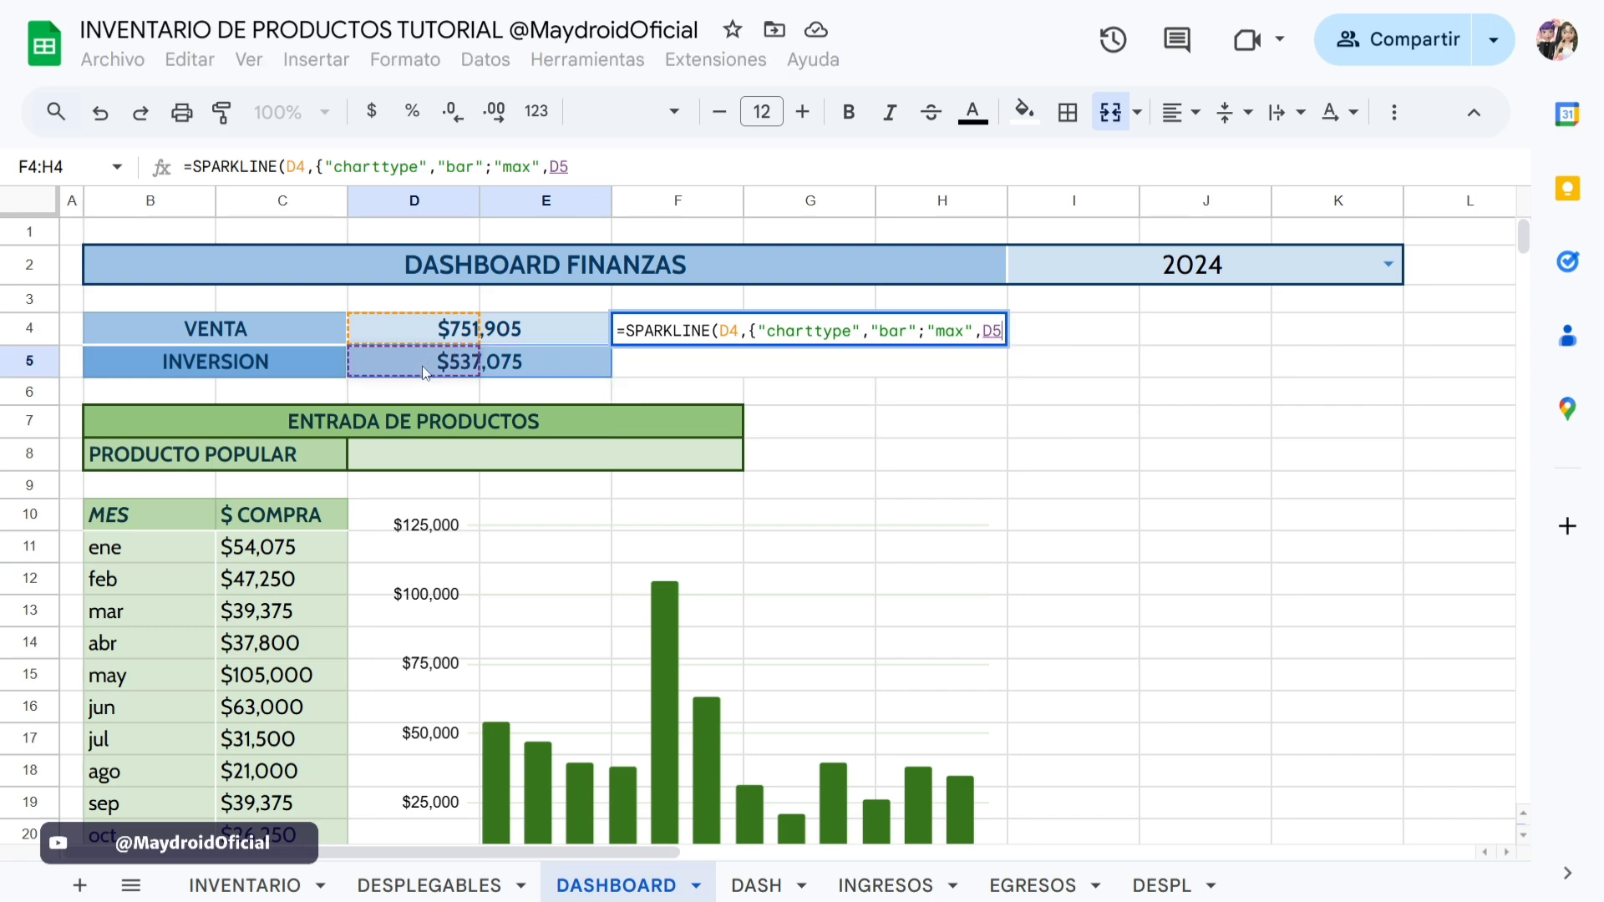
type(";")
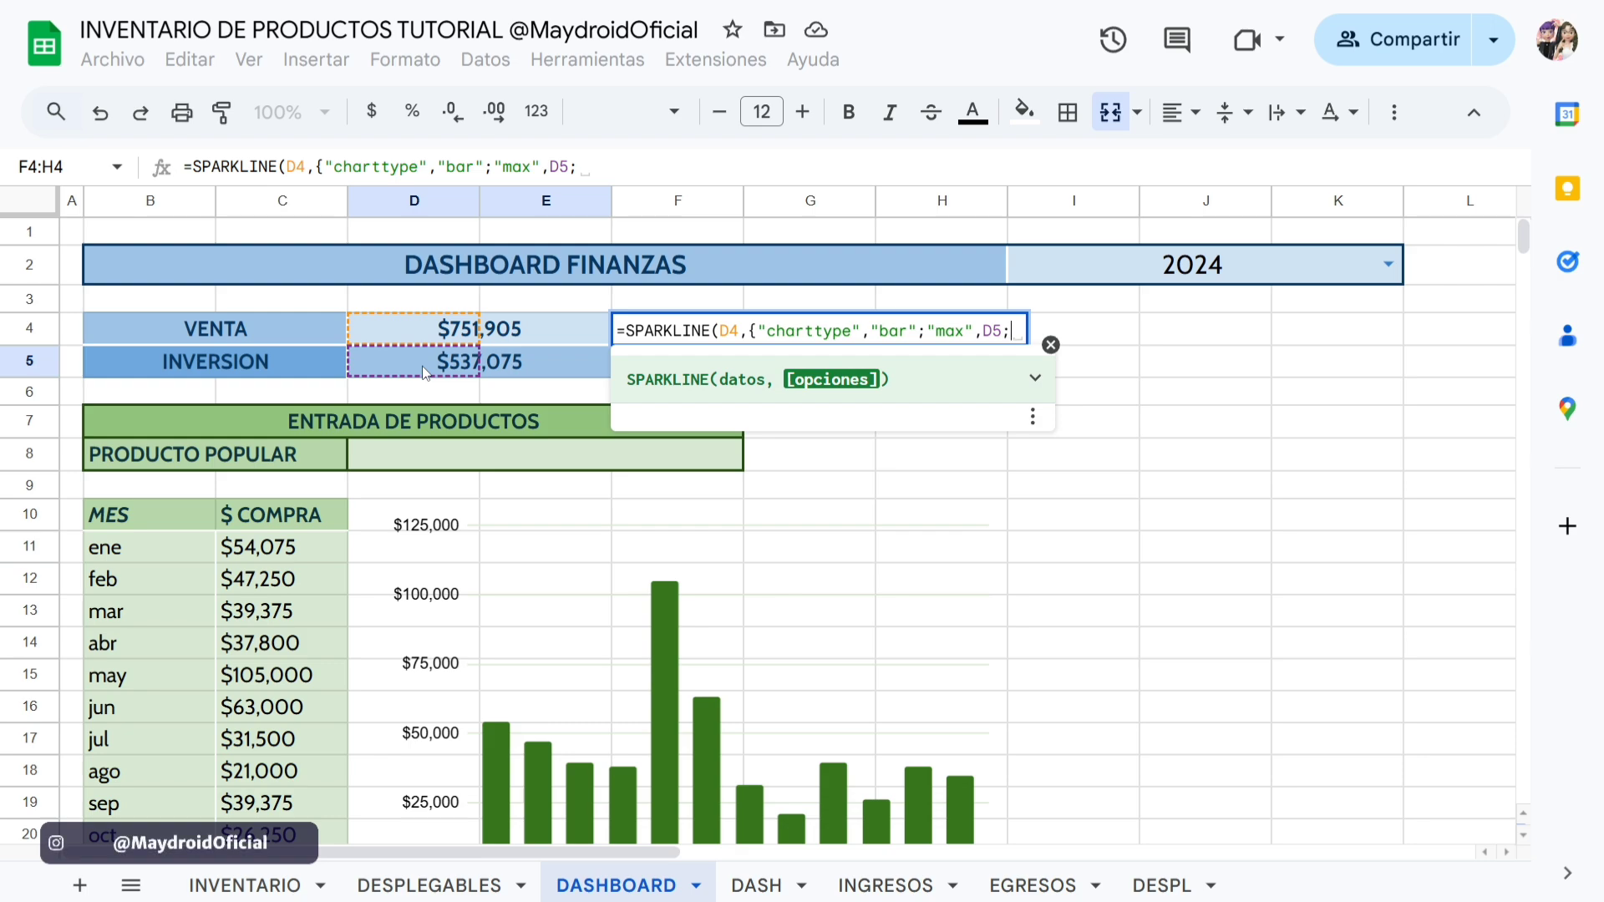
Add the option "color1","blue" to the VENTA sparkline, close the options array and complete the formula.
type("\"color)")
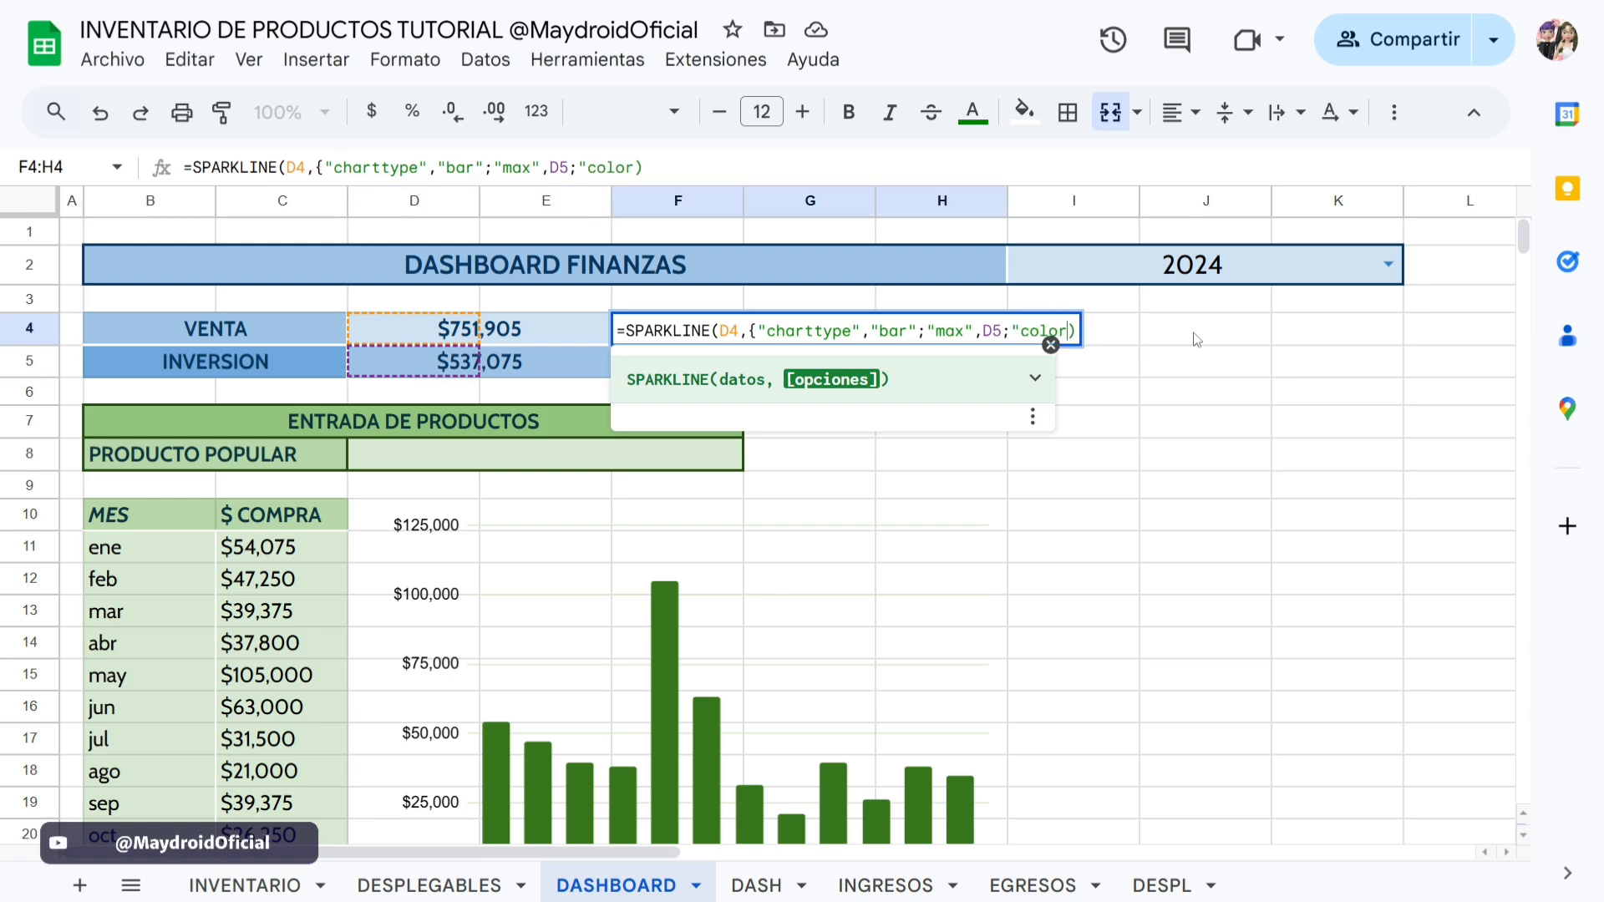
type("1\",")
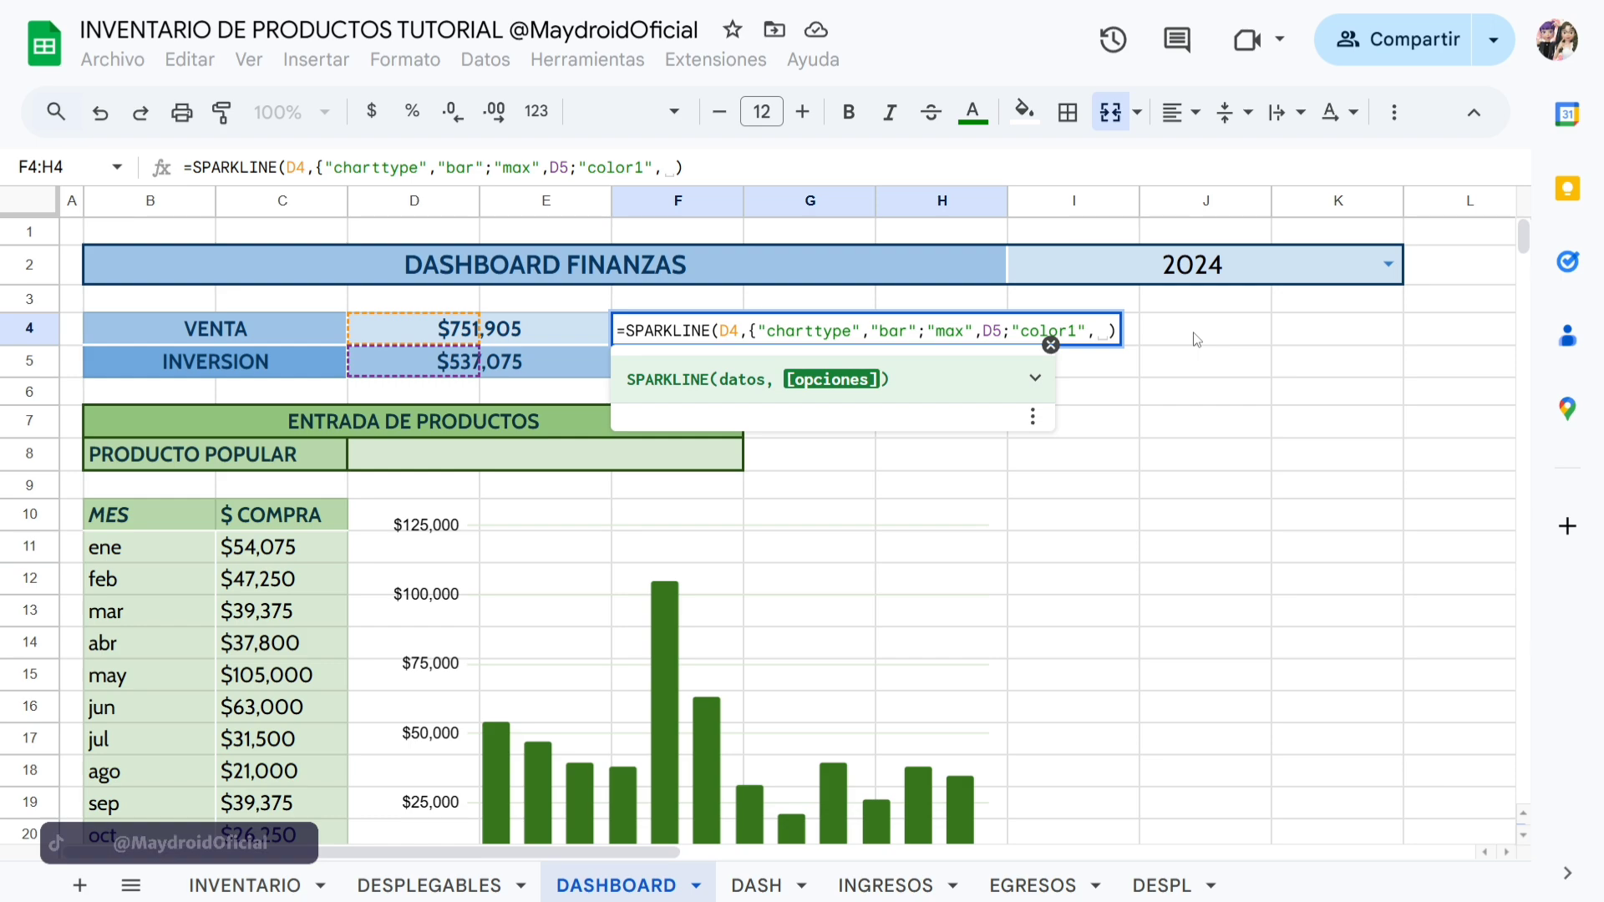
type("\"")
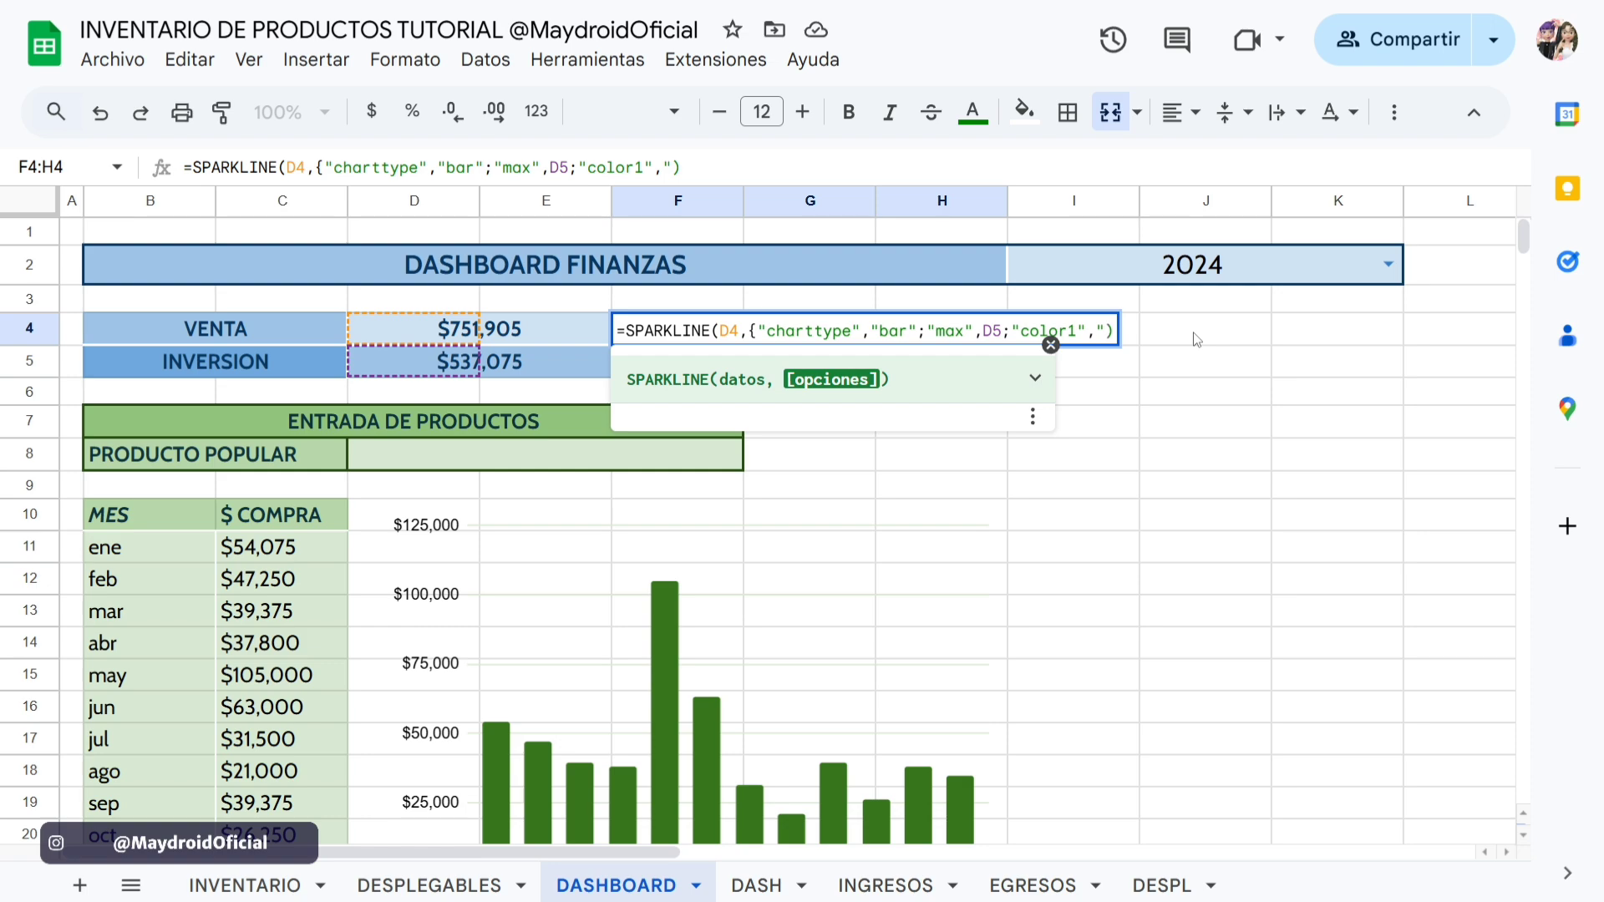
type("blue\"")
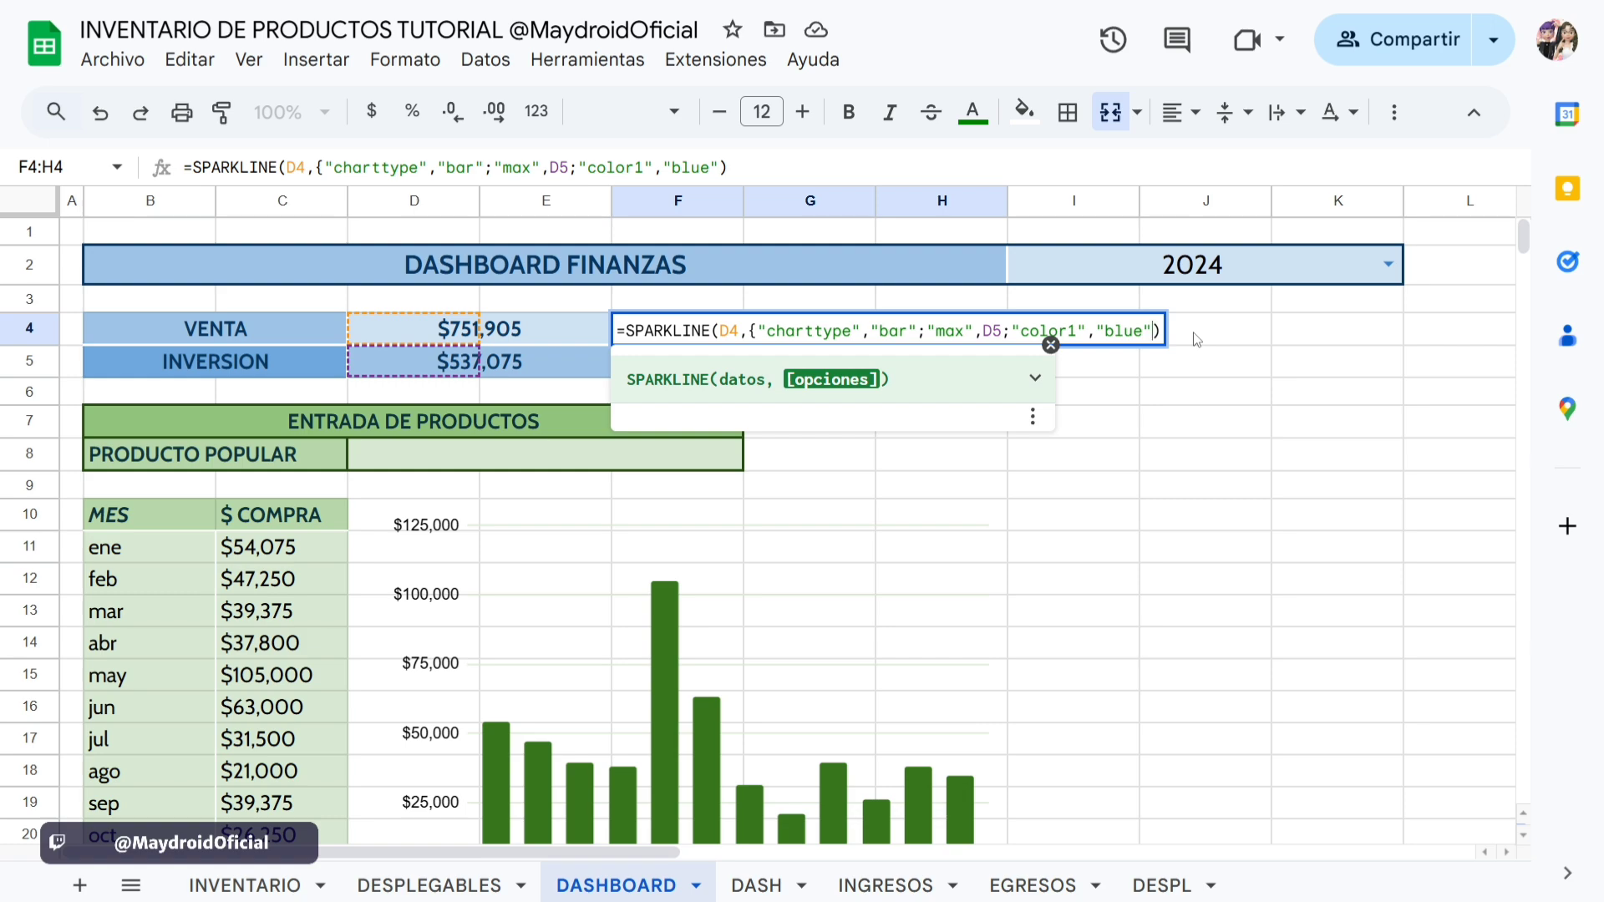
type("}")
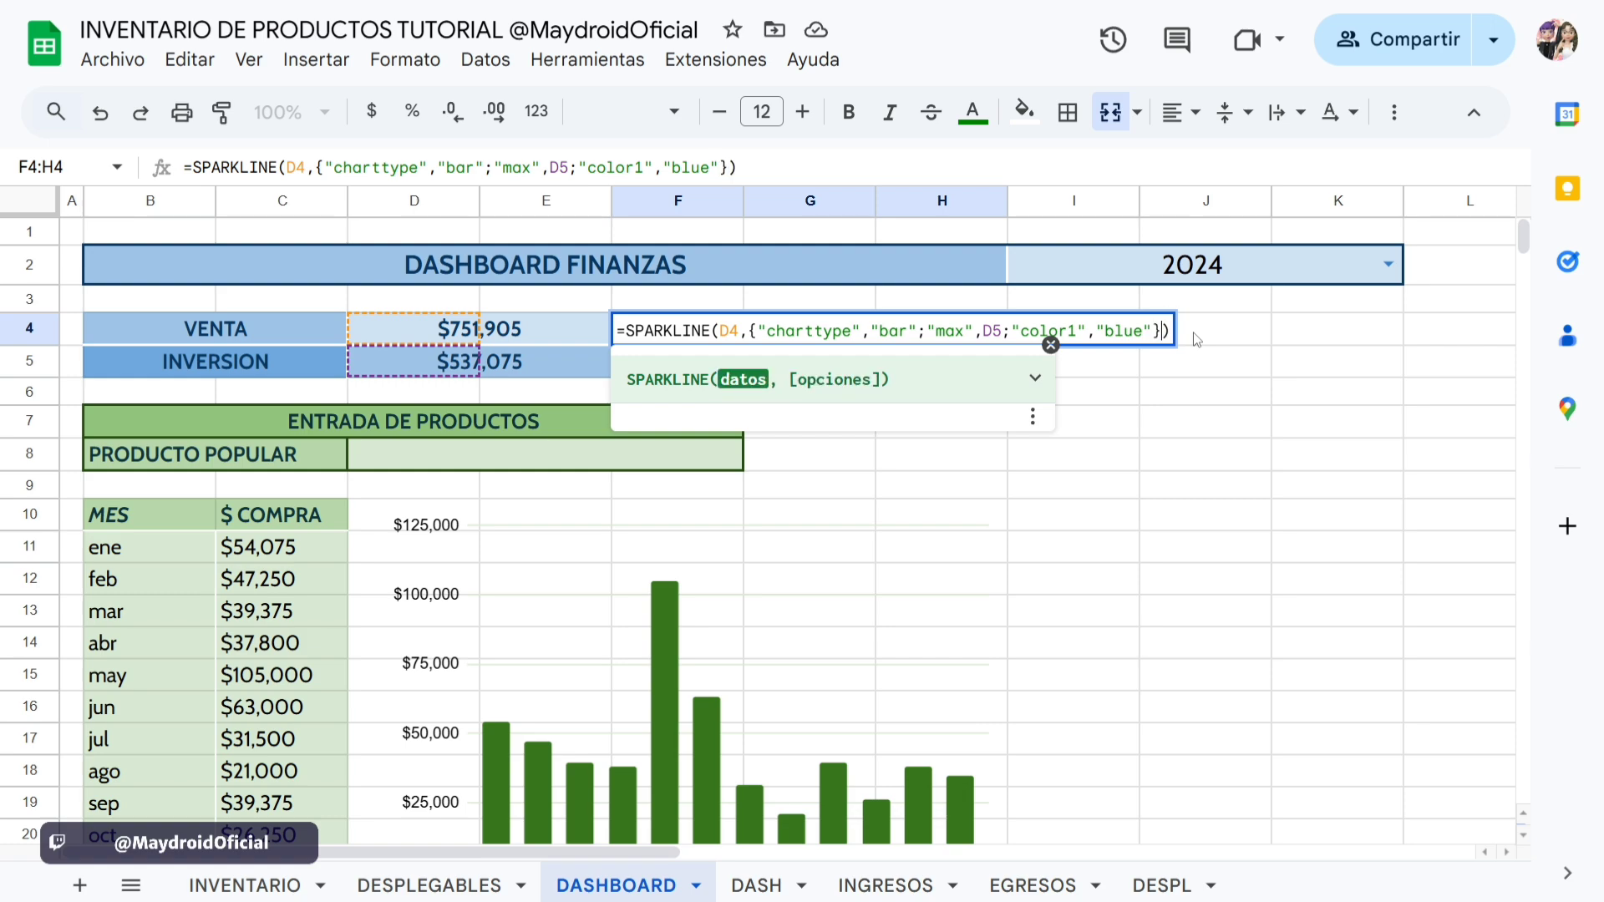
key("Return")
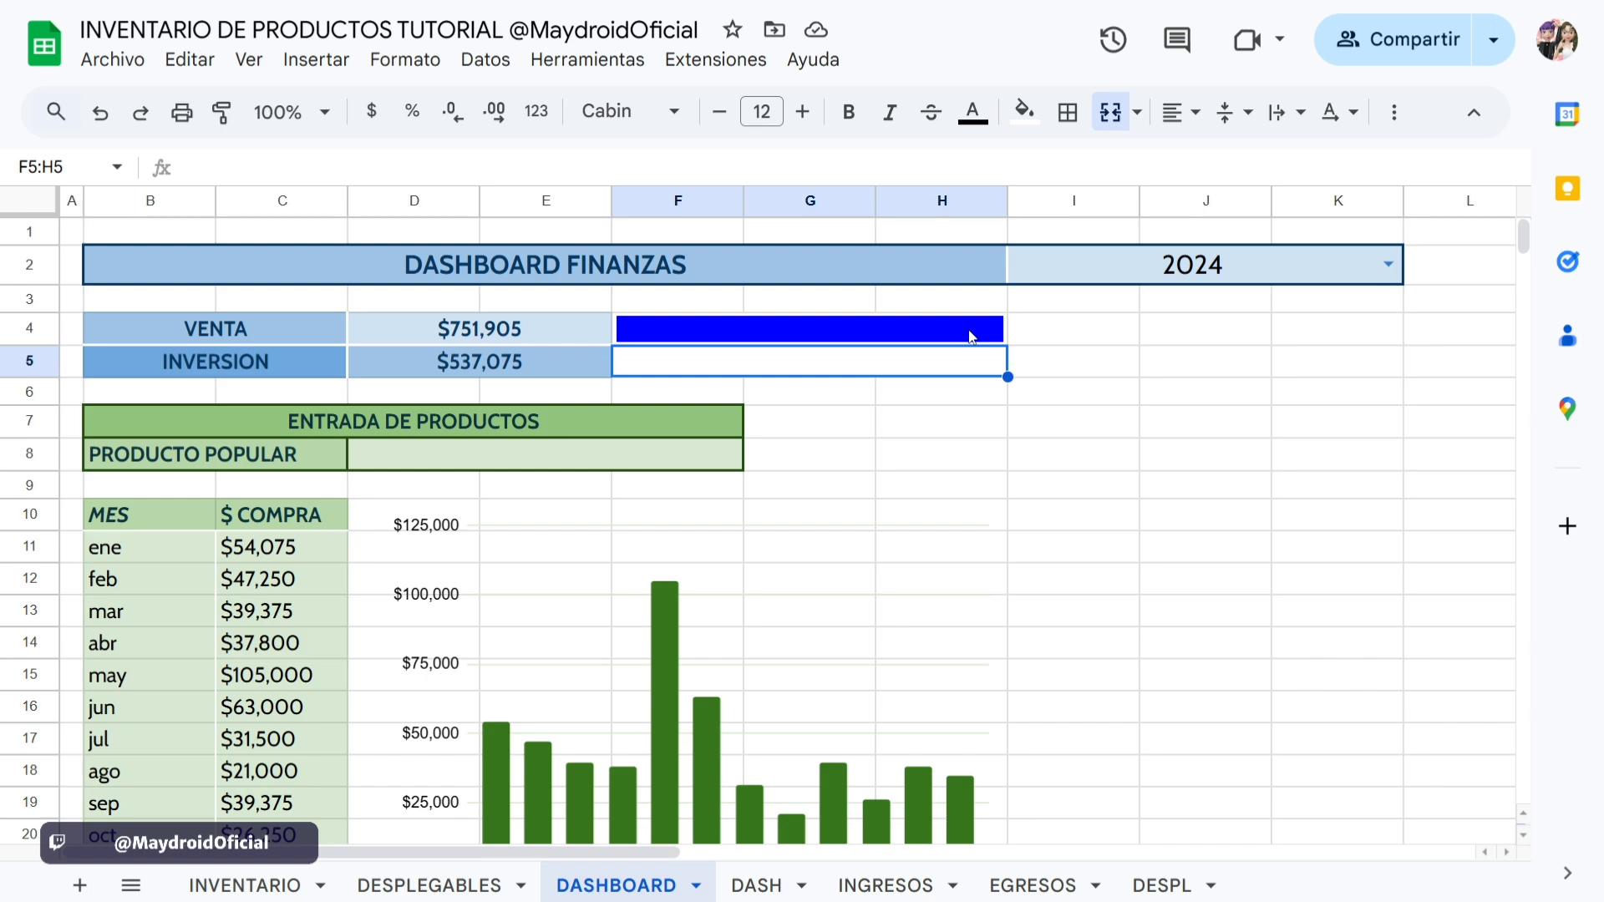
left_click(1092, 331)
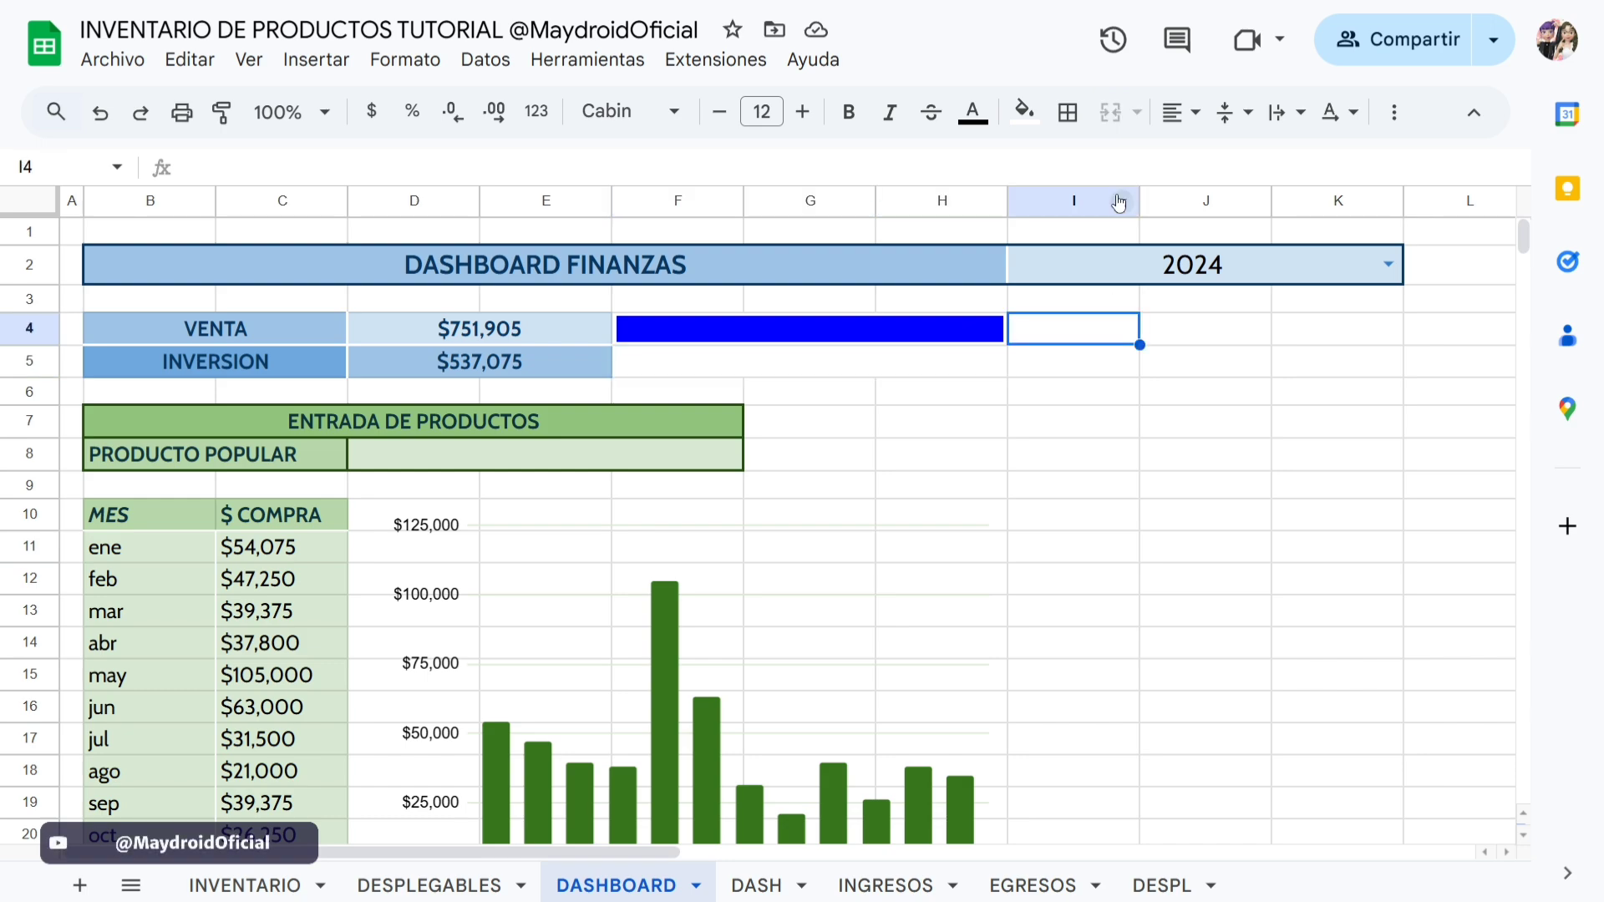
Fill cell I4 with a medium blue and copy its hex code #6fa8dc from the custom colour settings.
left_click(1032, 124)
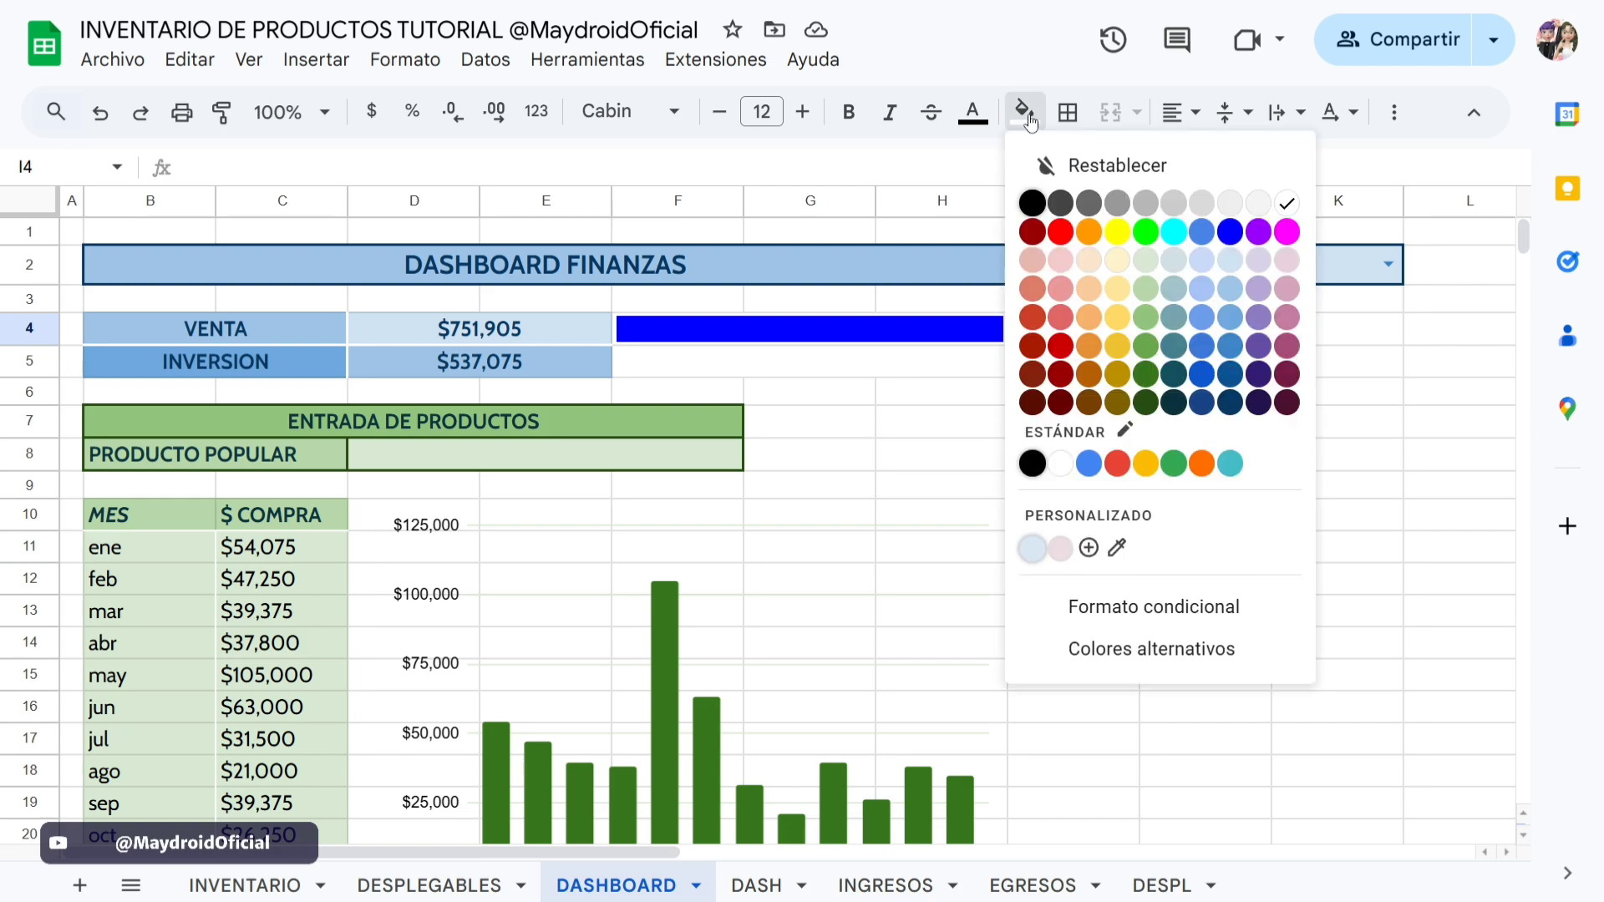
left_click(1233, 321)
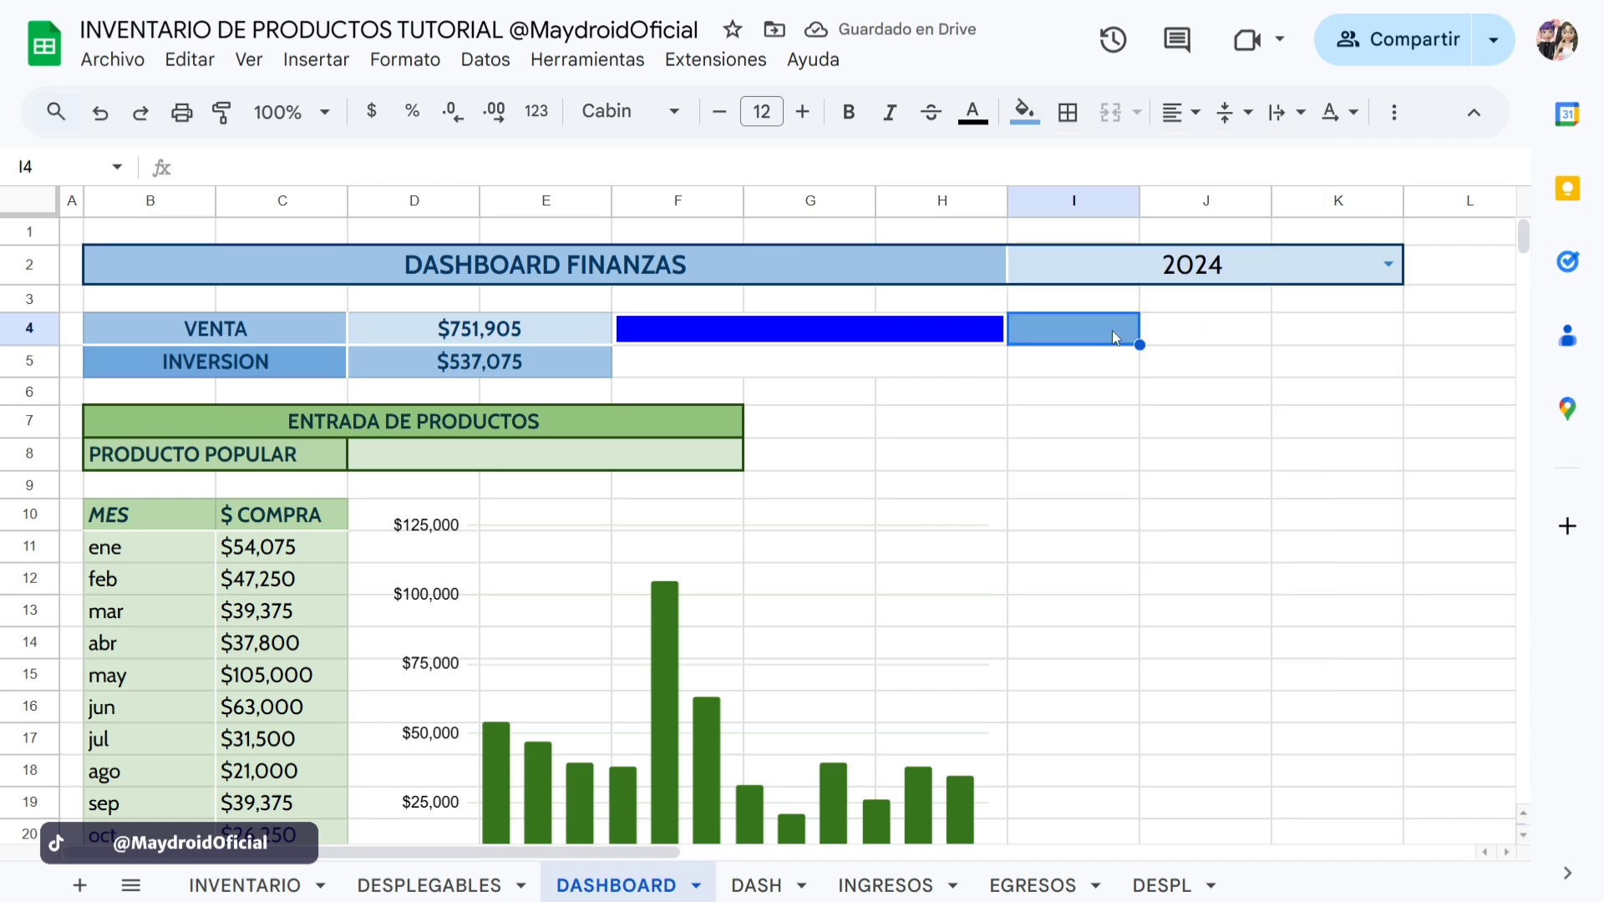
left_click(1026, 112)
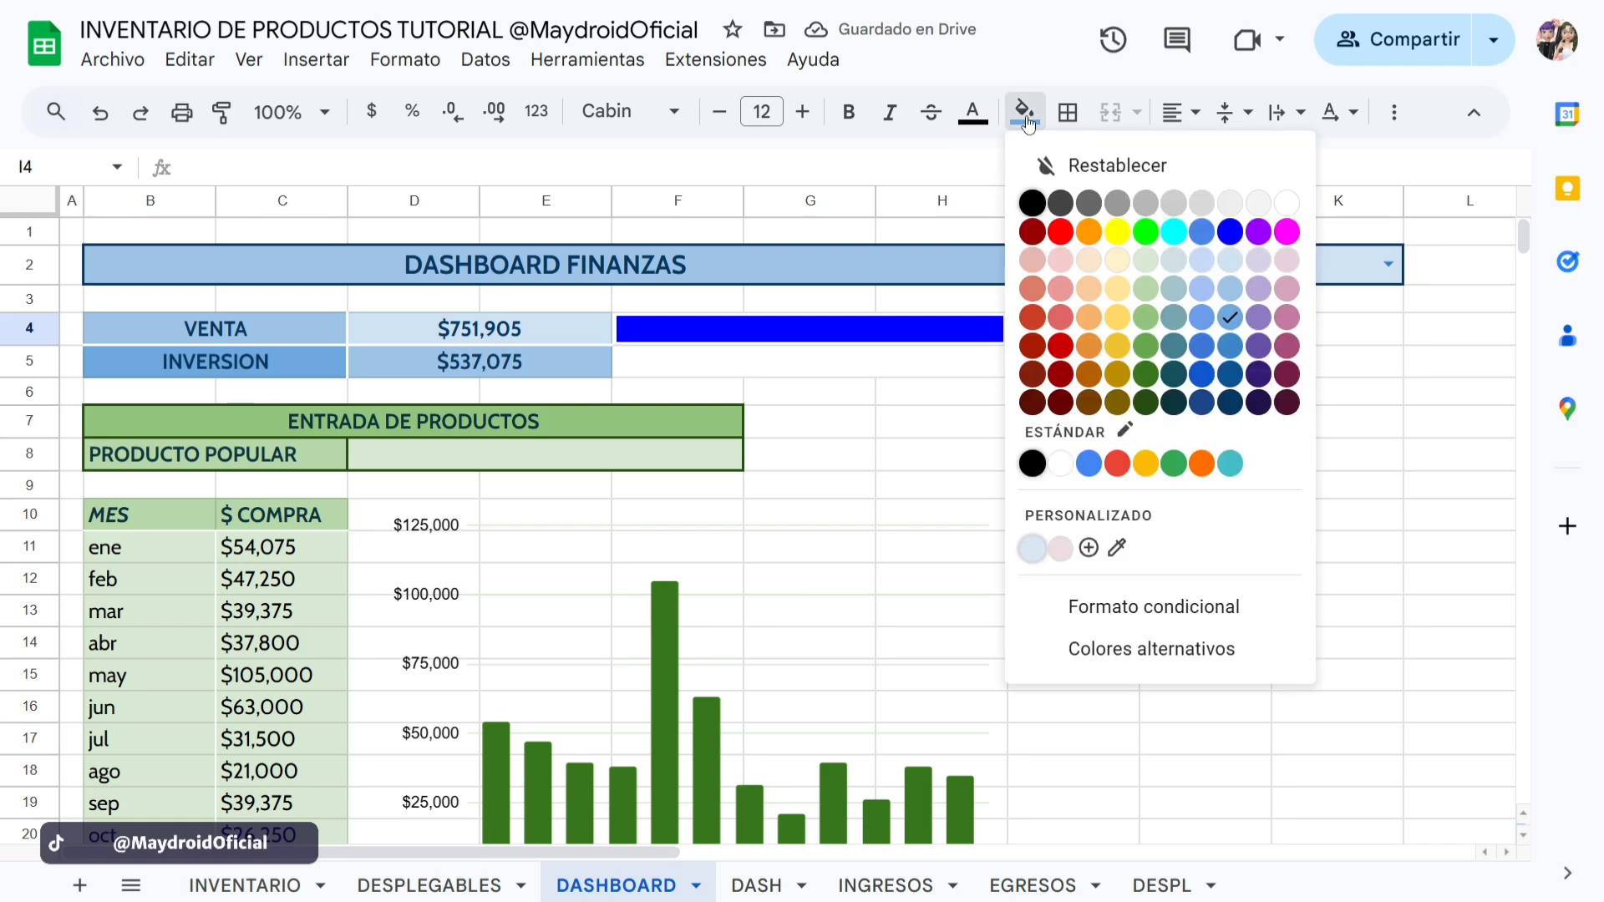
left_click(1088, 548)
key("ctrl+c")
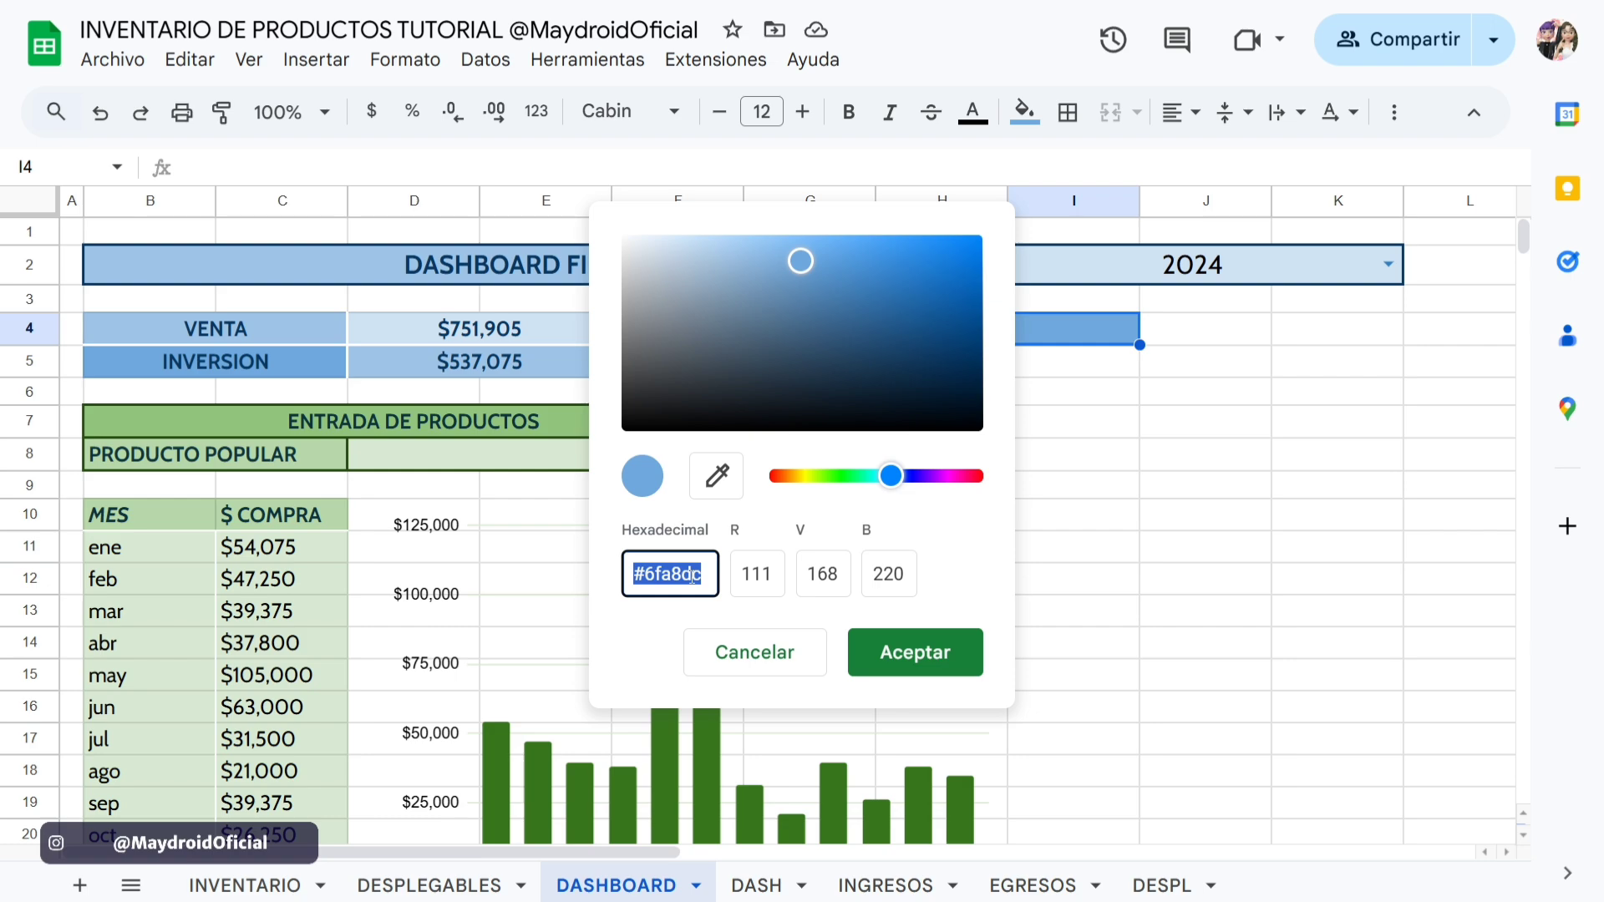
left_click(756, 653)
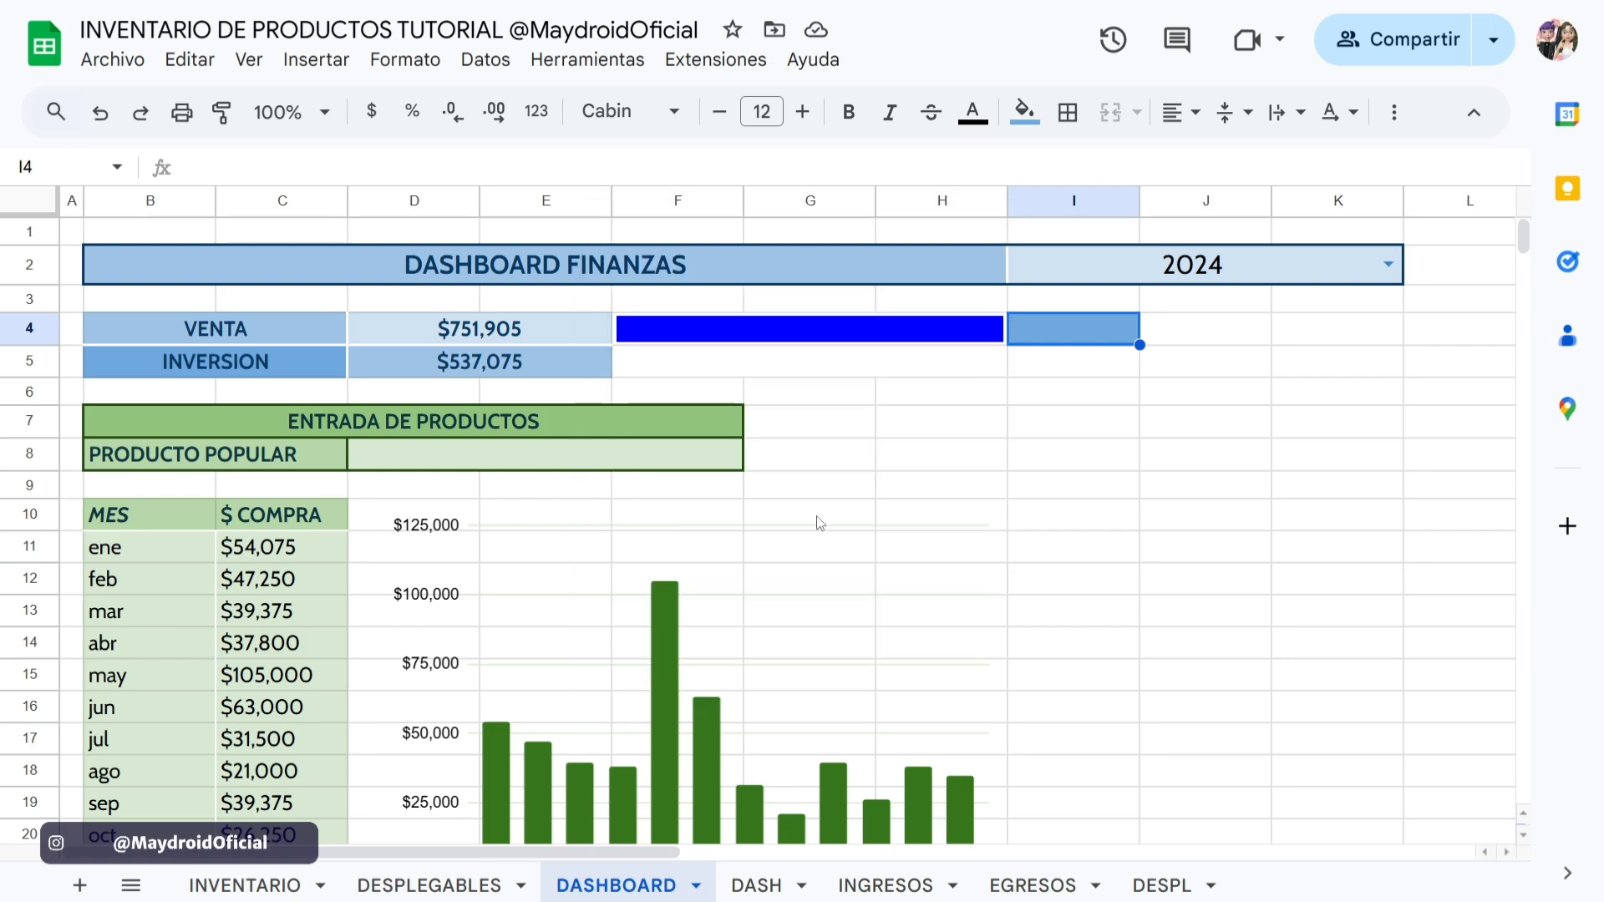
Replace "blue" with "#6fa8dc" as the color1 value in the VENTA sparkline formula in F4:H4.
double_click(748, 331)
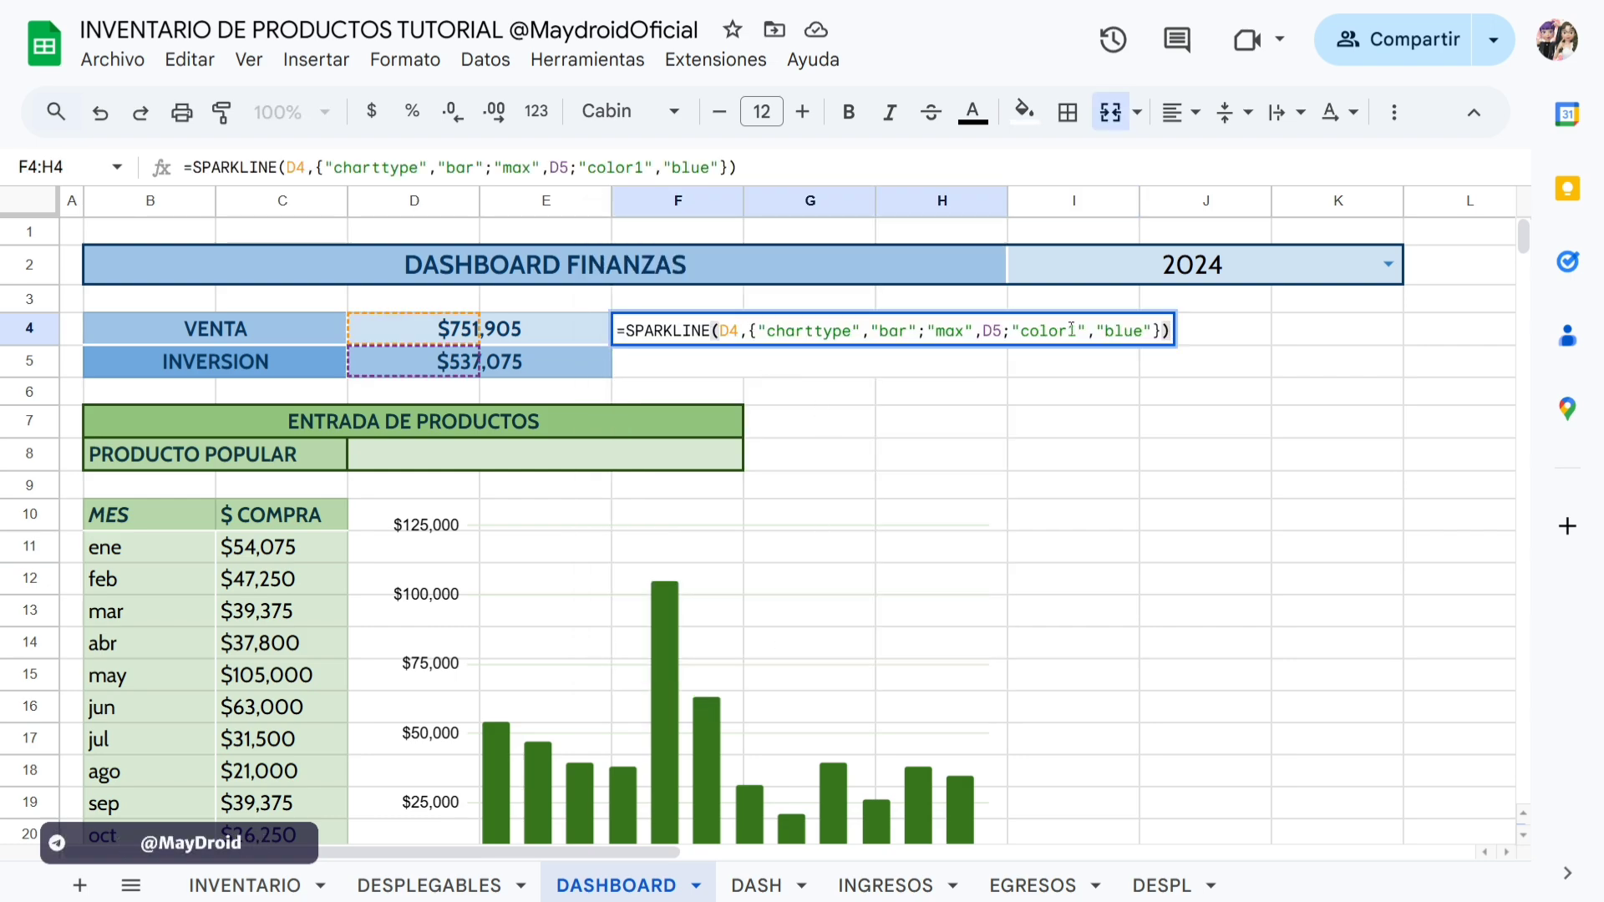
left_click_drag(1105, 332, 1140, 333)
key("BackSpace")
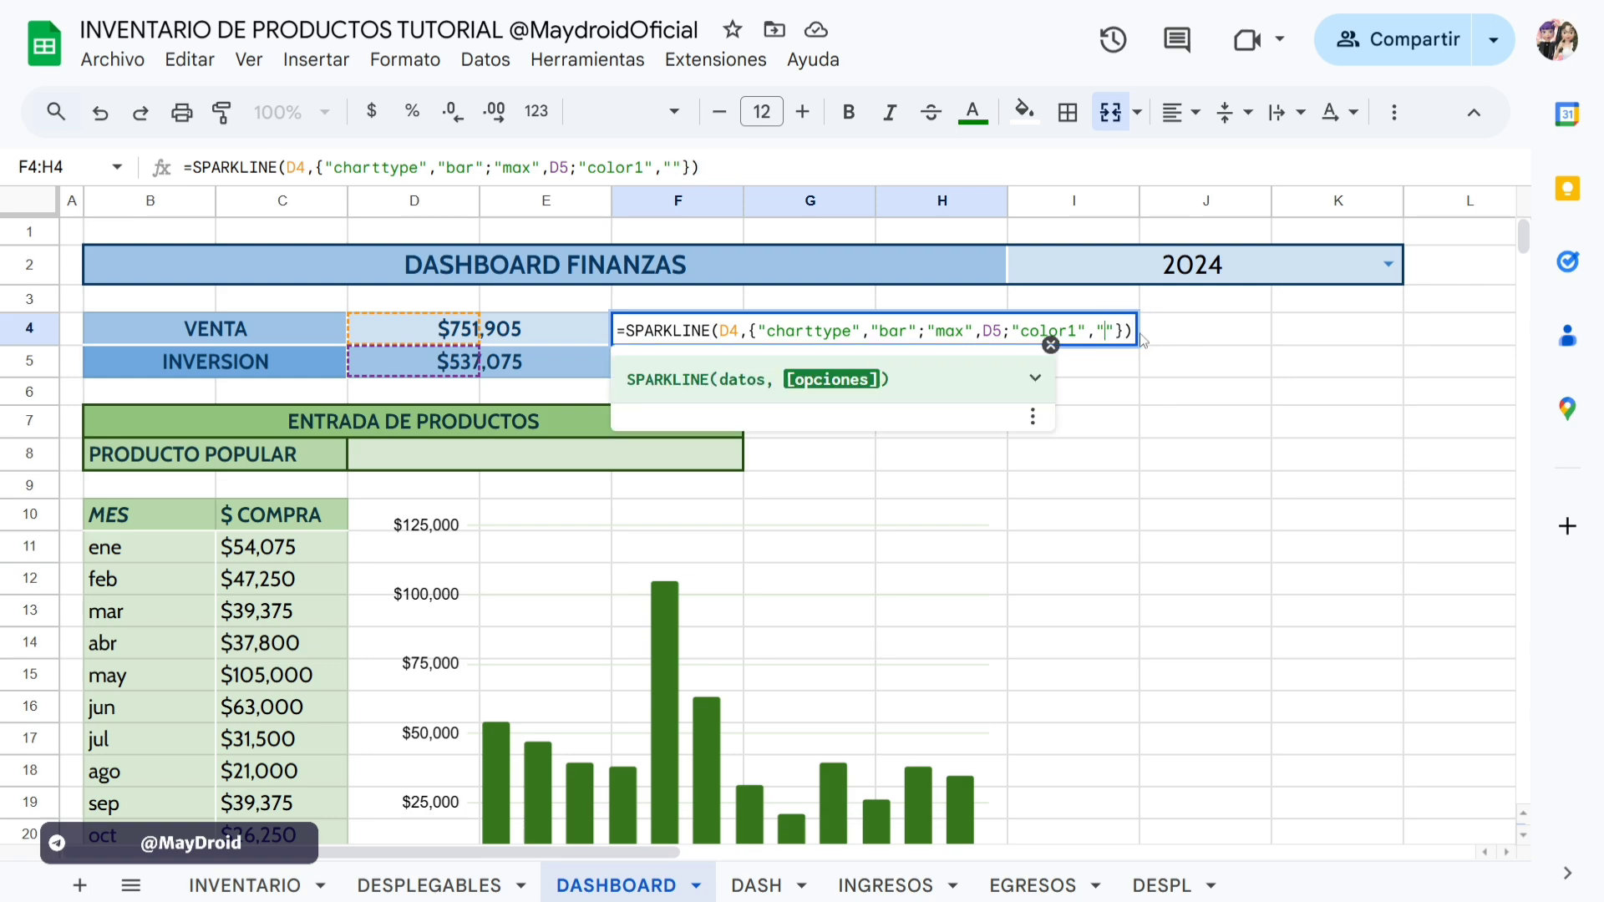
key("ctrl+v")
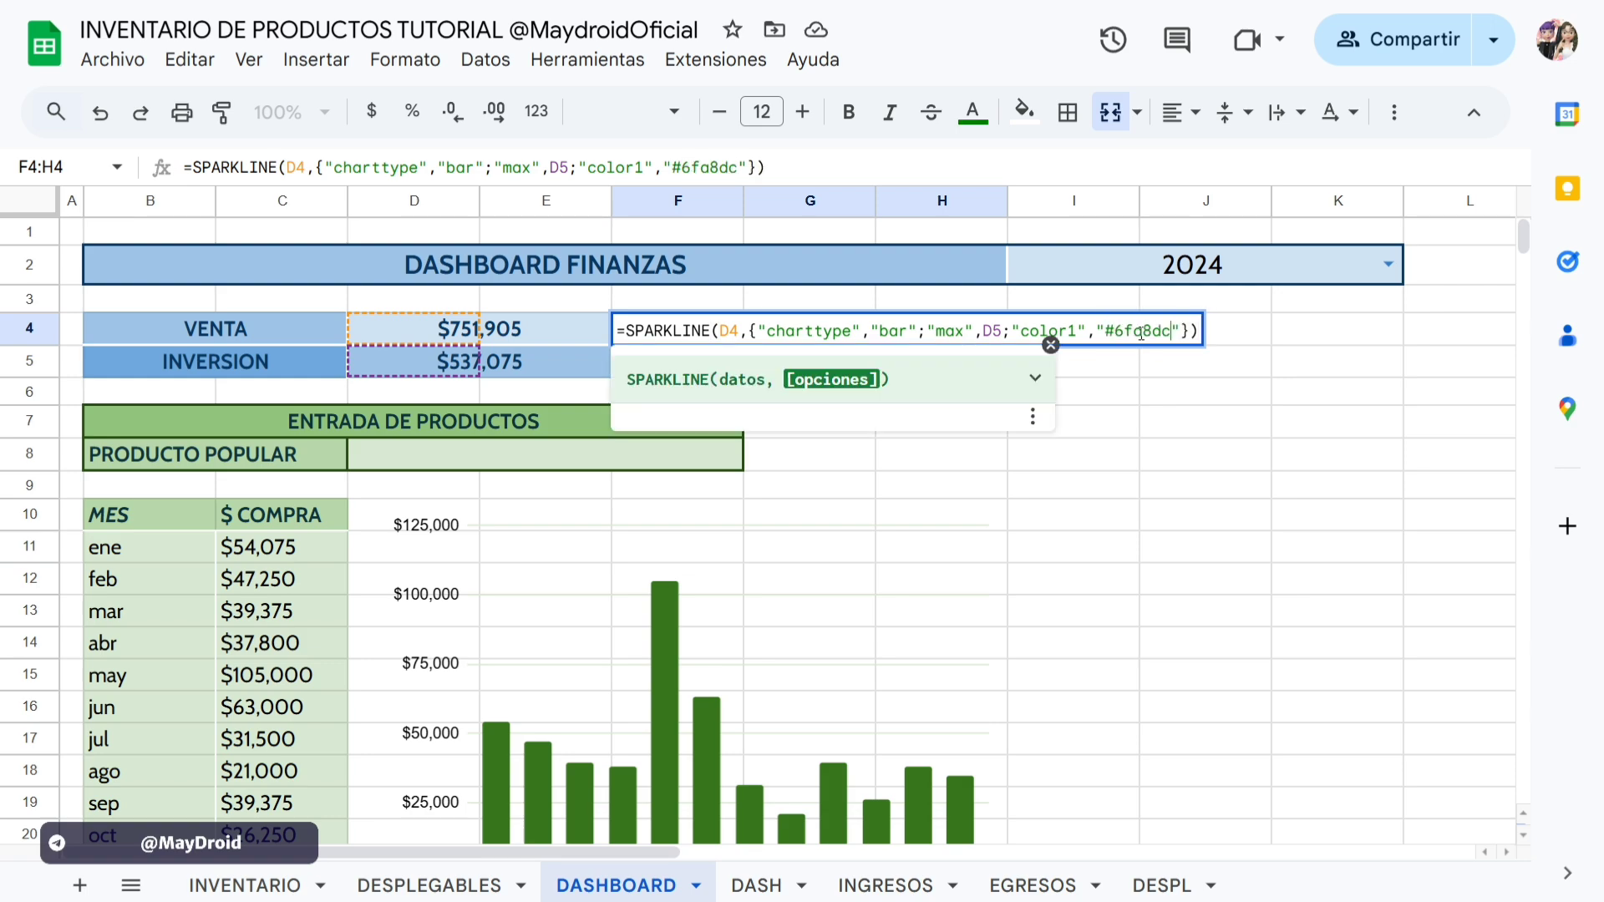
key("Return")
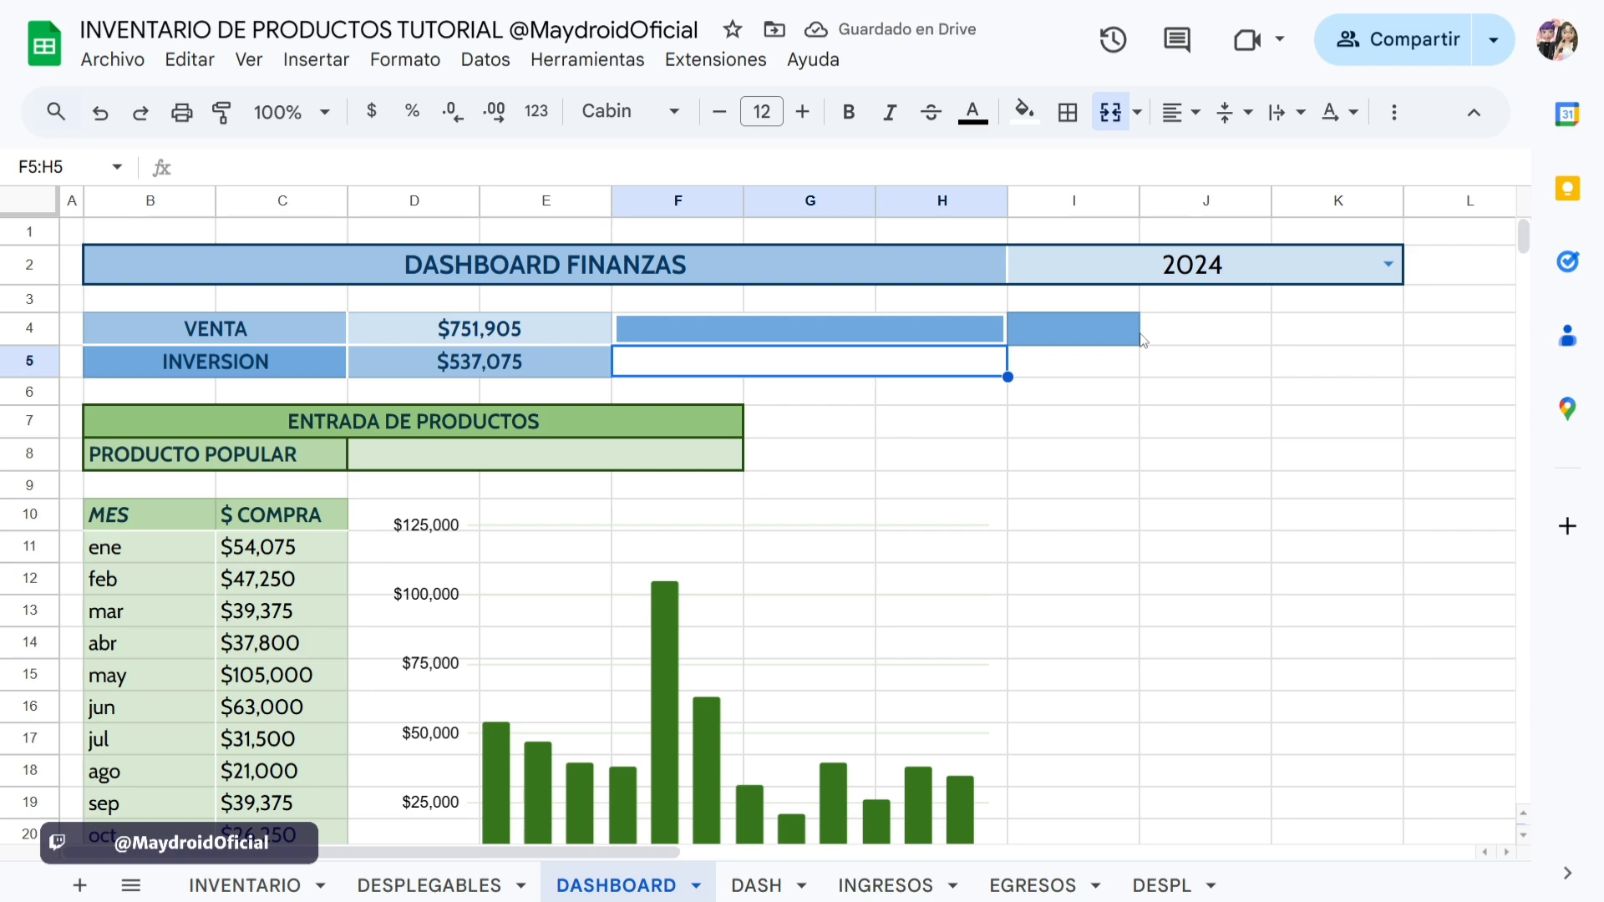
Copy the VENTA sparkline formula down into the INVERSION row at F5:H5.
left_click(961, 334)
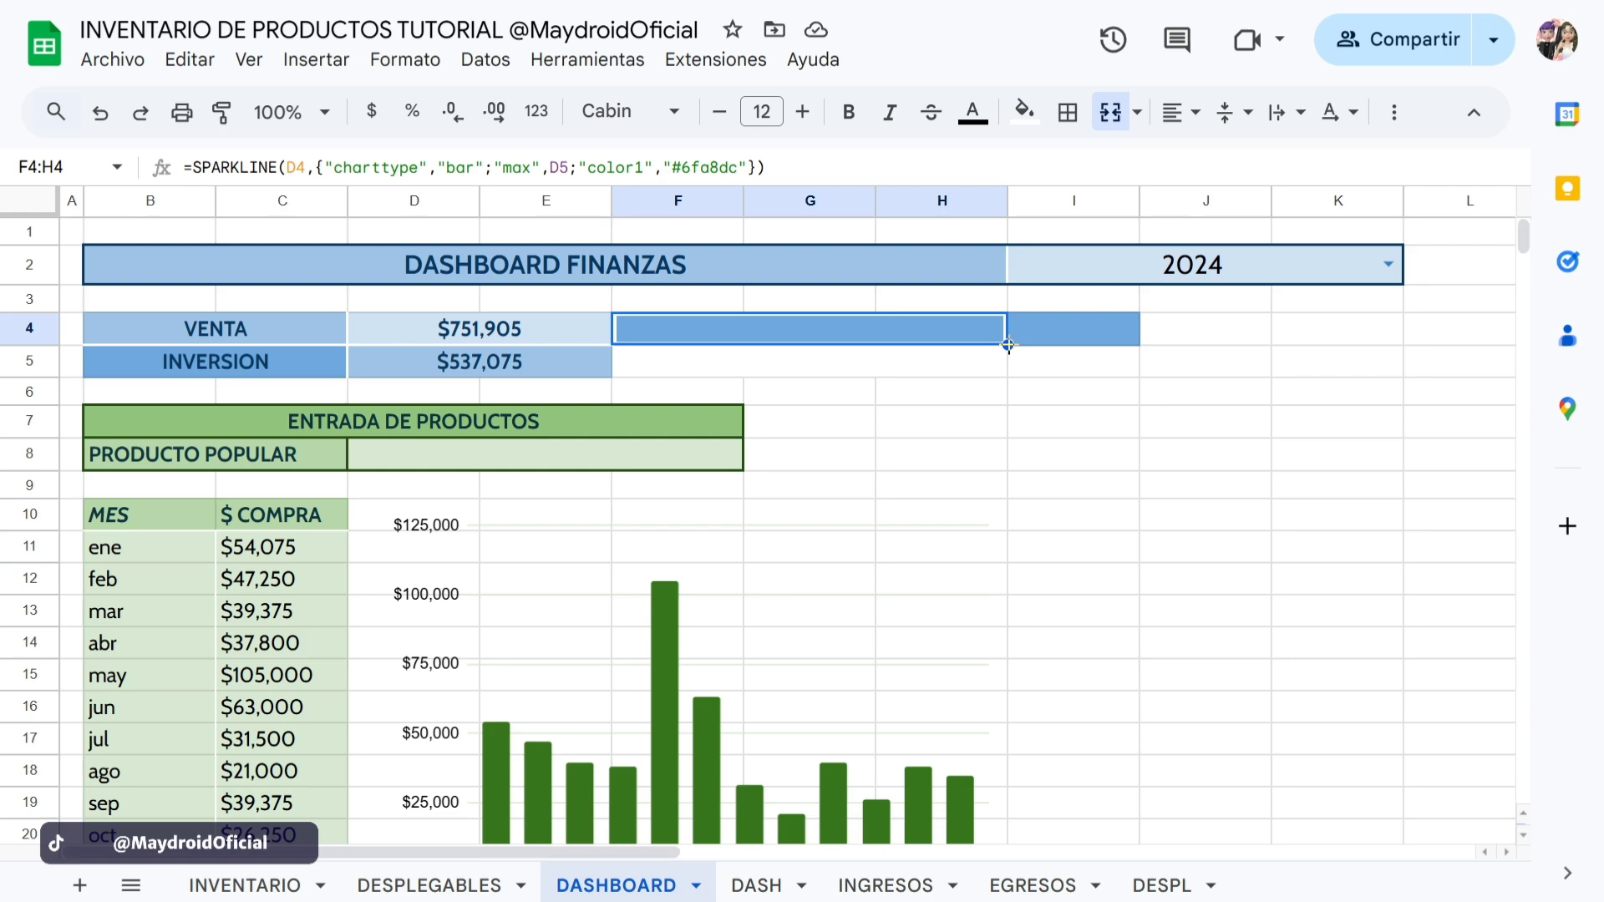
left_click_drag(1009, 345, 1004, 376)
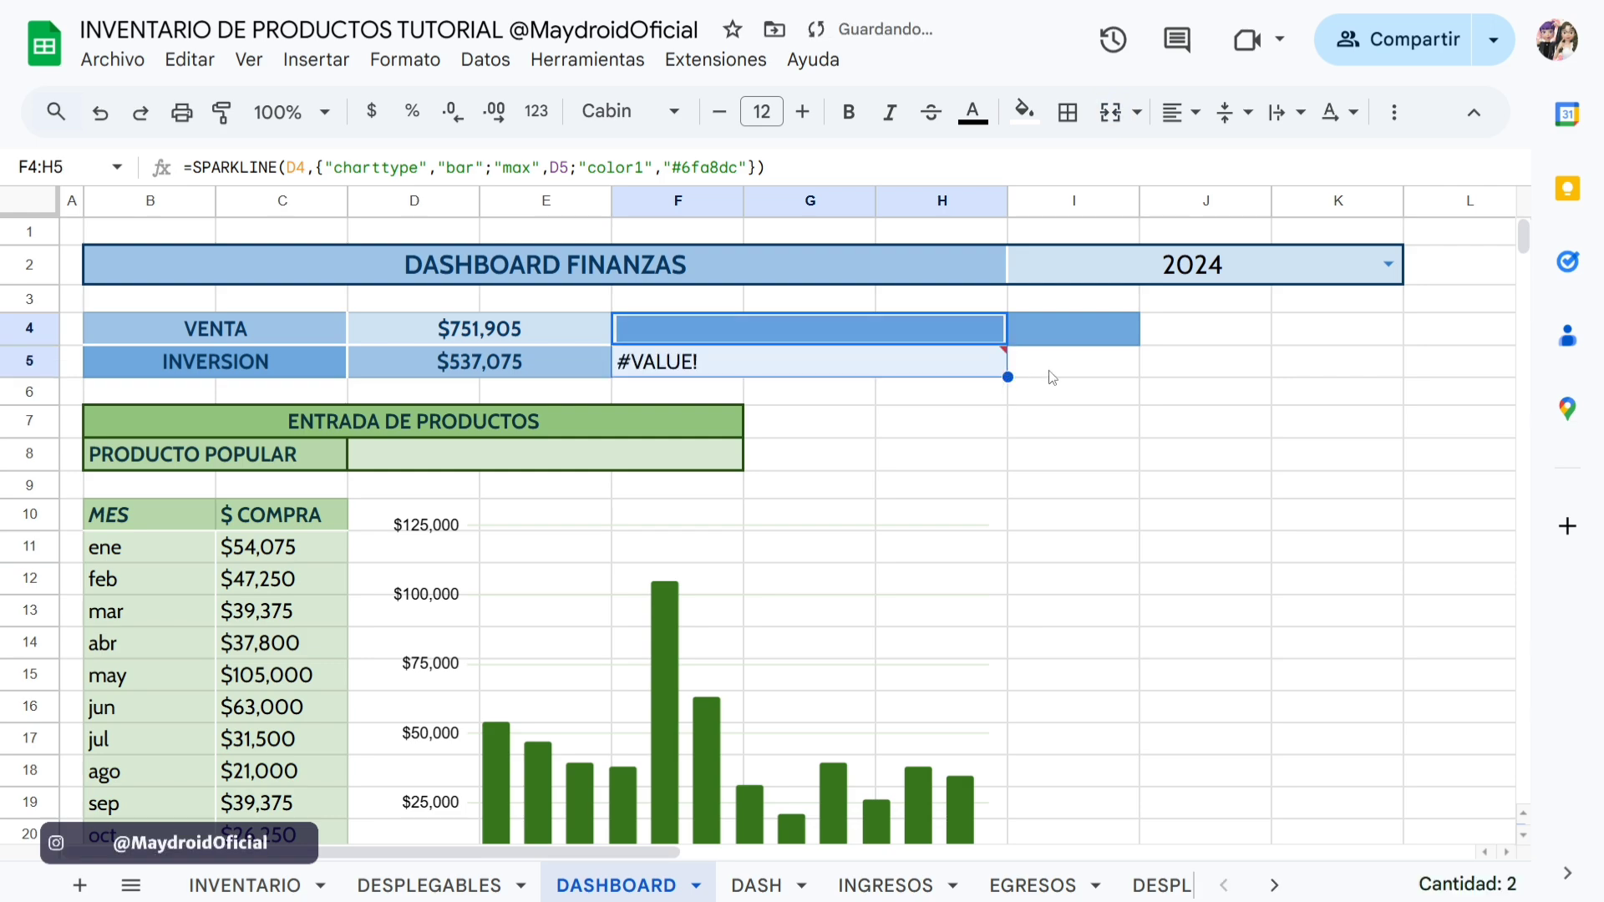
left_click(1076, 373)
Edit the INVERSION sparkline in F5:H5 so its data is D5 and its "max" option refers to D4.
double_click(711, 365)
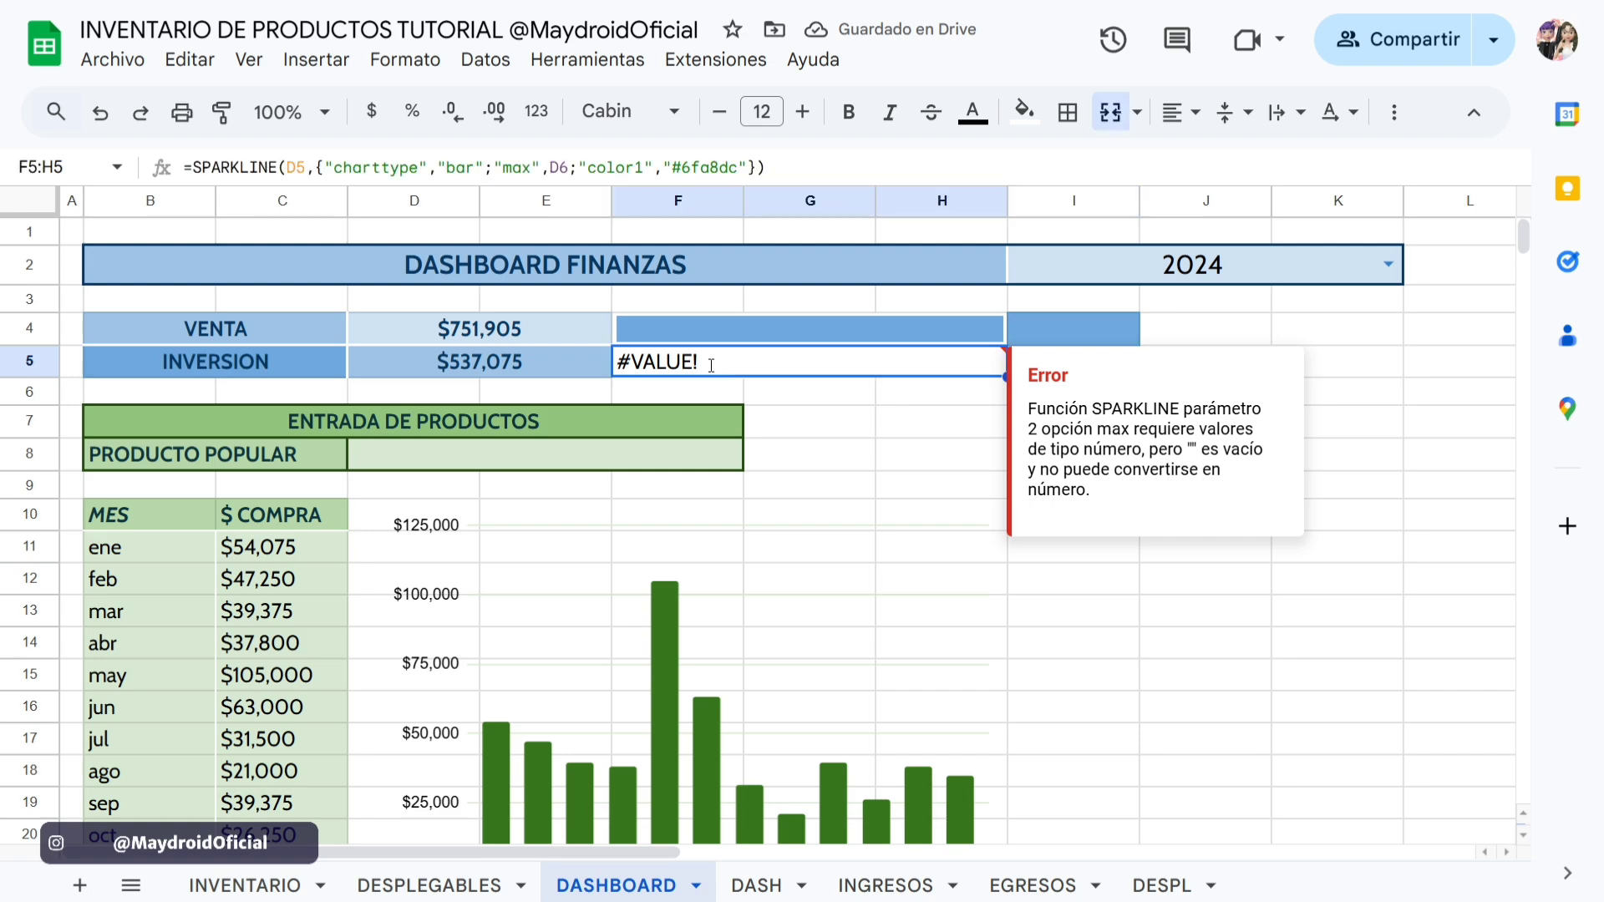
double_click(726, 364)
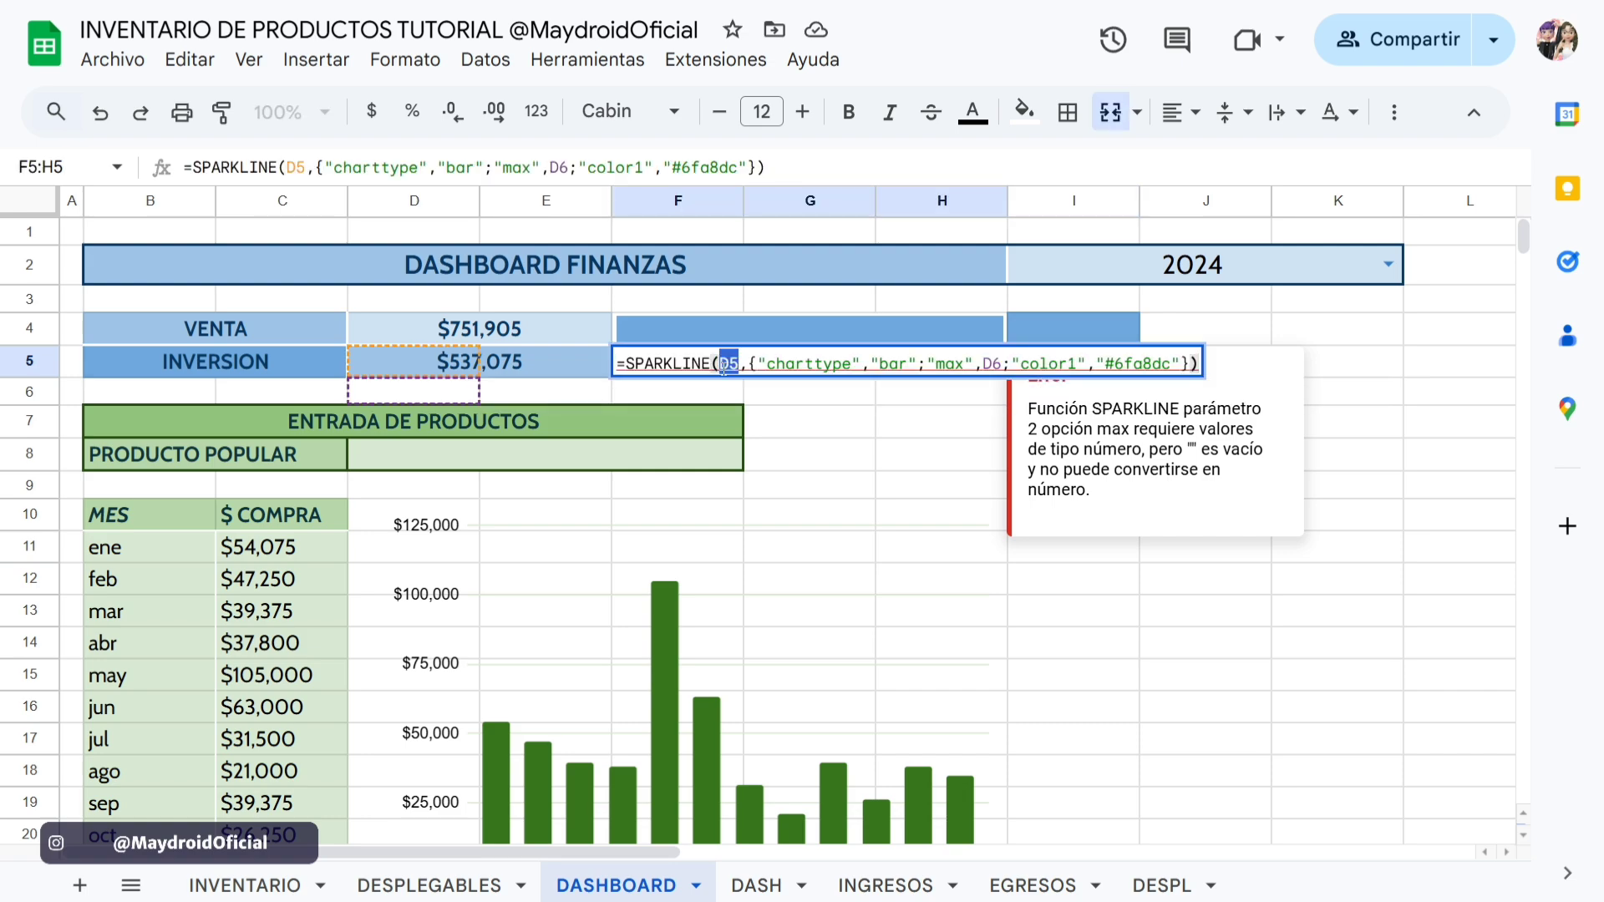
left_click(434, 368)
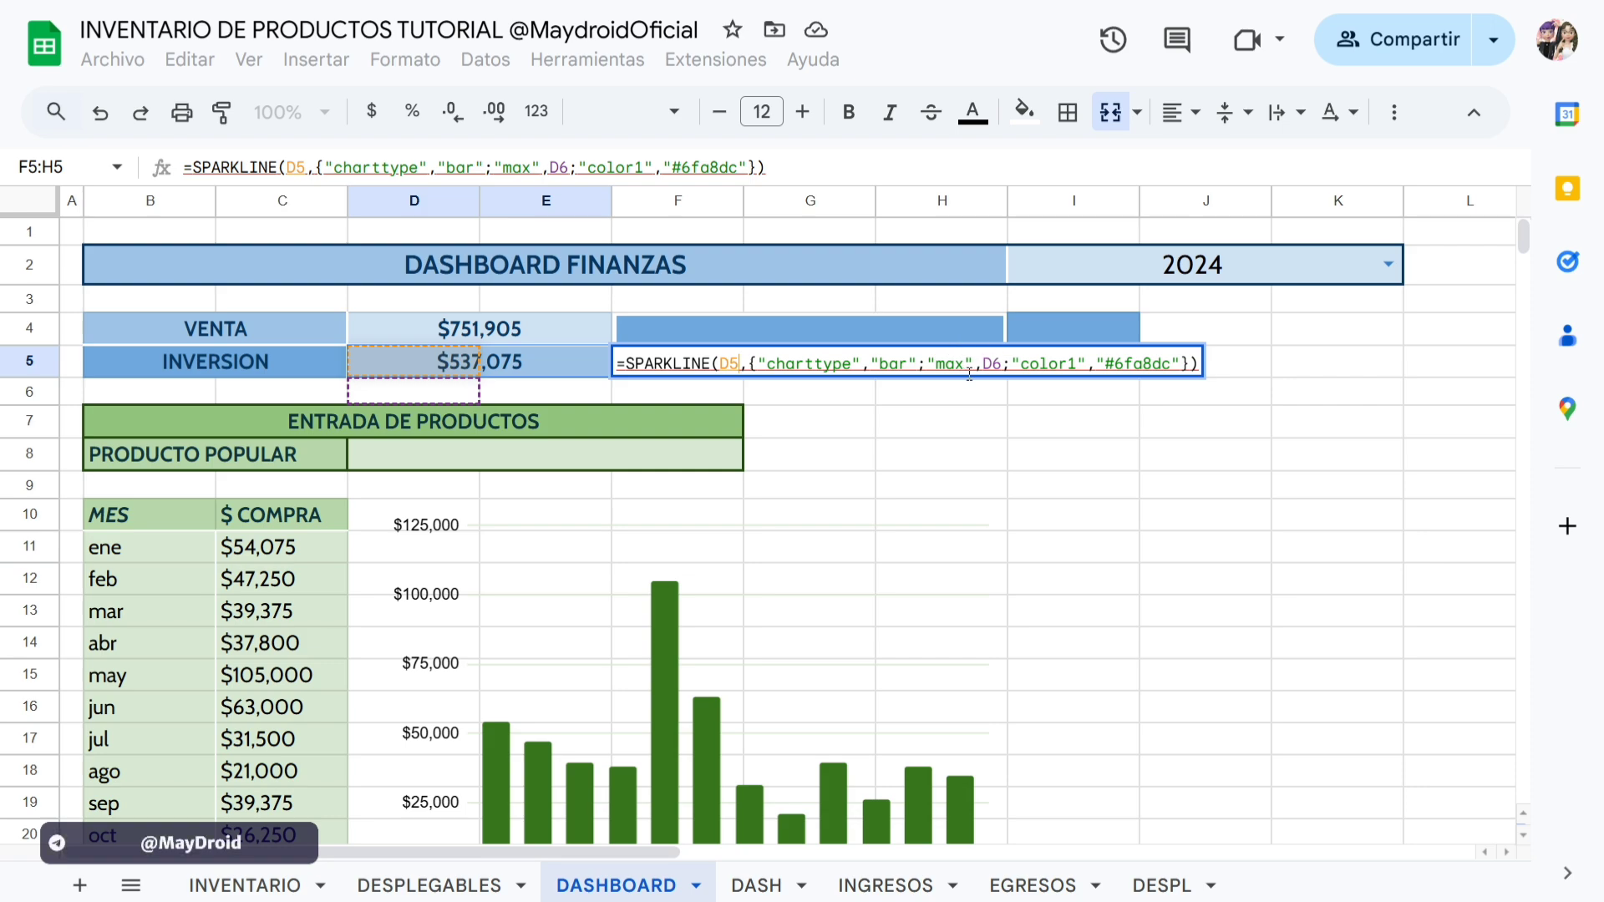
double_click(993, 365)
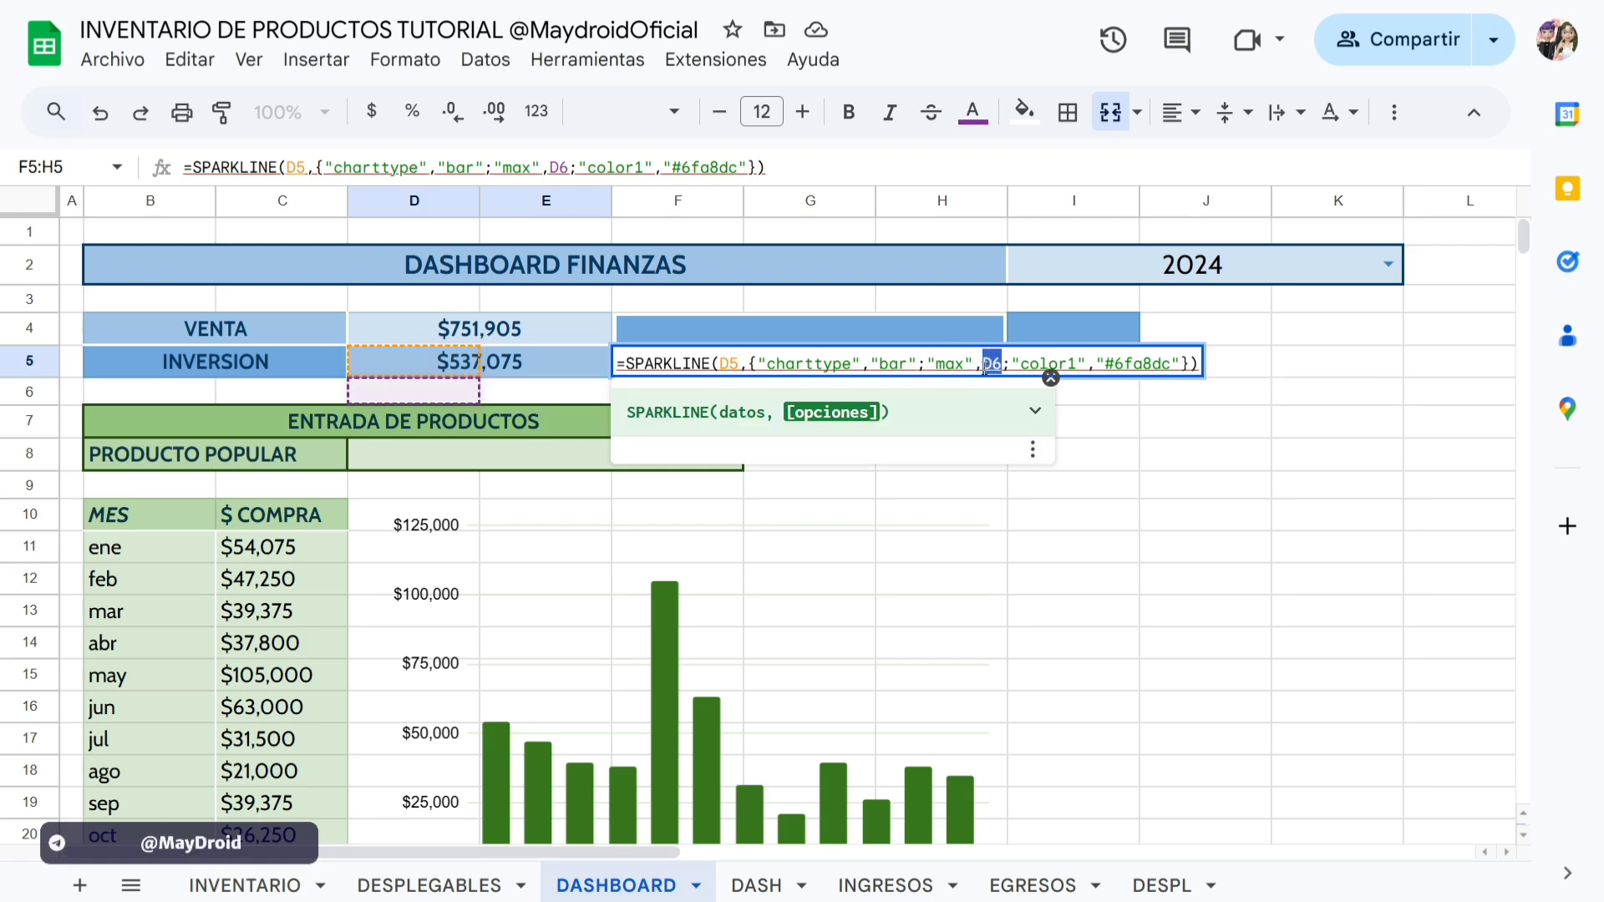
key("BackSpace")
left_click(423, 331)
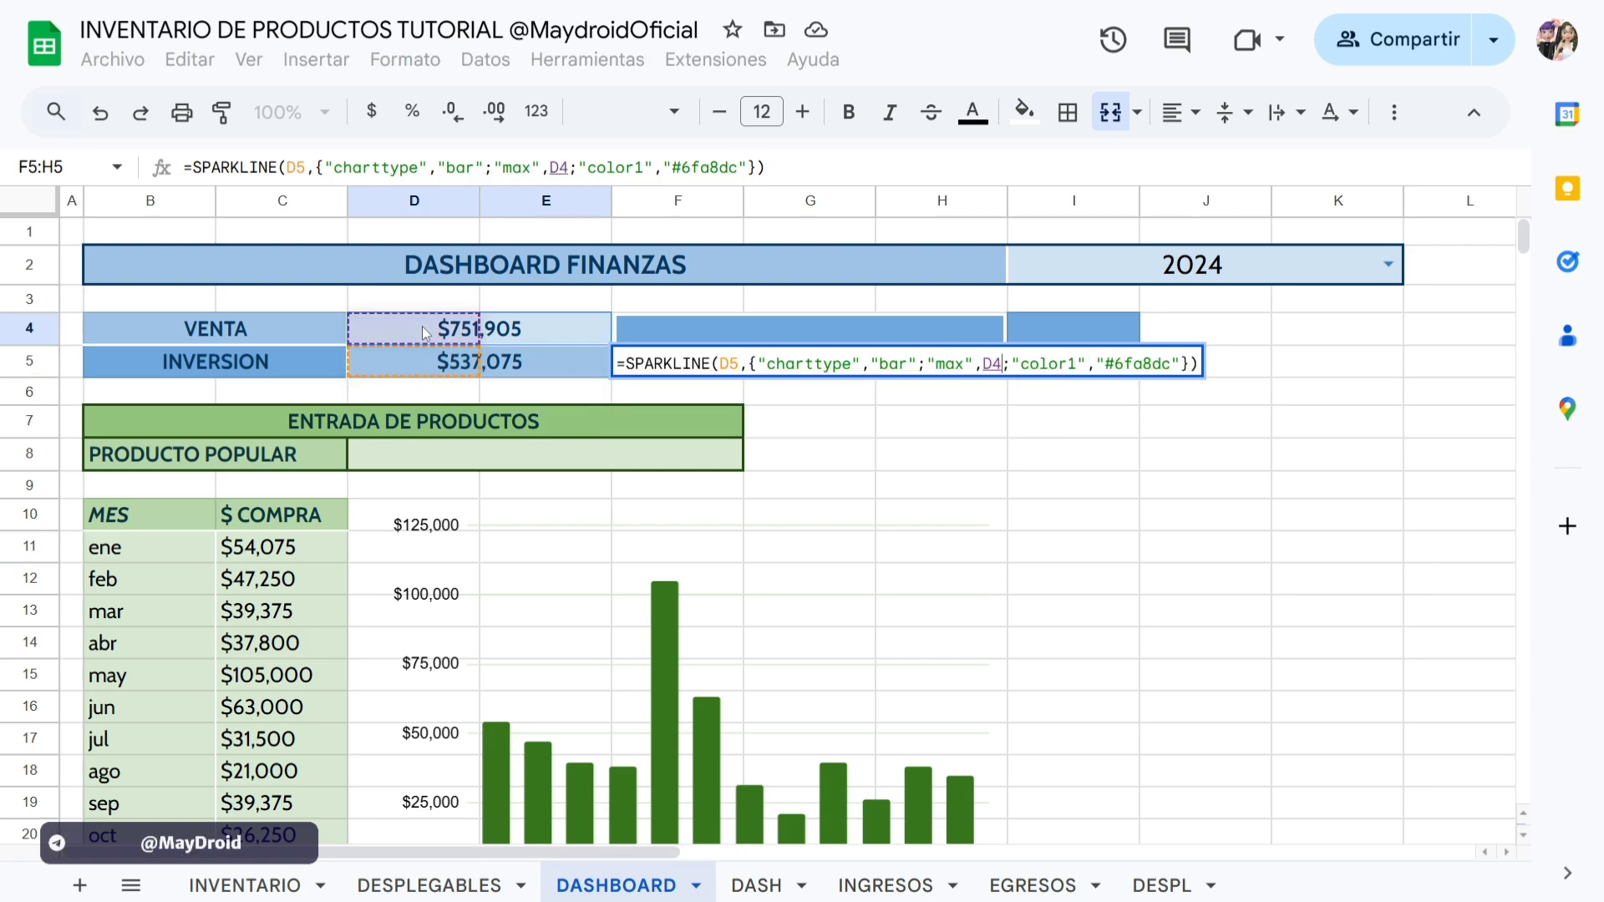
key("Return")
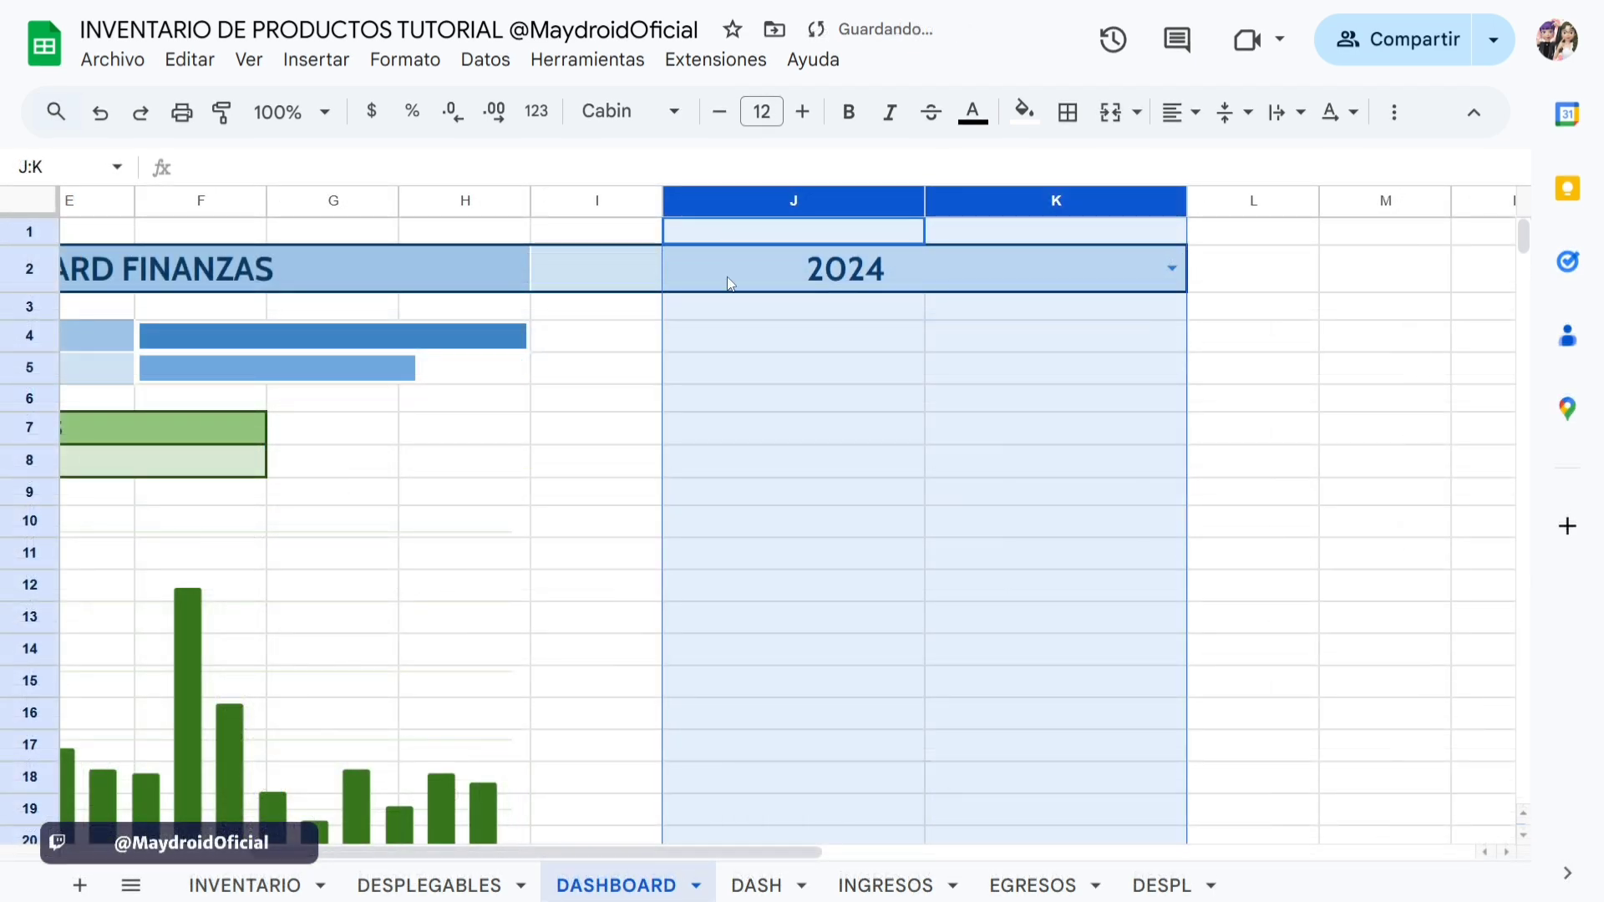
Merge cells J4:K4 and enter the heading GANANCIAS.
left_click(724, 346)
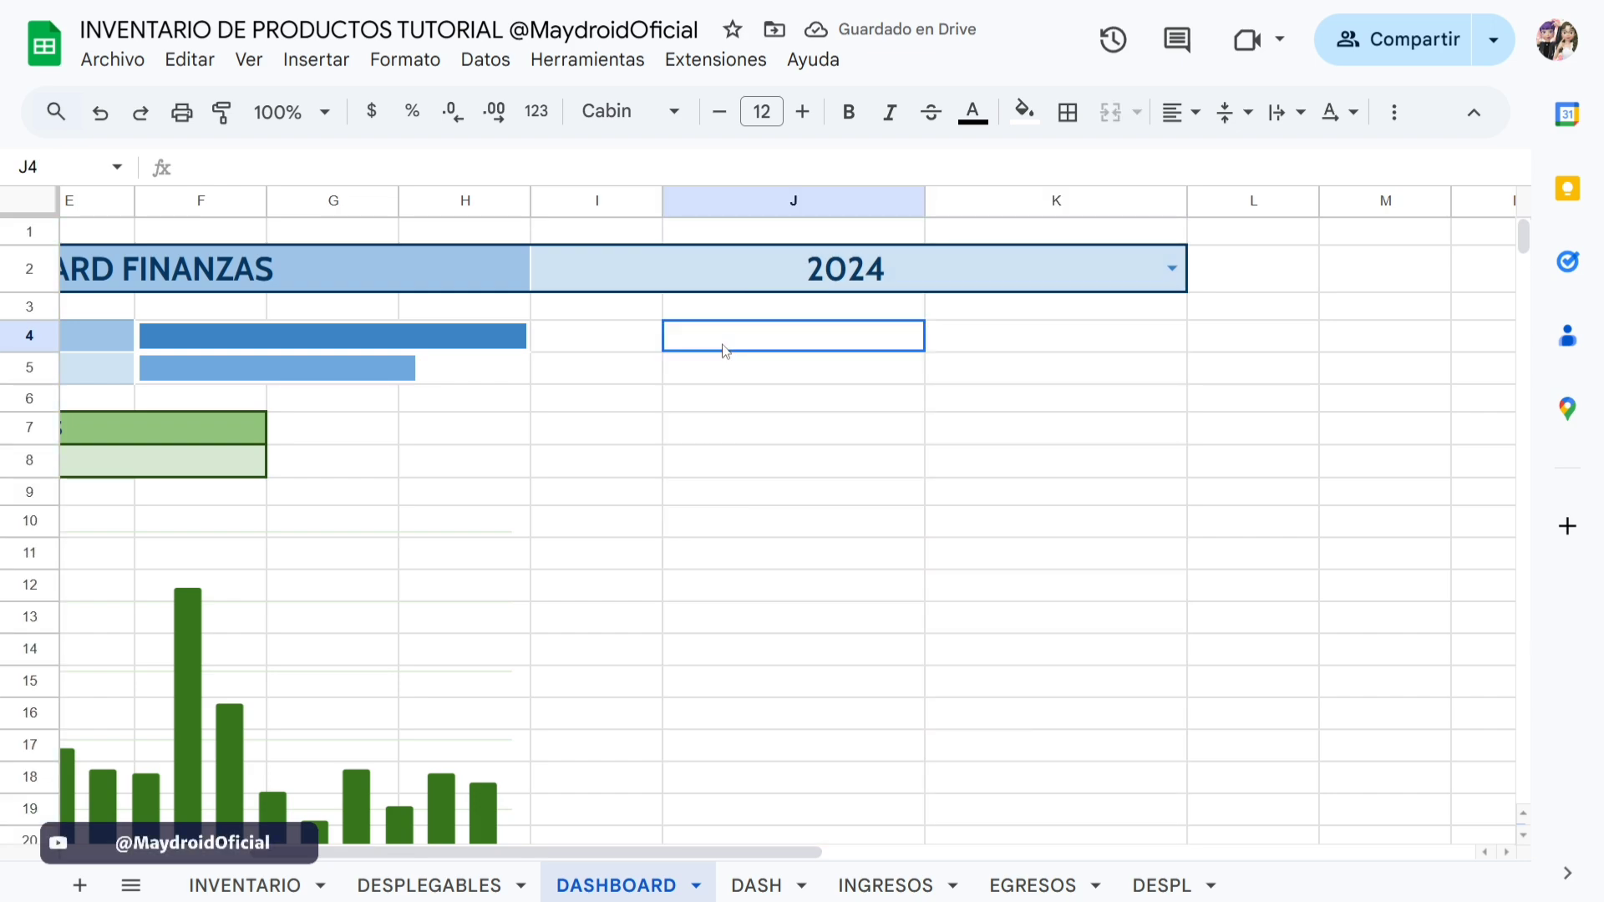
left_click_drag(723, 349, 1011, 351)
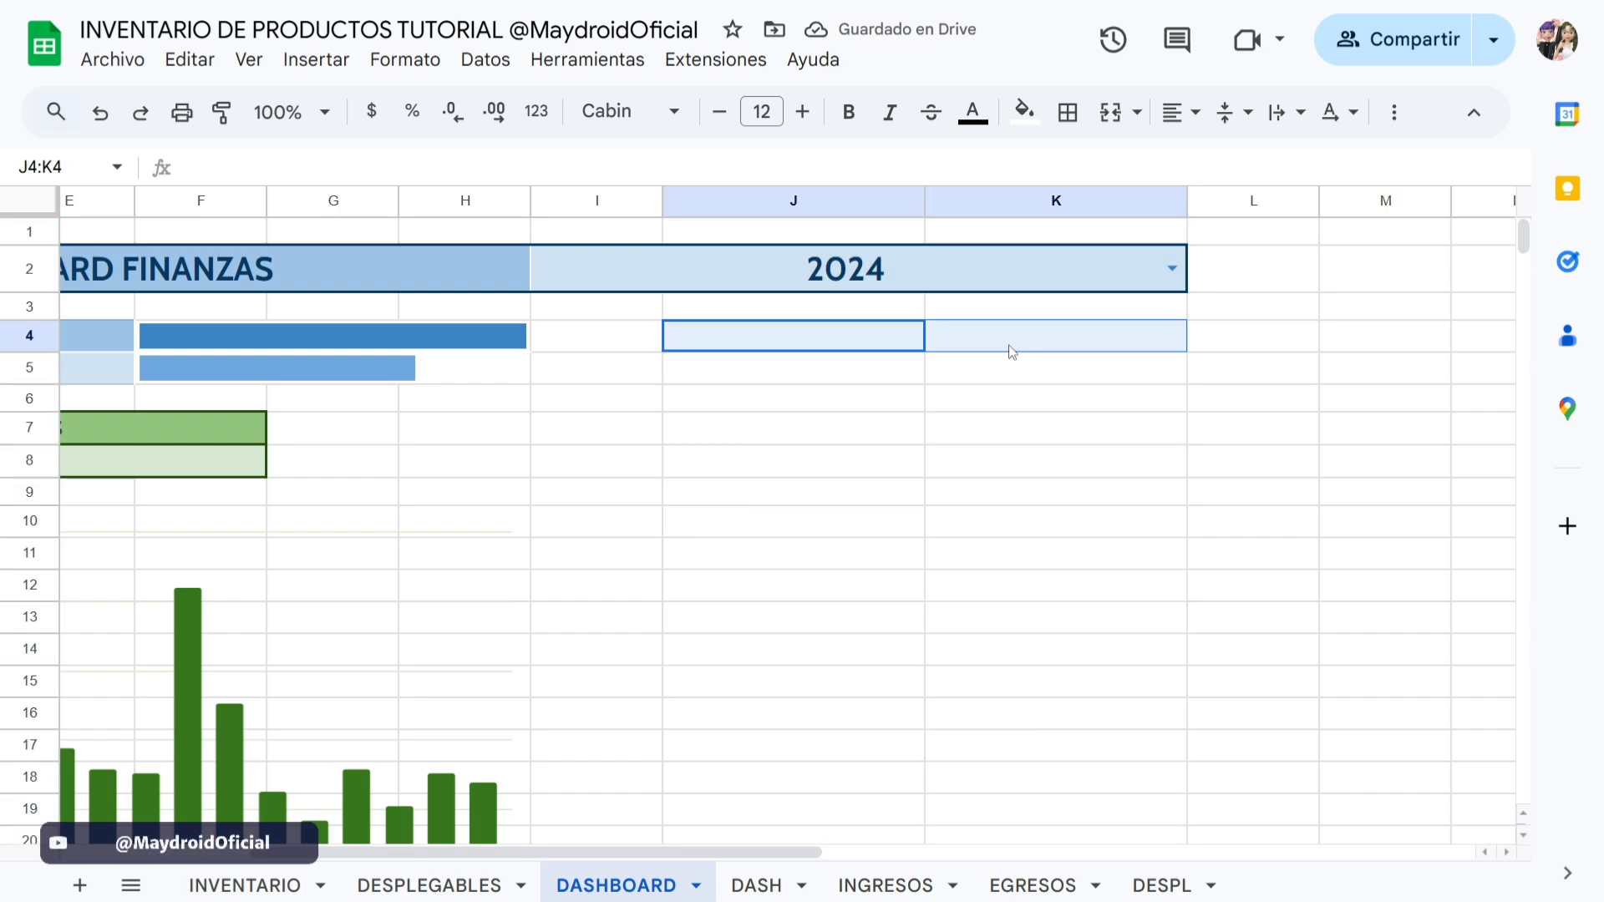
left_click(1110, 112)
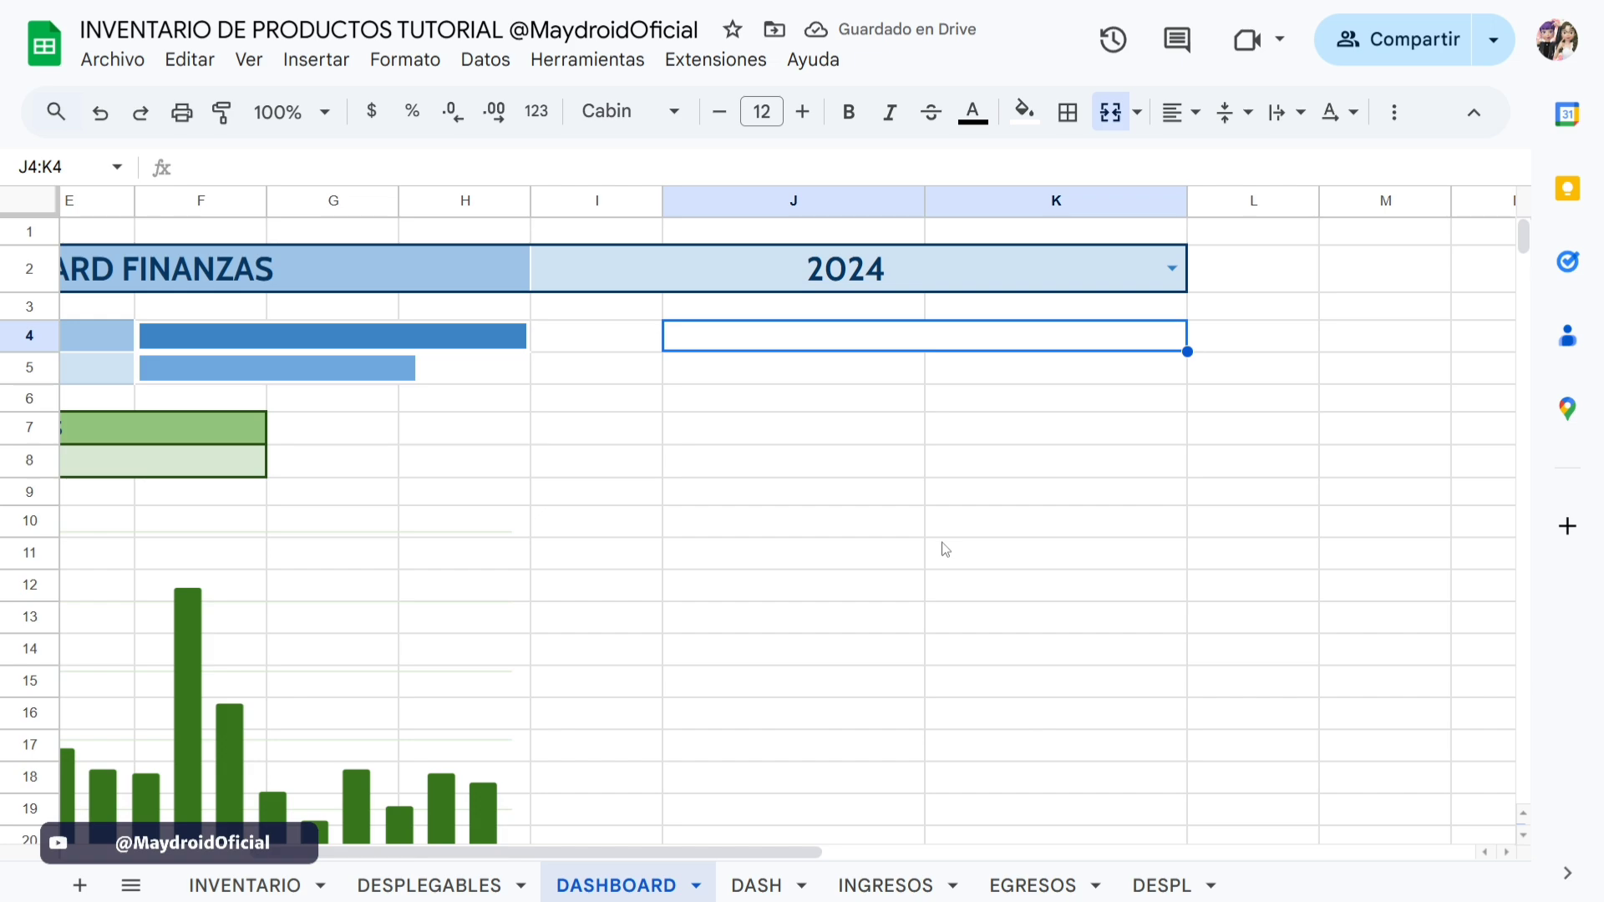
type("GANANCIAS")
key("Return")
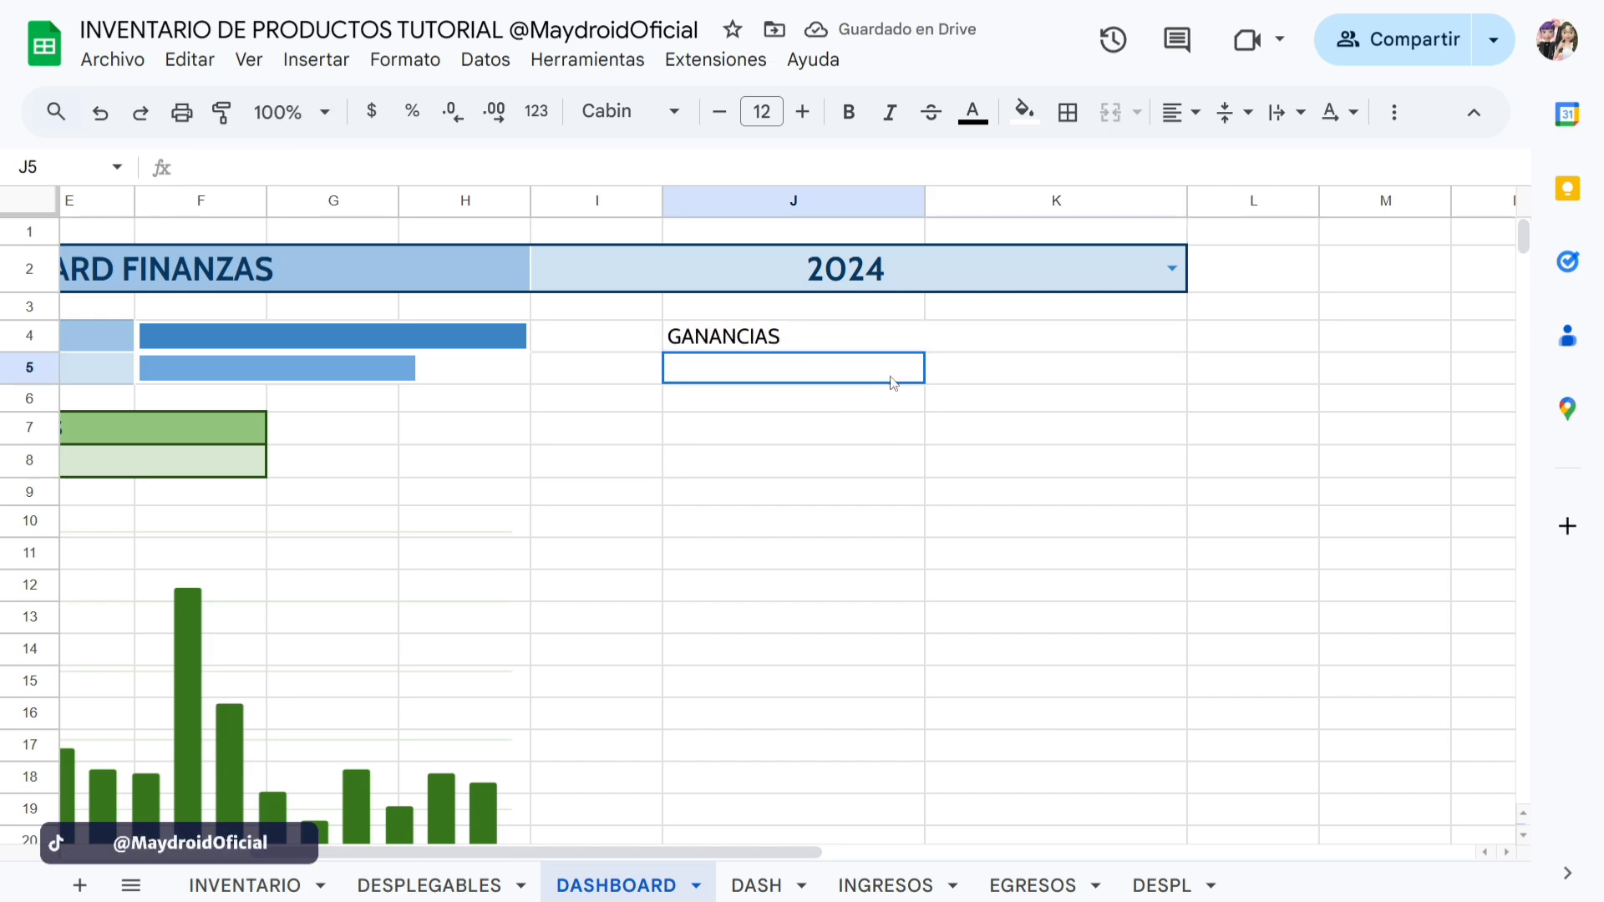
Merge cells J5:K5 below the GANANCIAS heading and calculate the profit with the formula =D4-D5.
left_click_drag(892, 379, 969, 383)
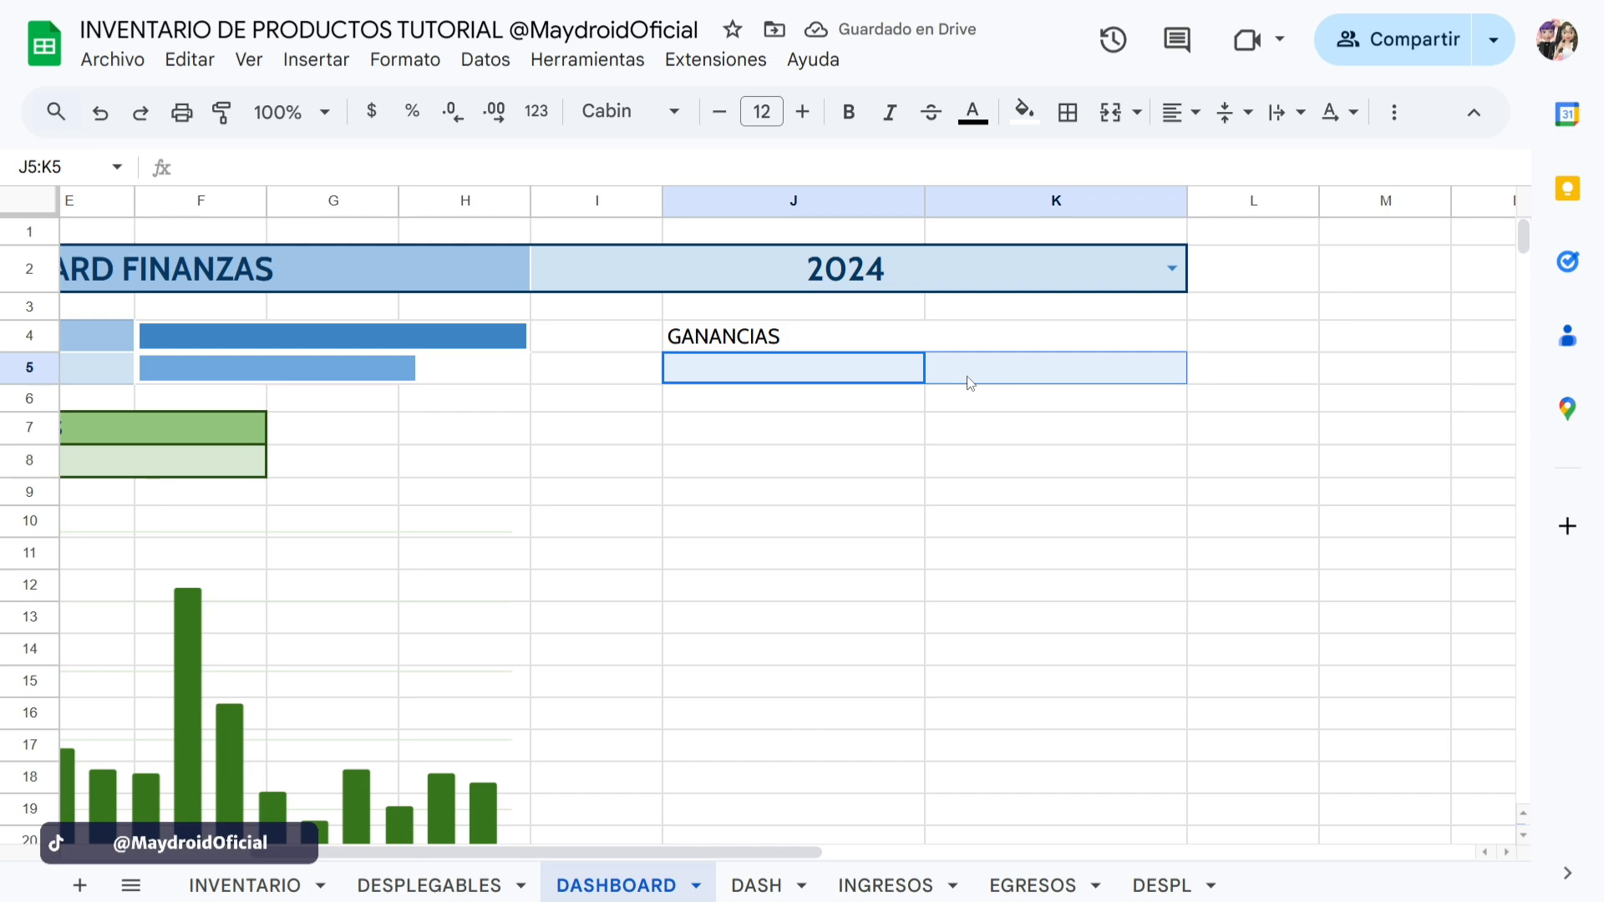
left_click(1119, 120)
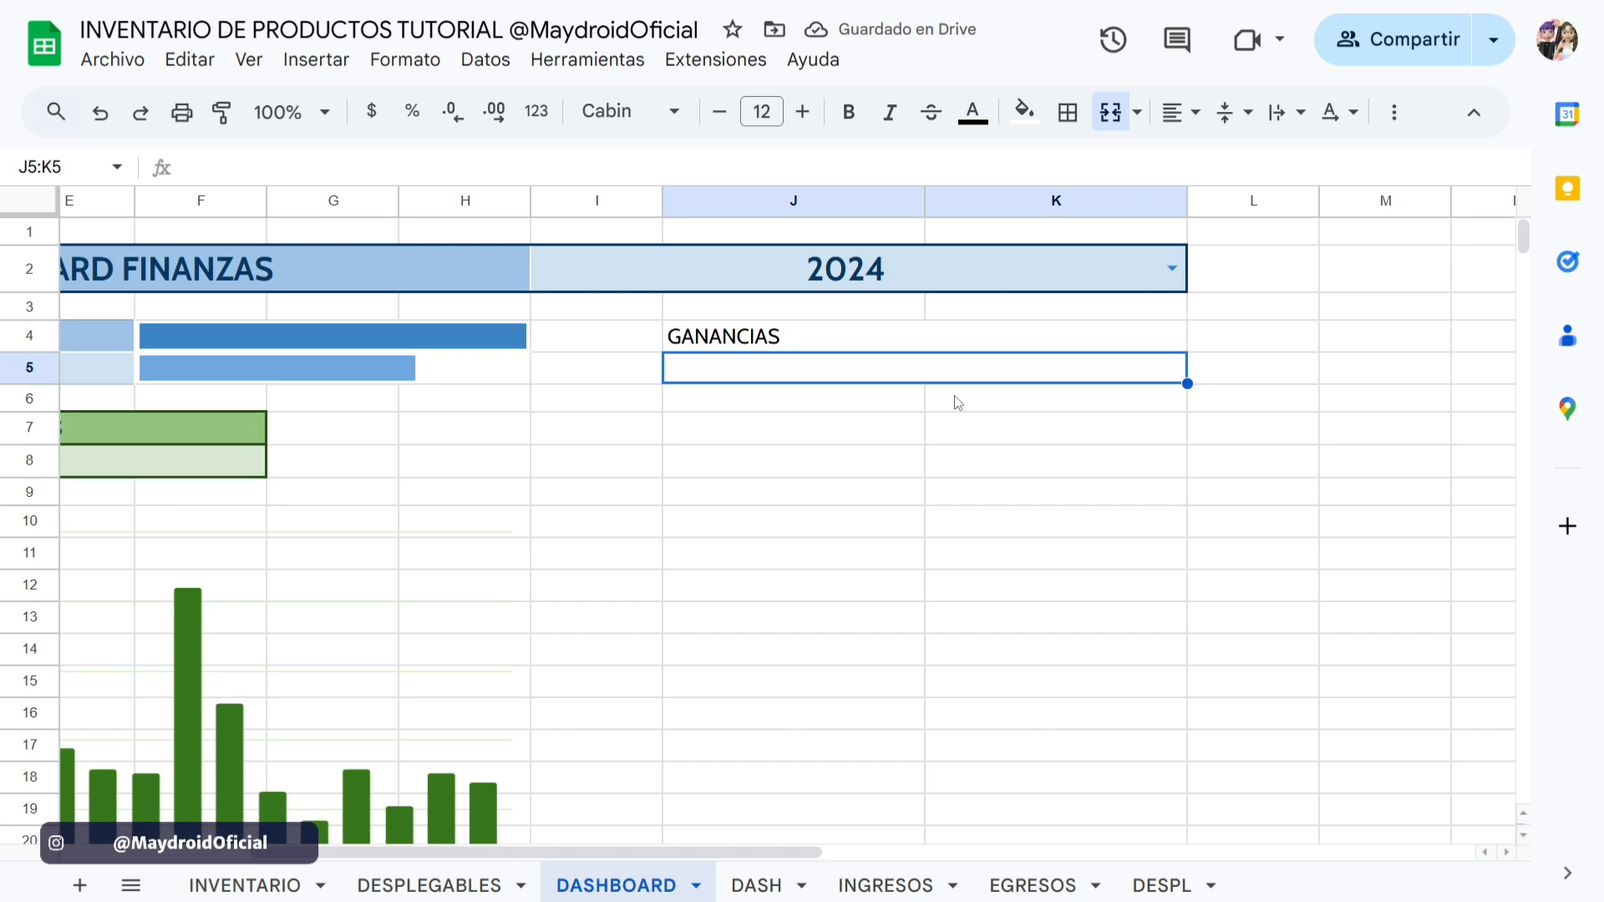
type("=")
scroll(819, 864, "right", 2)
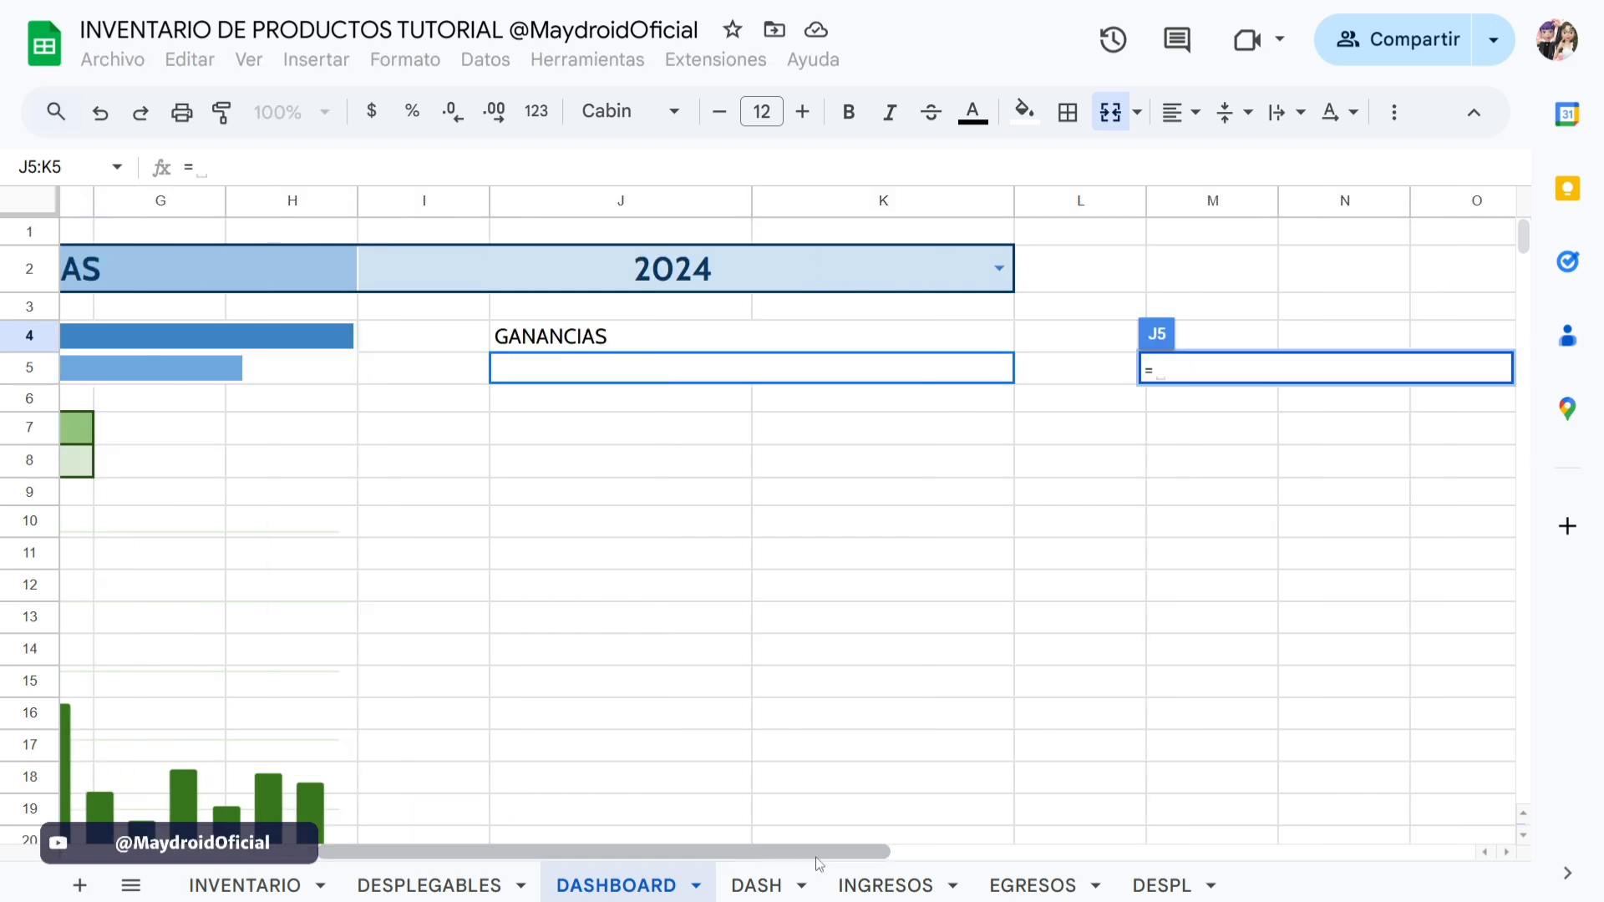
scroll(819, 862, "left", 6)
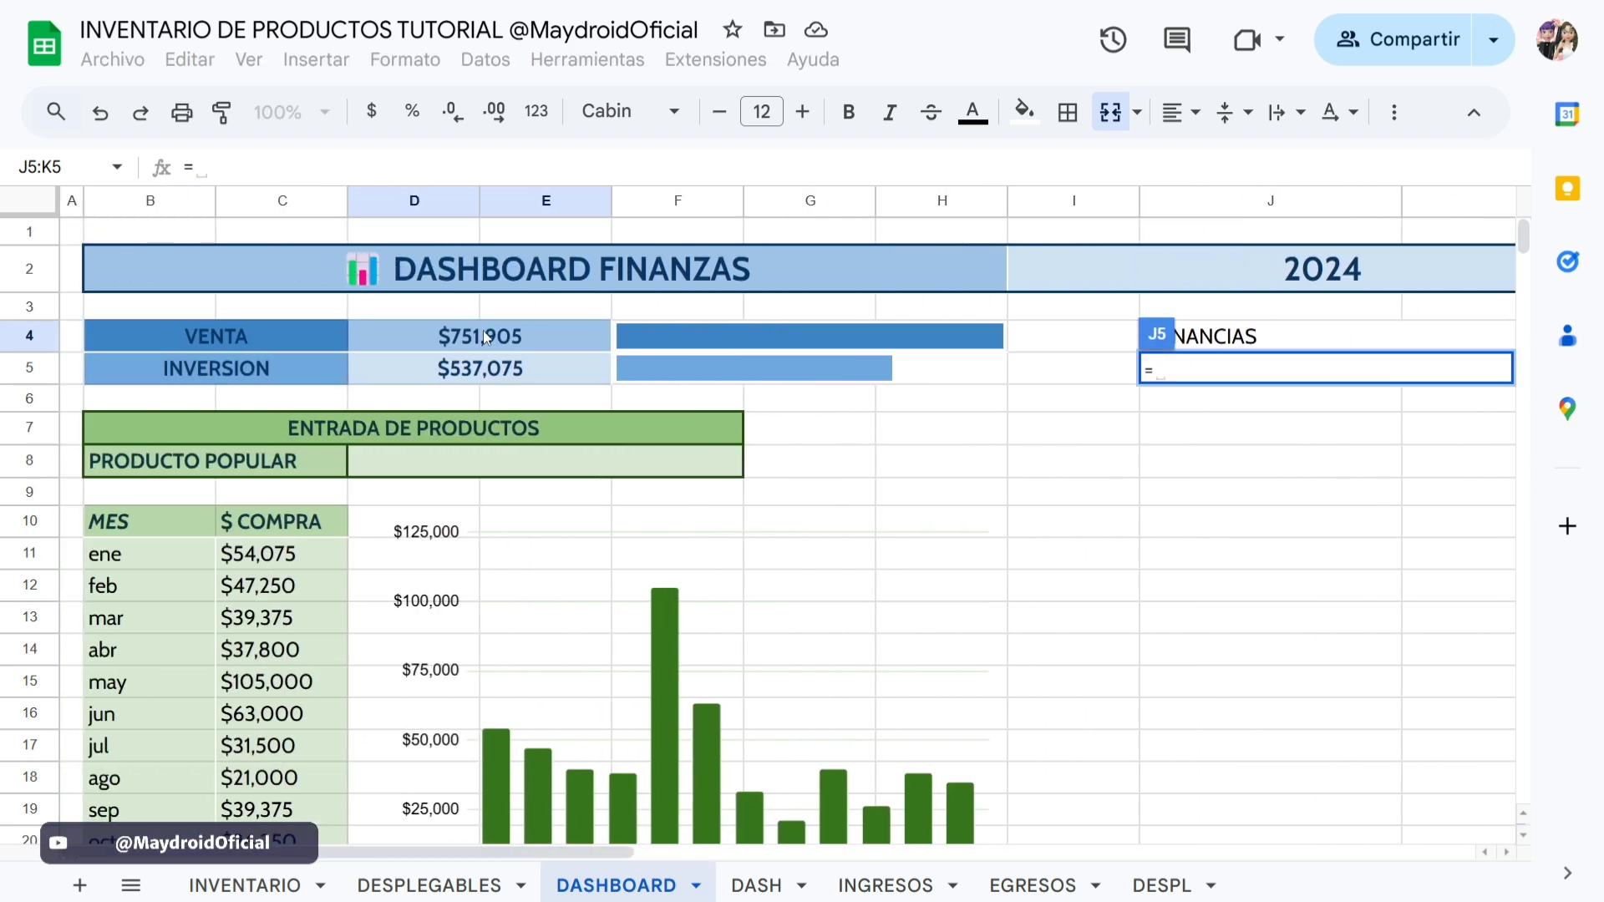
left_click(484, 338)
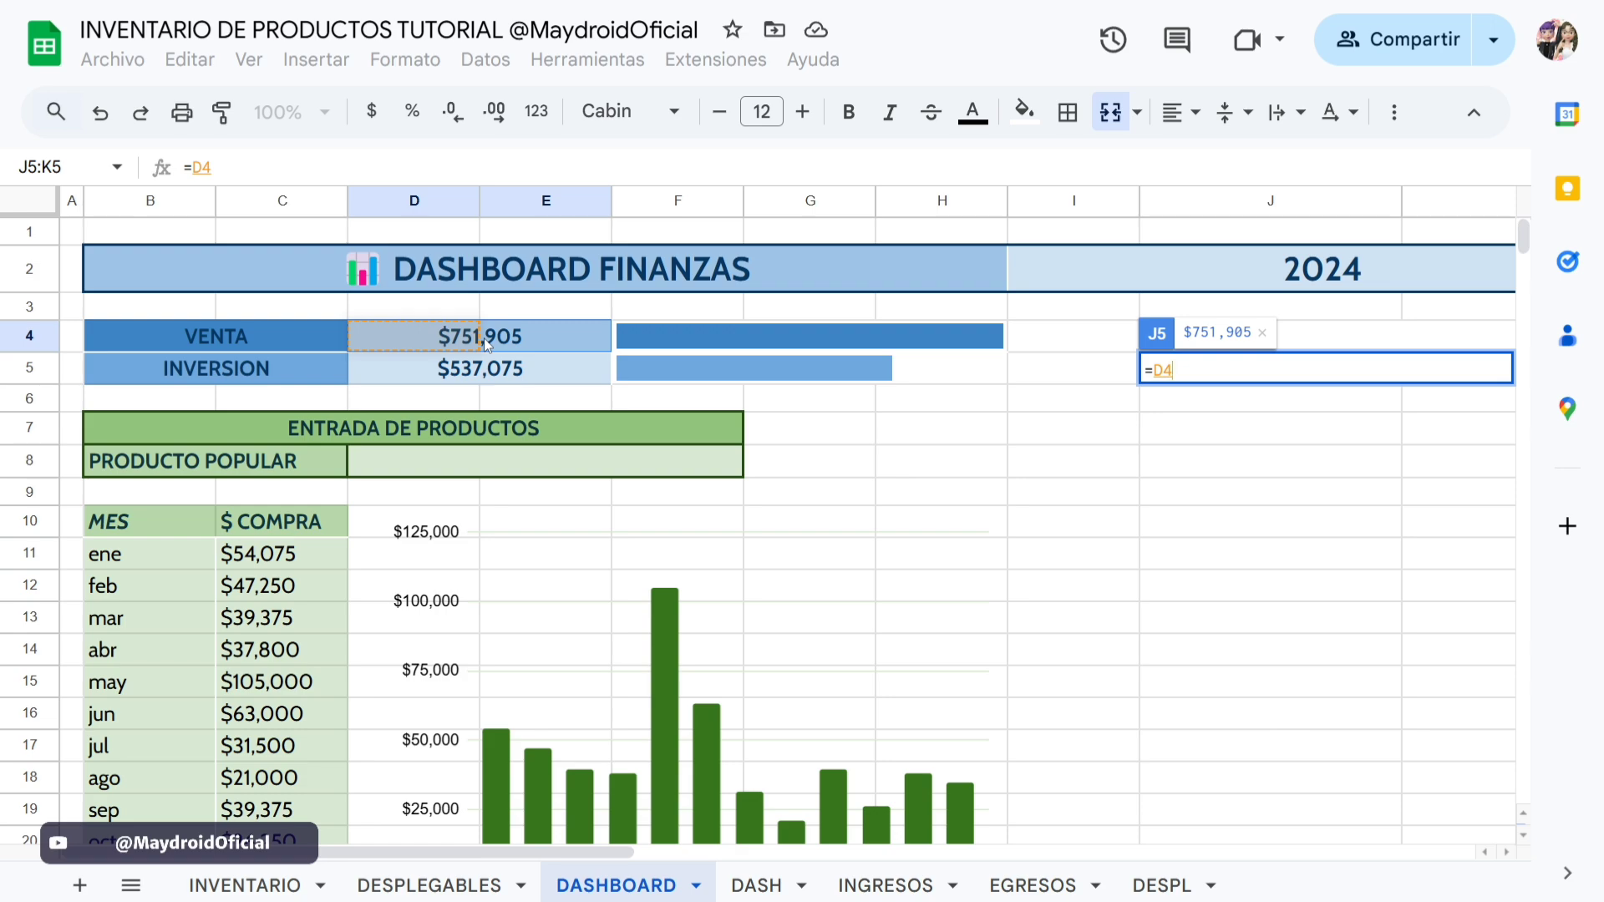
type("-")
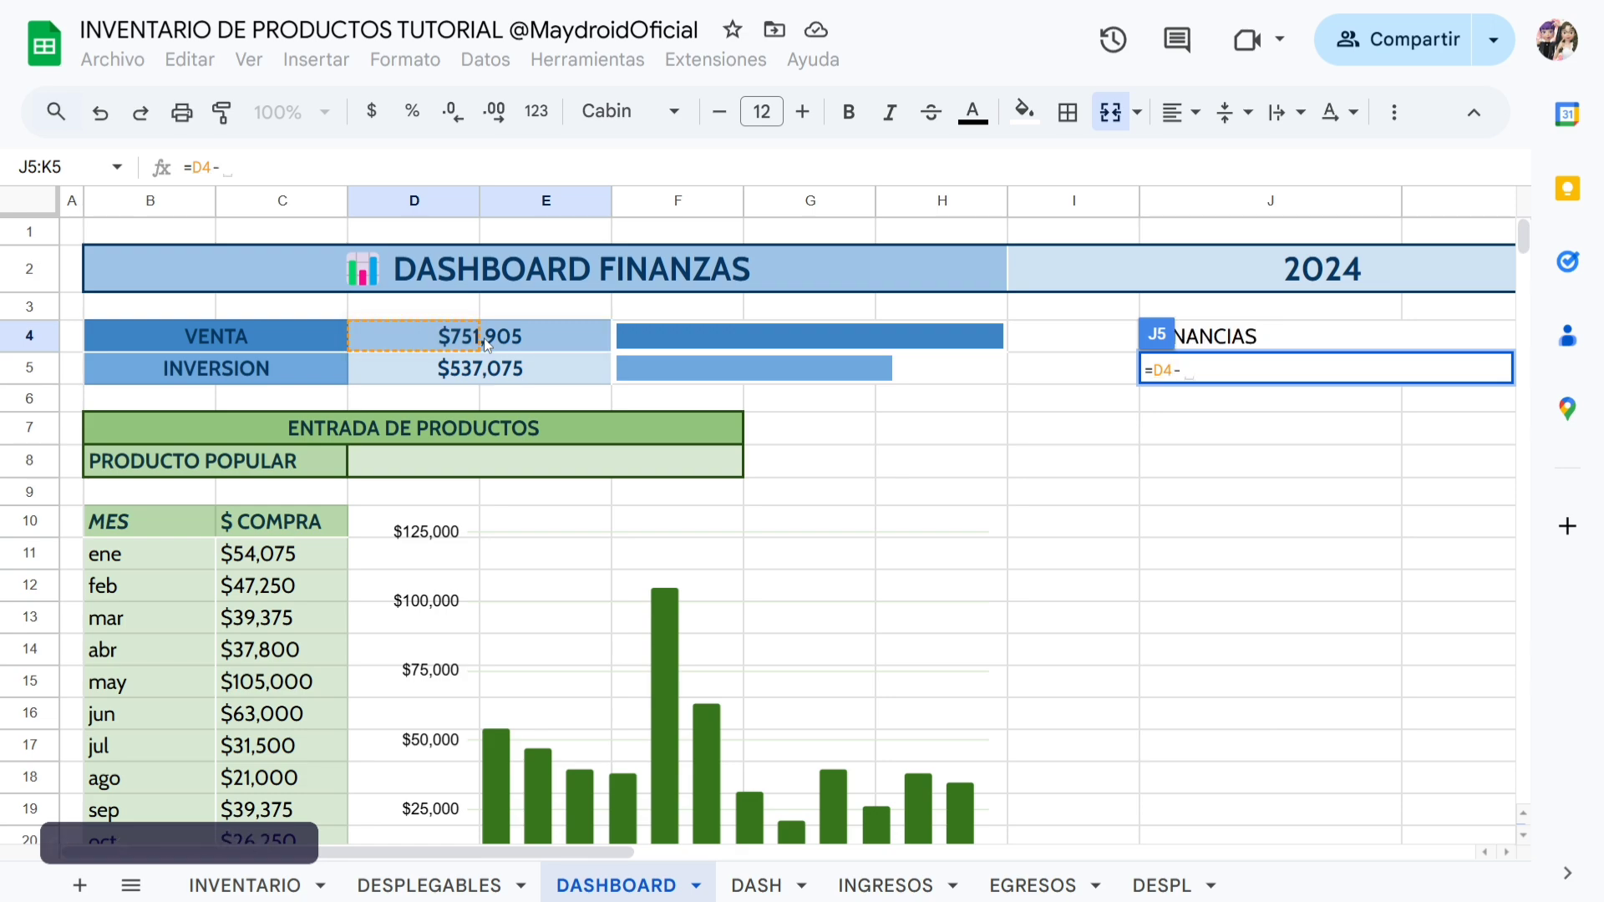
left_click(462, 380)
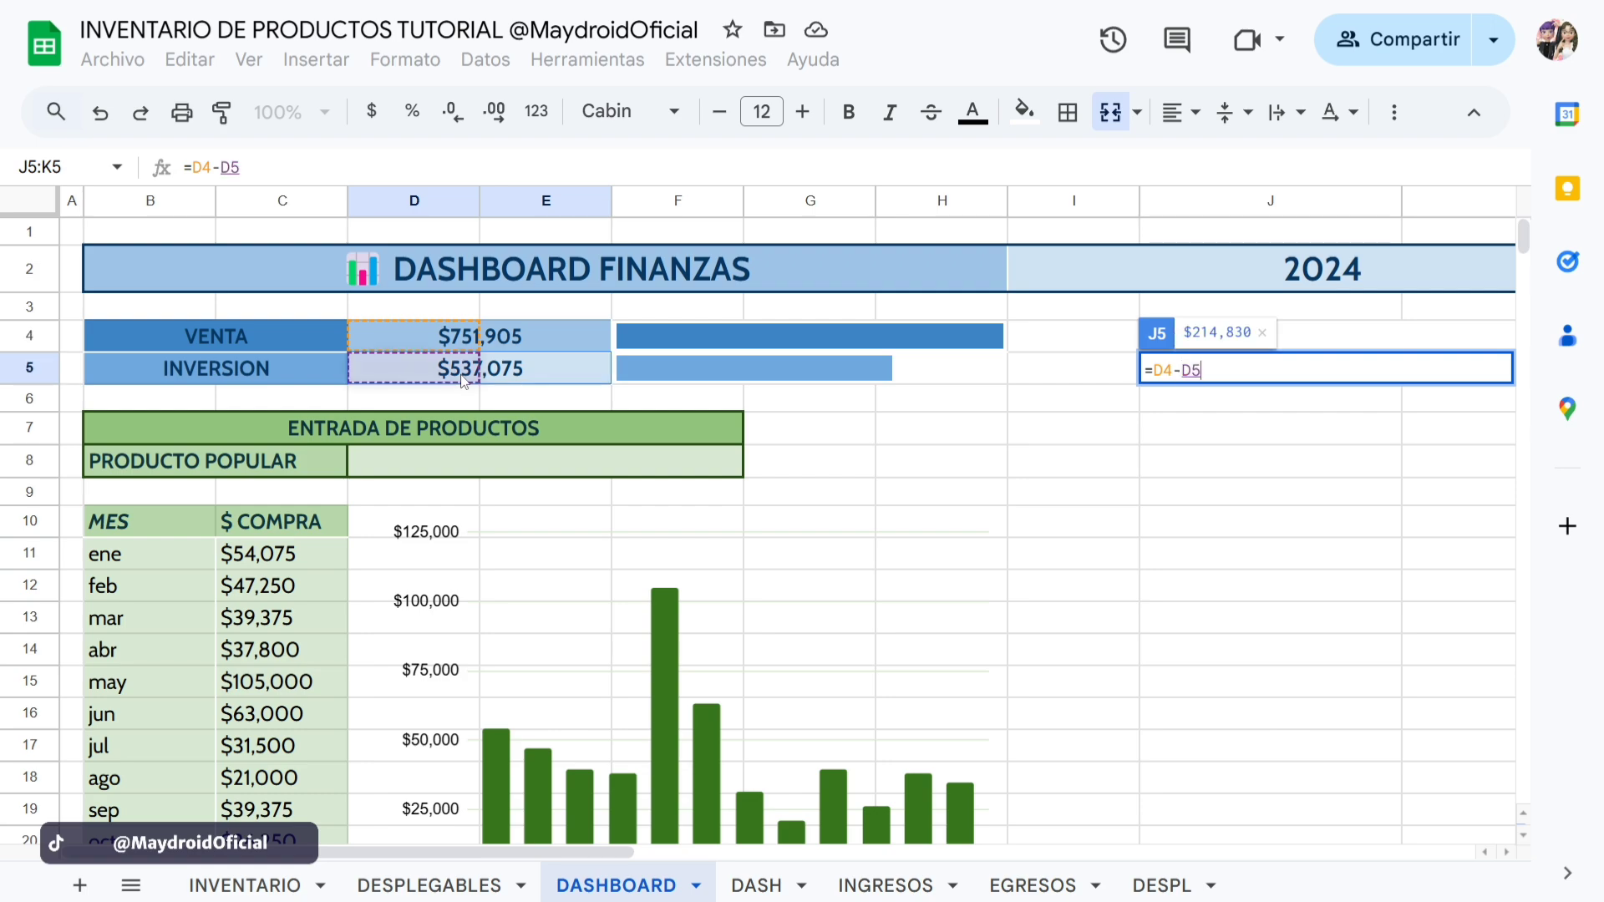
key("Return")
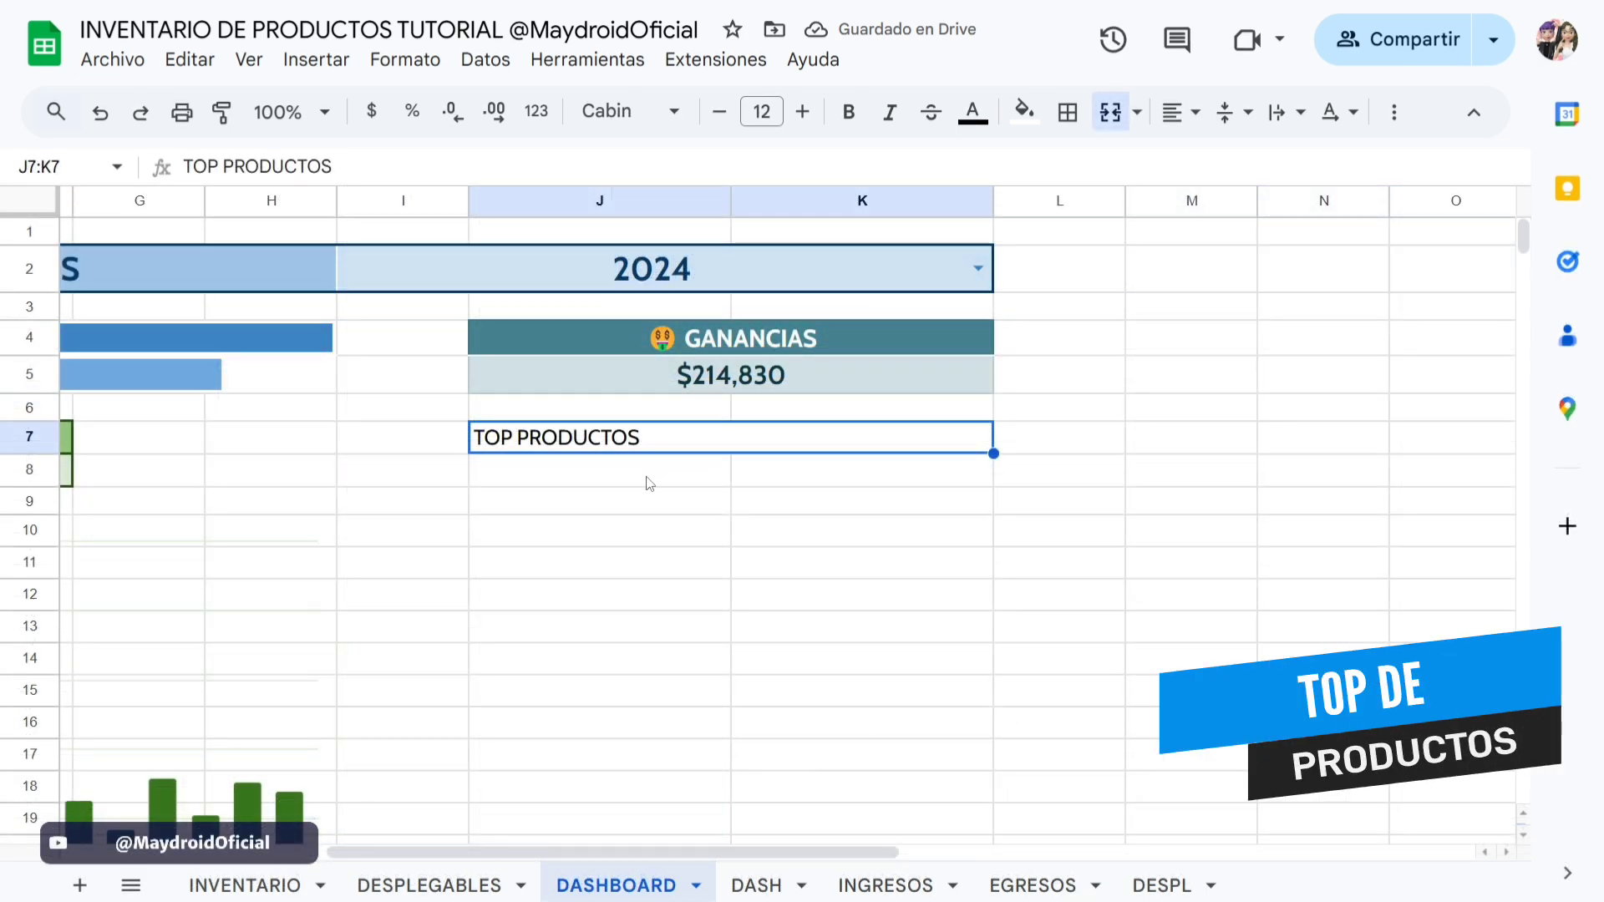
In J8, enter a SI.ERROR QUERY on INGRESOS!$A$11:$E totalling non-null C per product B for year $I$2, descending, LIMIT 15, blank label, fallback "😅 No hay datos".
left_click(622, 471)
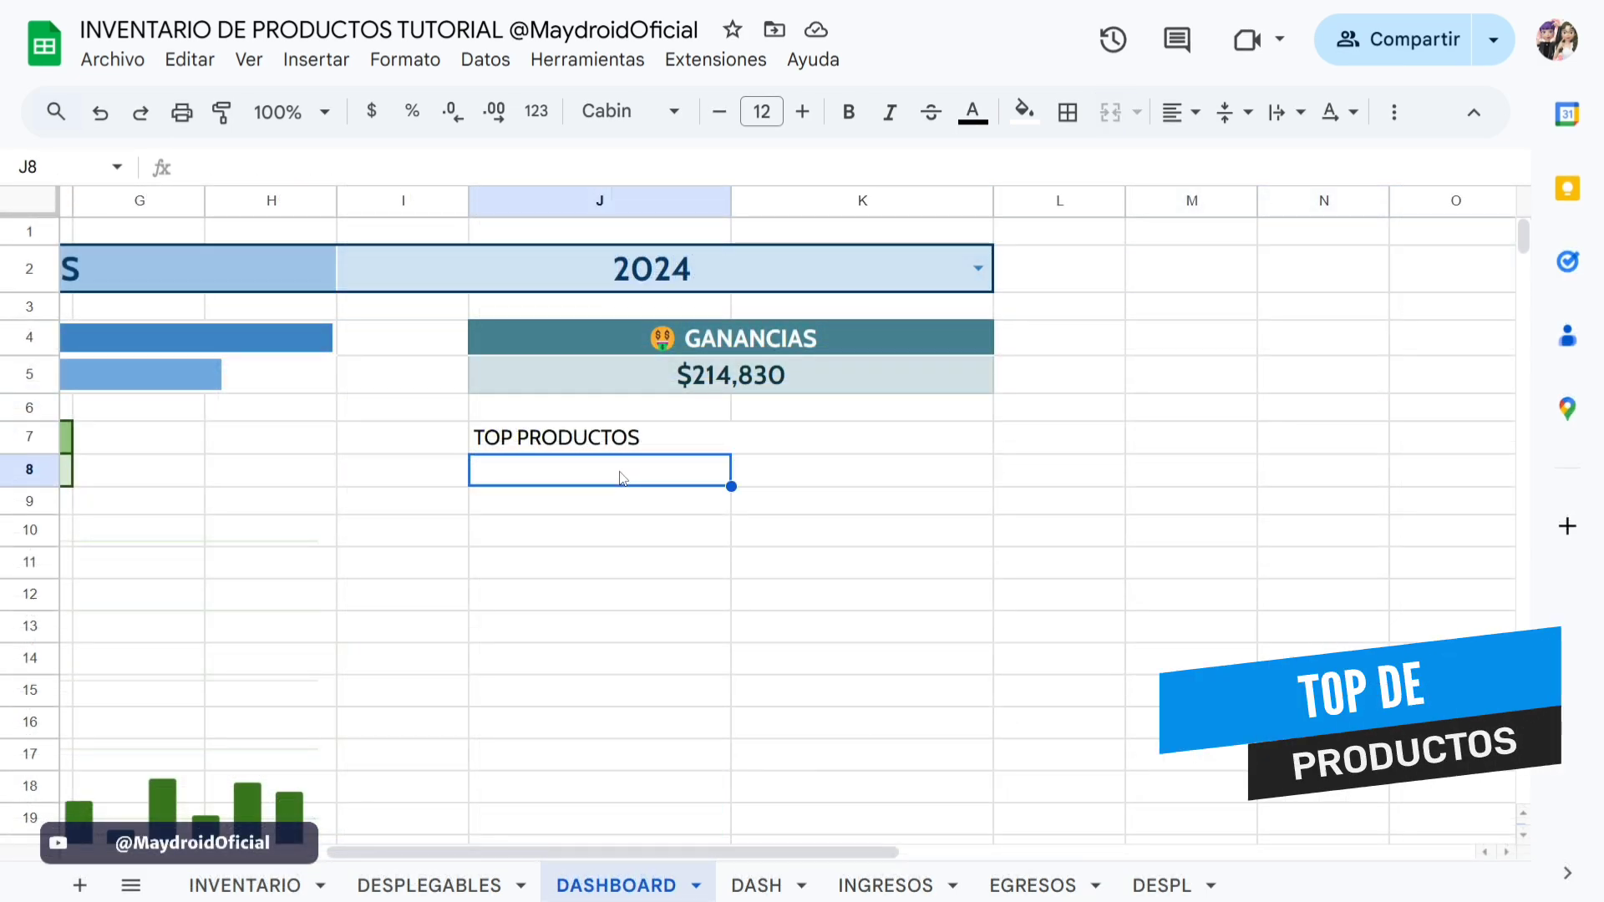
double_click(621, 472)
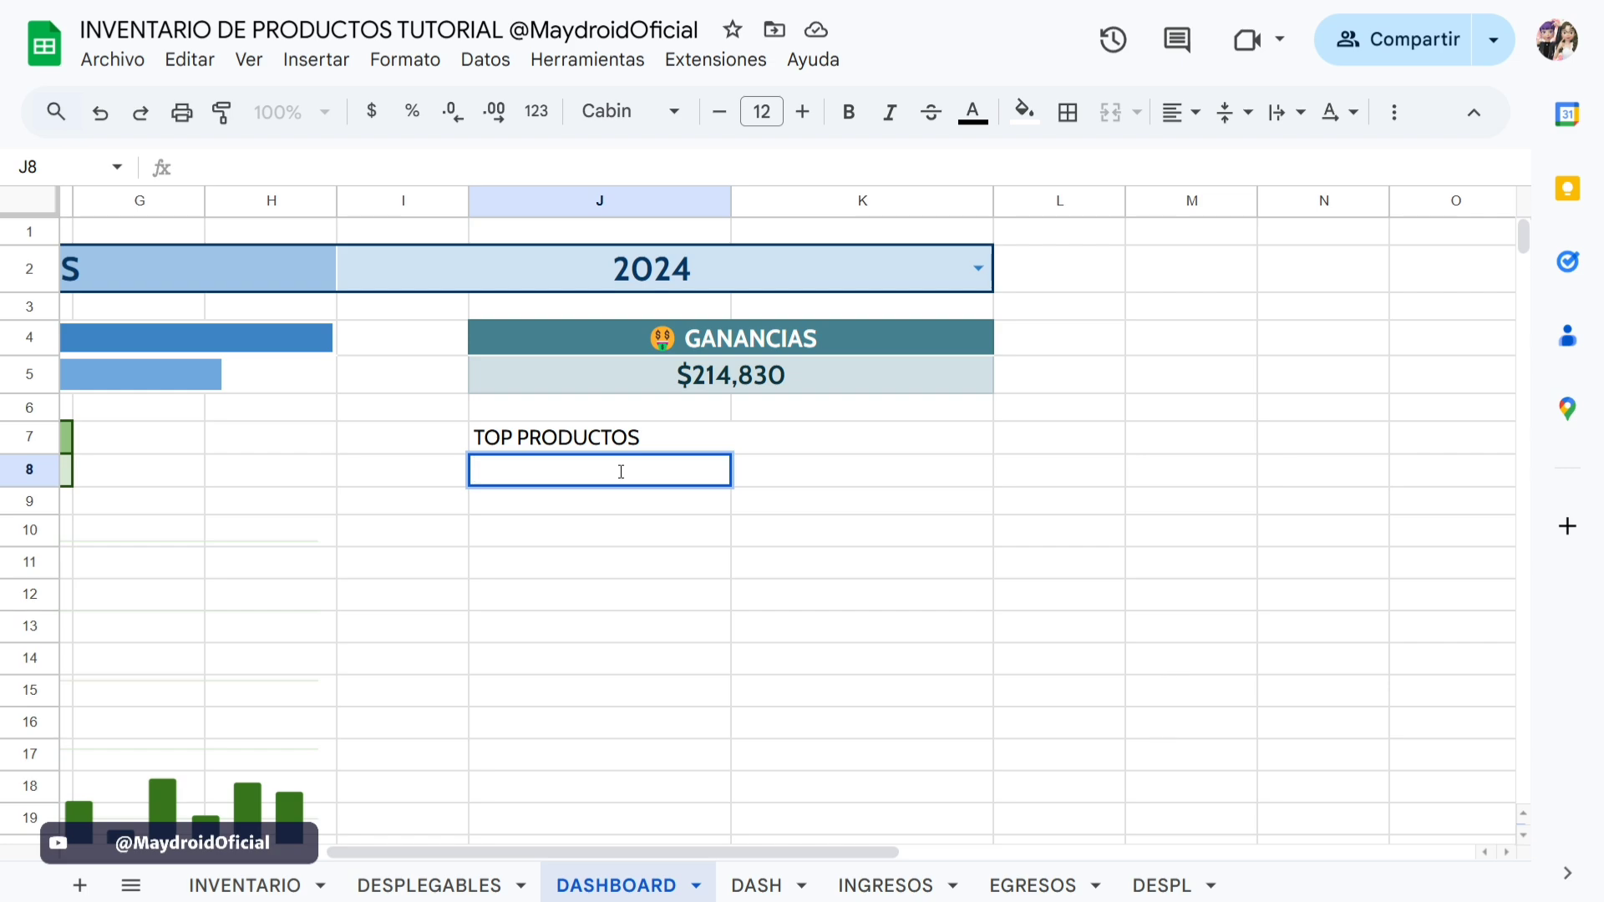
type("=SI.ERROR(QUERY(INGRESOS!$A$11:$E, \"SELECT B, SUM(C) WHERE YEAR(A) = \" &$I$2 & \" AND C IS NOT NULL GROUP BY B ORDER BY SUM(C) DESC LIMIT 15 LABEL SUM(C) ''\", 0), \"😅 No hay datos\")")
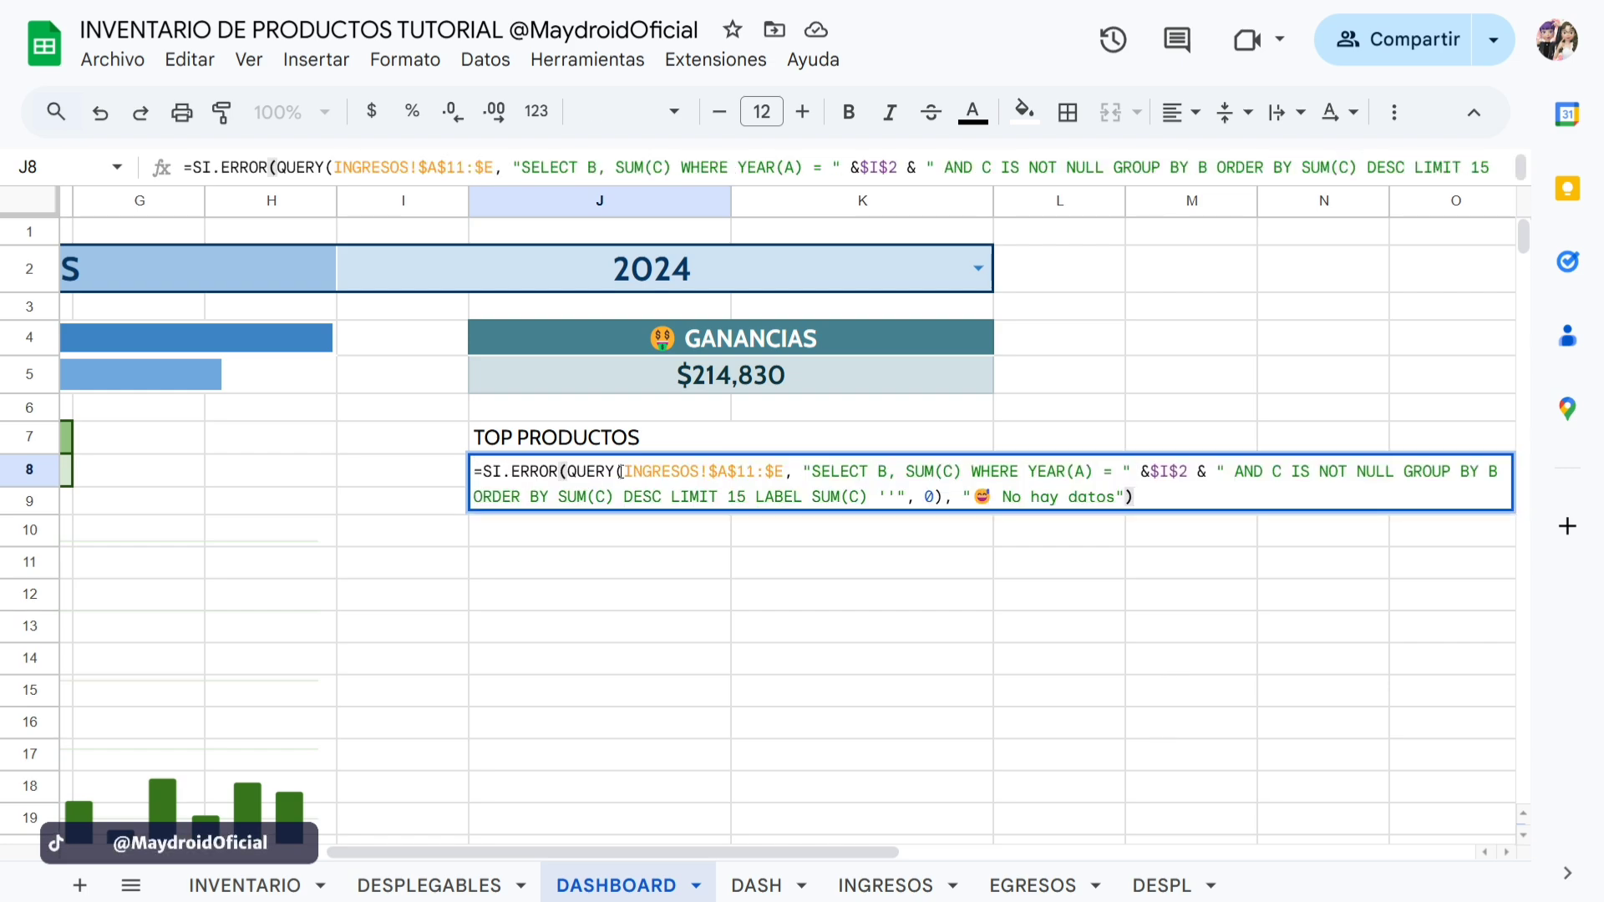
Examine the J8 formula's QUERY data range, DESC order, LIMIT 15, empty label, header argument 0 and the "😅 No hay datos" fallback.
left_click(589, 473)
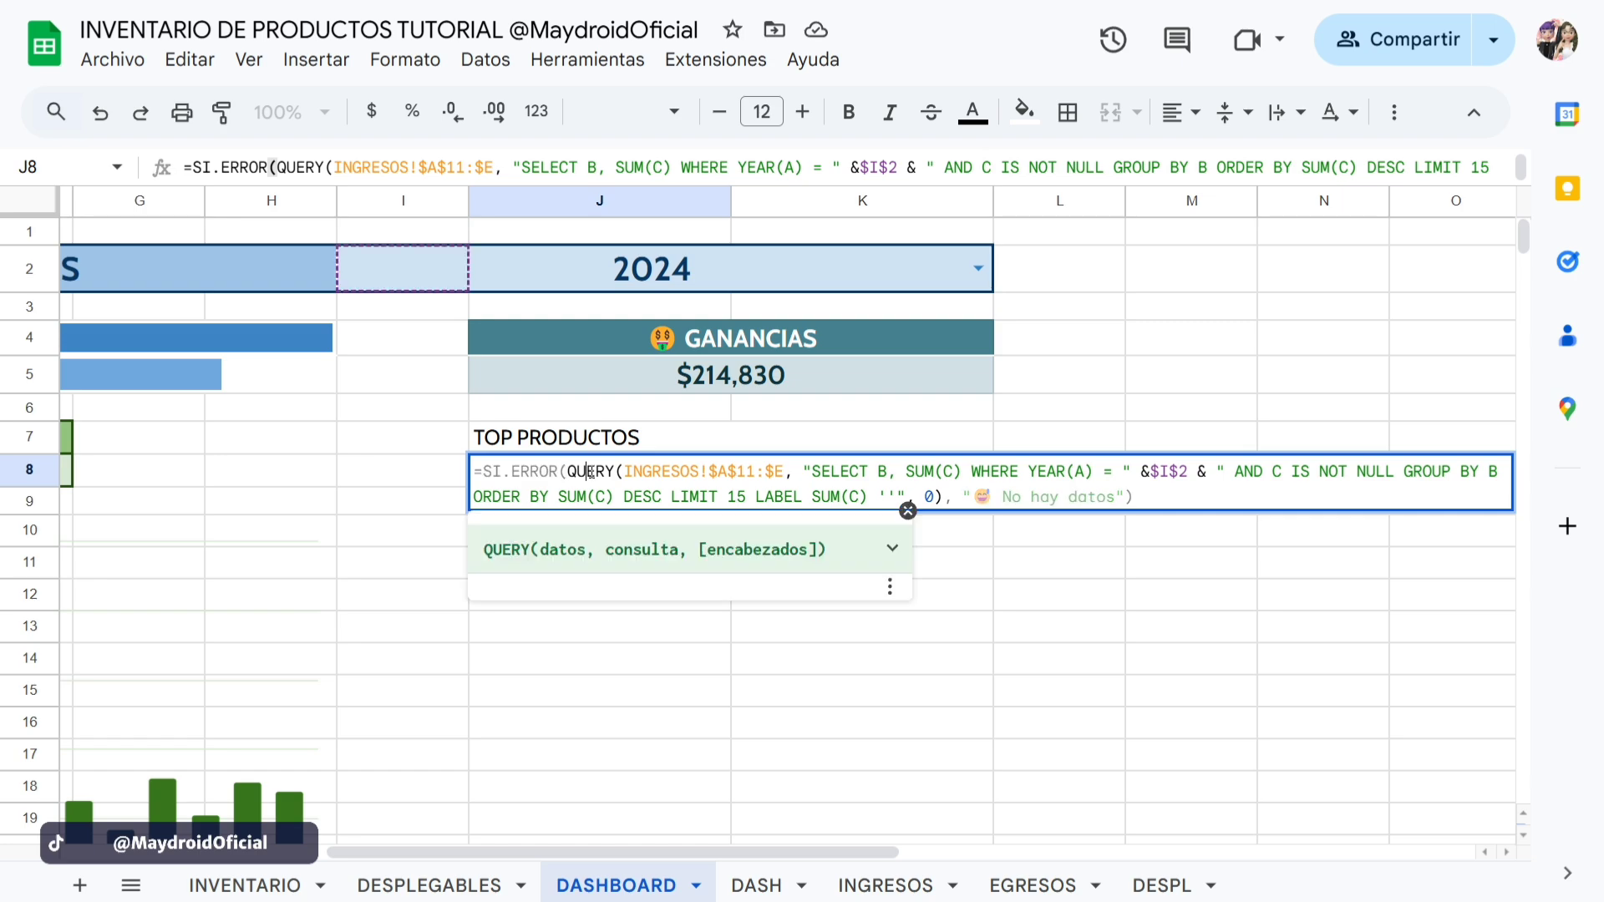
left_click(651, 472)
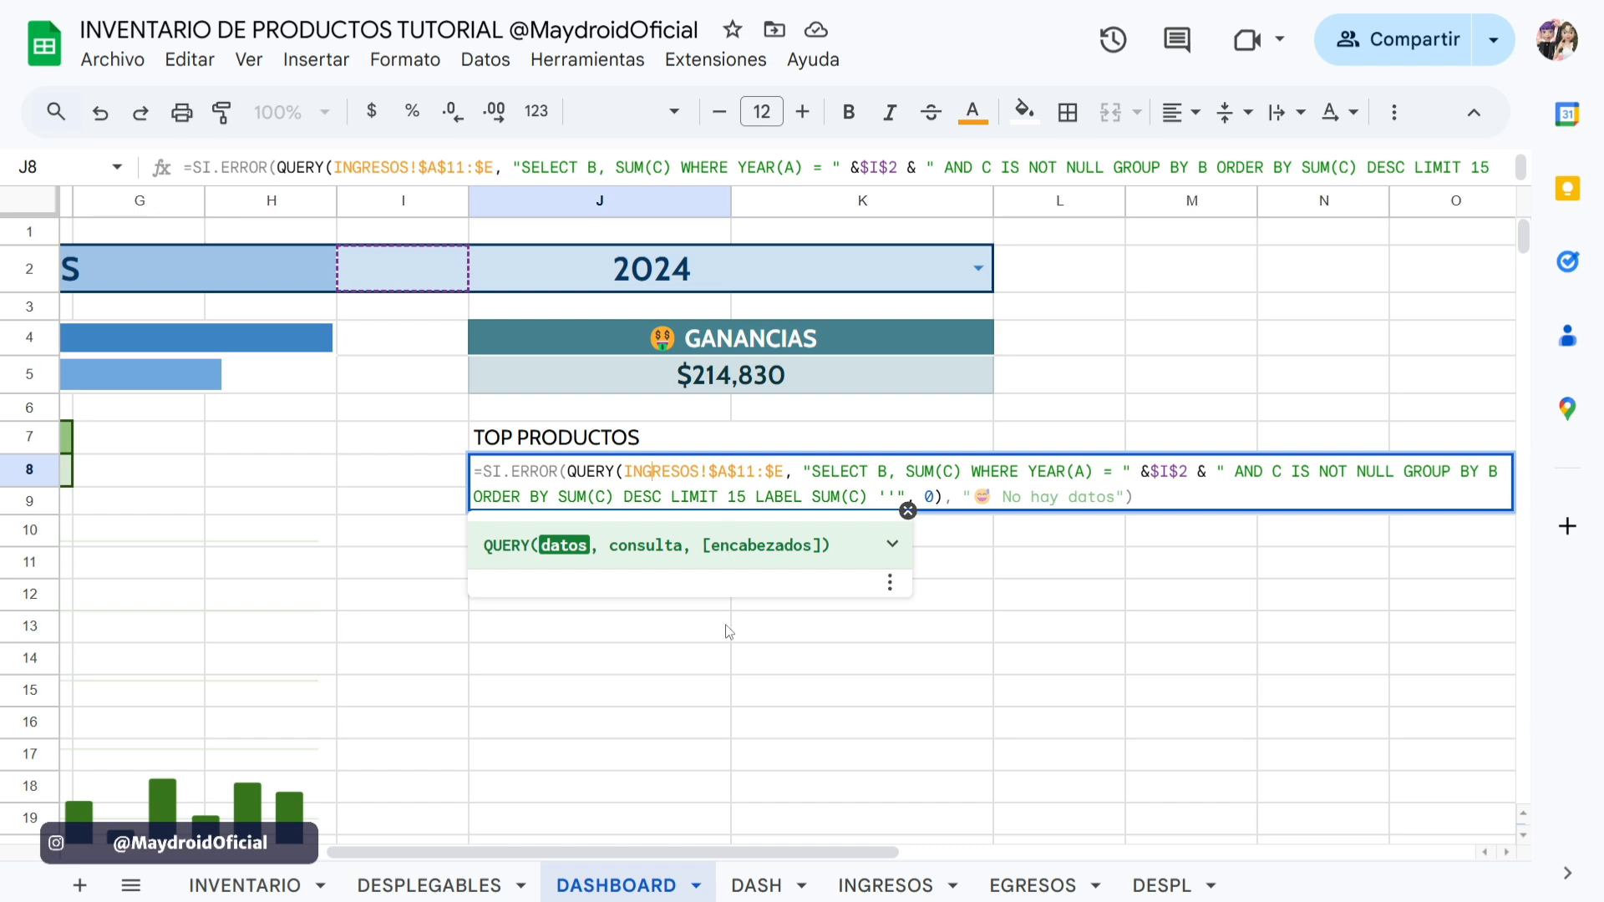
key("Down")
key("Down")
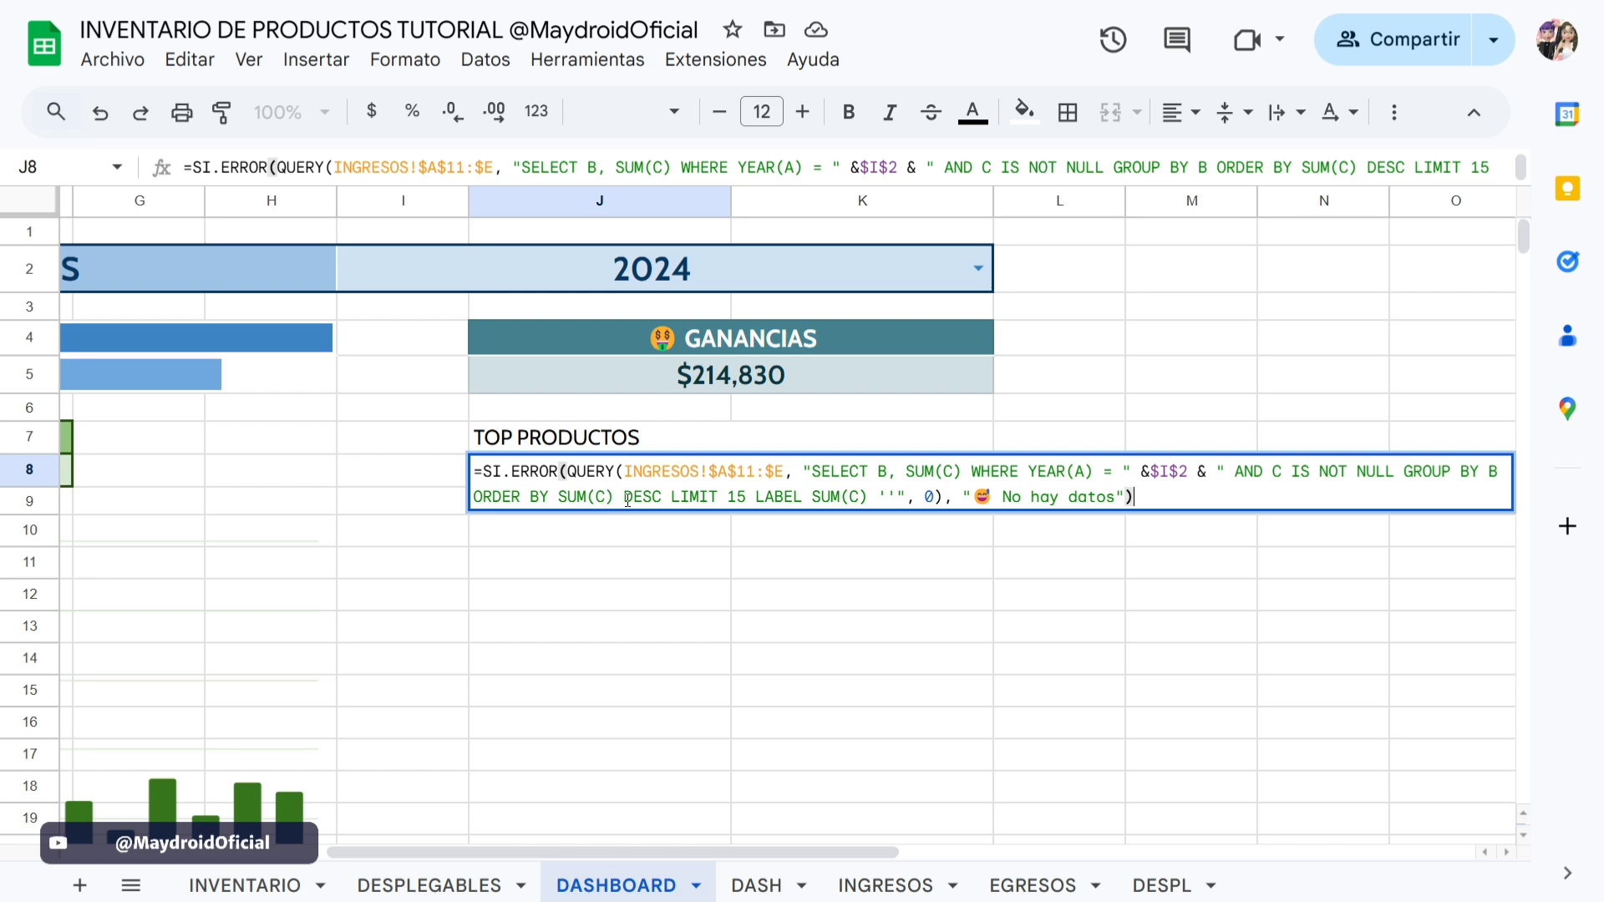
left_click_drag(625, 498, 661, 495)
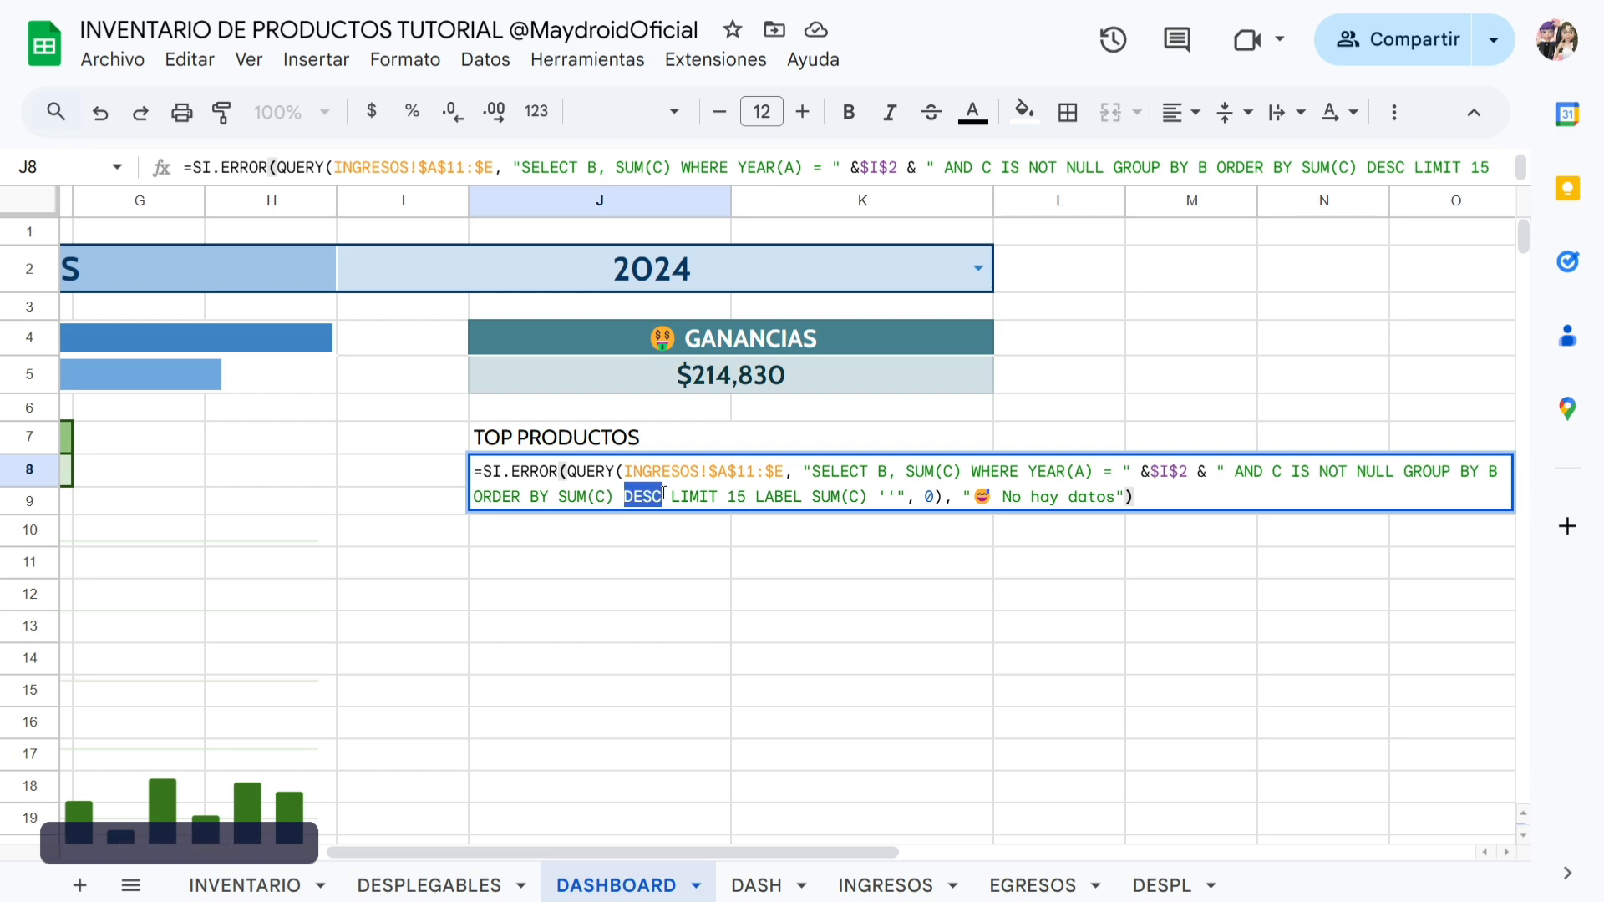
left_click(643, 498)
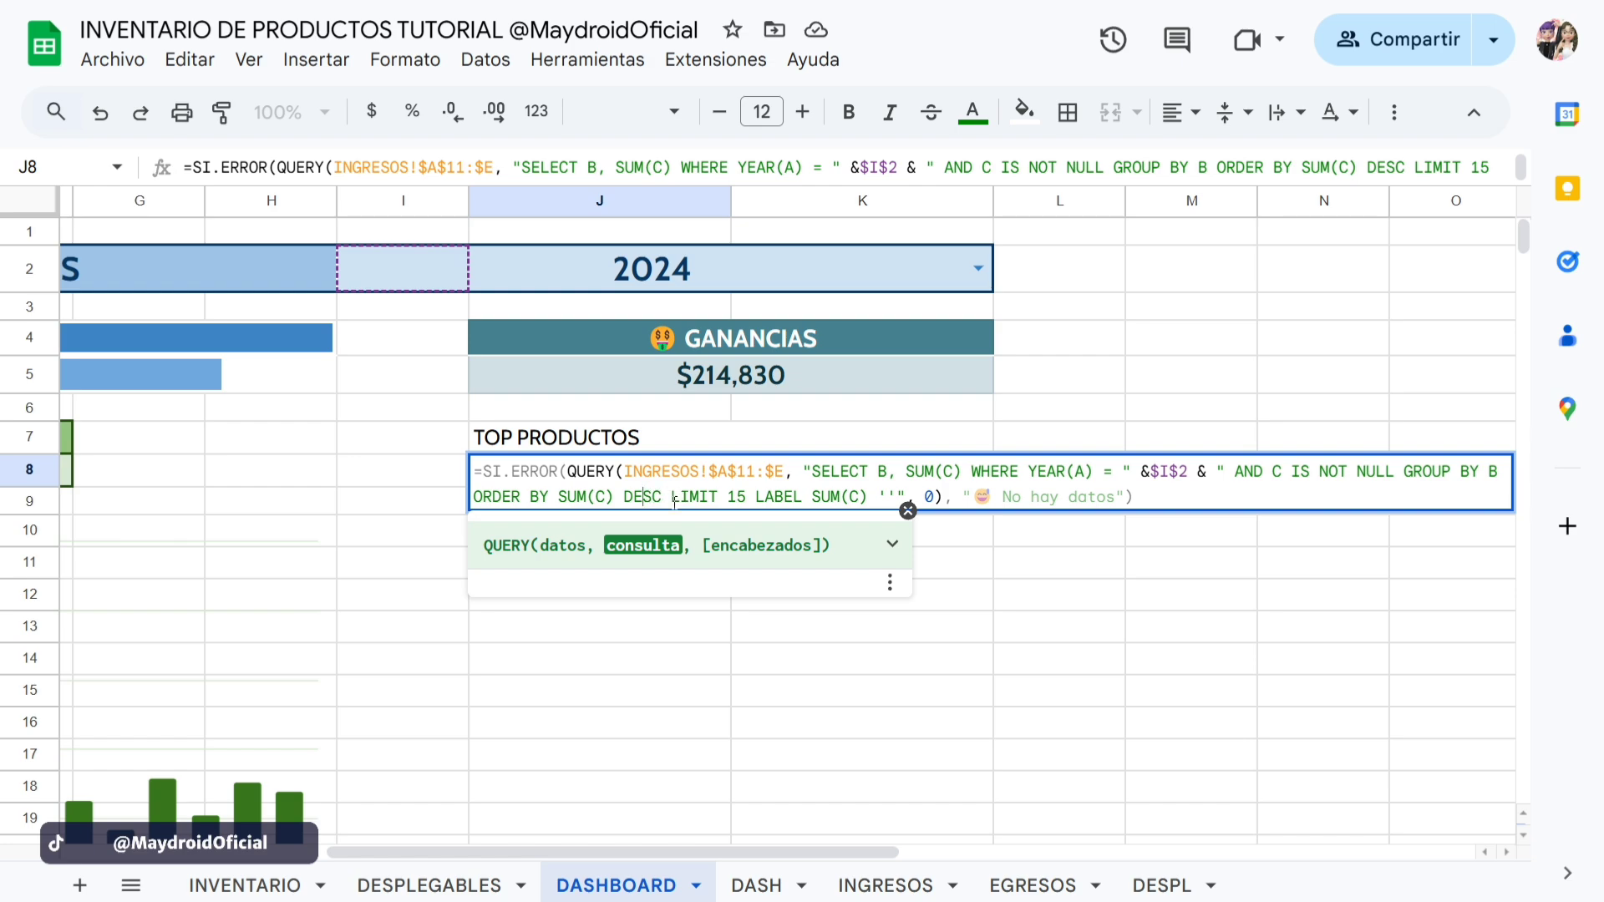
left_click_drag(674, 501, 747, 498)
left_click(749, 495)
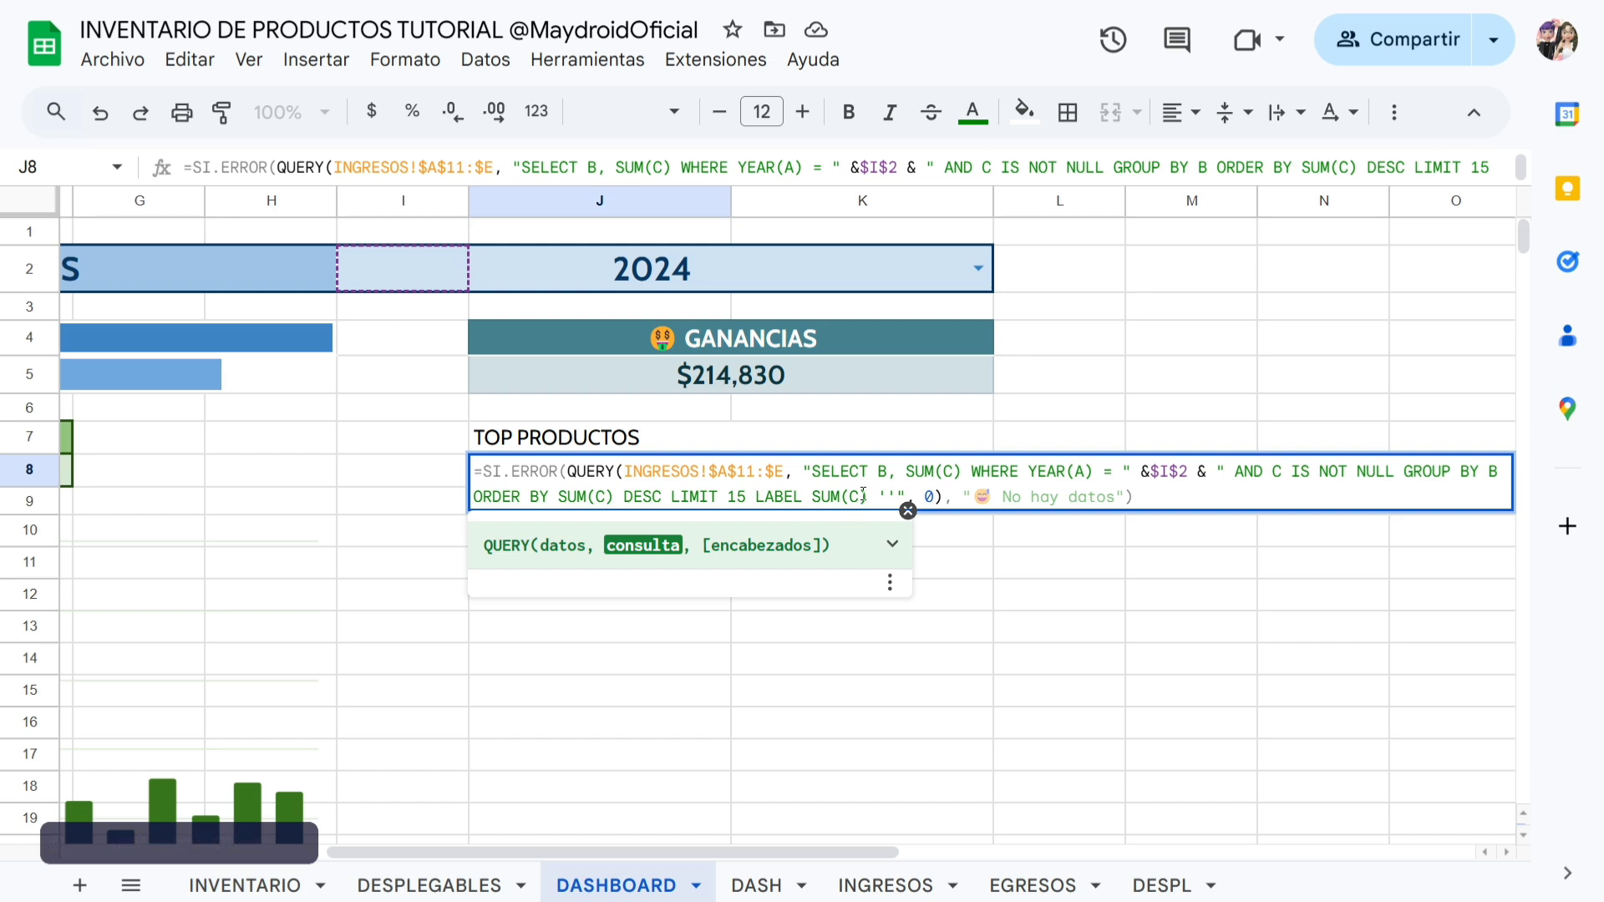
left_click(806, 497)
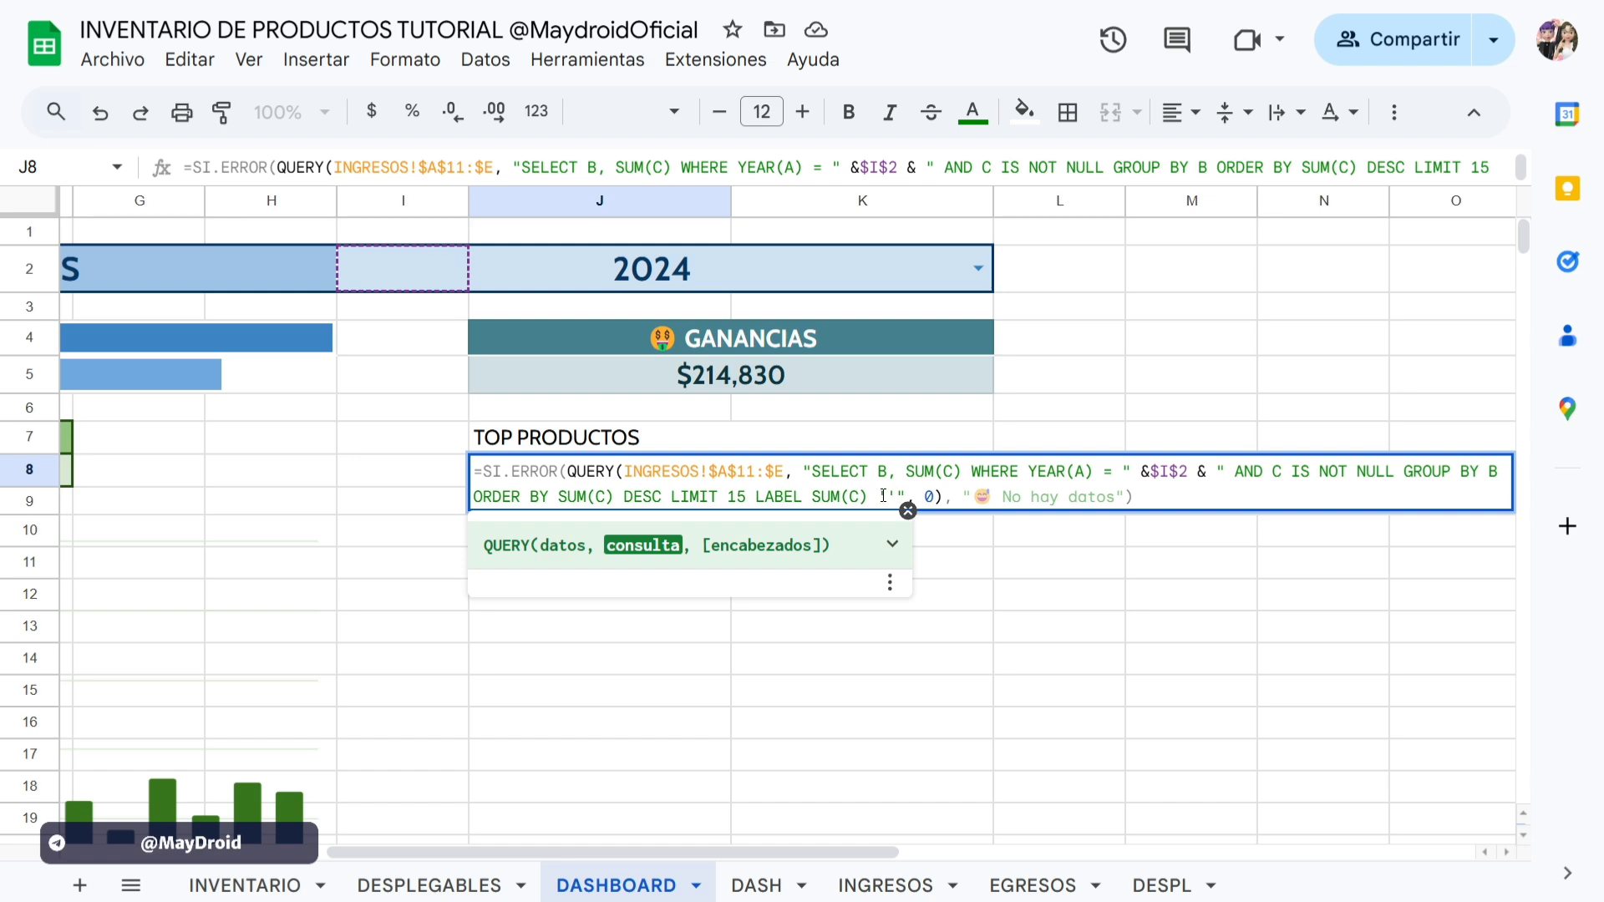
left_click(937, 498)
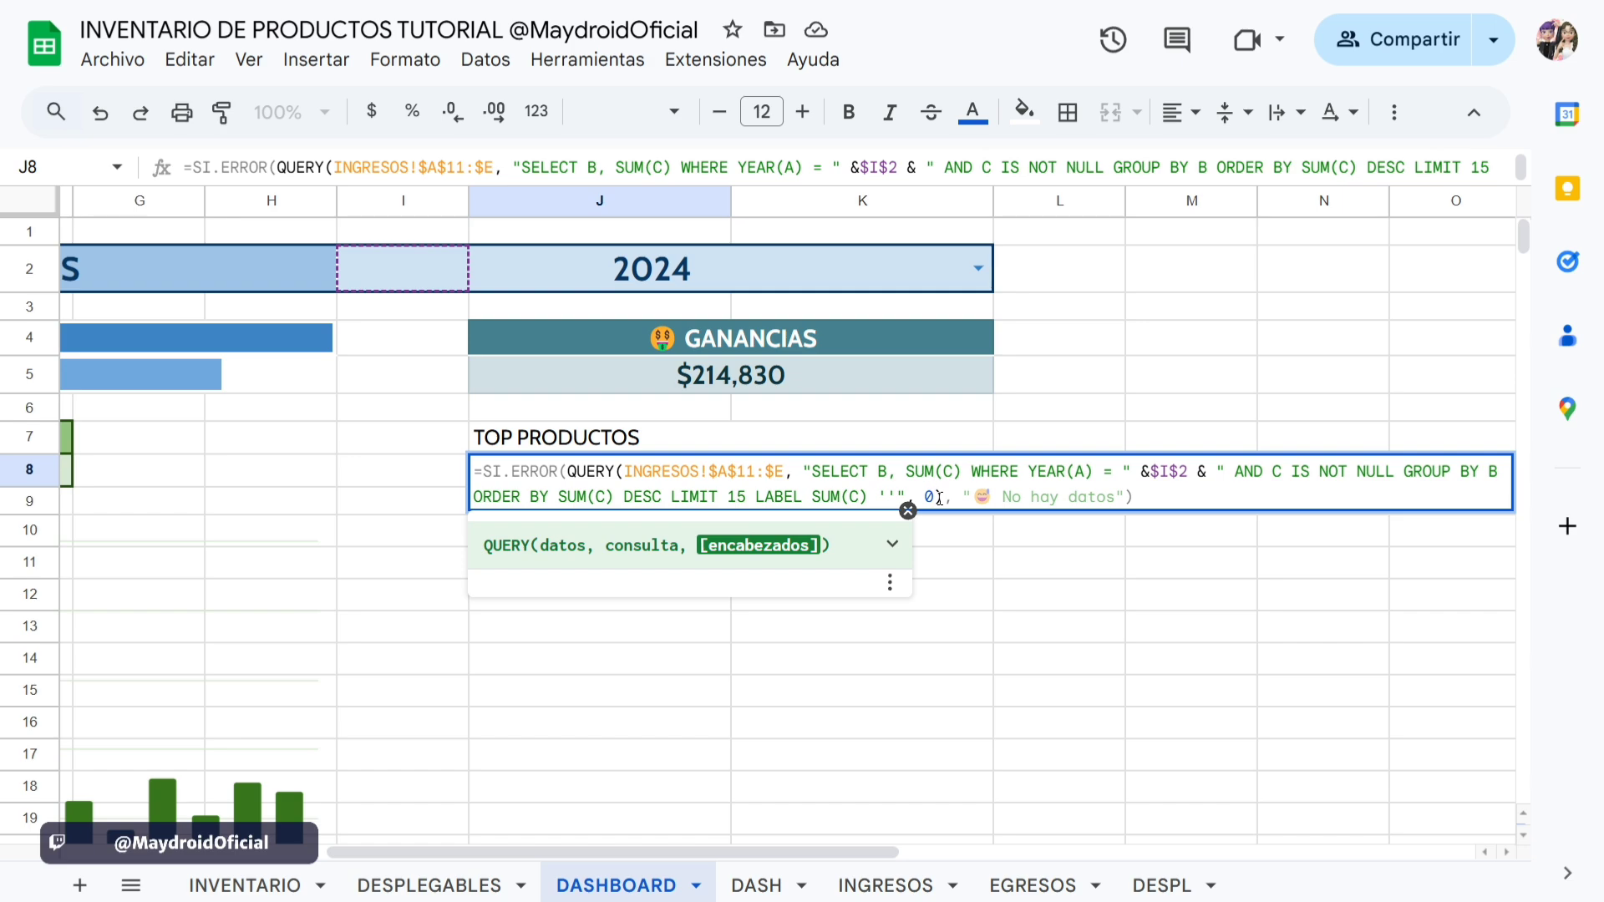
left_click(527, 473)
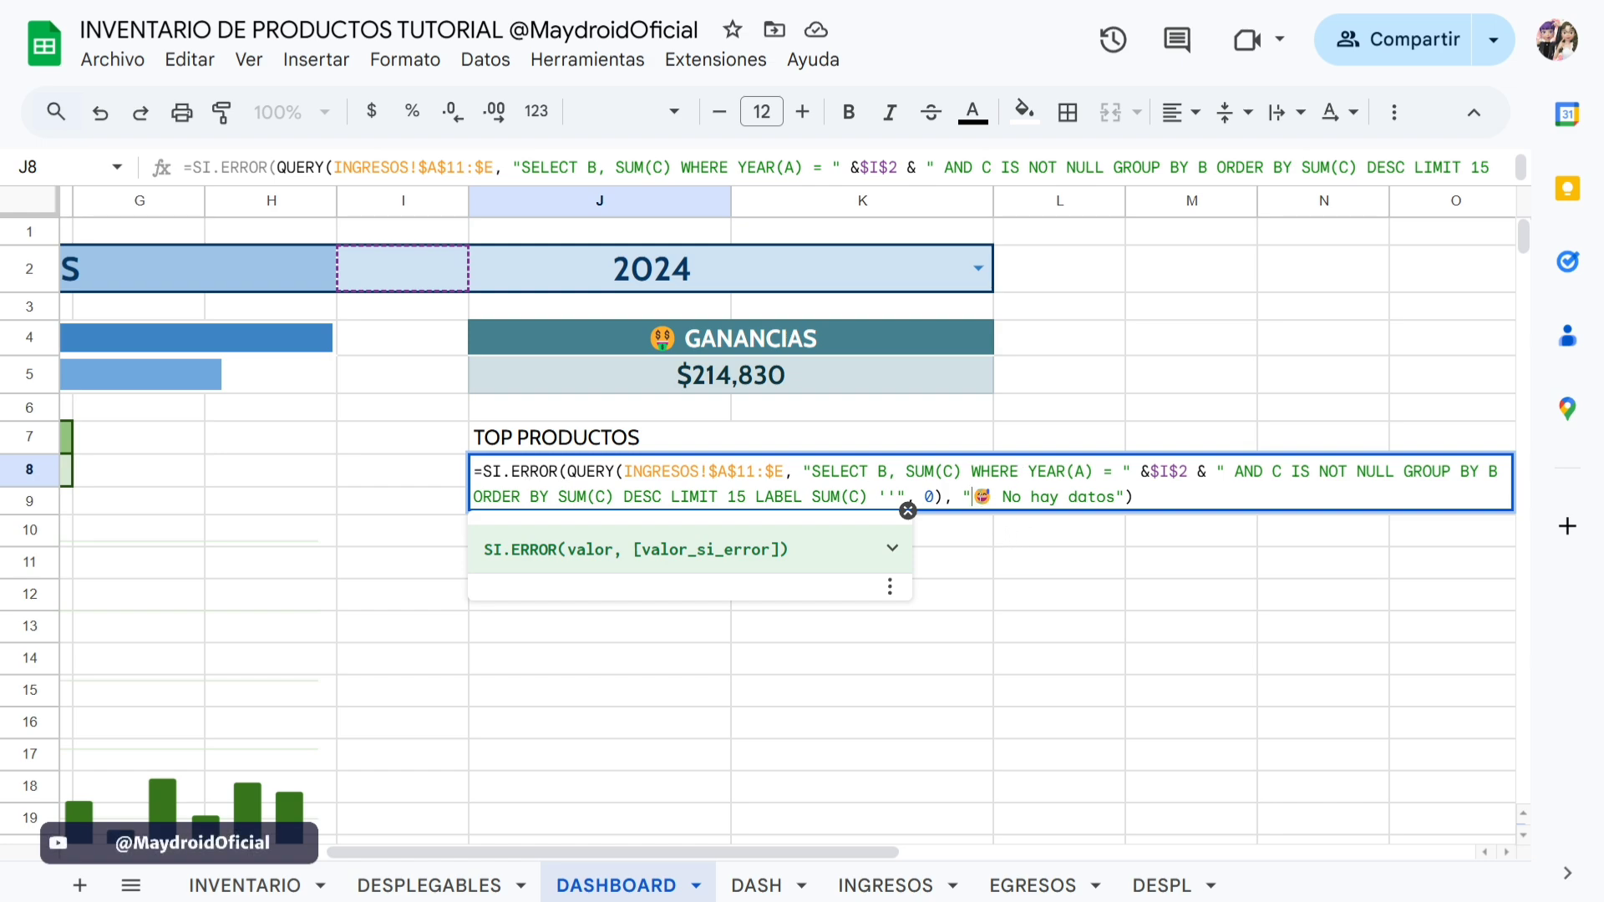
left_click_drag(973, 496, 1118, 496)
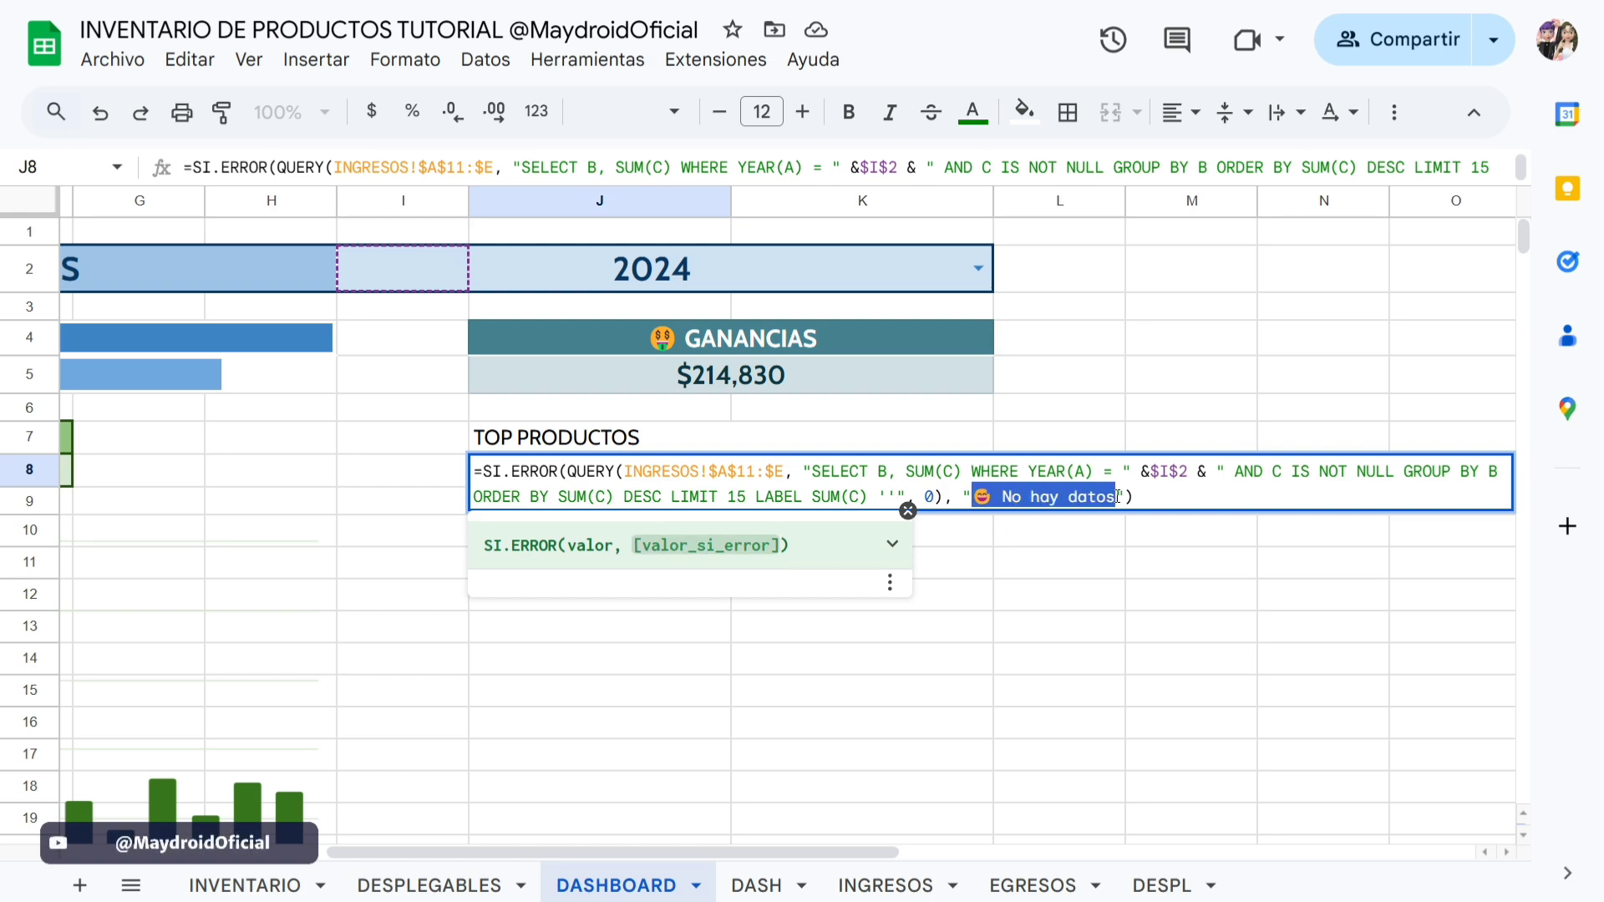
left_click(1194, 490)
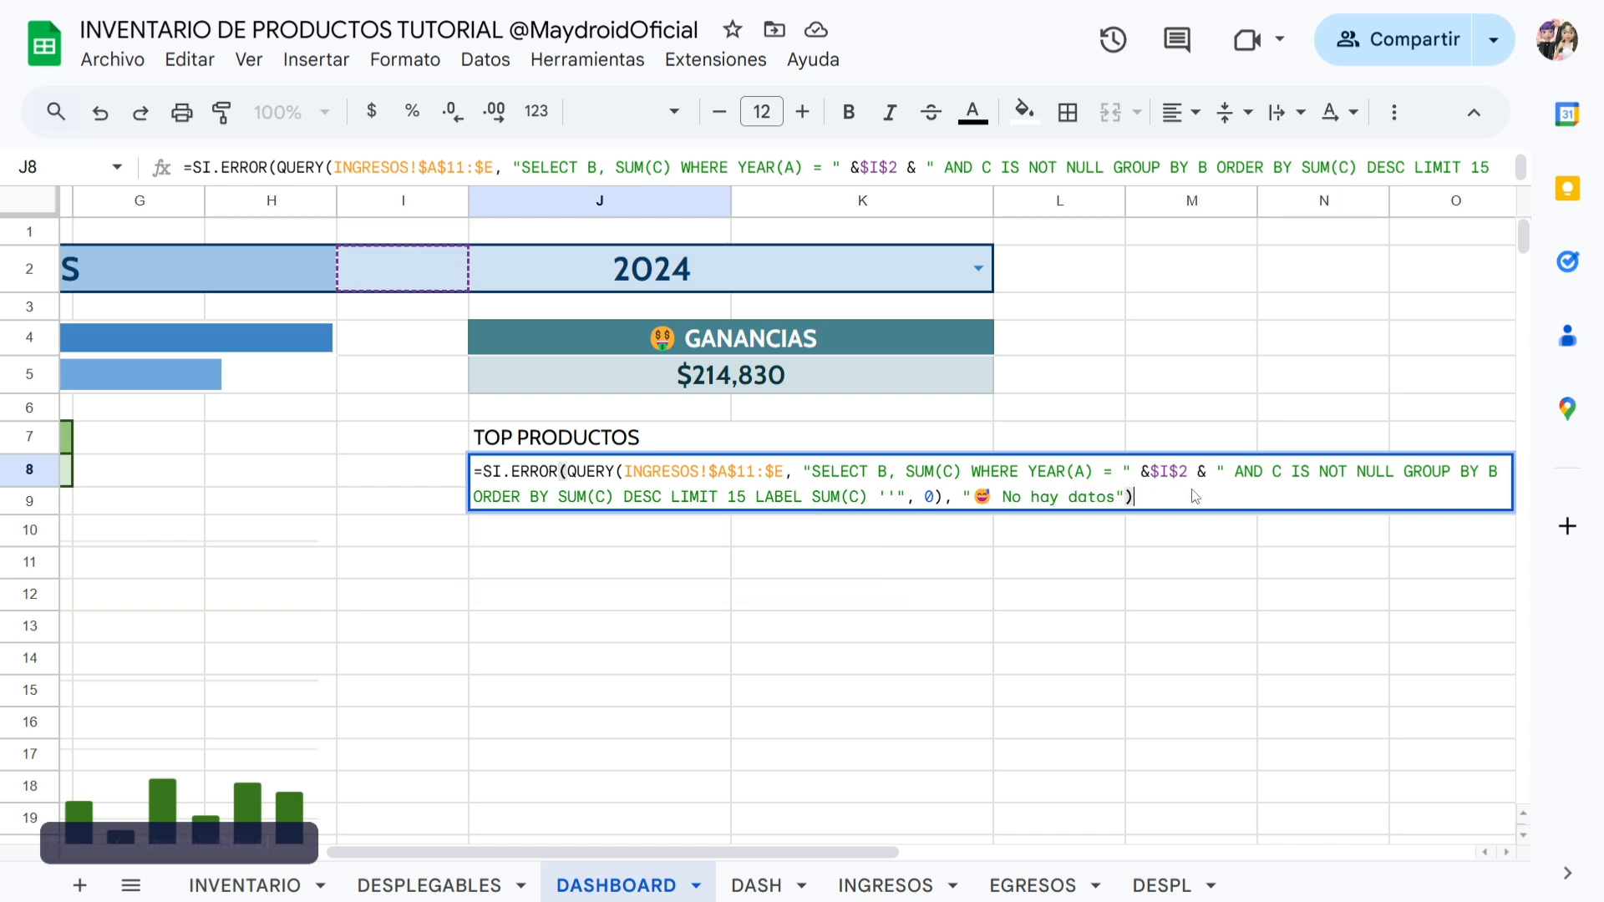
Commit the product ranking formula in J8 and look over the list under TOP PRODUCTOS.
key("Return")
scroll(884, 471, "down", 3)
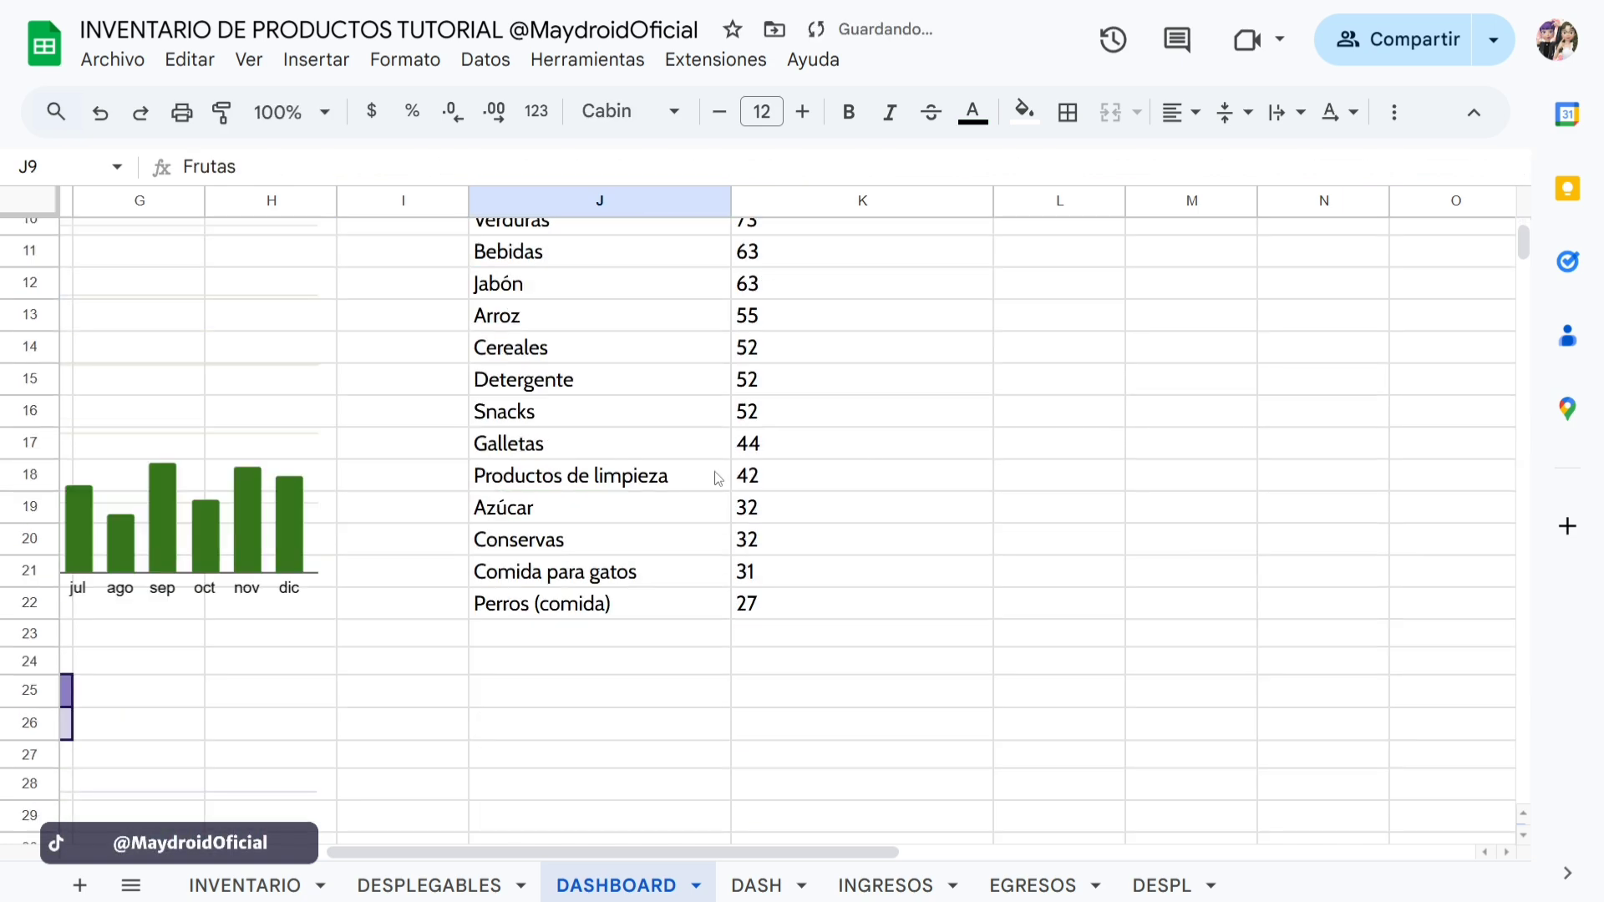
scroll(762, 491, "up", 2)
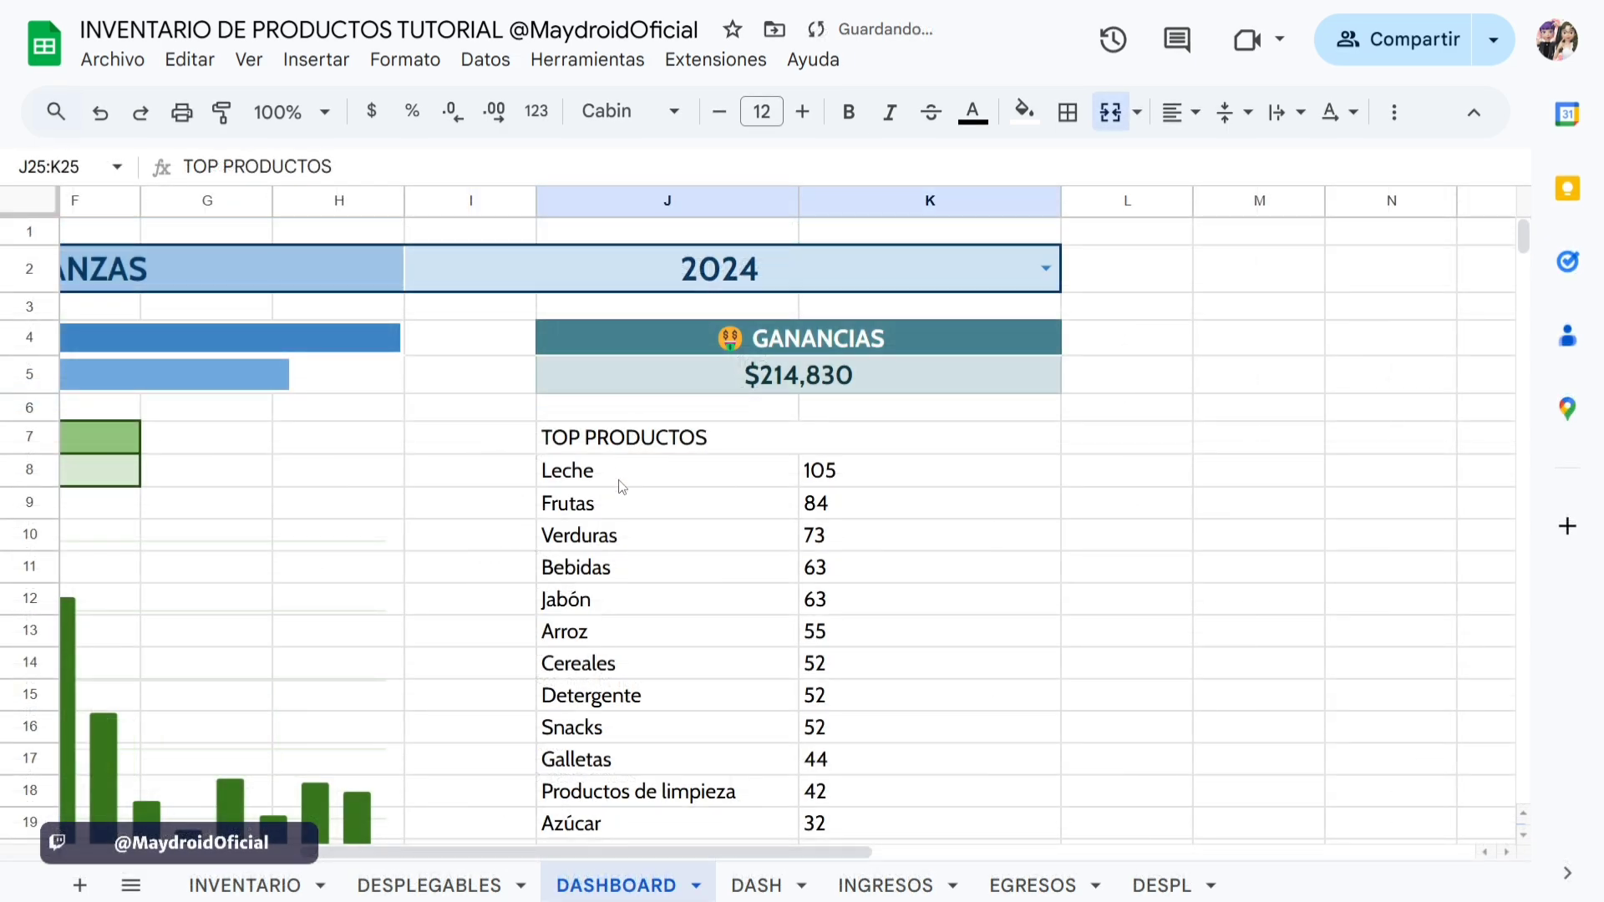
Copy the full formula text from J8 into J26, below the second TOP PRODUCTOS heading.
left_click(621, 473)
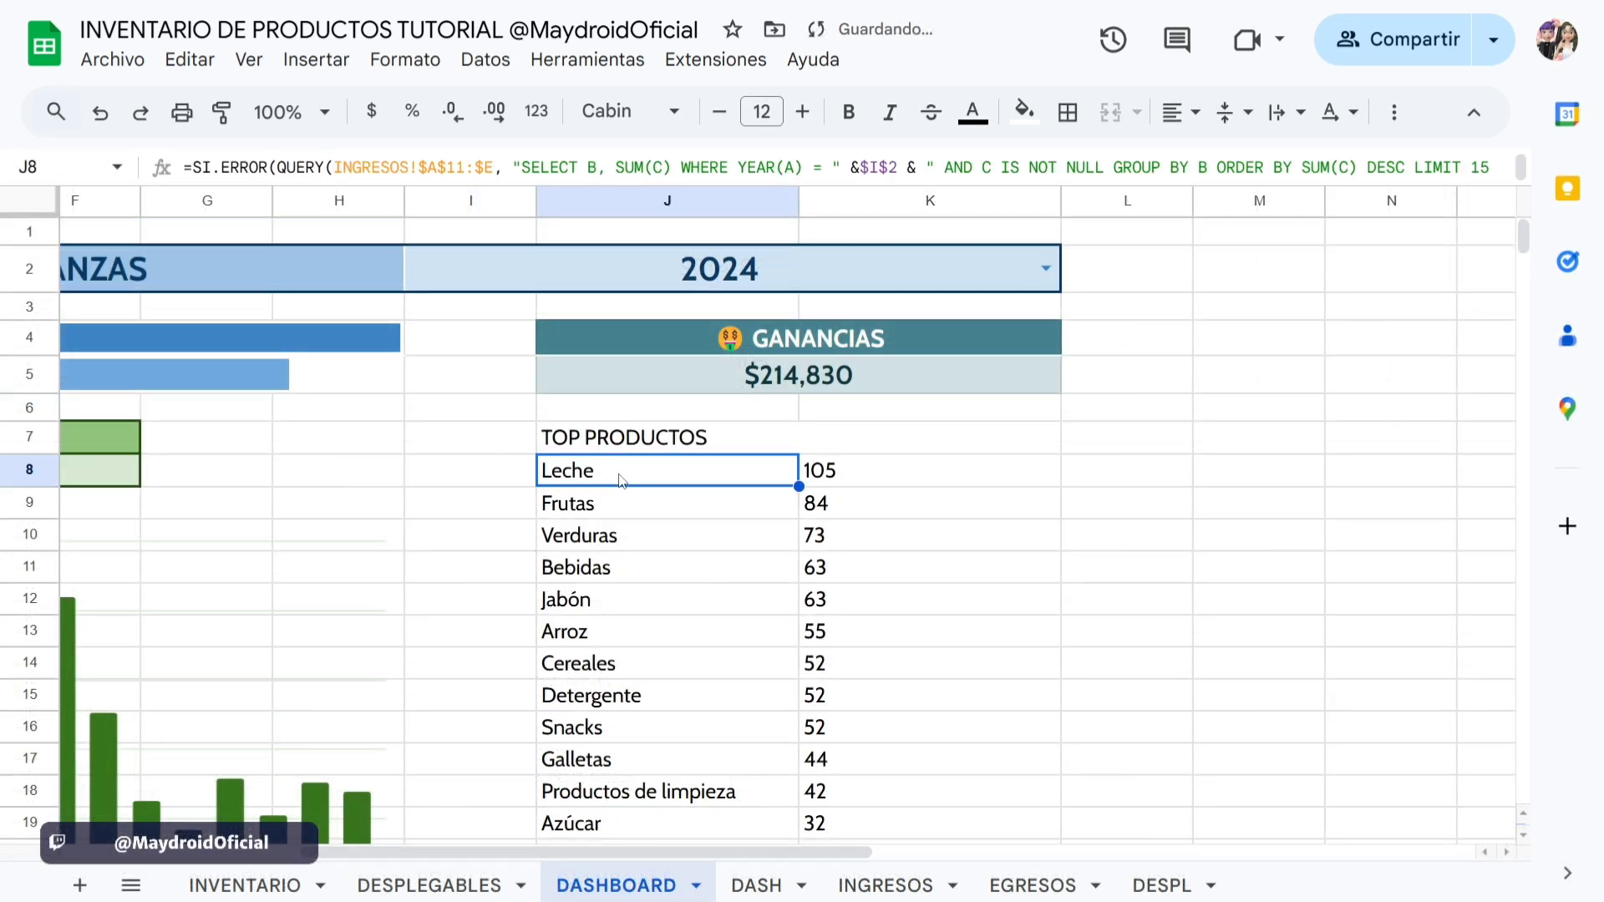
double_click(621, 473)
key("ctrl+a")
key("ctrl+c")
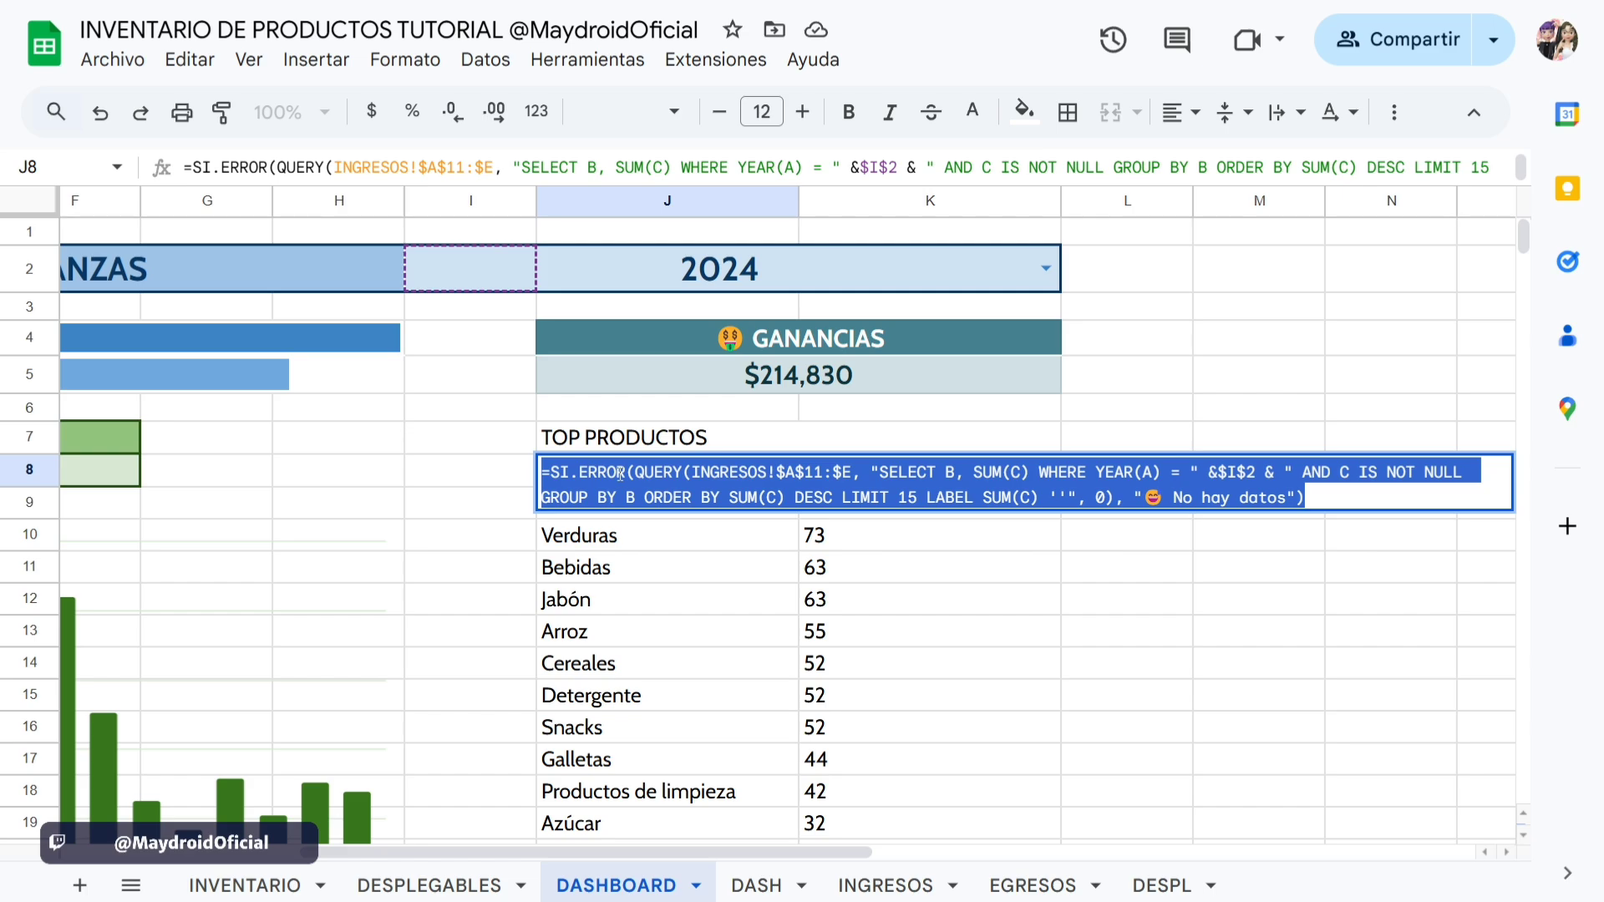
scroll(798, 387, "down", 8)
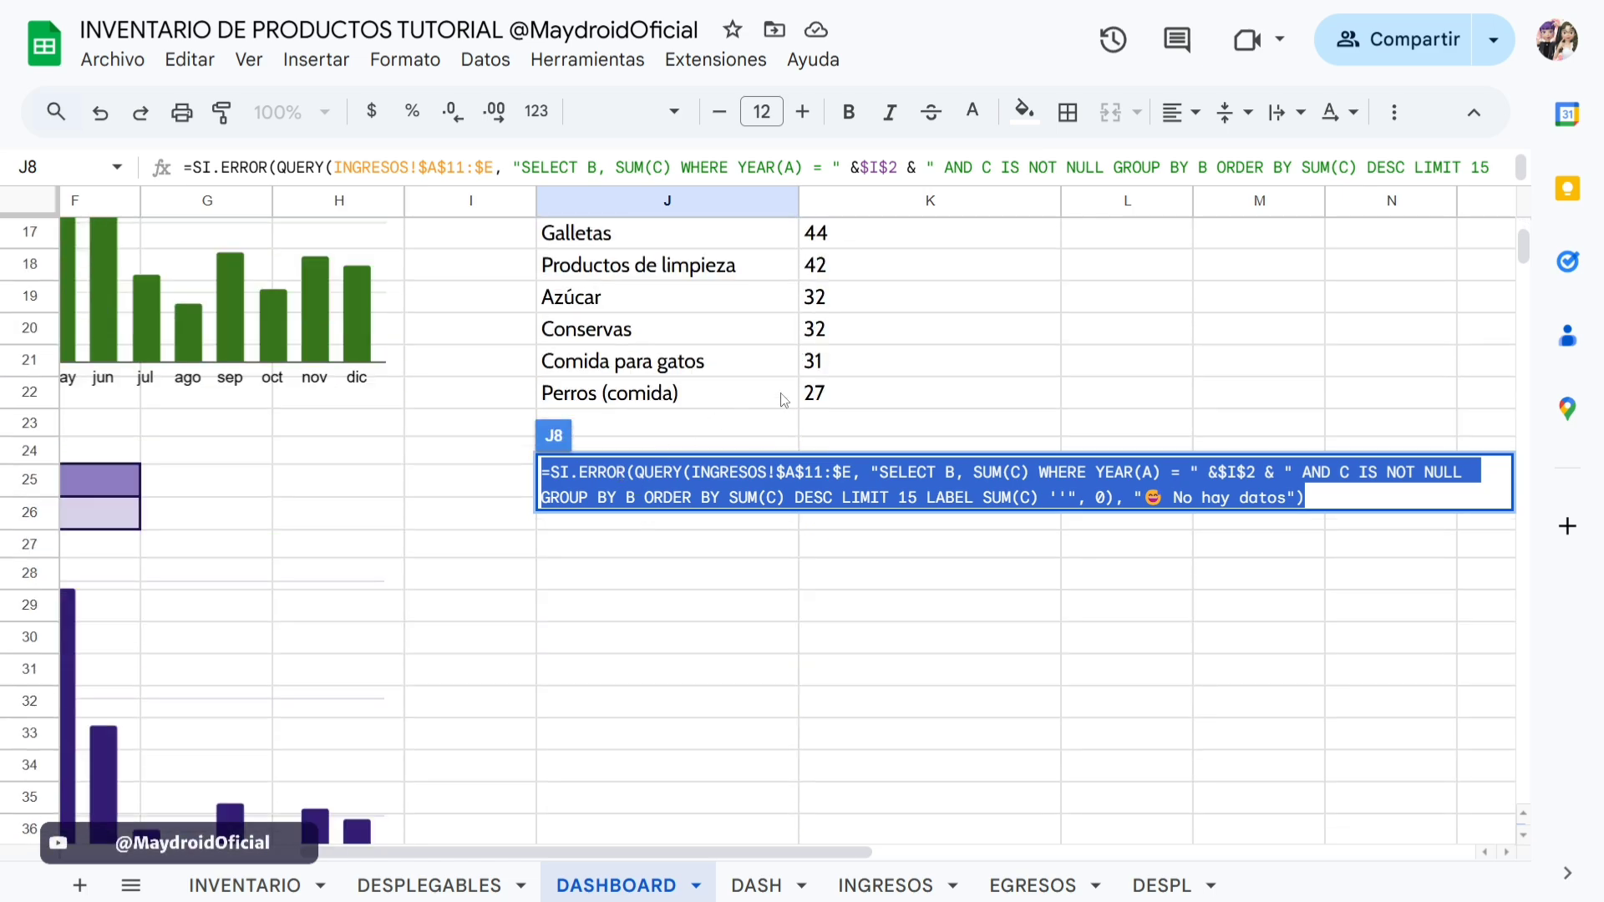
left_click(617, 308)
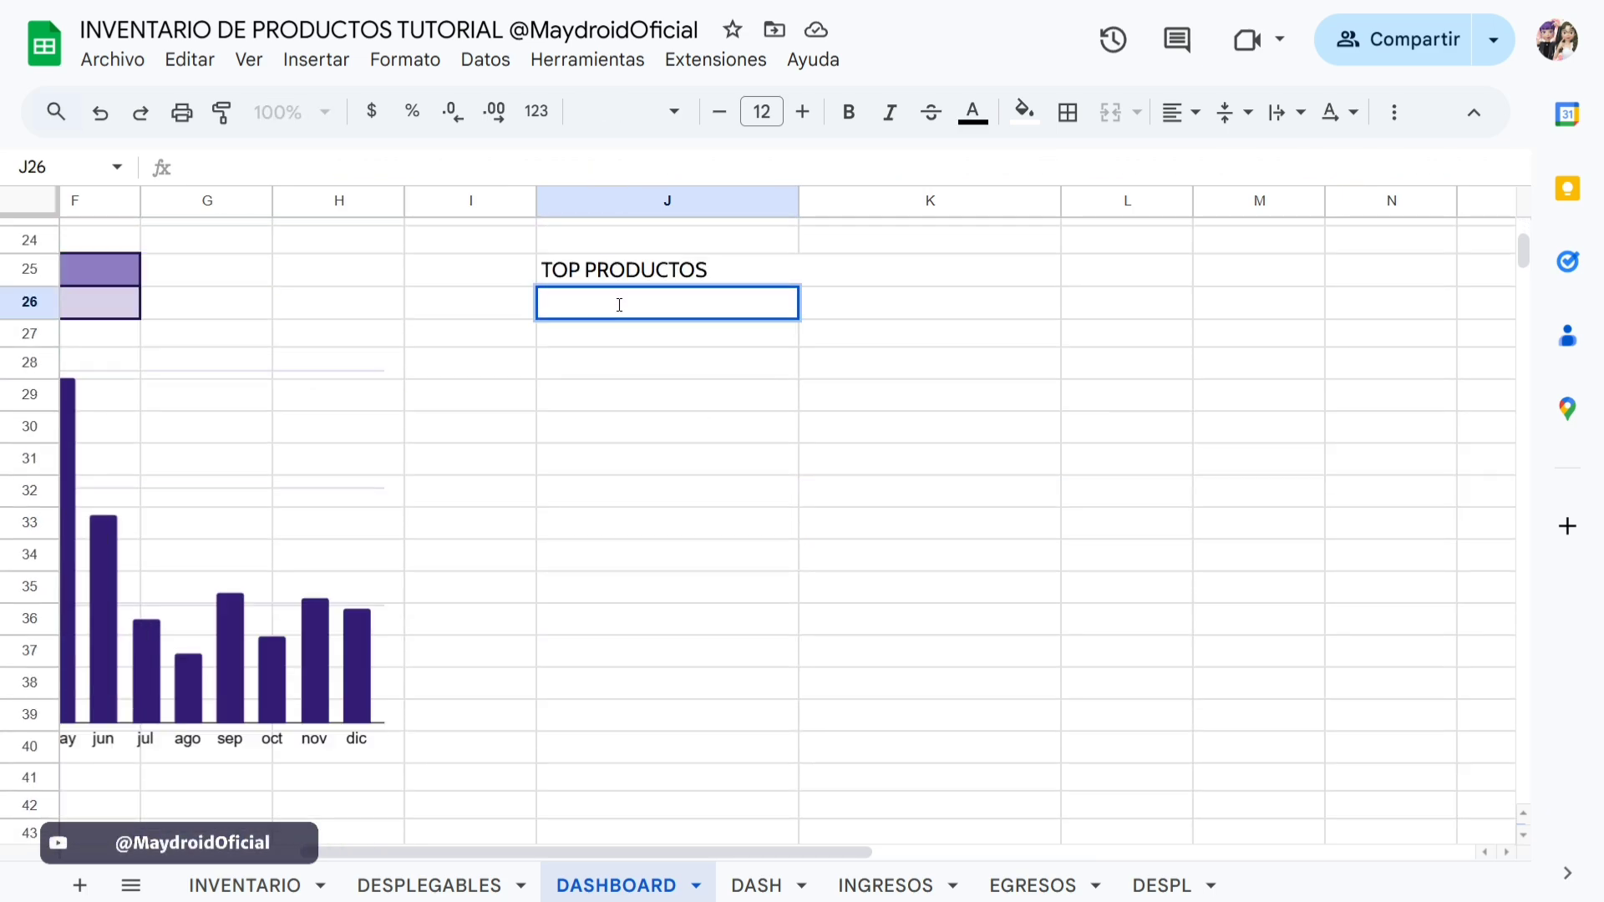
key("ctrl+v")
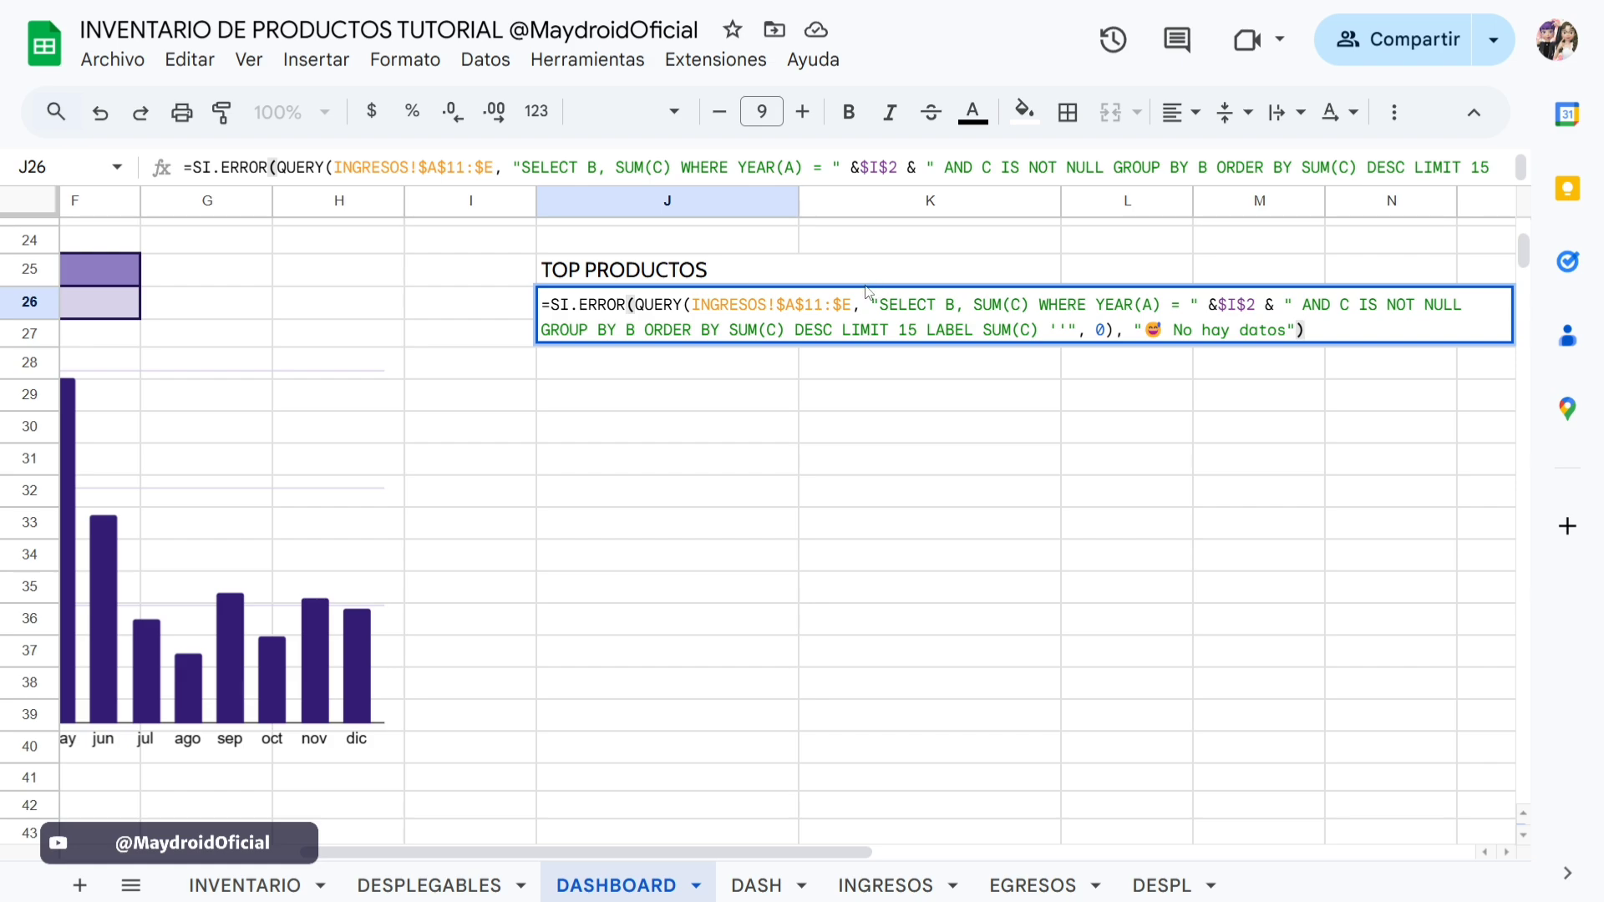
Replace the QUERY data range in J26 with EGRESOS!$A$11:$E and review the product and quantity columns in J26:K40.
left_click_drag(695, 304, 851, 316)
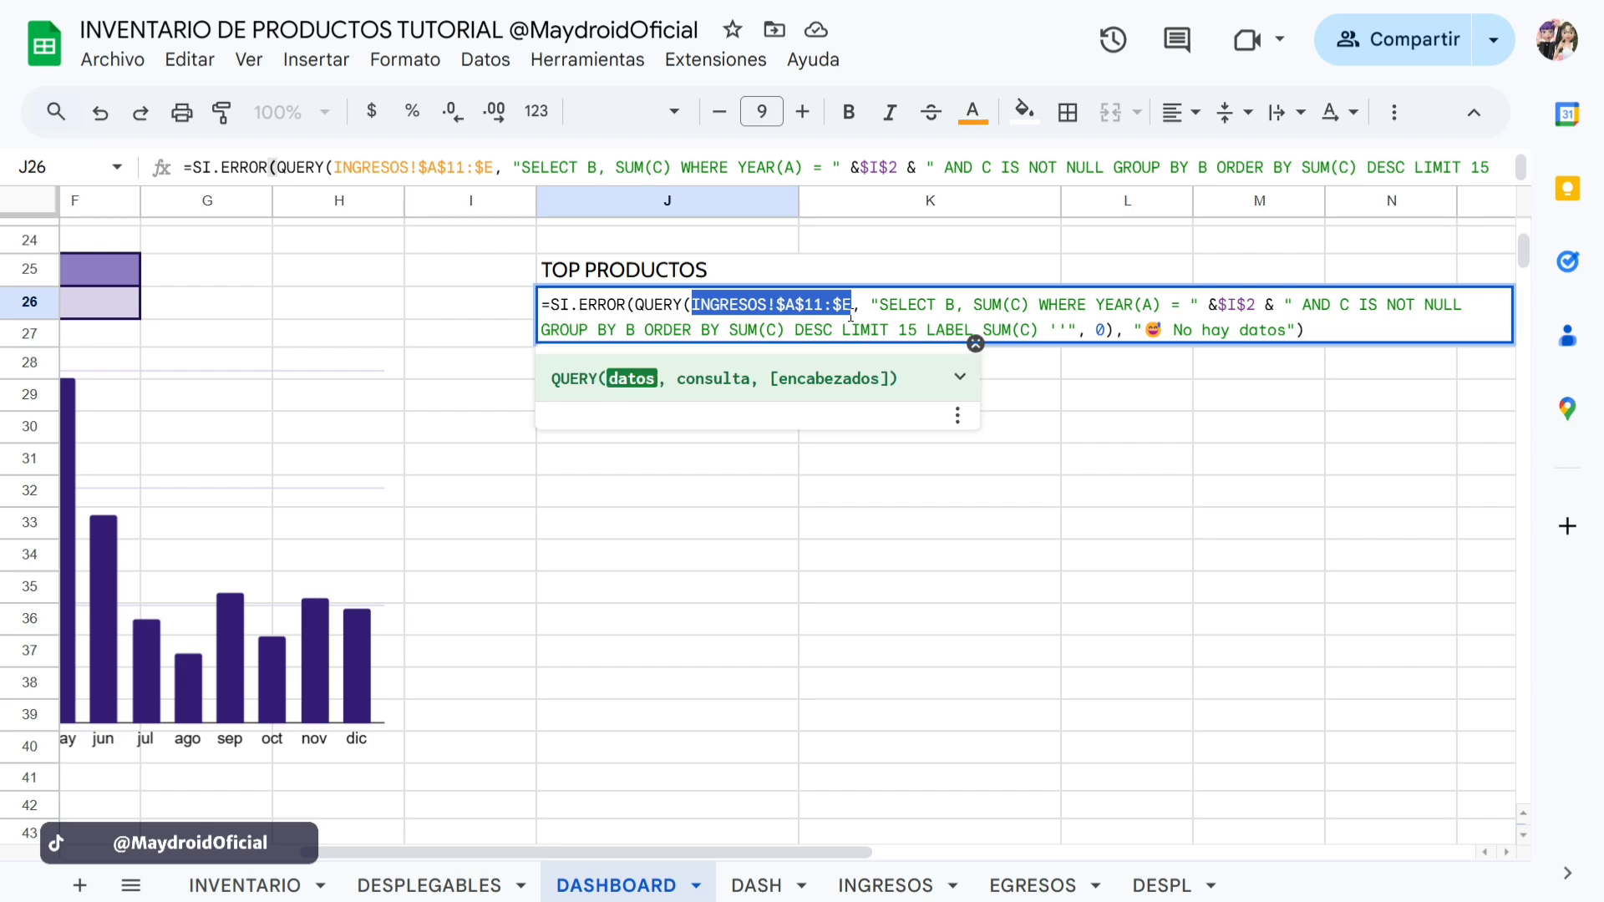
key("BackSpace")
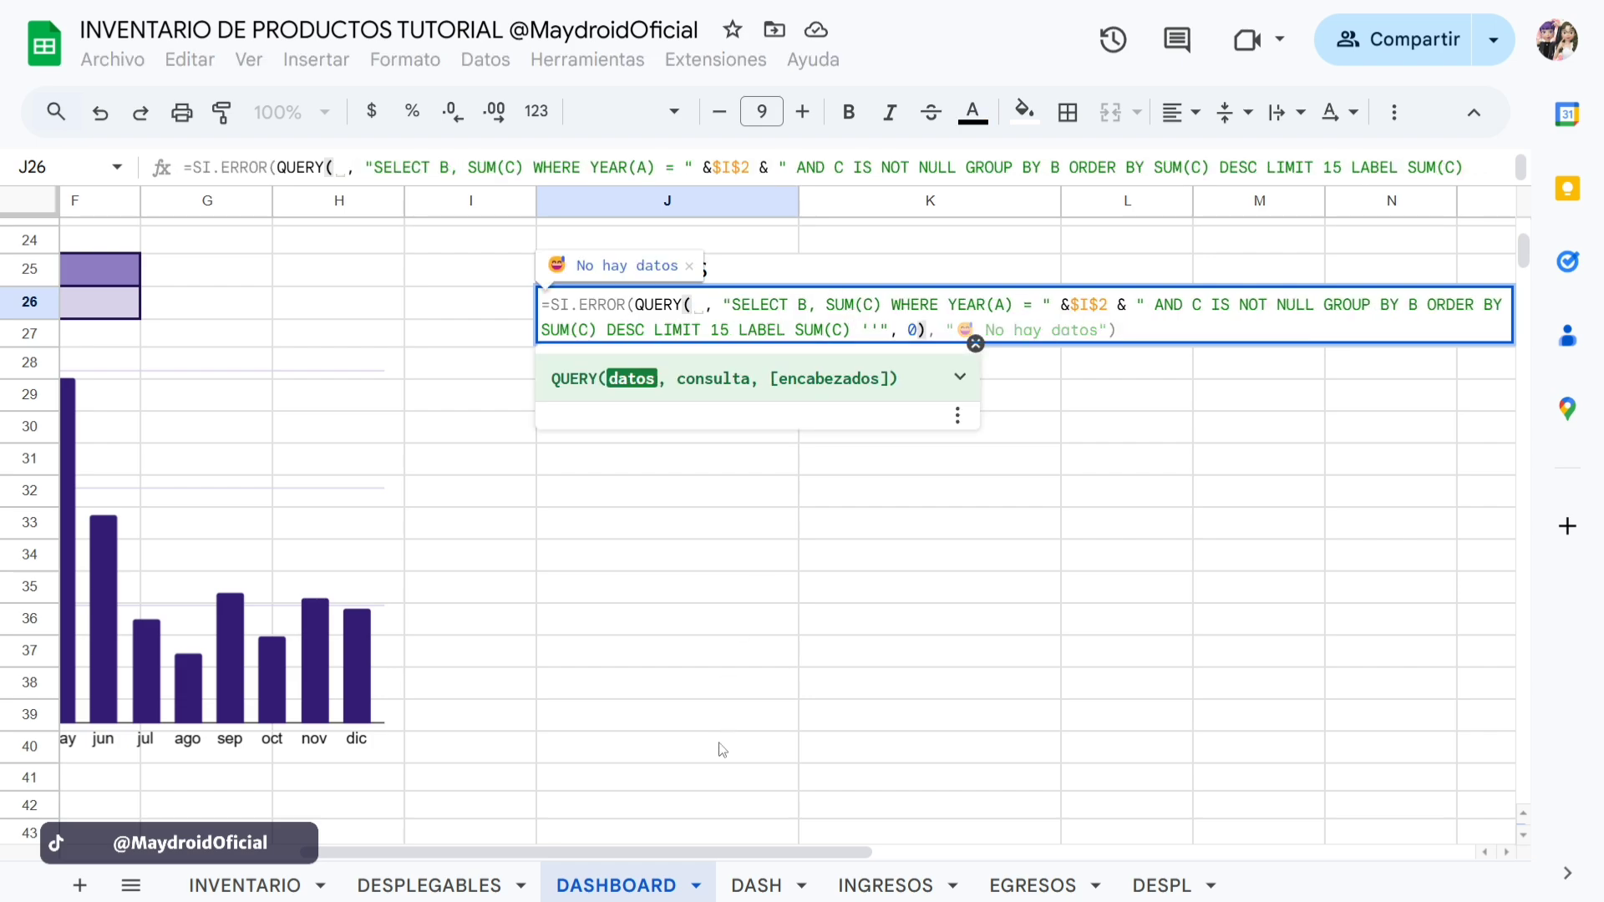
left_click(1042, 888)
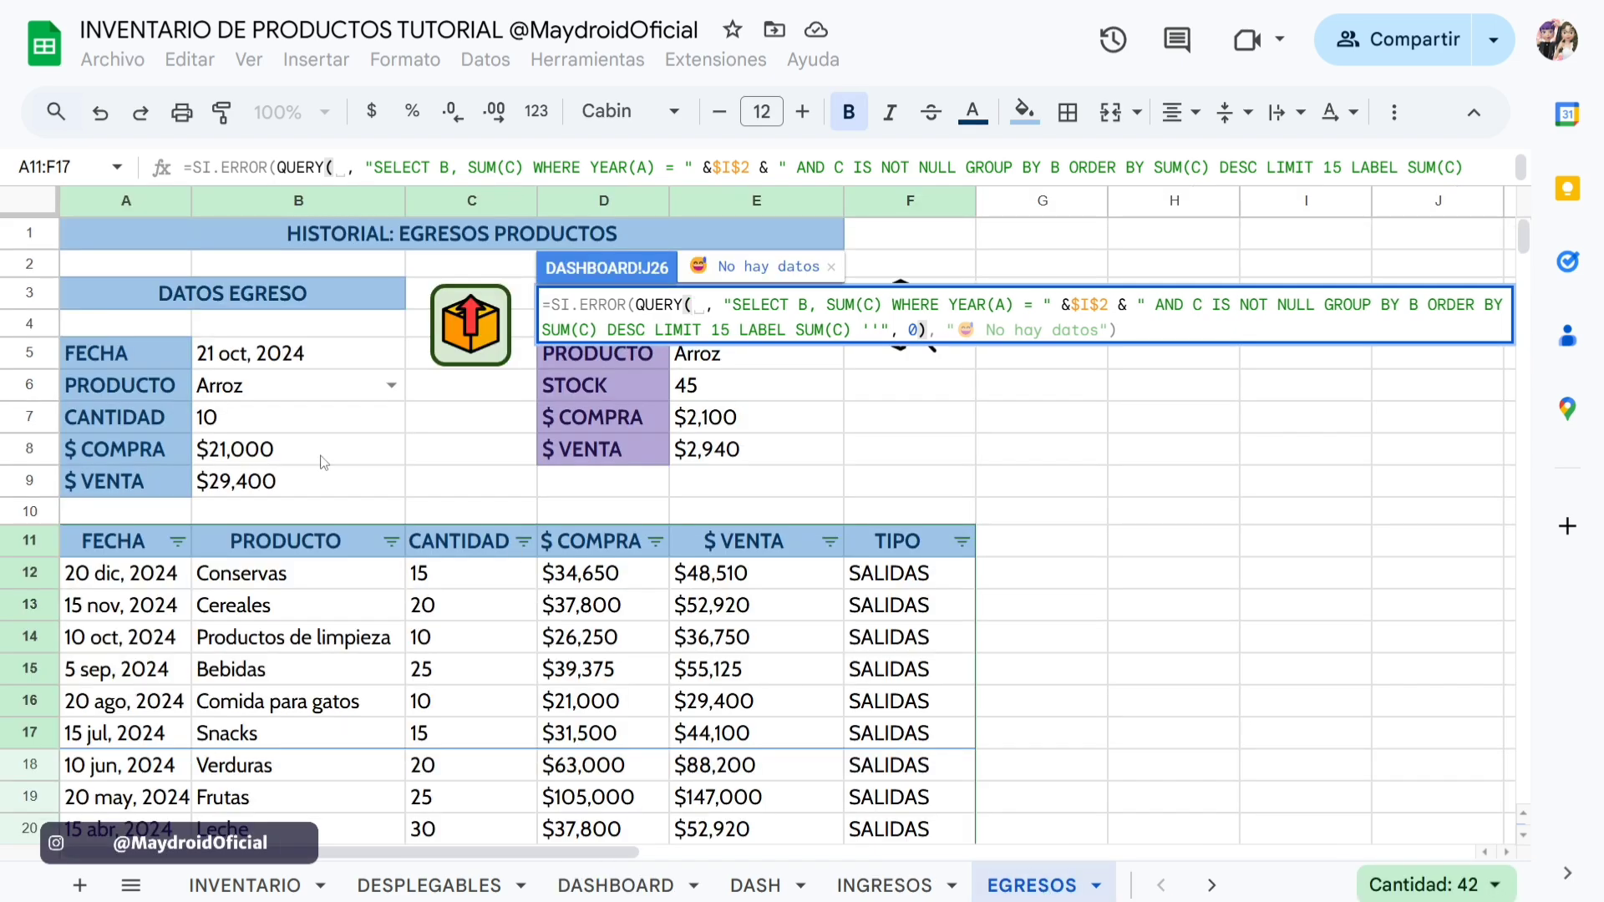
left_click(104, 541)
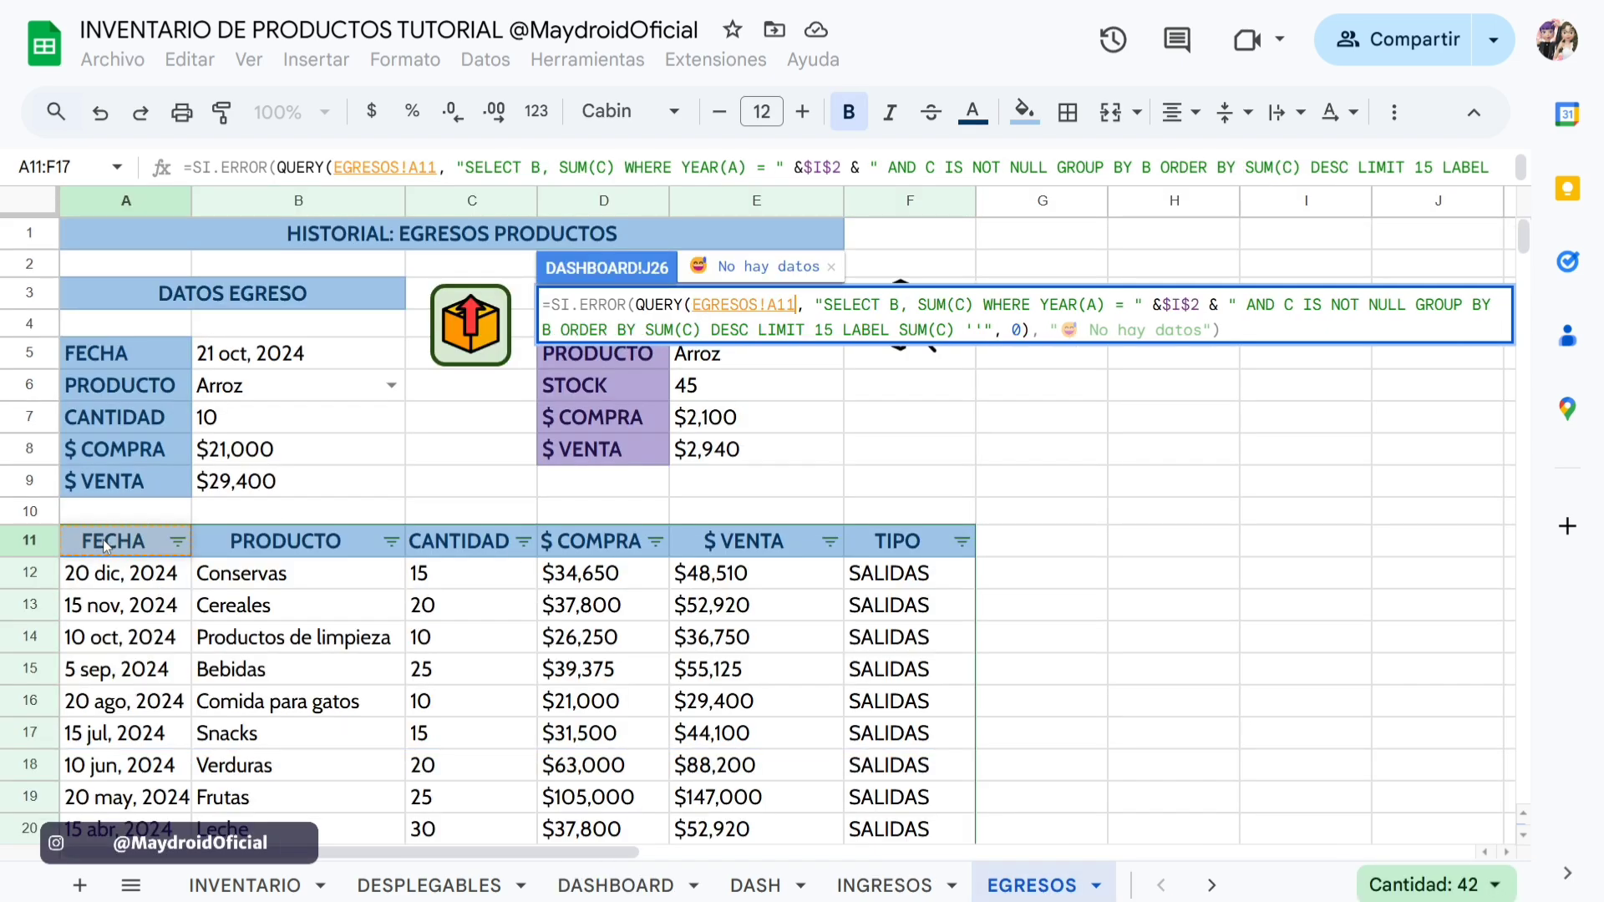
left_click_drag(103, 545, 732, 709)
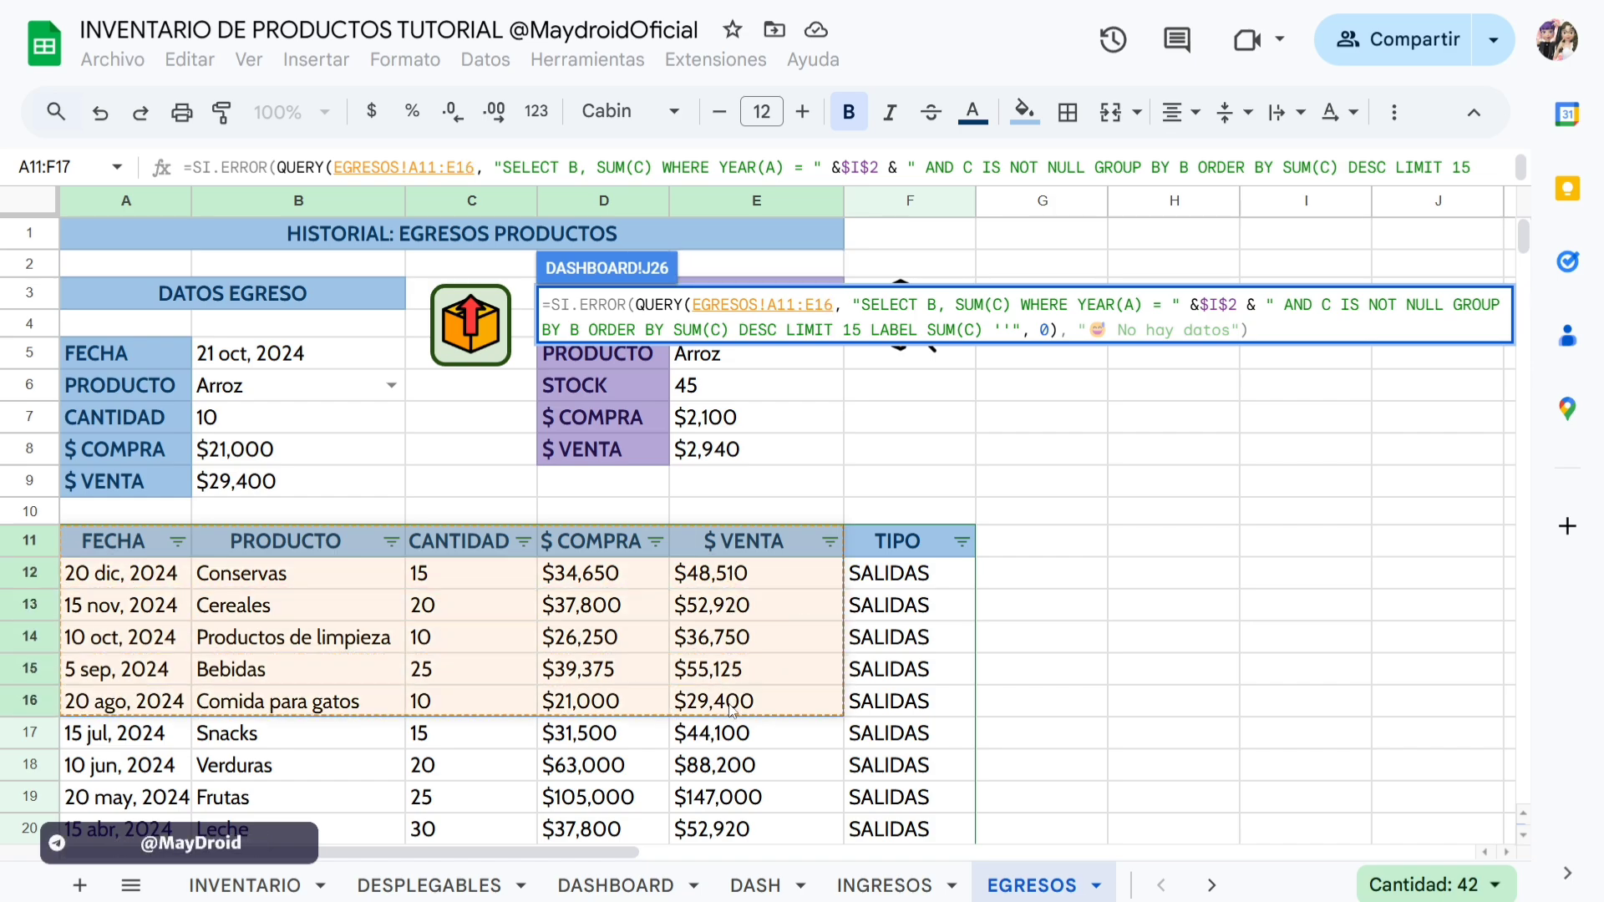
key("BackSpace")
key("BackSpace")
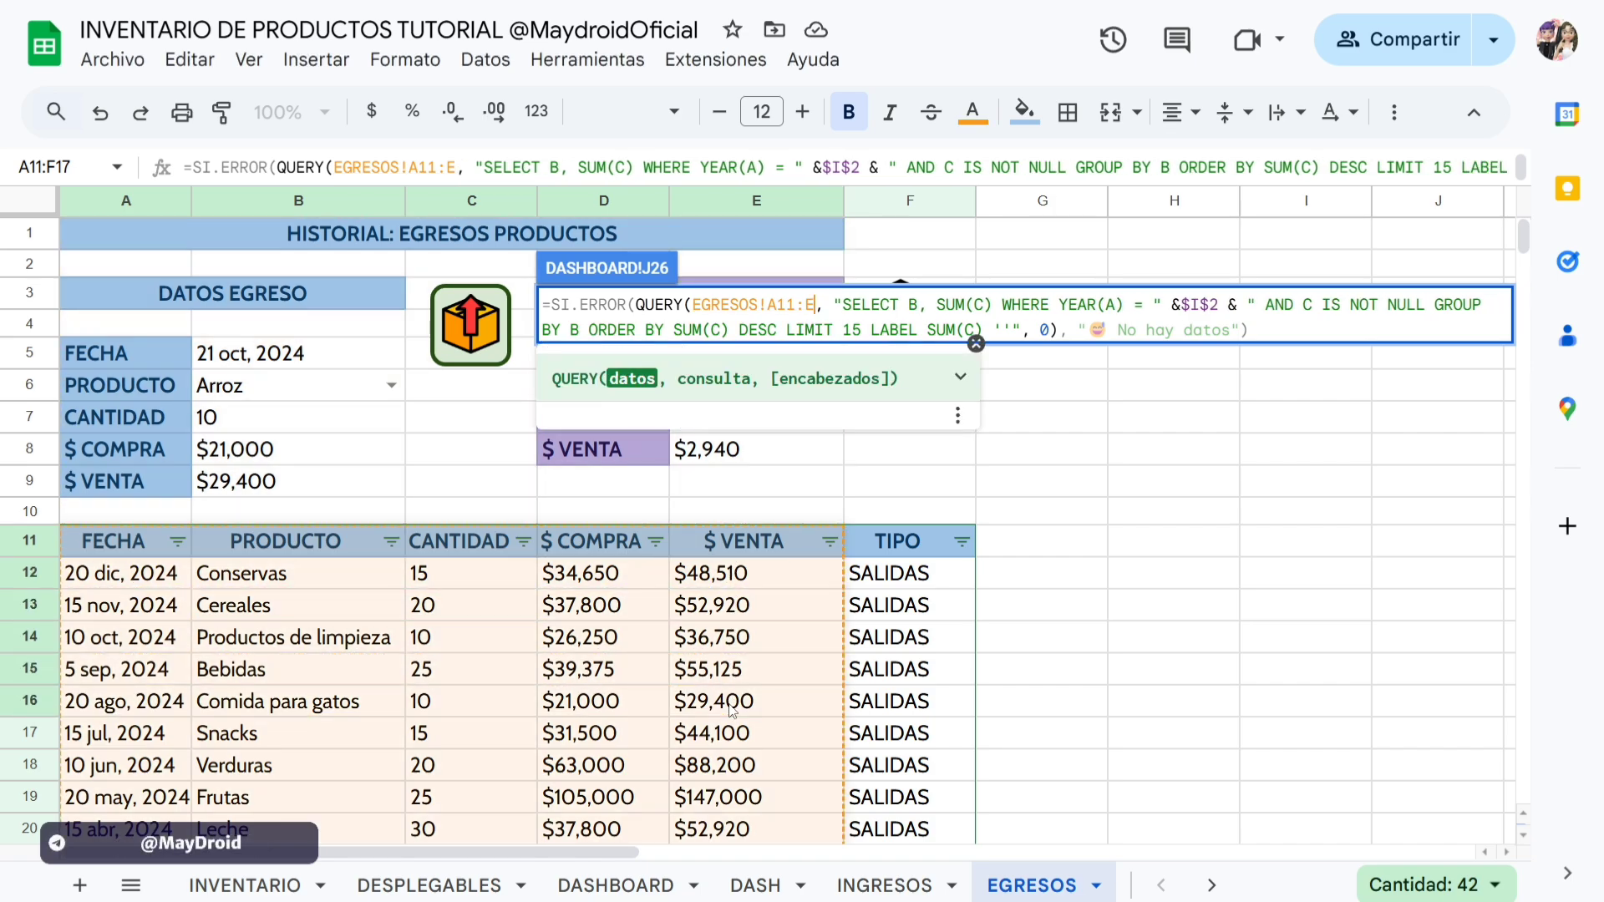
key("F4")
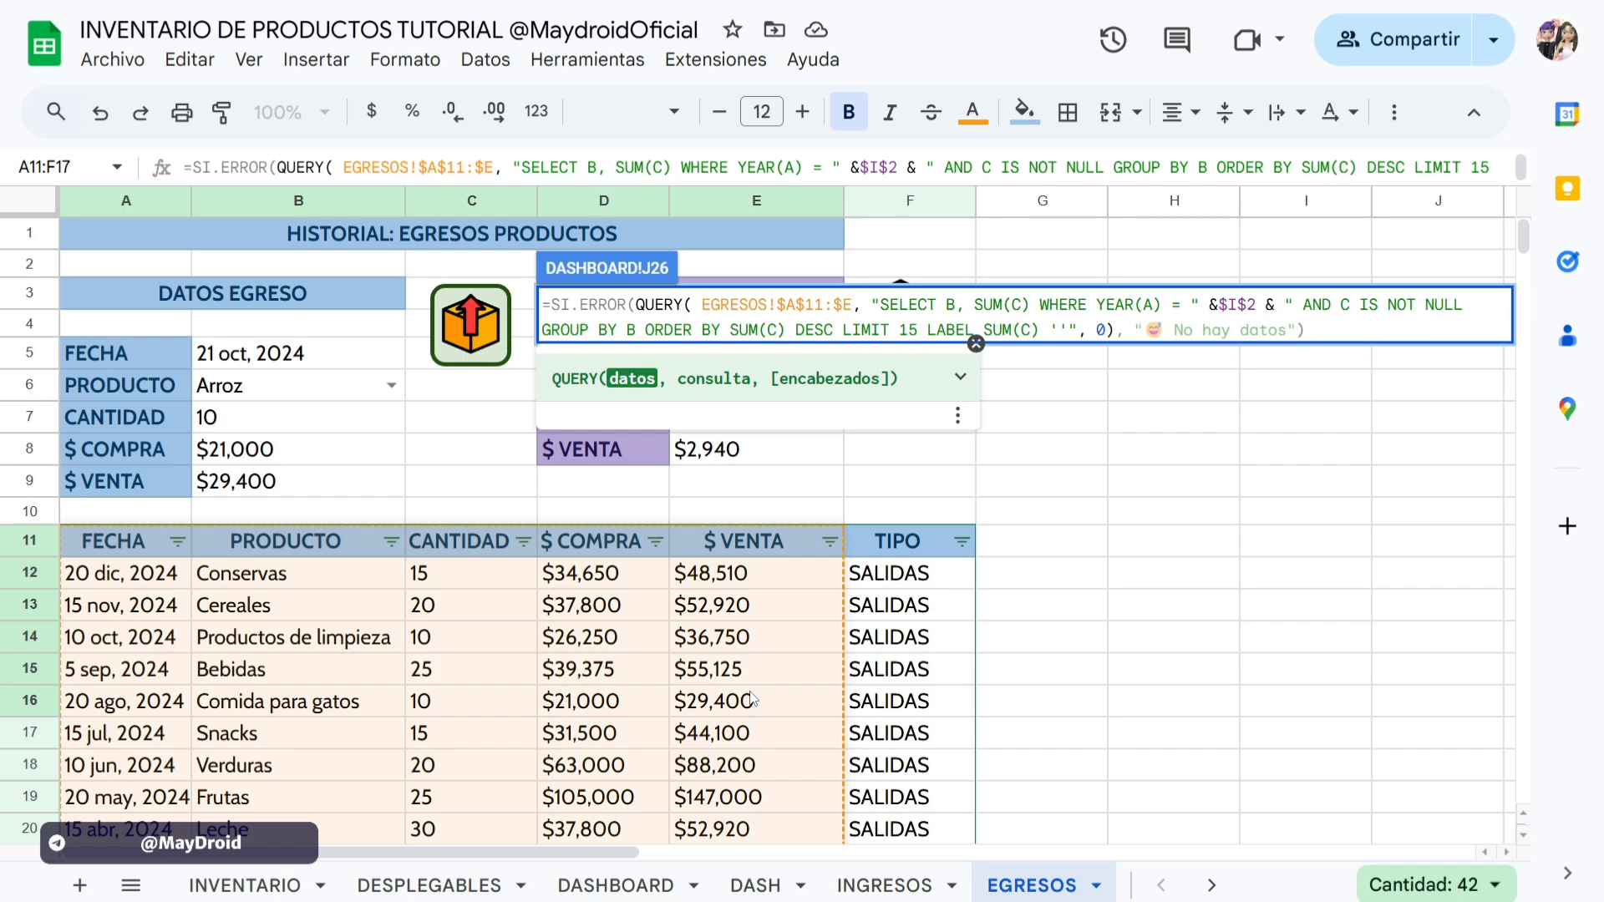
key("Return")
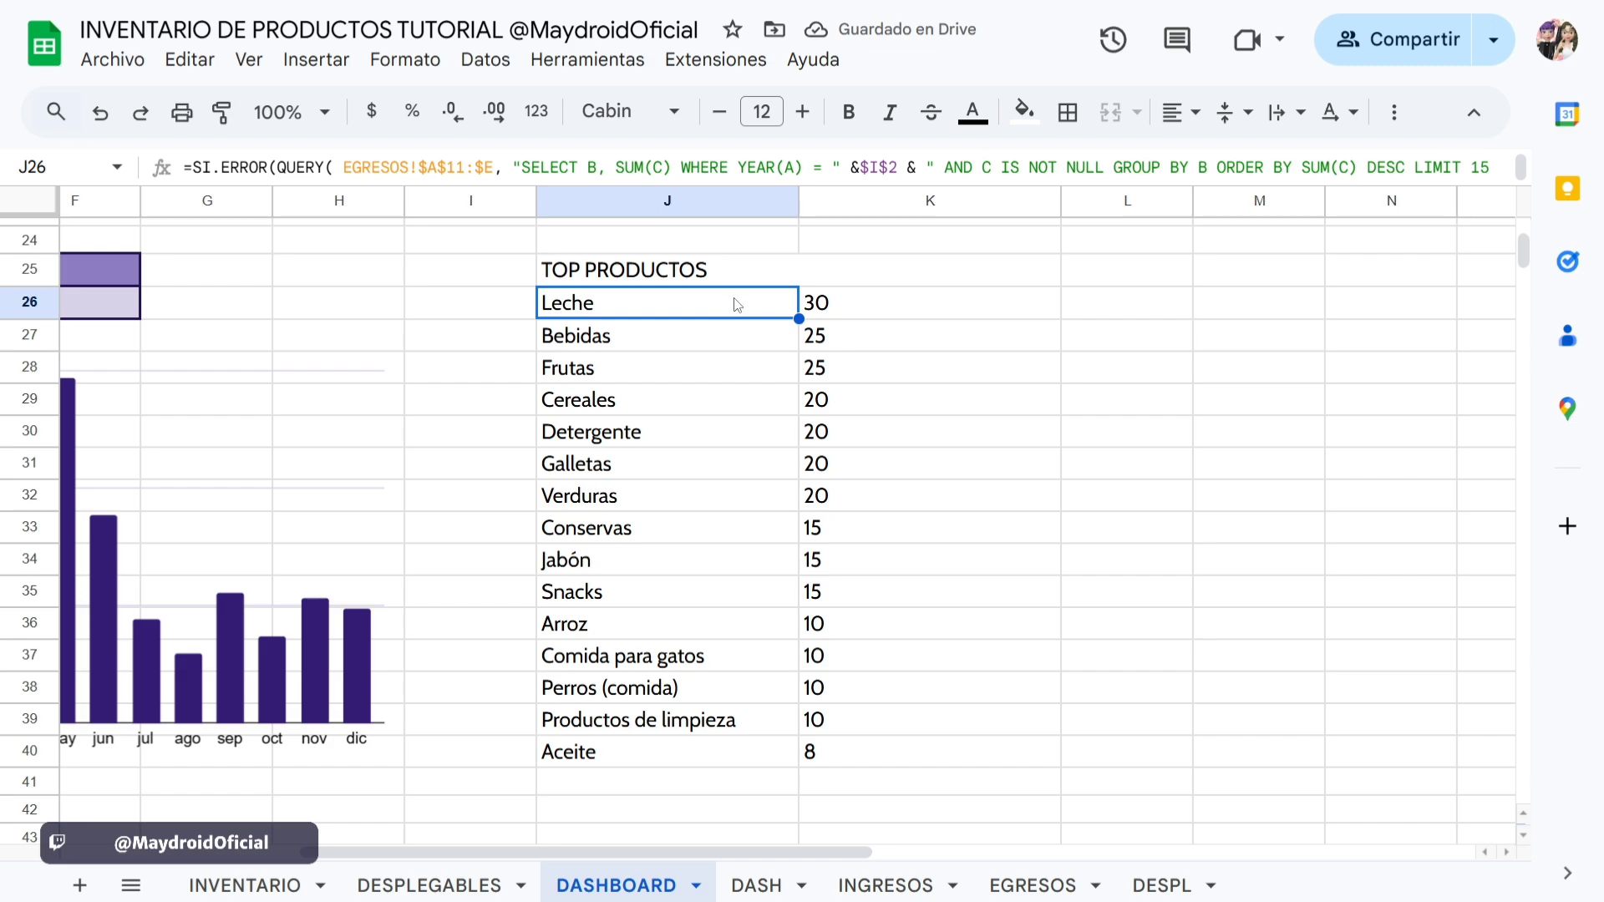
left_click_drag(735, 311, 719, 748)
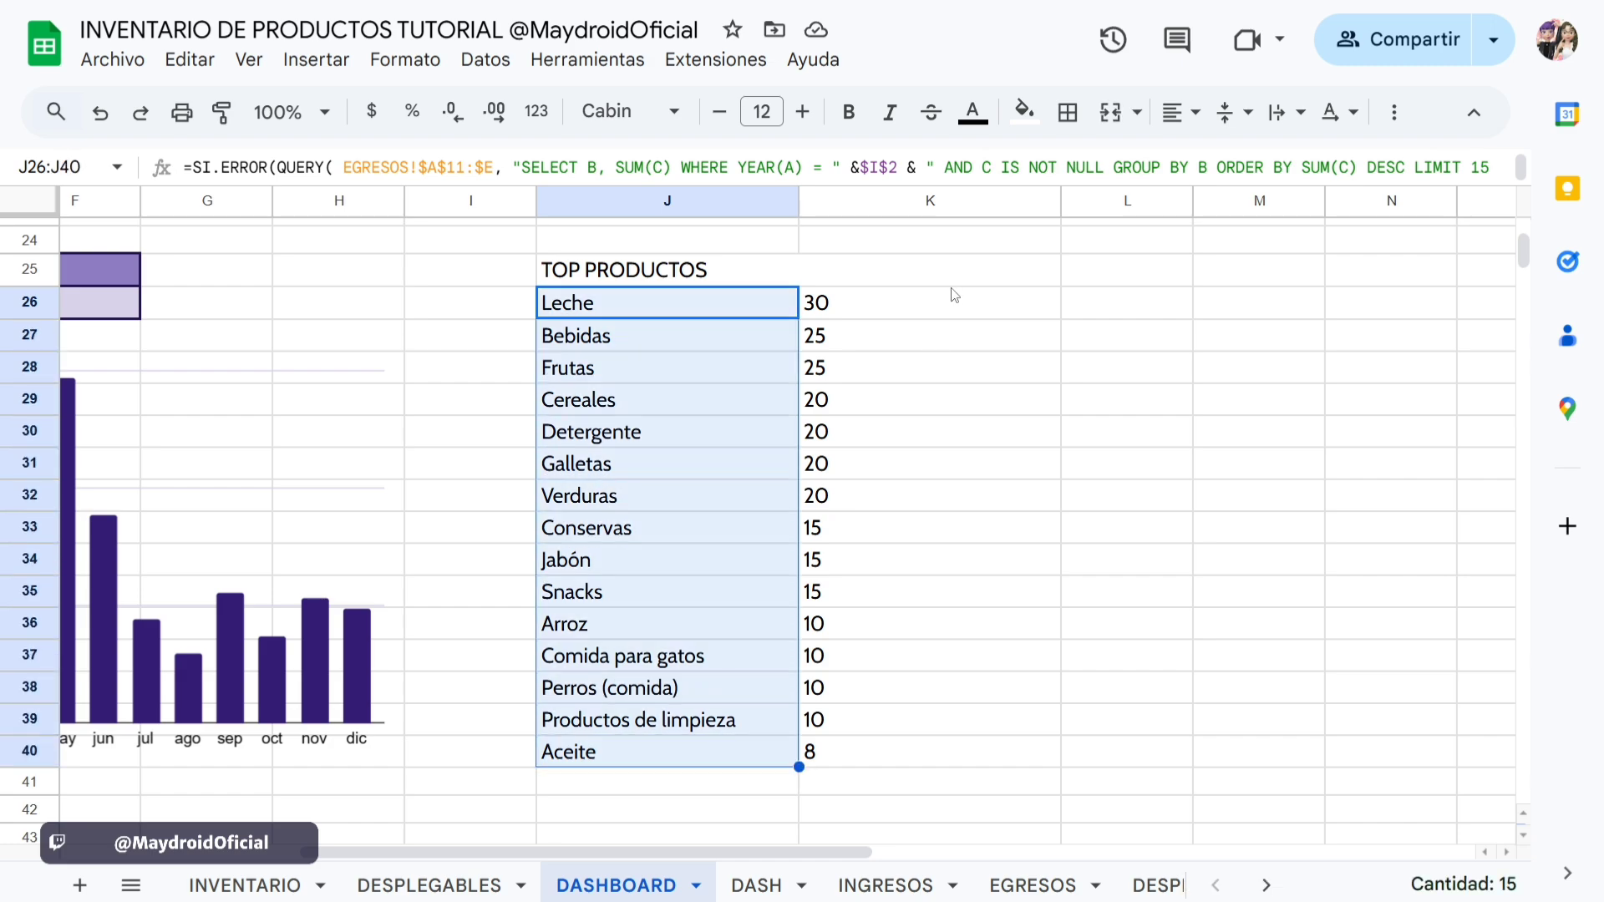
left_click_drag(936, 303, 899, 740)
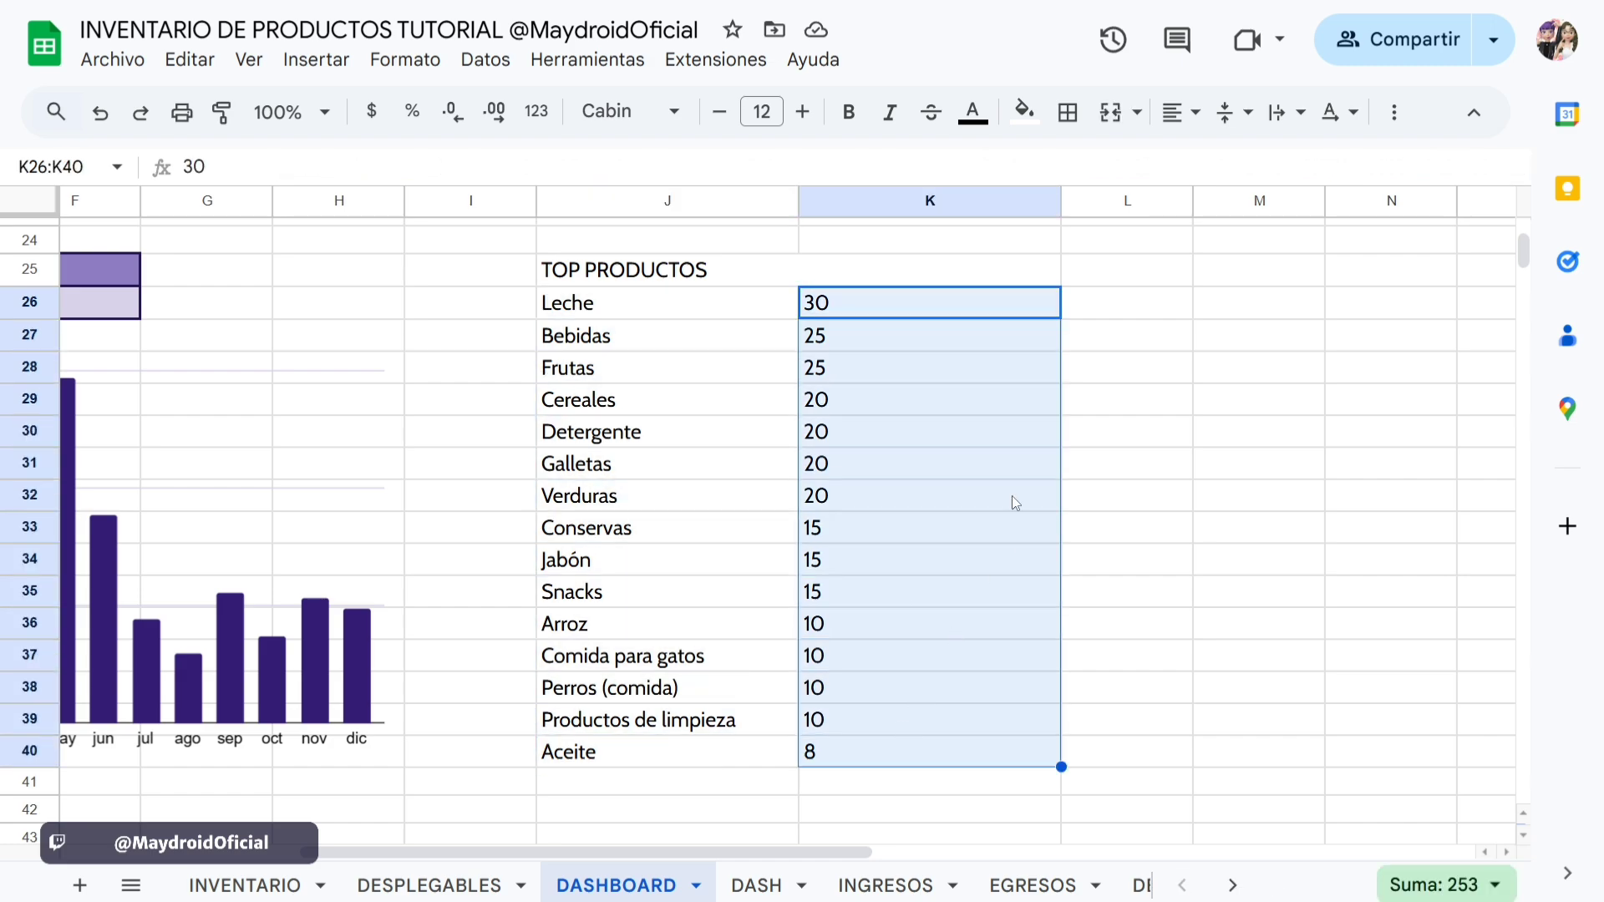
Link the PRODUCTO POPULAR field under ENTRADA DE PRODUCTOS to J8, the first product in the green TOP PRODUCTOS list.
scroll(1081, 443, "up", 2)
scroll(970, 468, "up", 4)
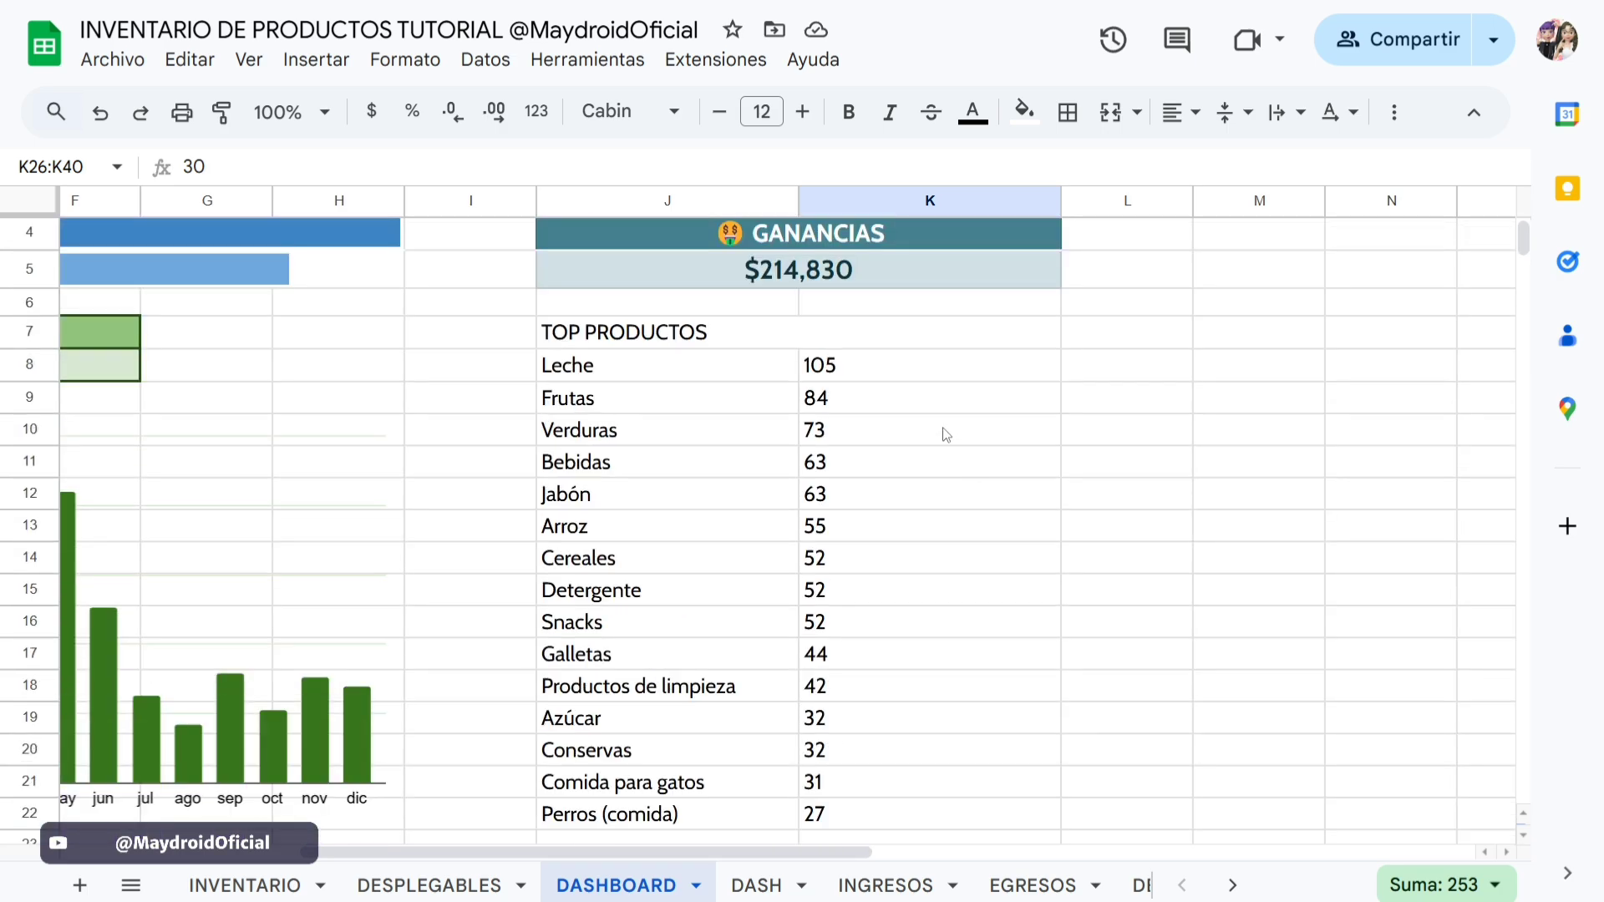
left_click_drag(660, 852, 421, 853)
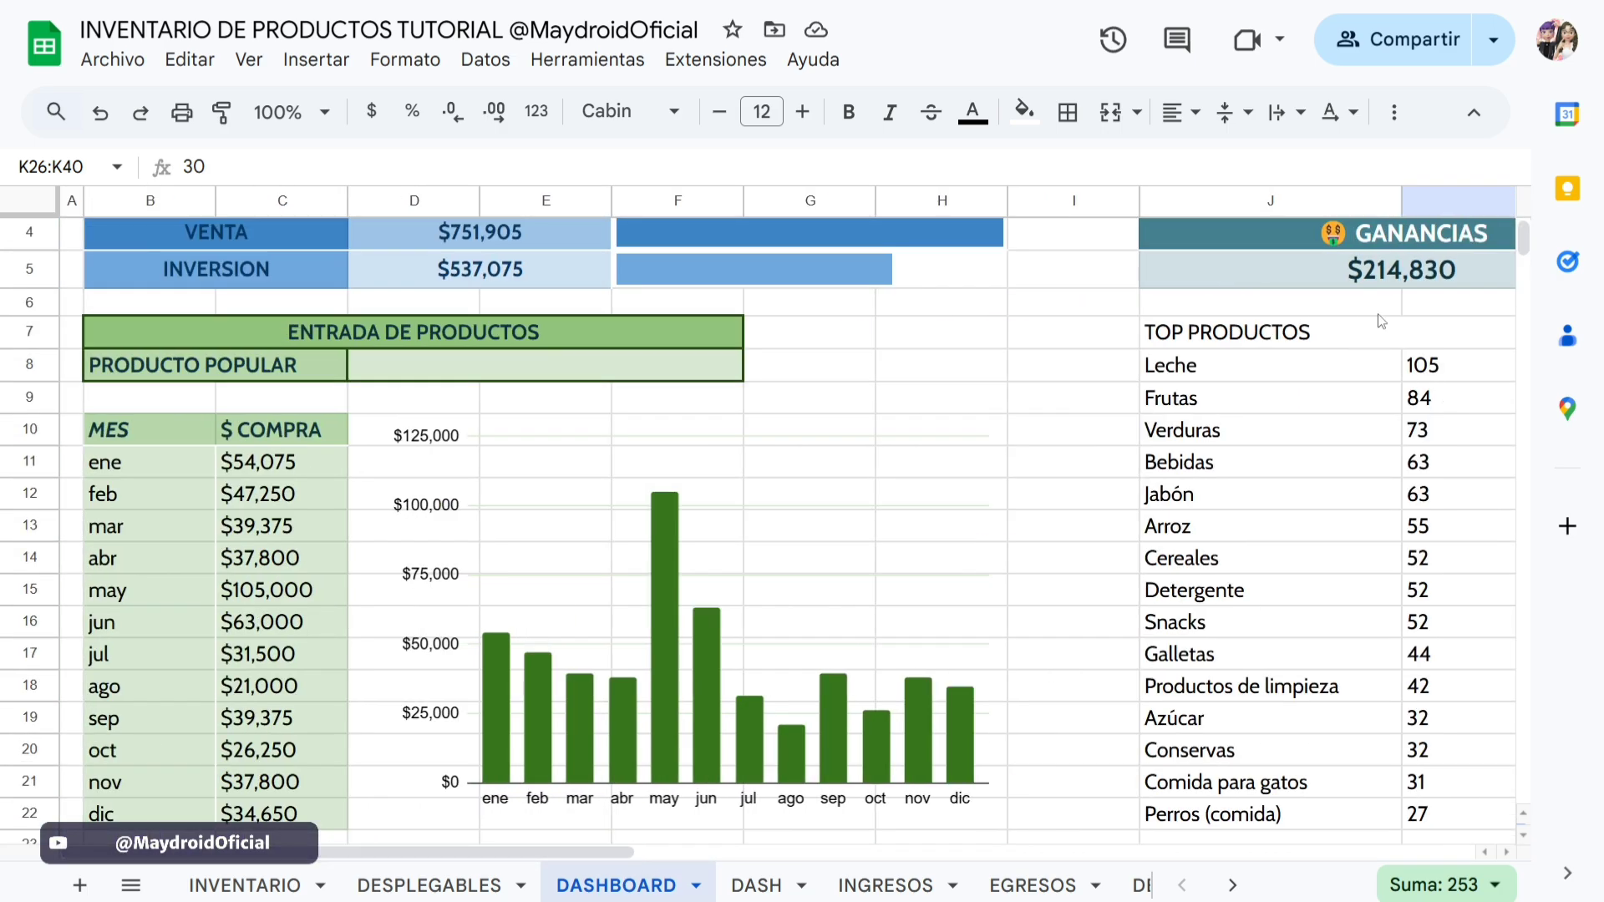
scroll(1270, 383, "down", 4)
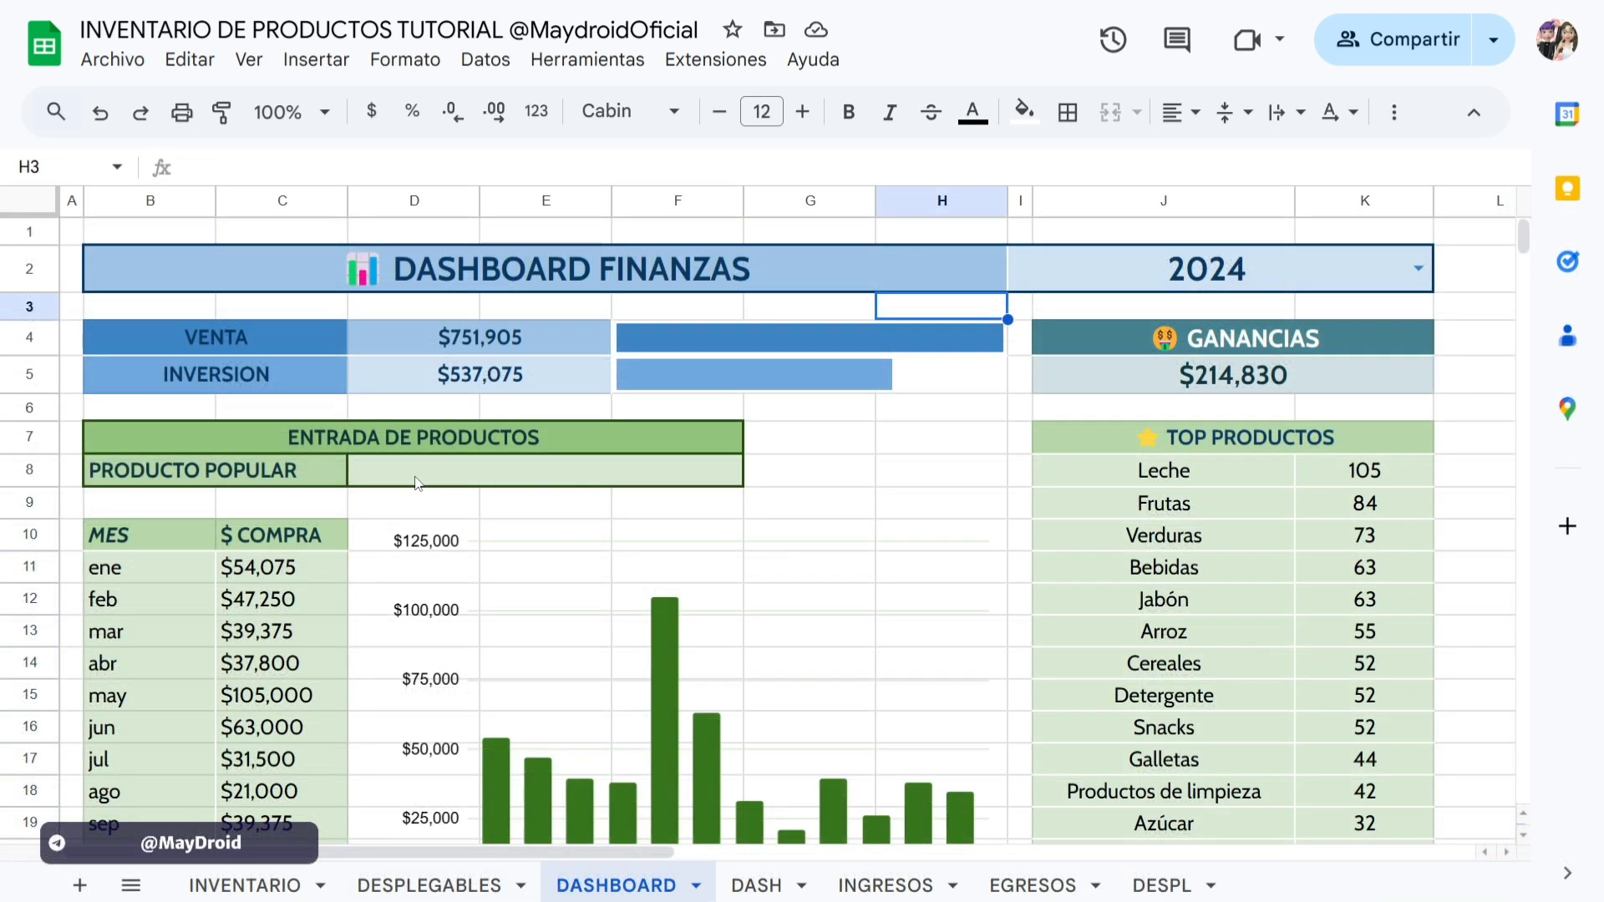
left_click(443, 483)
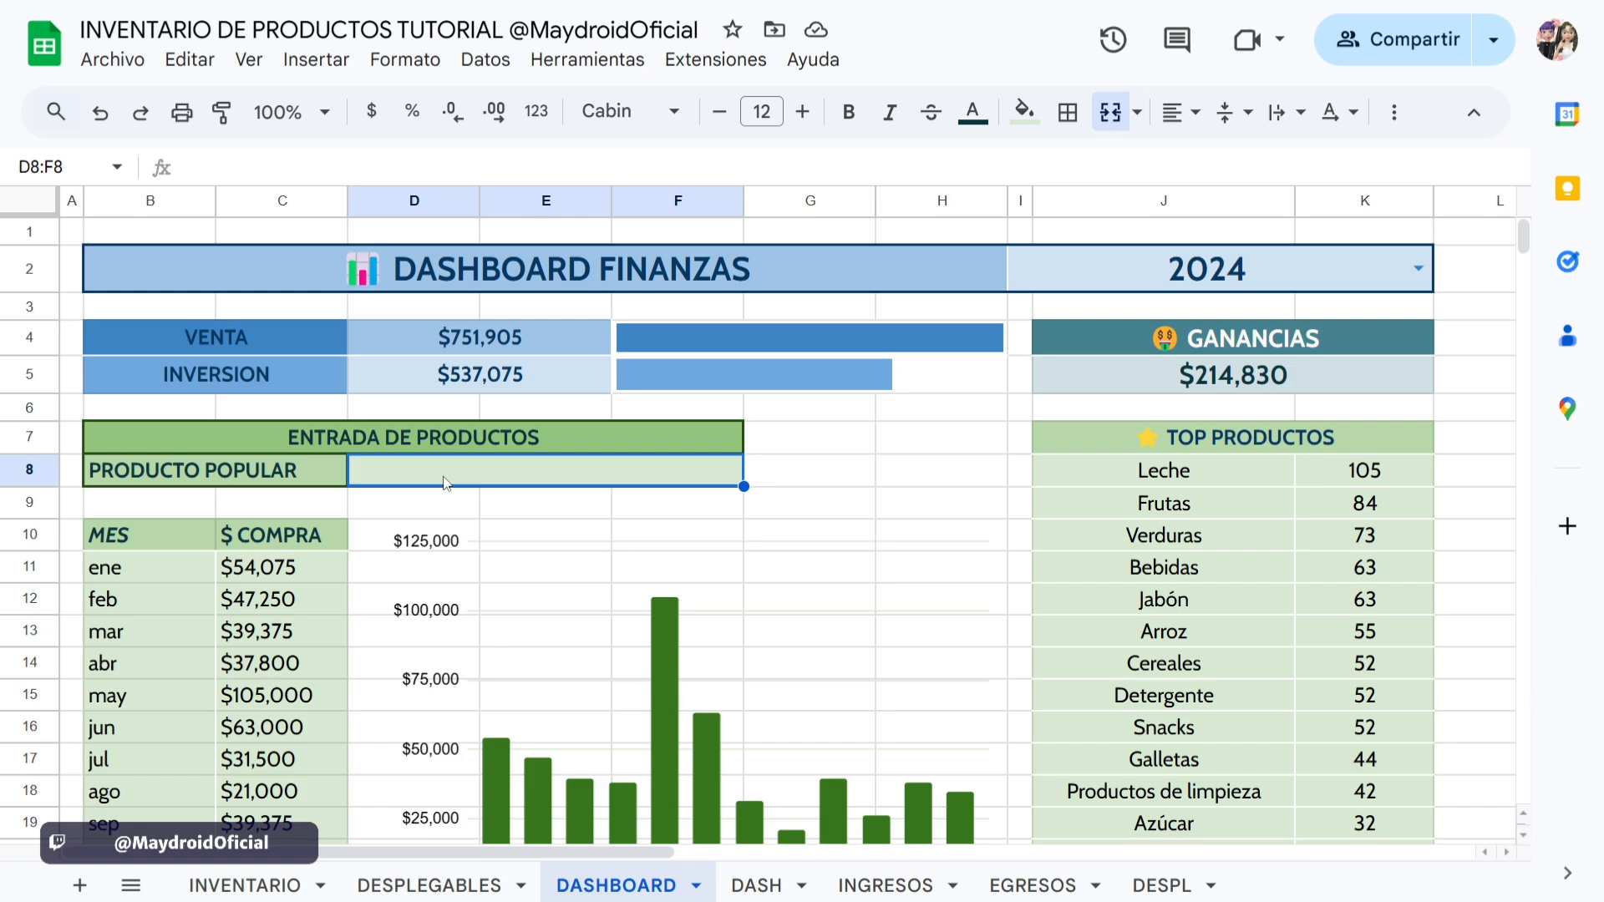
type("=")
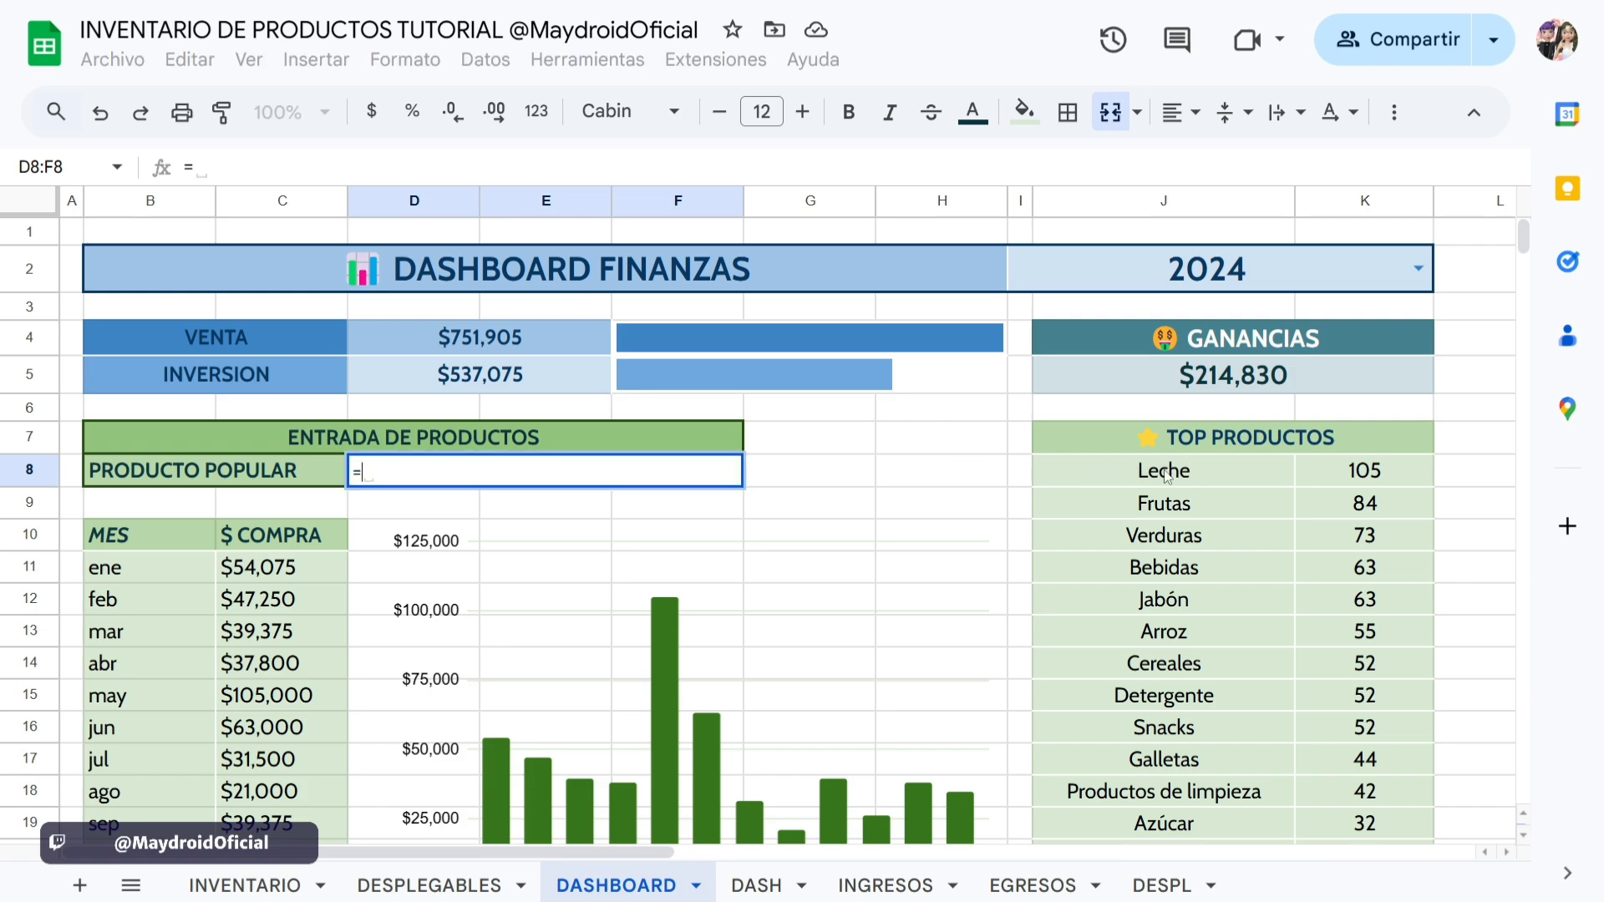
left_click(1197, 480)
key("Return")
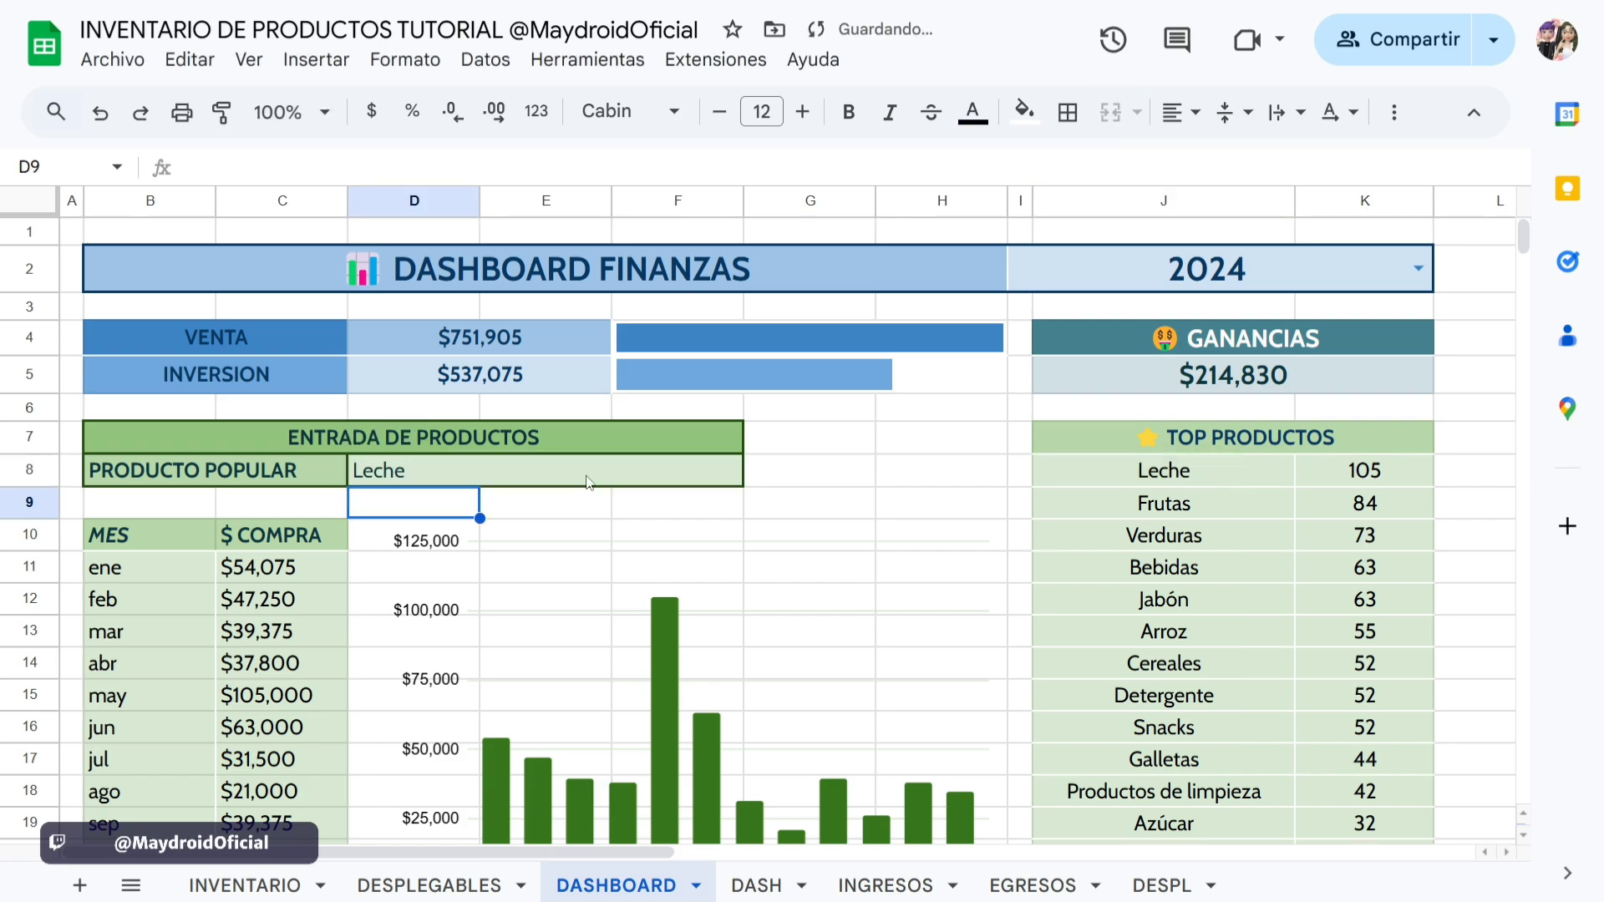
Link the PRODUCTO POPULAR field under SALIDA DE PRODUCTOS to J26, the first product in the purple TOP PRODUCTOS list.
scroll(551, 535, "down", 8)
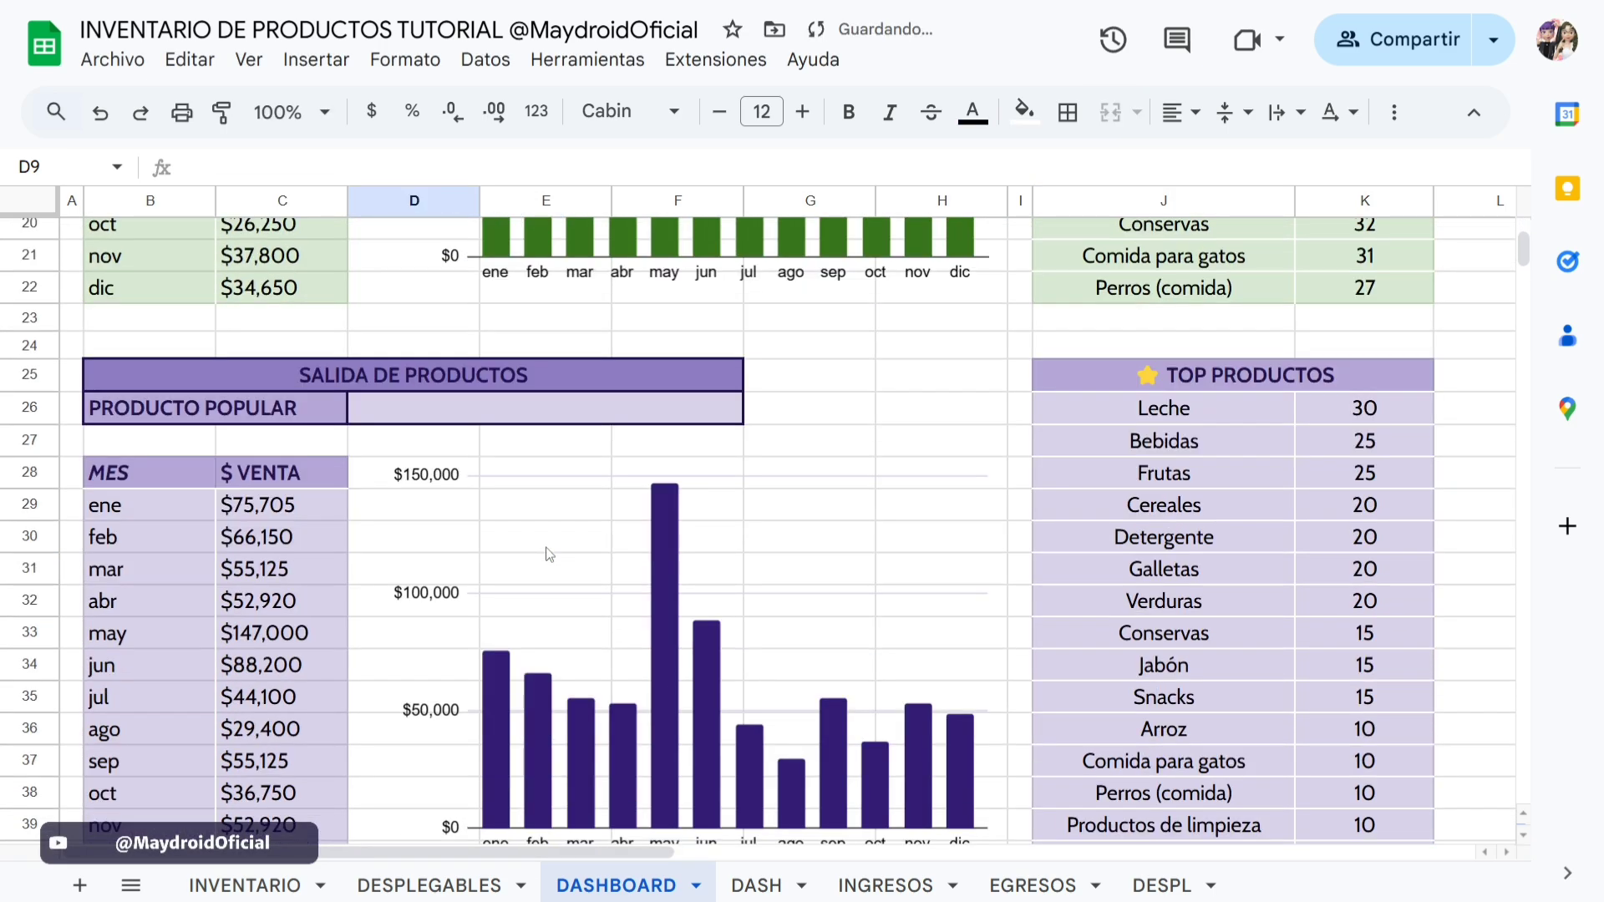
left_click(476, 410)
type("=")
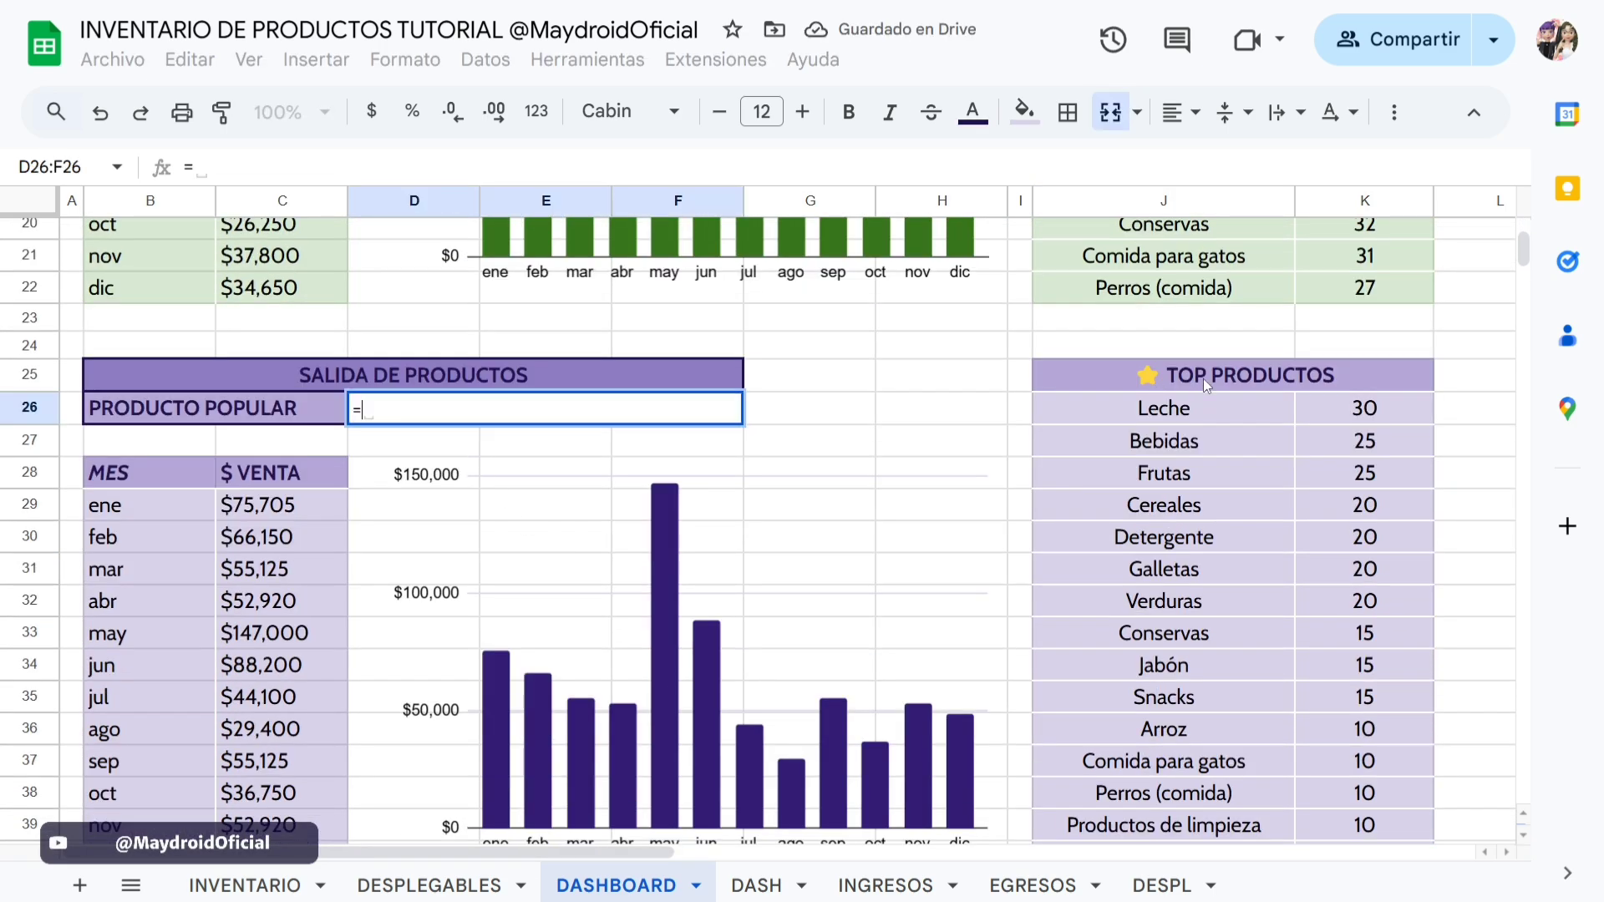
left_click(1166, 408)
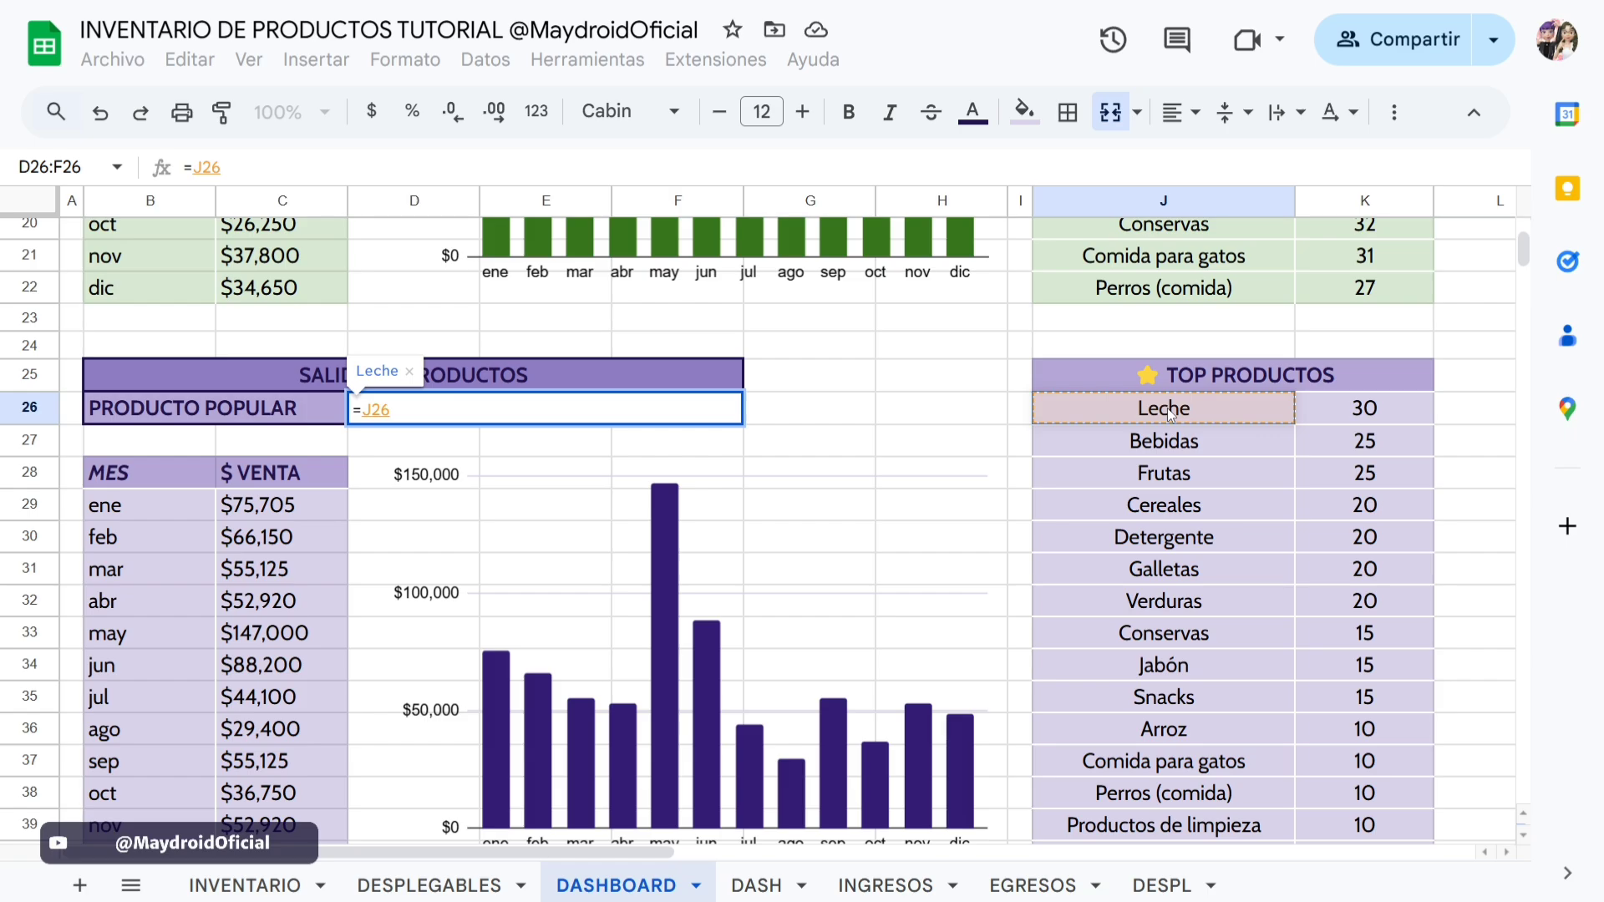
key("Return")
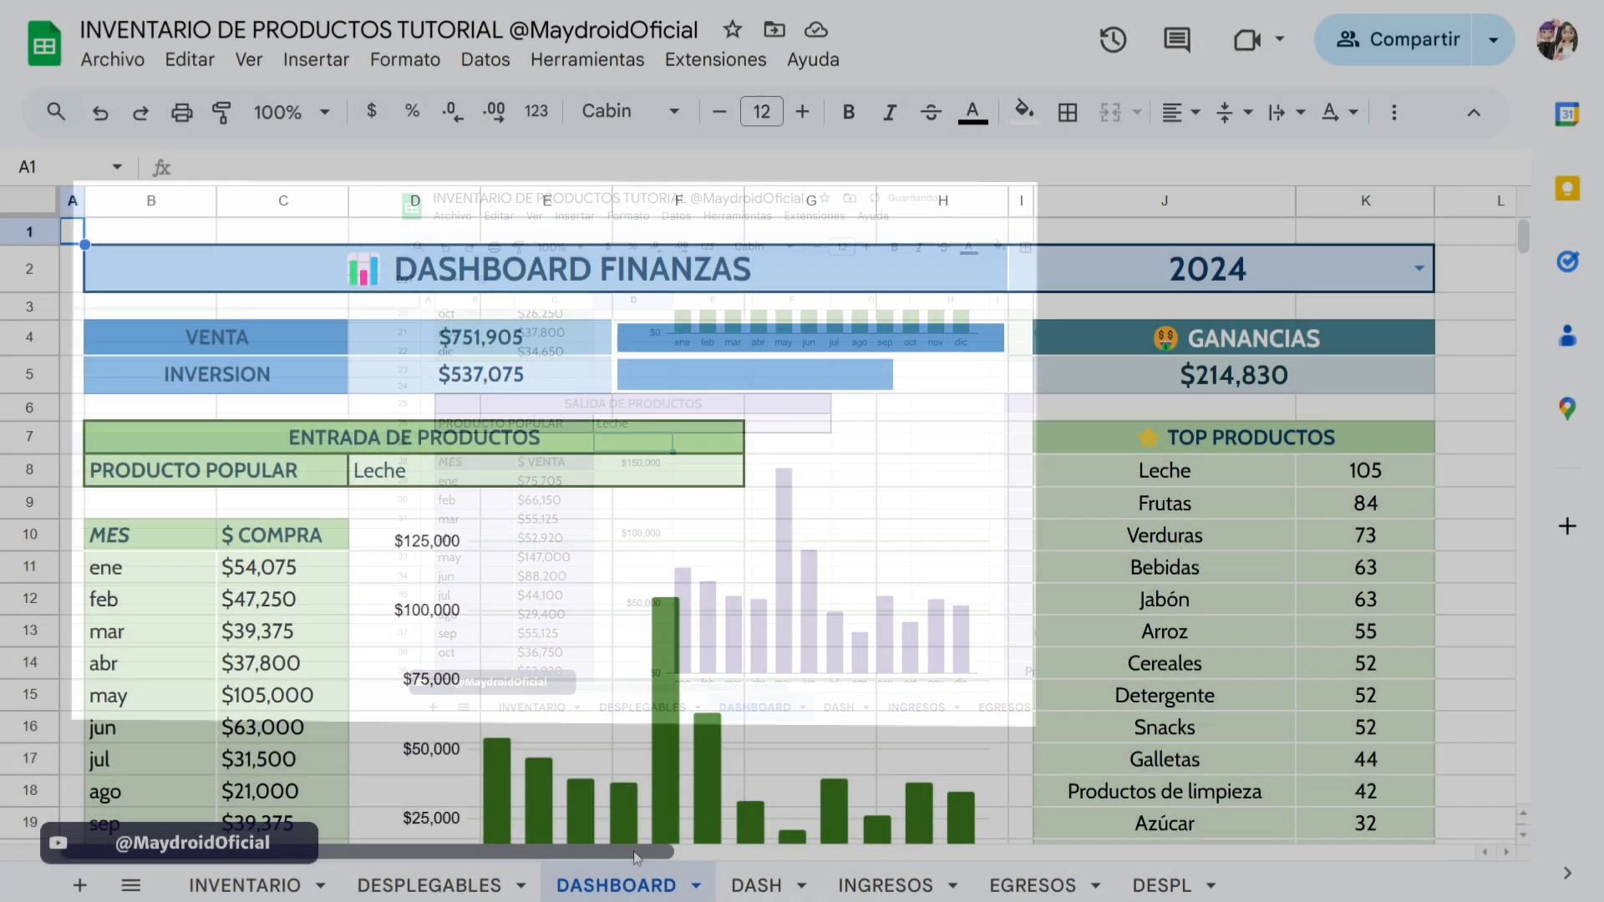
Set the width of columns M to P on the DASHBOARD sheet to 200 pixels.
scroll(512, 416, "right", 10)
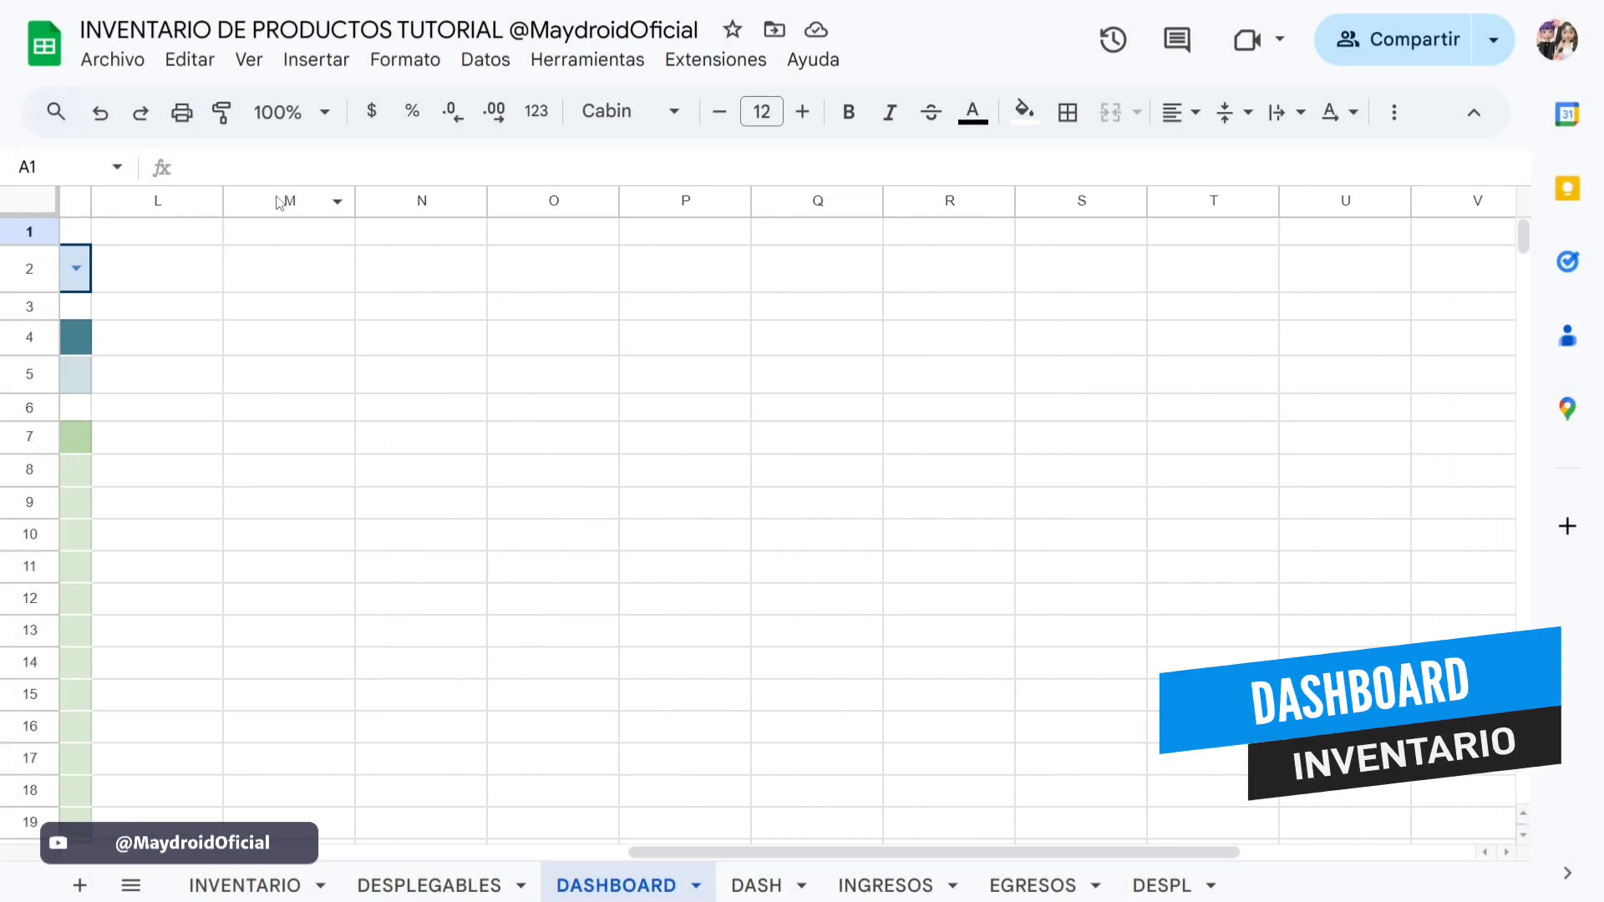
left_click_drag(280, 199, 654, 201)
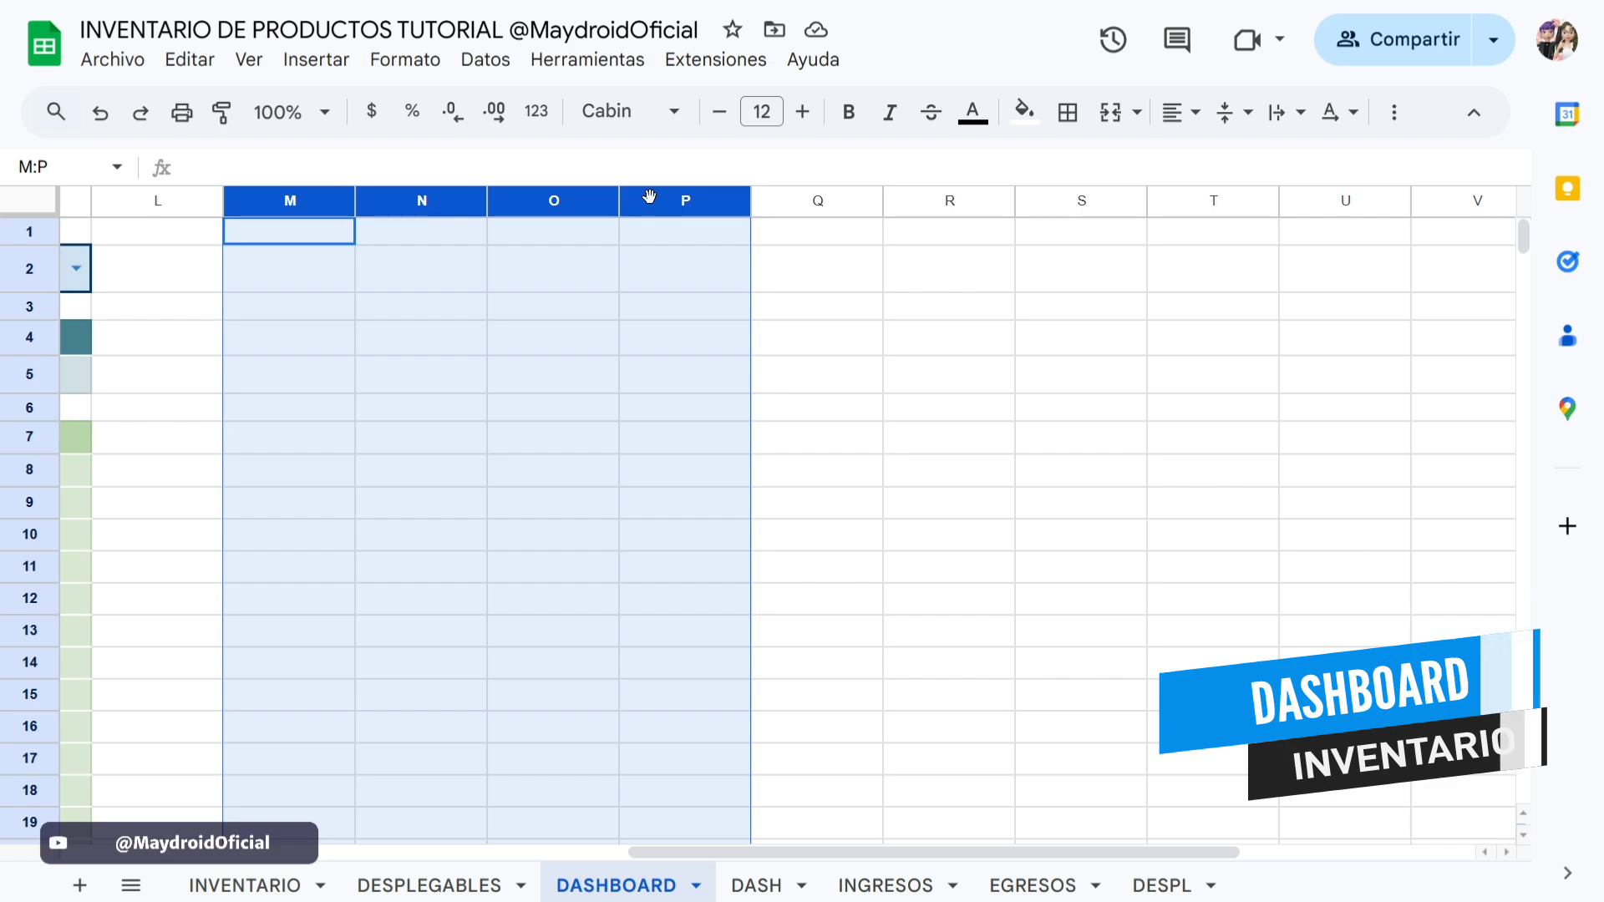
right_click(653, 203)
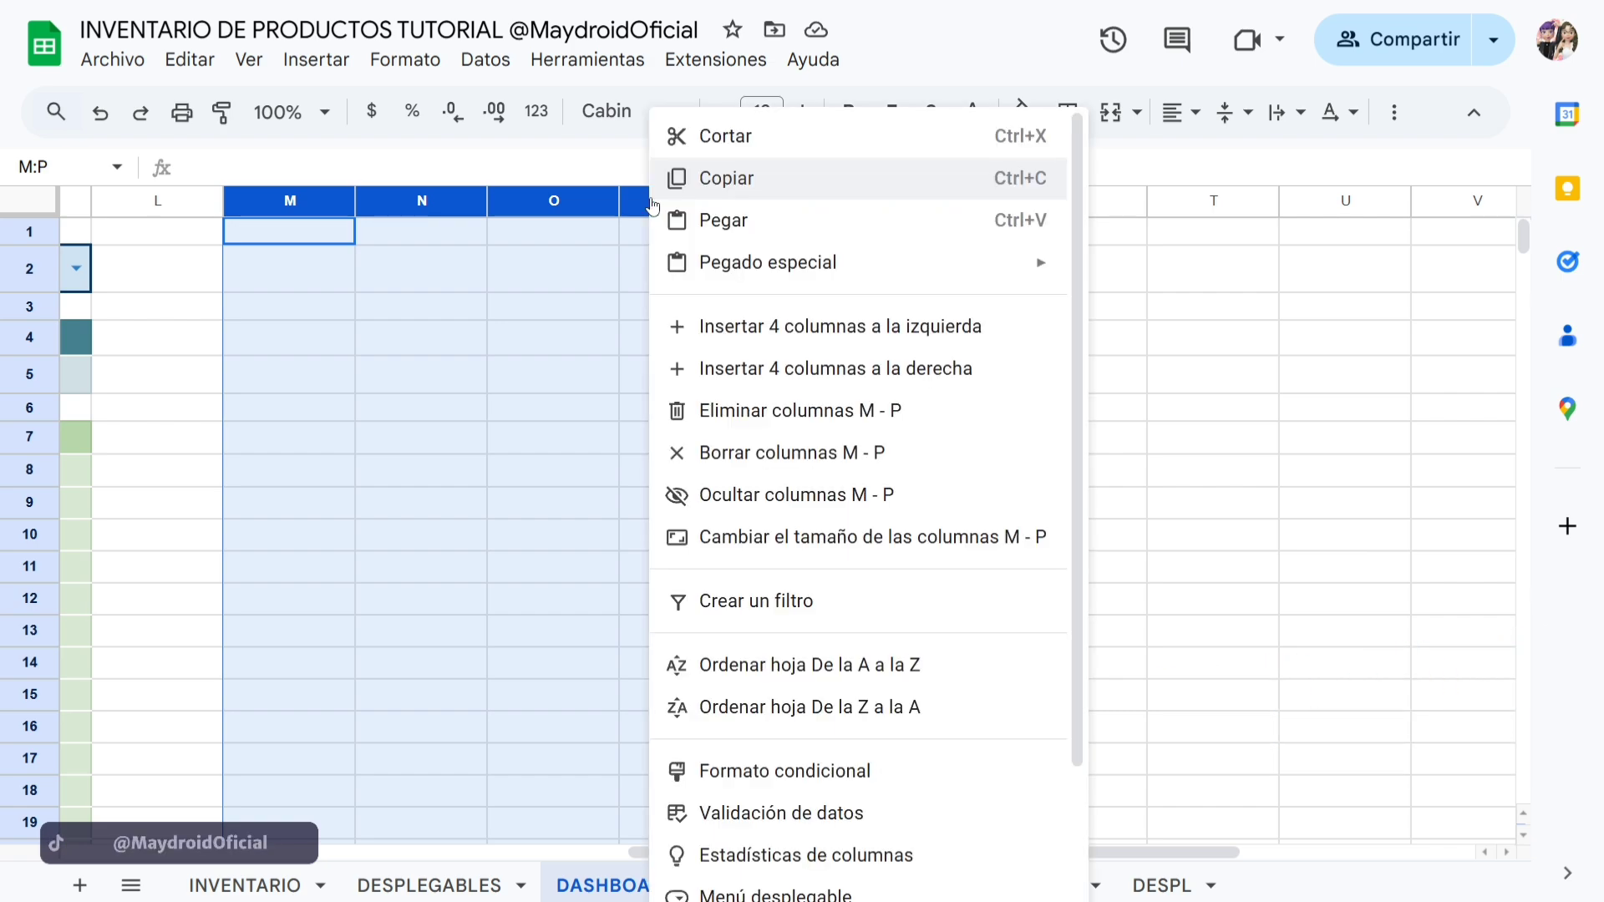
left_click(807, 542)
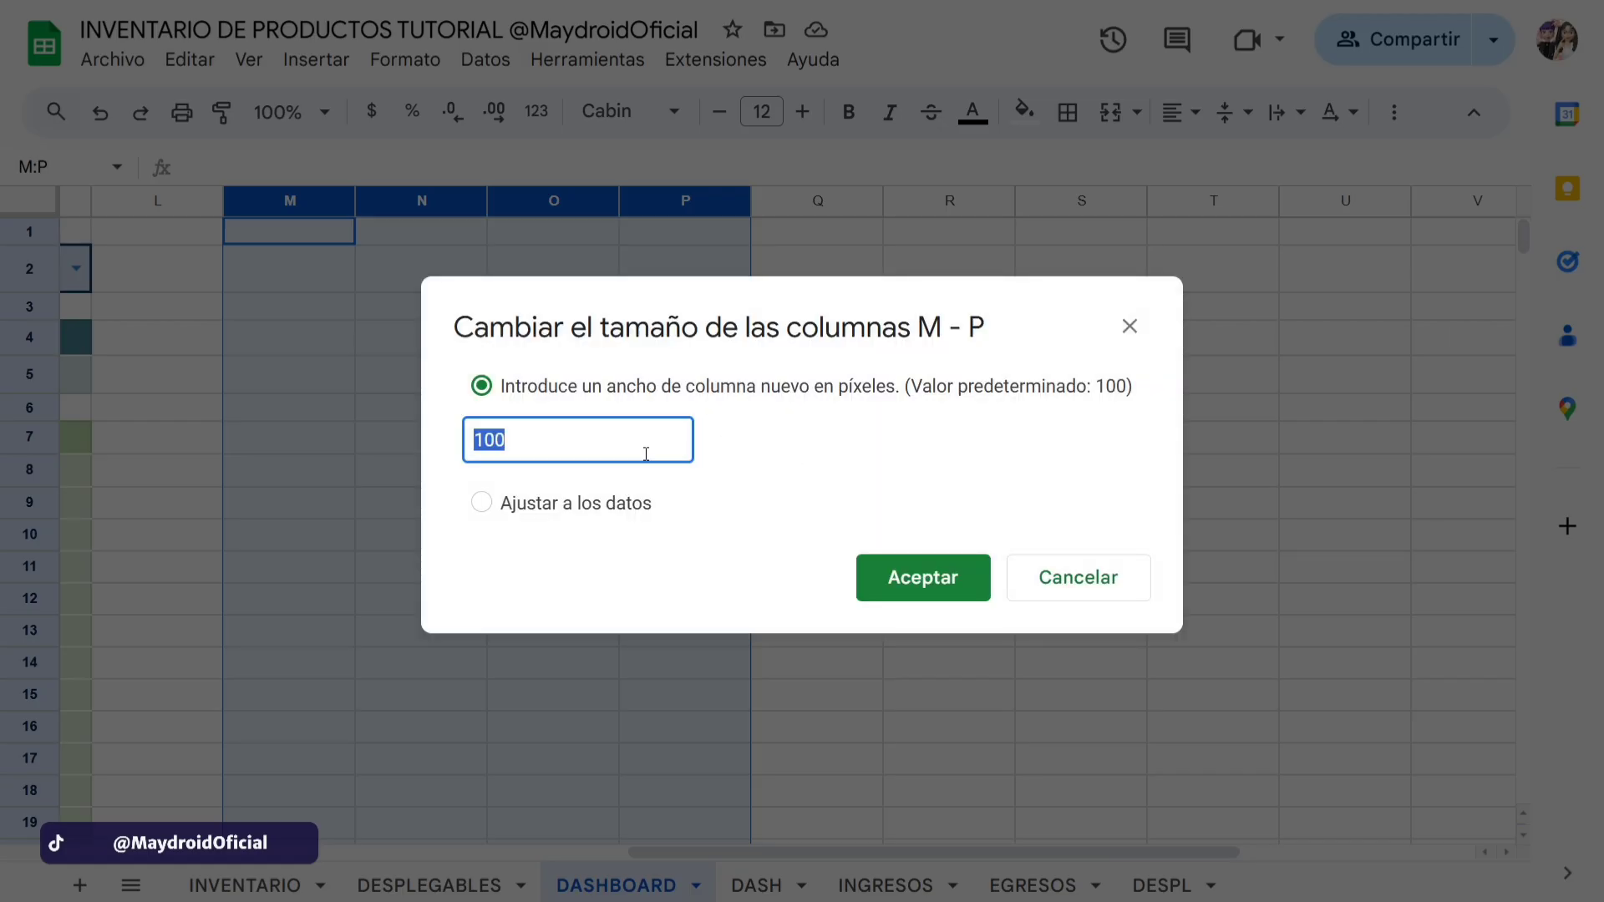
type("200")
key("Return")
Merge cells M4:M6 below the DASHBOARD INVENTARIO title and copy that format across N4:P6.
left_click(392, 311)
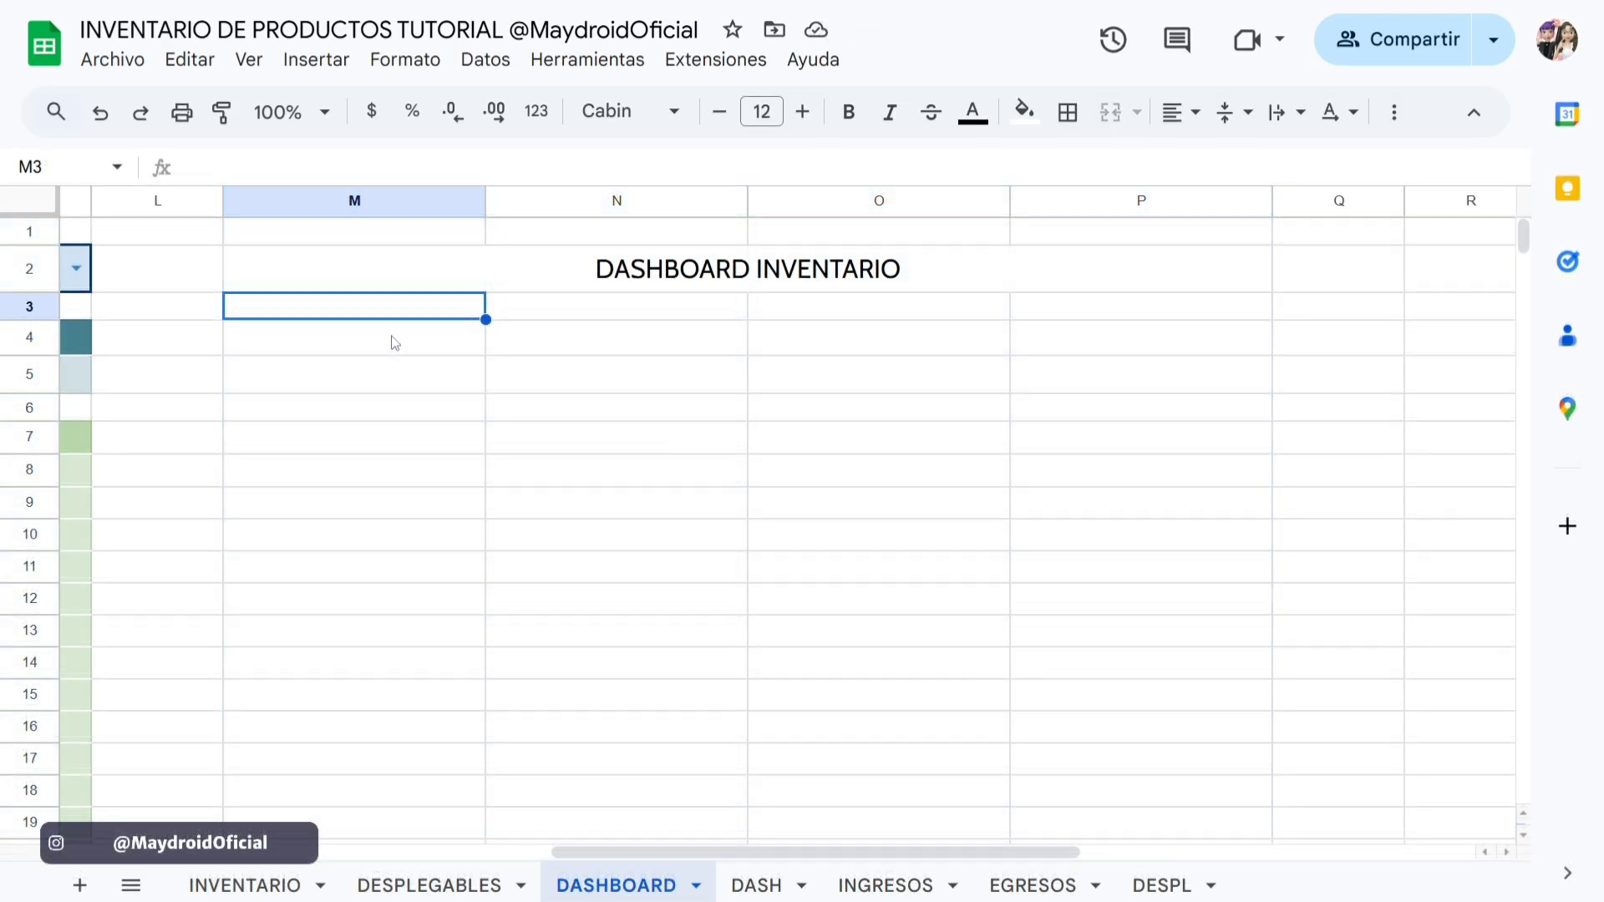
left_click_drag(394, 342, 374, 408)
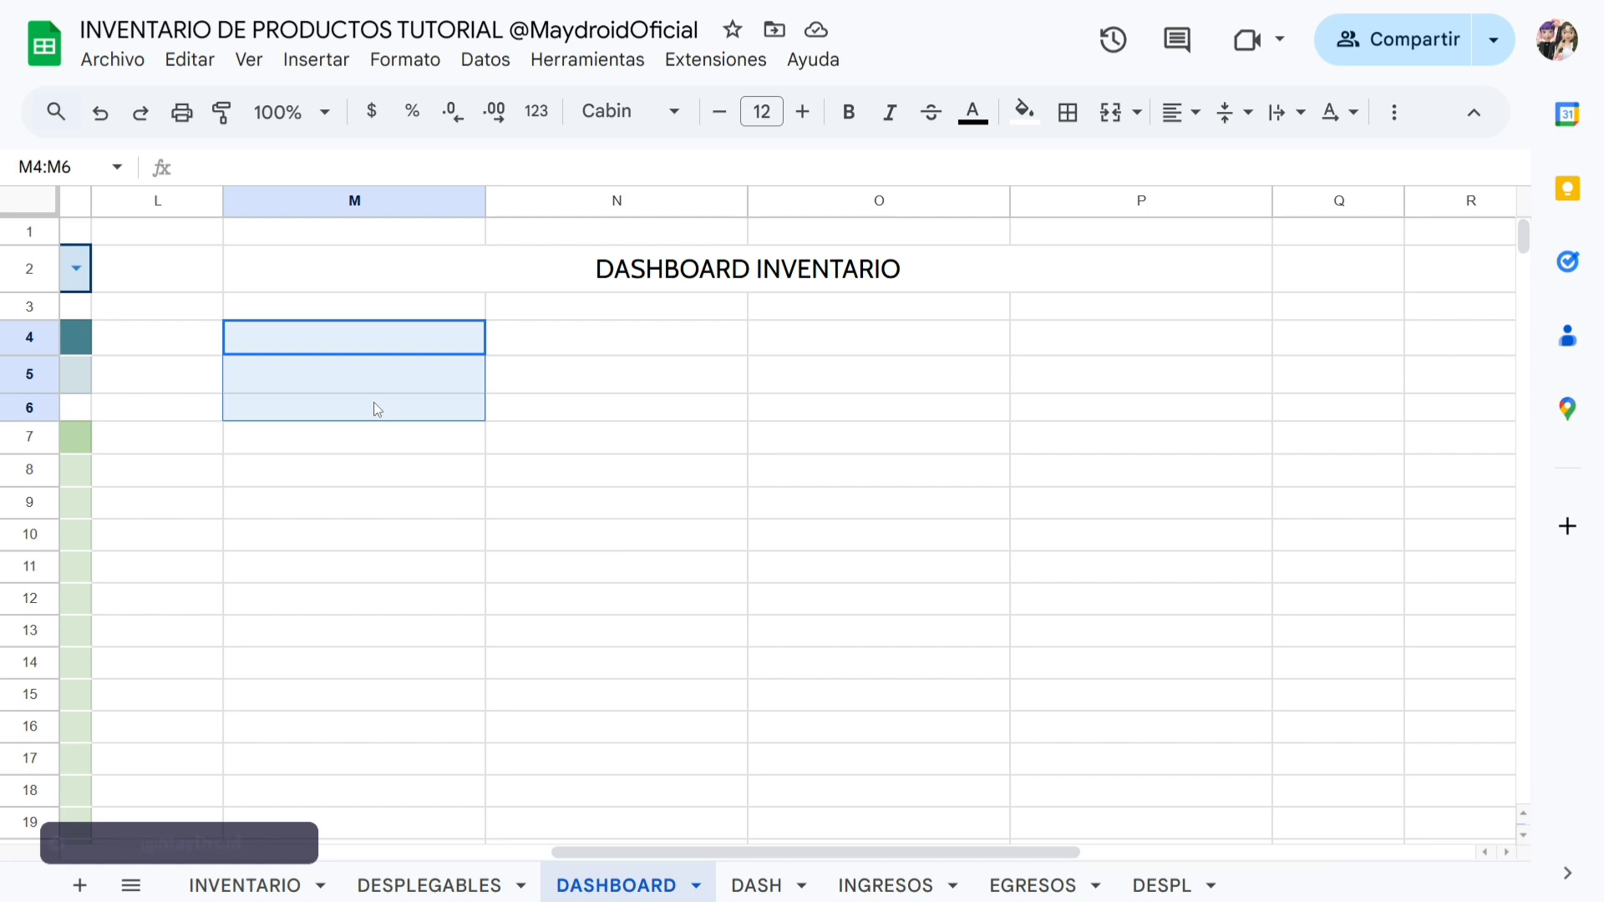
left_click(1112, 115)
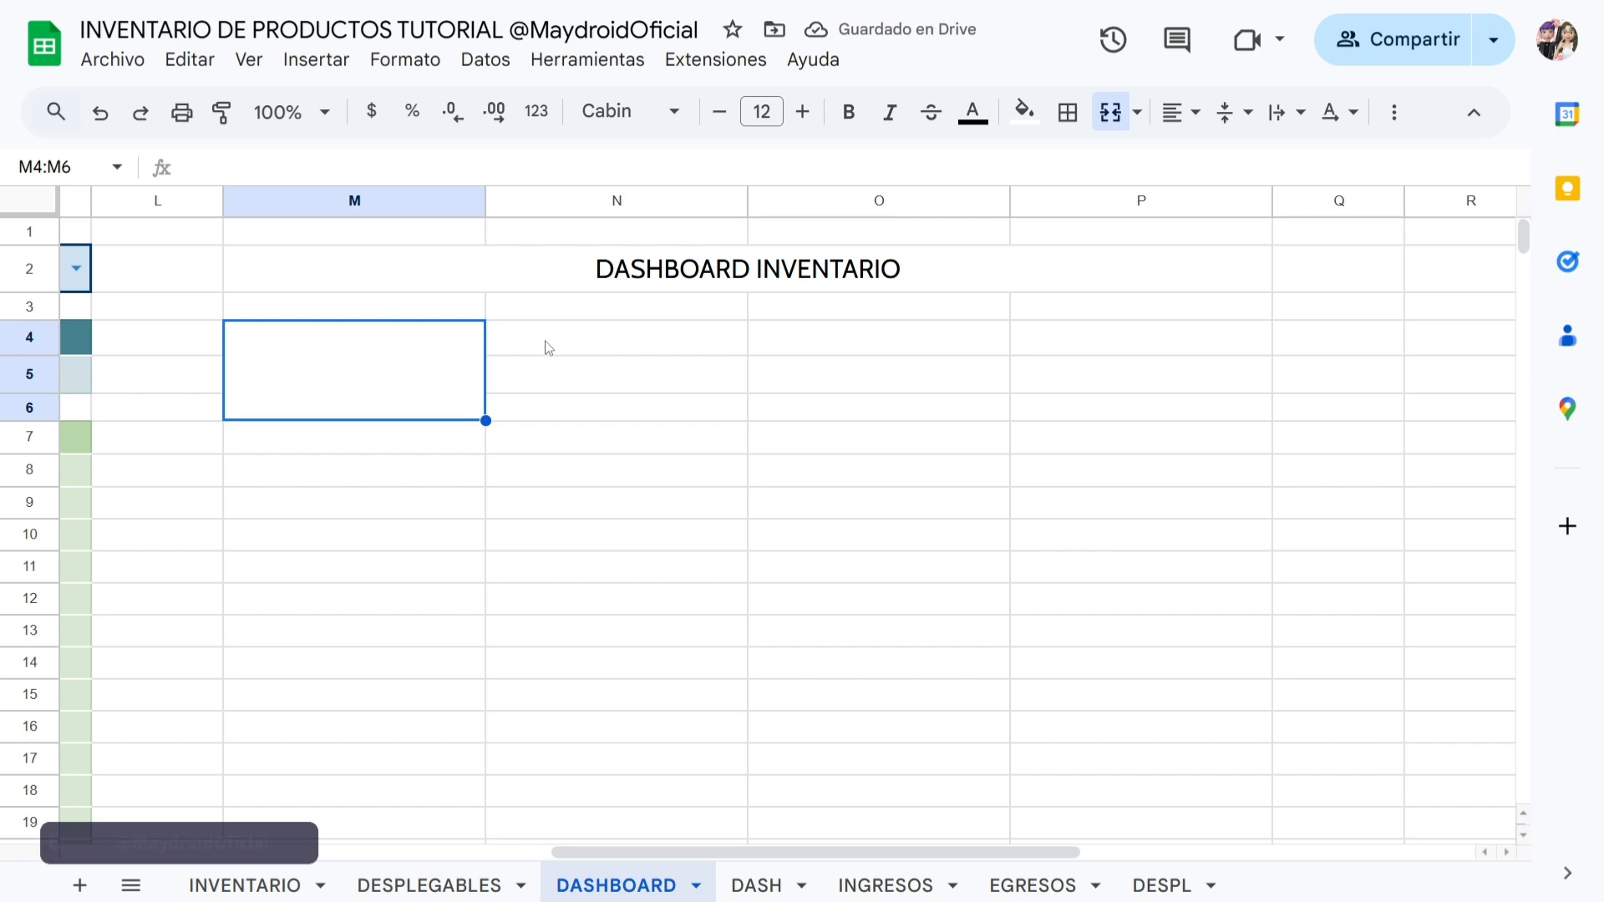
left_click(224, 120)
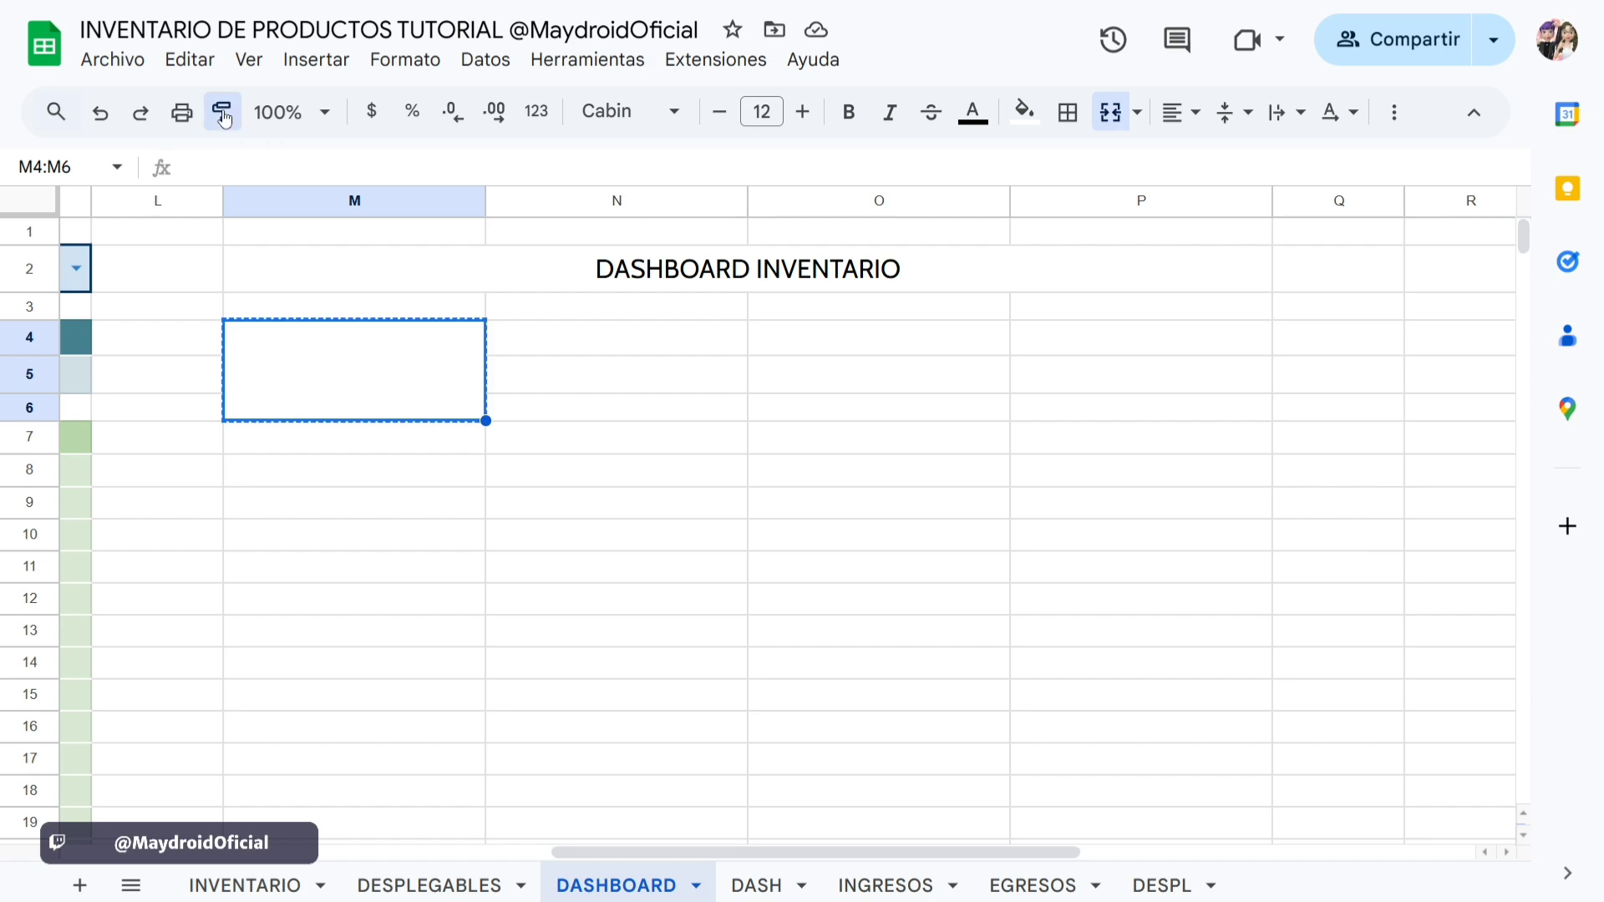
left_click_drag(518, 340, 1045, 340)
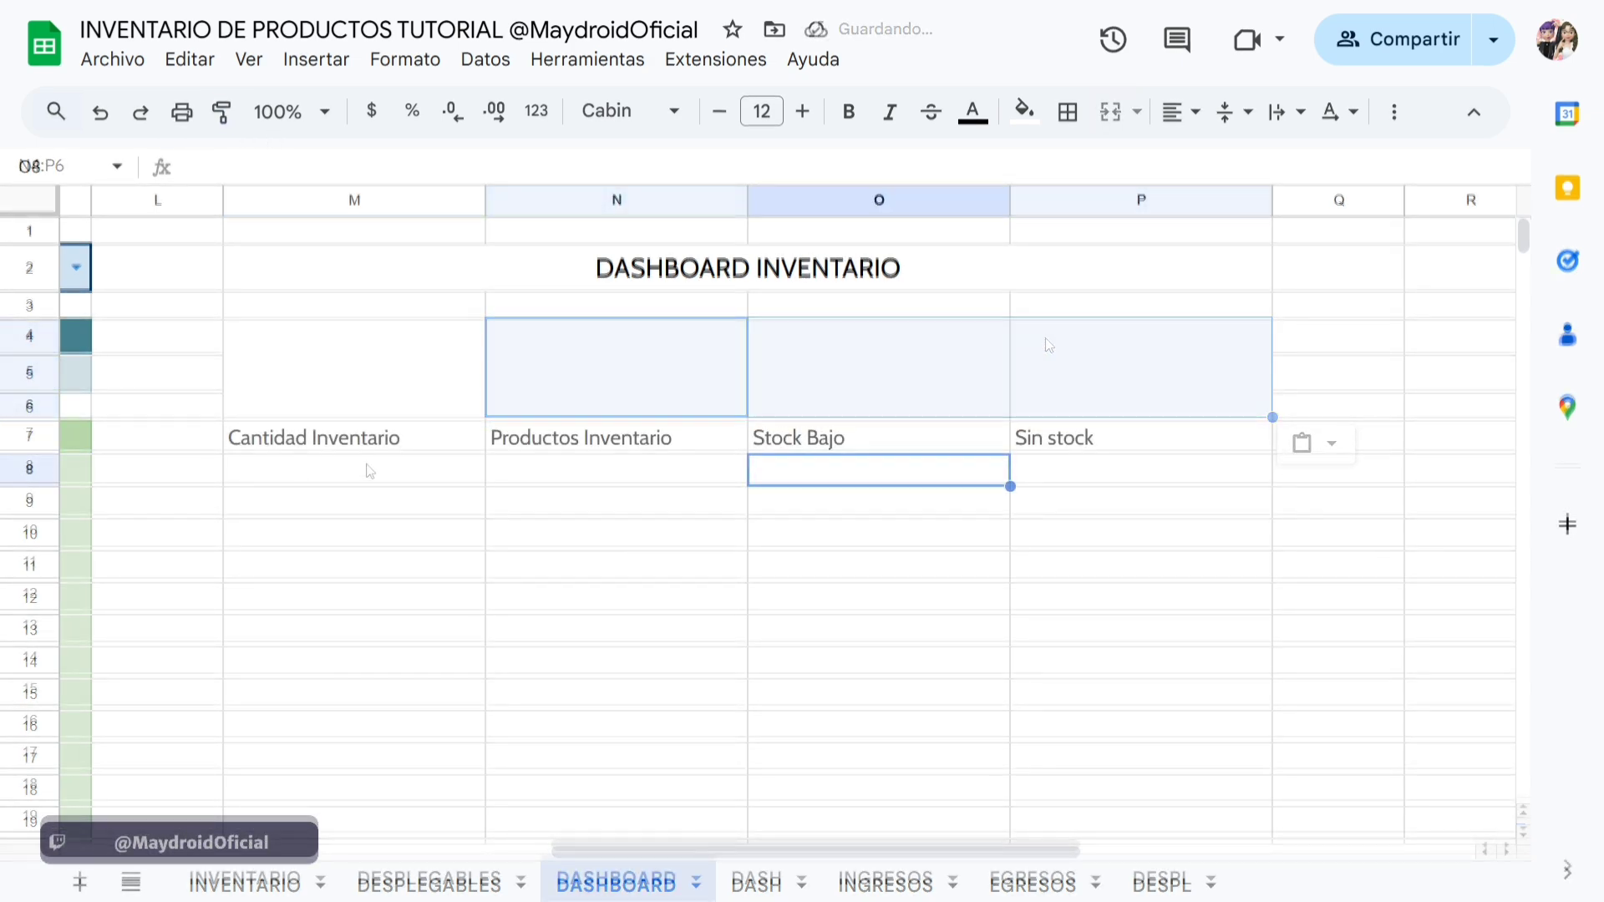
Start a pivot table from cell M9 and choose to insert it in an existing sheet.
left_click(370, 469)
left_click(351, 507)
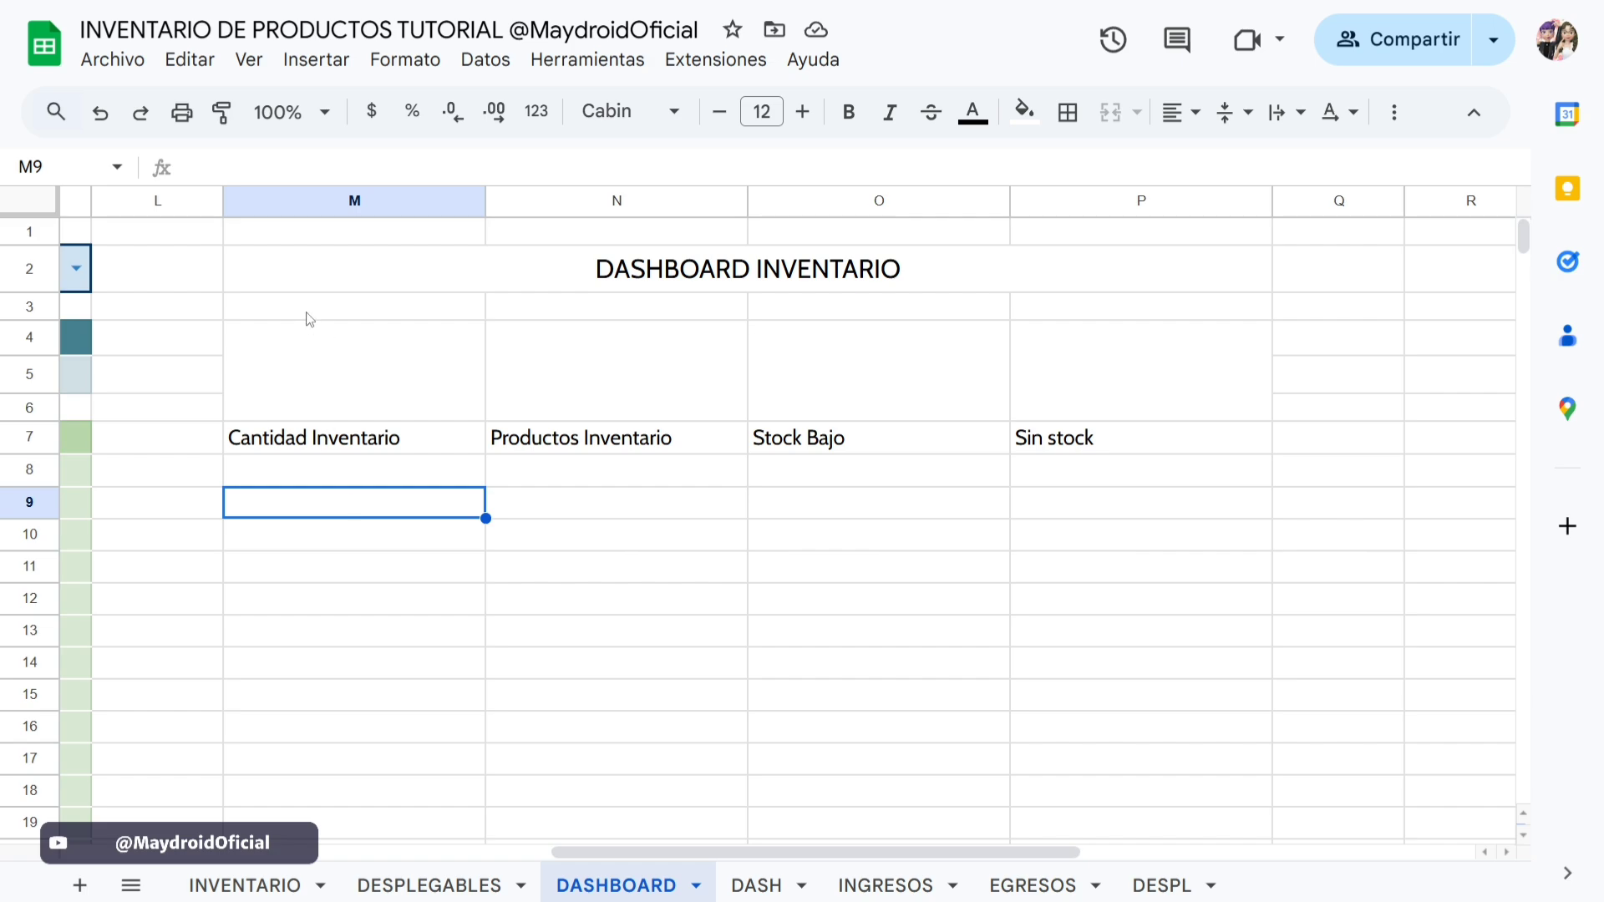
left_click(304, 62)
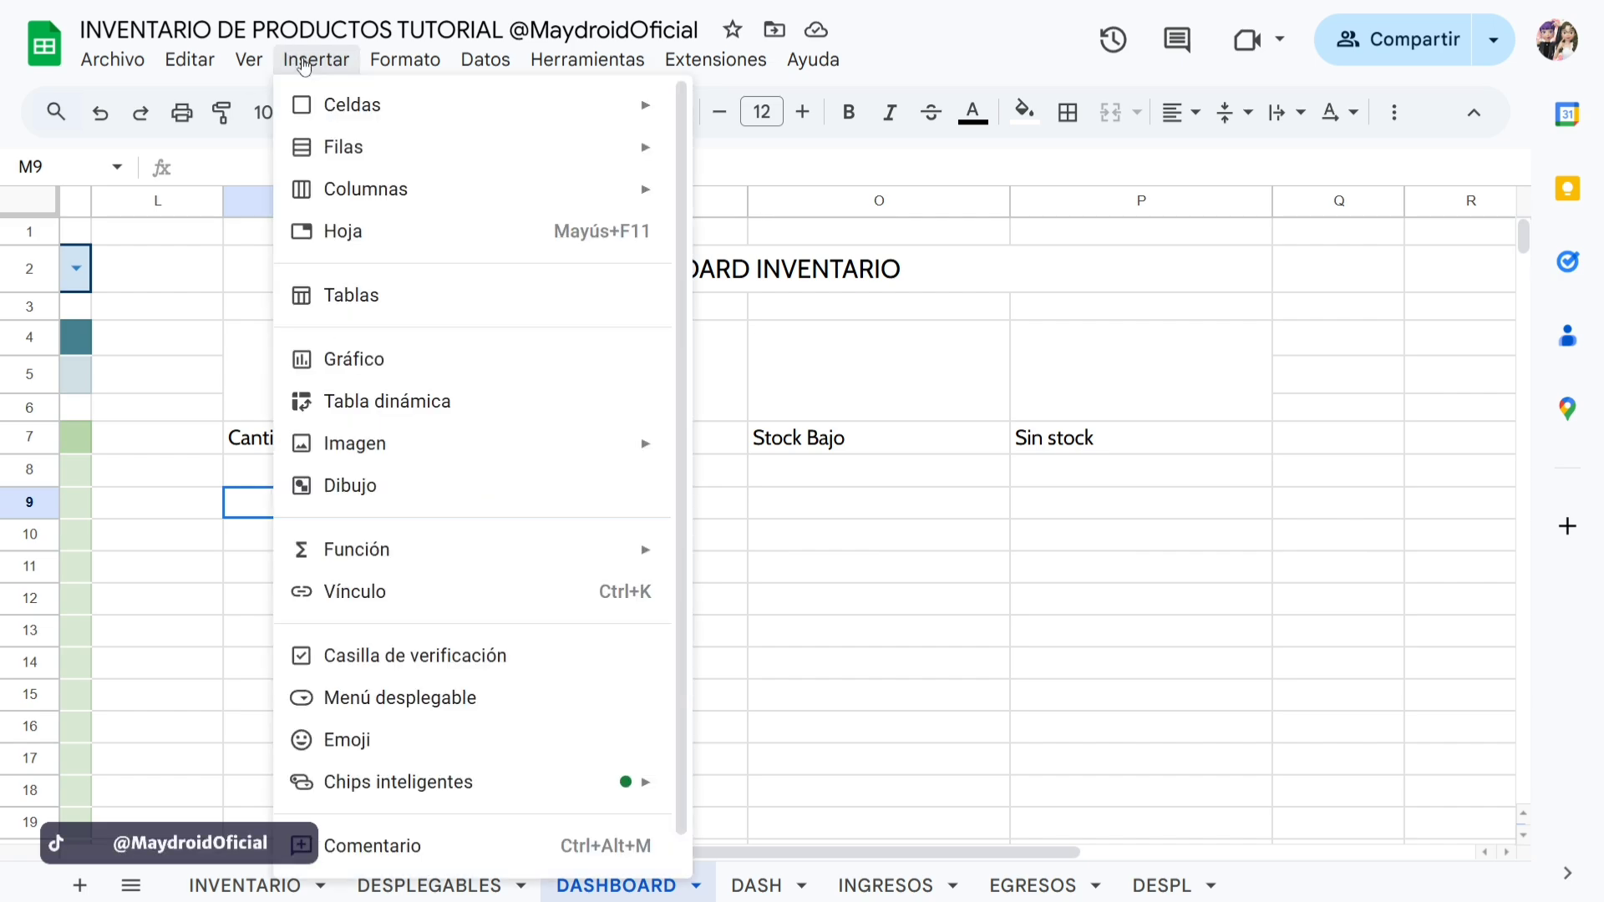
left_click(393, 402)
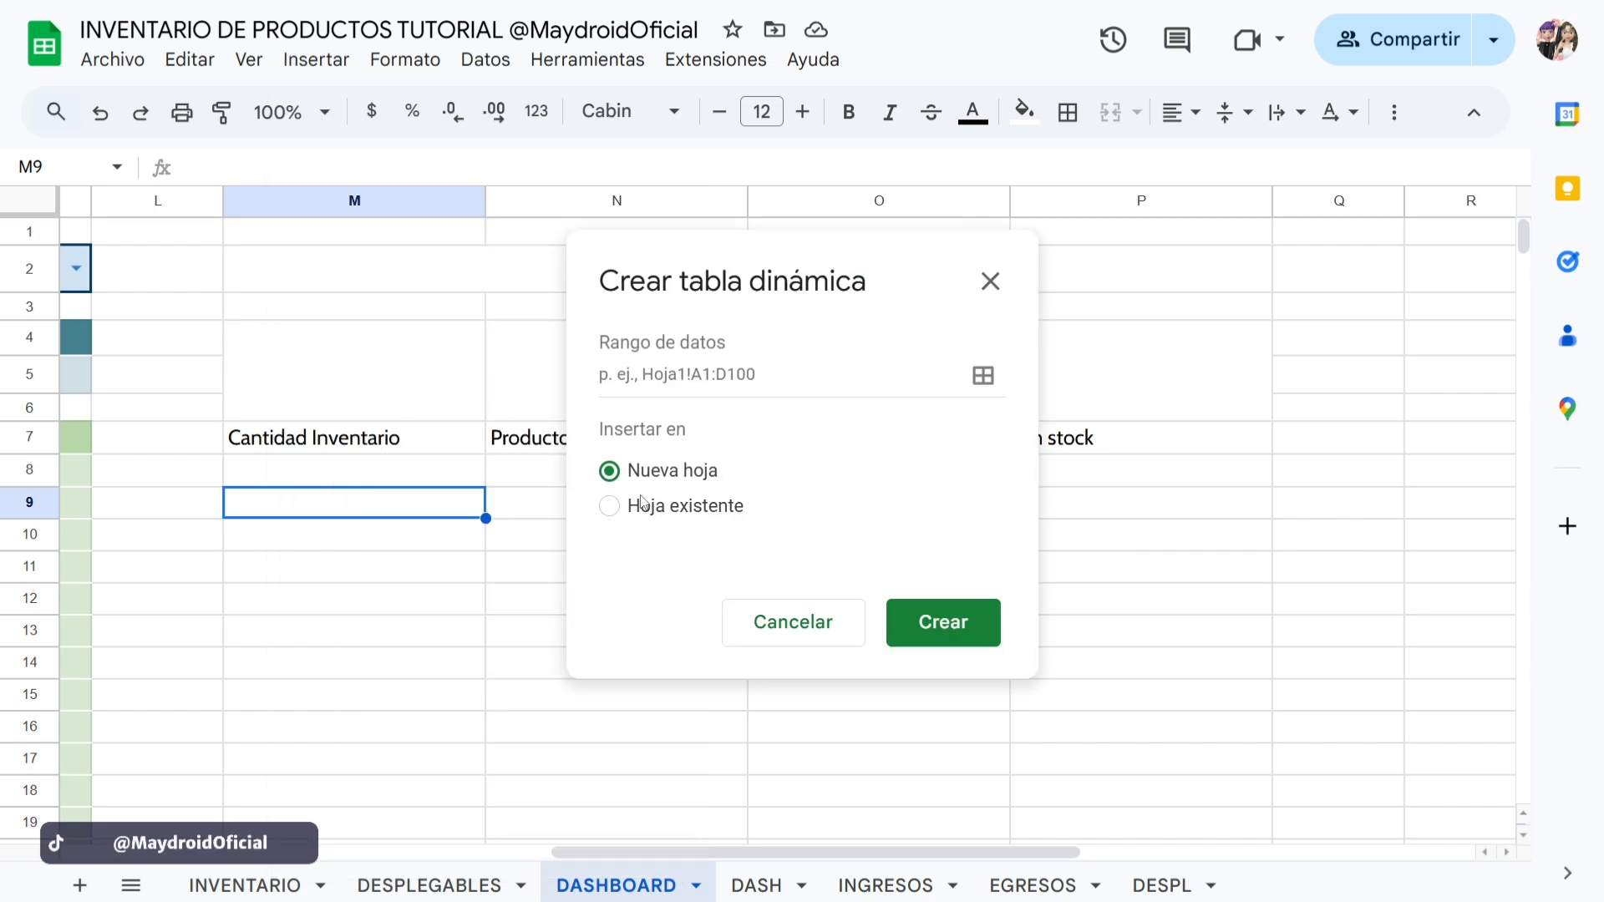
left_click(618, 517)
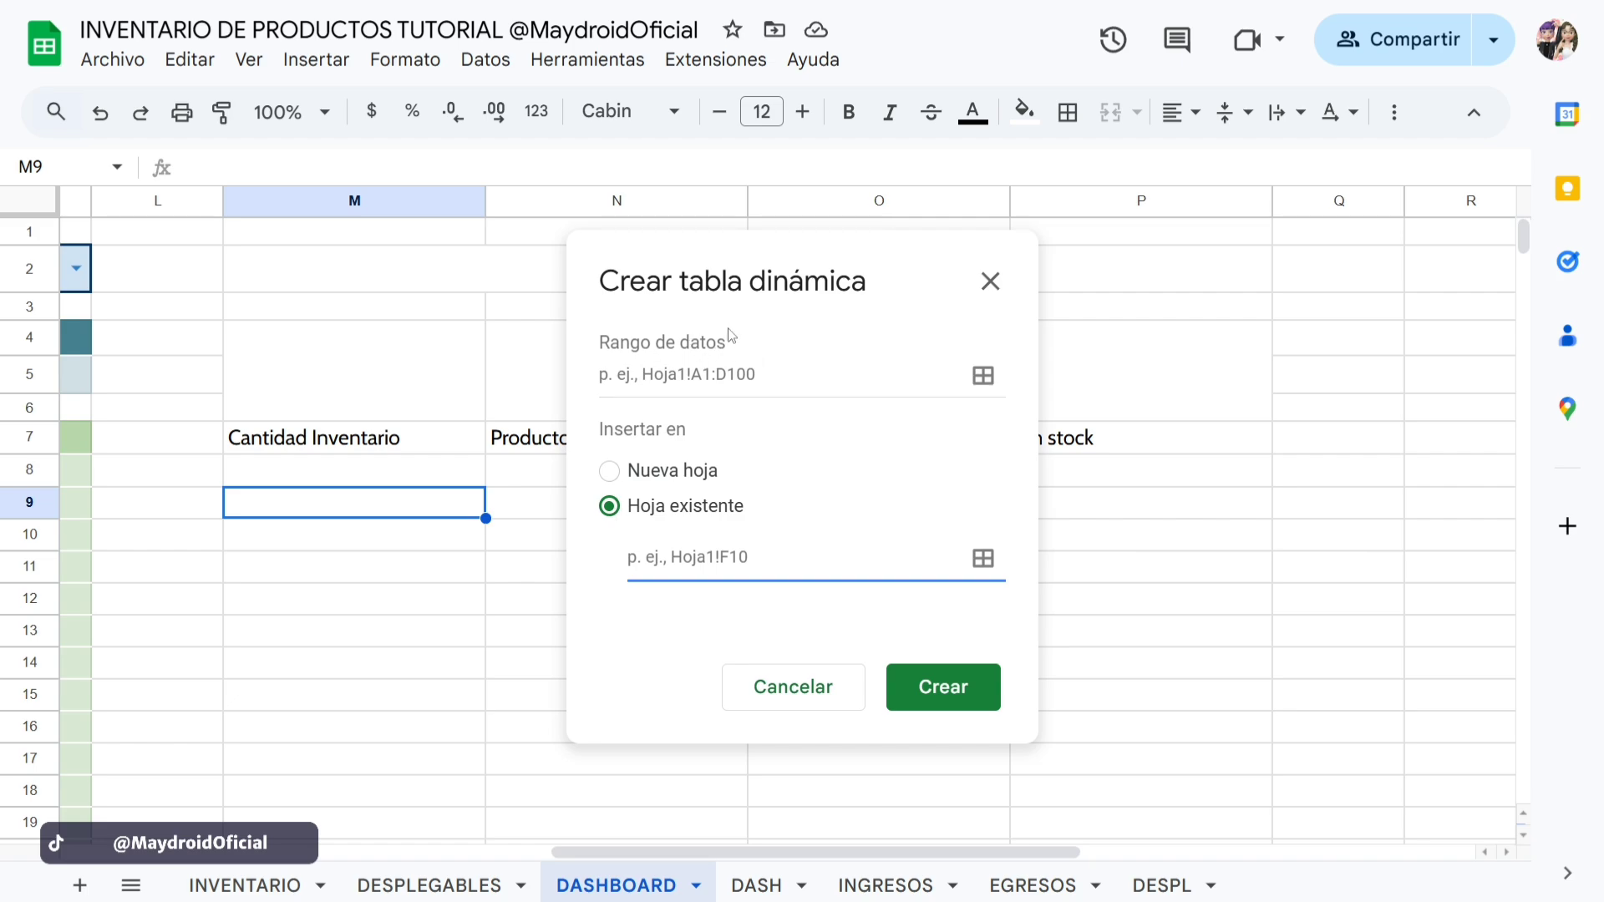
Set the pivot table's data range to INVENTARIO!F3:I, covering the combined entries and exits data.
left_click(985, 380)
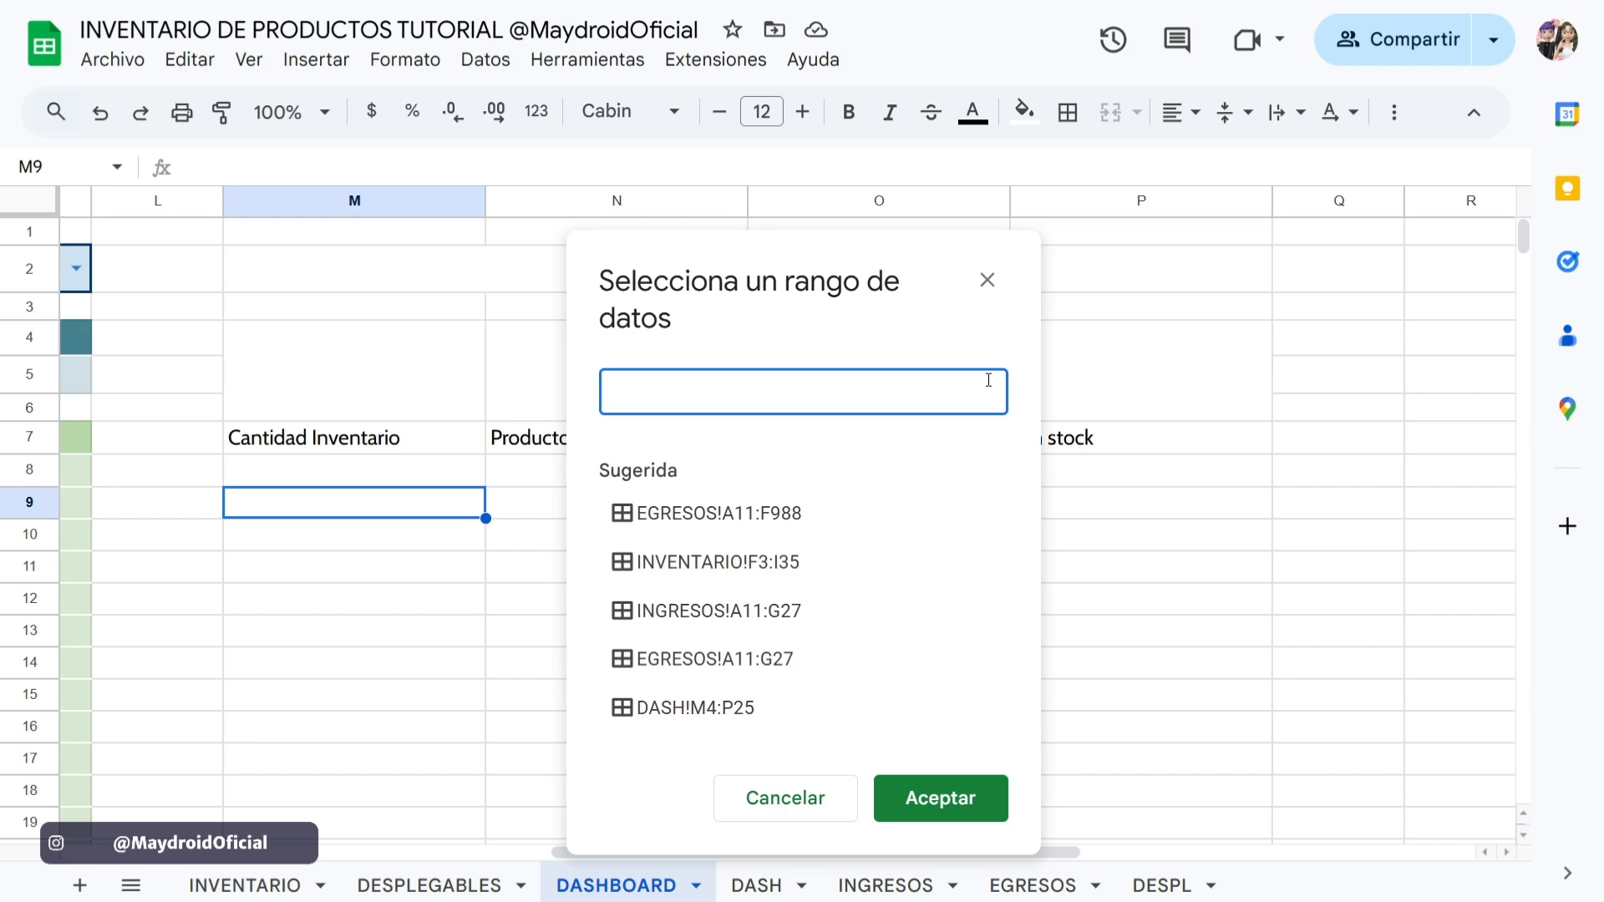
left_click(248, 887)
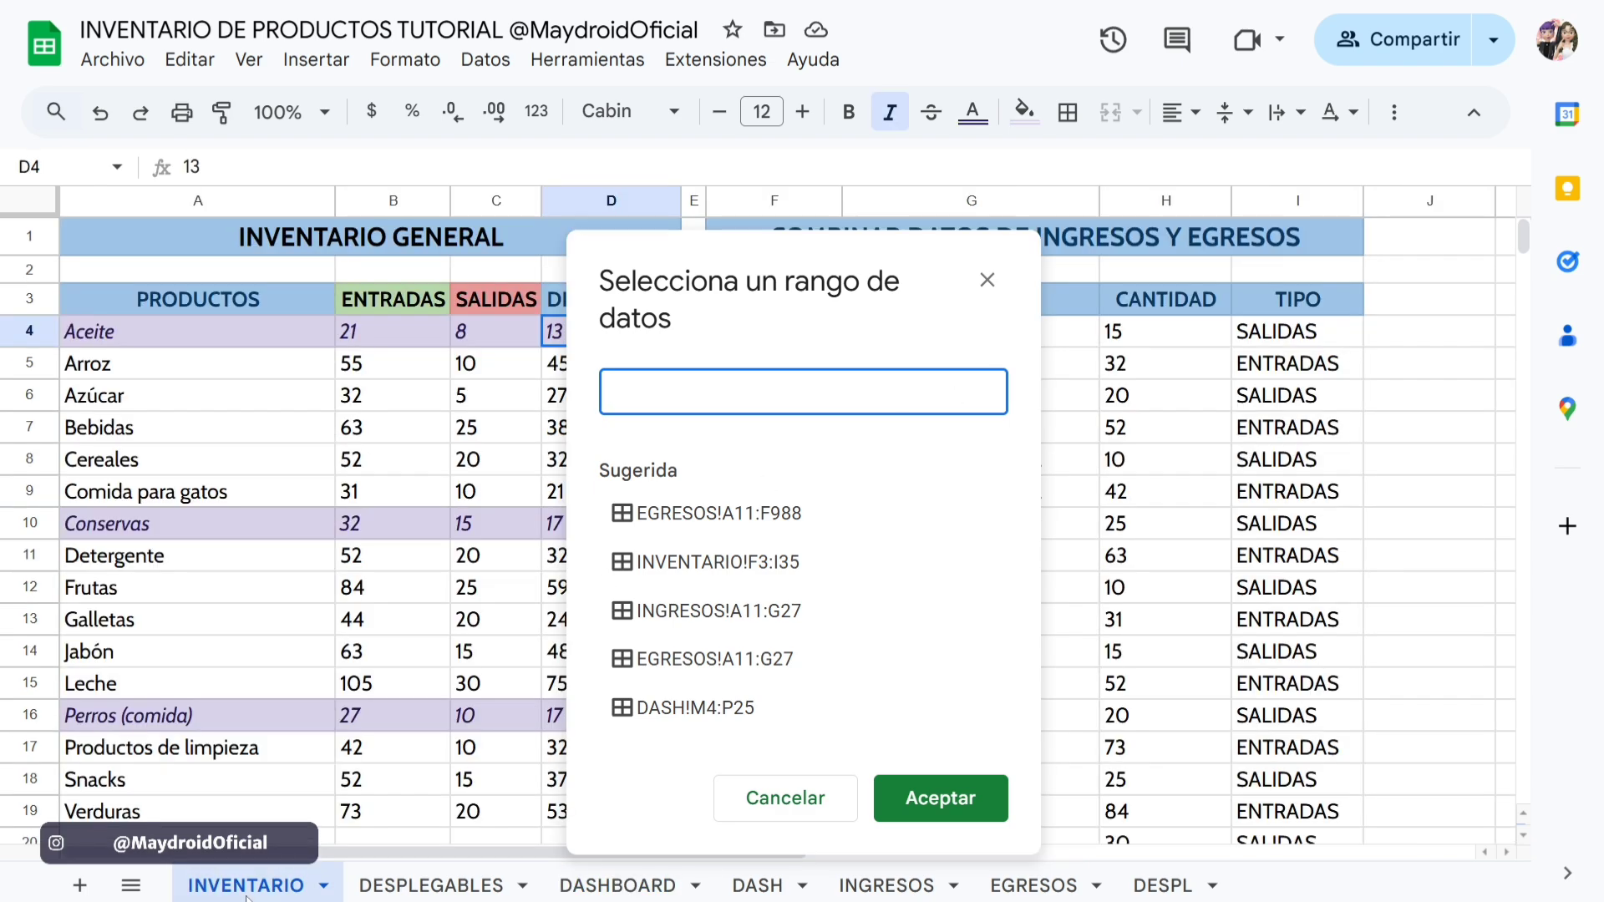
left_click_drag(746, 267, 295, 273)
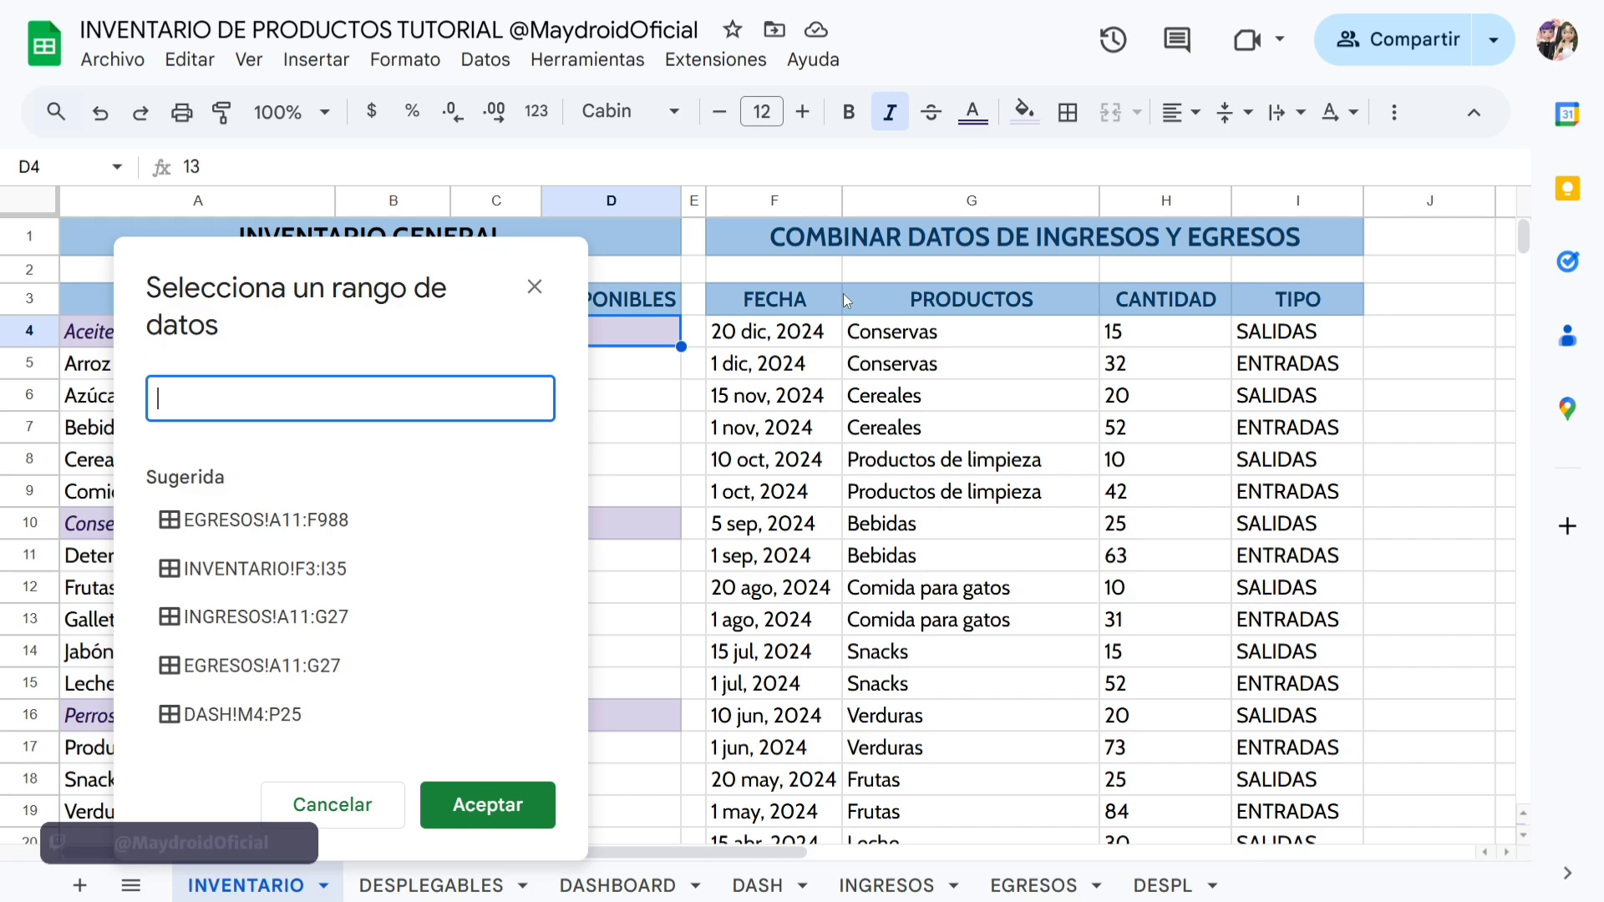
left_click(773, 300)
left_click_drag(772, 299, 1320, 461)
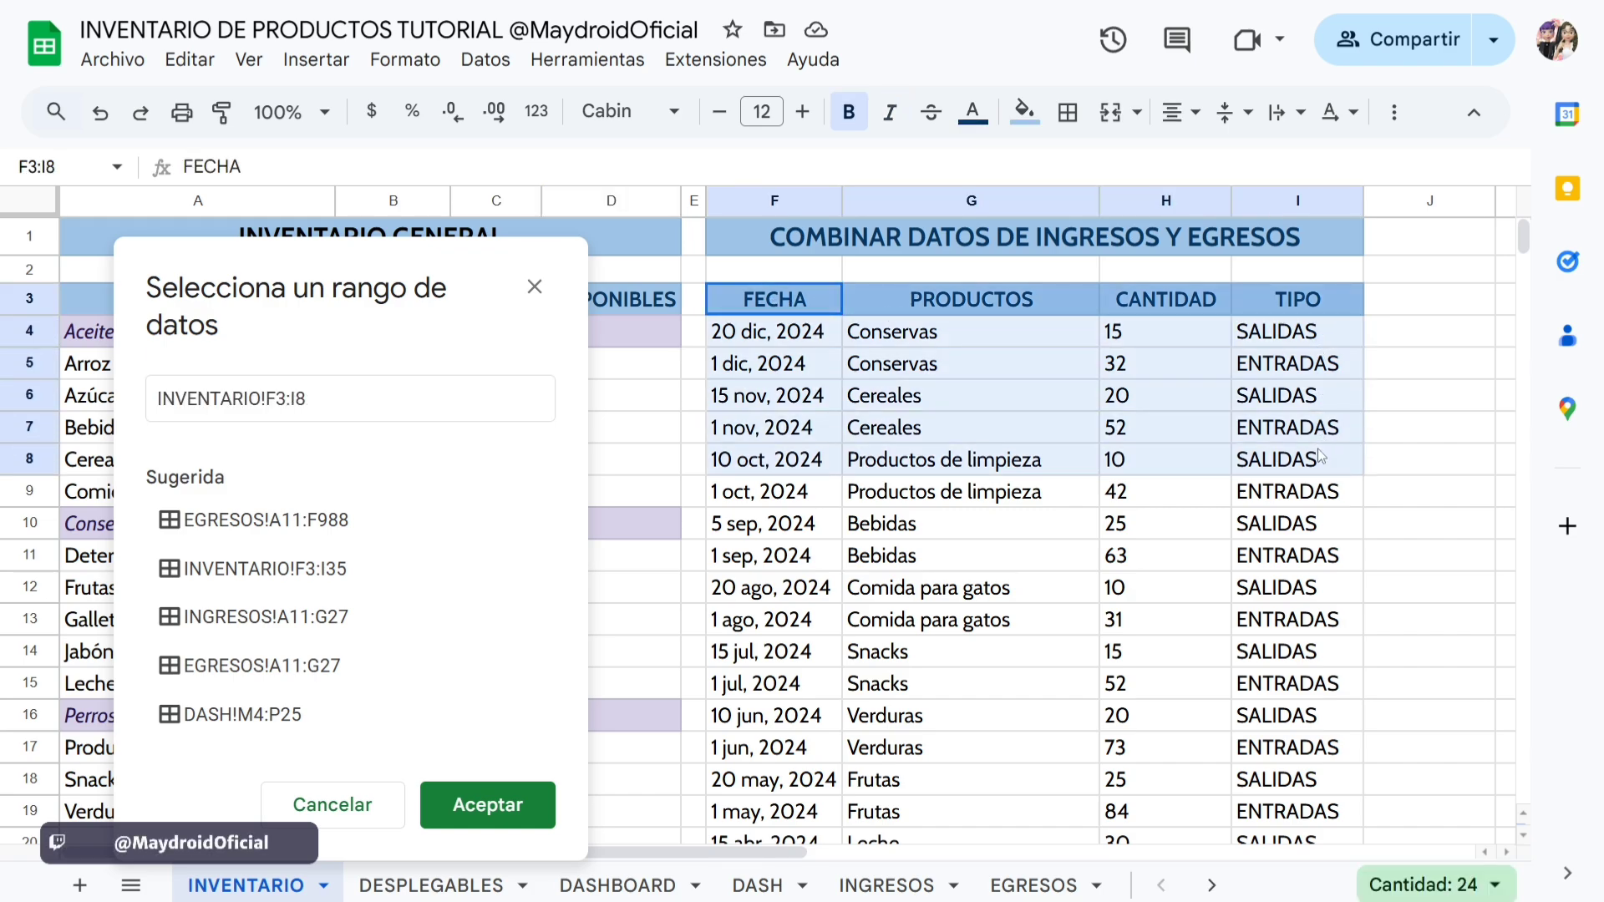
left_click(424, 399)
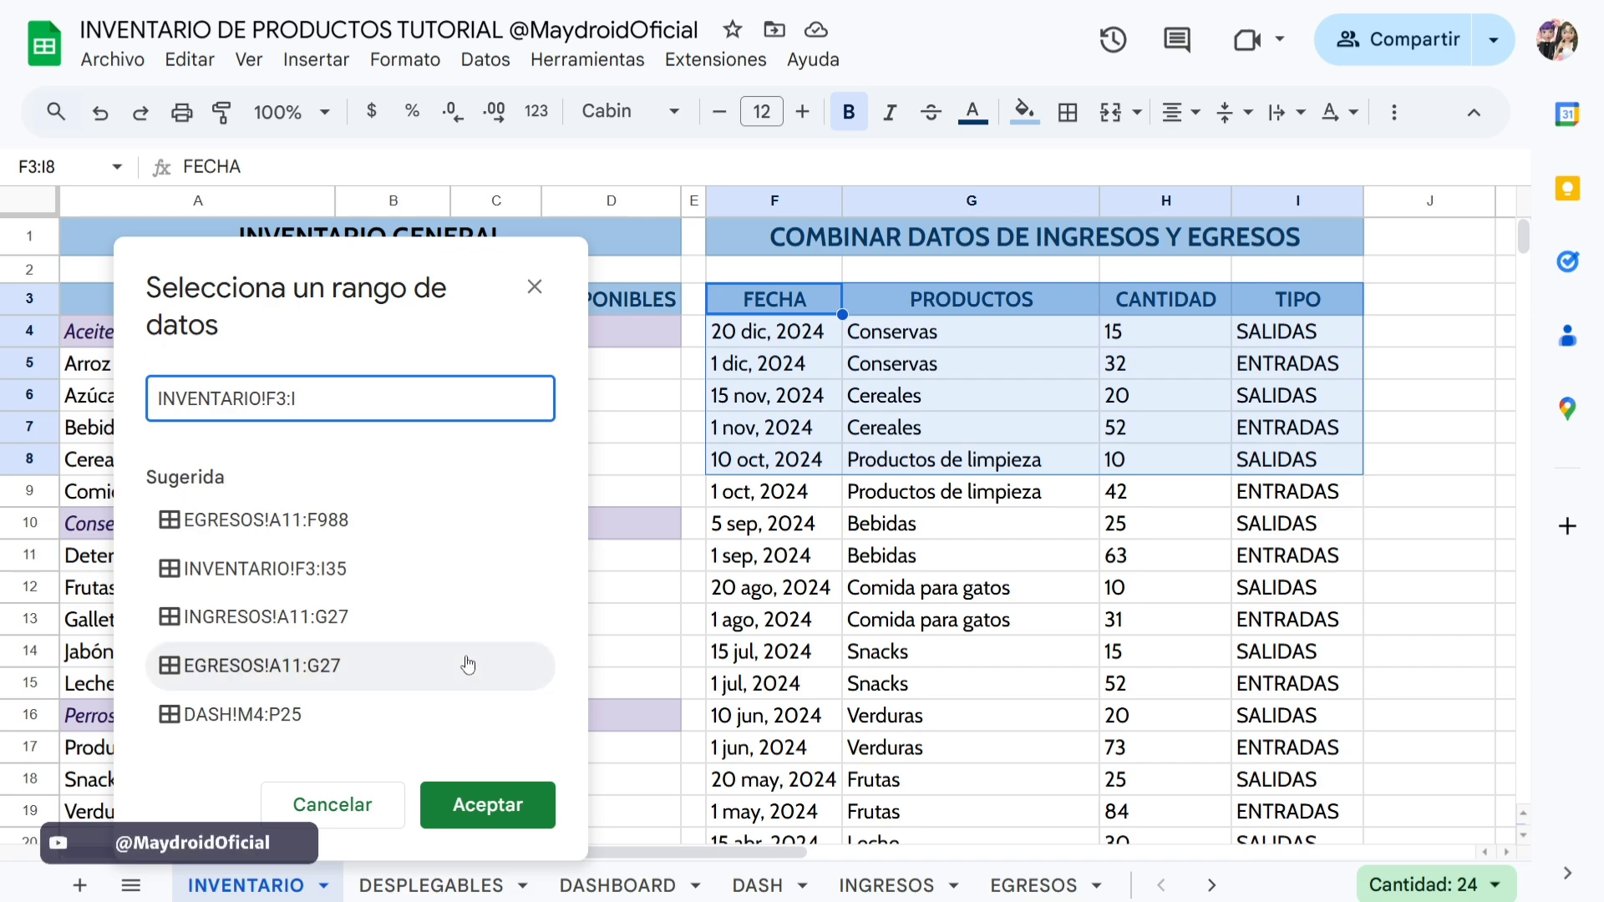
left_click(488, 806)
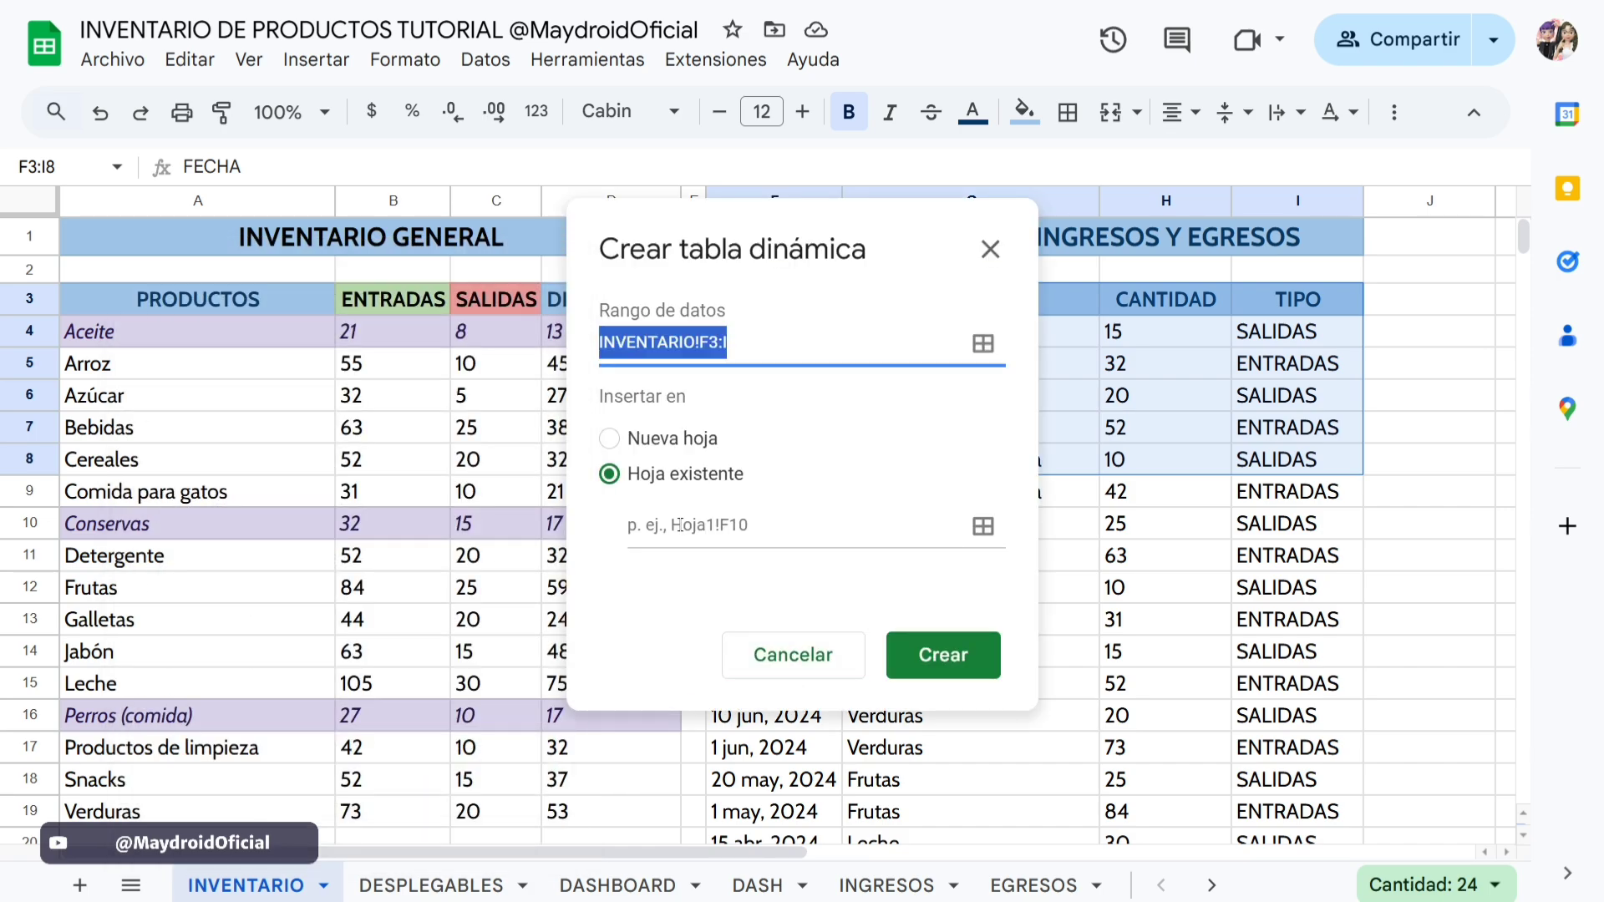
Set the pivot table's location to DASHBOARD!M9 and create it.
left_click(621, 544)
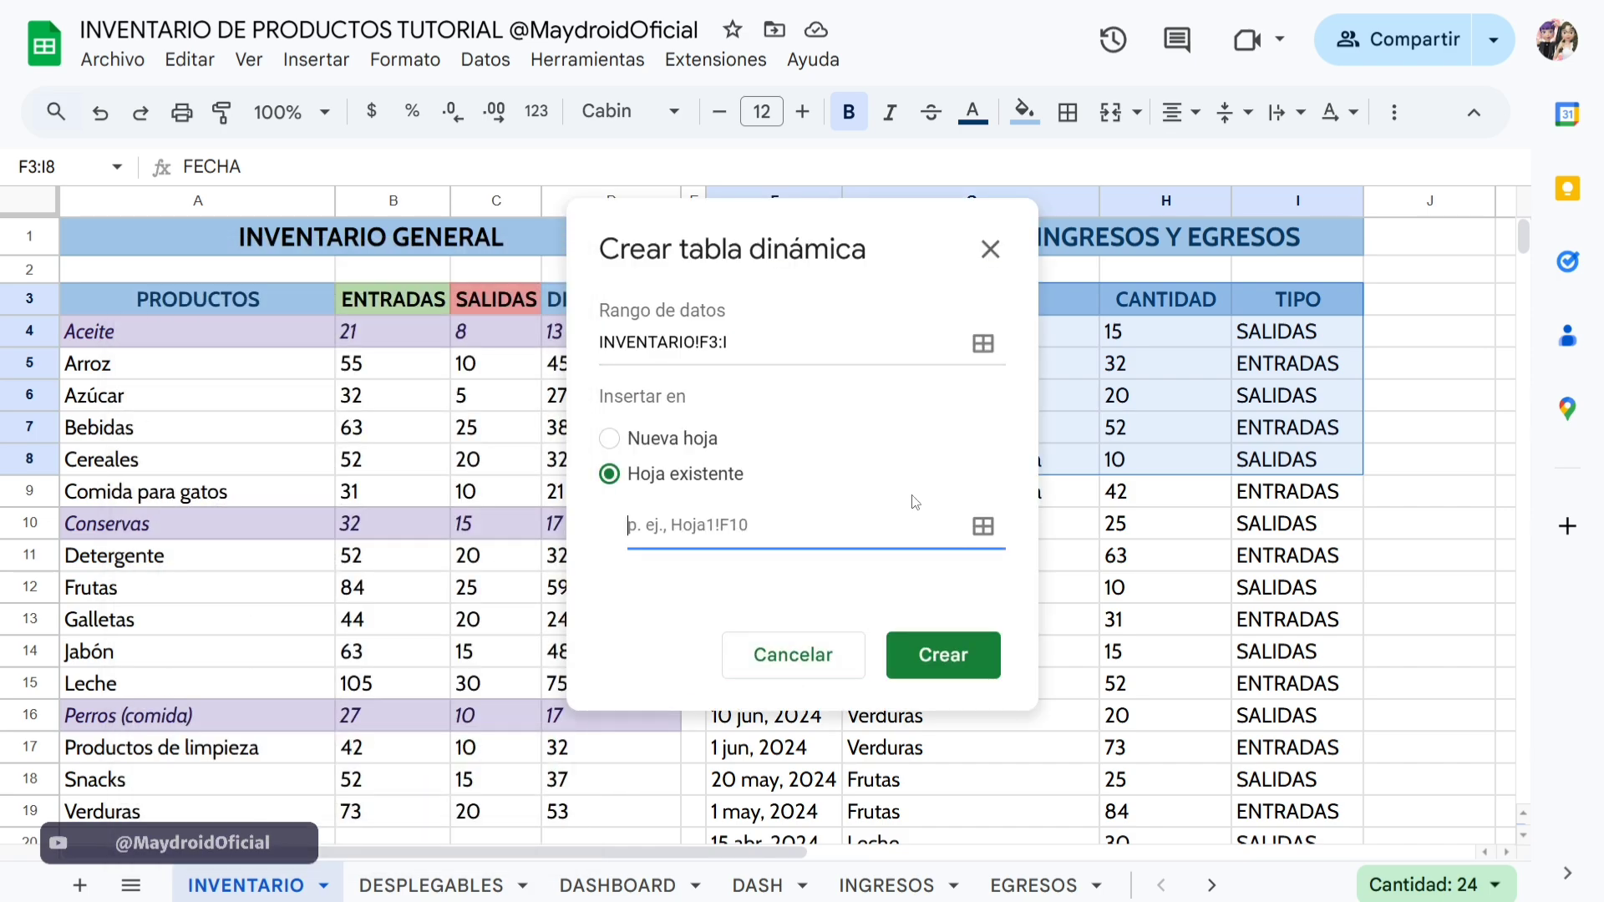
left_click(984, 529)
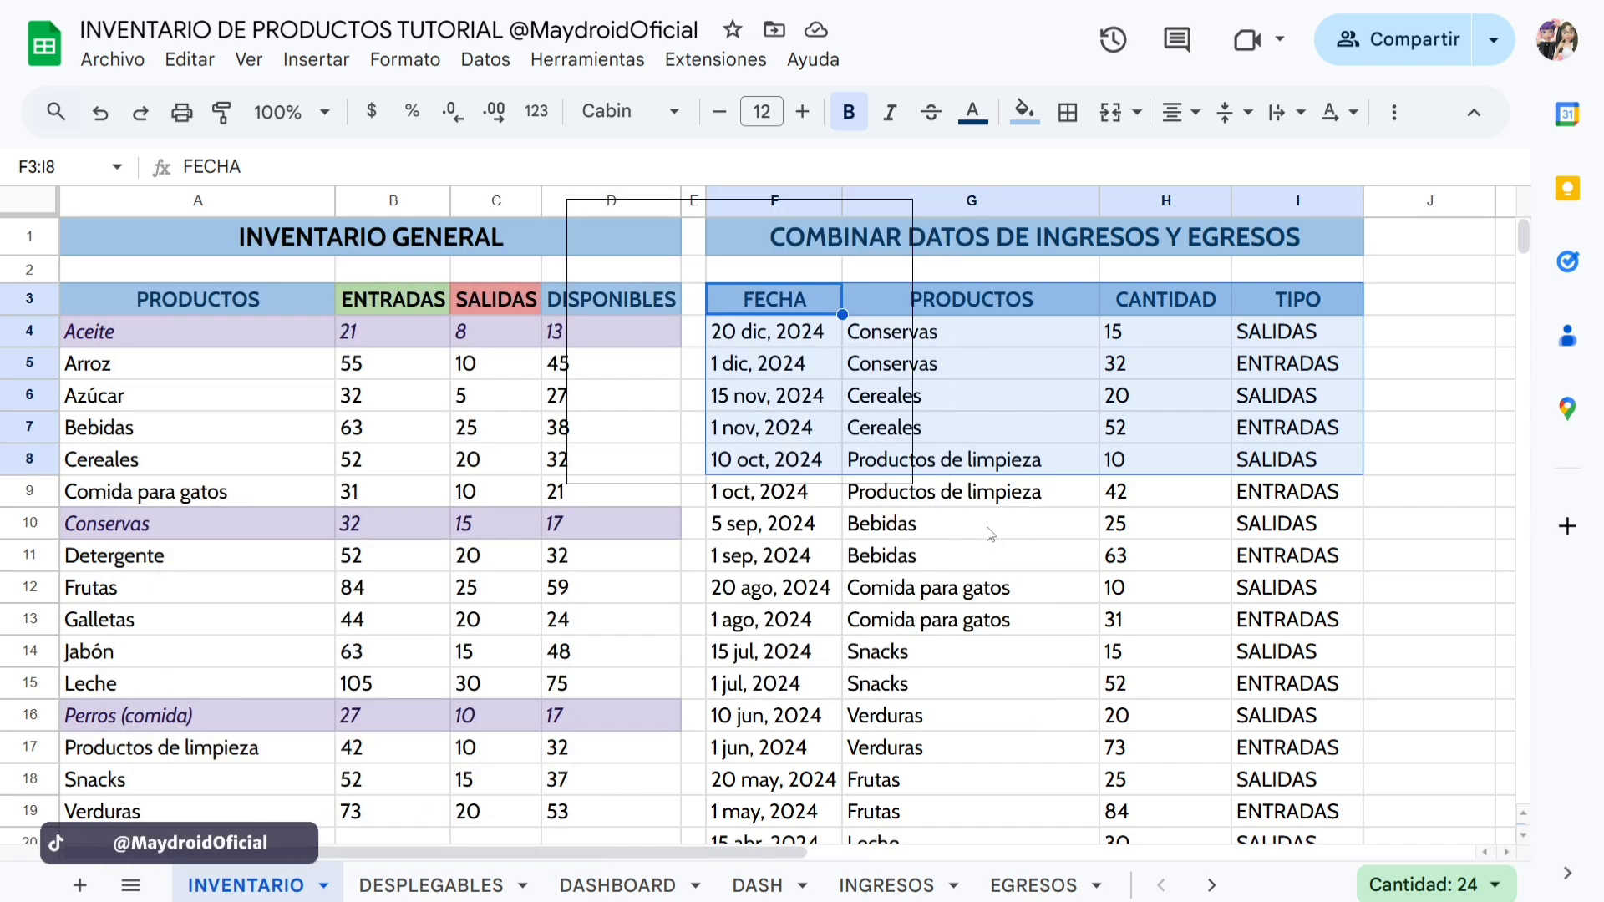
left_click(633, 886)
left_click(310, 517)
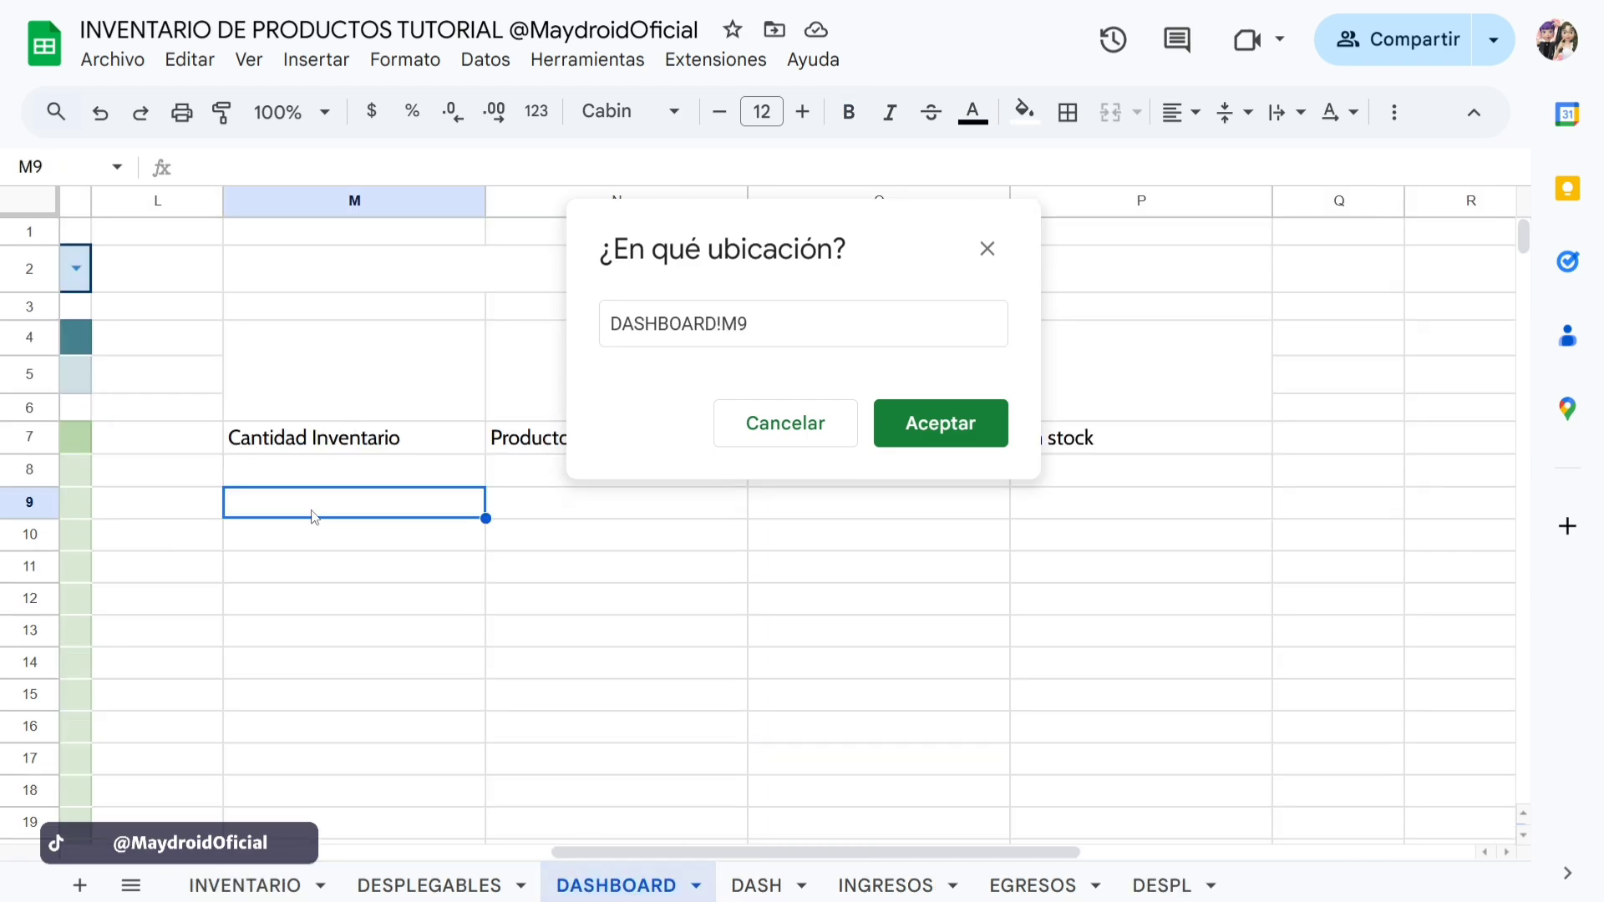
left_click(933, 423)
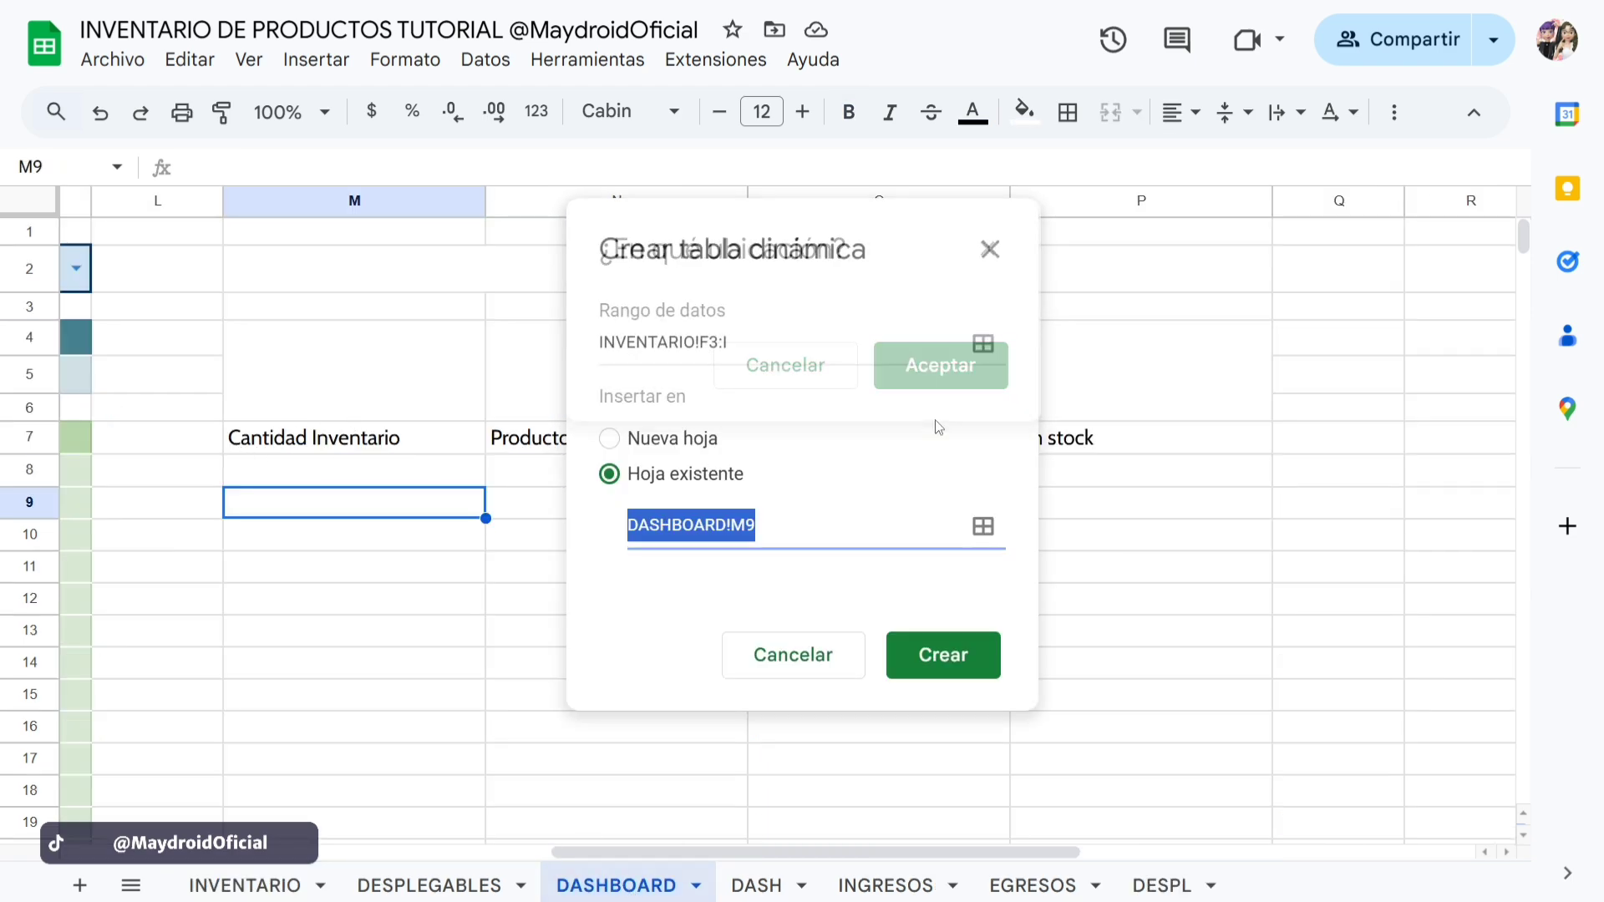
left_click(945, 657)
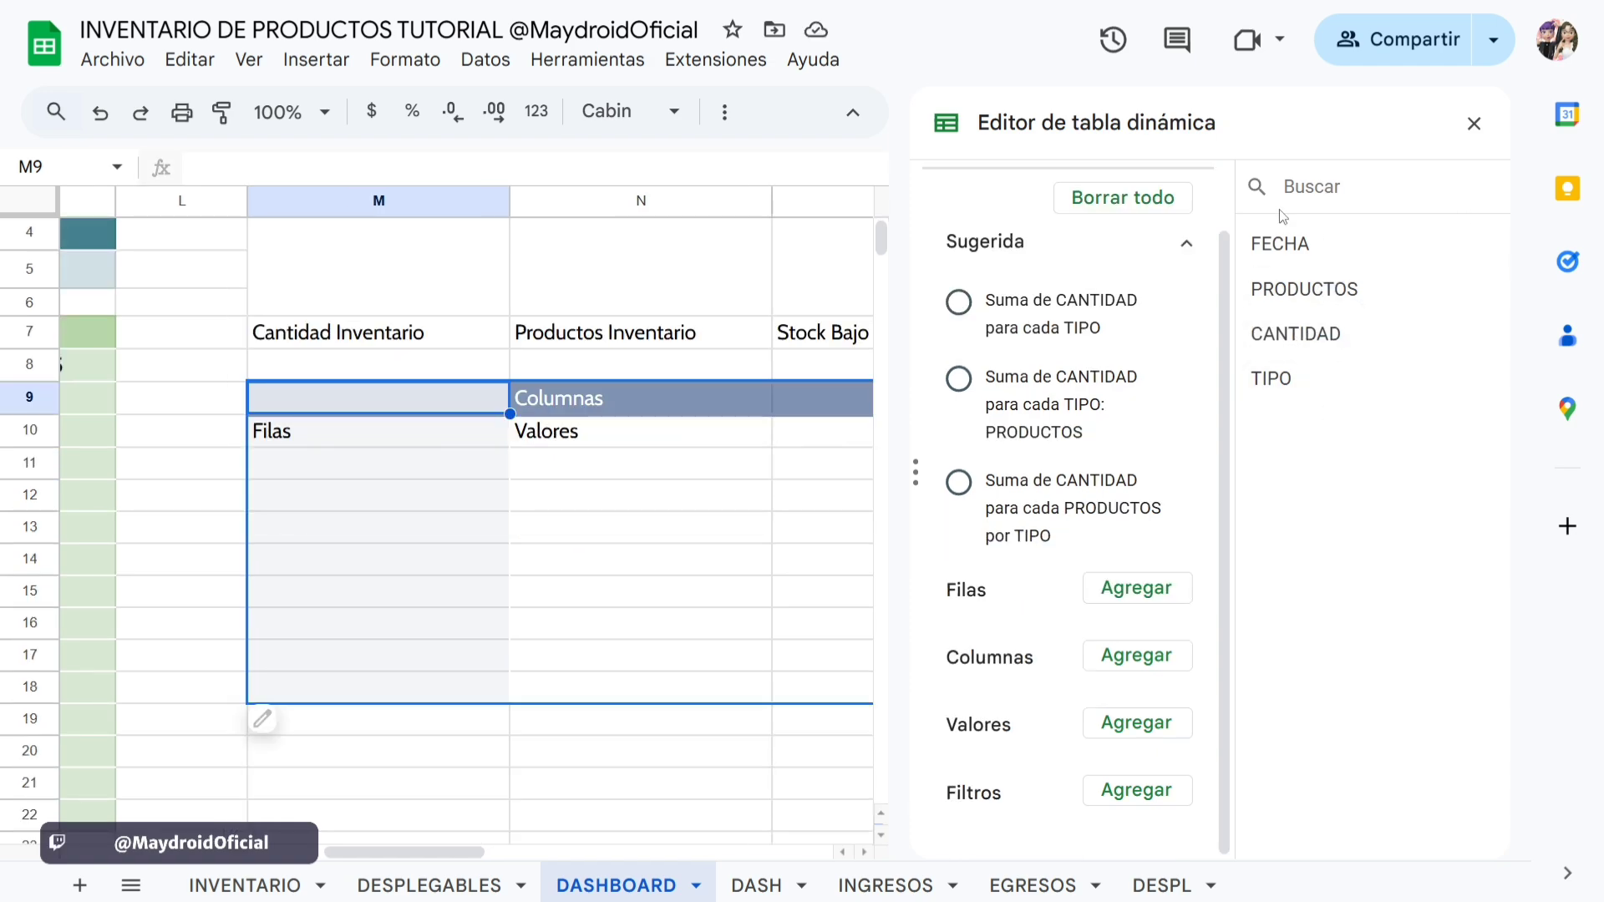
Add PRODUCTOS as the pivot table's rows and TIPO as its columns, both without totals.
left_click_drag(1331, 272, 1032, 620)
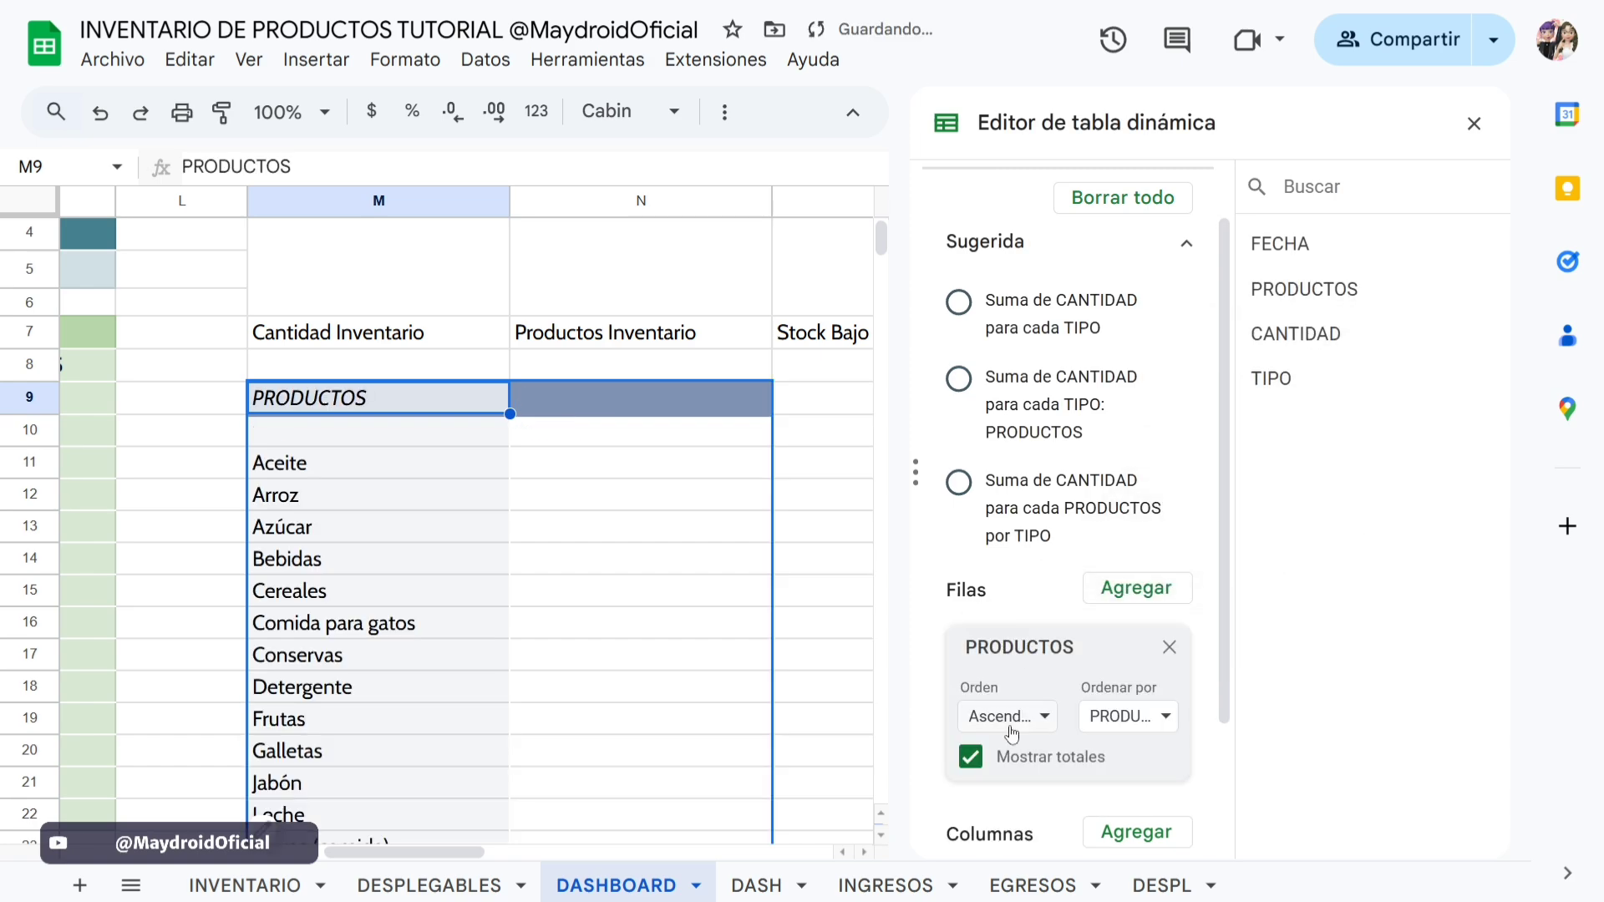
left_click(971, 758)
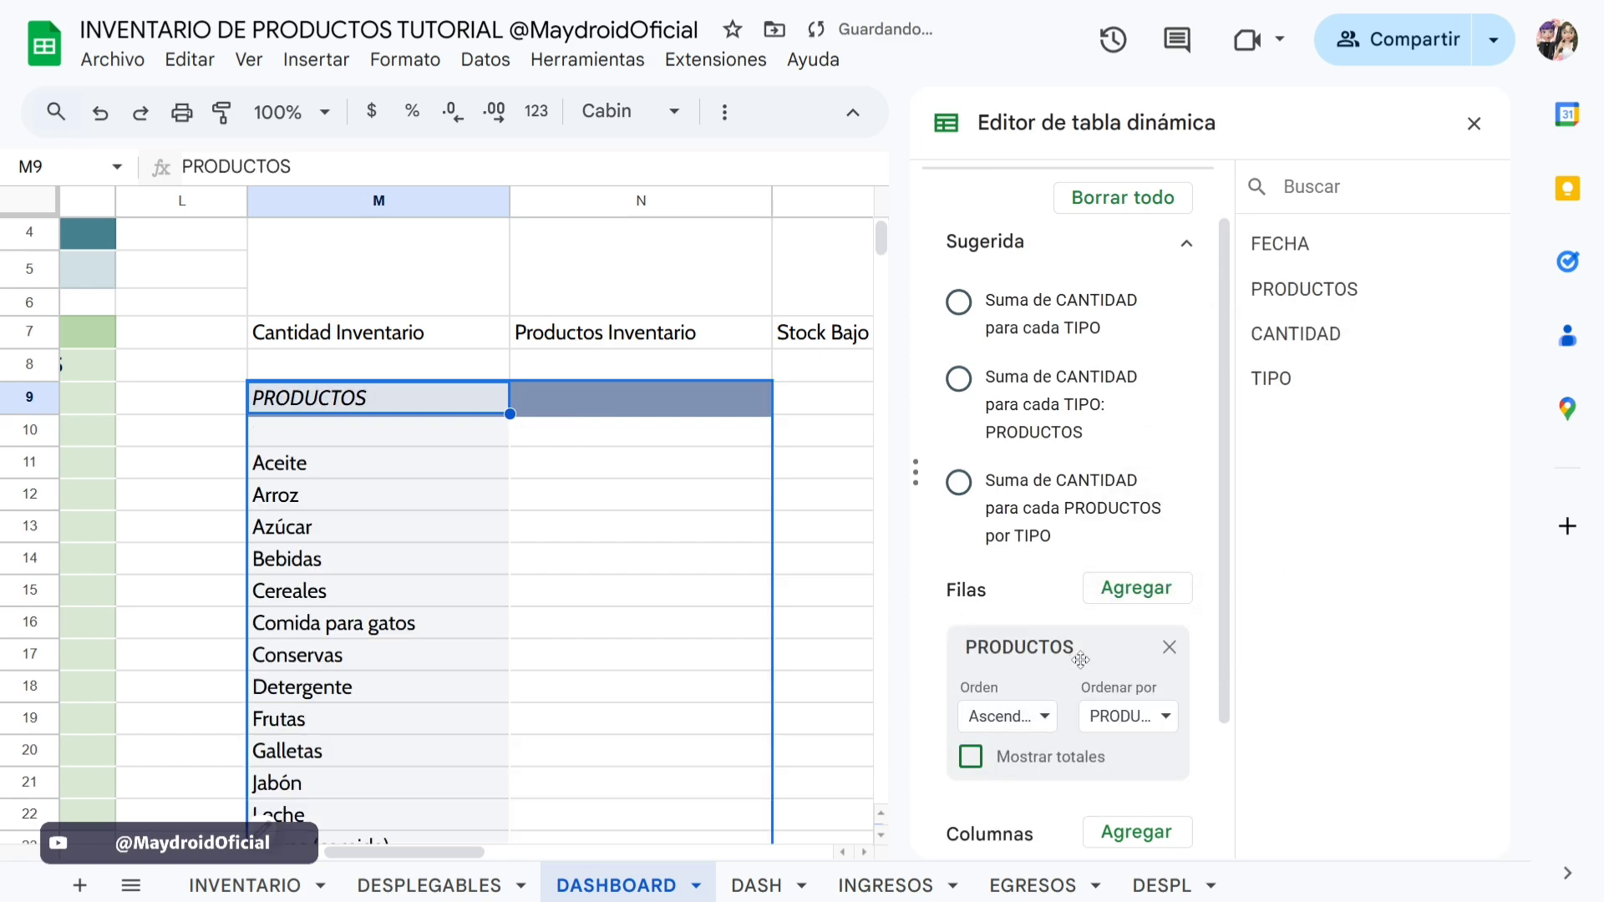
scroll(1078, 657, "down", 2)
left_click_drag(1271, 379, 1018, 700)
scroll(1017, 700, "down", 2)
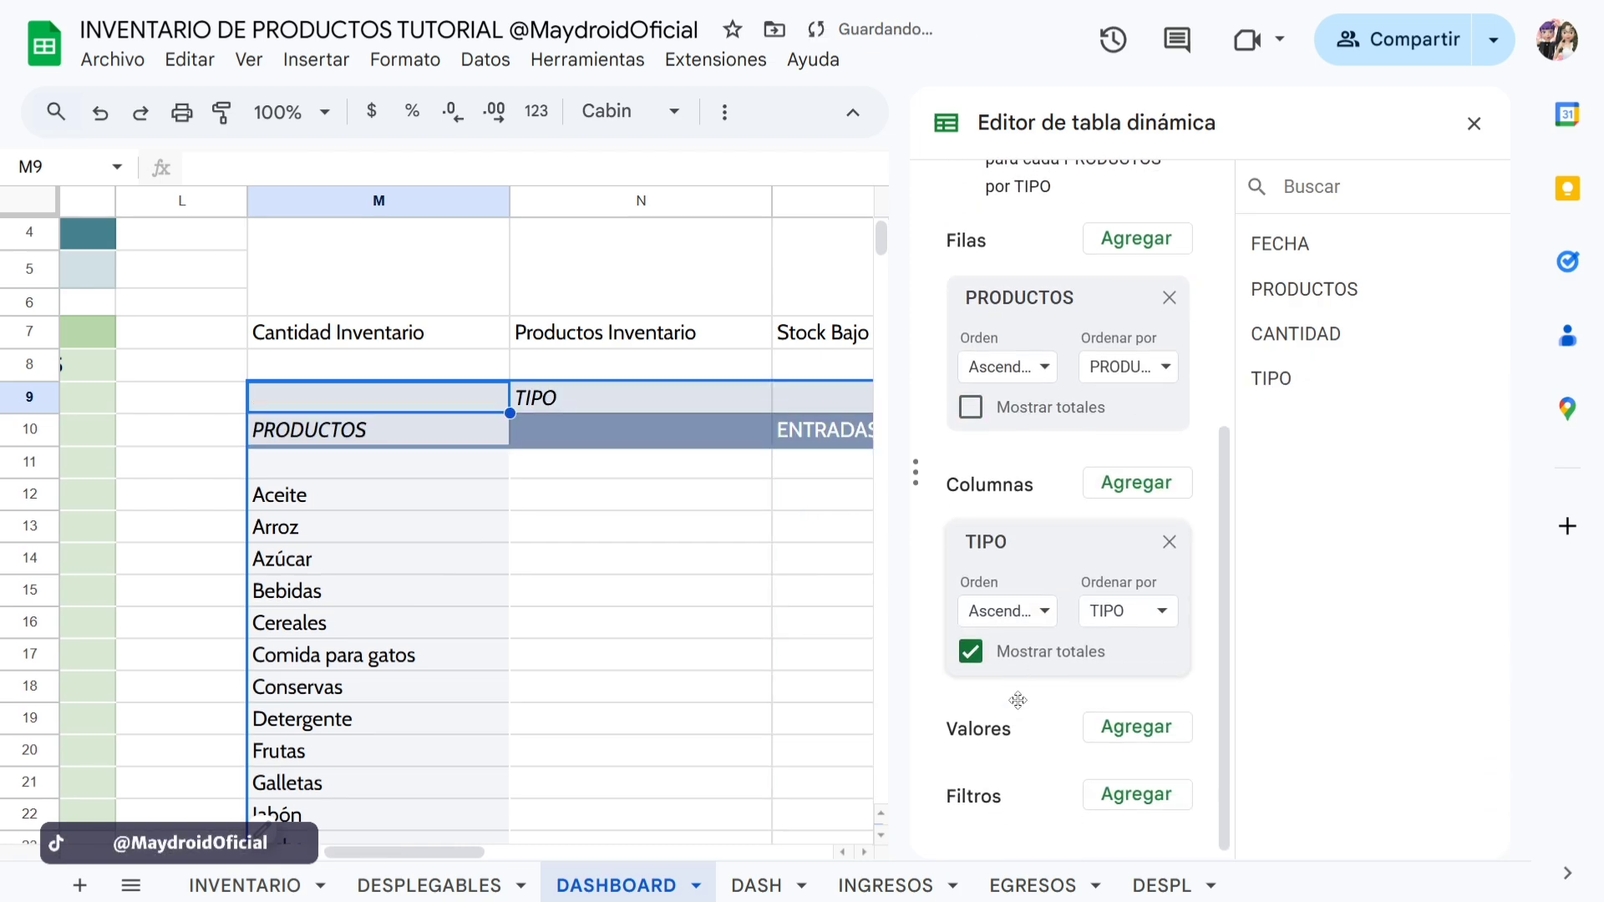
left_click(970, 648)
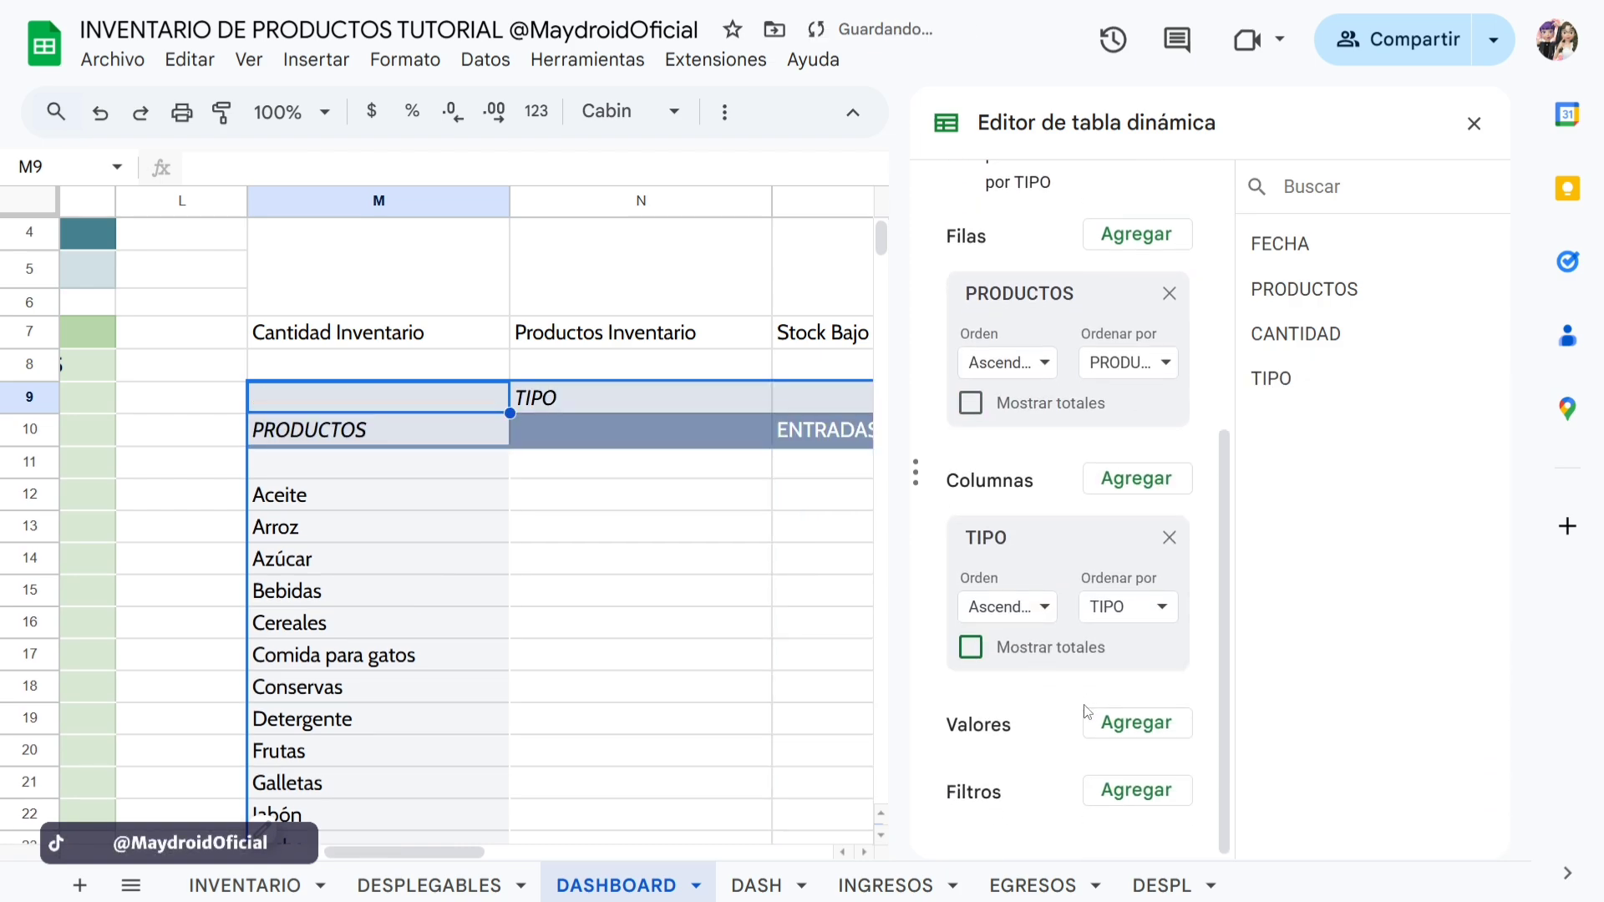
Add CANTIDAD as the pivot table's values summarized by SUM, and filter TIPO to exclude (Vacío).
left_click_drag(1267, 346, 1036, 767)
scroll(1038, 735, "down", 2)
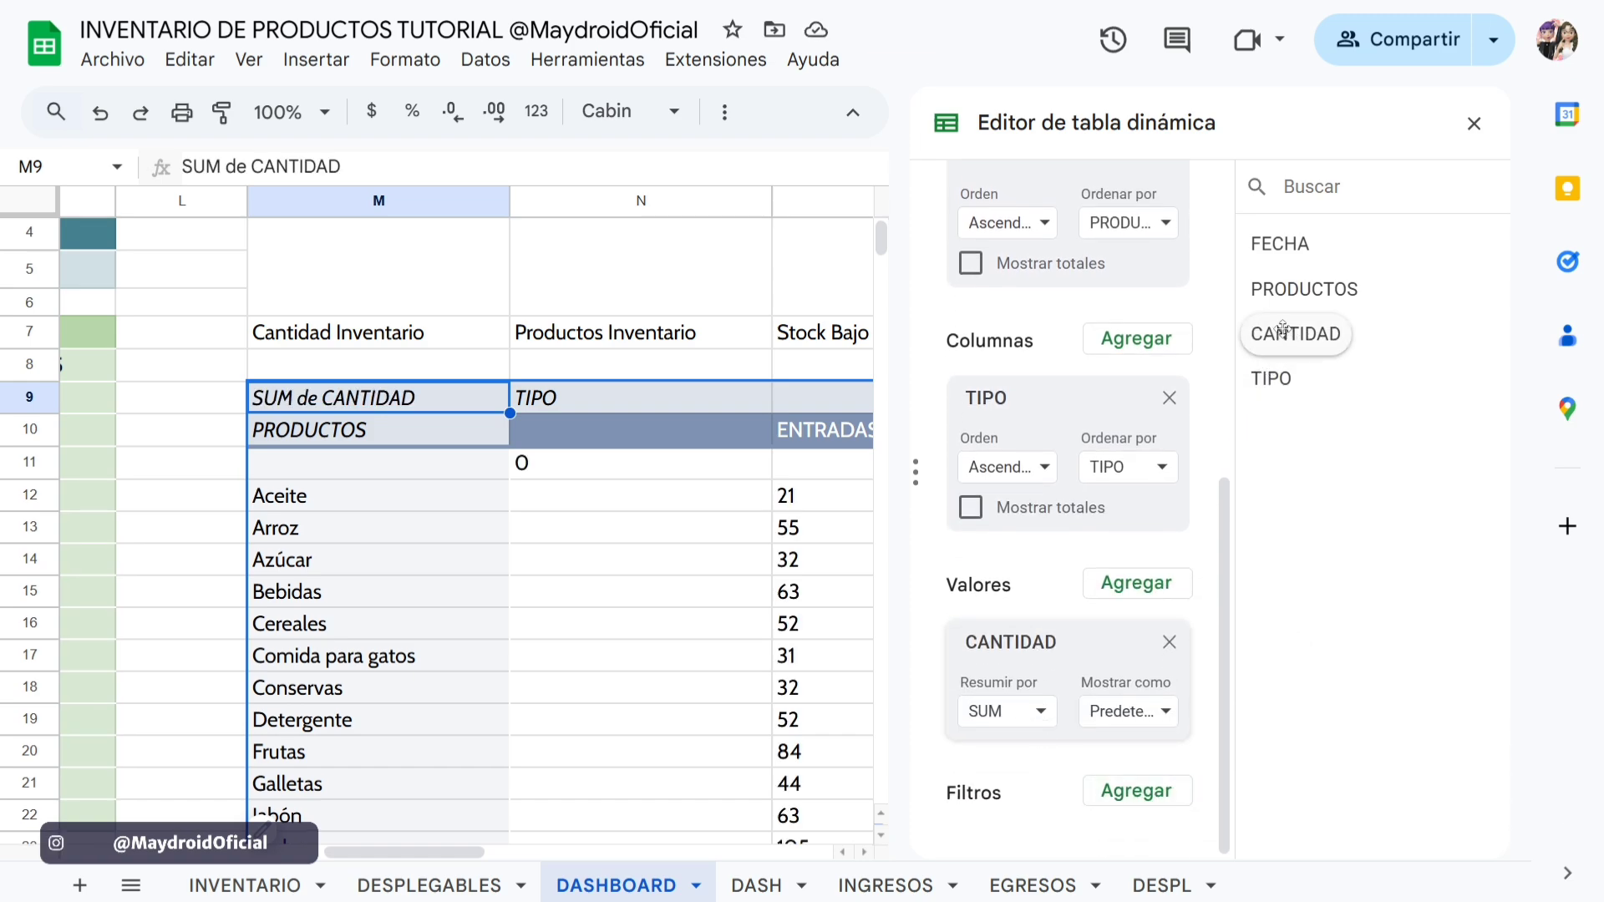
left_click_drag(1266, 379, 1000, 854)
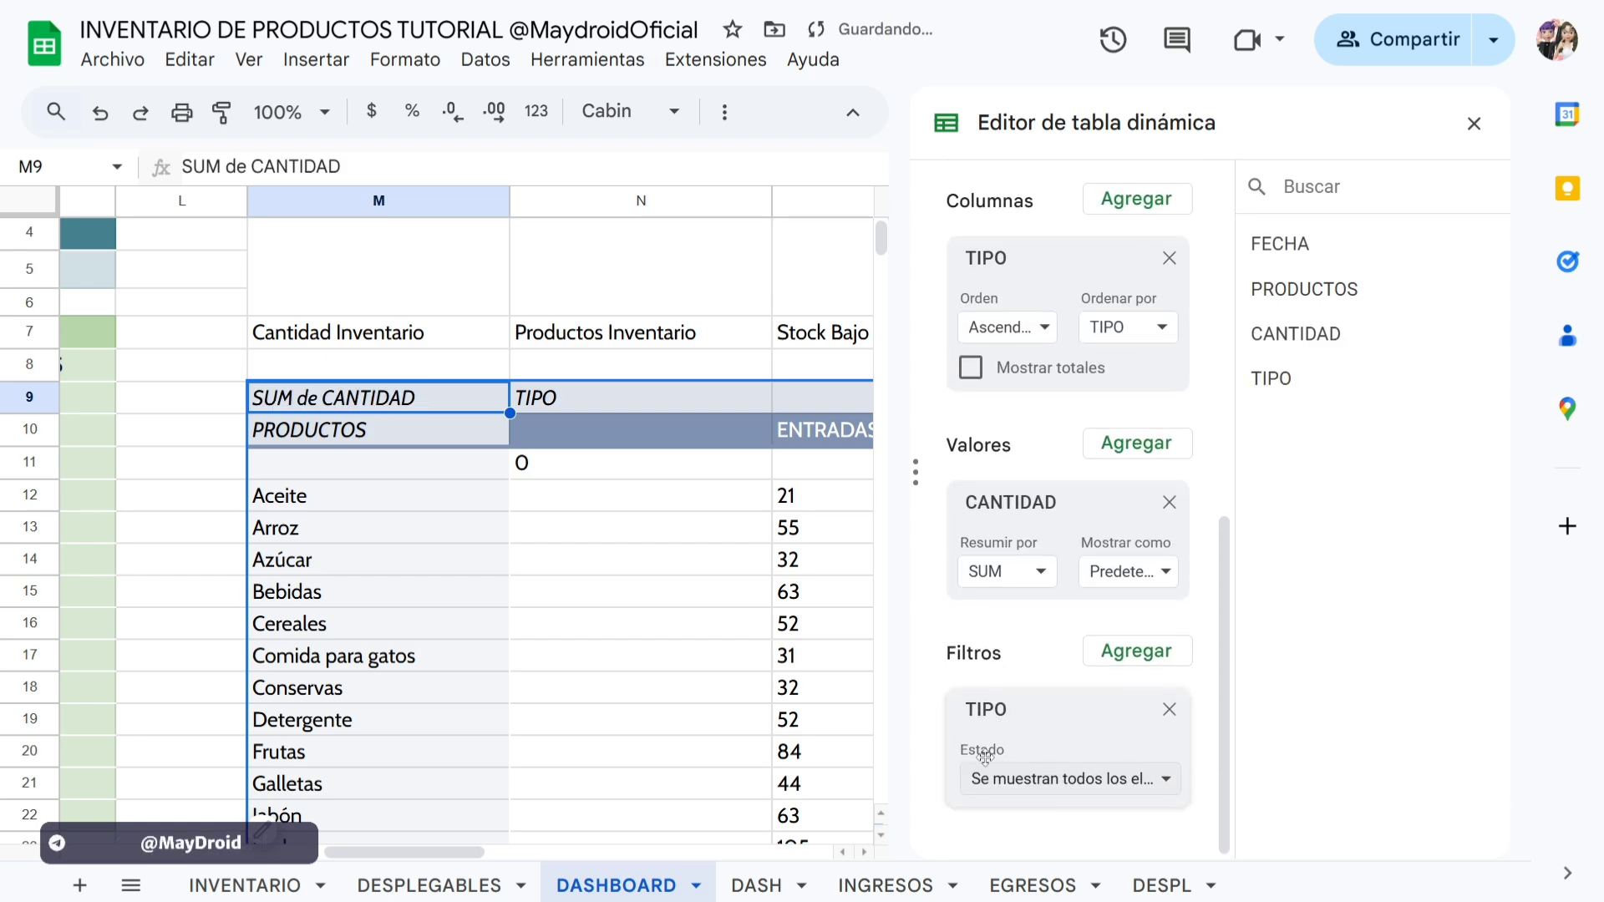
left_click(1063, 783)
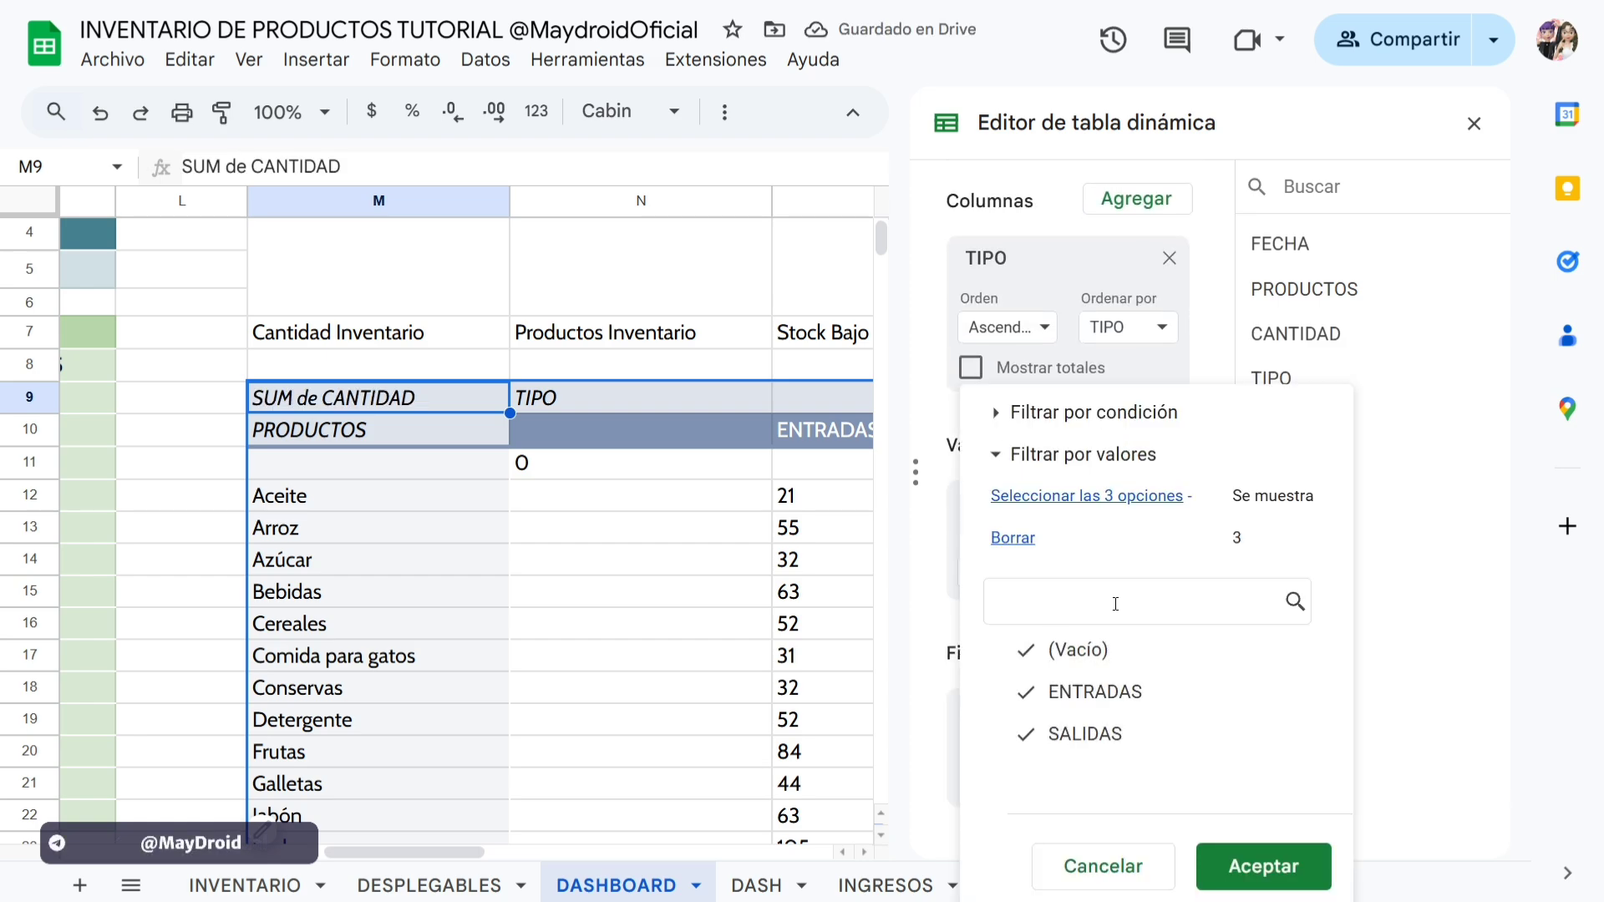
left_click(1054, 652)
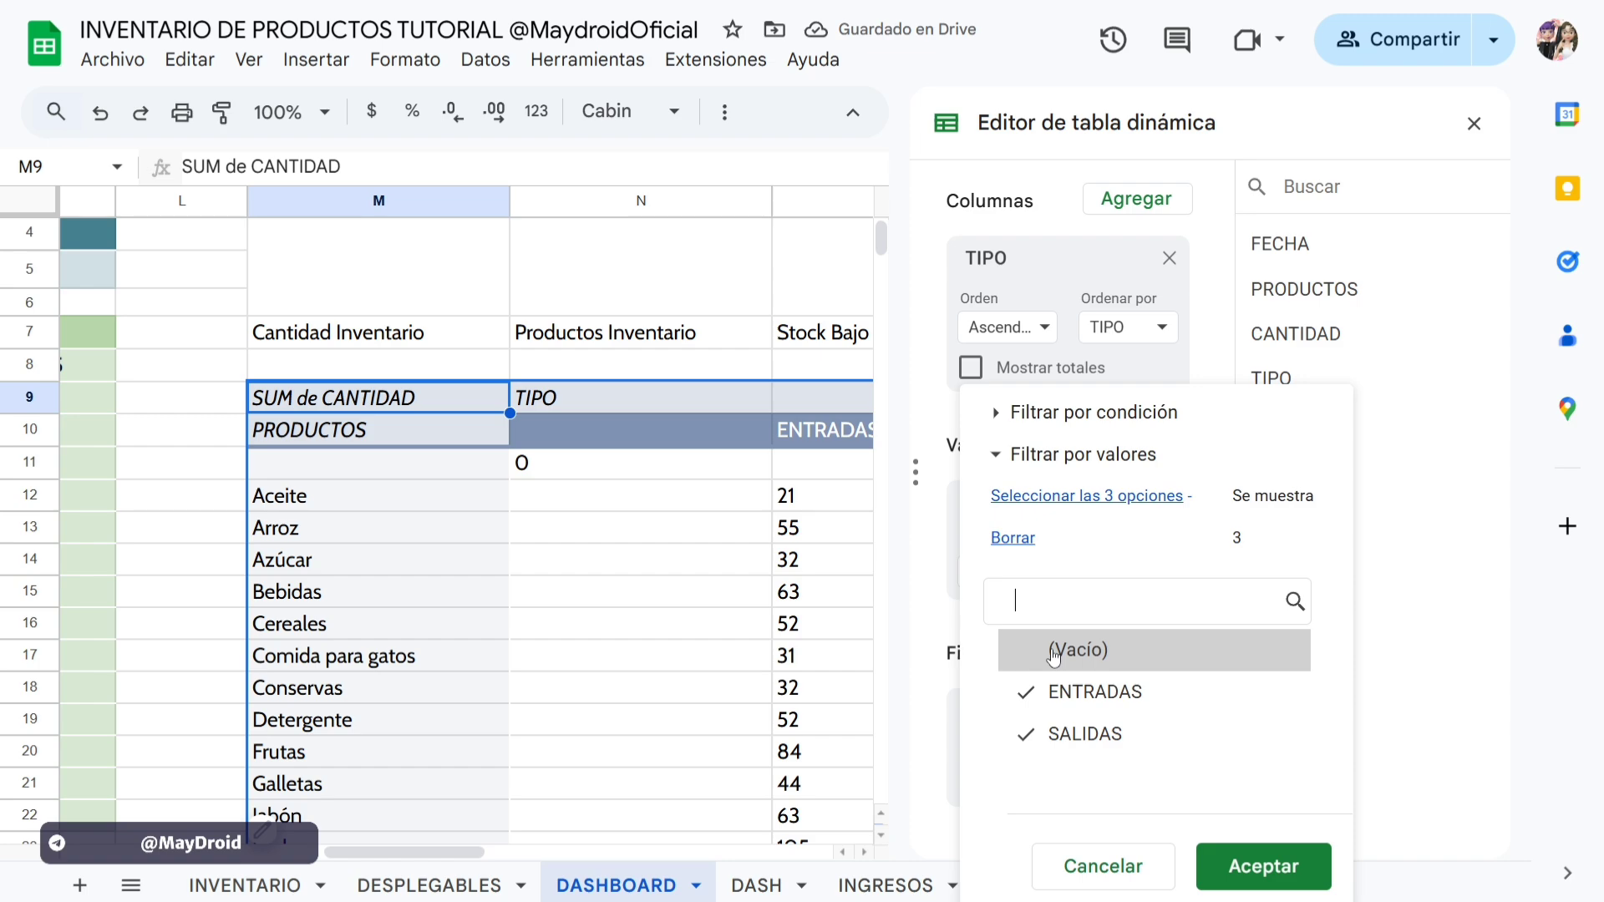
left_click(1288, 869)
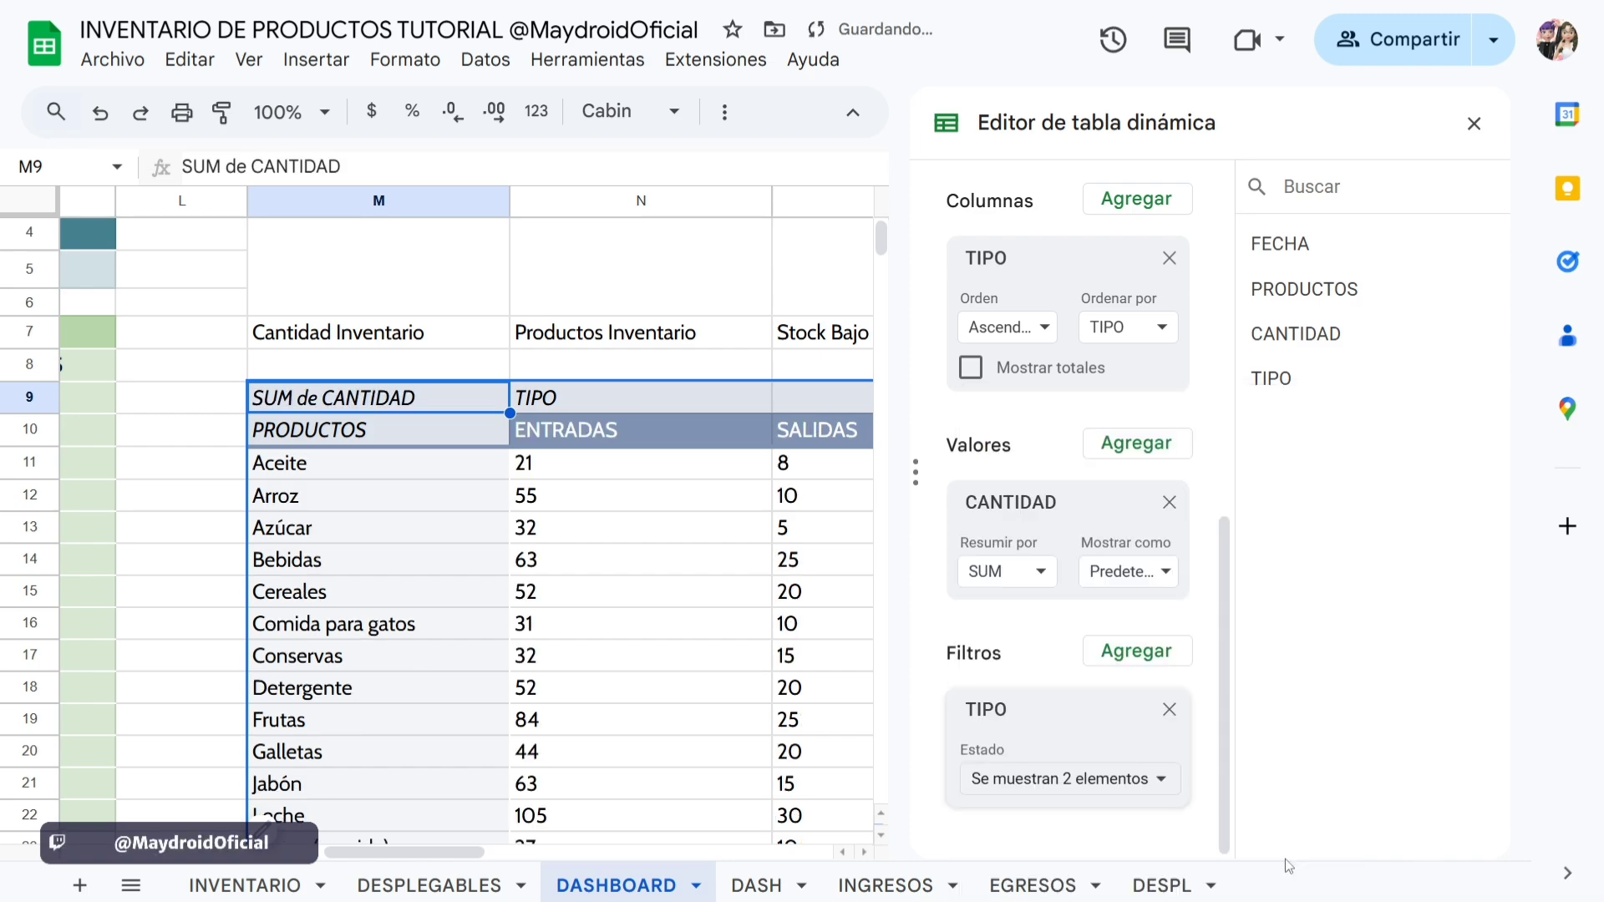
Add a FECHA filter to the pivot table and set its condition to "La fórmula personalizada es".
left_click_drag(406, 852, 449, 852)
scroll(475, 603, "down", 3)
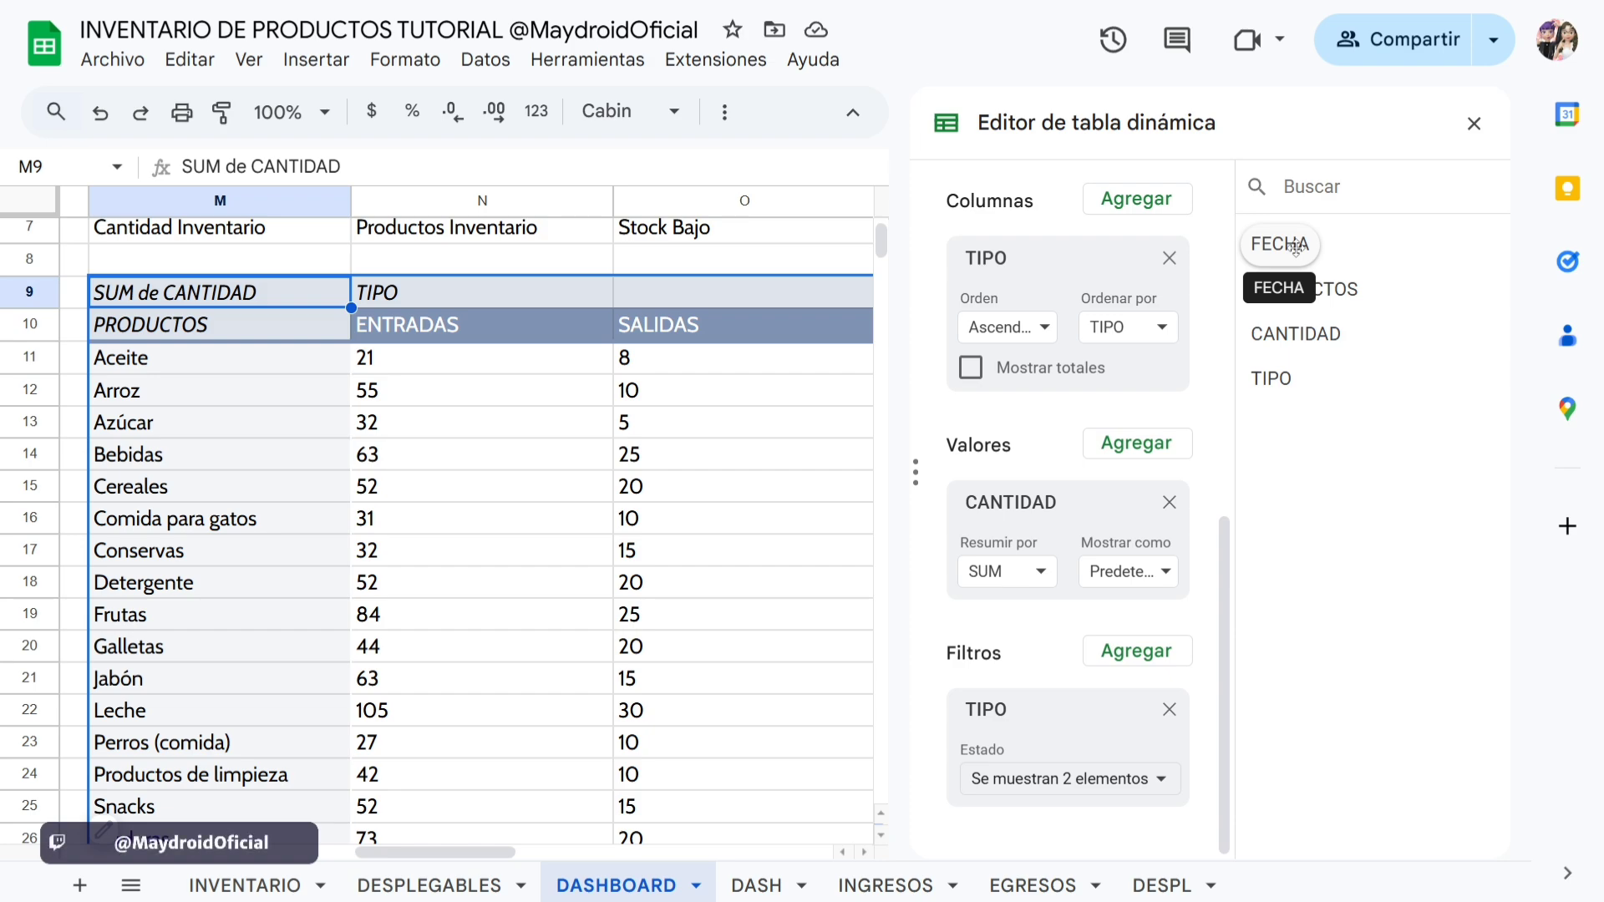
left_click_drag(1295, 247, 1038, 827)
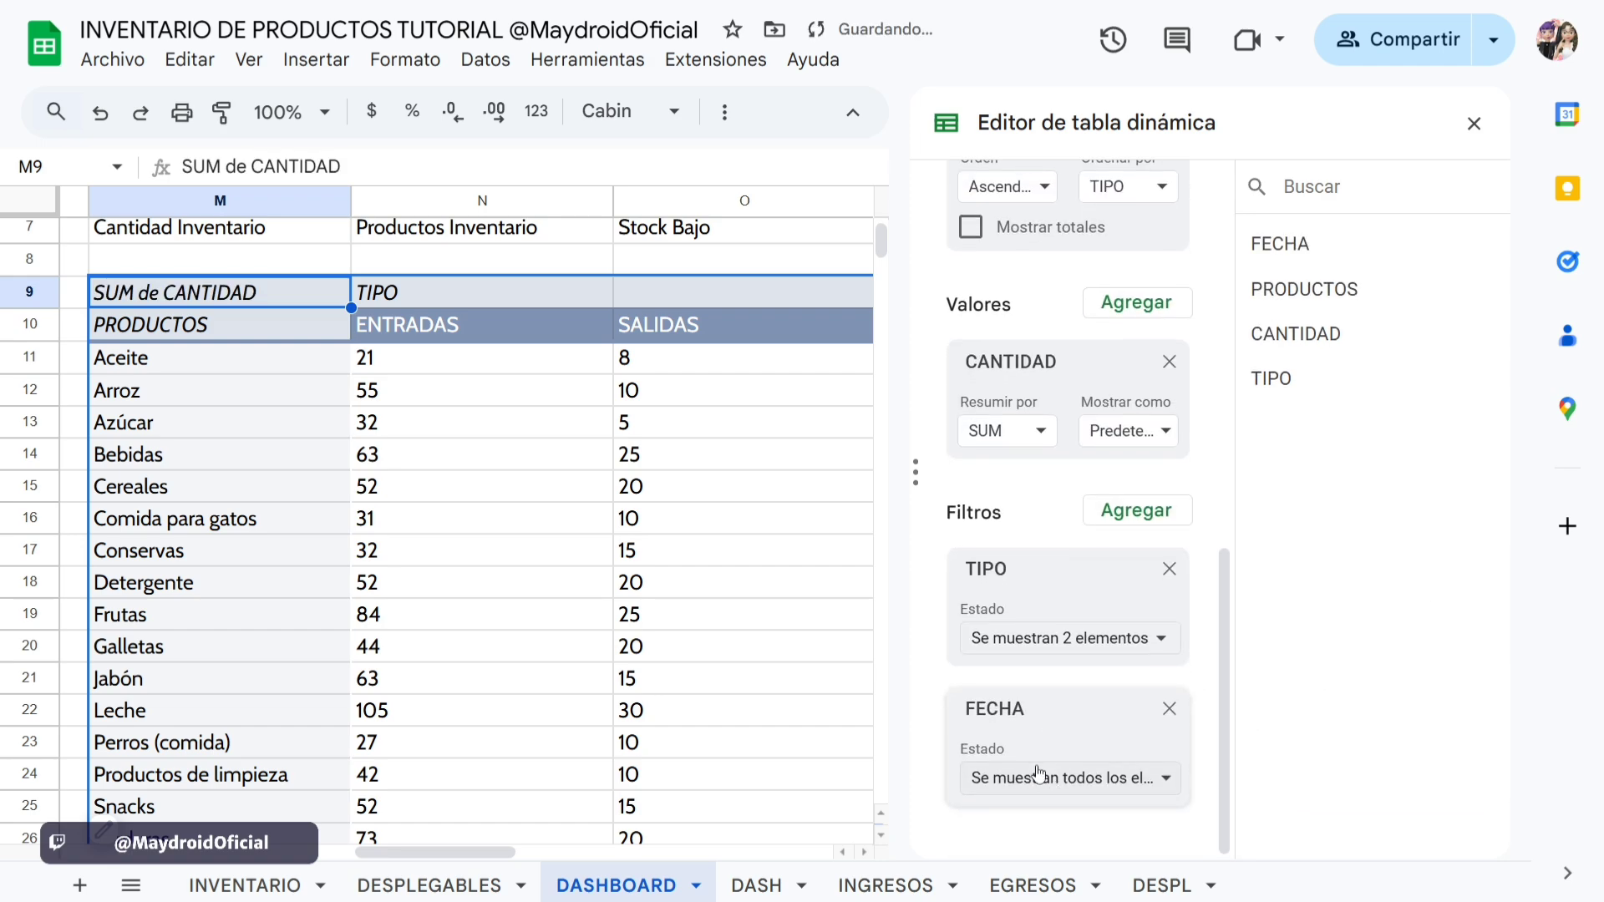
left_click(1061, 779)
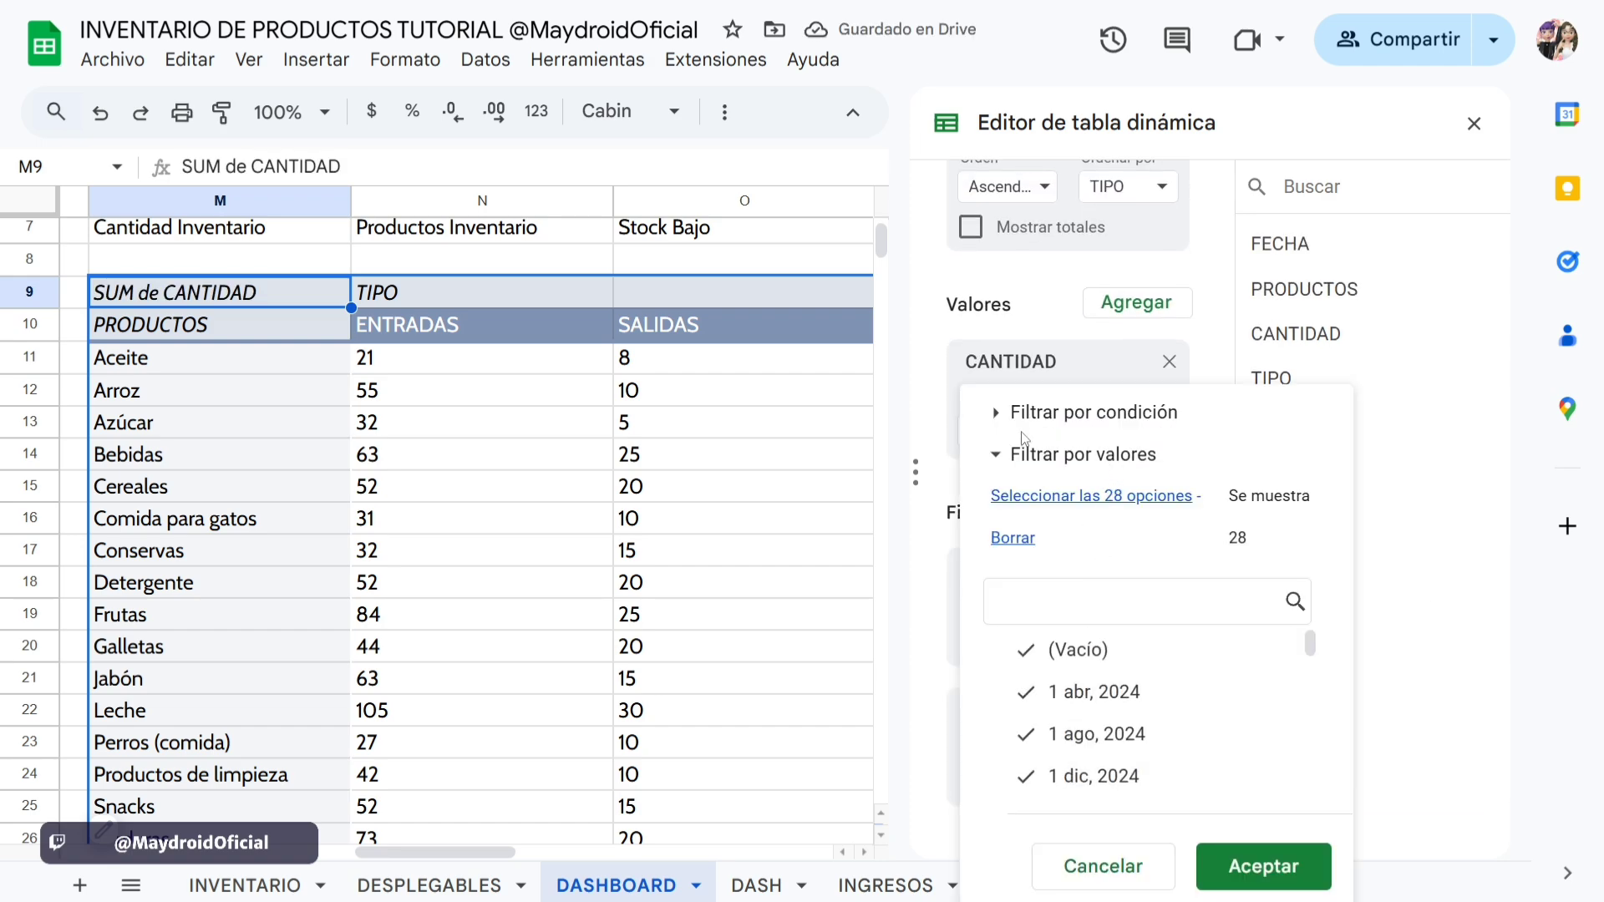
left_click(1004, 418)
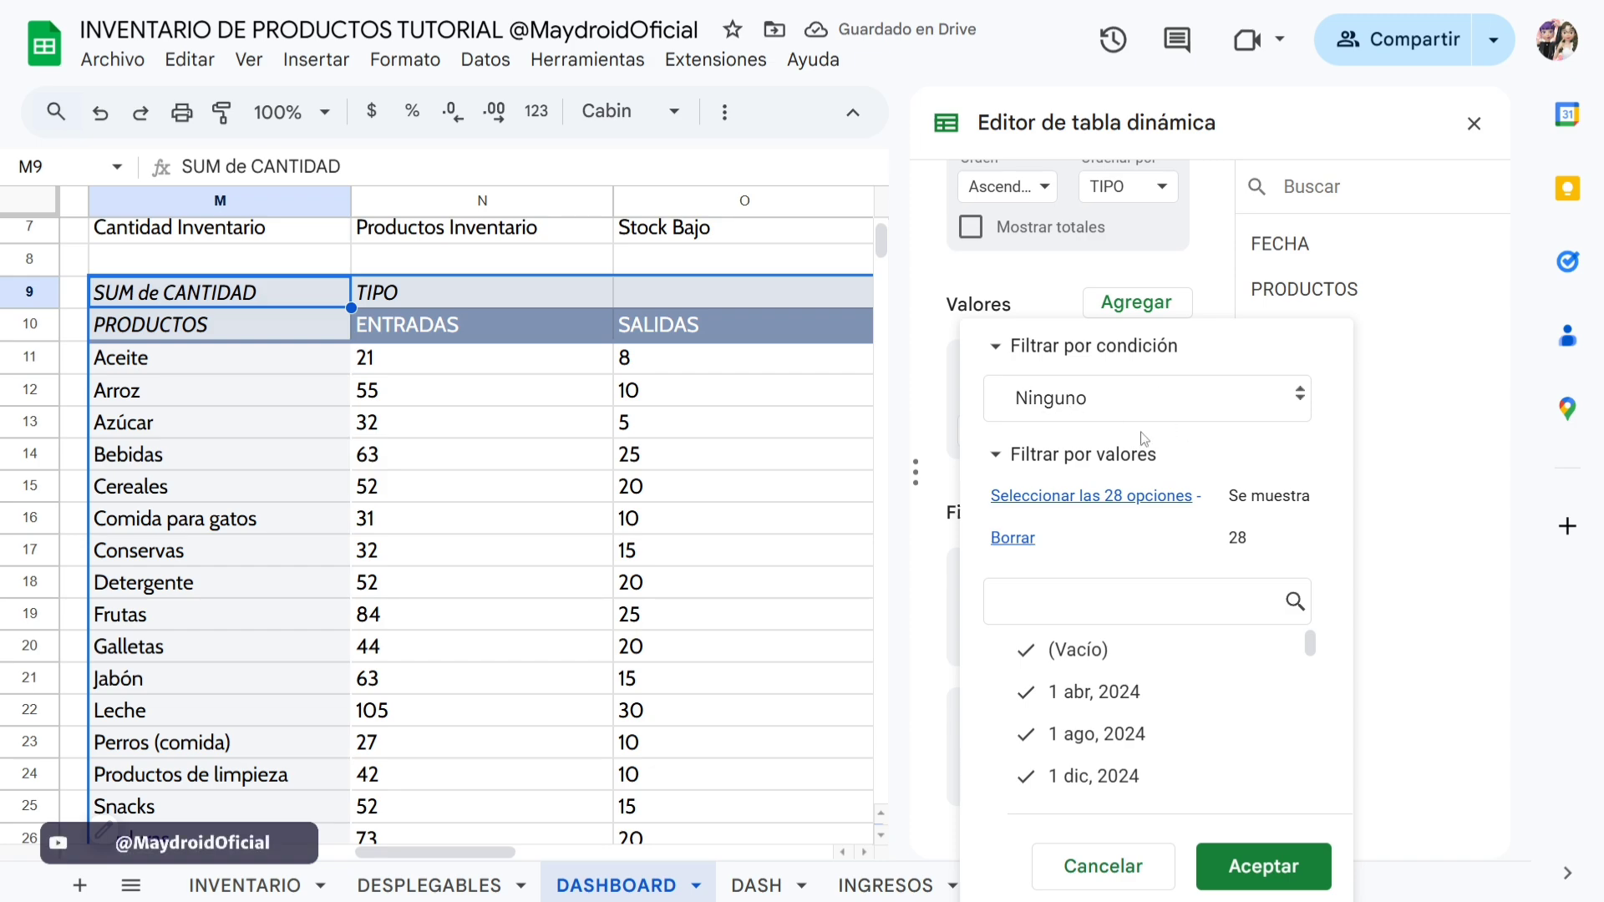
left_click(1138, 409)
scroll(1124, 669, "down", 3)
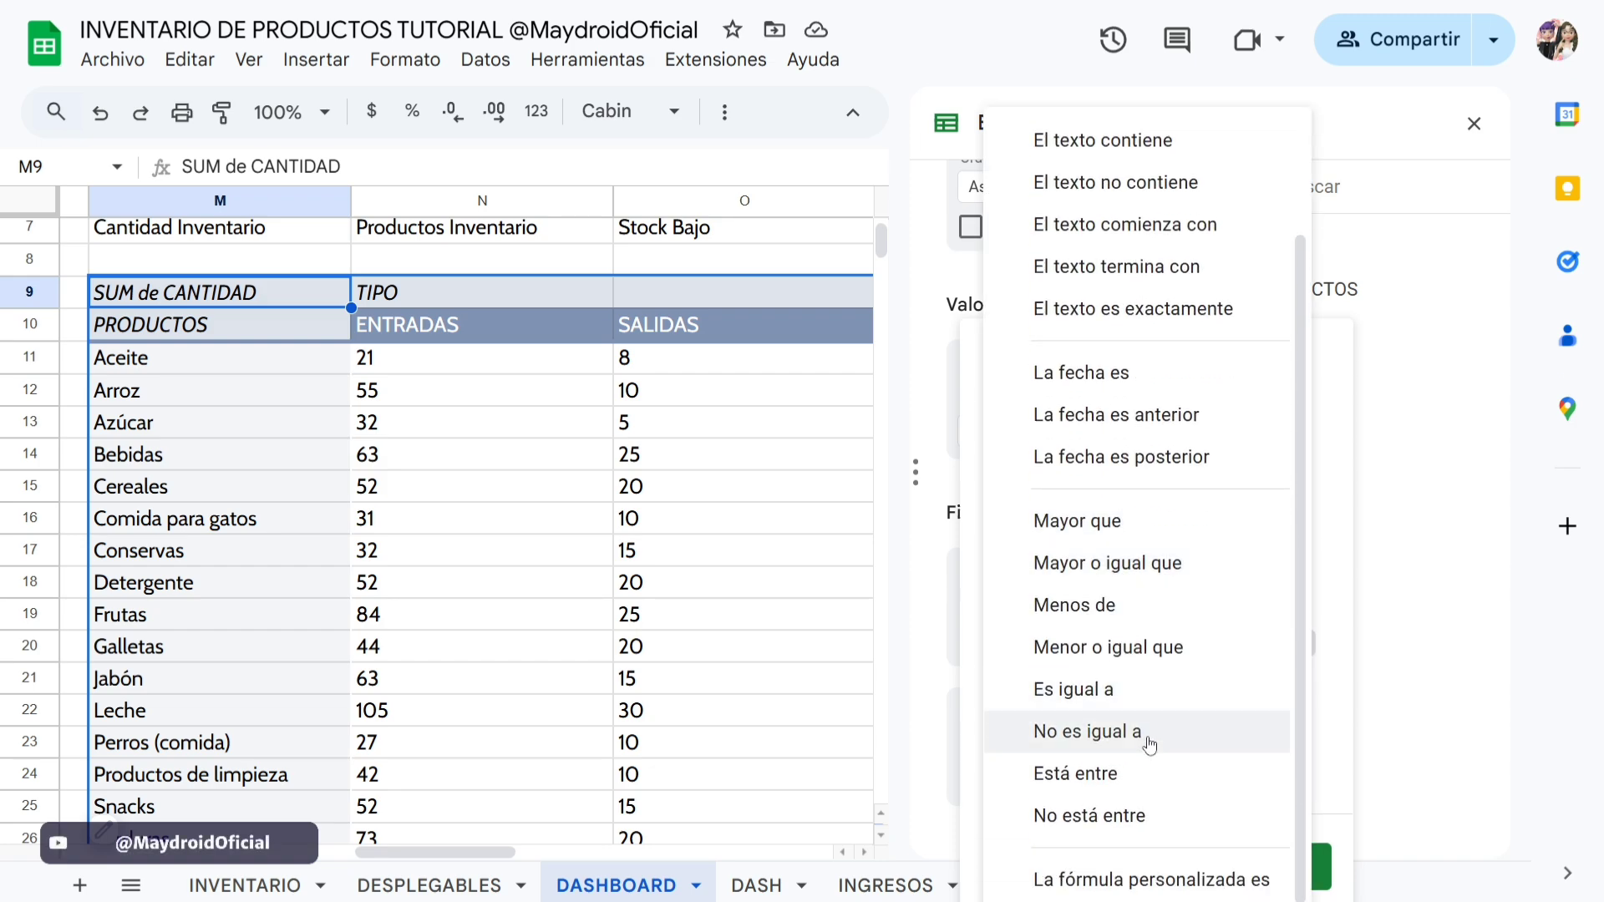
left_click(1116, 886)
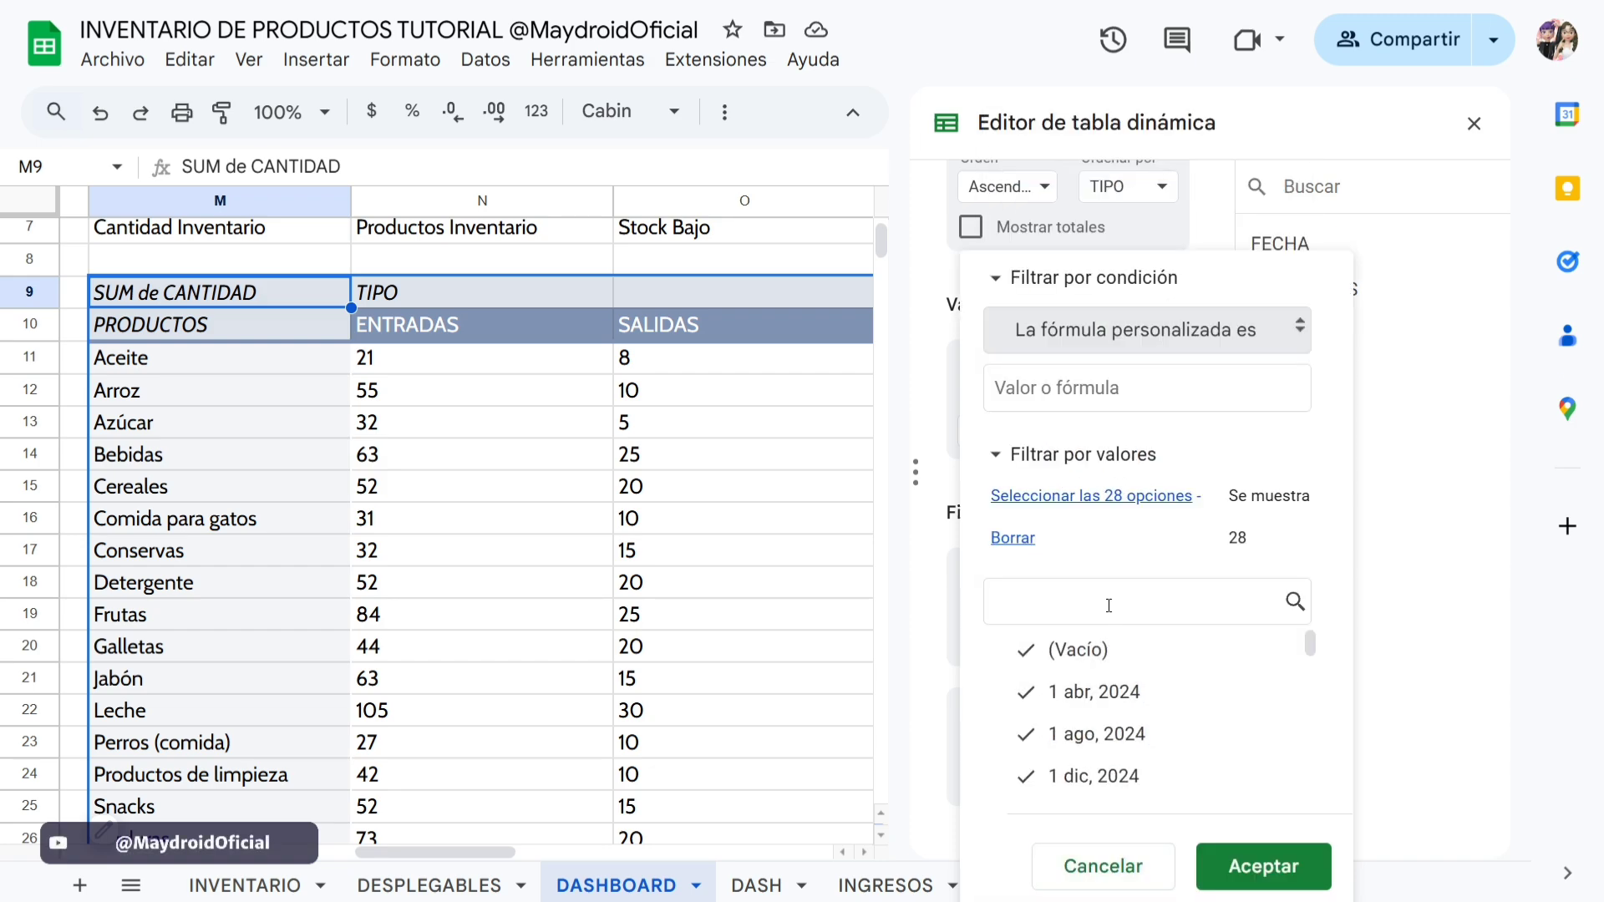
Enter a custom filter formula that compares AÑO(FECHA) with the dashboard's year and apply it to the pivot table.
left_click(1117, 396)
type("=")
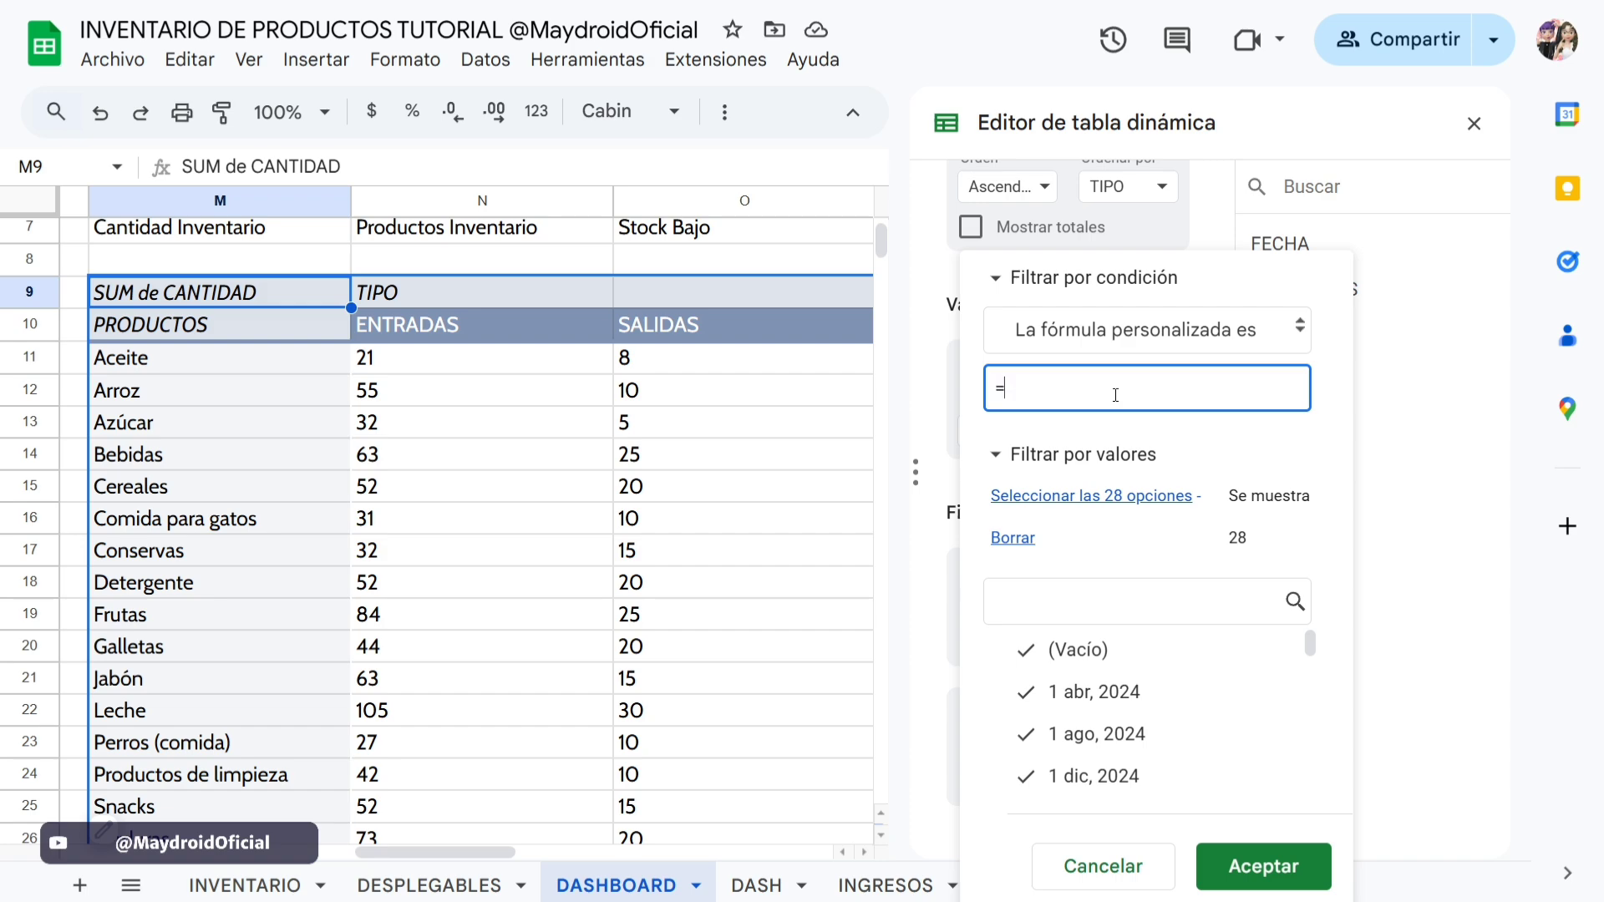
type("AÑO")
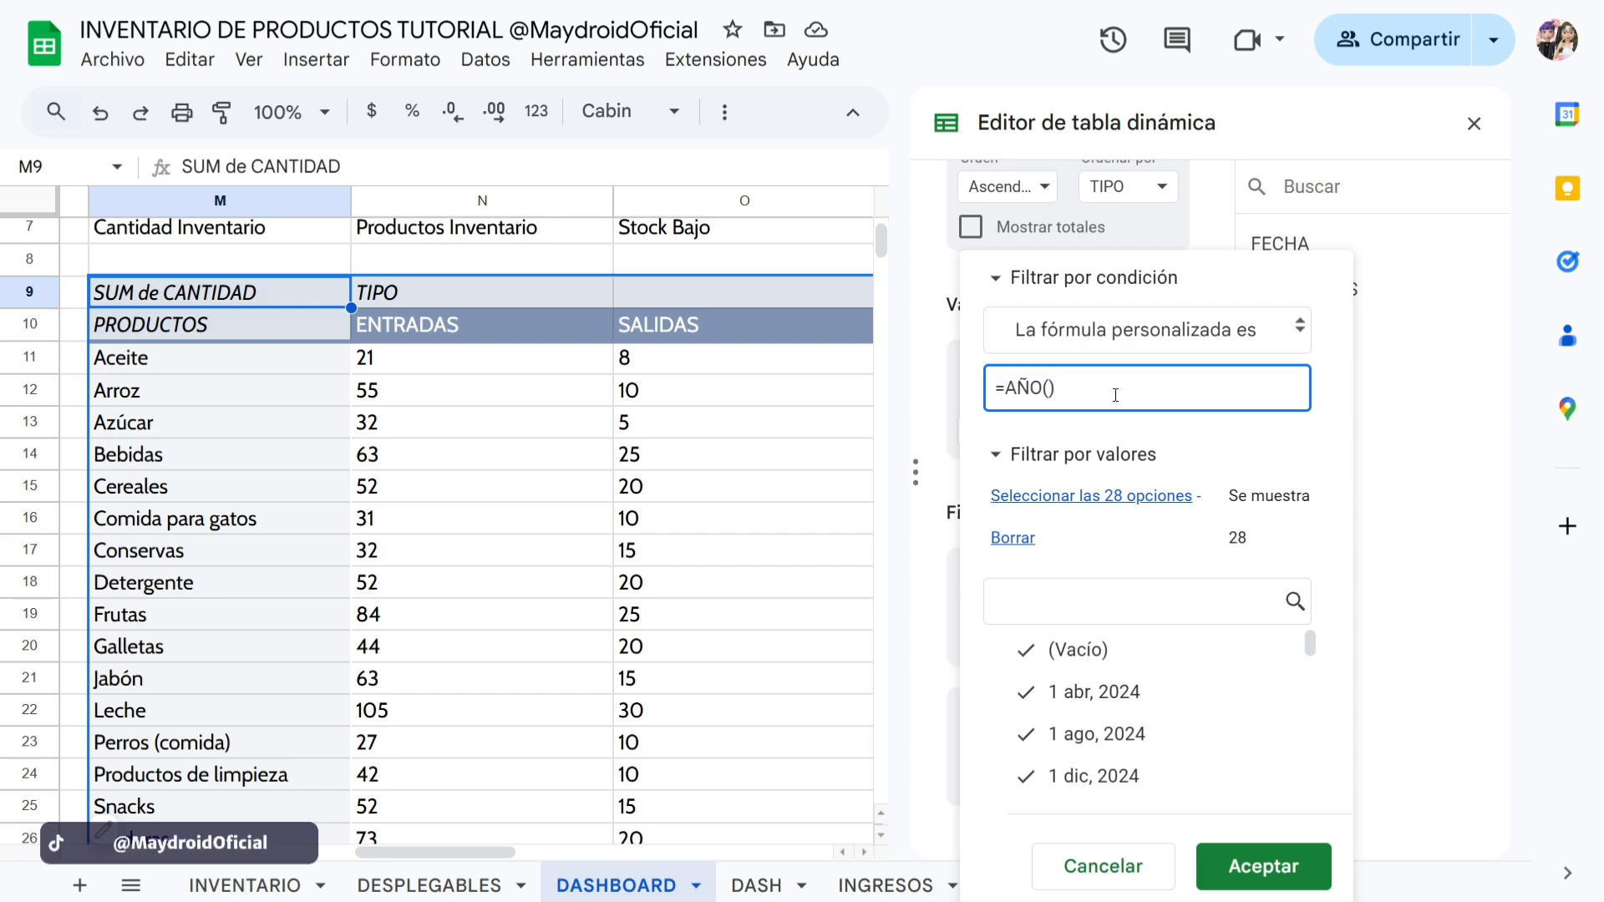
type("(FECHA)=")
left_click(1271, 859)
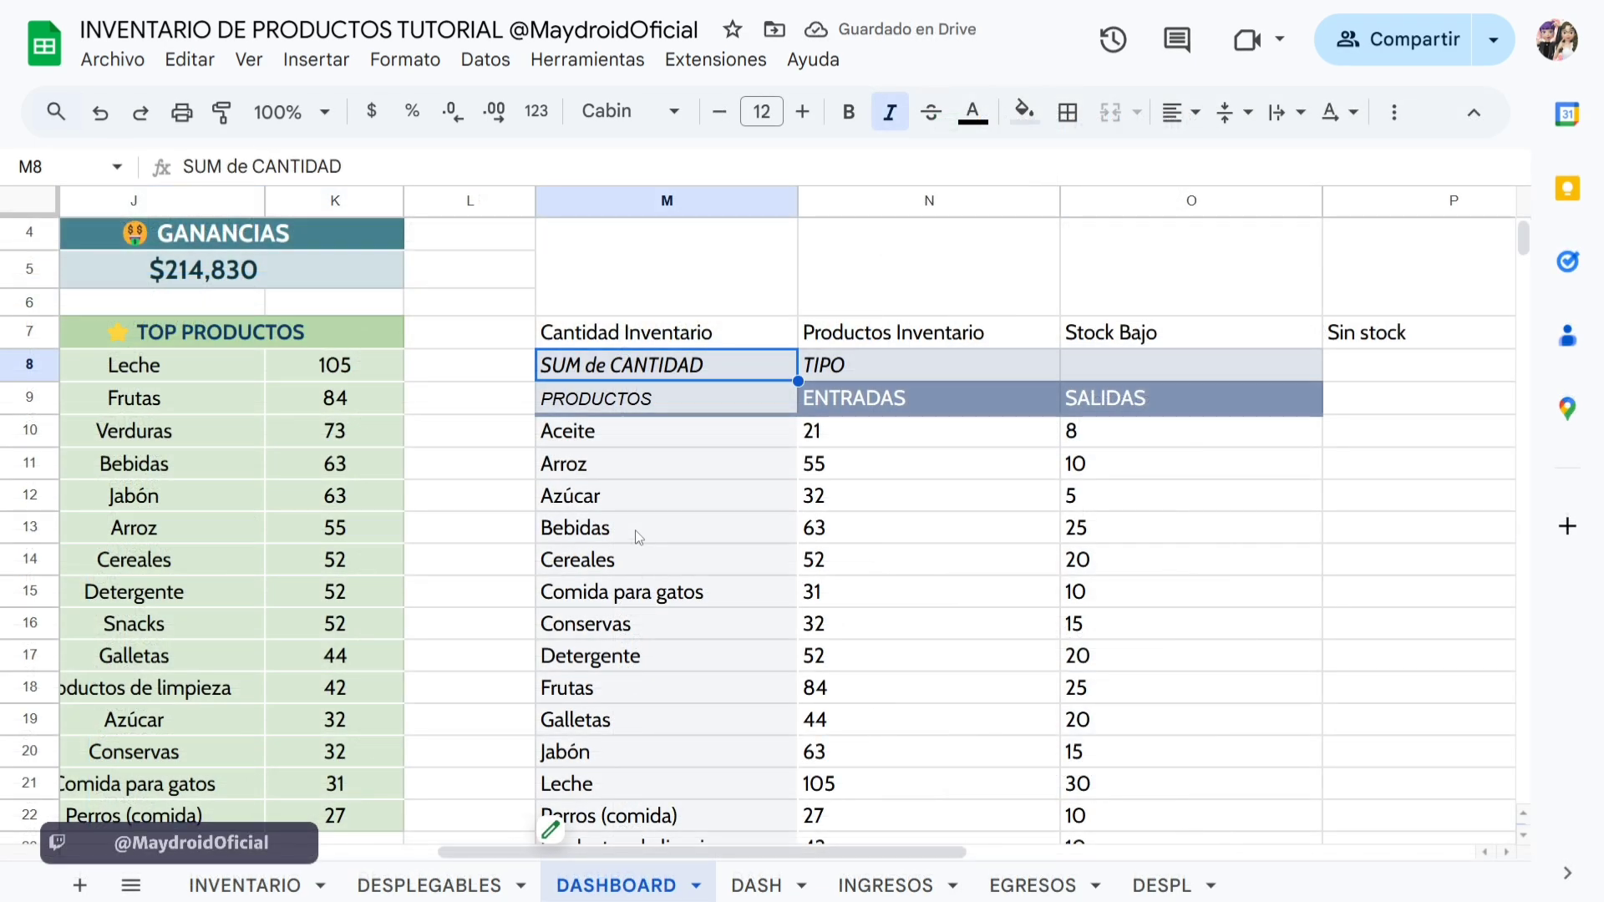
Test the pivot table's year filter by switching the dashboard year to 2018, 2023 and back to 2024.
scroll(635, 530, "down", 1)
key("ctrl+plus")
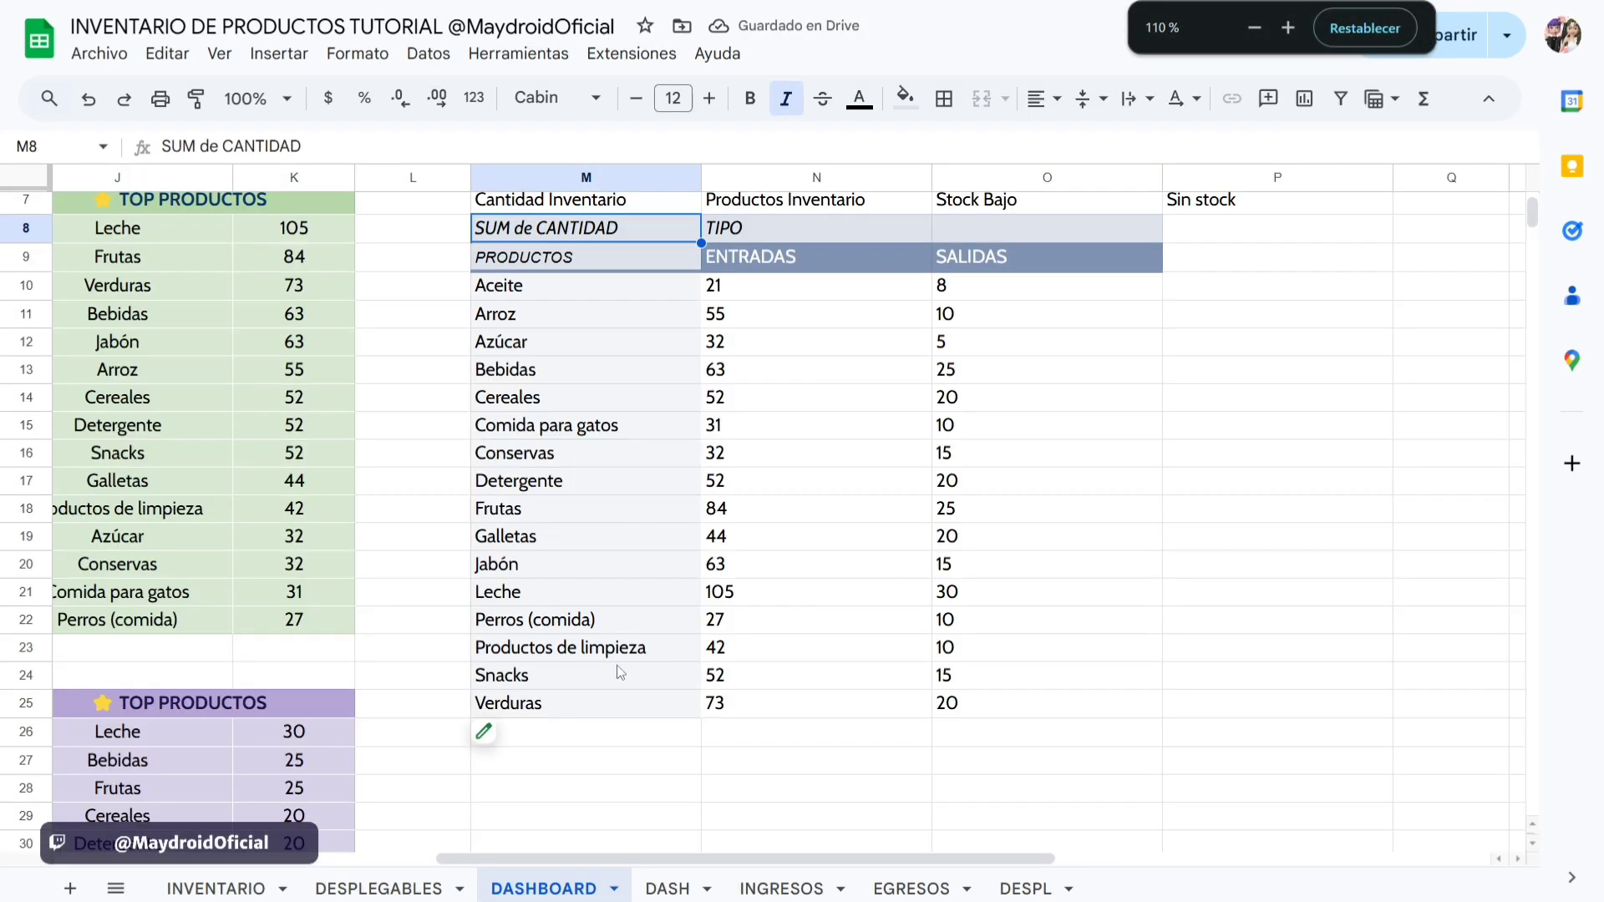
scroll(526, 590, "left", 4)
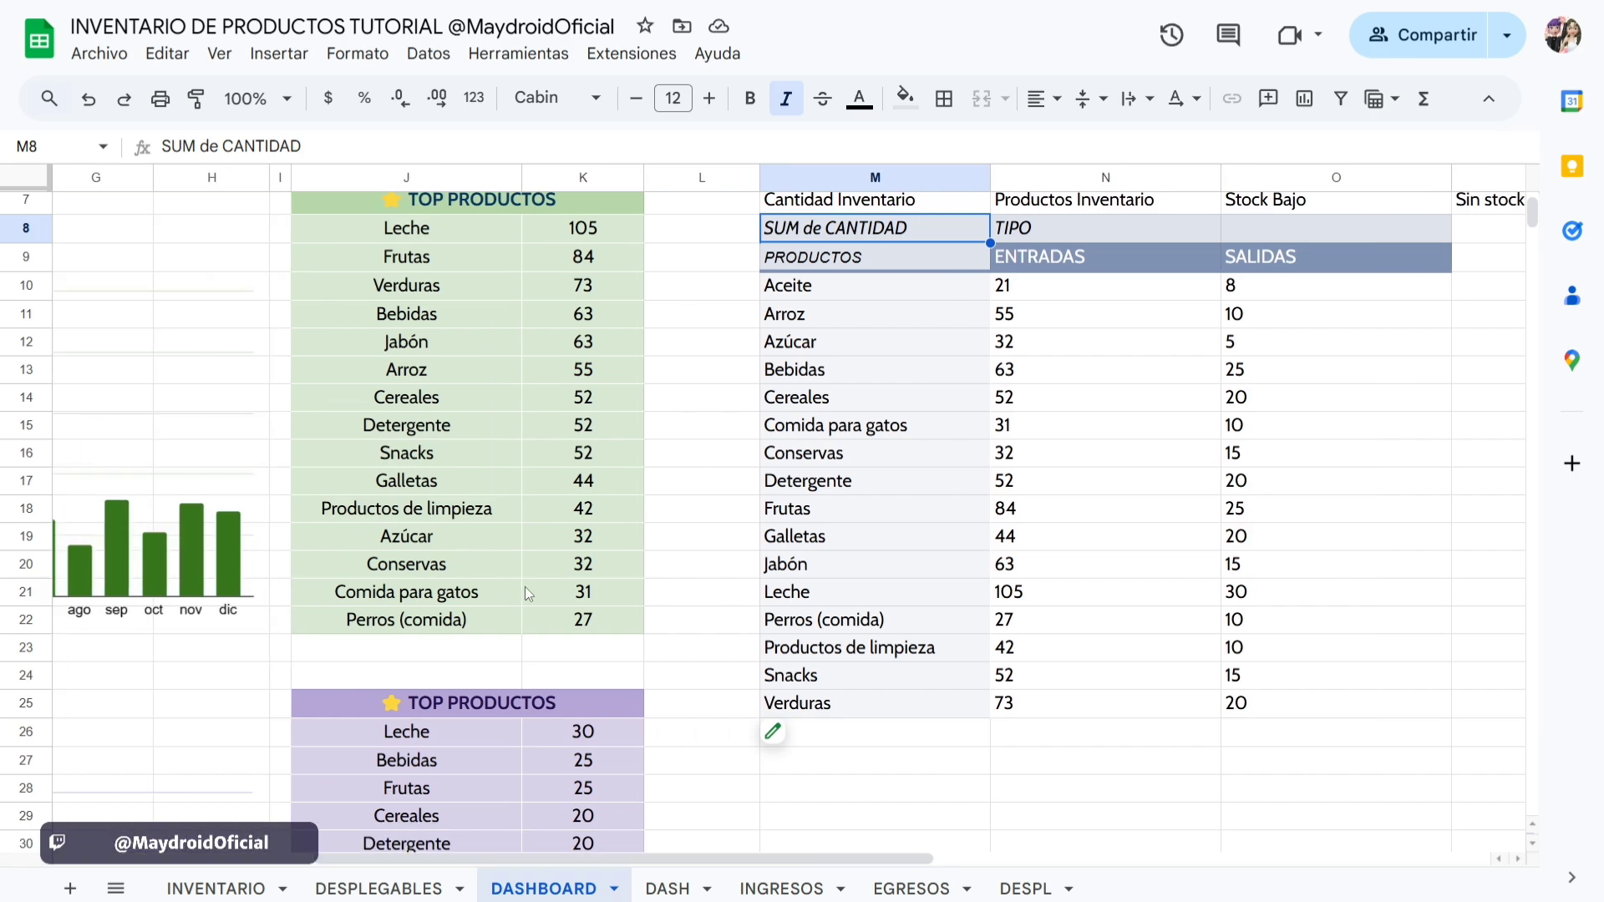
scroll(568, 413, "up", 3)
left_click(630, 236)
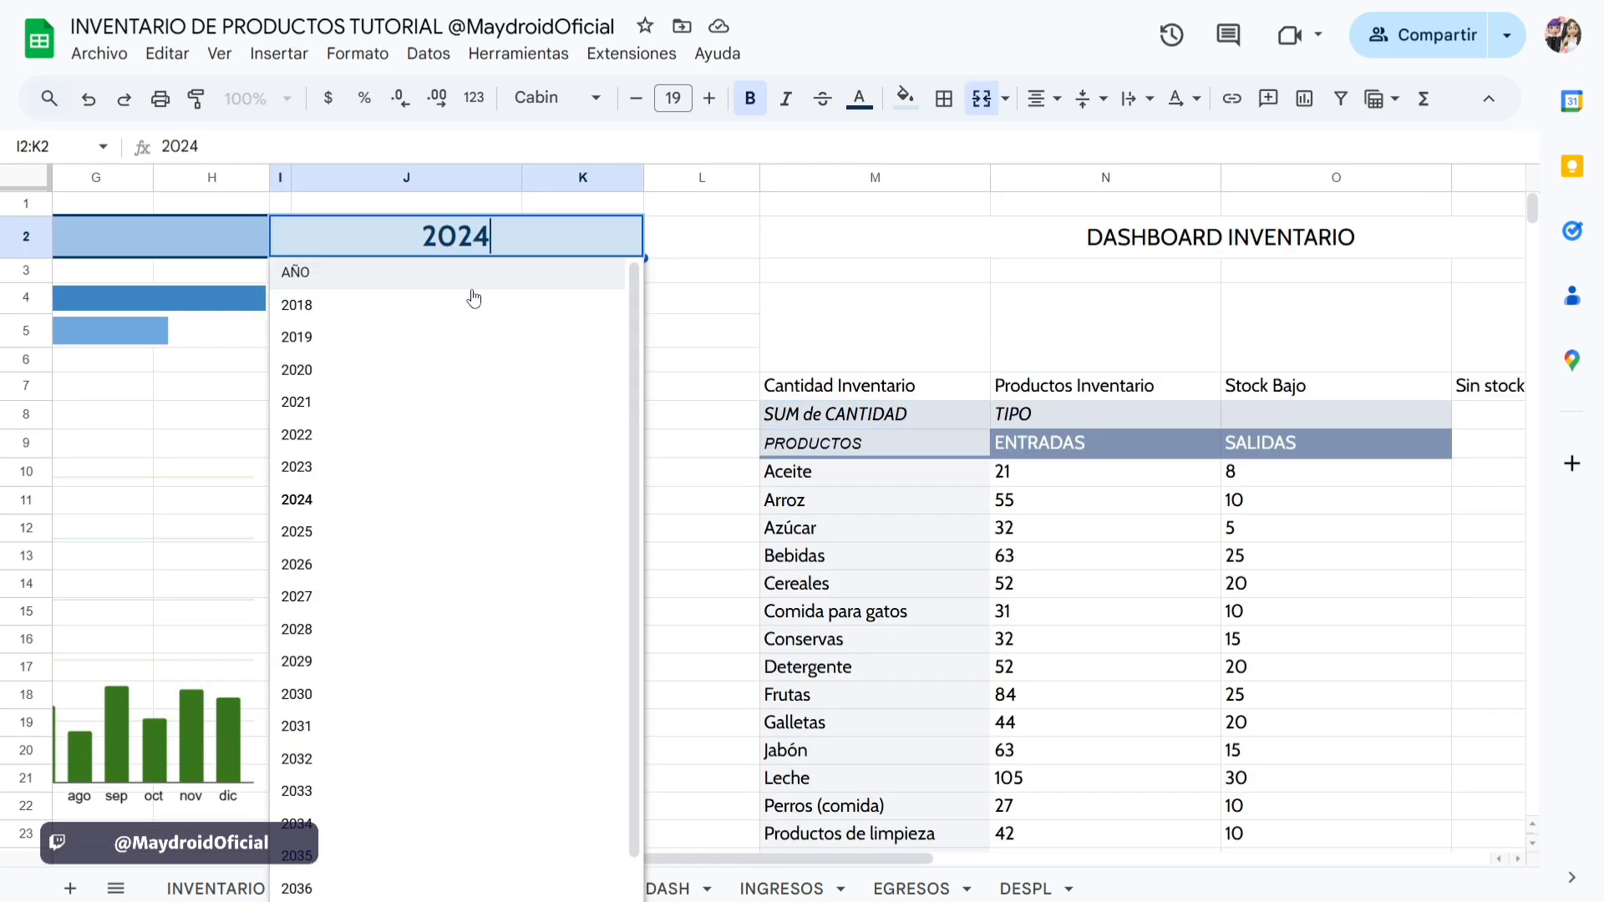
left_click(387, 317)
left_click(630, 236)
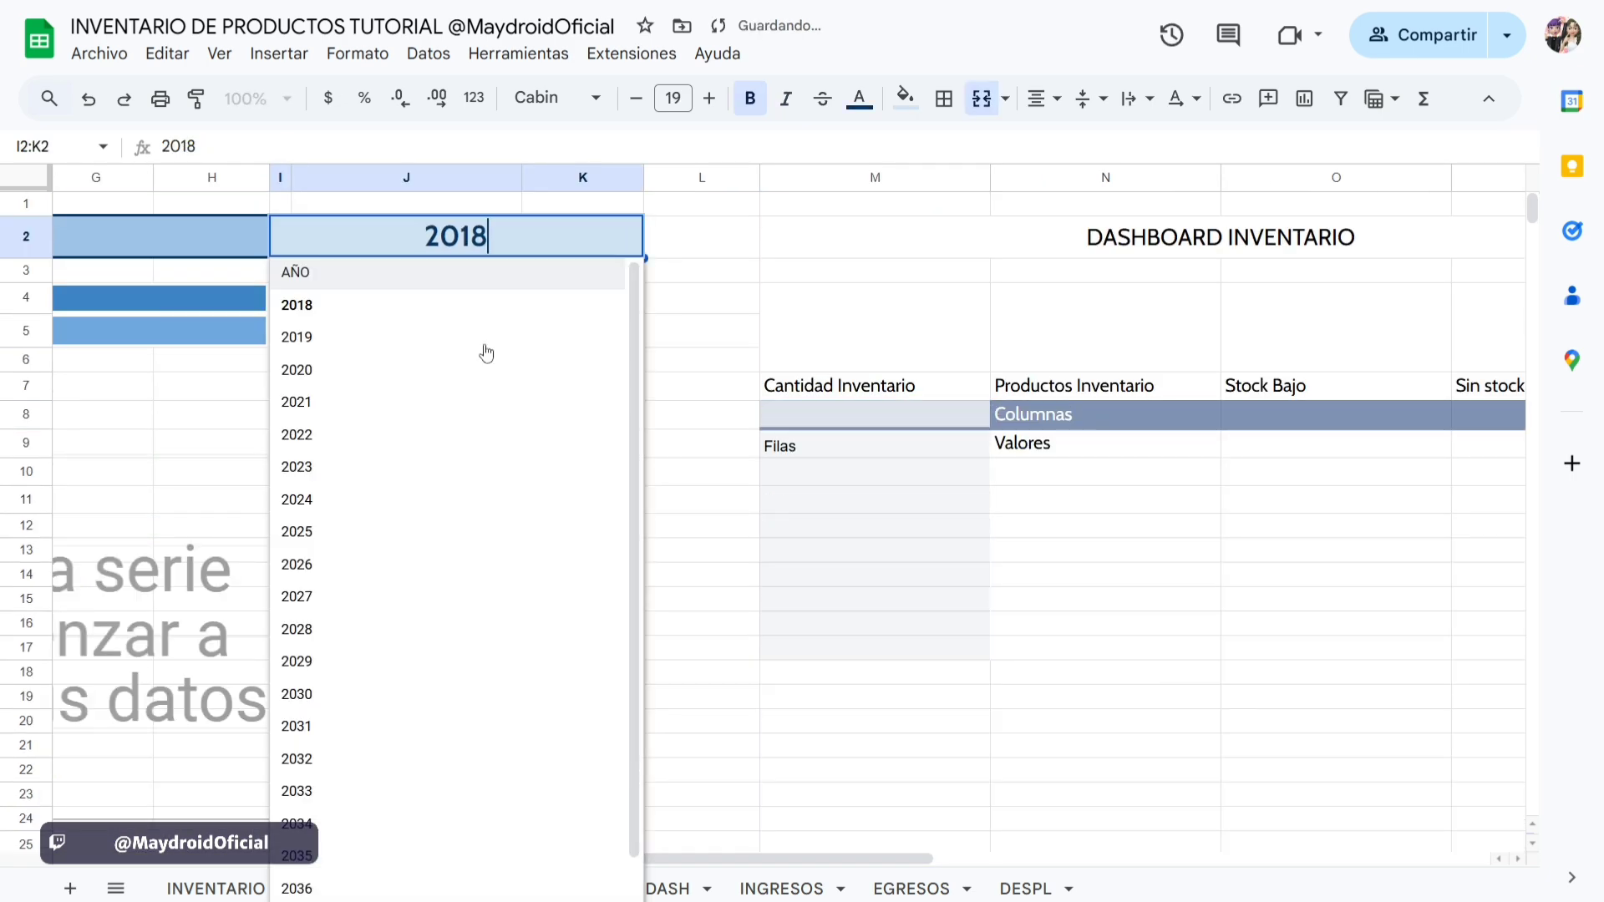
left_click(343, 463)
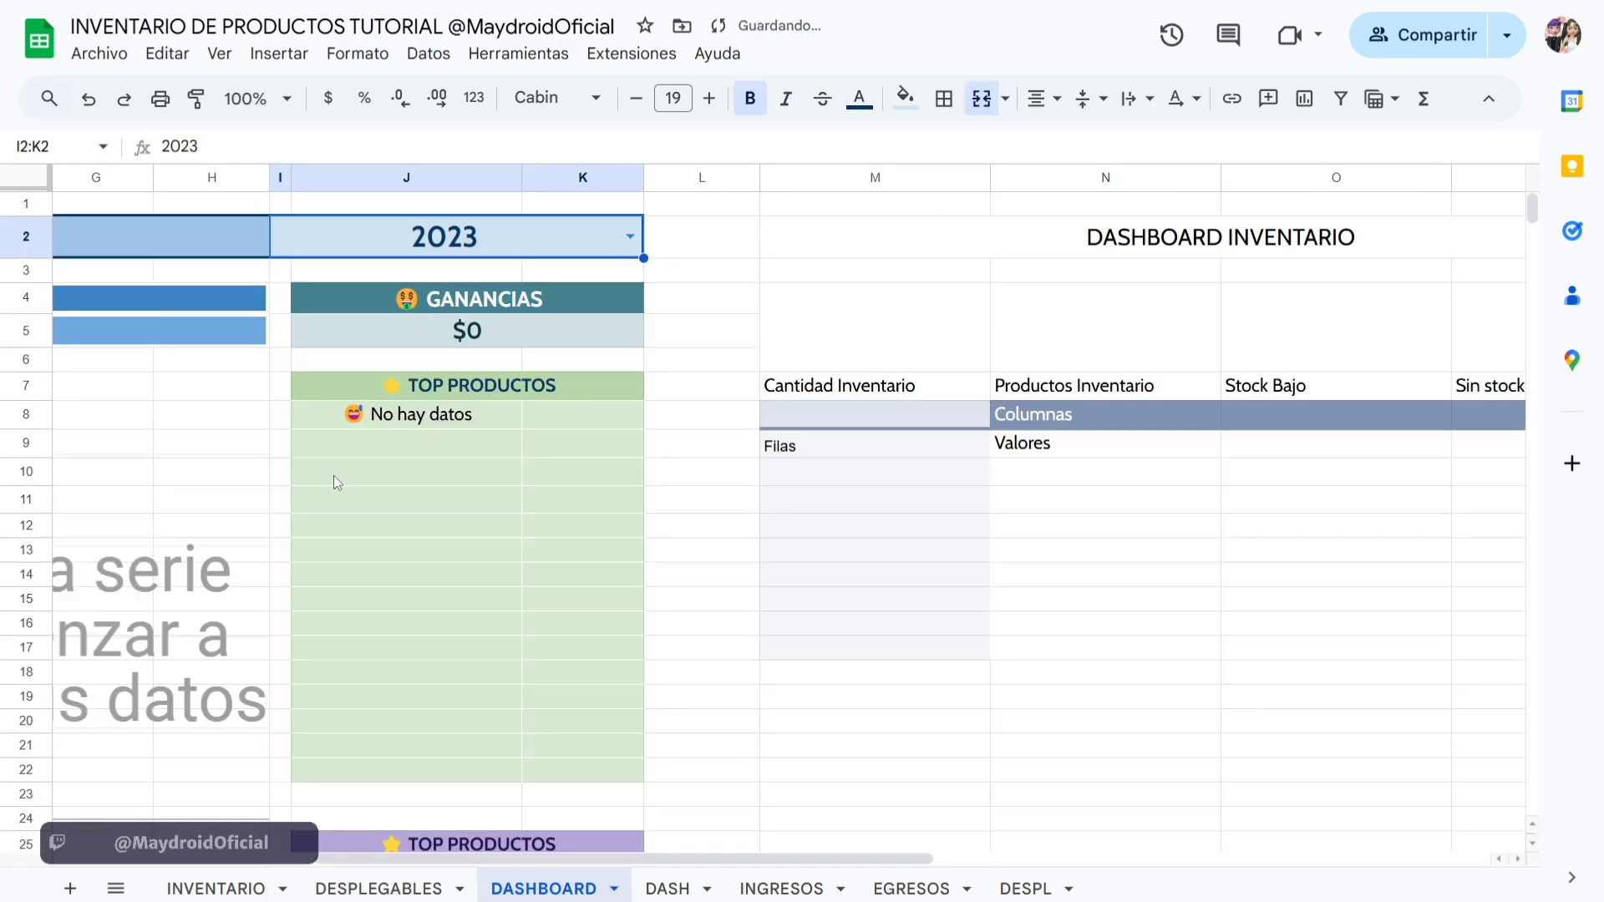
left_click(630, 236)
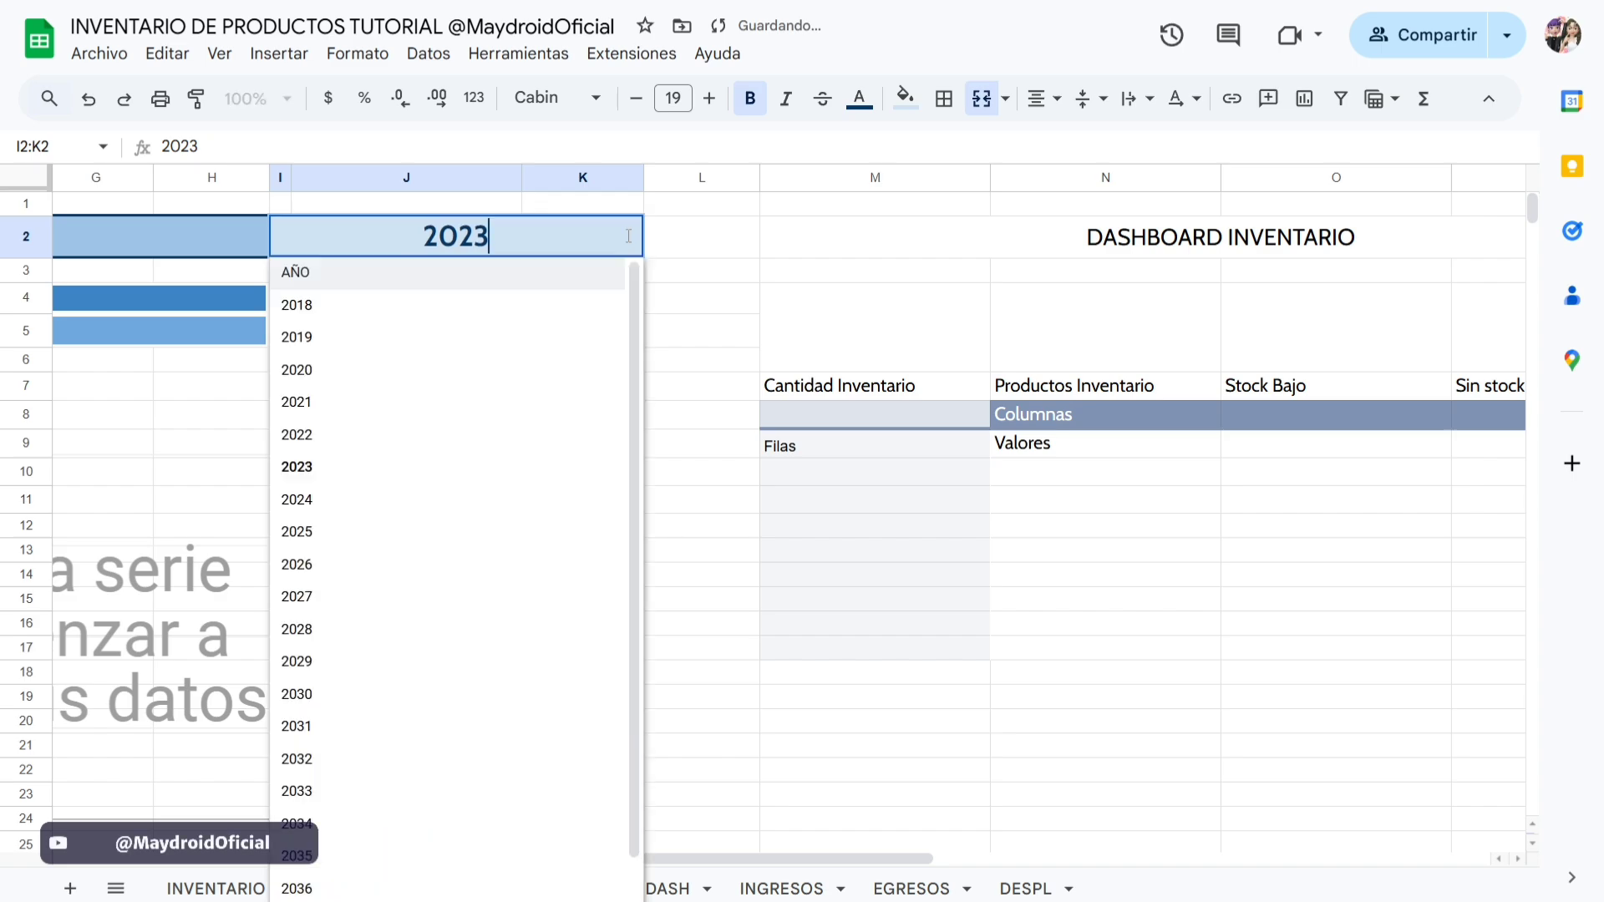
left_click(327, 504)
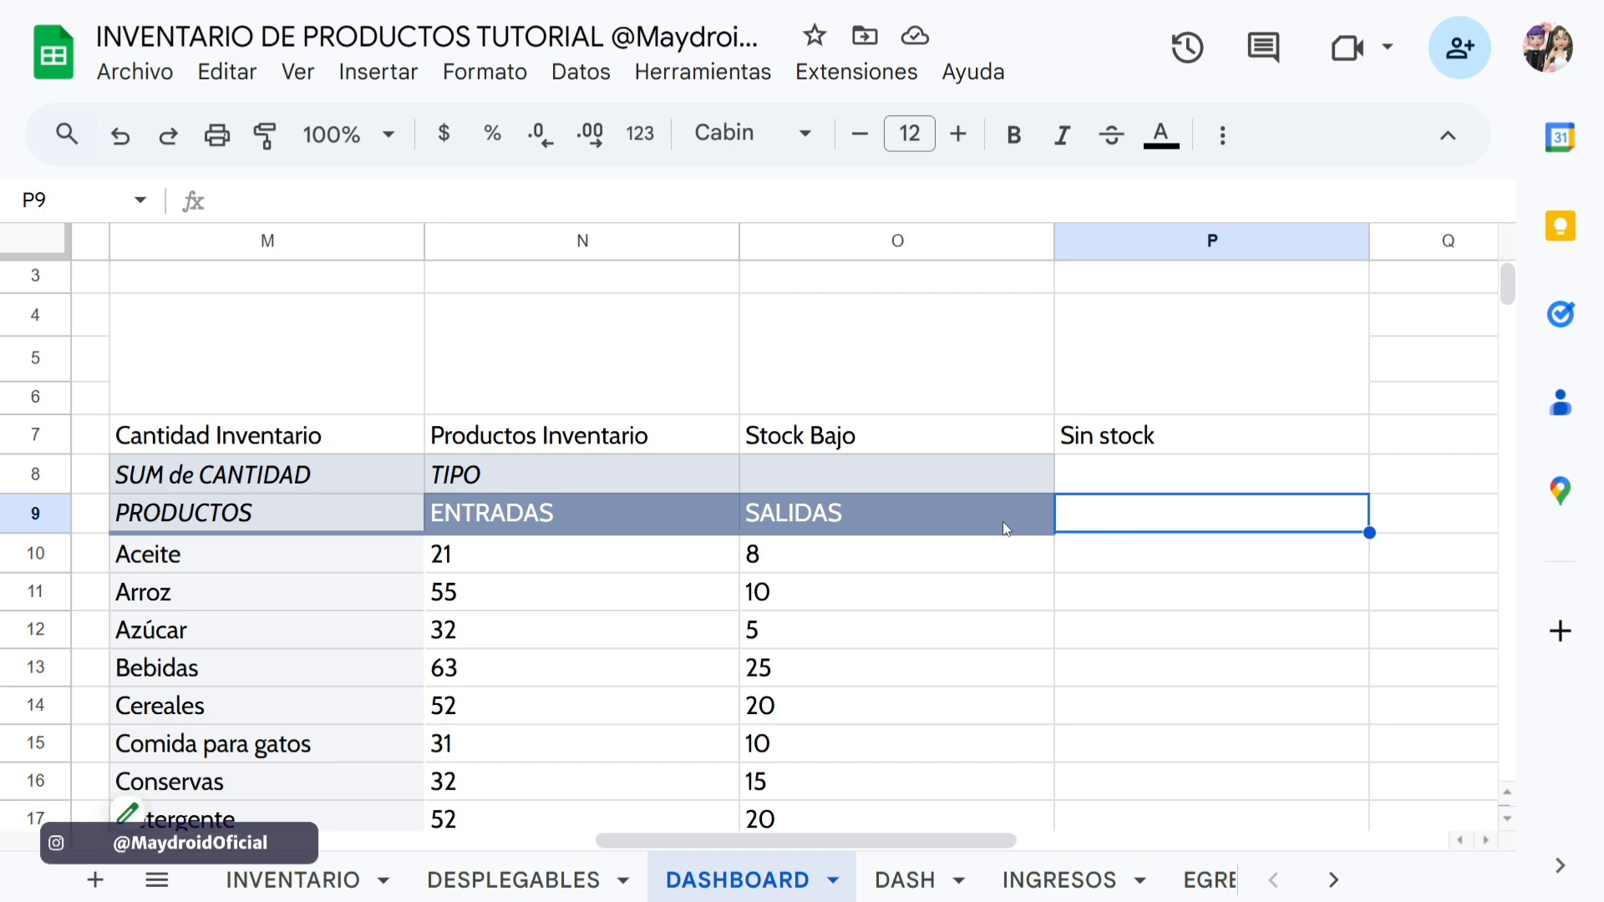
Start a formula in cell P9, beside the SALIDAS header, with =ARRAYFORMULA(SI(.
type("=")
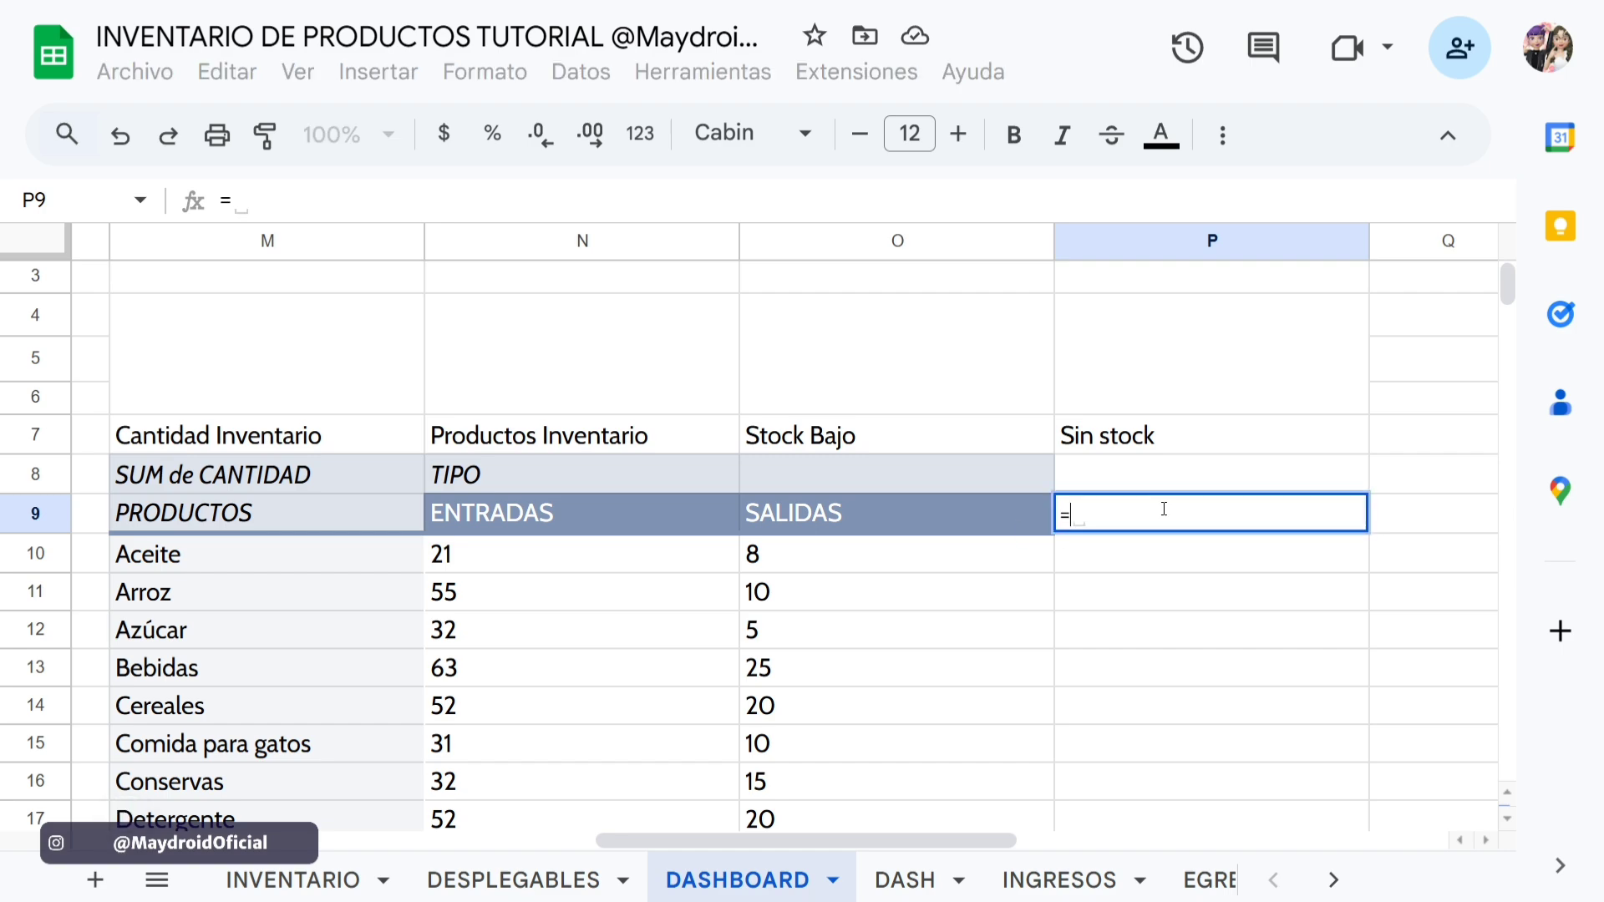
type("ARRA")
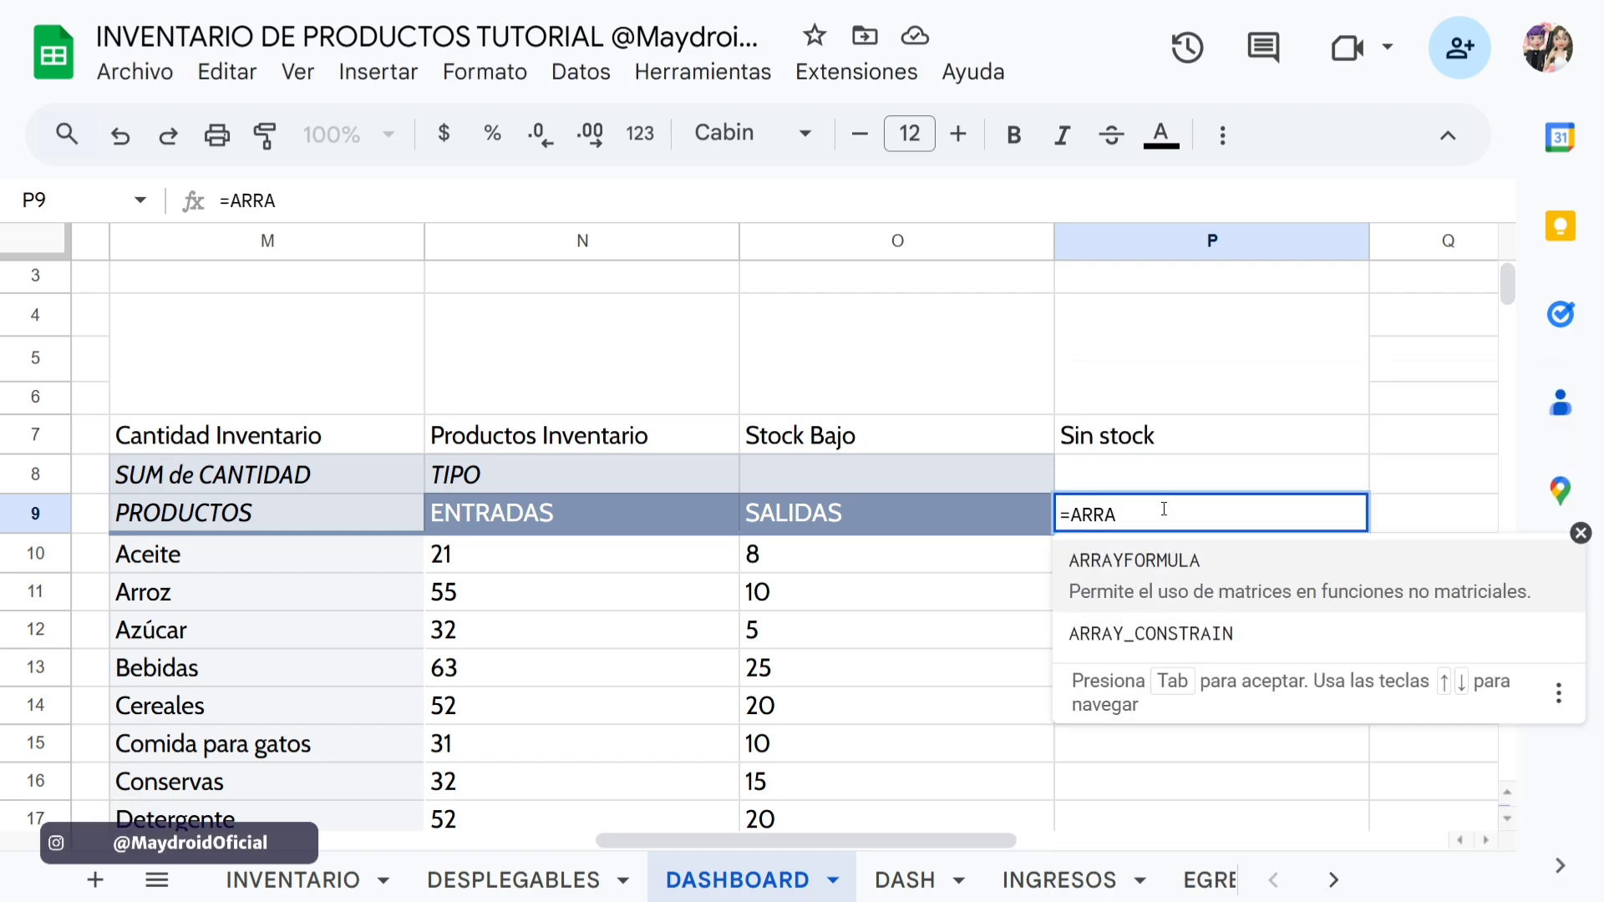
type("Y")
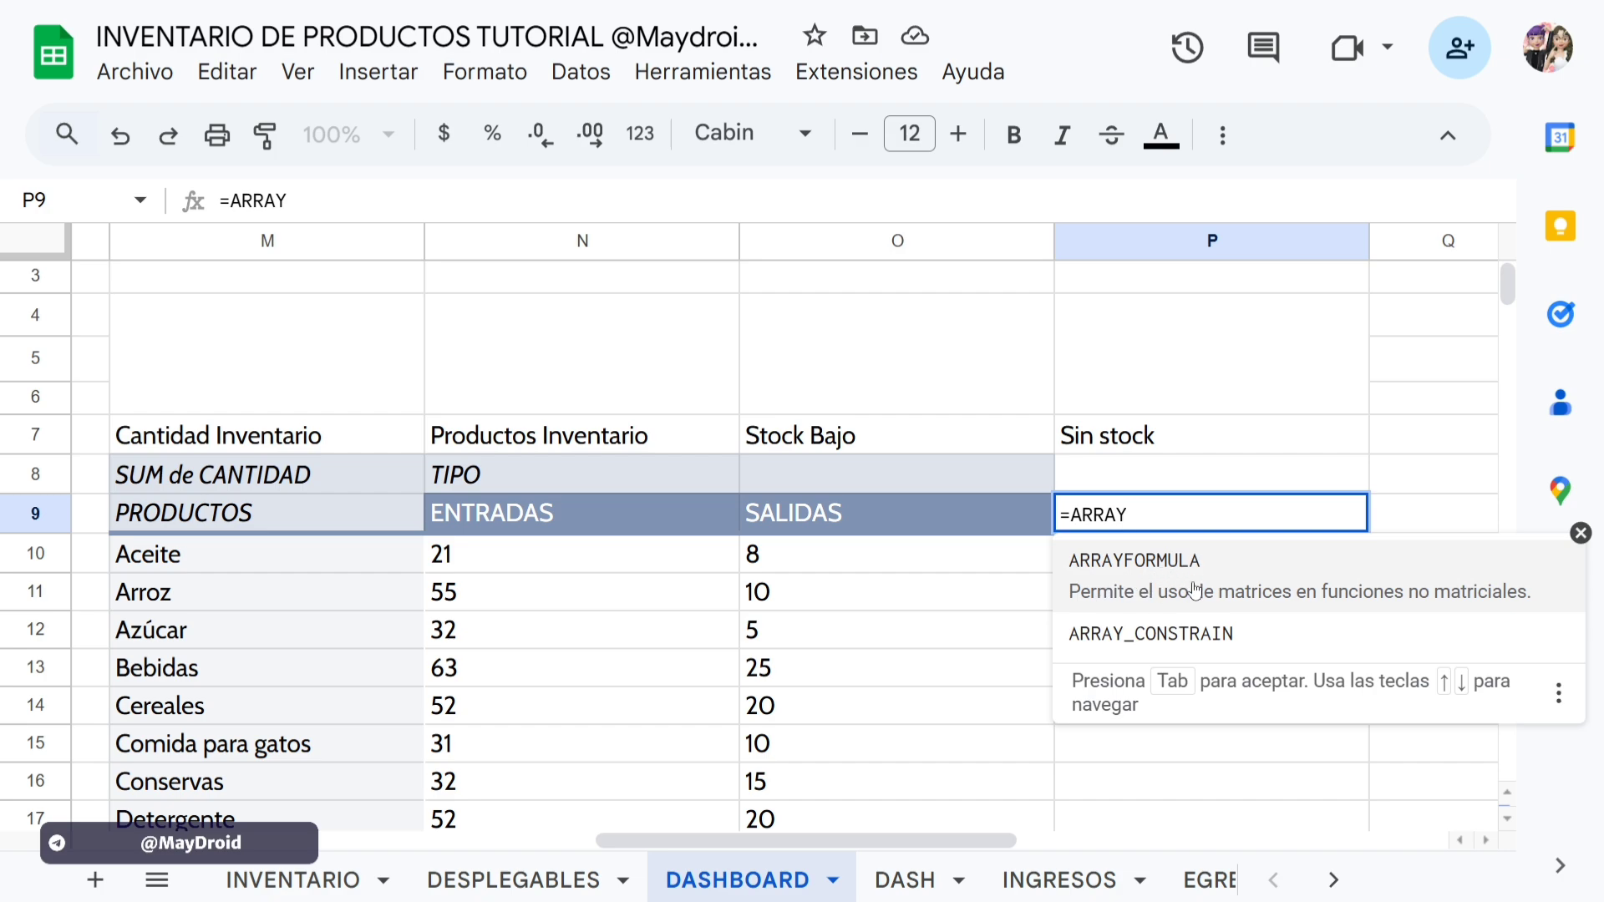
left_click(1162, 576)
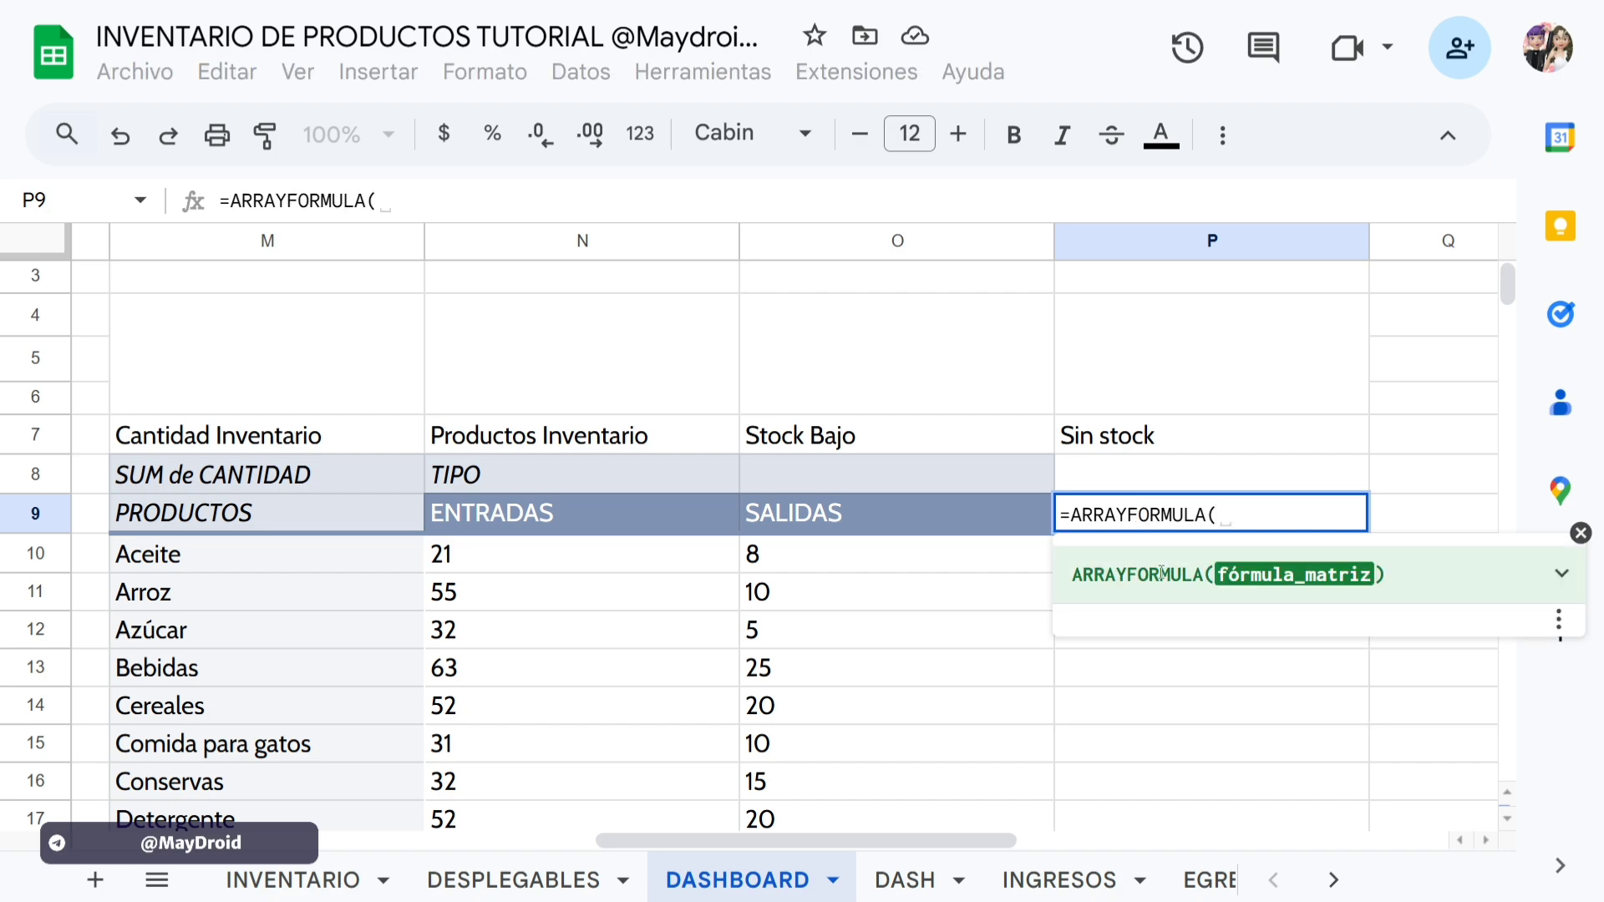
type("SI")
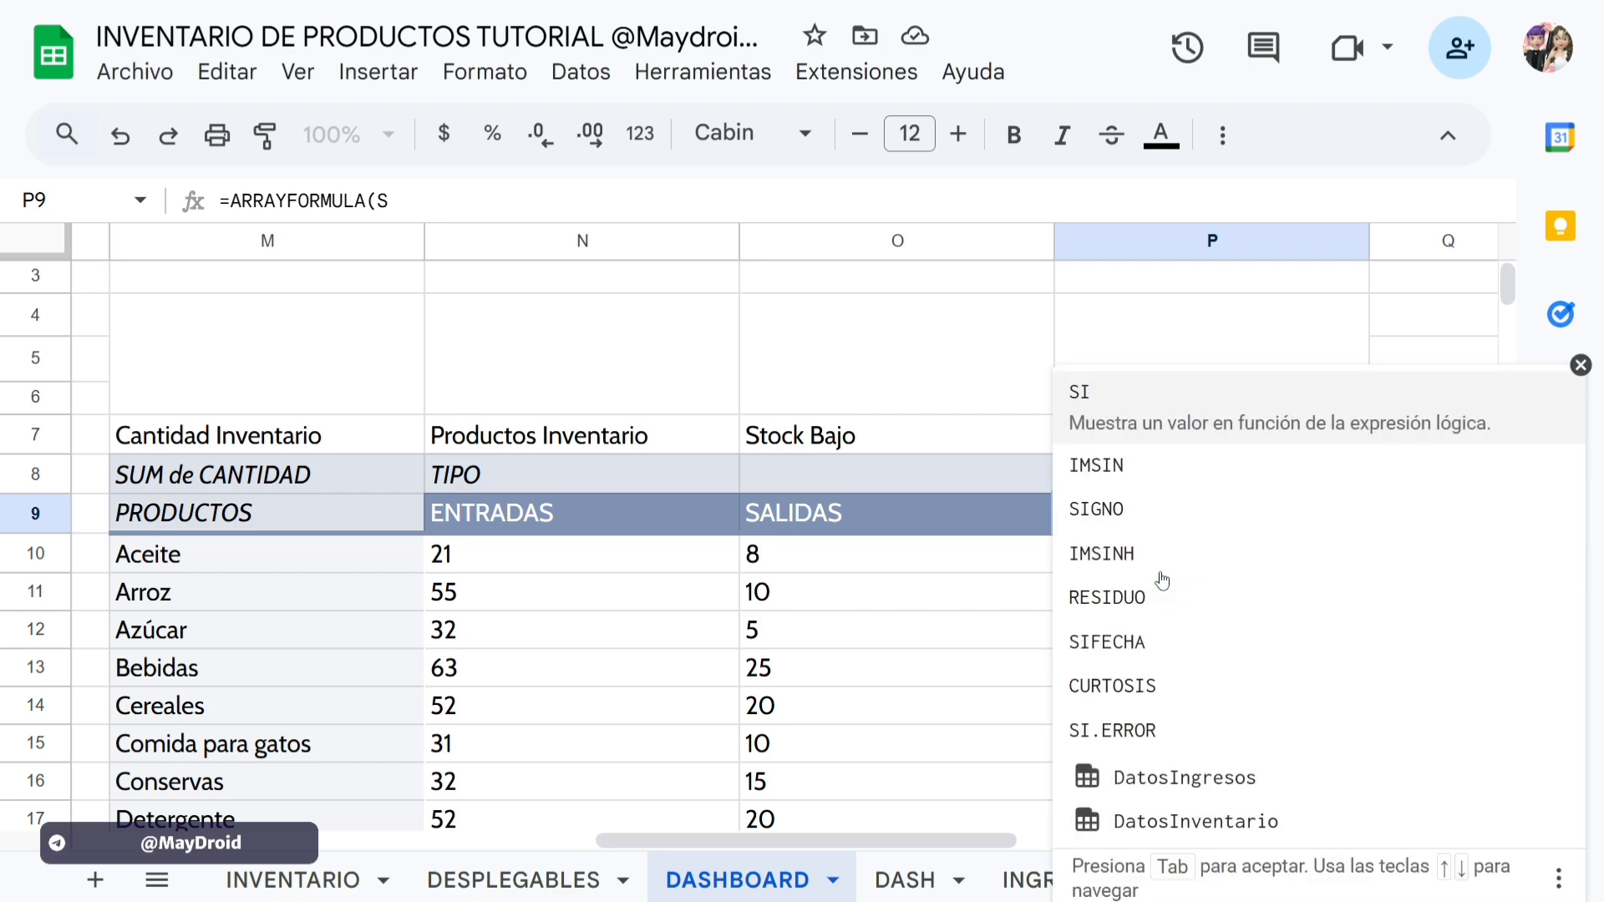
left_click(1167, 412)
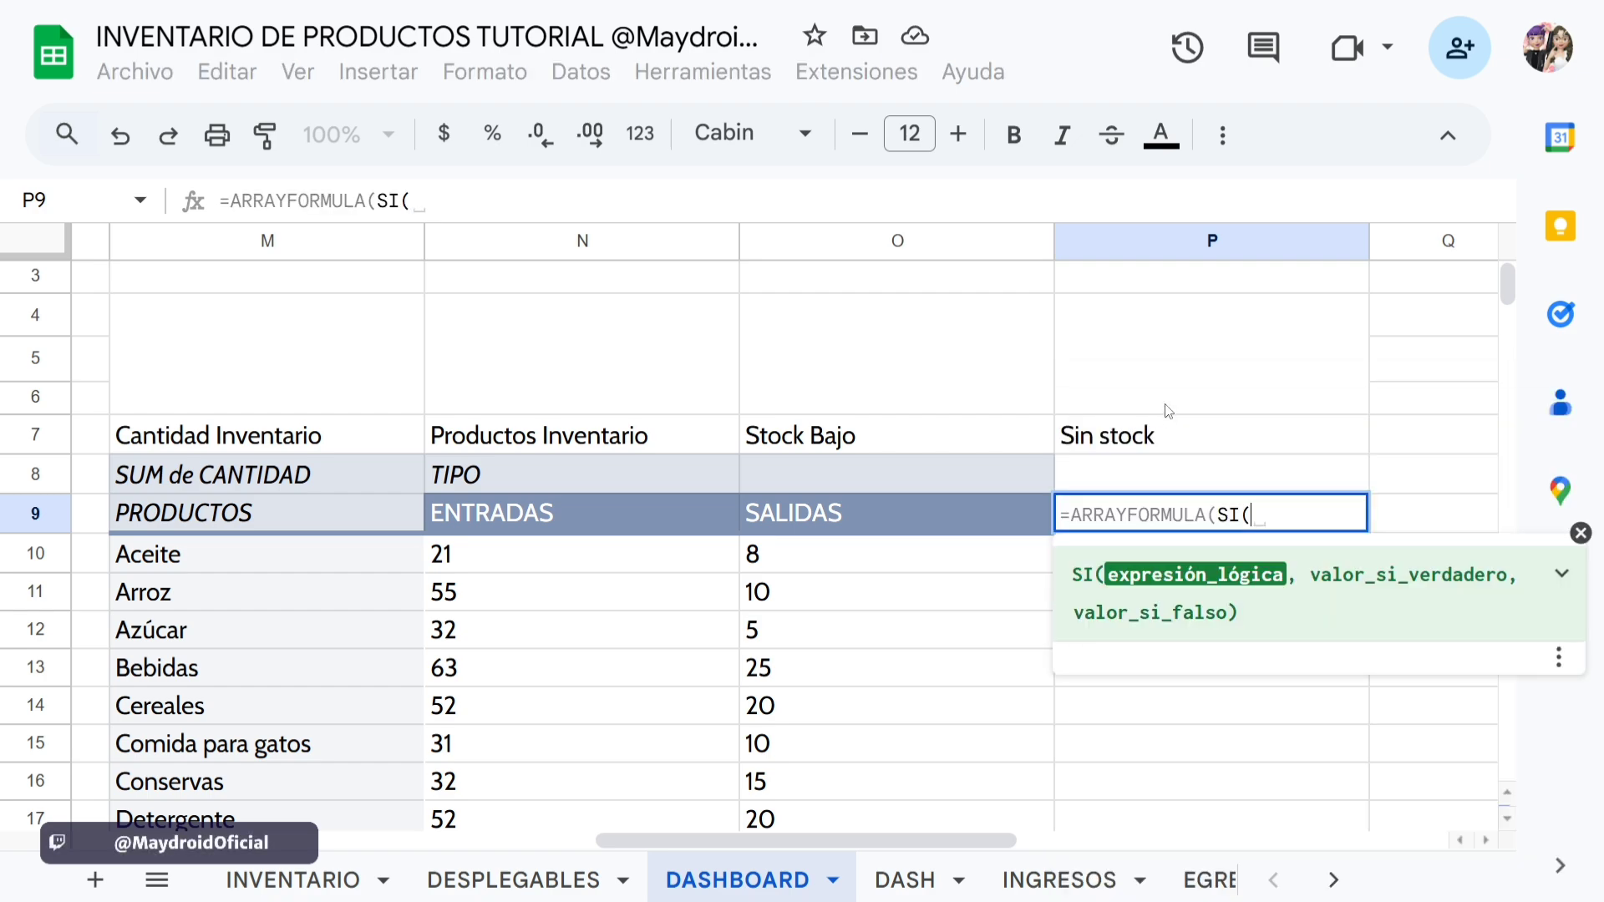
Enter FILA(M9:M)=9 as the logical condition of the SI function in P9.
type("FILA")
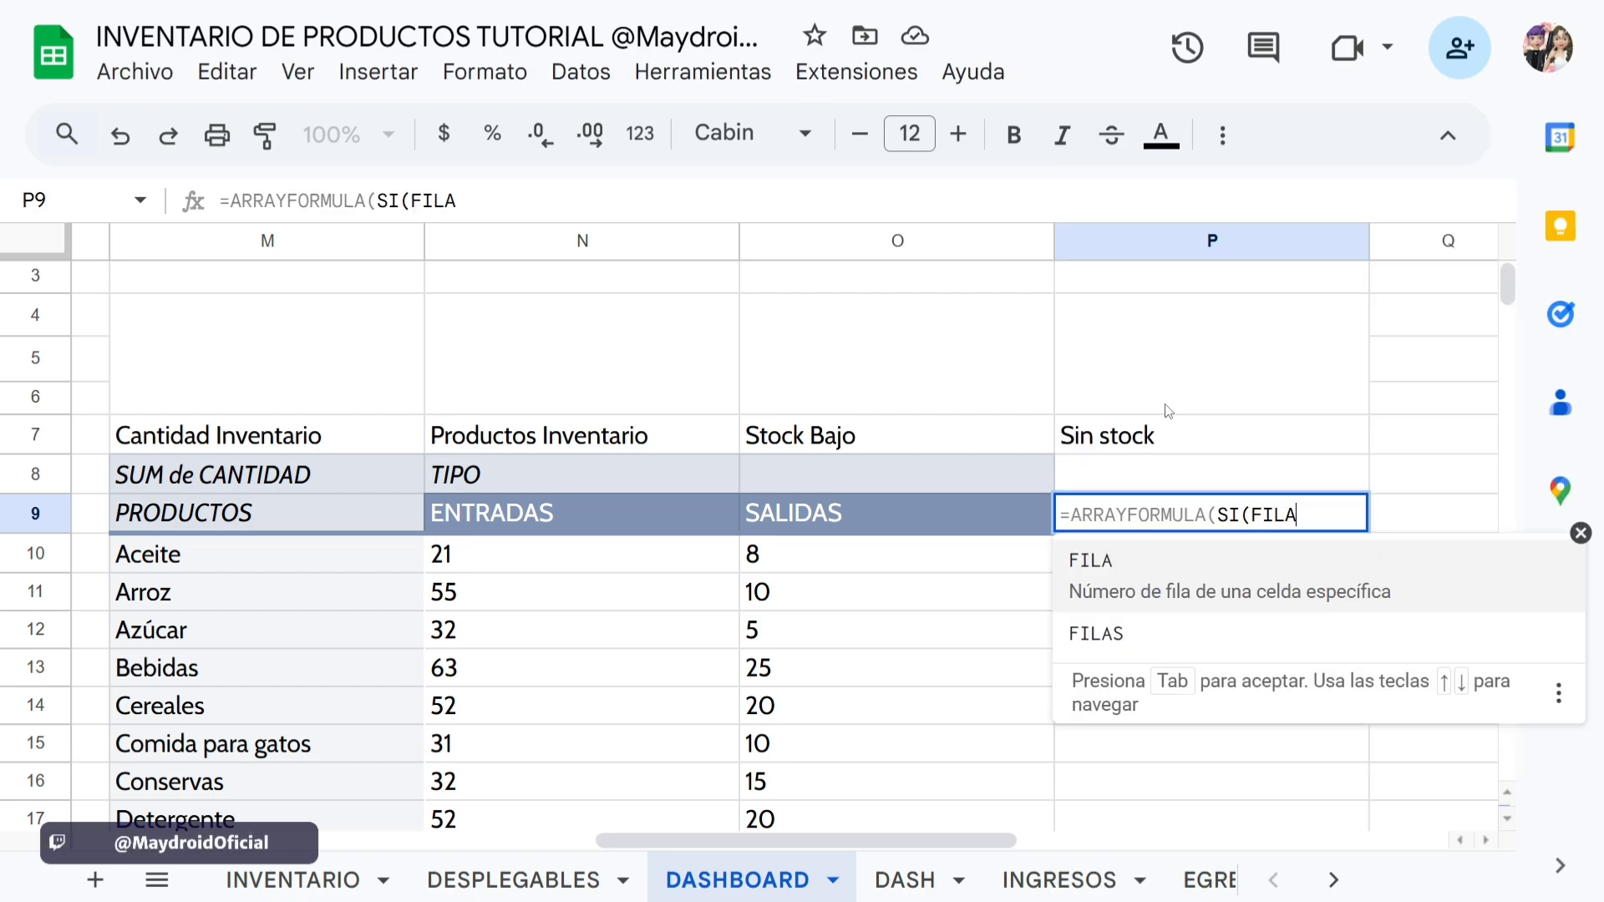
left_click(1172, 575)
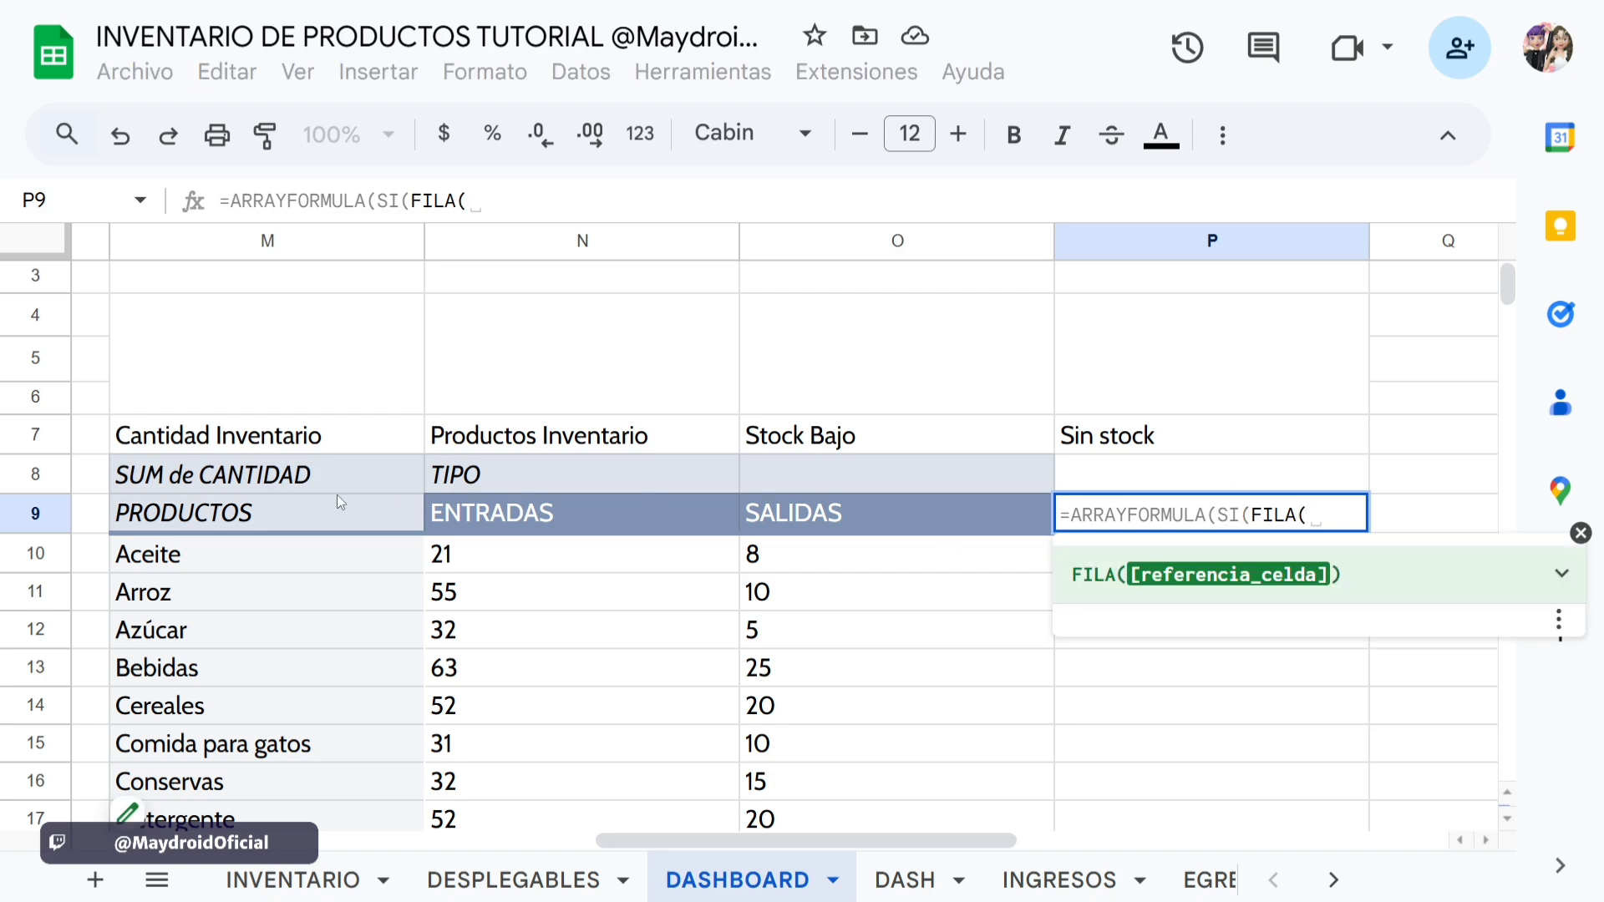
left_click(253, 515)
left_click_drag(253, 515, 249, 665)
key("BackSpace")
key("BackSpace")
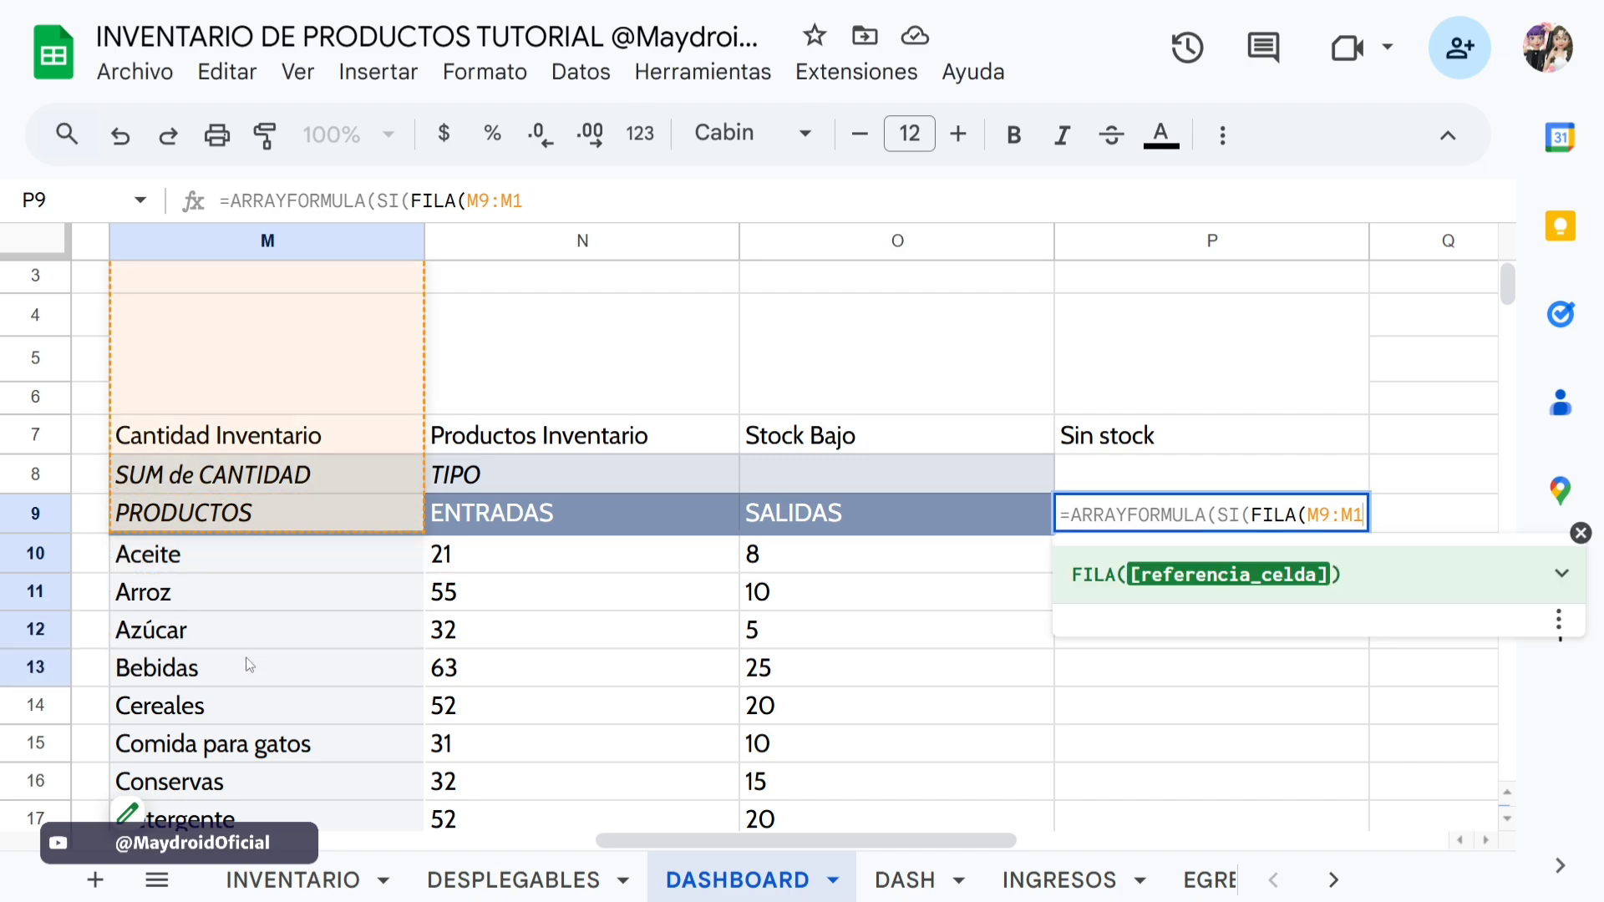
type(")")
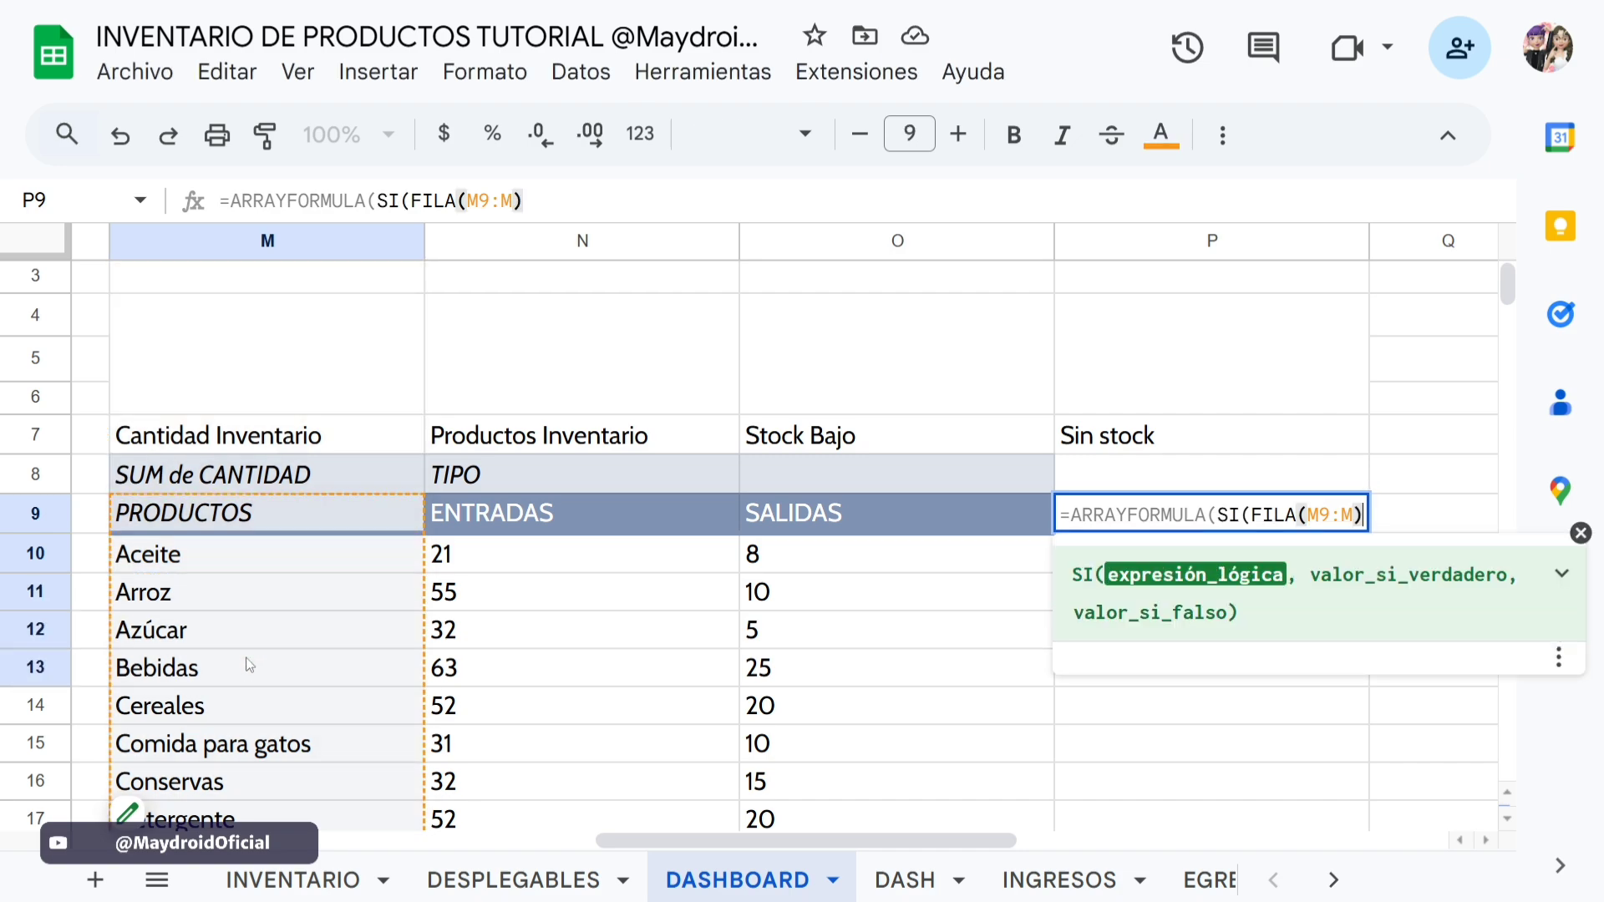
type("=")
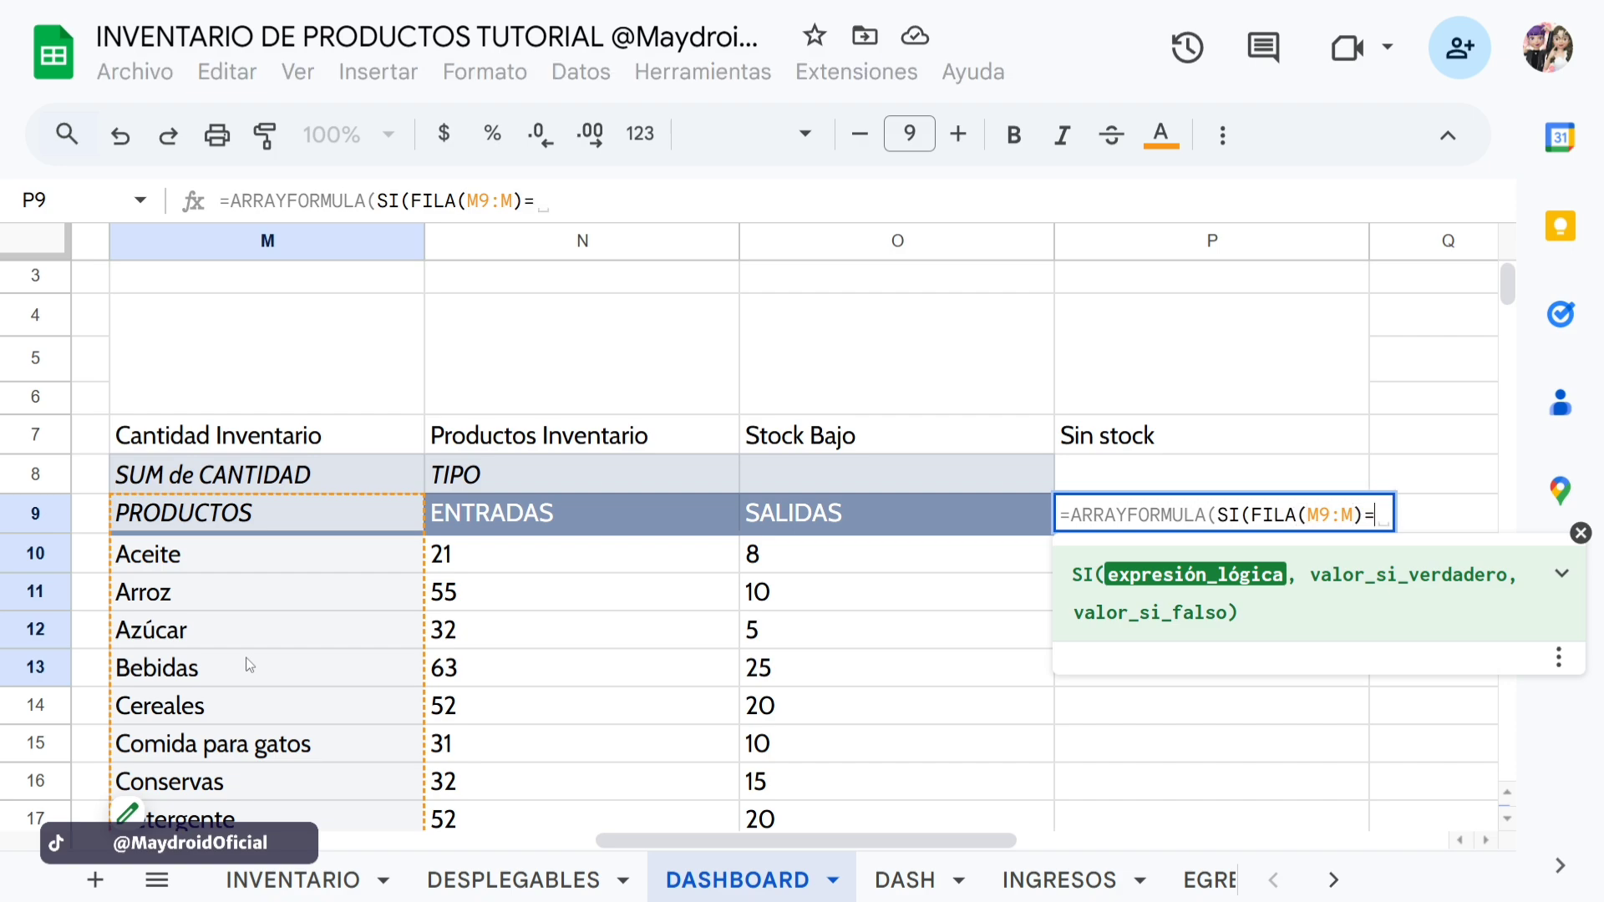
type("9")
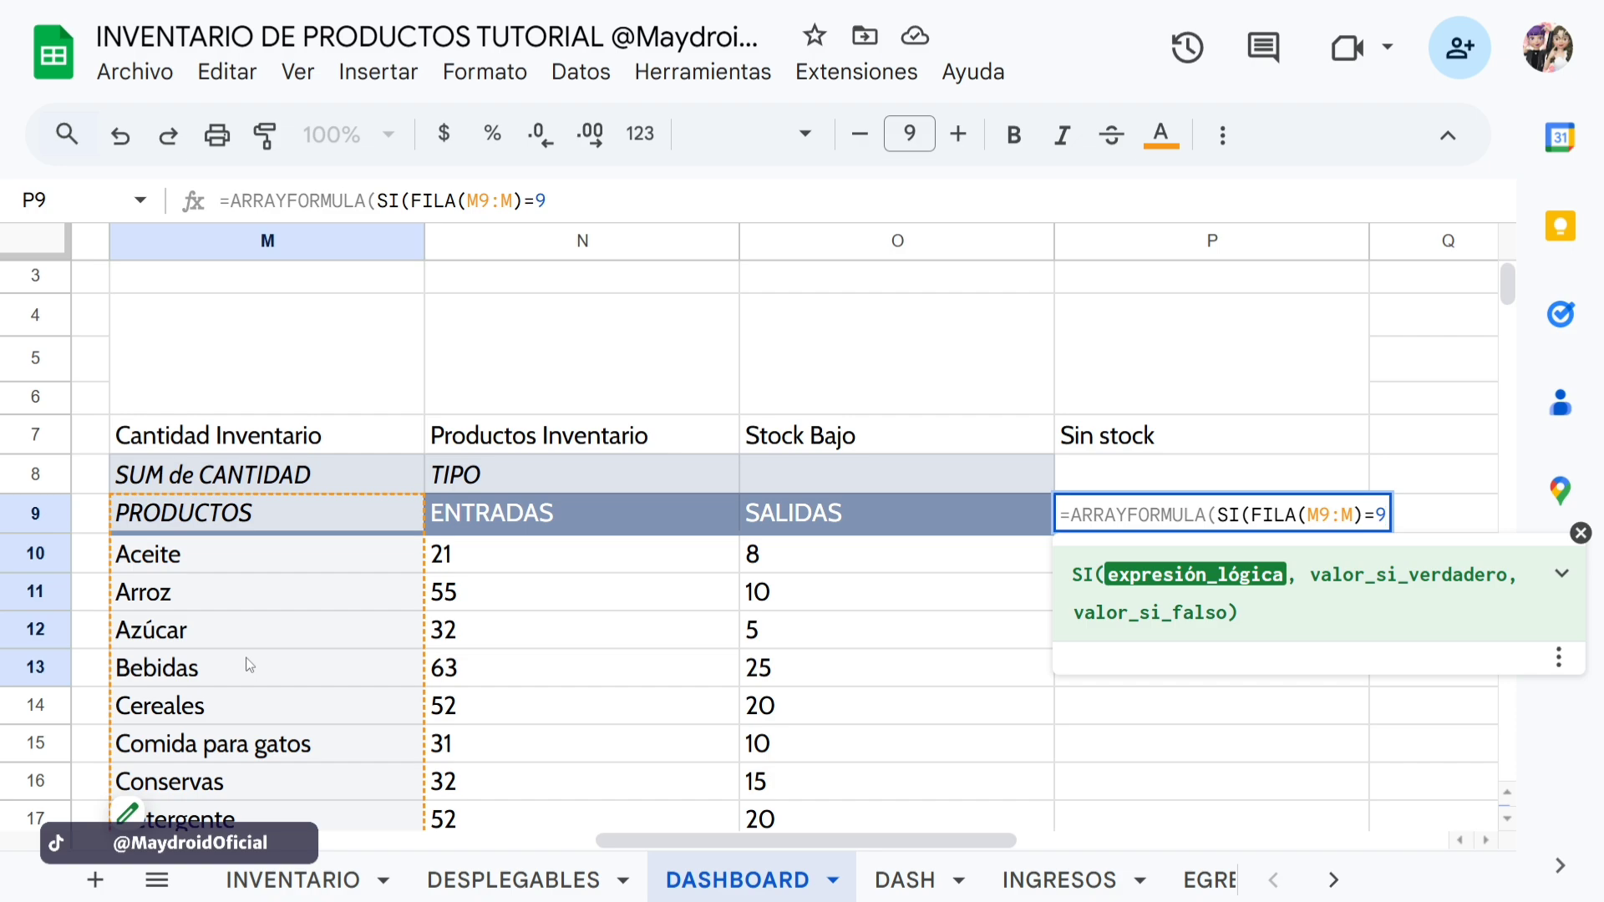
Set "DISPONIBLES" as the value the P9 formula returns when the row condition is true.
type(", ")
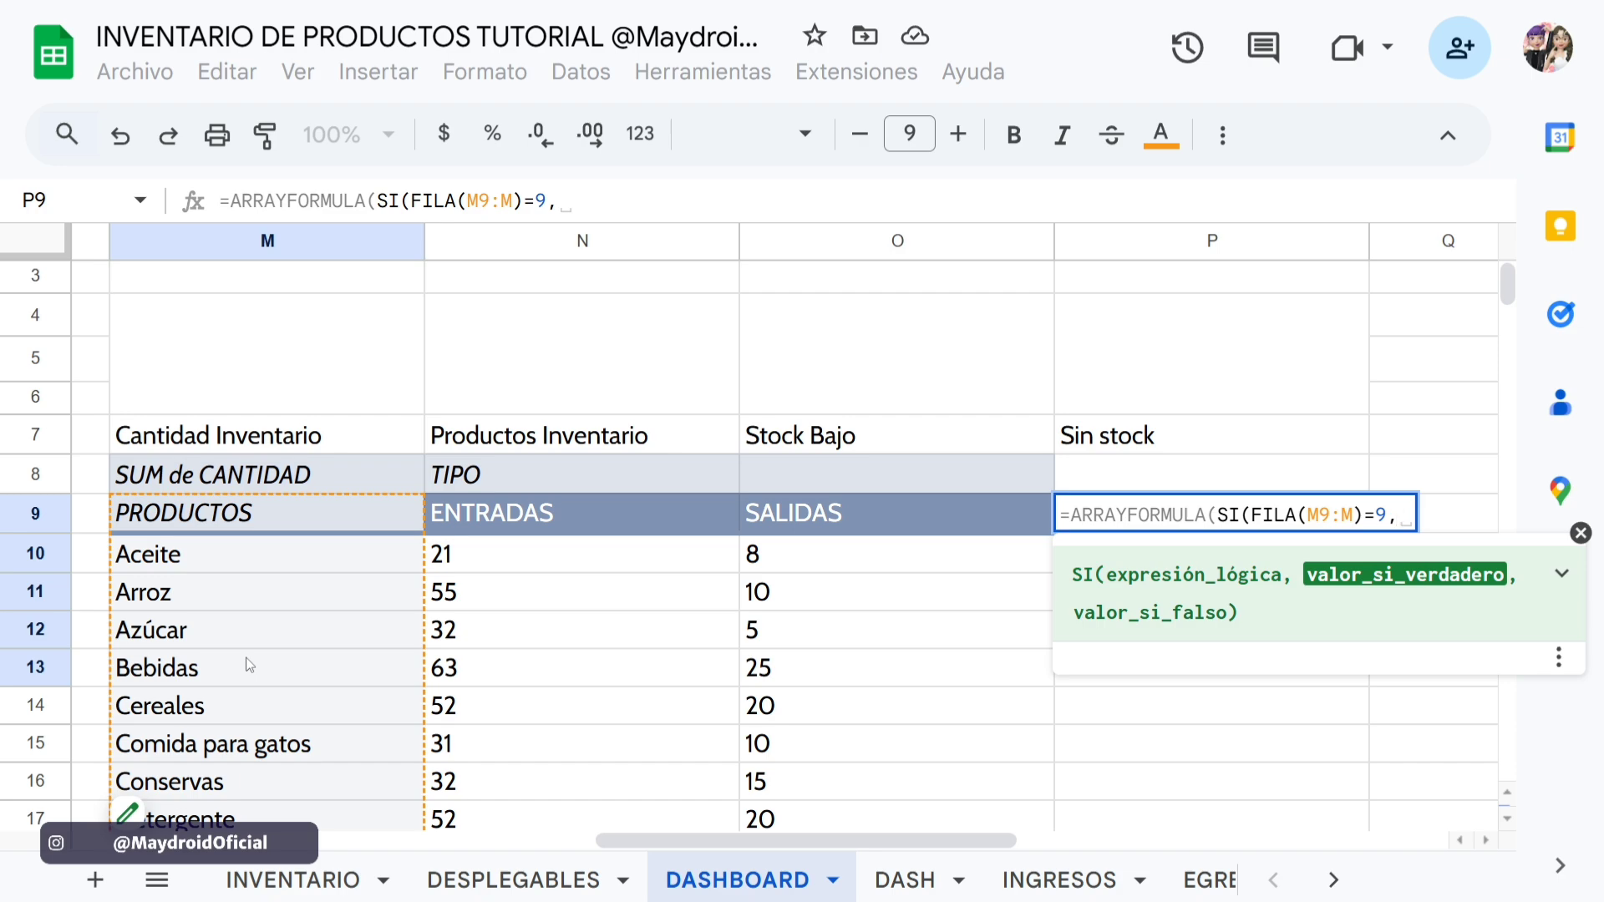
type("\"DISPONIBLES")
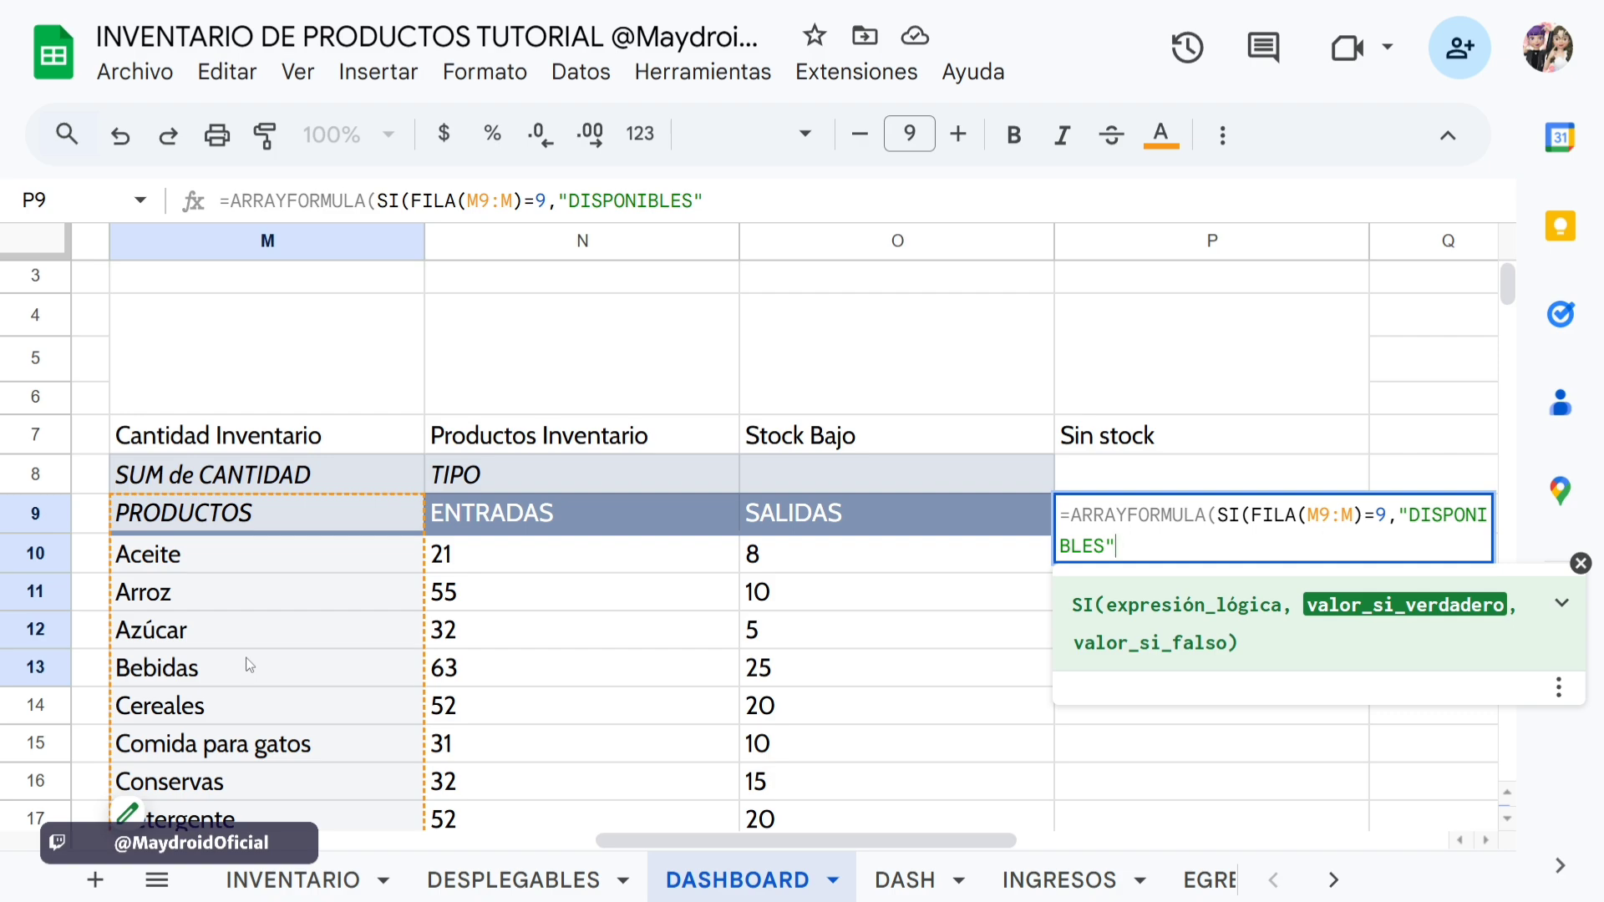
type(",")
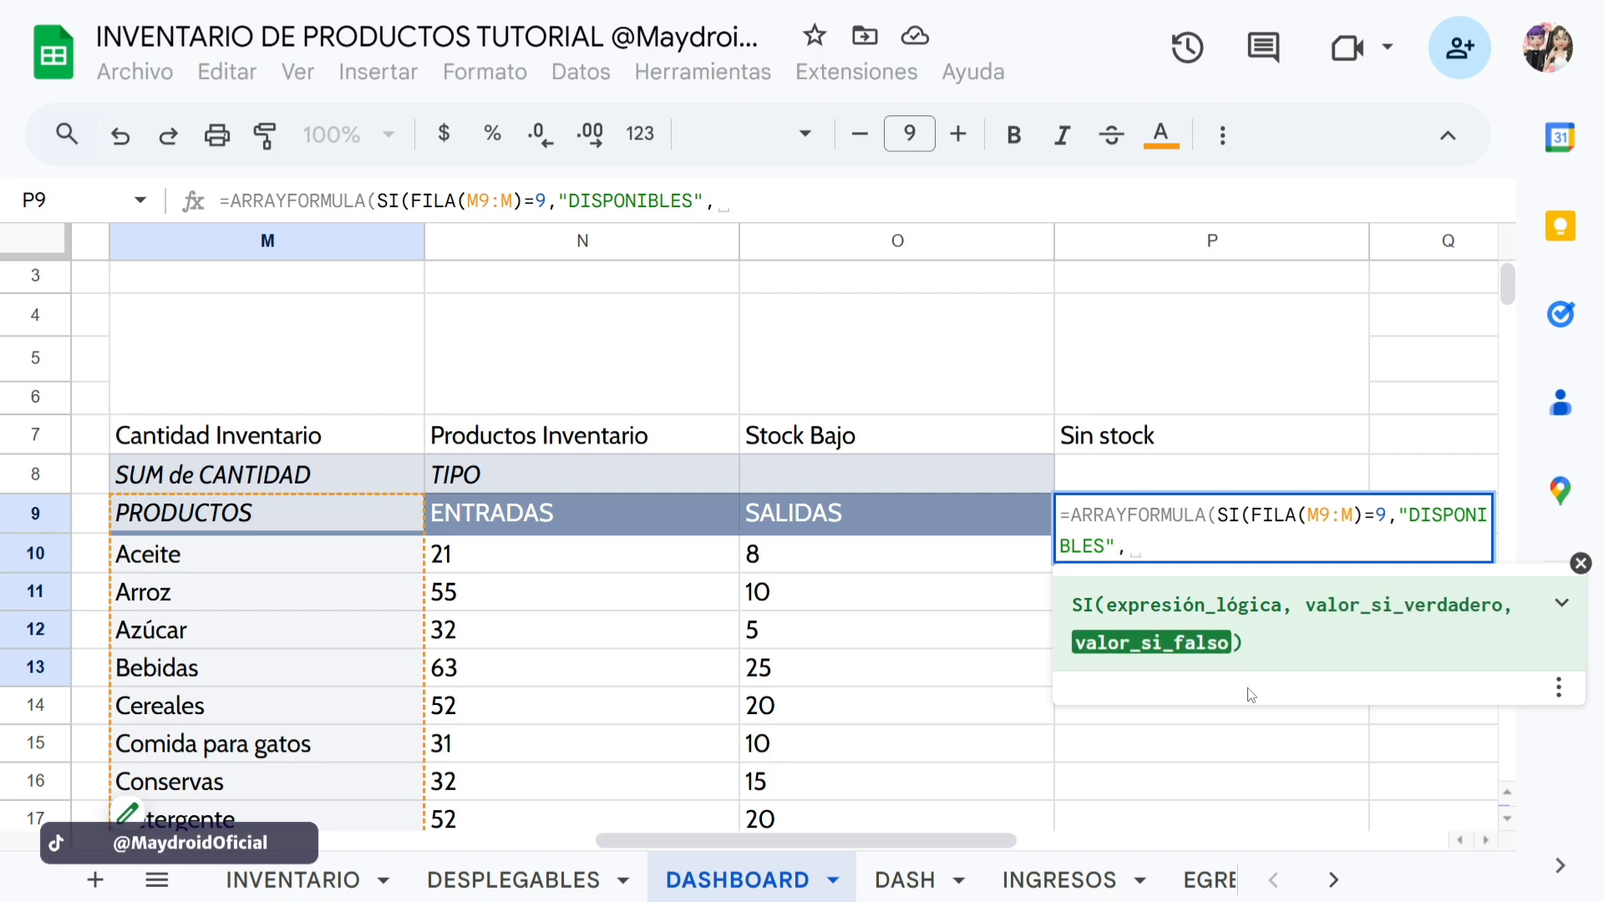
Nest a second SI in the P9 formula that returns an empty text when N9:N="".
type("SI")
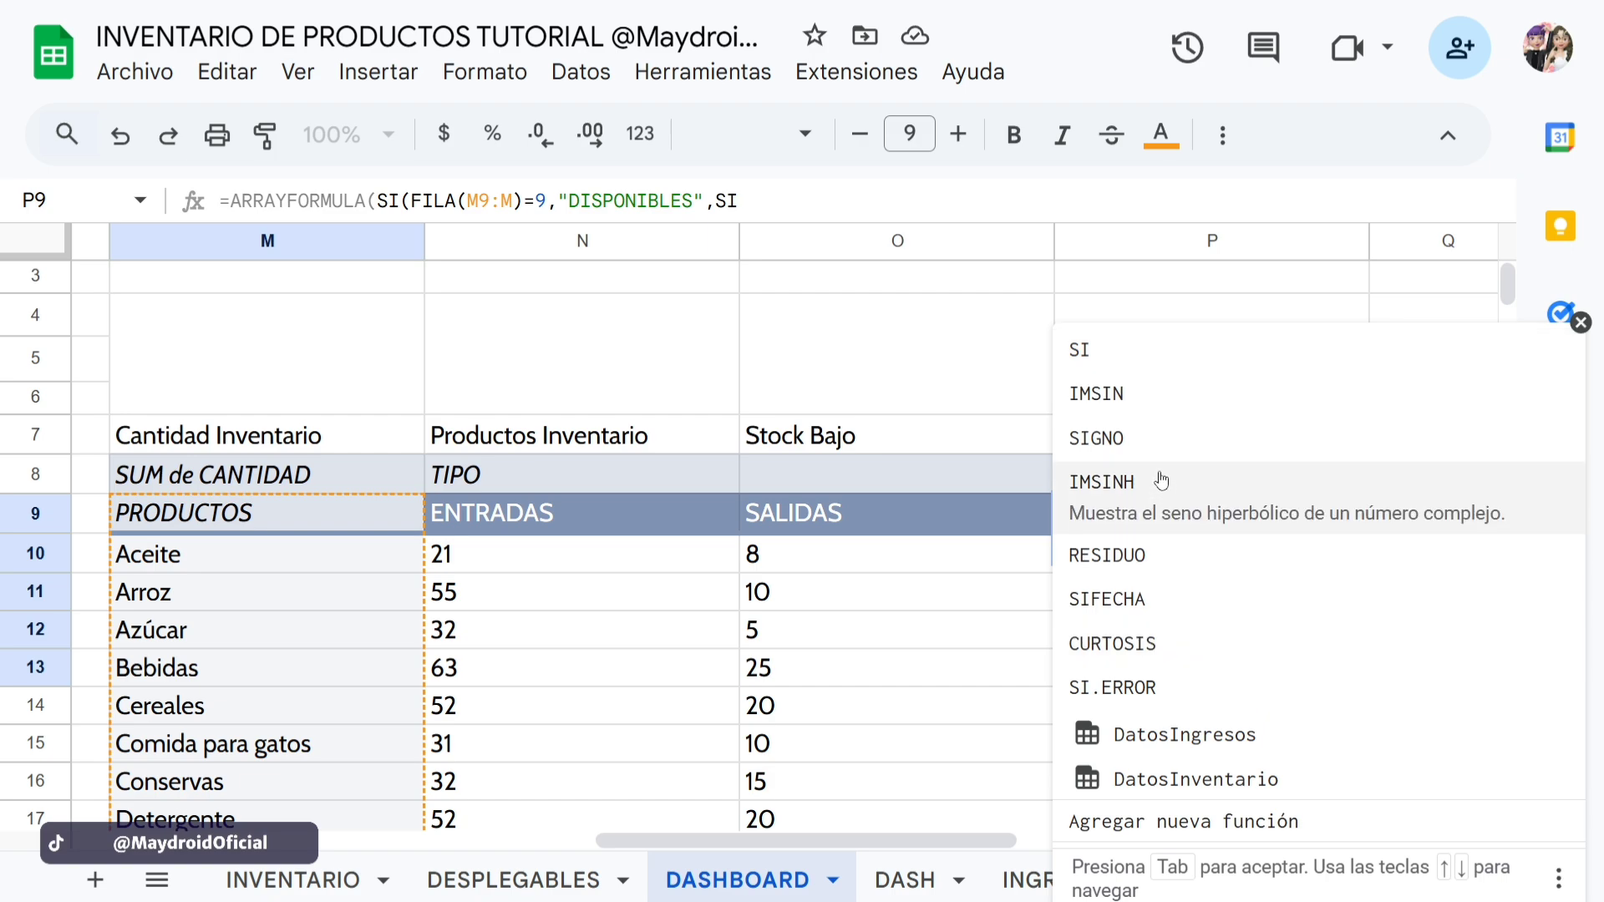
left_click(1176, 351)
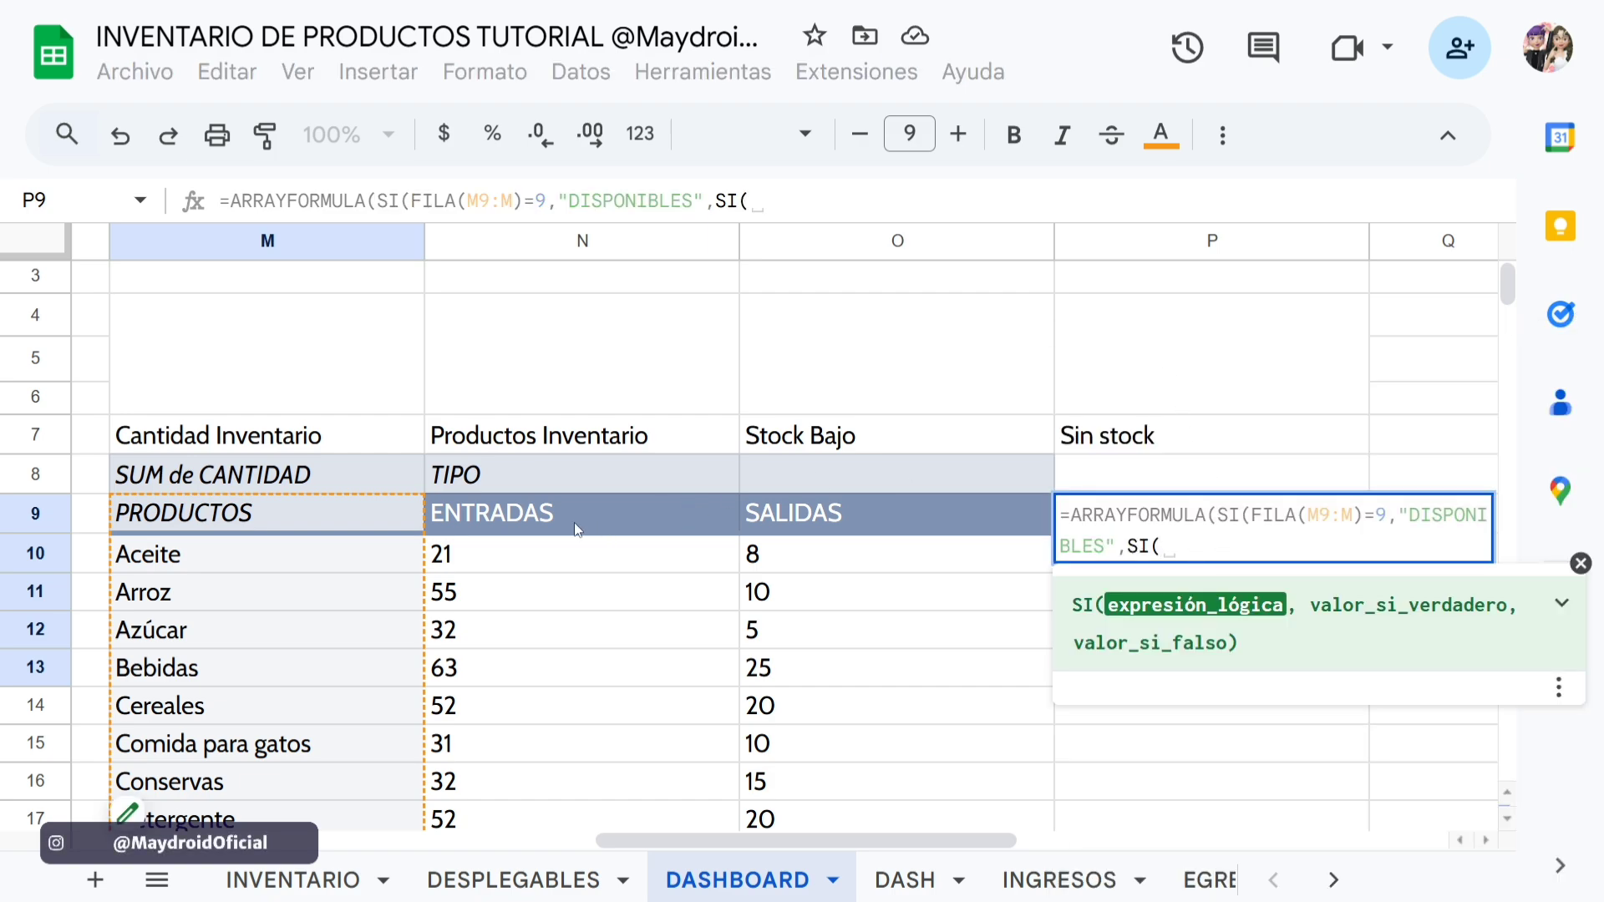
left_click_drag(574, 521, 576, 703)
key("BackSpace")
key("BackSpace")
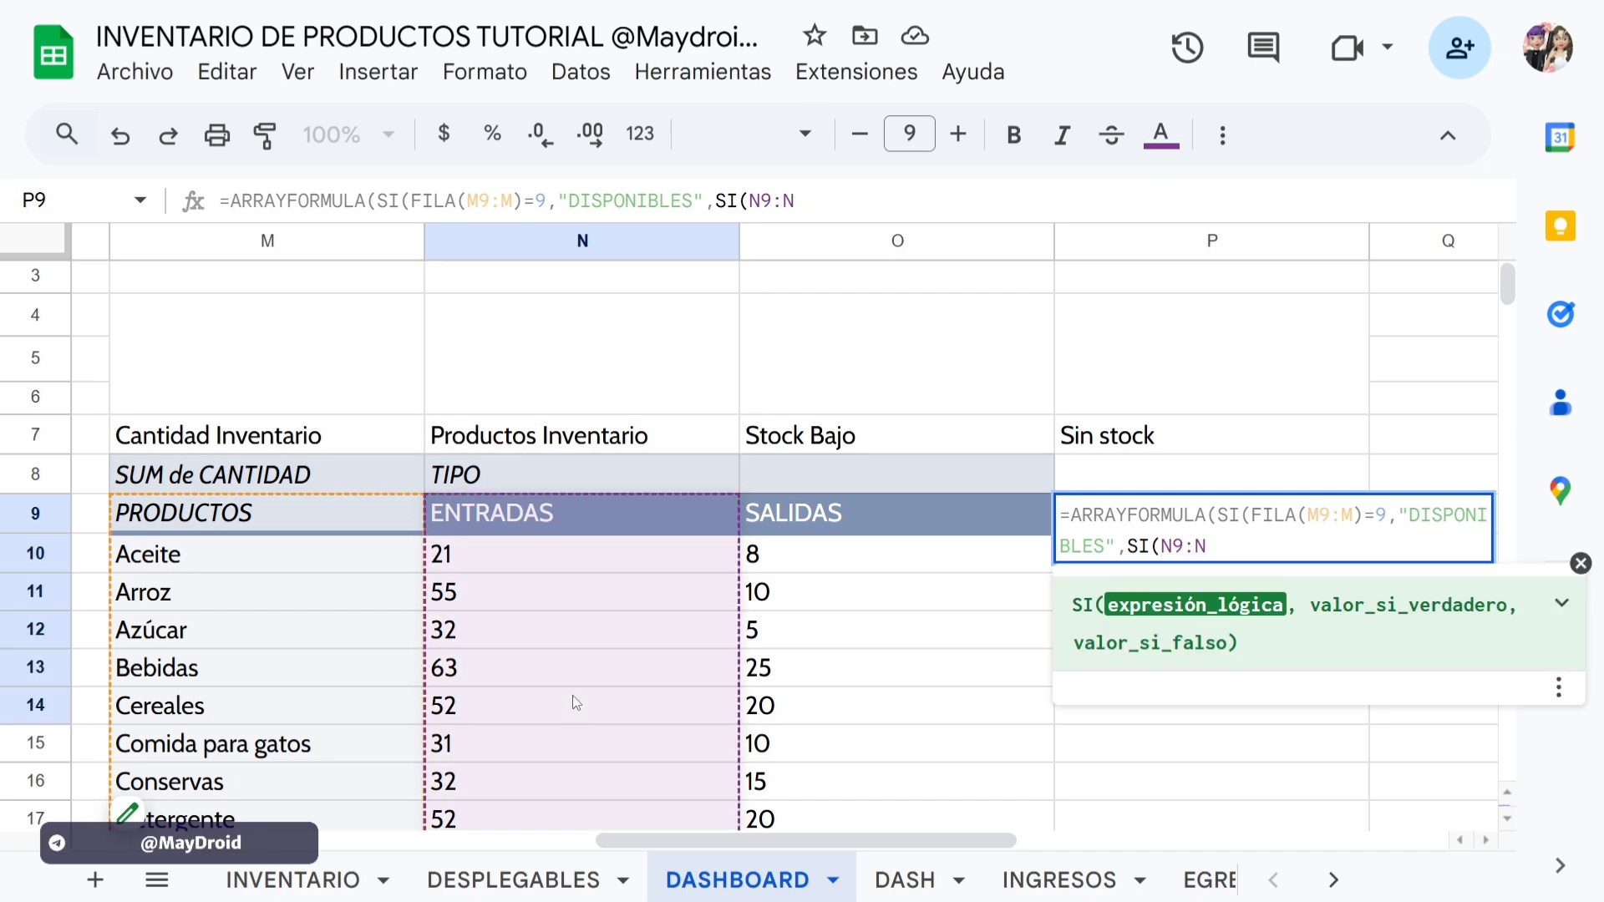
type("=")
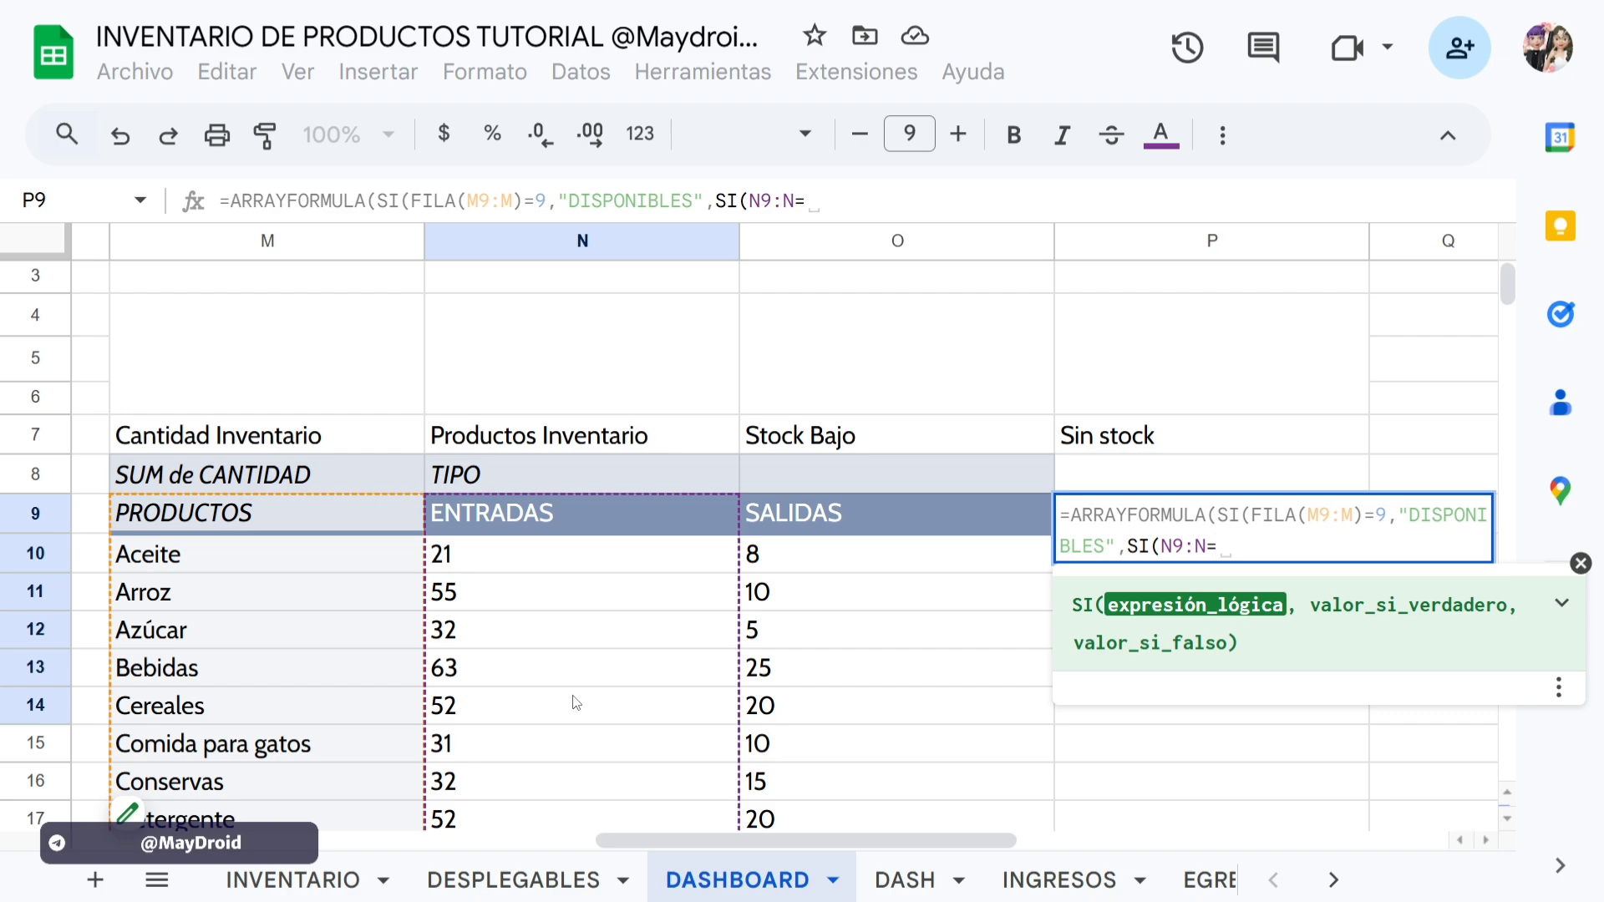
type("\"\"")
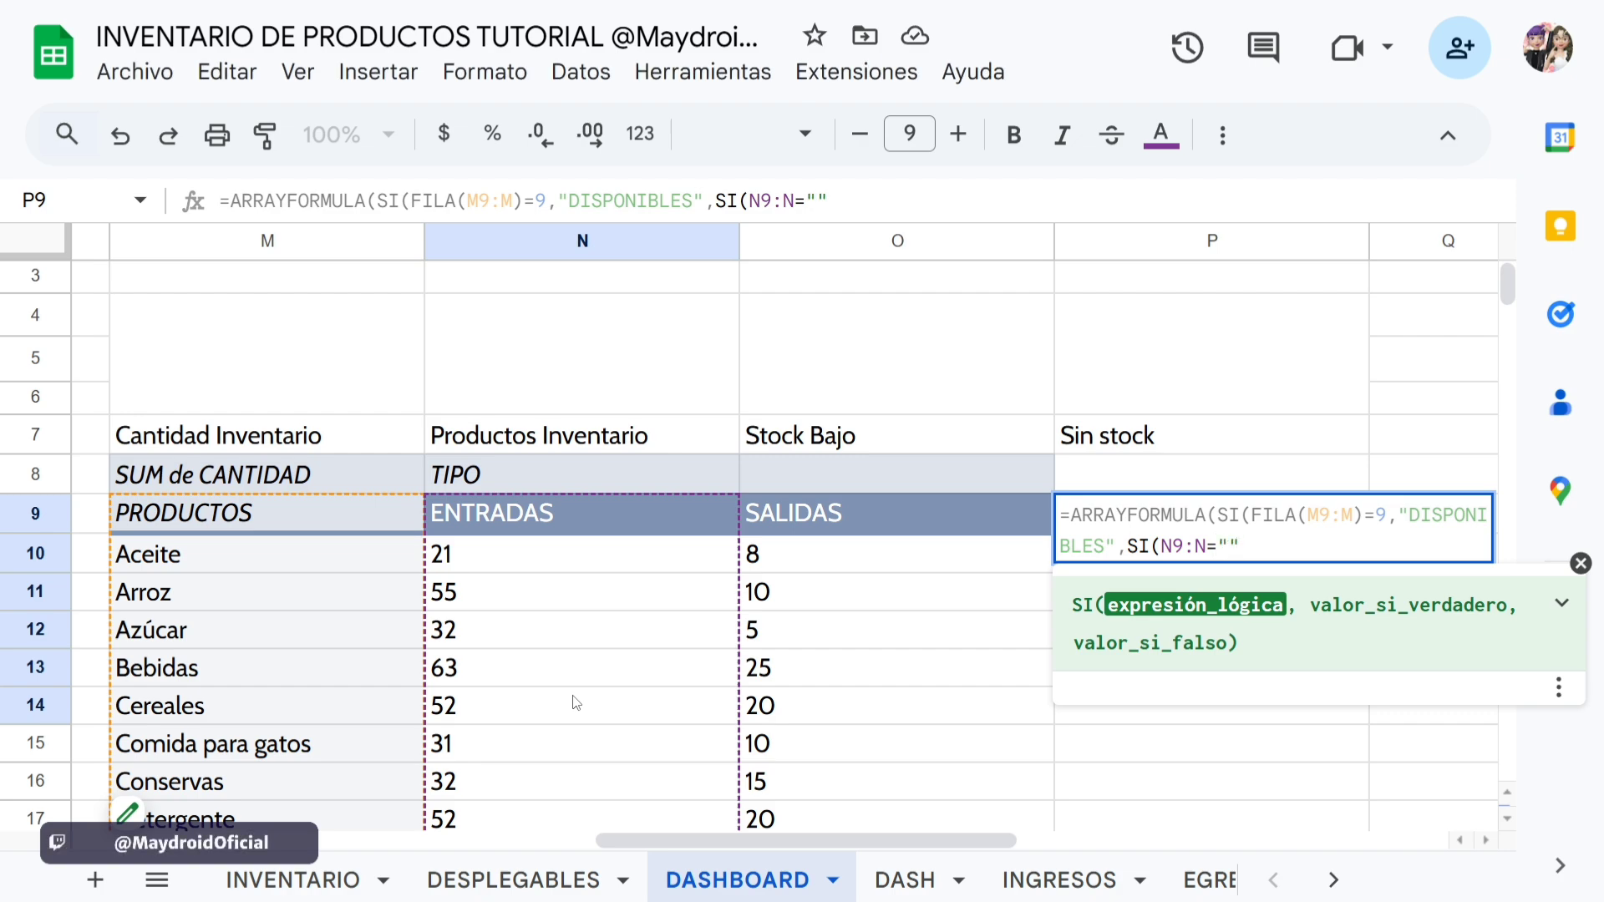
type(",")
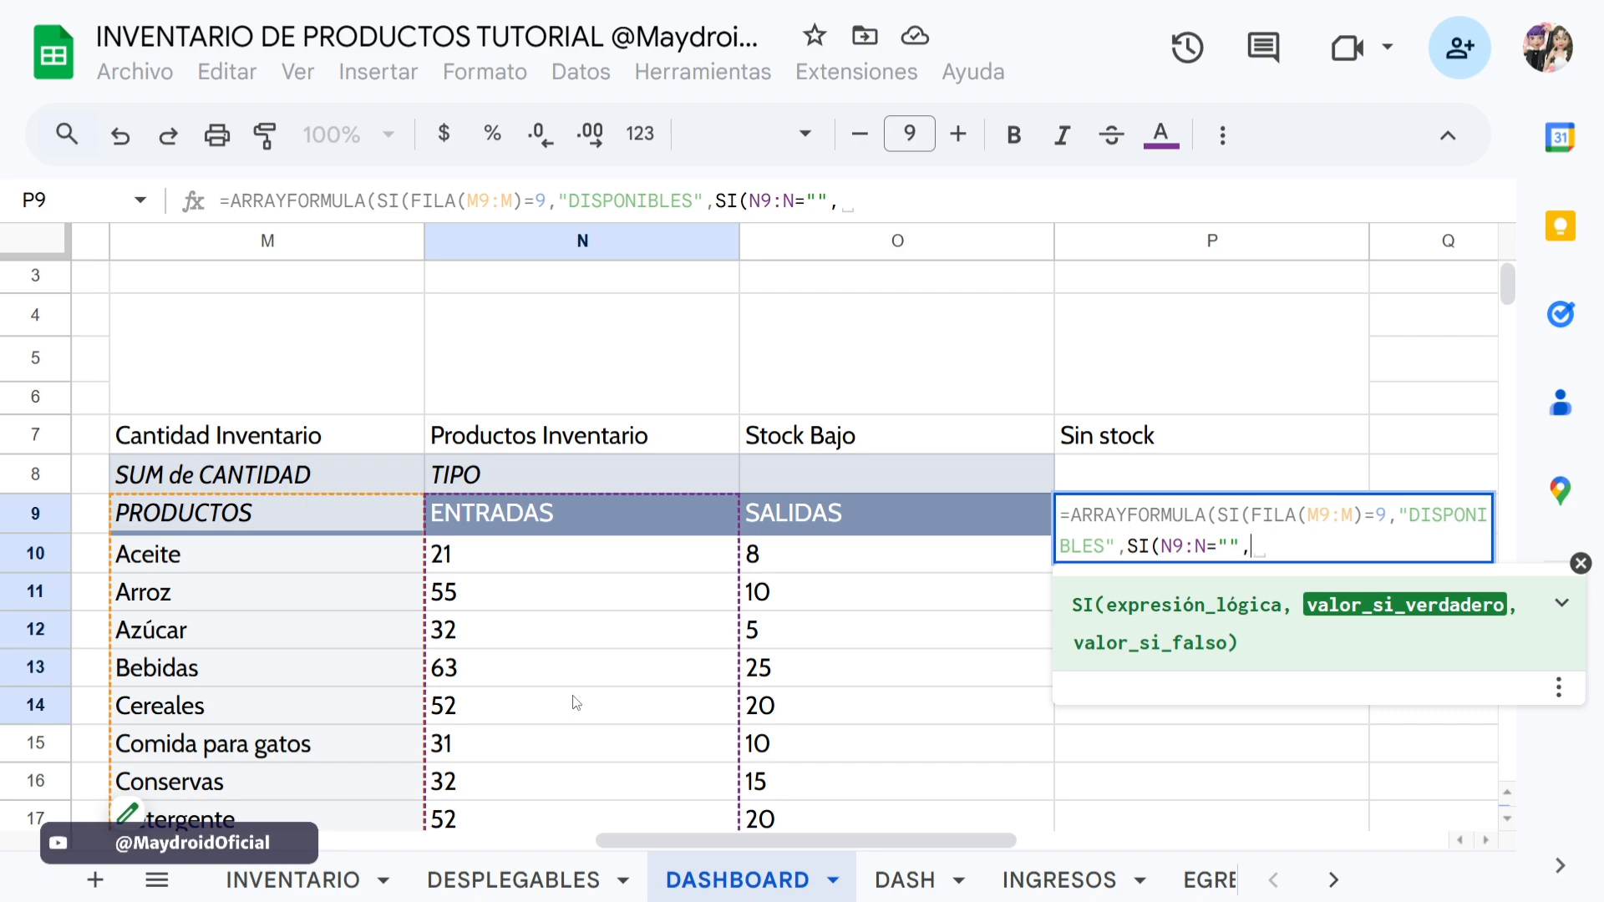
type("\"\"")
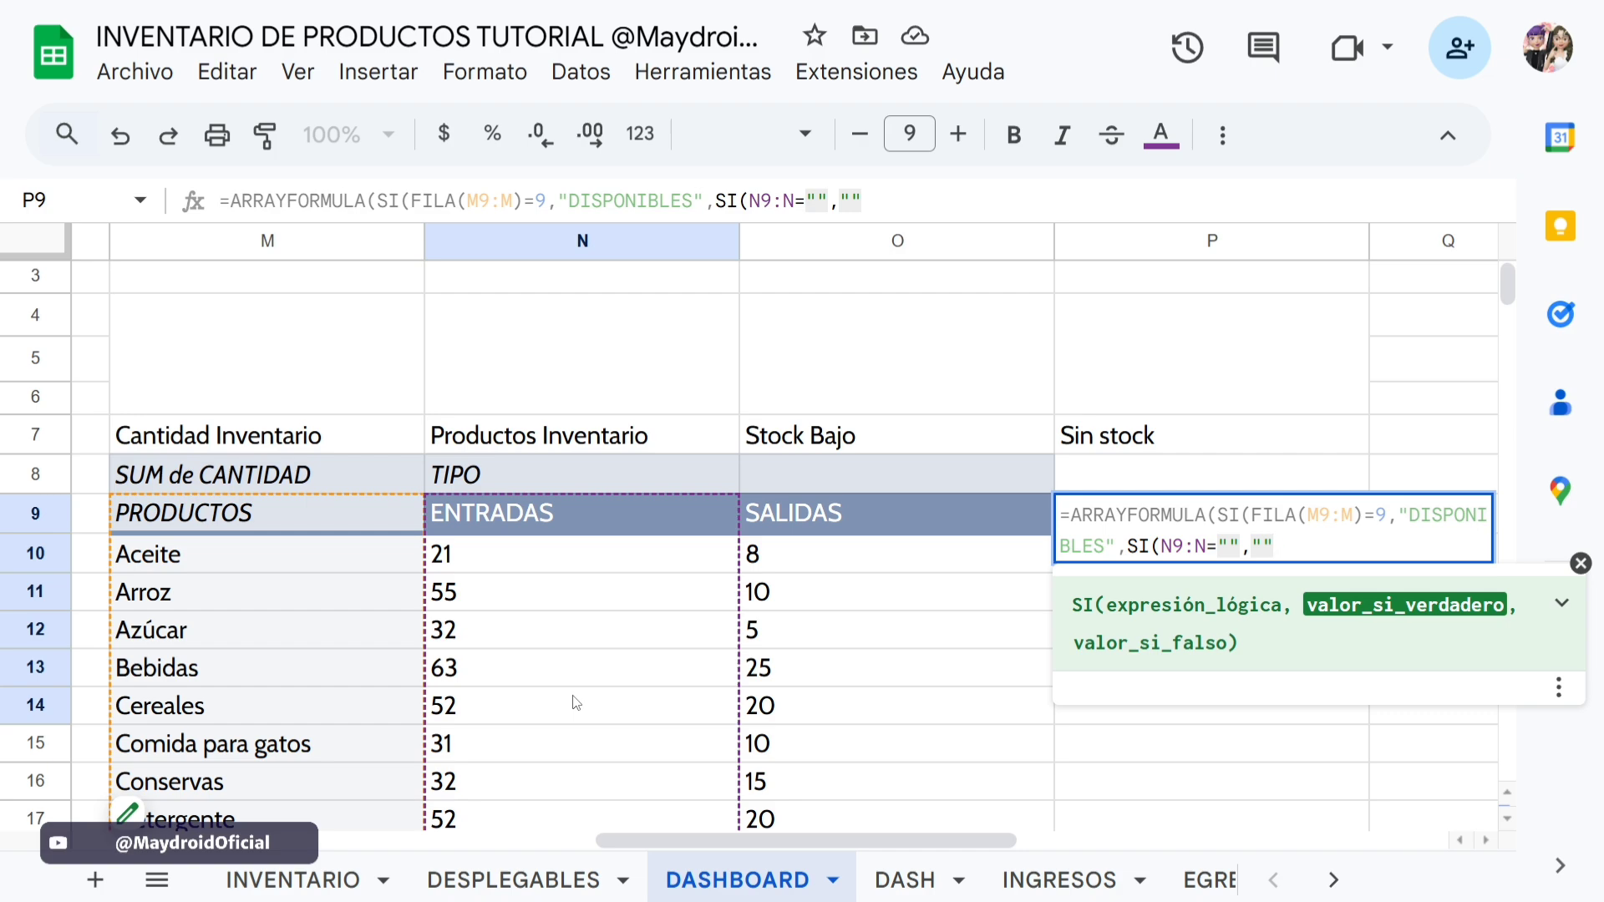
type(",")
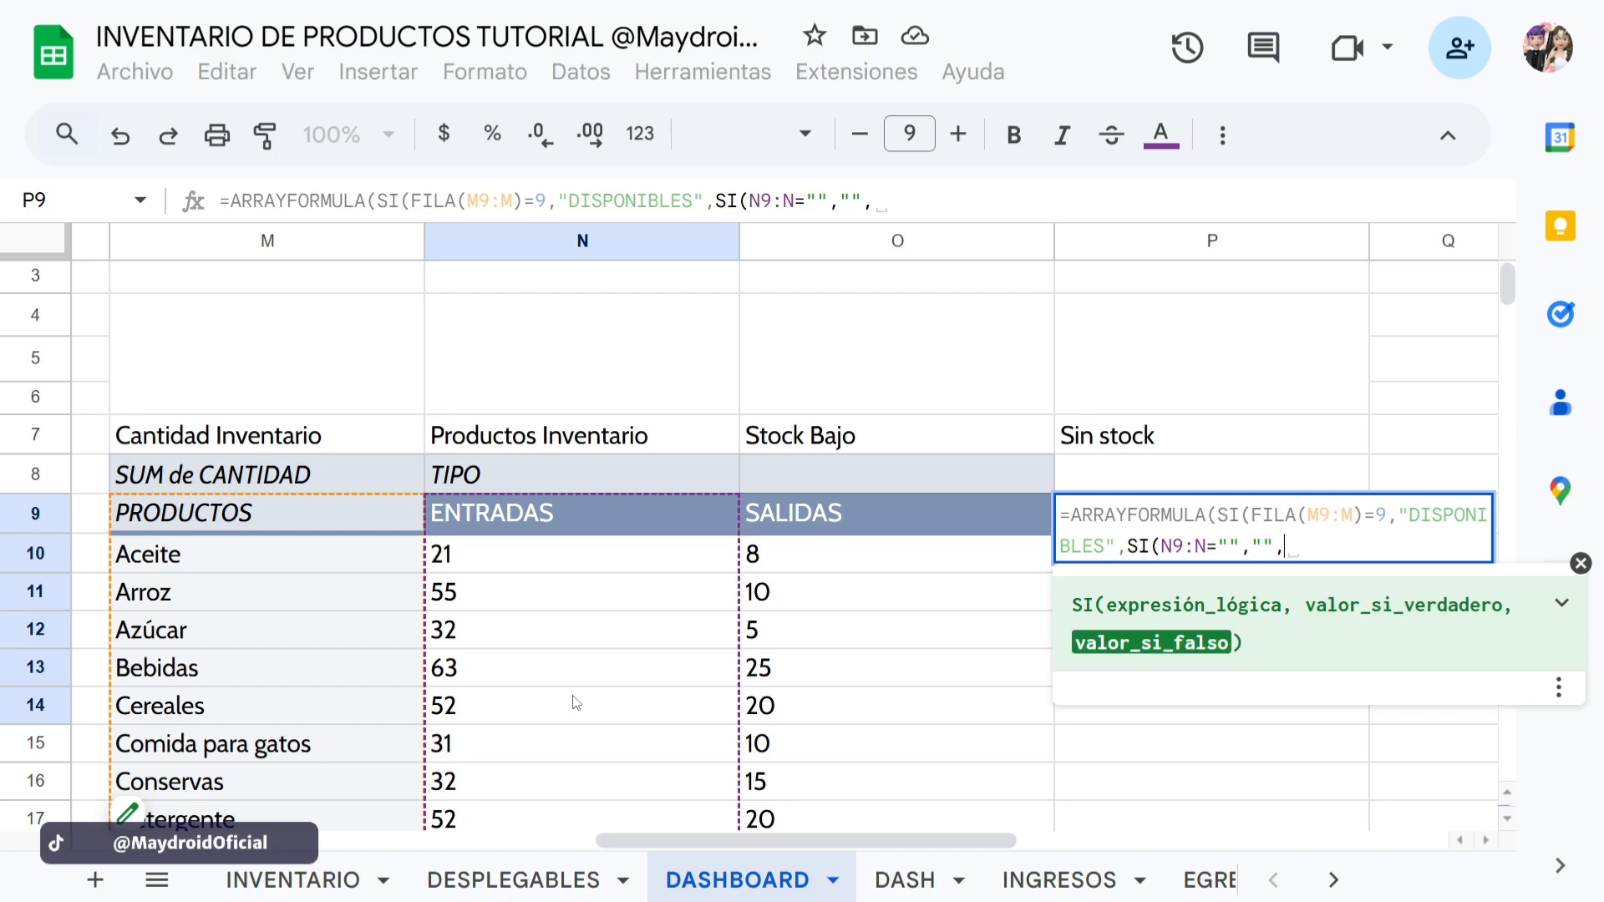
Nest a third SI in the P9 formula with the condition N9:N<>"".
type("SI")
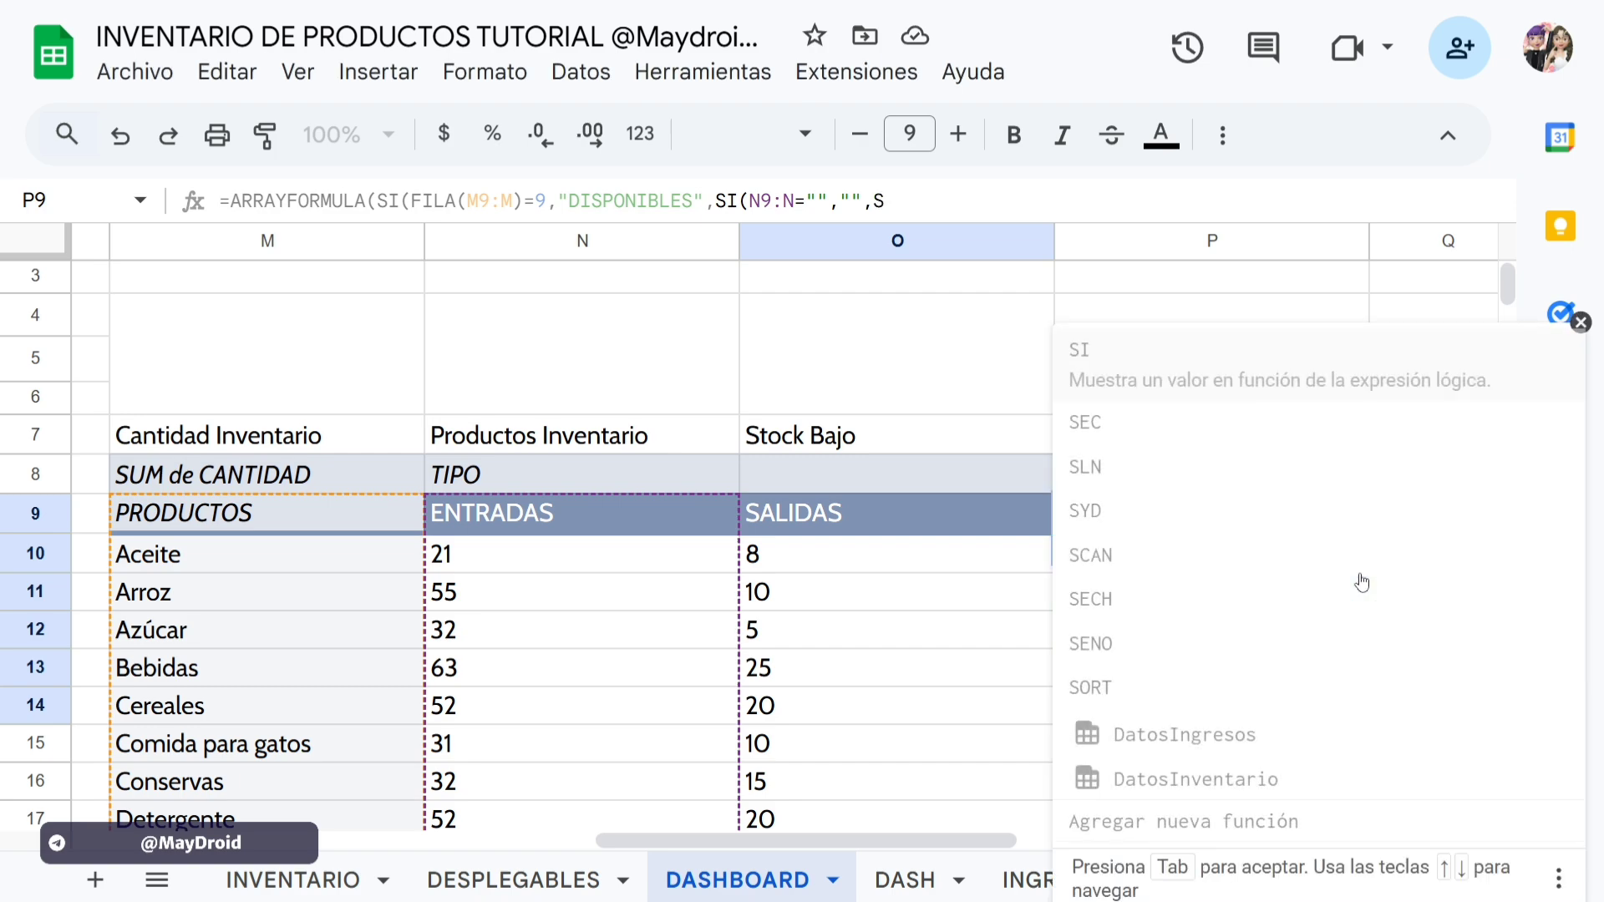
type("(")
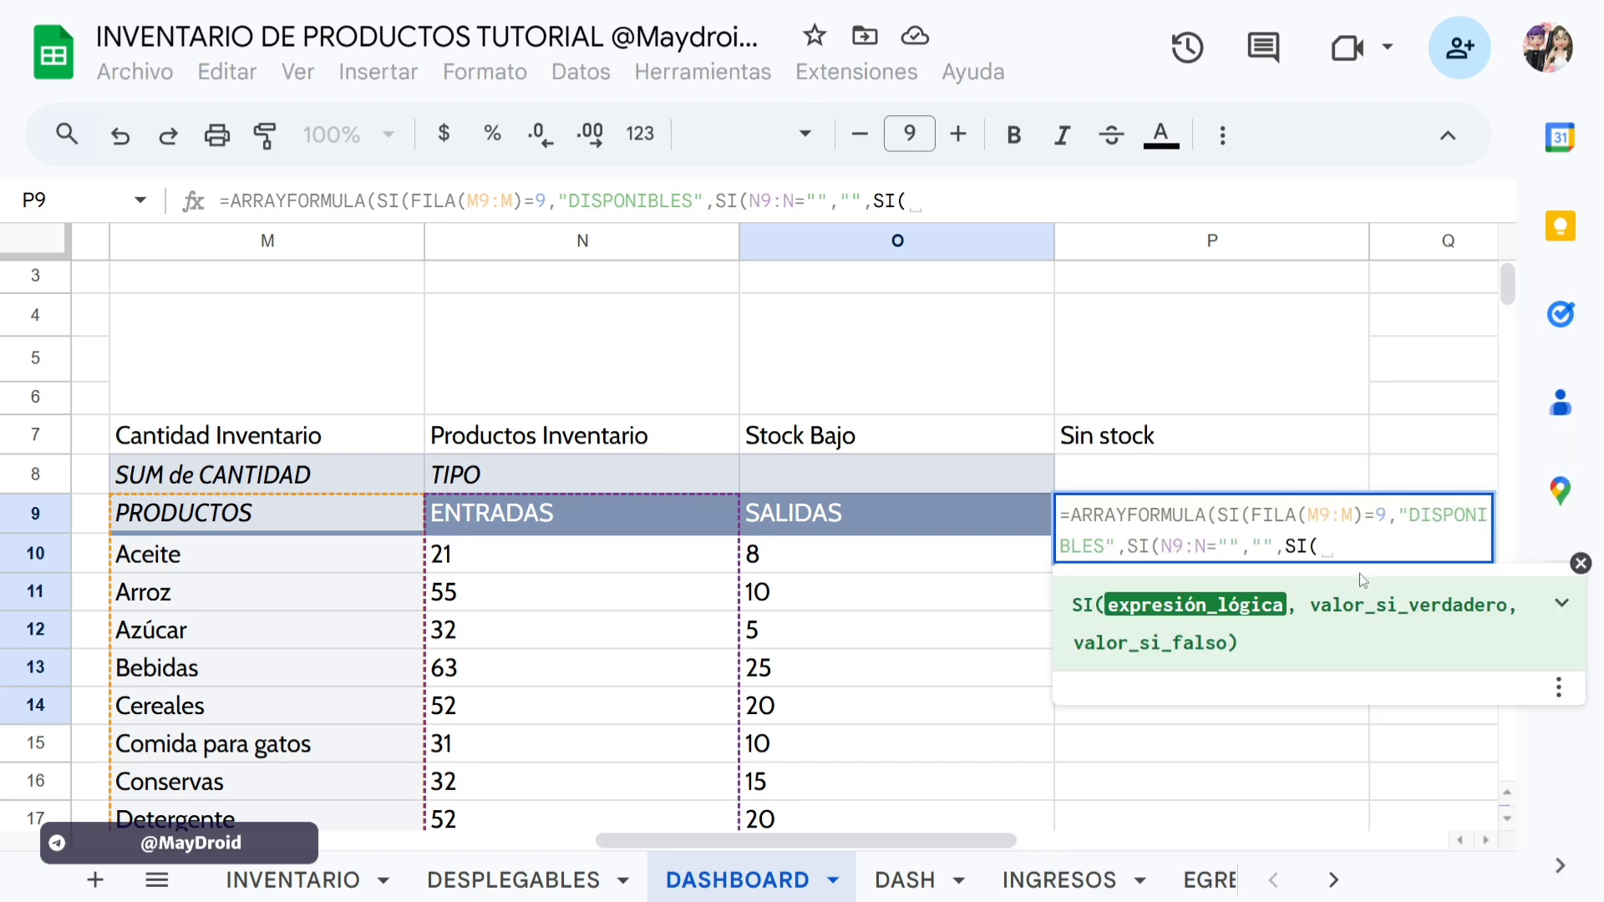
left_click(571, 504)
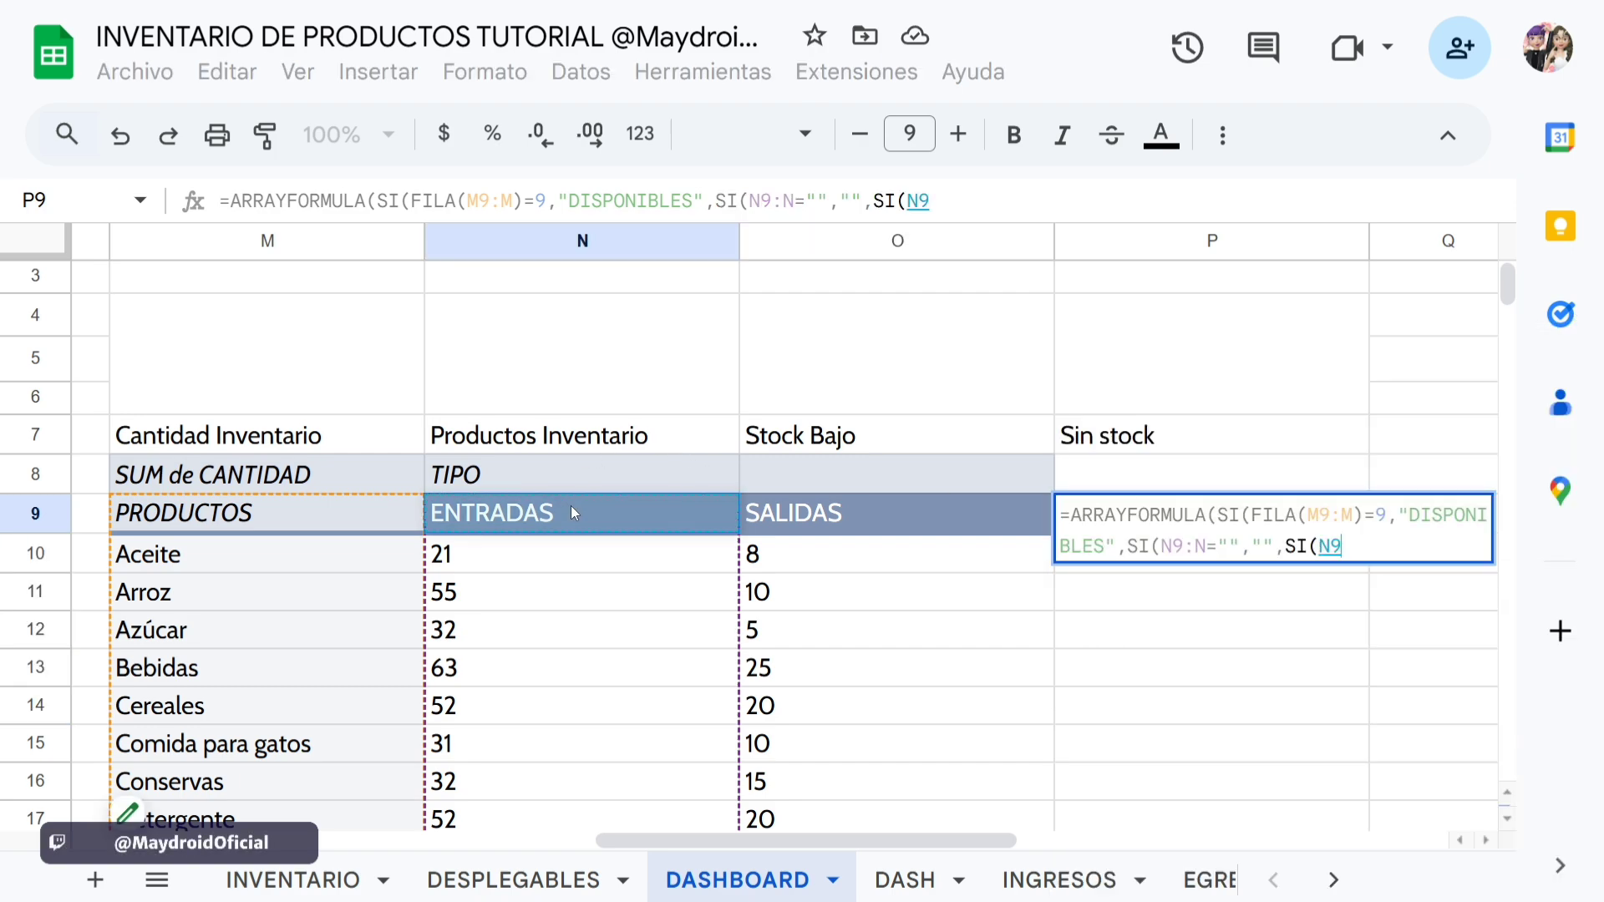
left_click_drag(572, 512, 572, 636)
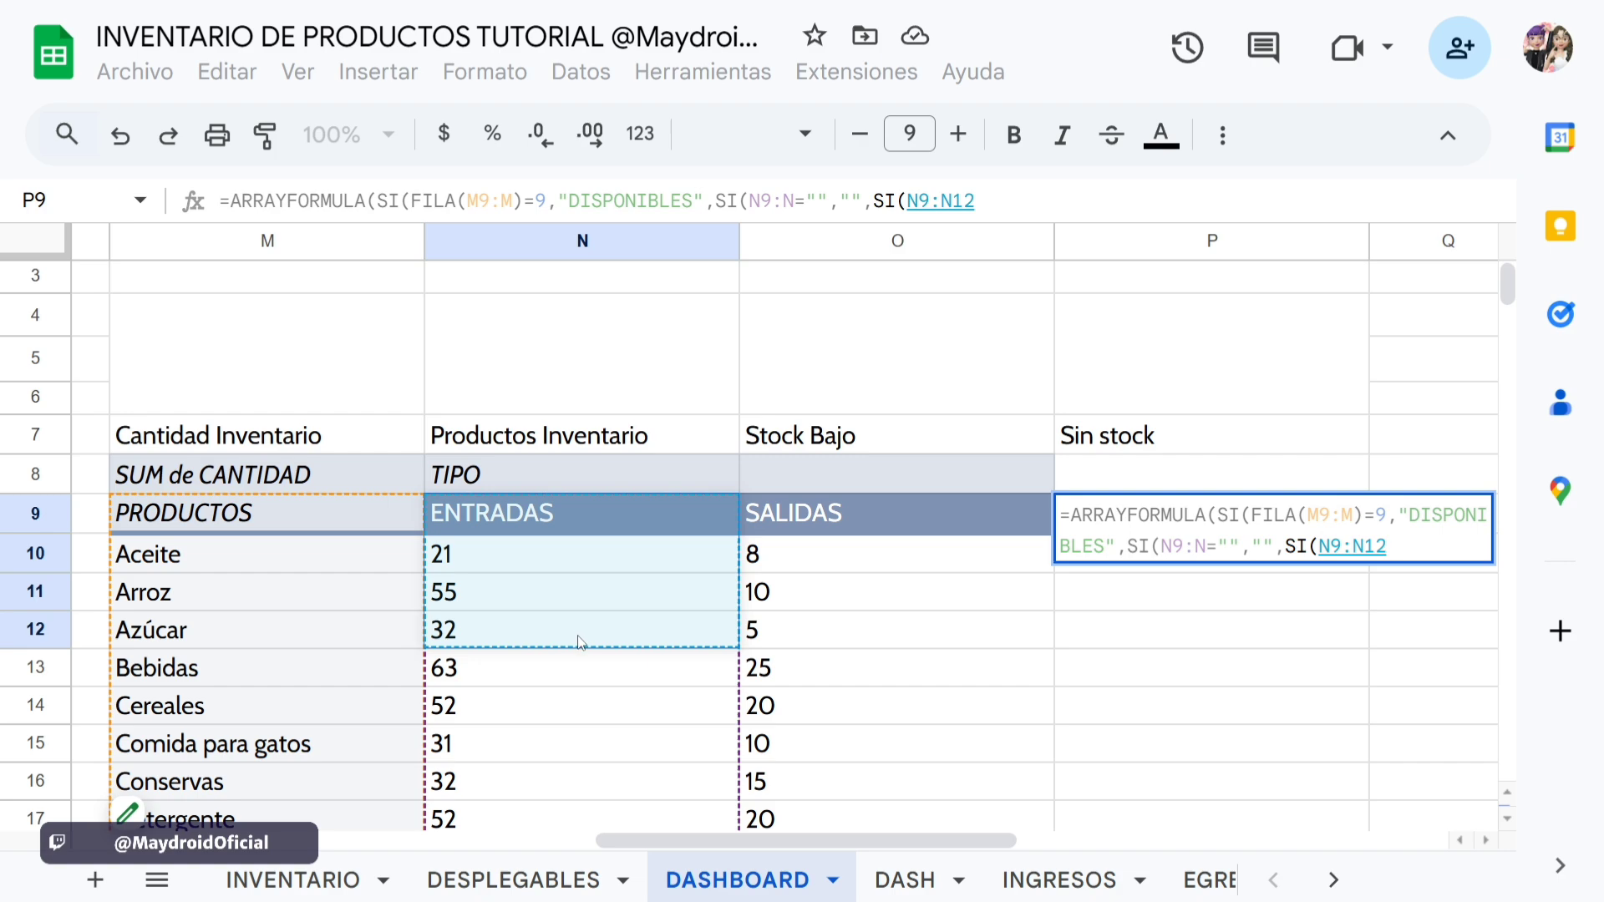
key("BackSpace")
key("BackSpace")
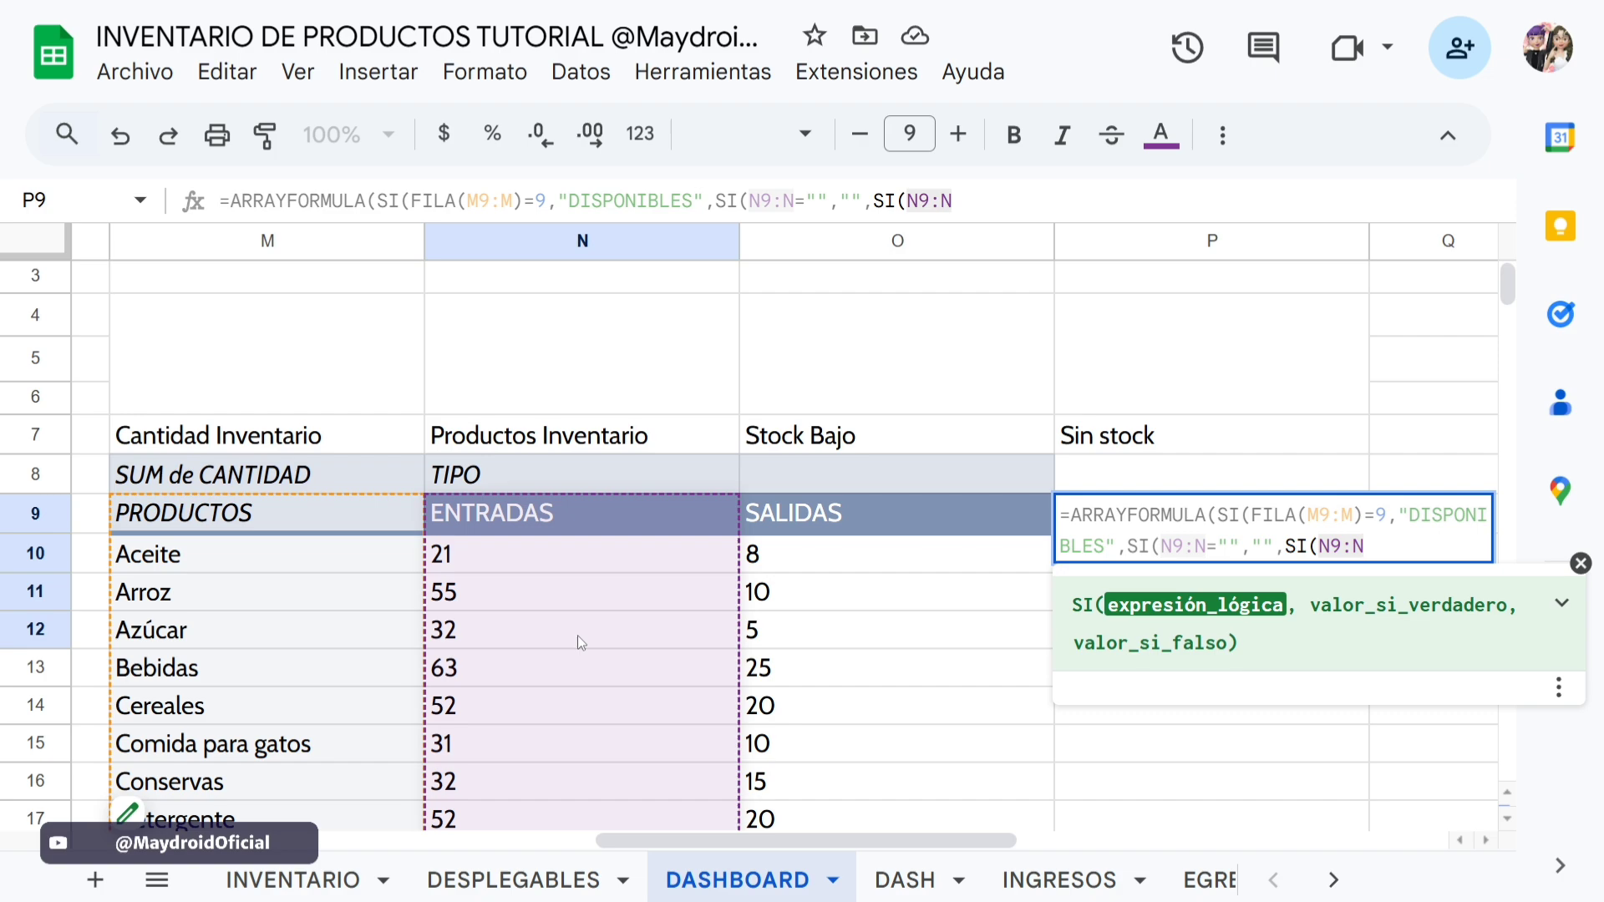
type("<")
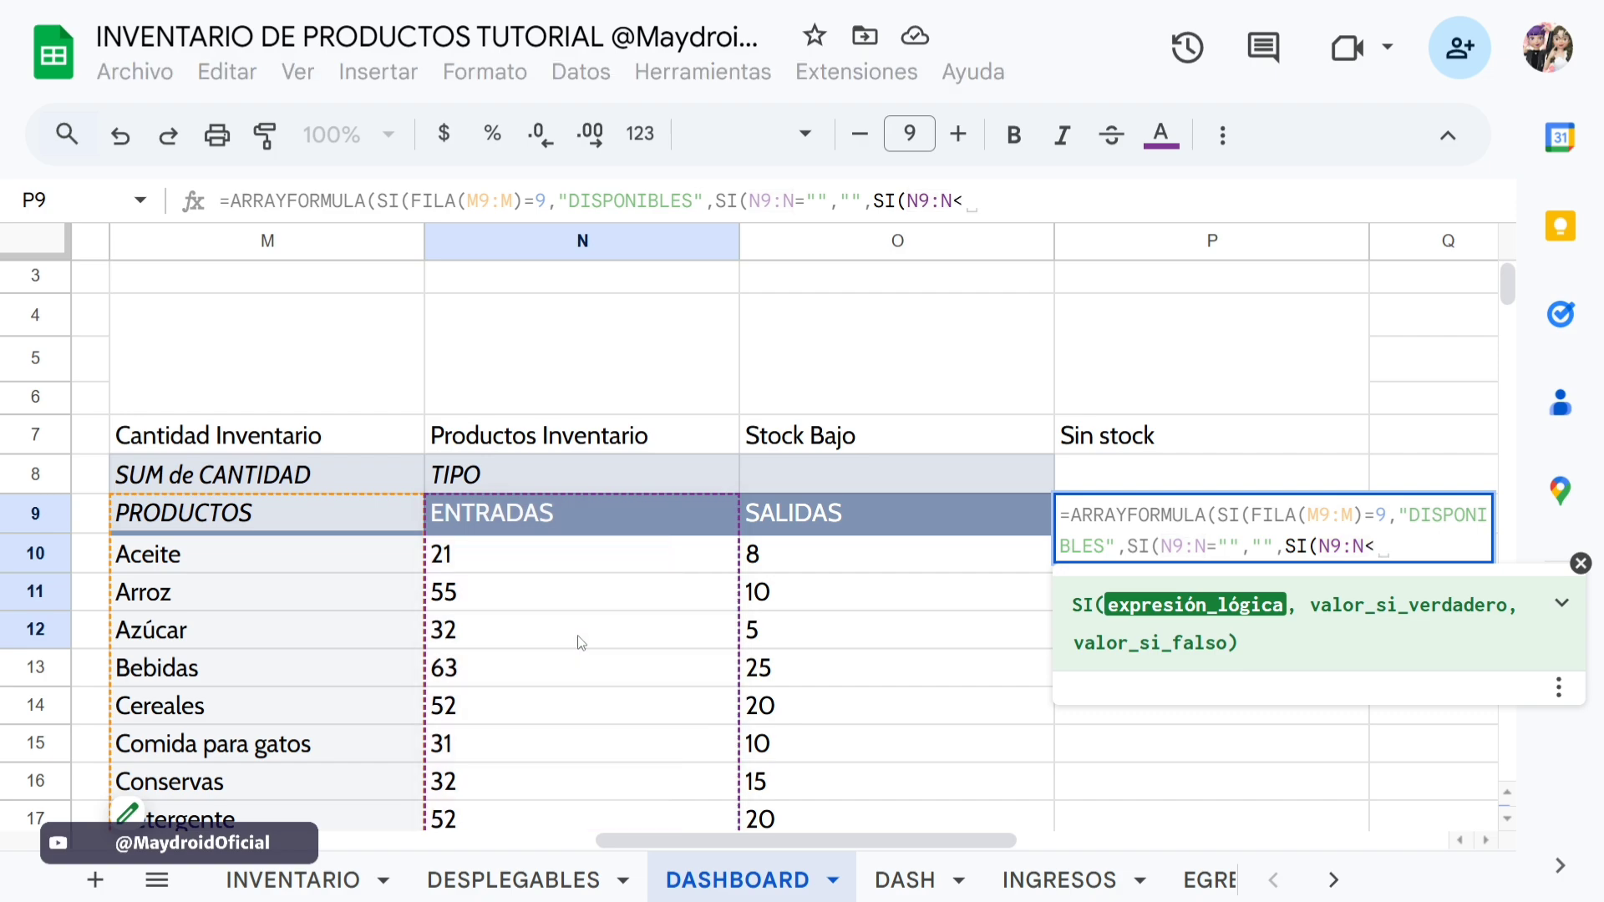
type(">\"\"")
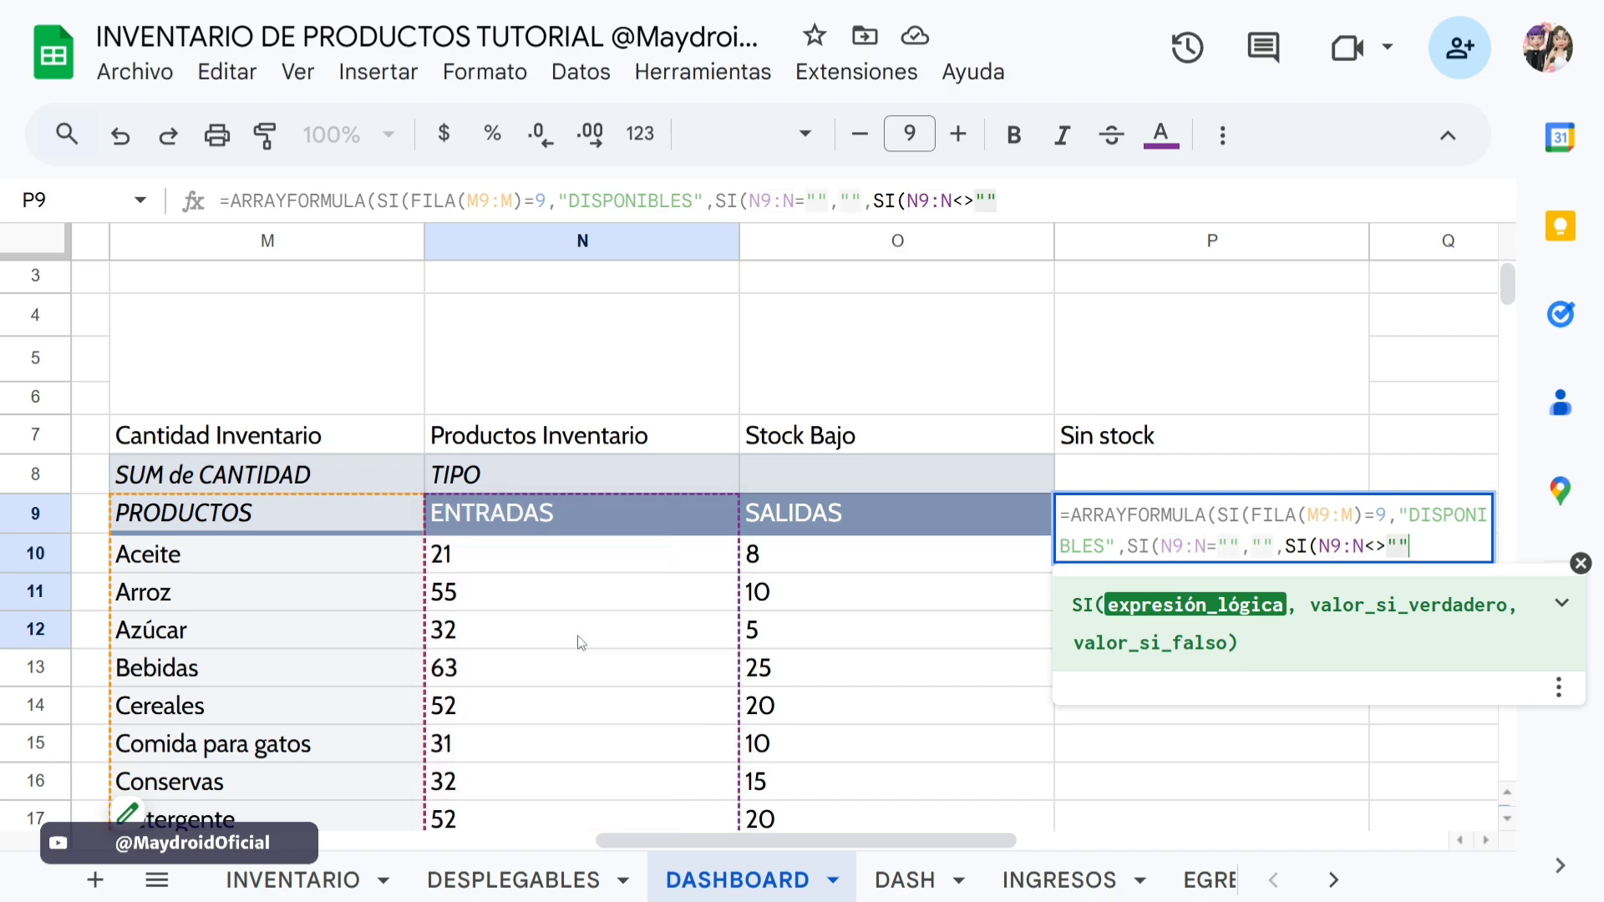
type(",")
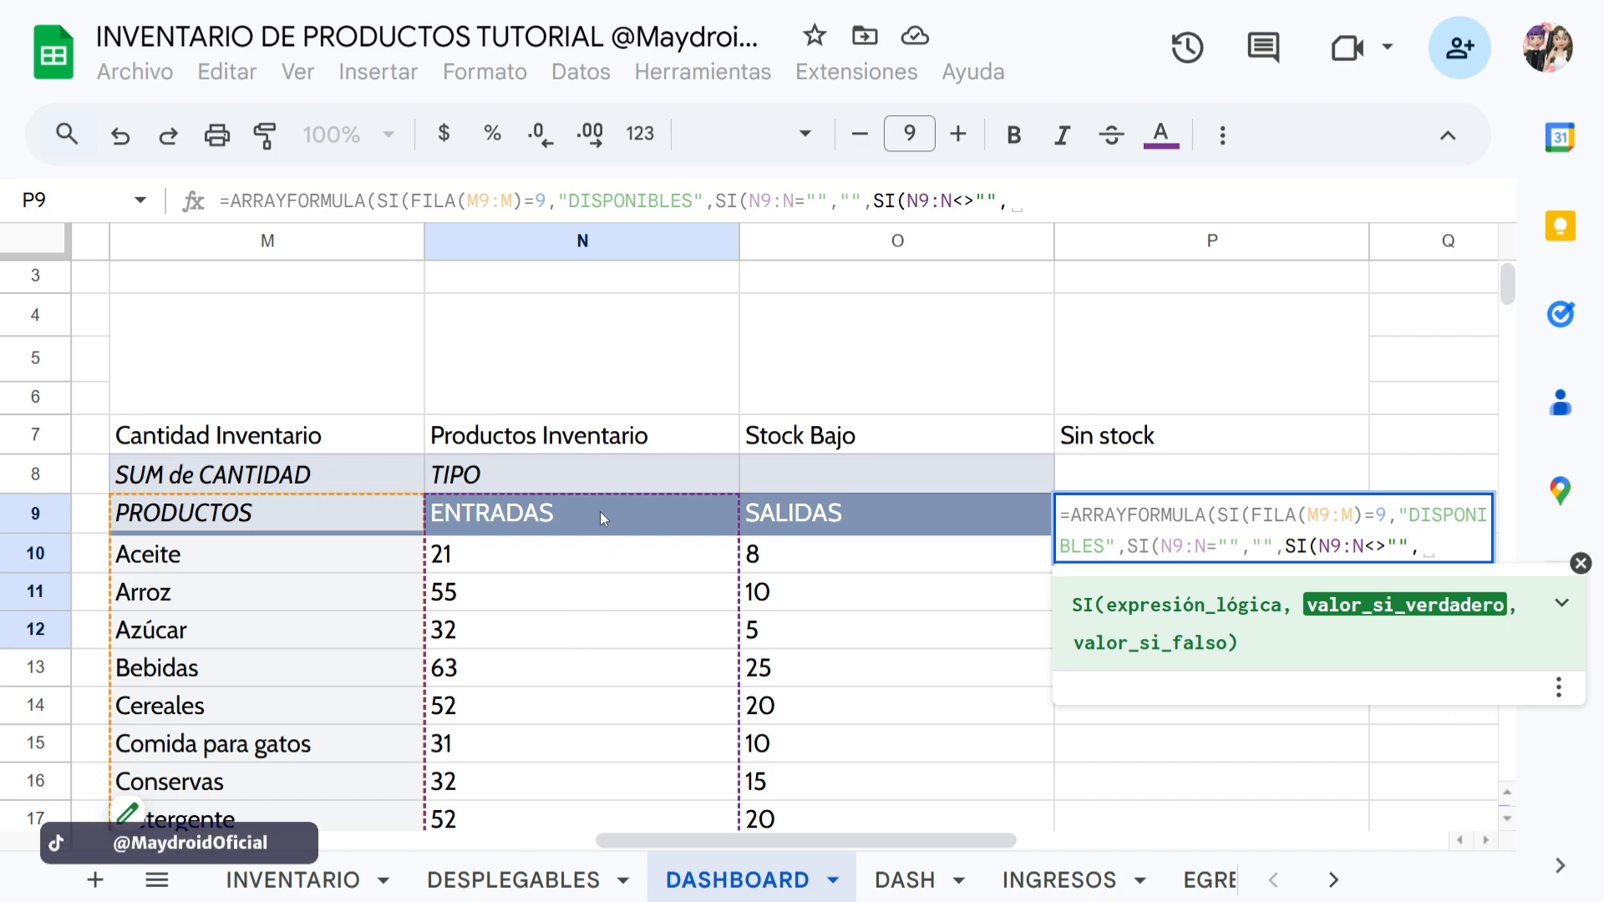
Make the third SI return N9:N-O9:O, subtracting SALIDAS from ENTRADAS, and commit the P9 formula.
left_click_drag(600, 514, 597, 726)
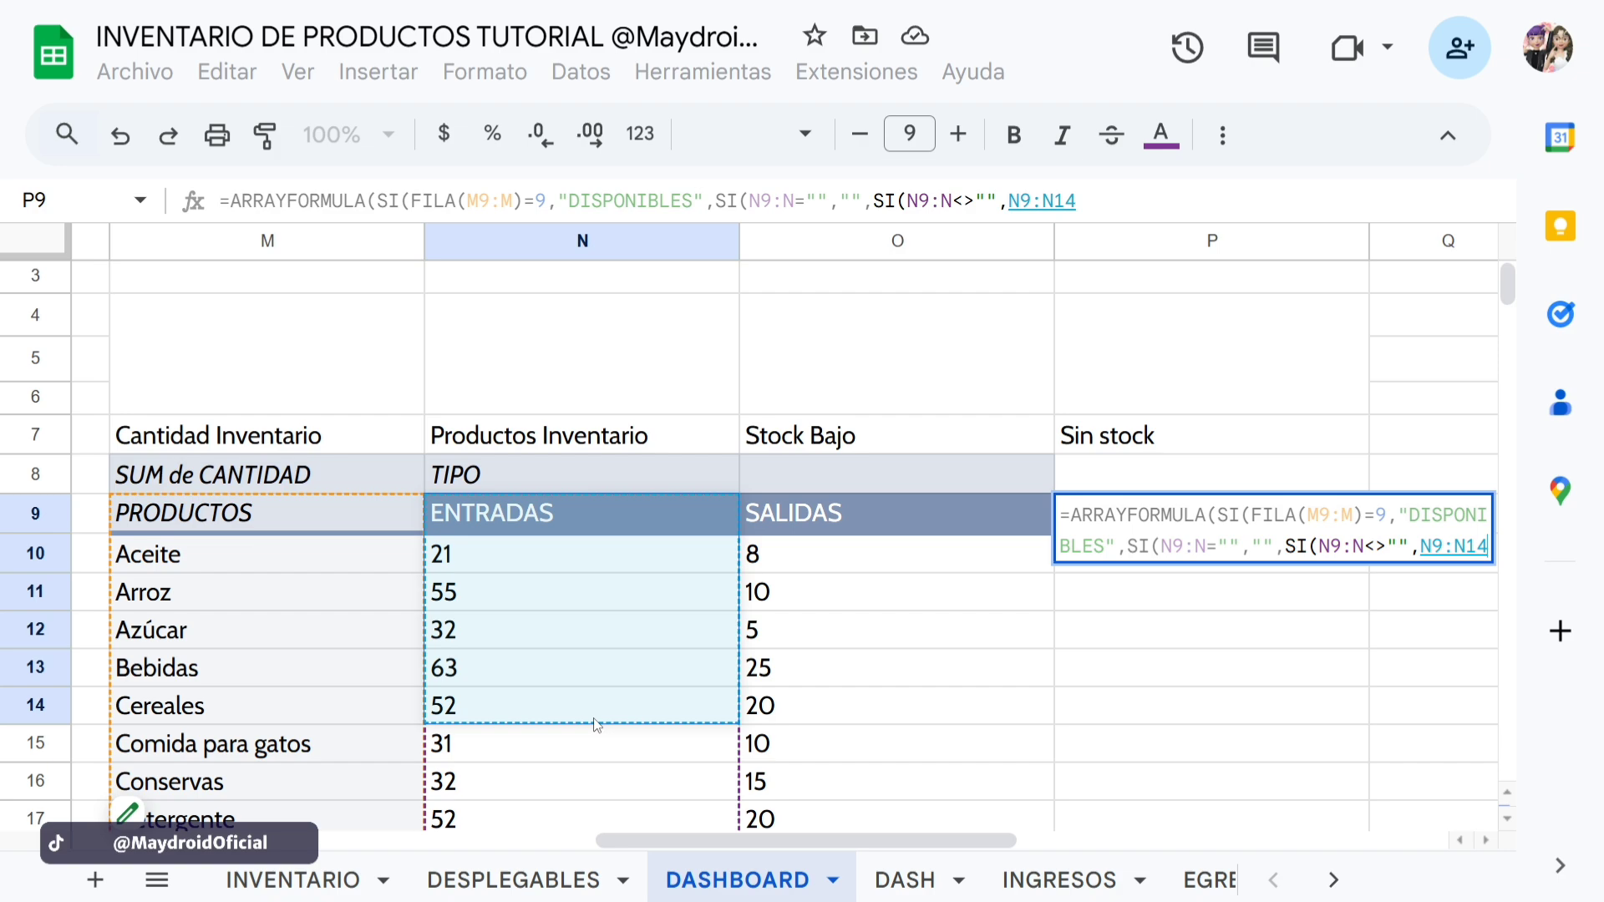
key("BackSpace")
key("BackSpace")
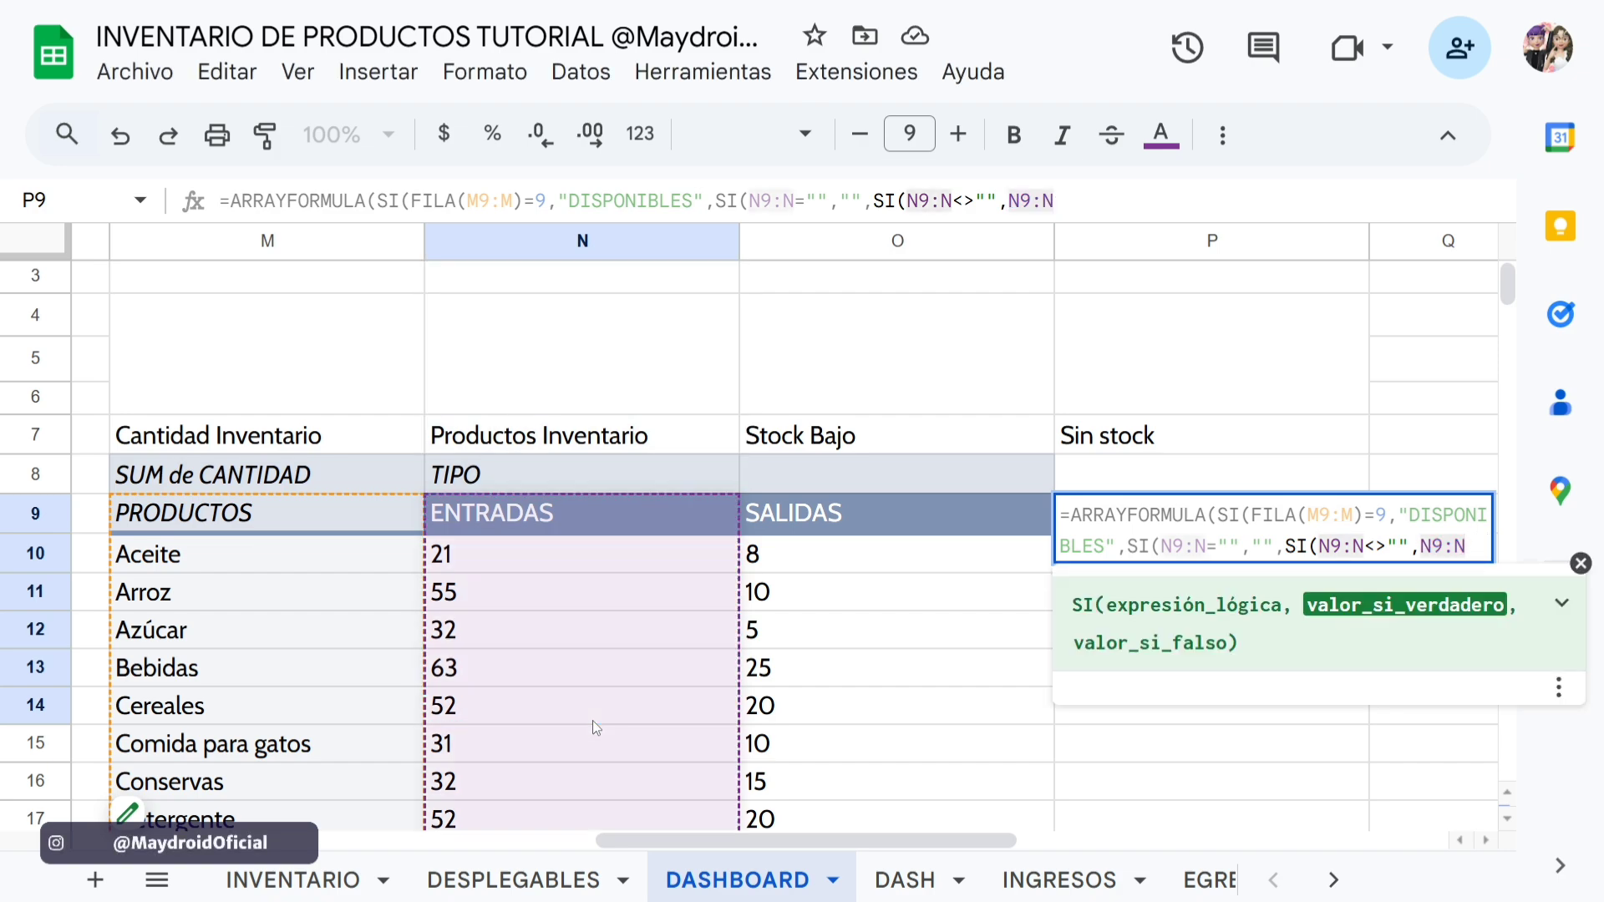
type("-")
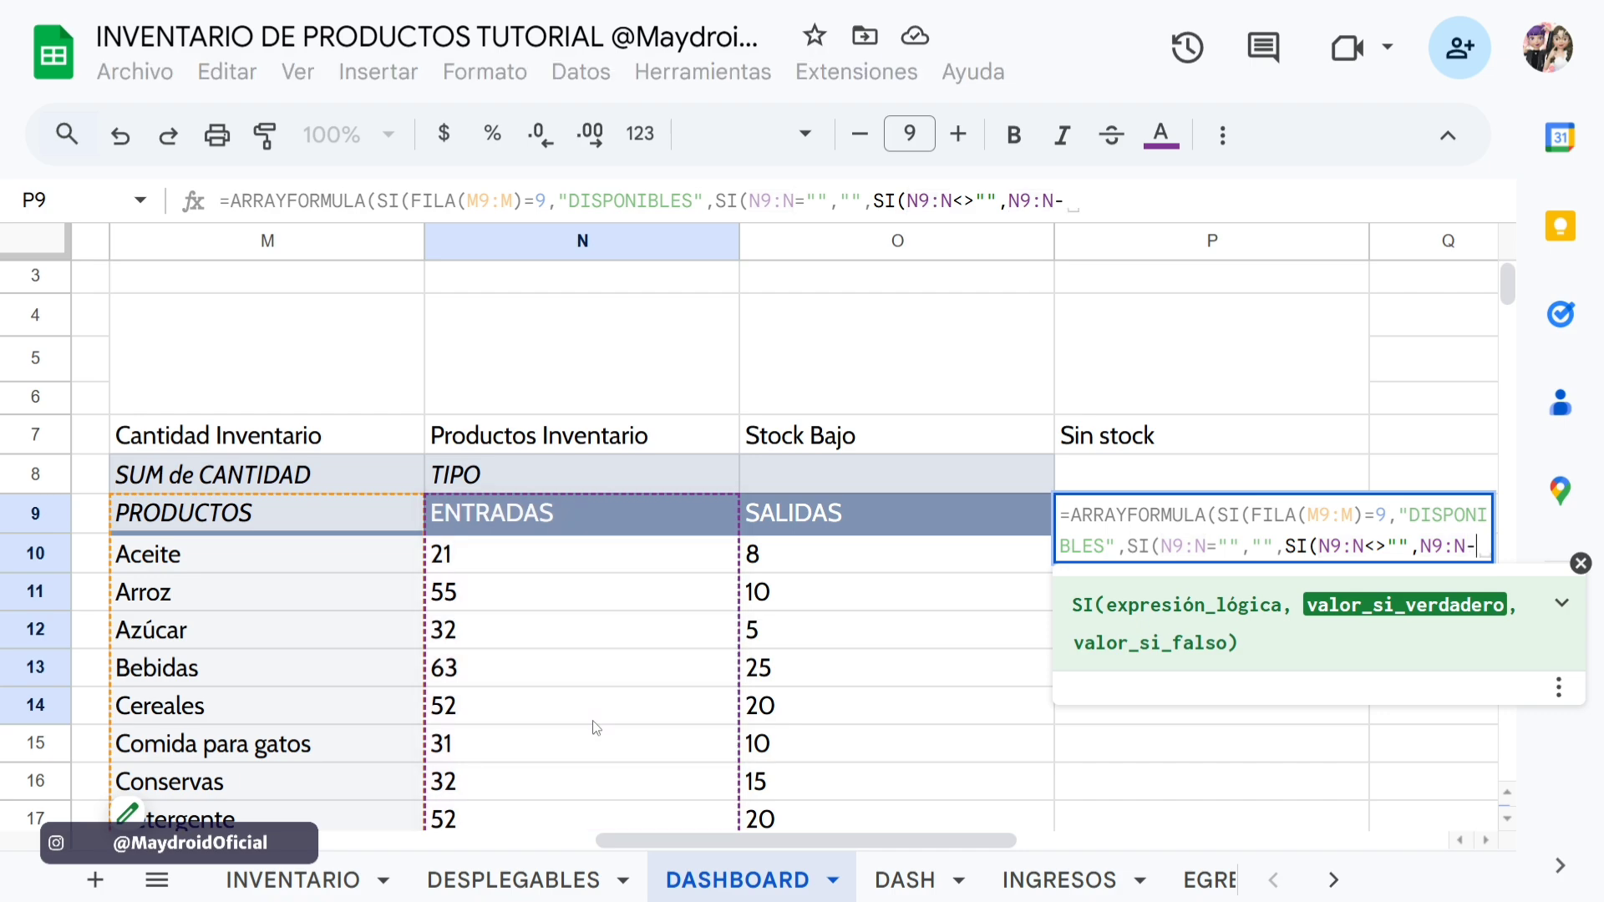
left_click(824, 508)
left_click_drag(824, 508, 825, 655)
key("BackSpace")
key("BackSpace")
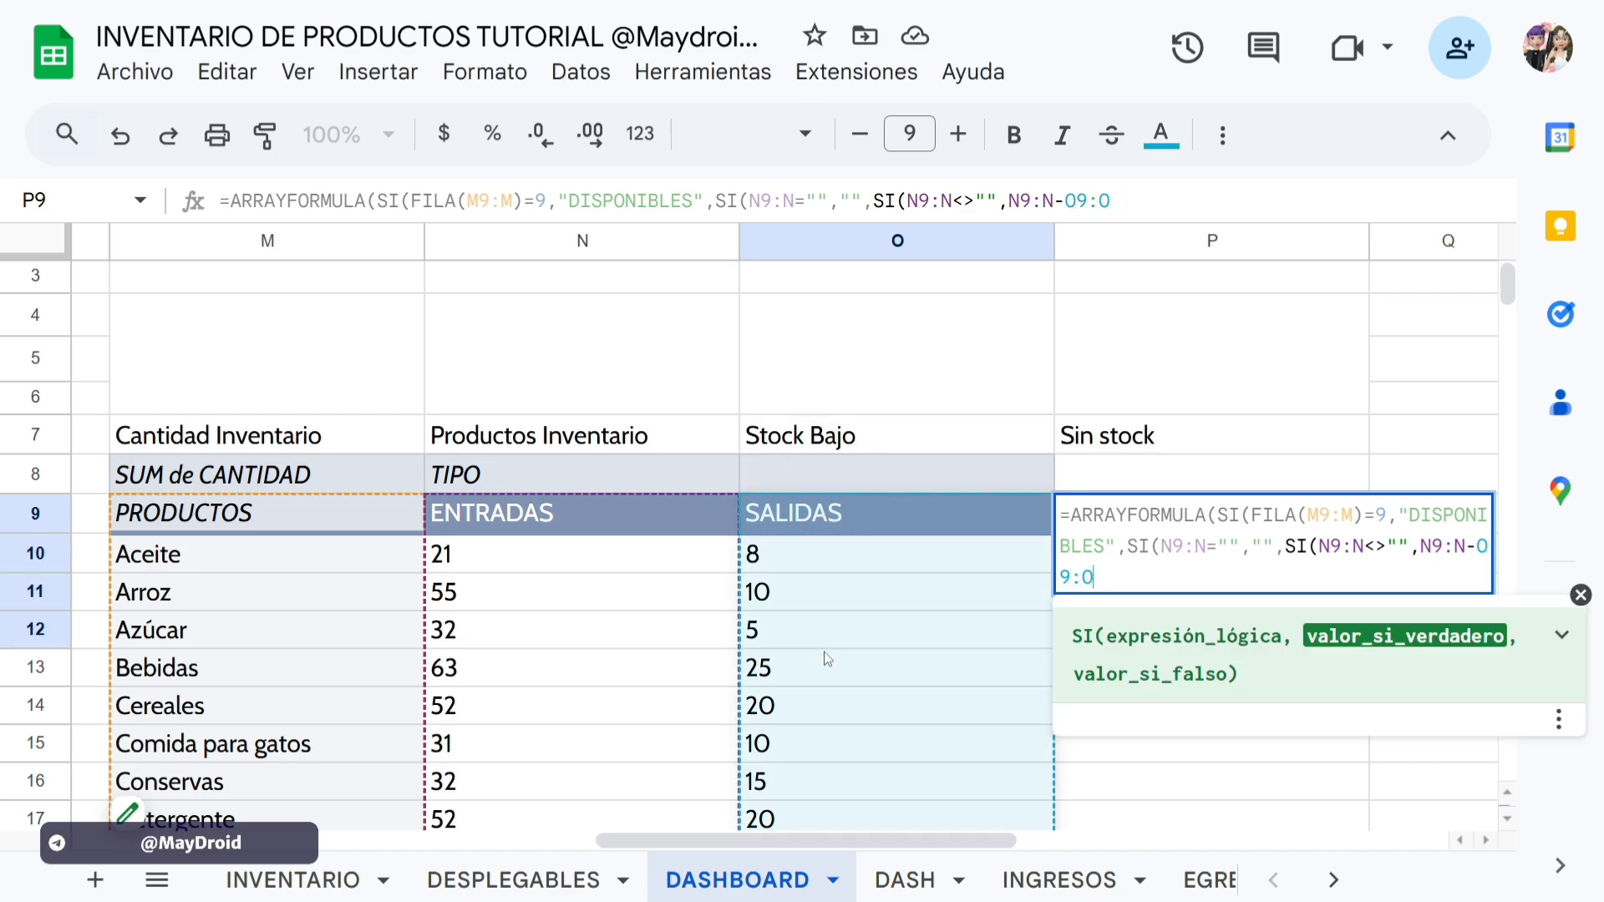
key("Return")
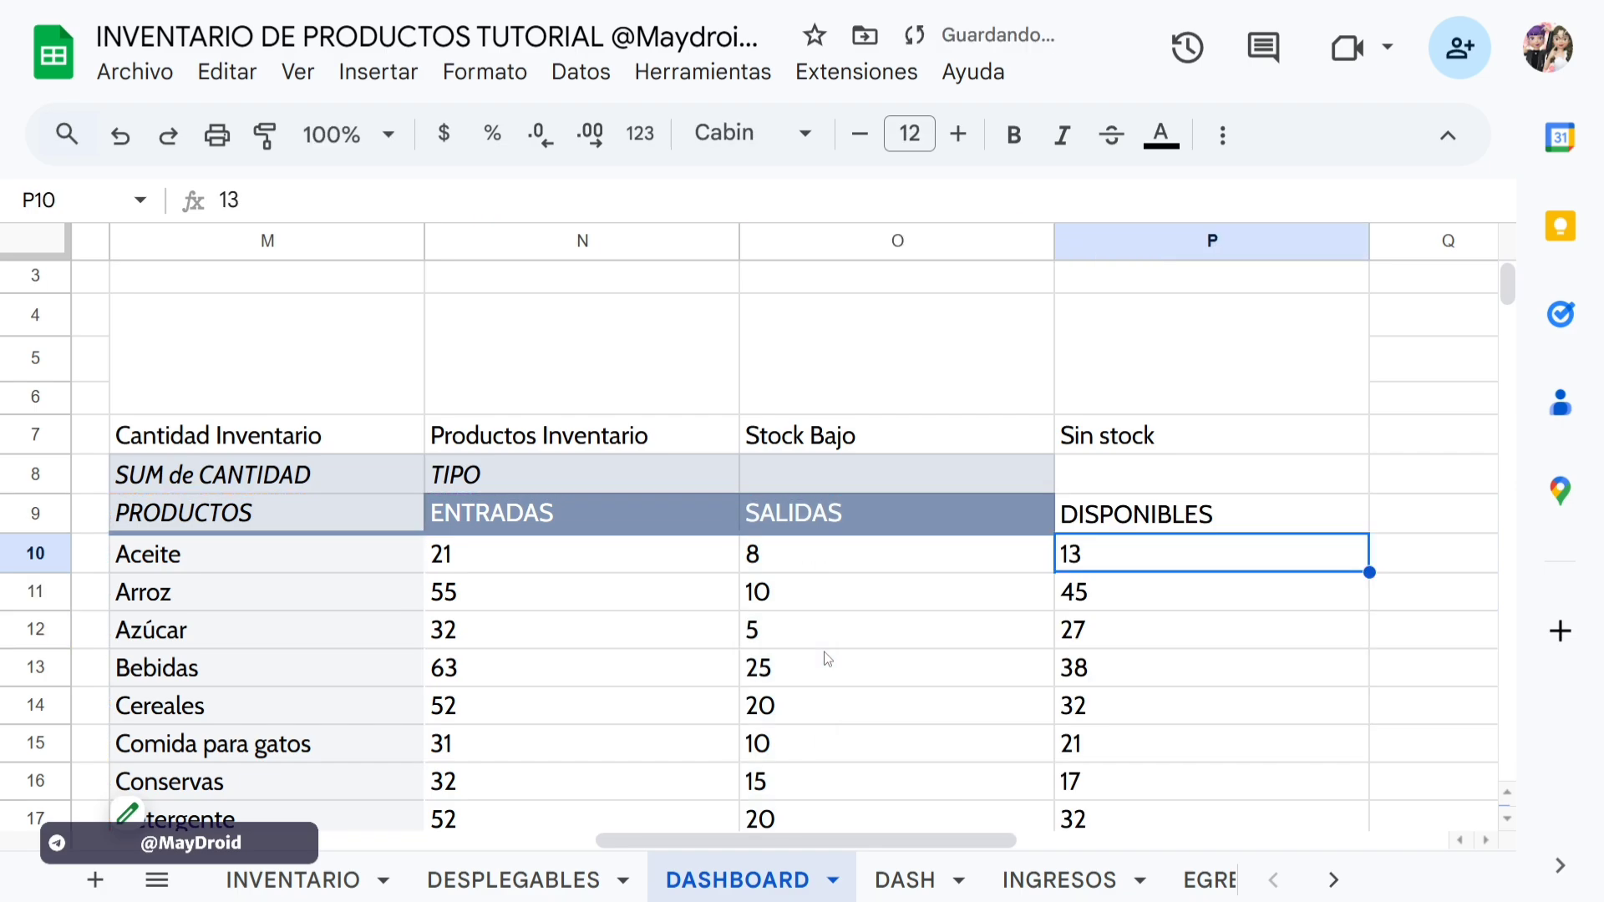
Review the available stock column from its header down to the last product, including the formula in P9.
scroll(961, 585, "down", 6)
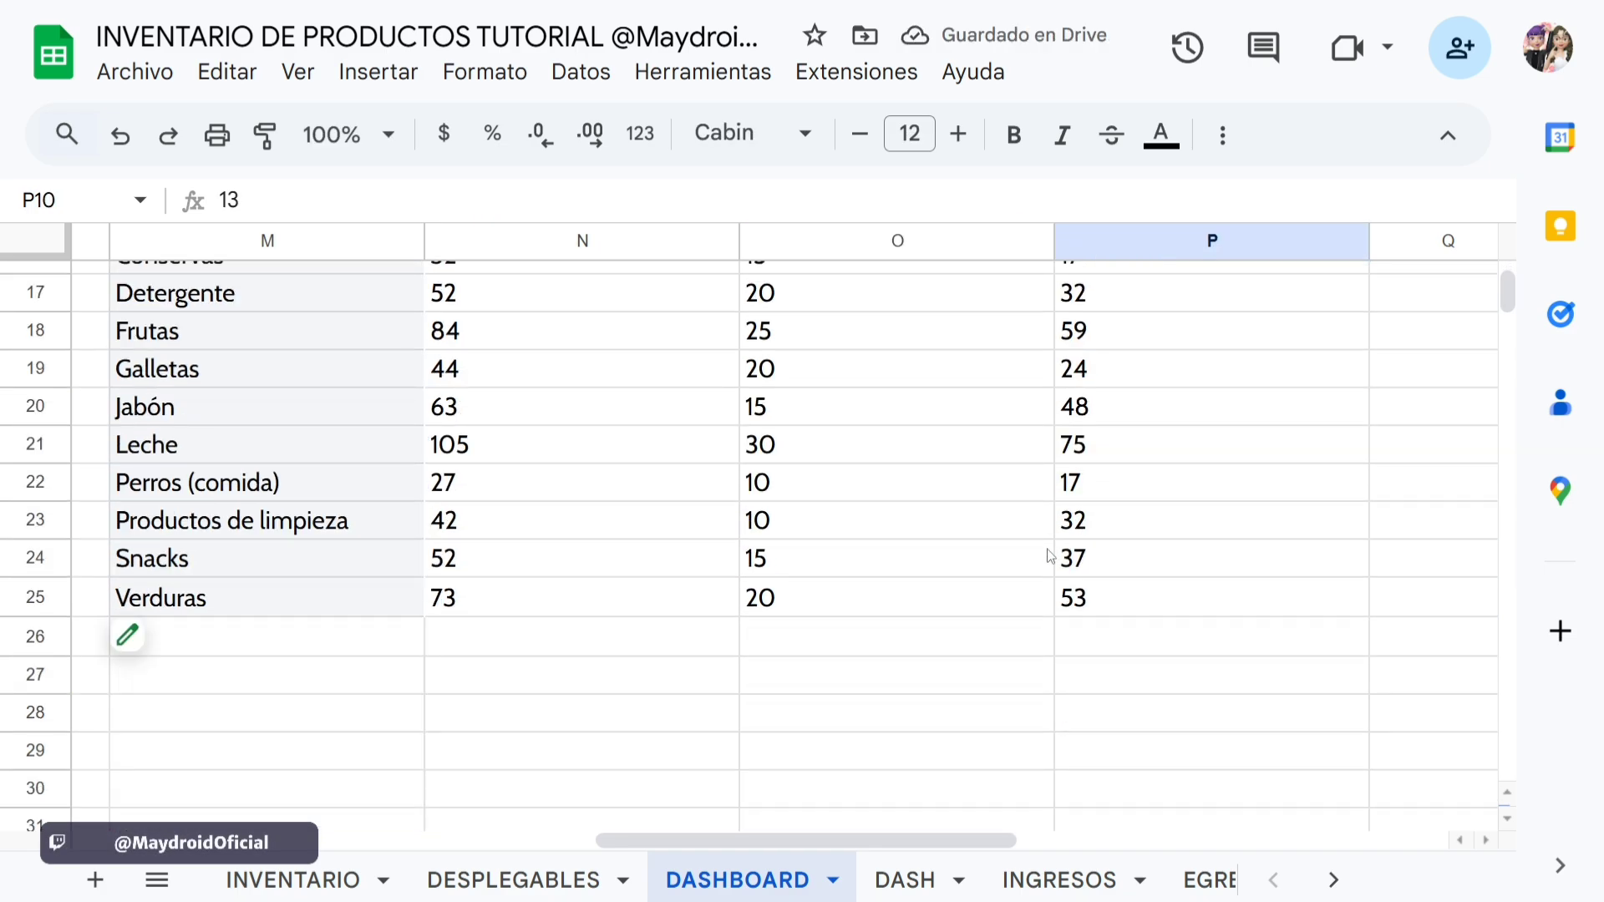
scroll(674, 483, "up", 4)
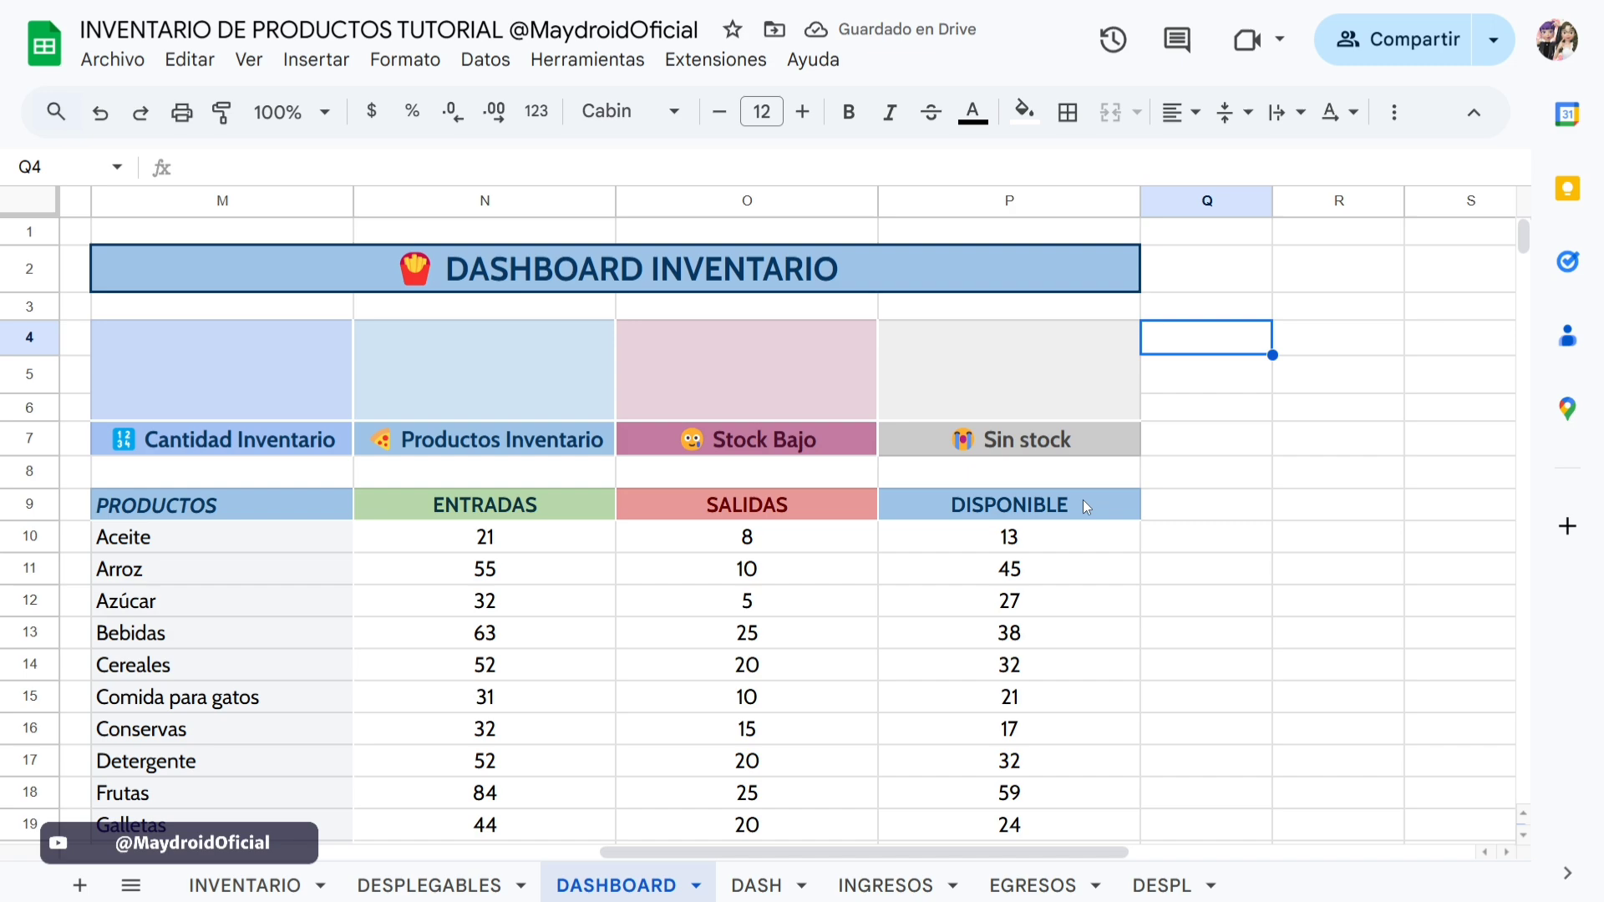
left_click_drag(1083, 500, 1078, 644)
scroll(1065, 664, "down", 3)
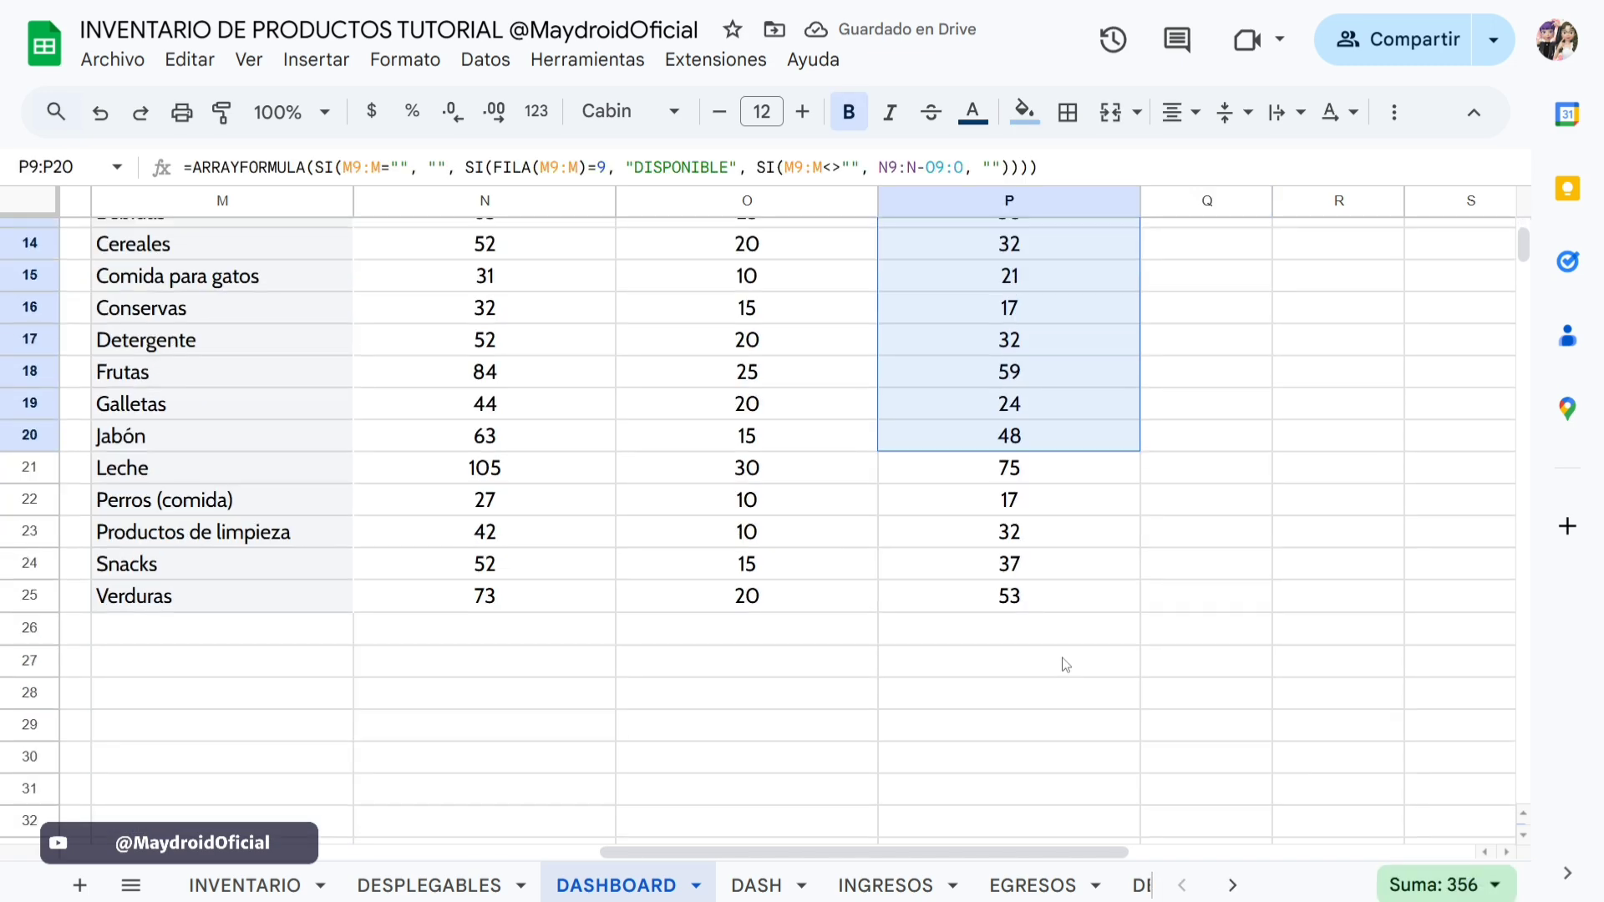
left_click(1251, 510)
scroll(409, 385, "up", 5)
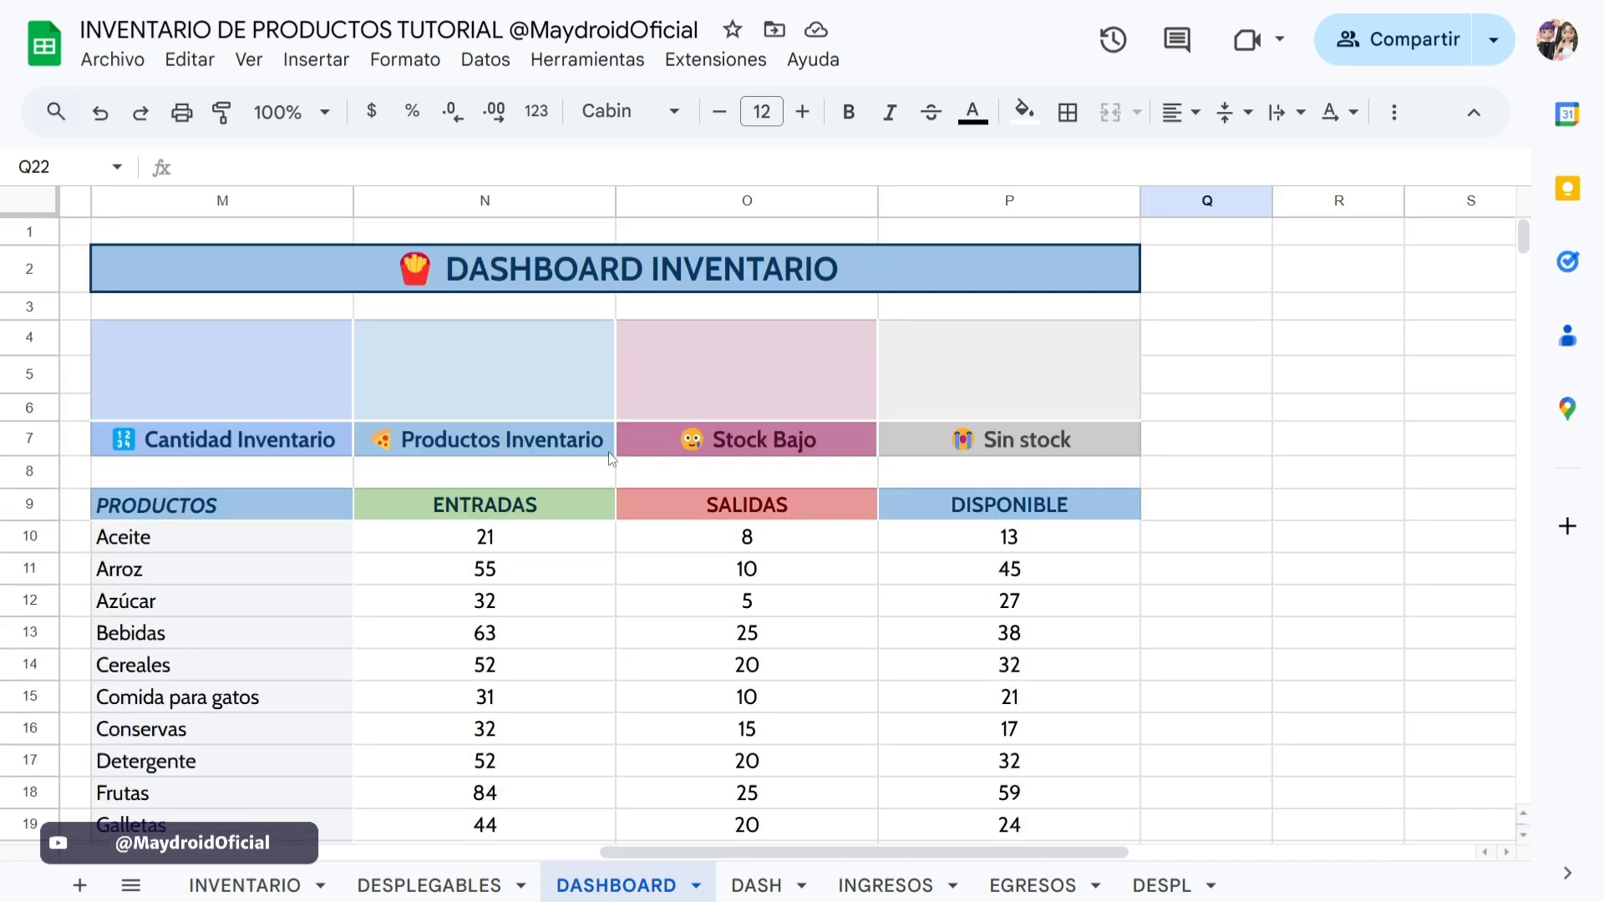
Fill the Cantidad Inventario counter in M4 with =SUMA(P9:P) to total the DISPONIBLE column.
left_click(250, 383)
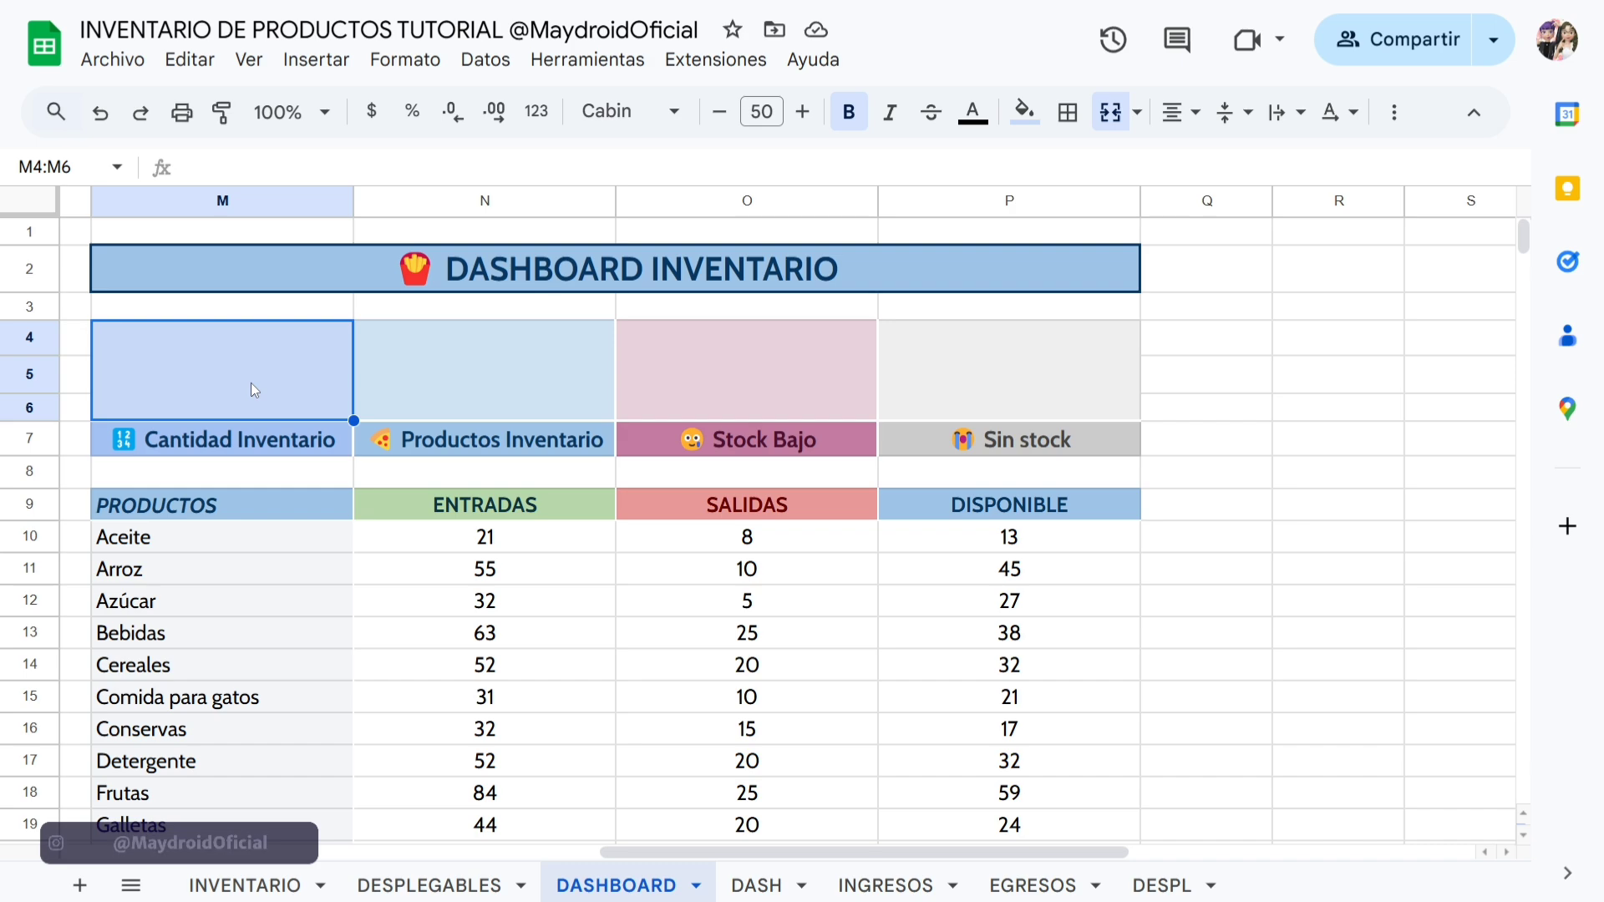
type("=SUMA")
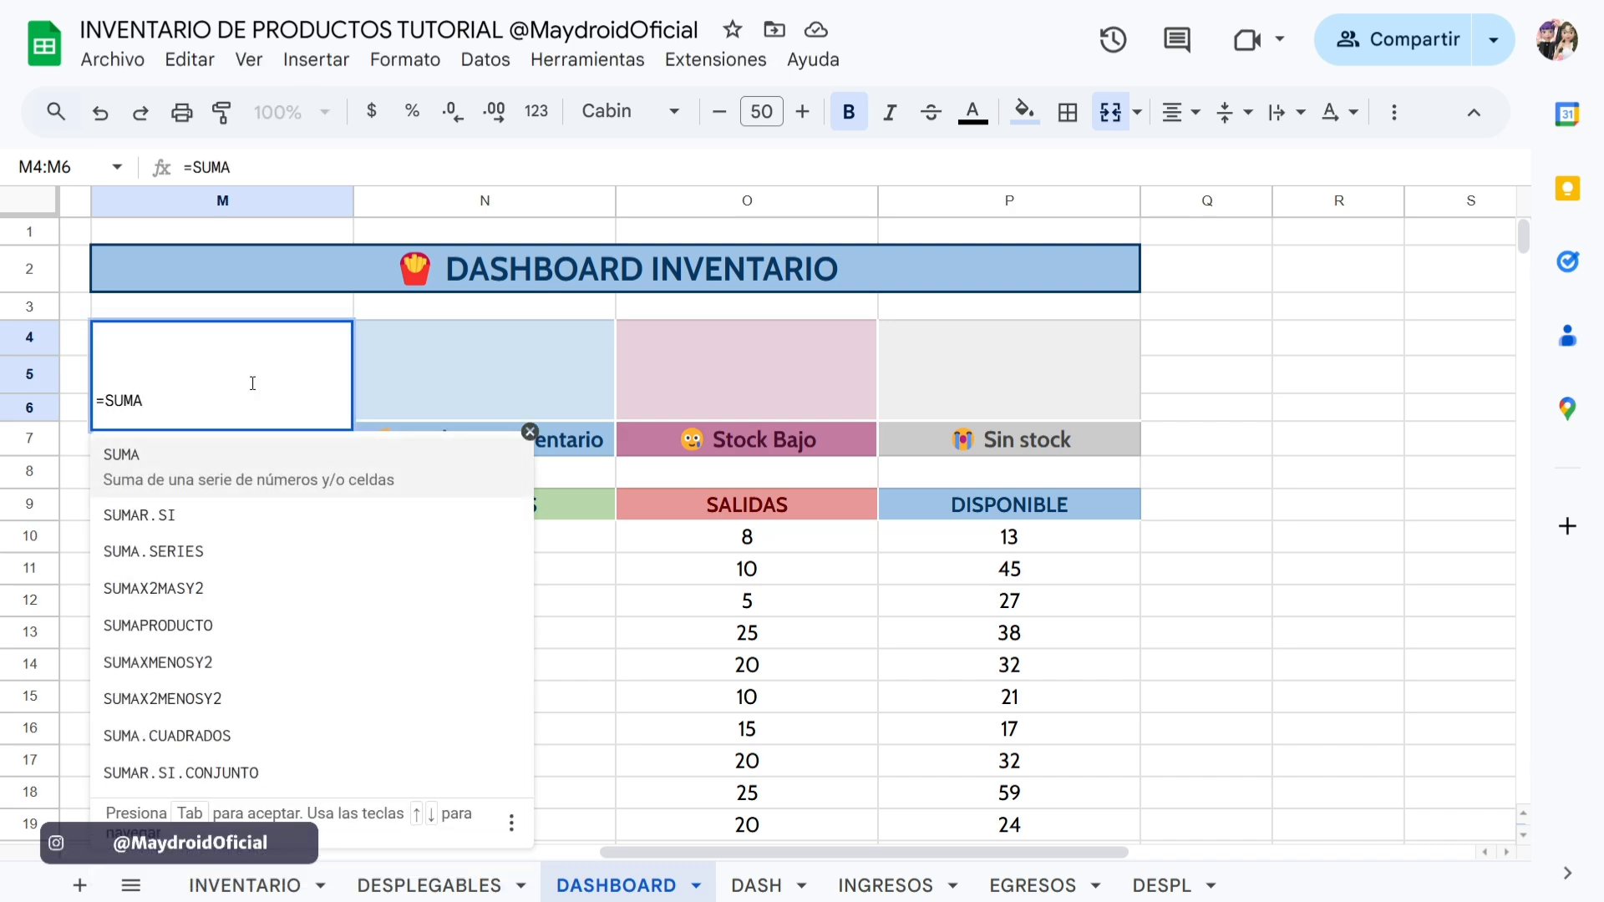
left_click(214, 462)
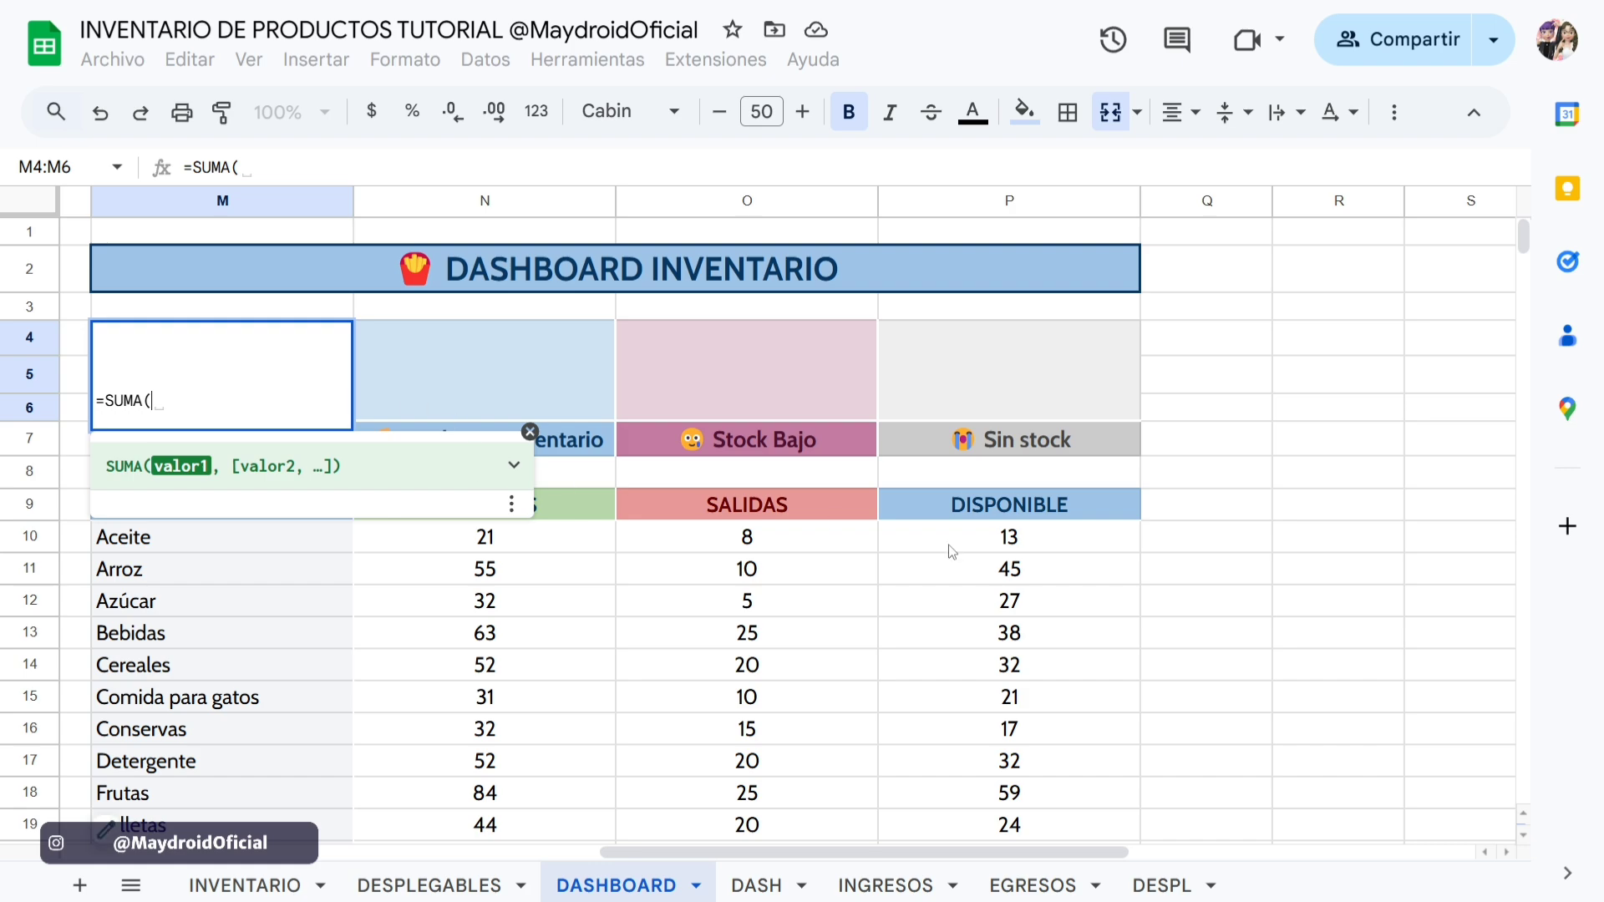
left_click_drag(1041, 512, 1026, 613)
scroll(1023, 600, "down", 1)
scroll(1021, 604, "down", 2)
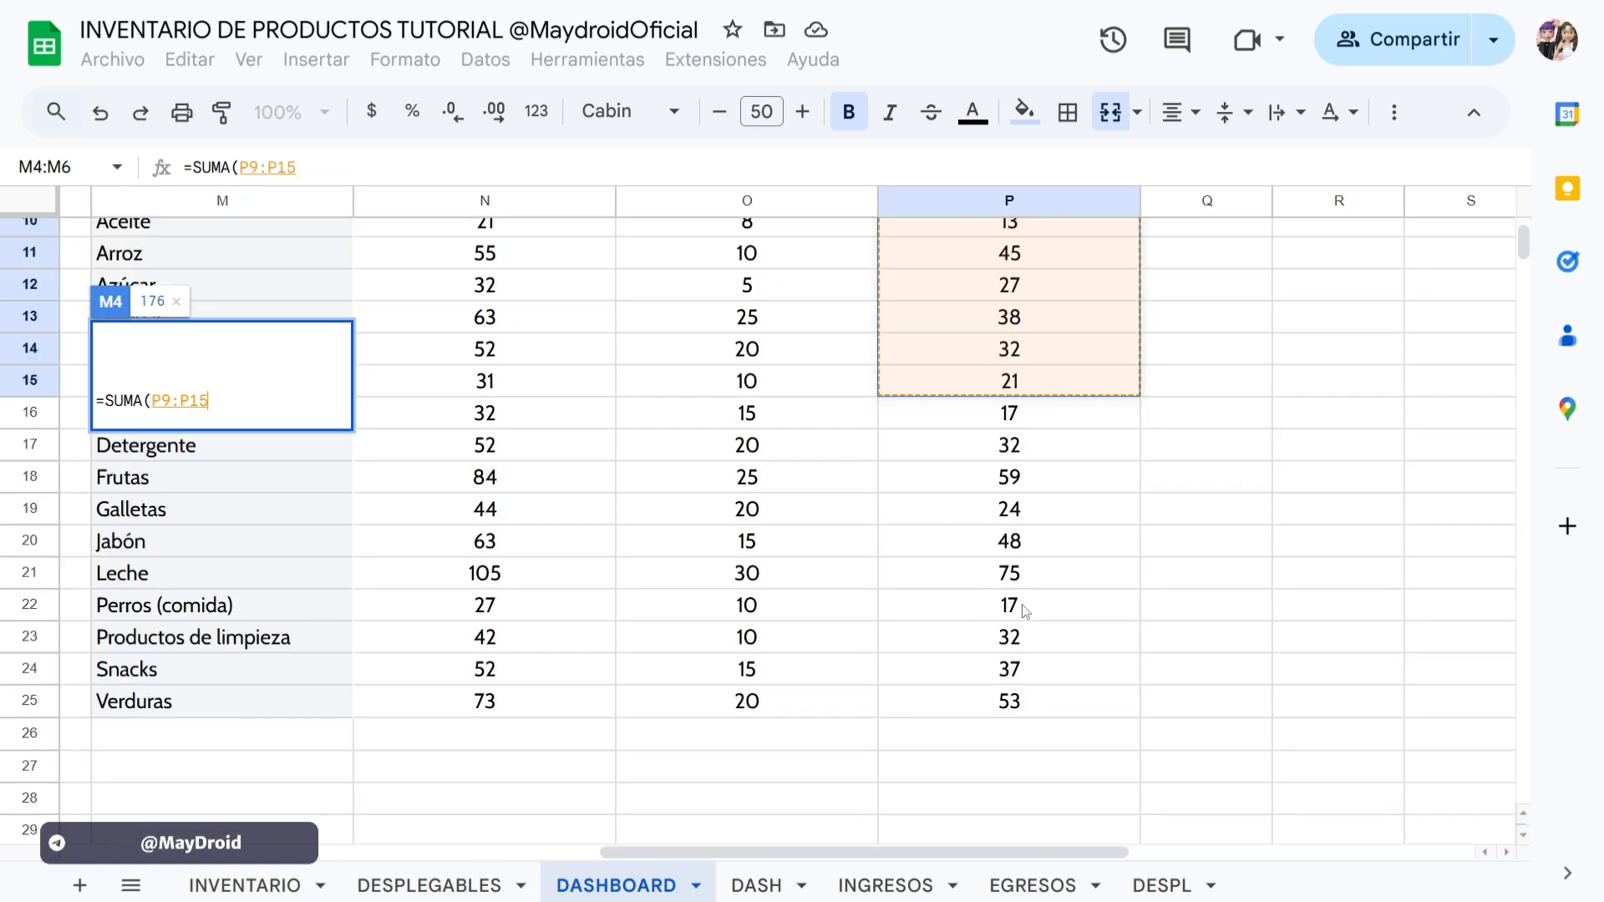
key("BackSpace")
key("BackSpace")
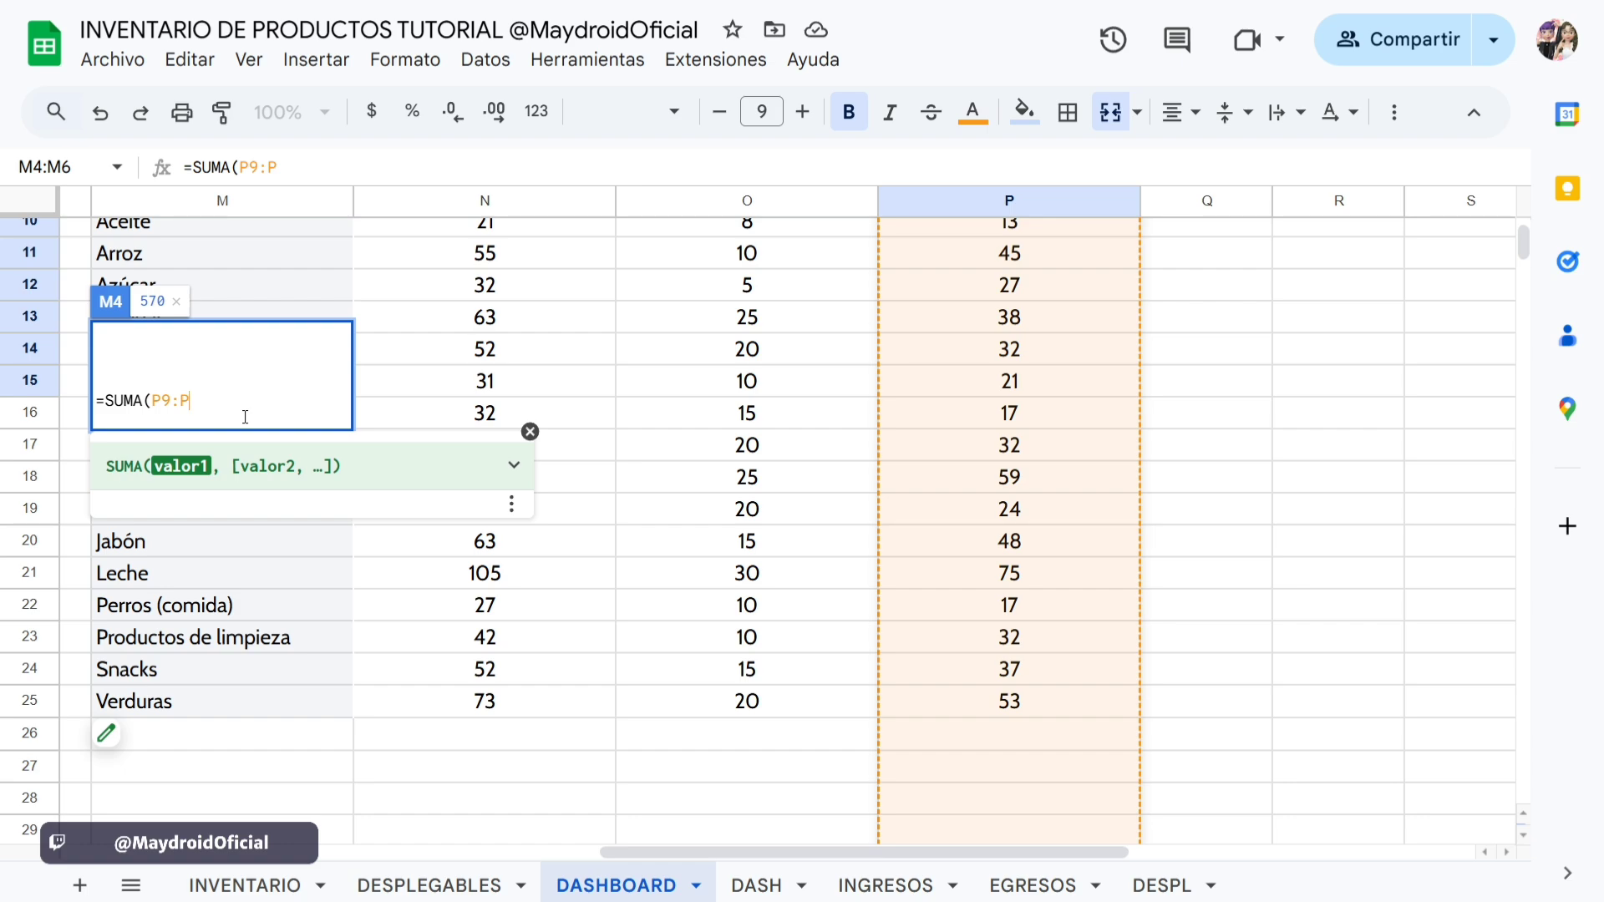
key("Return")
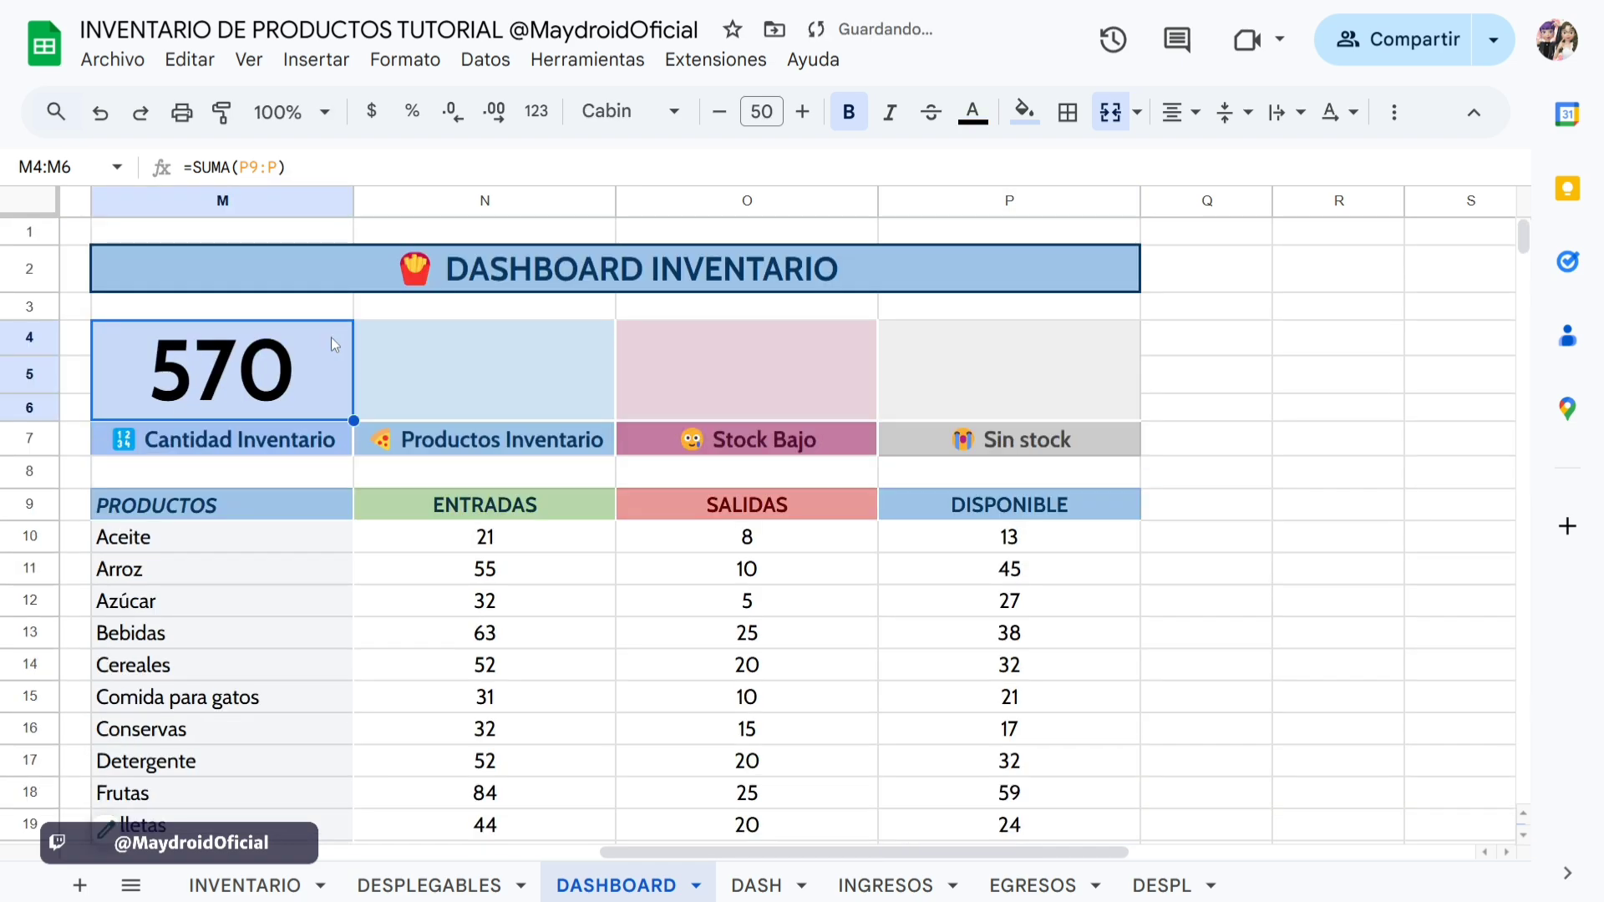
Start a CONTAR.SI formula in the Productos Inventario counter (N4) with the open-ended range P9:P.
left_click(520, 378)
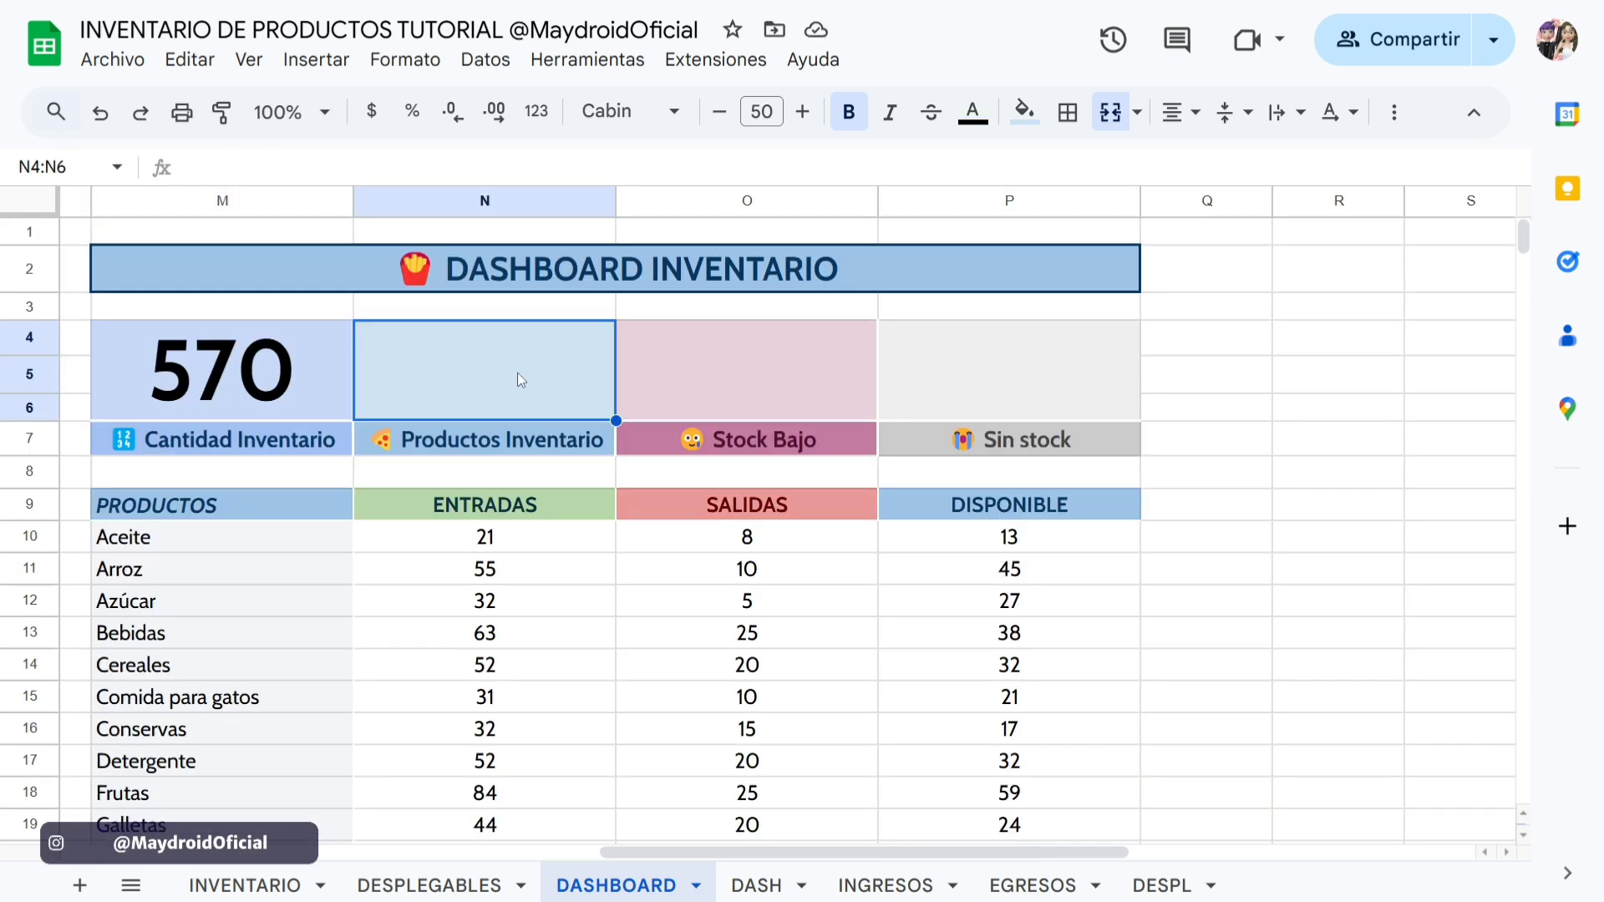
type("=")
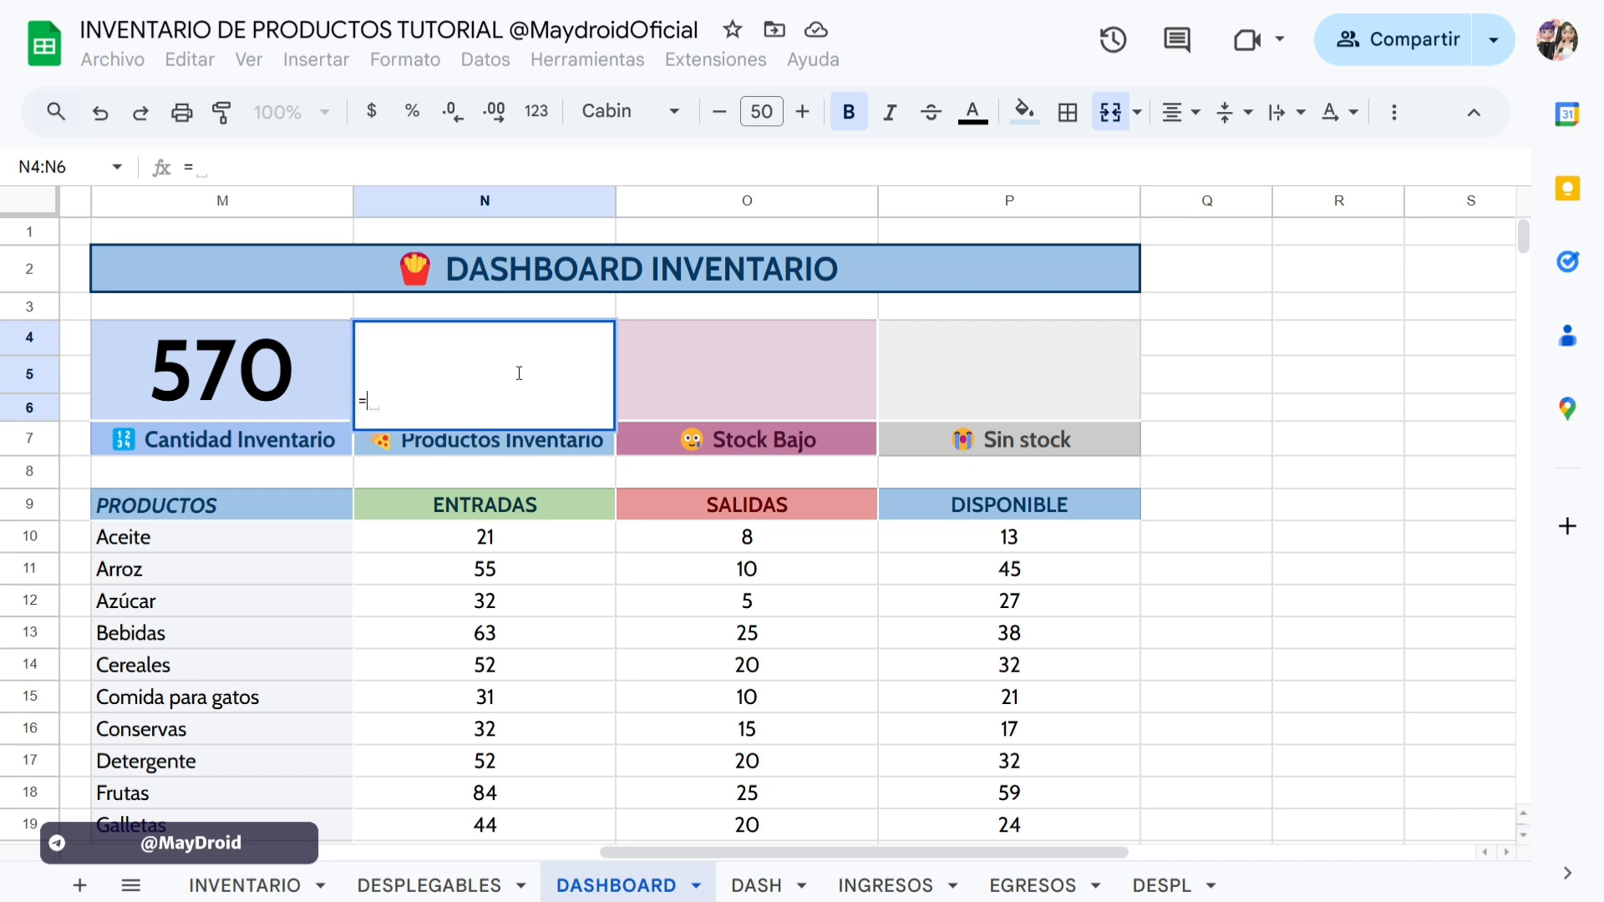
type("CONTAR")
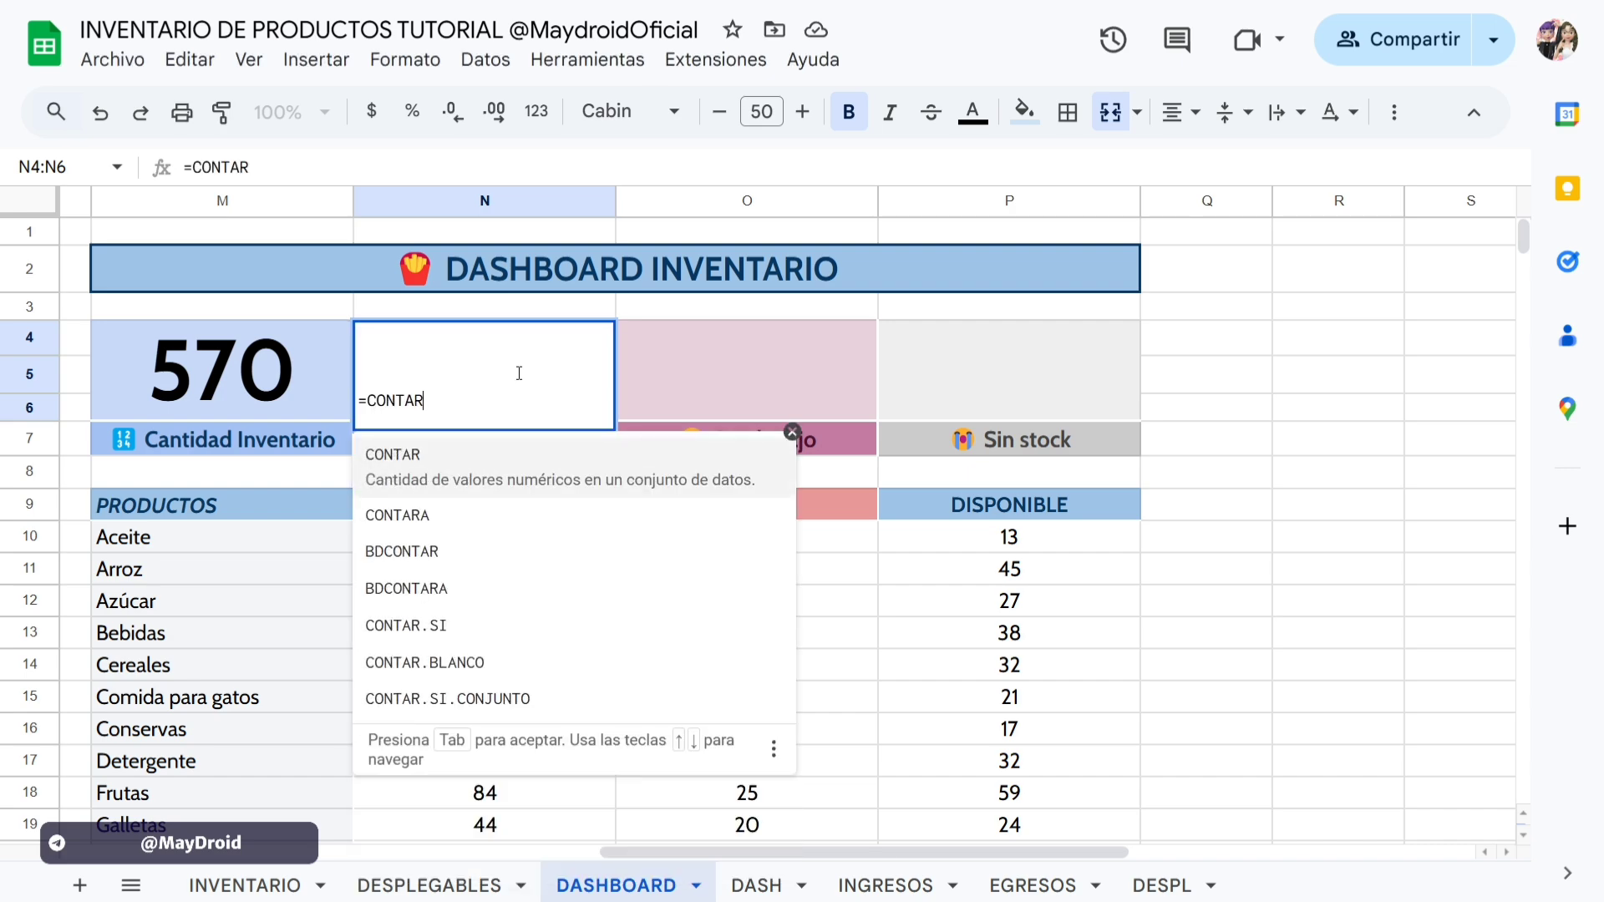
type(".SI")
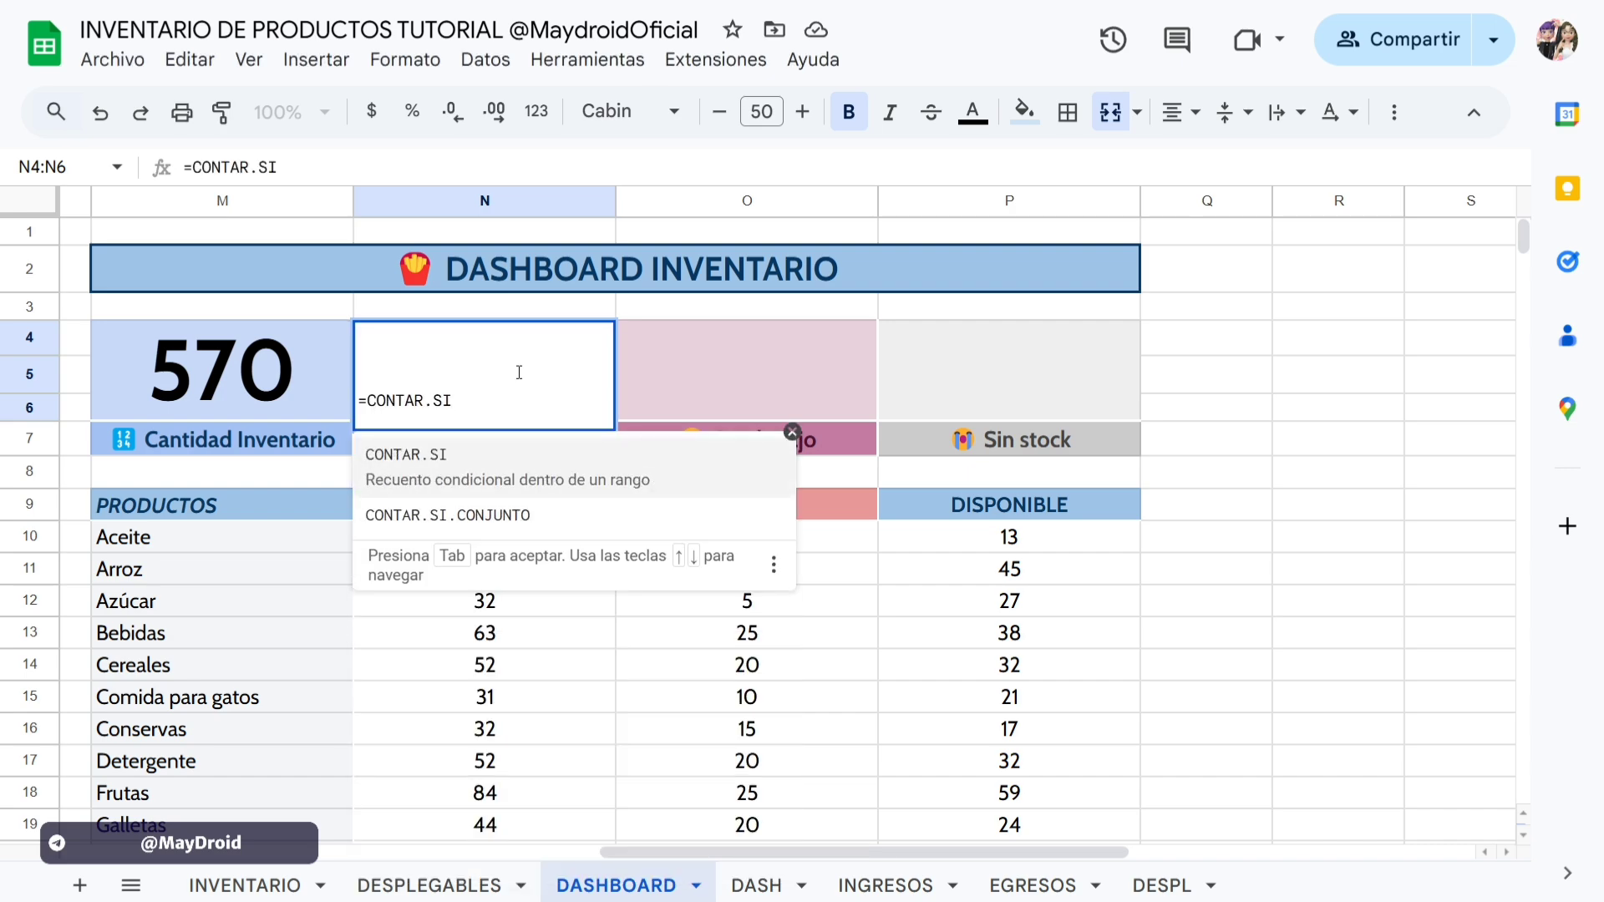
left_click(509, 483)
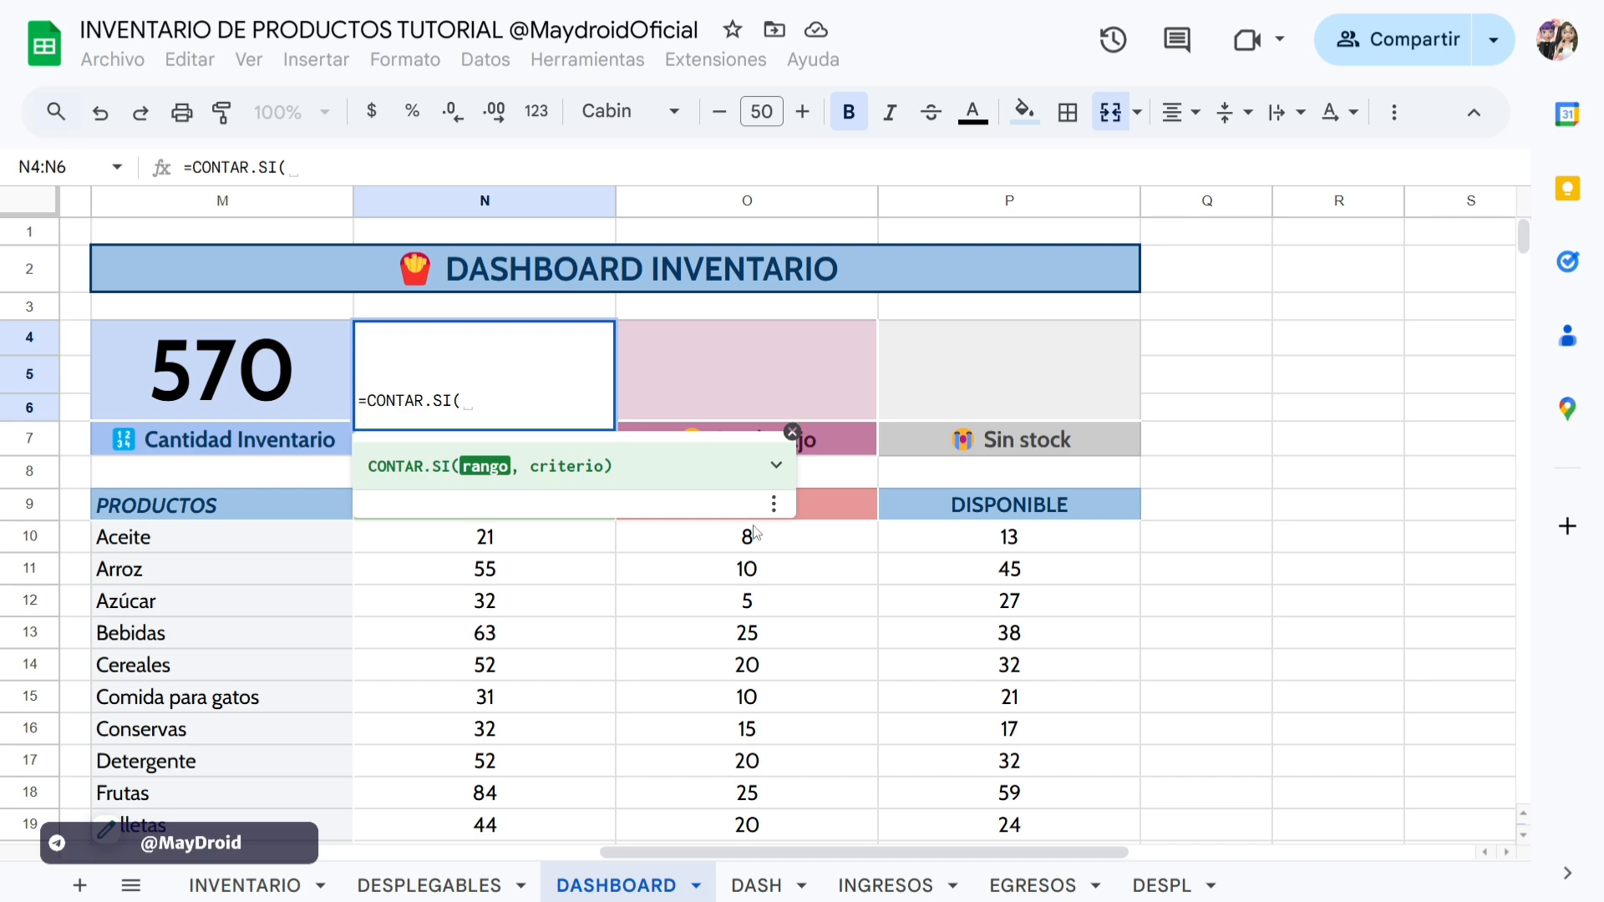
left_click_drag(1059, 504, 1028, 698)
key("BackSpace")
key("BackSpace")
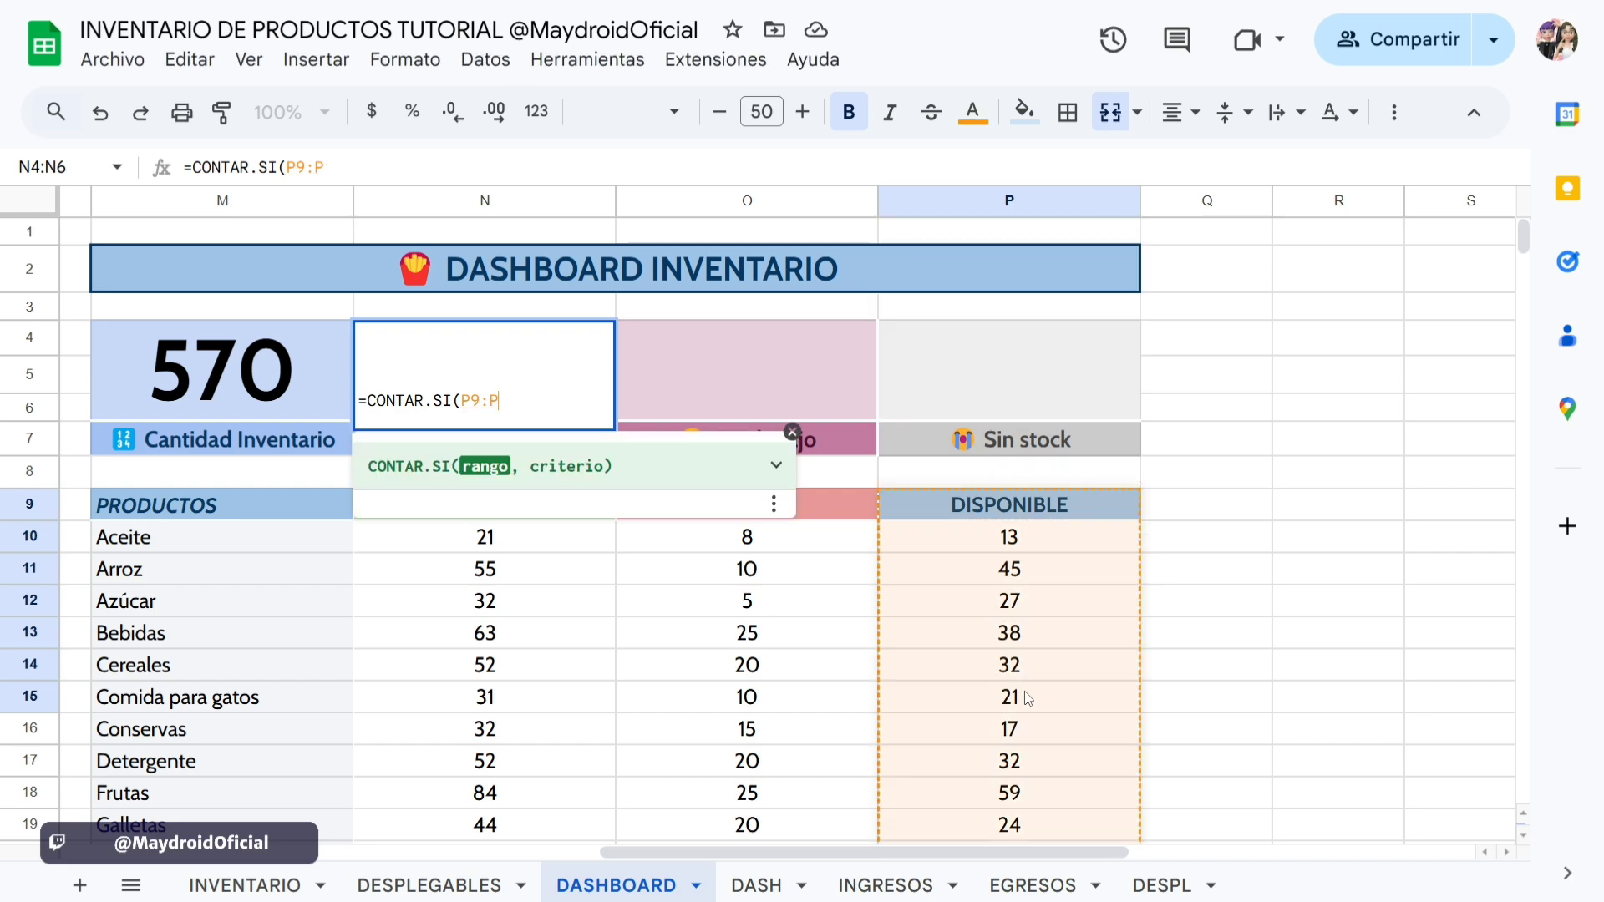
Give the N4 CONTAR.SI formula the criterion ">0" and commit it.
type(",")
left_click(776, 468)
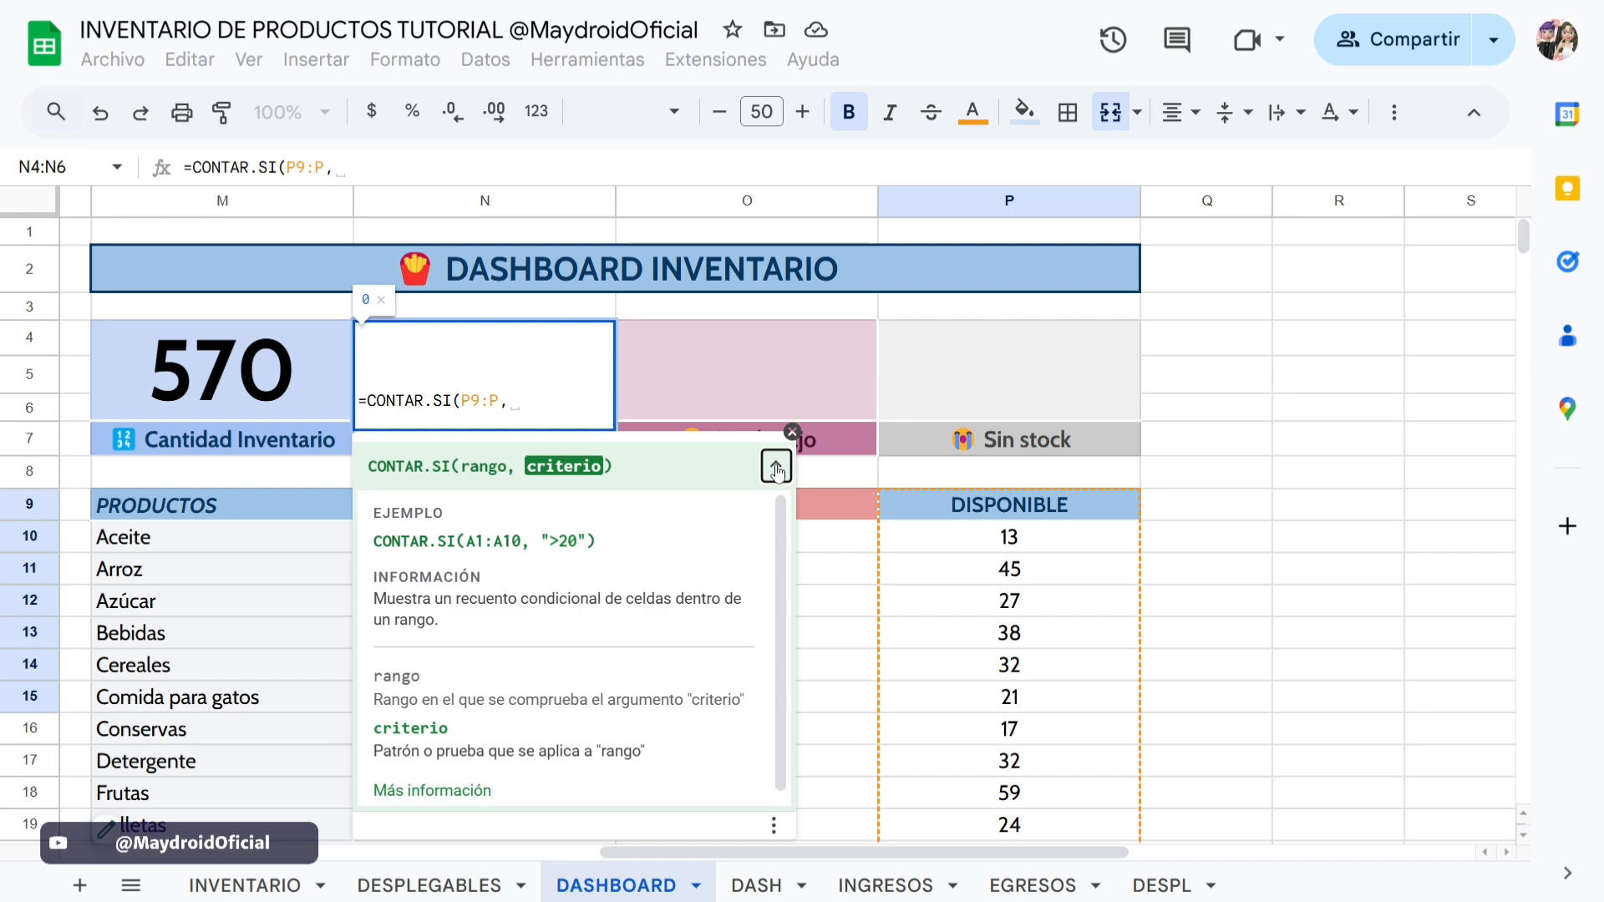
left_click(776, 467)
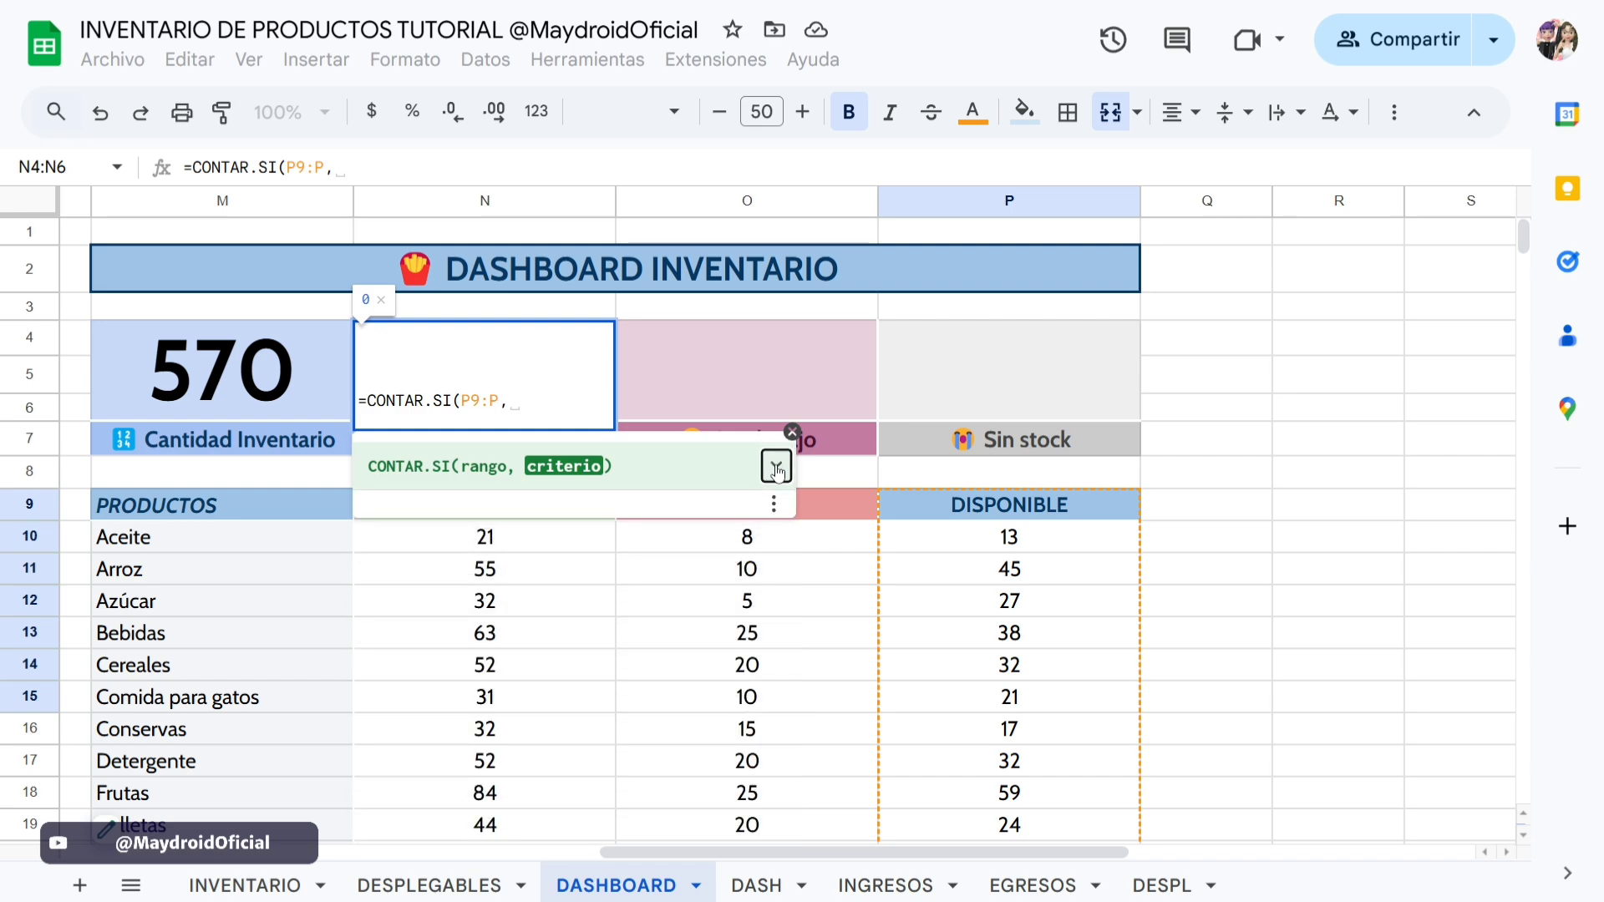
left_click(558, 407)
type("\"")
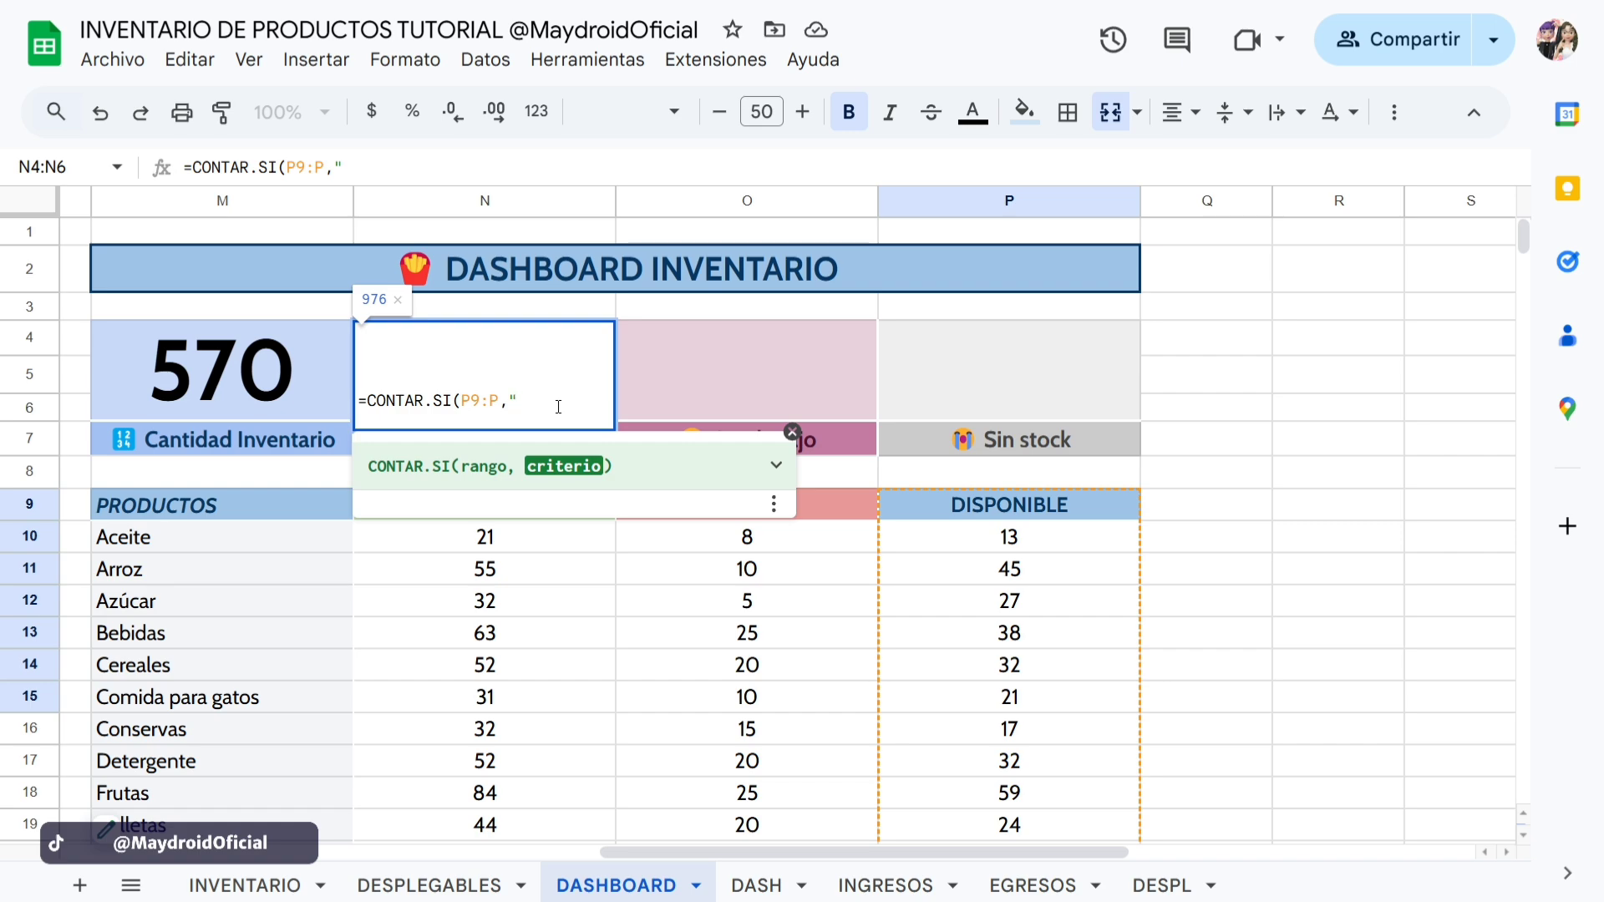
type(">0\"")
key("Tab")
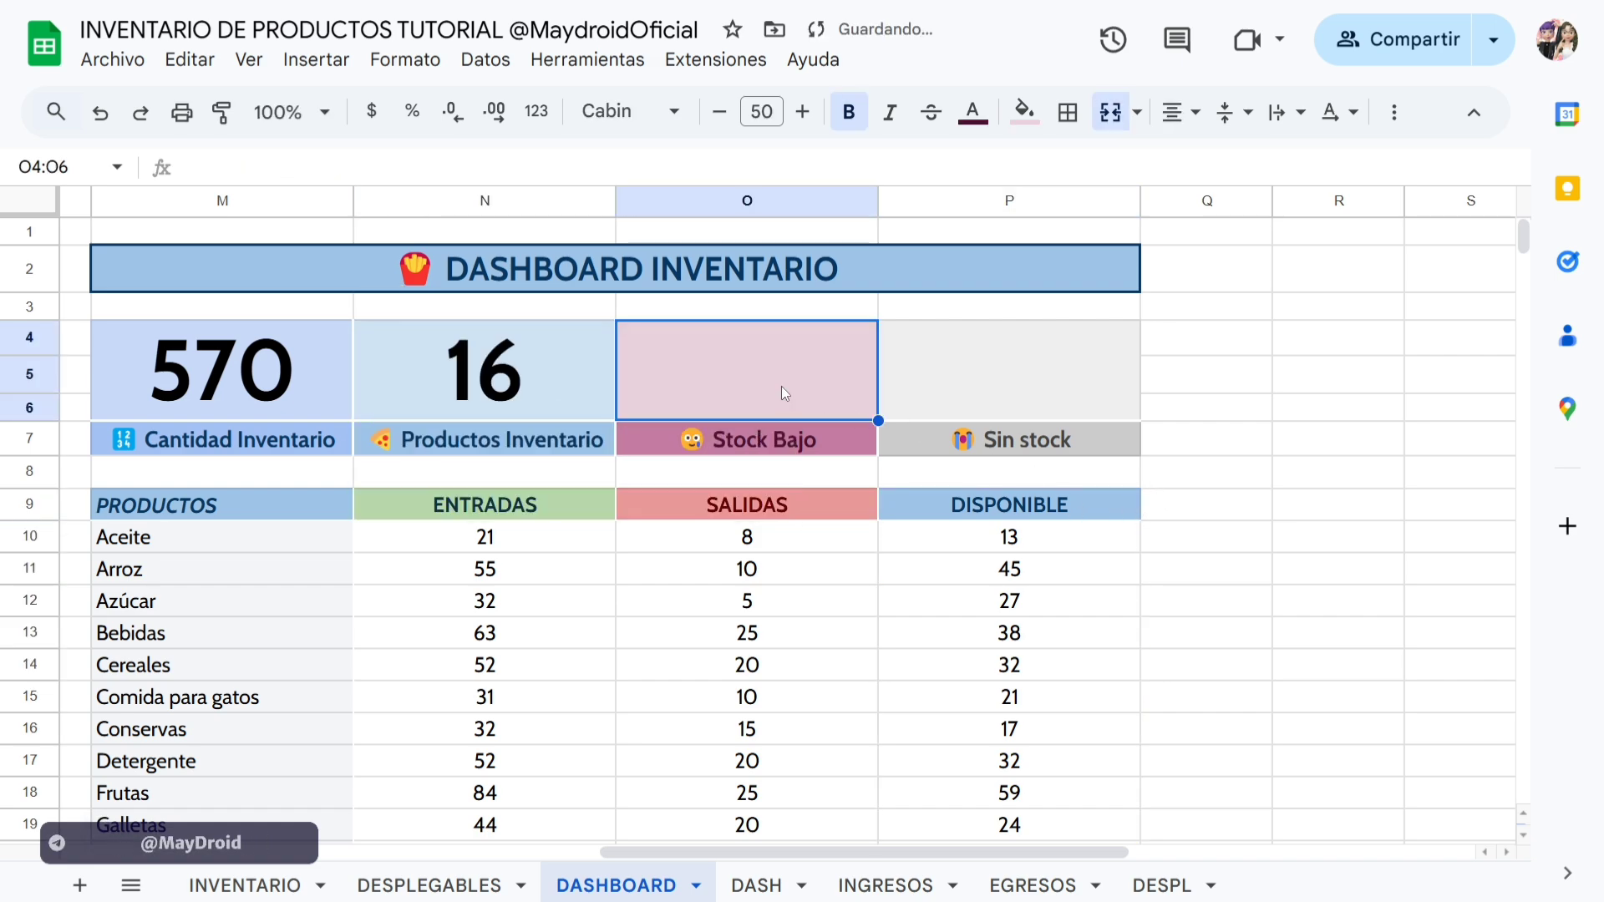
Start a CONTAR.SI.CONJUNTO formula in the Stock Bajo counter (O4) with P9:P as the first criteria range.
type("=")
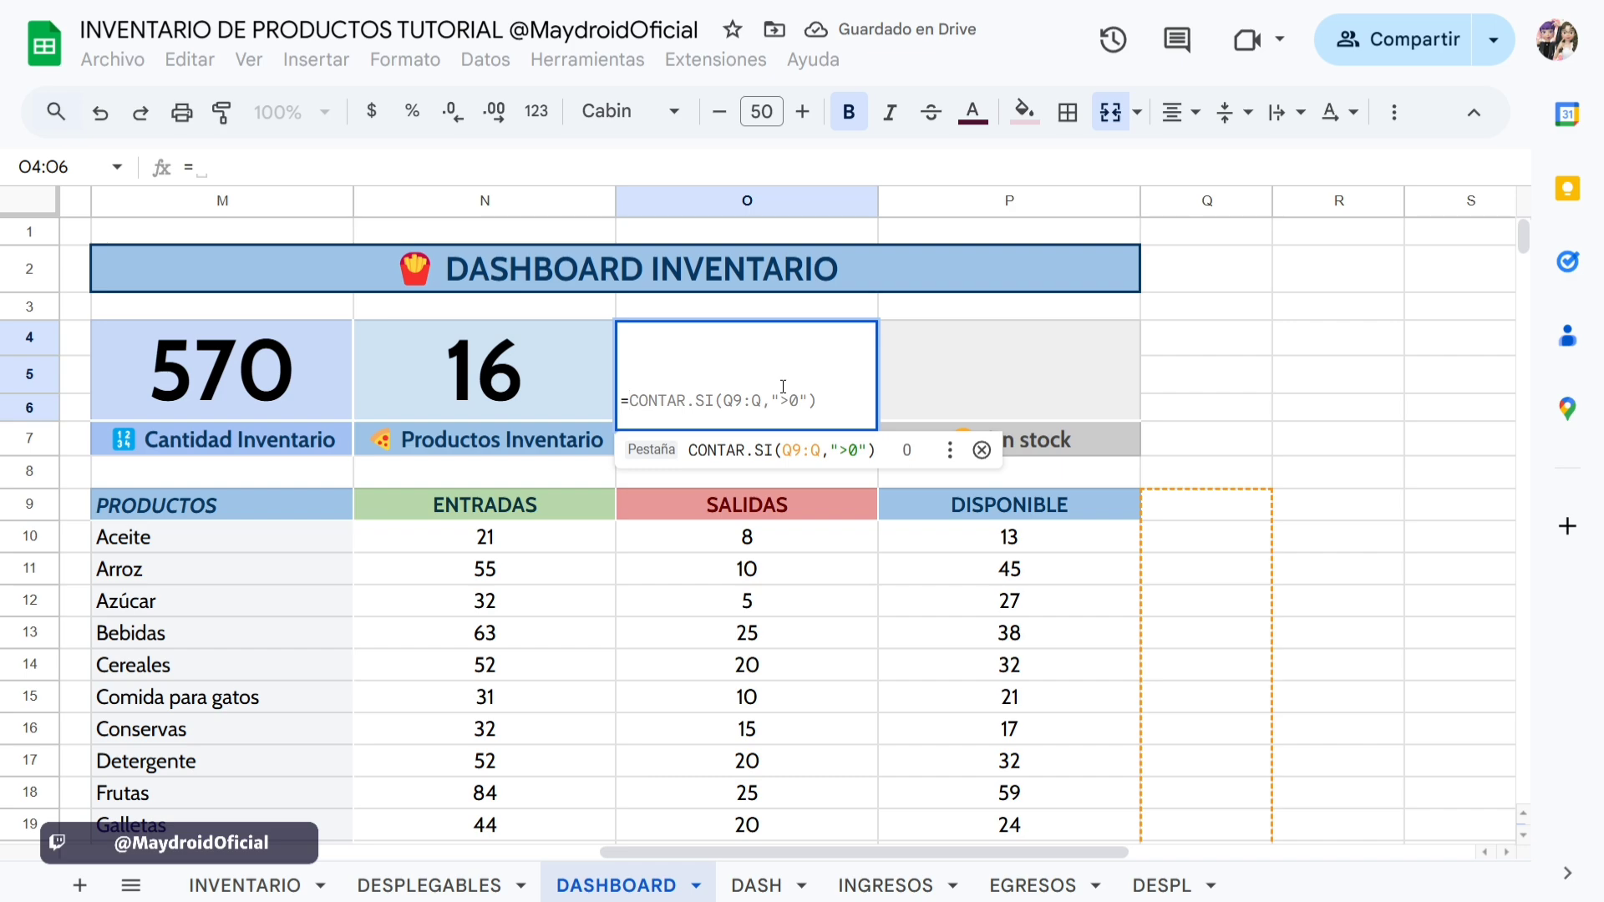
type("CONTAR.SI")
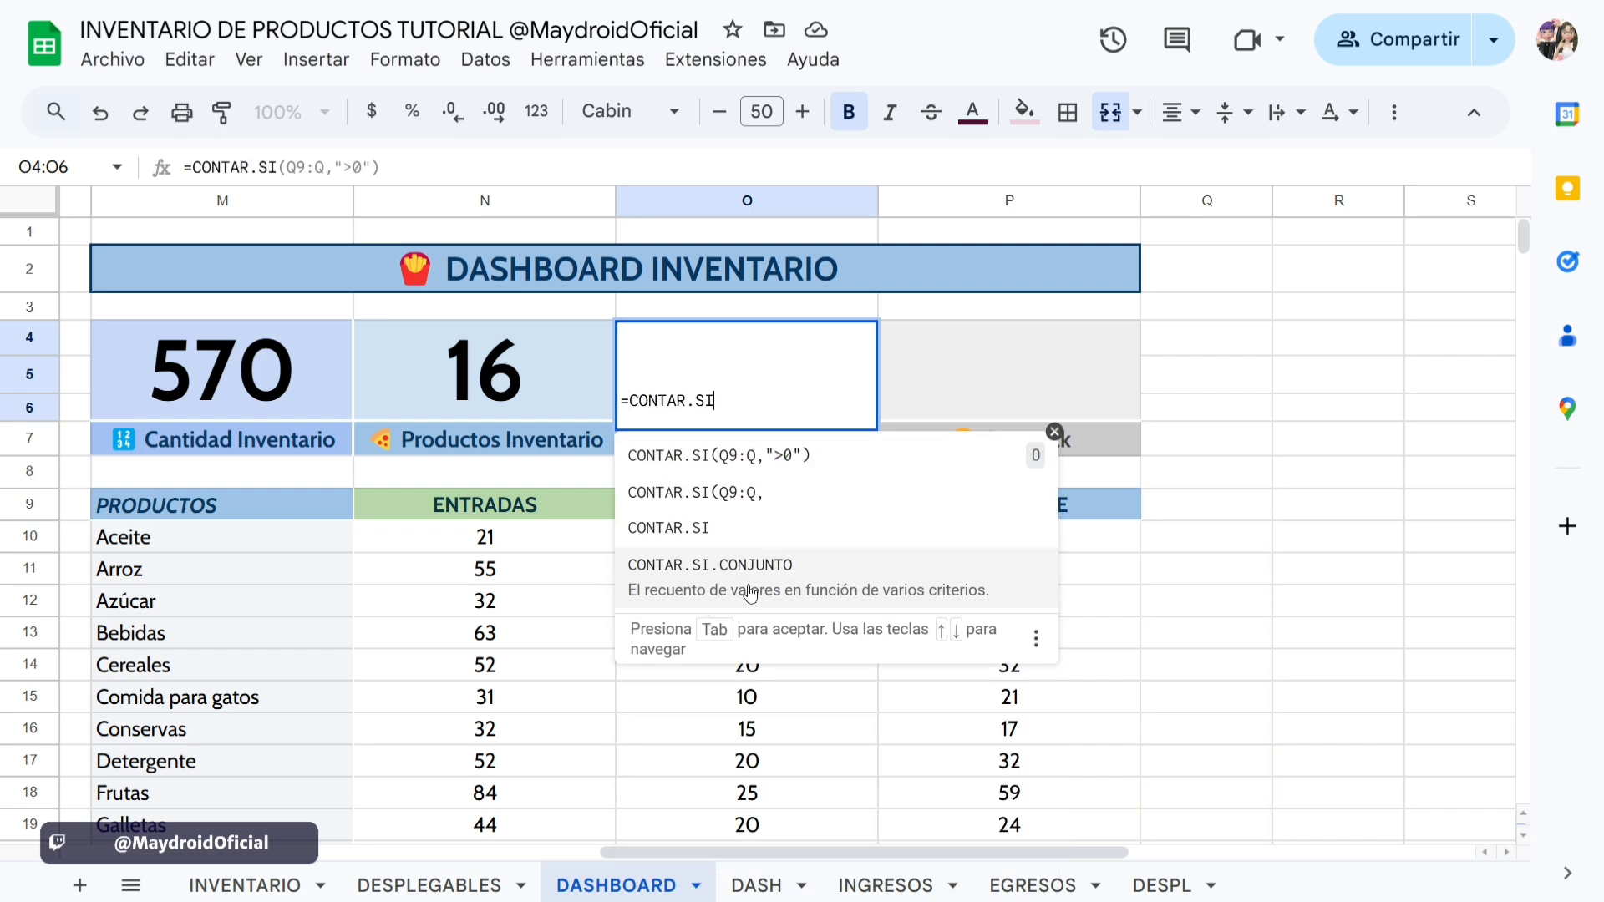
left_click(750, 577)
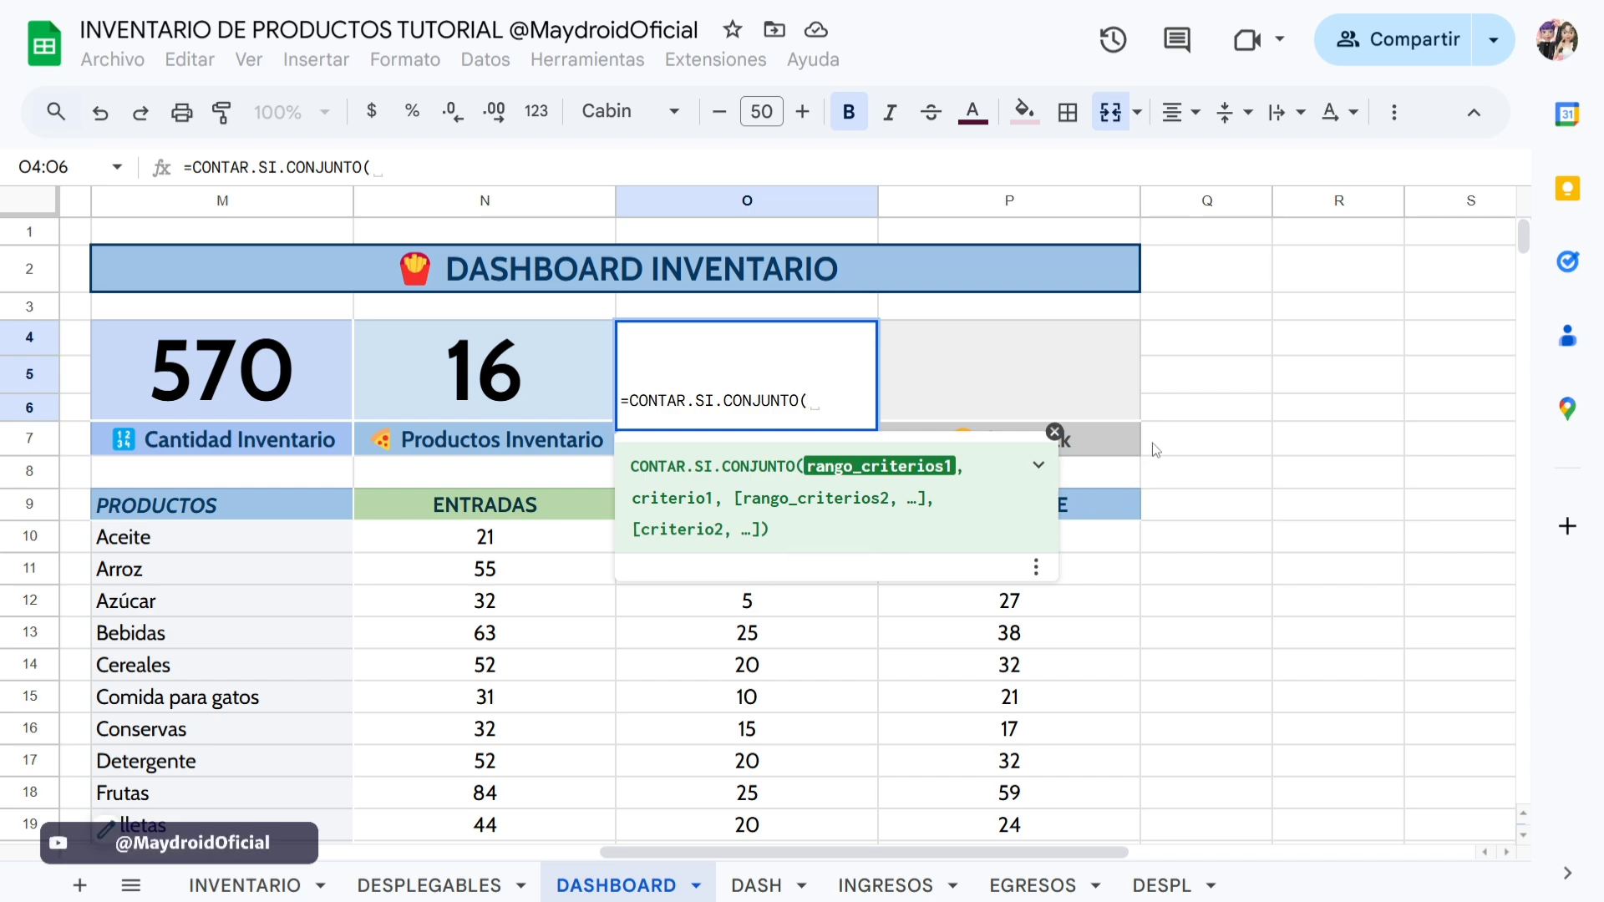
scroll(1151, 443, "down", 1)
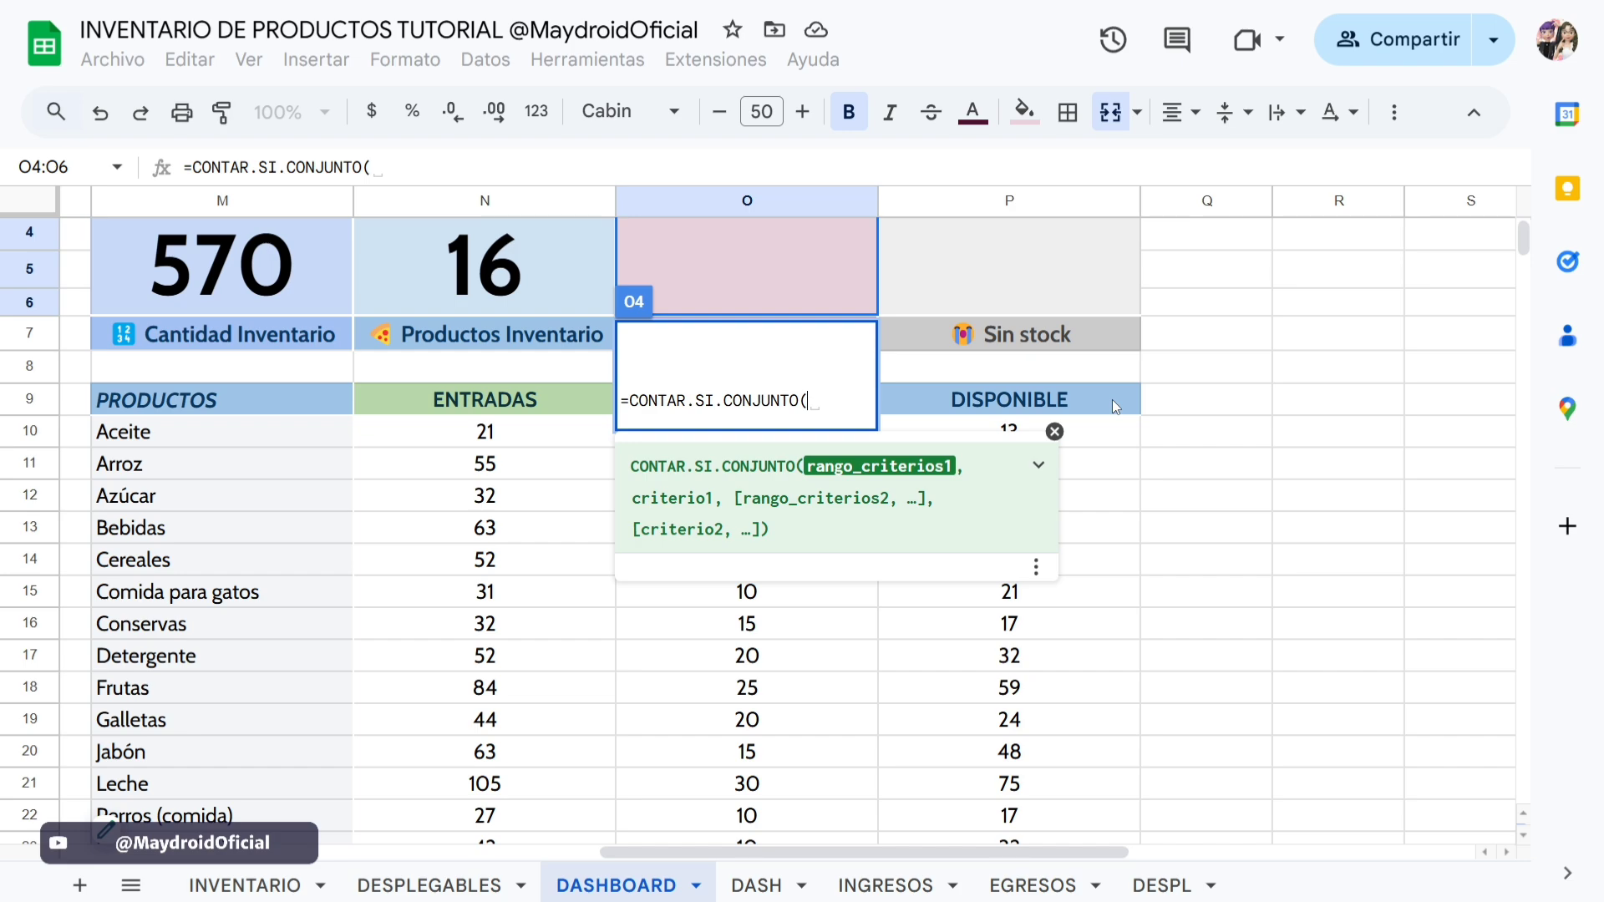
left_click_drag(1111, 399, 1088, 615)
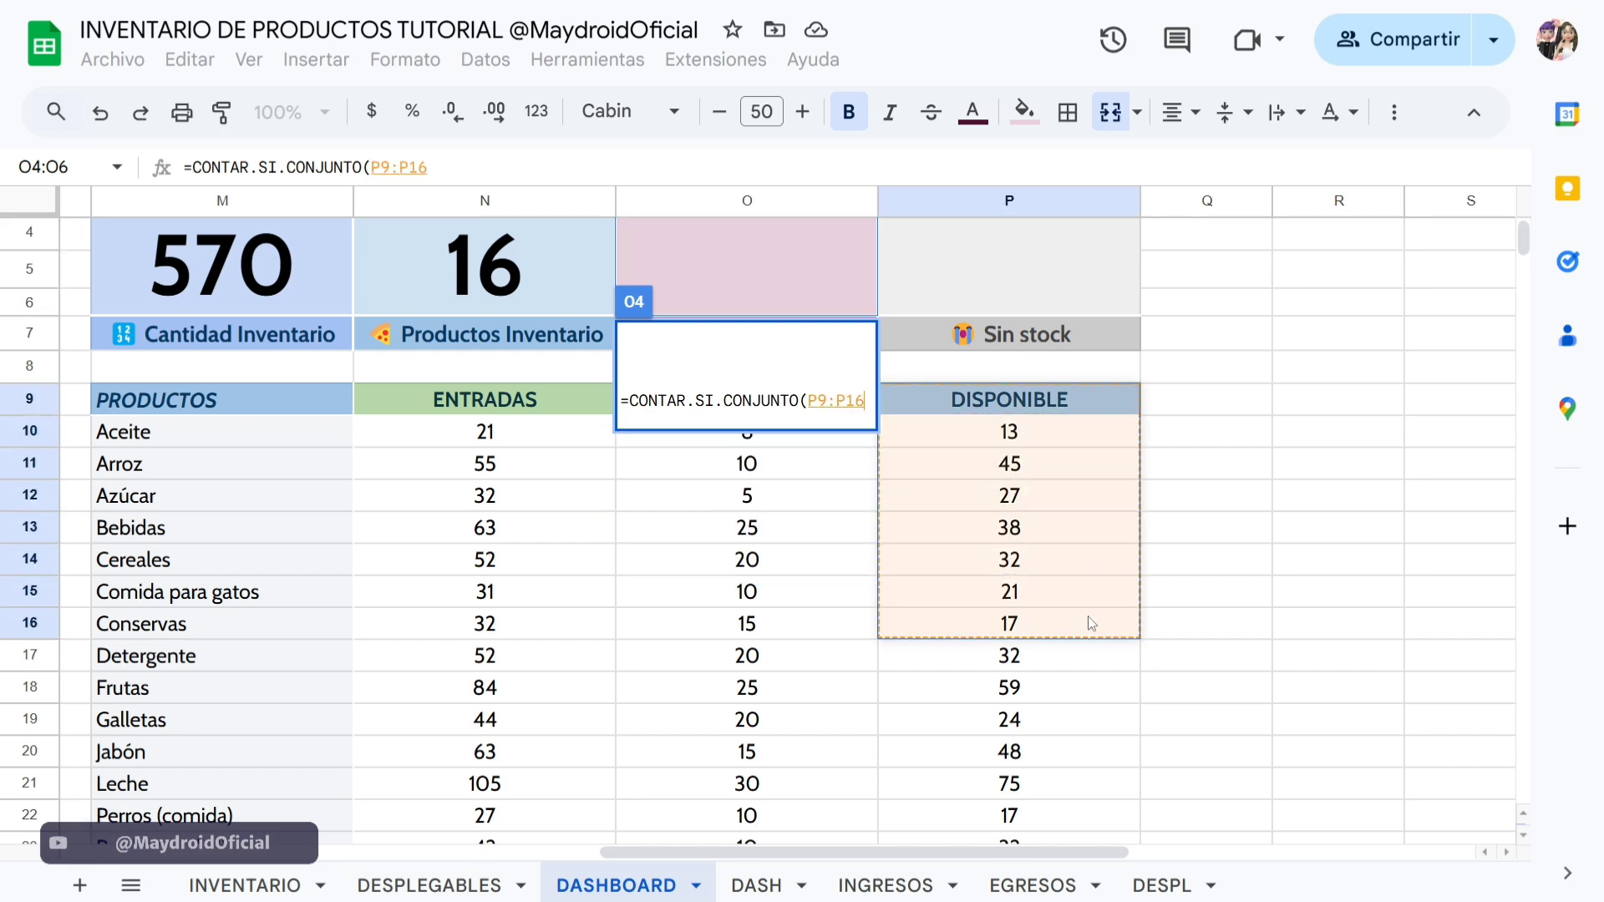
key("BackSpace")
key("BackSpace")
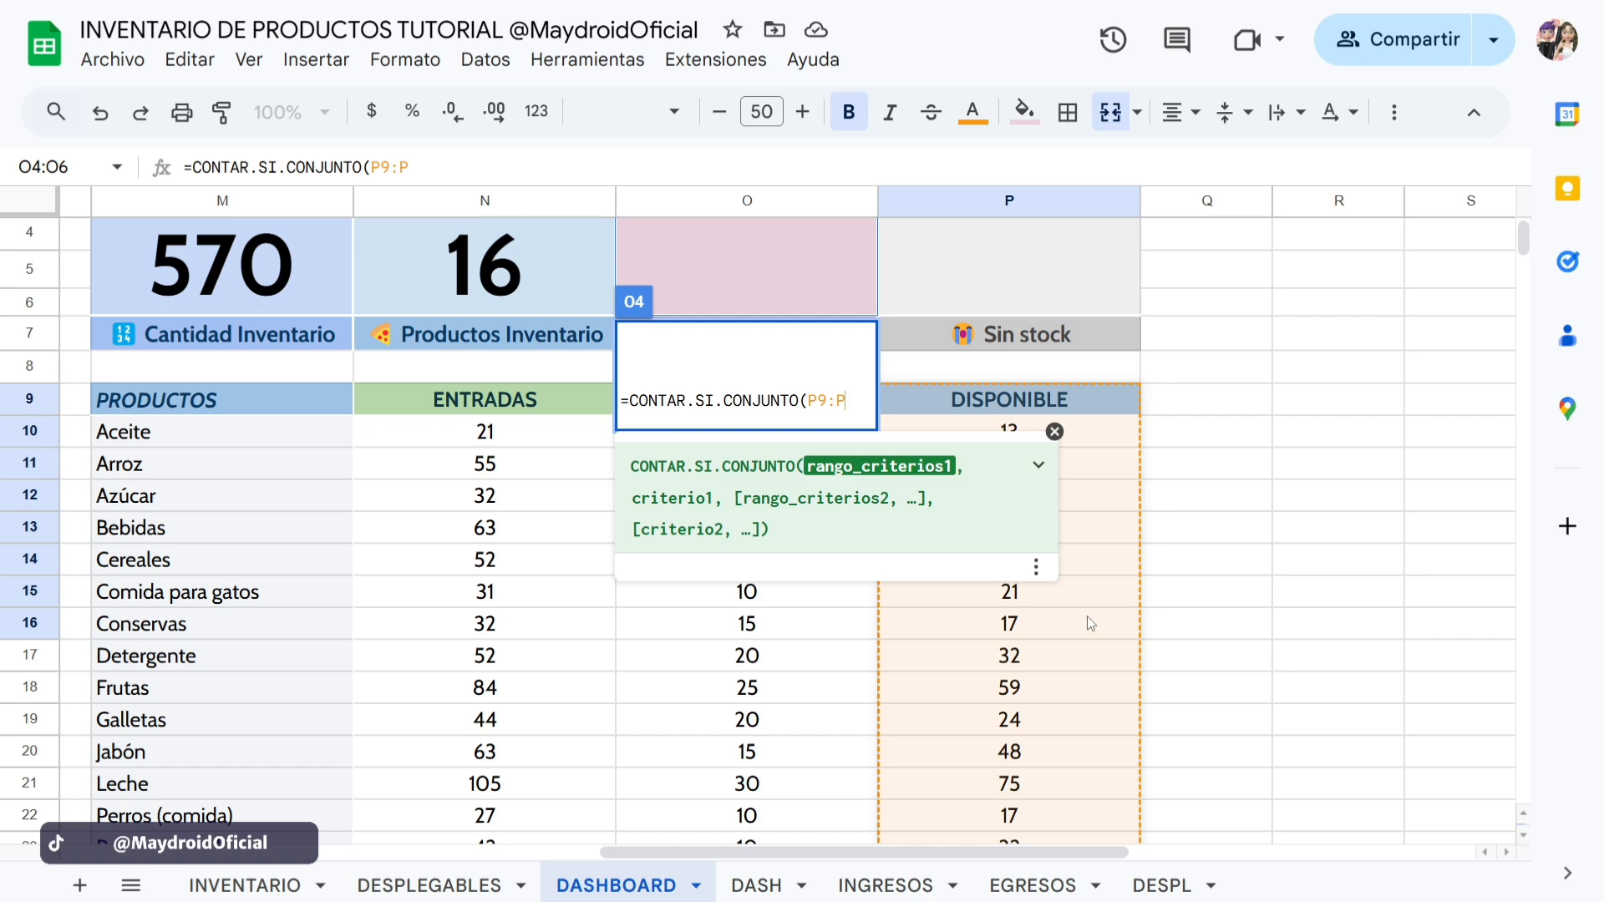
Set the first criterion of the O4 CONTAR.SI.CONJUNTO formula to "<=30".
type(",")
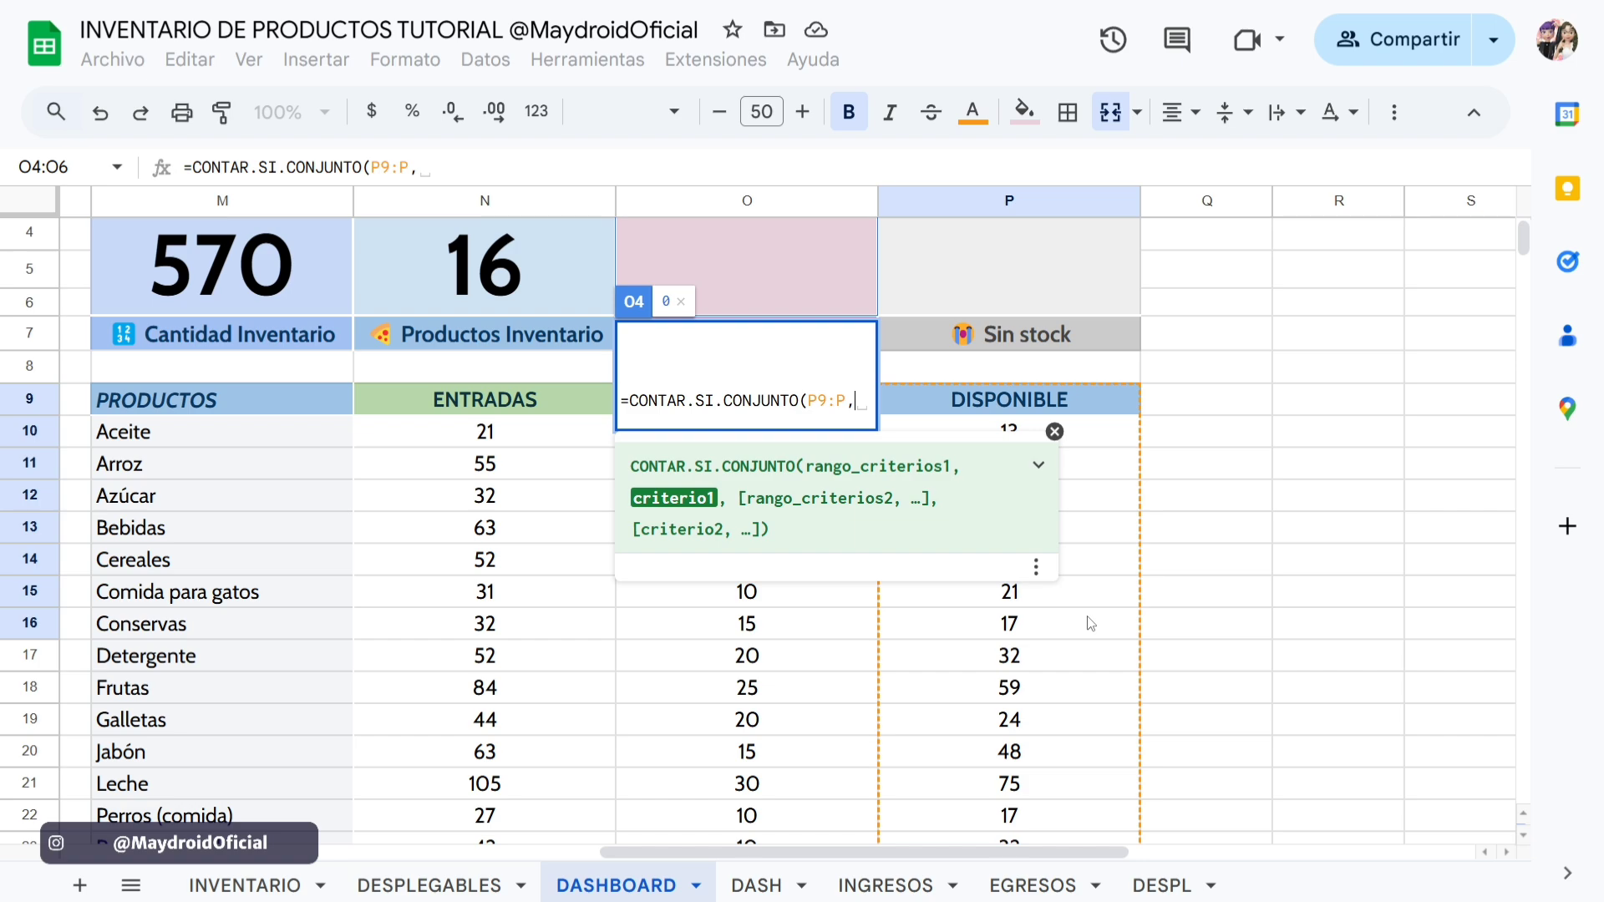
type("\"")
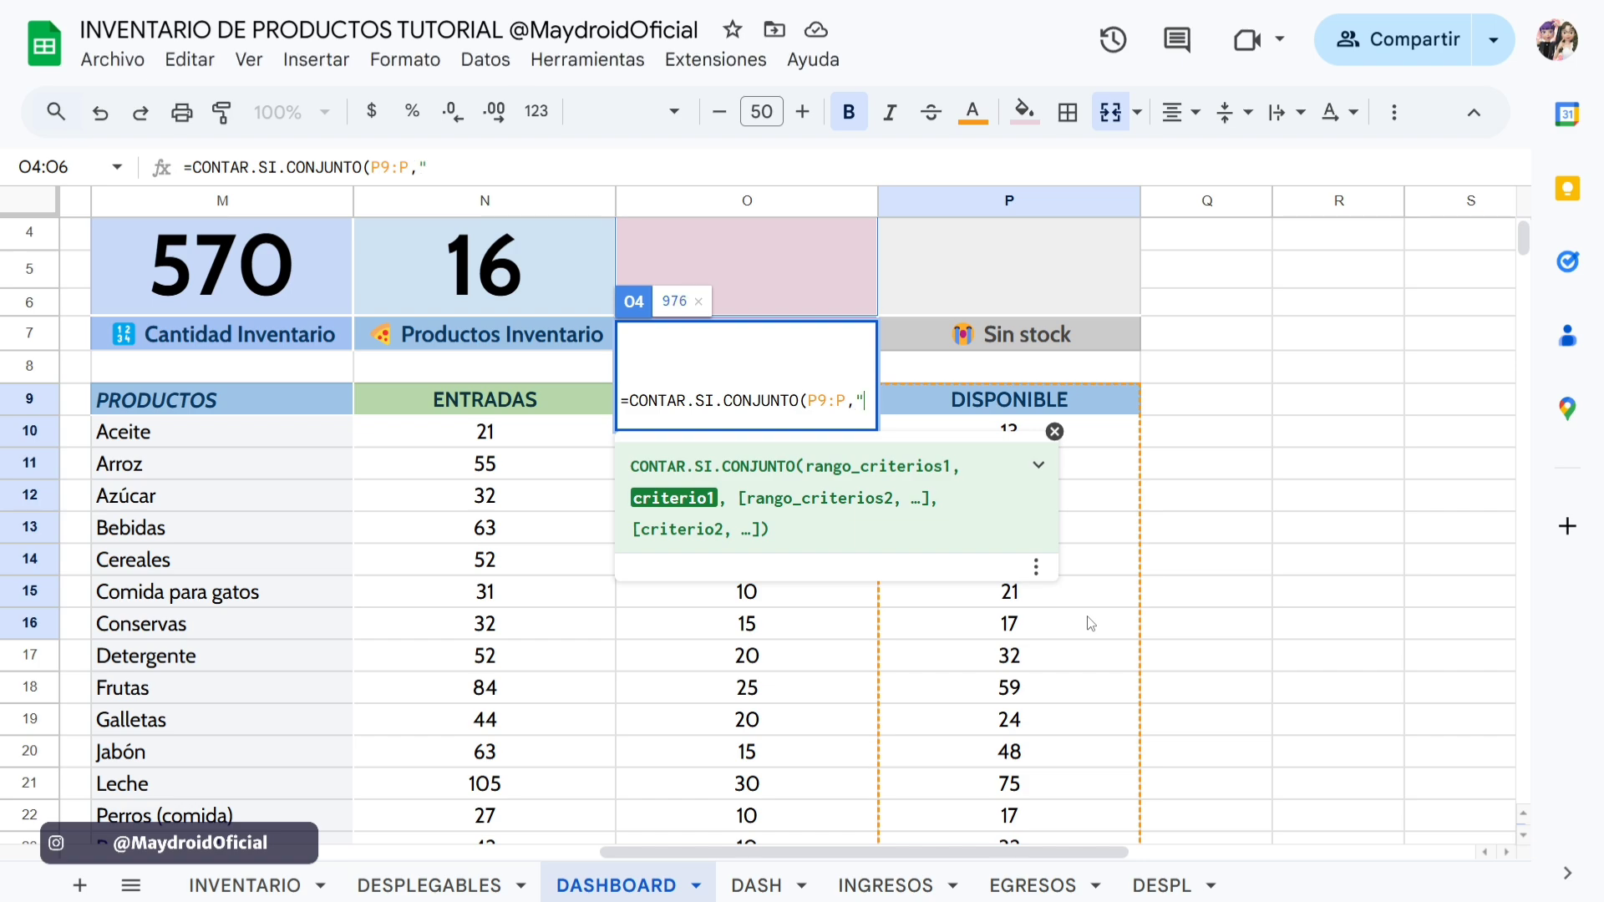
type("<")
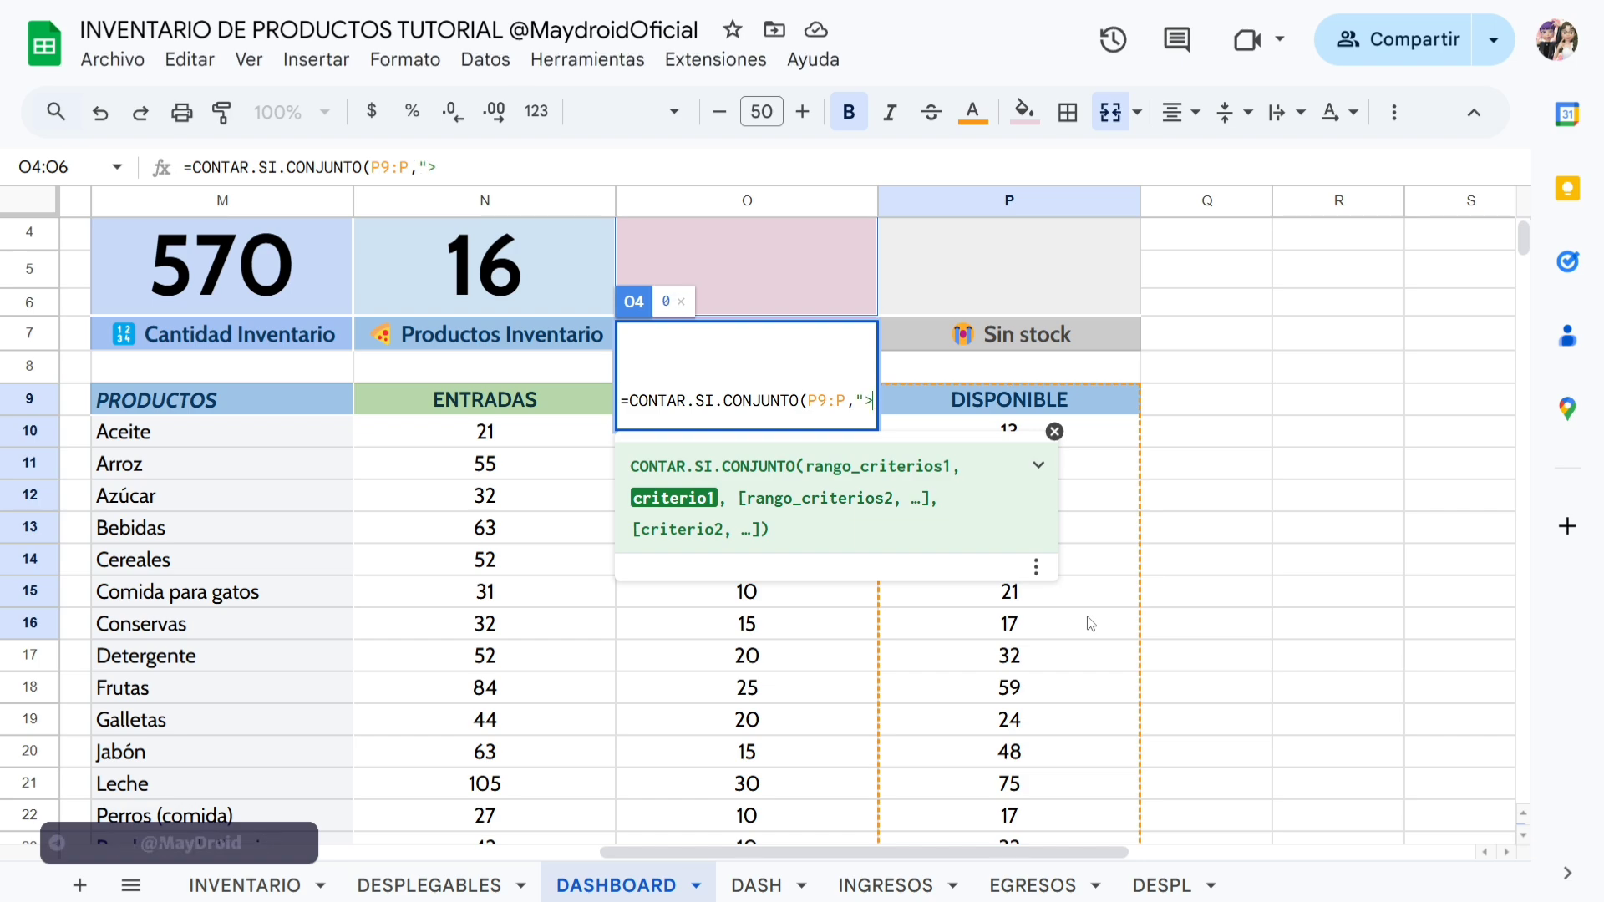
type("=")
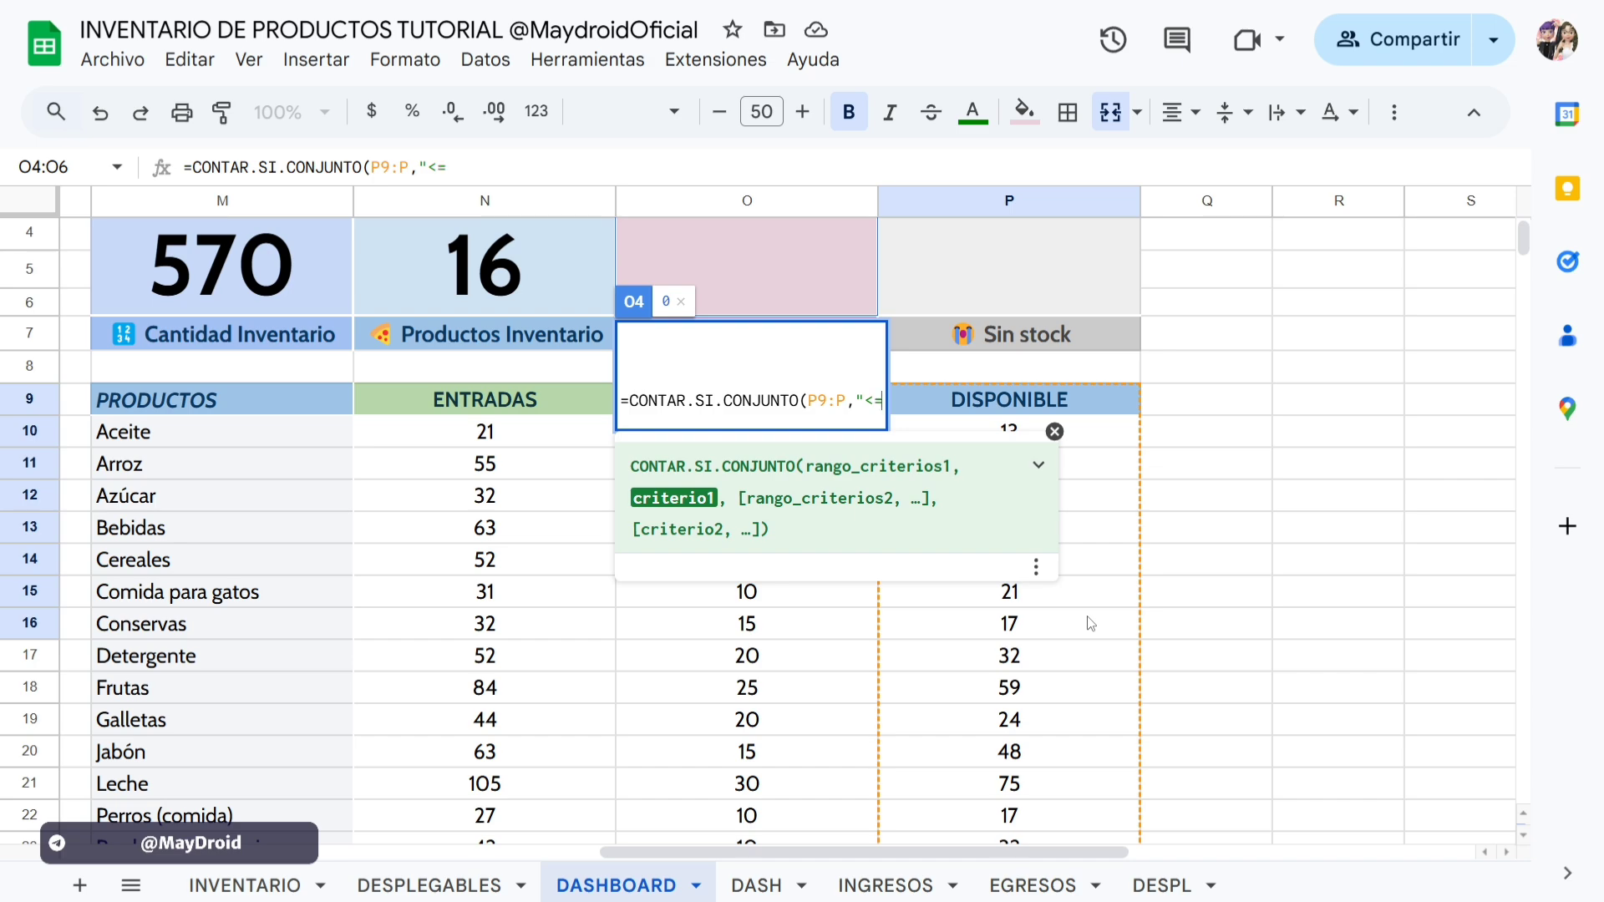
type("30")
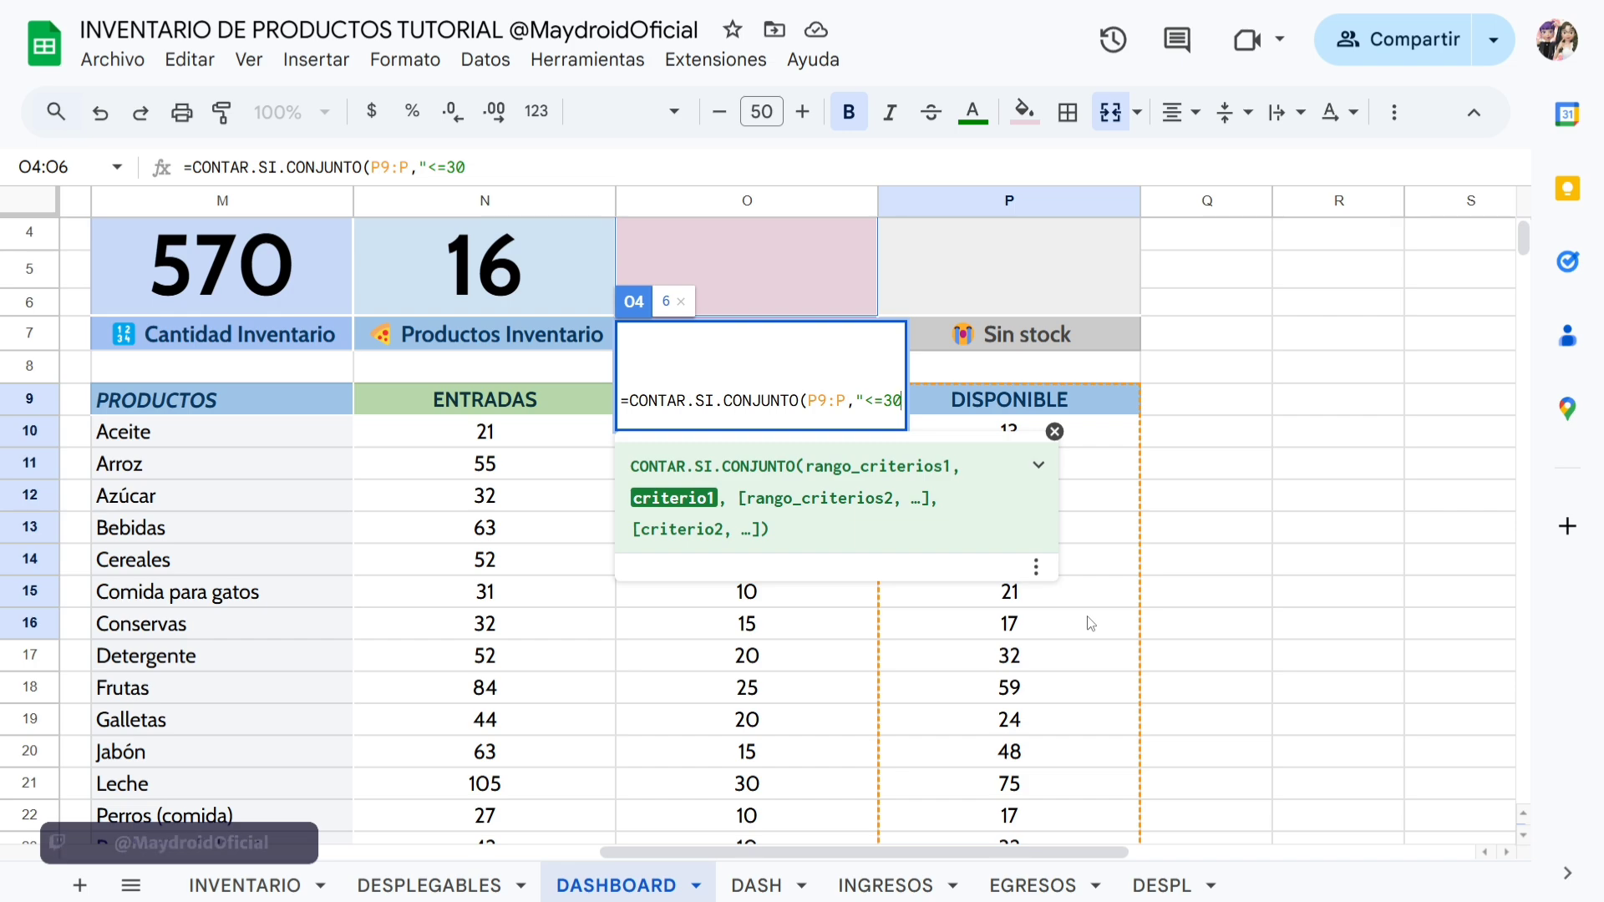
type("\",")
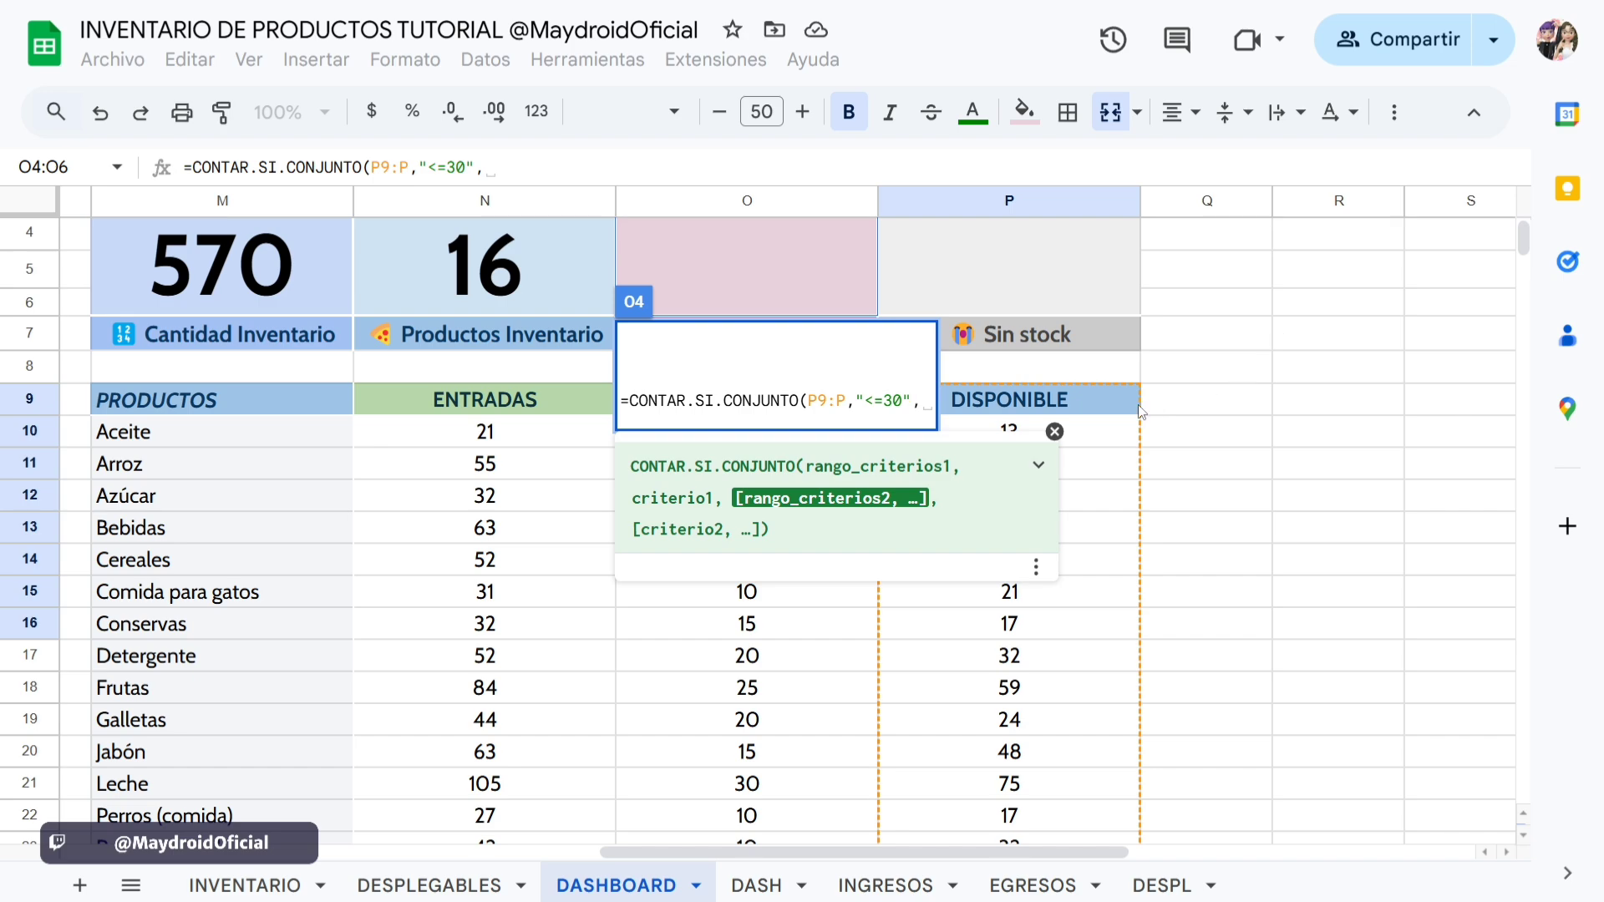
Add P9:P as the second criteria range in the O4 formula with the criterion "<>0", and commit it.
left_click(1090, 397)
left_click_drag(1090, 441, 1085, 673)
key("BackSpace")
key("BackSpace")
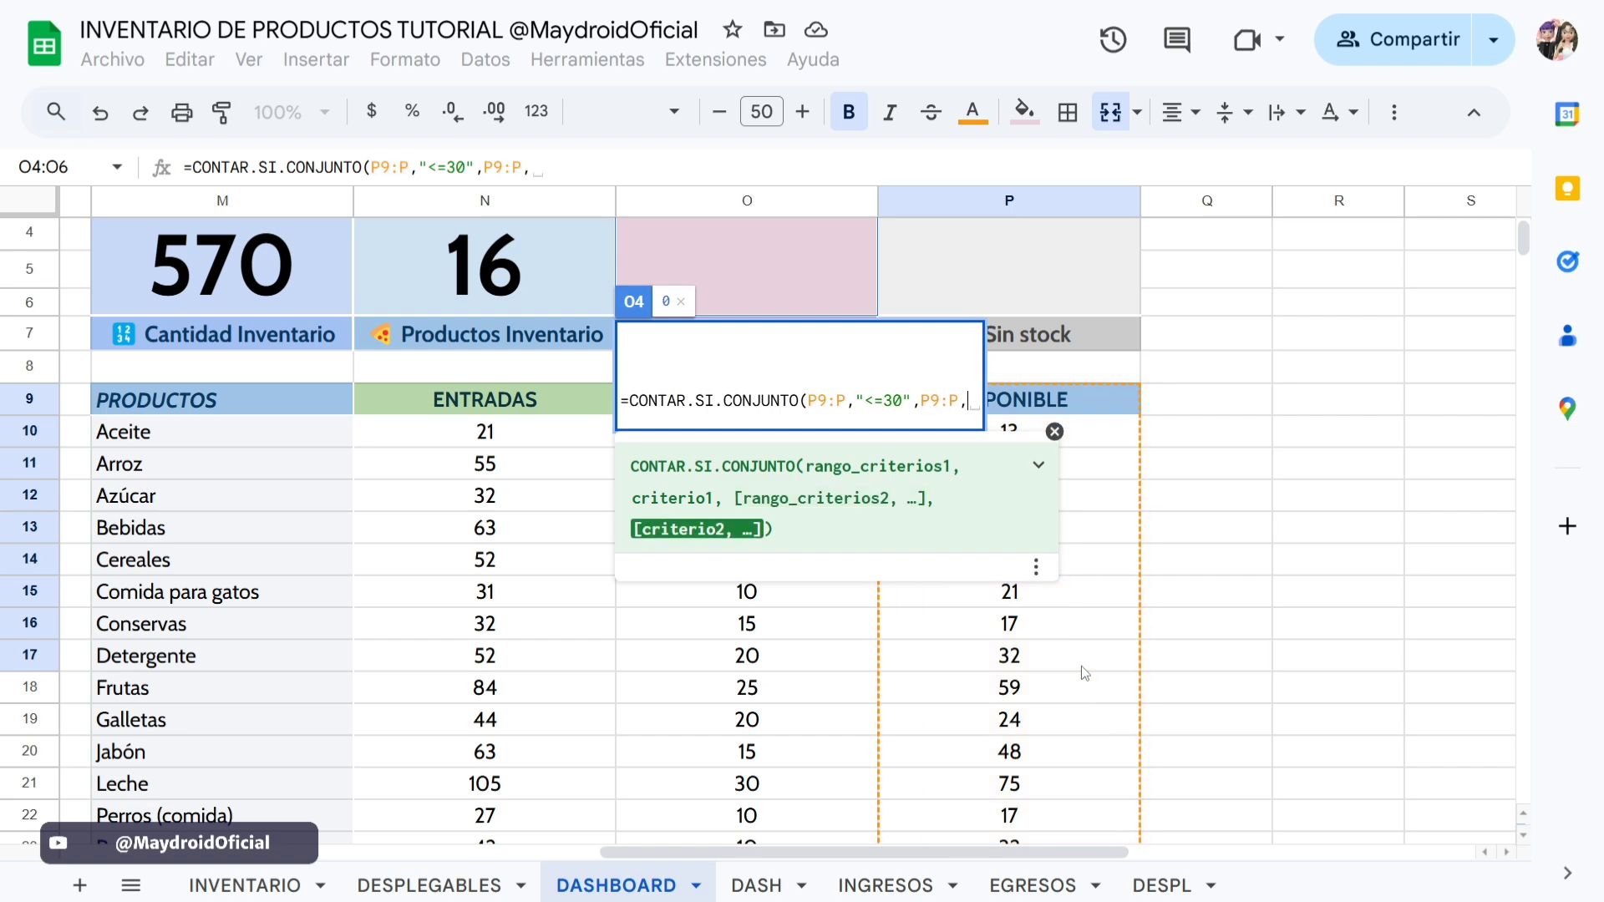
type("\"")
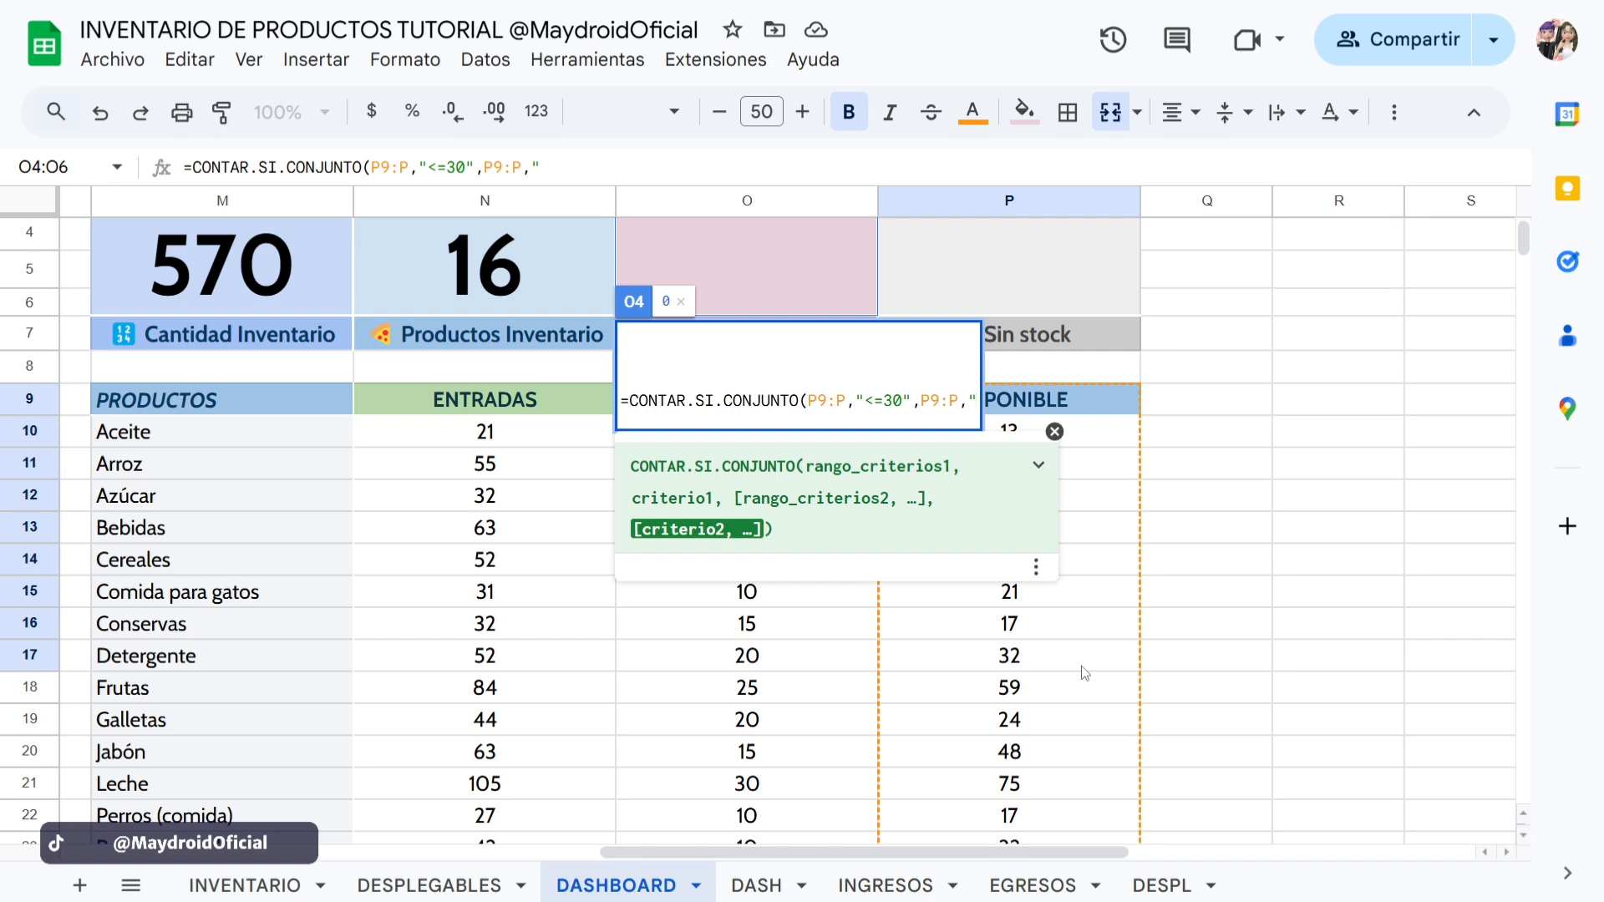
type("<")
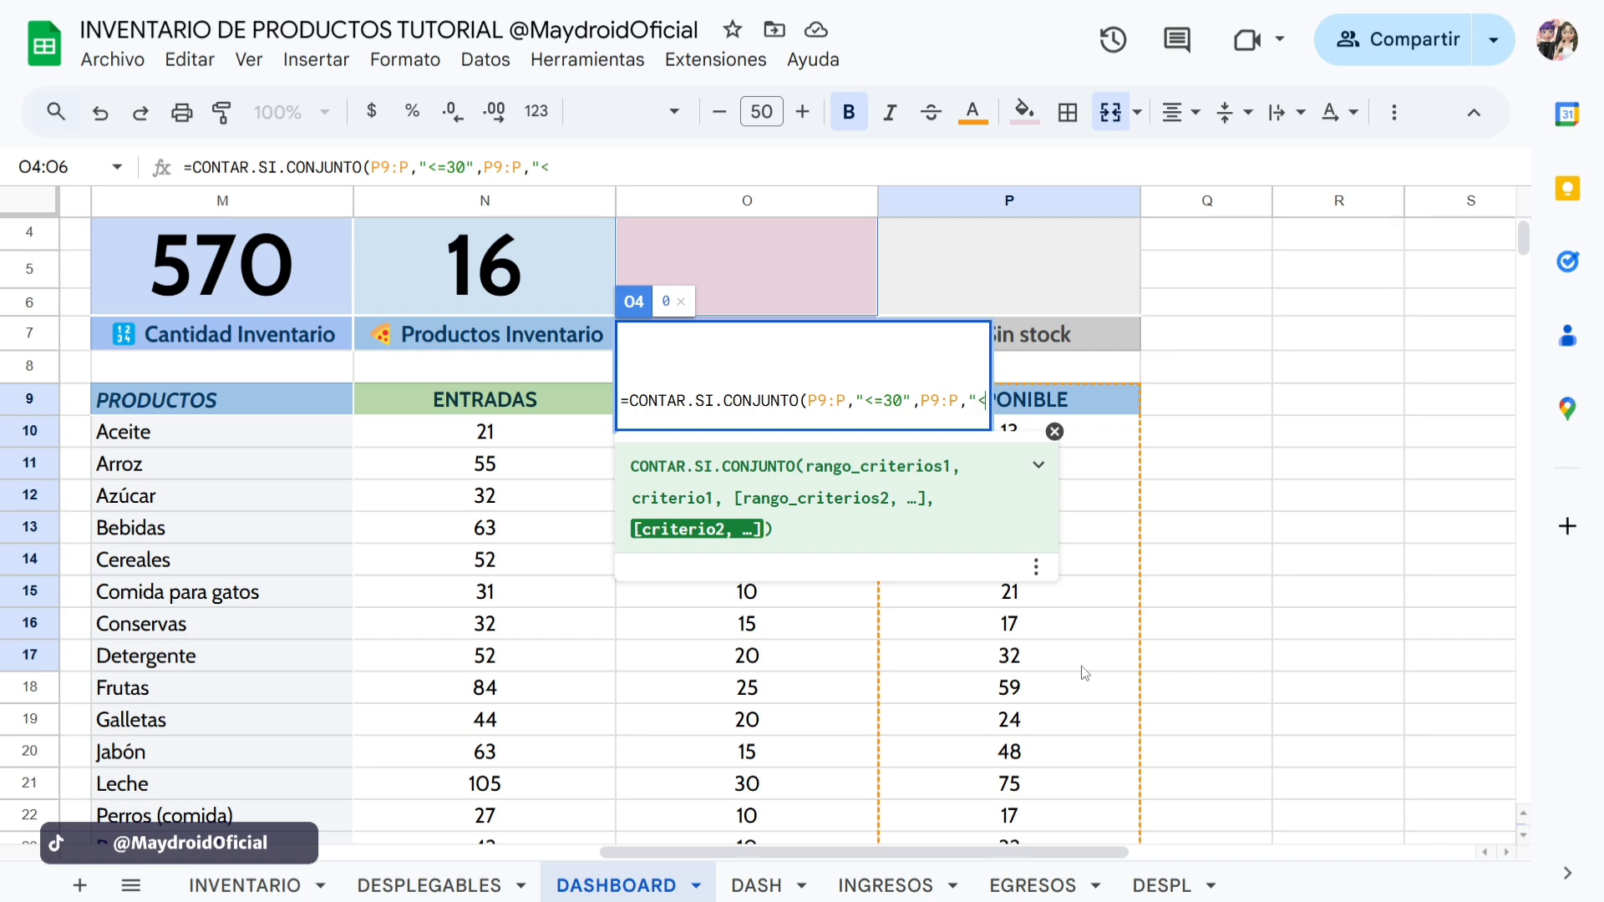
type(">0")
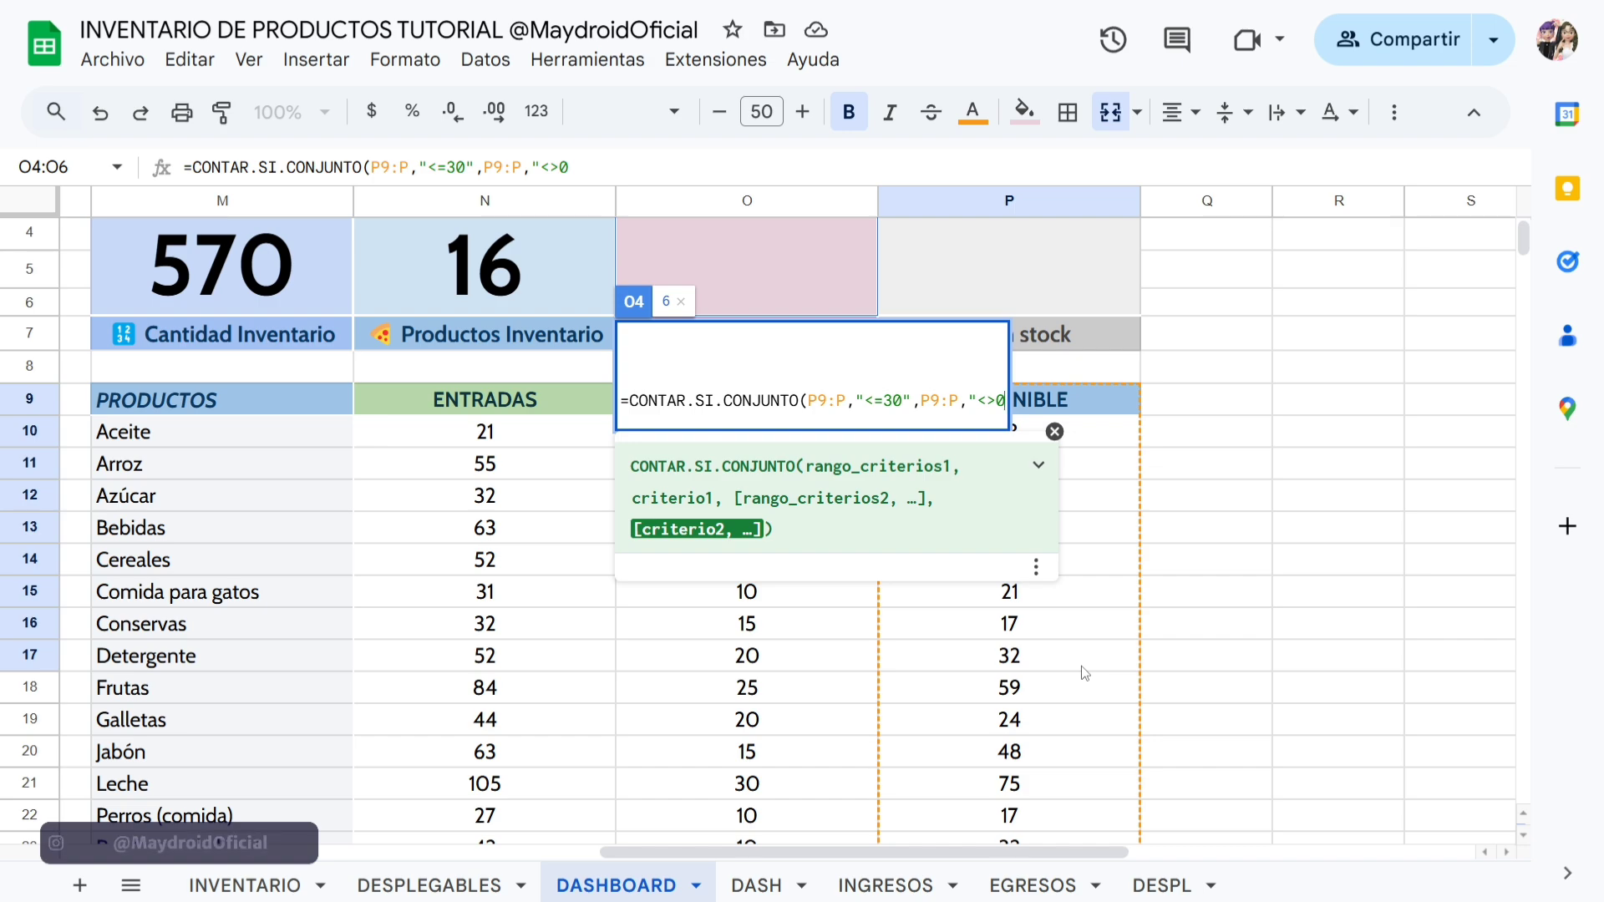
type("\"")
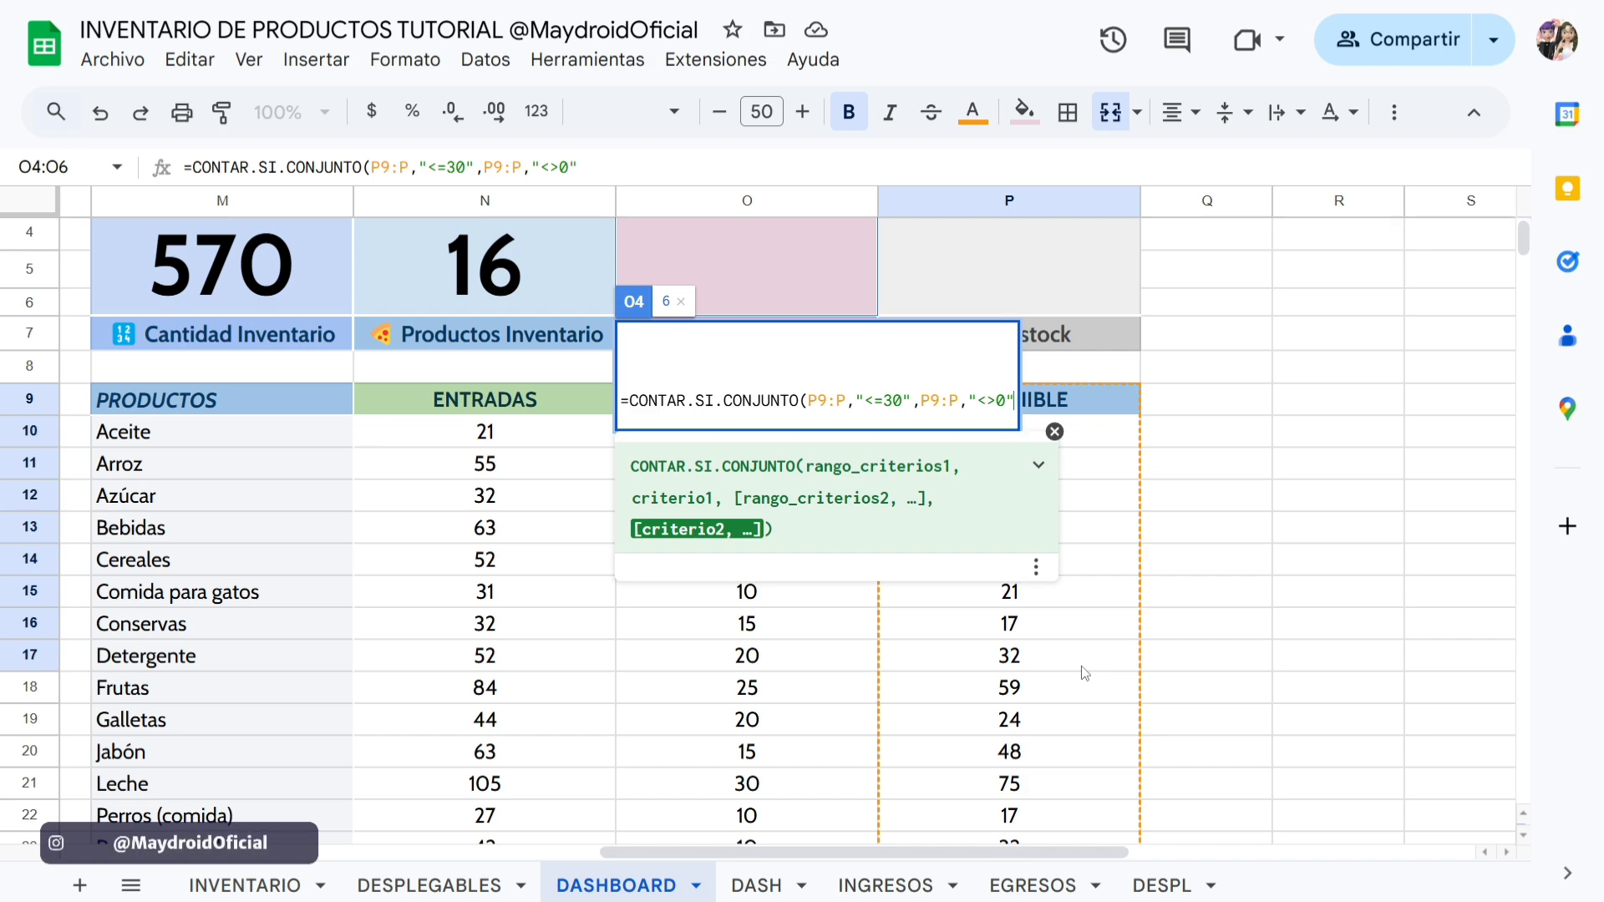
key("Return")
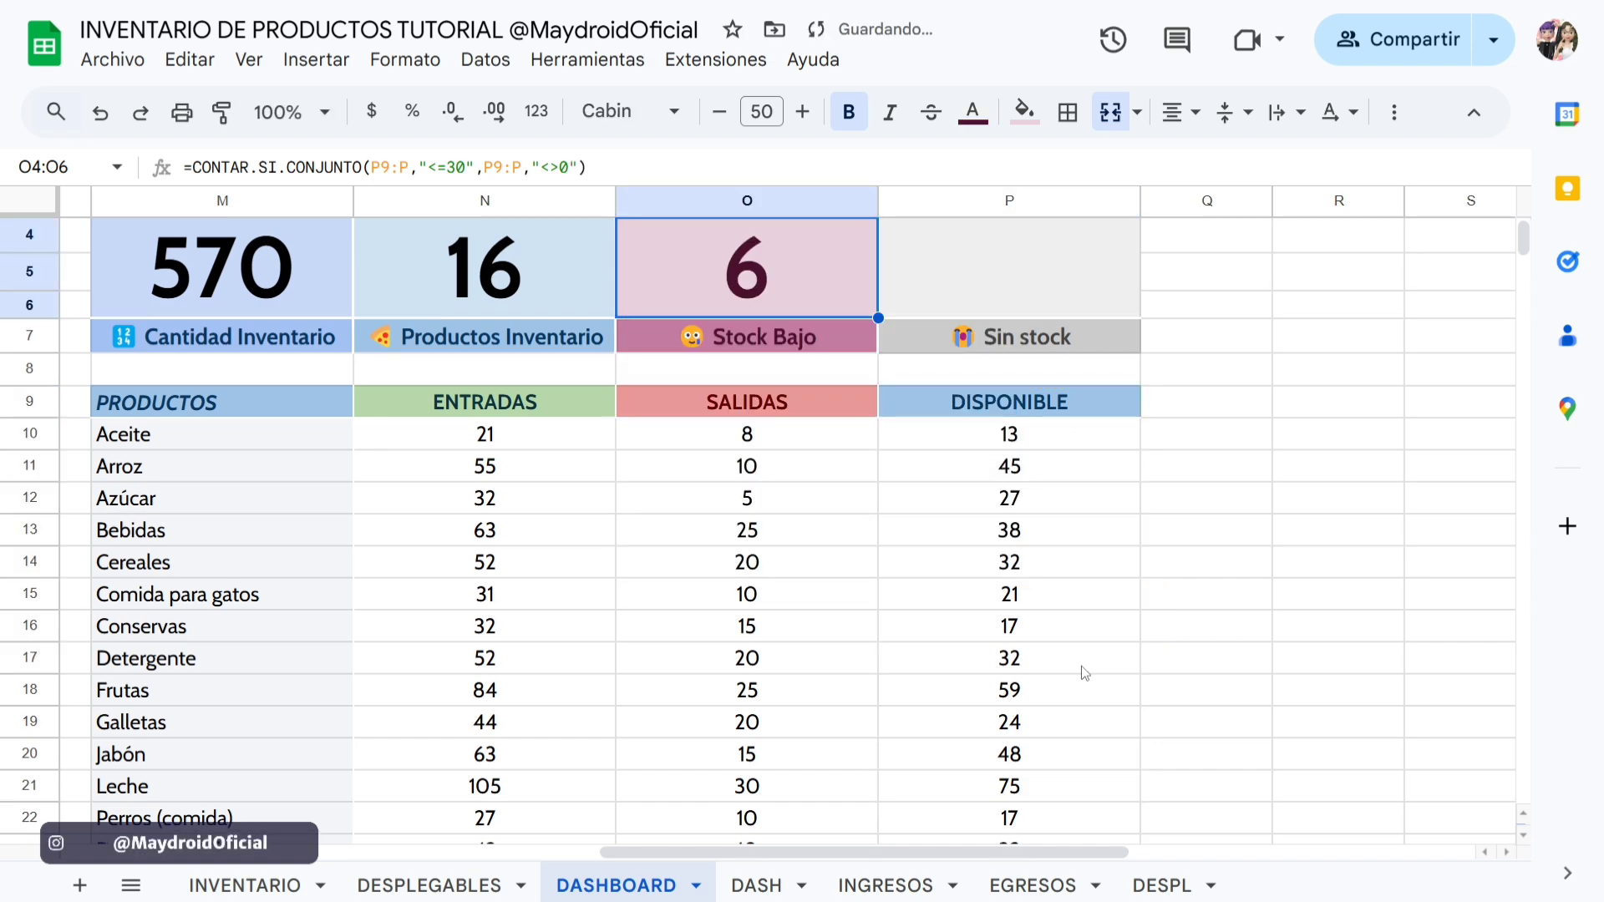
Copy the CONTAR.SI formula from the Productos Inventario counter (N4) into the Sin stock counter (P4).
scroll(1084, 673, "up", 3)
left_click(1202, 351)
left_click(1080, 366)
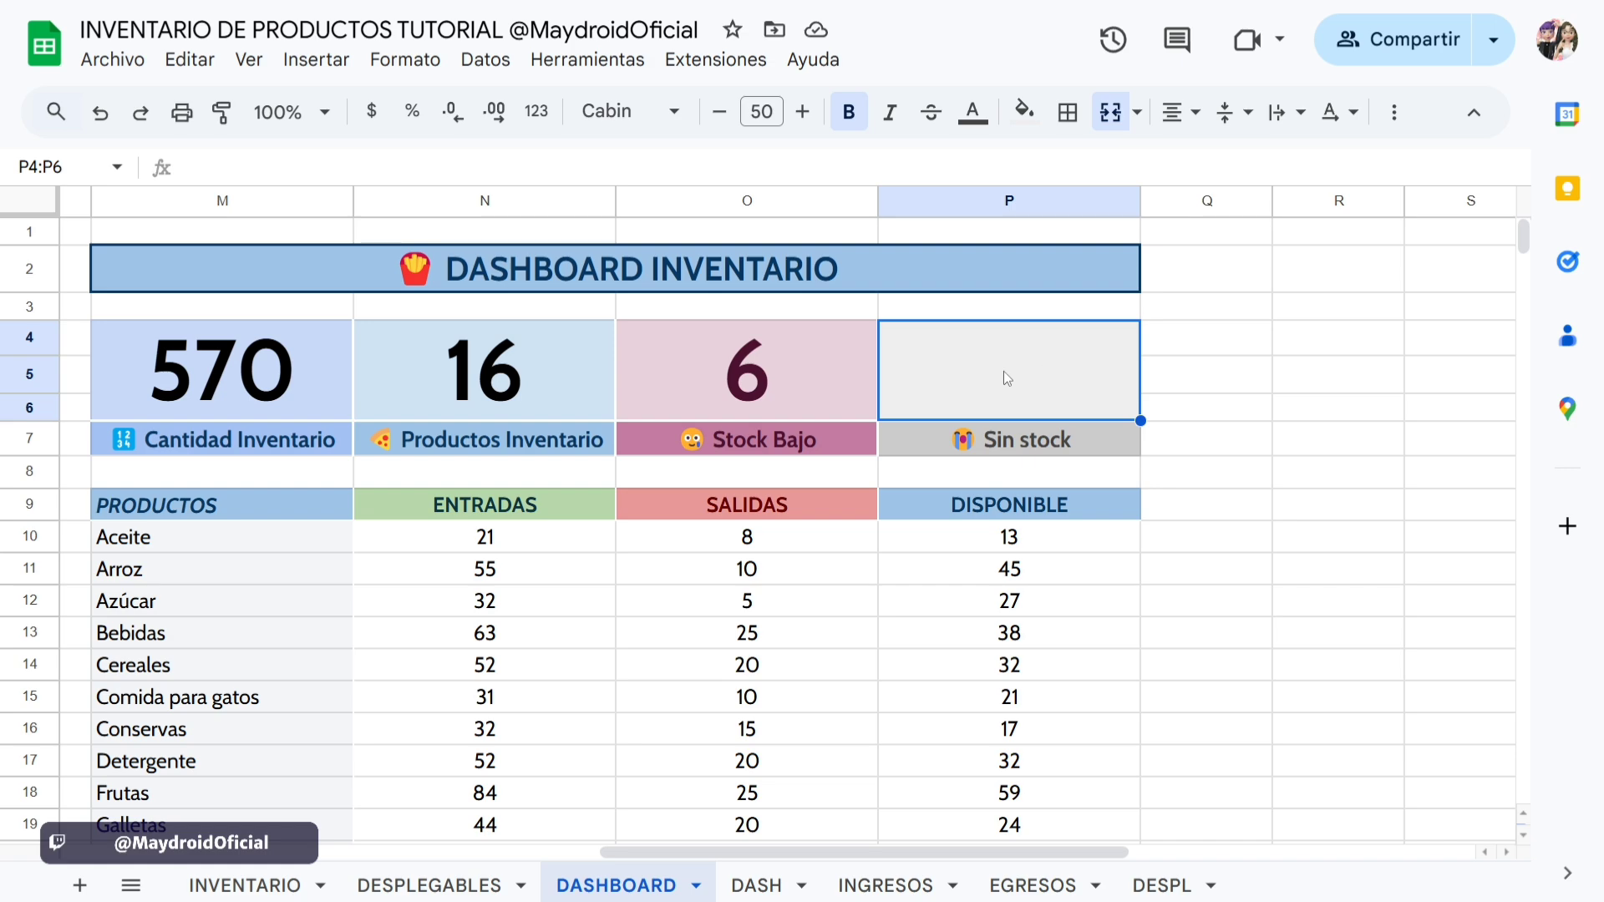
left_click(493, 380)
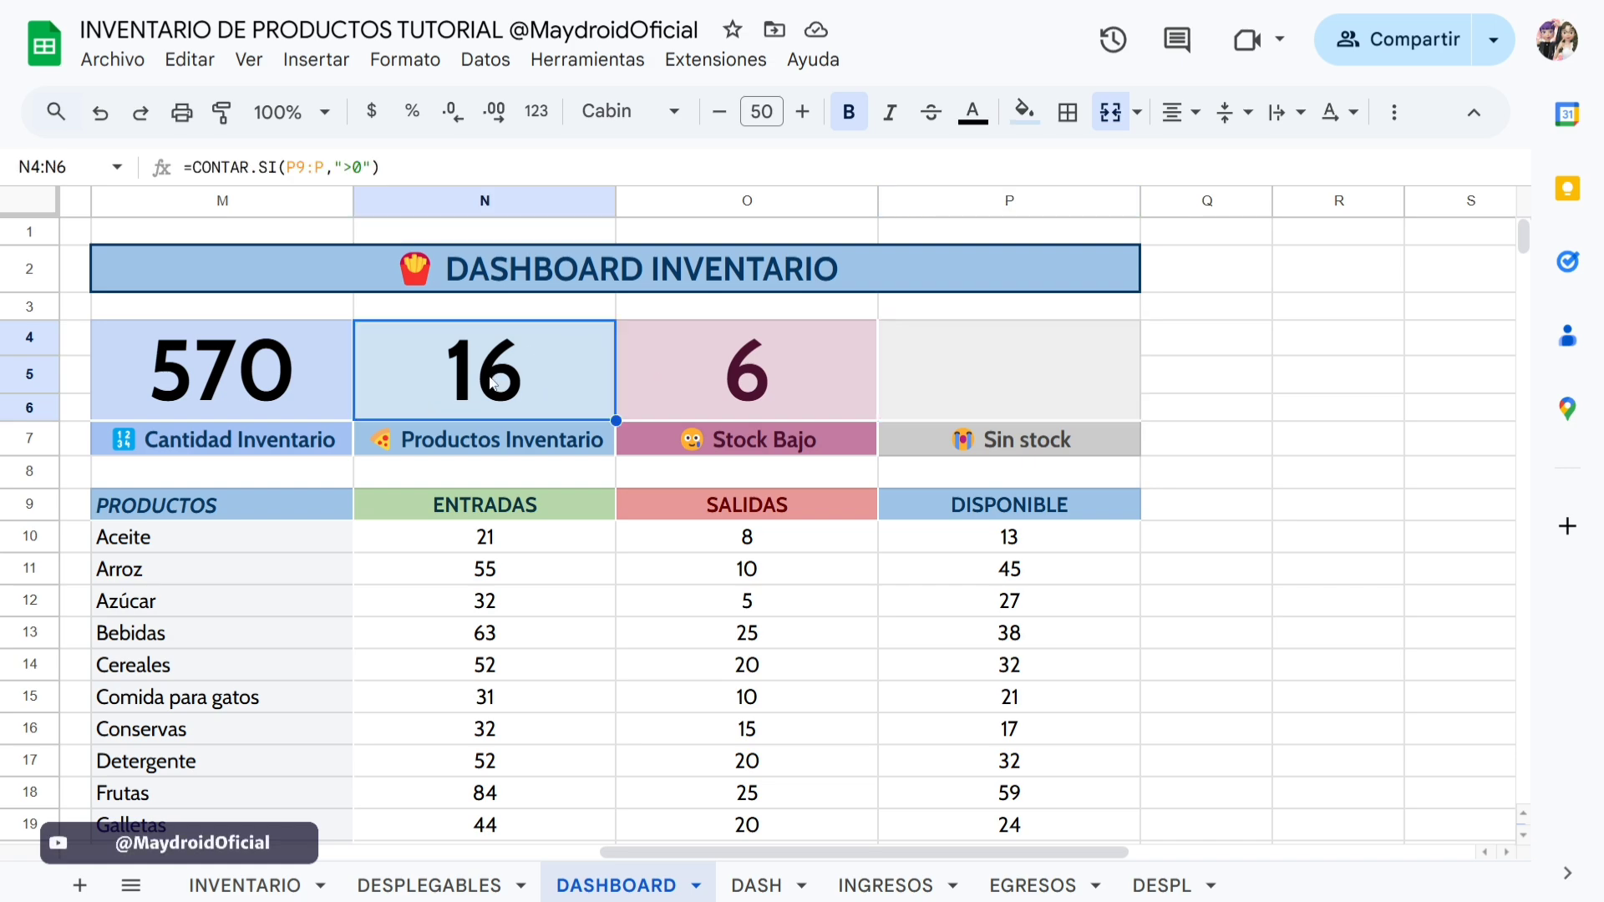
left_click_drag(380, 167, 185, 180)
key("ctrl+c")
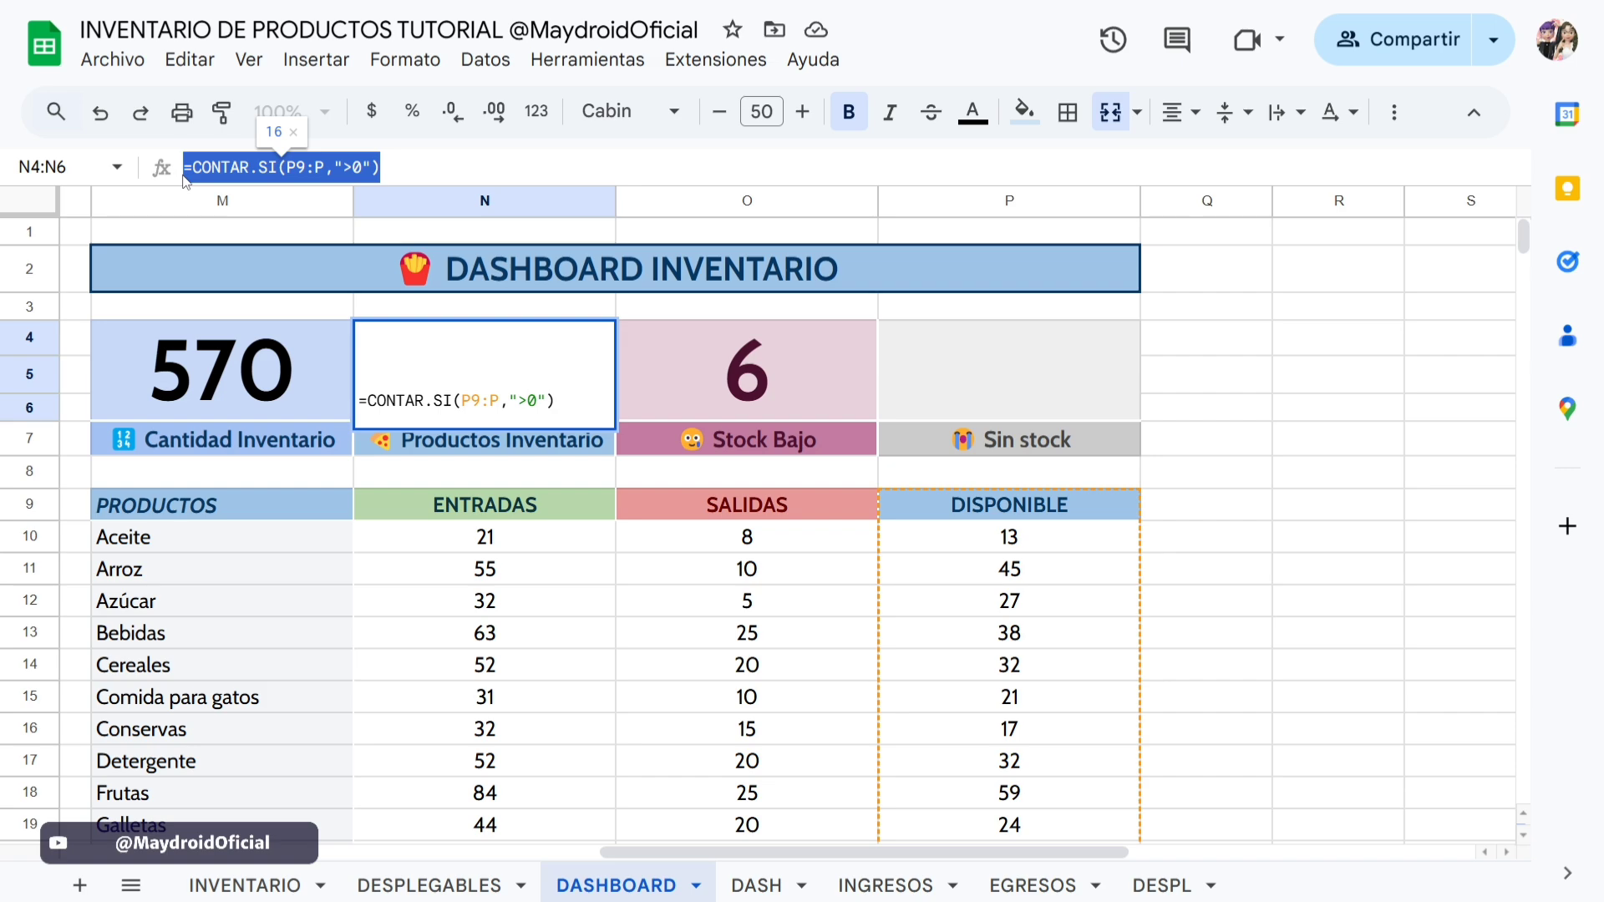
left_click(1061, 390)
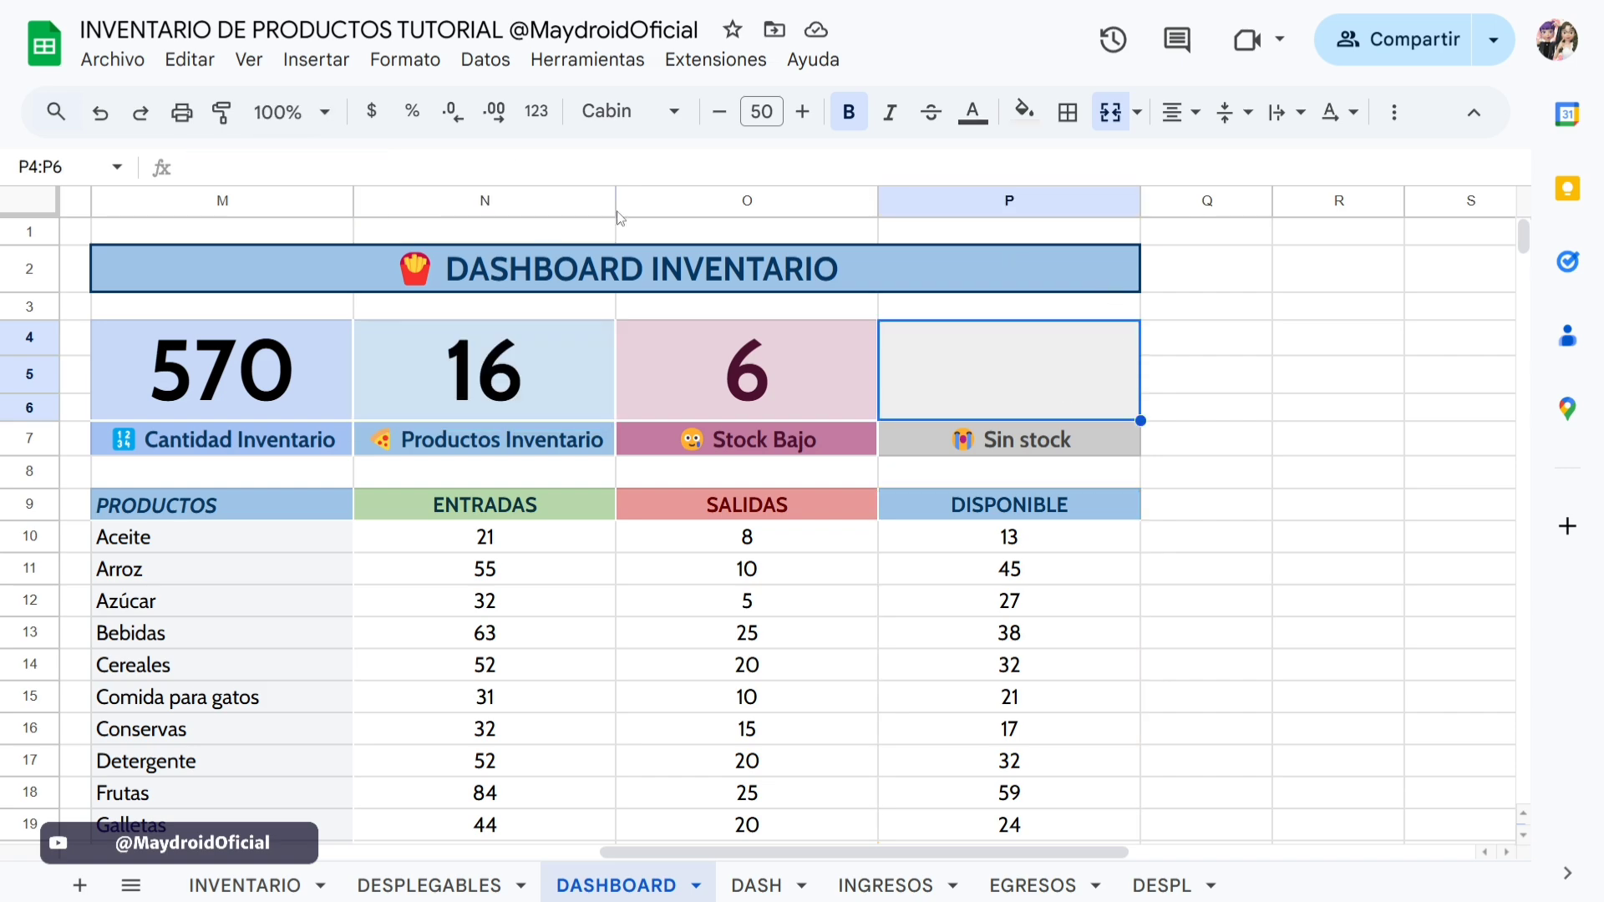
left_click(318, 166)
key("ctrl+v")
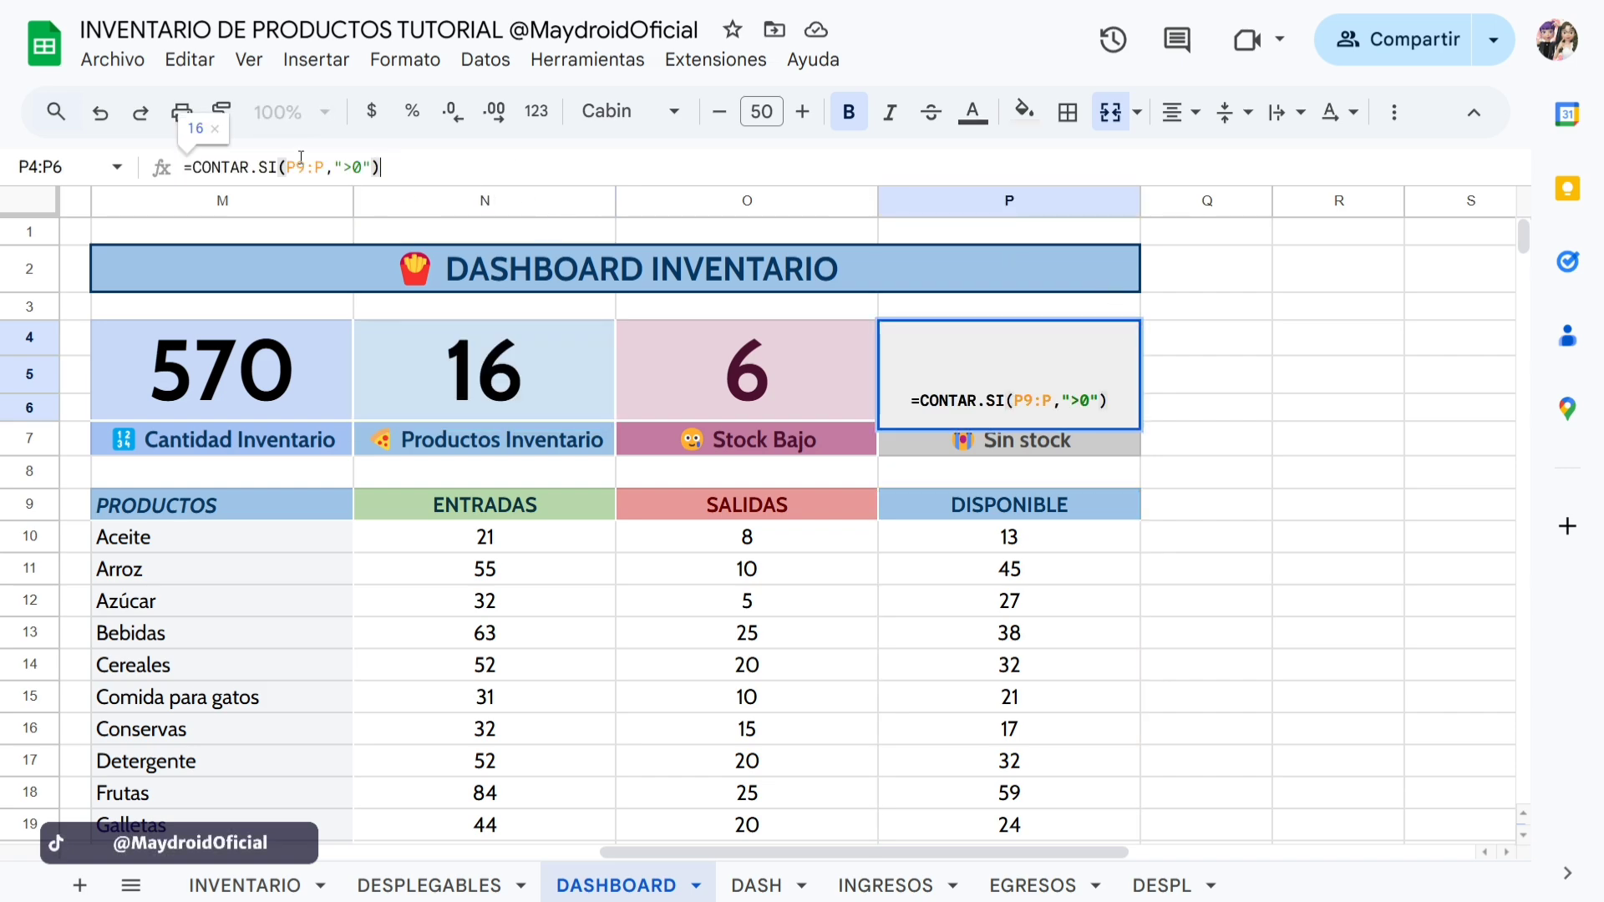
left_click(918, 385)
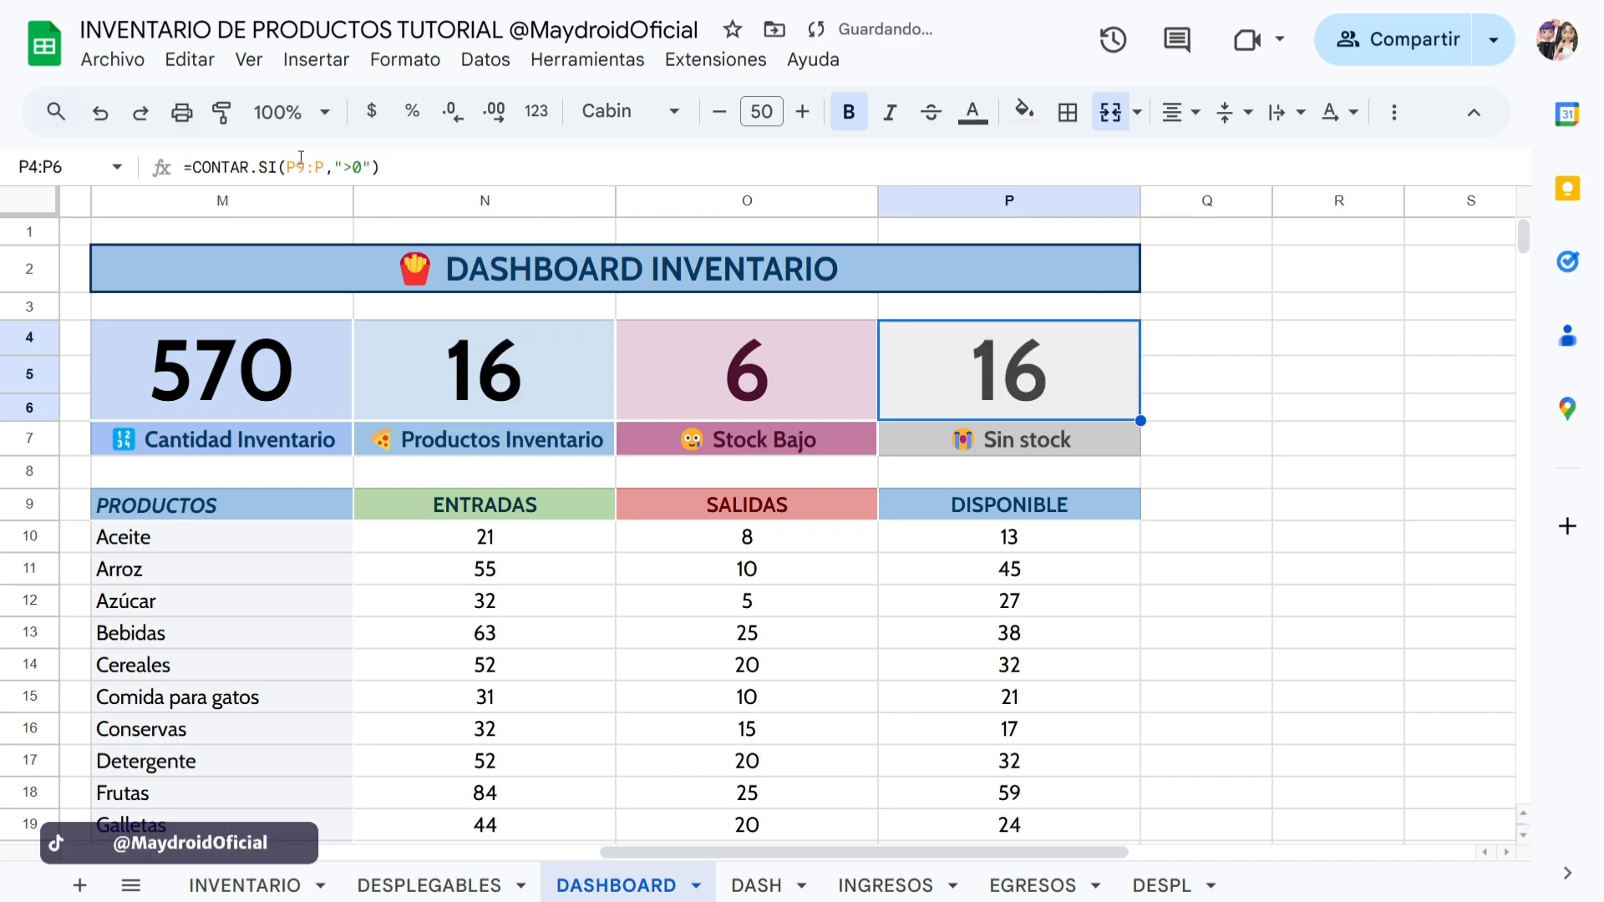
Change the criterion of the CONTAR.SI formula in the Sin stock counter (P4) to "=0" and commit it.
double_click(1026, 390)
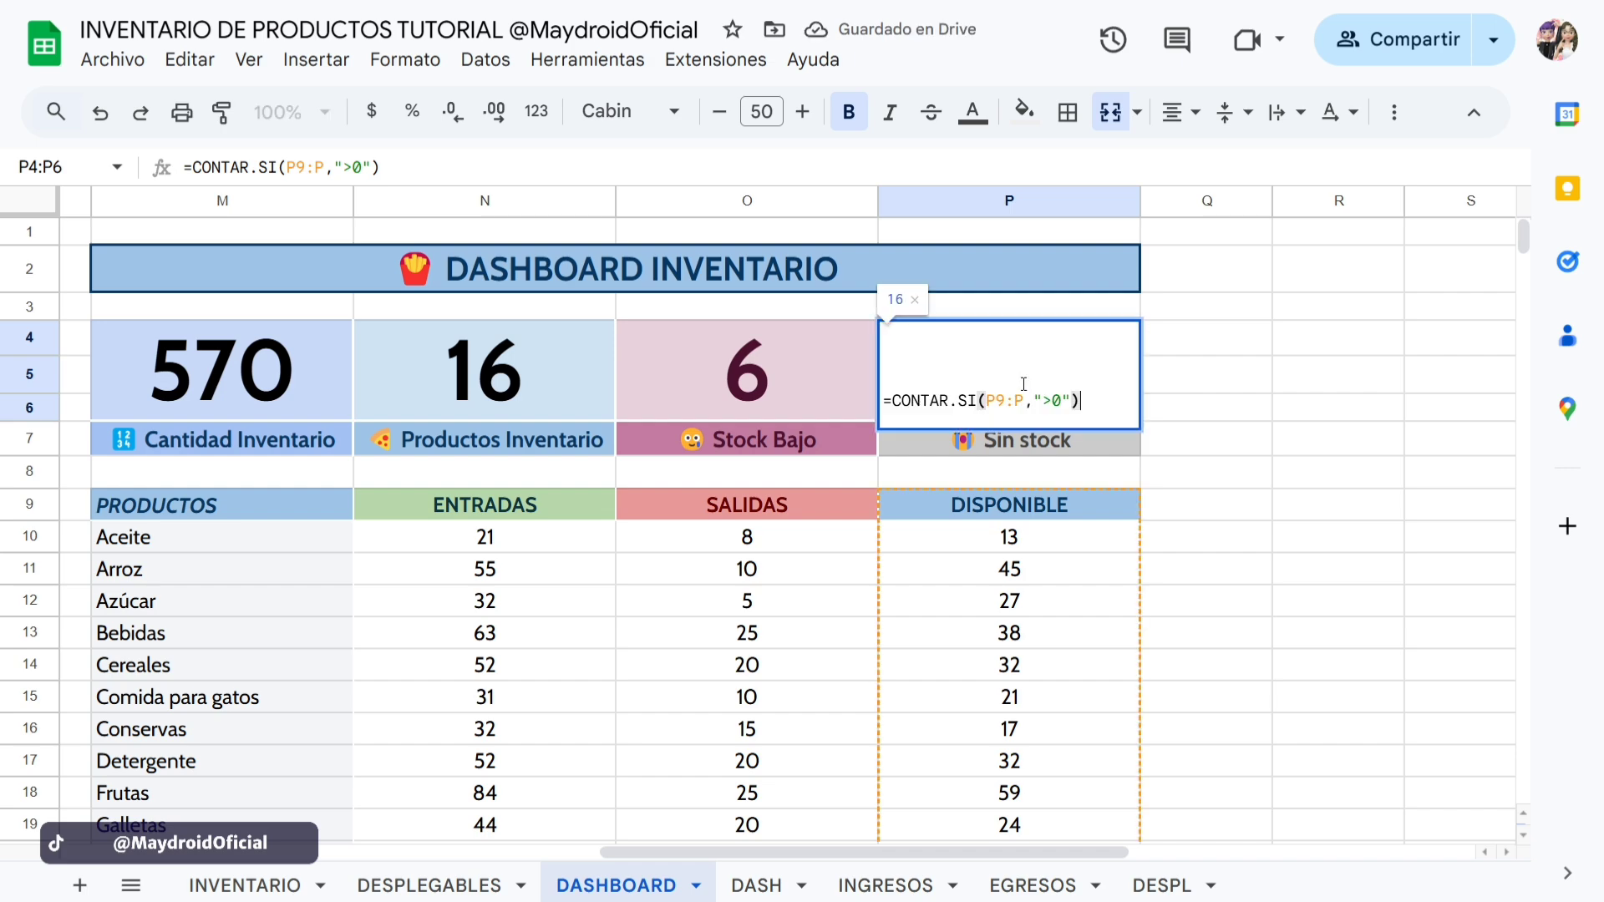
left_click(1055, 401)
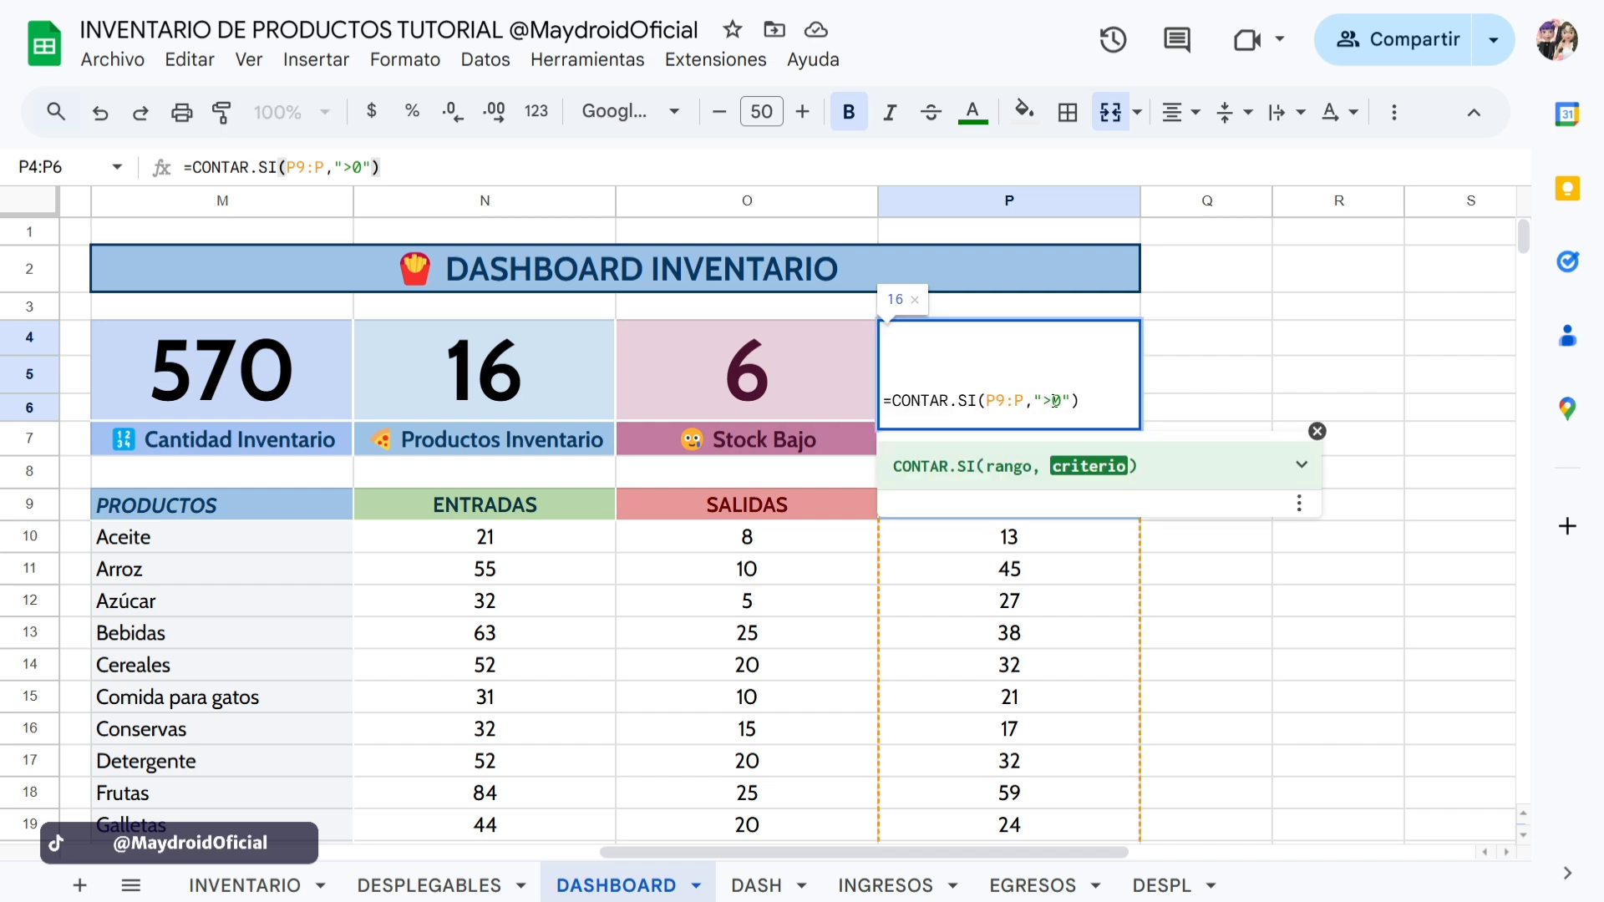
key("BackSpace")
type("=")
key("Return")
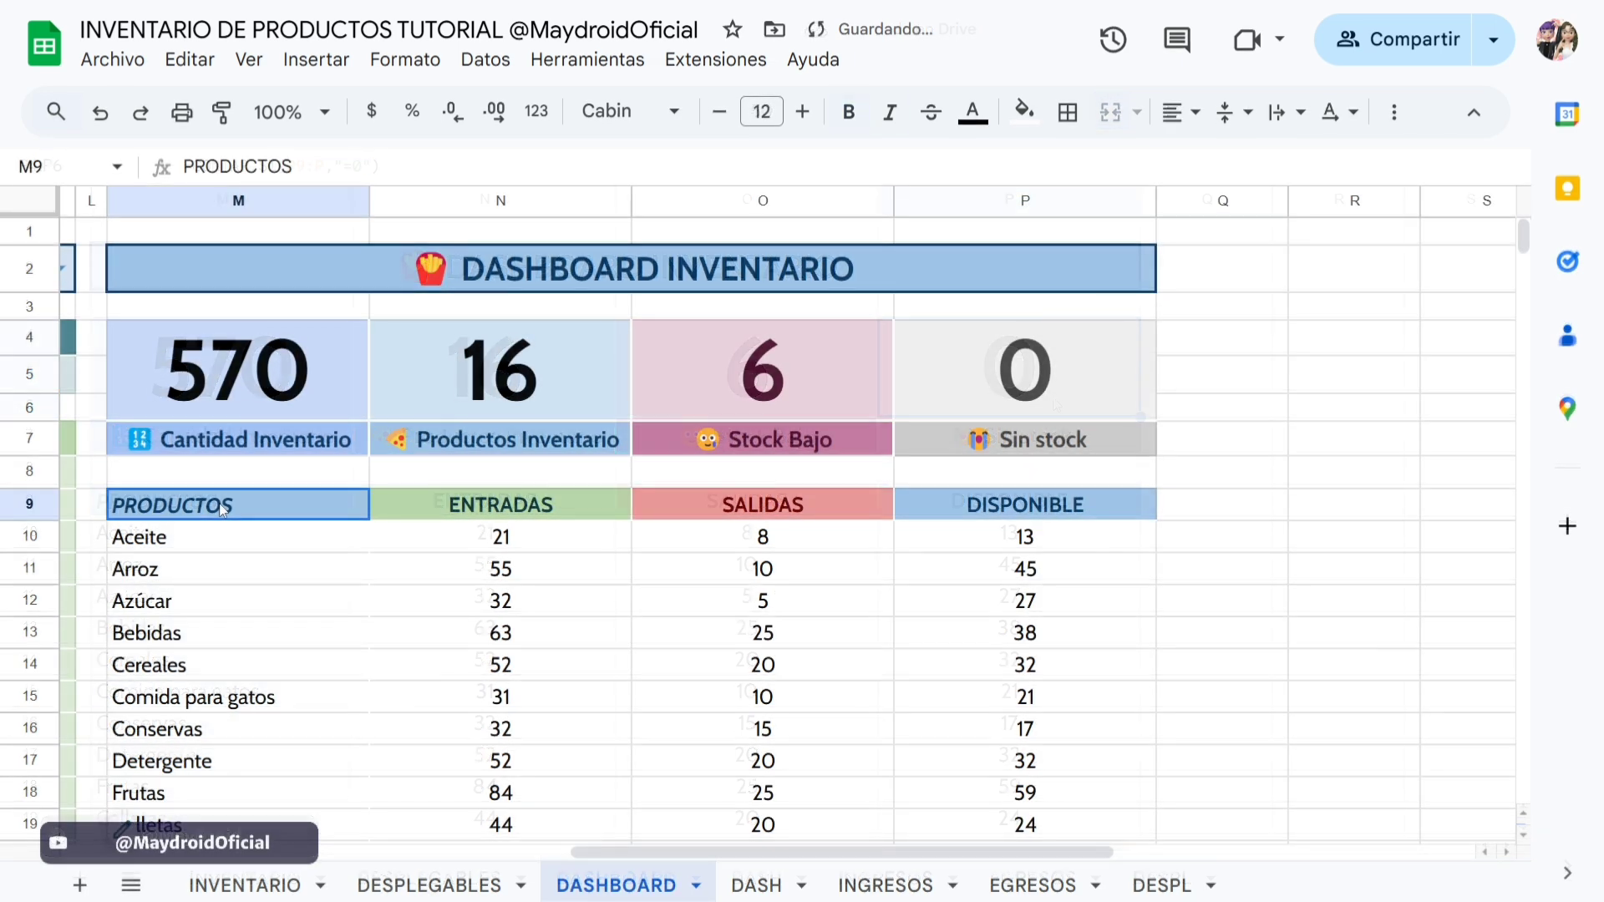
Create a conditional formatting rule for the inventory table and set its range to M9:P.
left_click_drag(251, 504, 1035, 643)
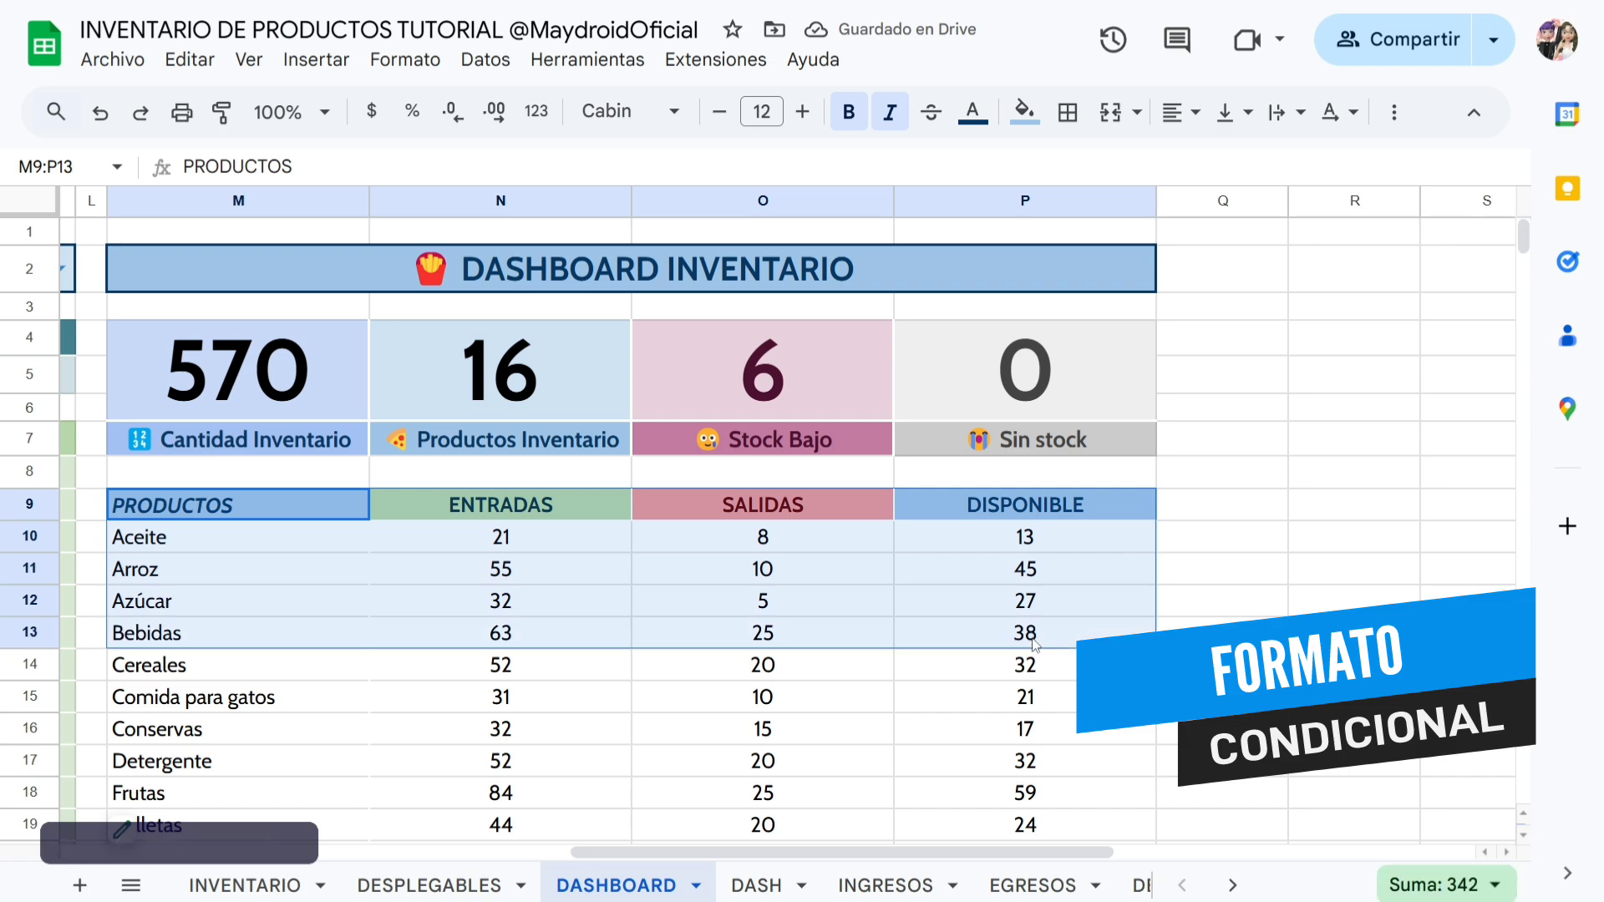
left_click(407, 60)
left_click(605, 549)
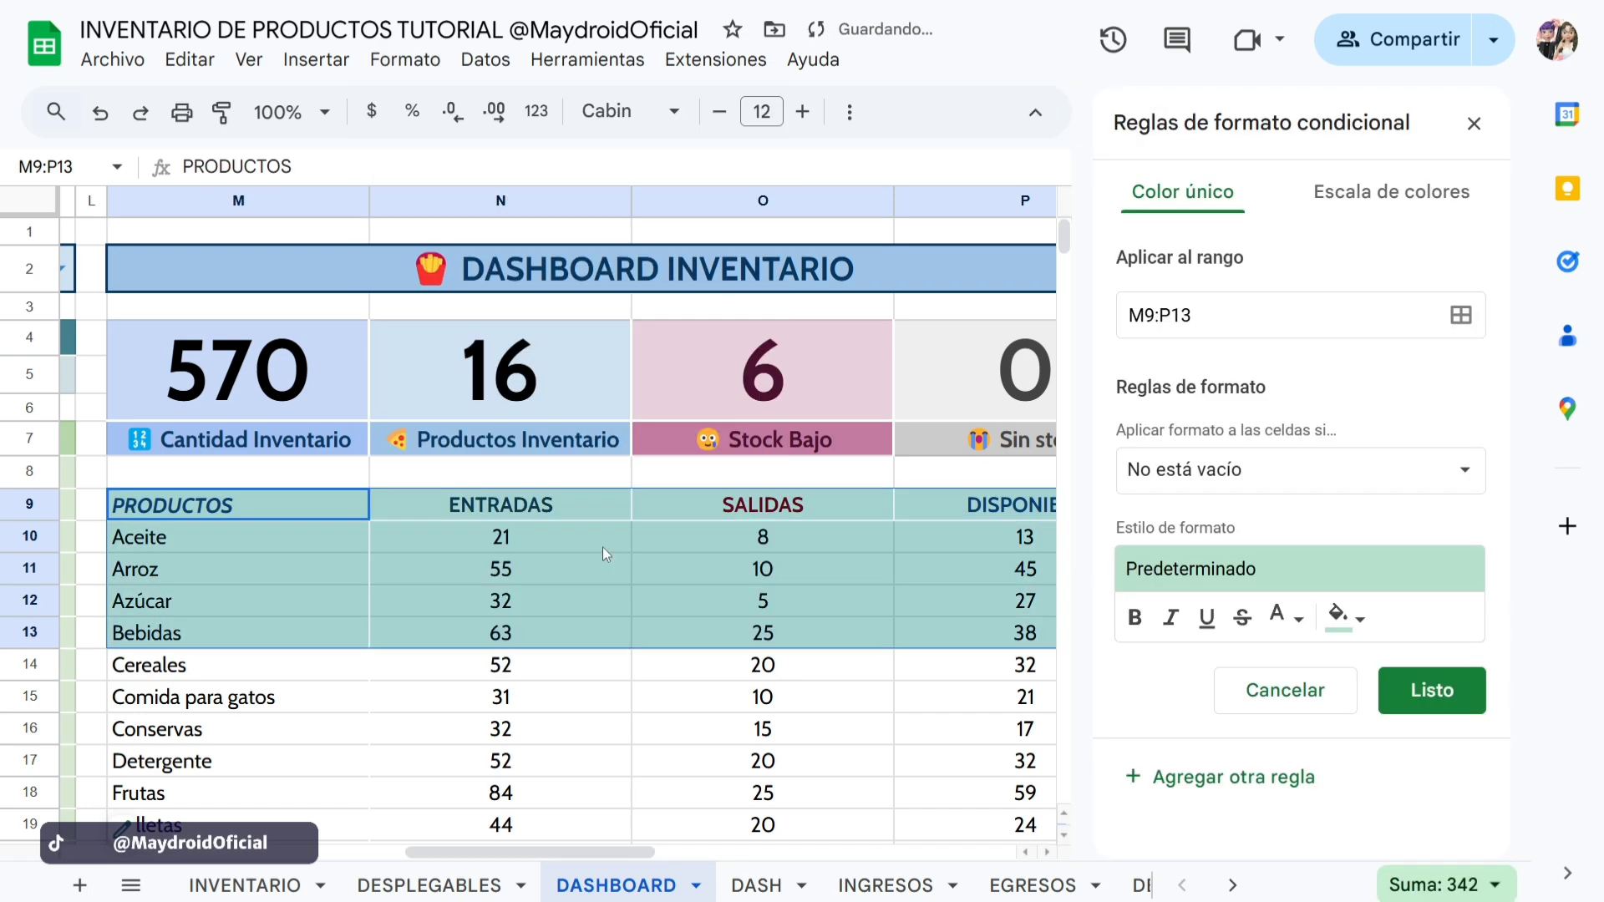
left_click(1304, 316)
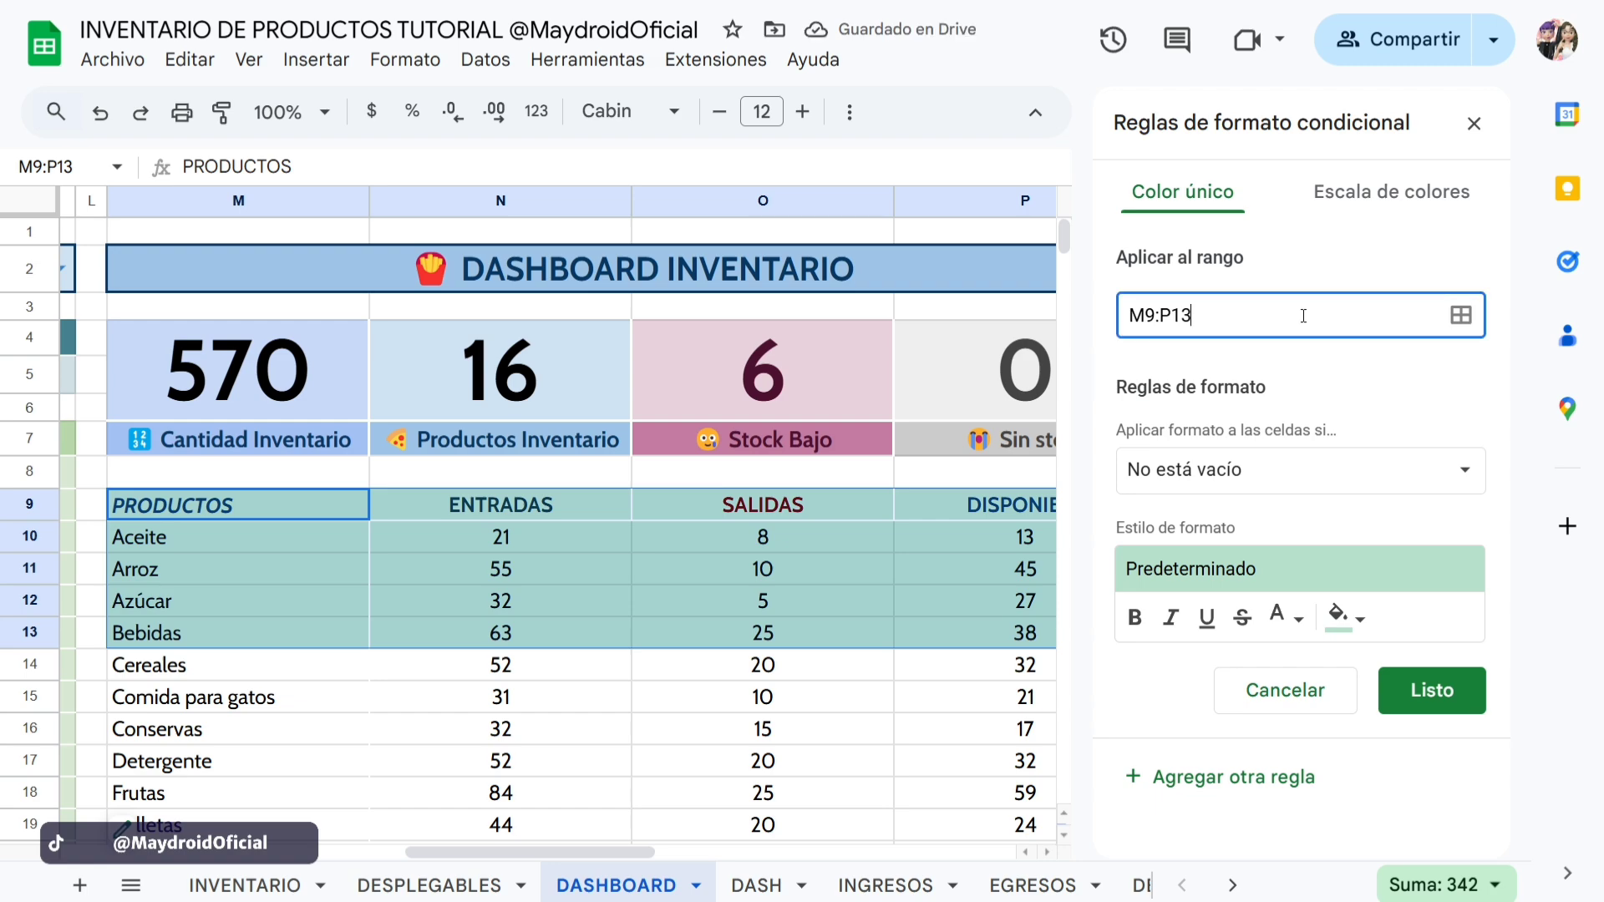
key("BackSpace")
key("BackSpace")
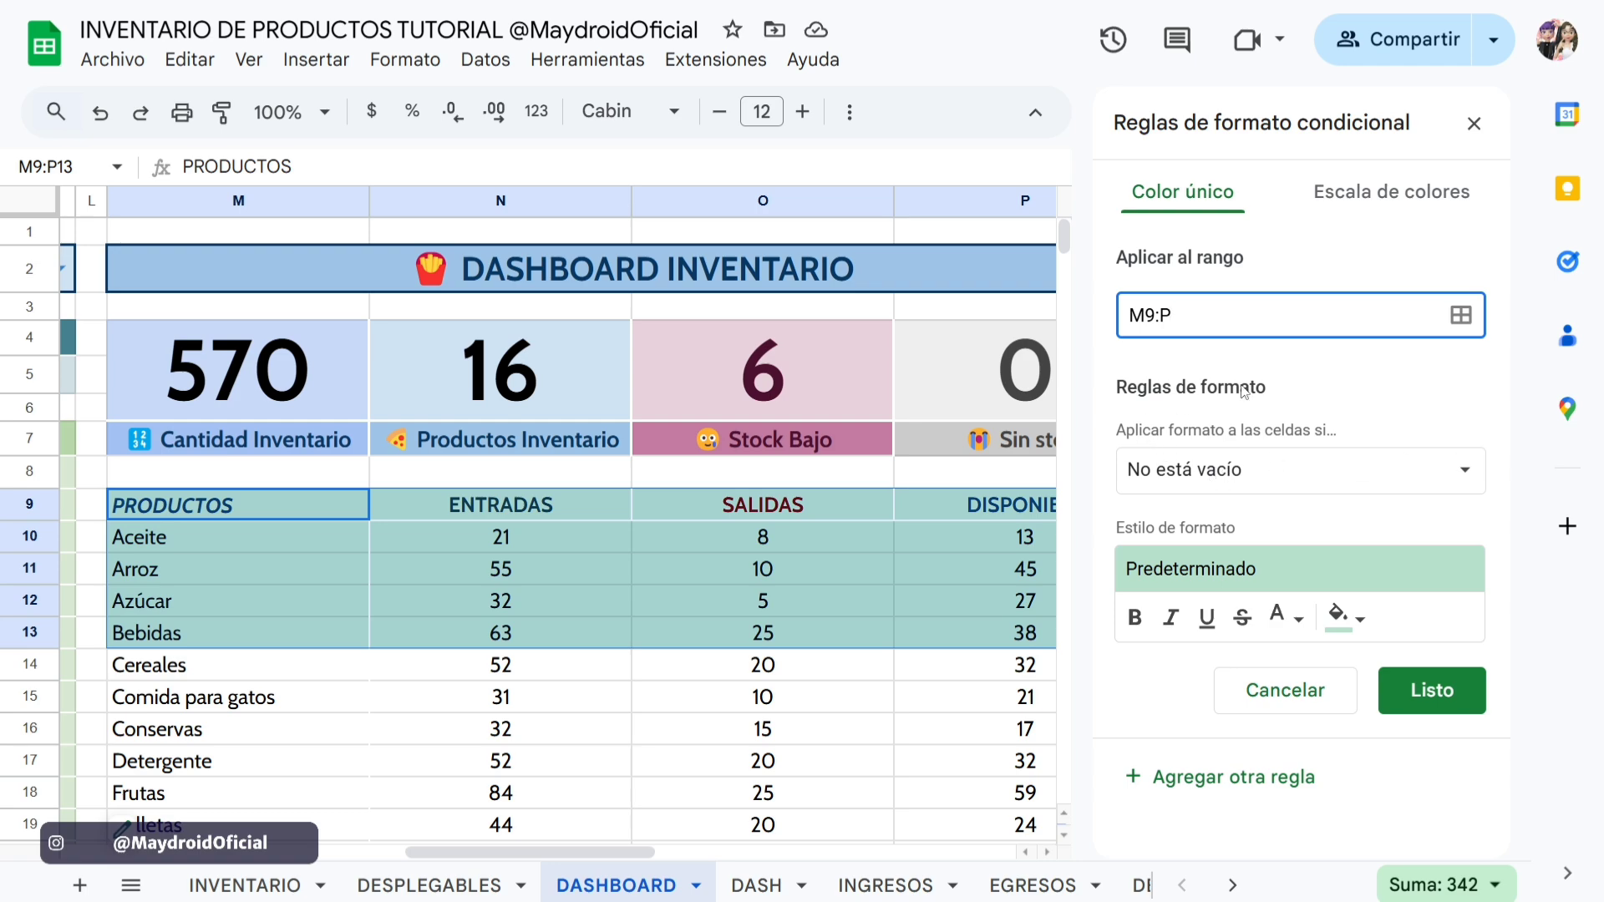
Set the conditional formatting rule's condition to "La fórmula personalizada es".
left_click(1239, 468)
scroll(1235, 669, "down", 5)
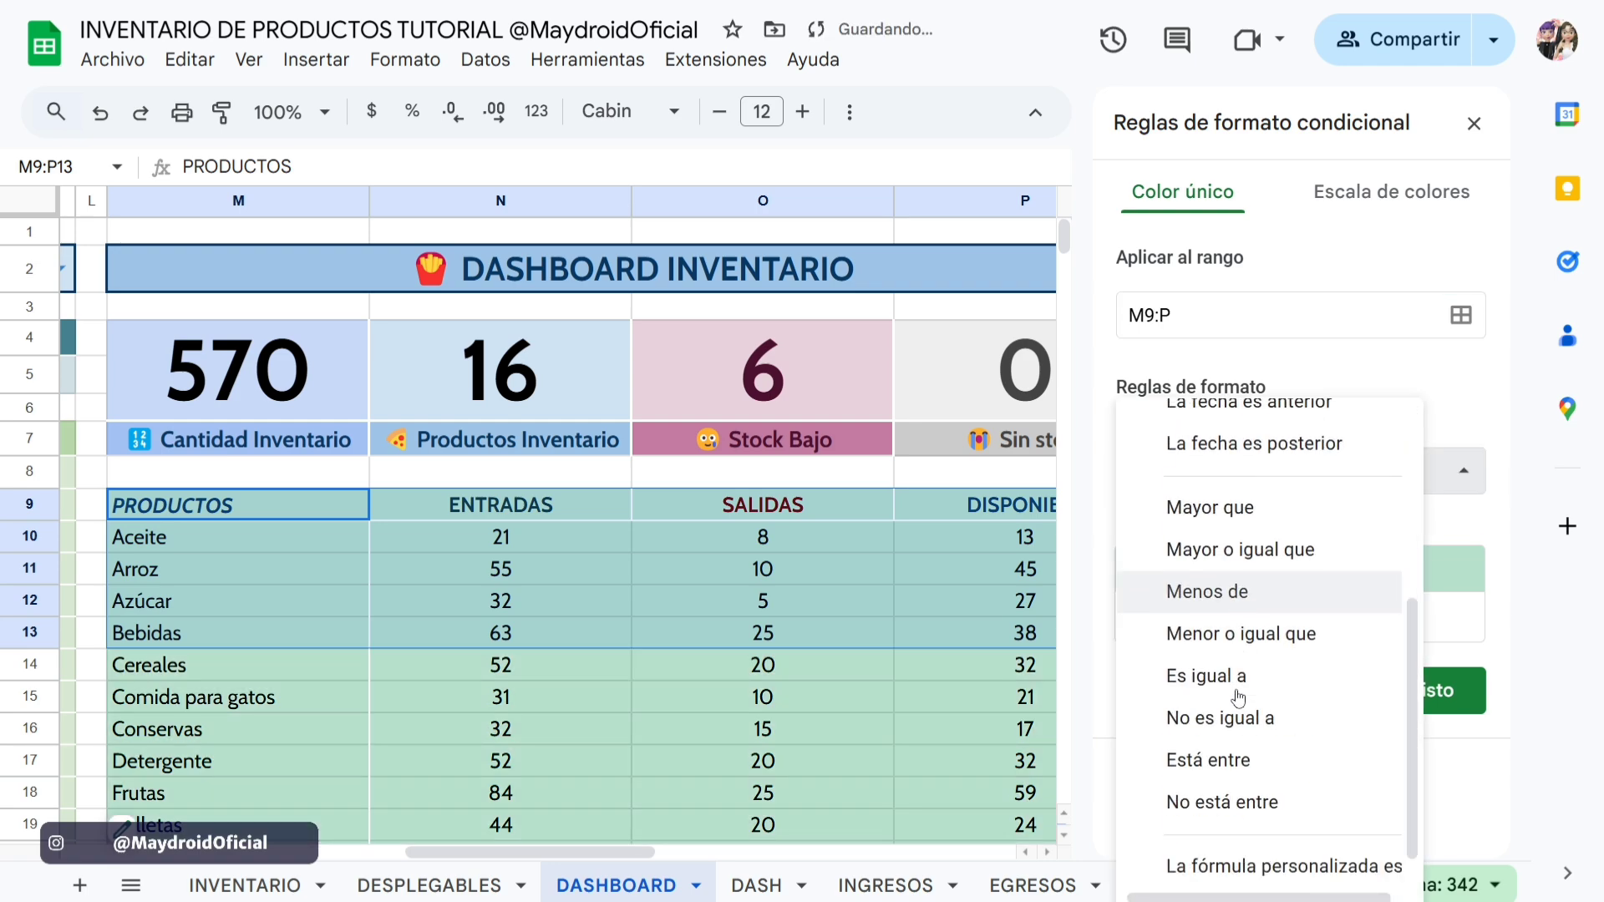
left_click(1249, 864)
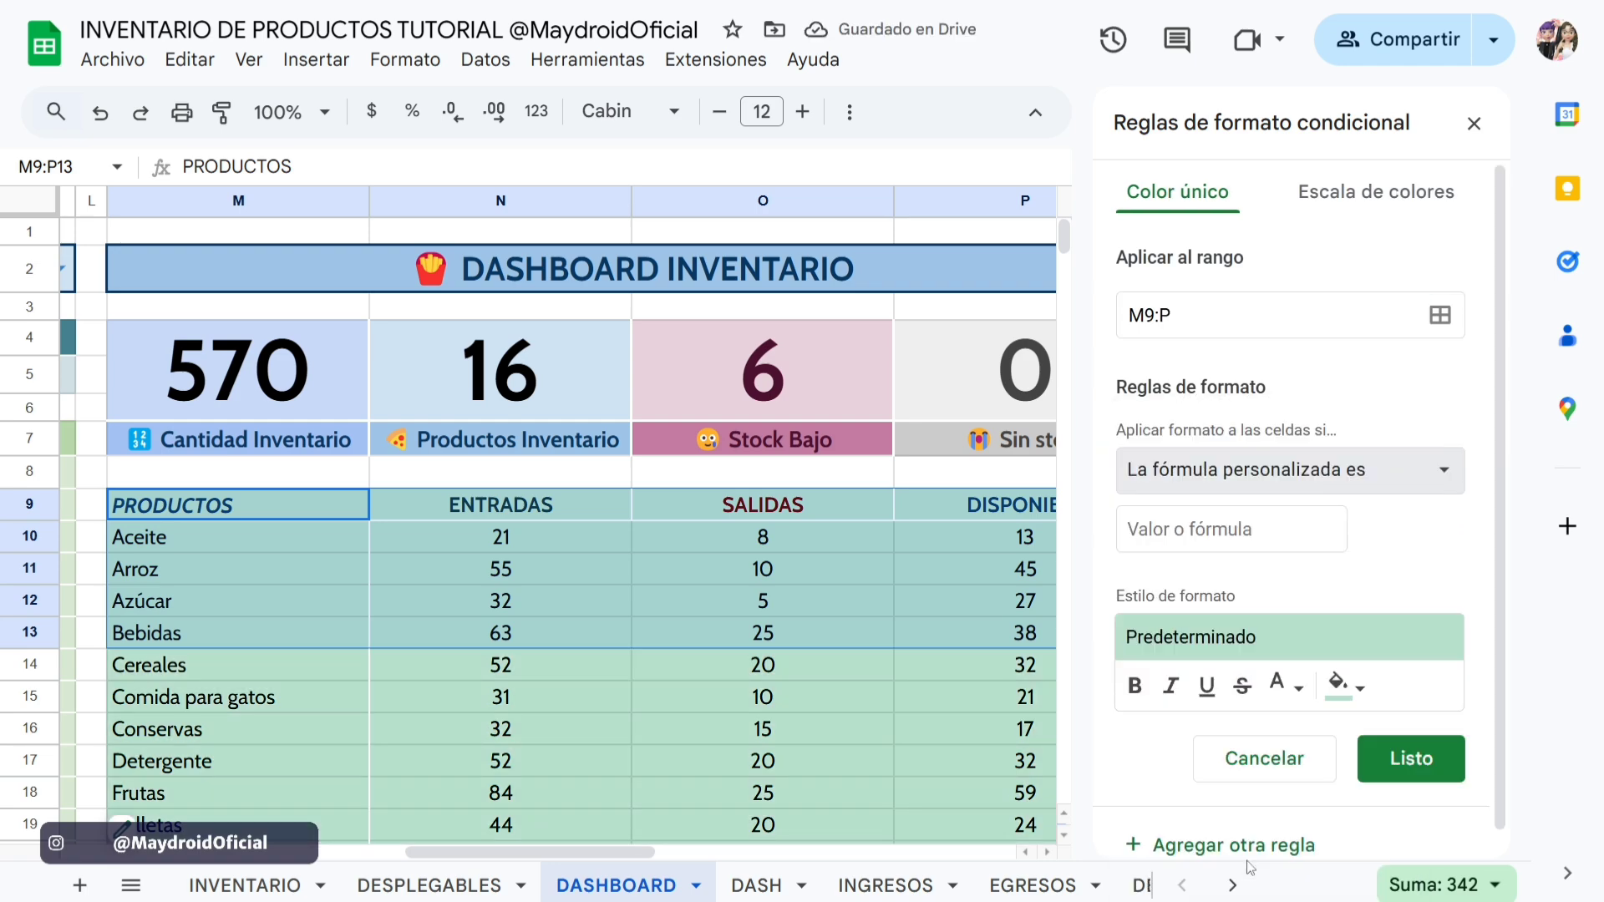
left_click(1256, 532)
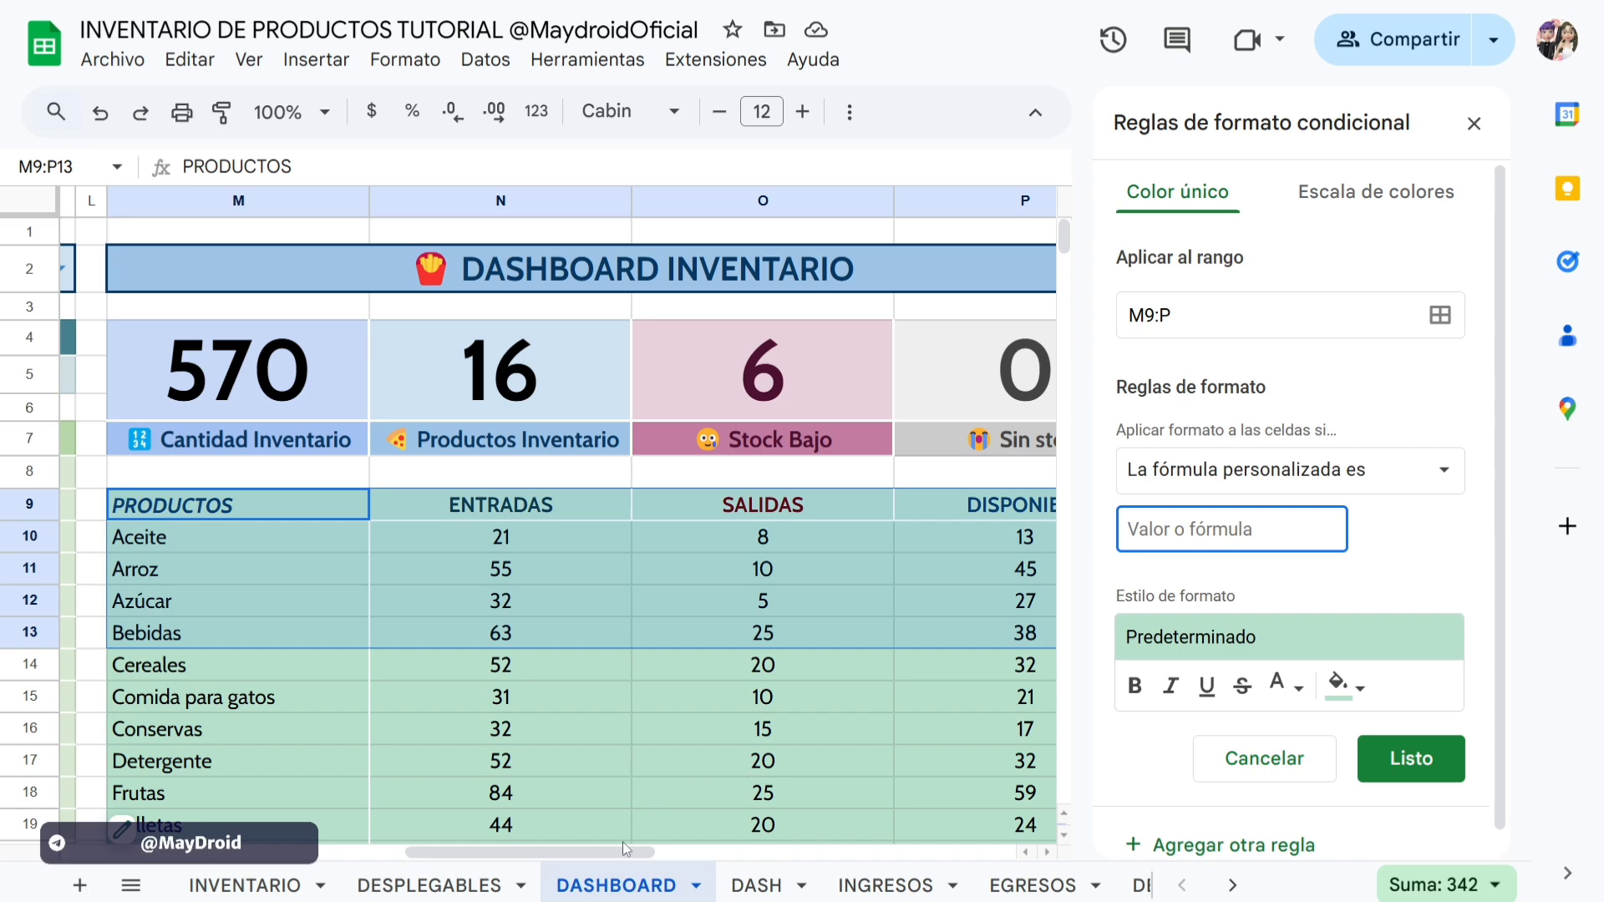
Start the rule's custom formula with a non-empty test on the DISPONIBLE column: =Y($P$9:$P<>"",.
left_click_drag(615, 854, 709, 859)
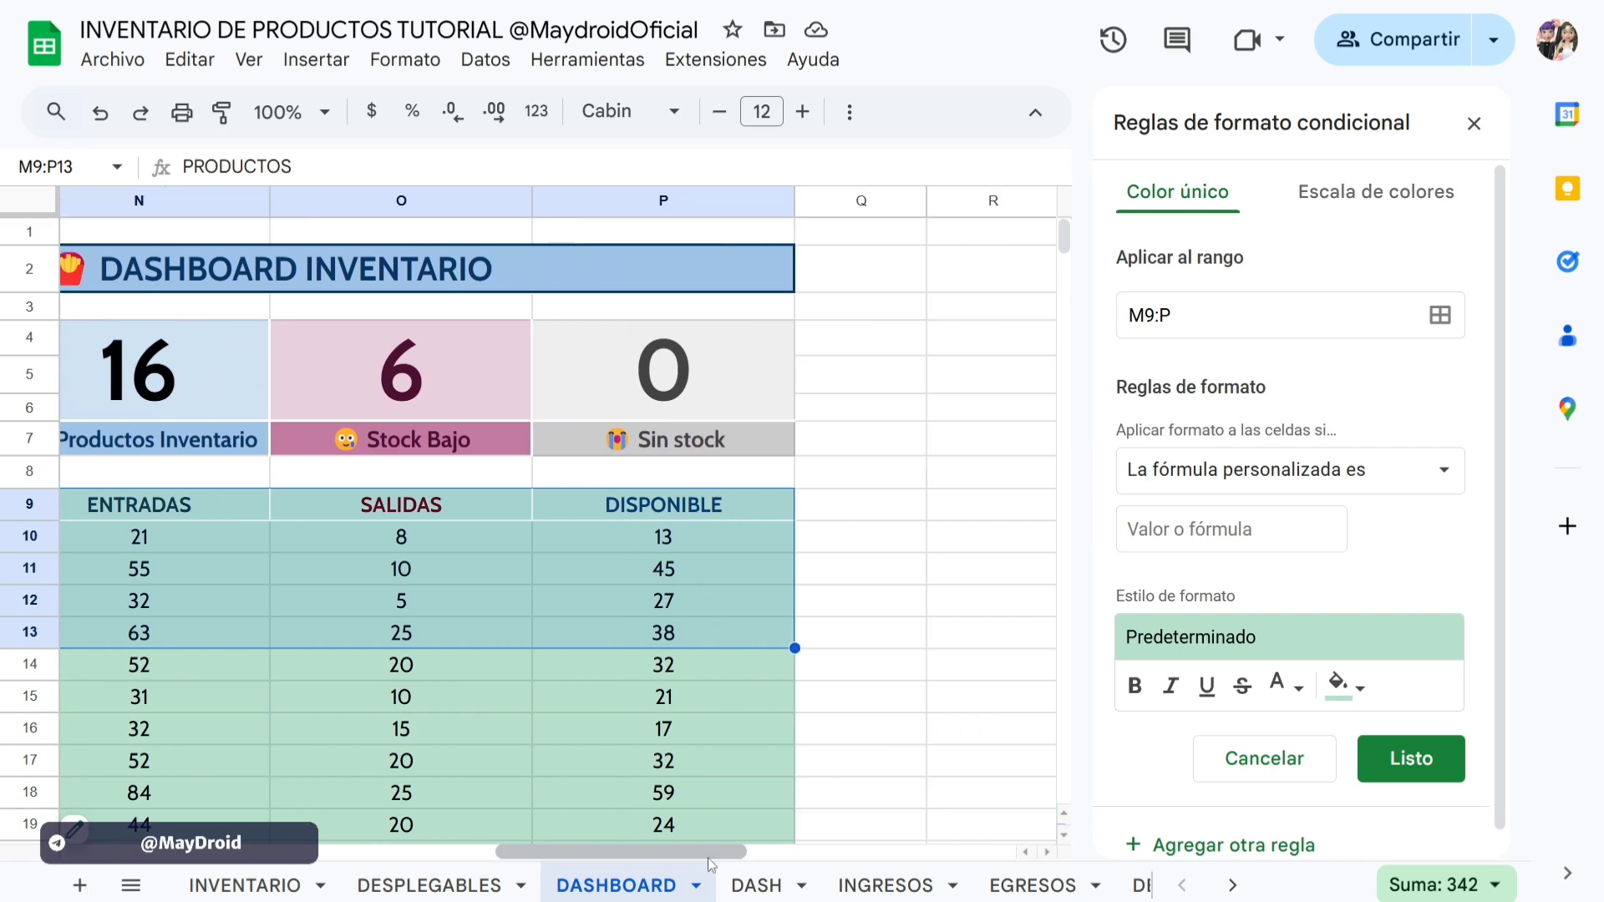
left_click(742, 504)
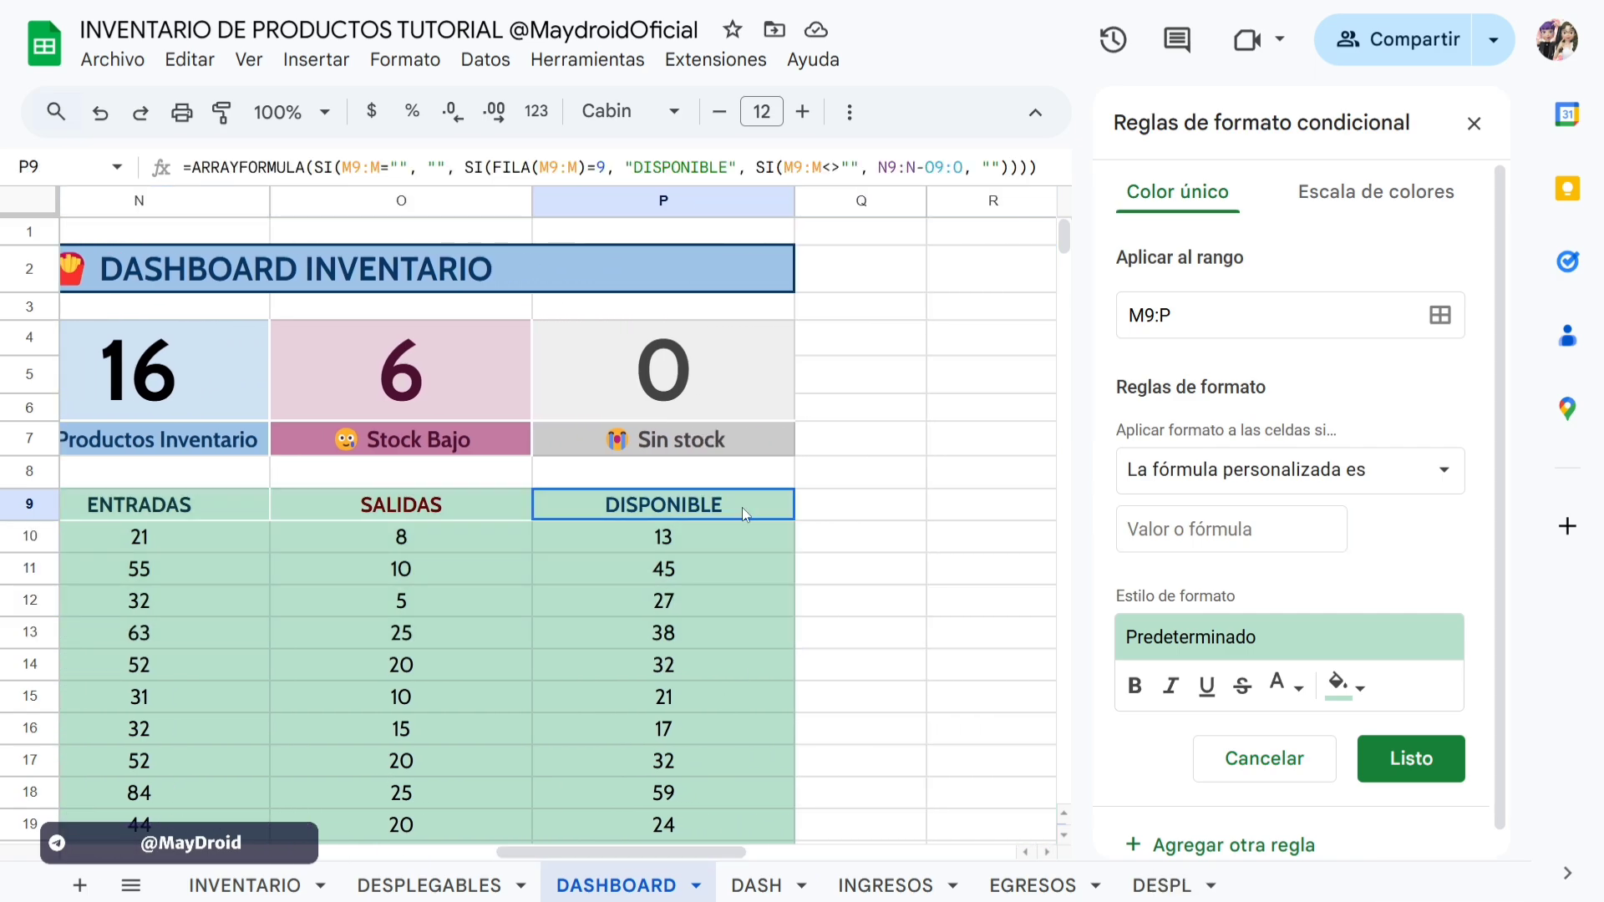
left_click_drag(742, 508, 724, 644)
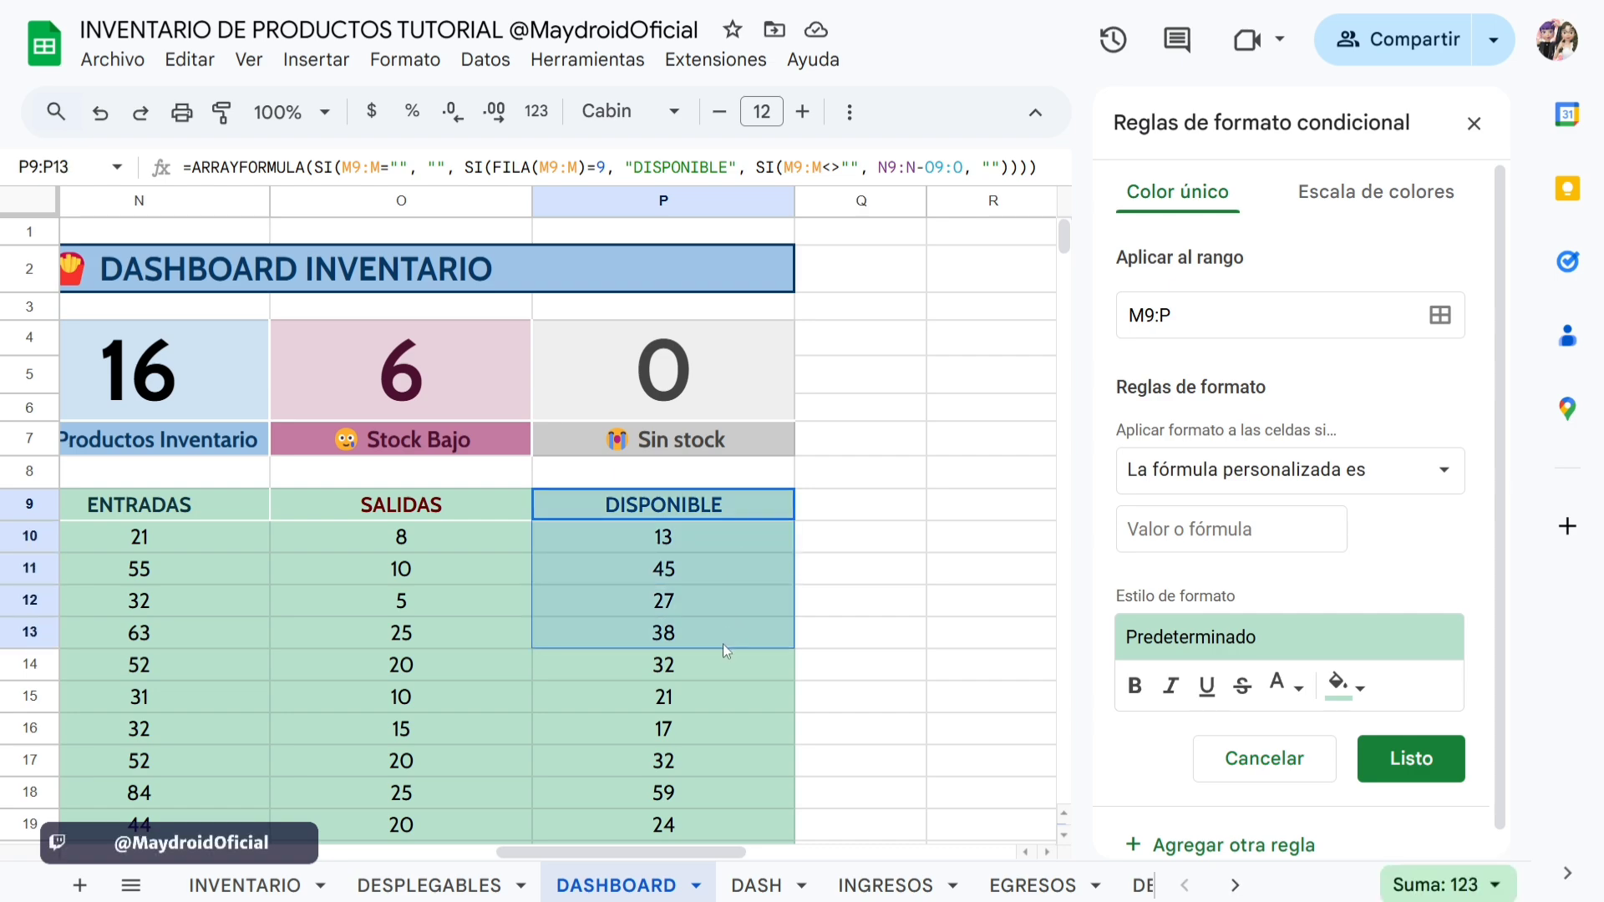
left_click(1303, 544)
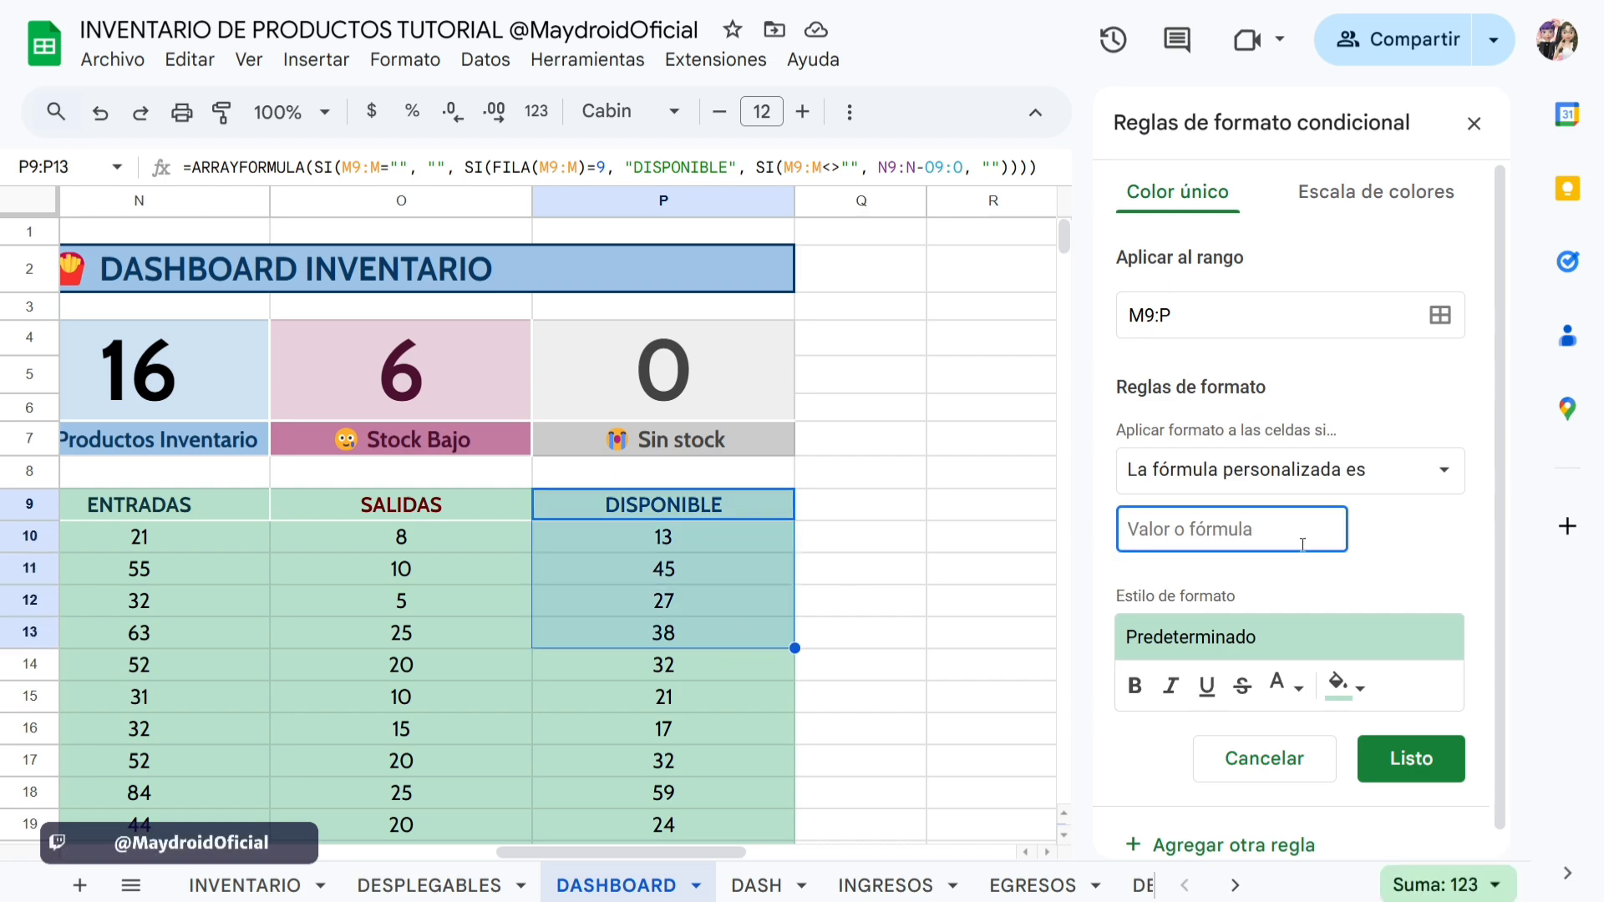
type("=")
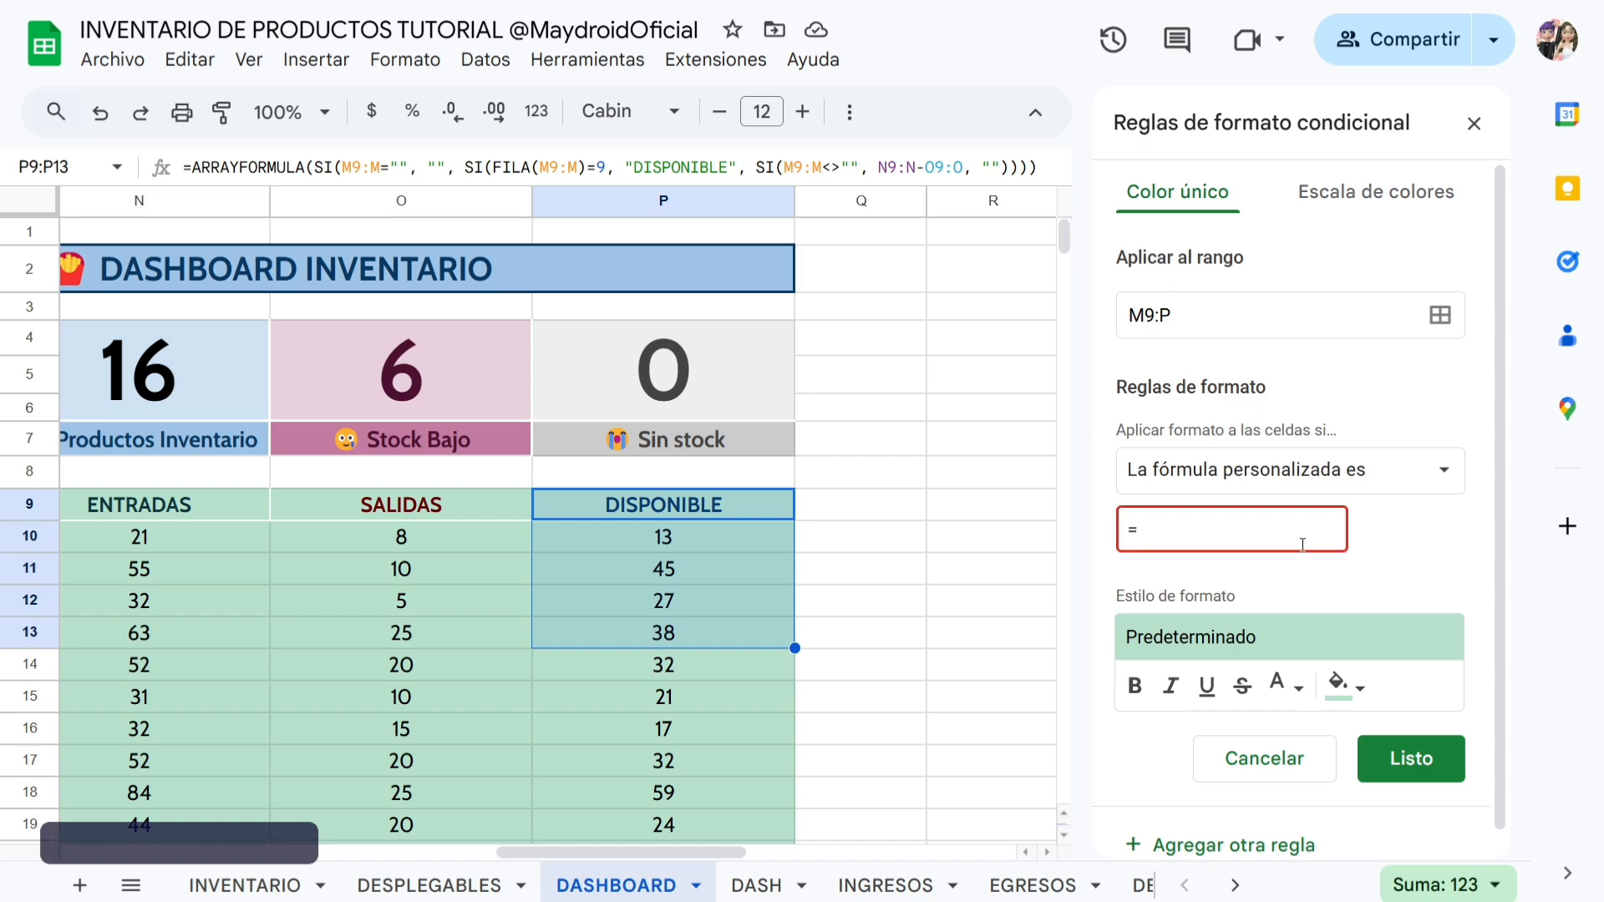
type("Y(")
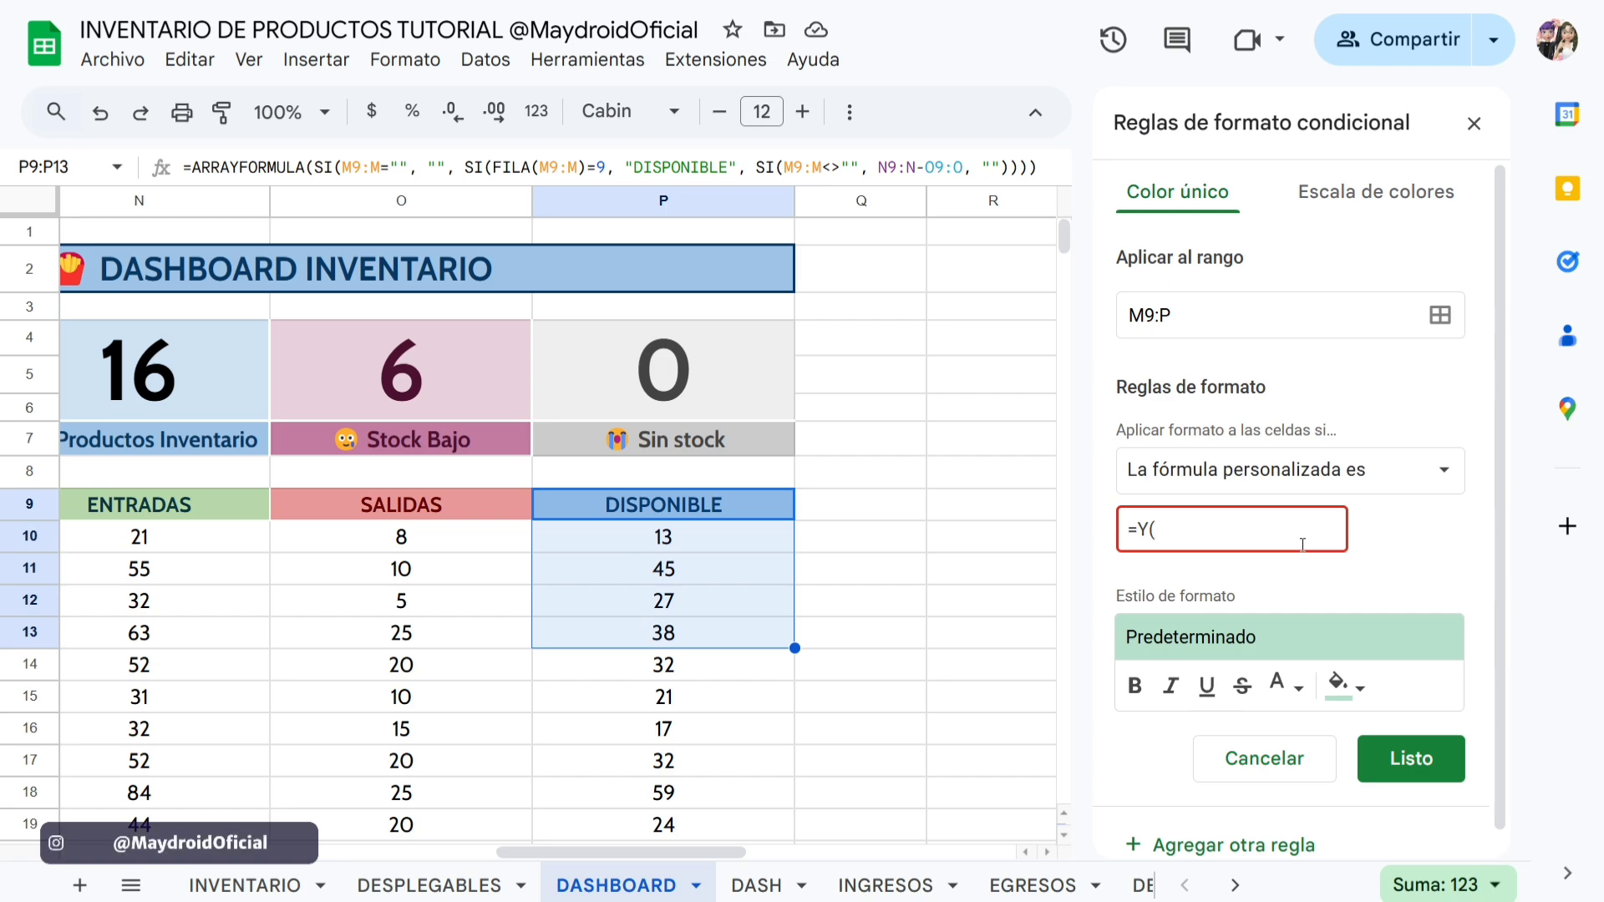
type("$P$9:$")
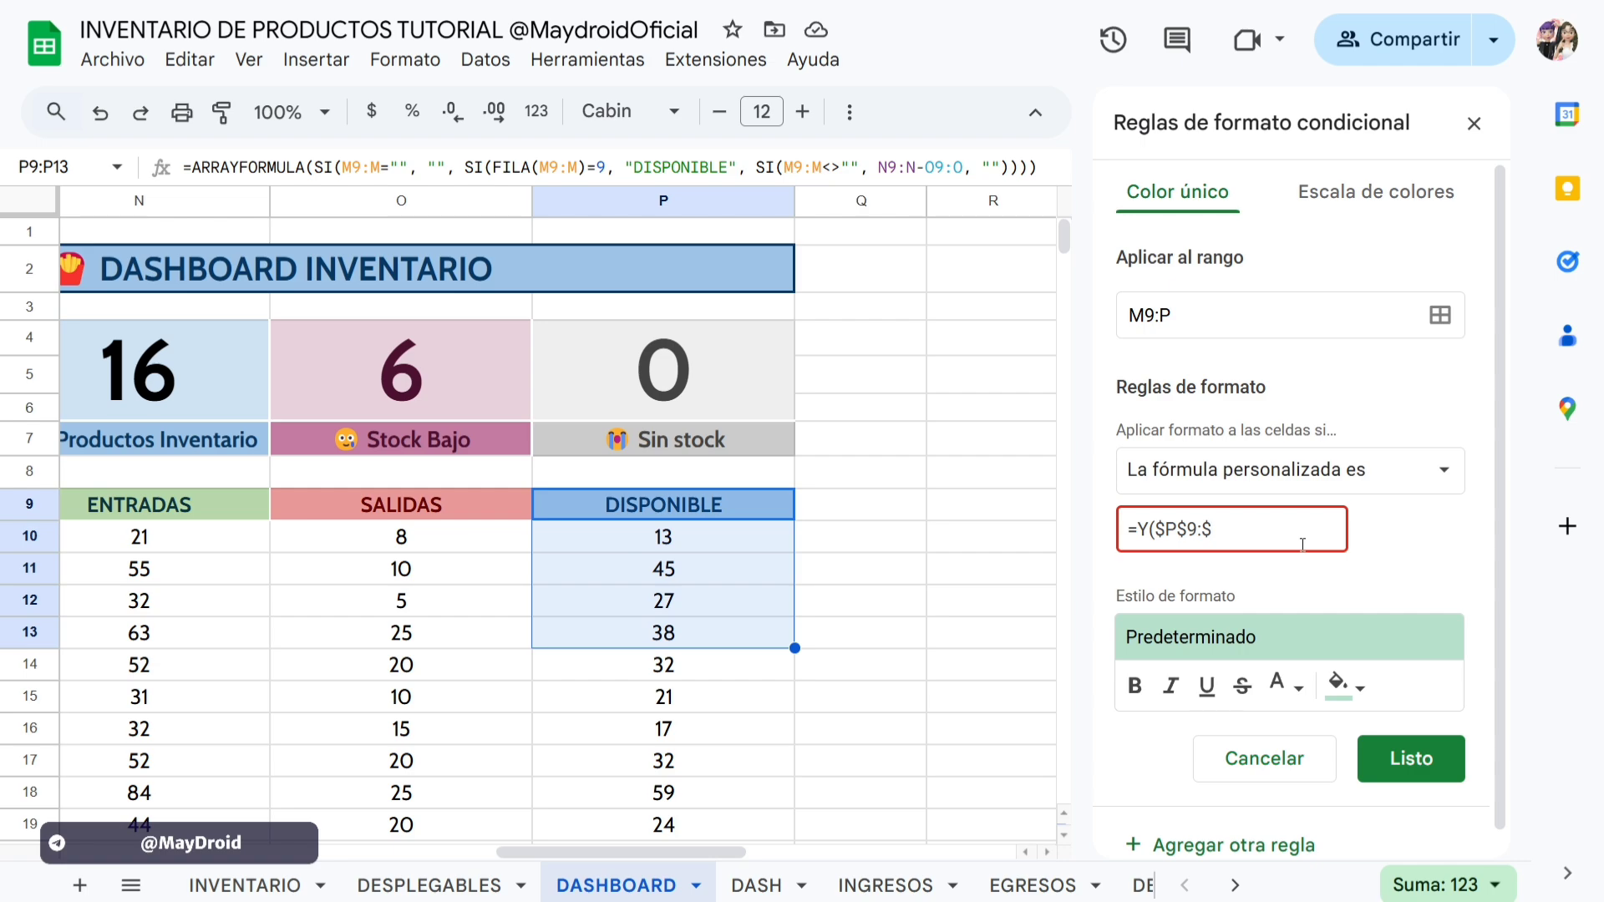
type("P")
type("<>")
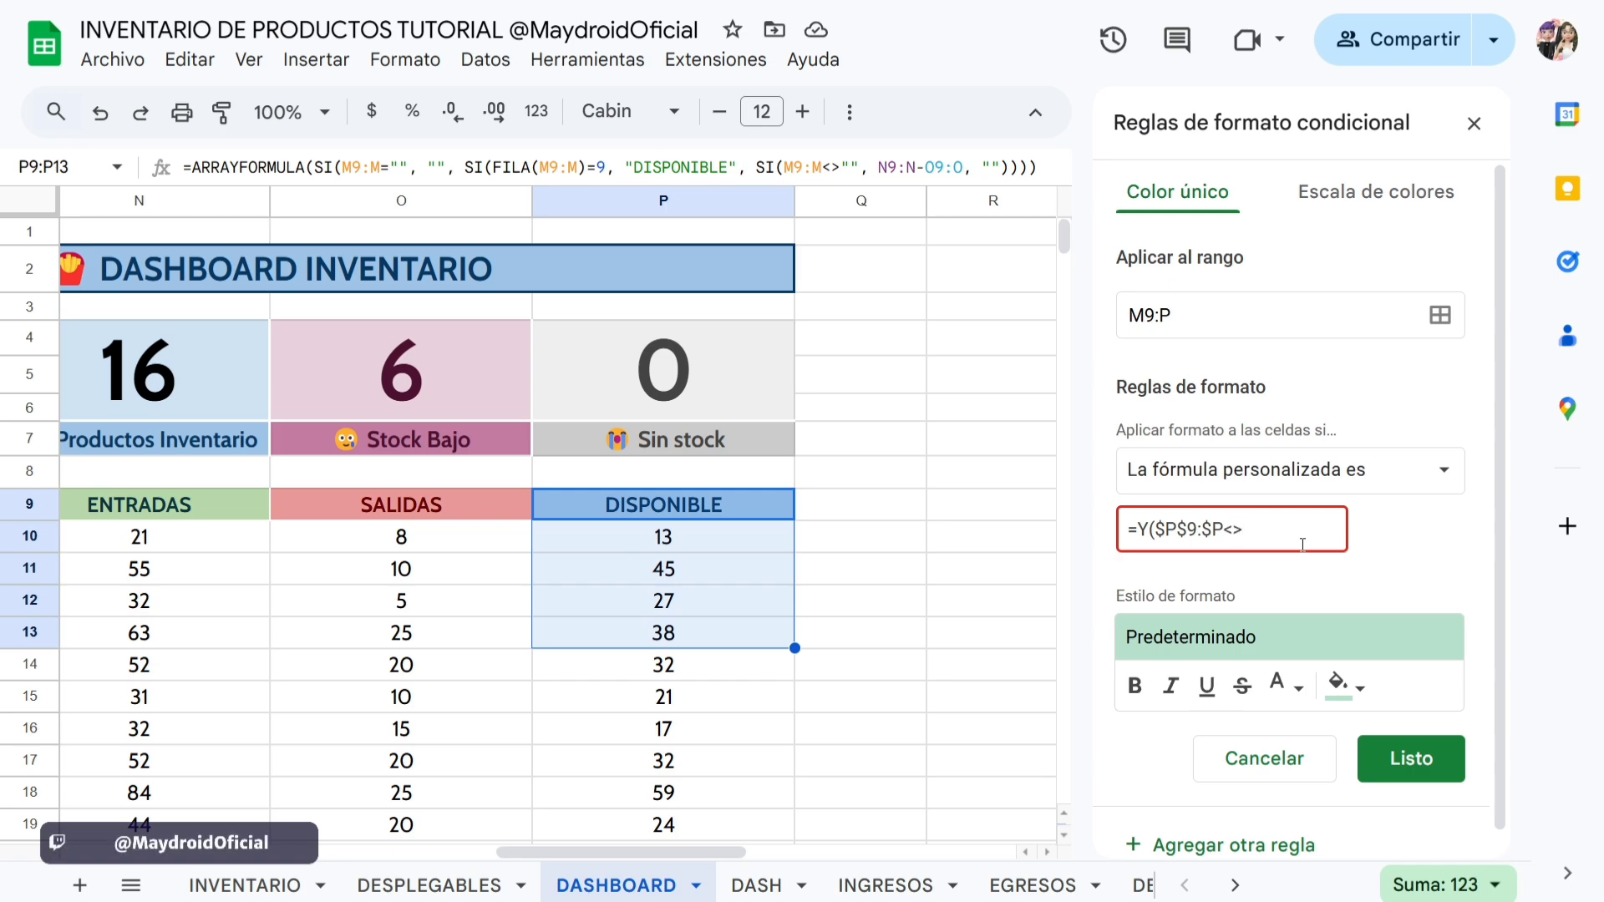
type("\"\",")
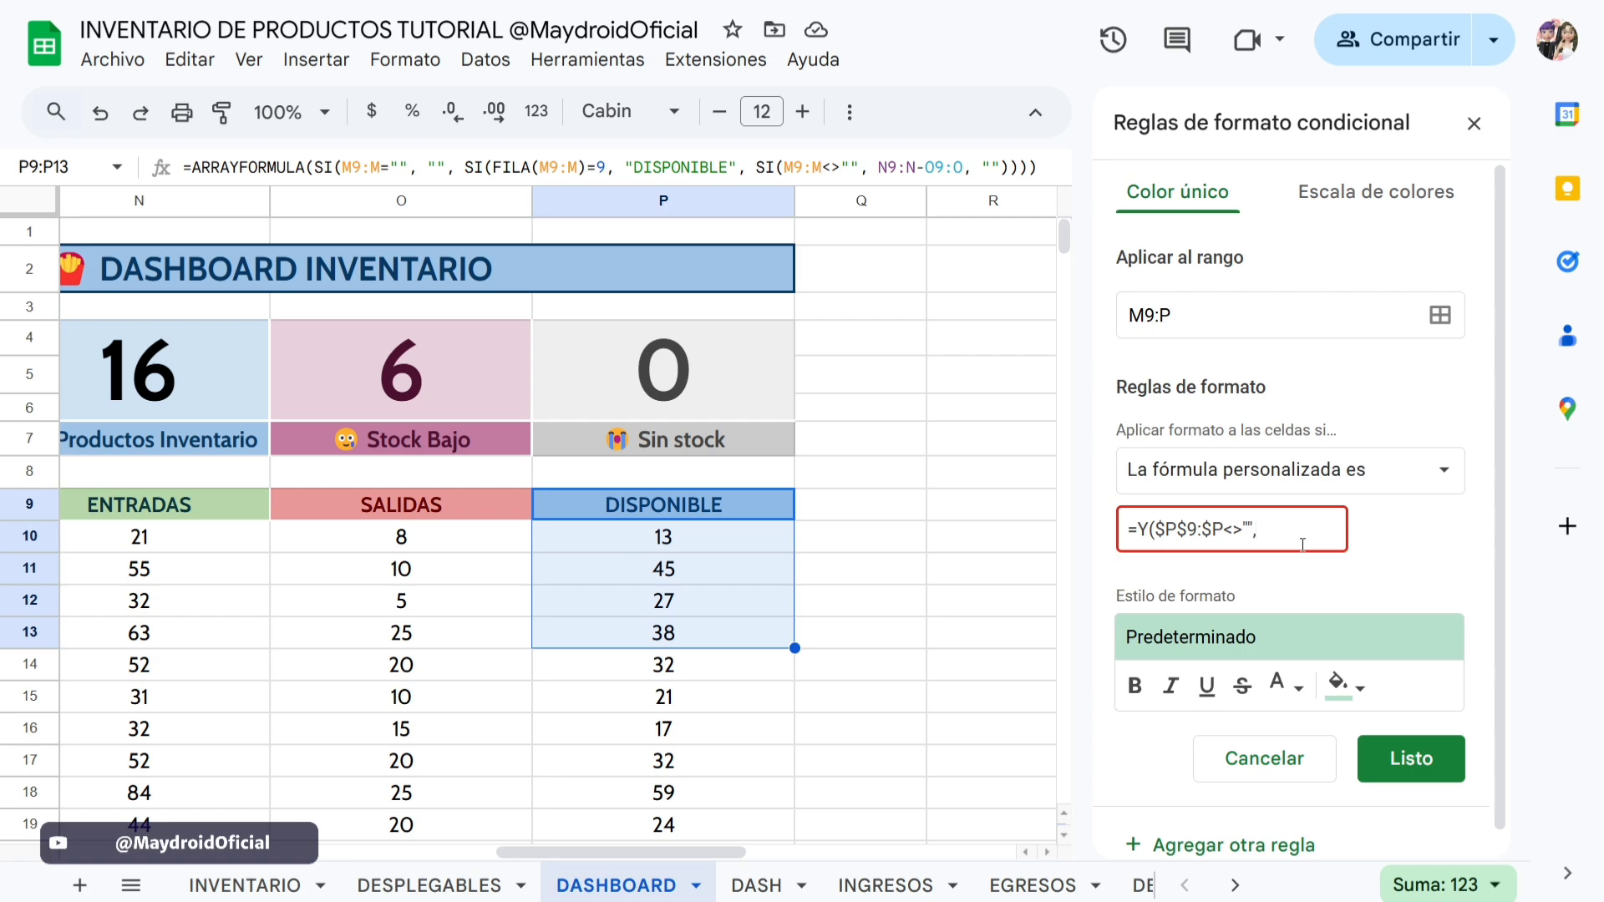
Complete the rule's custom formula with the low-stock condition $P$9:$P<=30) and check the highlighted table rows.
type("$")
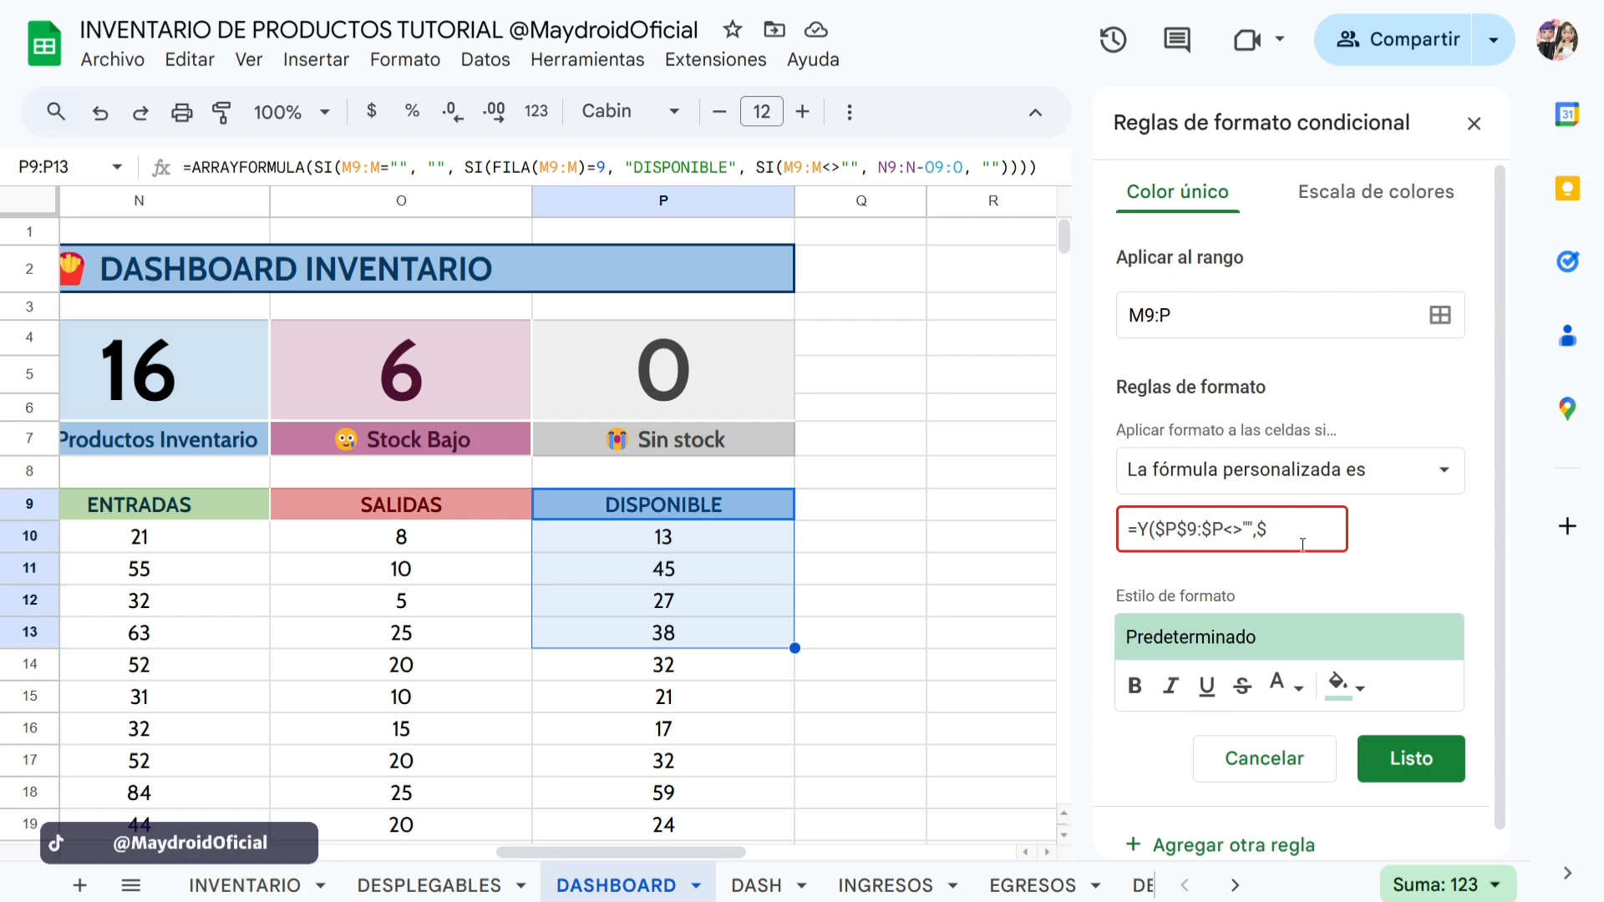
type("P$9:$")
type("P$9:$P")
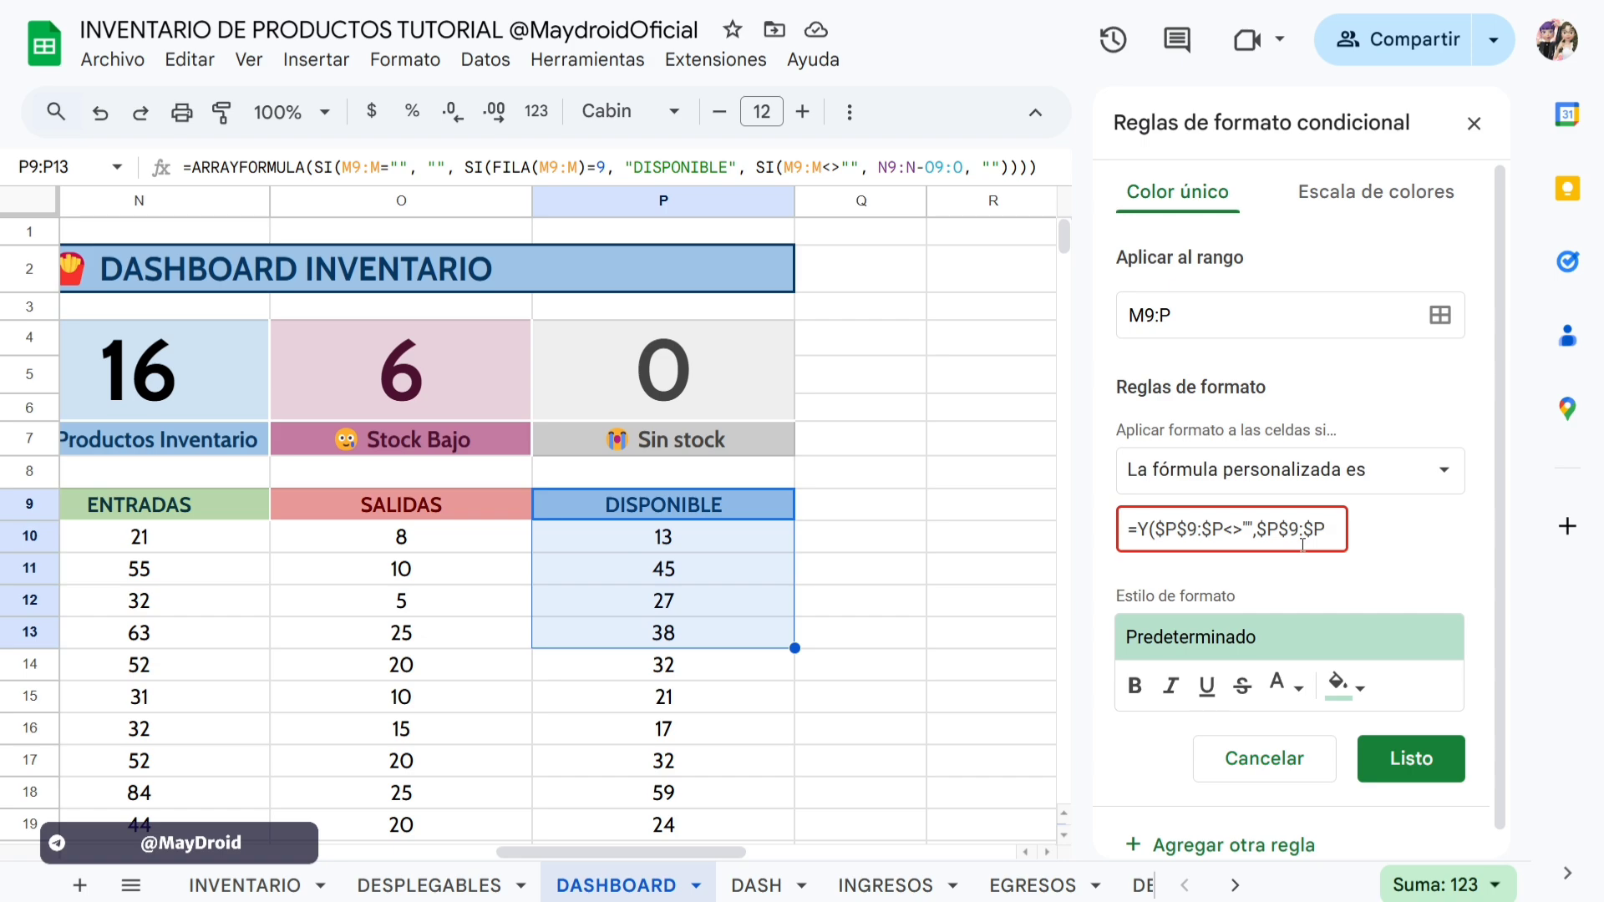
type(">")
key("BackSpace")
type("<=")
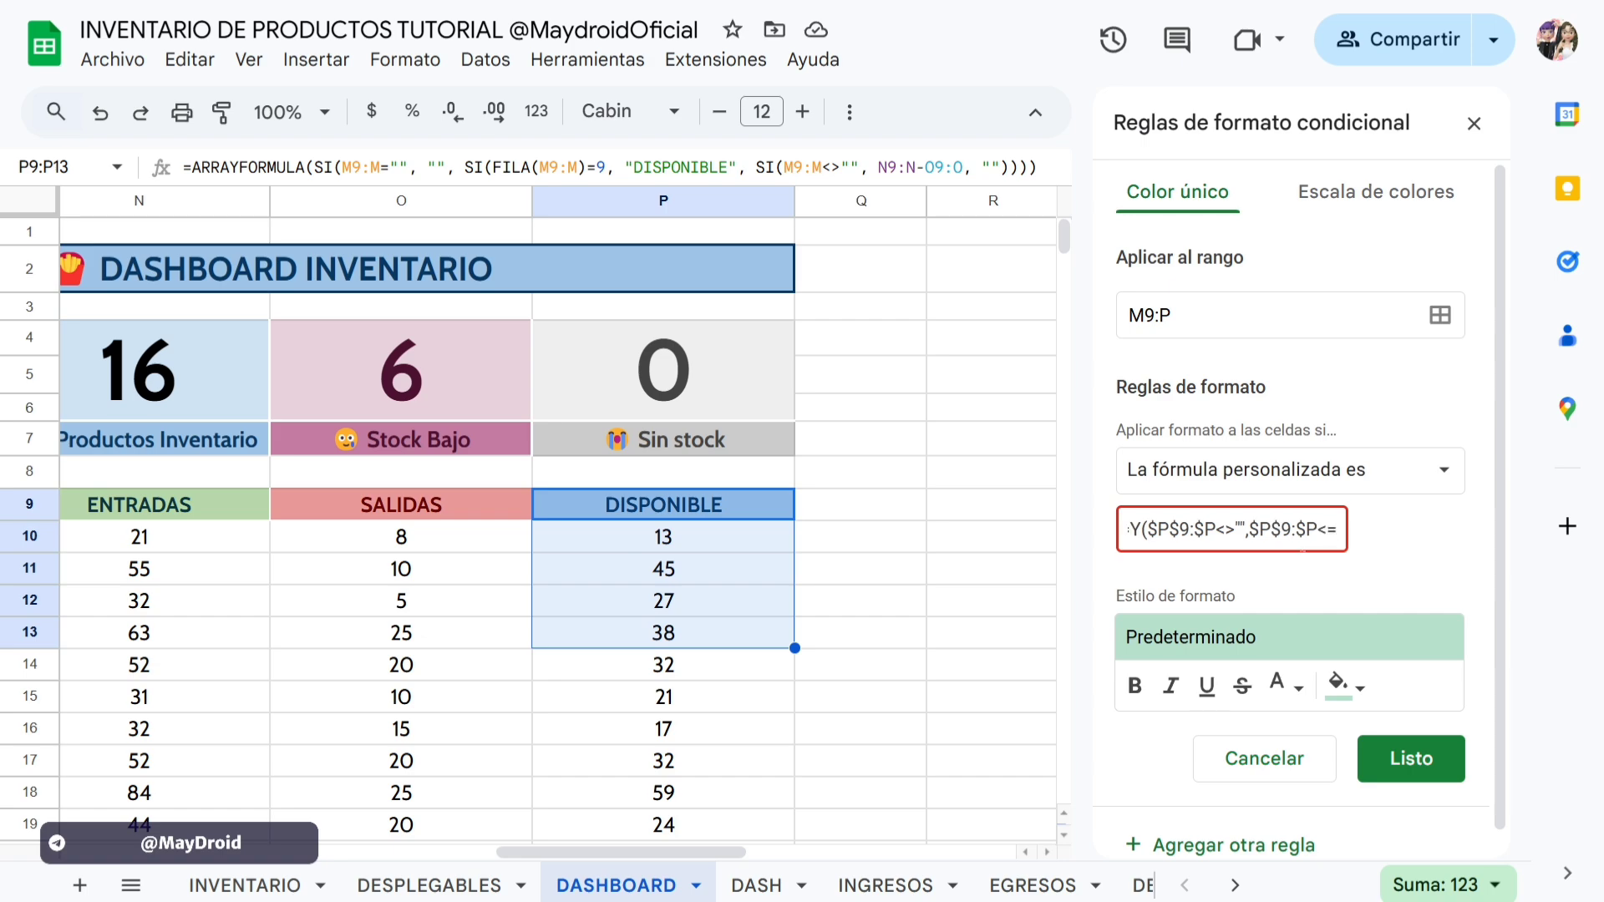
key("super+shift+s")
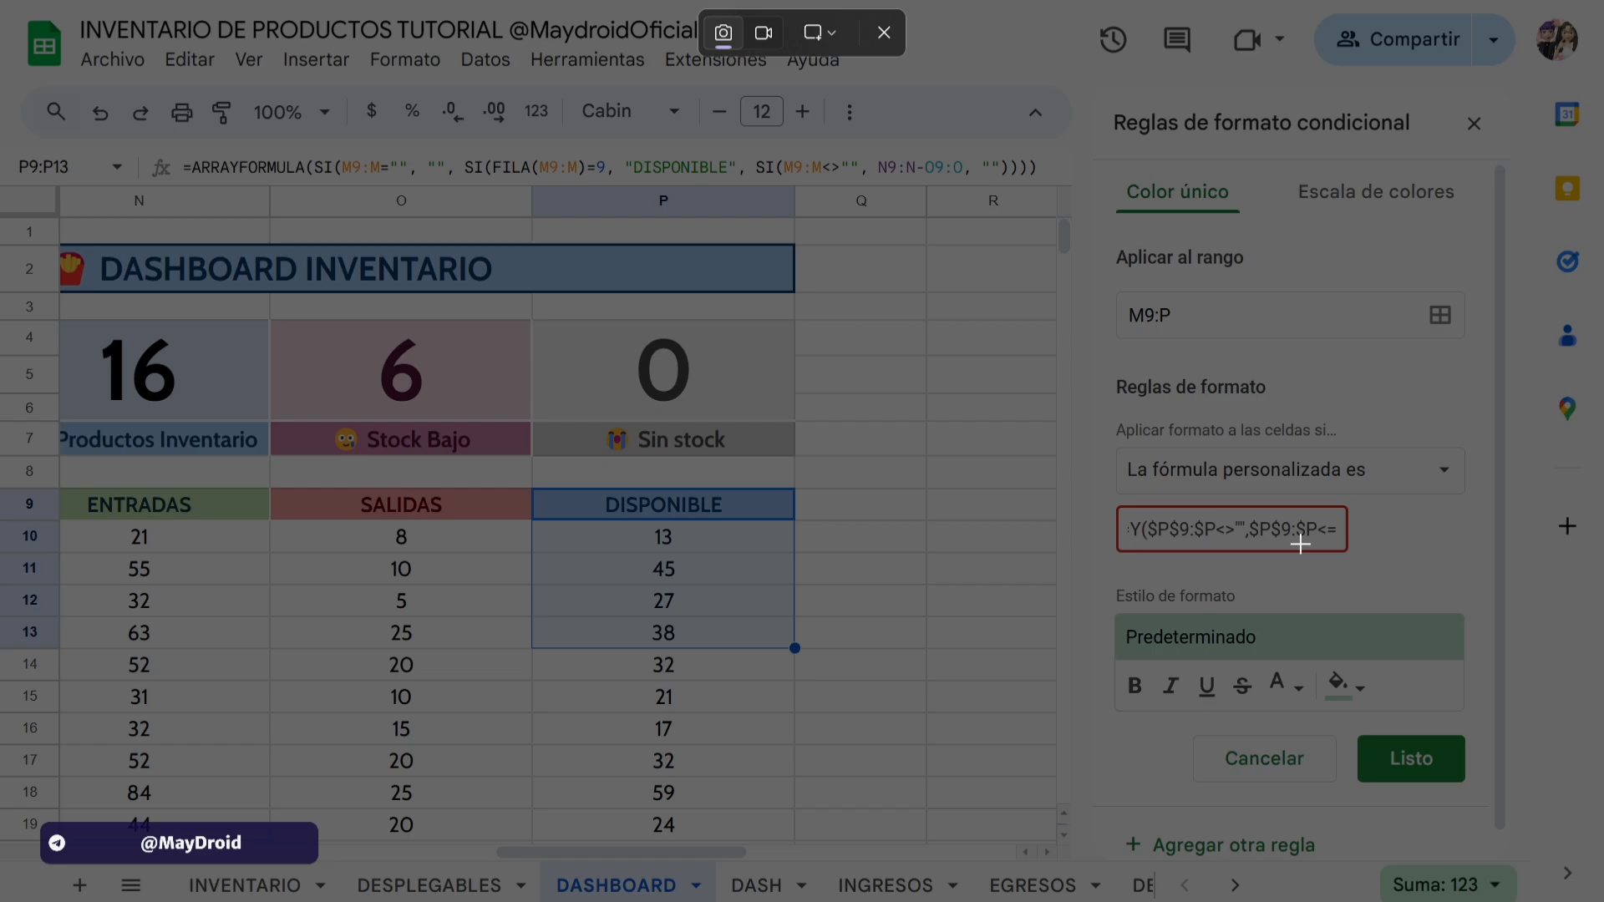
key("Escape")
type("3")
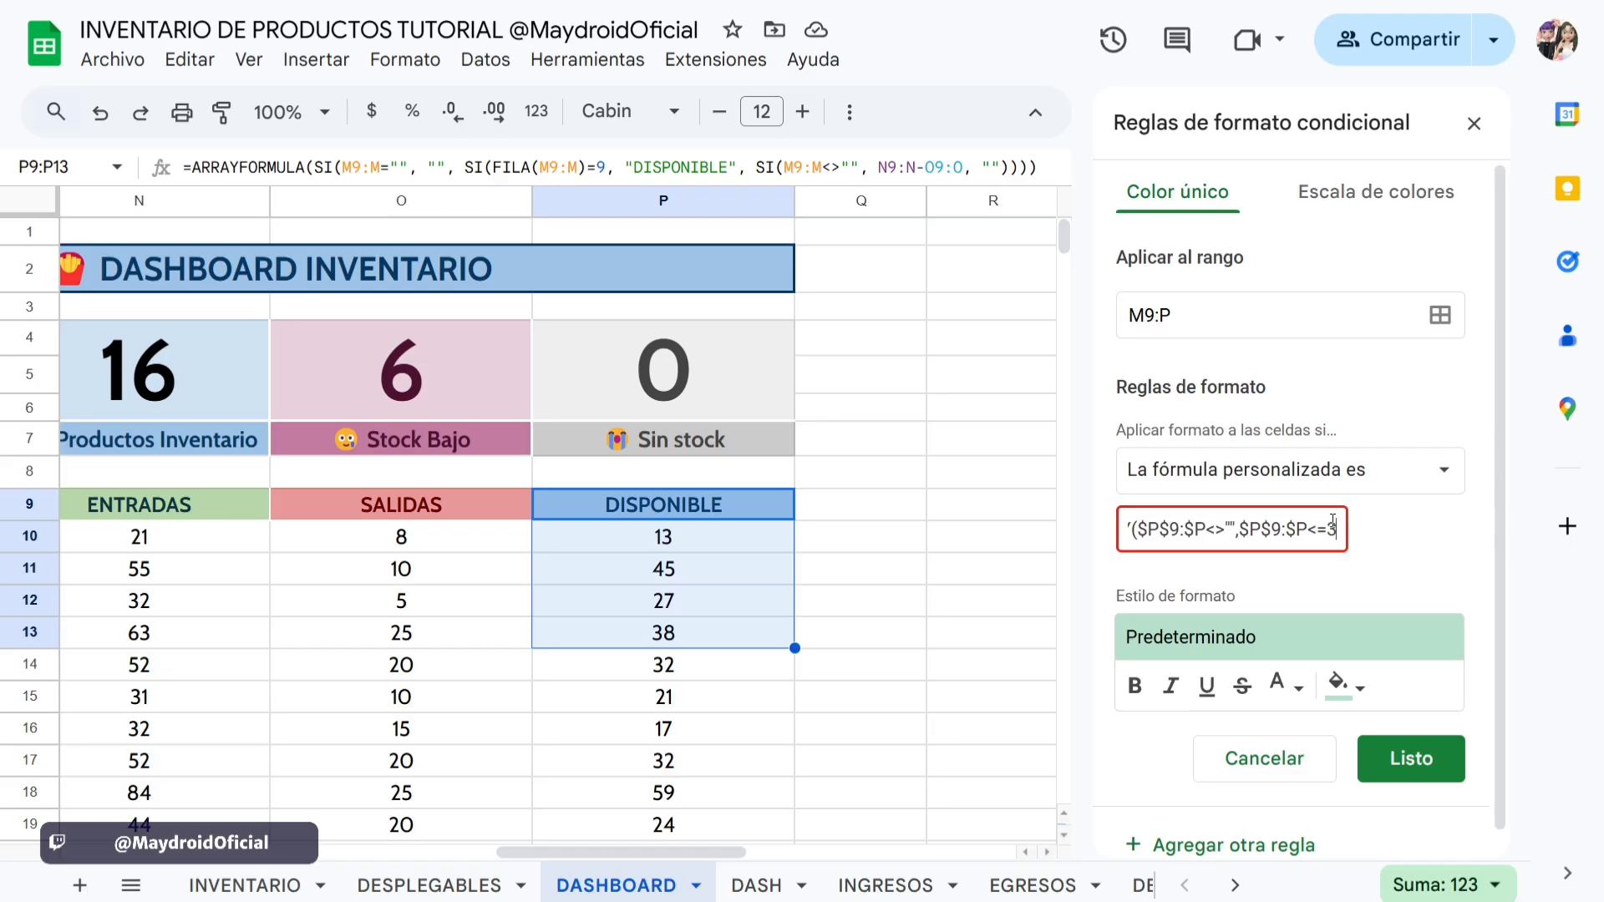
type("0)")
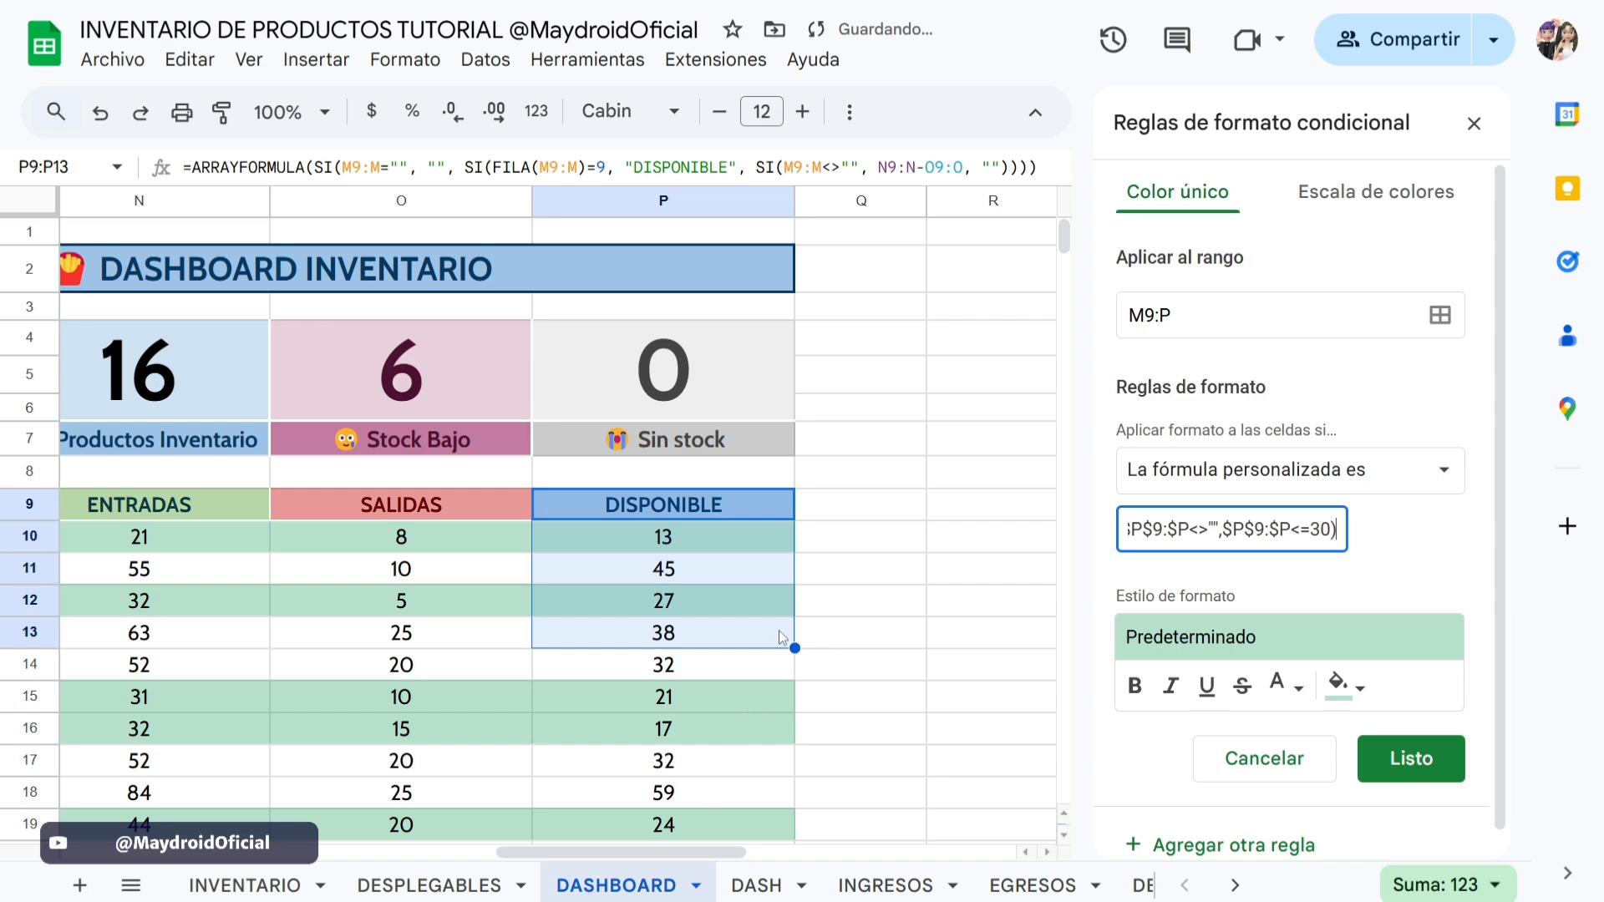
left_click_drag(712, 851, 630, 852)
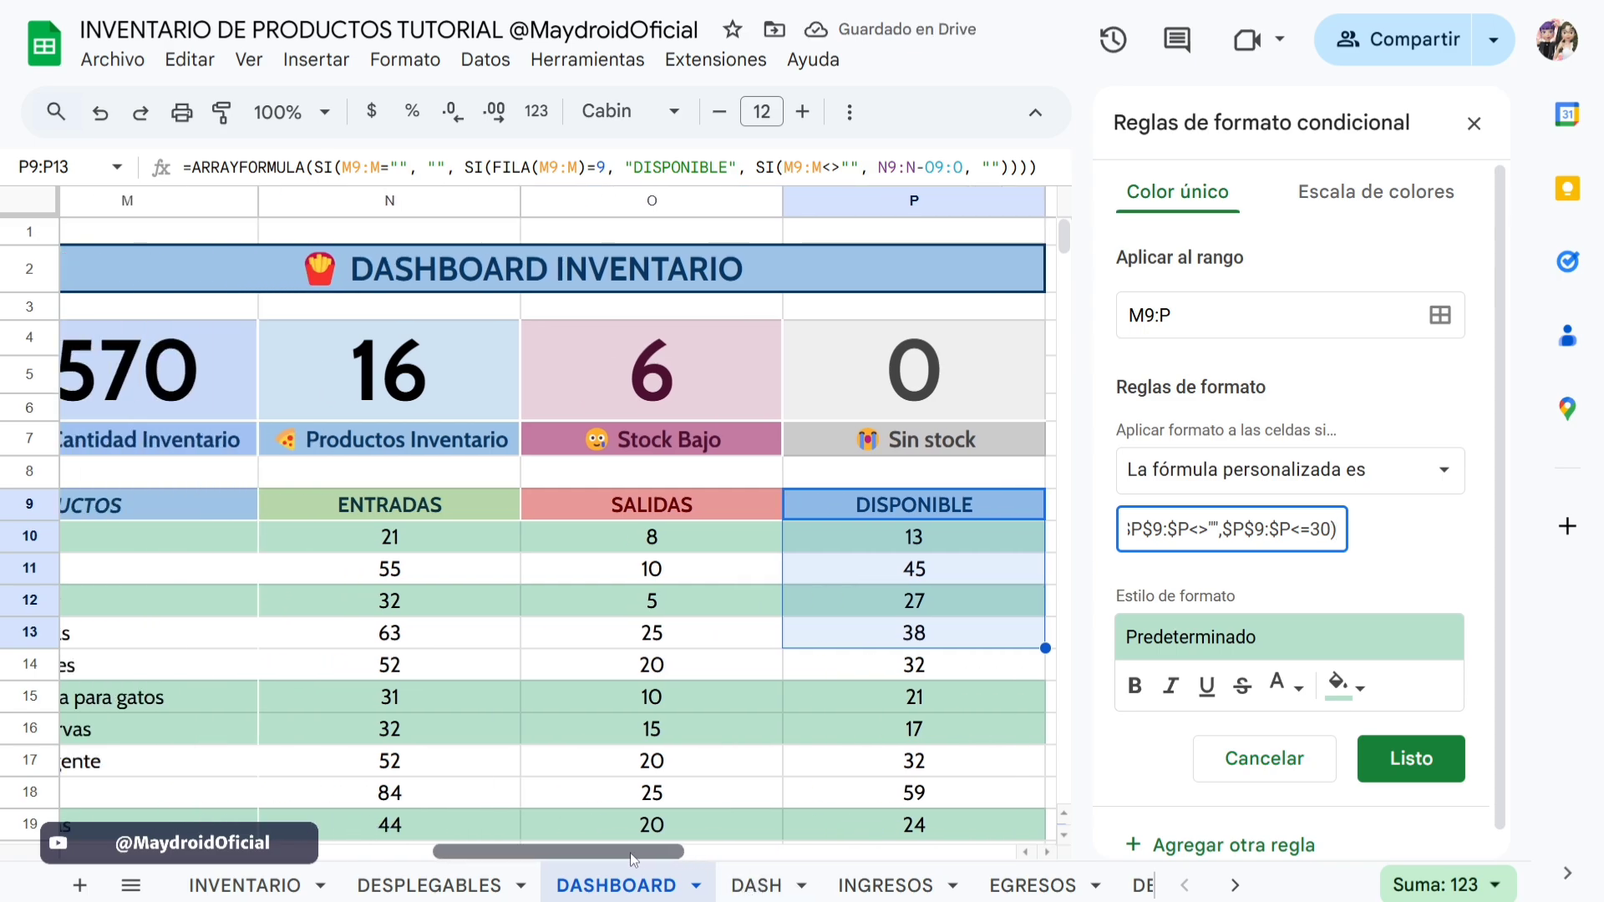
scroll(930, 600, "down", 3)
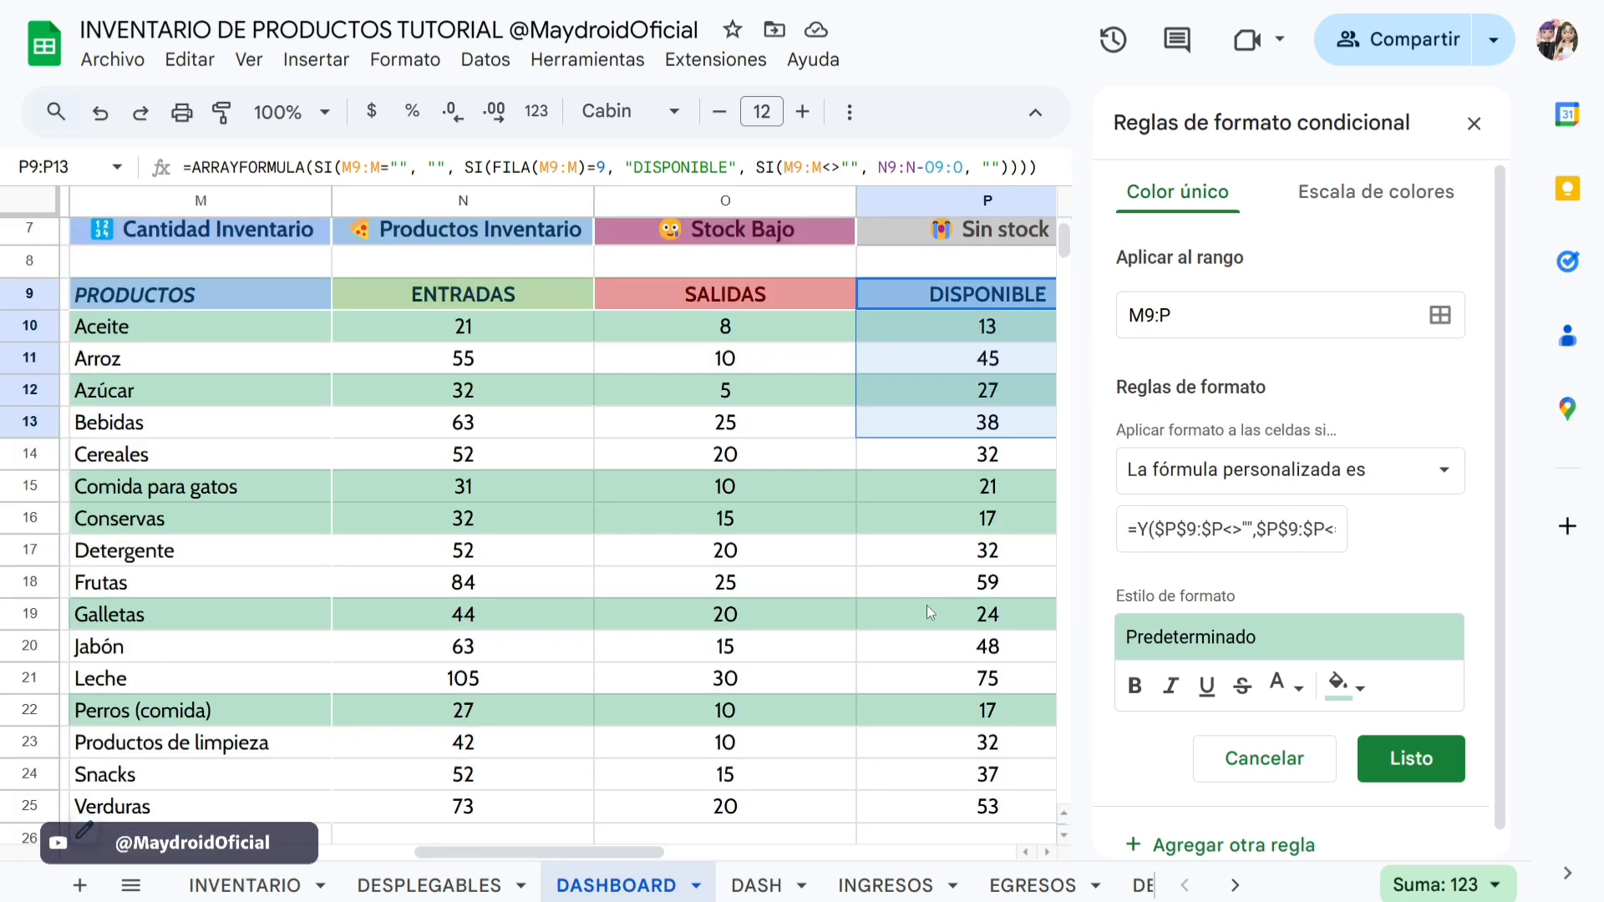
scroll(926, 605, "down", 3)
scroll(882, 623, "up", 3)
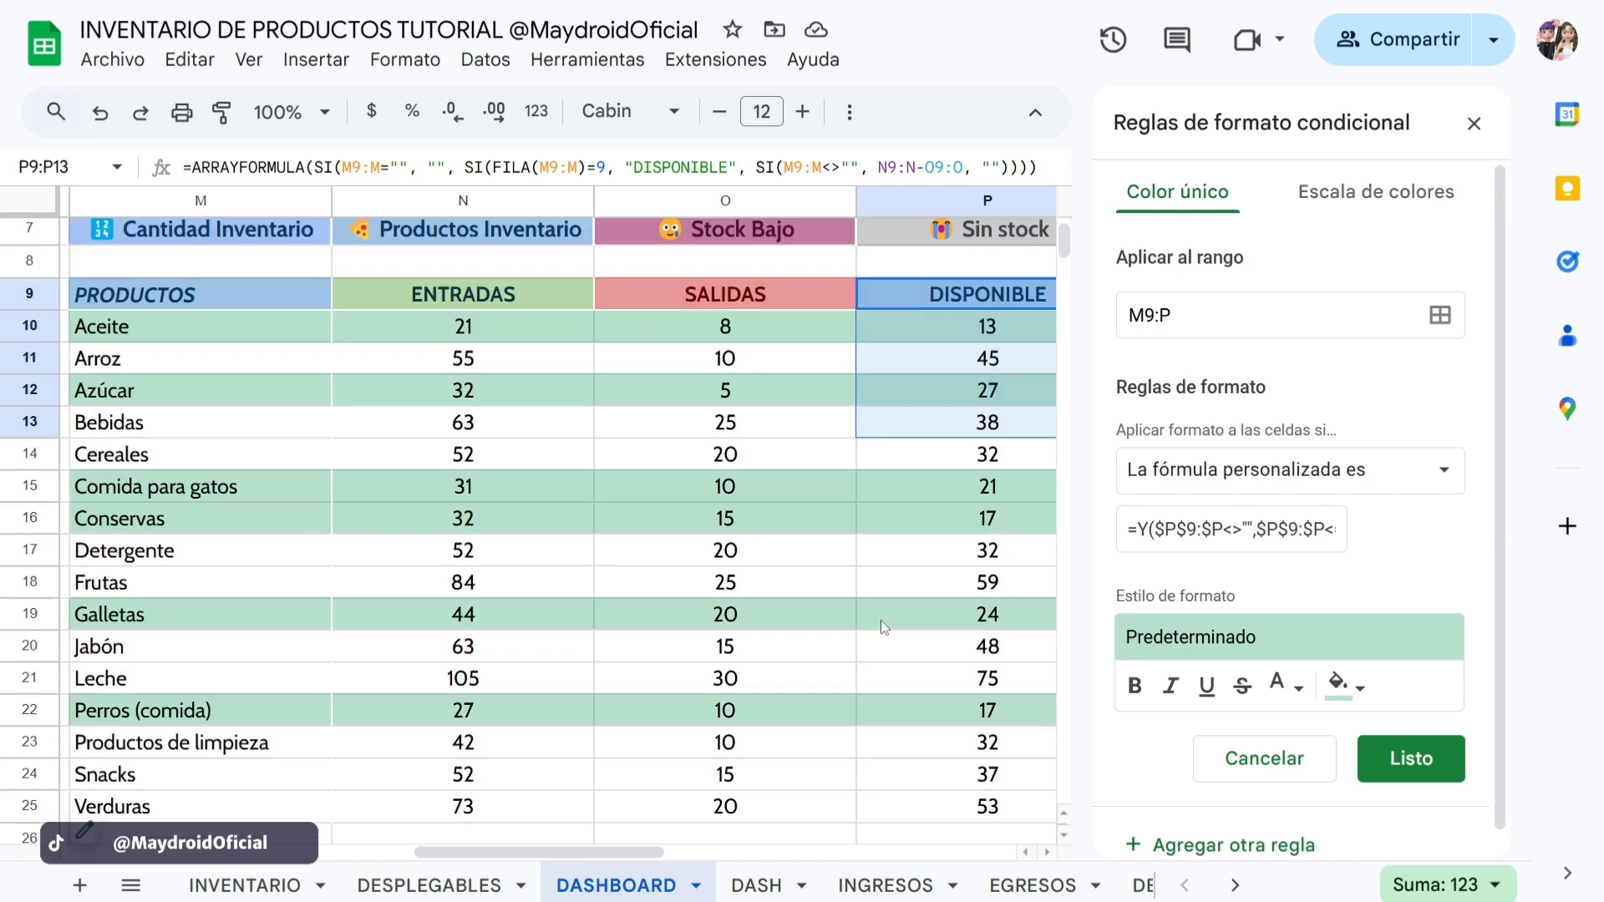
scroll(885, 606, "up", 2)
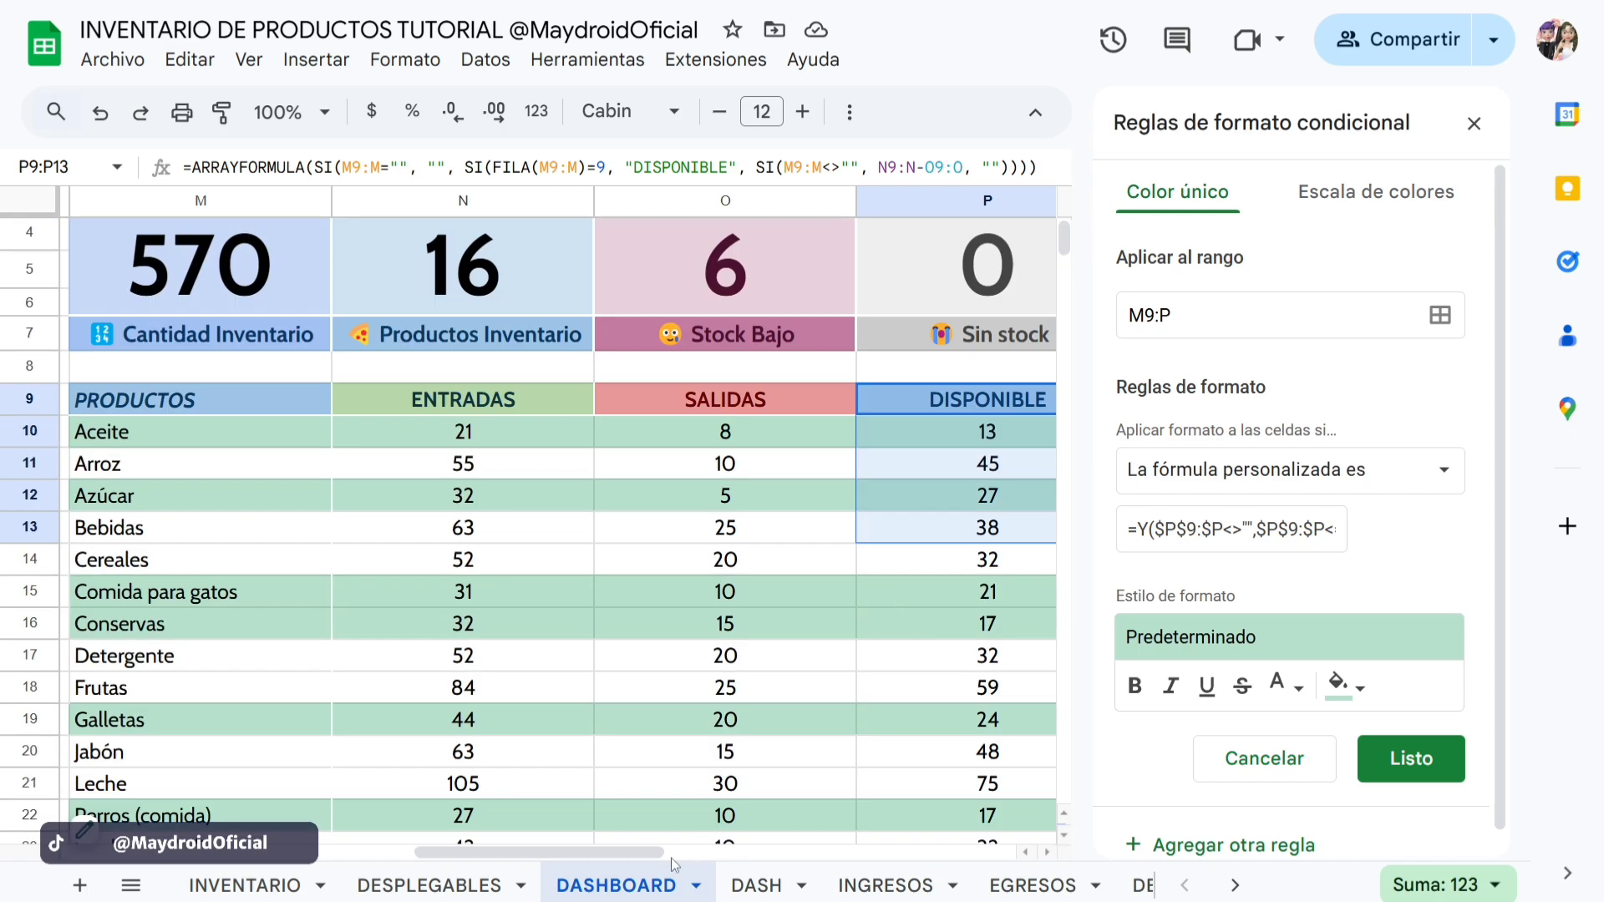
Try light magenta fills as the highlight colour of the low-stock conditional formatting rule.
scroll(710, 459, "down", 1)
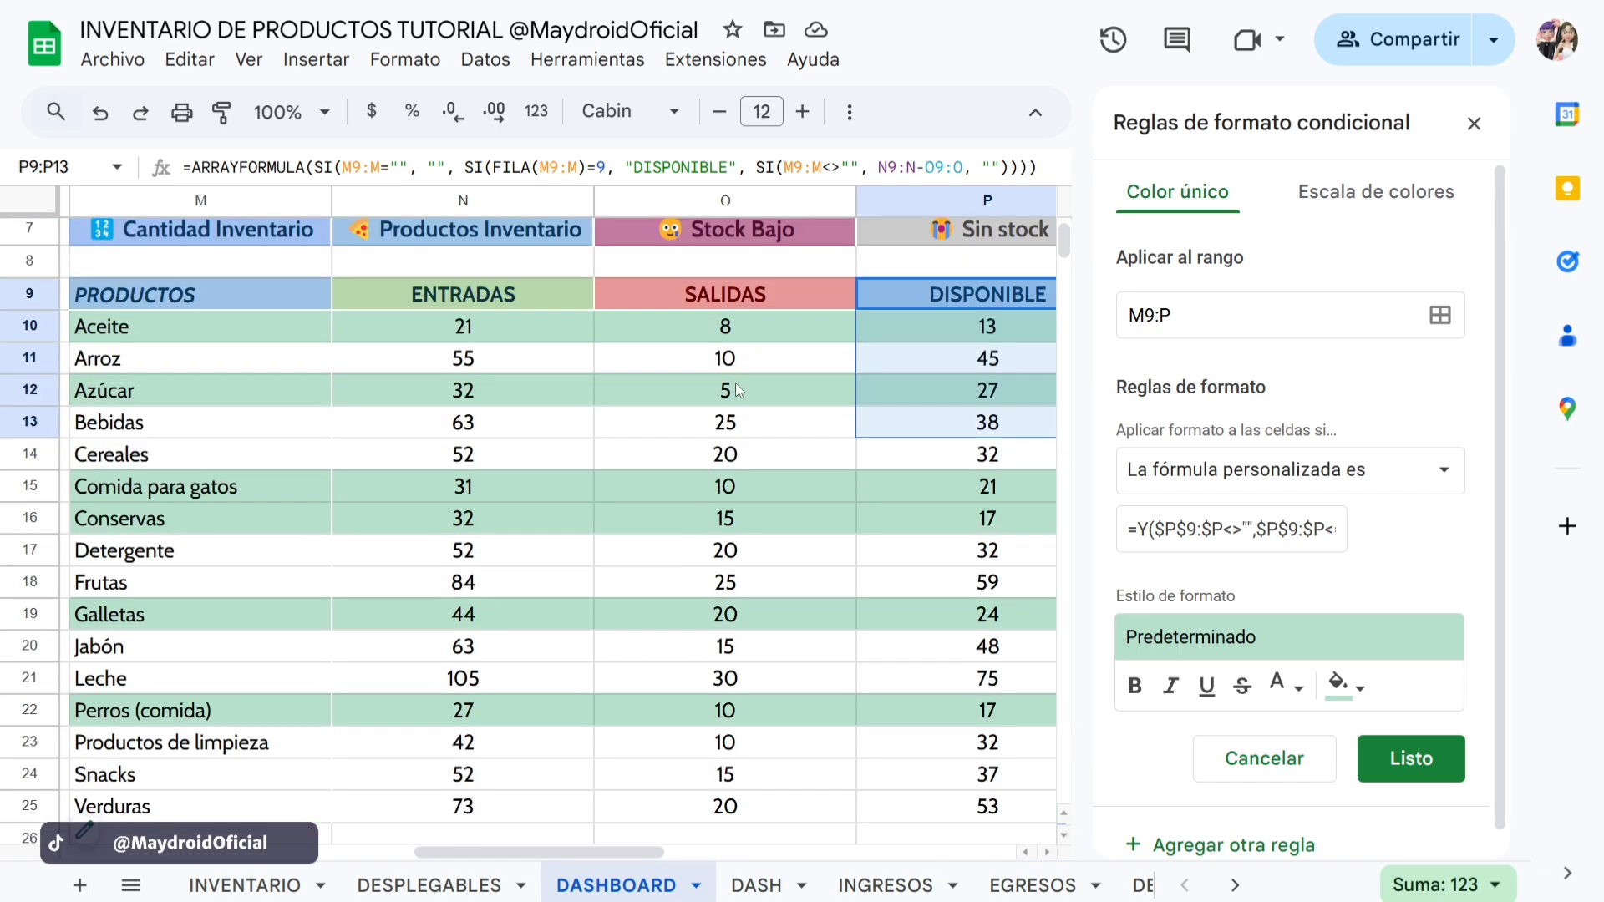
scroll(784, 385, "up", 2)
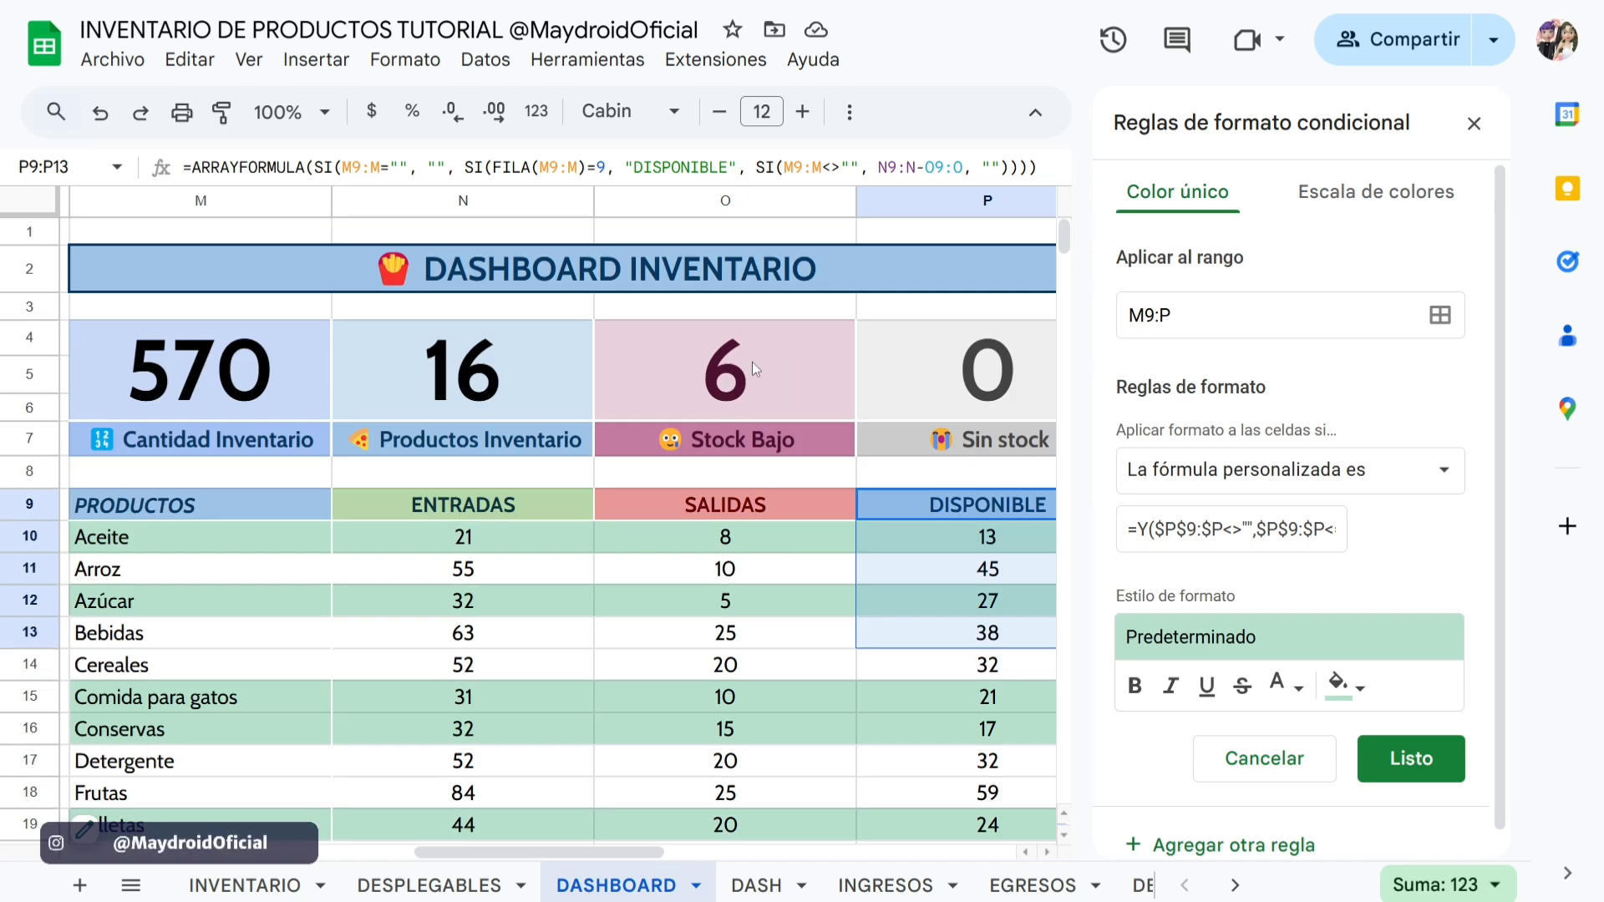
left_click_drag(634, 853, 668, 851)
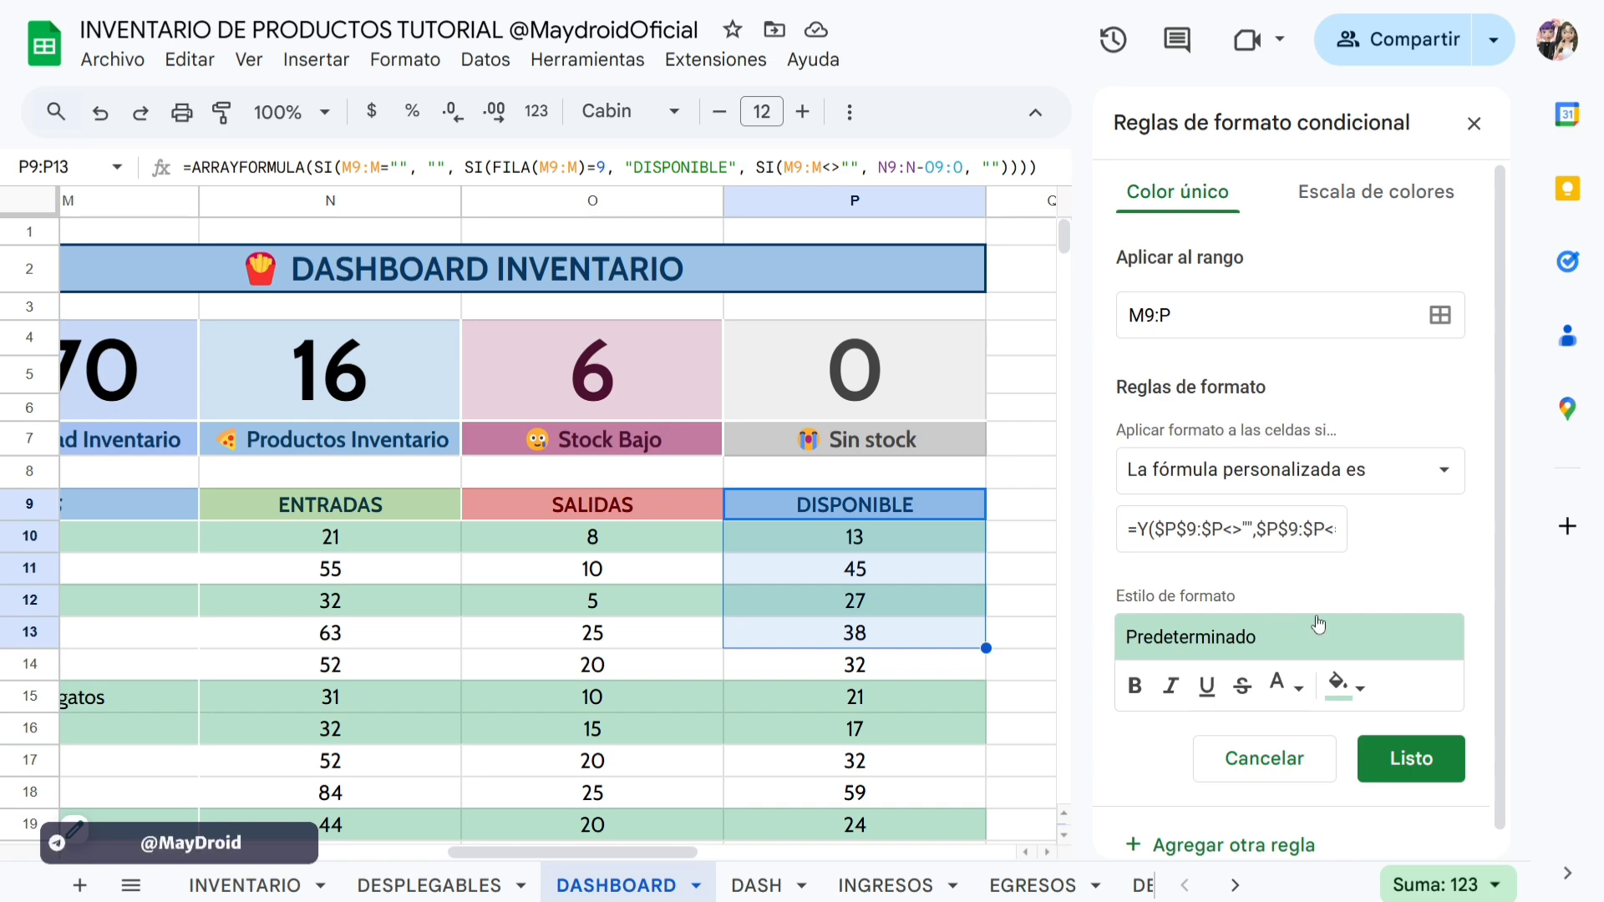
left_click(1350, 689)
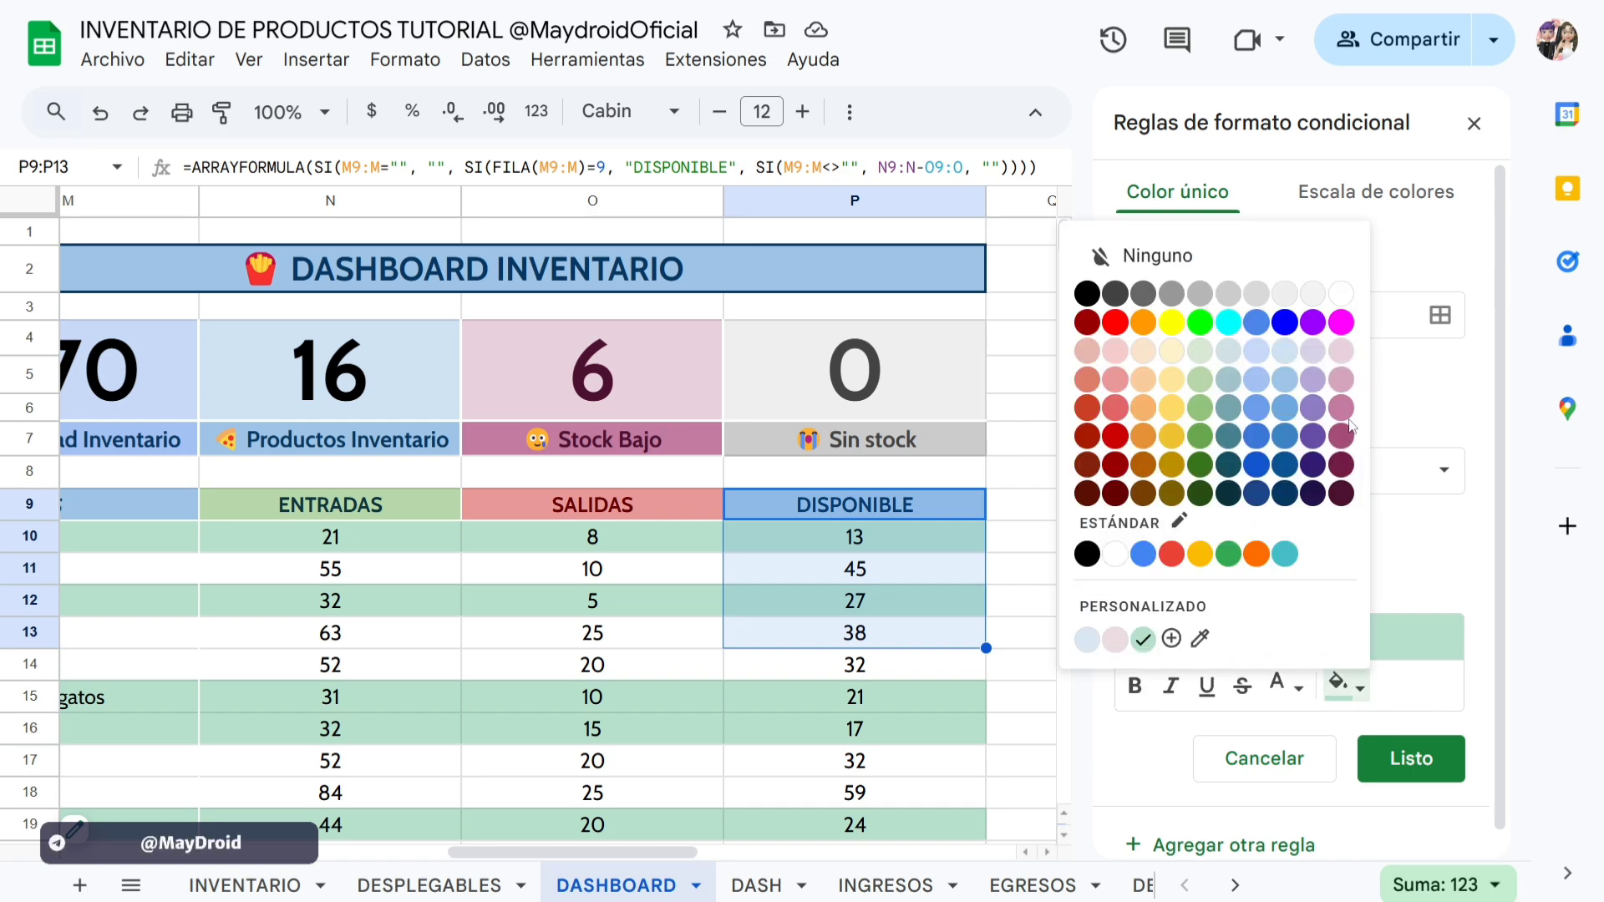
left_click(1352, 359)
left_click(1346, 687)
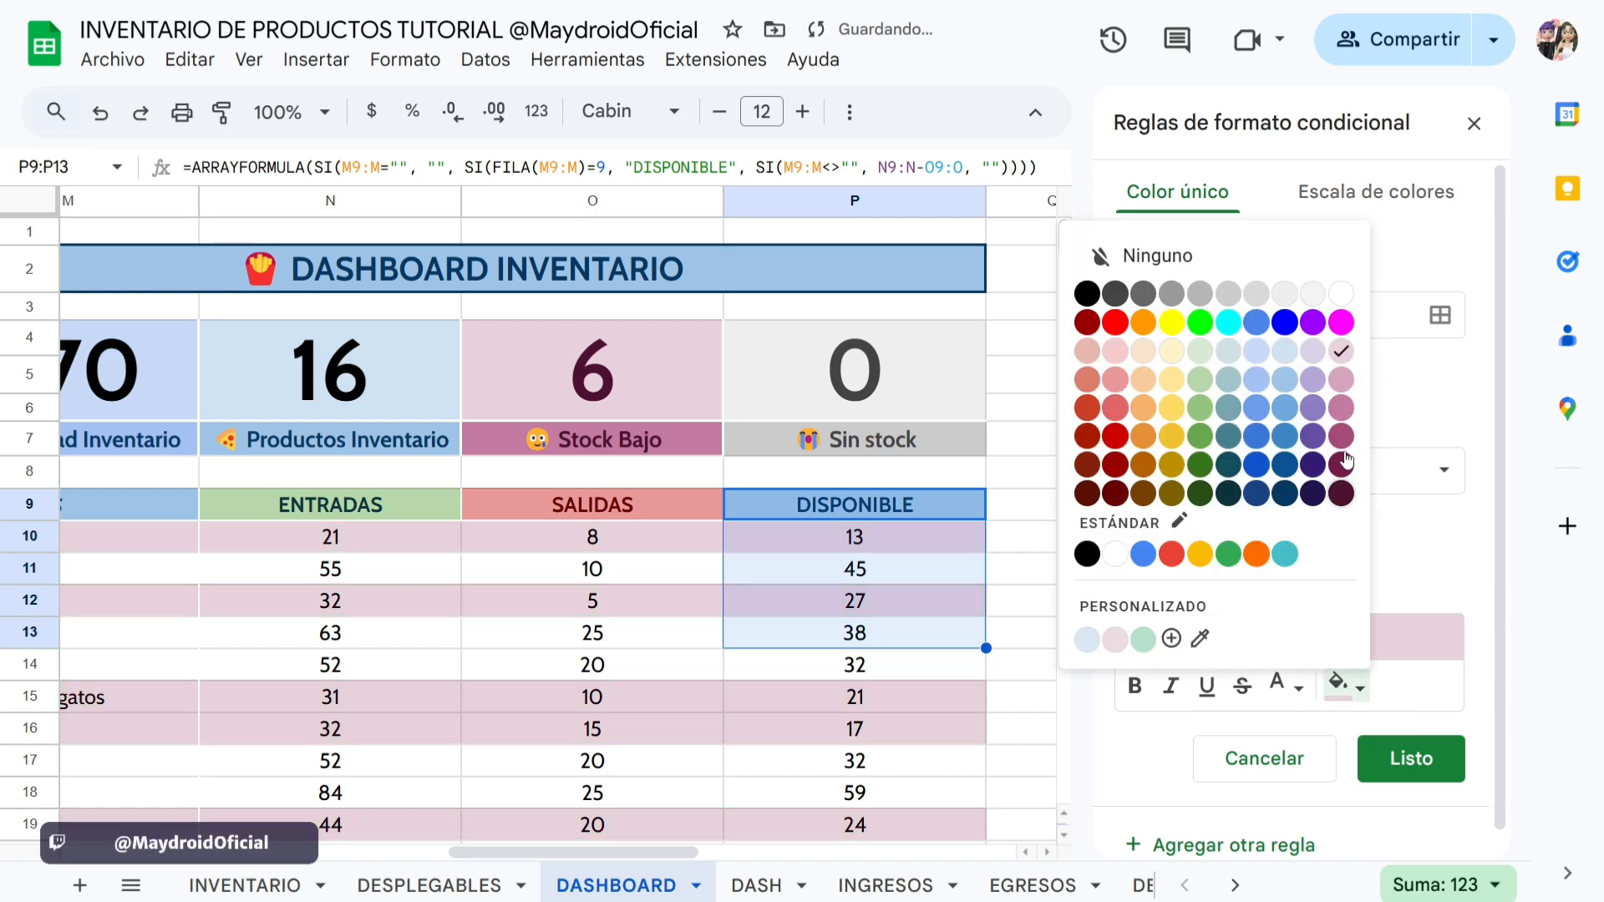
left_click(1343, 381)
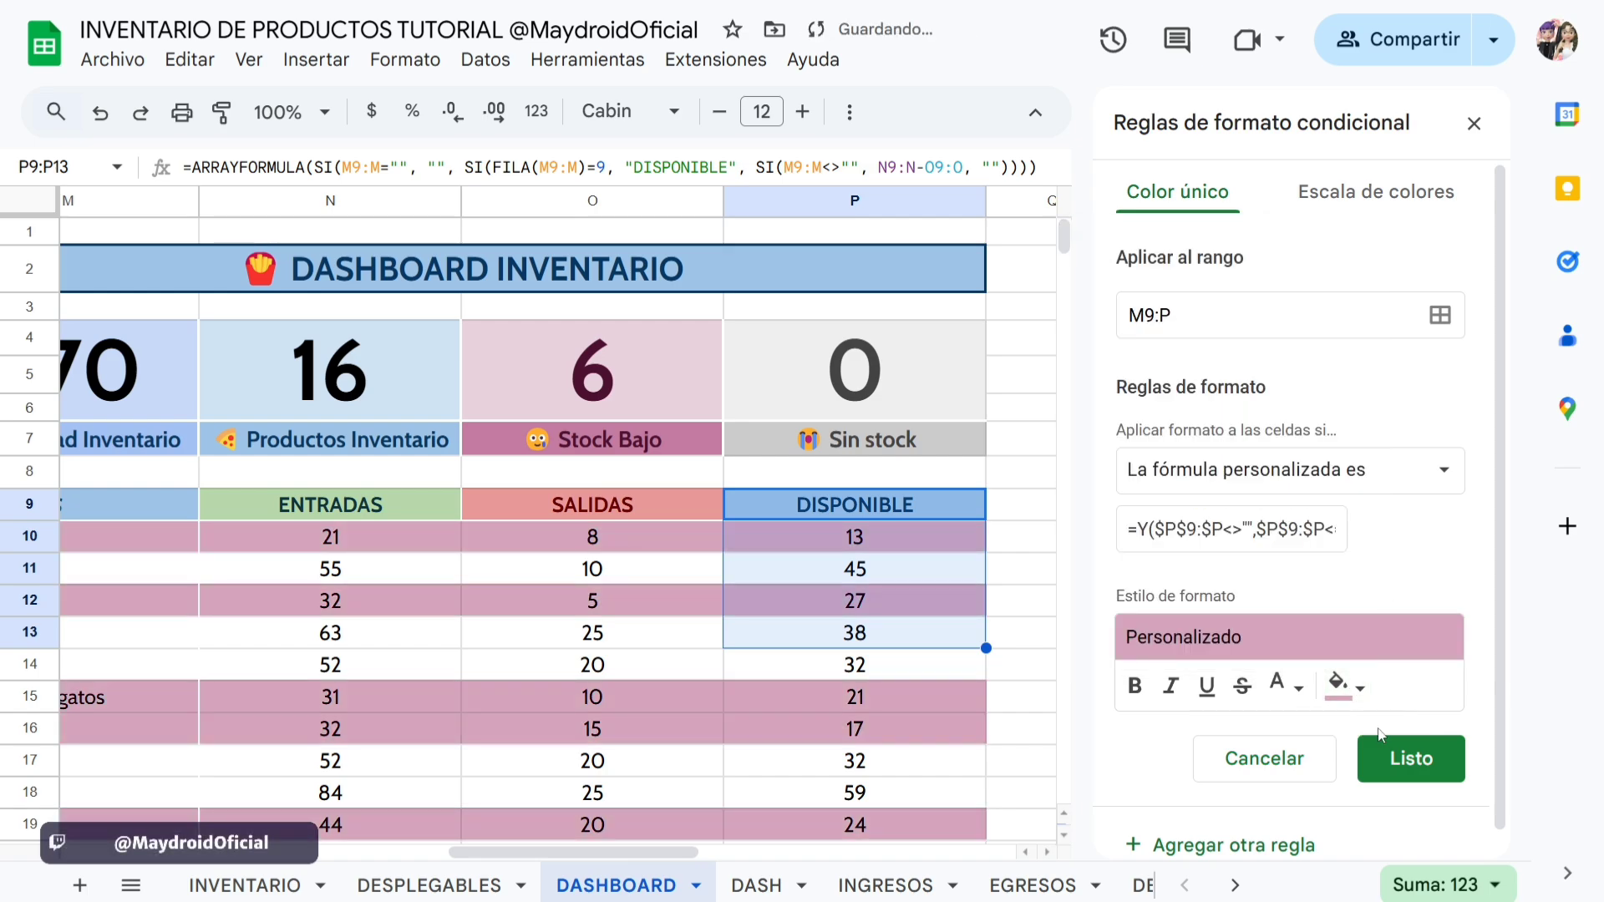
Style the low-stock rule with a light red fill, italics and dark red text.
left_click(1342, 685)
left_click(1117, 351)
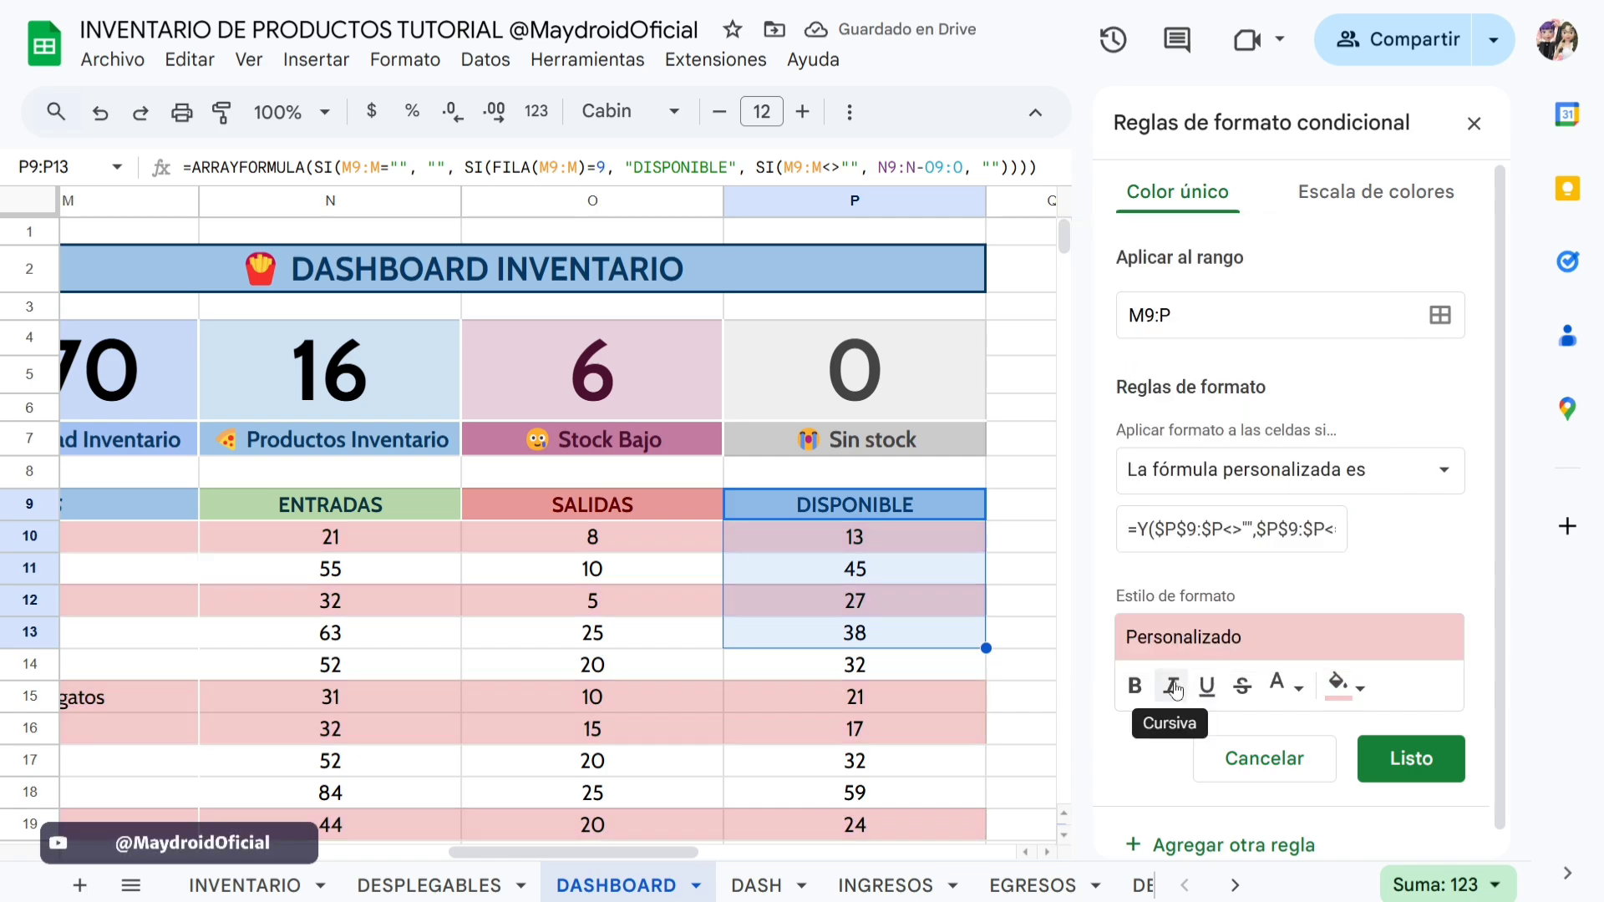
left_click(1174, 687)
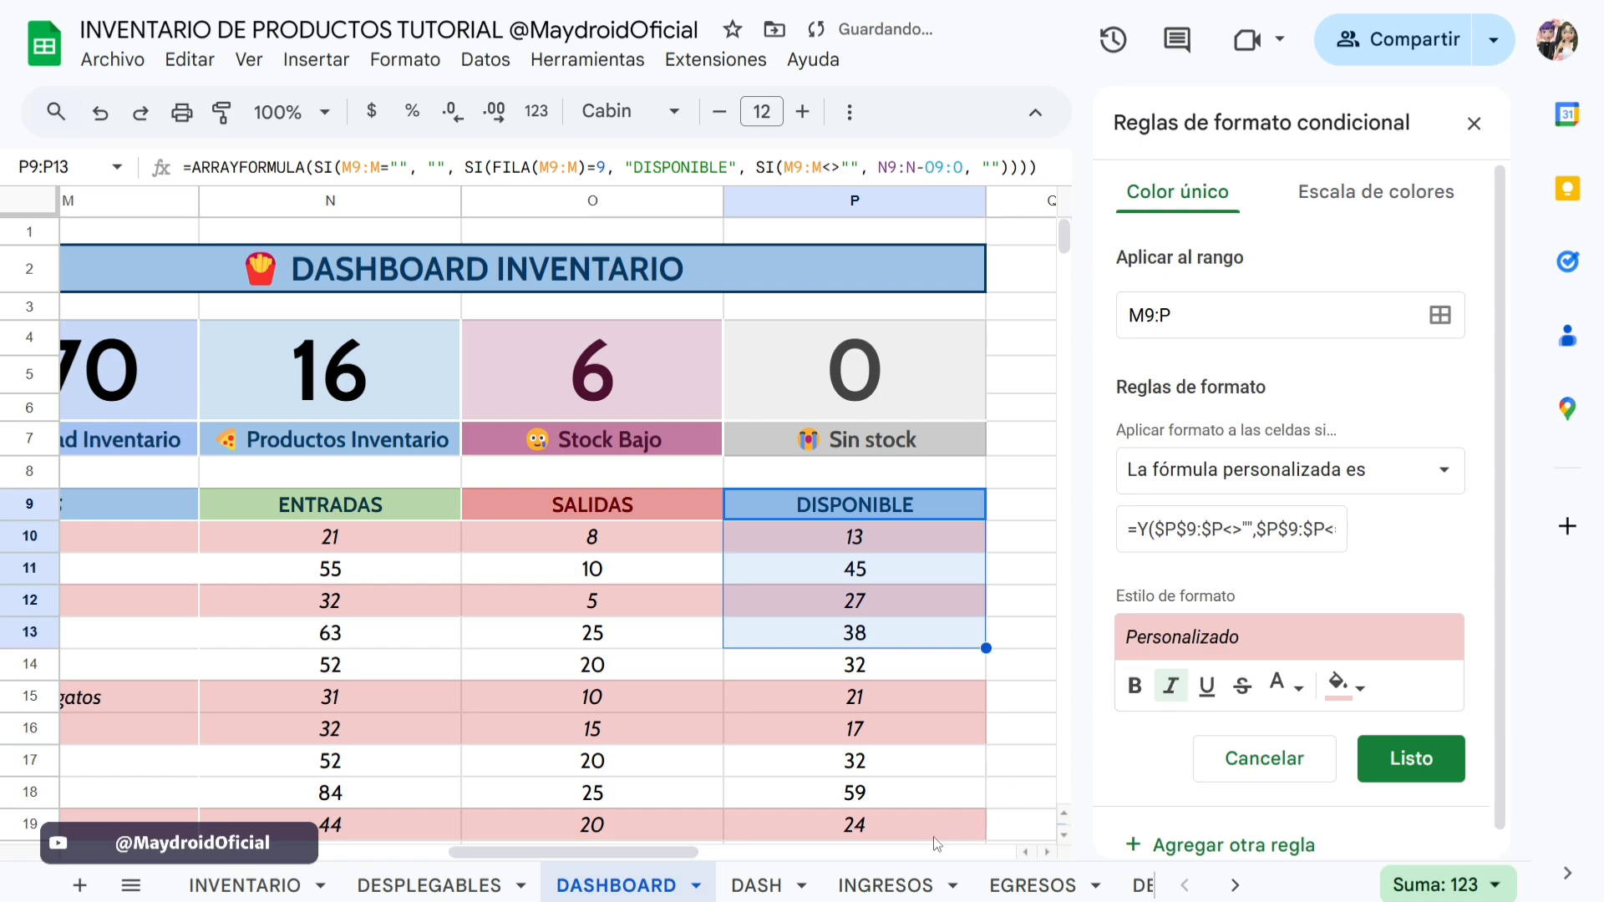
left_click(1284, 686)
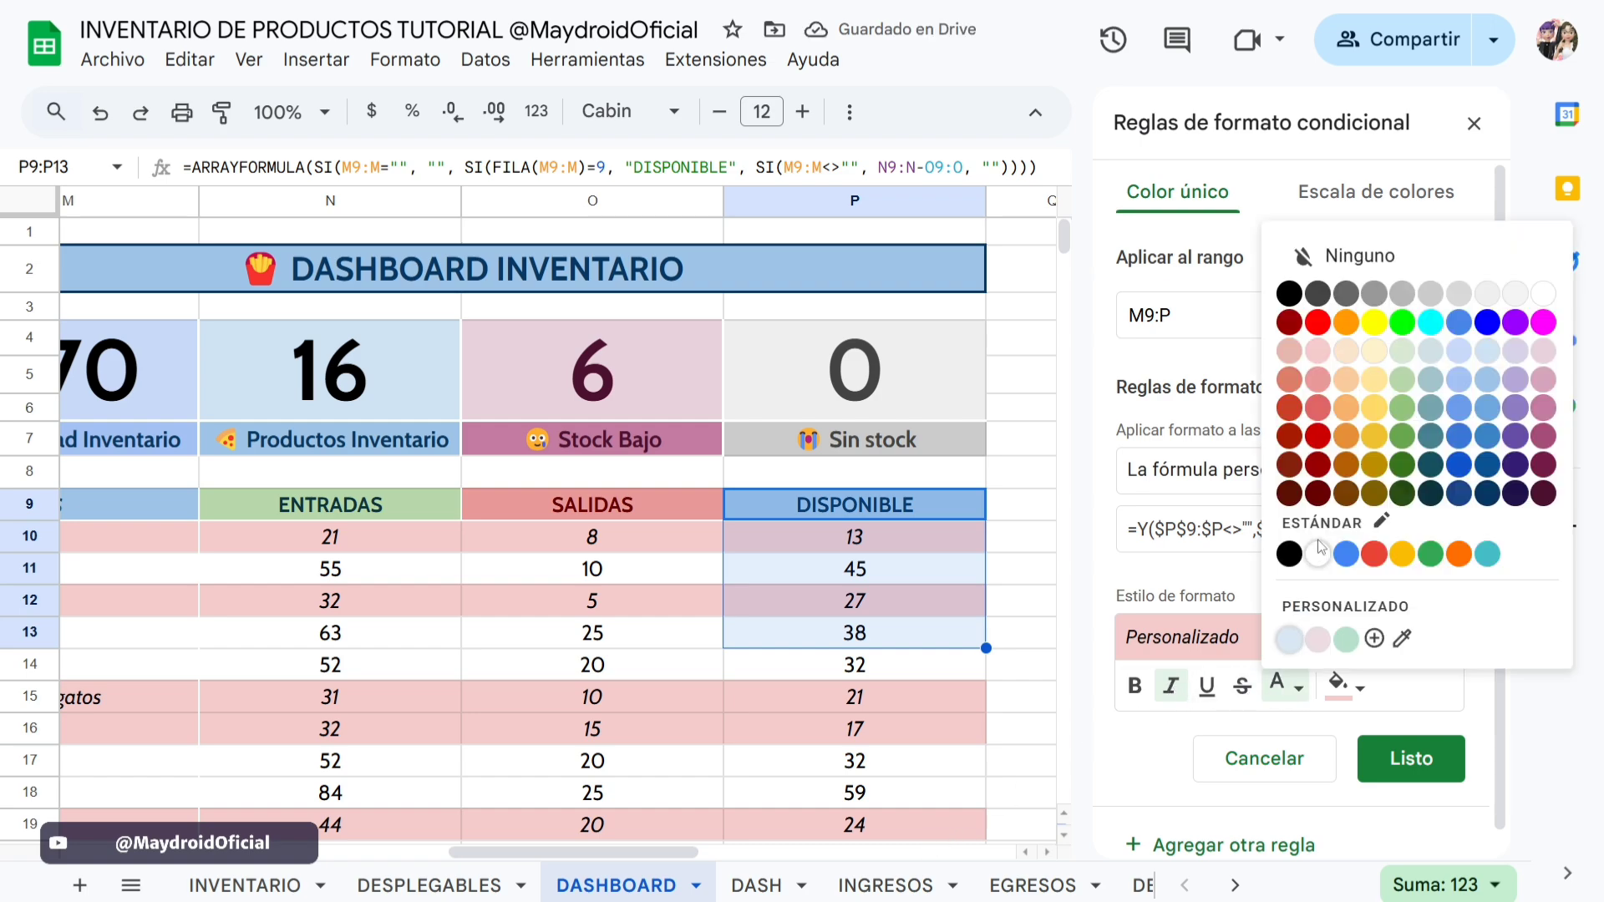
left_click(1319, 496)
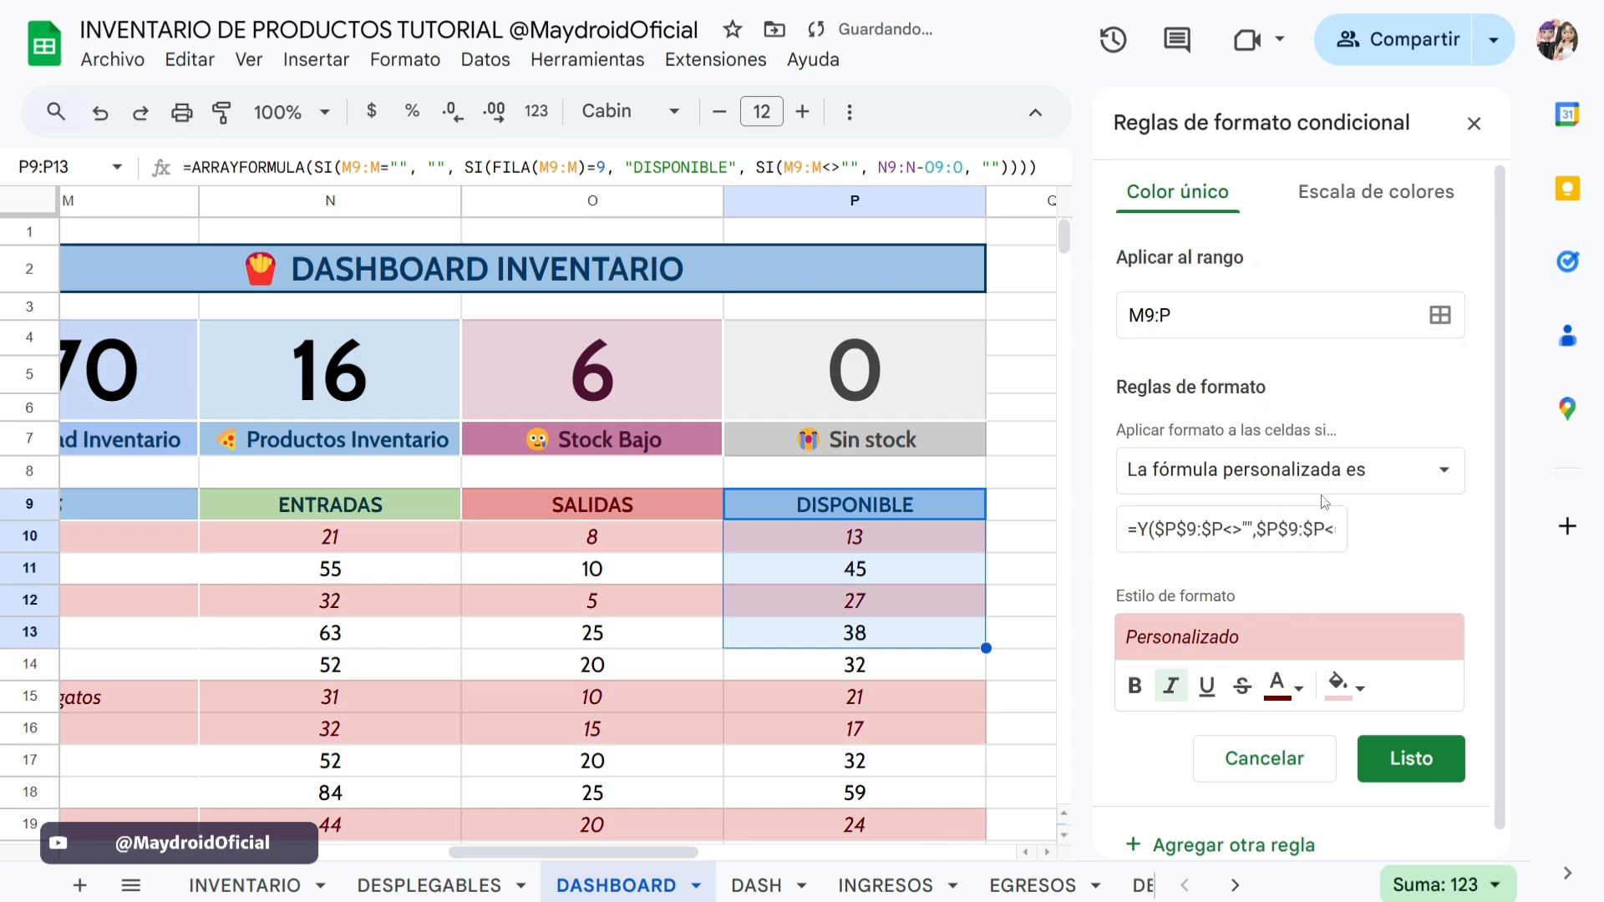
Add another rule for M9:P1001 with the custom formula =Y($P$9:$P<>"",$P$9:$P=0).
left_click_drag(612, 848, 614, 814)
scroll(1295, 660, "down", 1)
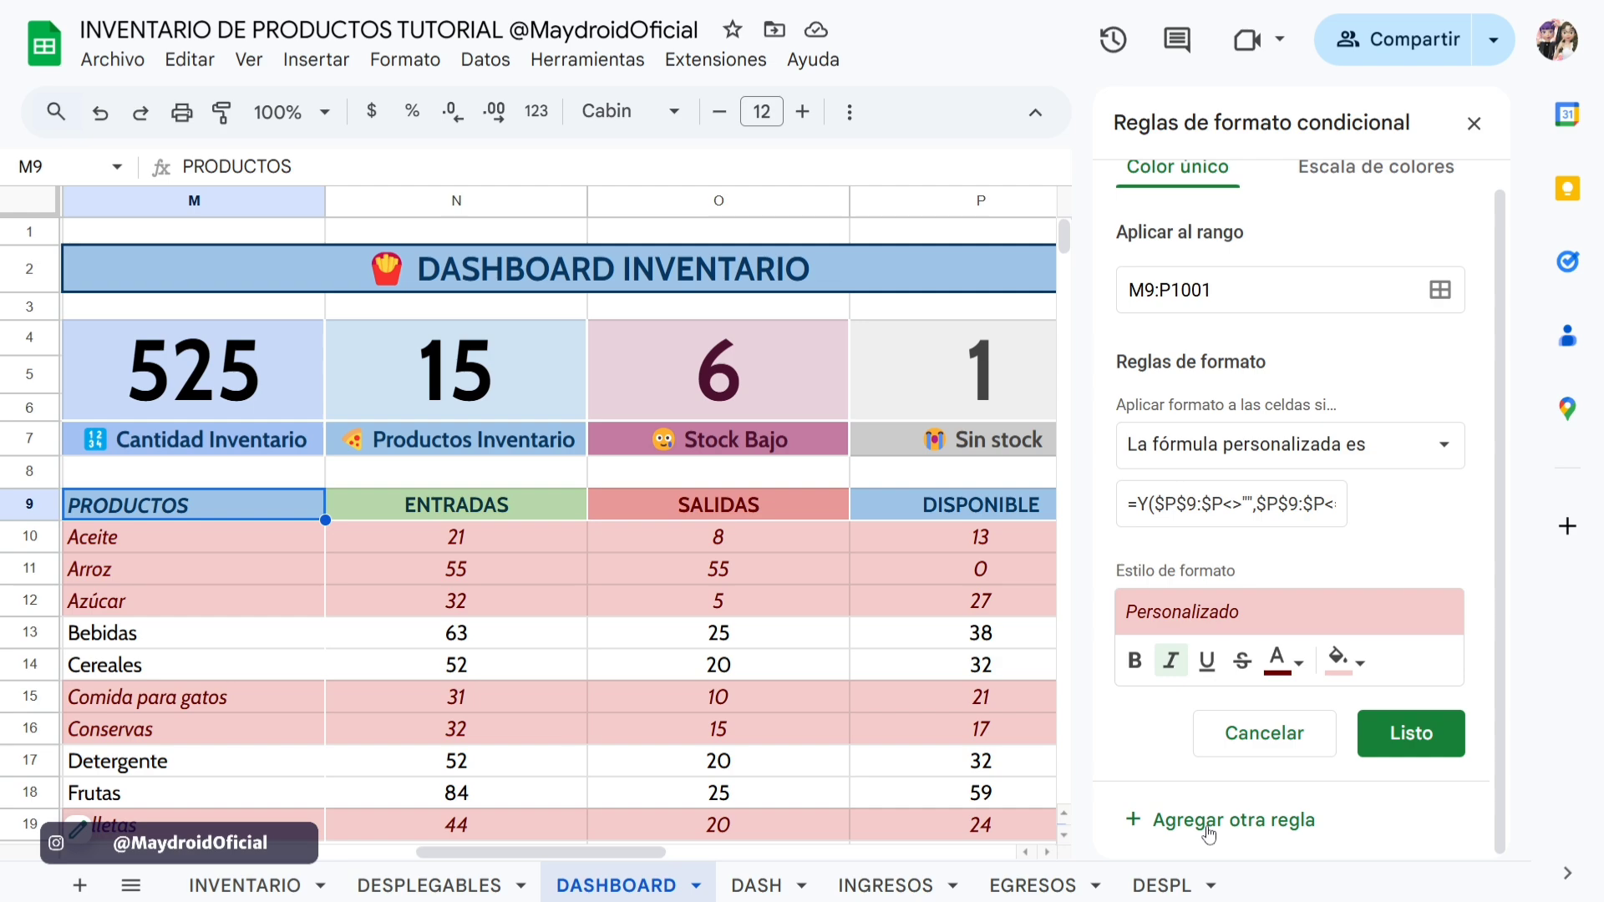
left_click(1208, 829)
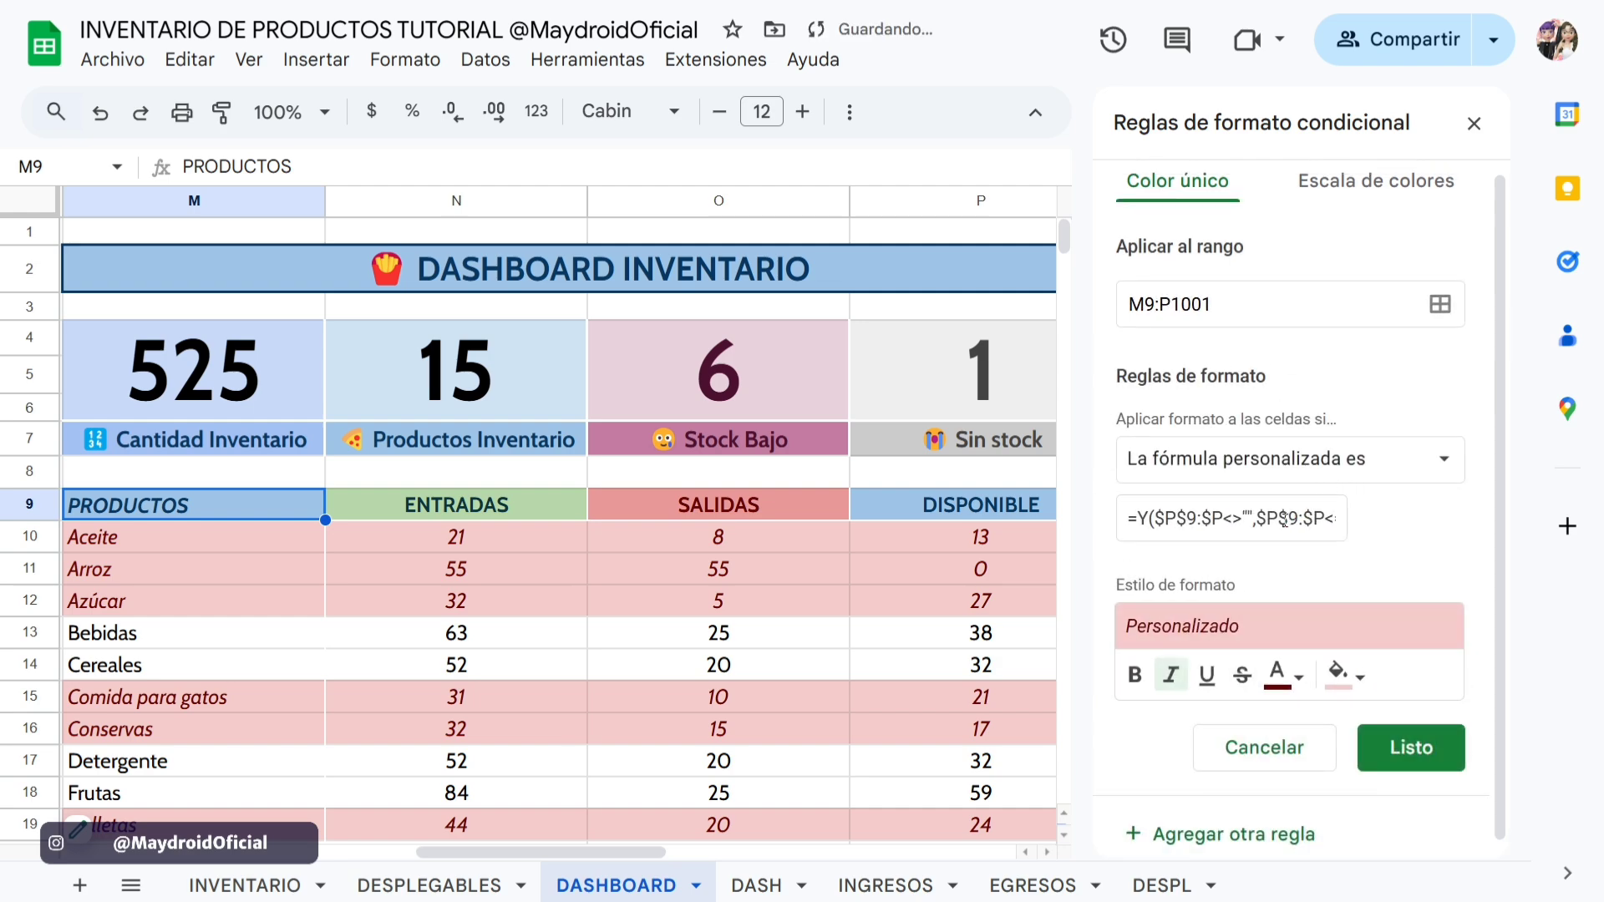
left_click(1298, 519)
key("End")
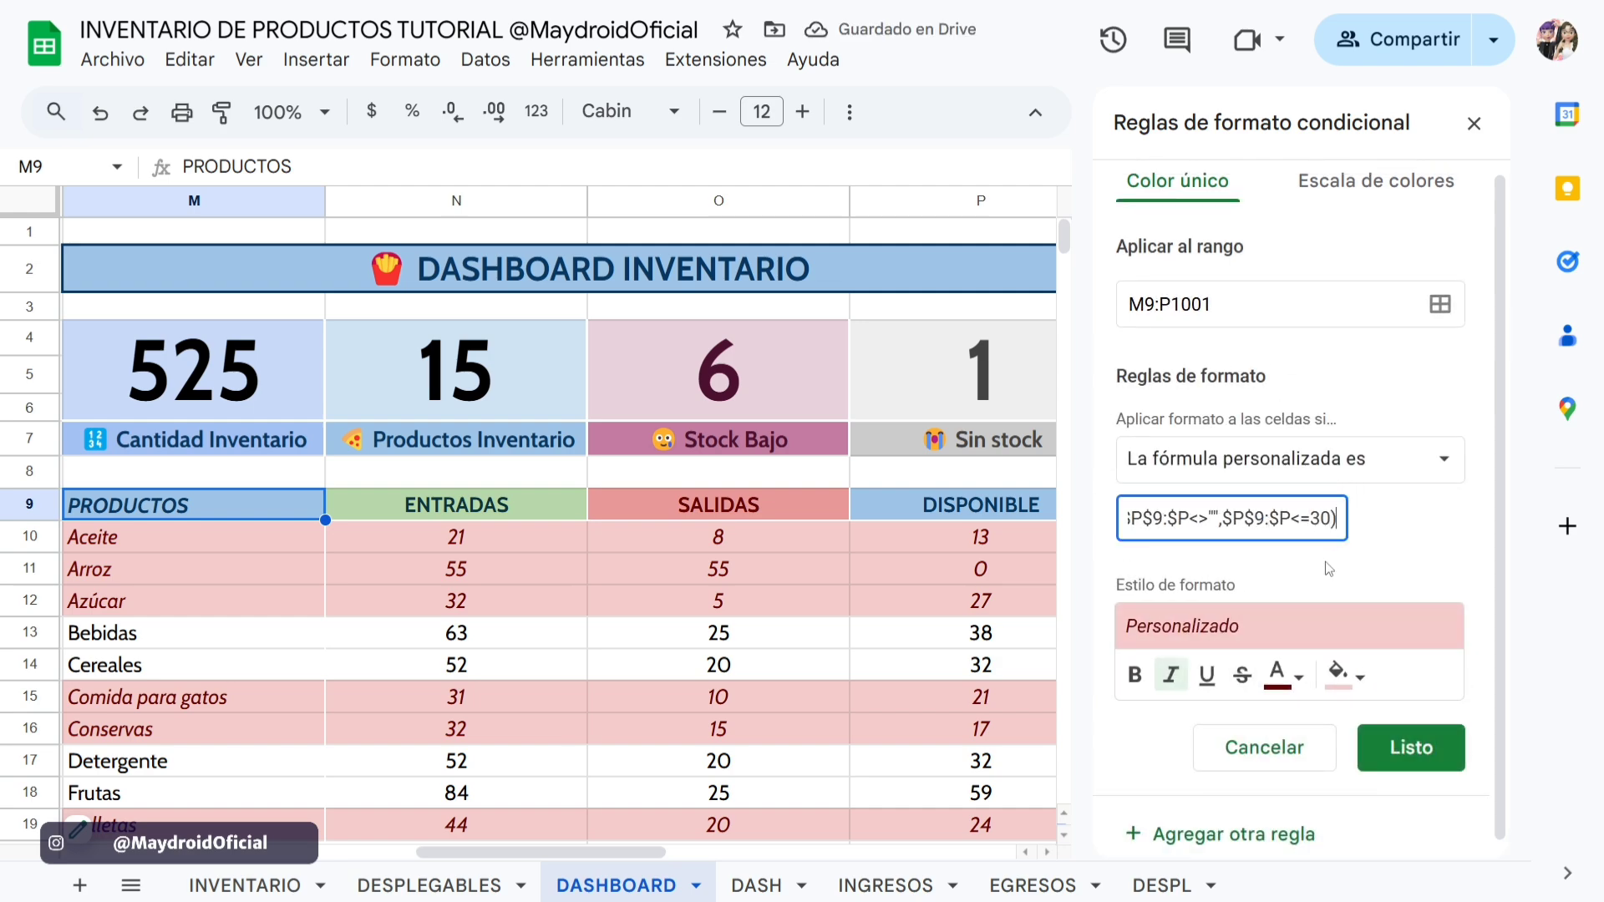
left_click_drag(1308, 518, 1295, 518)
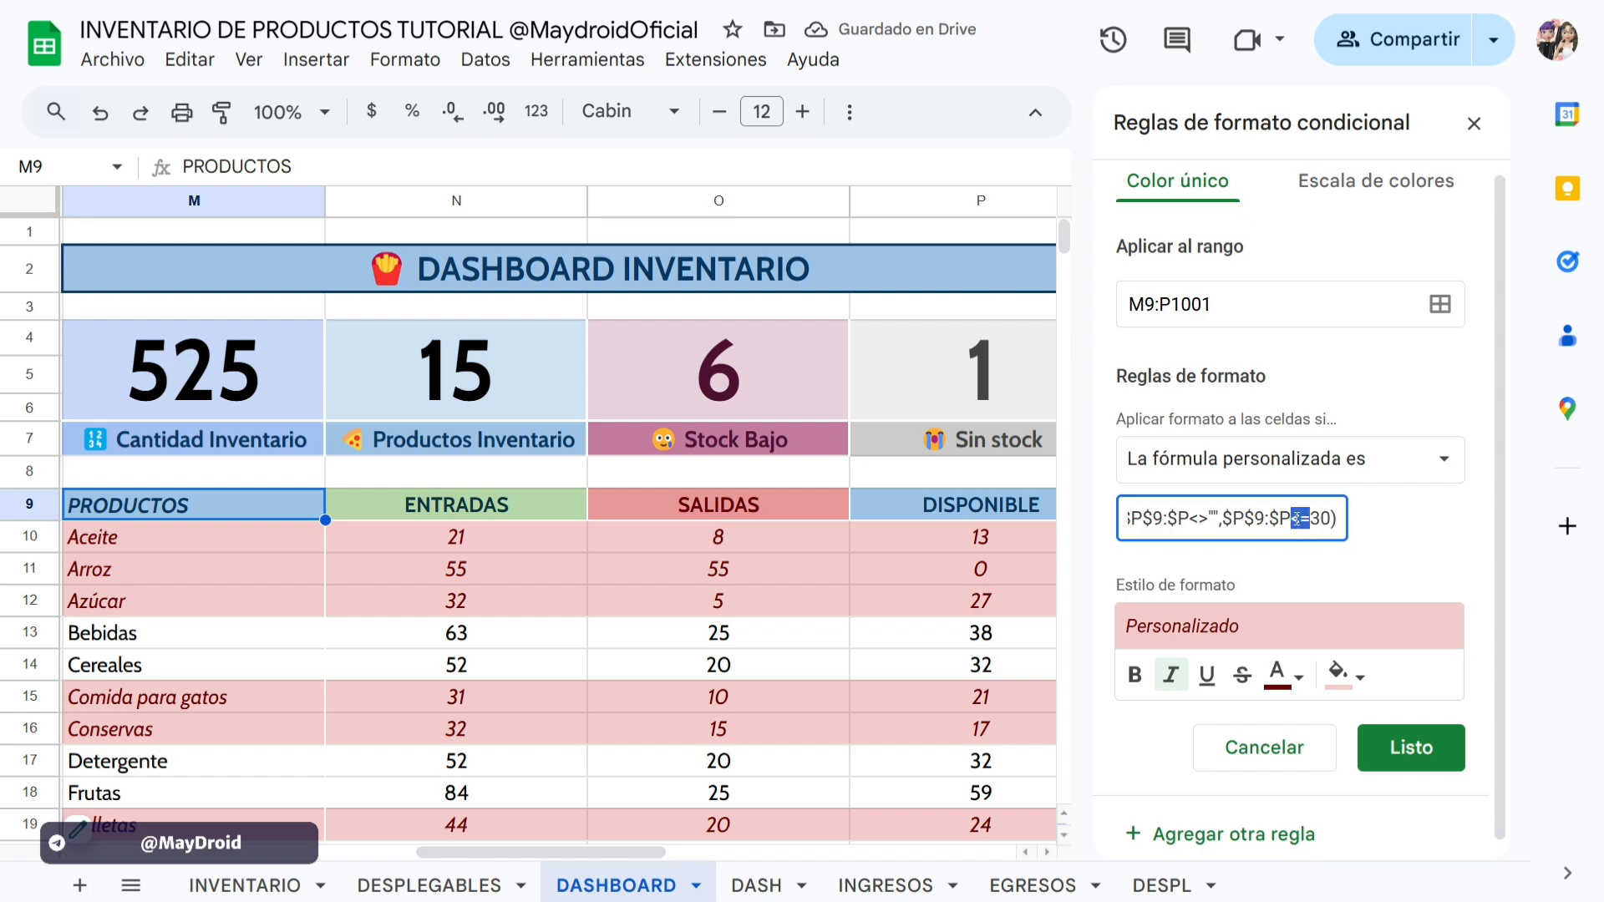
key("BackSpace")
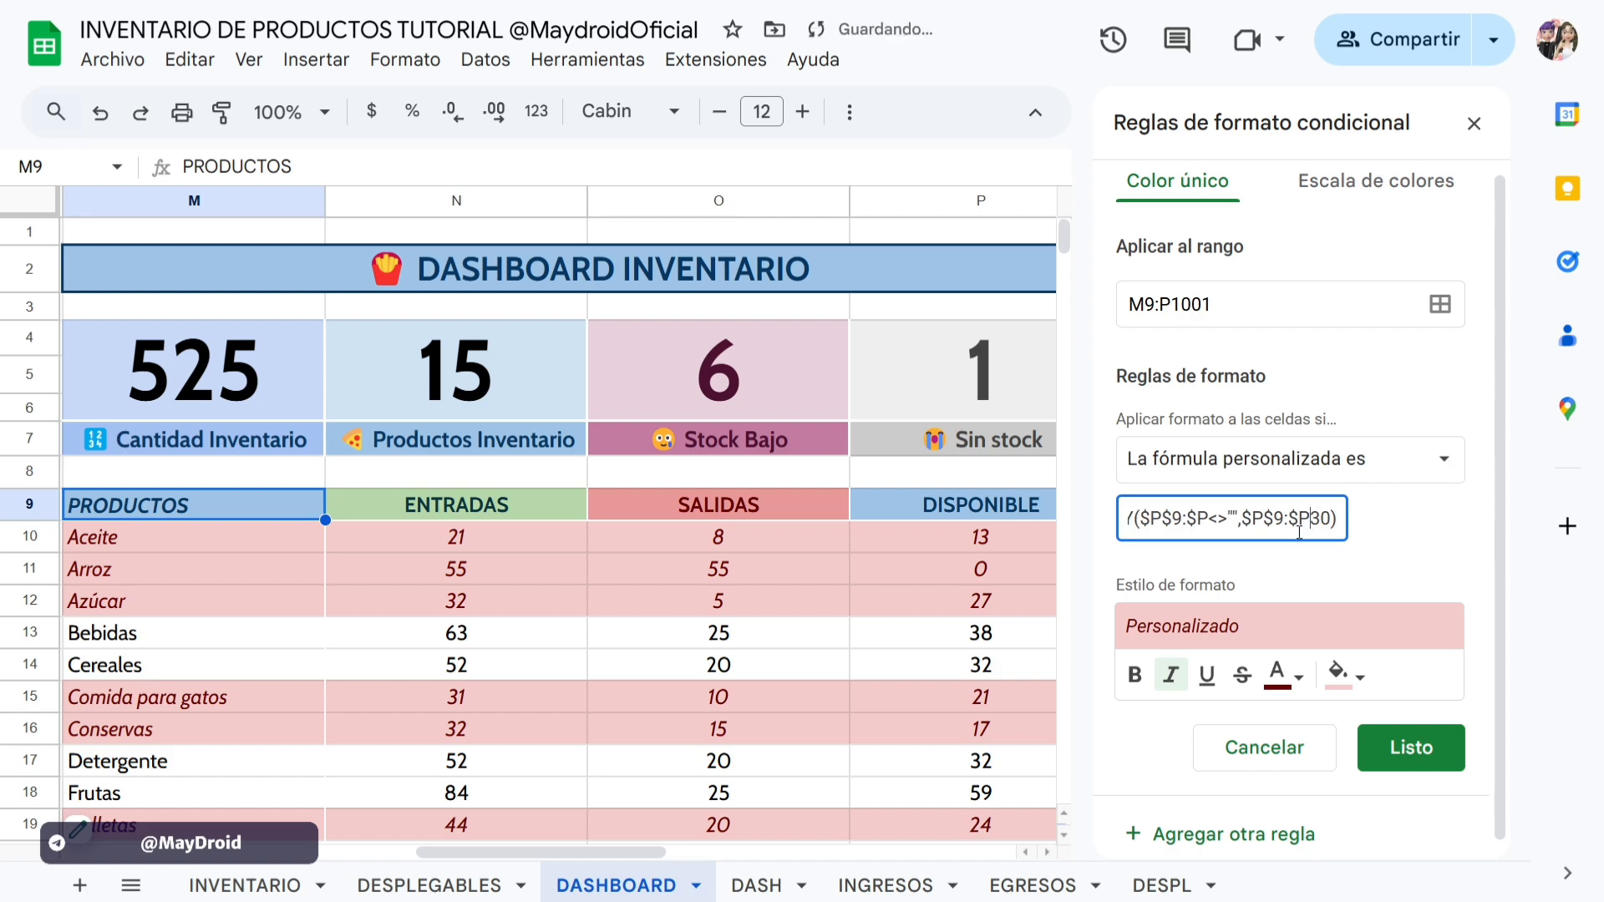
type("=")
key("Delete")
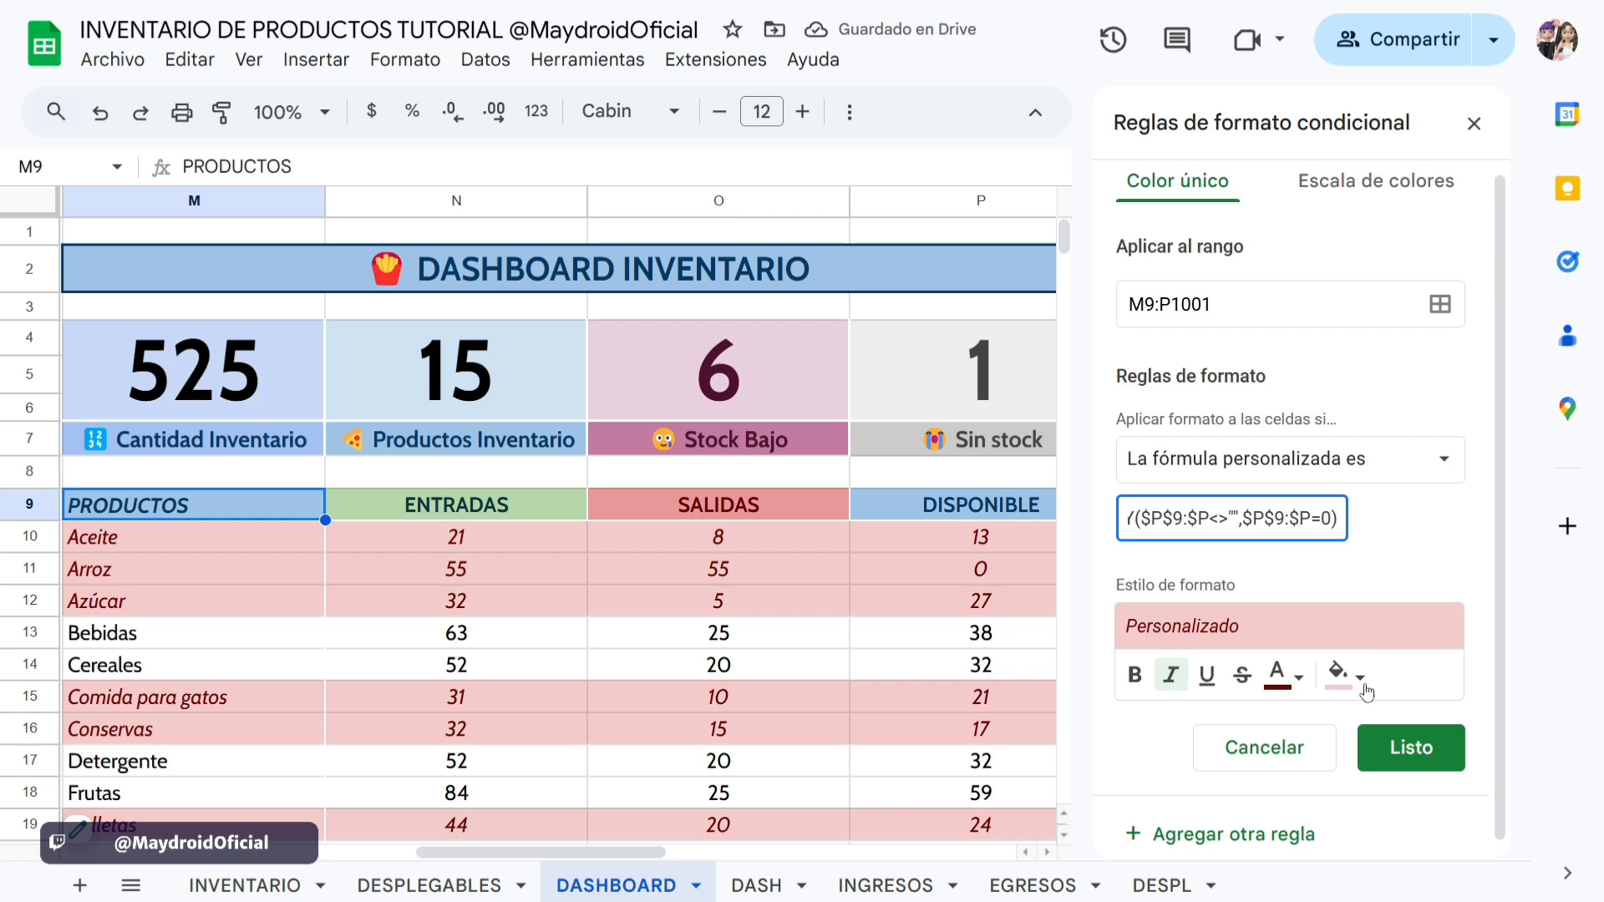
Style the zero-stock rule with a light grey fill and dark grey strikethrough text.
left_click(1343, 673)
left_click(1312, 285)
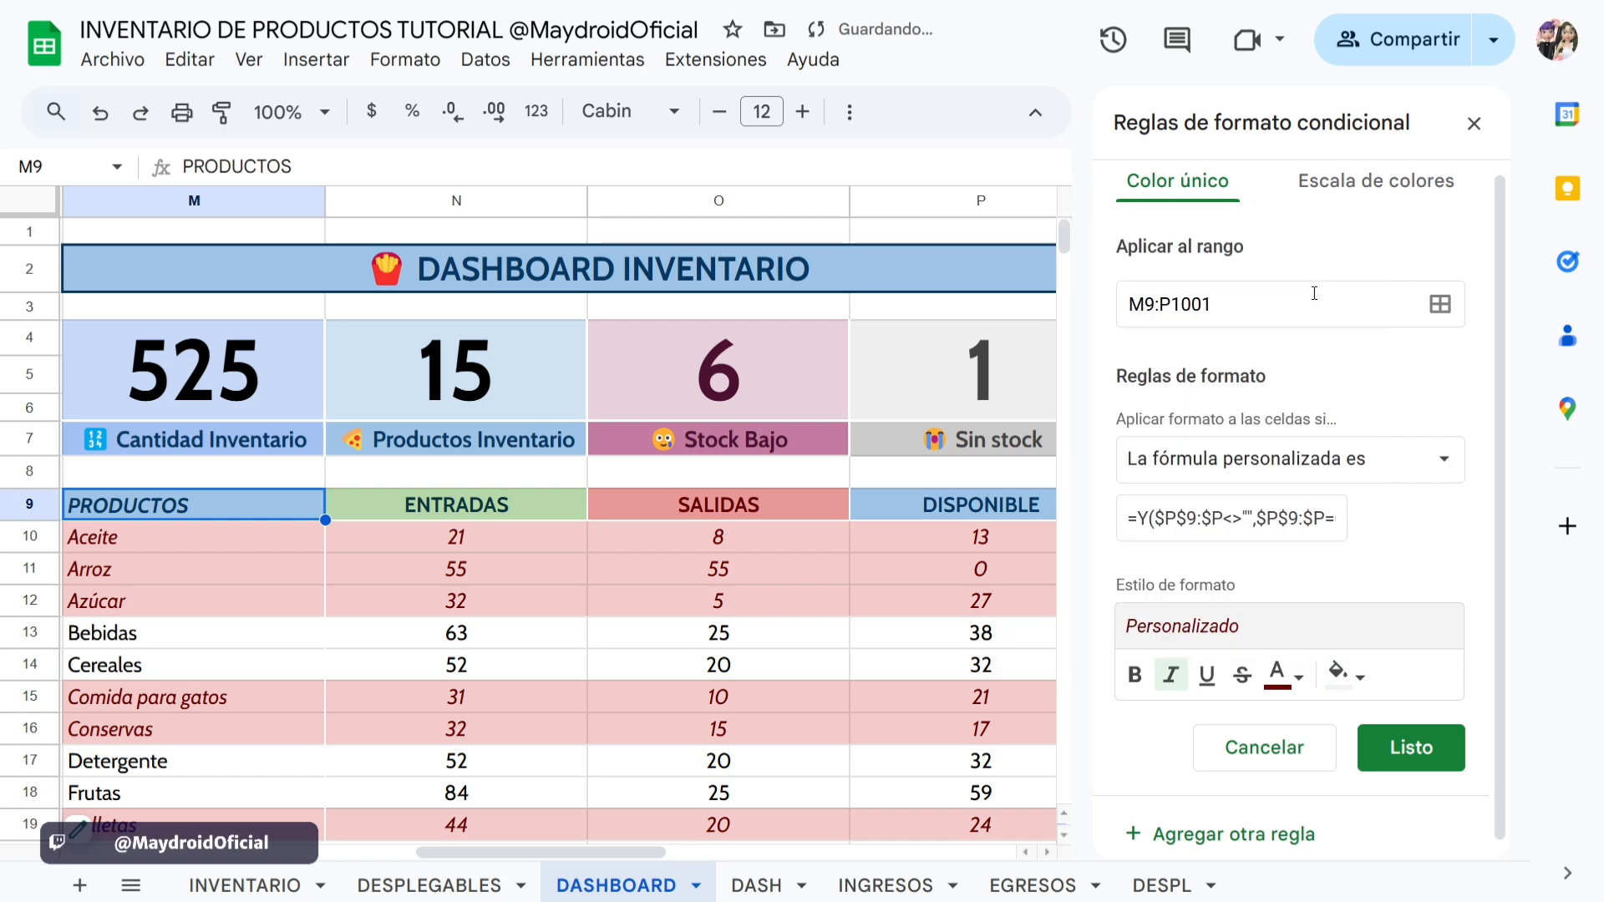
left_click(1344, 674)
left_click(1285, 294)
left_click(1278, 674)
left_click(1347, 283)
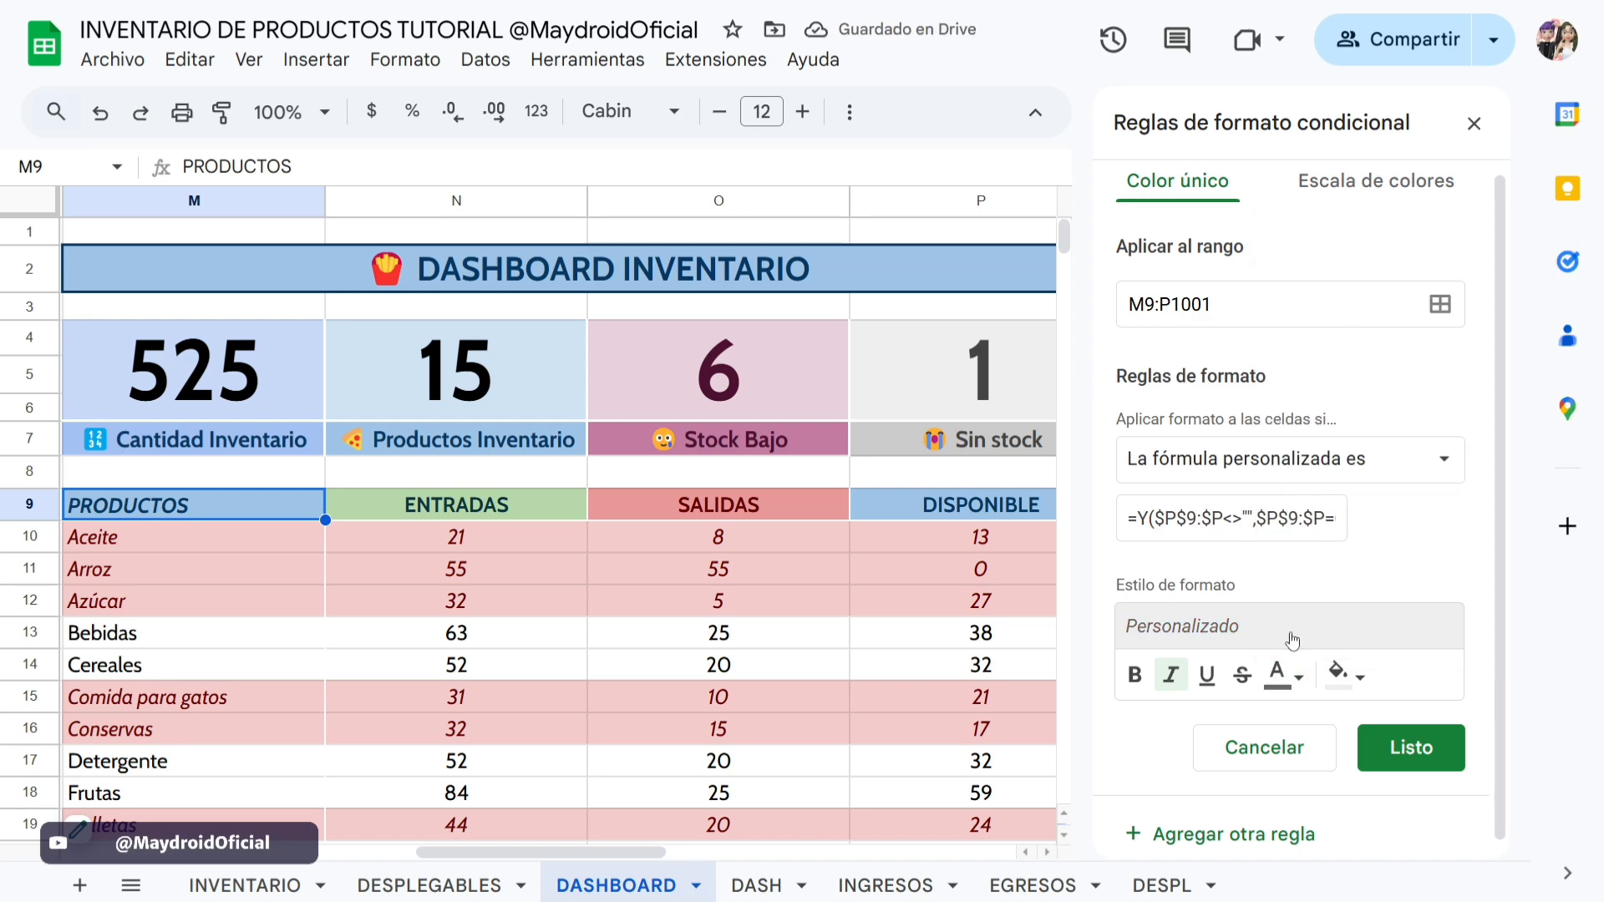
left_click(1244, 676)
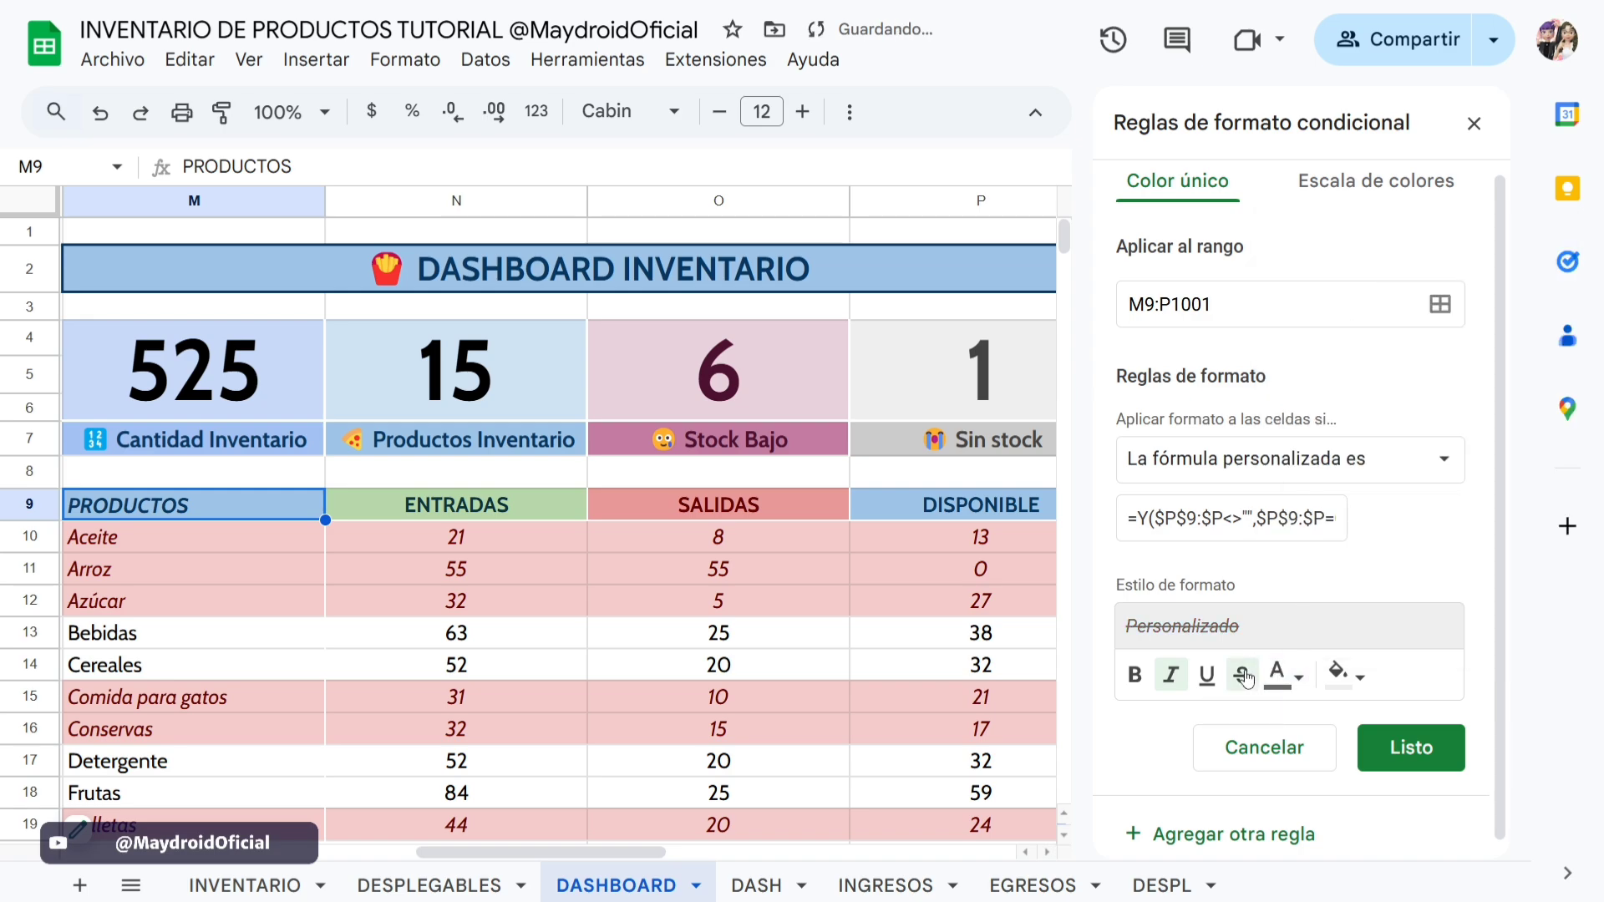
Save the zero-stock rule and place it above the low-stock rule in priority.
left_click(1416, 756)
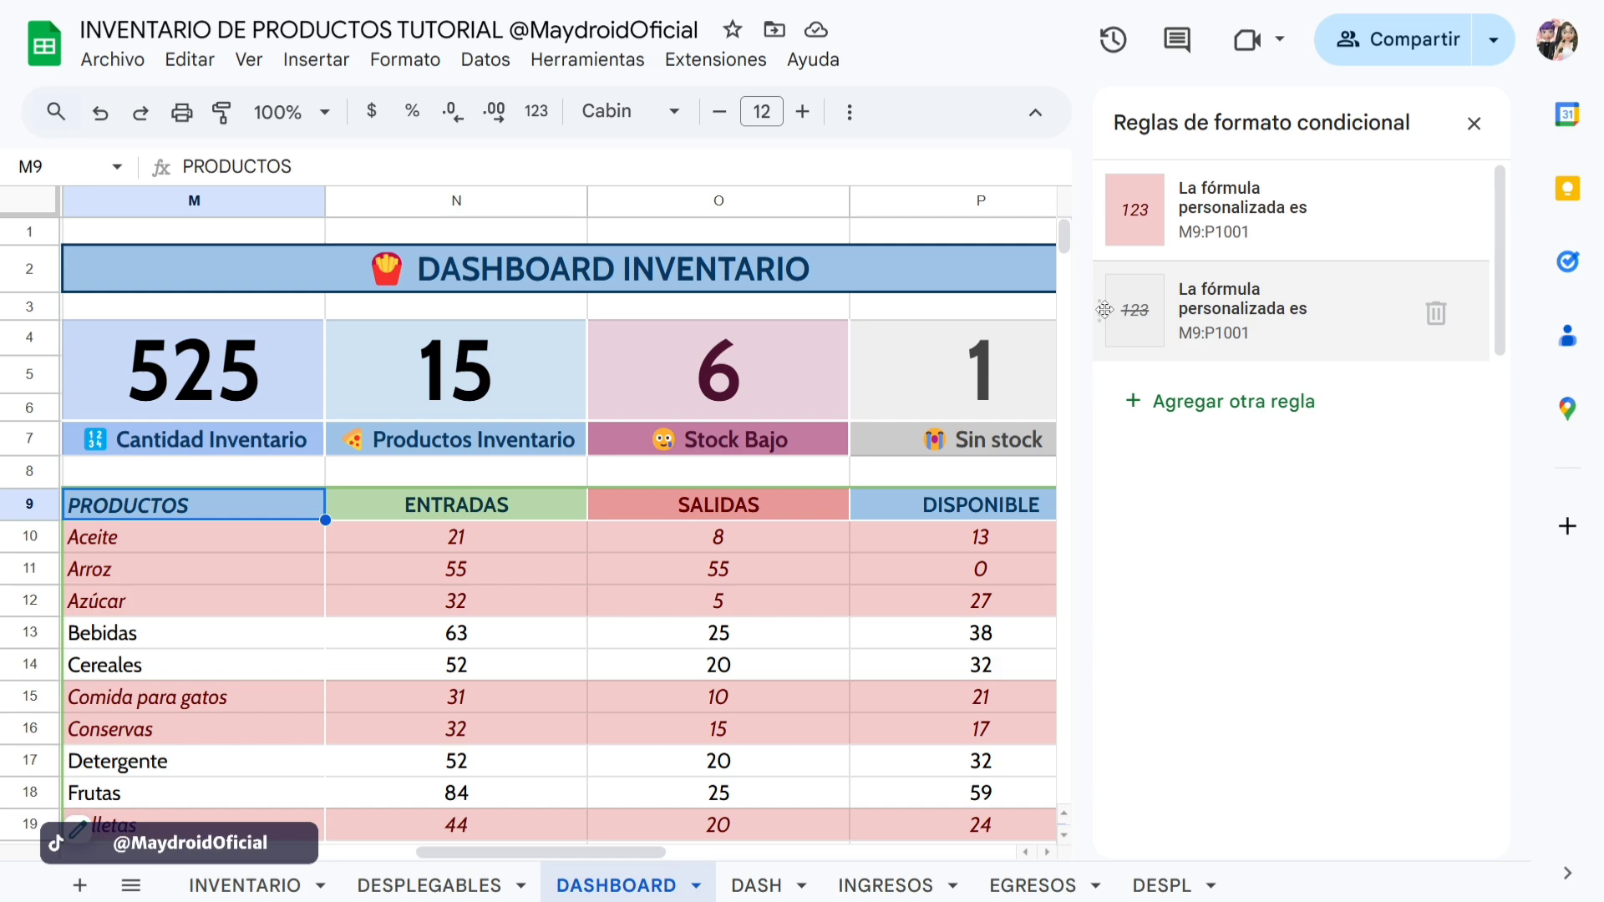
left_click_drag(1098, 310, 1093, 213)
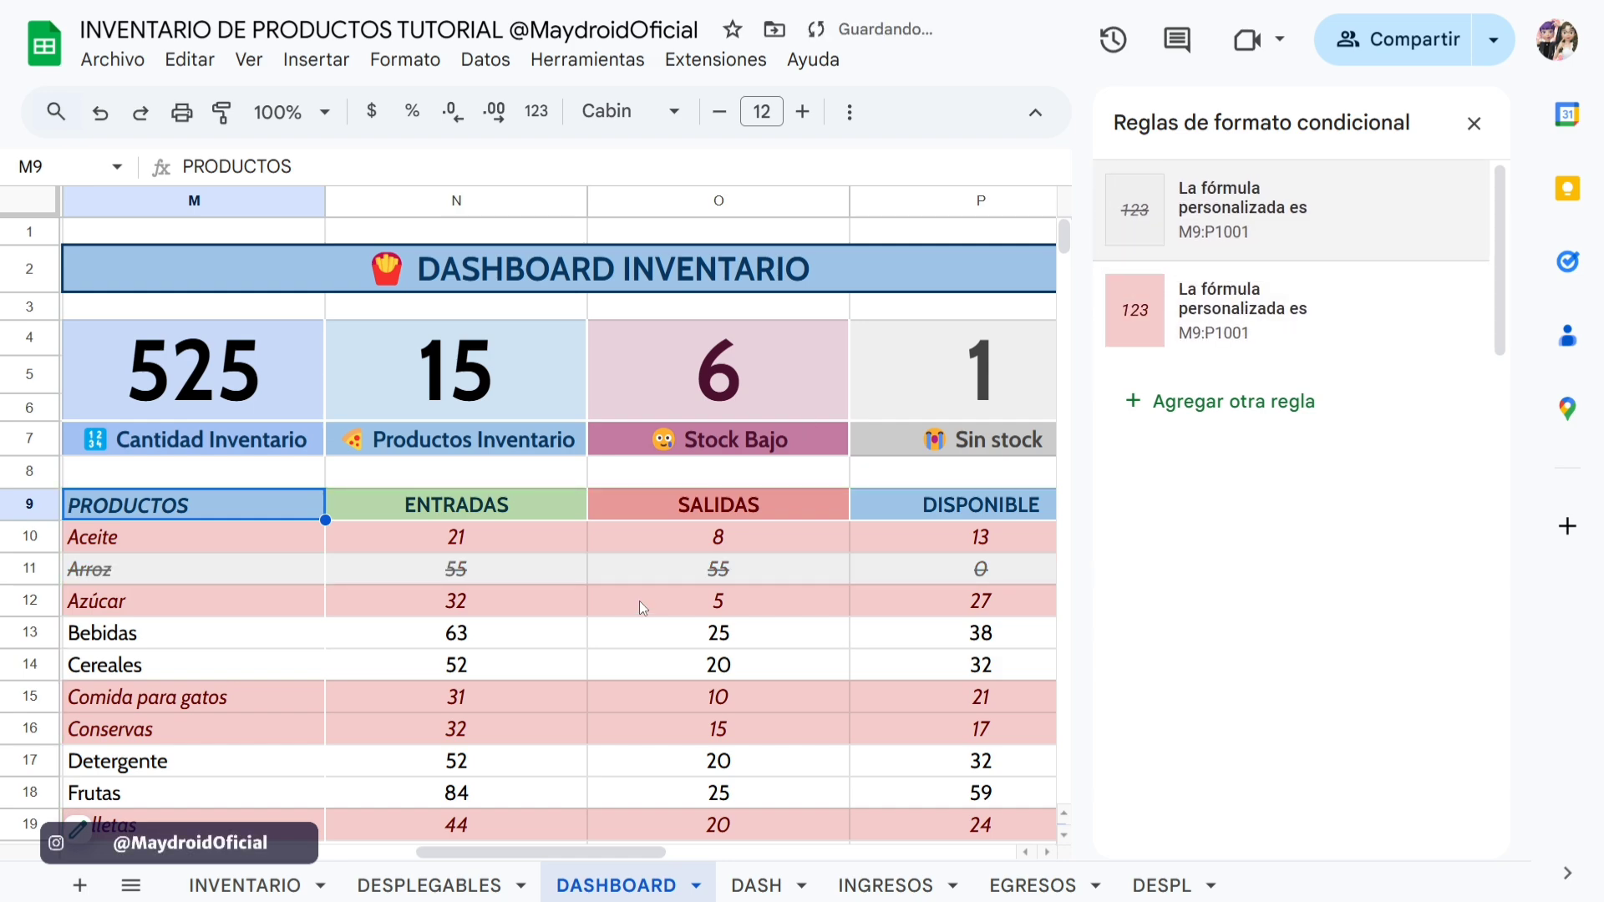
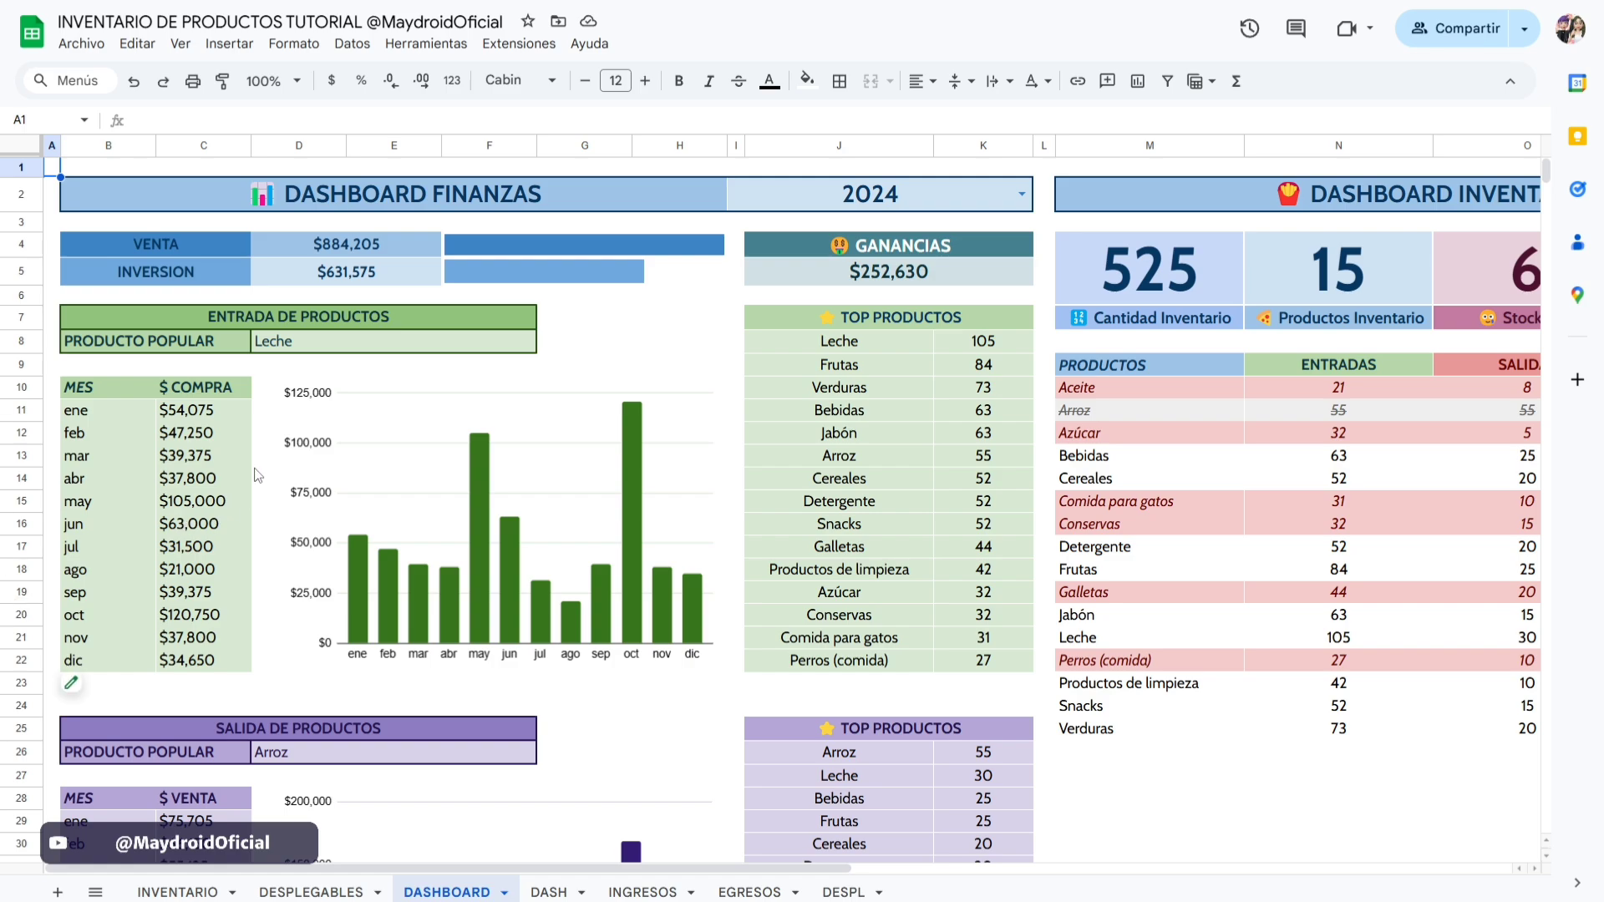
Review the finance dashboard's monthly purchases and sales, VENTA, INVERSION and GANANCIAS formulas, and both TOP PRODUCTOS lists.
left_click_drag(224, 413, 223, 660)
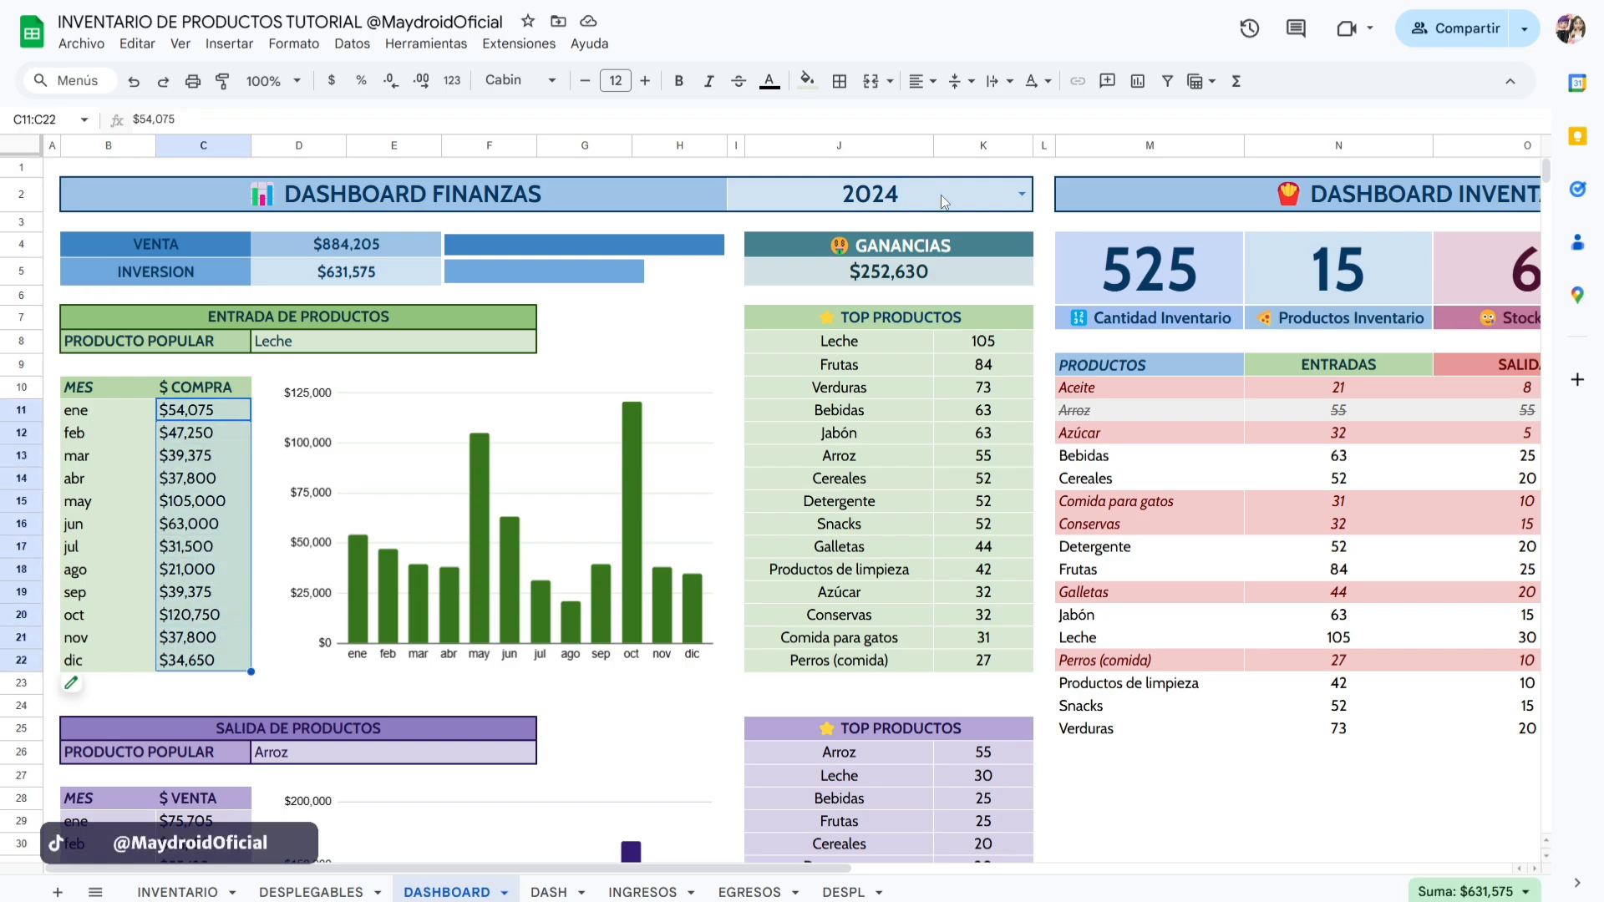
left_click(368, 251)
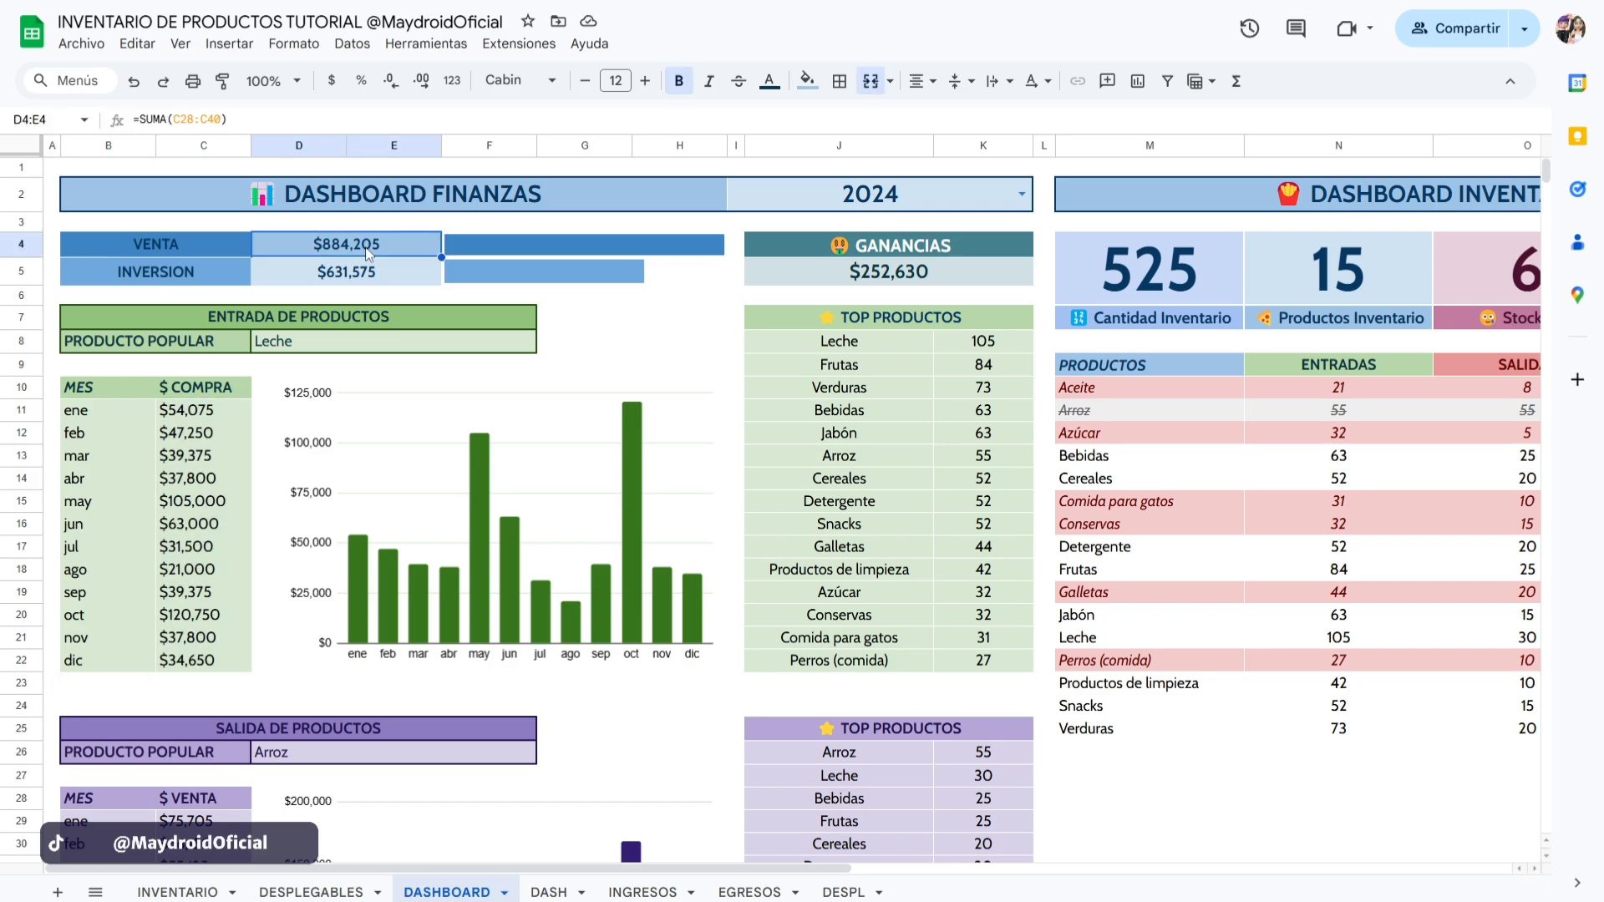
left_click(371, 280)
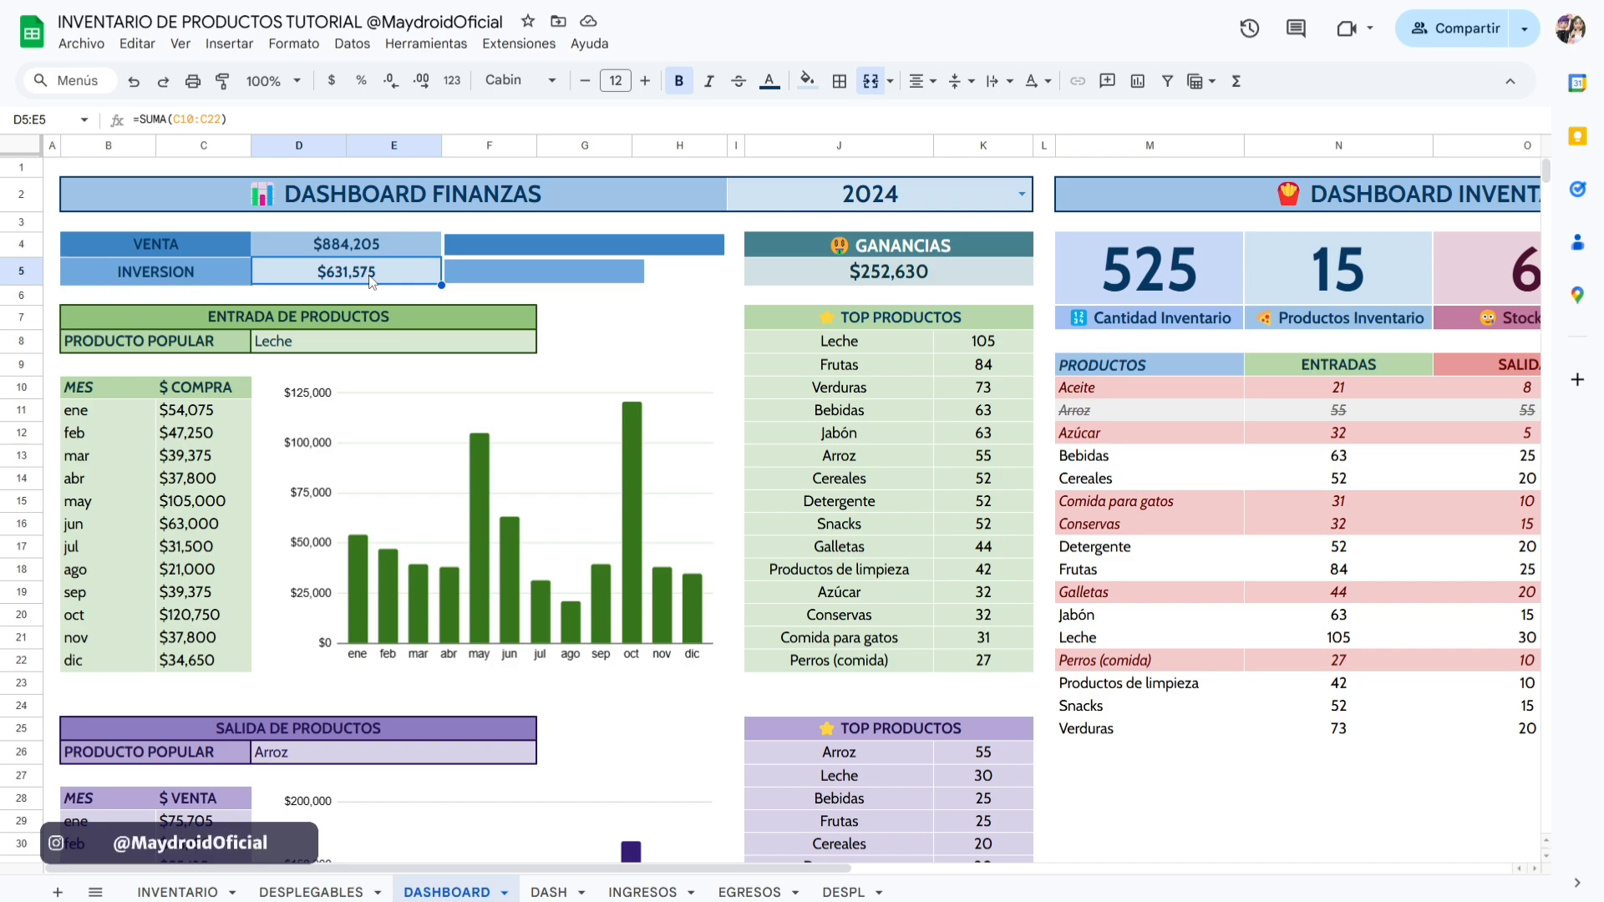
left_click(875, 278)
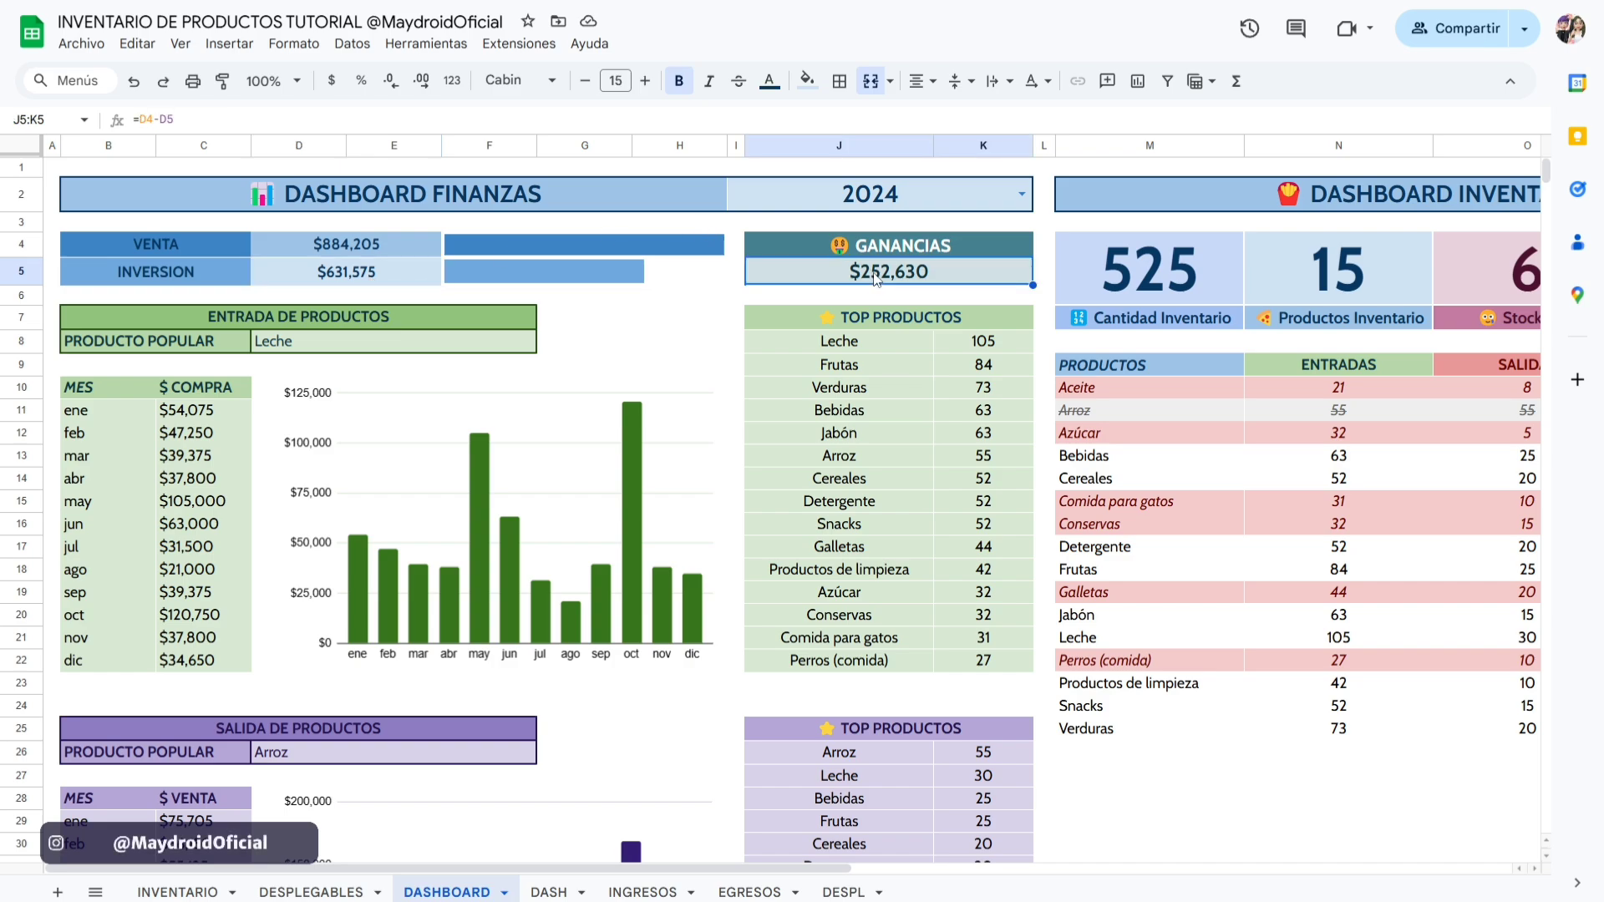
left_click_drag(856, 344, 988, 666)
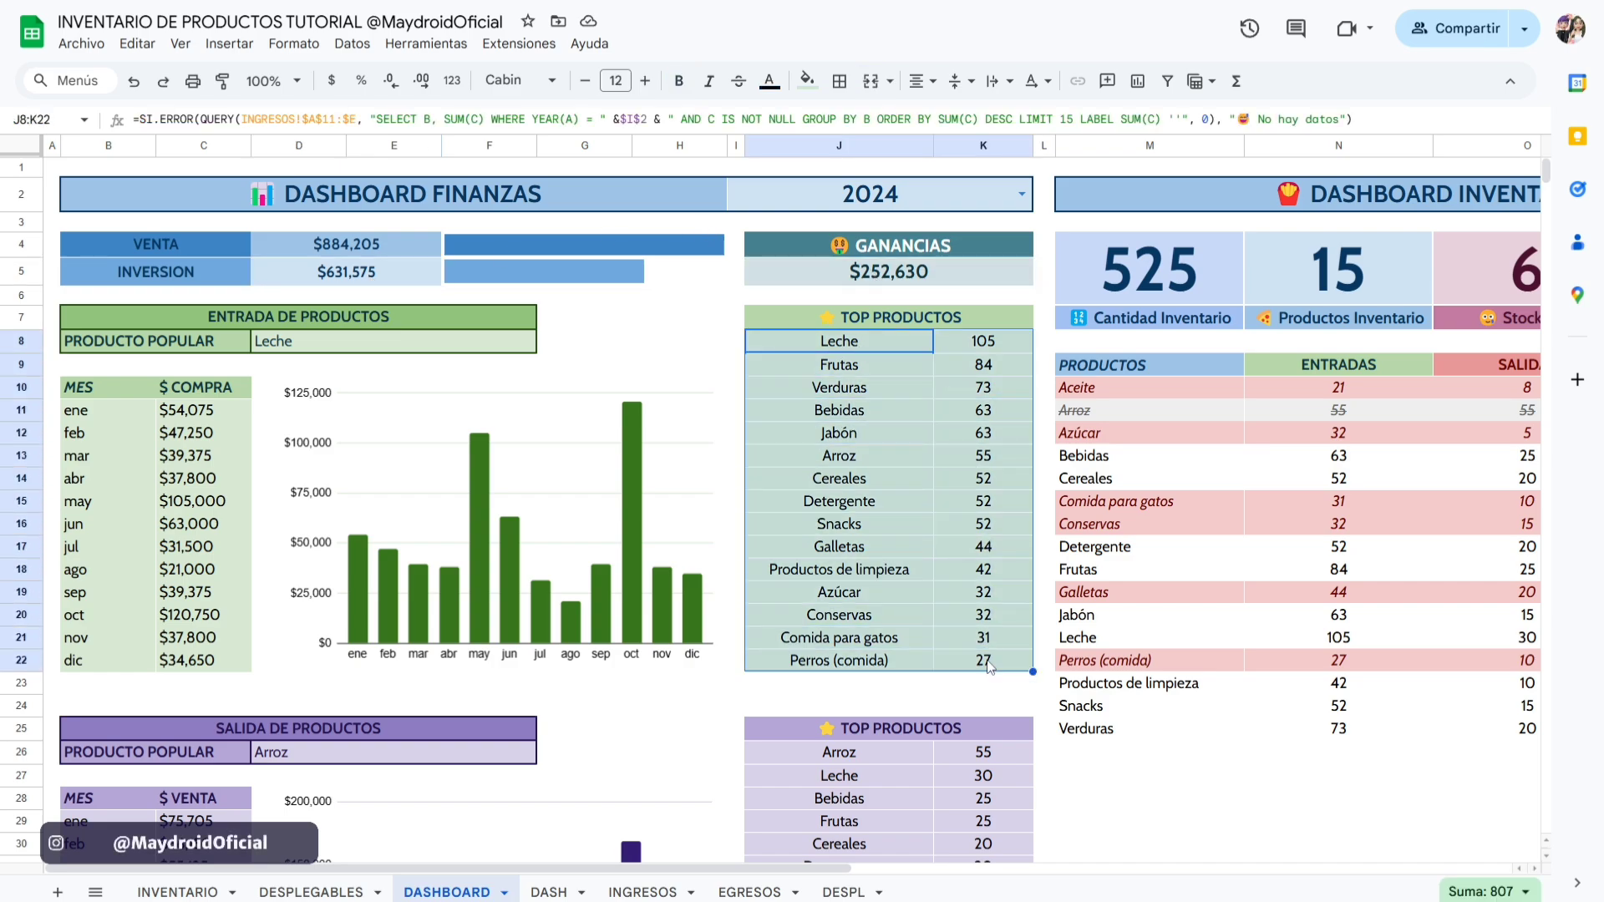
scroll(995, 656, "down", 4)
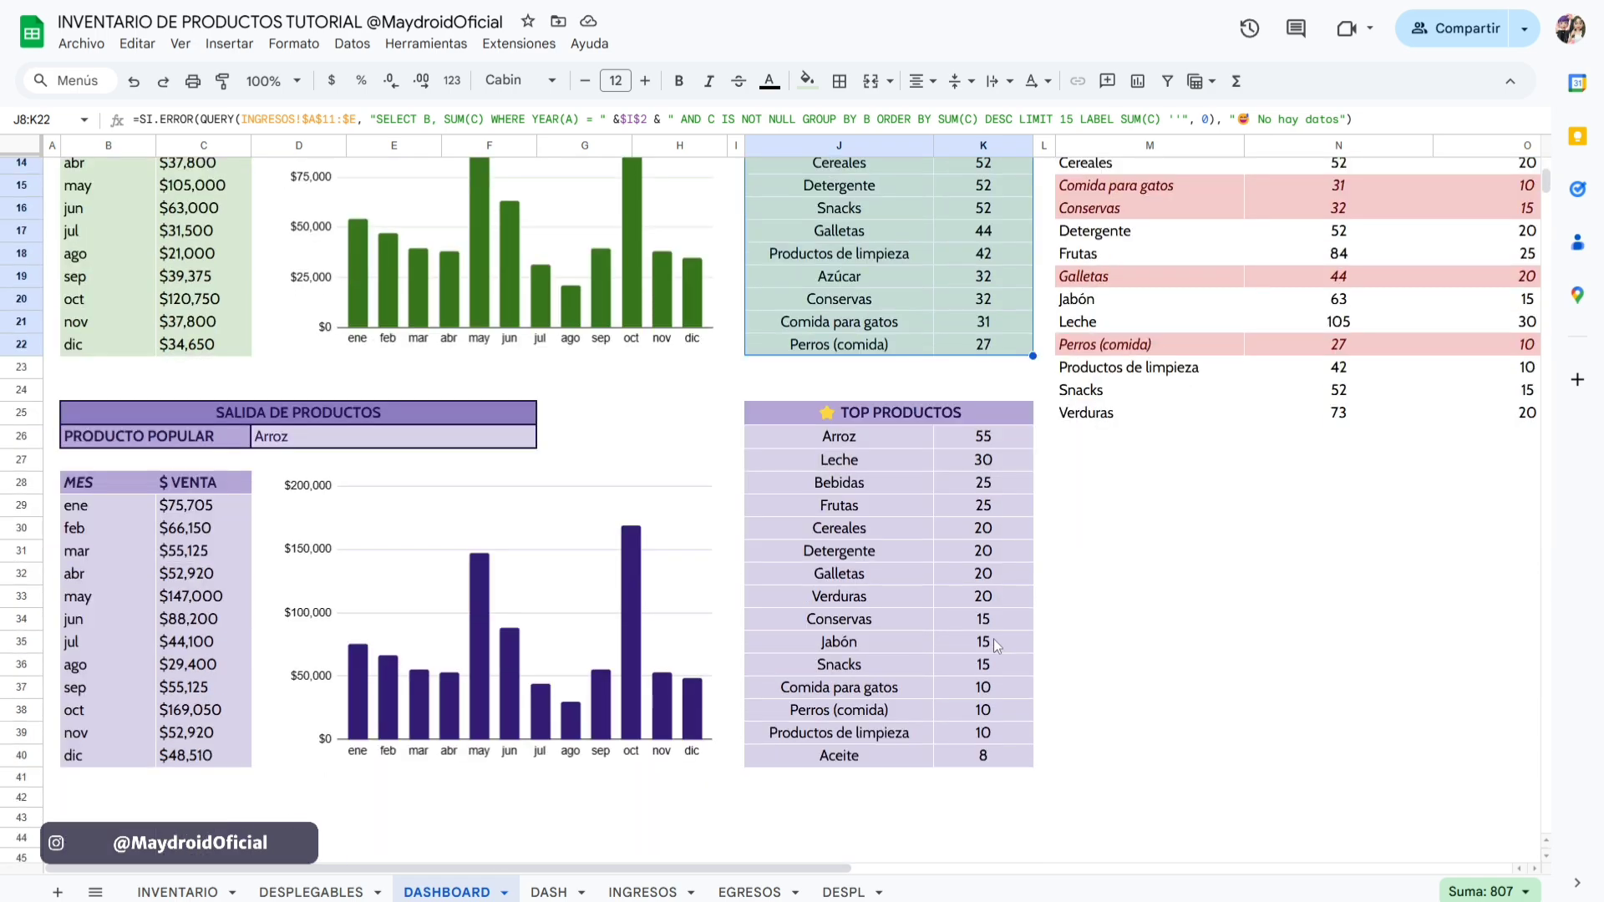
left_click_drag(846, 438, 986, 764)
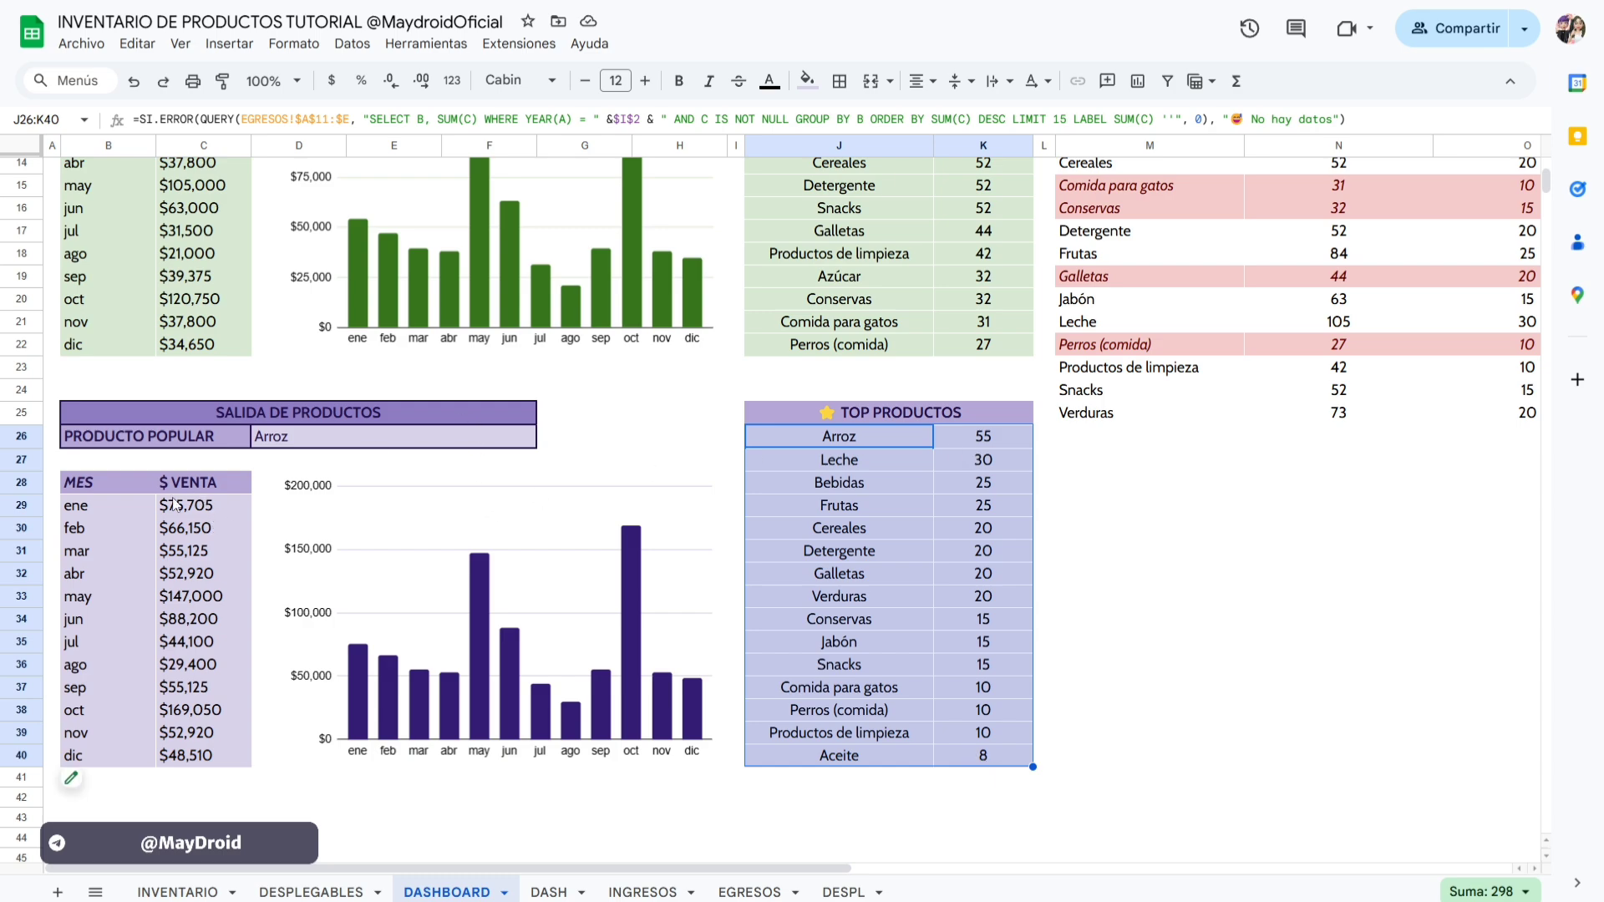
left_click_drag(97, 484, 208, 761)
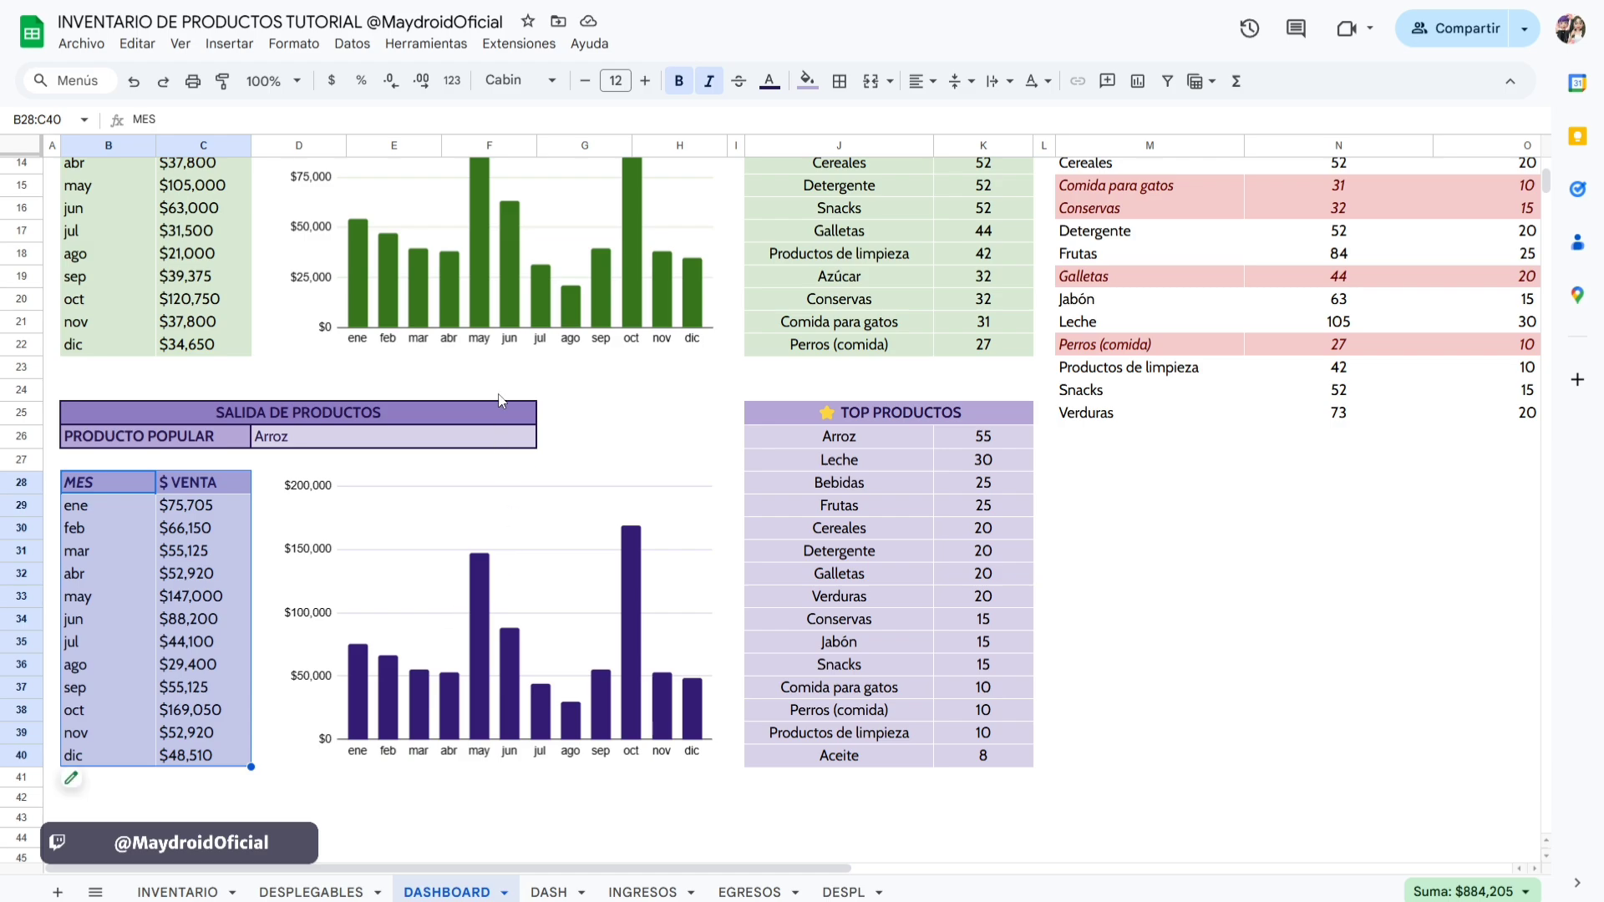
scroll(945, 526, "up", 5)
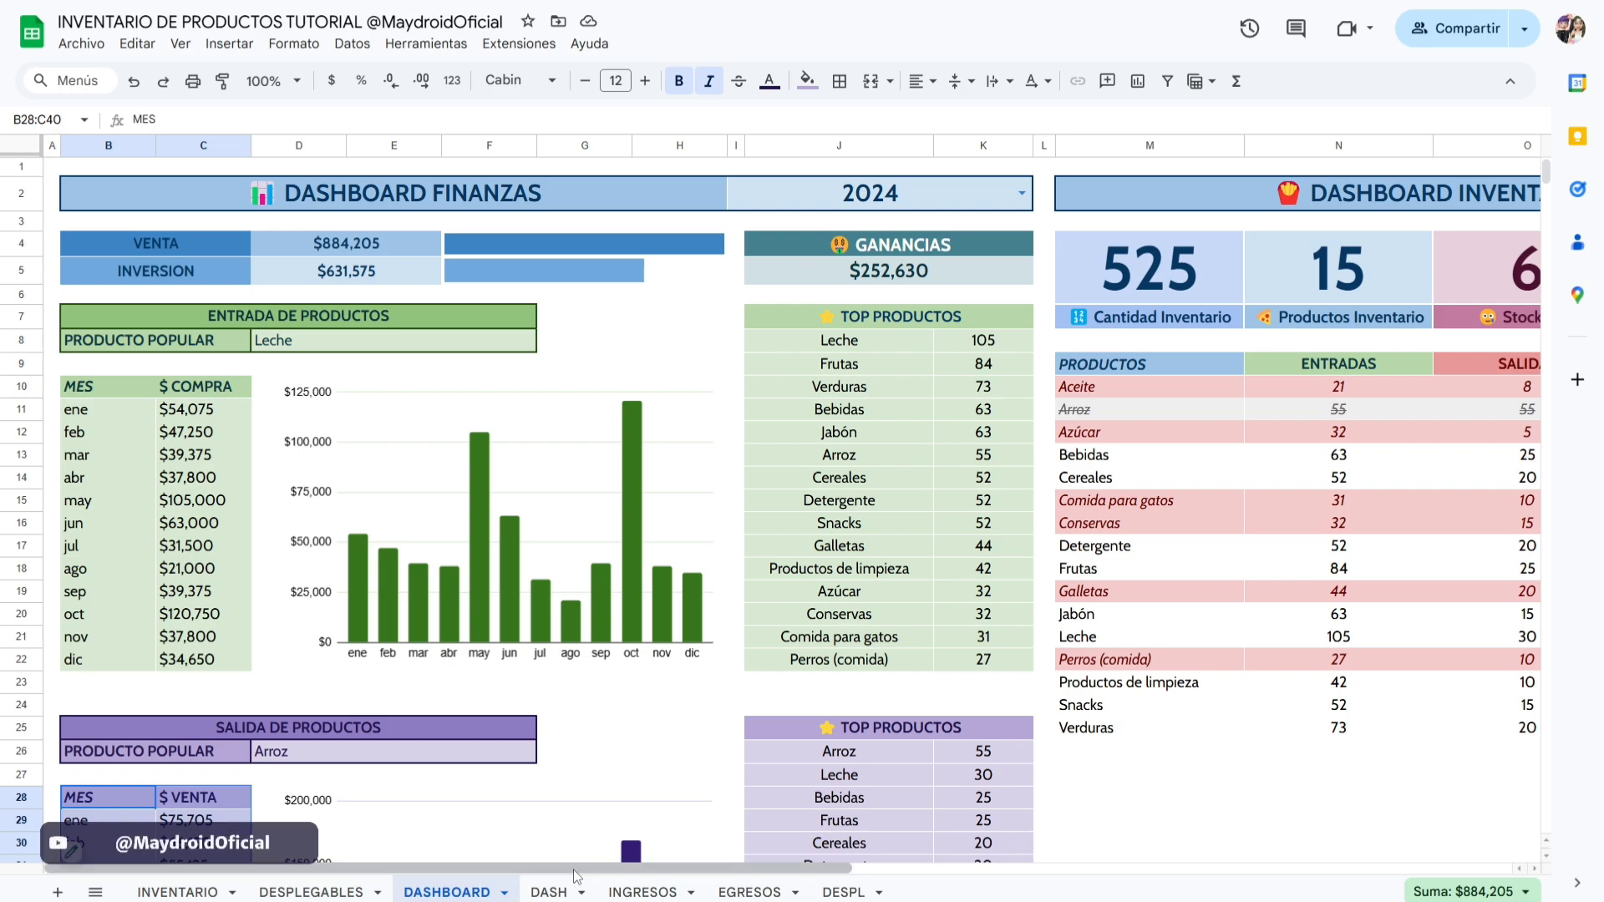
Test the dashboard's year selector by choosing 2018 and setting it back to 2024.
scroll(712, 879, "right", 2)
scroll(712, 879, "right", 5)
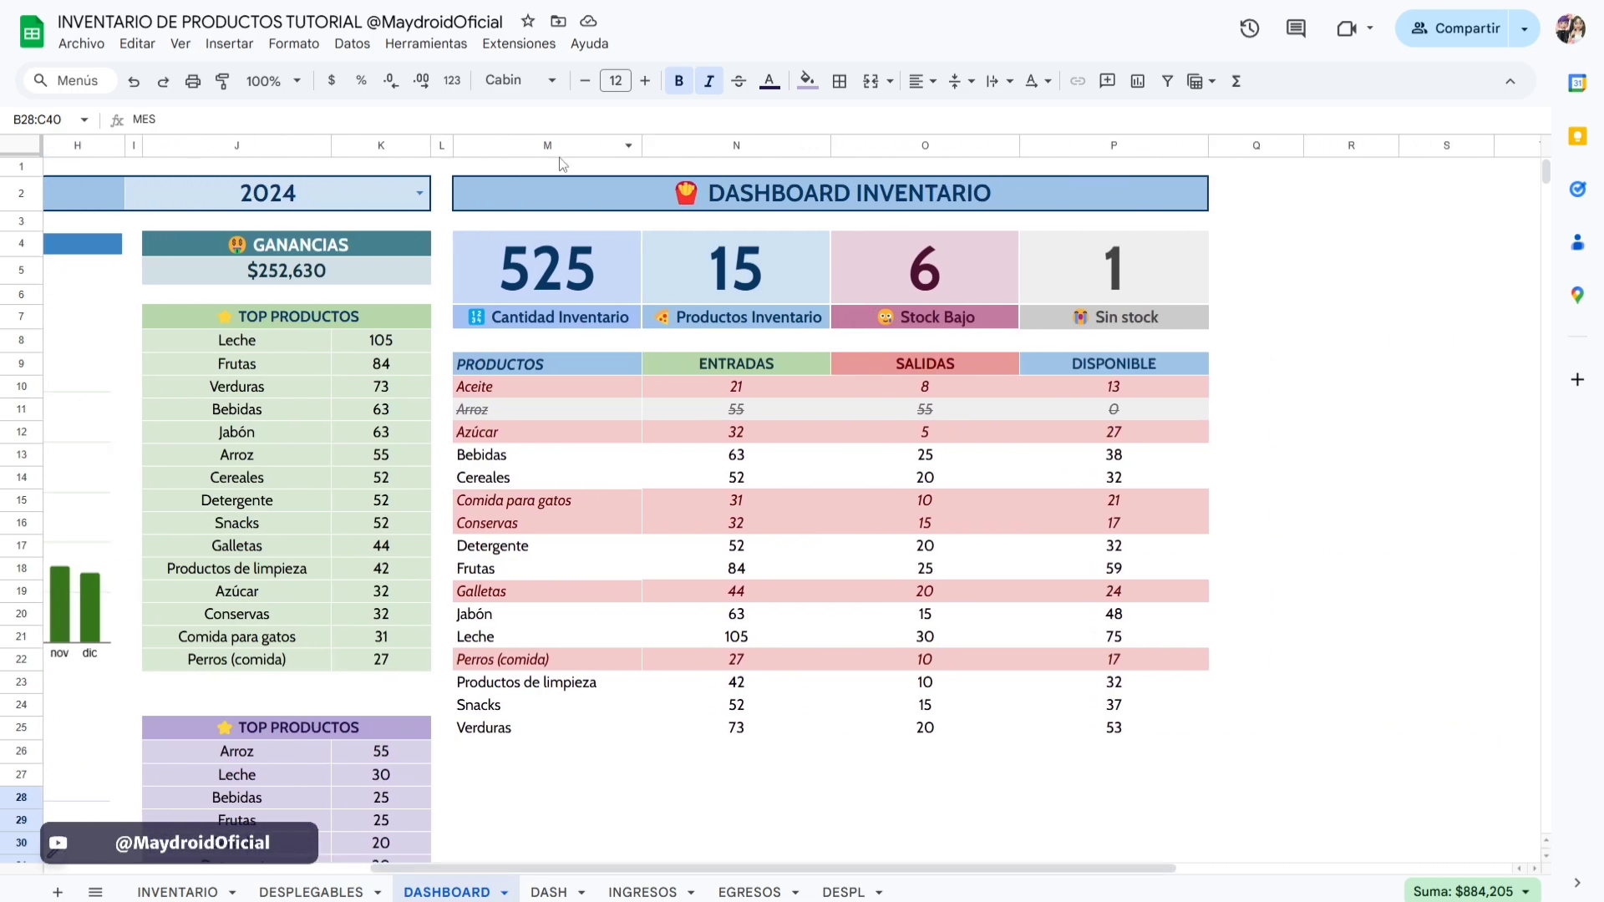
left_click(420, 193)
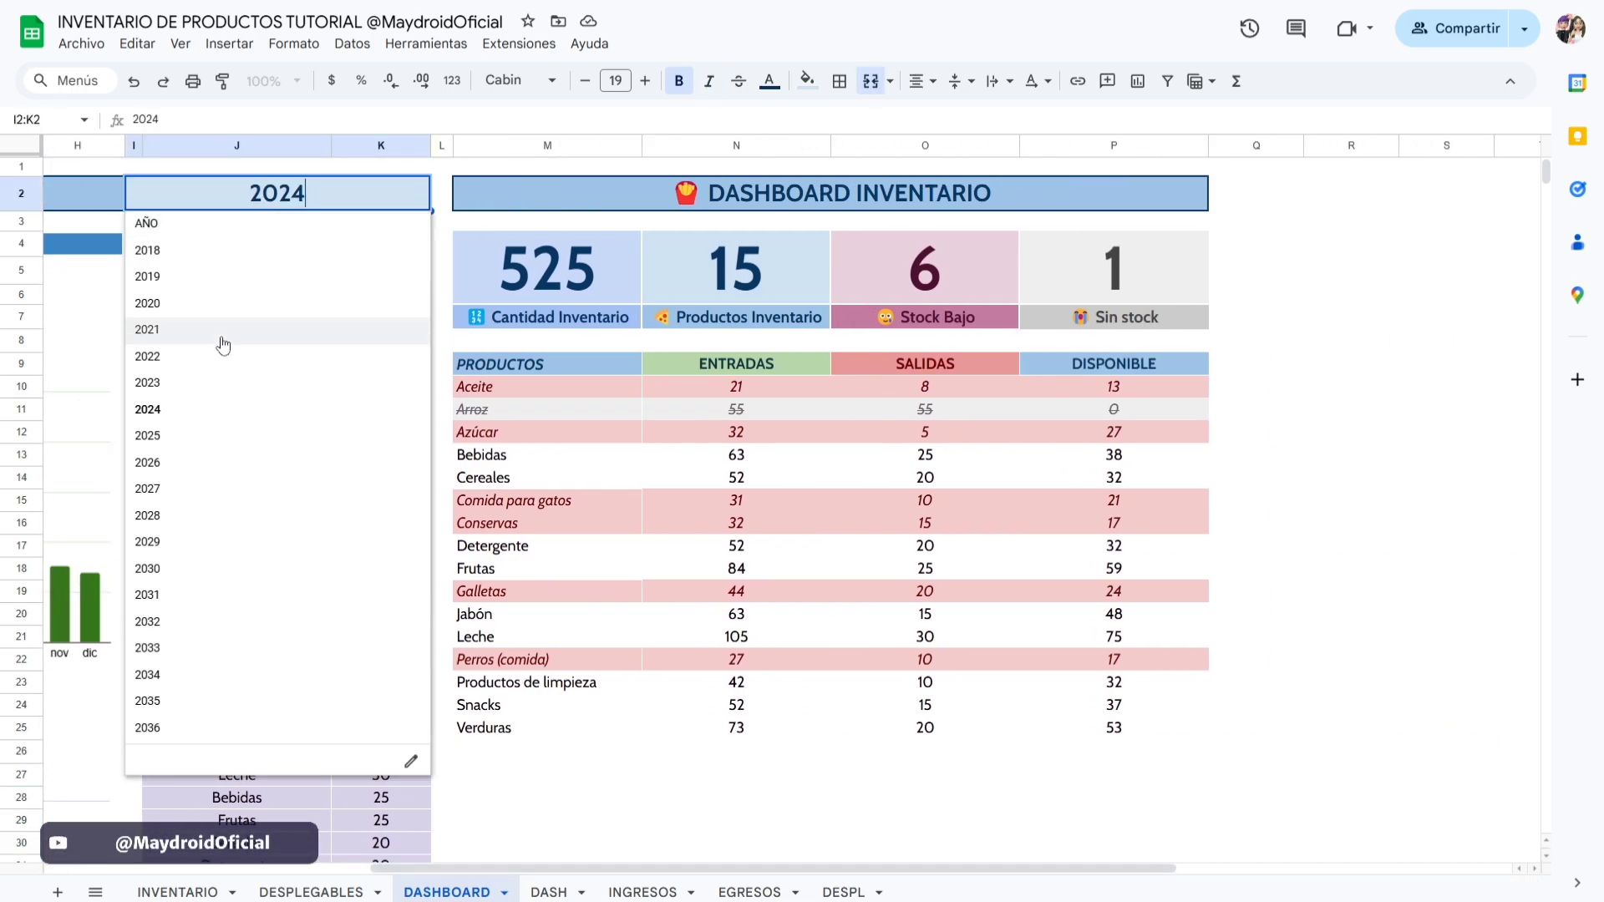
left_click(204, 255)
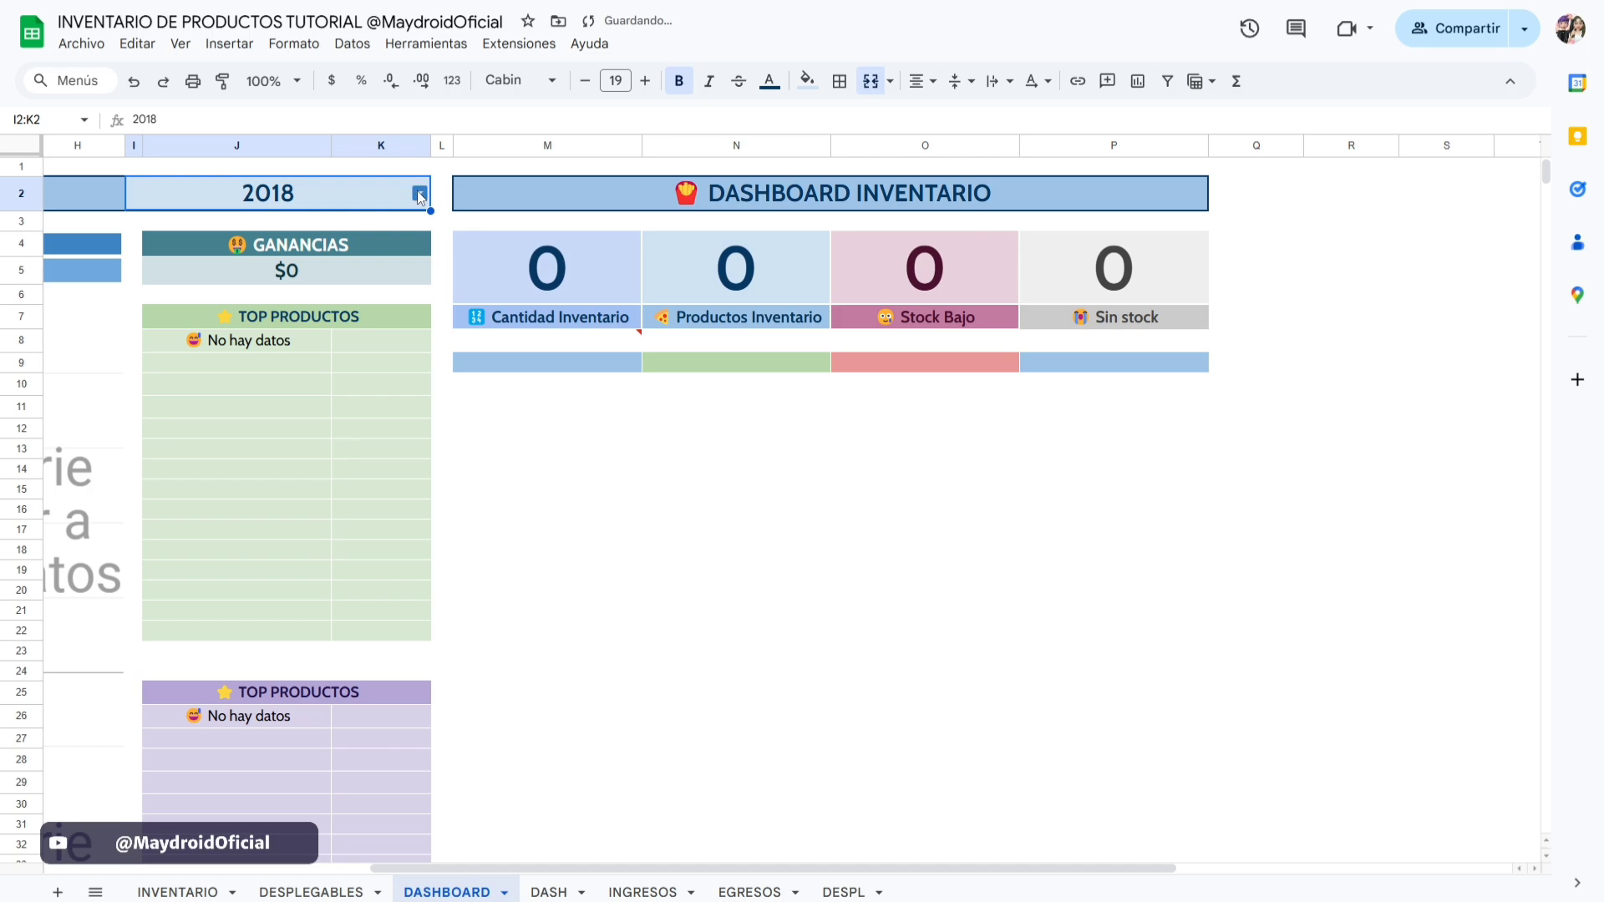
left_click(418, 192)
left_click(179, 410)
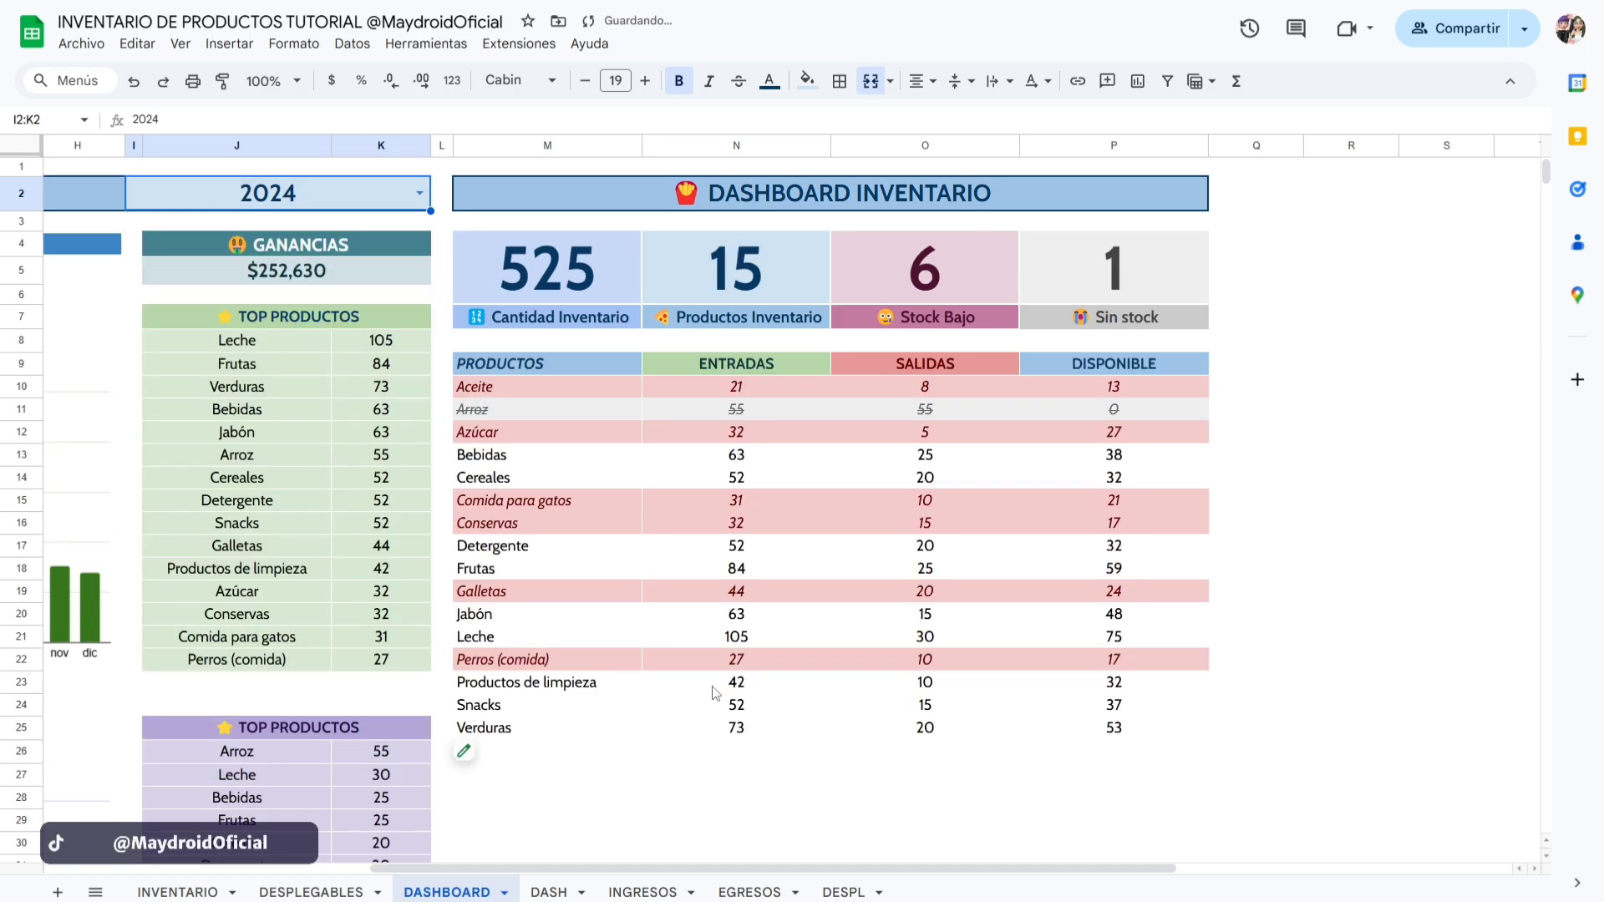
Open the INVENTARIO sheet and examine the general inventory counters and product table.
scroll(647, 868, "left", 5)
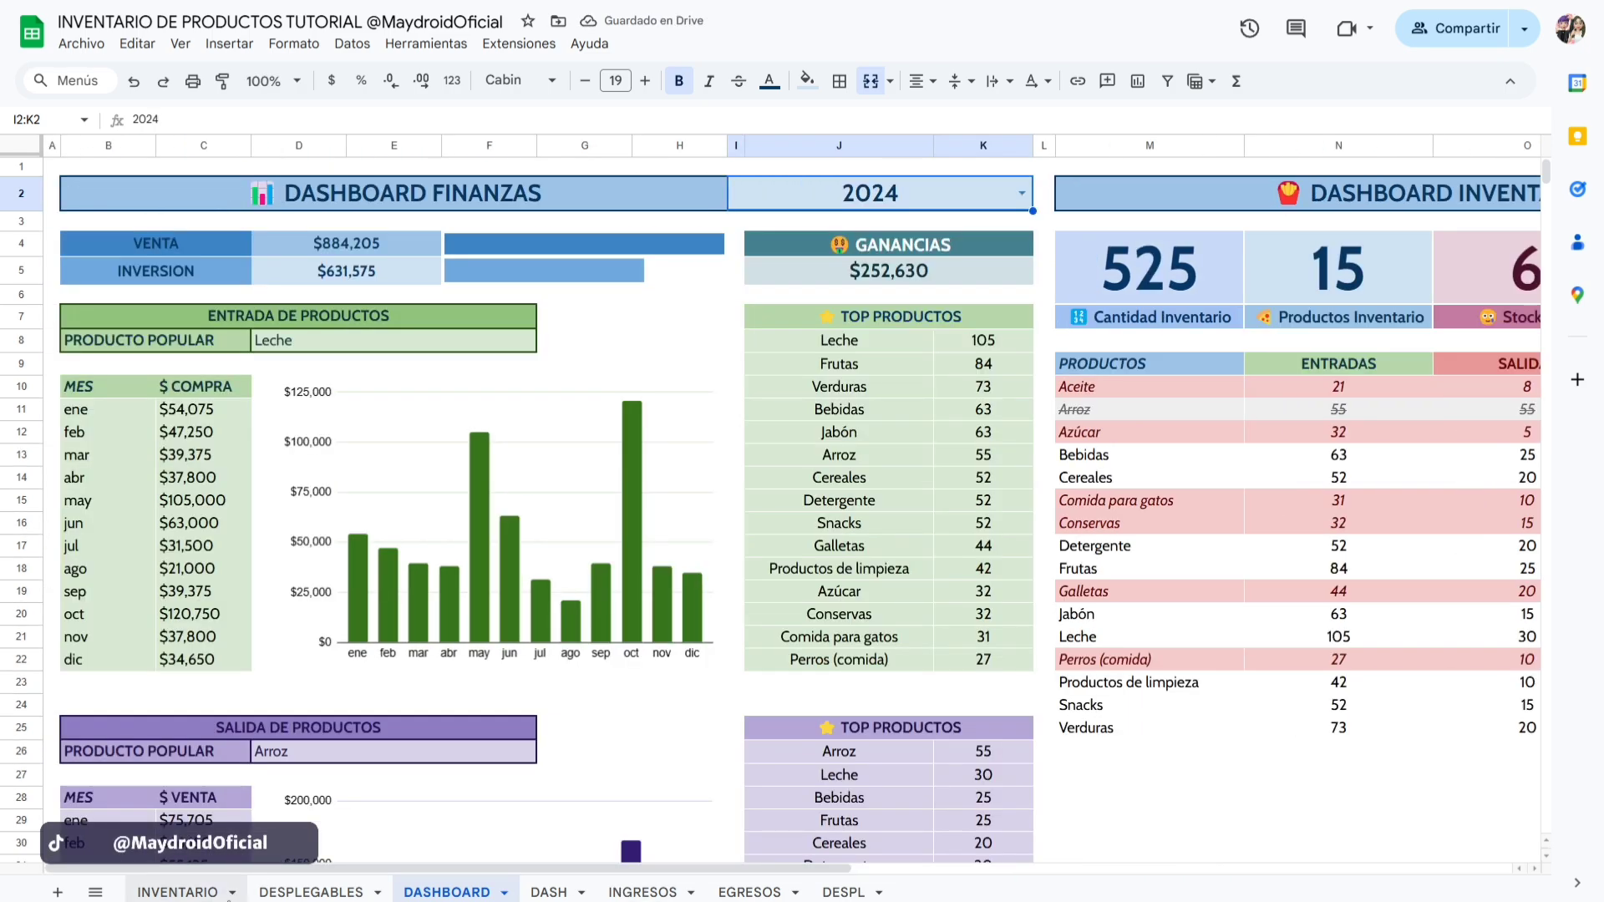
left_click(177, 891)
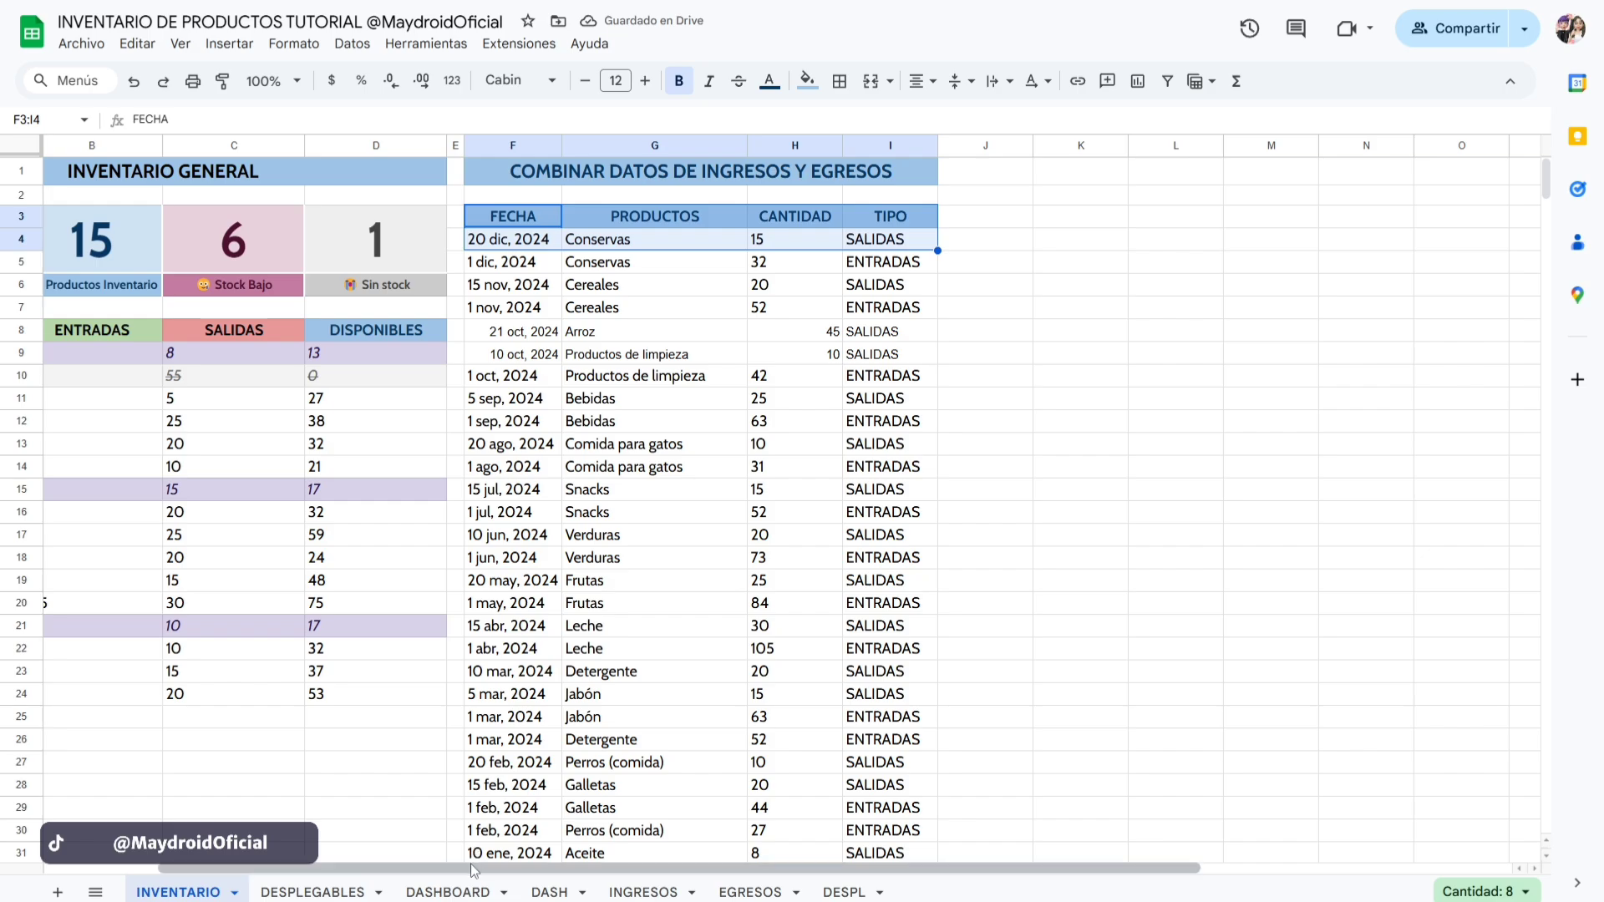
left_click_drag(468, 869, 352, 868)
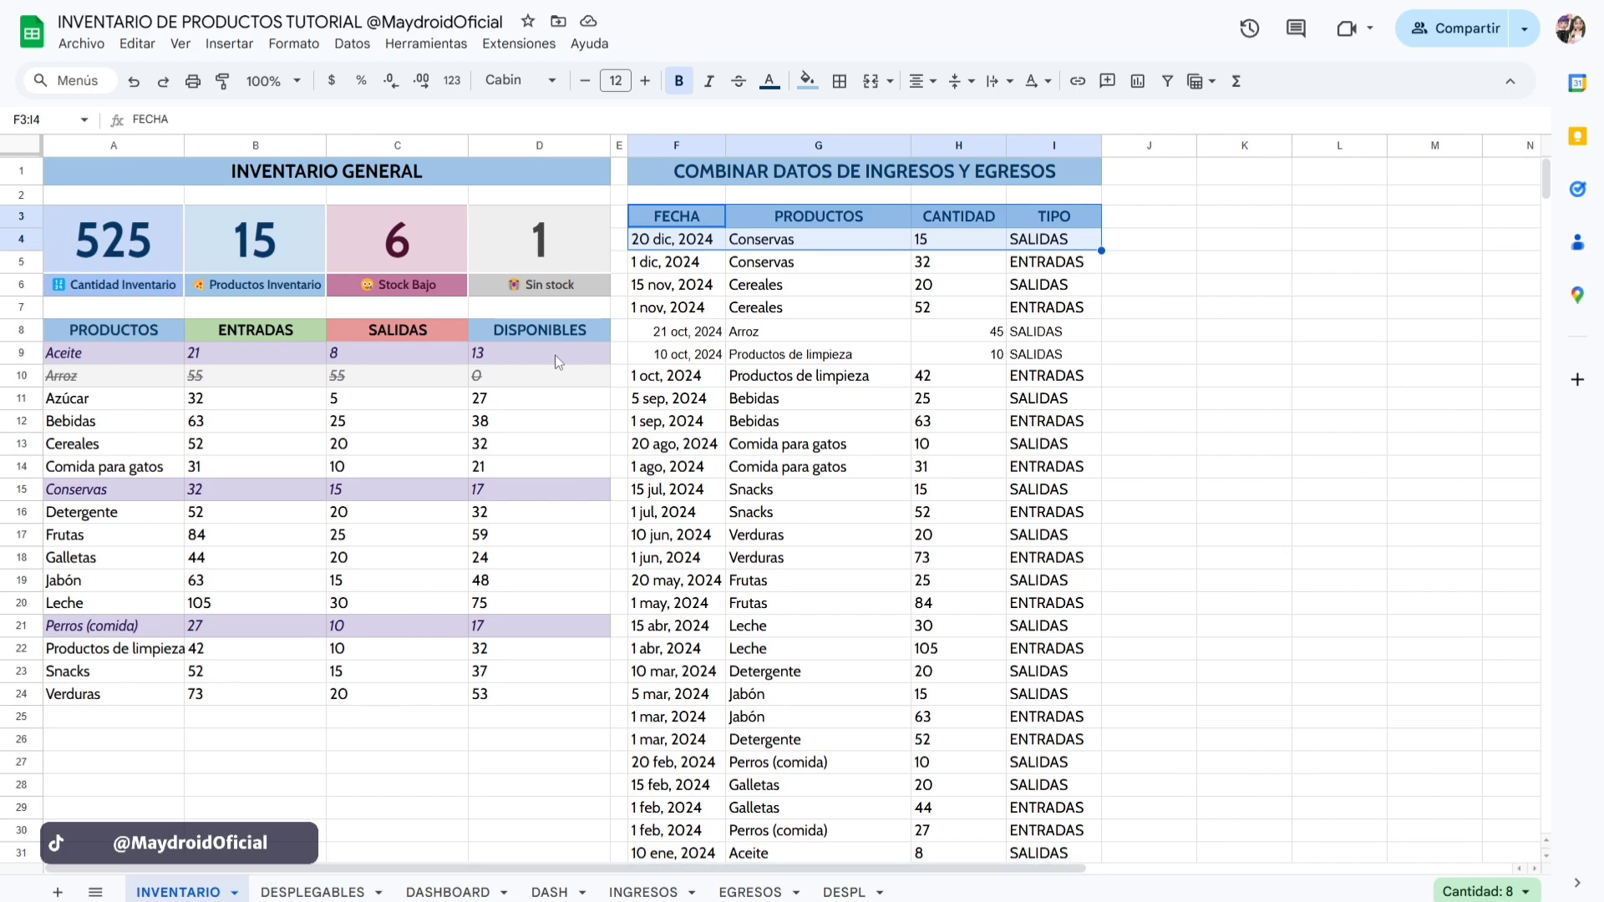
key("ctrl+plus")
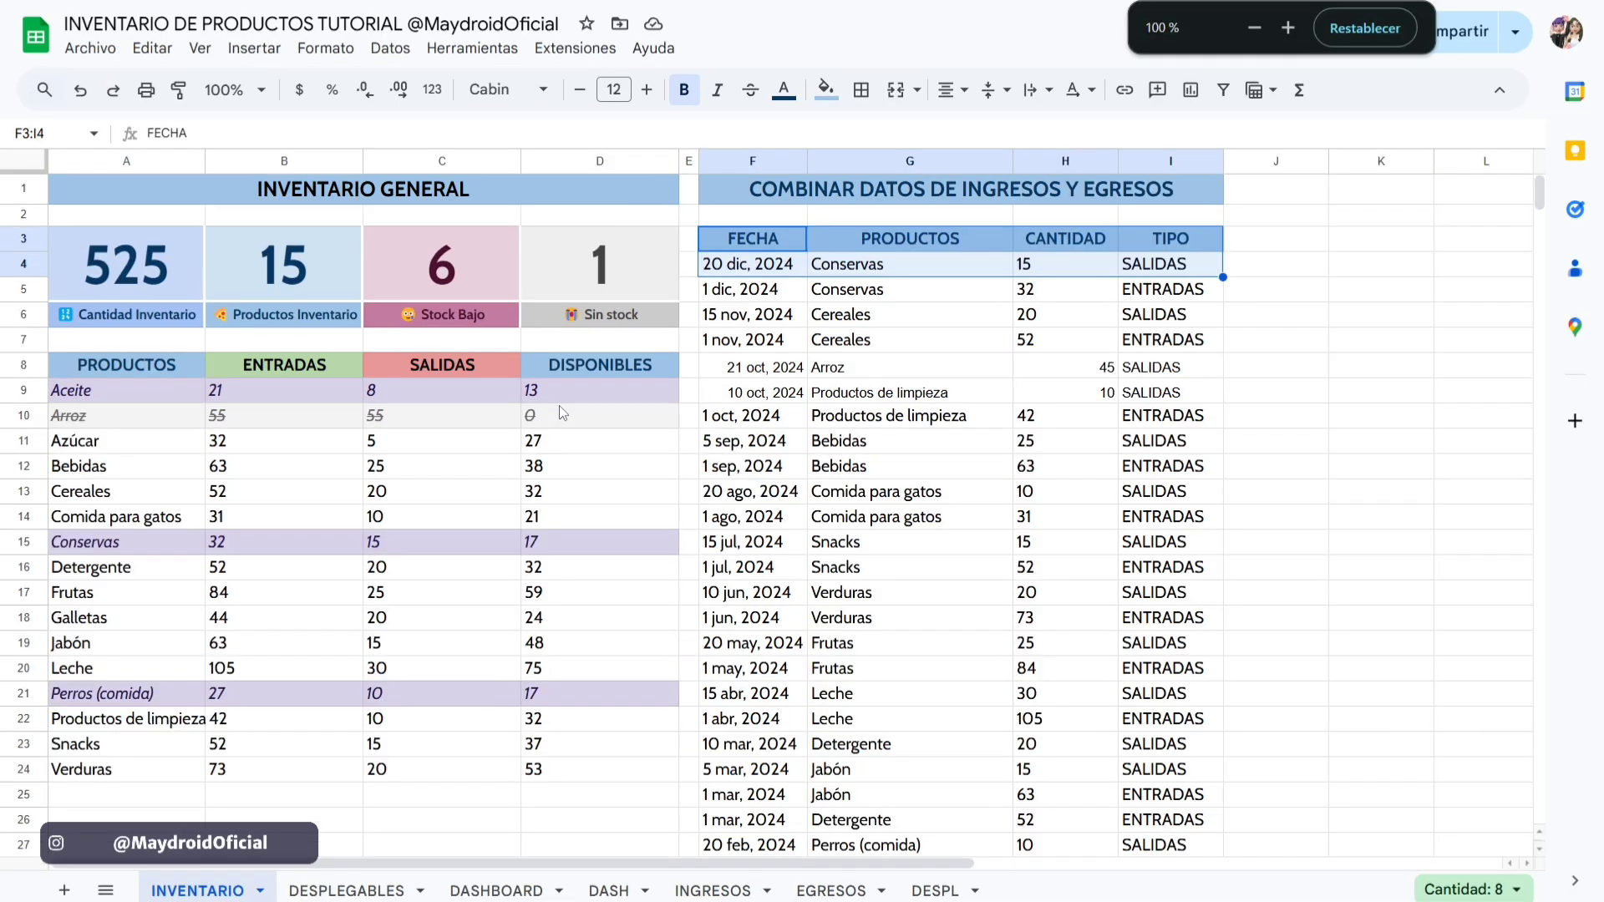